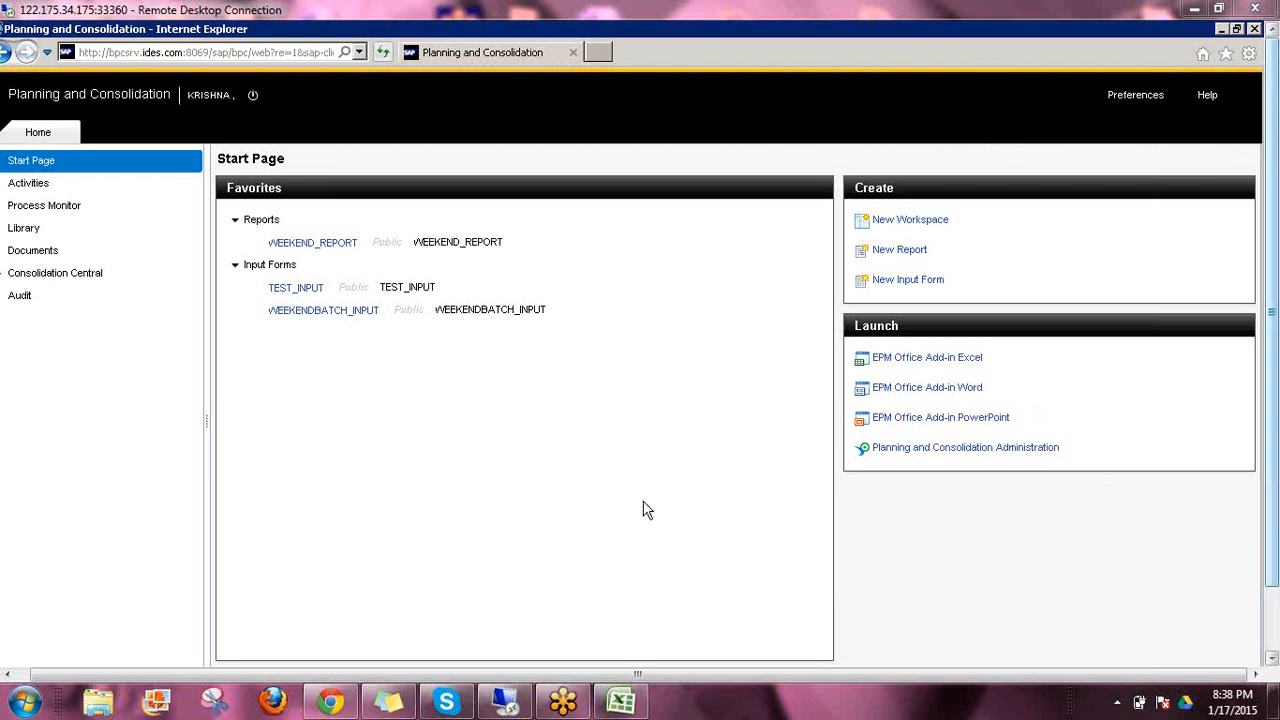
Open Planning and Consolidation Administration and display the environment's list of dimensions
{"action": "left_click", "coordinate": [912, 451]}
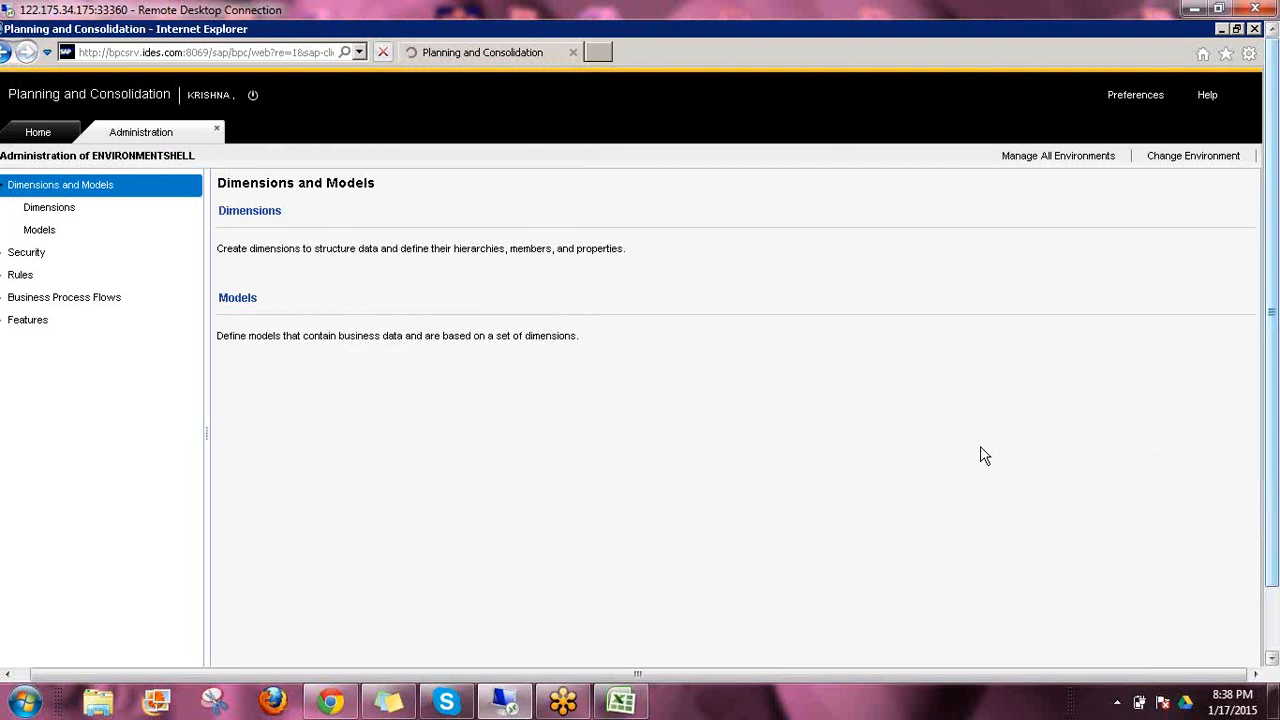
{"action": "left_click", "coordinate": [251, 215]}
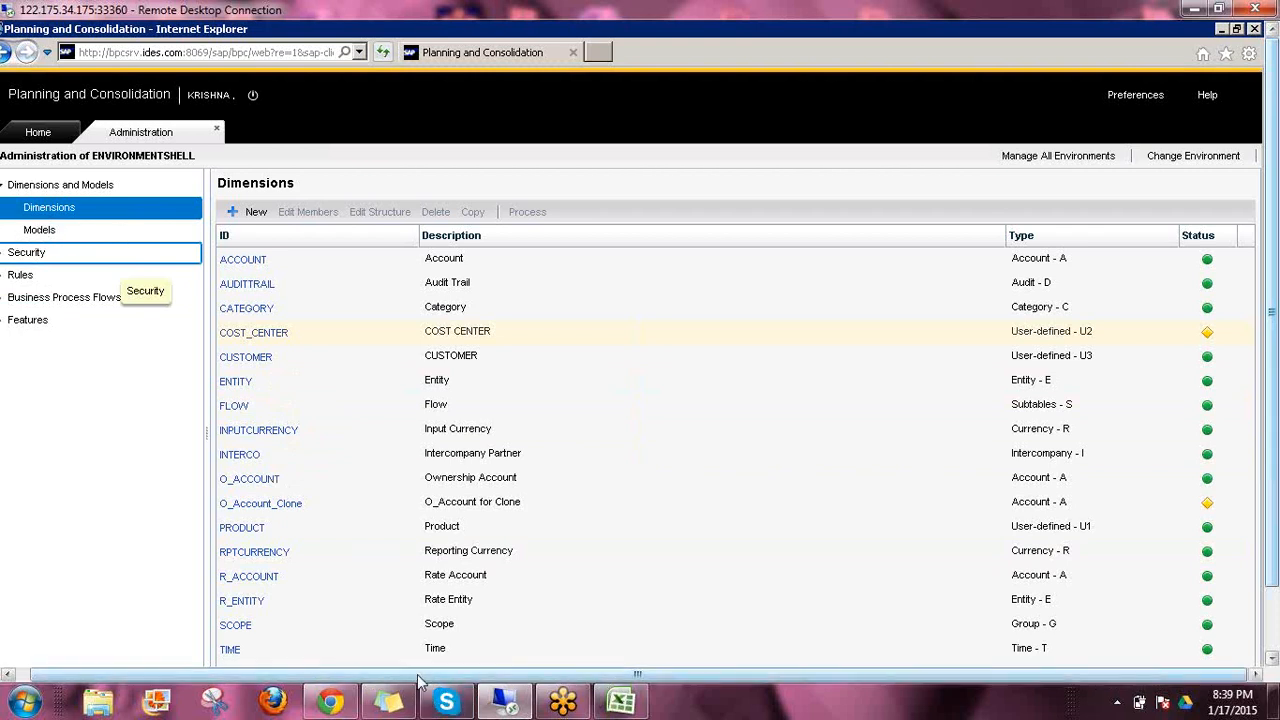
{"action": "left_click_drag", "start_coordinate": [418, 675], "coordinate": [398, 675]}
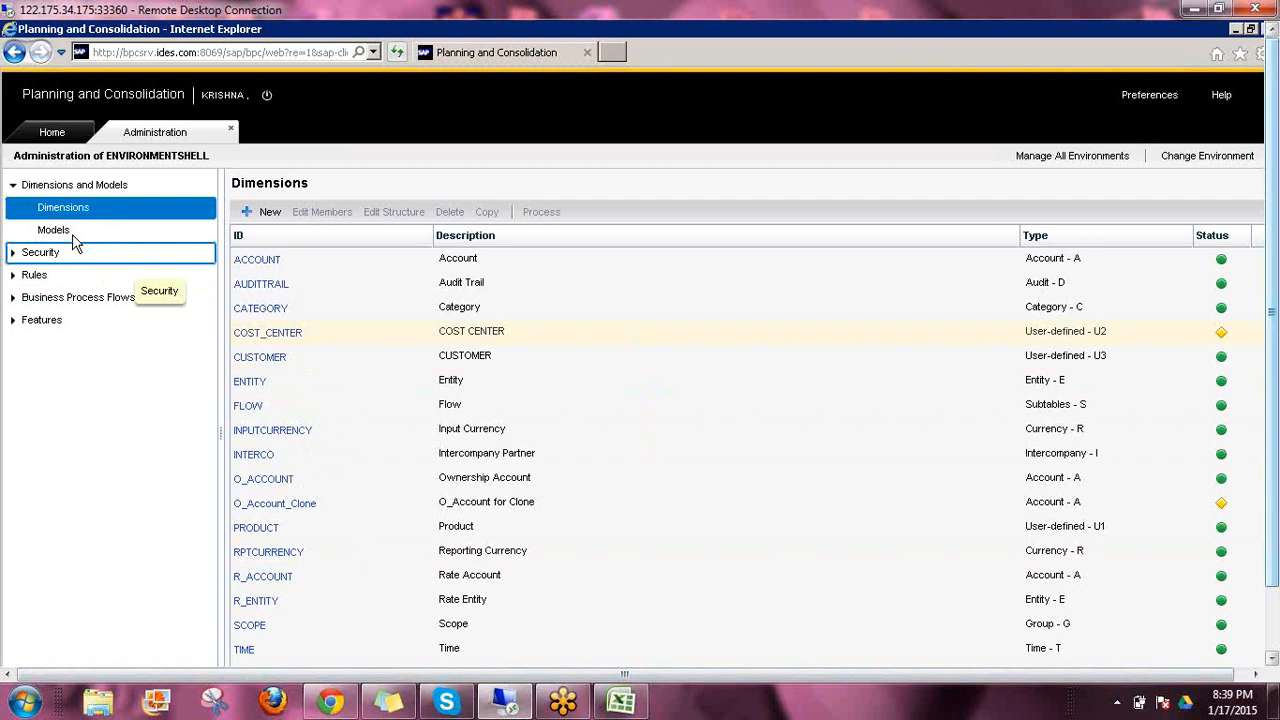
Display the environment's list of models and select the Rates model
{"action": "left_click", "coordinate": [72, 232]}
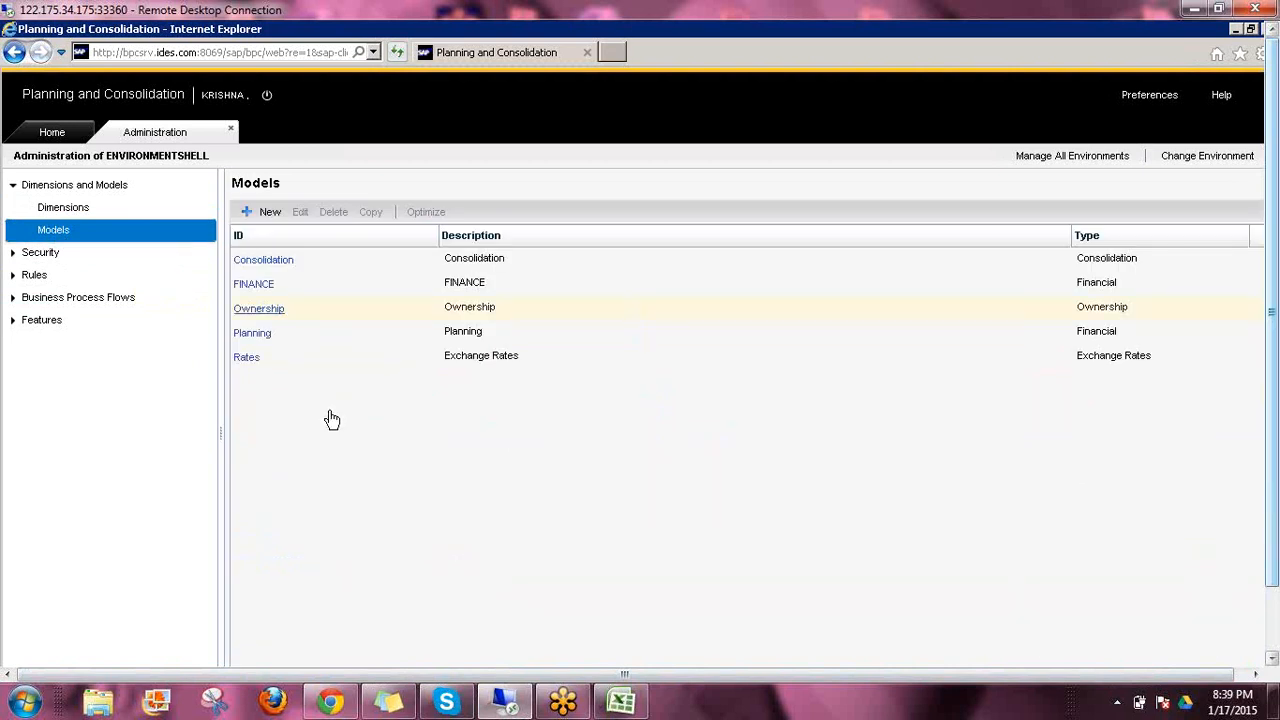
{"action": "left_click", "coordinate": [313, 268]}
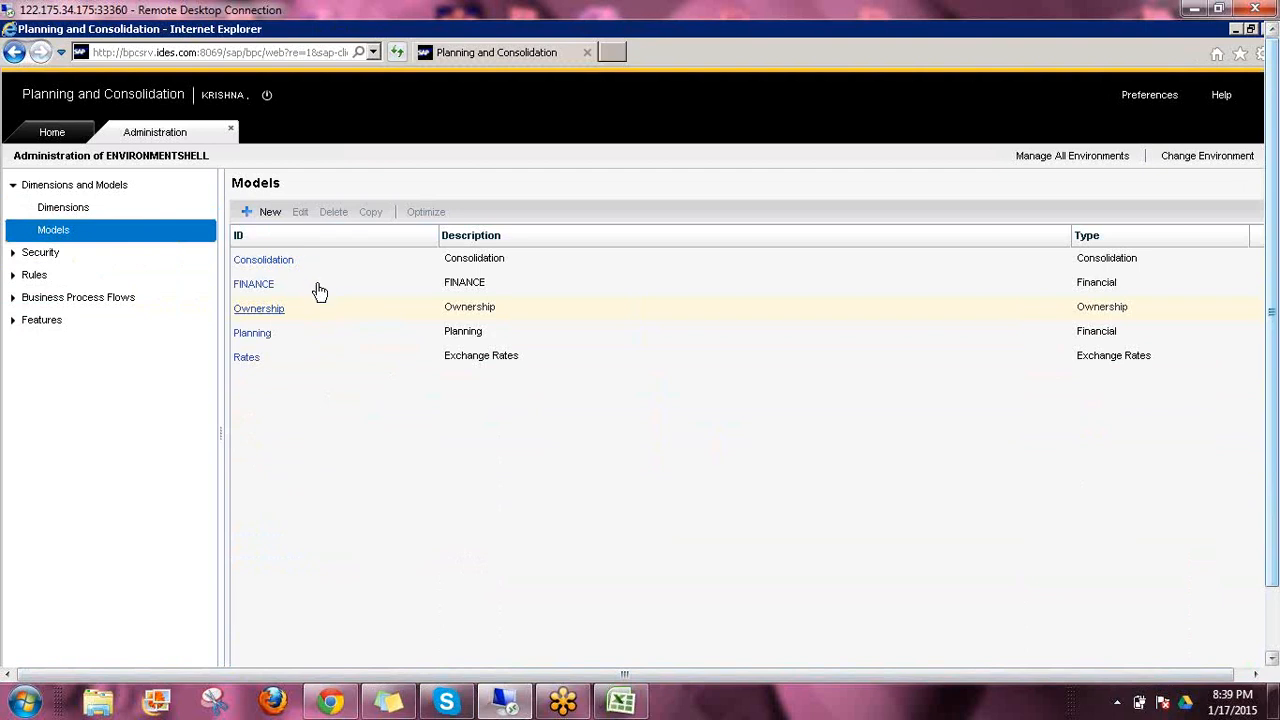
{"action": "left_click", "coordinate": [318, 358]}
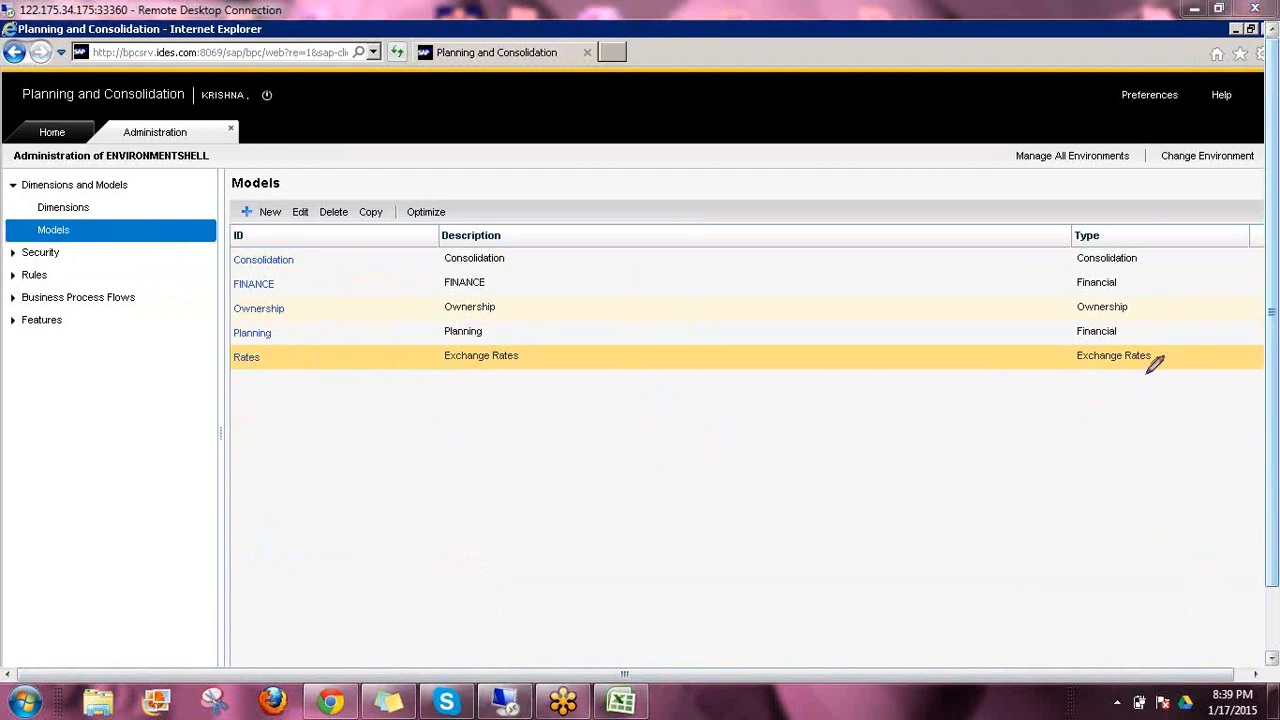
{"action": "left_click_drag", "start_coordinate": [511, 255], "coordinate": [578, 212]}
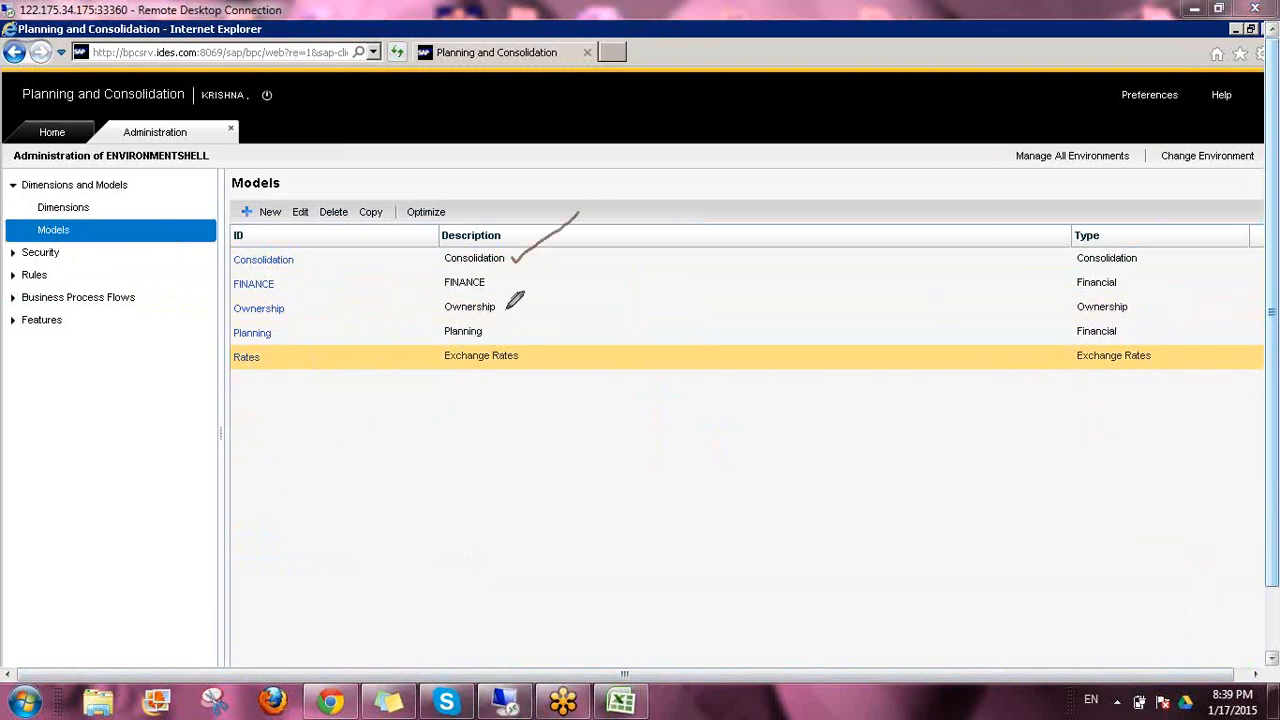
{"action": "left_click_drag", "start_coordinate": [504, 310], "coordinate": [585, 264]}
{"action": "left_click_drag", "start_coordinate": [500, 334], "coordinate": [570, 295]}
{"action": "left_click_drag", "start_coordinate": [524, 357], "coordinate": [563, 337]}
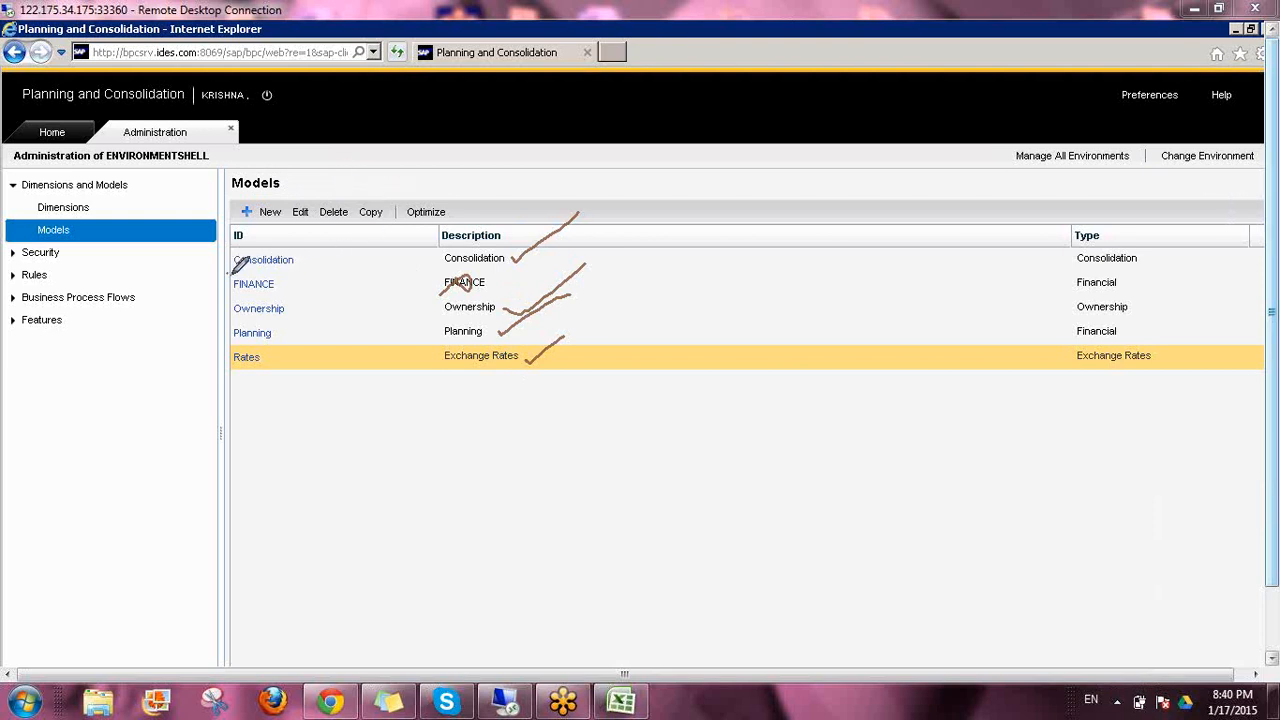
{"action": "mouse_move", "coordinate": [228, 266]}
{"action": "left_mouse_down"}
{"action": "mouse_move", "coordinate": [297, 262]}
{"action": "mouse_move", "coordinate": [277, 230]}
{"action": "mouse_move", "coordinate": [238, 234]}
{"action": "mouse_move", "coordinate": [229, 274]}
{"action": "left_mouse_up"}
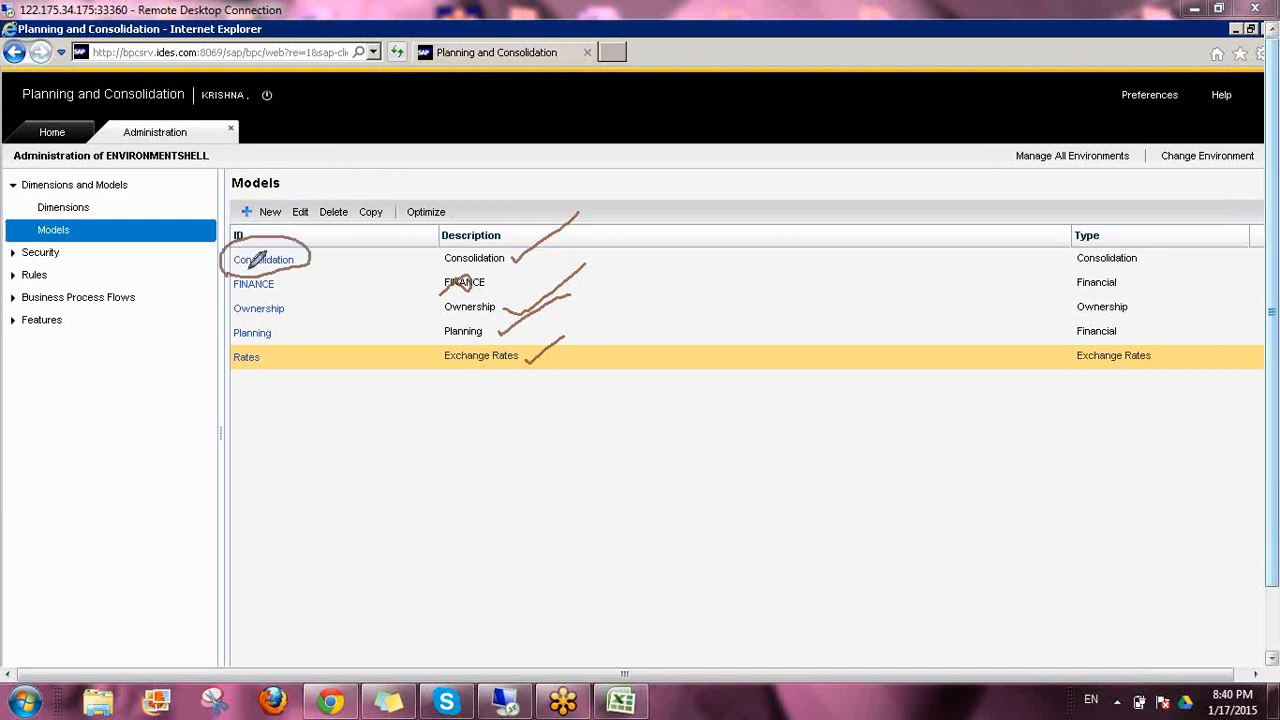
{"action": "mouse_move", "coordinate": [290, 242]}
{"action": "left_mouse_down"}
{"action": "mouse_move", "coordinate": [323, 206]}
{"action": "mouse_move", "coordinate": [337, 211]}
{"action": "mouse_move", "coordinate": [309, 223]}
{"action": "left_mouse_up"}
{"action": "mouse_move", "coordinate": [287, 326]}
{"action": "left_mouse_down"}
{"action": "mouse_move", "coordinate": [226, 328]}
{"action": "mouse_move", "coordinate": [234, 346]}
{"action": "mouse_move", "coordinate": [276, 345]}
{"action": "mouse_move", "coordinate": [285, 328]}
{"action": "left_mouse_up"}
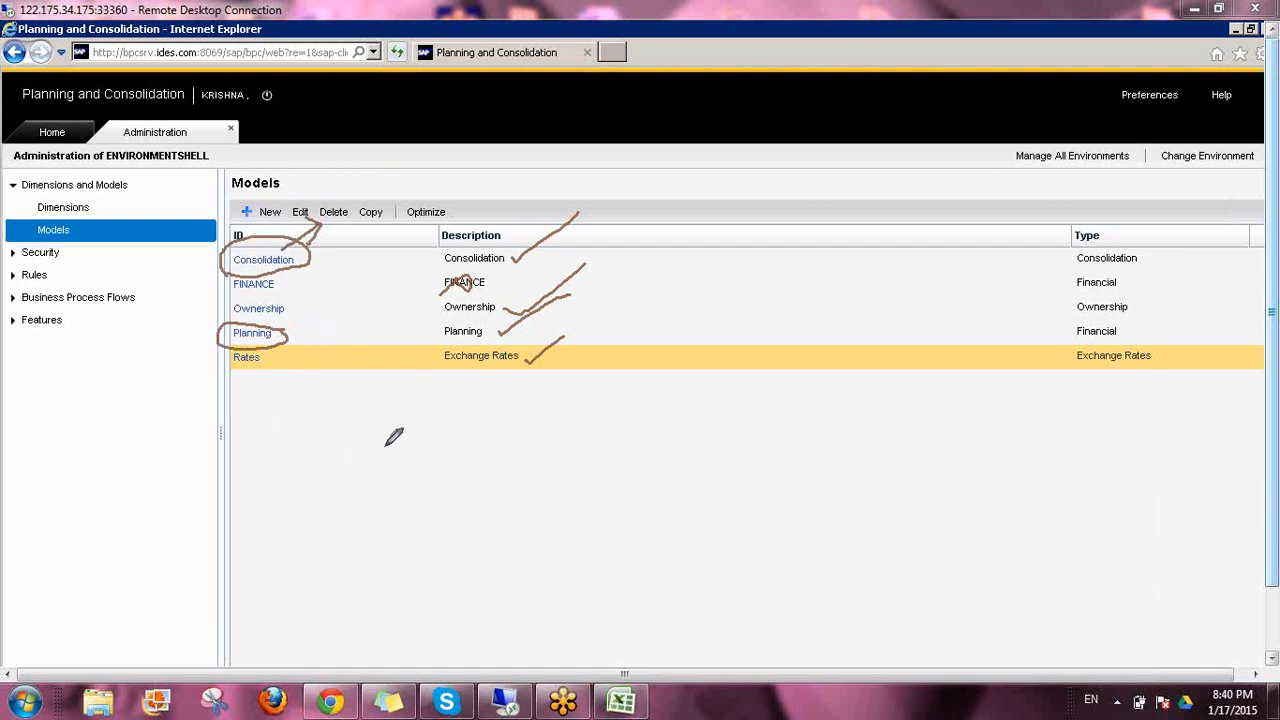
{"action": "left_click_drag", "start_coordinate": [393, 437], "coordinate": [441, 449]}
{"action": "left_click_drag", "start_coordinate": [465, 380], "coordinate": [463, 465]}
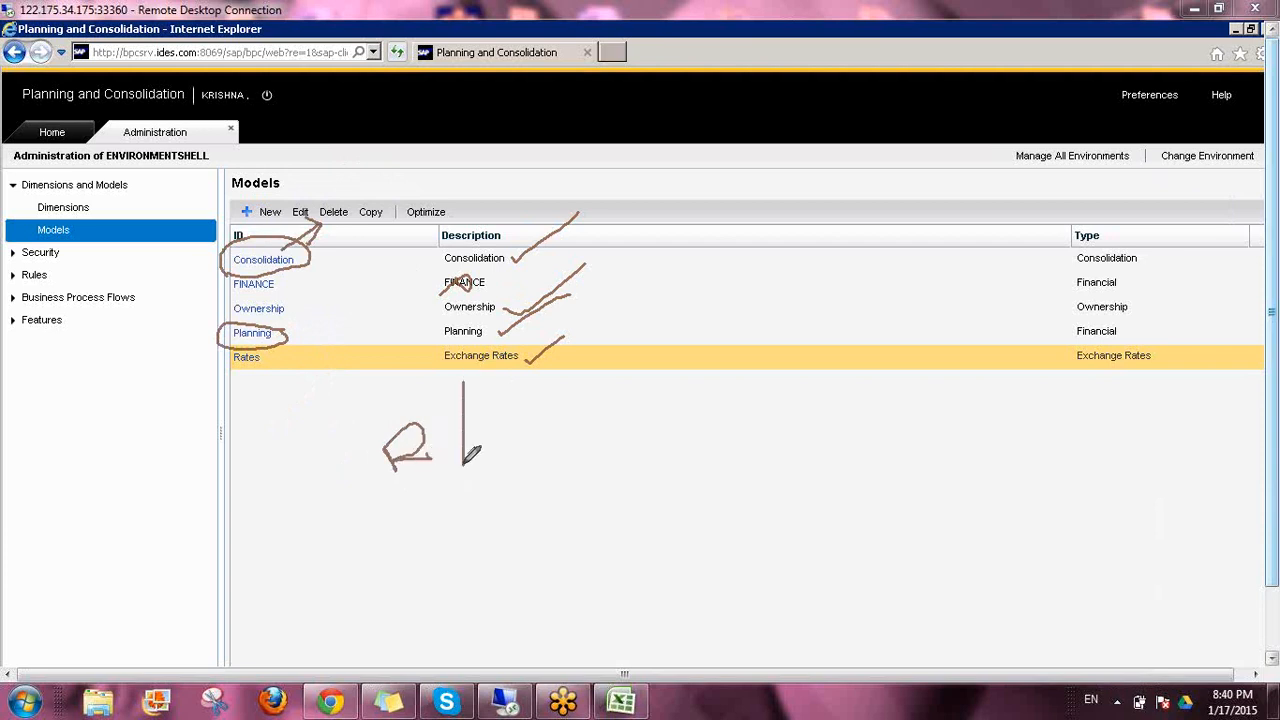
{"action": "mouse_move", "coordinate": [492, 405]}
{"action": "left_mouse_down"}
{"action": "mouse_move", "coordinate": [496, 425]}
{"action": "mouse_move", "coordinate": [550, 368]}
{"action": "mouse_move", "coordinate": [556, 406]}
{"action": "mouse_move", "coordinate": [580, 385]}
{"action": "mouse_move", "coordinate": [603, 383]}
{"action": "mouse_move", "coordinate": [608, 396]}
{"action": "left_mouse_up"}
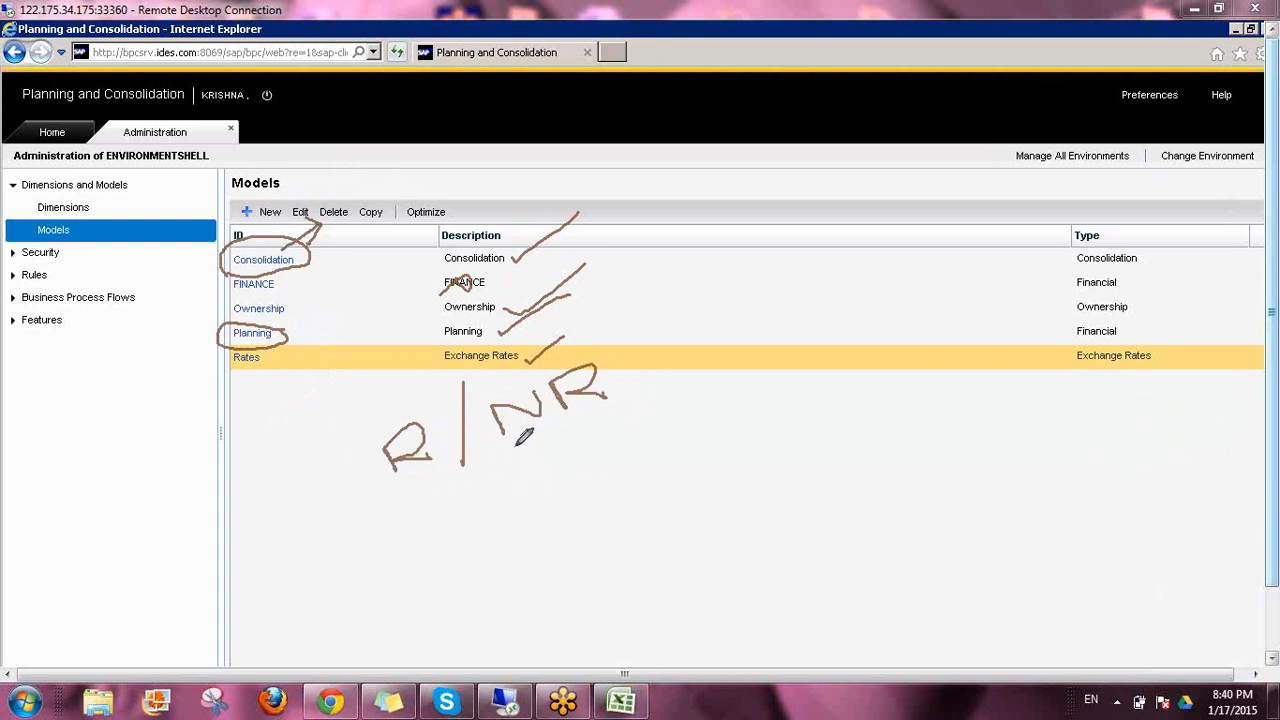
{"action": "left_click_drag", "start_coordinate": [505, 450], "coordinate": [636, 407]}
{"action": "left_click_drag", "start_coordinate": [557, 463], "coordinate": [568, 510]}
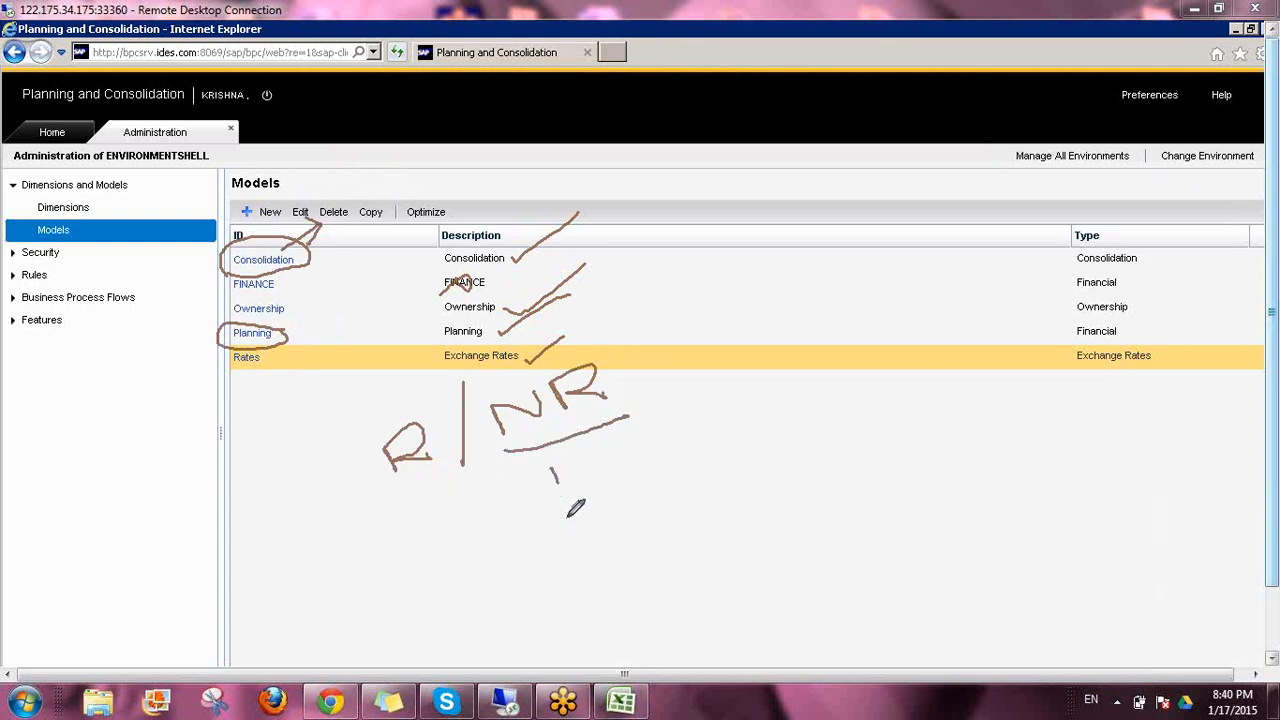
{"action": "mouse_move", "coordinate": [548, 468]}
{"action": "left_mouse_down"}
{"action": "mouse_move", "coordinate": [575, 512]}
{"action": "mouse_move", "coordinate": [562, 522]}
{"action": "left_mouse_up"}
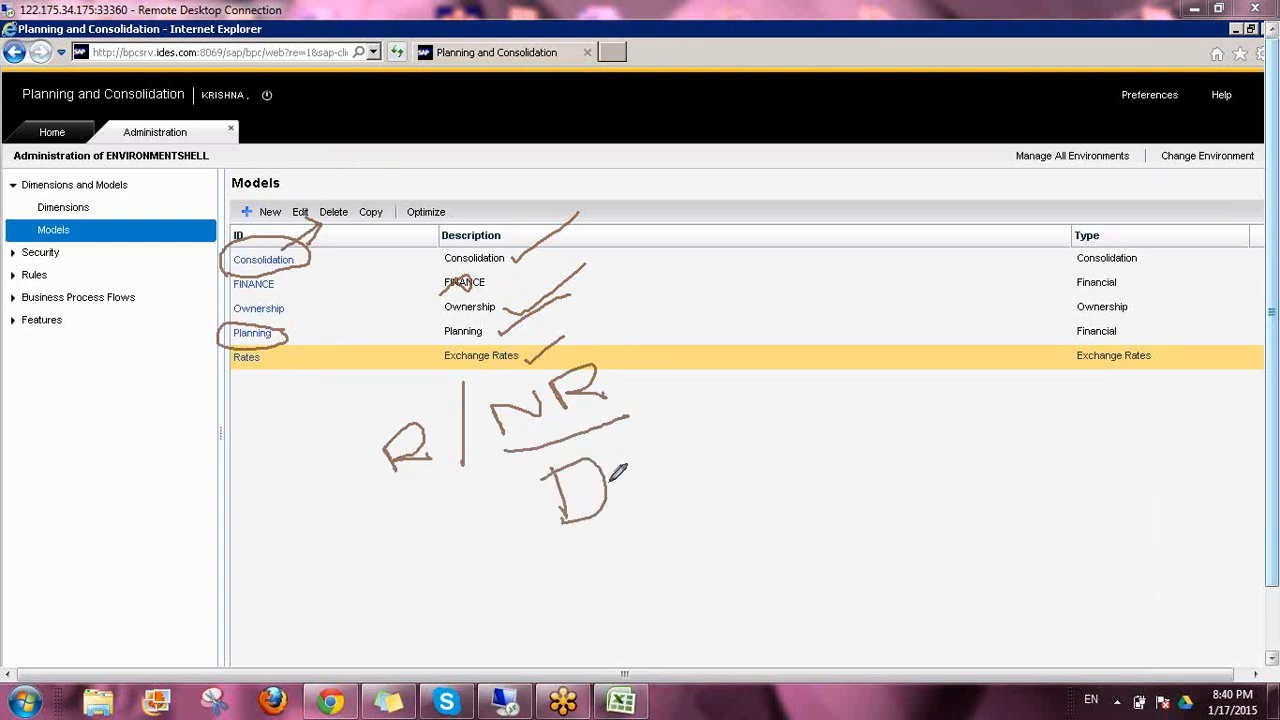
{"action": "mouse_move", "coordinate": [609, 482]}
{"action": "left_mouse_down"}
{"action": "mouse_move", "coordinate": [682, 452]}
{"action": "mouse_move", "coordinate": [669, 474]}
{"action": "left_mouse_up"}
{"action": "mouse_move", "coordinate": [530, 458]}
{"action": "left_mouse_down"}
{"action": "mouse_move", "coordinate": [512, 498]}
{"action": "mouse_move", "coordinate": [452, 474]}
{"action": "mouse_move", "coordinate": [438, 492]}
{"action": "left_mouse_up"}
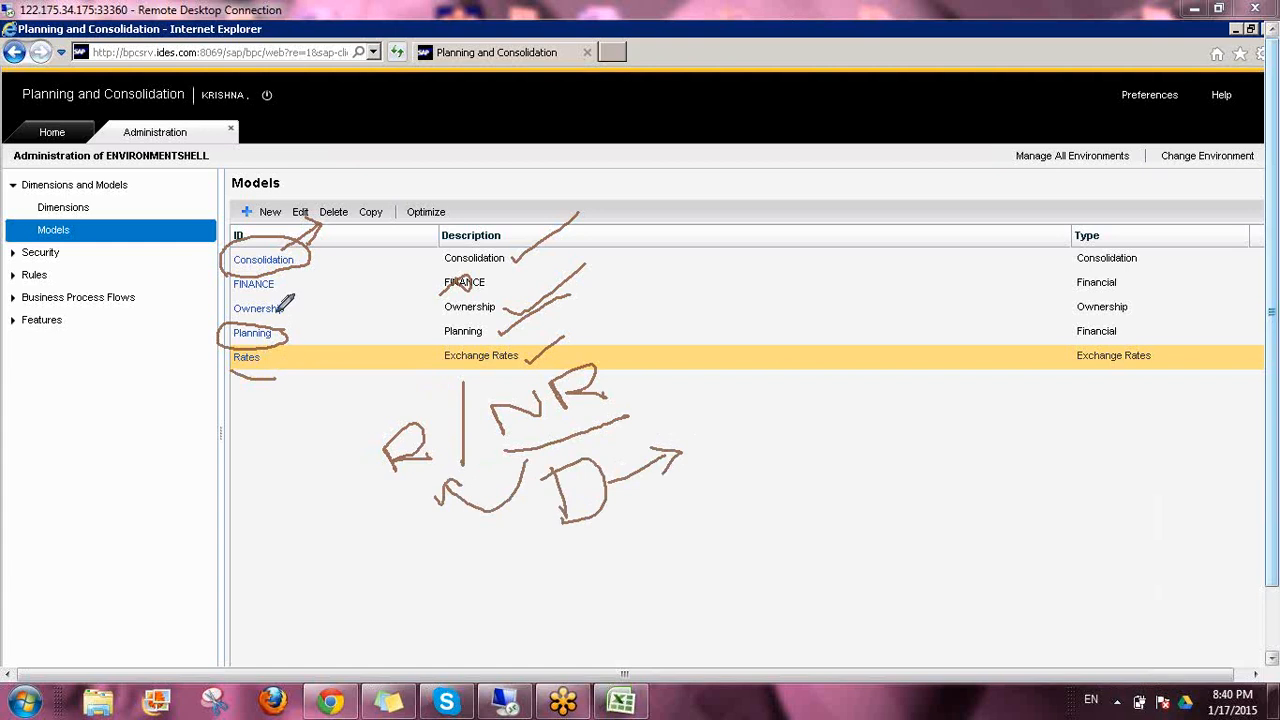
{"action": "mouse_move", "coordinate": [287, 313]}
{"action": "left_mouse_down"}
{"action": "mouse_move", "coordinate": [336, 283]}
{"action": "mouse_move", "coordinate": [316, 323]}
{"action": "mouse_move", "coordinate": [350, 307]}
{"action": "mouse_move", "coordinate": [352, 291]}
{"action": "mouse_move", "coordinate": [386, 306]}
{"action": "left_mouse_up"}
{"action": "mouse_move", "coordinate": [296, 355]}
{"action": "left_mouse_down"}
{"action": "mouse_move", "coordinate": [294, 370]}
{"action": "mouse_move", "coordinate": [331, 358]}
{"action": "mouse_move", "coordinate": [352, 368]}
{"action": "left_mouse_up"}
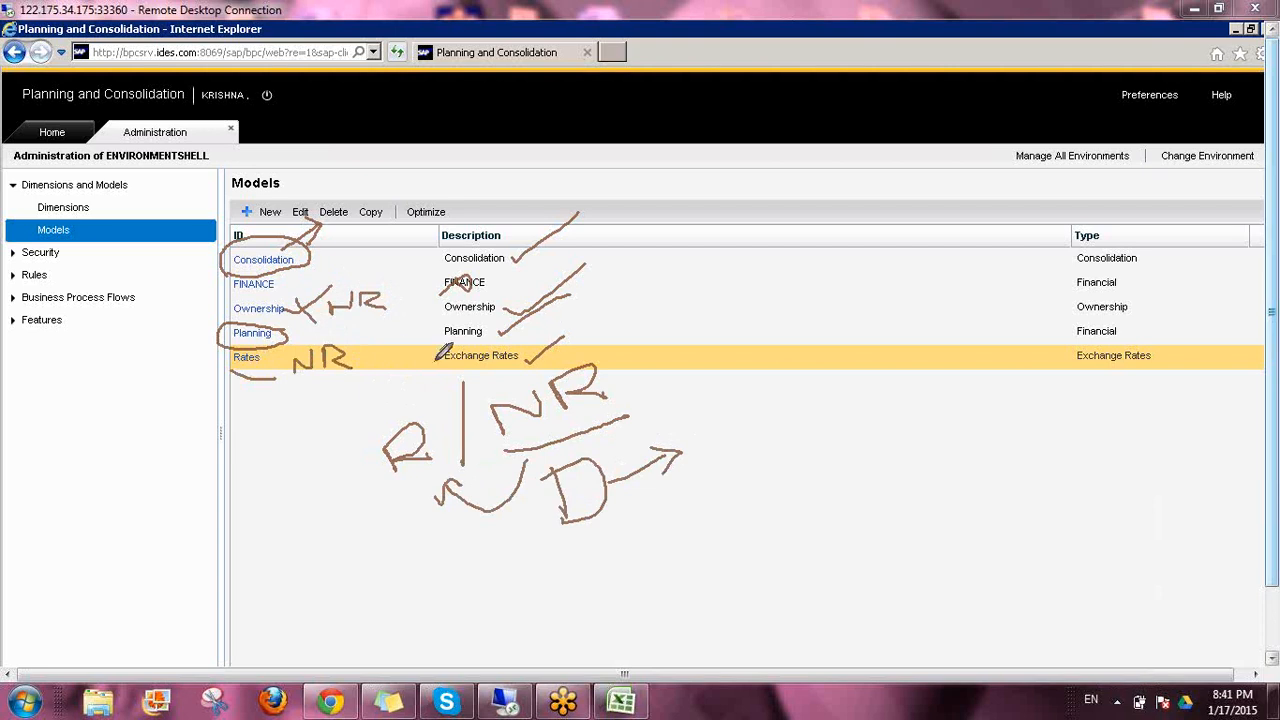
{"action": "mouse_move", "coordinate": [232, 309]}
{"action": "left_mouse_down"}
{"action": "mouse_move", "coordinate": [191, 306]}
{"action": "mouse_move", "coordinate": [203, 313]}
{"action": "left_mouse_up"}
{"action": "mouse_move", "coordinate": [231, 363]}
{"action": "left_mouse_down"}
{"action": "mouse_move", "coordinate": [193, 366]}
{"action": "mouse_move", "coordinate": [206, 375]}
{"action": "left_mouse_up"}
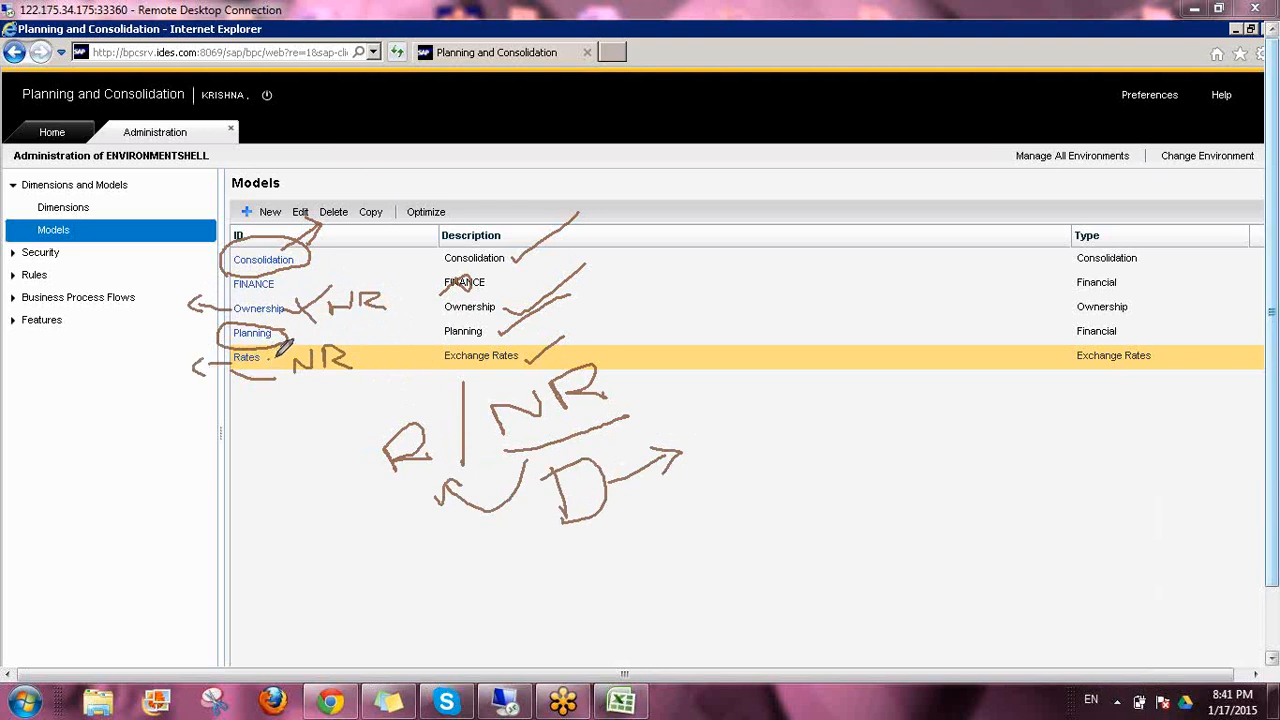
{"action": "mouse_move", "coordinate": [215, 331]}
{"action": "left_mouse_down"}
{"action": "mouse_move", "coordinate": [190, 314]}
{"action": "mouse_move", "coordinate": [206, 262]}
{"action": "mouse_move", "coordinate": [199, 271]}
{"action": "left_mouse_up"}
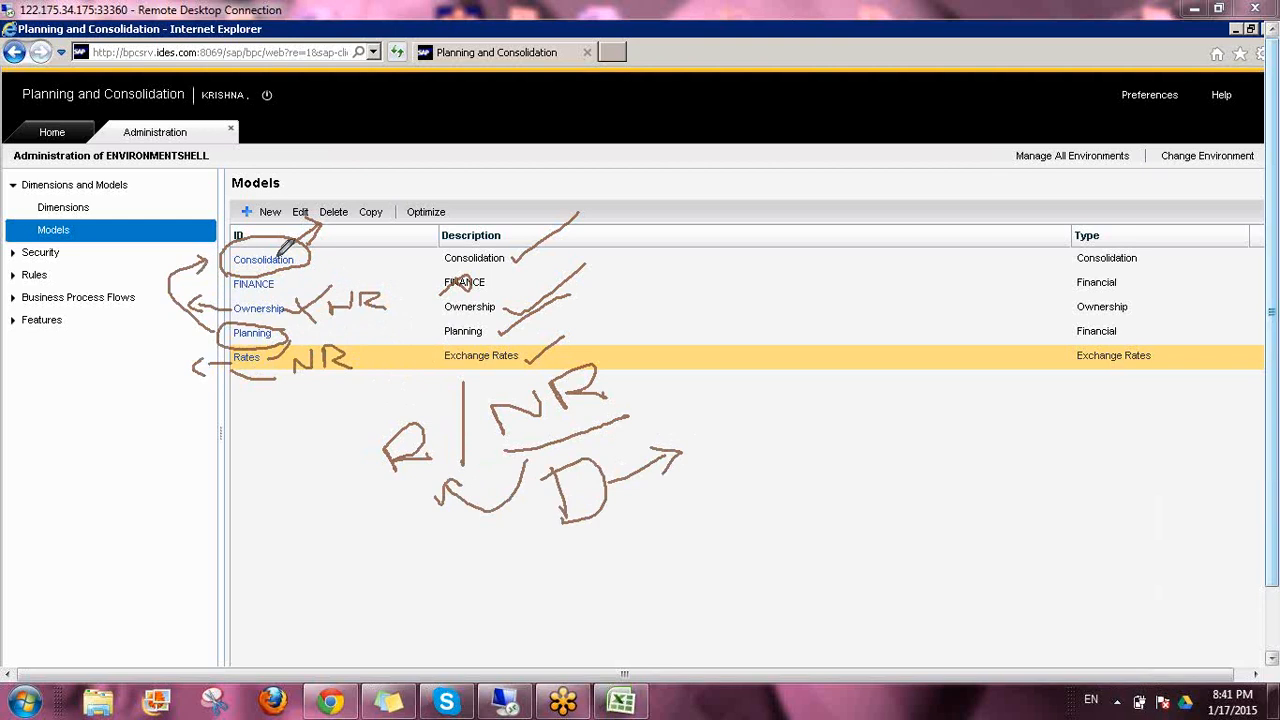
{"action": "left_click_drag", "start_coordinate": [584, 265], "coordinate": [522, 310]}
{"action": "left_click_drag", "start_coordinate": [382, 489], "coordinate": [447, 458]}
{"action": "left_click", "coordinate": [1147, 463]}
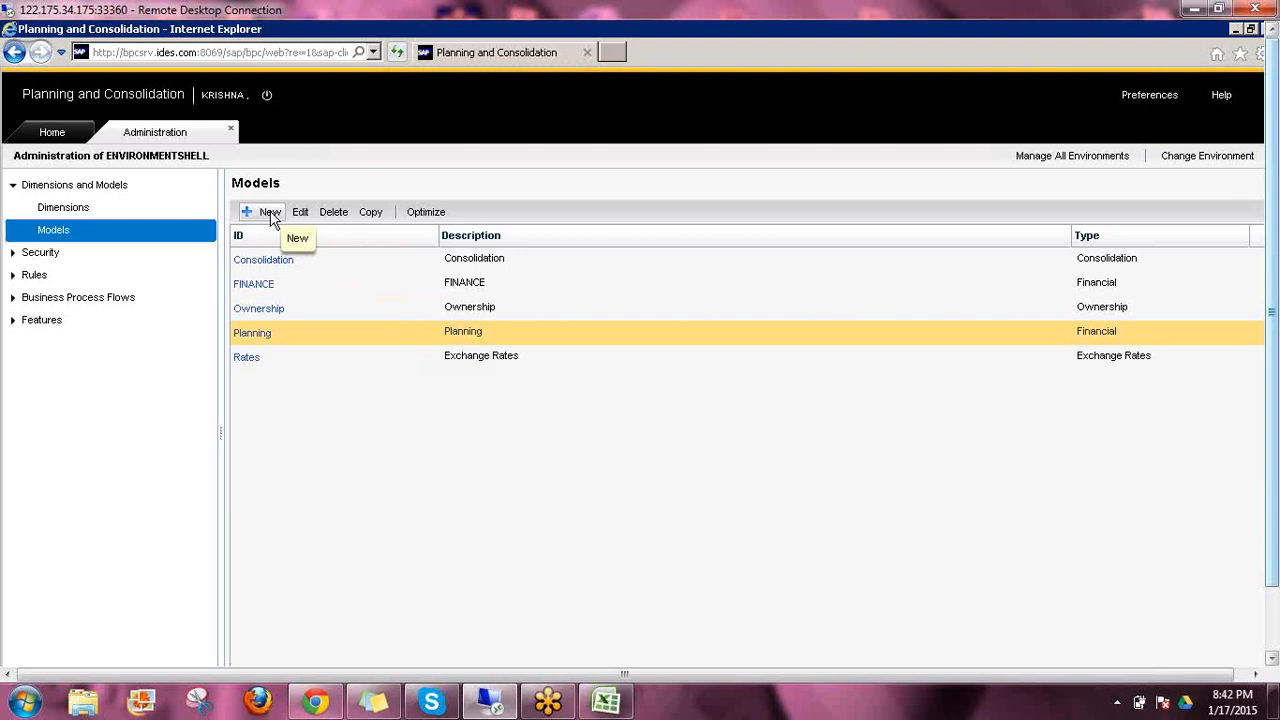
Start creating a new model and enter PLAN_JAN as its ID
{"action": "left_click", "coordinate": [270, 215]}
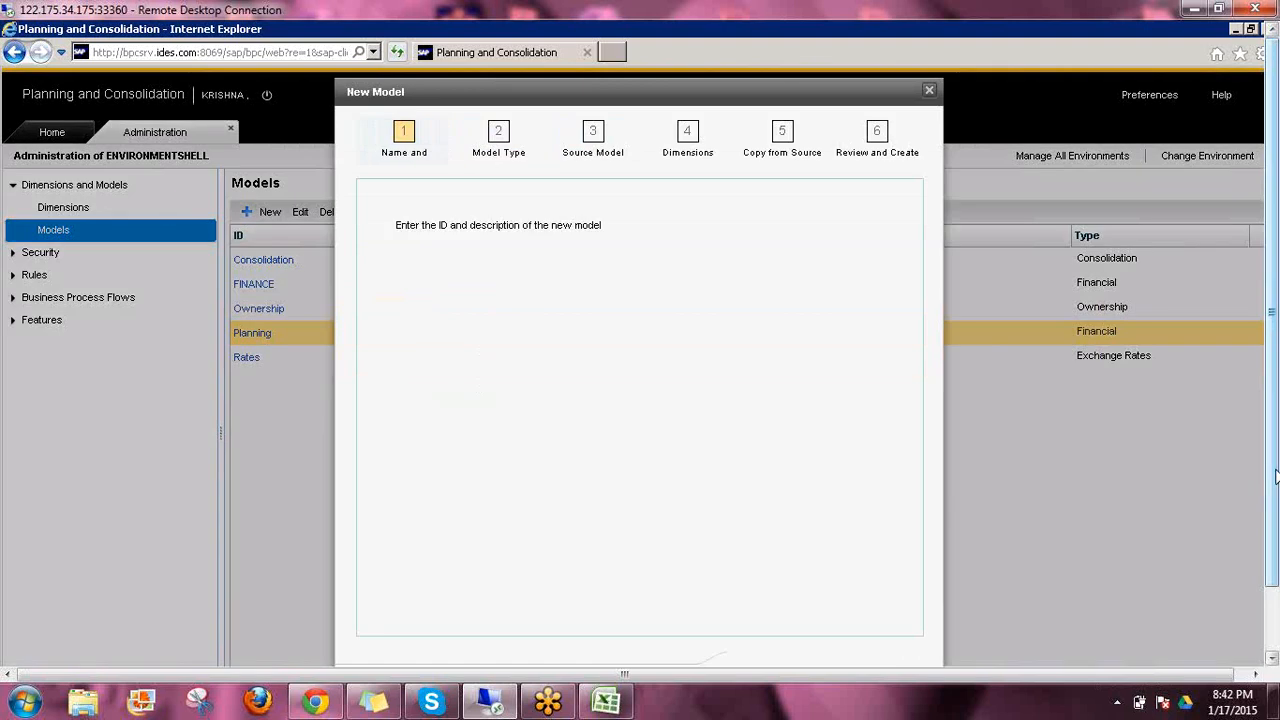
{"action": "left_click_drag", "start_coordinate": [1273, 477], "coordinate": [1273, 521]}
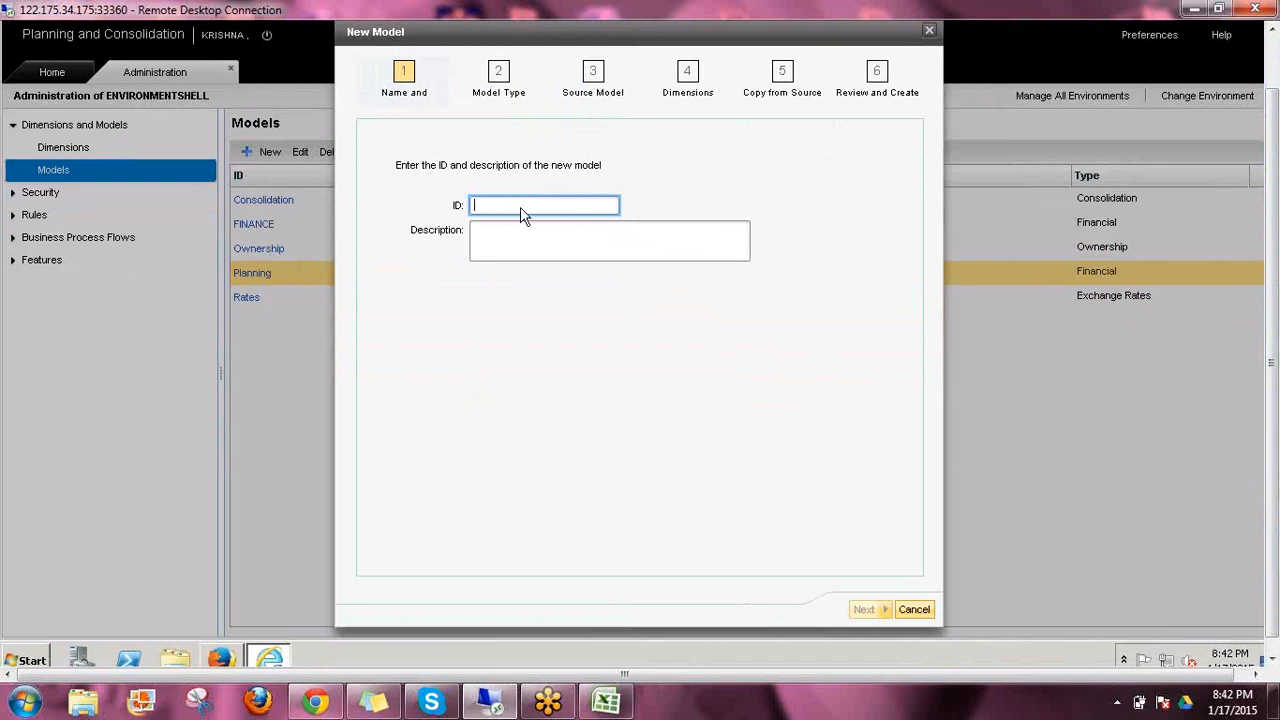
{"action": "type", "text": "PLP"}
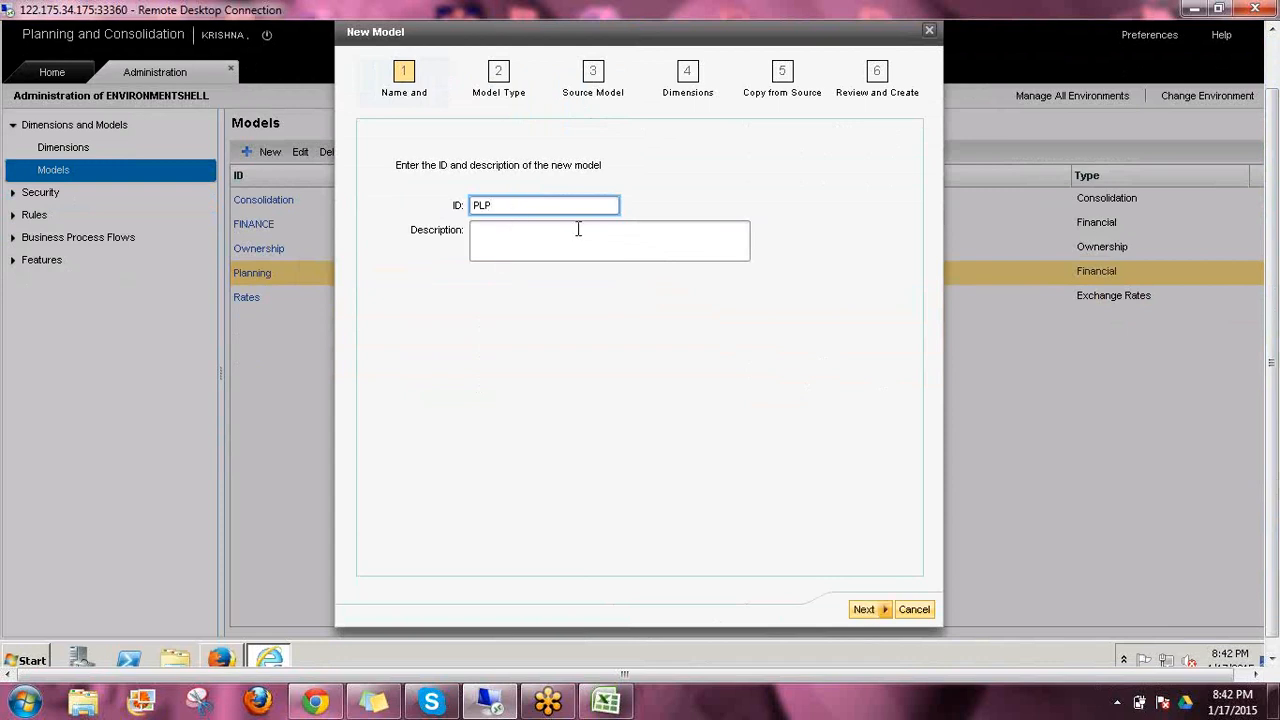
{"action": "key", "text": "BackSpace"}
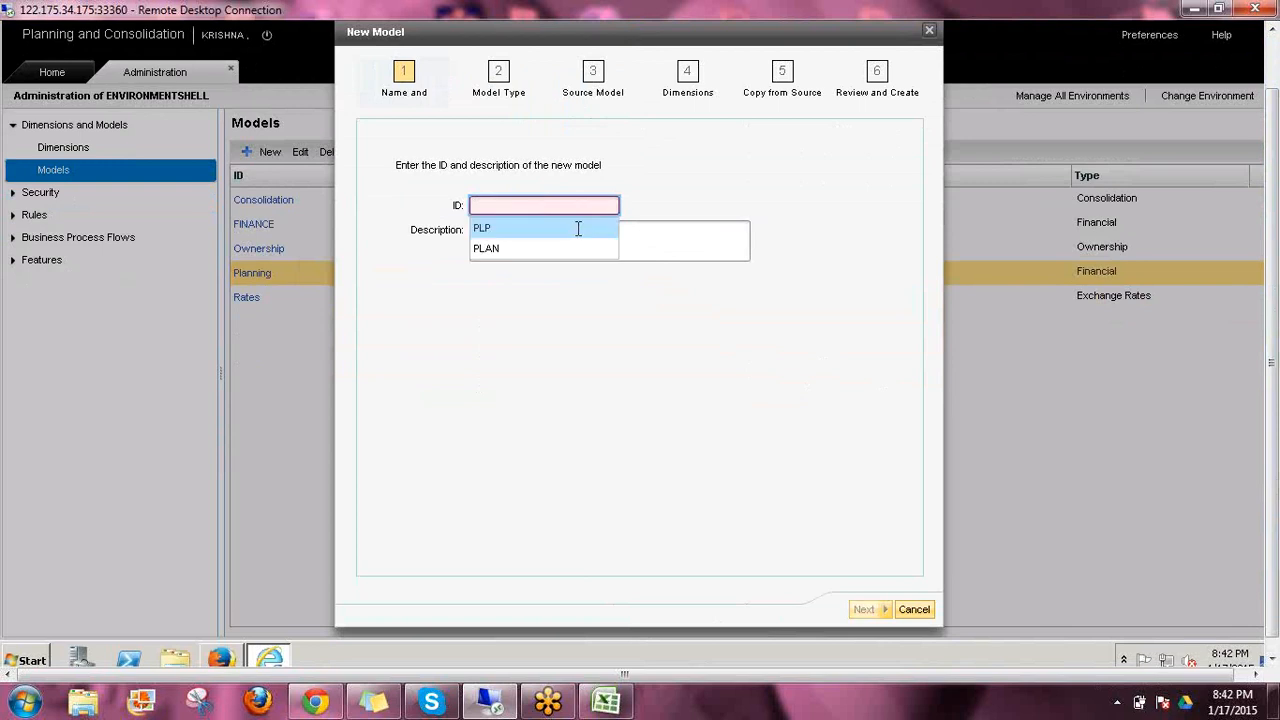
{"action": "type", "text": "PLAN_"}
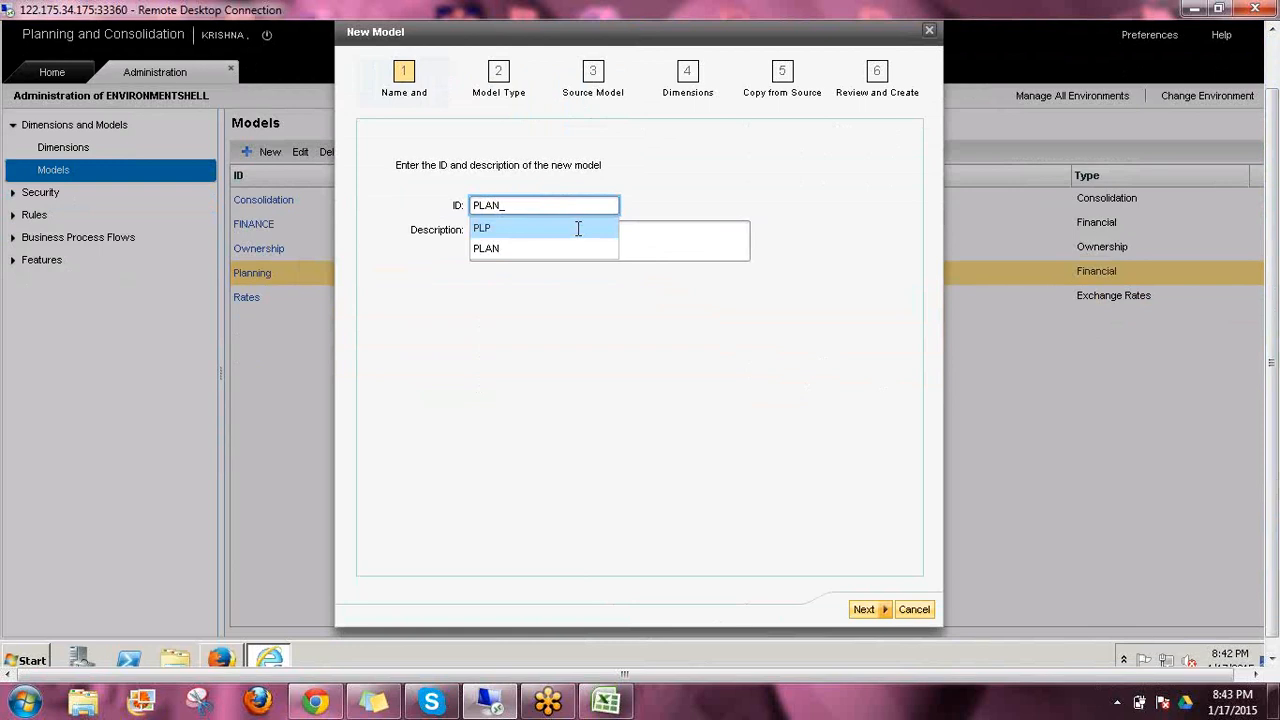
{"action": "type", "text": "JAN"}
Copy the new model's ID into its description and continue to the model type selection
{"action": "left_click_drag", "start_coordinate": [532, 205], "coordinate": [432, 201]}
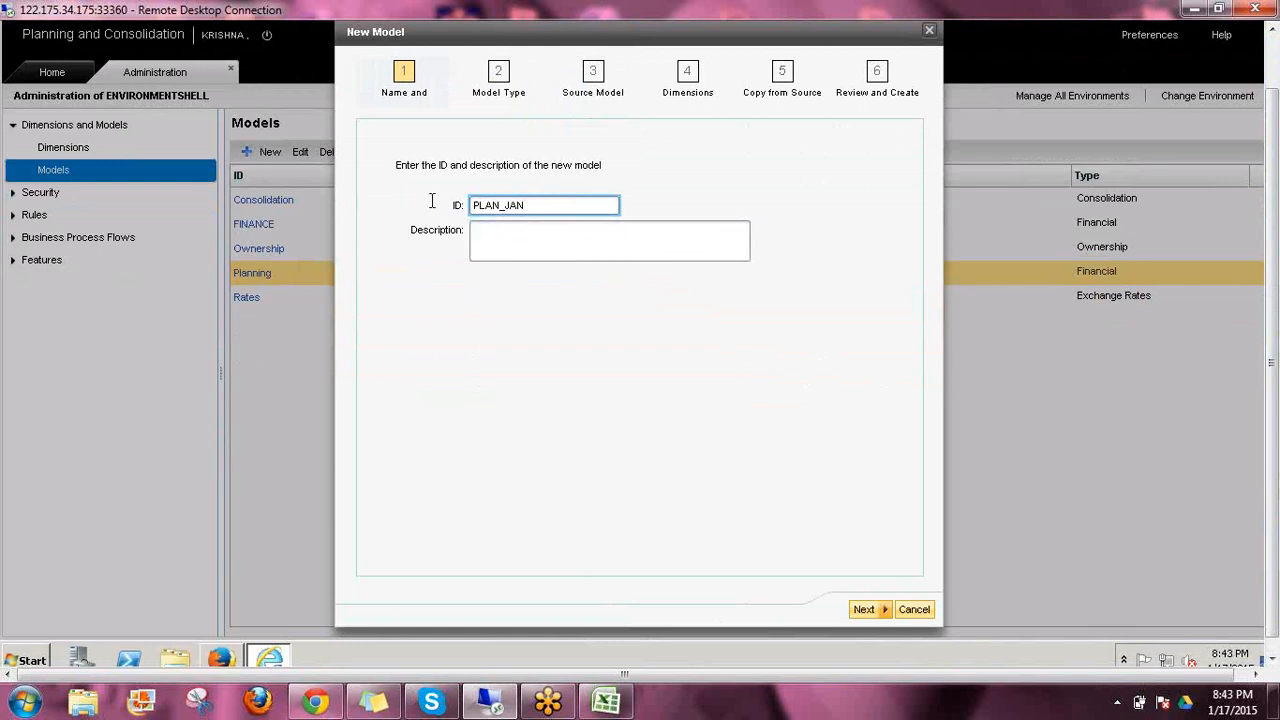
{"action": "double_click", "coordinate": [499, 209]}
{"action": "key", "text": "ctrl+c"}
{"action": "left_click", "coordinate": [527, 234]}
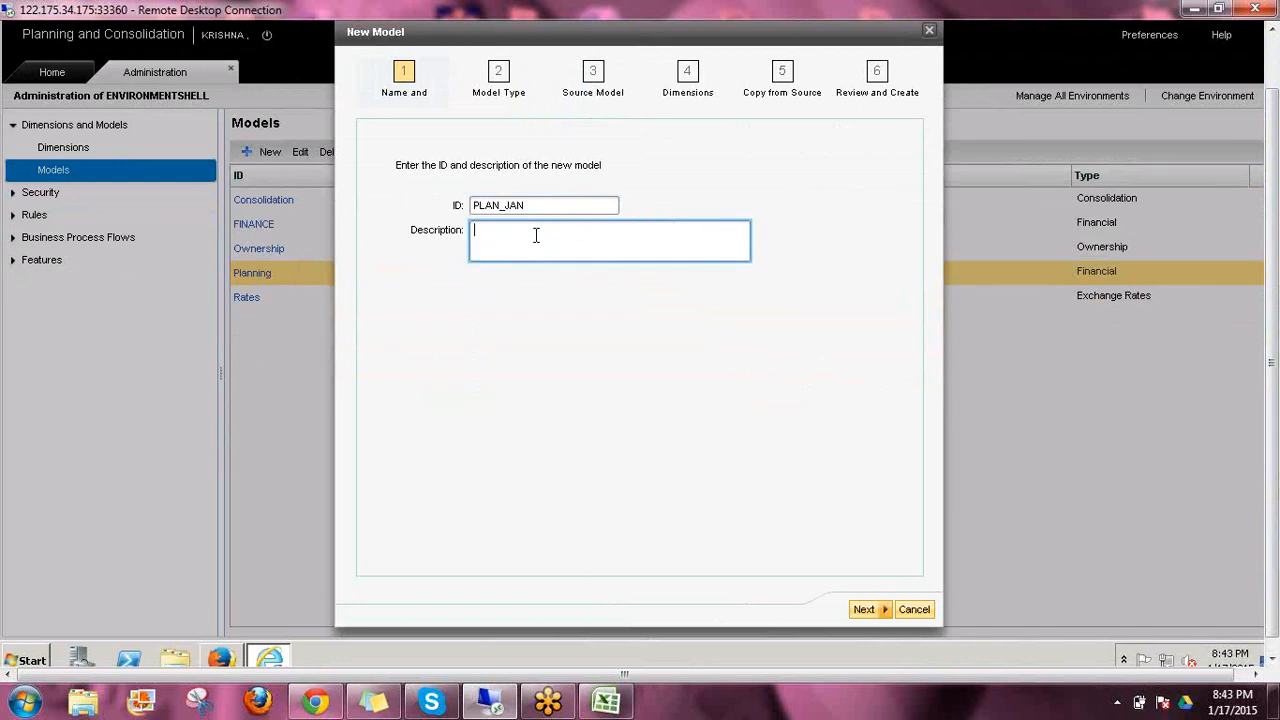
{"action": "key", "text": "ctrl+v"}
{"action": "left_click", "coordinate": [862, 612]}
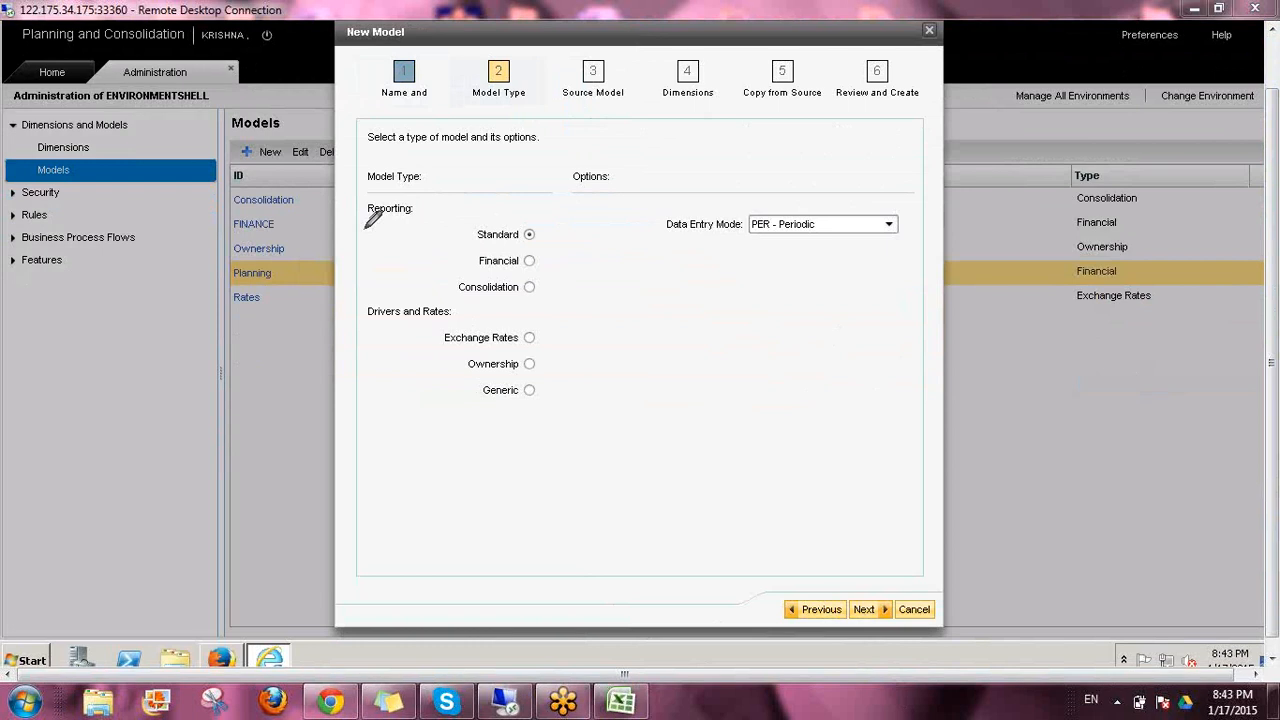
{"action": "left_click_drag", "start_coordinate": [363, 224], "coordinate": [415, 227]}
{"action": "left_click_drag", "start_coordinate": [363, 328], "coordinate": [452, 330]}
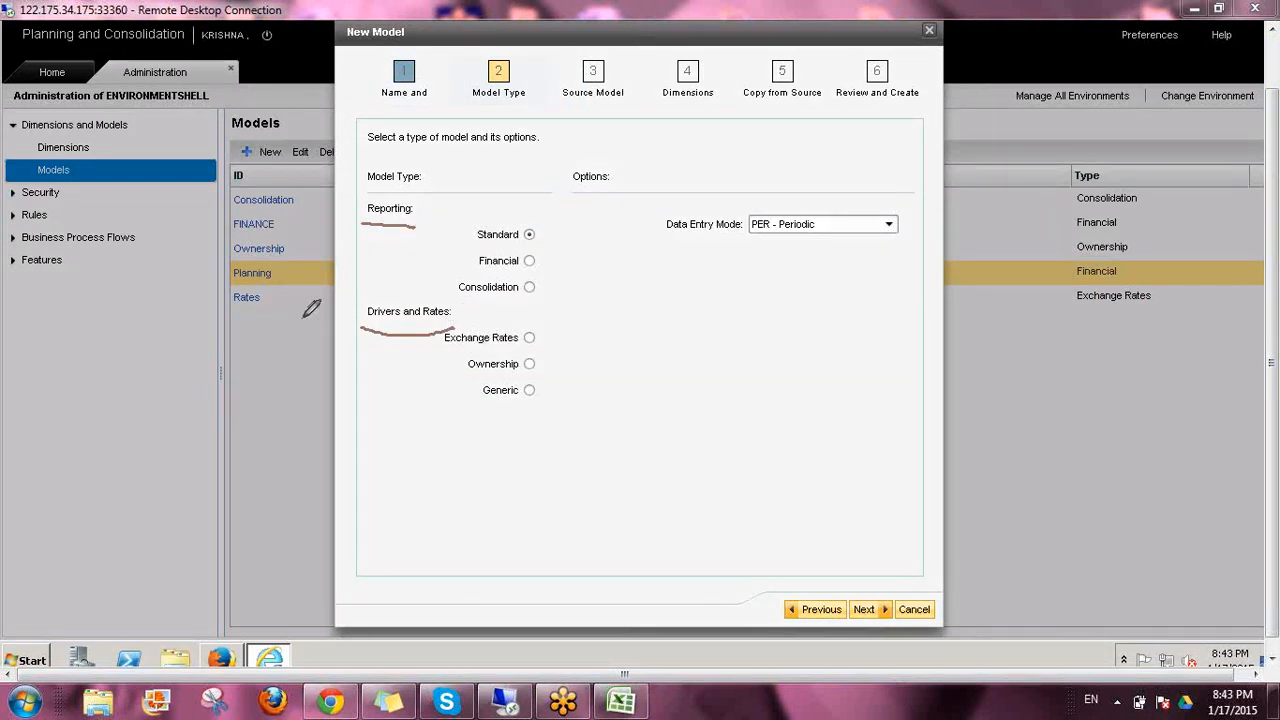
{"action": "mouse_move", "coordinate": [273, 309]}
{"action": "left_mouse_down"}
{"action": "mouse_move", "coordinate": [437, 340]}
{"action": "mouse_move", "coordinate": [274, 325]}
{"action": "mouse_move", "coordinate": [232, 245]}
{"action": "left_mouse_up"}
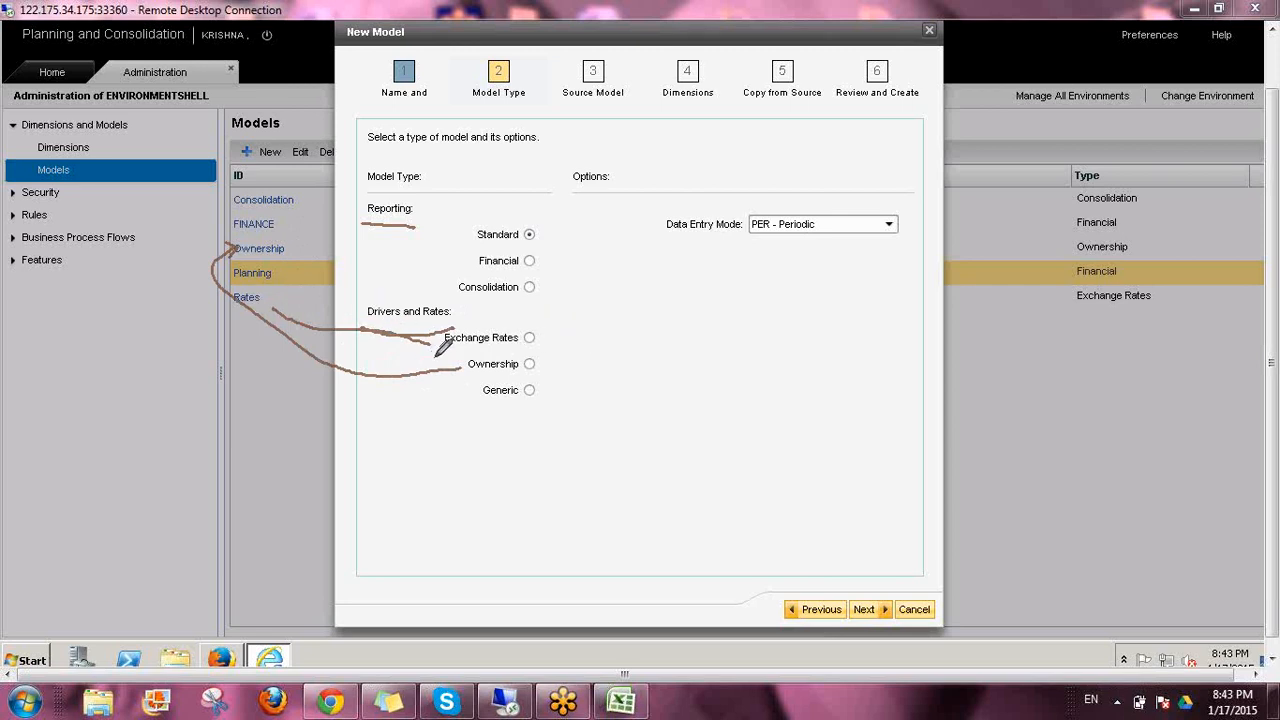
{"action": "left_click_drag", "start_coordinate": [540, 330], "coordinate": [543, 372]}
{"action": "mouse_move", "coordinate": [451, 373]}
{"action": "left_mouse_down"}
{"action": "mouse_move", "coordinate": [518, 386]}
{"action": "mouse_move", "coordinate": [546, 348]}
{"action": "mouse_move", "coordinate": [500, 304]}
{"action": "mouse_move", "coordinate": [425, 338]}
{"action": "mouse_move", "coordinate": [470, 388]}
{"action": "left_mouse_up"}
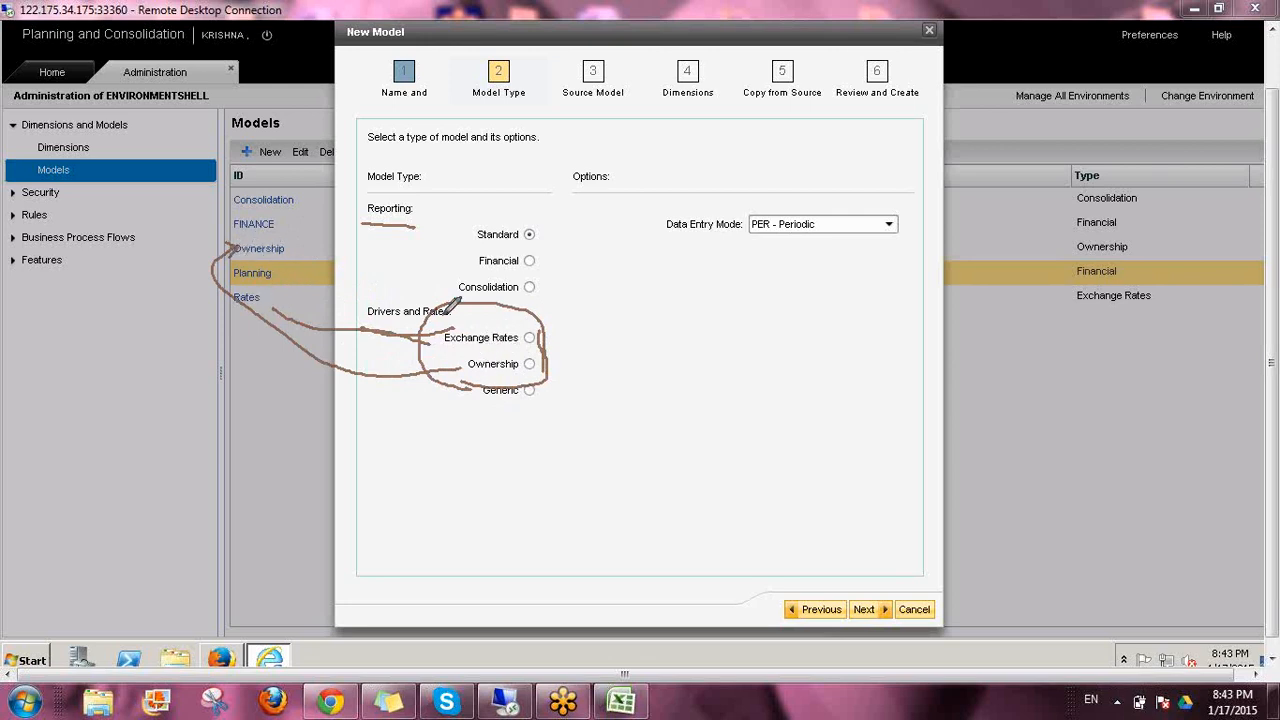
{"action": "mouse_move", "coordinate": [368, 218]}
{"action": "left_mouse_down"}
{"action": "mouse_move", "coordinate": [416, 214]}
{"action": "mouse_move", "coordinate": [368, 186]}
{"action": "left_mouse_up"}
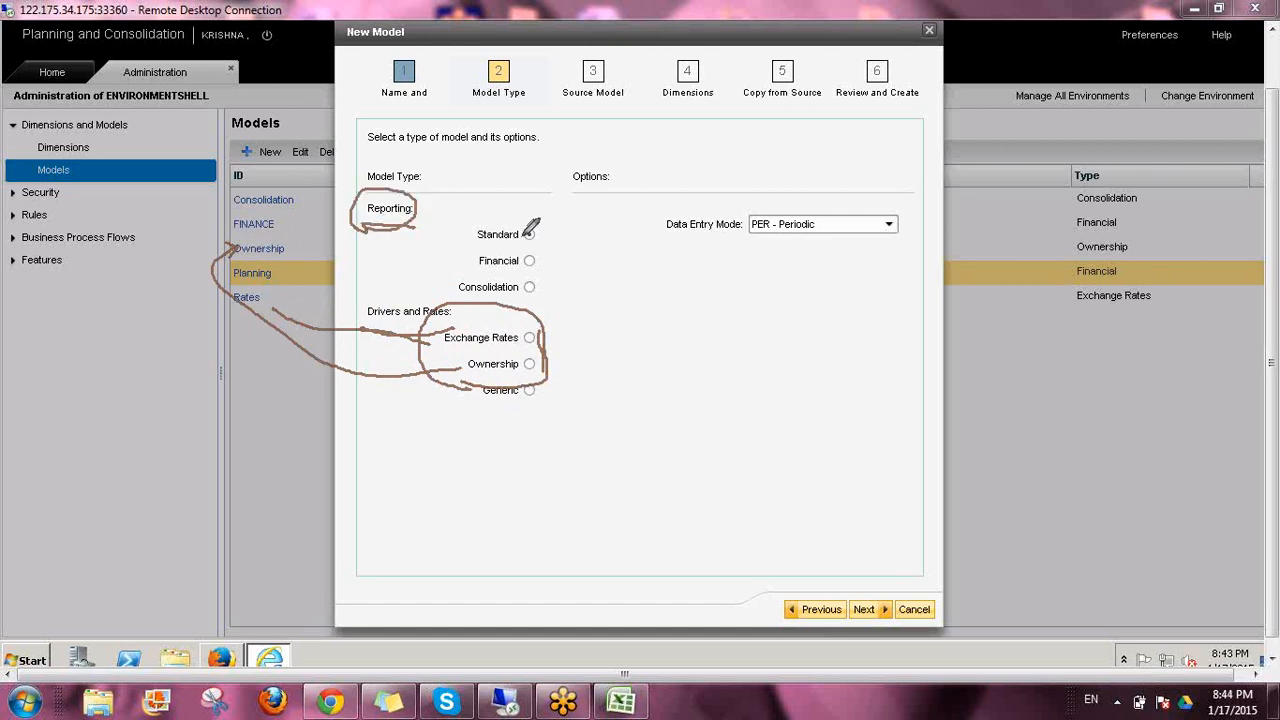
{"action": "left_click_drag", "start_coordinate": [543, 232], "coordinate": [577, 207]}
{"action": "mouse_move", "coordinate": [542, 261]}
{"action": "left_mouse_down"}
{"action": "mouse_move", "coordinate": [578, 251]}
{"action": "mouse_move", "coordinate": [580, 265]}
{"action": "left_mouse_up"}
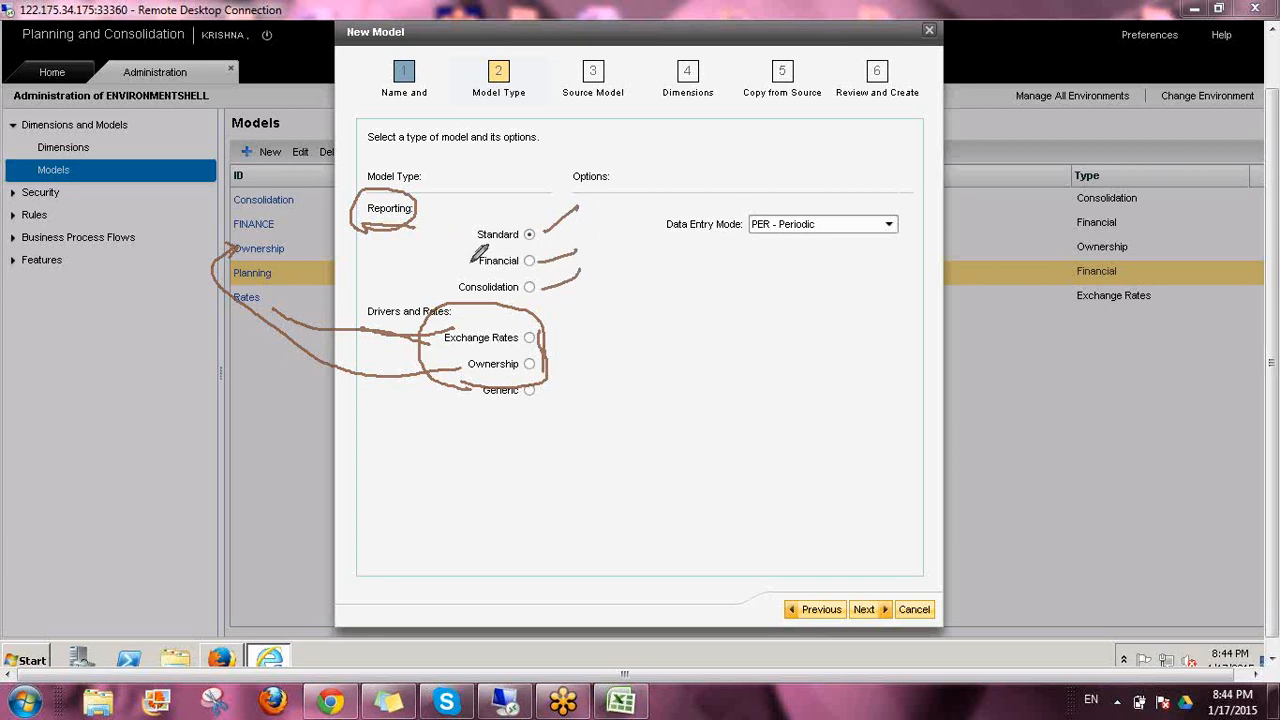
{"action": "mouse_move", "coordinate": [431, 265]}
{"action": "left_mouse_down"}
{"action": "mouse_move", "coordinate": [472, 264]}
{"action": "mouse_move", "coordinate": [461, 271]}
{"action": "left_mouse_up"}
{"action": "left_click_drag", "start_coordinate": [404, 291], "coordinate": [455, 289]}
{"action": "mouse_move", "coordinate": [472, 236]}
{"action": "left_mouse_down"}
{"action": "mouse_move", "coordinate": [532, 240]}
{"action": "mouse_move", "coordinate": [480, 214]}
{"action": "mouse_move", "coordinate": [474, 236]}
{"action": "left_mouse_up"}
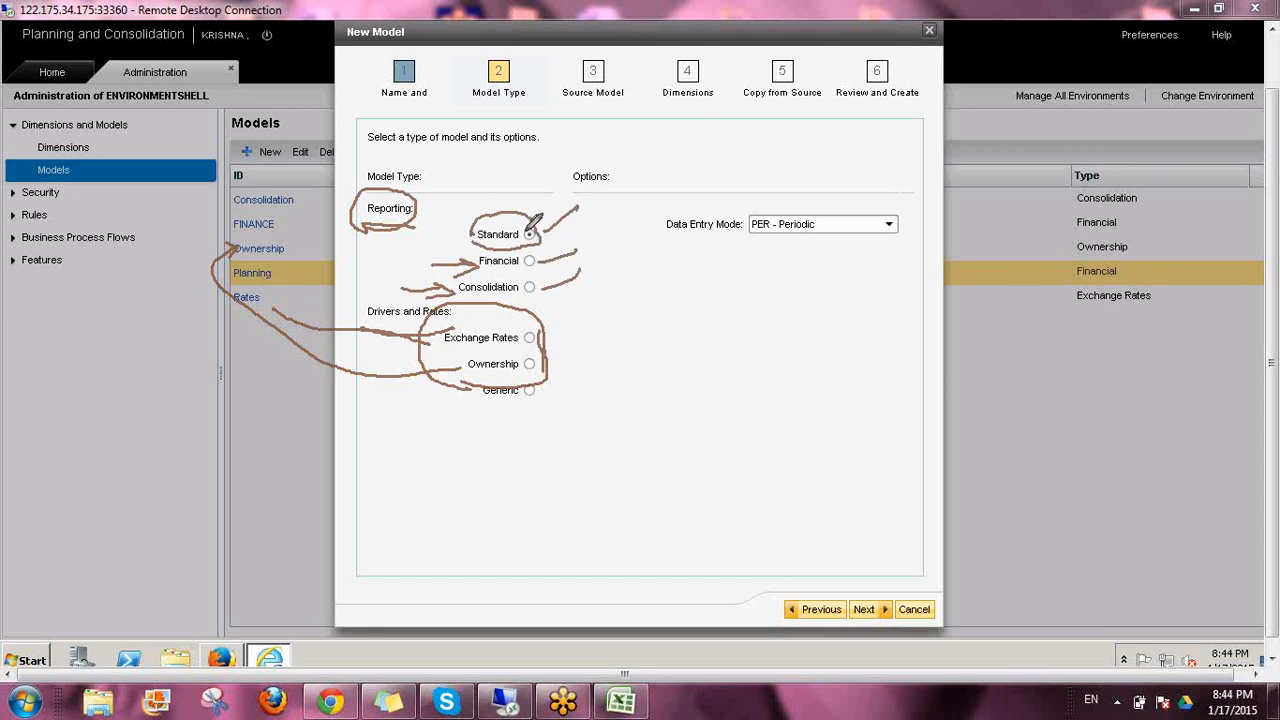
{"action": "mouse_move", "coordinate": [508, 222]}
{"action": "left_mouse_down"}
{"action": "mouse_move", "coordinate": [540, 168]}
{"action": "mouse_move", "coordinate": [513, 172]}
{"action": "left_mouse_up"}
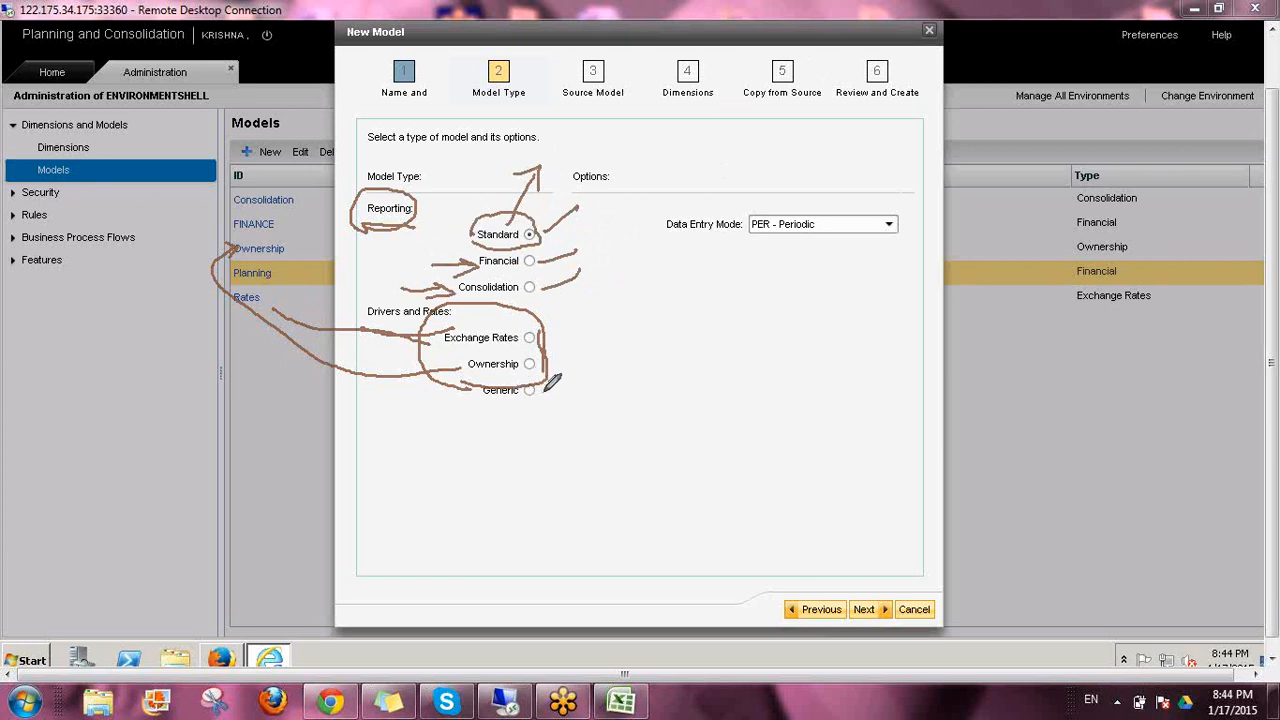
{"action": "mouse_move", "coordinate": [545, 384]}
{"action": "left_mouse_down"}
{"action": "mouse_move", "coordinate": [480, 386]}
{"action": "mouse_move", "coordinate": [558, 400]}
{"action": "mouse_move", "coordinate": [540, 385]}
{"action": "mouse_move", "coordinate": [518, 408]}
{"action": "mouse_move", "coordinate": [480, 416]}
{"action": "left_mouse_up"}
{"action": "mouse_move", "coordinate": [494, 214]}
{"action": "left_mouse_down"}
{"action": "mouse_move", "coordinate": [512, 214]}
{"action": "mouse_move", "coordinate": [492, 236]}
{"action": "left_mouse_up"}
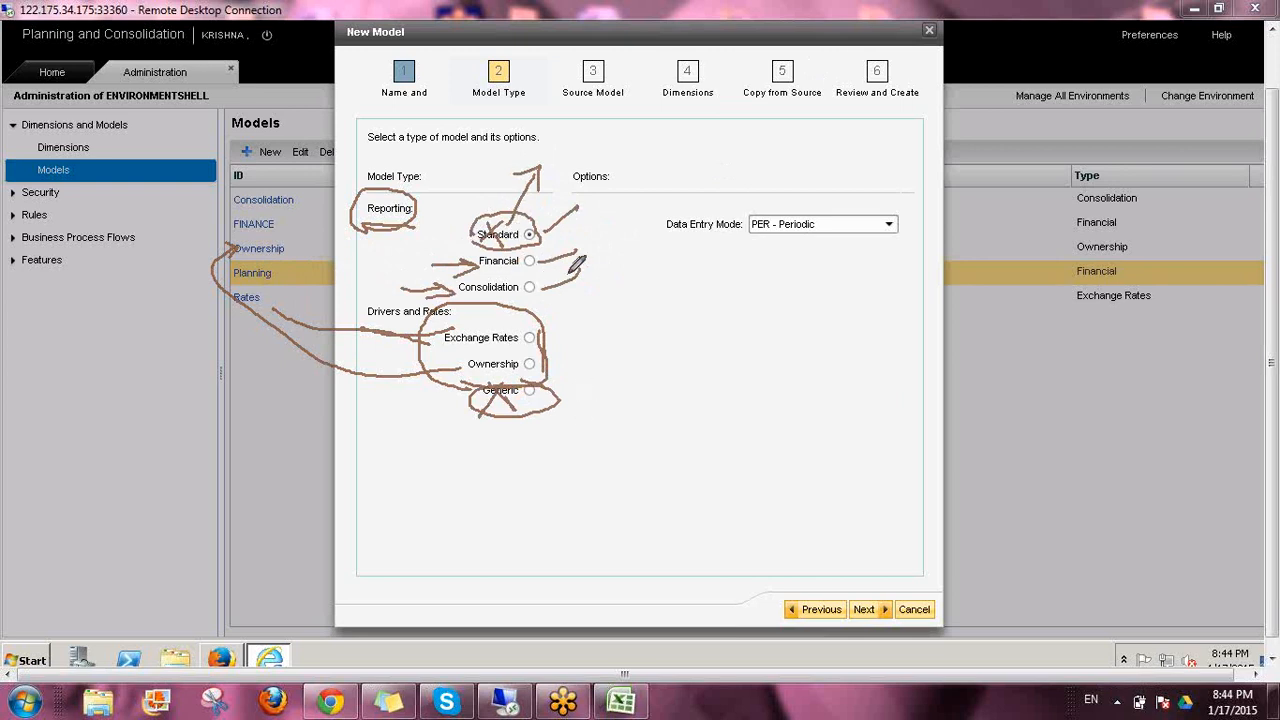
{"action": "mouse_move", "coordinate": [537, 262]}
{"action": "left_mouse_down"}
{"action": "mouse_move", "coordinate": [576, 250]}
{"action": "mouse_move", "coordinate": [564, 290]}
{"action": "left_mouse_up"}
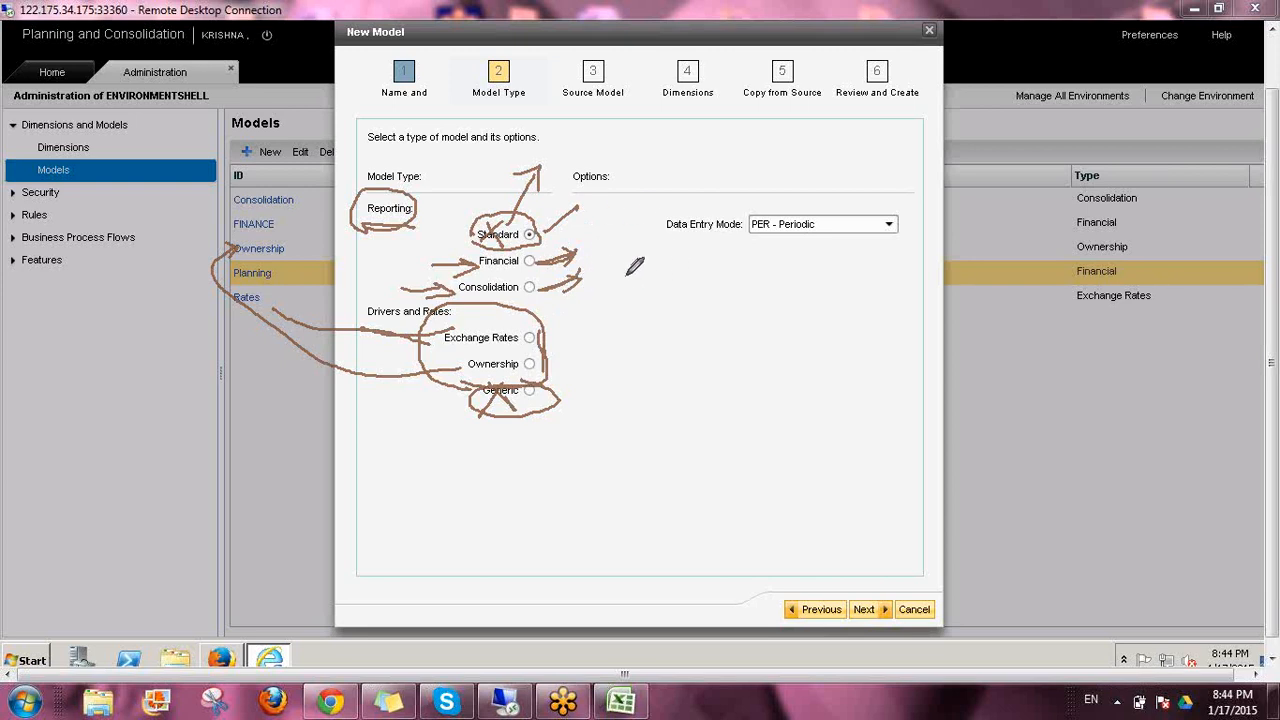
{"action": "left_click_drag", "start_coordinate": [396, 265], "coordinate": [478, 264]}
{"action": "mouse_move", "coordinate": [391, 293]}
{"action": "left_mouse_down"}
{"action": "mouse_move", "coordinate": [457, 295]}
{"action": "mouse_move", "coordinate": [432, 307]}
{"action": "left_mouse_up"}
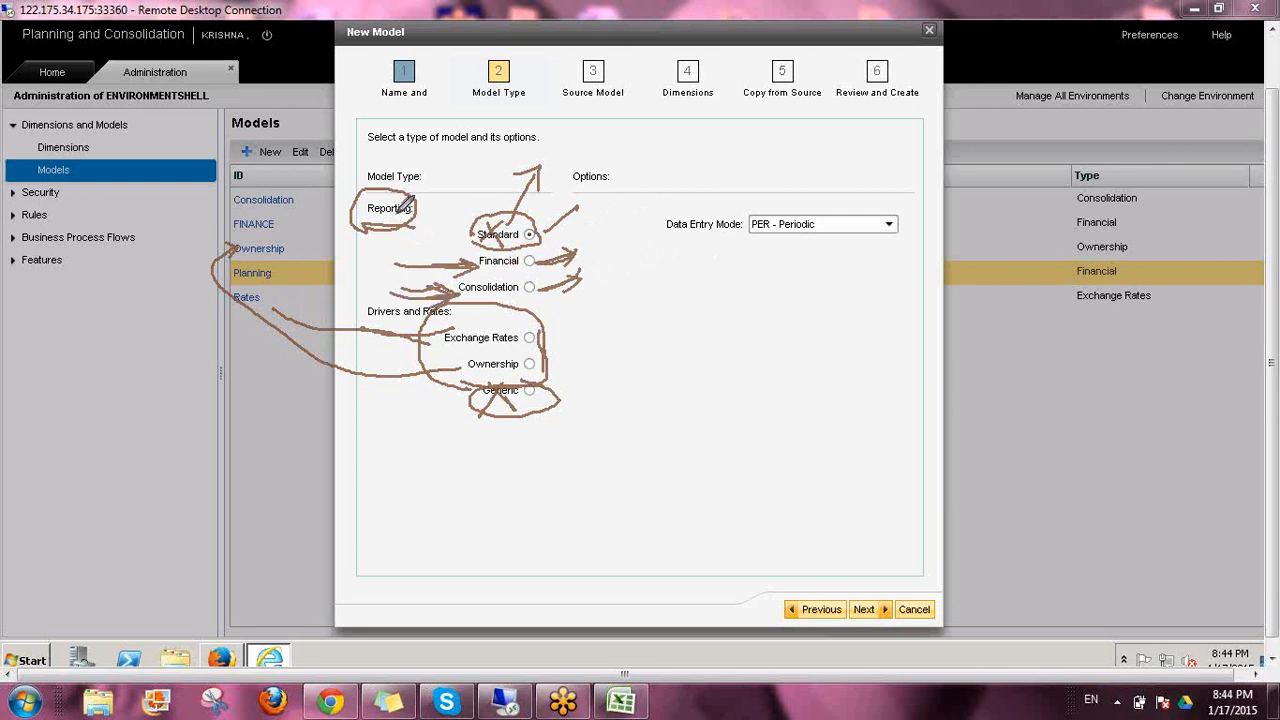
{"action": "left_click_drag", "start_coordinate": [405, 186], "coordinate": [428, 172]}
{"action": "left_click", "coordinate": [1153, 461]}
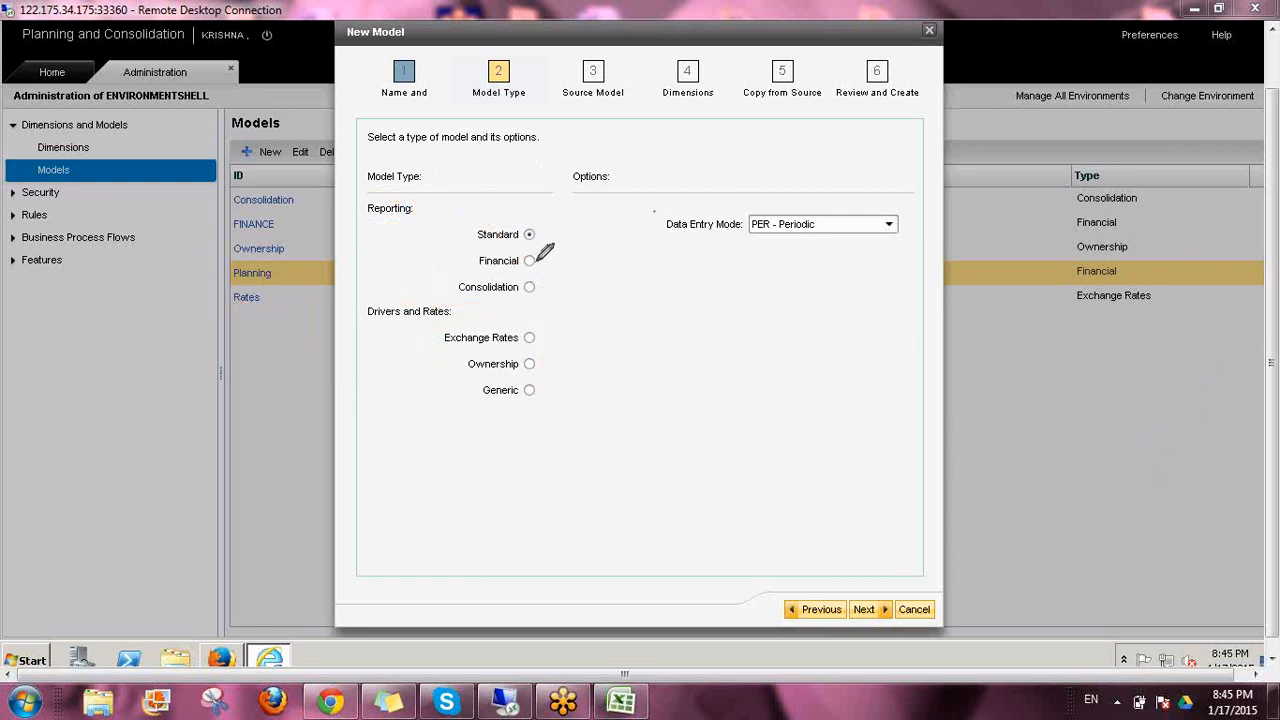
{"action": "left_click_drag", "start_coordinate": [474, 270], "coordinate": [517, 268]}
{"action": "left_click_drag", "start_coordinate": [437, 346], "coordinate": [547, 345]}
{"action": "left_click", "coordinate": [1131, 461]}
Display the options offered for the Financial and Consolidation reporting model types
{"action": "left_click", "coordinate": [530, 261]}
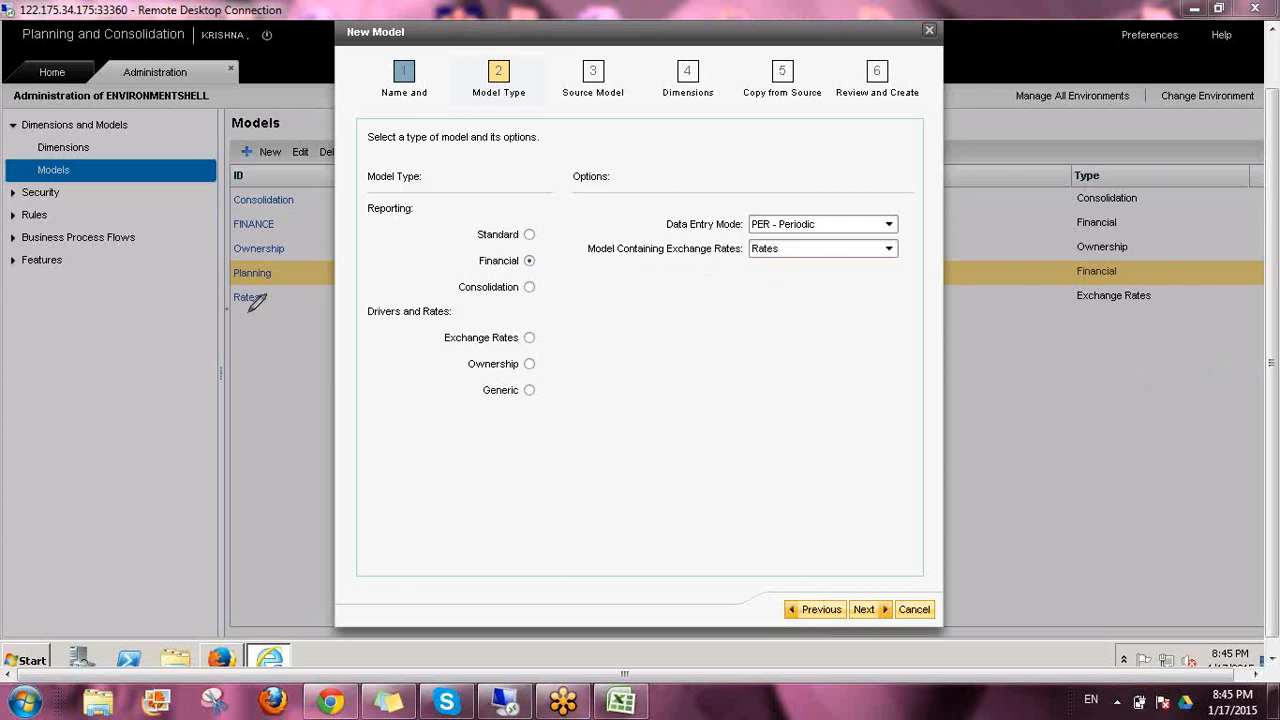
{"action": "mouse_move", "coordinate": [228, 311]}
{"action": "left_mouse_down"}
{"action": "mouse_move", "coordinate": [268, 306]}
{"action": "mouse_move", "coordinate": [254, 288]}
{"action": "mouse_move", "coordinate": [226, 290]}
{"action": "mouse_move", "coordinate": [256, 294]}
{"action": "left_mouse_up"}
{"action": "mouse_move", "coordinate": [538, 341]}
{"action": "left_mouse_down"}
{"action": "mouse_move", "coordinate": [563, 338]}
{"action": "mouse_move", "coordinate": [563, 312]}
{"action": "mouse_move", "coordinate": [534, 267]}
{"action": "mouse_move", "coordinate": [546, 258]}
{"action": "mouse_move", "coordinate": [562, 273]}
{"action": "left_mouse_up"}
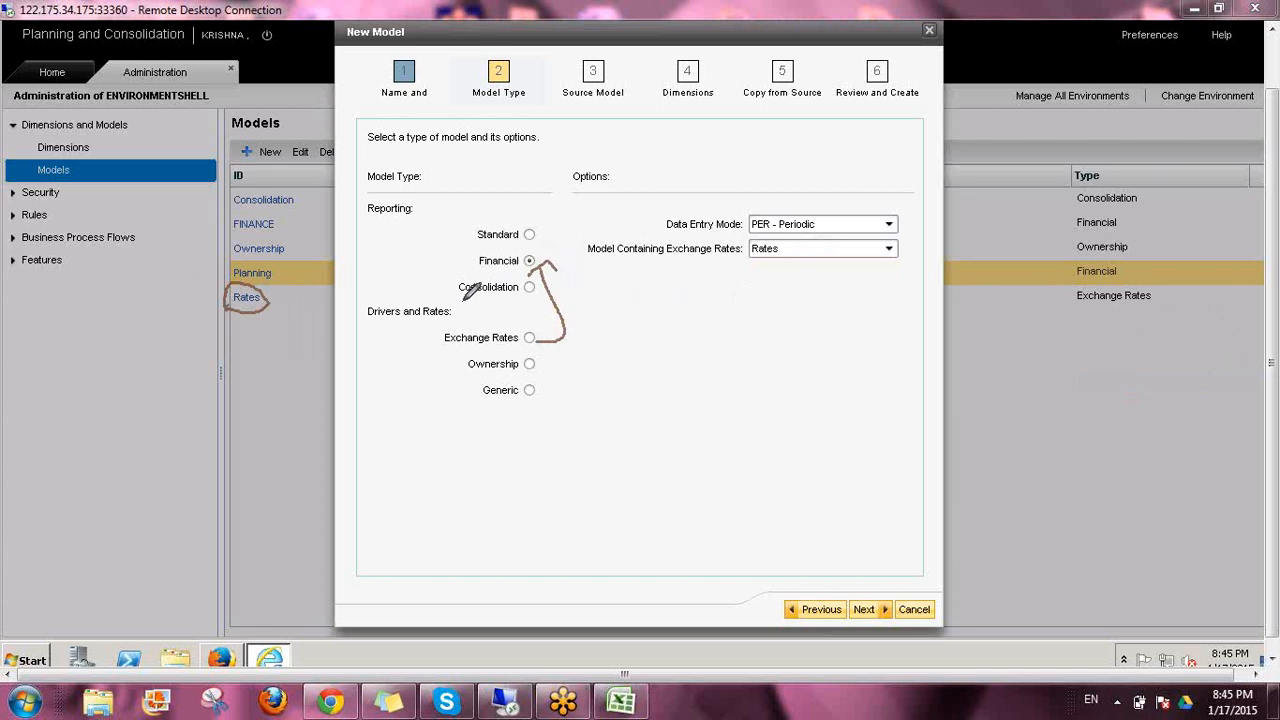
{"action": "left_click_drag", "start_coordinate": [455, 300], "coordinate": [503, 300]}
{"action": "left_click_drag", "start_coordinate": [673, 263], "coordinate": [718, 261]}
{"action": "left_click", "coordinate": [1134, 452]}
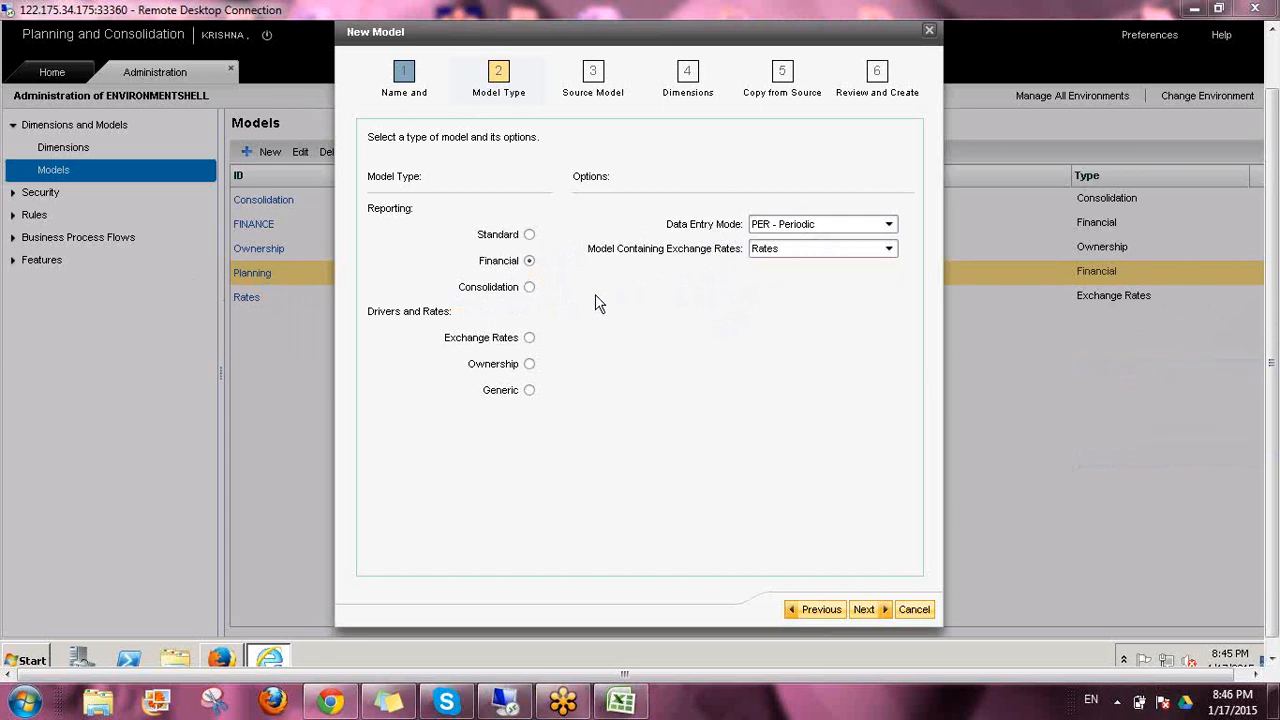
{"action": "left_click", "coordinate": [529, 287]}
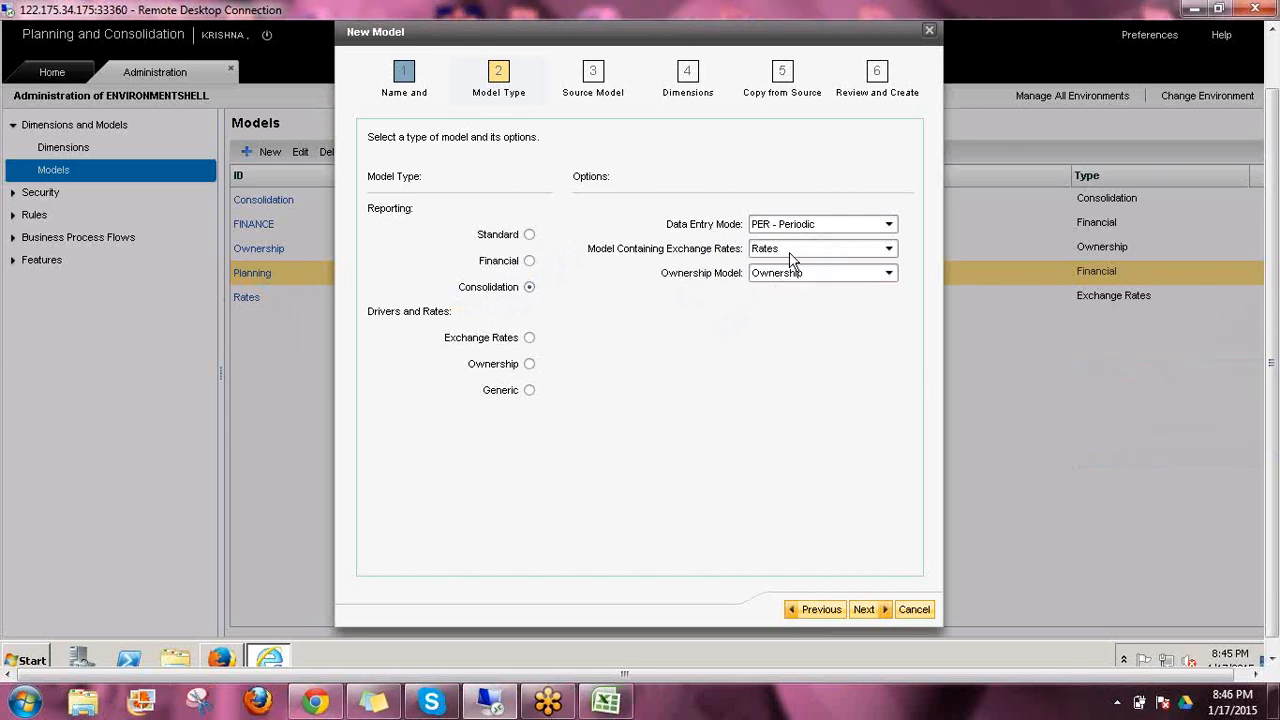
Set the new model's type to Financial with PER - Periodic as its data entry mode
{"action": "left_click", "coordinate": [530, 261]}
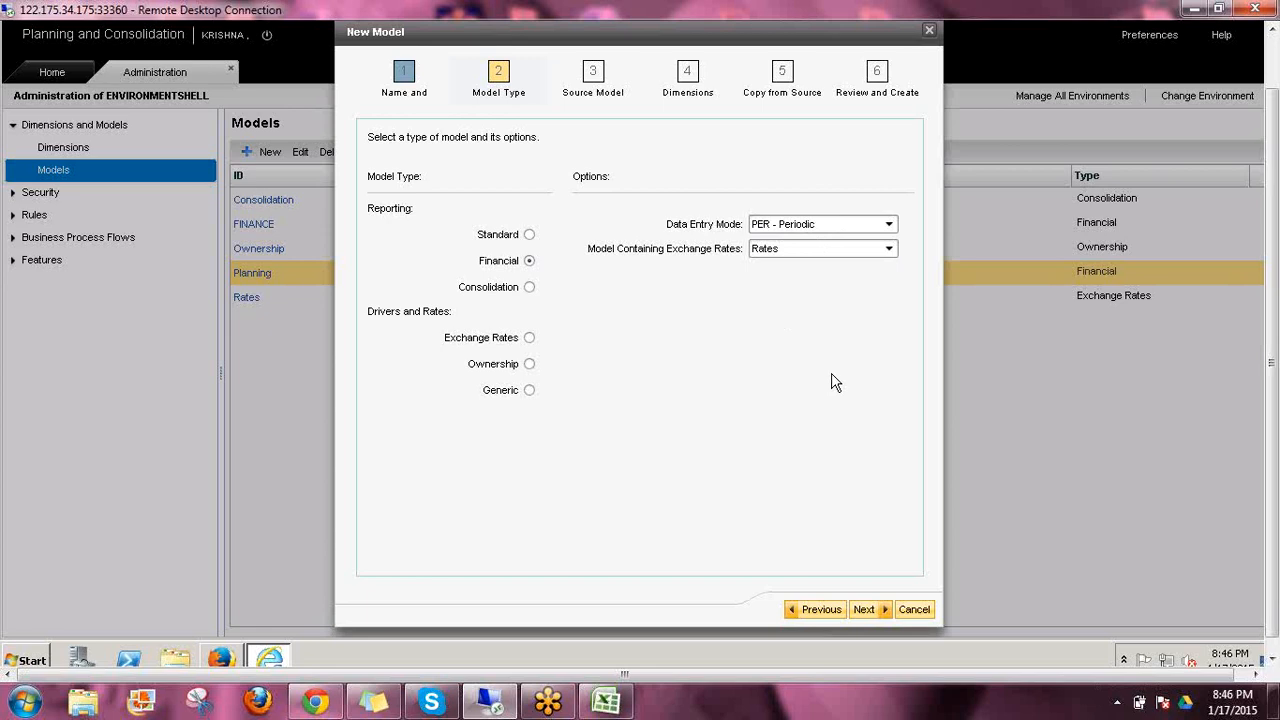
{"action": "left_click", "coordinate": [890, 226]}
{"action": "left_click", "coordinate": [889, 228]}
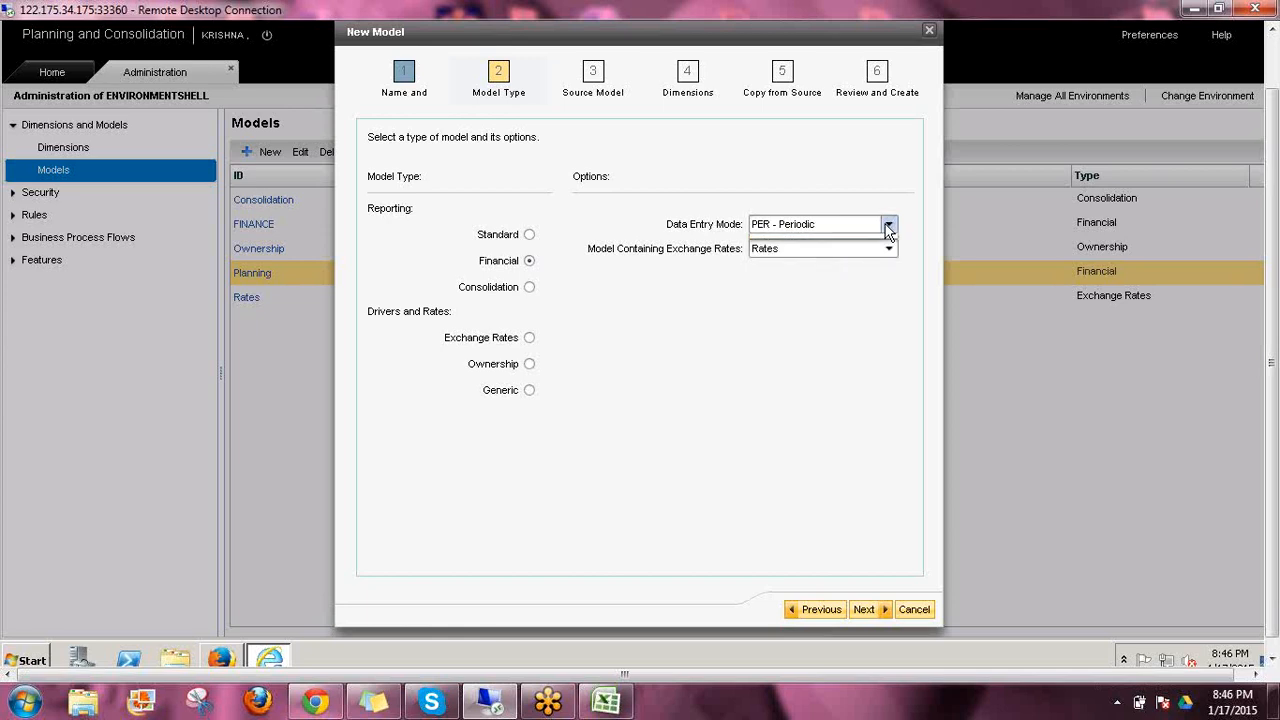
{"action": "left_click", "coordinate": [889, 226]}
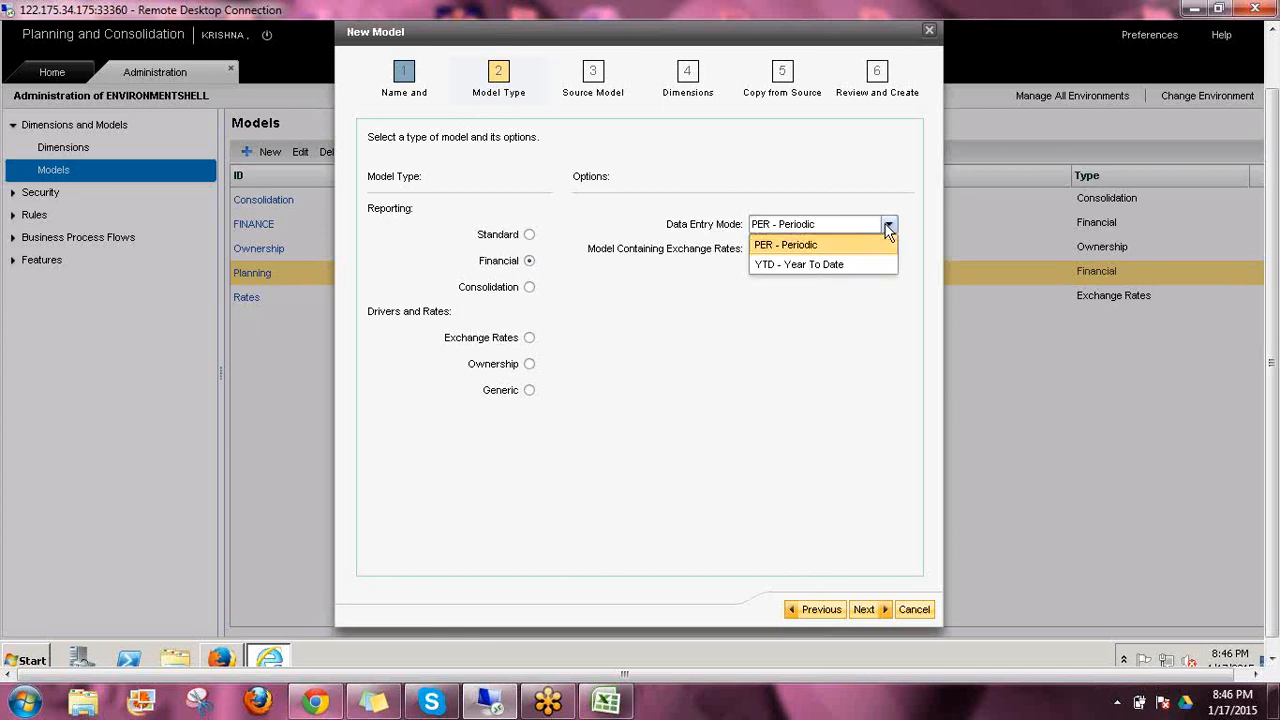
{"action": "left_click", "coordinate": [806, 246]}
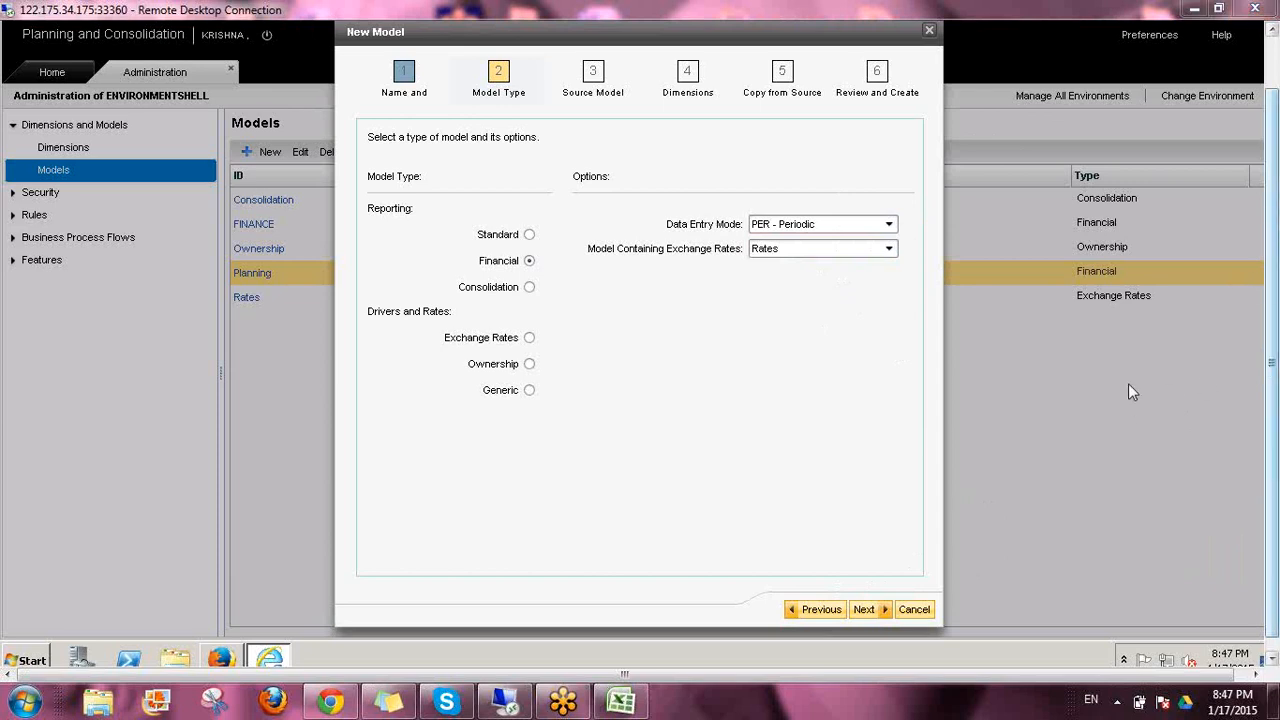
{"action": "mouse_move", "coordinate": [108, 98]}
{"action": "left_mouse_down"}
{"action": "mouse_move", "coordinate": [174, 114]}
{"action": "mouse_move", "coordinate": [220, 106]}
{"action": "mouse_move", "coordinate": [210, 80]}
{"action": "mouse_move", "coordinate": [110, 86]}
{"action": "mouse_move", "coordinate": [174, 108]}
{"action": "mouse_move", "coordinate": [240, 72]}
{"action": "mouse_move", "coordinate": [316, 75]}
{"action": "mouse_move", "coordinate": [278, 92]}
{"action": "left_mouse_up"}
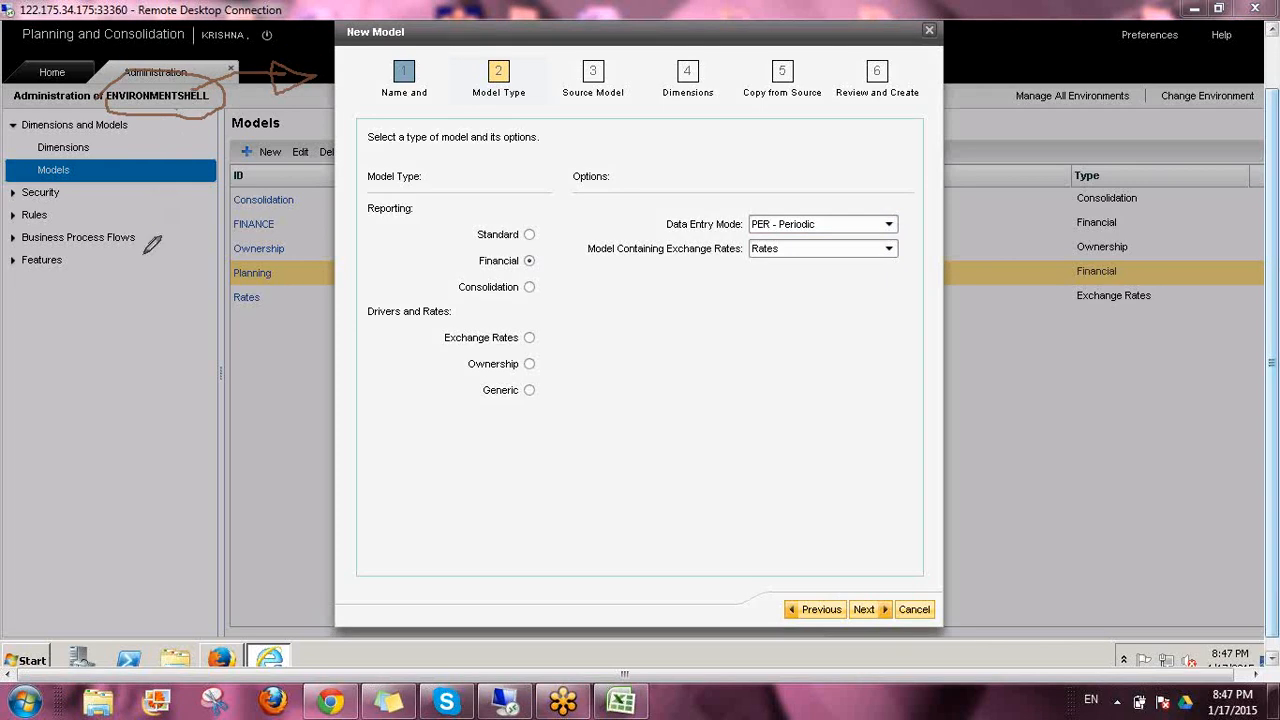
{"action": "mouse_move", "coordinate": [144, 253]}
{"action": "left_mouse_down"}
{"action": "mouse_move", "coordinate": [145, 301]}
{"action": "mouse_move", "coordinate": [166, 278]}
{"action": "left_mouse_up"}
{"action": "left_click_drag", "start_coordinate": [119, 328], "coordinate": [126, 366]}
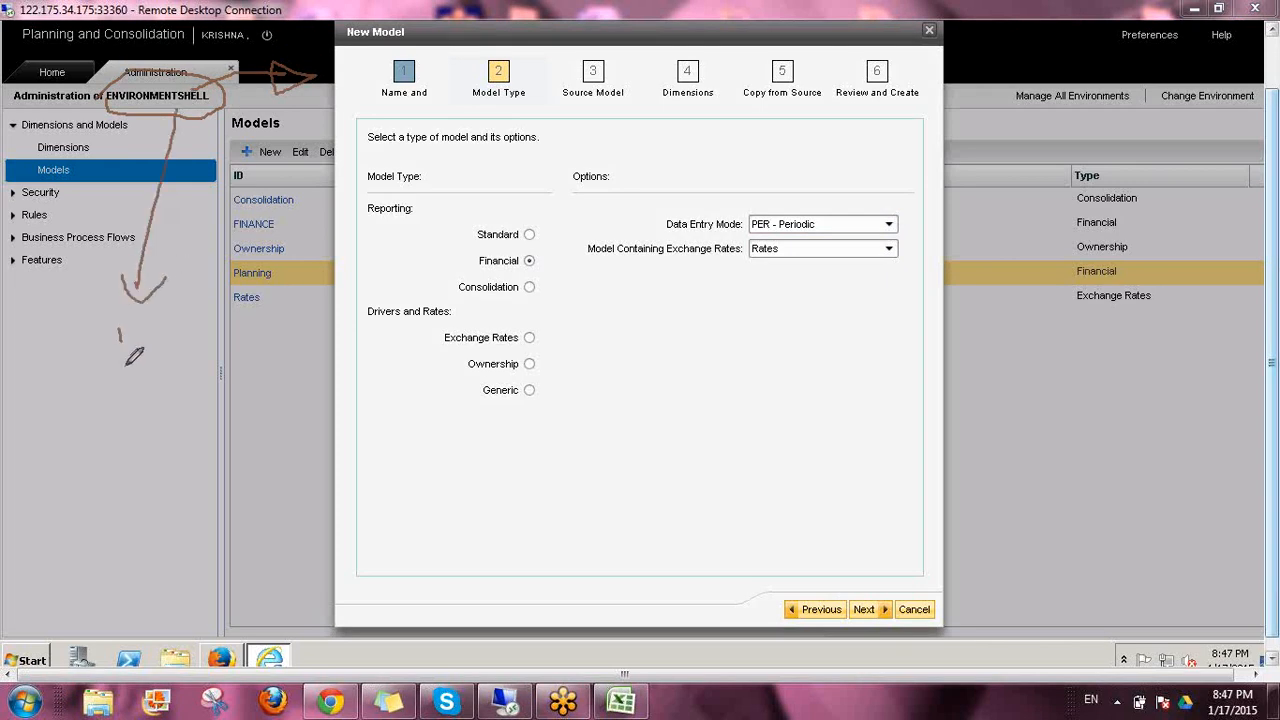
{"action": "mouse_move", "coordinate": [140, 300]}
{"action": "left_mouse_down"}
{"action": "mouse_move", "coordinate": [95, 345]}
{"action": "mouse_move", "coordinate": [142, 302]}
{"action": "mouse_move", "coordinate": [151, 346]}
{"action": "left_mouse_up"}
{"action": "left_click_drag", "start_coordinate": [264, 195], "coordinate": [150, 305]}
{"action": "mouse_move", "coordinate": [300, 242]}
{"action": "left_mouse_down"}
{"action": "mouse_move", "coordinate": [166, 322]}
{"action": "mouse_move", "coordinate": [337, 343]}
{"action": "left_mouse_up"}
{"action": "left_click_drag", "start_coordinate": [186, 318], "coordinate": [243, 402]}
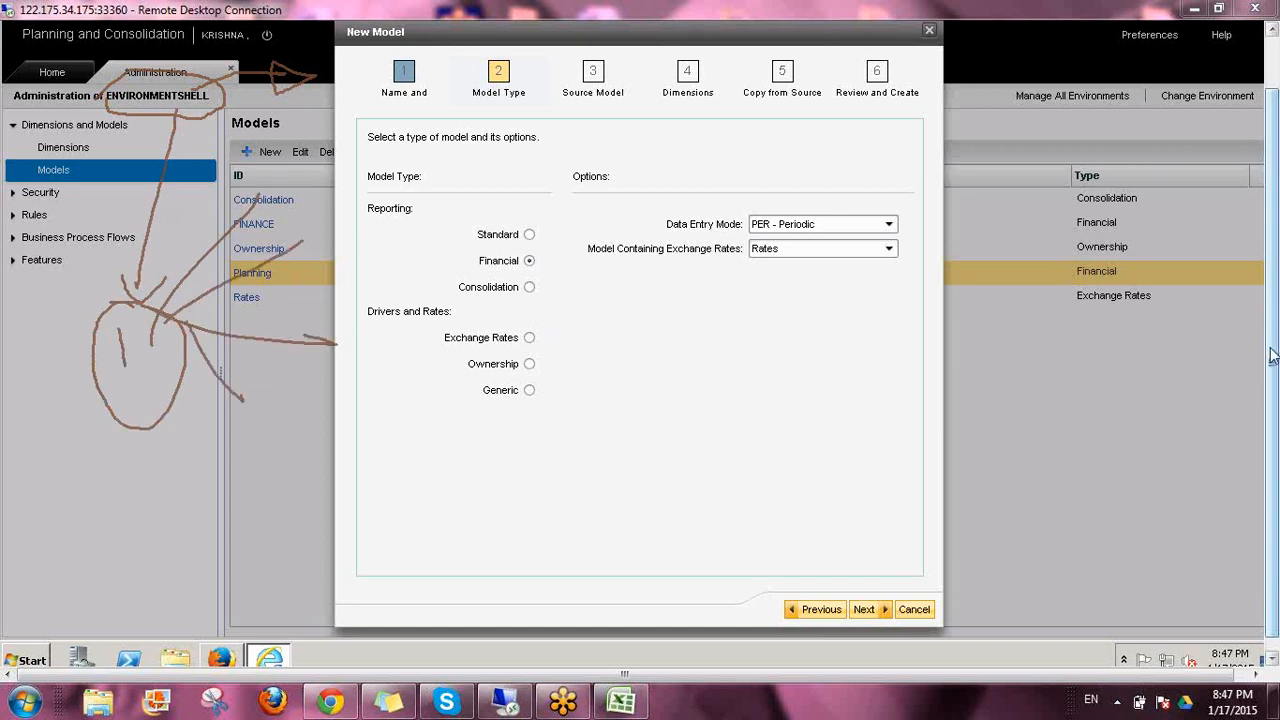
{"action": "left_click", "coordinate": [1124, 465]}
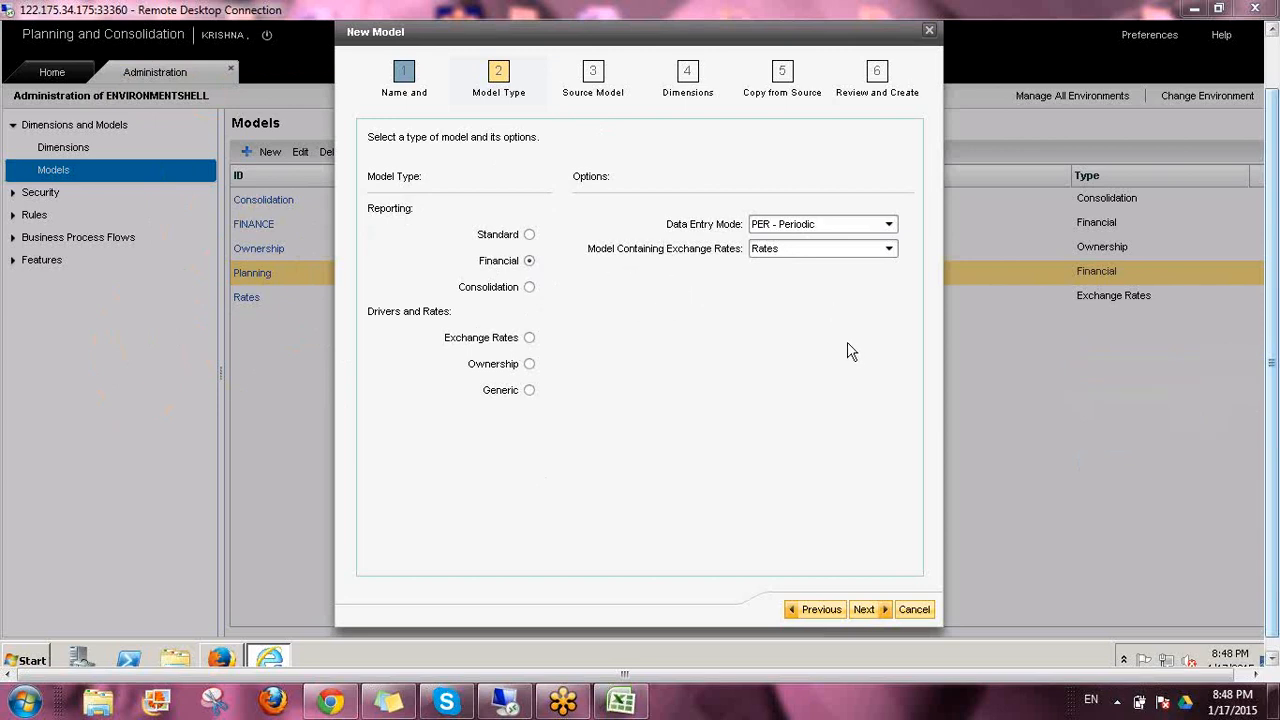
Accept the model type settings, keep a blank model as the source, and continue to the dimension selection
{"action": "left_click", "coordinate": [863, 610]}
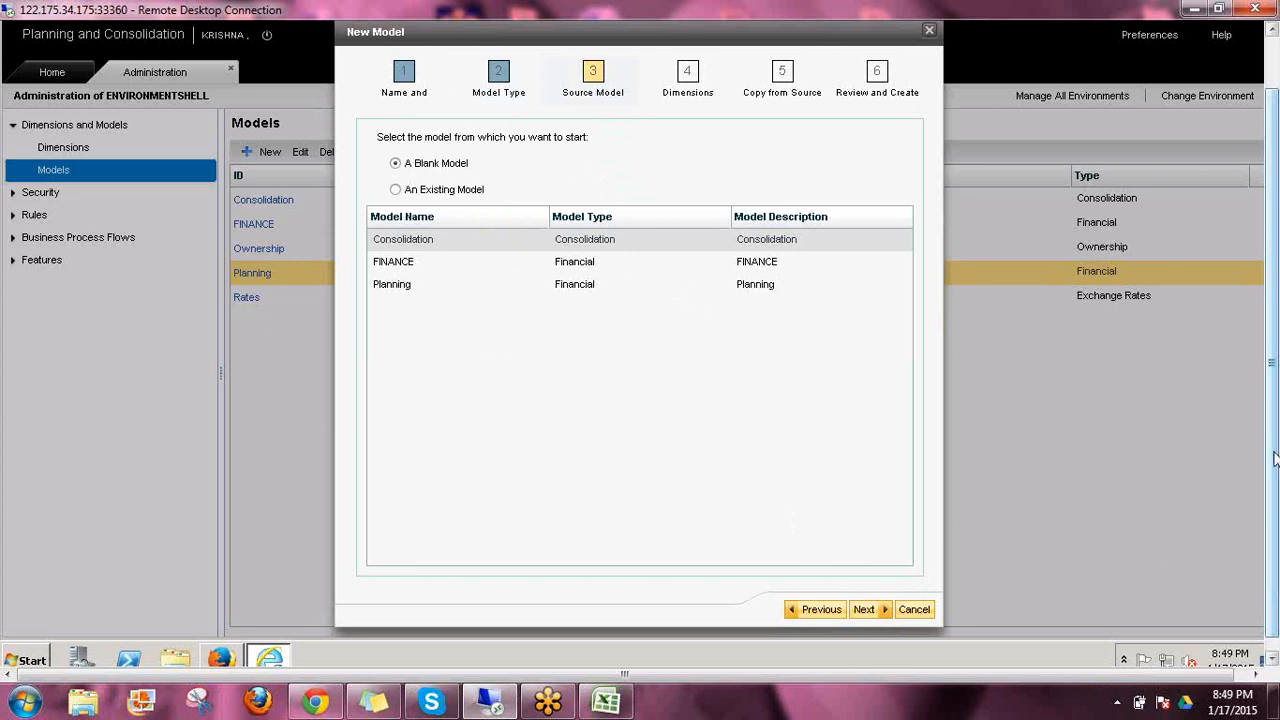
{"action": "mouse_move", "coordinate": [1273, 455]}
{"action": "left_mouse_down"}
{"action": "mouse_move", "coordinate": [1267, 328]}
{"action": "mouse_move", "coordinate": [1270, 480]}
{"action": "left_mouse_up"}
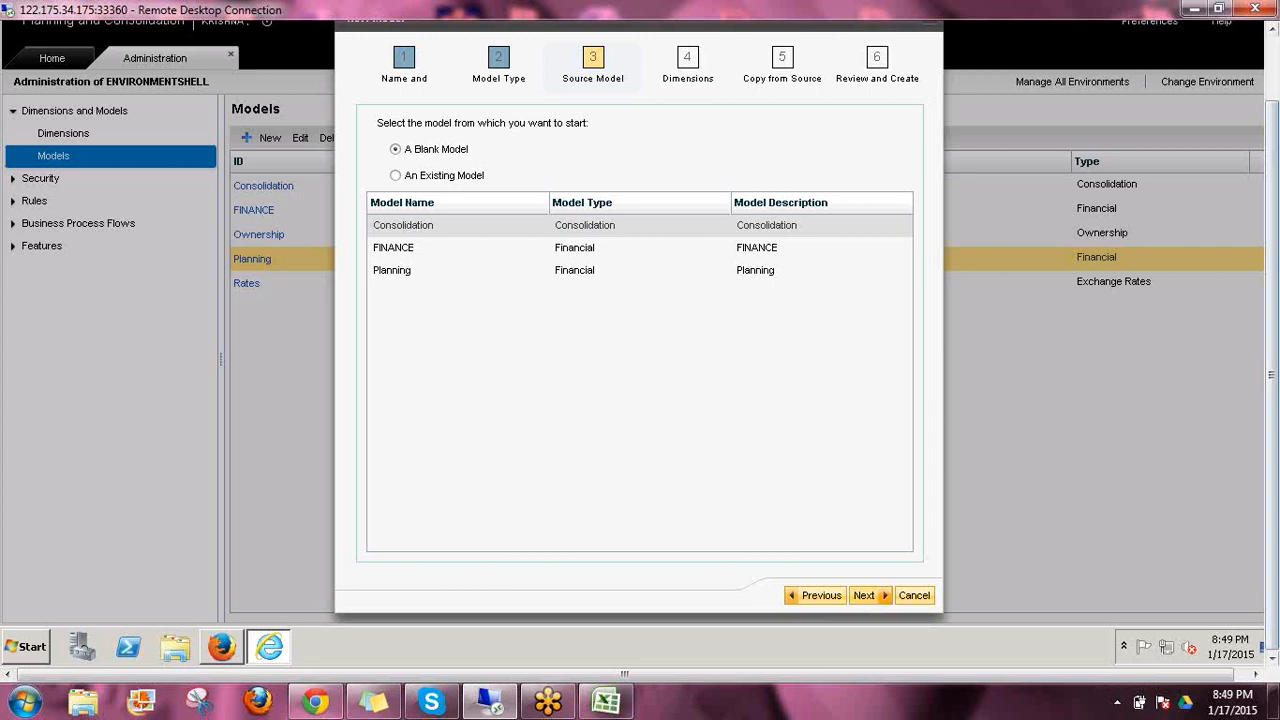
{"action": "left_click", "coordinate": [862, 595]}
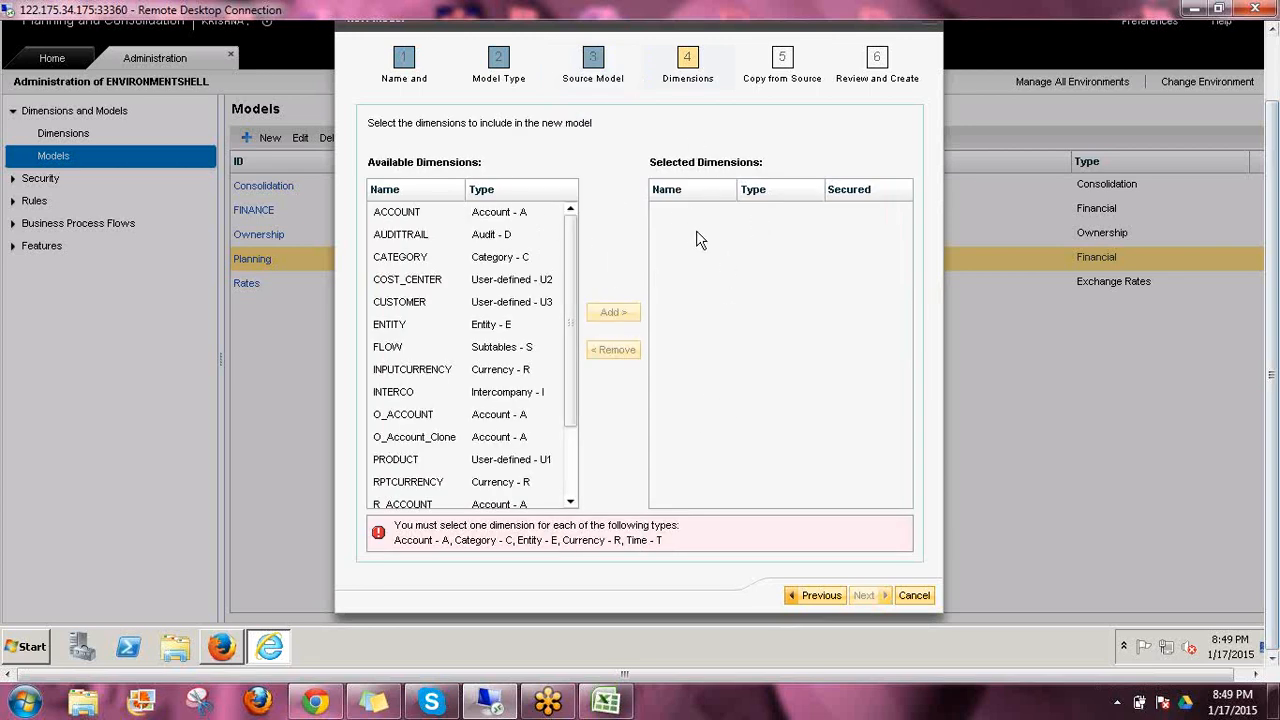
{"action": "left_click", "coordinate": [1275, 354]}
{"action": "left_click", "coordinate": [1167, 388]}
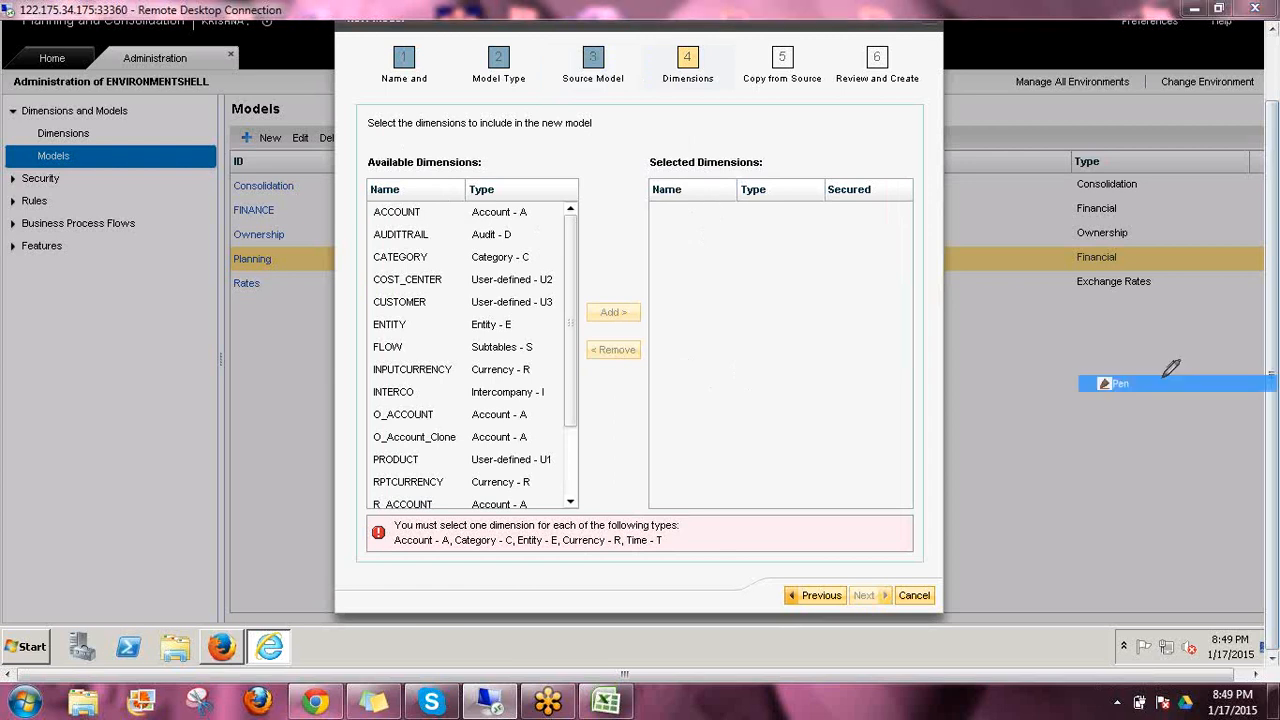
{"action": "mouse_move", "coordinate": [649, 152]}
{"action": "left_mouse_down"}
{"action": "mouse_move", "coordinate": [645, 485]}
{"action": "mouse_move", "coordinate": [920, 492]}
{"action": "mouse_move", "coordinate": [930, 156]}
{"action": "mouse_move", "coordinate": [648, 152]}
{"action": "left_mouse_up"}
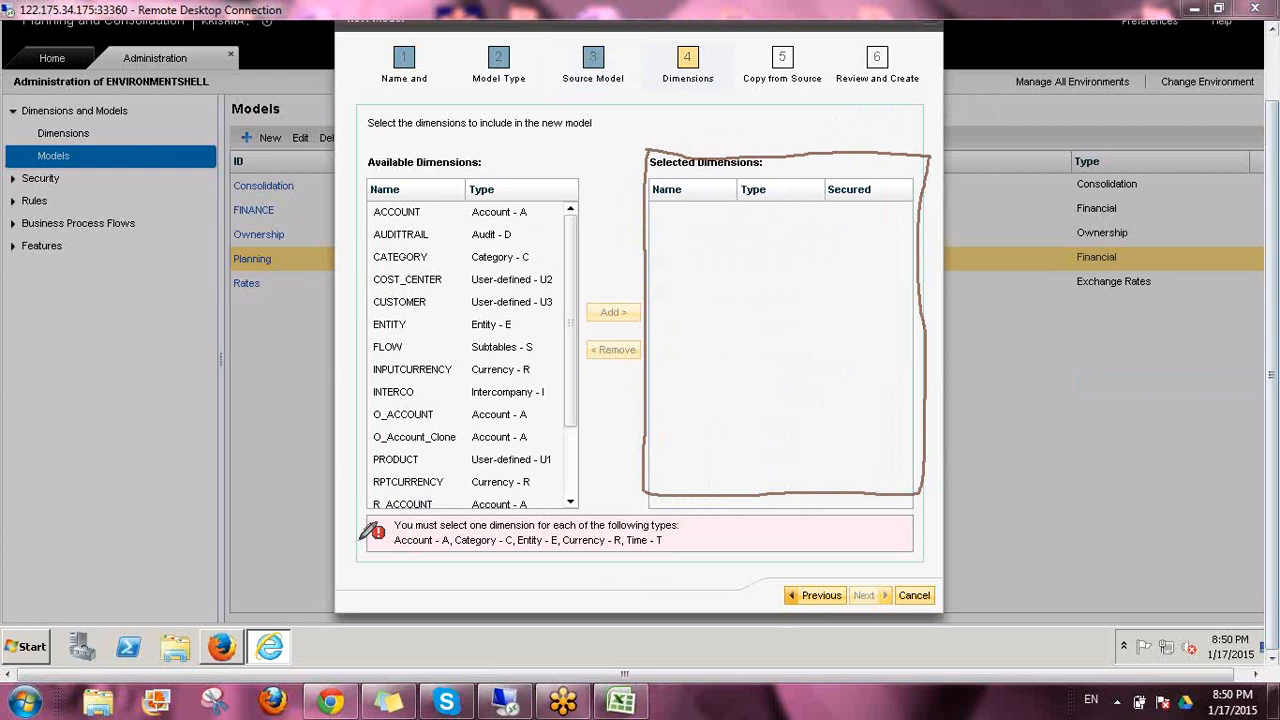
{"action": "left_click_drag", "start_coordinate": [354, 540], "coordinate": [445, 549]}
{"action": "left_click_drag", "start_coordinate": [458, 547], "coordinate": [660, 549]}
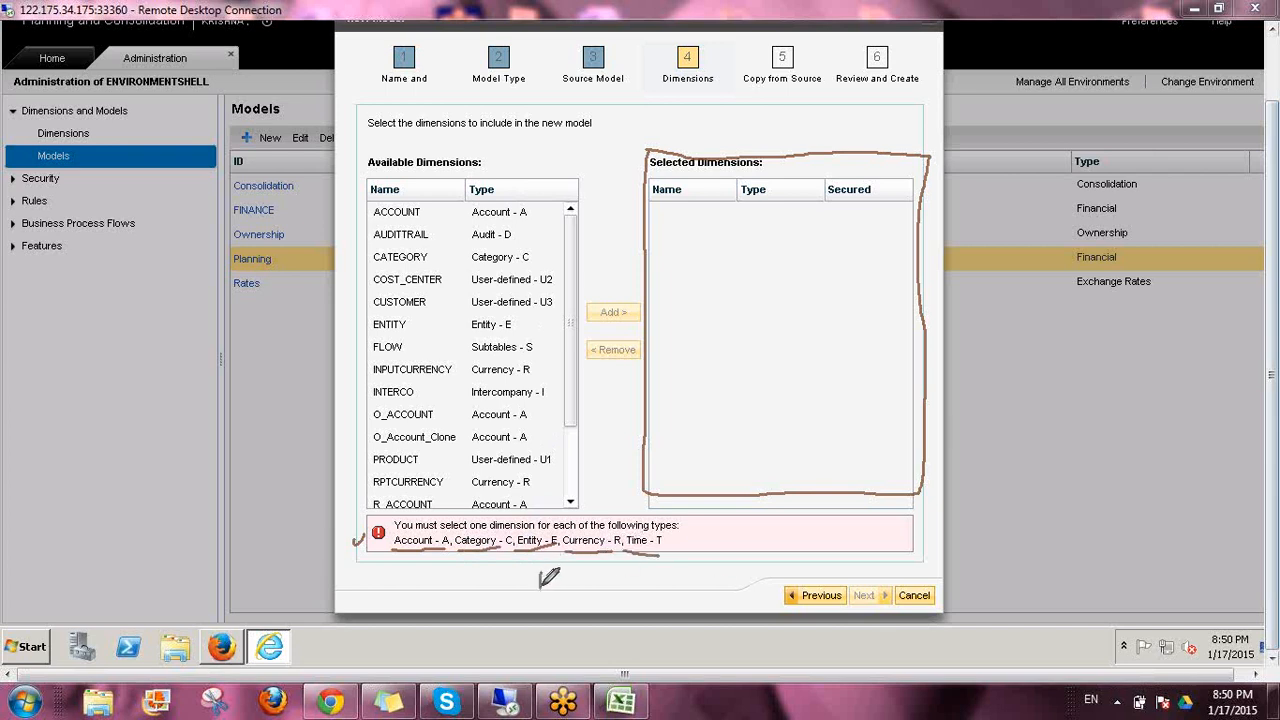
{"action": "left_click_drag", "start_coordinate": [540, 587], "coordinate": [521, 626]}
{"action": "left_click_drag", "start_coordinate": [540, 577], "coordinate": [597, 571]}
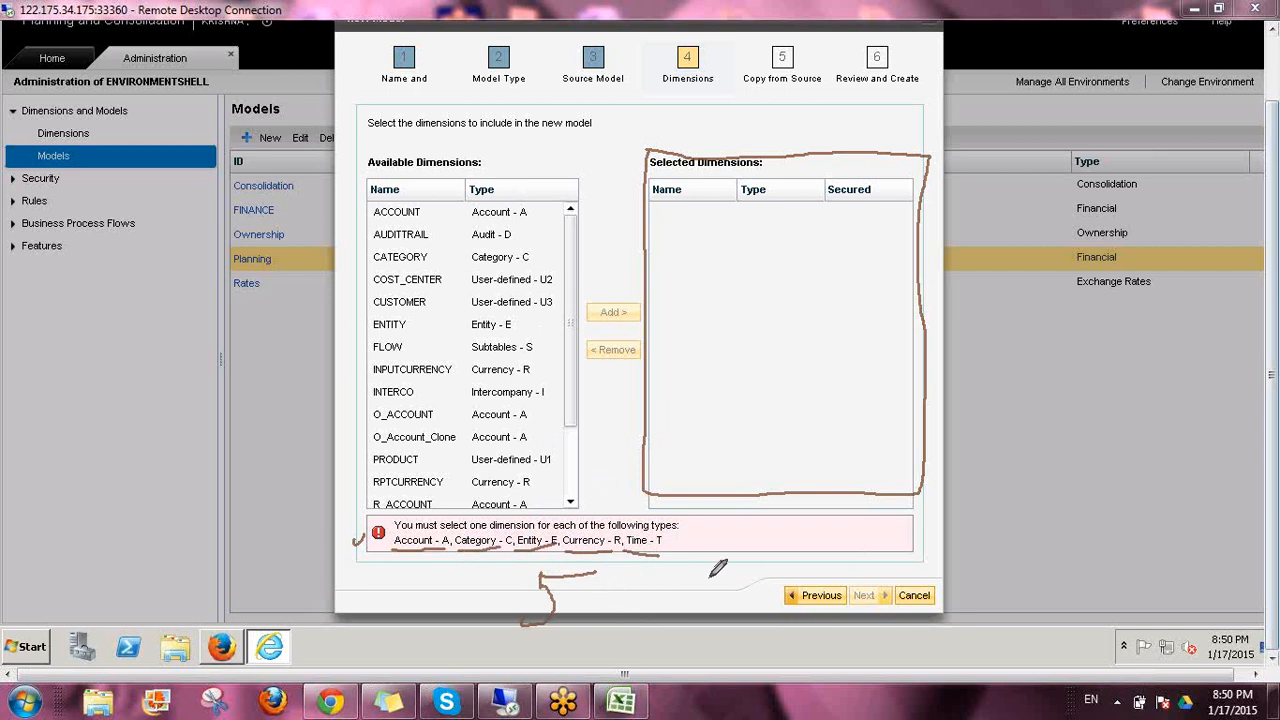
{"action": "mouse_move", "coordinate": [712, 574]}
{"action": "left_mouse_down"}
{"action": "mouse_move", "coordinate": [684, 576]}
{"action": "mouse_move", "coordinate": [698, 592]}
{"action": "mouse_move", "coordinate": [718, 570]}
{"action": "mouse_move", "coordinate": [706, 576]}
{"action": "mouse_move", "coordinate": [712, 612]}
{"action": "left_mouse_up"}
{"action": "mouse_move", "coordinate": [720, 548]}
{"action": "left_mouse_down"}
{"action": "mouse_move", "coordinate": [641, 578]}
{"action": "mouse_move", "coordinate": [660, 628]}
{"action": "mouse_move", "coordinate": [756, 600]}
{"action": "mouse_move", "coordinate": [724, 546]}
{"action": "mouse_move", "coordinate": [720, 598]}
{"action": "mouse_move", "coordinate": [676, 622]}
{"action": "left_mouse_up"}
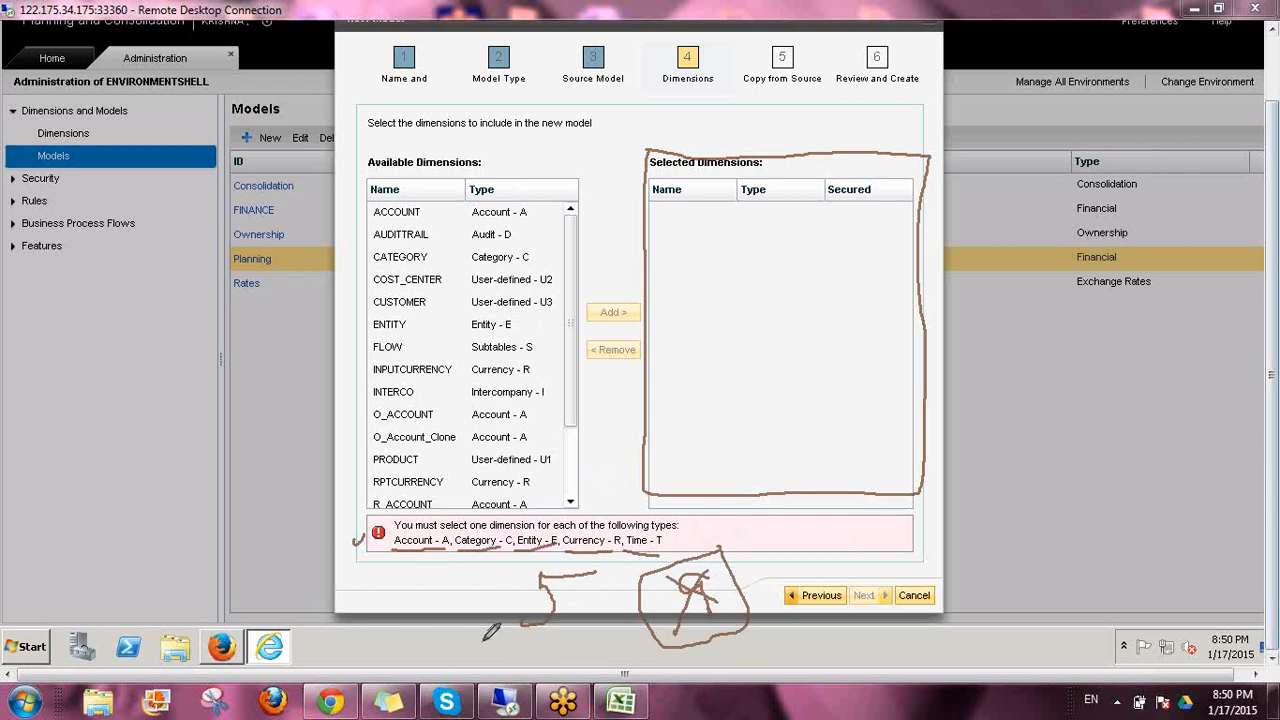
{"action": "mouse_move", "coordinate": [487, 634]}
{"action": "left_mouse_down"}
{"action": "mouse_move", "coordinate": [610, 635]}
{"action": "mouse_move", "coordinate": [608, 550]}
{"action": "left_mouse_up"}
{"action": "mouse_move", "coordinate": [512, 546]}
{"action": "left_mouse_down"}
{"action": "mouse_move", "coordinate": [466, 620]}
{"action": "mouse_move", "coordinate": [484, 654]}
{"action": "mouse_move", "coordinate": [500, 645]}
{"action": "left_mouse_up"}
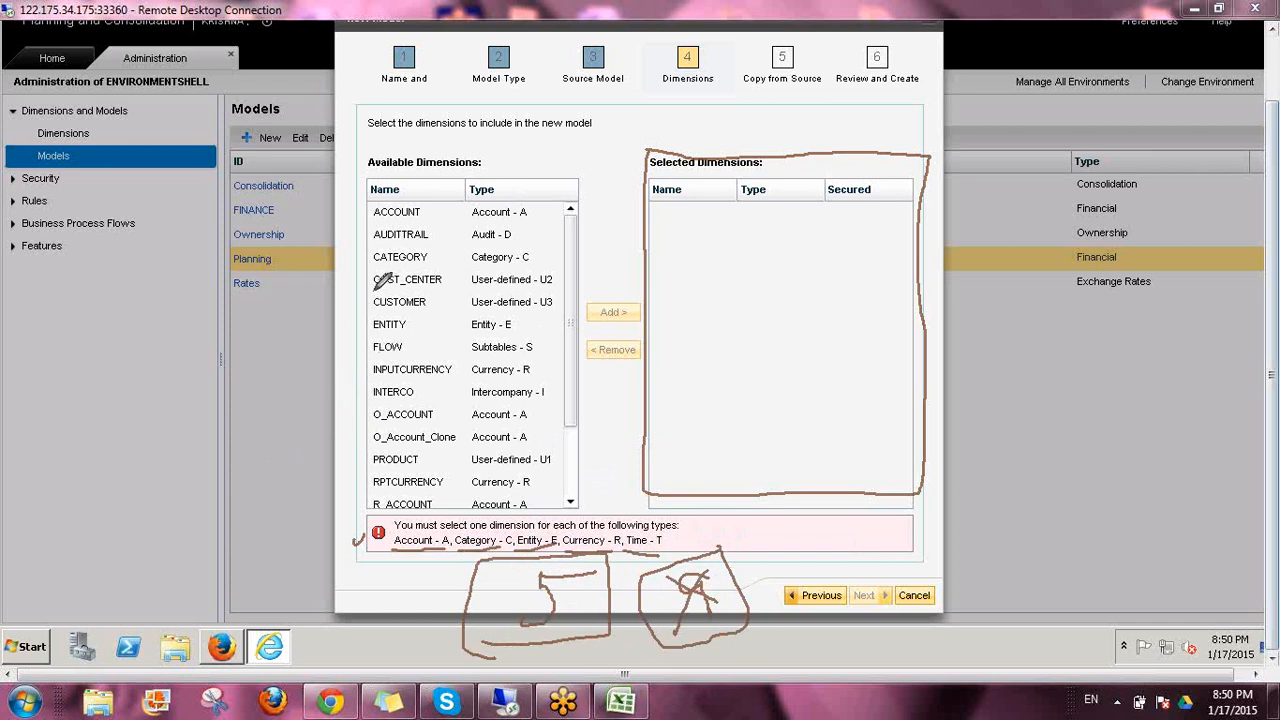
{"action": "left_click_drag", "start_coordinate": [358, 301], "coordinate": [368, 300]}
{"action": "left_click", "coordinate": [1157, 471]}
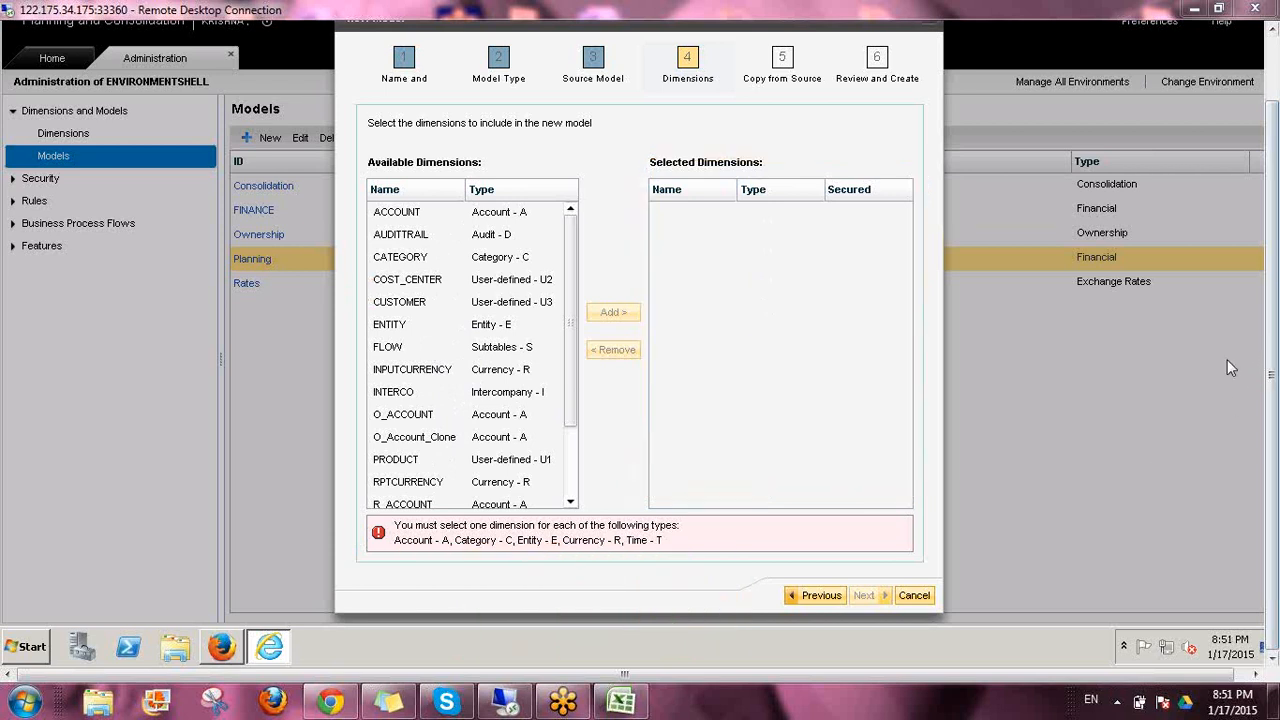
Add the ACCOUNT and CATEGORY dimensions to the new model
{"action": "left_click", "coordinate": [430, 257]}
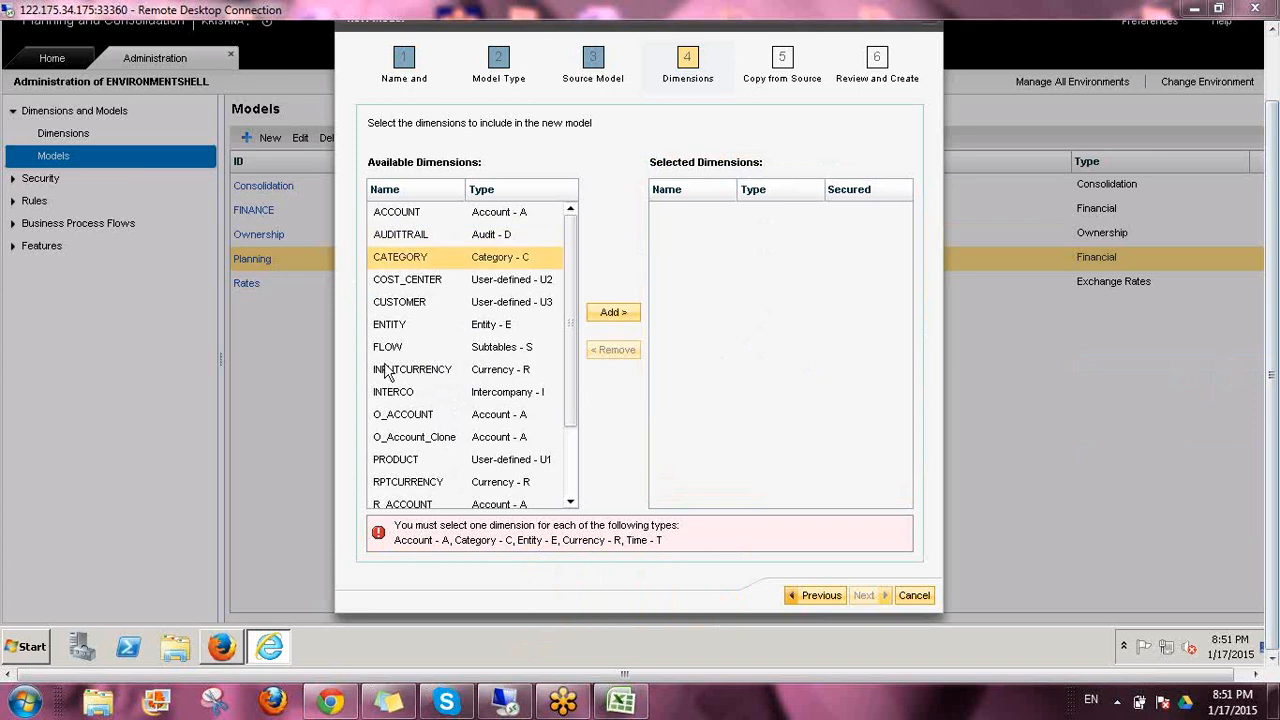
{"action": "left_click", "coordinate": [412, 212]}
{"action": "left_click", "coordinate": [612, 312]}
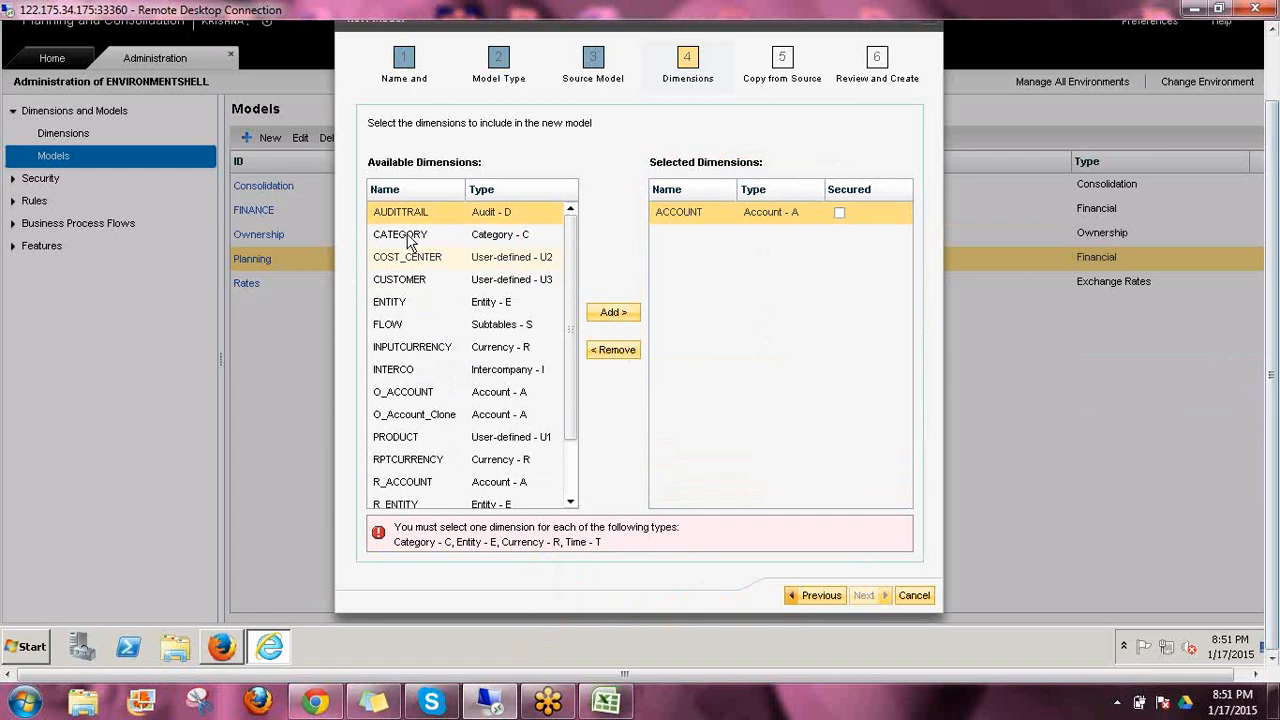
{"action": "left_click", "coordinate": [540, 235]}
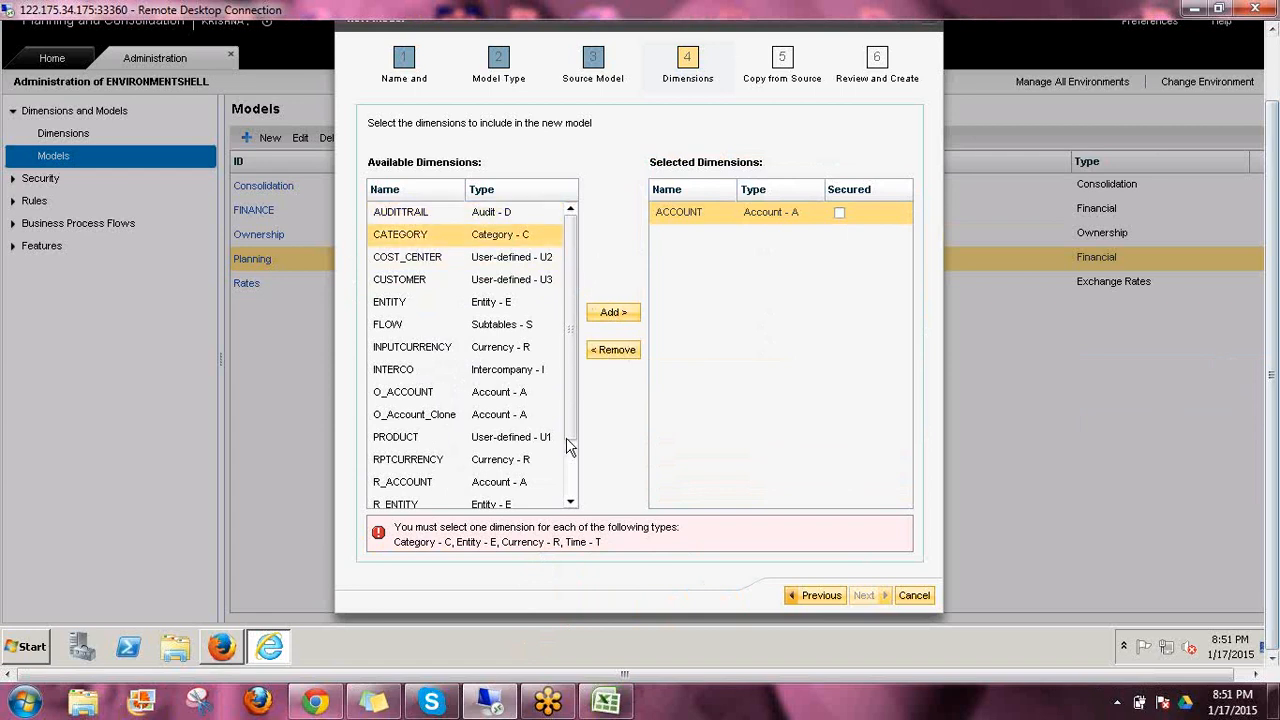
{"action": "scroll", "coordinate": [627, 327], "scroll_direction": "down", "scroll_amount": 1}
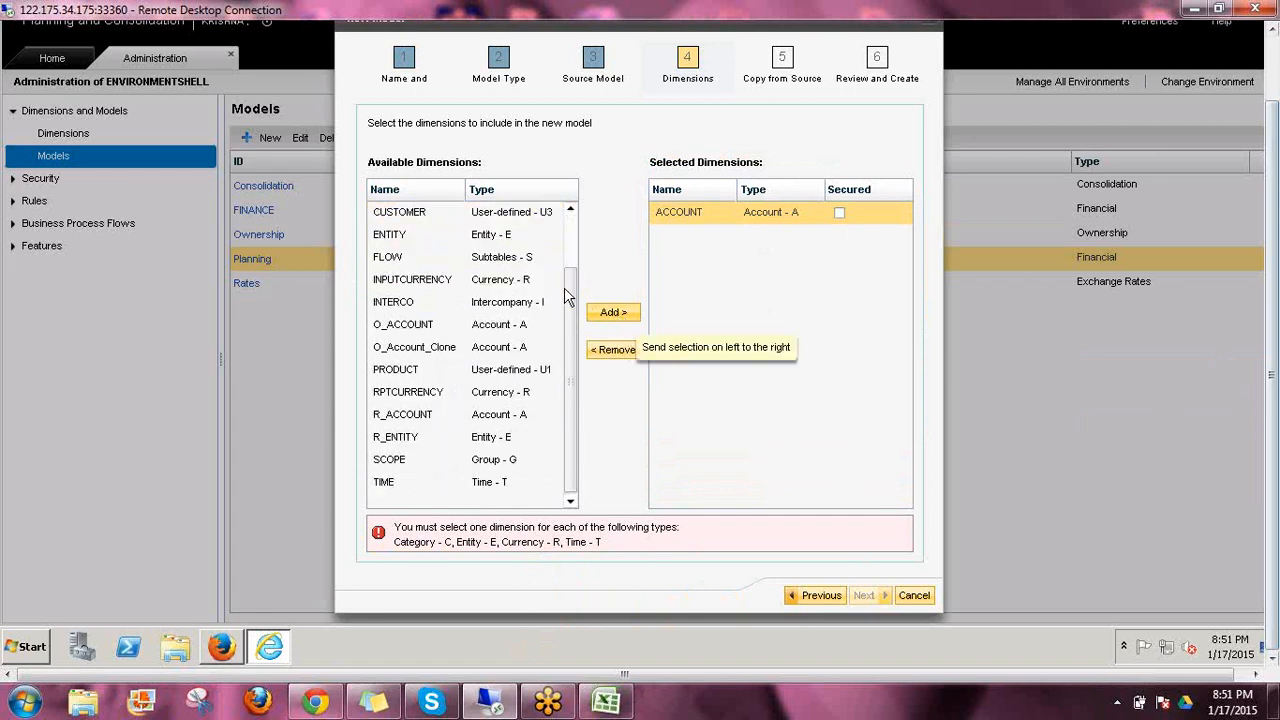
{"action": "scroll", "coordinate": [579, 215], "scroll_direction": "up", "scroll_amount": 1}
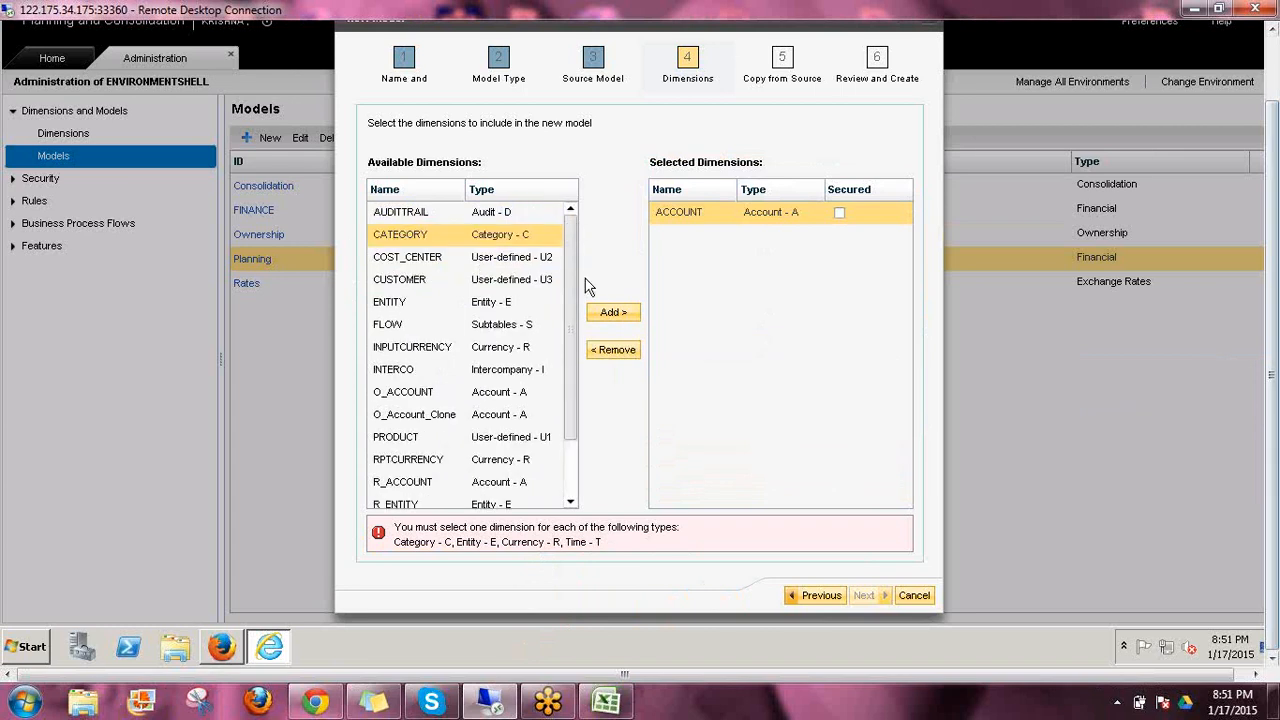
{"action": "left_click", "coordinate": [613, 314]}
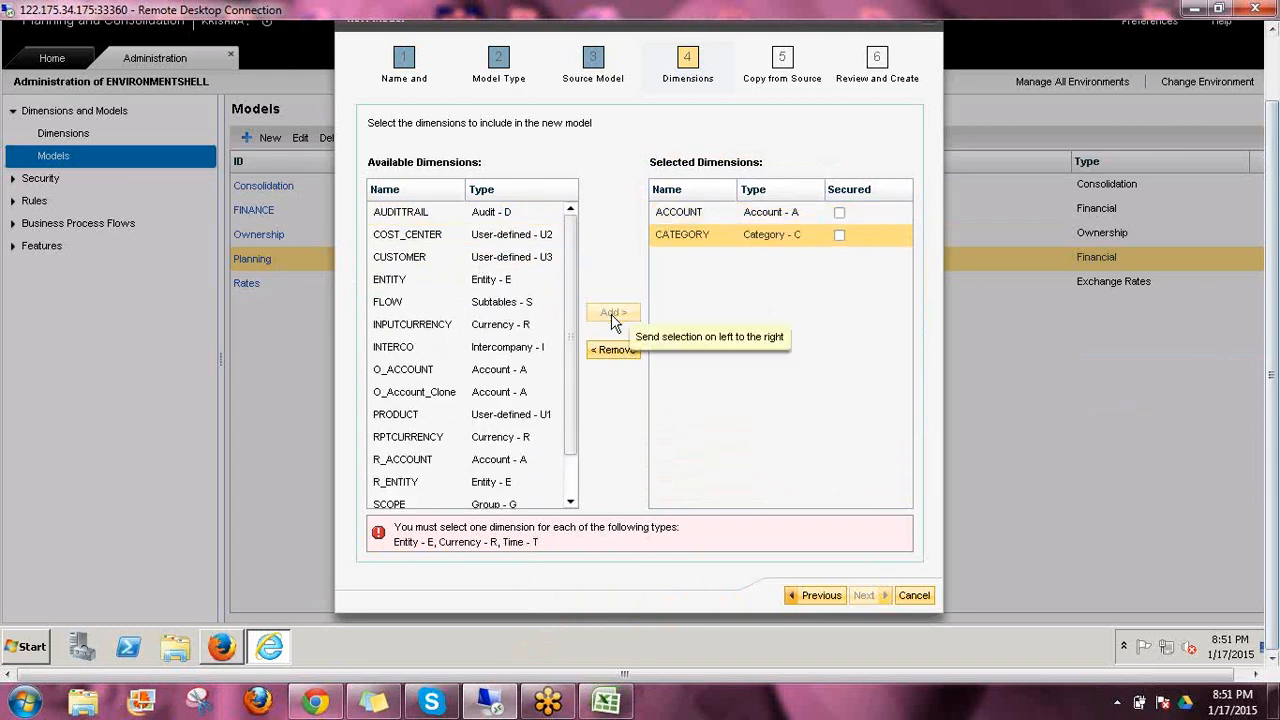
Add the ENTITY and RPTCURRENCY dimensions to the new model's selected dimensions
{"action": "left_click", "coordinate": [400, 279]}
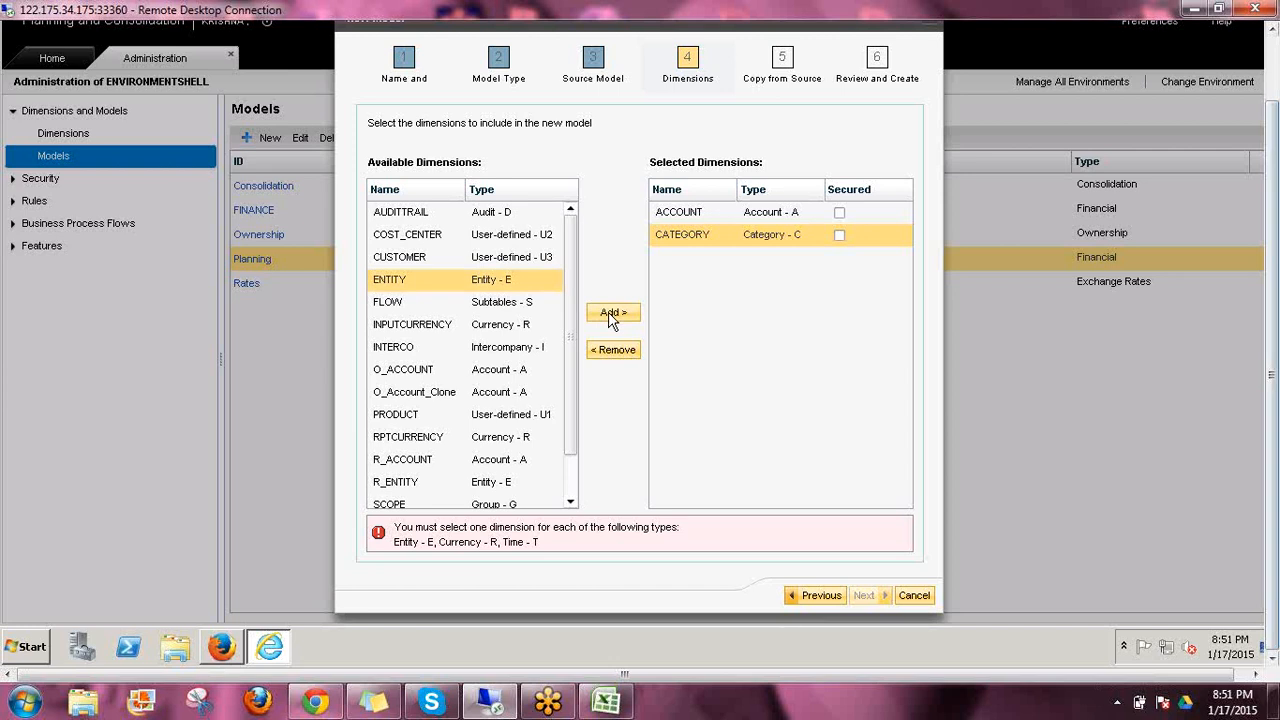
{"action": "left_click", "coordinate": [569, 468]}
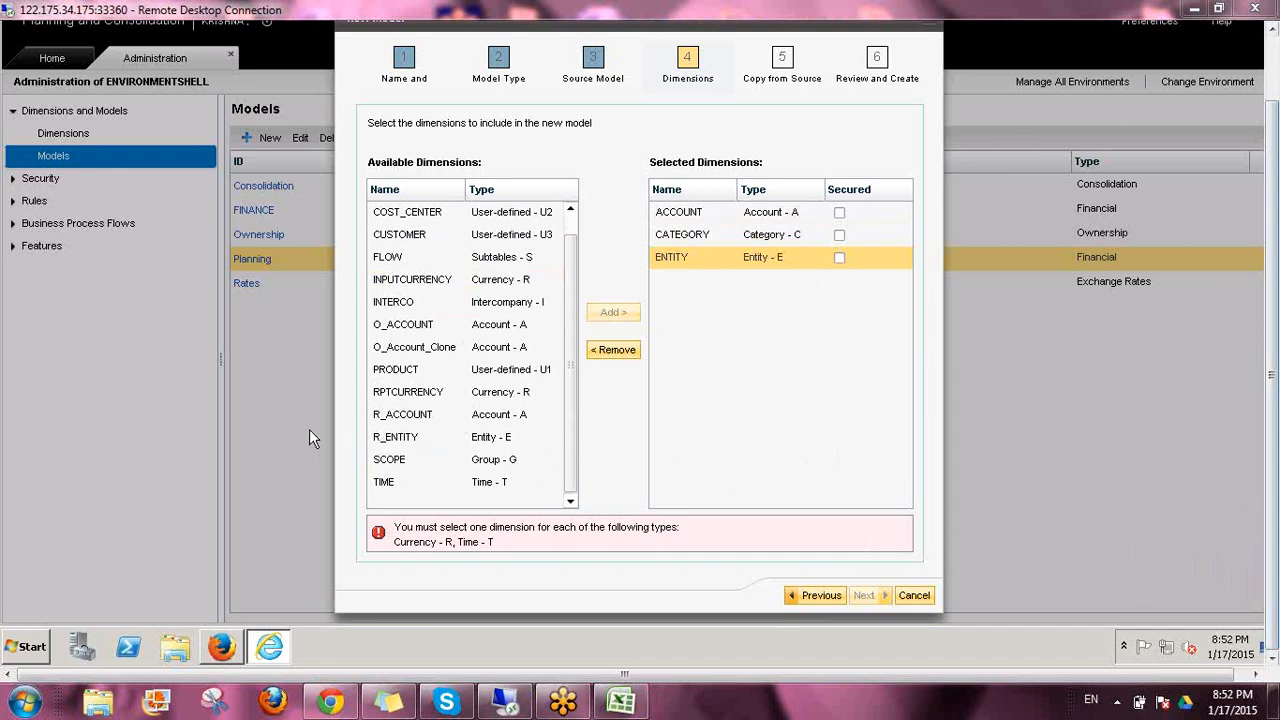
{"action": "left_click", "coordinate": [408, 396]}
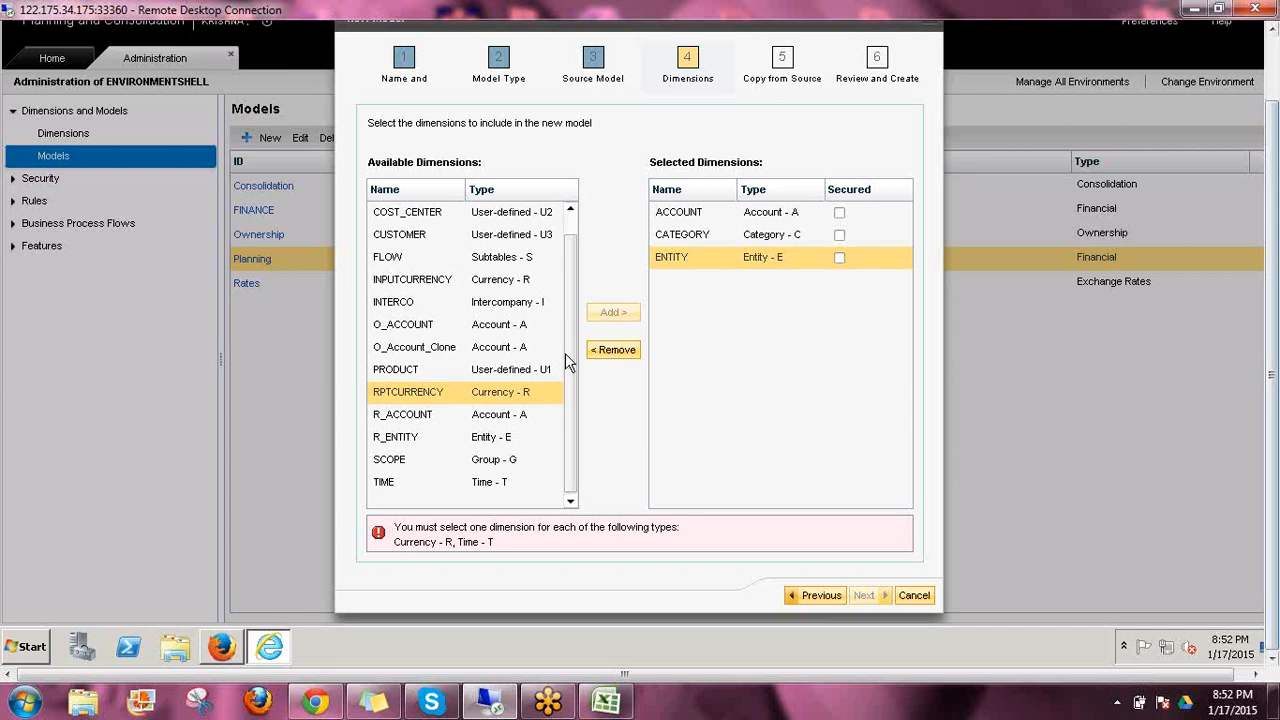
{"action": "left_click", "coordinate": [604, 310]}
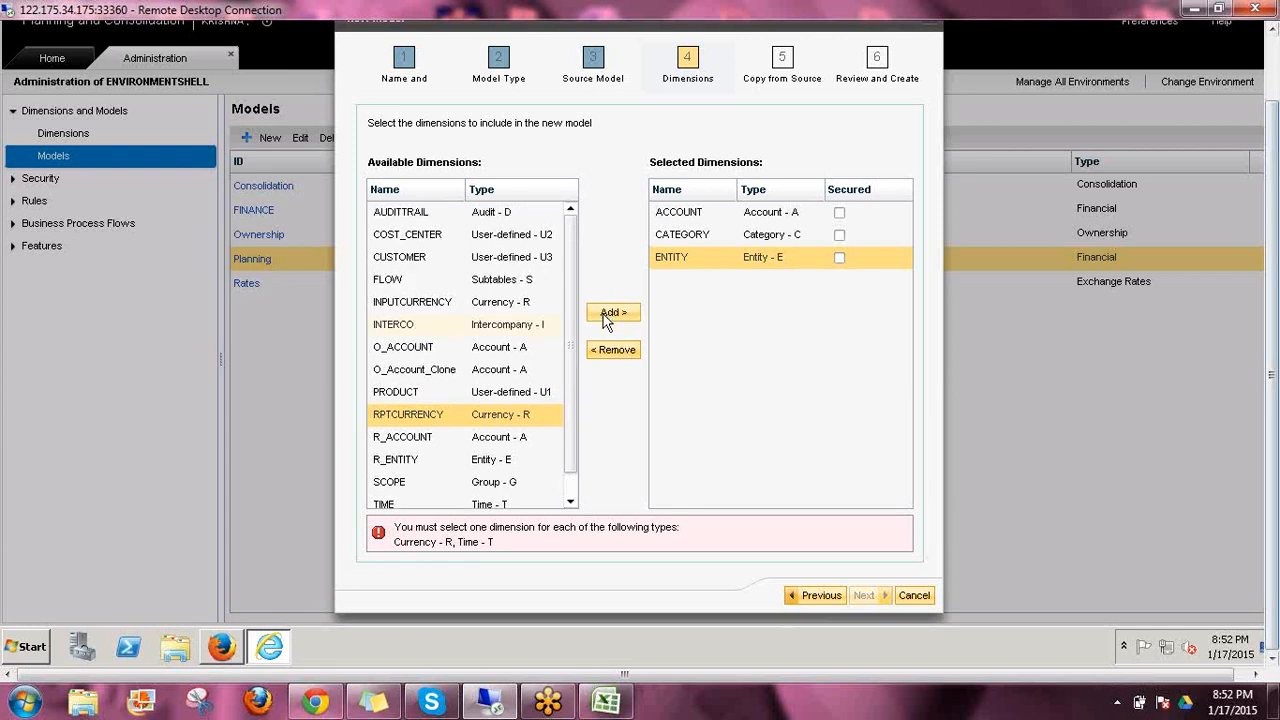
Add the RPTCURRENCY and TIME dimensions to the new model to cover the remaining required types
{"action": "left_click", "coordinate": [606, 315]}
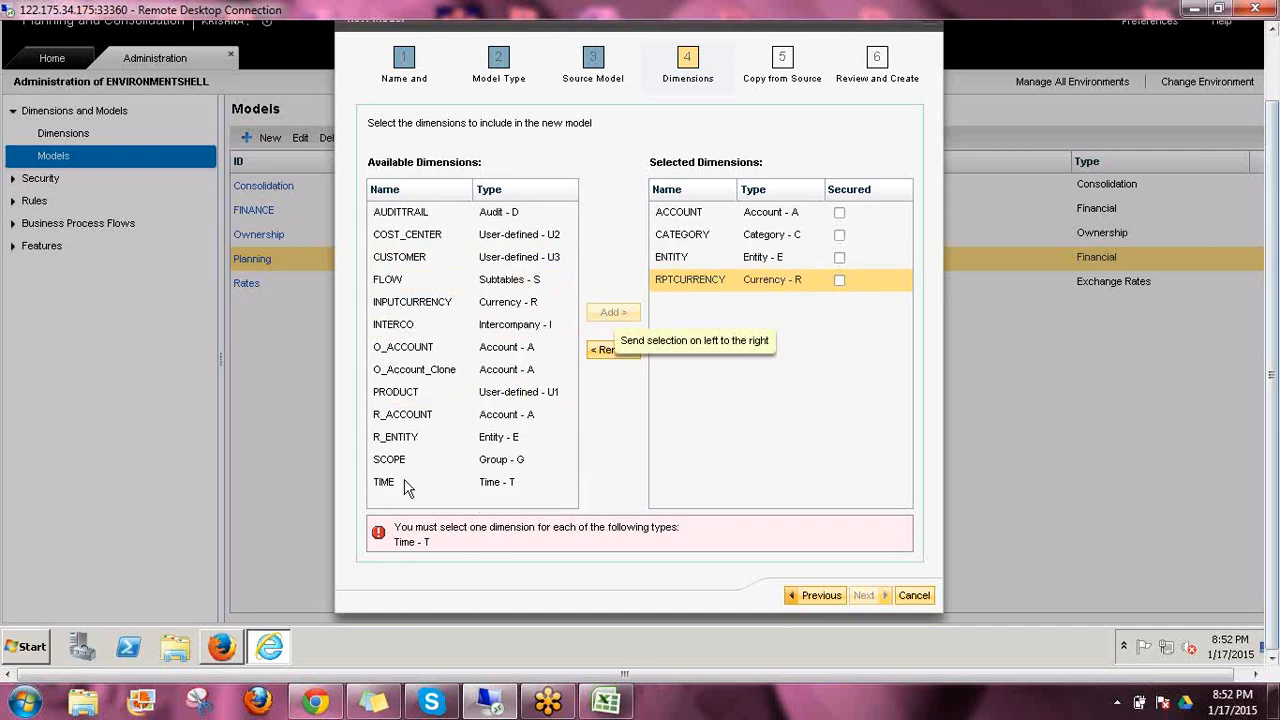
{"action": "left_click", "coordinate": [520, 487]}
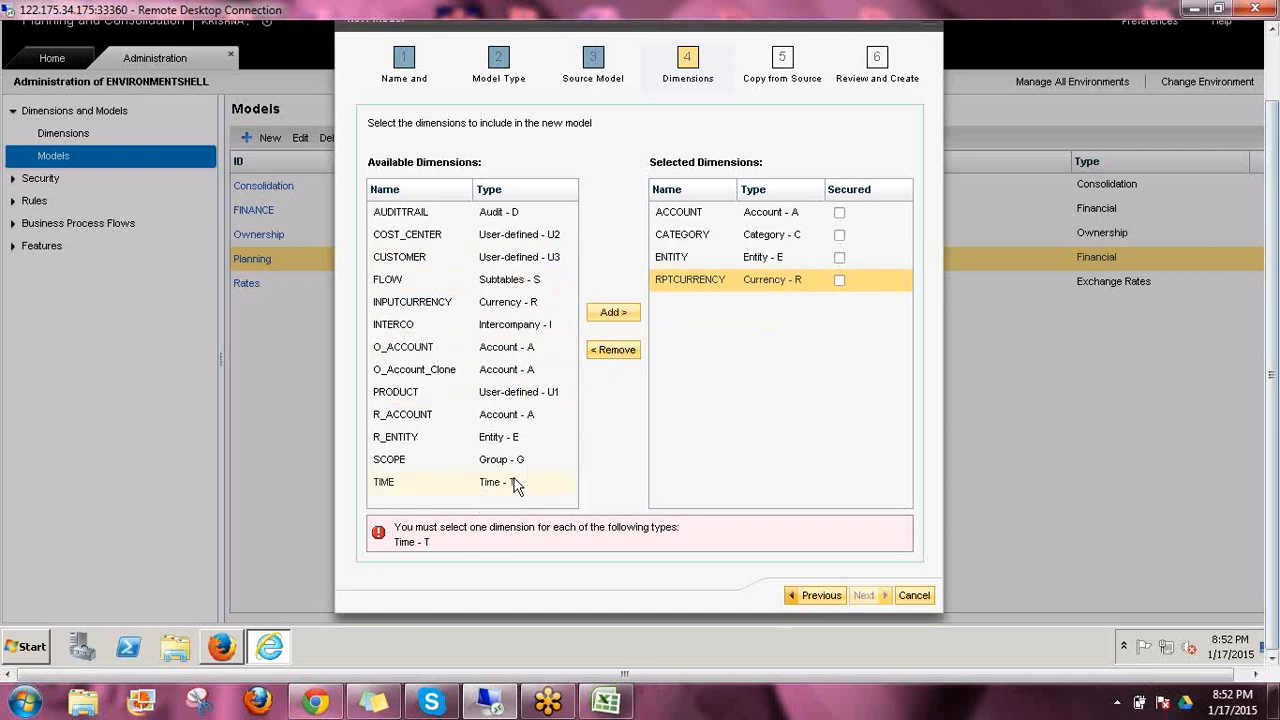
{"action": "left_click", "coordinate": [620, 313]}
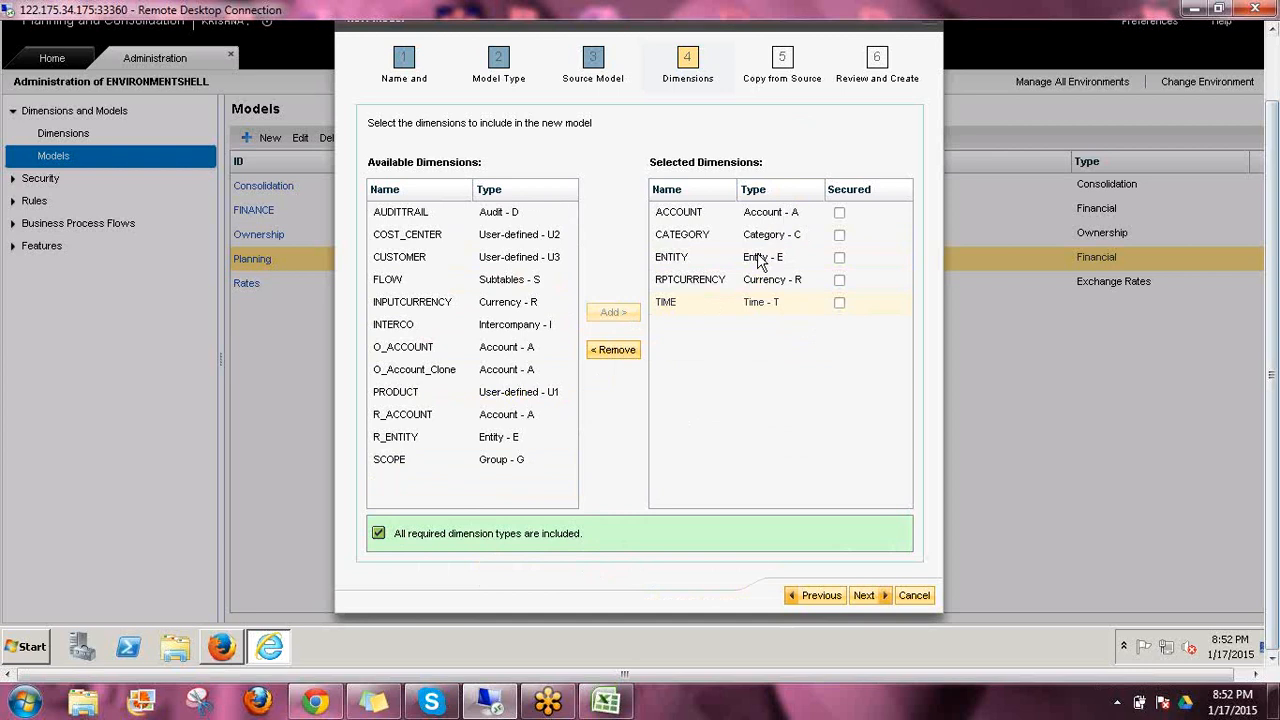
Add the AUDITTRAIL, CUSTOMER and PRODUCT dimensions to the new model's selected dimensions
{"action": "left_click", "coordinate": [405, 214]}
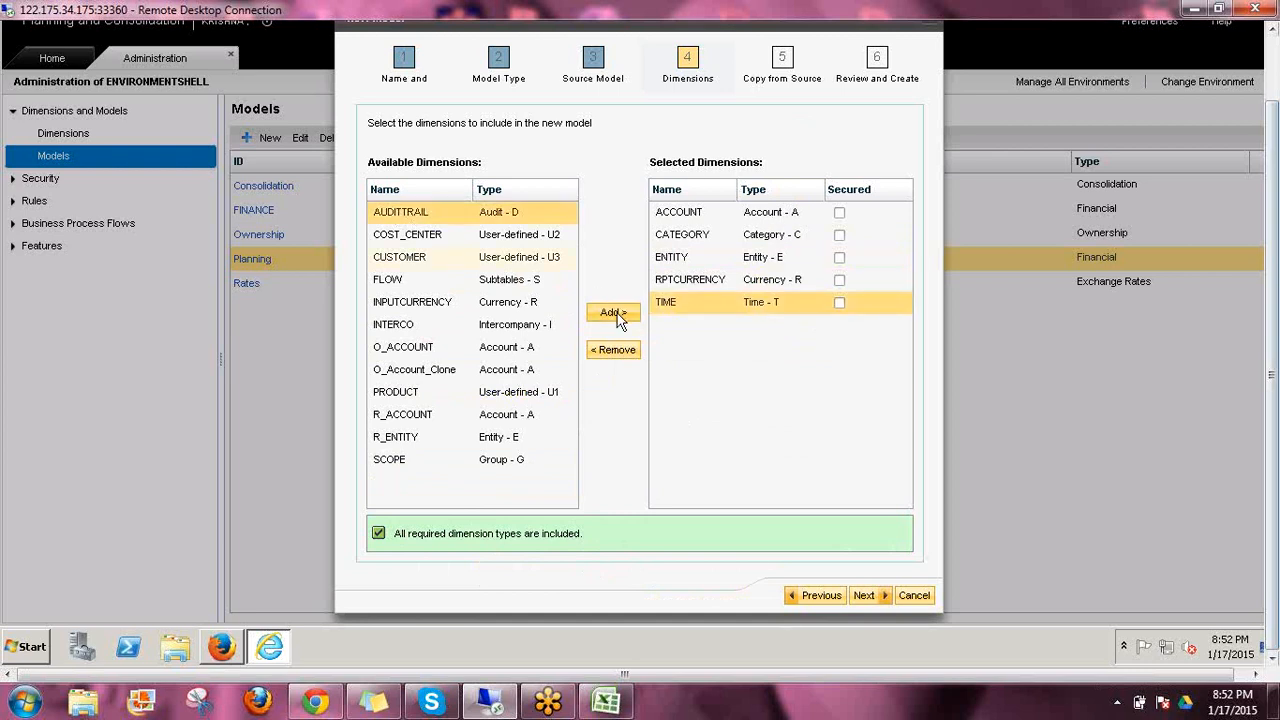
{"action": "left_click", "coordinate": [615, 314]}
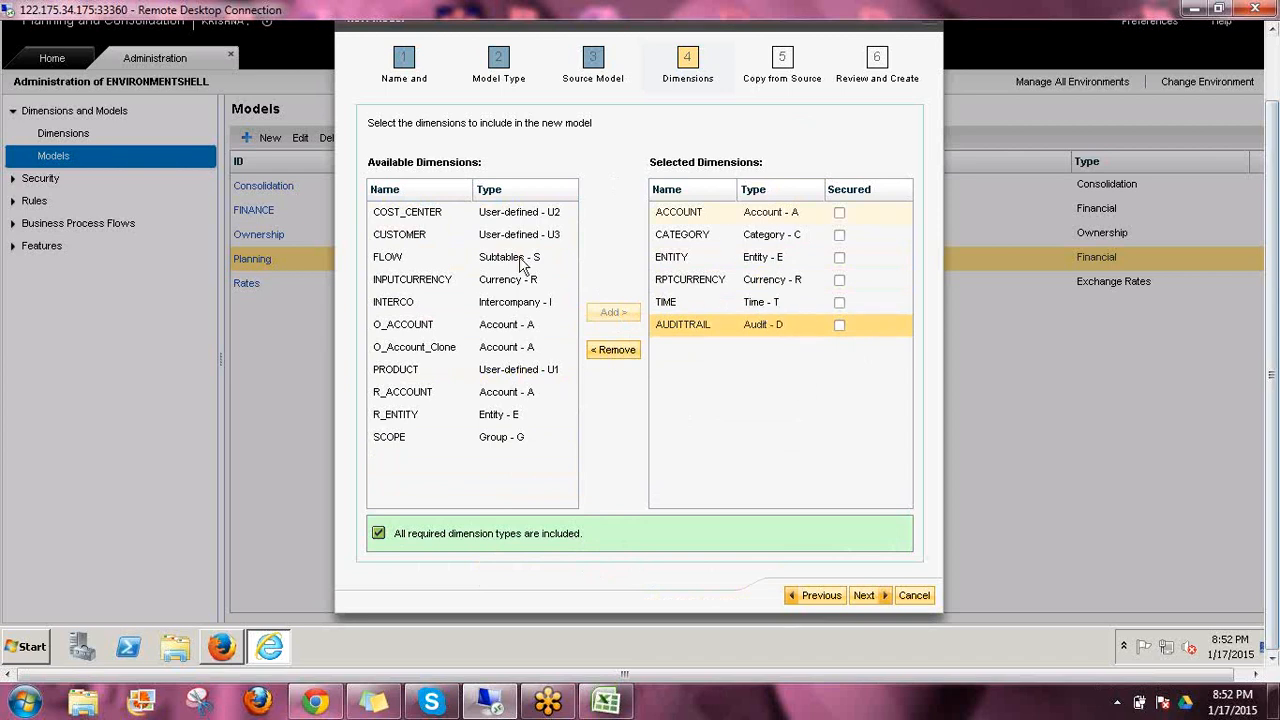
{"action": "left_click", "coordinate": [397, 236]}
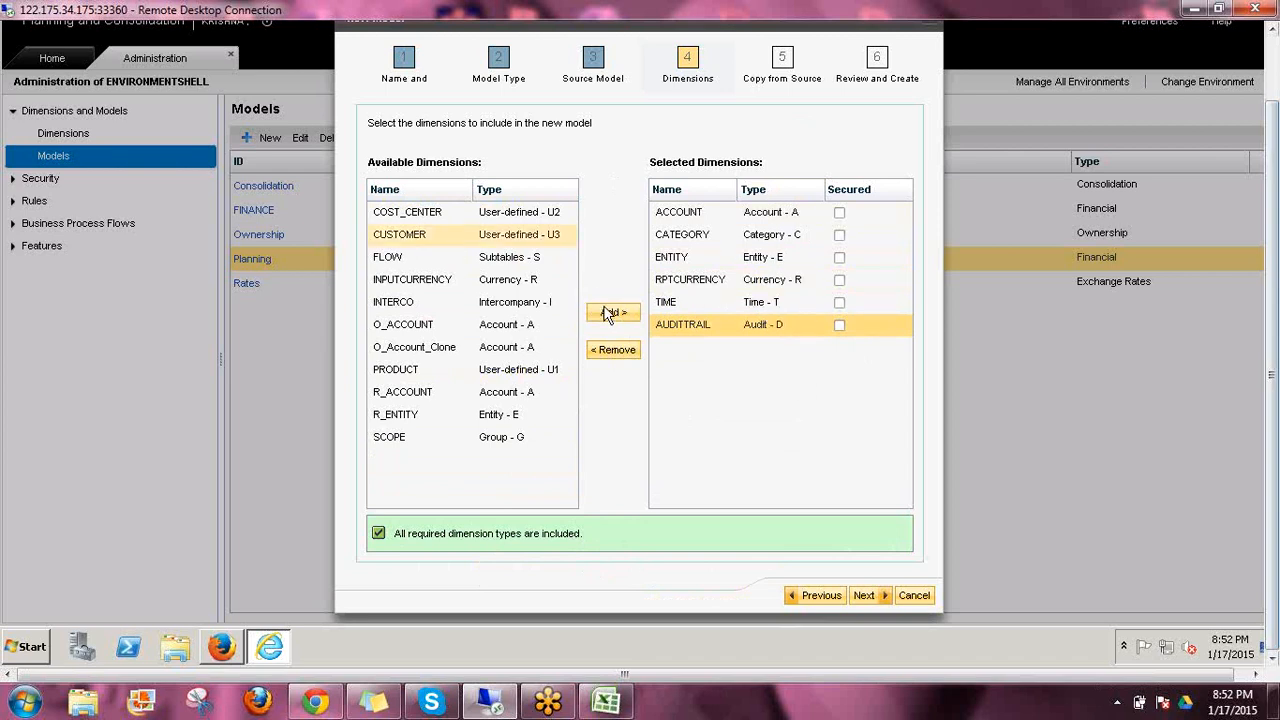
{"action": "left_click", "coordinate": [608, 313]}
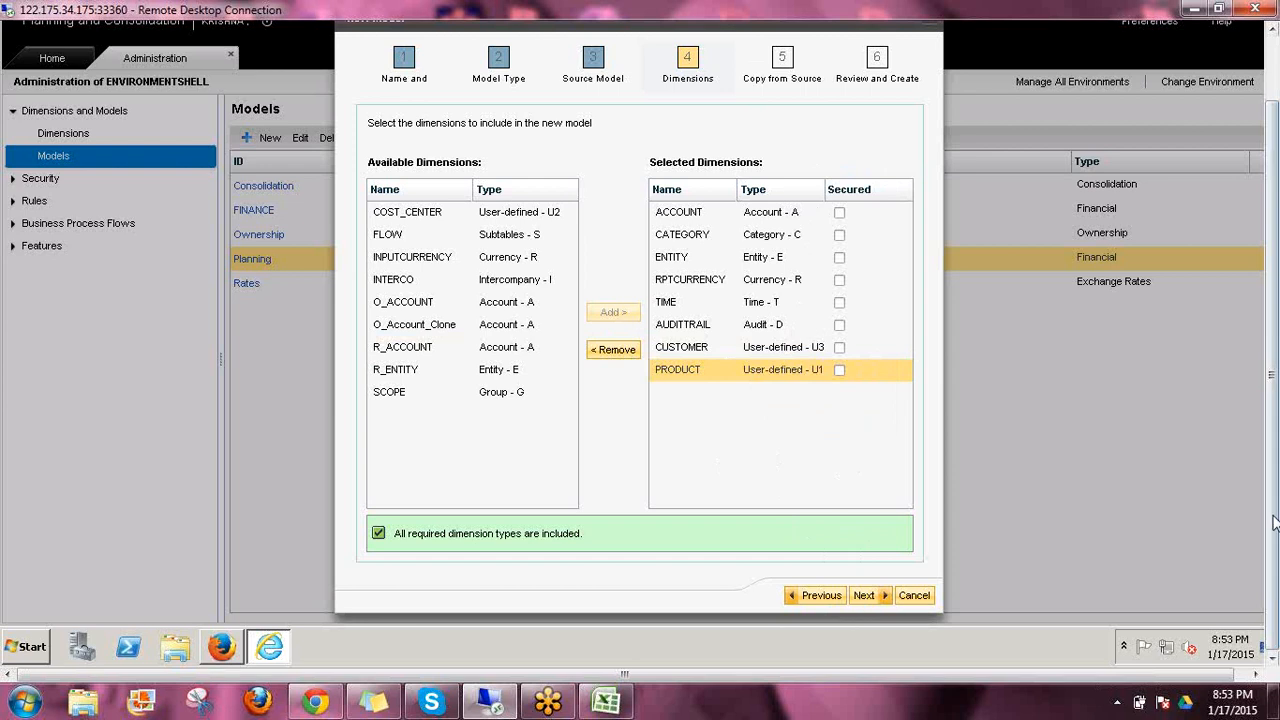
Continue past the copy-from-source stage without changes, create the PLAN_JAN model and close the wizard
{"action": "left_click_drag", "start_coordinate": [1273, 516], "coordinate": [1257, 461]}
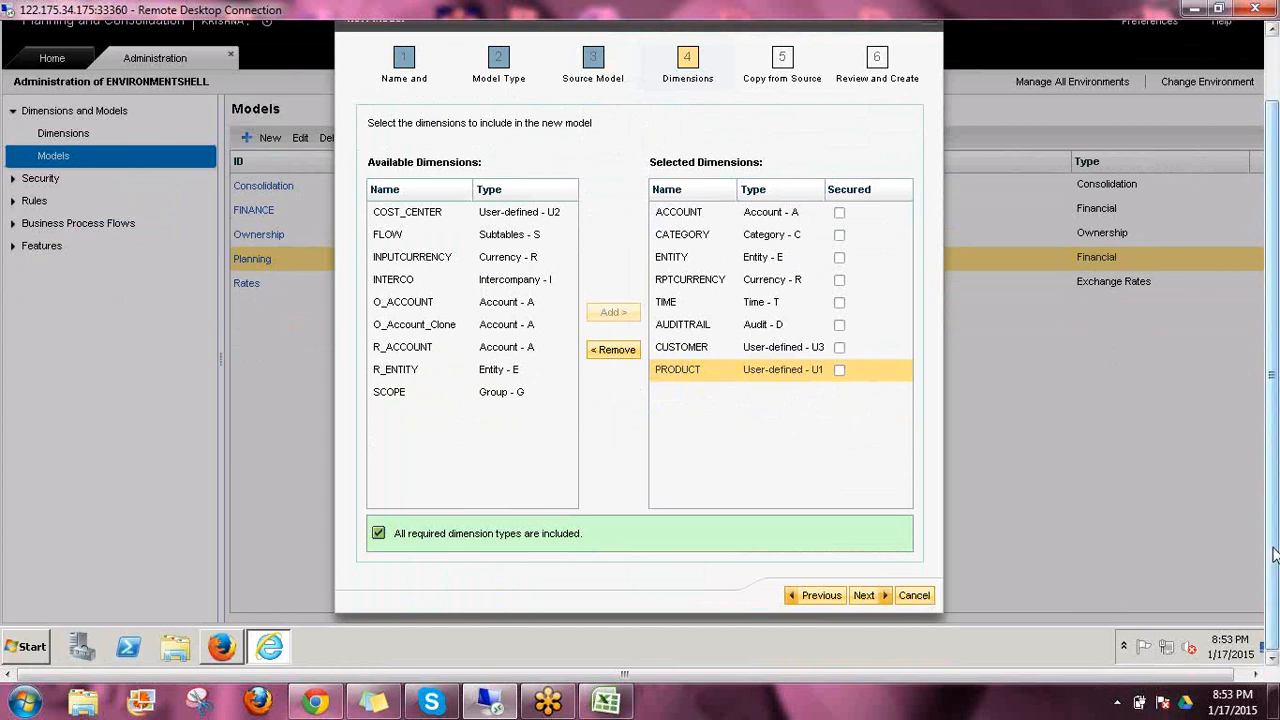
{"action": "mouse_move", "coordinate": [1274, 562]}
{"action": "left_mouse_down"}
{"action": "mouse_move", "coordinate": [1278, 452]}
{"action": "mouse_move", "coordinate": [1276, 545]}
{"action": "left_mouse_up"}
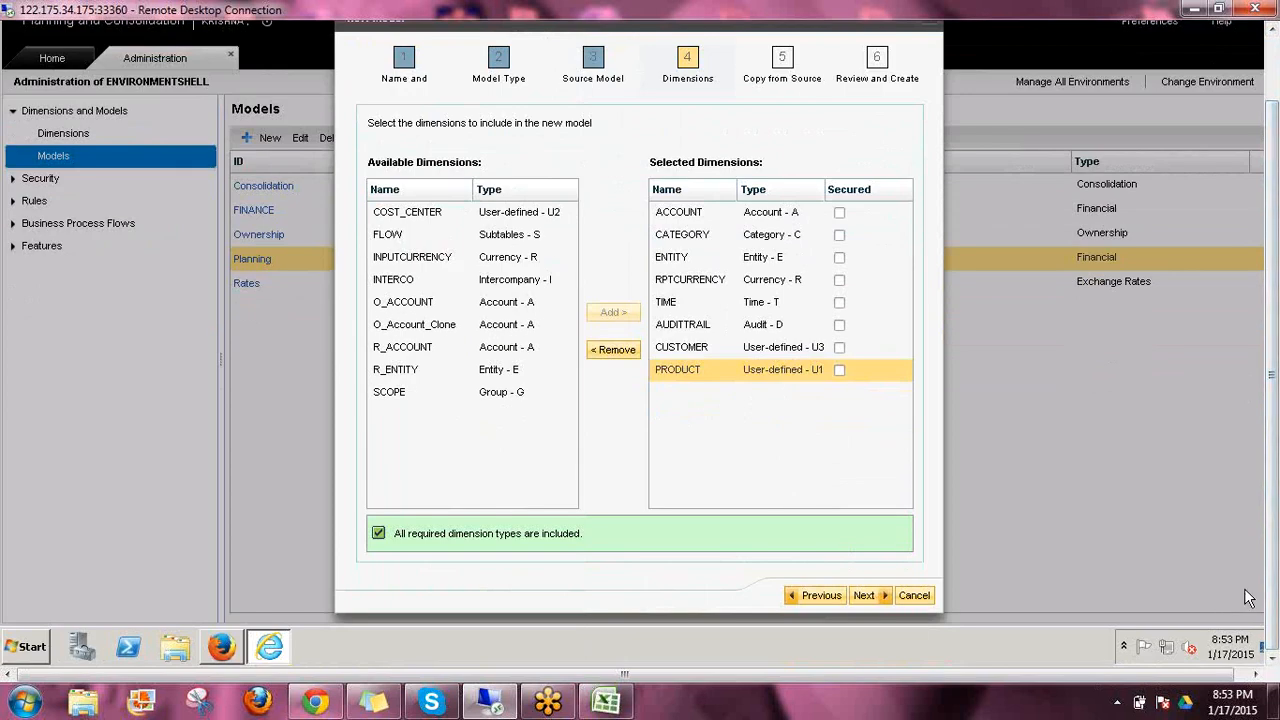
{"action": "left_click", "coordinate": [863, 595]}
{"action": "left_click", "coordinate": [861, 596]}
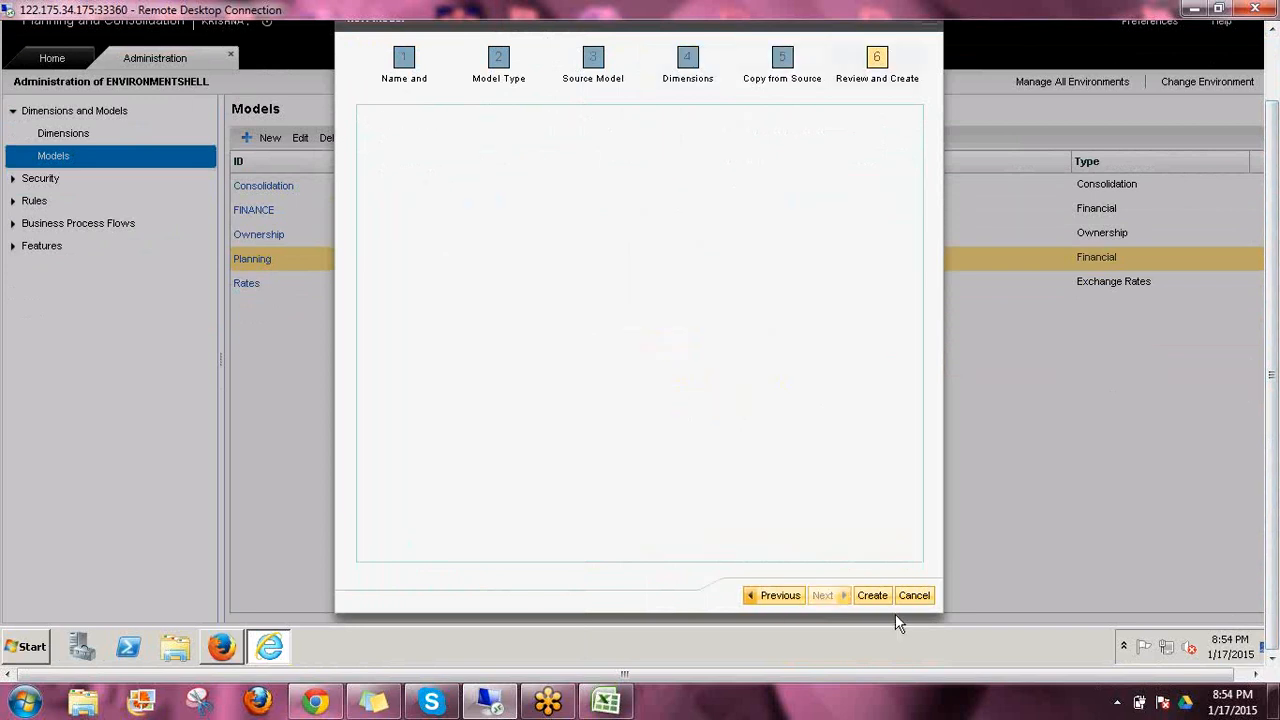
{"action": "left_click", "coordinate": [864, 595]}
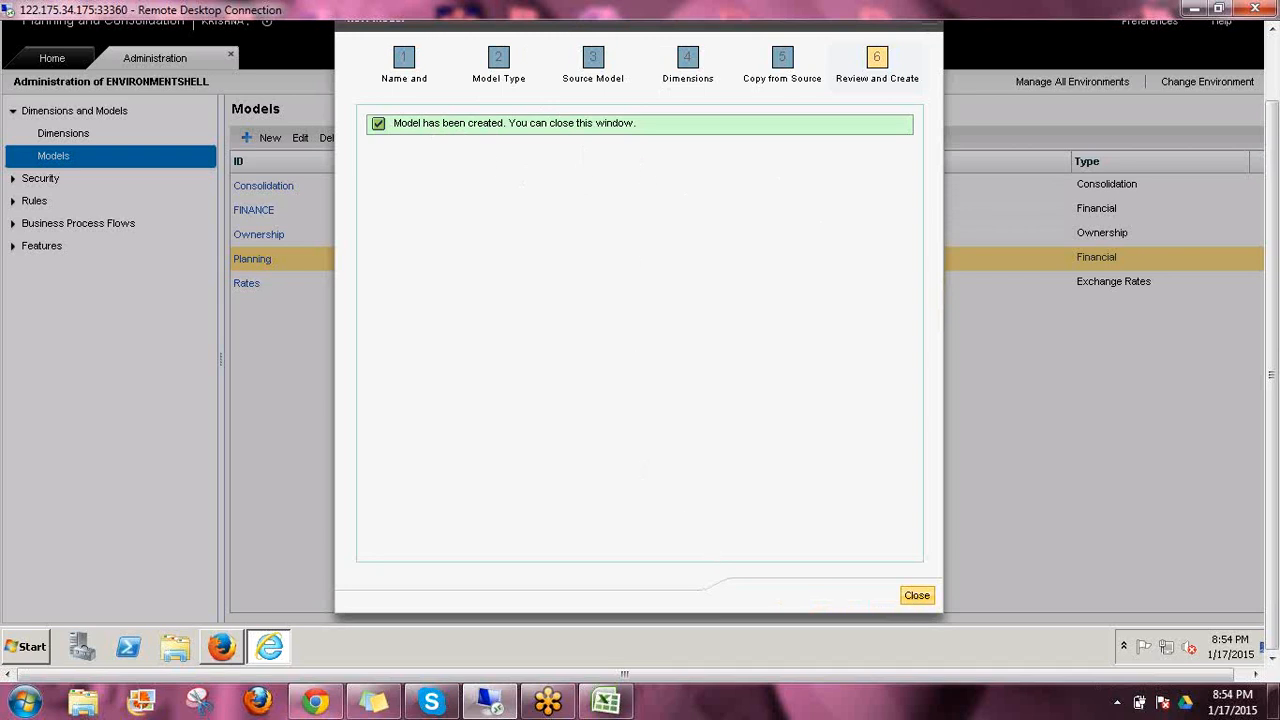
{"action": "left_click", "coordinate": [917, 595]}
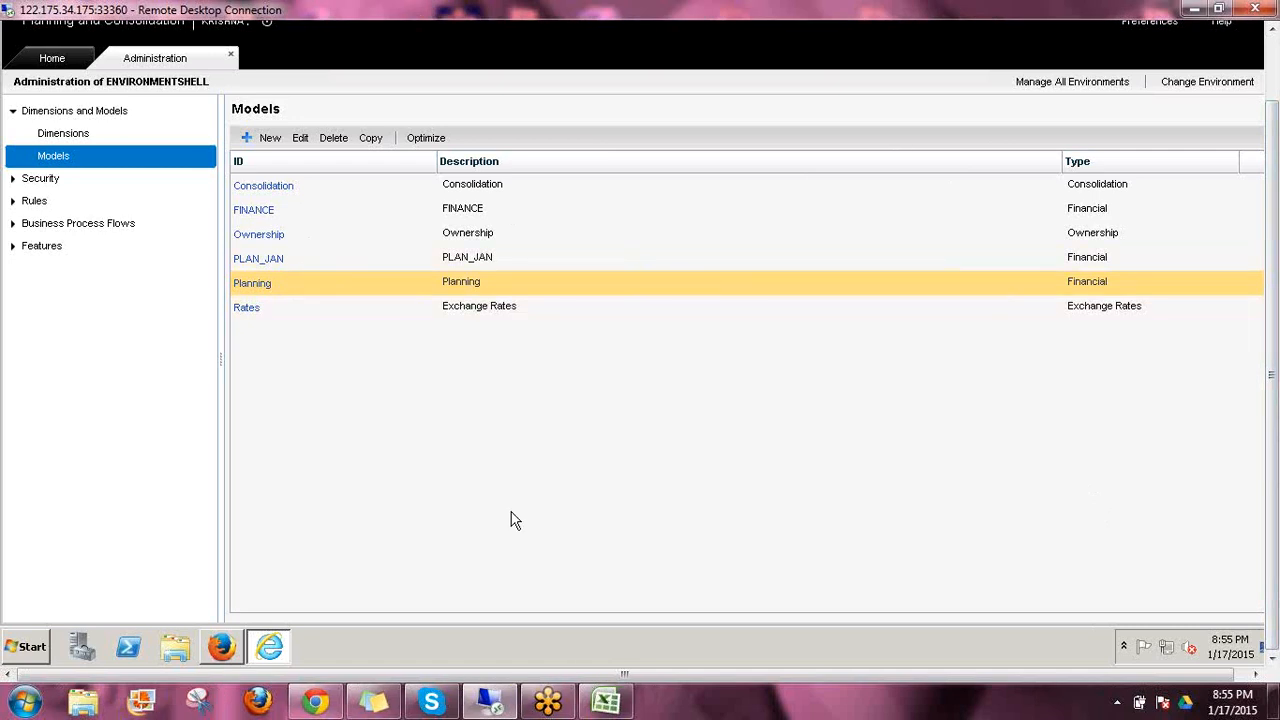
Select PLAN_JAN in the models list and narrow the Description column to bring the Type column closer
{"action": "left_click", "coordinate": [400, 236]}
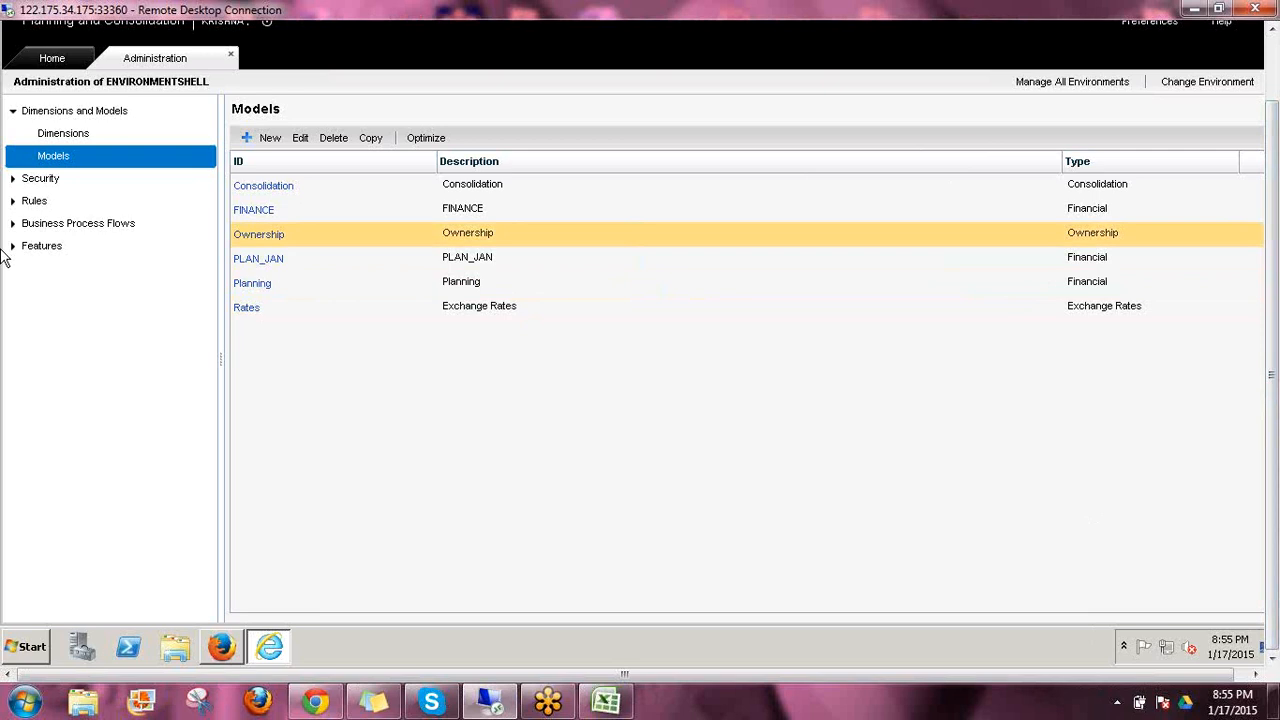
{"action": "left_click", "coordinate": [262, 258]}
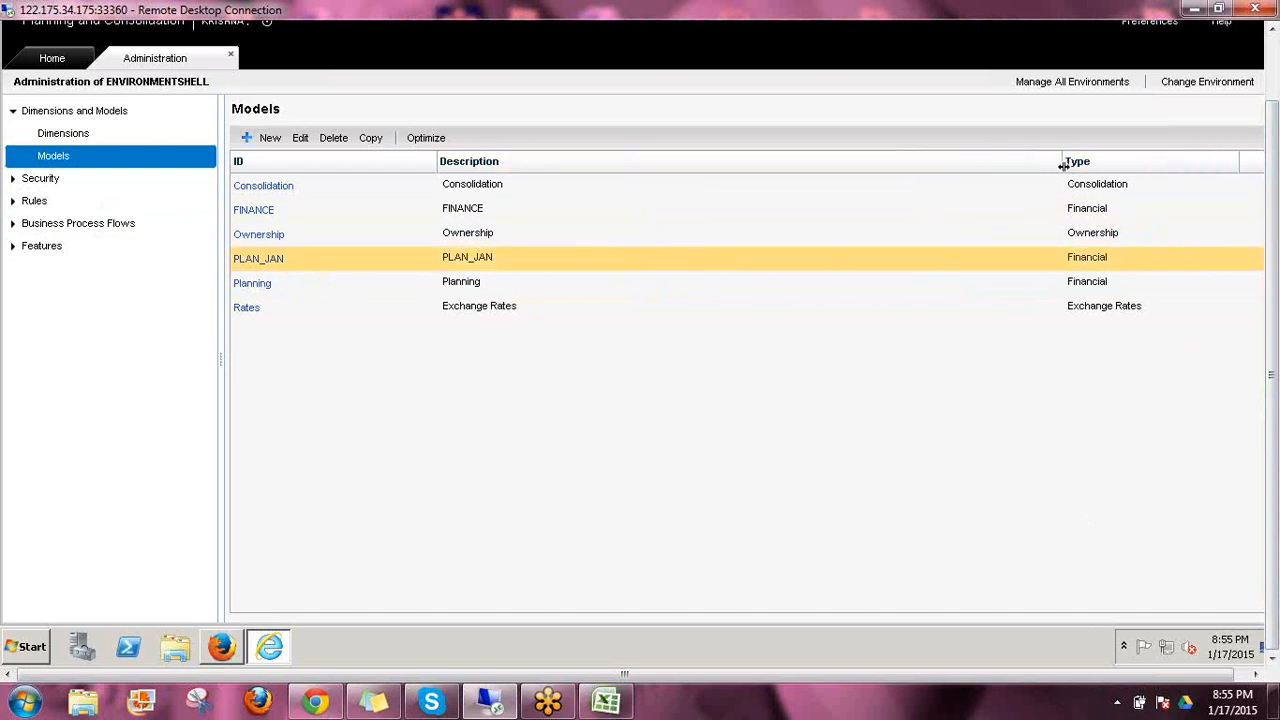
{"action": "left_click_drag", "start_coordinate": [1062, 165], "coordinate": [760, 220]}
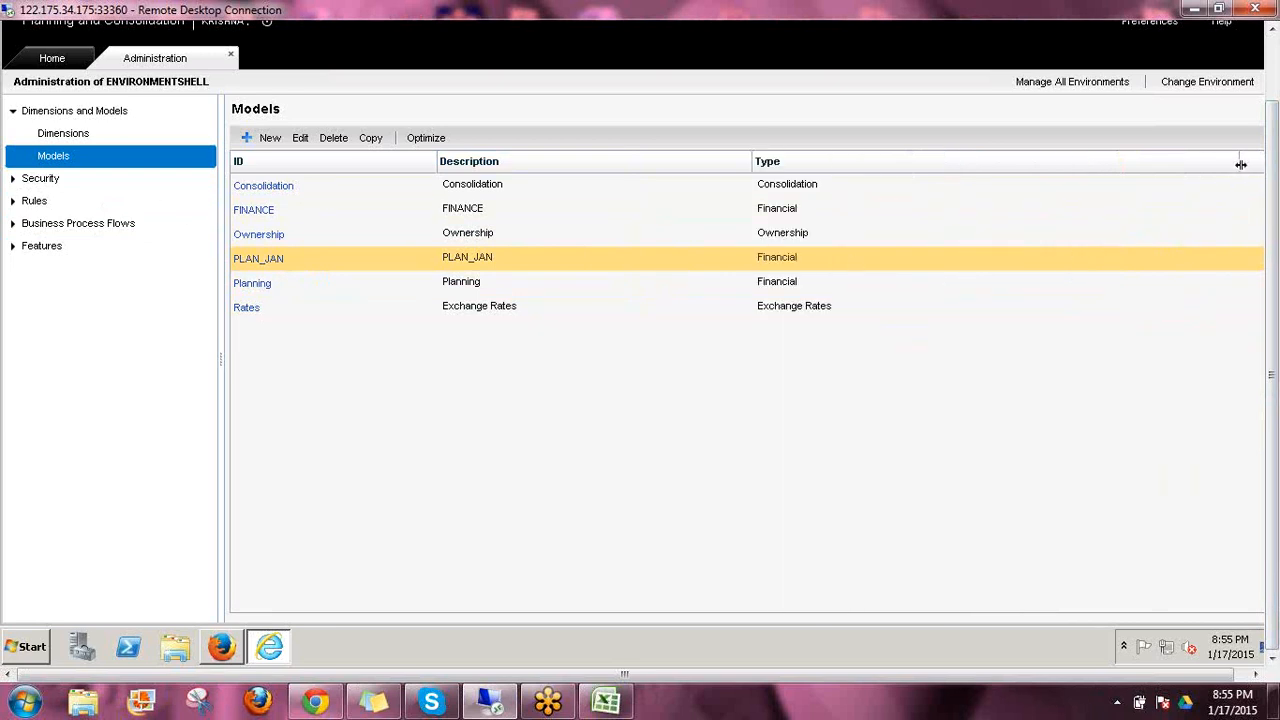
{"action": "left_click_drag", "start_coordinate": [1238, 164], "coordinate": [1000, 231]}
{"action": "left_click", "coordinate": [714, 673]}
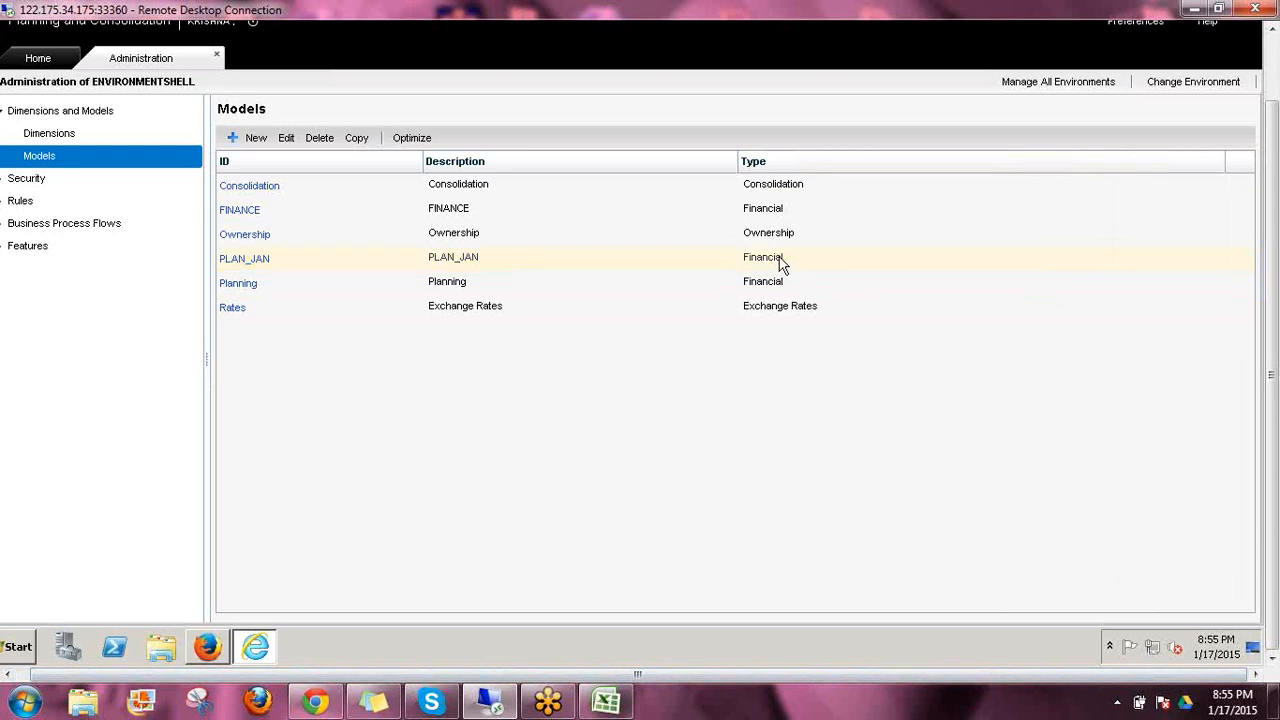
Copy the PLAN_JAN model to a new model with PLAN_2 as both its ID and description
{"action": "left_click", "coordinate": [333, 255]}
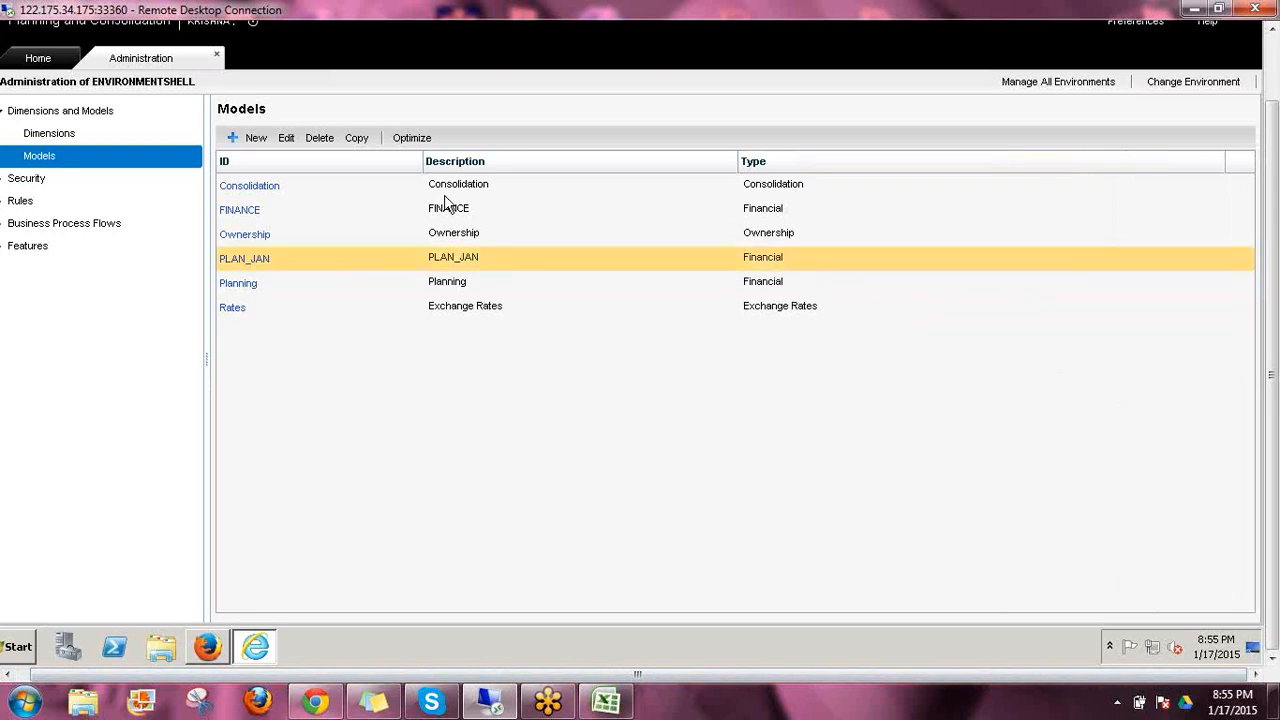
{"action": "left_click", "coordinate": [355, 139]}
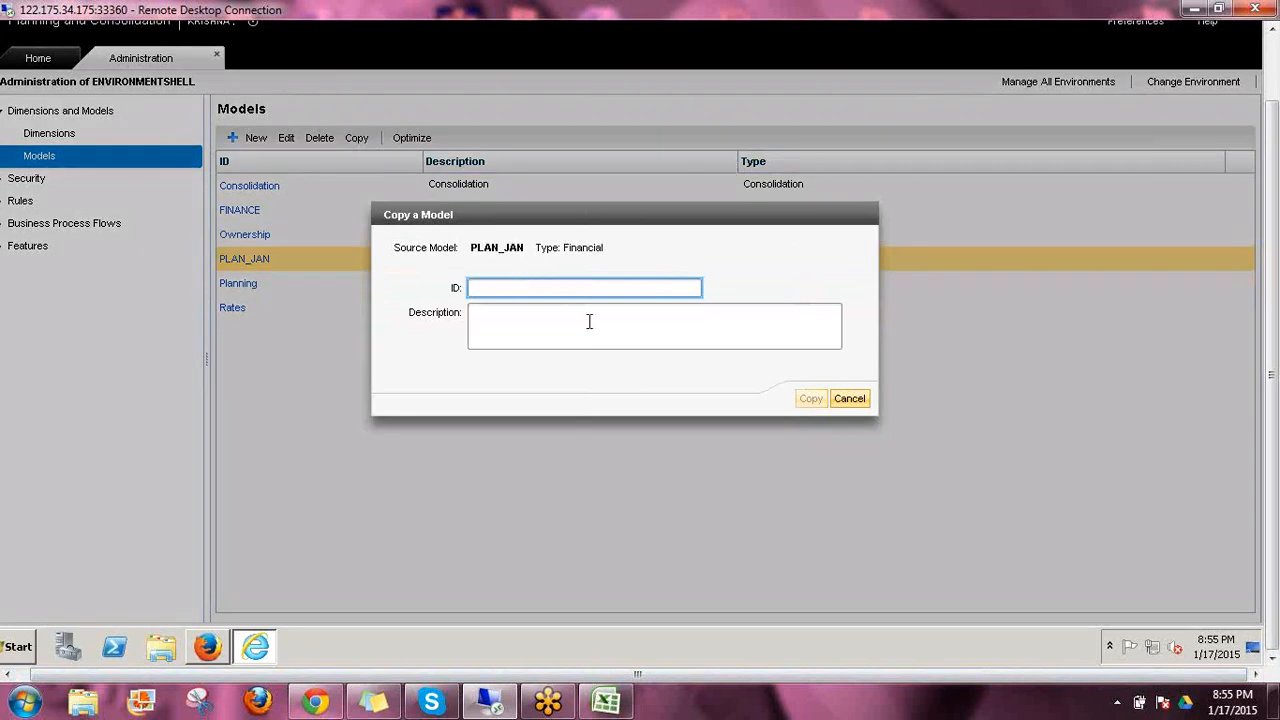
{"action": "type", "text": "PLAN_2"}
{"action": "key", "text": "ctrl+a"}
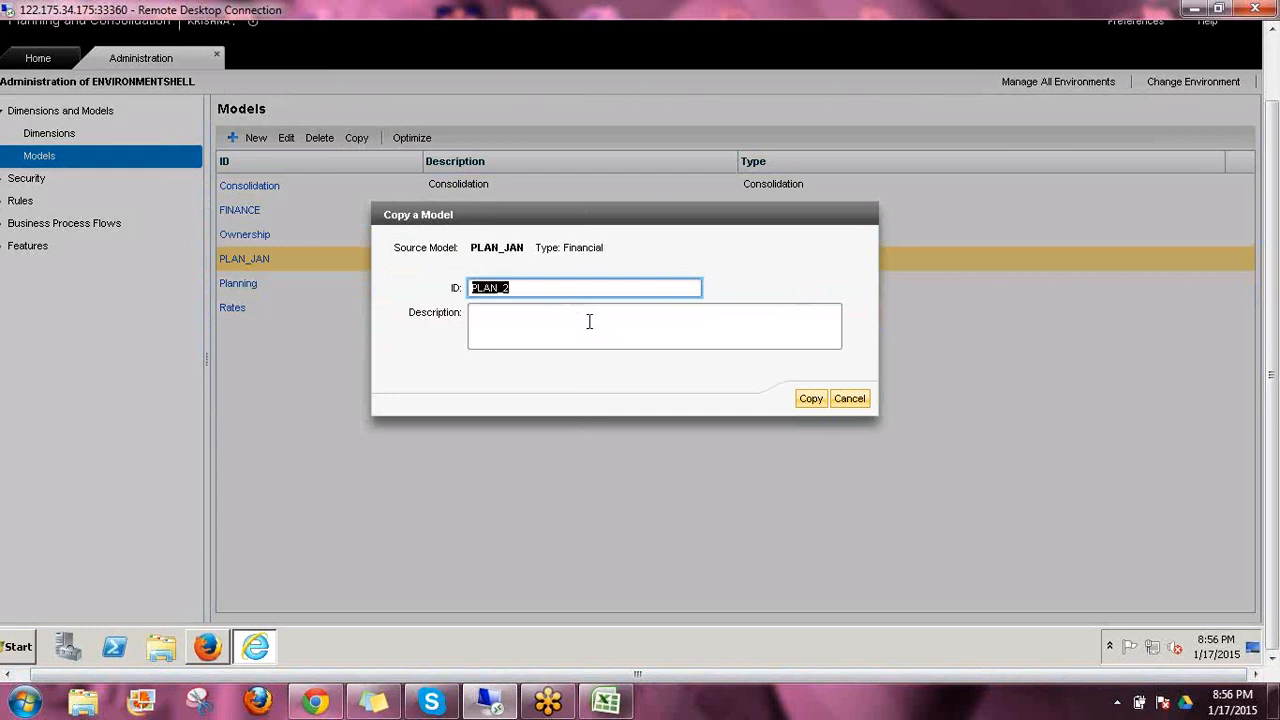
{"action": "left_click", "coordinate": [589, 321]}
{"action": "key", "text": "ctrl+v"}
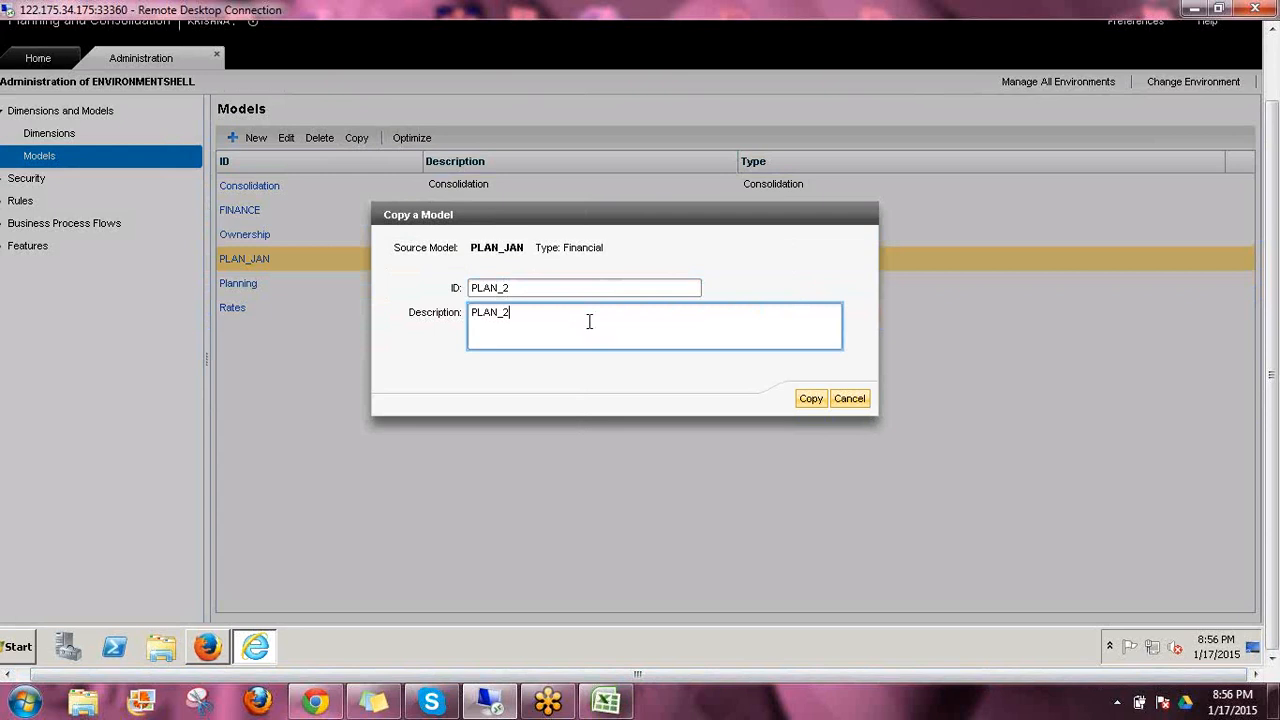
{"action": "left_click", "coordinate": [821, 399]}
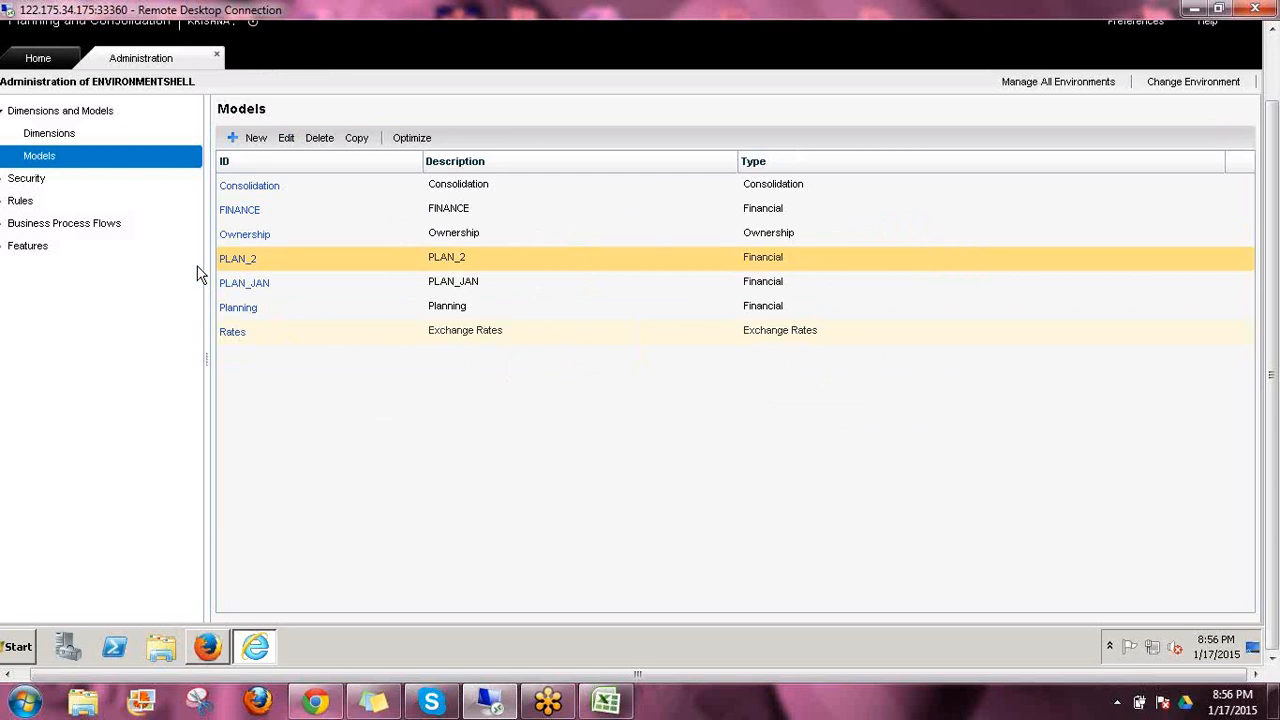
Open the PLAN_2 model, set its description to PLAN_211111 and save the change
{"action": "left_click", "coordinate": [240, 264]}
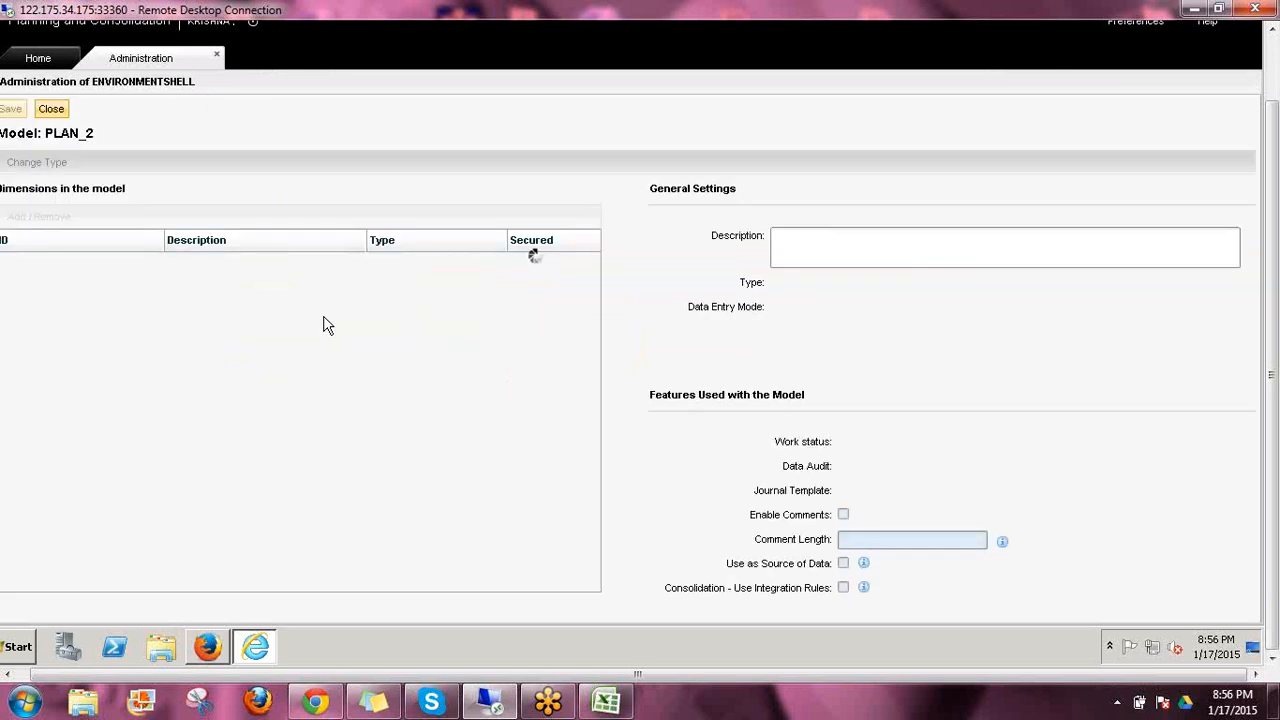
{"action": "left_click", "coordinate": [382, 675]}
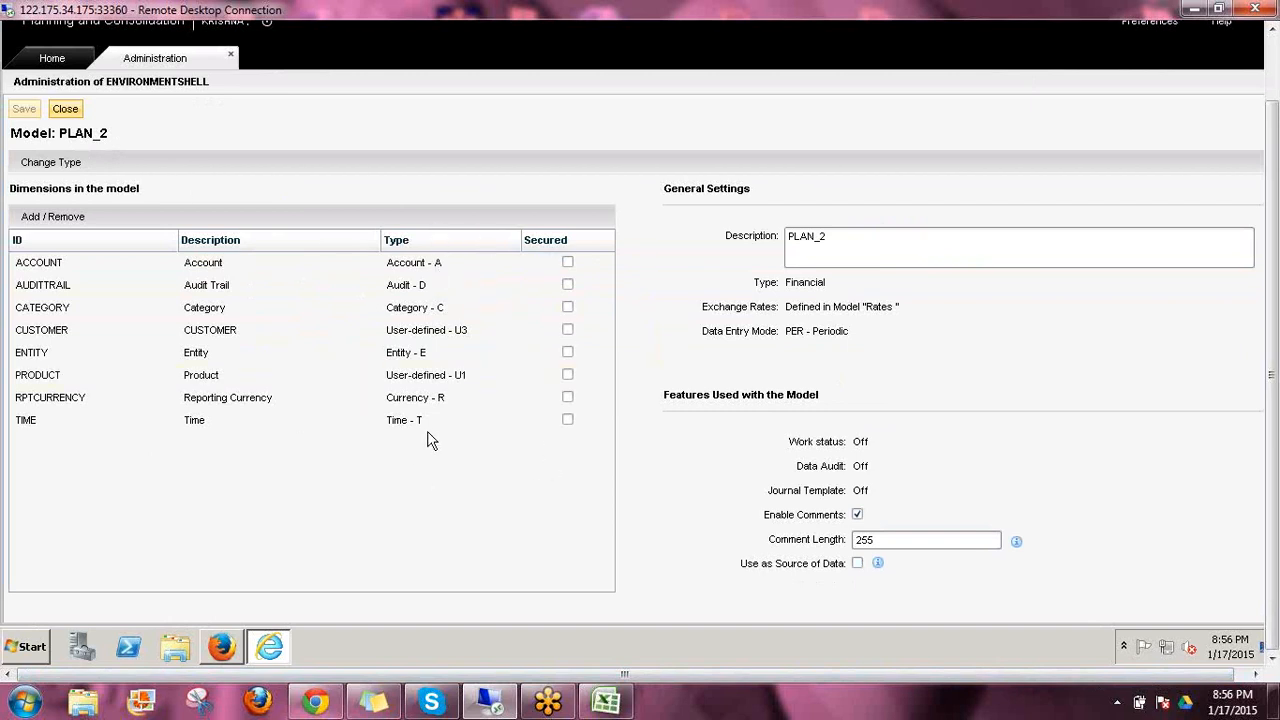
{"action": "left_click", "coordinate": [828, 242]}
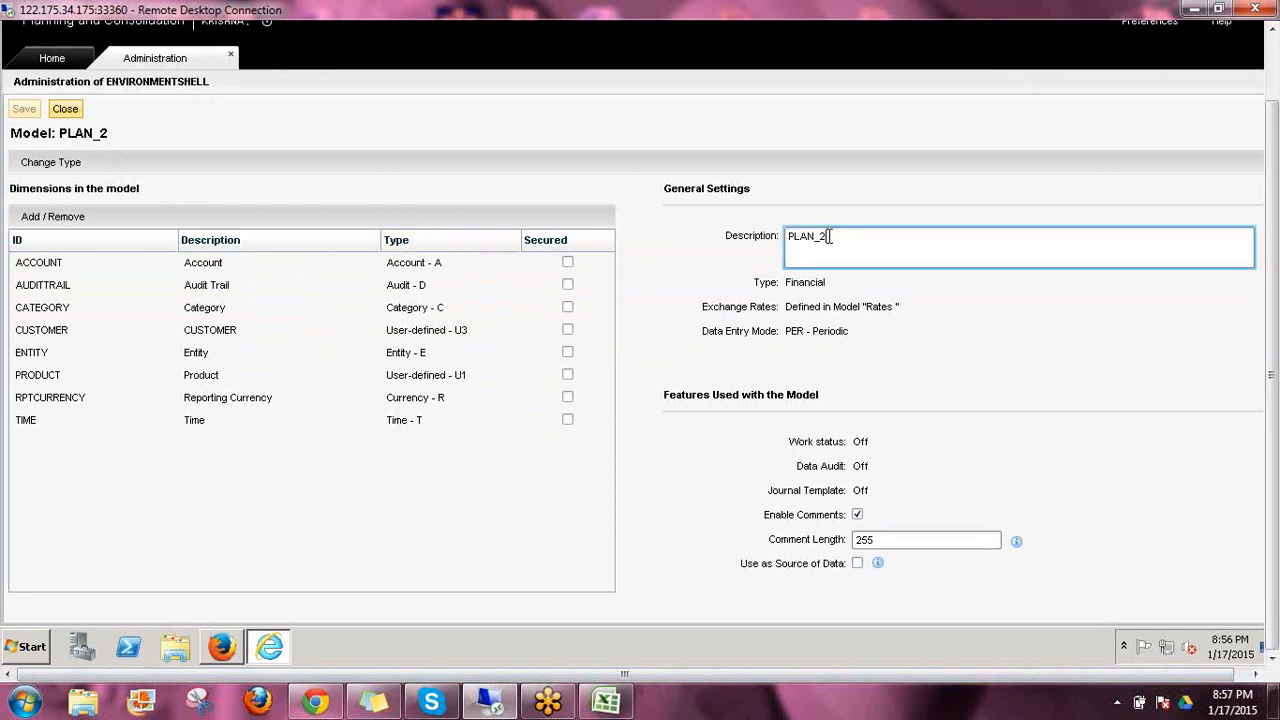
{"action": "double_click", "coordinate": [864, 246]}
{"action": "left_click", "coordinate": [838, 248]}
{"action": "type", "text": "11111"}
{"action": "left_click", "coordinate": [22, 112]}
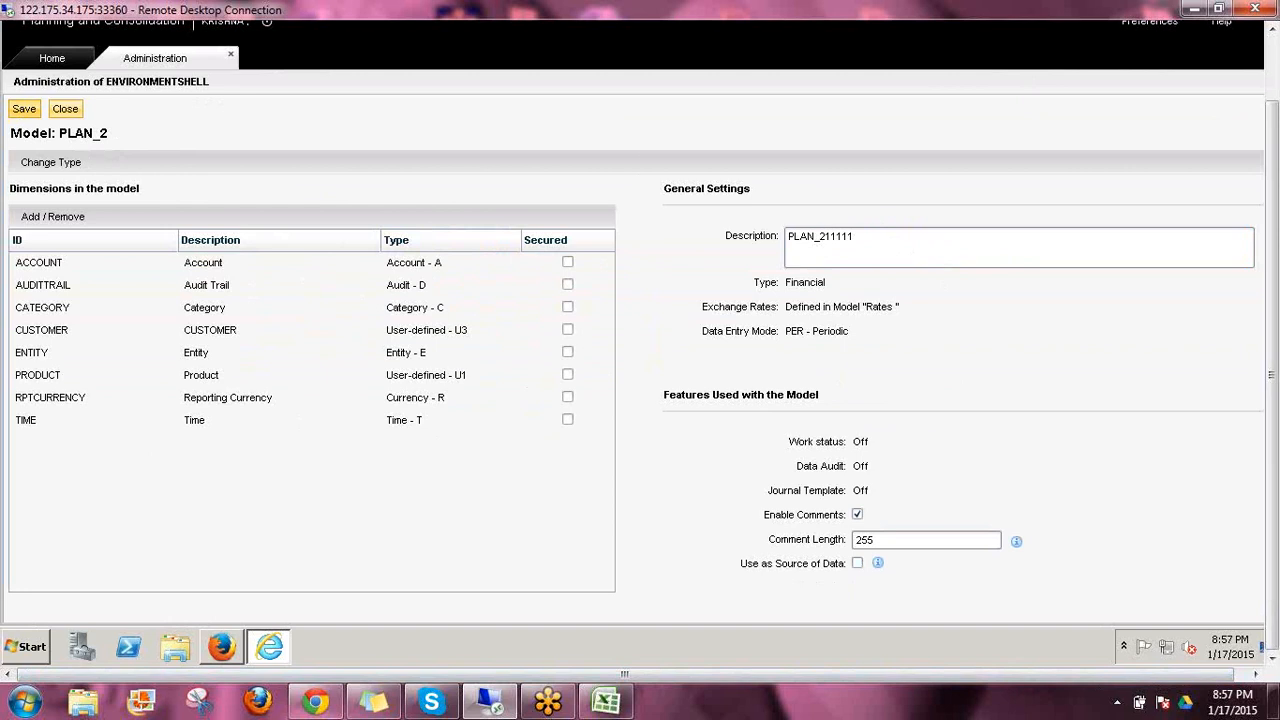
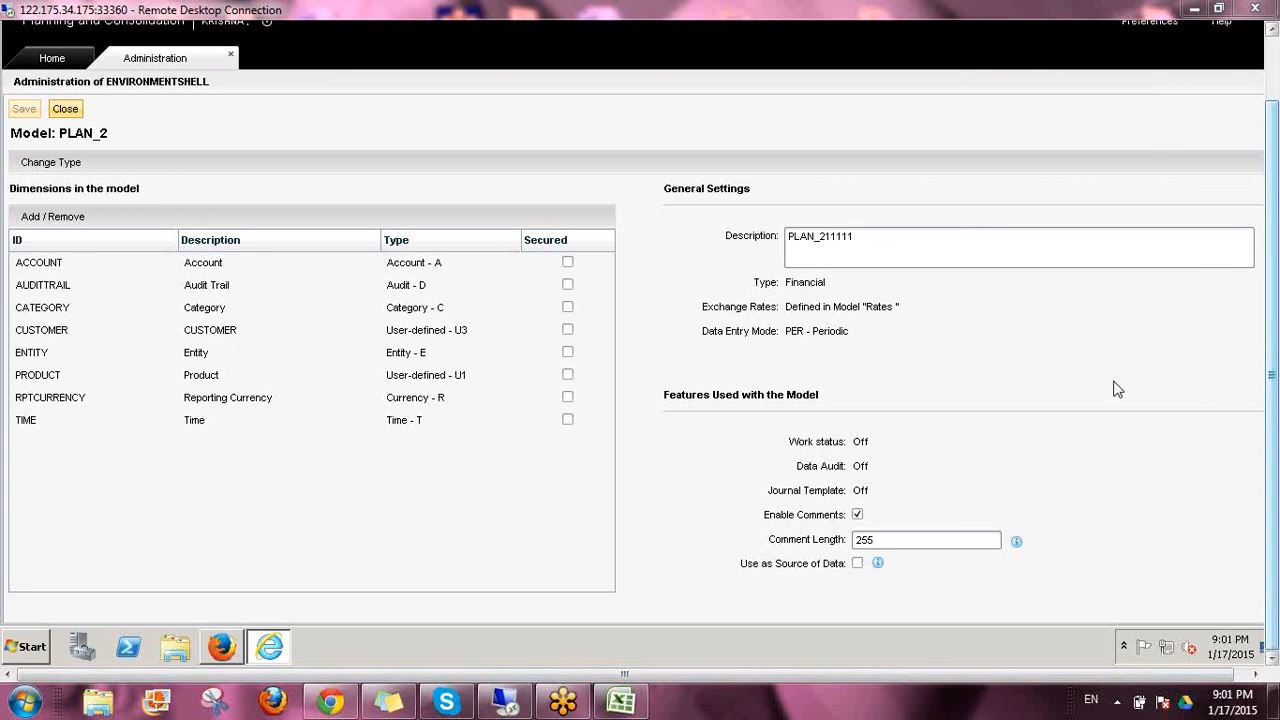
{"action": "left_click_drag", "start_coordinate": [722, 247], "coordinate": [847, 262]}
{"action": "left_click_drag", "start_coordinate": [746, 298], "coordinate": [830, 293]}
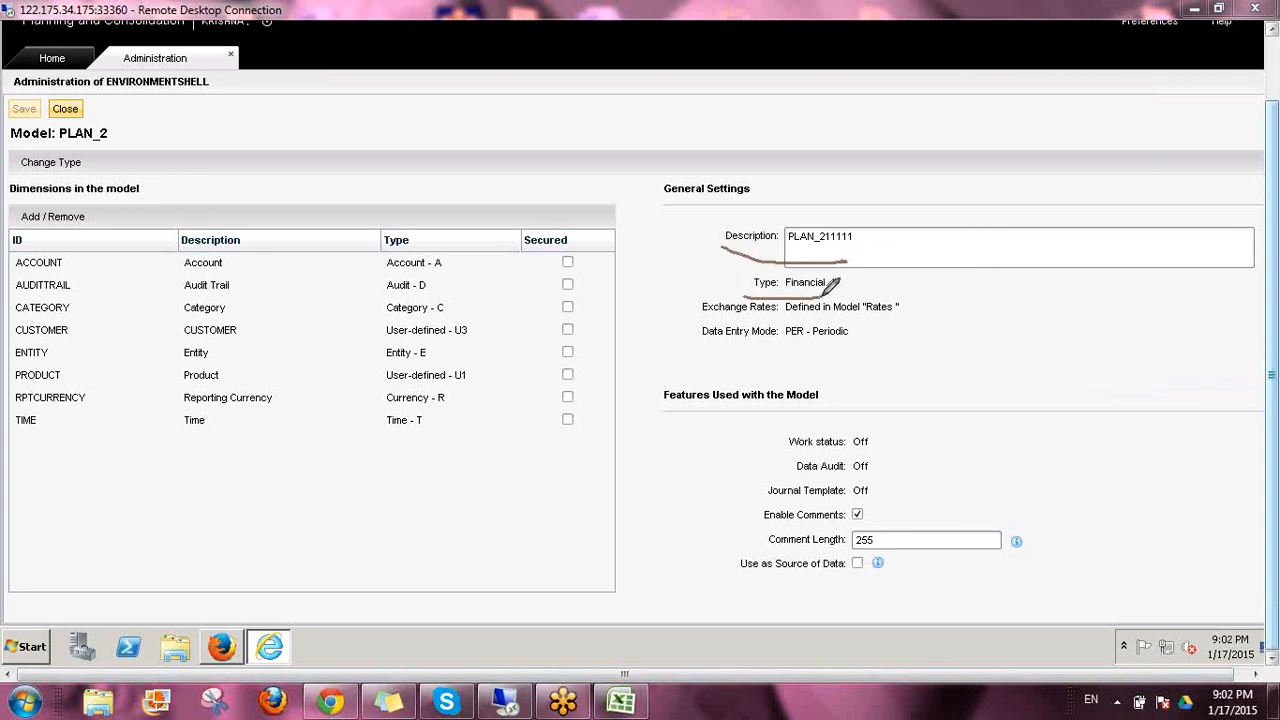
{"action": "left_click_drag", "start_coordinate": [782, 318], "coordinate": [893, 321]}
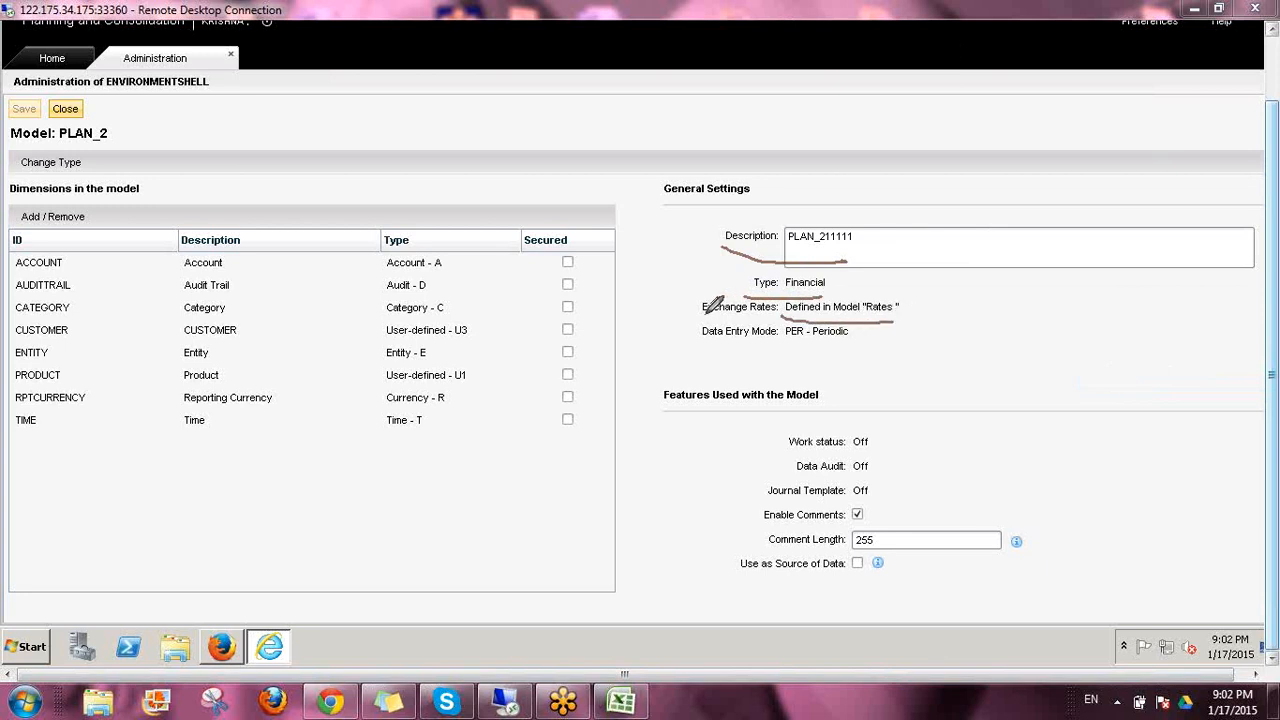
{"action": "left_click_drag", "start_coordinate": [895, 318], "coordinate": [935, 282]}
{"action": "left_click_drag", "start_coordinate": [786, 342], "coordinate": [904, 340]}
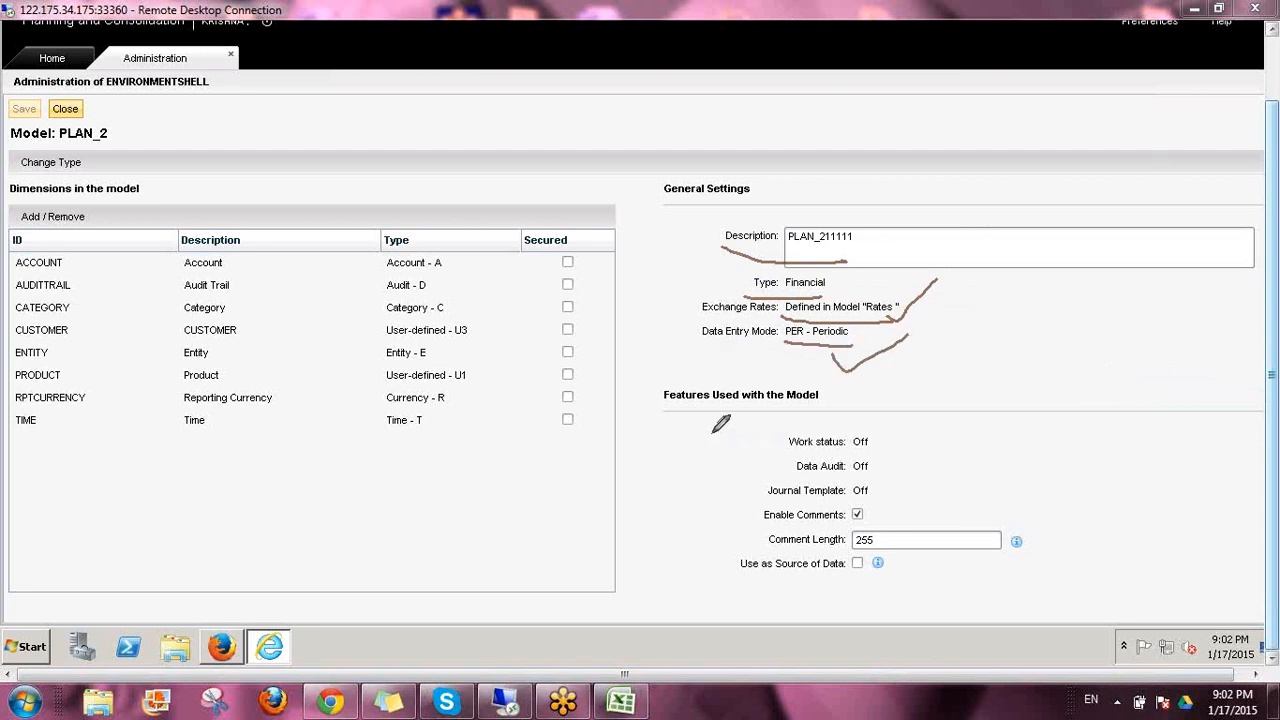
{"action": "mouse_move", "coordinate": [712, 432]}
{"action": "left_mouse_down"}
{"action": "mouse_move", "coordinate": [680, 592]}
{"action": "mouse_move", "coordinate": [1030, 600]}
{"action": "left_mouse_up"}
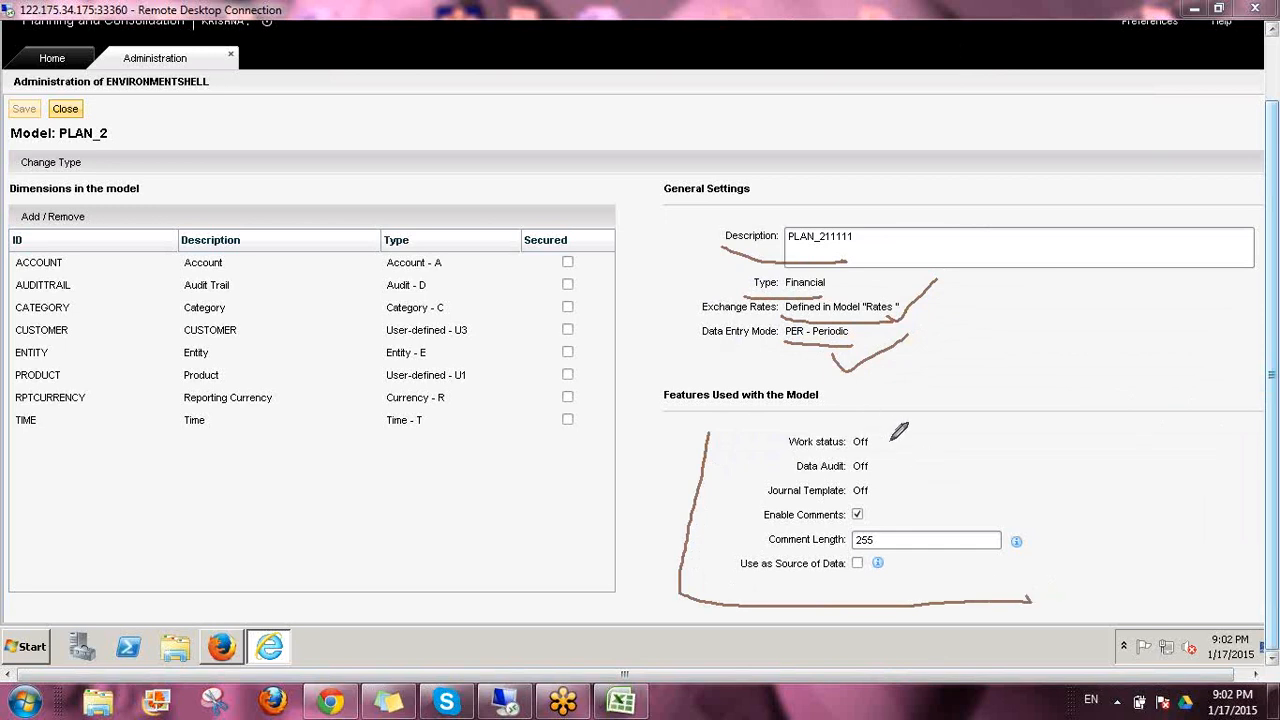
{"action": "left_click_drag", "start_coordinate": [880, 443], "coordinate": [926, 416]}
{"action": "left_click_drag", "start_coordinate": [877, 465], "coordinate": [926, 451]}
{"action": "left_click_drag", "start_coordinate": [877, 490], "coordinate": [942, 463]}
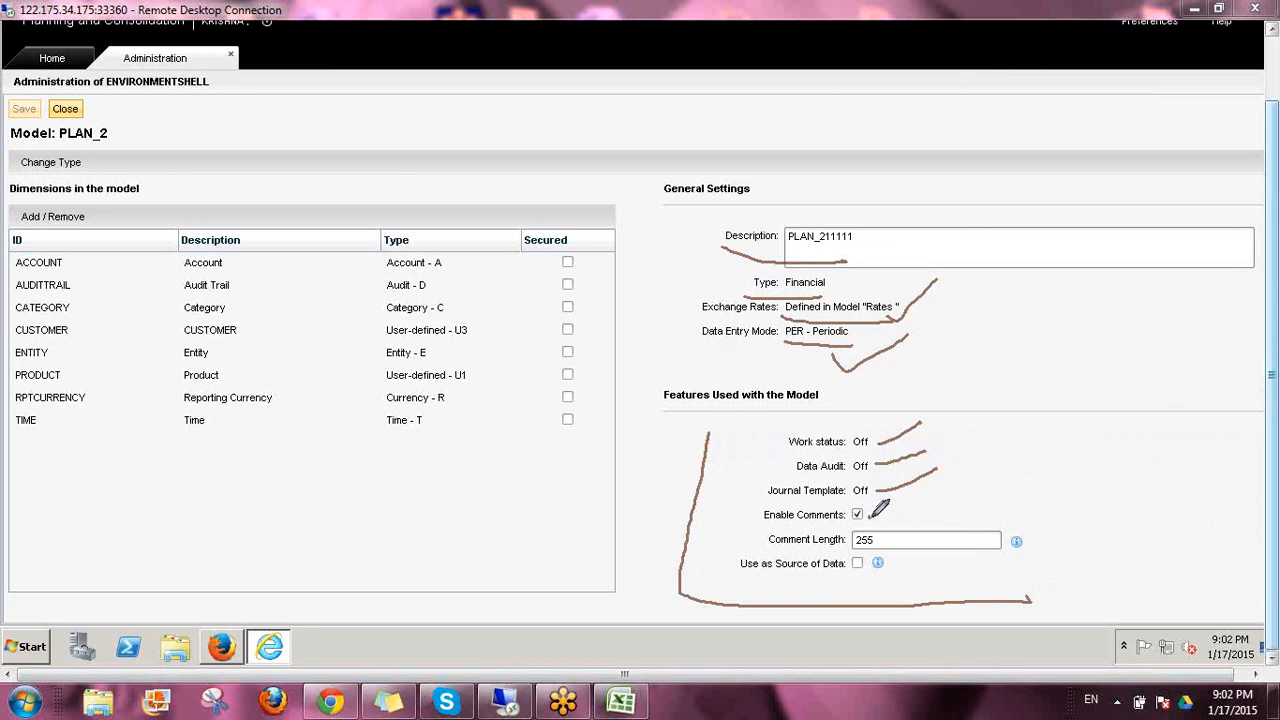
{"action": "left_click_drag", "start_coordinate": [869, 518], "coordinate": [907, 497]}
{"action": "left_click_drag", "start_coordinate": [754, 538], "coordinate": [765, 528]}
{"action": "mouse_move", "coordinate": [740, 577]}
{"action": "left_mouse_down"}
{"action": "mouse_move", "coordinate": [893, 568]}
{"action": "mouse_move", "coordinate": [897, 551]}
{"action": "left_mouse_up"}
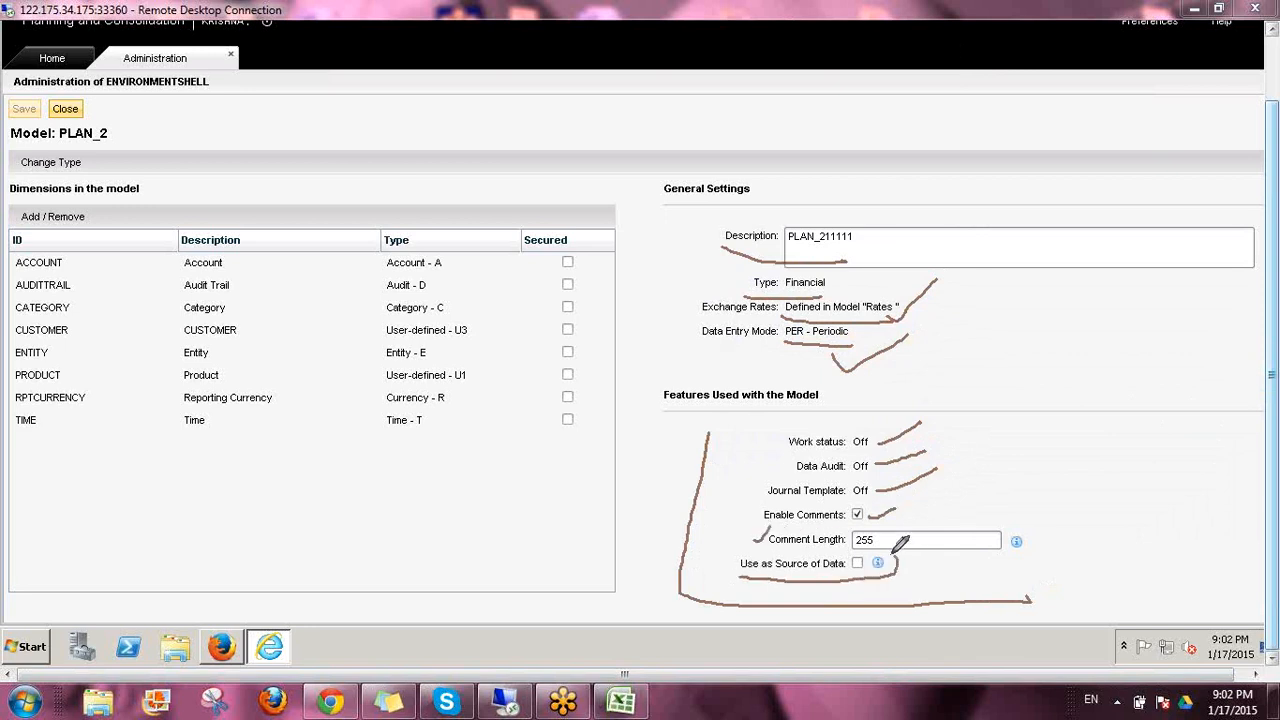
{"action": "mouse_move", "coordinate": [764, 542]}
{"action": "left_mouse_down"}
{"action": "mouse_move", "coordinate": [722, 556]}
{"action": "mouse_move", "coordinate": [742, 574]}
{"action": "left_mouse_up"}
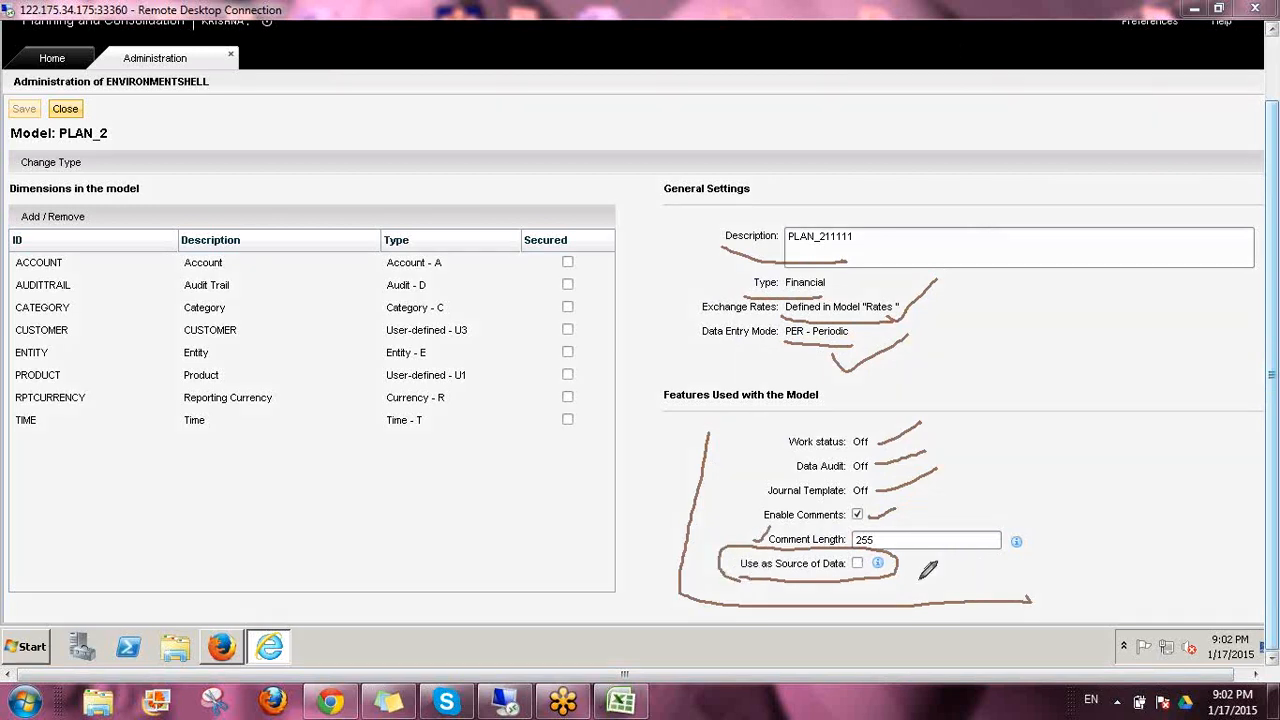
{"action": "left_click_drag", "start_coordinate": [854, 564], "coordinate": [868, 557]}
{"action": "mouse_move", "coordinate": [896, 562]}
{"action": "left_mouse_down"}
{"action": "mouse_move", "coordinate": [812, 596]}
{"action": "mouse_move", "coordinate": [723, 556]}
{"action": "mouse_move", "coordinate": [896, 556]}
{"action": "left_mouse_up"}
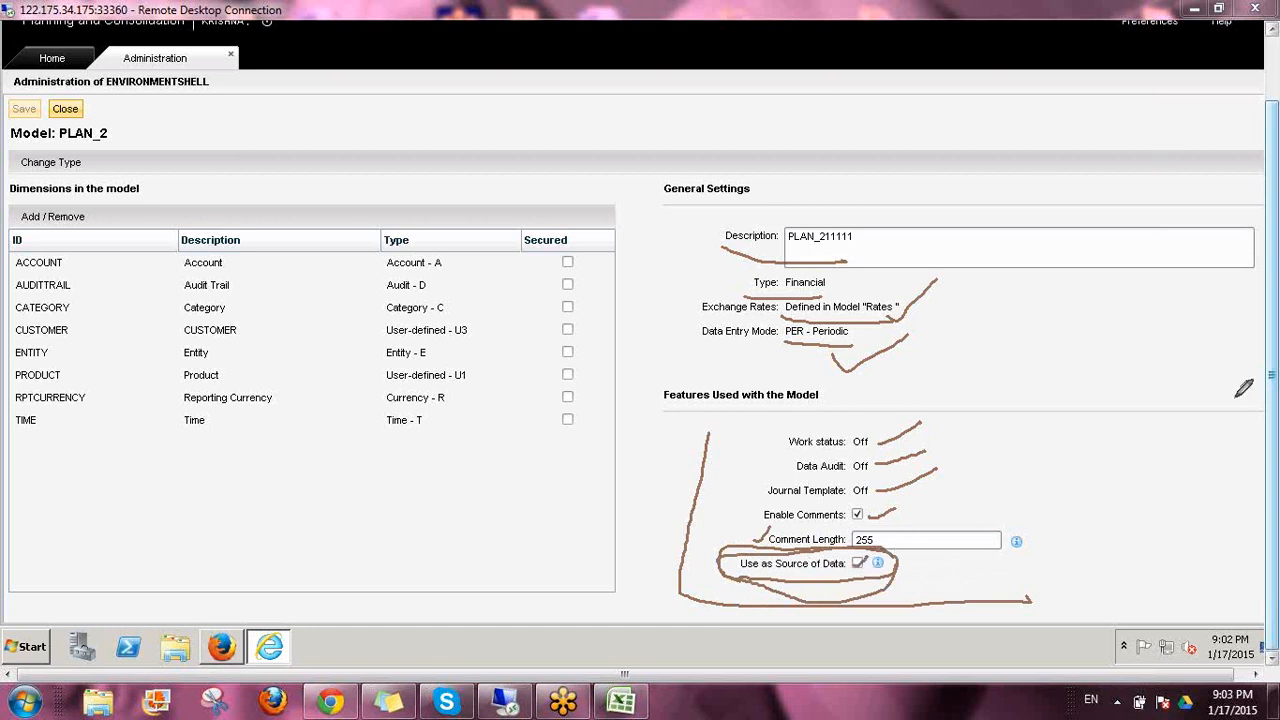
{"action": "left_click", "coordinate": [1127, 464]}
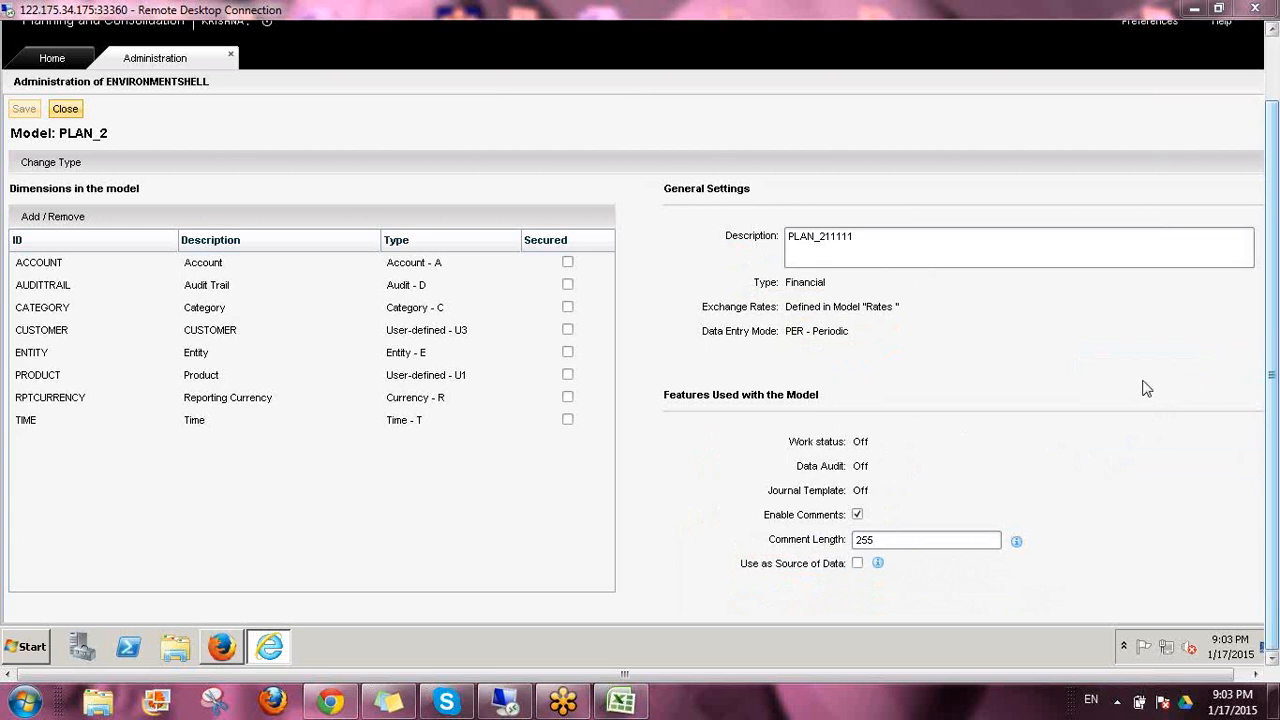
{"action": "mouse_move", "coordinate": [535, 209]}
{"action": "left_mouse_down"}
{"action": "mouse_move", "coordinate": [518, 252]}
{"action": "mouse_move", "coordinate": [513, 376]}
{"action": "mouse_move", "coordinate": [528, 443]}
{"action": "mouse_move", "coordinate": [610, 422]}
{"action": "mouse_move", "coordinate": [595, 214]}
{"action": "mouse_move", "coordinate": [522, 207]}
{"action": "left_mouse_up"}
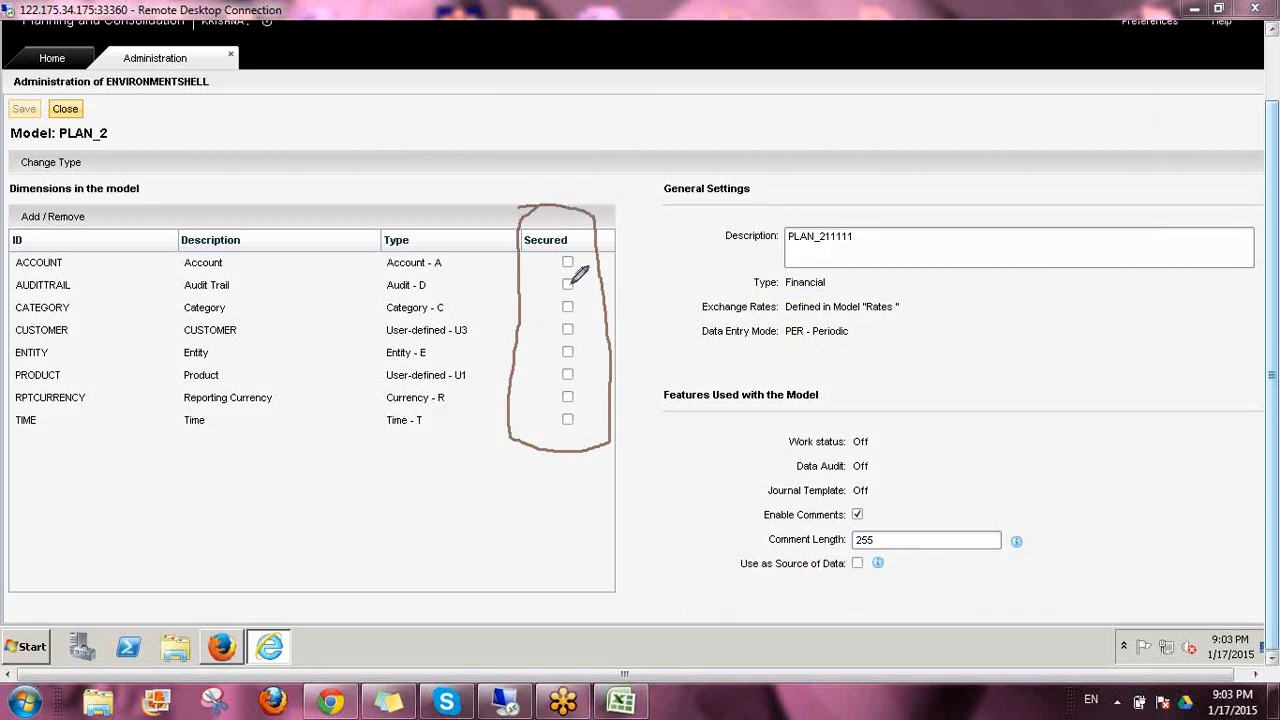
{"action": "left_click_drag", "start_coordinate": [577, 166], "coordinate": [561, 235]}
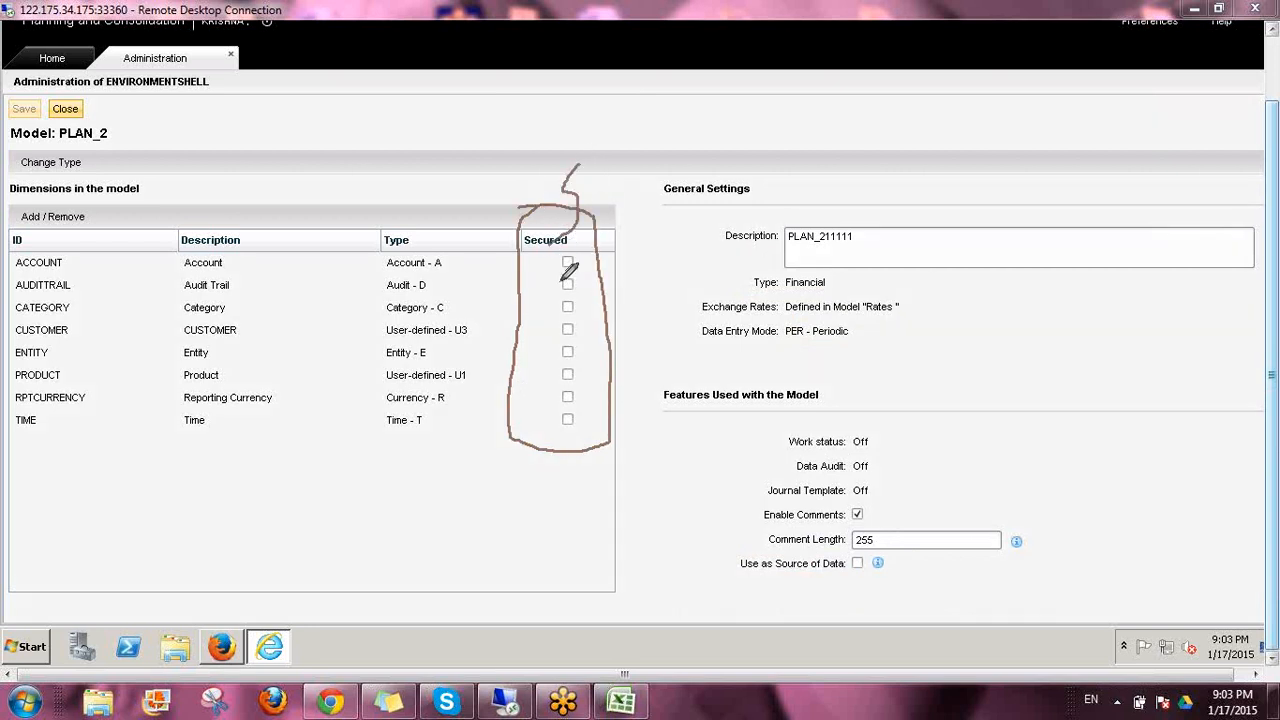
{"action": "left_click_drag", "start_coordinate": [447, 292], "coordinate": [509, 249]}
{"action": "left_click_drag", "start_coordinate": [449, 352], "coordinate": [495, 332]}
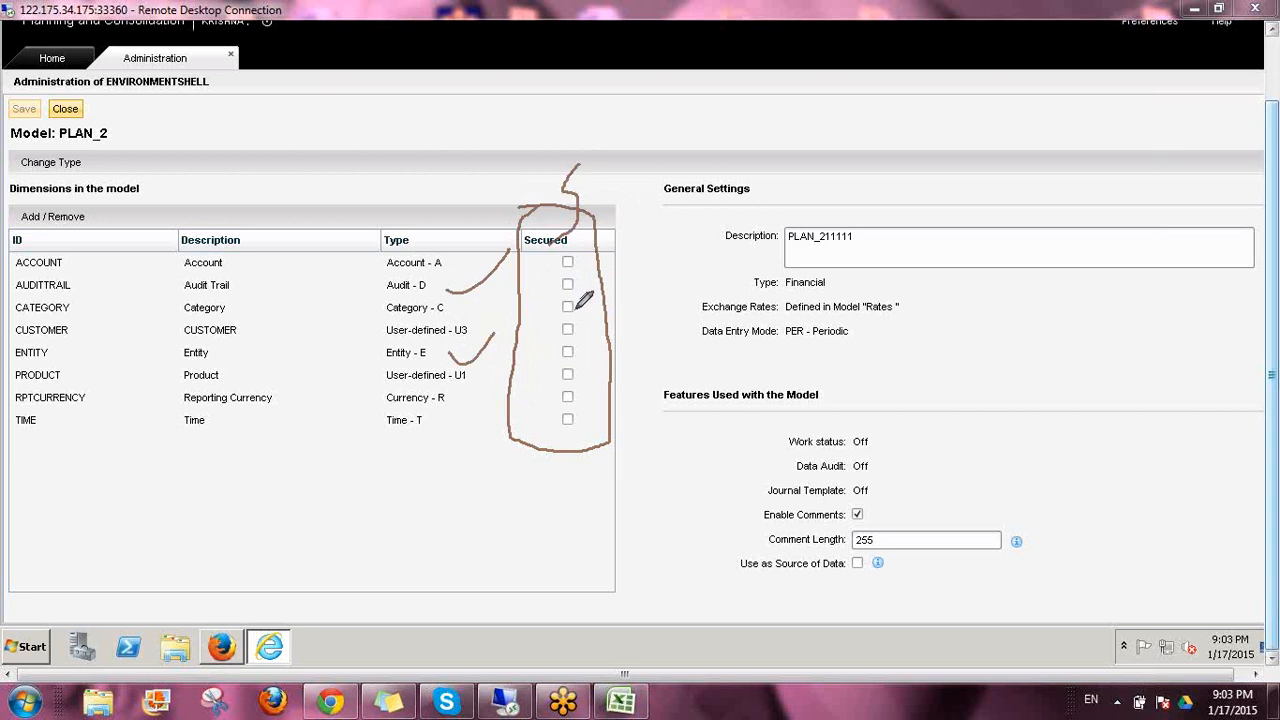
{"action": "mouse_move", "coordinate": [627, 197]}
{"action": "left_mouse_down"}
{"action": "mouse_move", "coordinate": [583, 255]}
{"action": "mouse_move", "coordinate": [596, 256]}
{"action": "left_mouse_up"}
{"action": "left_click_drag", "start_coordinate": [613, 116], "coordinate": [676, 132]}
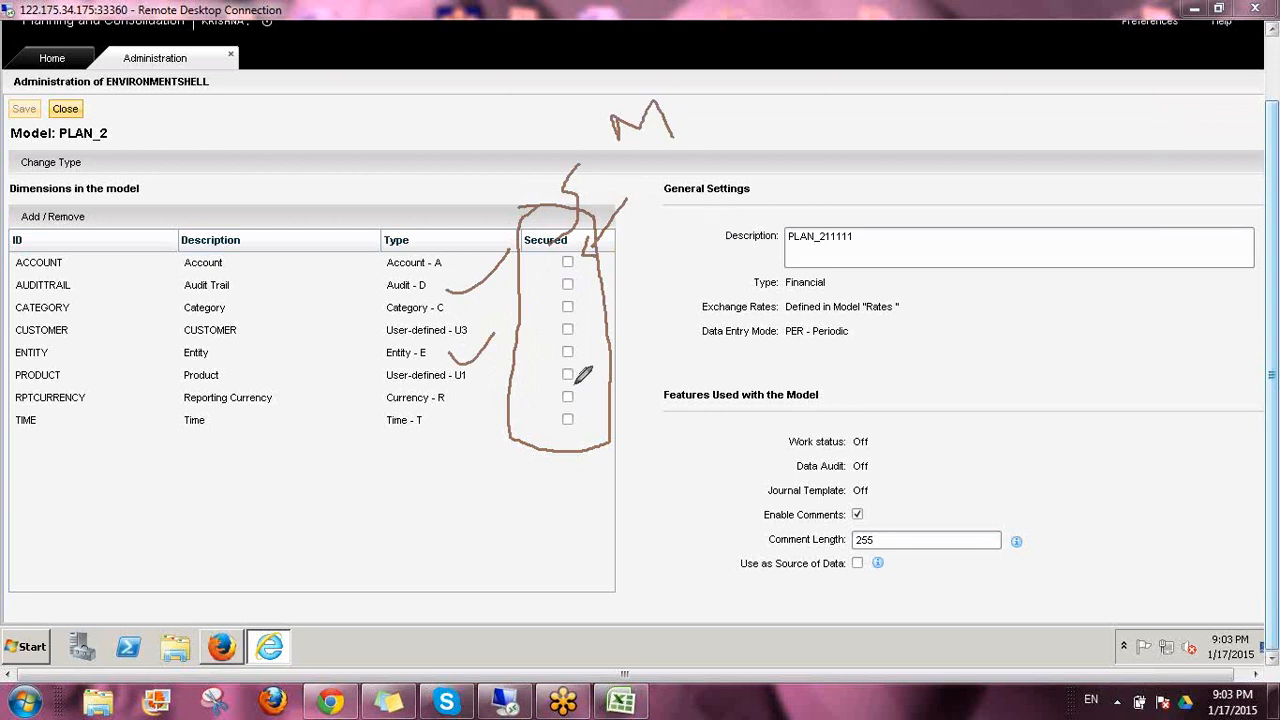
{"action": "mouse_move", "coordinate": [762, 437]}
{"action": "left_mouse_down"}
{"action": "mouse_move", "coordinate": [787, 446]}
{"action": "mouse_move", "coordinate": [835, 395]}
{"action": "left_mouse_up"}
{"action": "left_click_drag", "start_coordinate": [780, 461], "coordinate": [838, 432]}
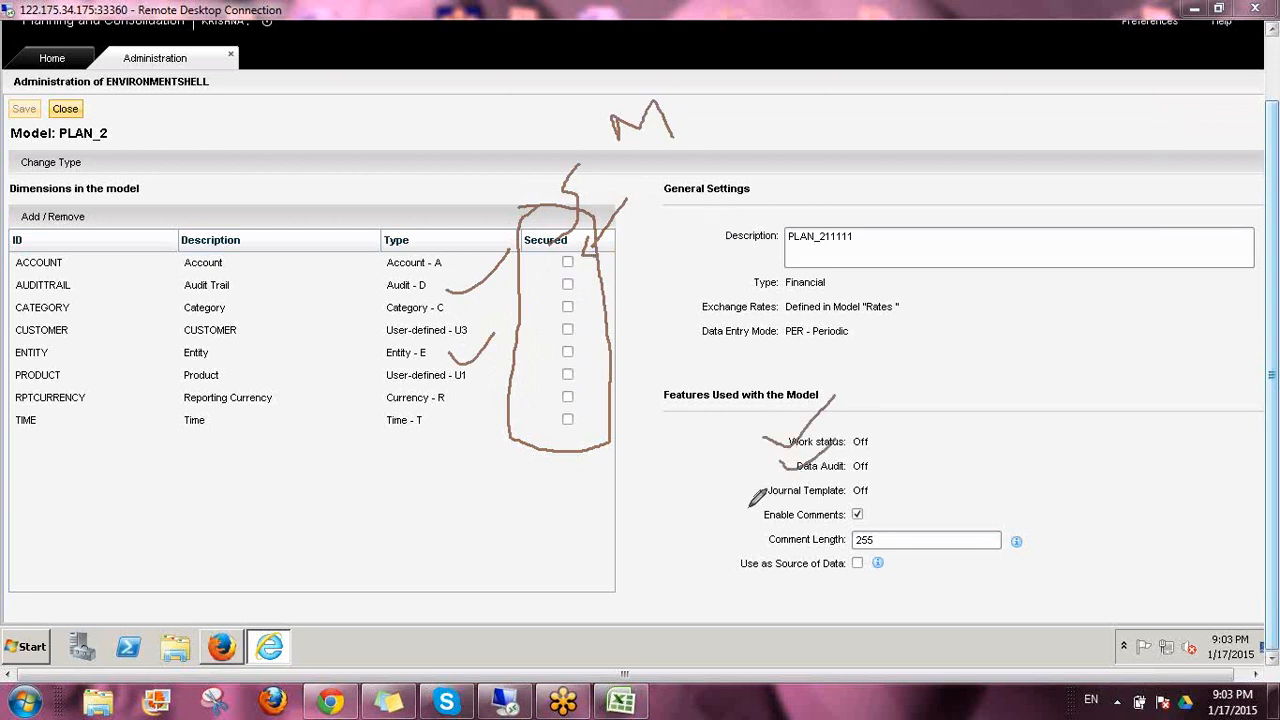
{"action": "mouse_move", "coordinate": [746, 508]}
{"action": "left_mouse_down"}
{"action": "mouse_move", "coordinate": [760, 518]}
{"action": "mouse_move", "coordinate": [790, 497]}
{"action": "left_mouse_up"}
{"action": "mouse_move", "coordinate": [592, 104]}
{"action": "left_mouse_down"}
{"action": "mouse_move", "coordinate": [593, 132]}
{"action": "mouse_move", "coordinate": [720, 130]}
{"action": "mouse_move", "coordinate": [645, 76]}
{"action": "mouse_move", "coordinate": [592, 100]}
{"action": "left_mouse_up"}
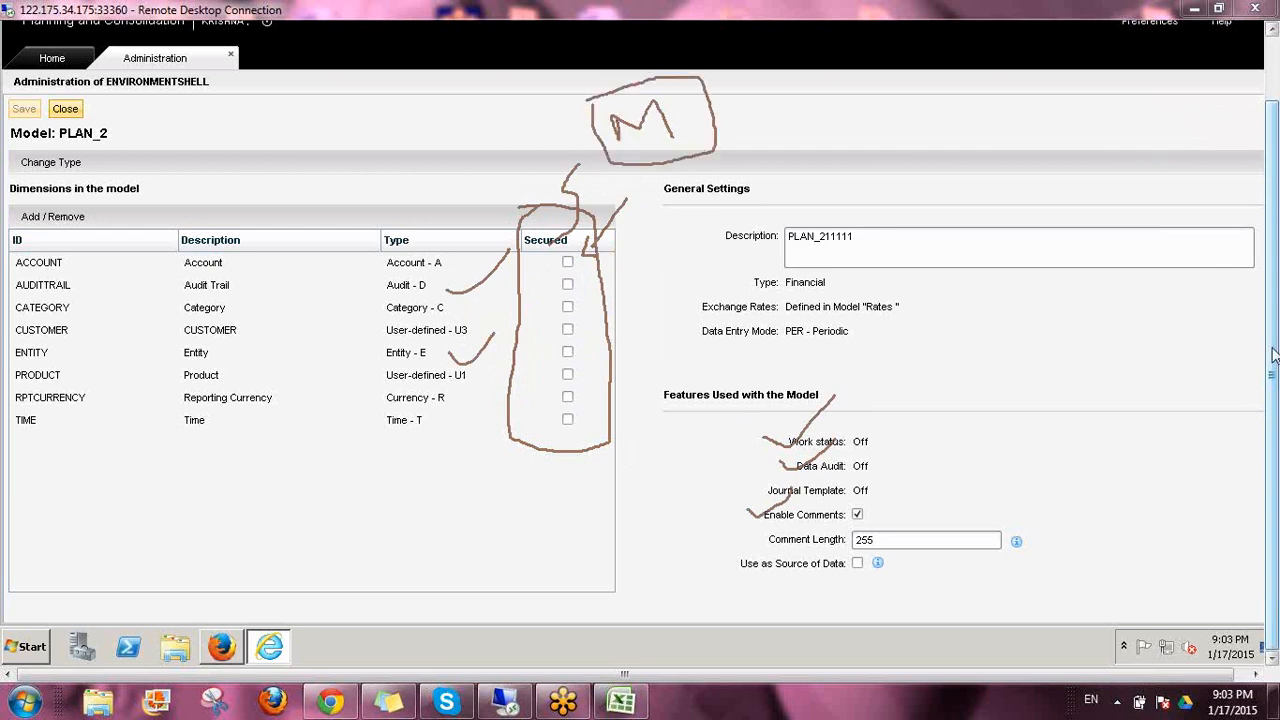
{"action": "left_click", "coordinate": [1206, 463]}
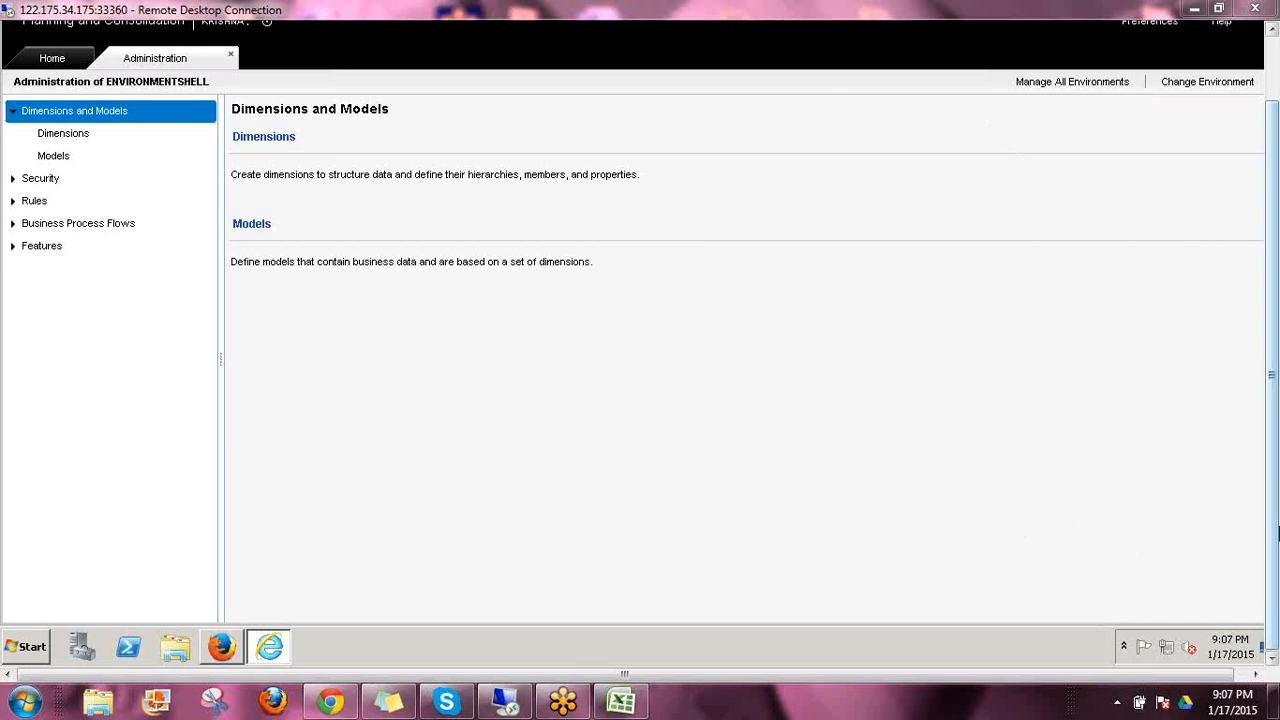
{"action": "mouse_move", "coordinate": [1271, 506]}
{"action": "left_mouse_down"}
{"action": "mouse_move", "coordinate": [1258, 407]}
{"action": "mouse_move", "coordinate": [1262, 512]}
{"action": "left_mouse_up"}
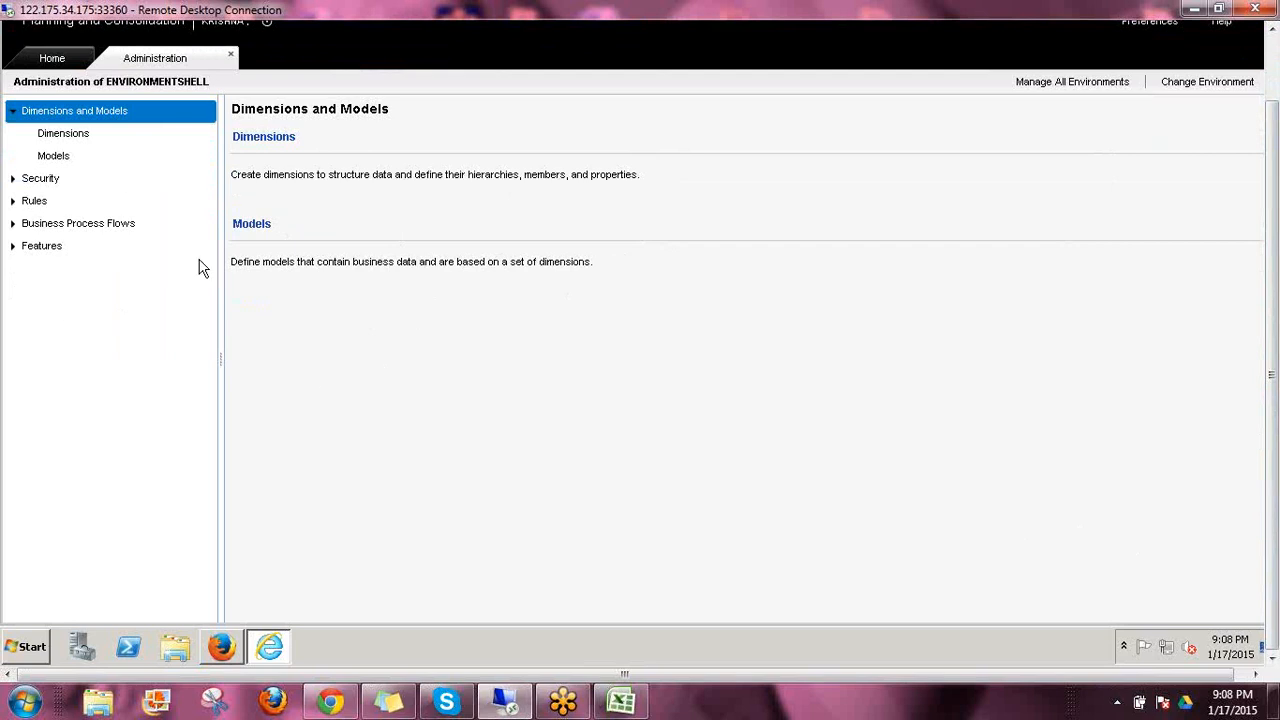
Go to the Models list of ENVIRONMENTSHELL and open the PLAN_2 model for editing
{"action": "left_click", "coordinate": [254, 225]}
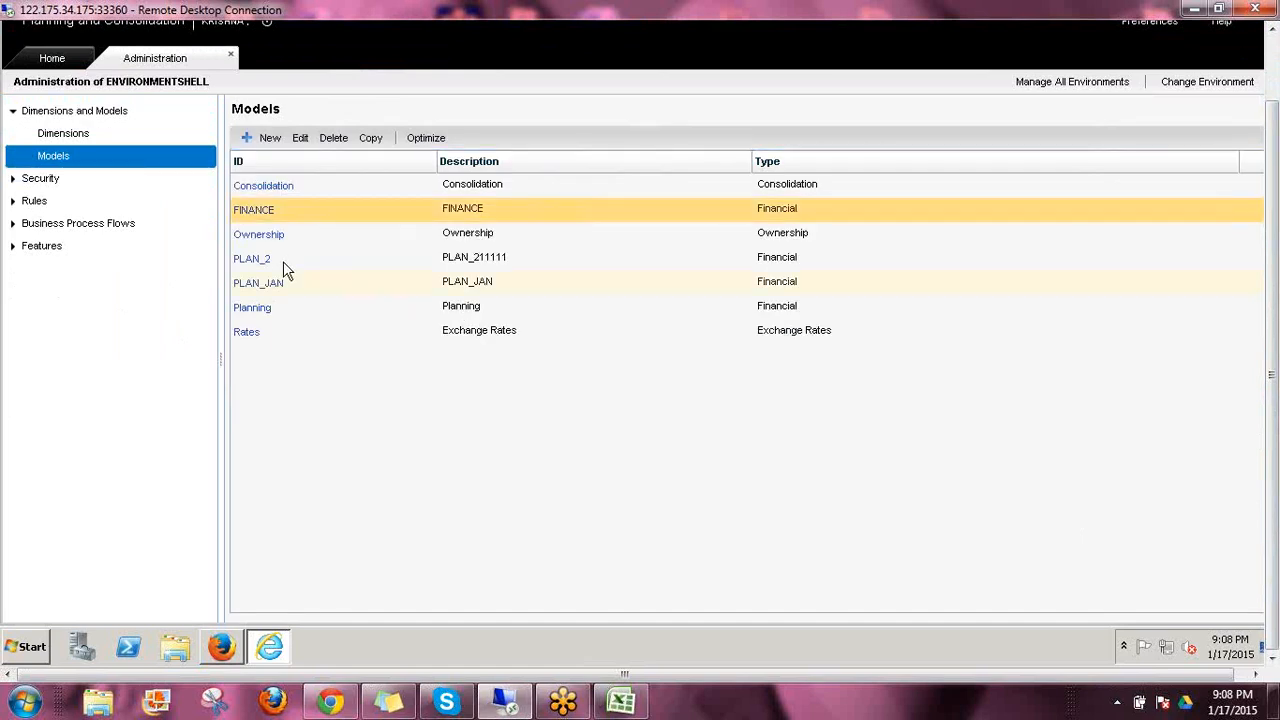
{"action": "left_click", "coordinate": [283, 262]}
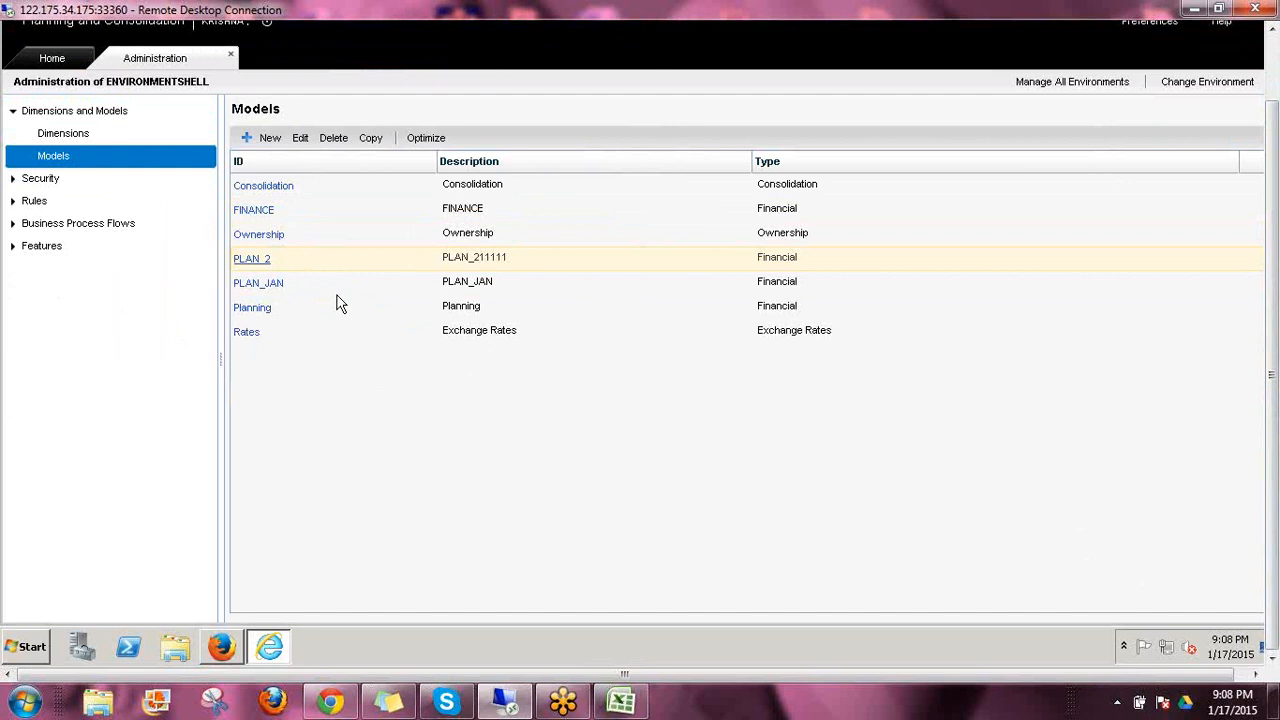
{"action": "left_click", "coordinate": [245, 262]}
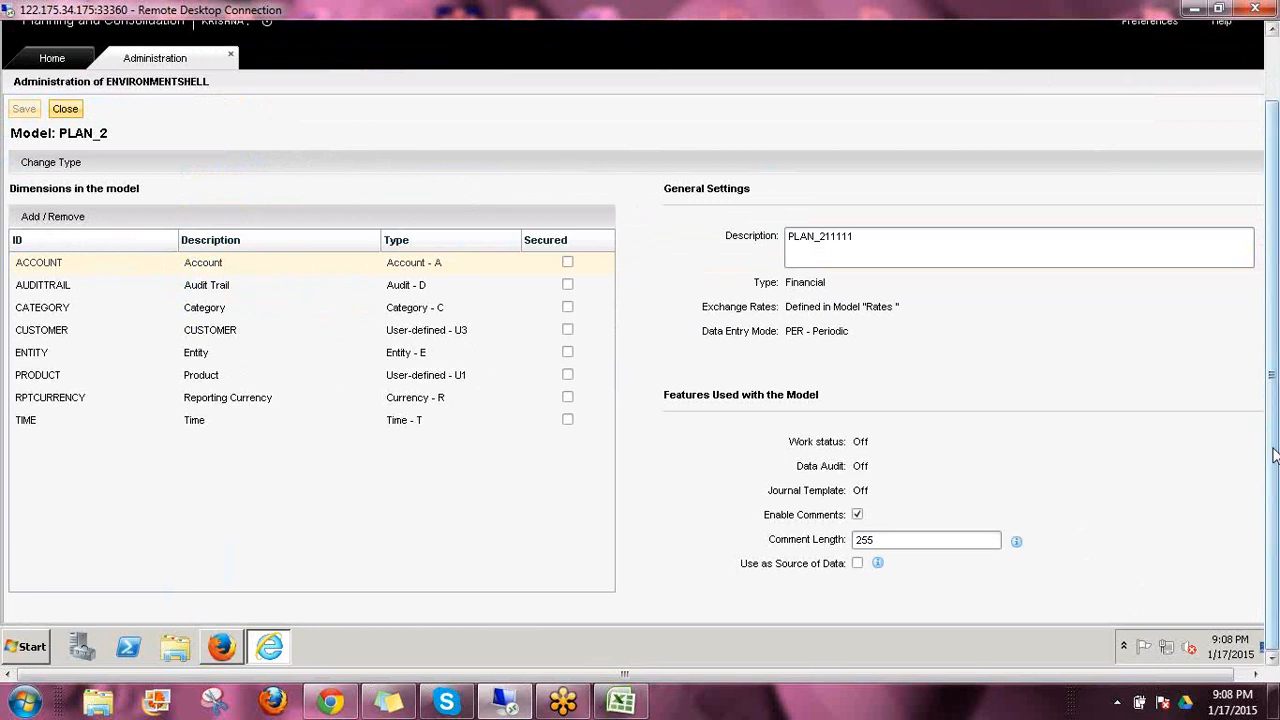
{"action": "mouse_move", "coordinate": [1266, 417]}
{"action": "left_mouse_down"}
{"action": "mouse_move", "coordinate": [1262, 334]}
{"action": "mouse_move", "coordinate": [1264, 410]}
{"action": "left_mouse_up"}
{"action": "mouse_move", "coordinate": [1272, 540]}
{"action": "left_mouse_down"}
{"action": "mouse_move", "coordinate": [1273, 482]}
{"action": "mouse_move", "coordinate": [1272, 550]}
{"action": "left_mouse_up"}
{"action": "mouse_move", "coordinate": [1275, 516]}
{"action": "left_mouse_down"}
{"action": "mouse_move", "coordinate": [1274, 448]}
{"action": "mouse_move", "coordinate": [1273, 525]}
{"action": "left_mouse_up"}
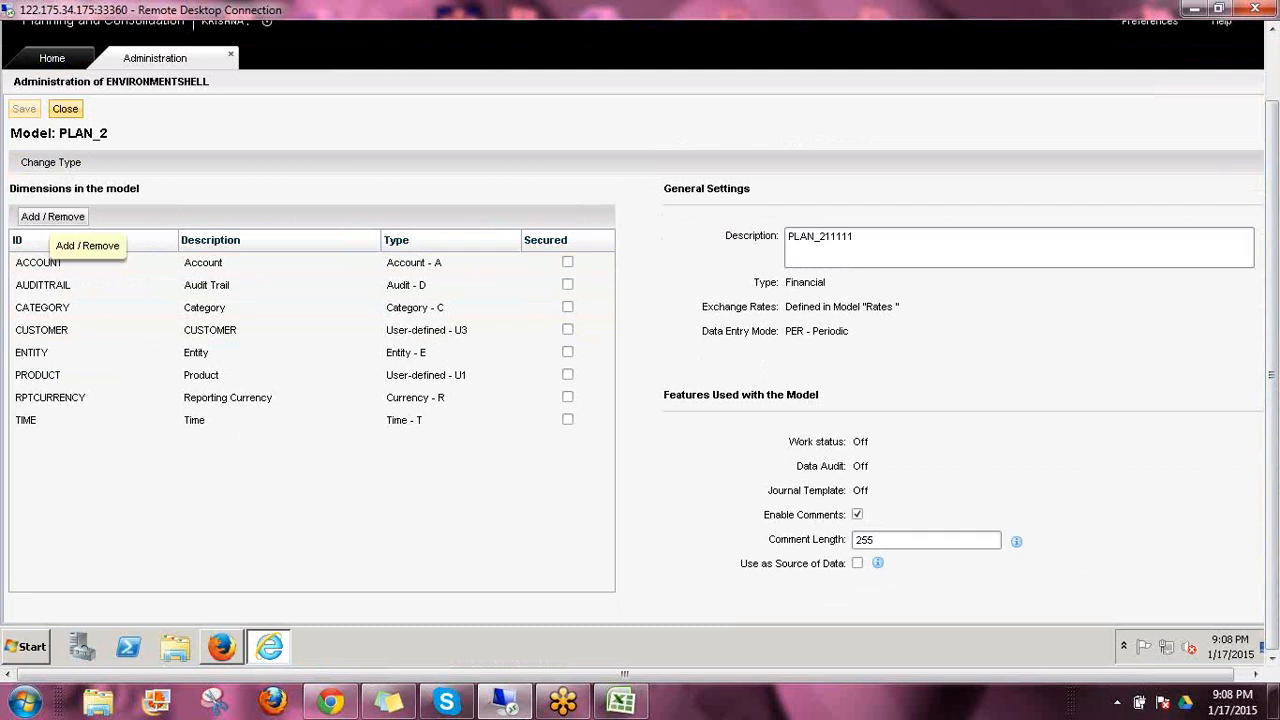
Try to add the O_ACCOUNT dimension to the PLAN_2 model and leave the dimension selection without applying changes
{"action": "left_click", "coordinate": [33, 214]}
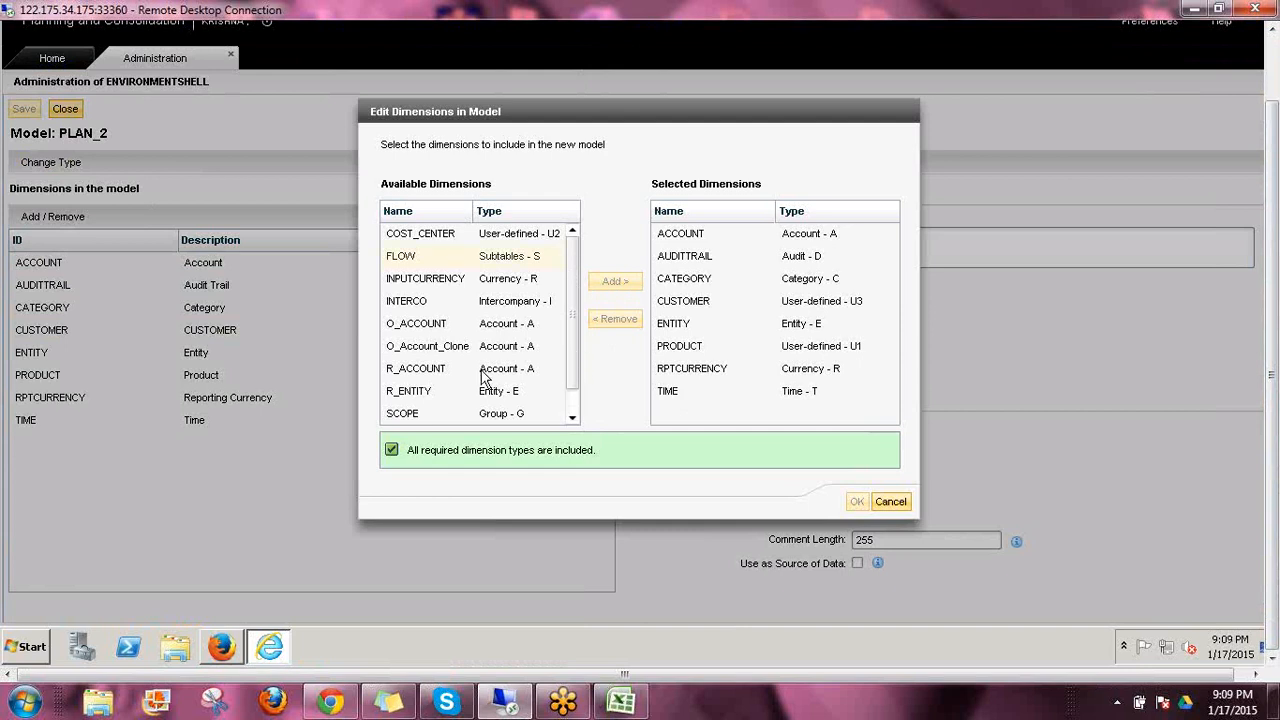
{"action": "scroll", "coordinate": [458, 333], "scroll_direction": "down", "scroll_amount": 1}
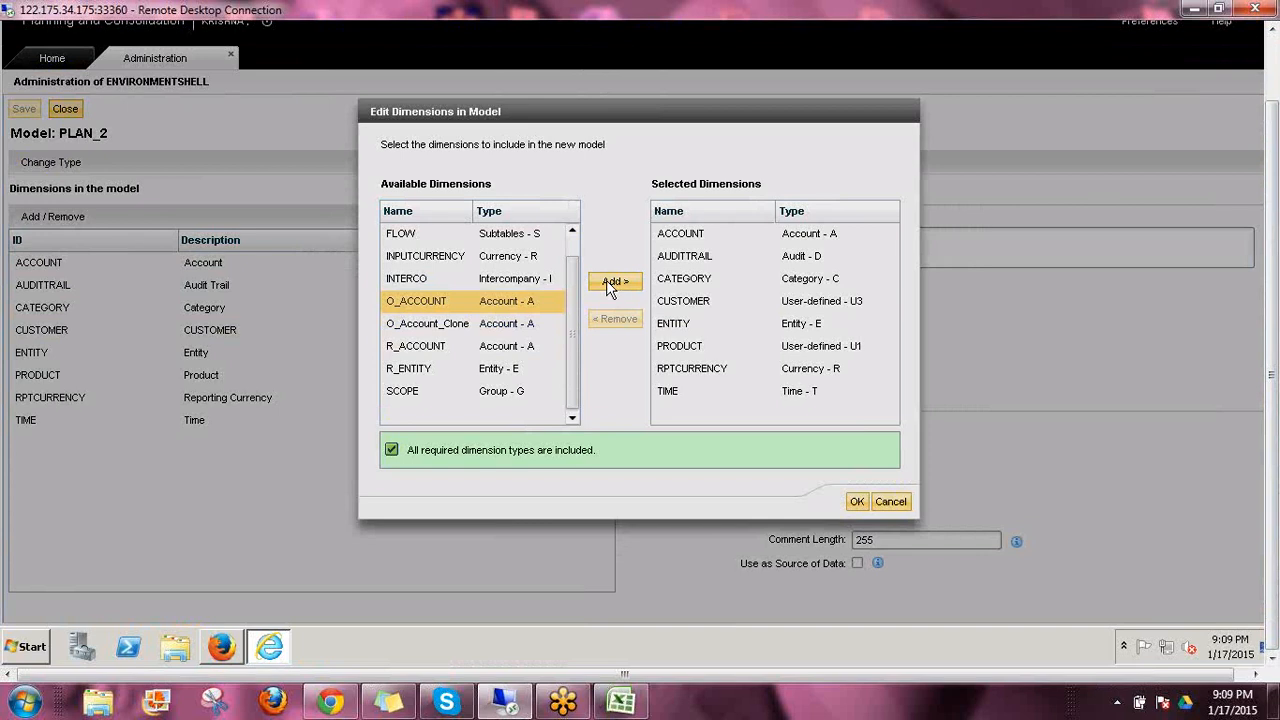
{"action": "left_click", "coordinate": [612, 284]}
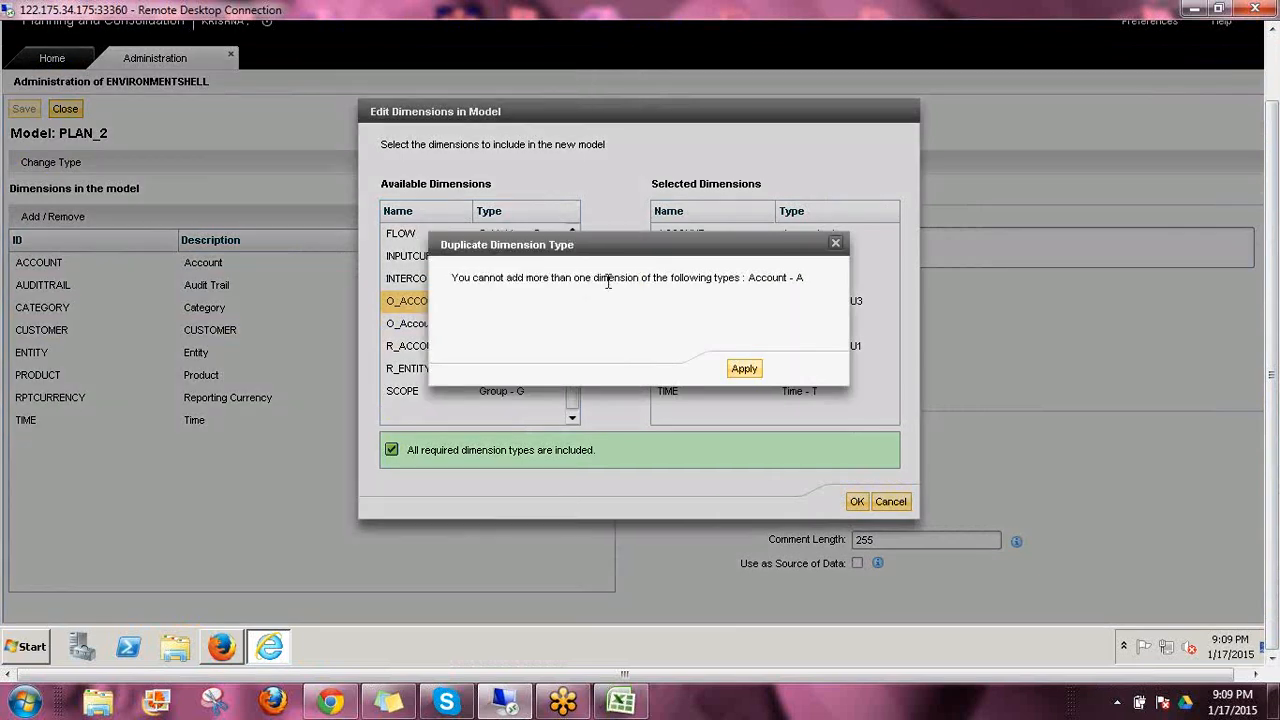
{"action": "triple_click", "coordinate": [608, 282]}
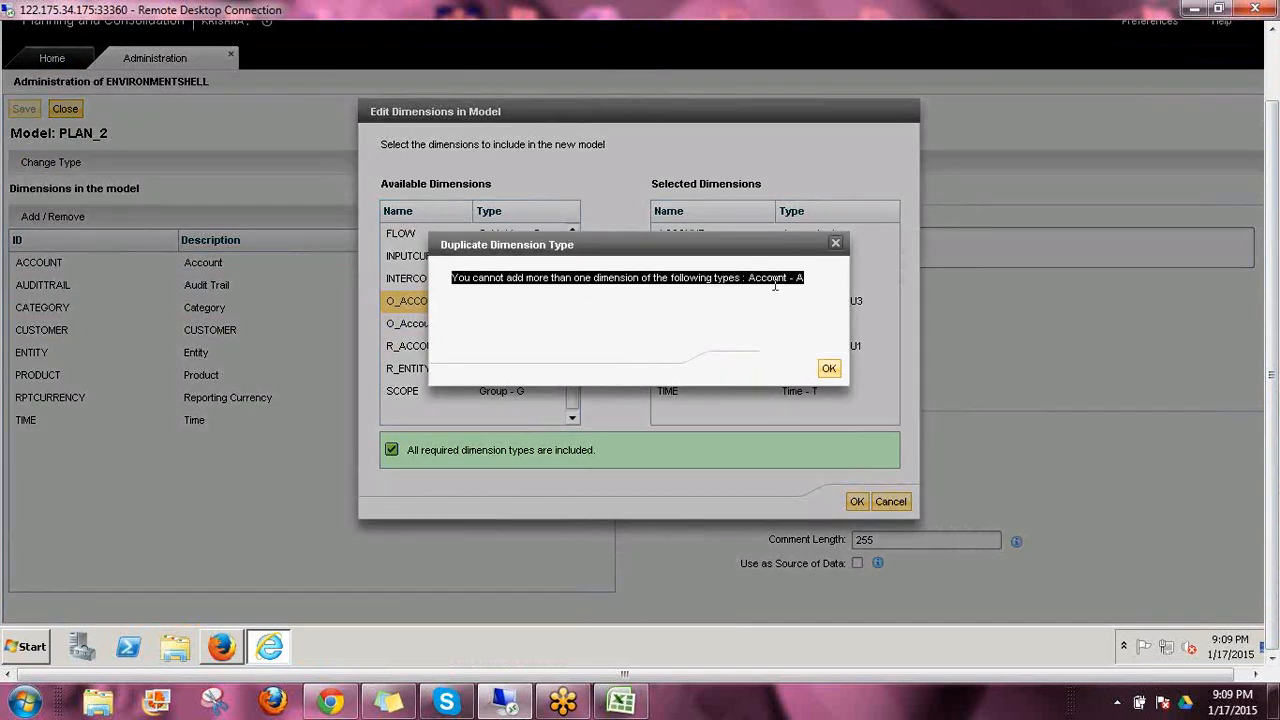
{"action": "left_click", "coordinate": [829, 368]}
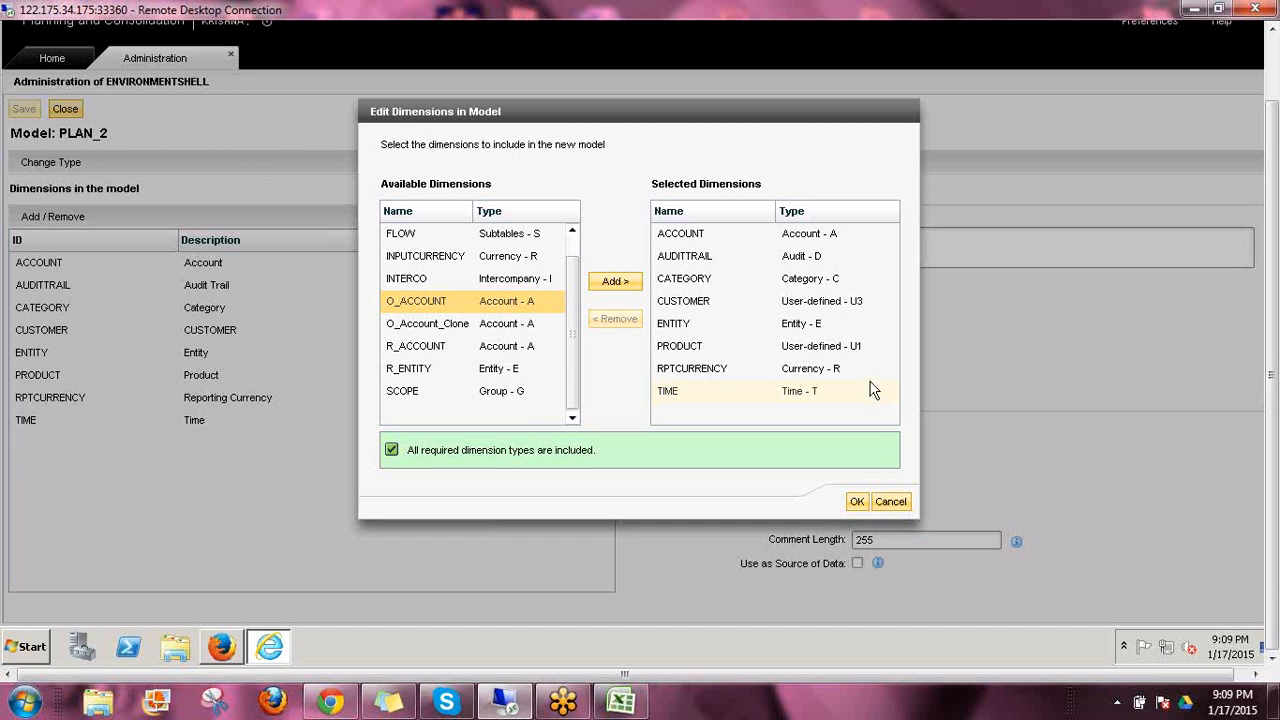
{"action": "left_click", "coordinate": [823, 302]}
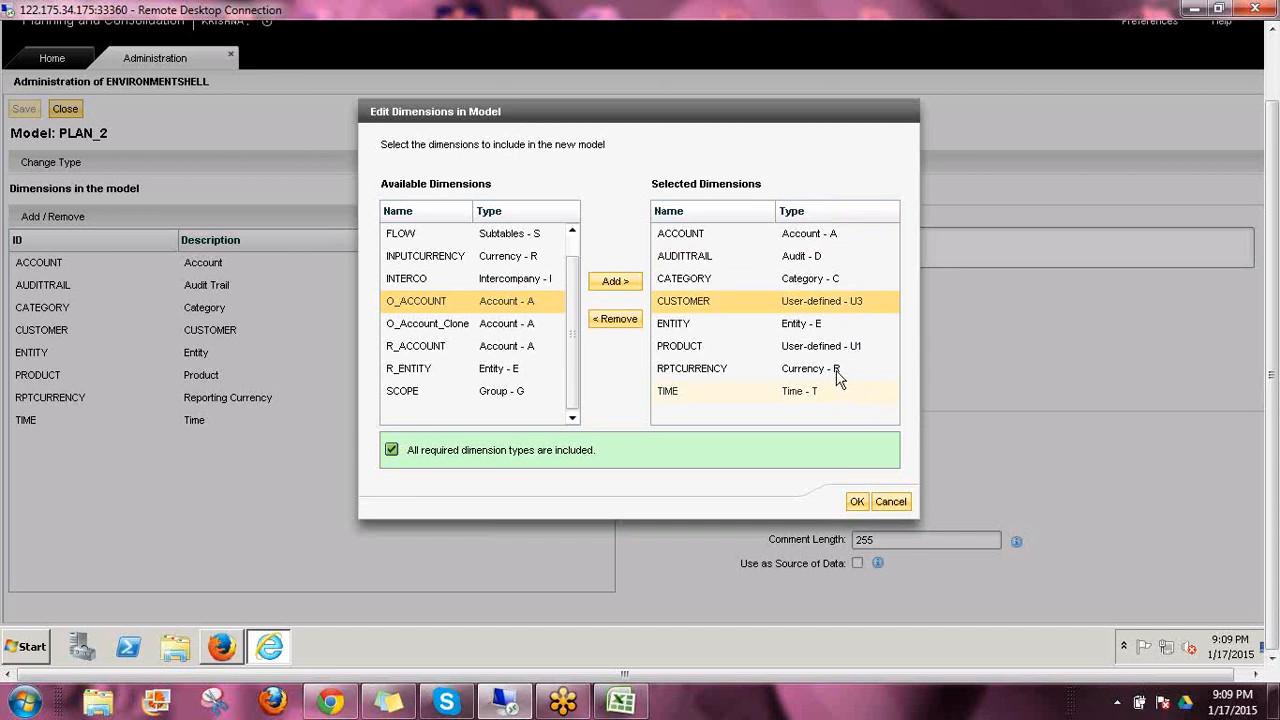
{"action": "left_click", "coordinate": [891, 500]}
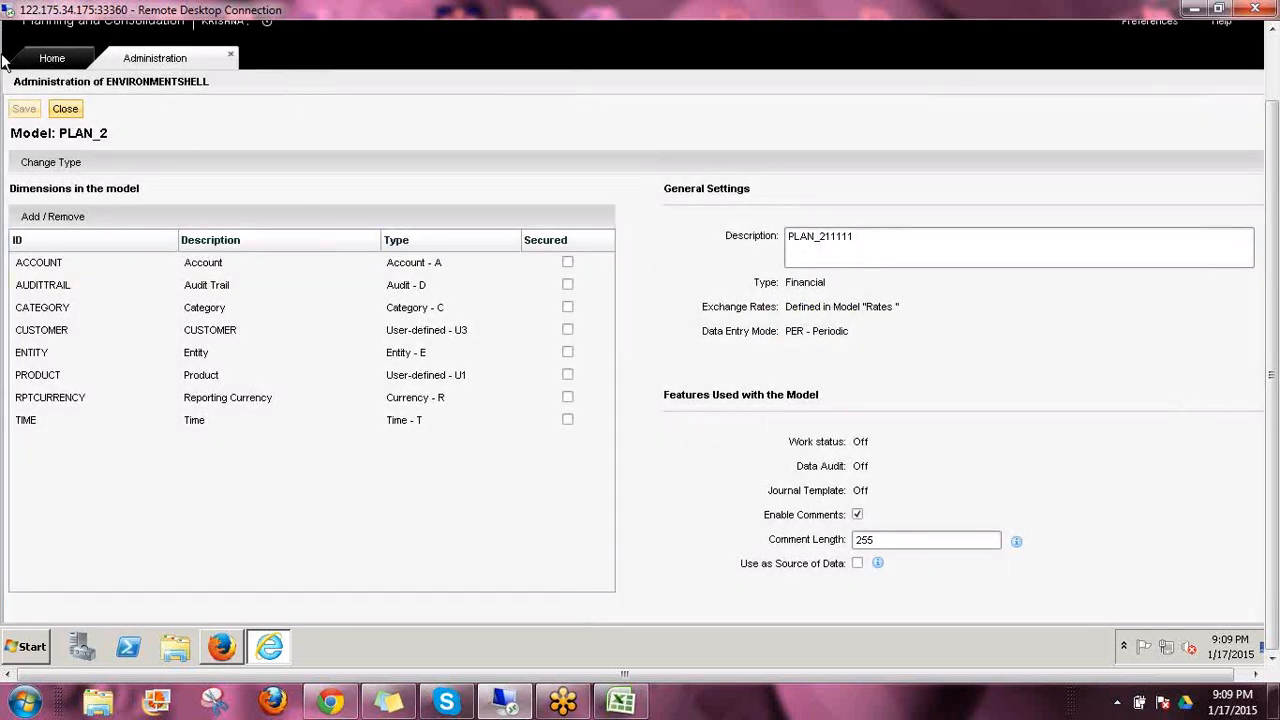
Close the PLAN_2 model and return to the Start Page
{"action": "left_click", "coordinate": [64, 110]}
{"action": "left_click", "coordinate": [63, 112]}
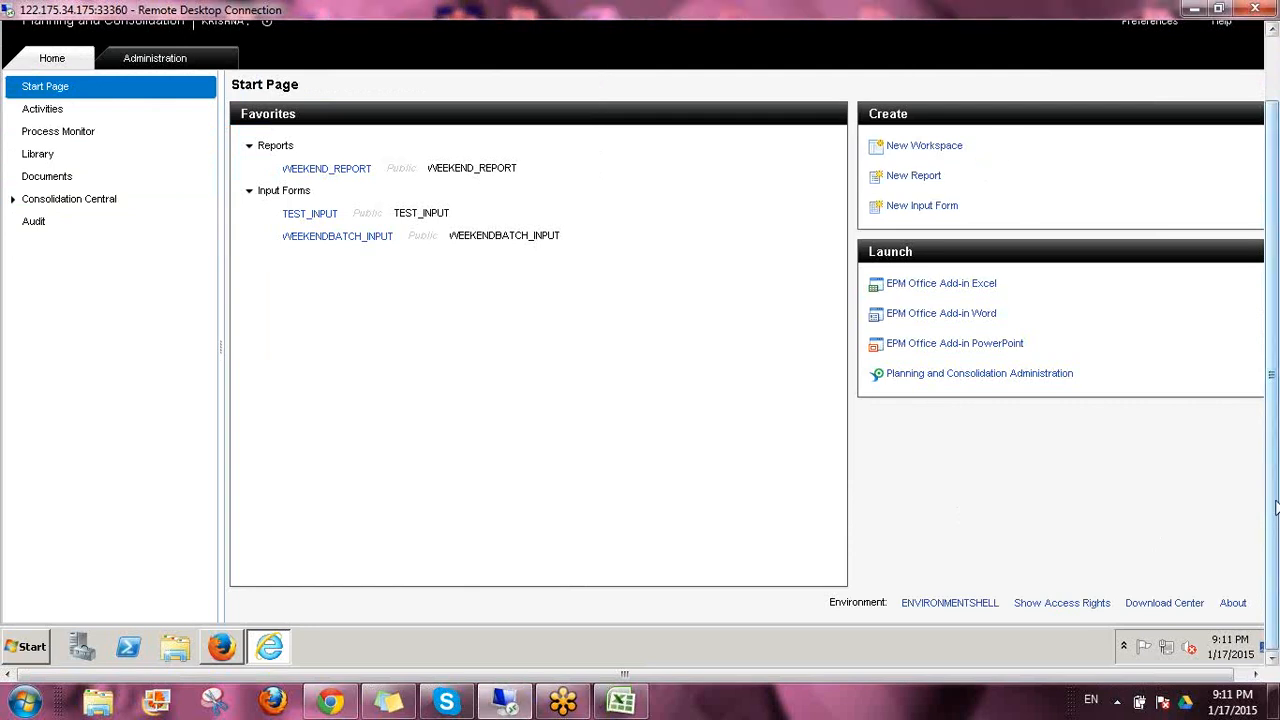
{"action": "left_click_drag", "start_coordinate": [1275, 507], "coordinate": [1275, 421]}
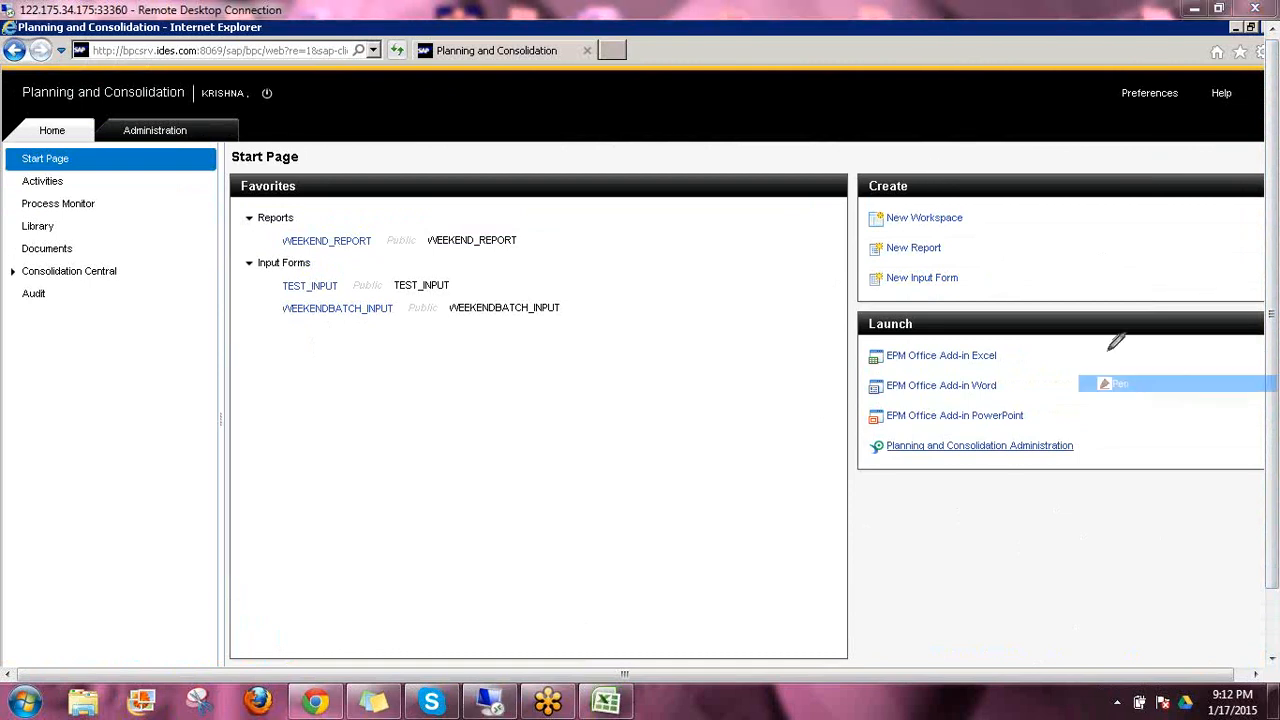
{"action": "mouse_move", "coordinate": [855, 197]}
{"action": "left_mouse_down"}
{"action": "mouse_move", "coordinate": [986, 177]}
{"action": "mouse_move", "coordinate": [1010, 275]}
{"action": "mouse_move", "coordinate": [865, 298]}
{"action": "mouse_move", "coordinate": [836, 200]}
{"action": "mouse_move", "coordinate": [852, 180]}
{"action": "left_mouse_up"}
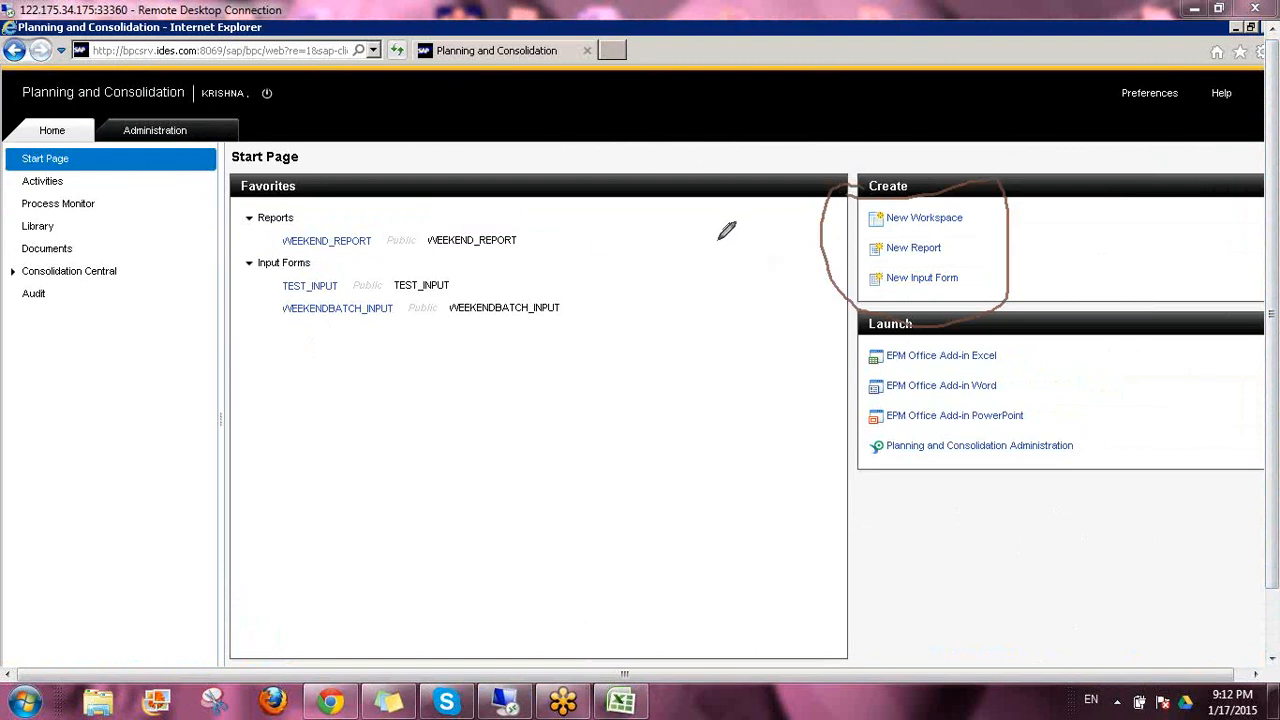
{"action": "mouse_move", "coordinate": [702, 240]}
{"action": "left_mouse_down"}
{"action": "mouse_move", "coordinate": [710, 266]}
{"action": "mouse_move", "coordinate": [738, 233]}
{"action": "mouse_move", "coordinate": [752, 252]}
{"action": "mouse_move", "coordinate": [772, 212]}
{"action": "mouse_move", "coordinate": [793, 247]}
{"action": "mouse_move", "coordinate": [776, 255]}
{"action": "left_mouse_up"}
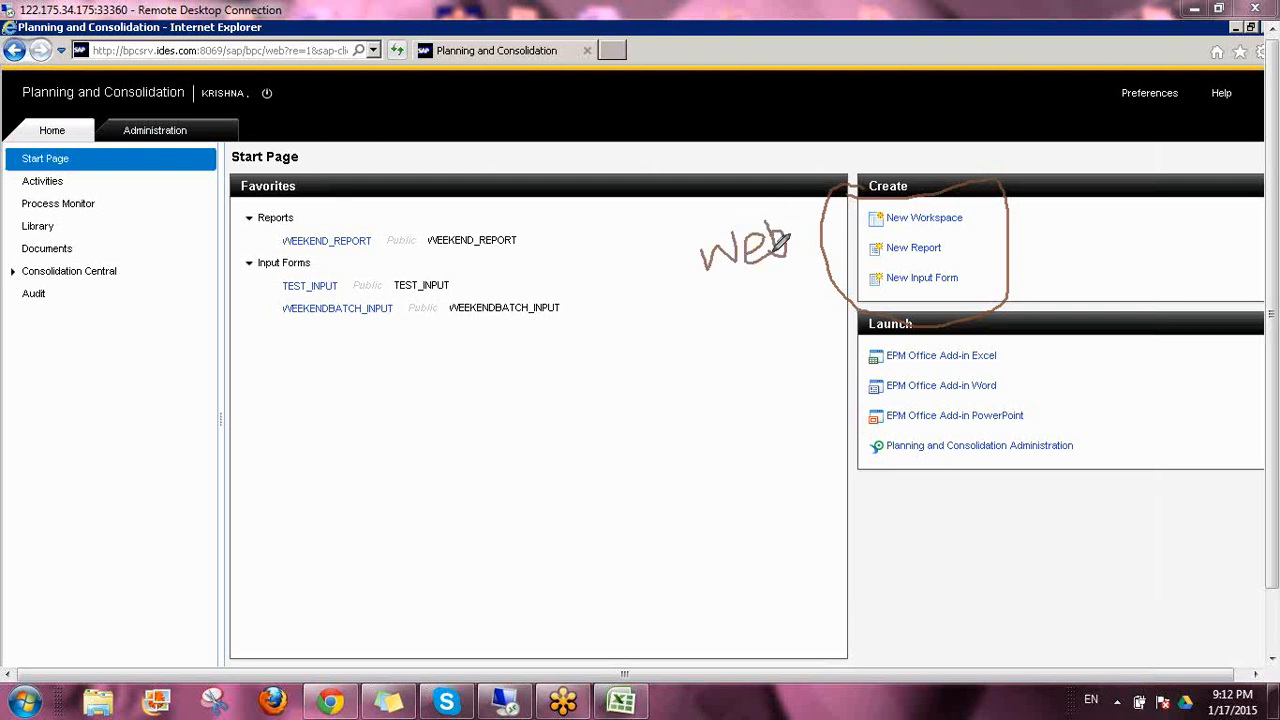
{"action": "mouse_move", "coordinate": [822, 369]}
{"action": "left_mouse_down"}
{"action": "mouse_move", "coordinate": [1020, 345]}
{"action": "mouse_move", "coordinate": [862, 340]}
{"action": "mouse_move", "coordinate": [820, 368]}
{"action": "left_mouse_up"}
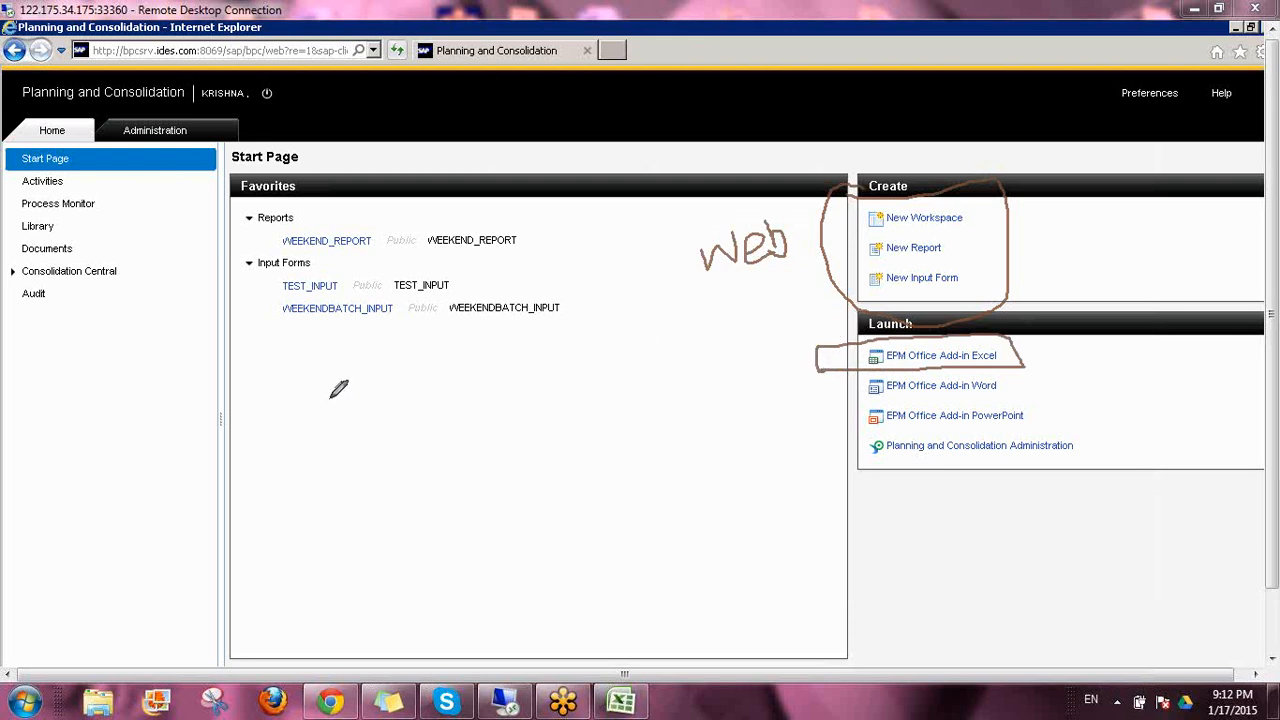
{"action": "mouse_move", "coordinate": [327, 398]}
{"action": "left_mouse_down"}
{"action": "mouse_move", "coordinate": [327, 413]}
{"action": "mouse_move", "coordinate": [374, 386]}
{"action": "left_mouse_up"}
{"action": "left_click_drag", "start_coordinate": [410, 347], "coordinate": [421, 446]}
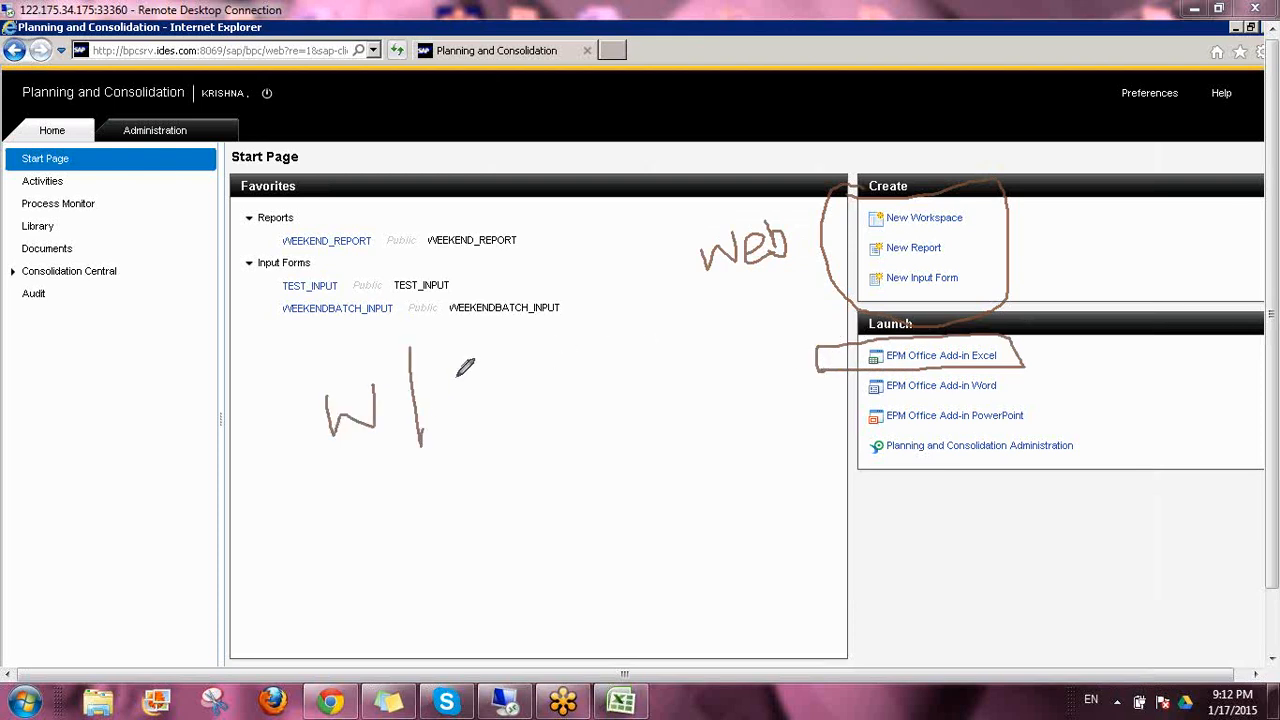
{"action": "left_click_drag", "start_coordinate": [456, 377], "coordinate": [429, 425]}
{"action": "left_click_drag", "start_coordinate": [492, 336], "coordinate": [511, 434]}
{"action": "mouse_move", "coordinate": [533, 350]}
{"action": "left_mouse_down"}
{"action": "mouse_move", "coordinate": [566, 360]}
{"action": "mouse_move", "coordinate": [555, 400]}
{"action": "left_mouse_up"}
{"action": "mouse_move", "coordinate": [576, 341]}
{"action": "left_mouse_down"}
{"action": "mouse_move", "coordinate": [592, 338]}
{"action": "mouse_move", "coordinate": [582, 371]}
{"action": "left_mouse_up"}
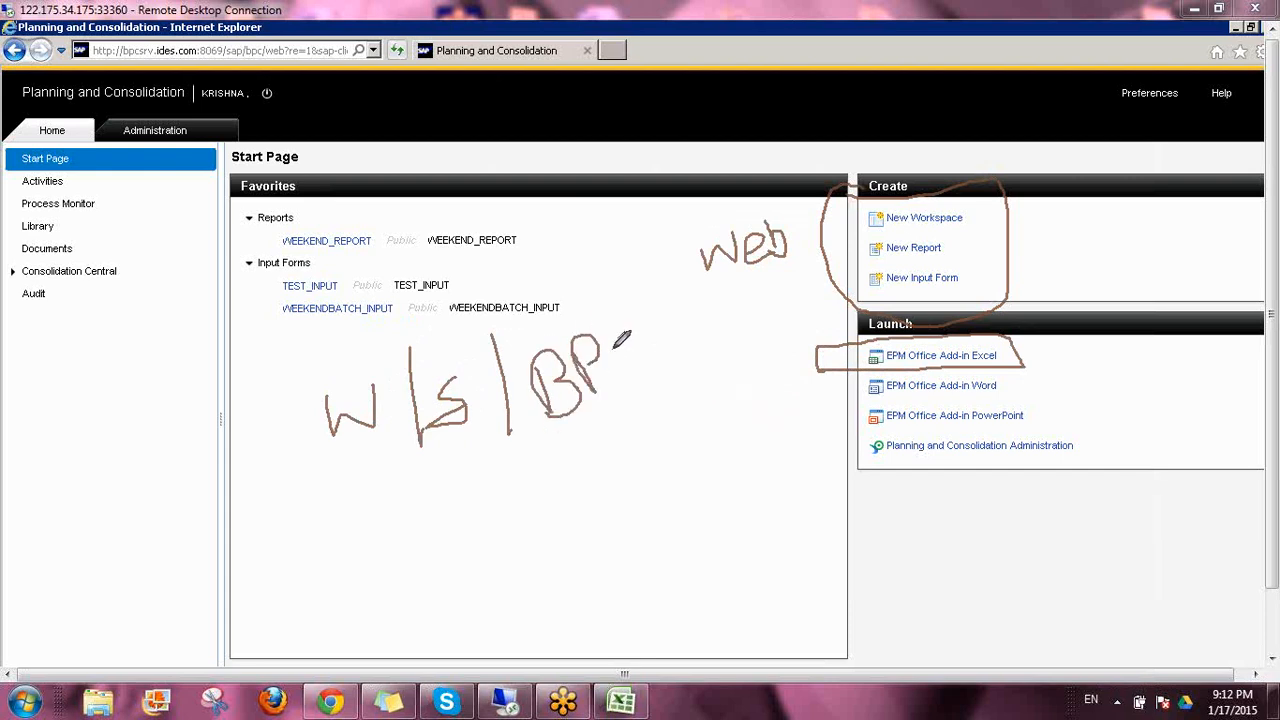
{"action": "left_click_drag", "start_coordinate": [630, 329], "coordinate": [636, 354]}
{"action": "left_click_drag", "start_coordinate": [706, 287], "coordinate": [788, 268]}
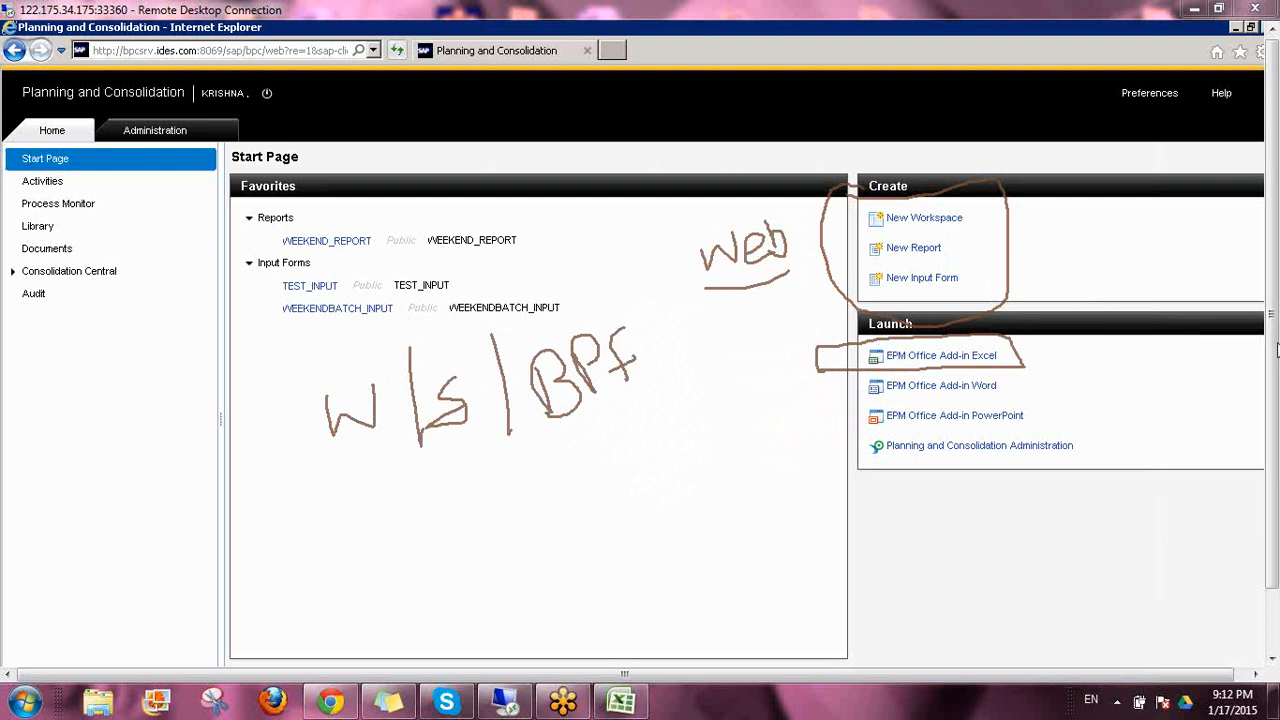
{"action": "left_click", "coordinate": [1146, 459]}
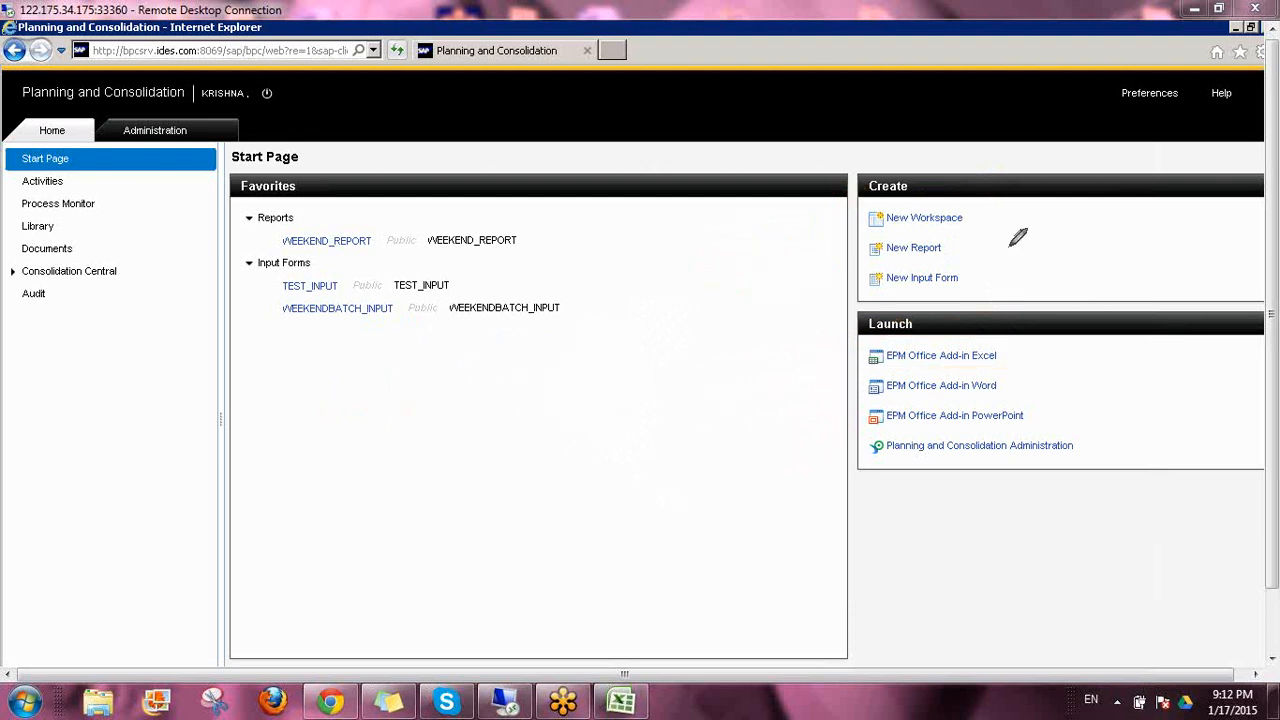
{"action": "left_click_drag", "start_coordinate": [946, 254], "coordinate": [990, 232]}
{"action": "left_click_drag", "start_coordinate": [966, 276], "coordinate": [989, 263]}
{"action": "left_click_drag", "start_coordinate": [960, 217], "coordinate": [990, 191]}
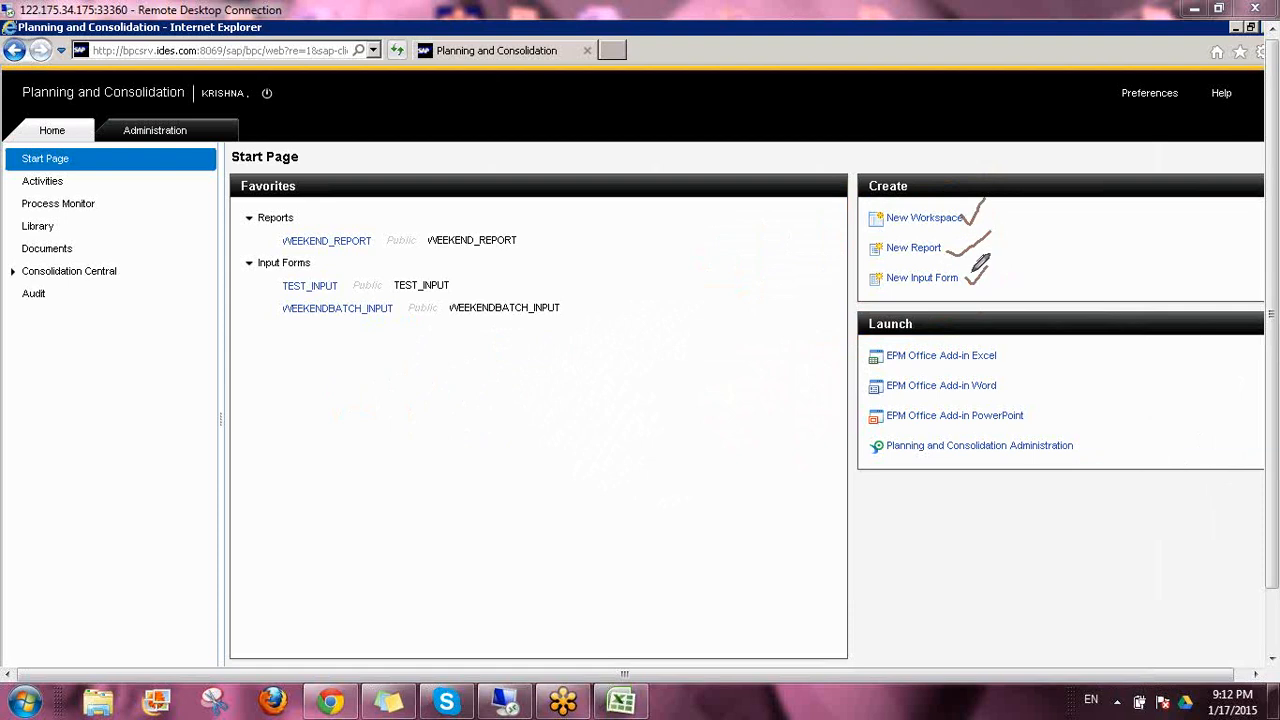
{"action": "left_click_drag", "start_coordinate": [972, 277], "coordinate": [990, 268]}
{"action": "mouse_move", "coordinate": [853, 254]}
{"action": "left_mouse_down"}
{"action": "mouse_move", "coordinate": [804, 240]}
{"action": "mouse_move", "coordinate": [853, 222]}
{"action": "left_mouse_up"}
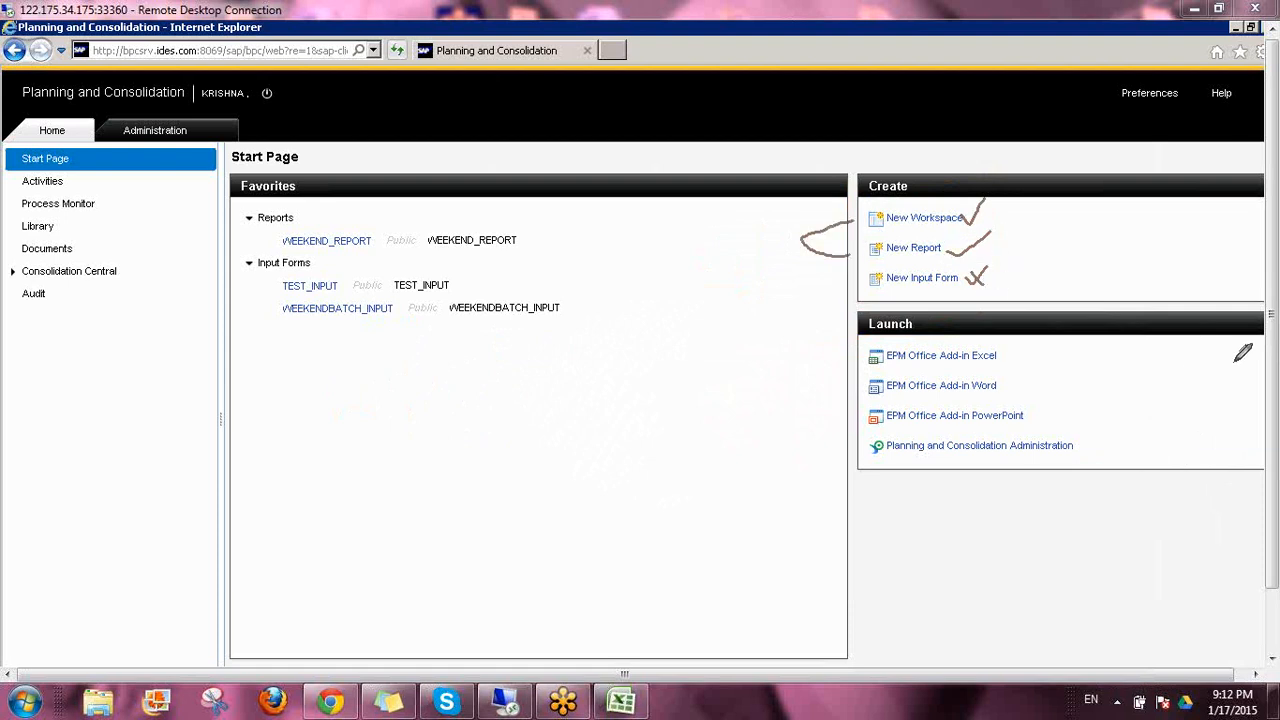
{"action": "left_click", "coordinate": [1180, 463]}
{"action": "left_click", "coordinate": [1275, 348]}
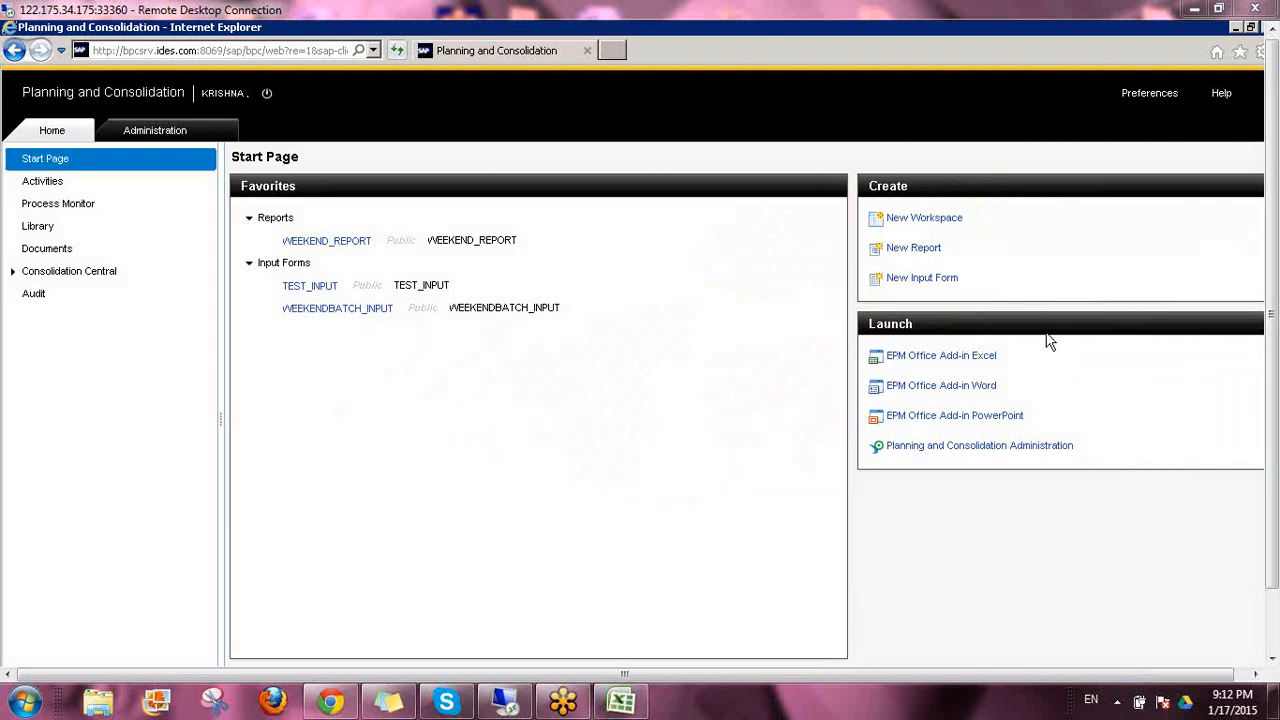
Try to create a new input form from the Start Page and close the browser window
{"action": "left_click", "coordinate": [919, 280]}
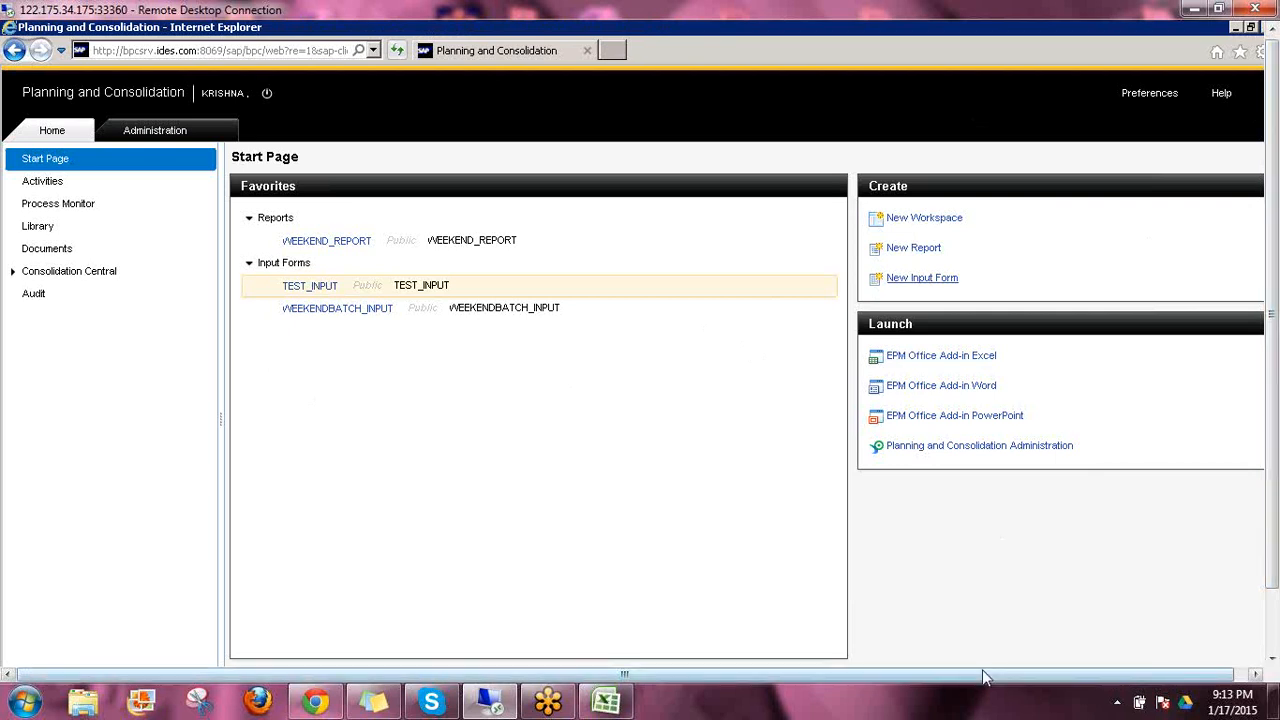
{"action": "left_click_drag", "start_coordinate": [985, 677], "coordinate": [999, 677]}
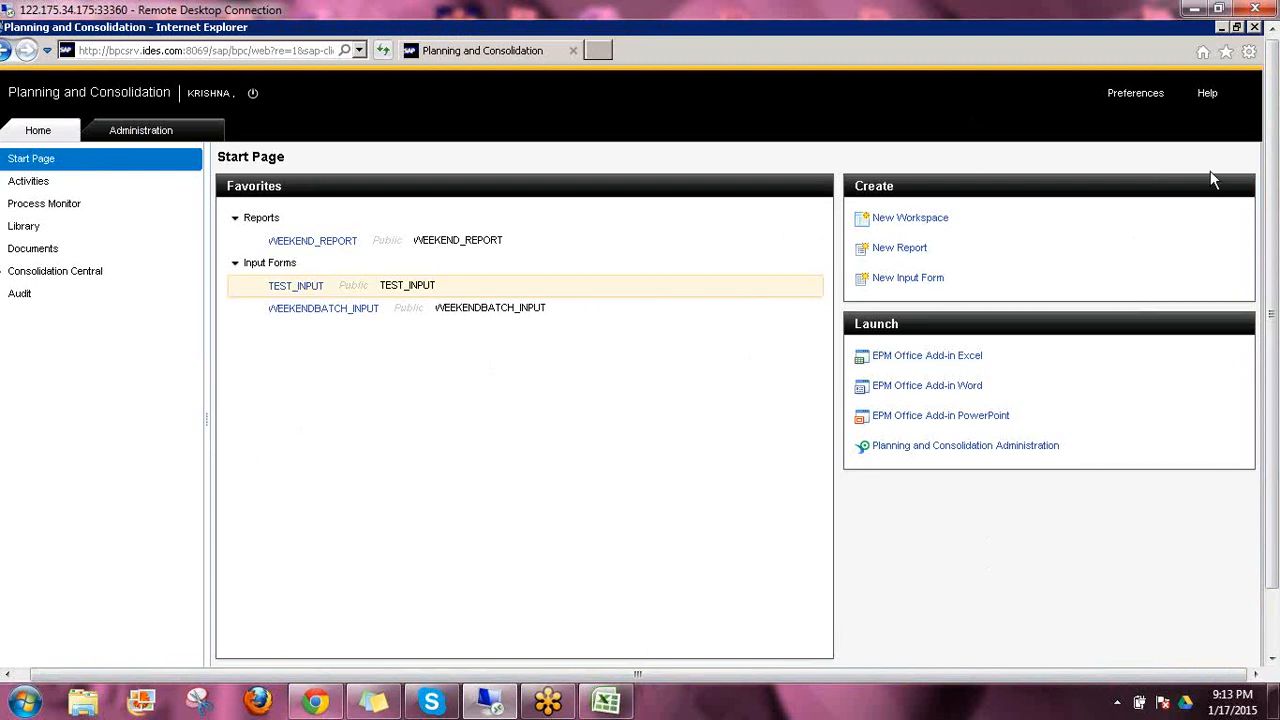
{"action": "left_click", "coordinate": [1256, 30]}
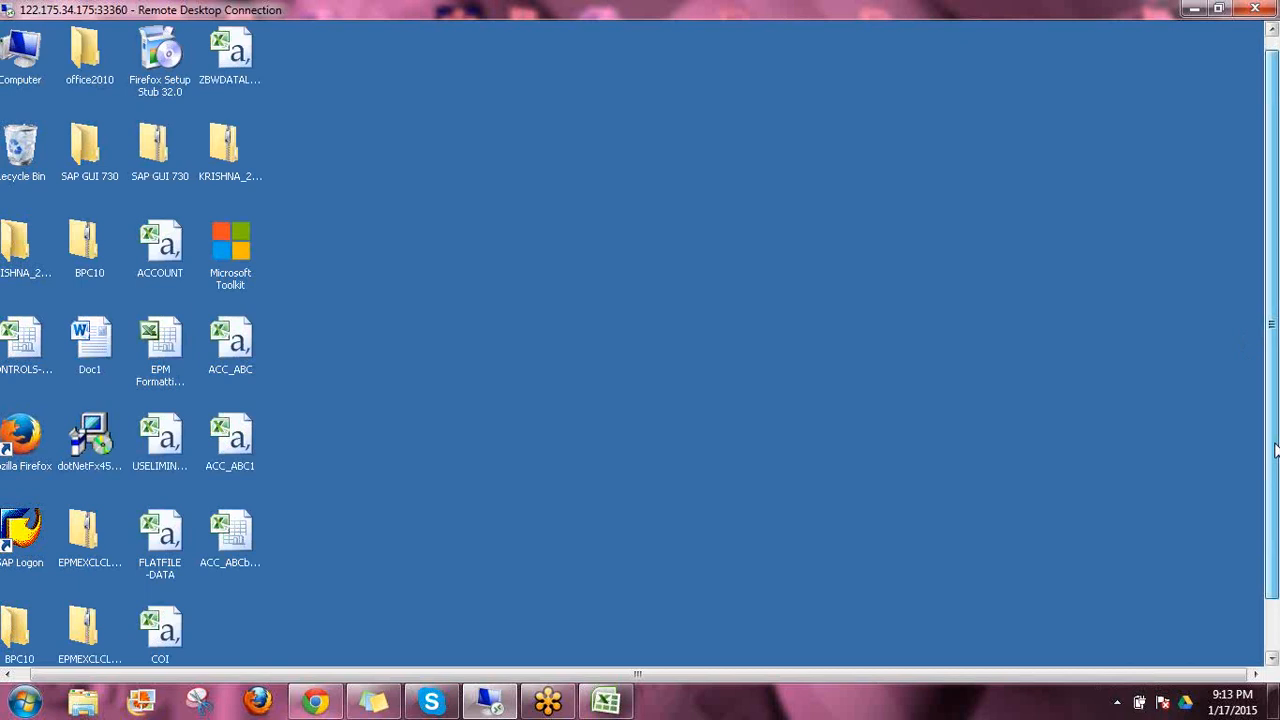
{"action": "left_click_drag", "start_coordinate": [1275, 450], "coordinate": [1275, 502]}
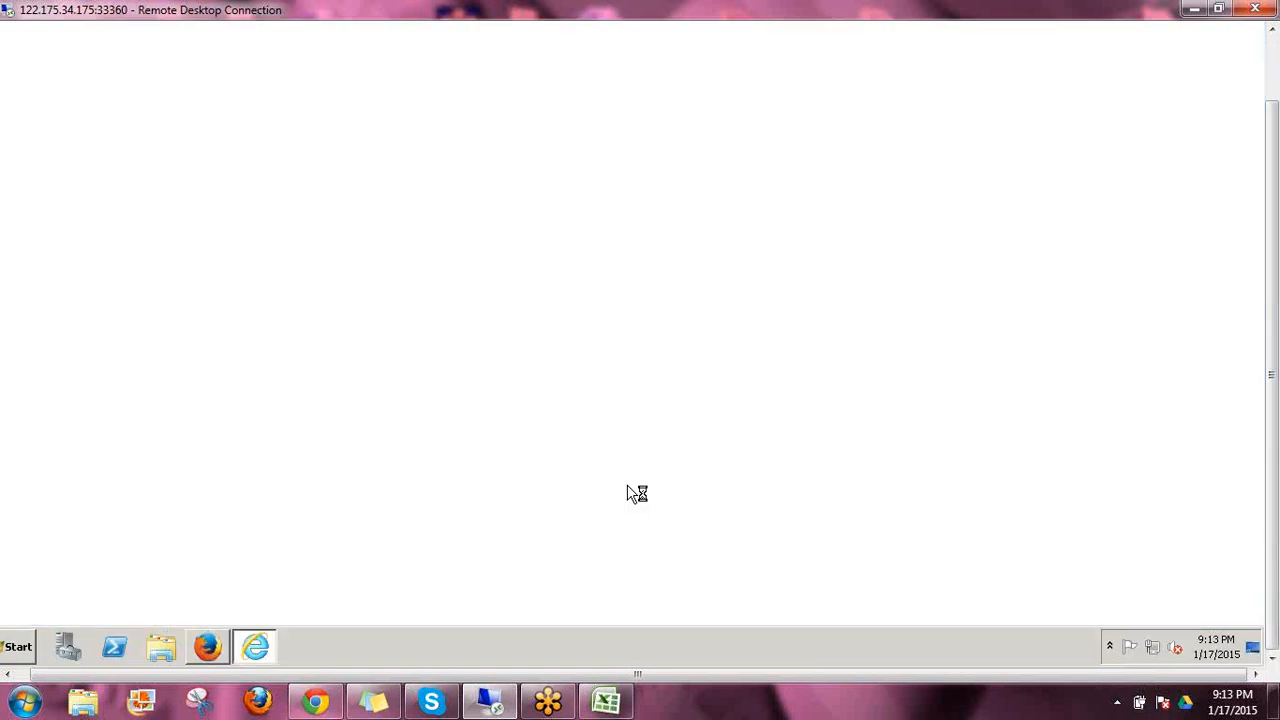
{"action": "left_click_drag", "start_coordinate": [1273, 512], "coordinate": [1272, 428]}
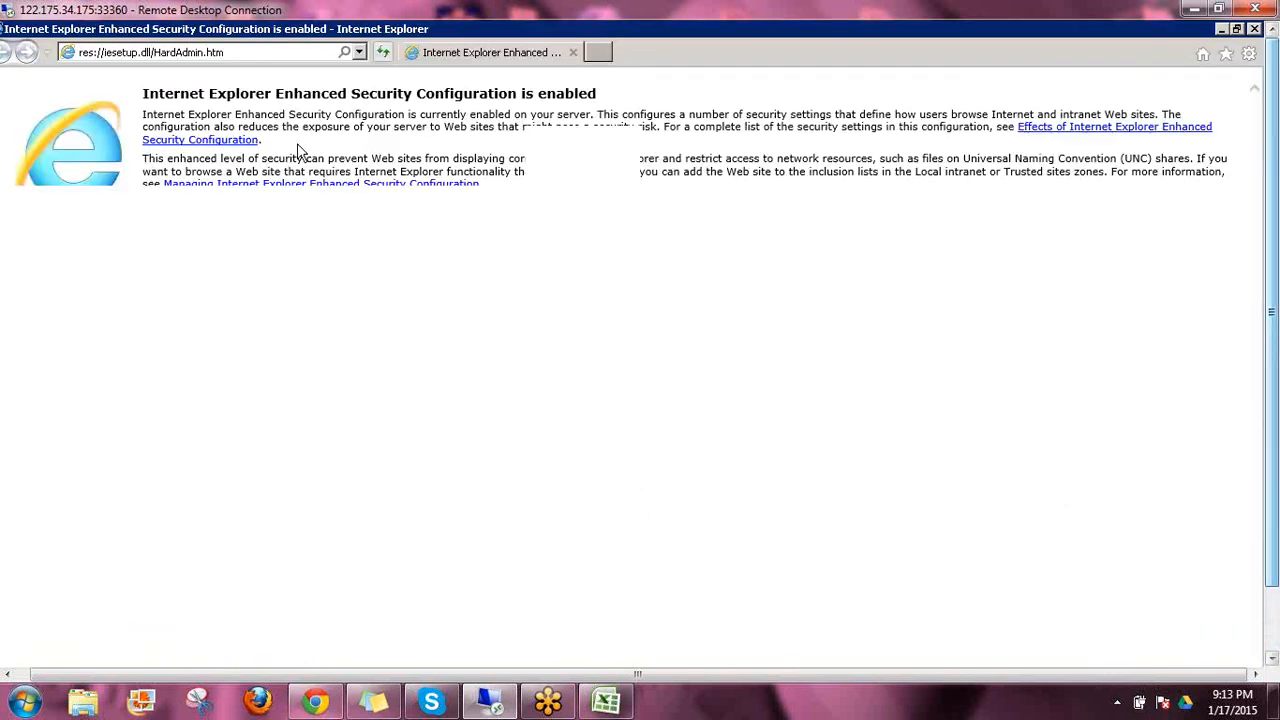
{"action": "left_click", "coordinate": [357, 52]}
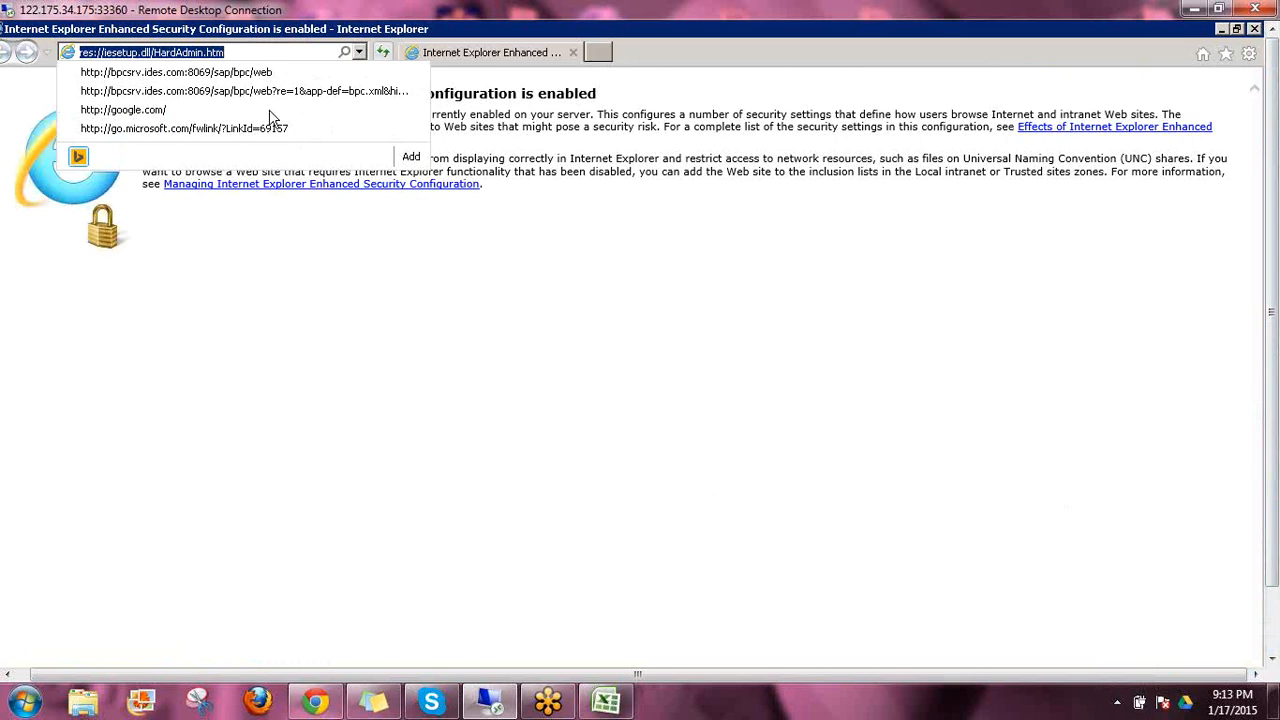
{"action": "left_click", "coordinate": [1117, 703]}
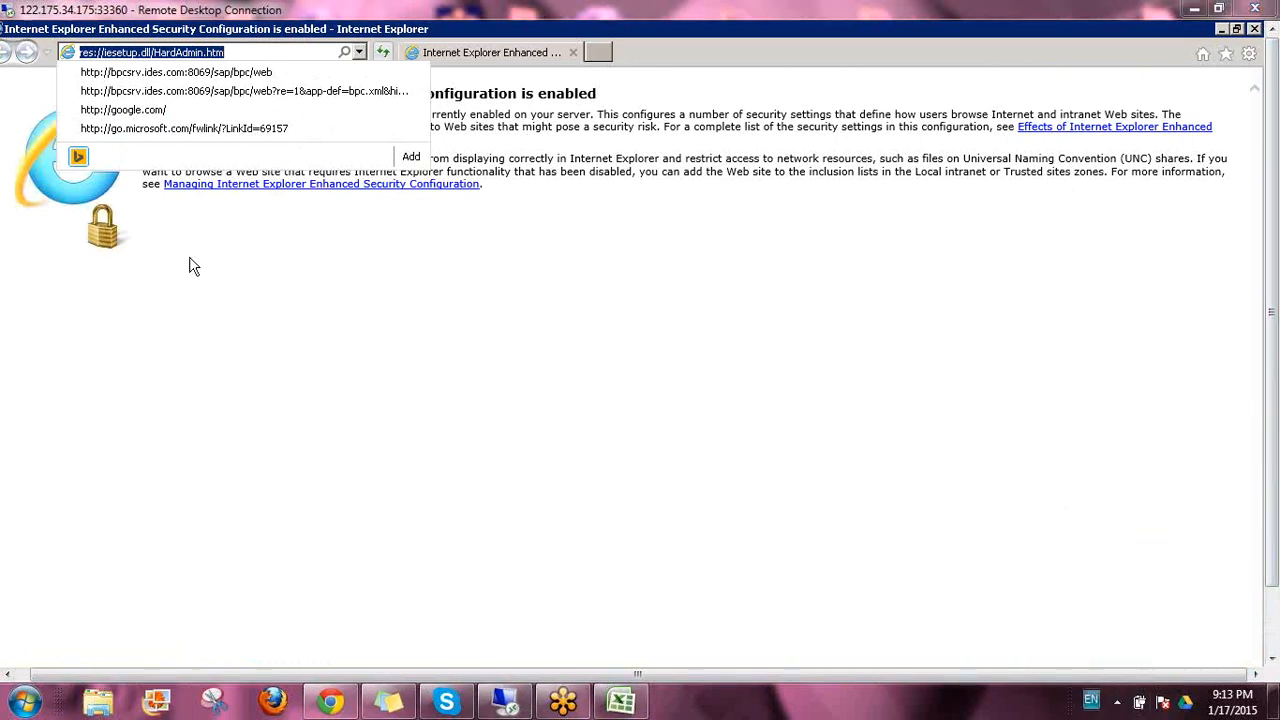
{"action": "left_click", "coordinate": [250, 73]}
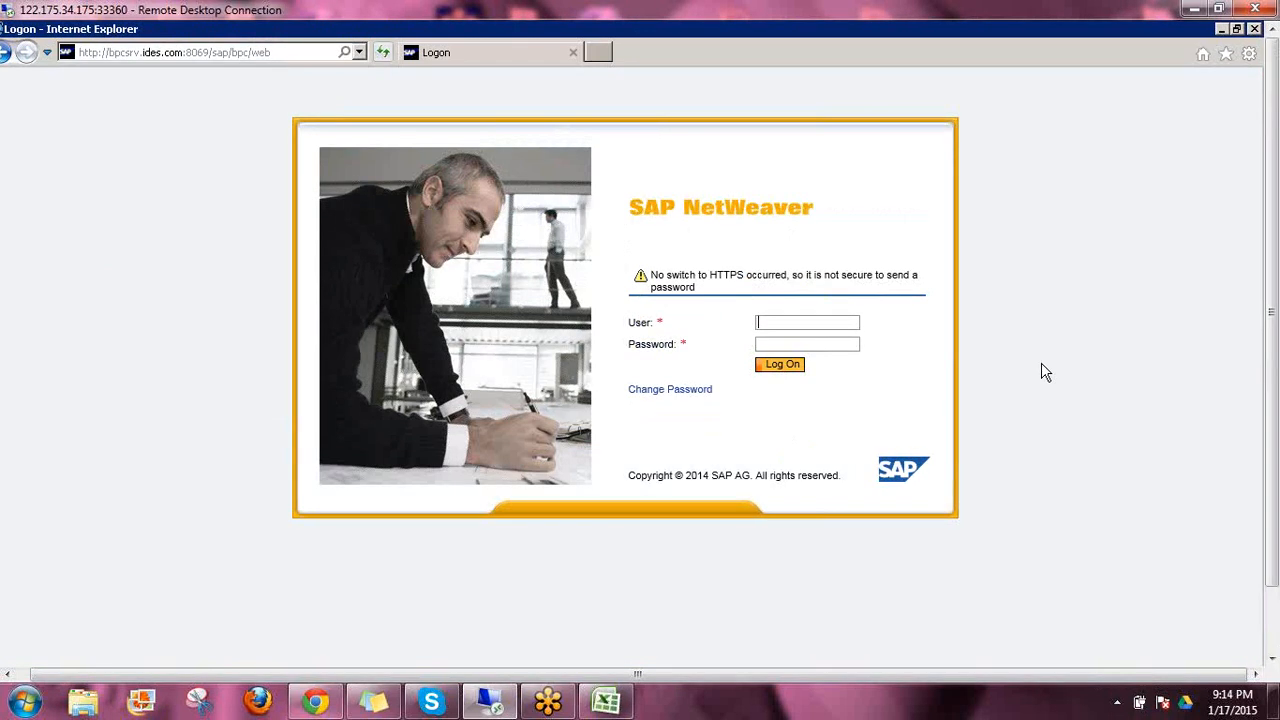
Log on to SAP NetWeaver with the user name and account password, and create a new input form
{"action": "type", "text": "krishna"}
{"action": "key", "text": "Tab"}
{"action": "type", "text": "•••••••"}
{"action": "left_click", "coordinate": [783, 366]}
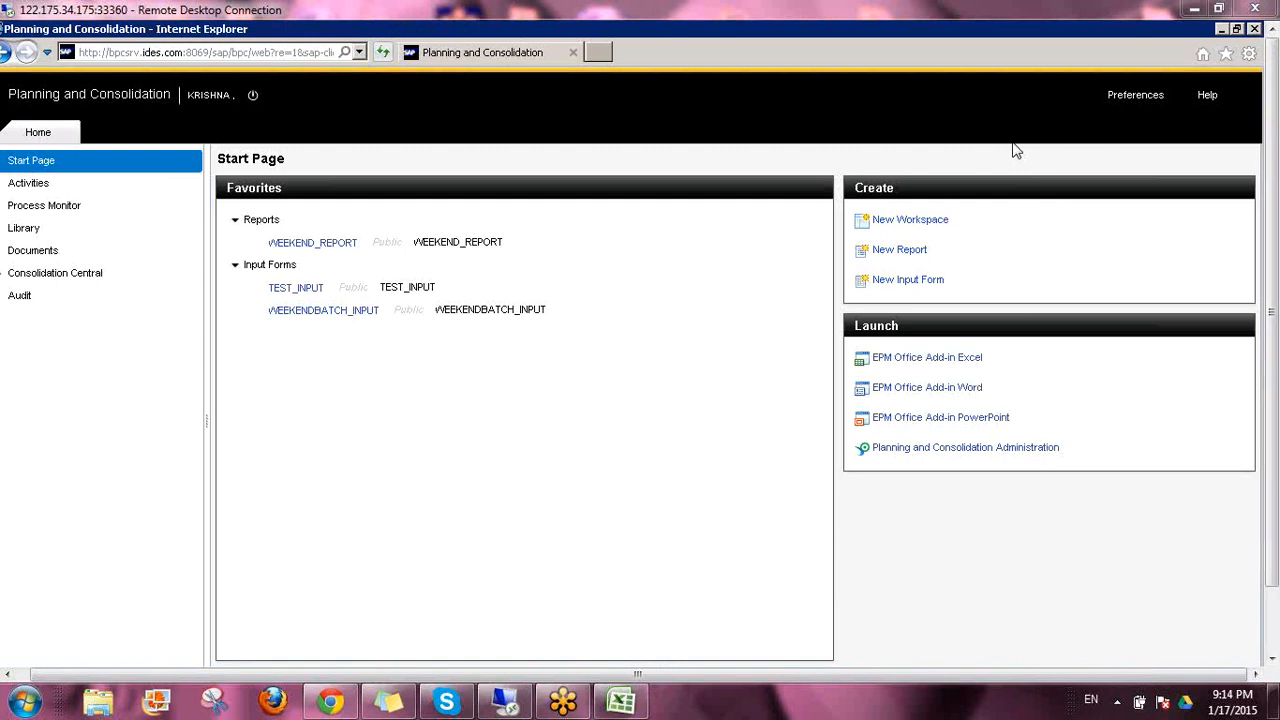
{"action": "left_click", "coordinate": [900, 285]}
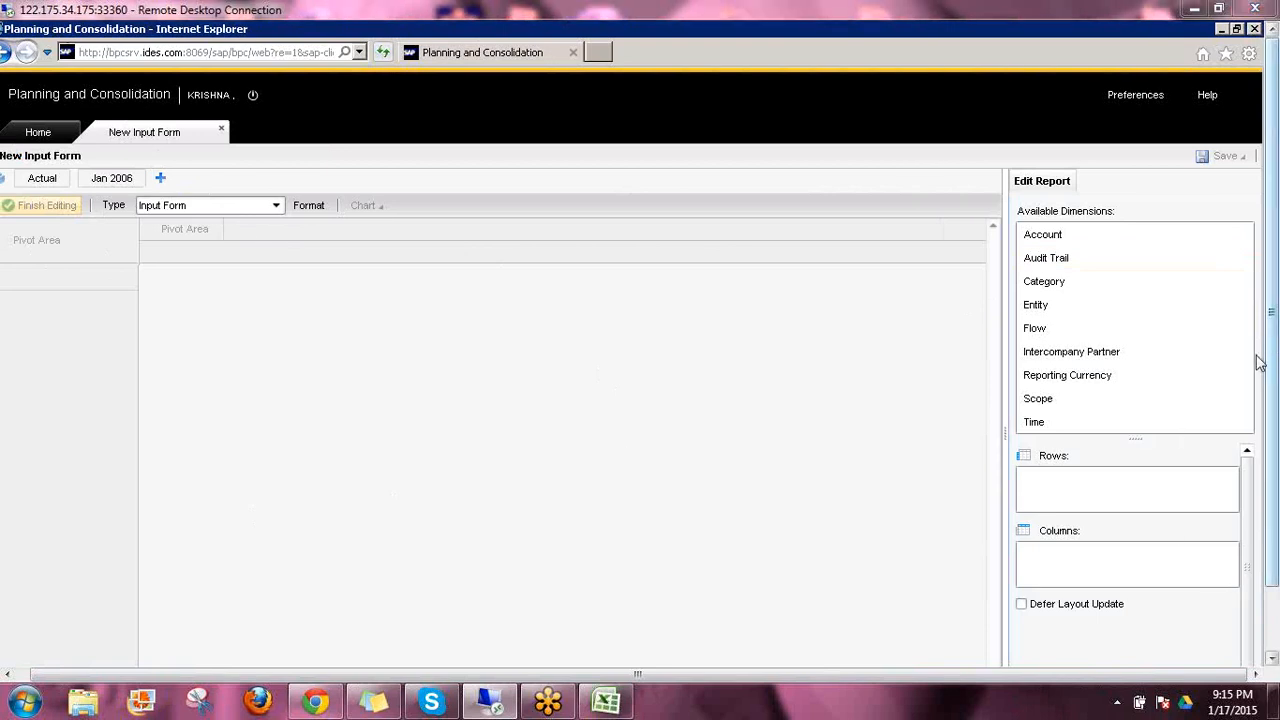
{"action": "mouse_move", "coordinate": [1165, 390]}
{"action": "left_mouse_down"}
{"action": "mouse_move", "coordinate": [1169, 372]}
{"action": "mouse_move", "coordinate": [1074, 463]}
{"action": "mouse_move", "coordinate": [1046, 460]}
{"action": "mouse_move", "coordinate": [1044, 473]}
{"action": "mouse_move", "coordinate": [1096, 470]}
{"action": "left_mouse_up"}
{"action": "left_click_drag", "start_coordinate": [1042, 548], "coordinate": [1084, 508]}
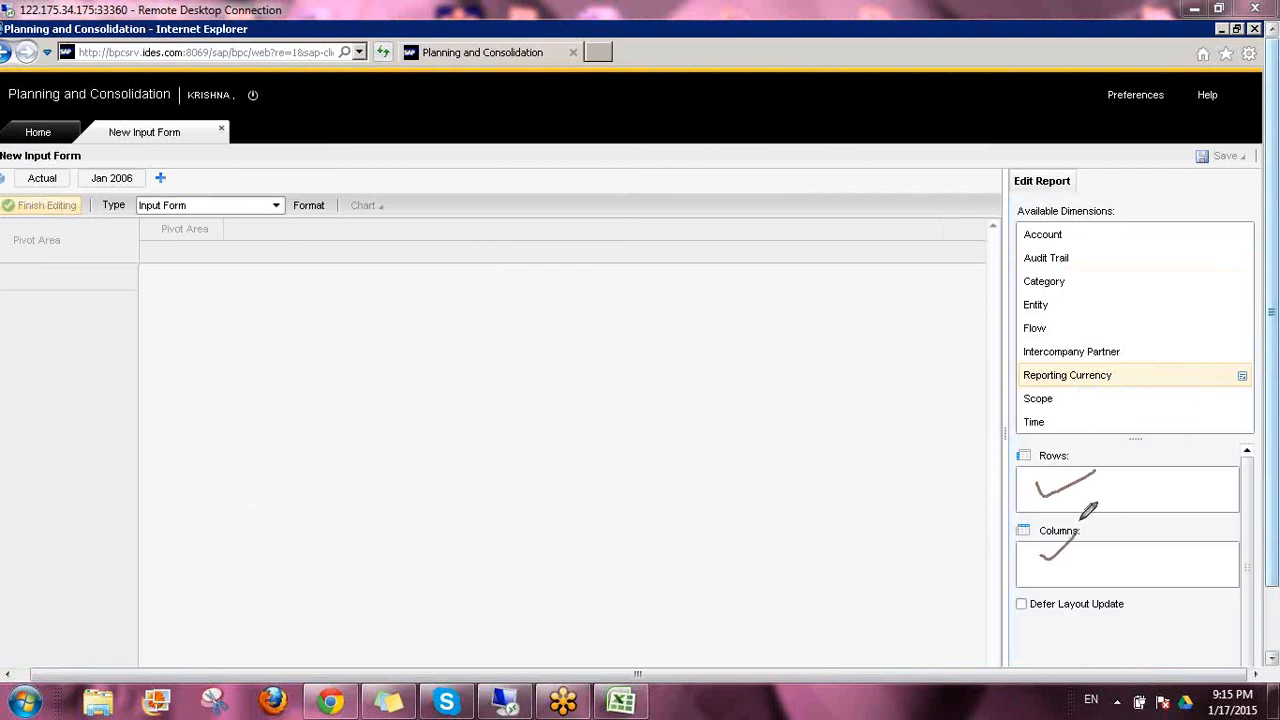
{"action": "left_click_drag", "start_coordinate": [23, 318], "coordinate": [89, 318]}
{"action": "left_click_drag", "start_coordinate": [11, 361], "coordinate": [52, 364]}
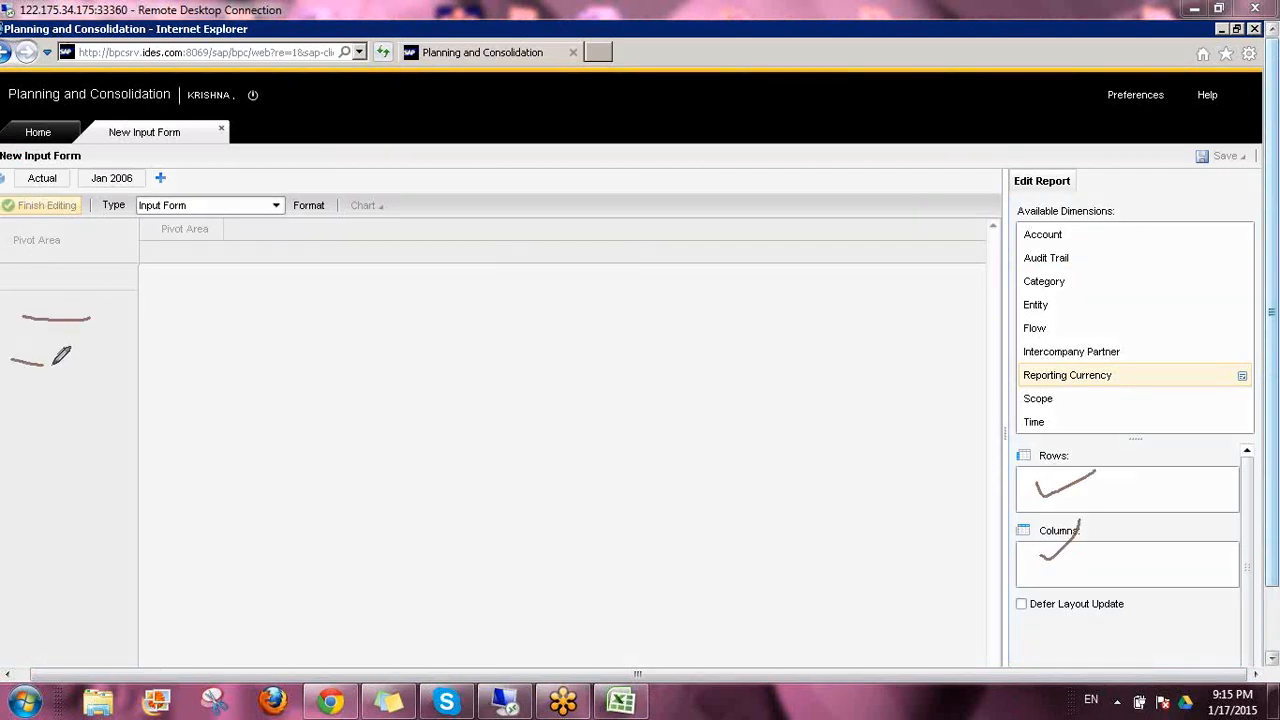
{"action": "left_click_drag", "start_coordinate": [13, 405], "coordinate": [95, 410]}
{"action": "left_click_drag", "start_coordinate": [198, 242], "coordinate": [197, 268]}
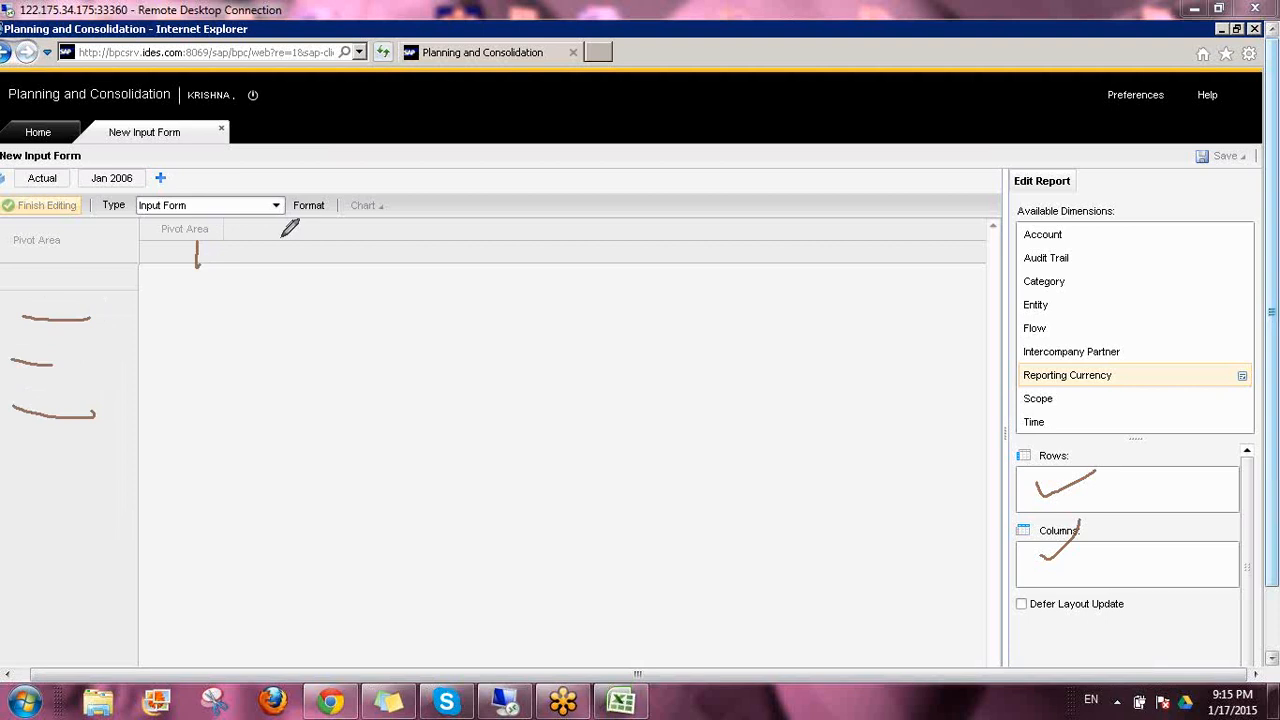
{"action": "left_click_drag", "start_coordinate": [280, 238], "coordinate": [279, 279]}
{"action": "left_click_drag", "start_coordinate": [336, 243], "coordinate": [352, 266]}
{"action": "left_click_drag", "start_coordinate": [437, 235], "coordinate": [438, 277]}
{"action": "left_click_drag", "start_coordinate": [532, 245], "coordinate": [536, 272]}
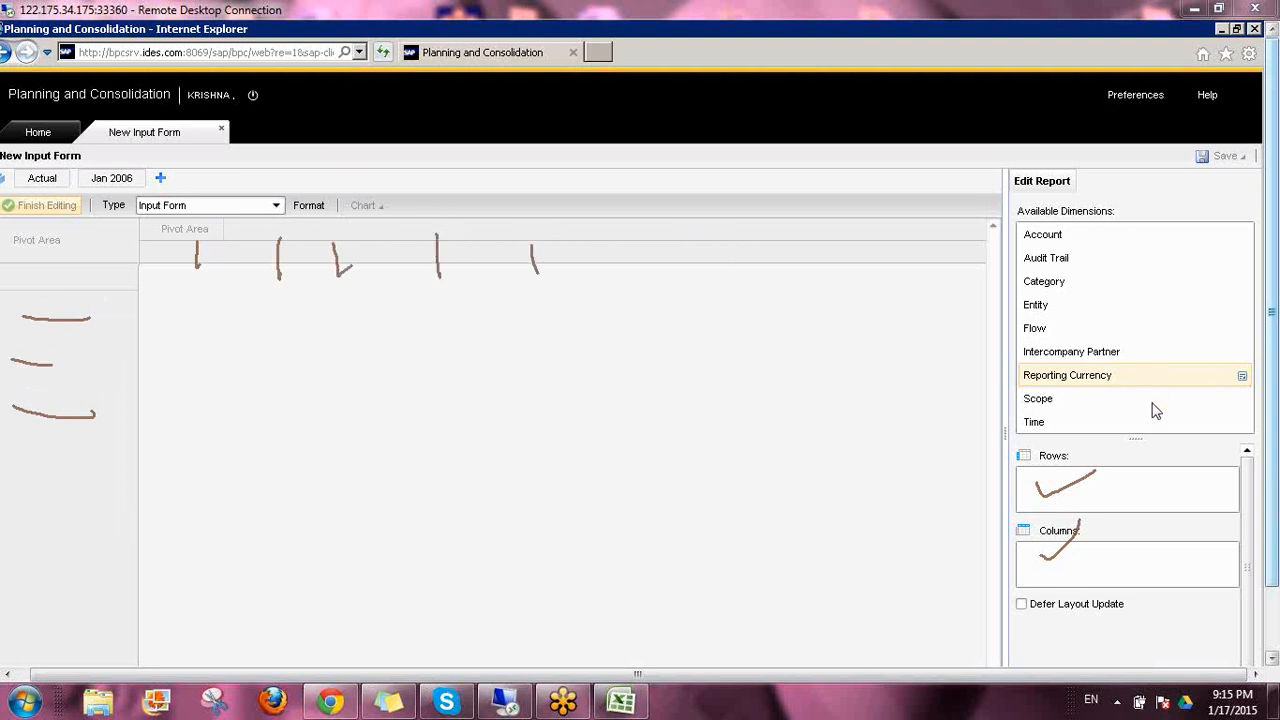
{"action": "left_click", "coordinate": [1134, 460]}
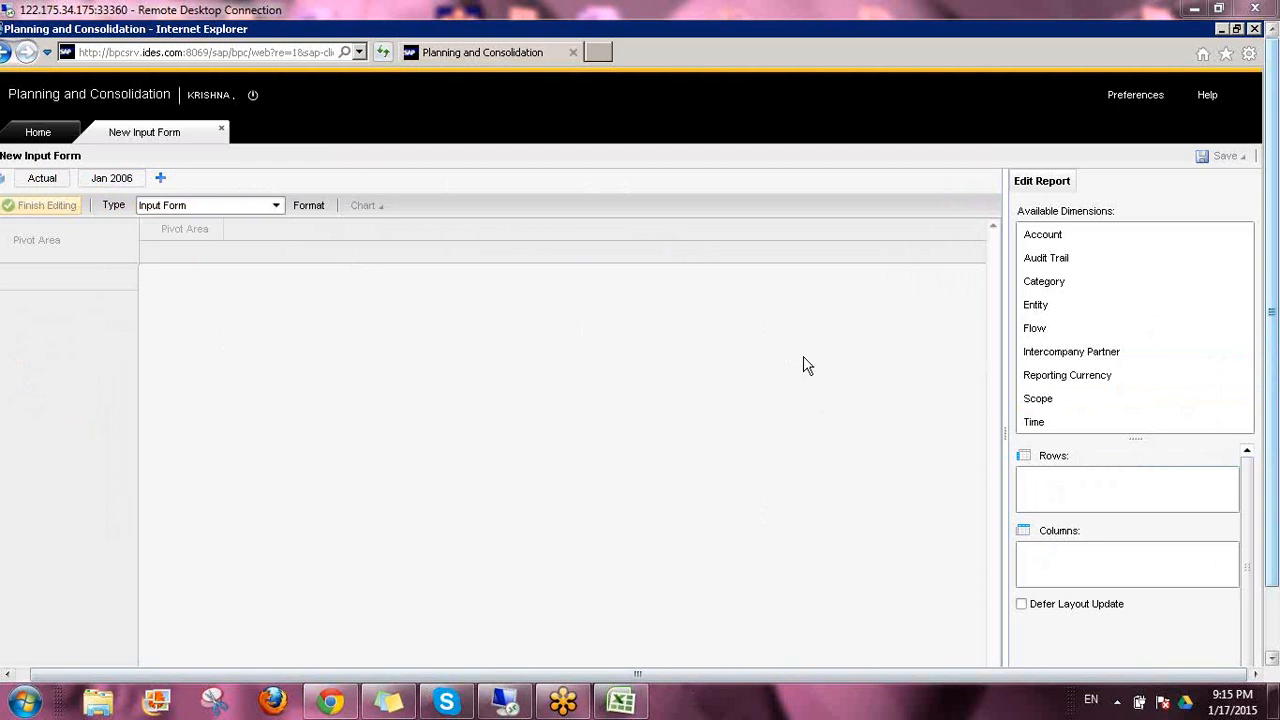
Try to open the context options of the new input form and minimize the browser window
{"action": "left_click_drag", "start_coordinate": [913, 678], "coordinate": [11, 177]}
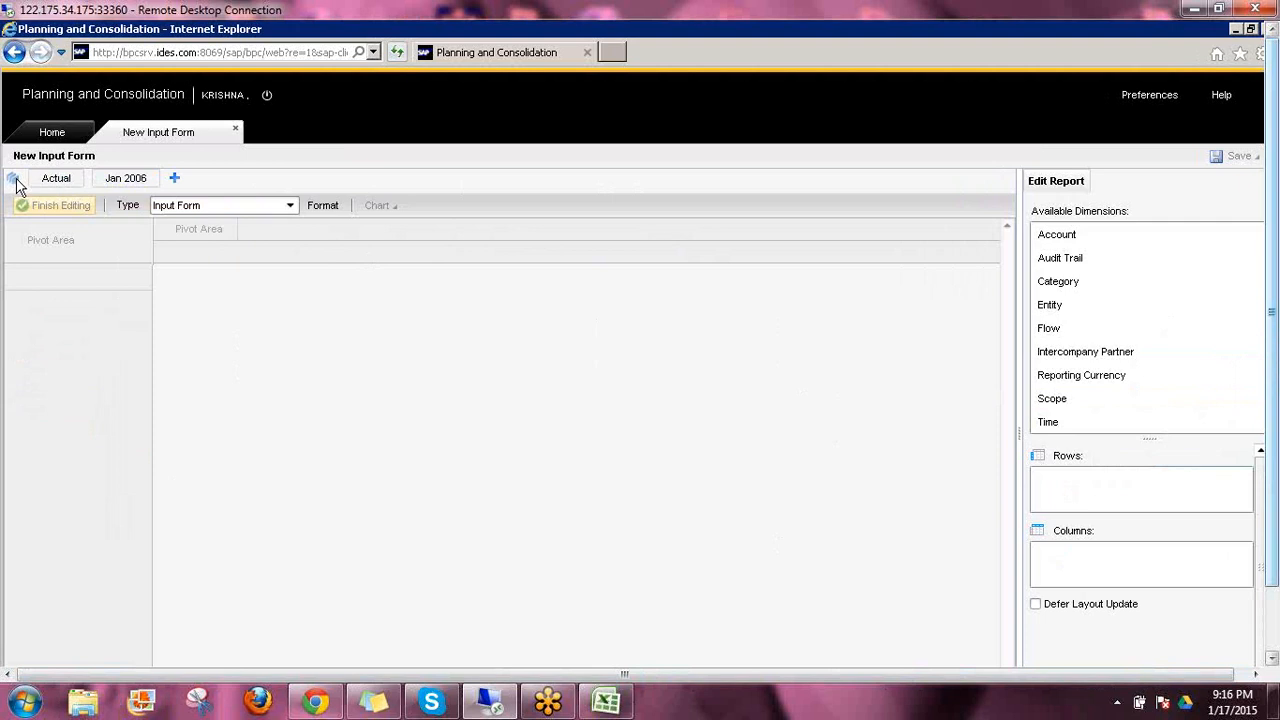
{"action": "left_click_drag", "start_coordinate": [1268, 394], "coordinate": [1267, 406]}
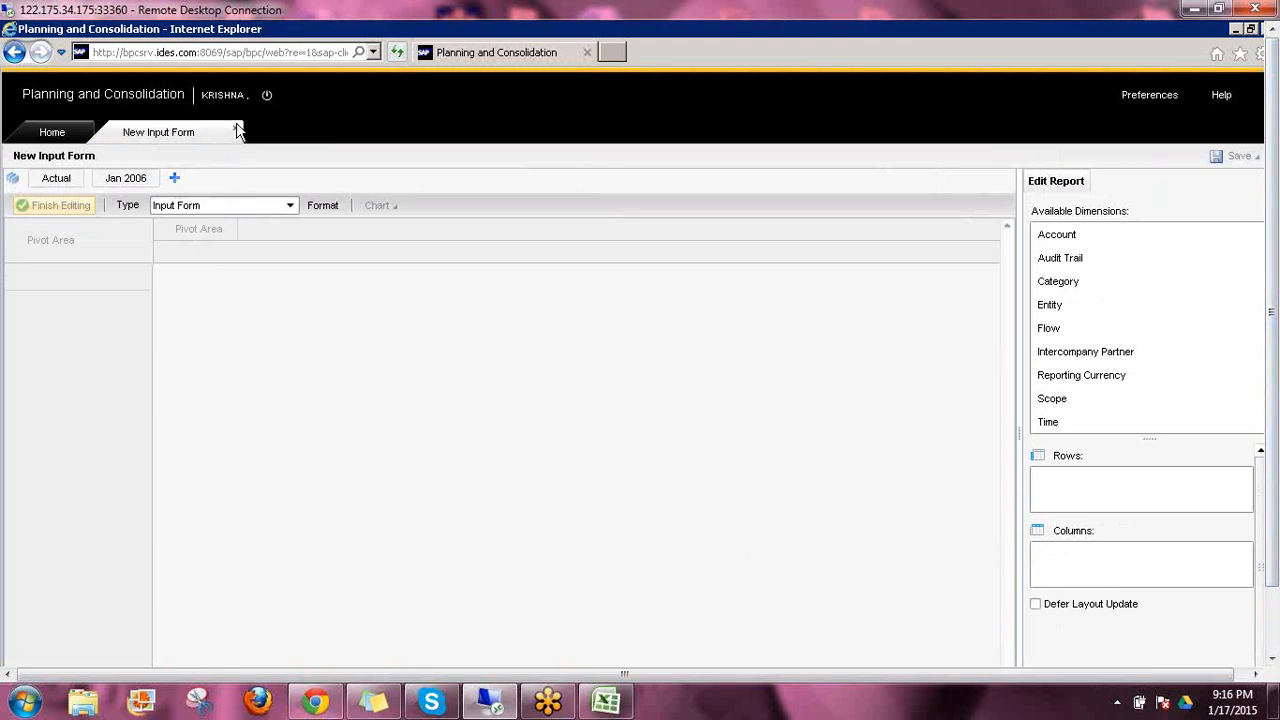
{"action": "mouse_move", "coordinate": [1276, 508]}
{"action": "left_mouse_down"}
{"action": "mouse_move", "coordinate": [1278, 566]}
{"action": "mouse_move", "coordinate": [1276, 500]}
{"action": "left_mouse_up"}
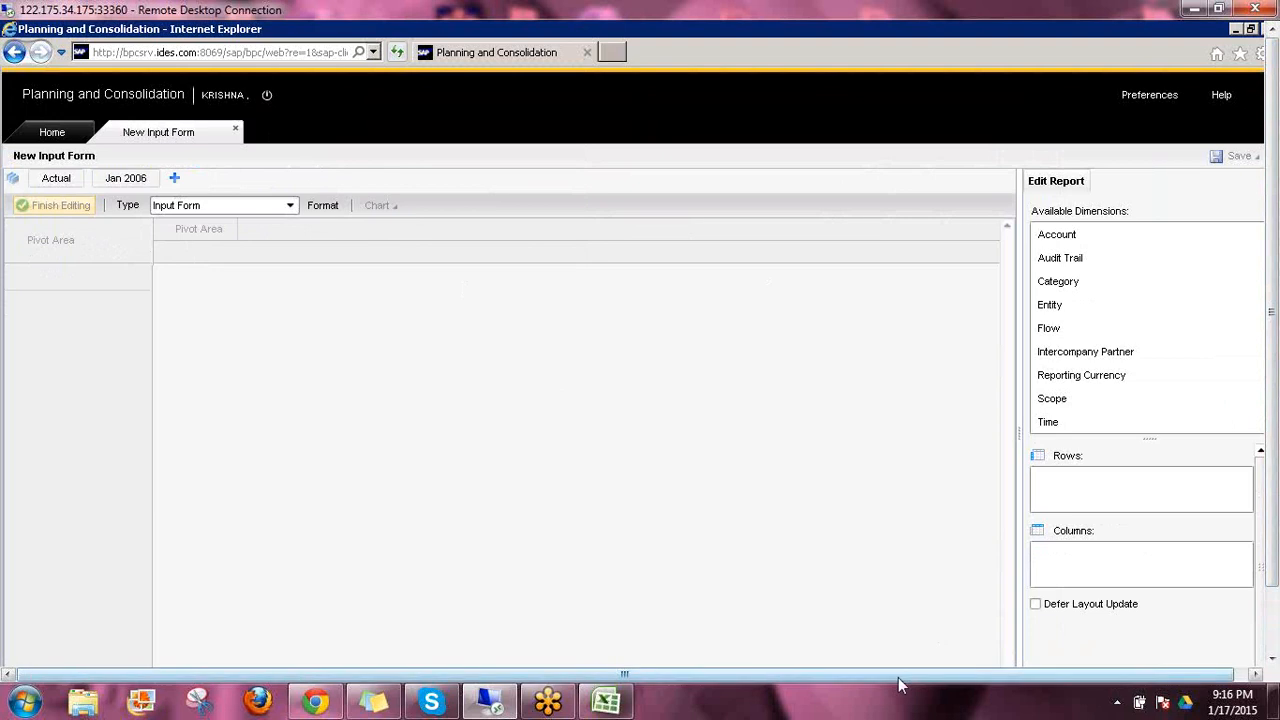
{"action": "left_click_drag", "start_coordinate": [898, 678], "coordinate": [928, 676]}
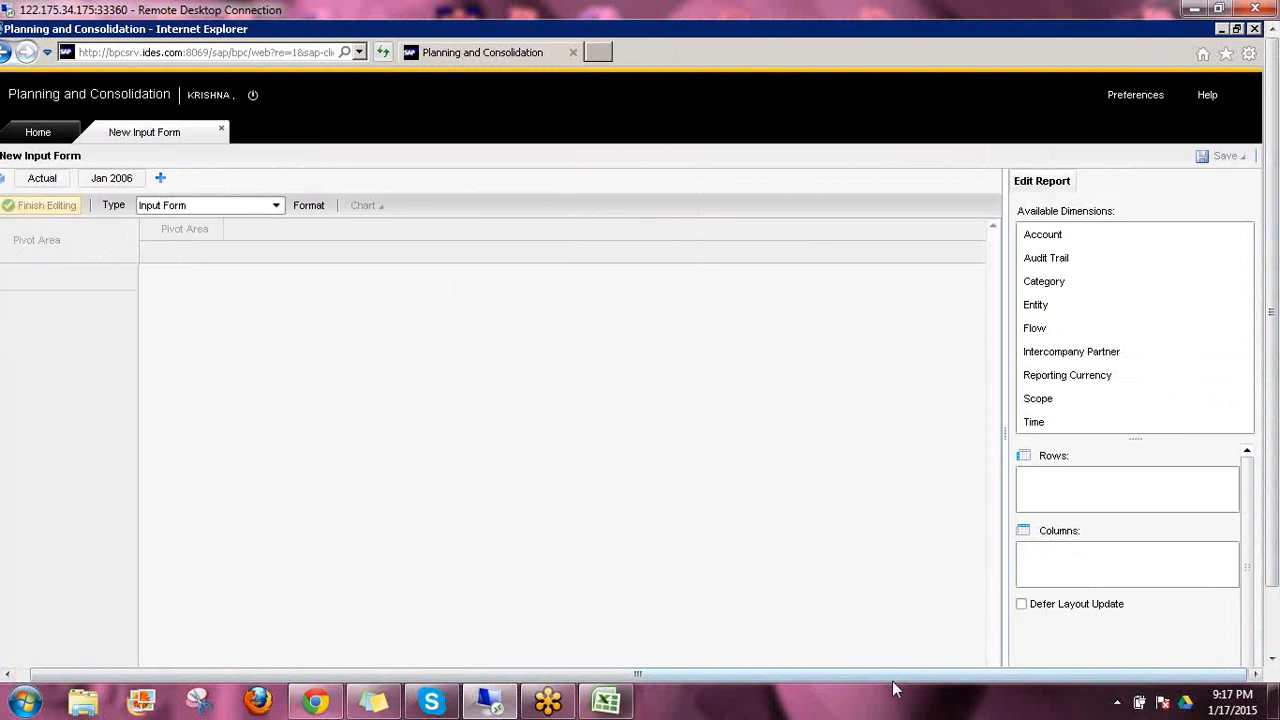
{"action": "left_click_drag", "start_coordinate": [1273, 410], "coordinate": [1270, 550]}
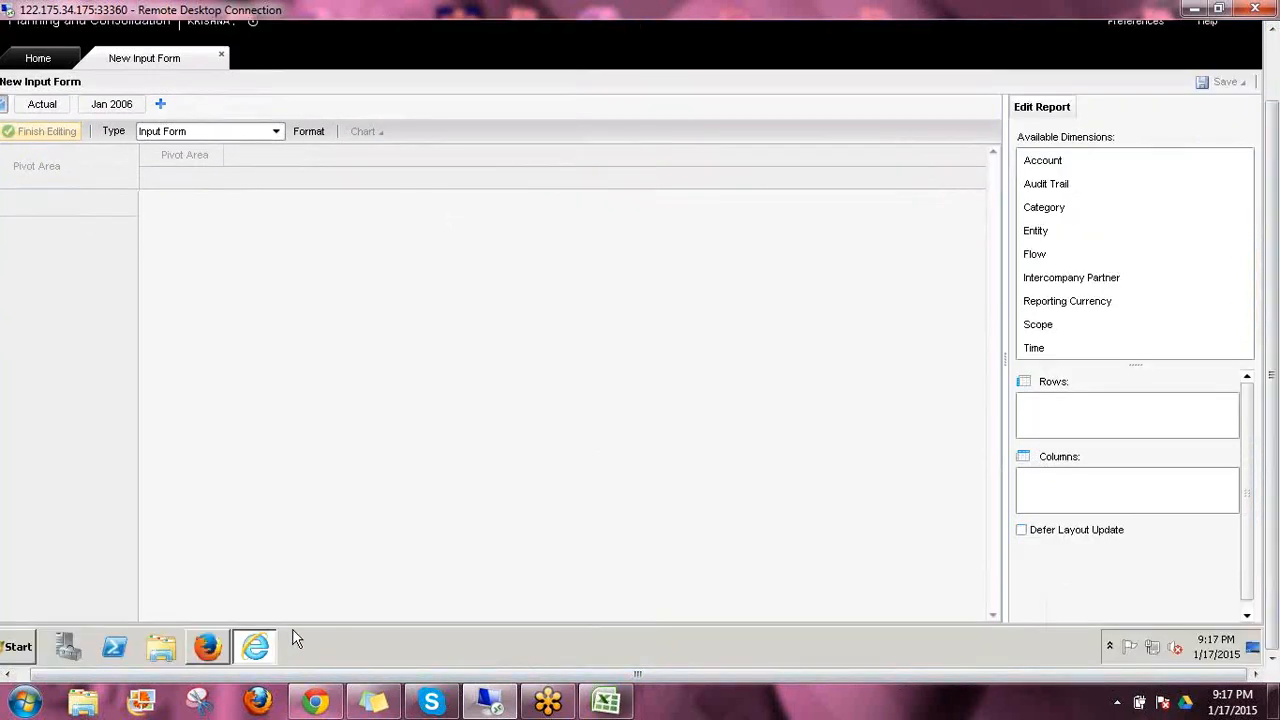
{"action": "left_click", "coordinate": [262, 649]}
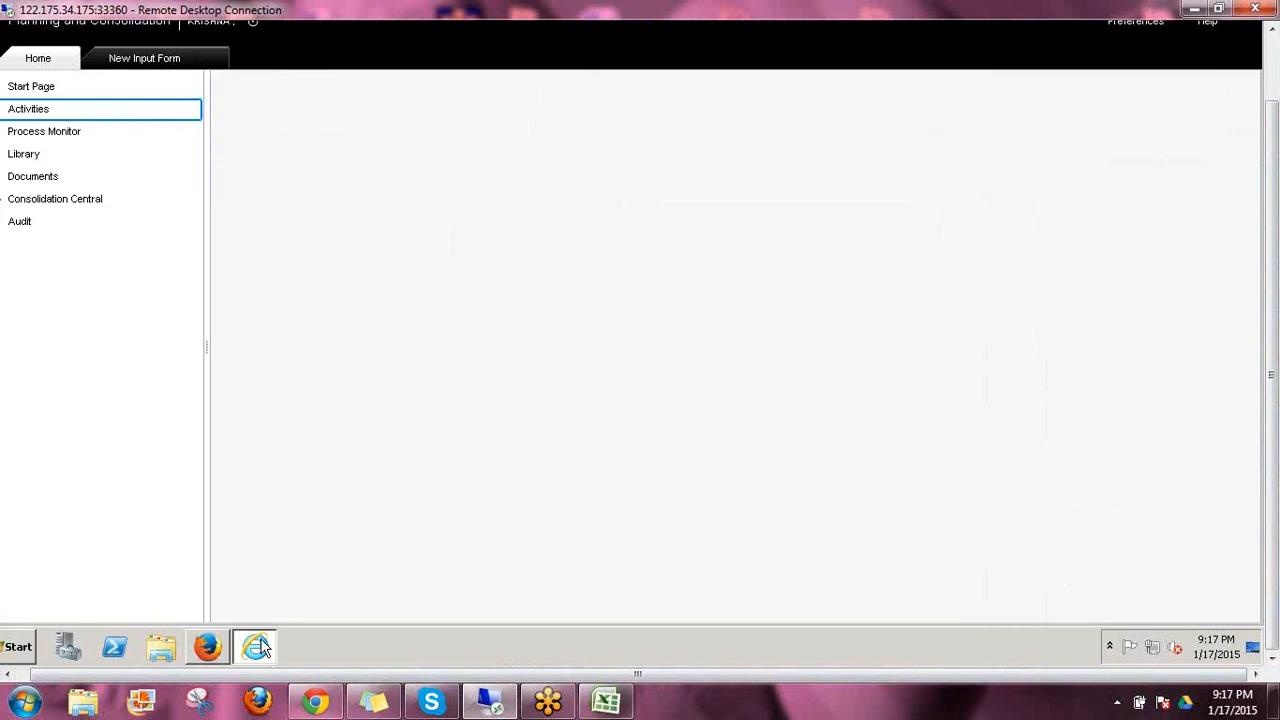
{"action": "left_click", "coordinate": [261, 647]}
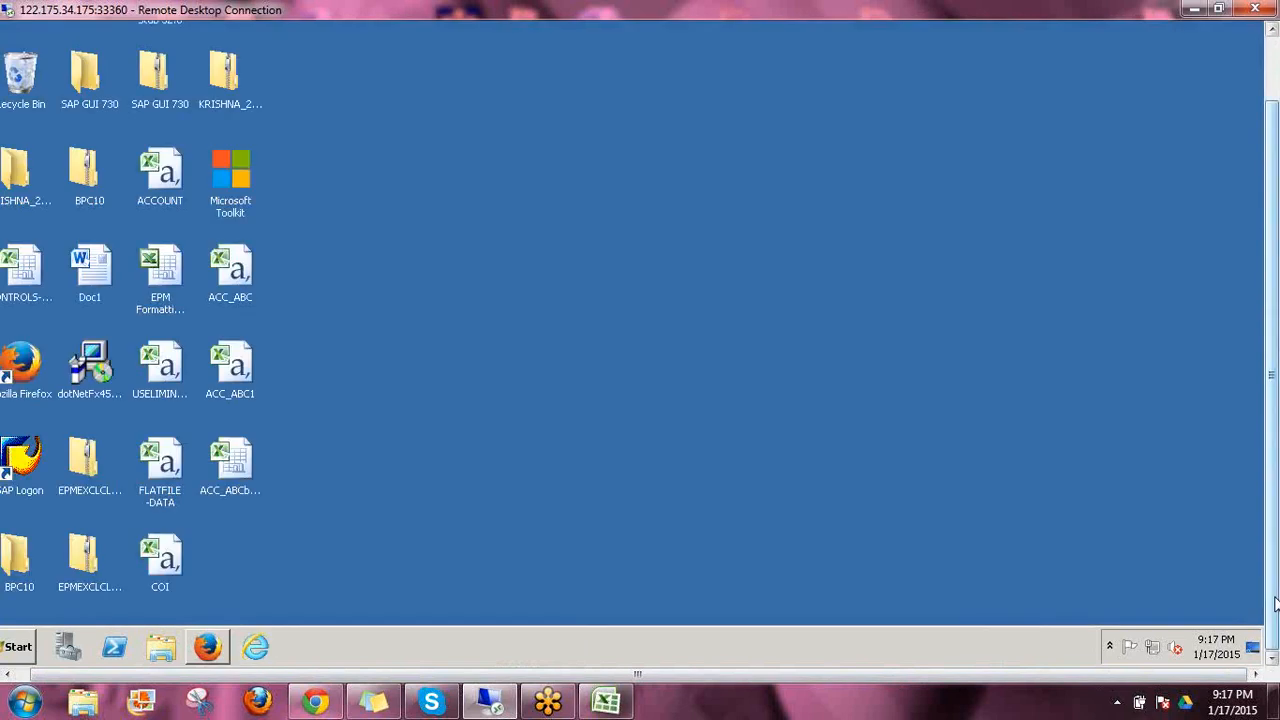
{"action": "left_click_drag", "start_coordinate": [1276, 603], "coordinate": [1276, 400]}
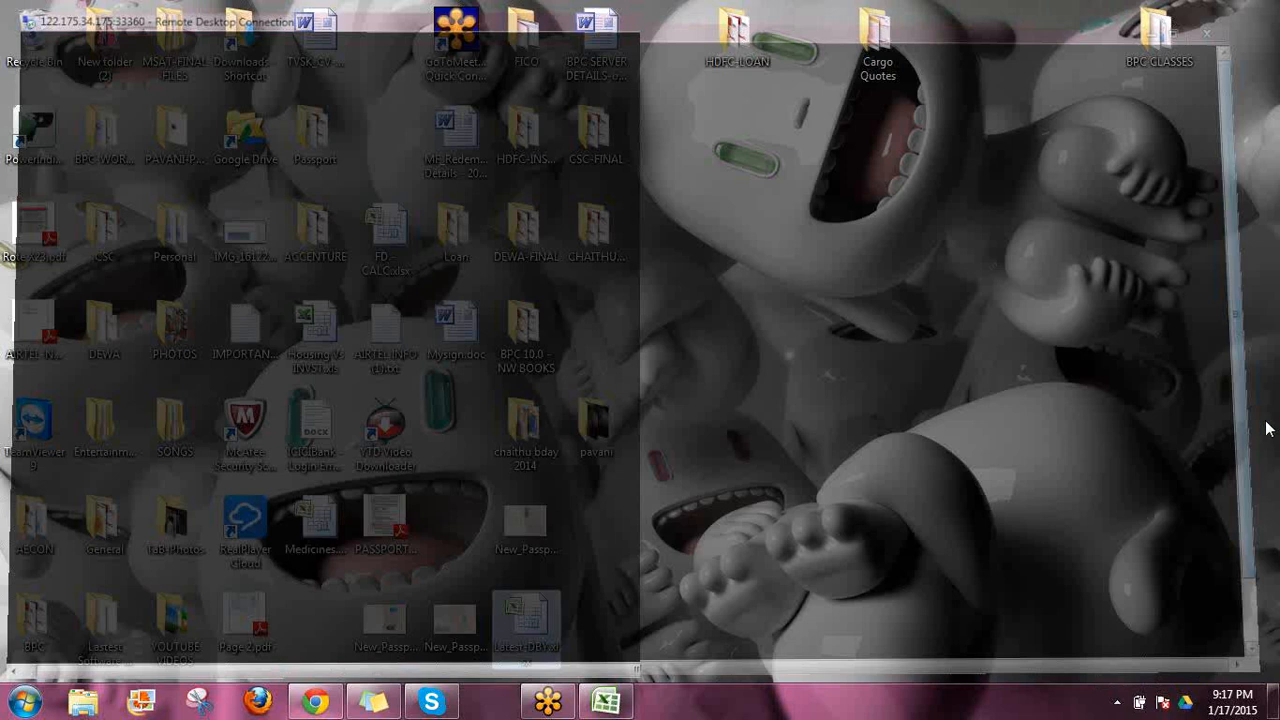
{"action": "key", "text": "super"}
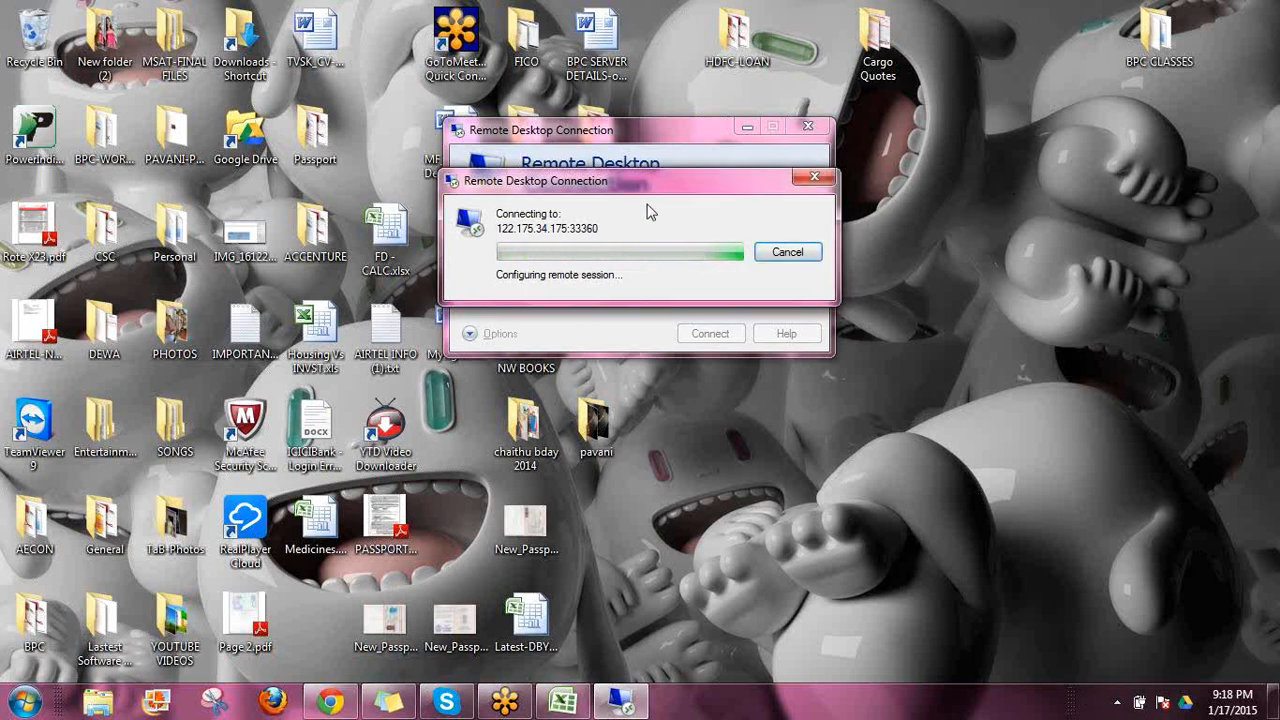
{"action": "left_click_drag", "start_coordinate": [677, 193], "coordinate": [470, 350]}
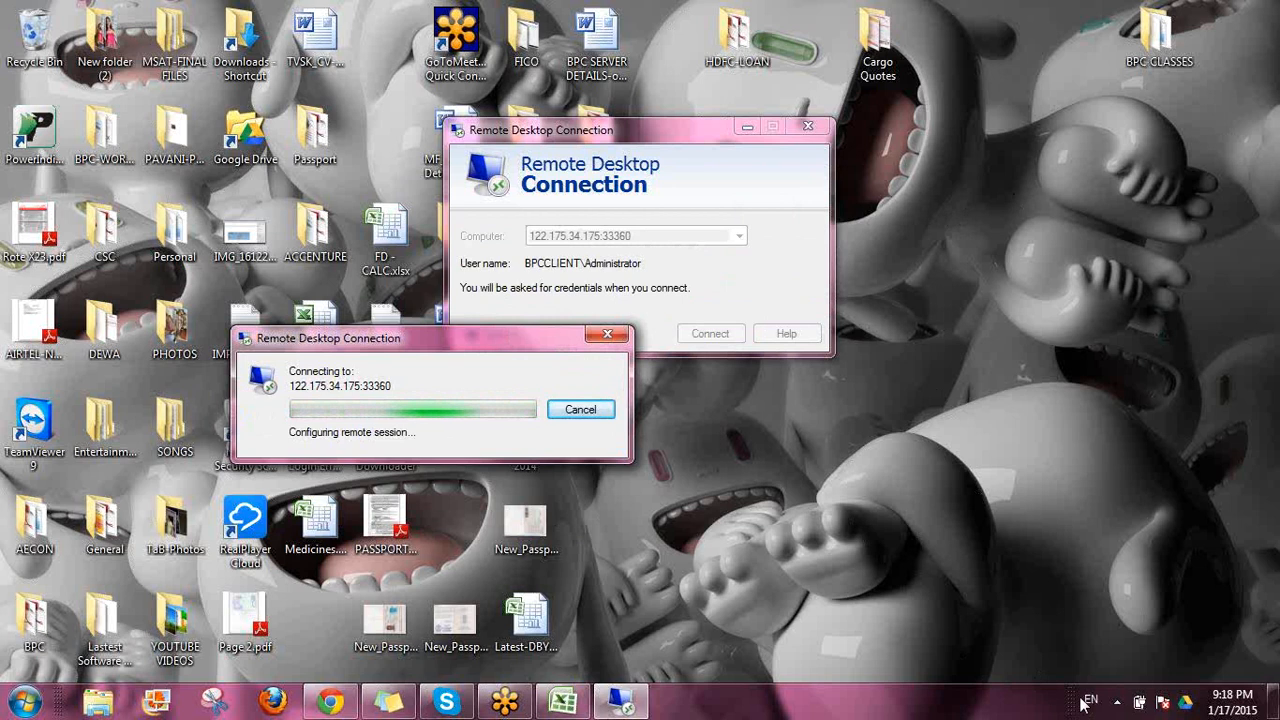
{"action": "left_click", "coordinate": [1119, 702]}
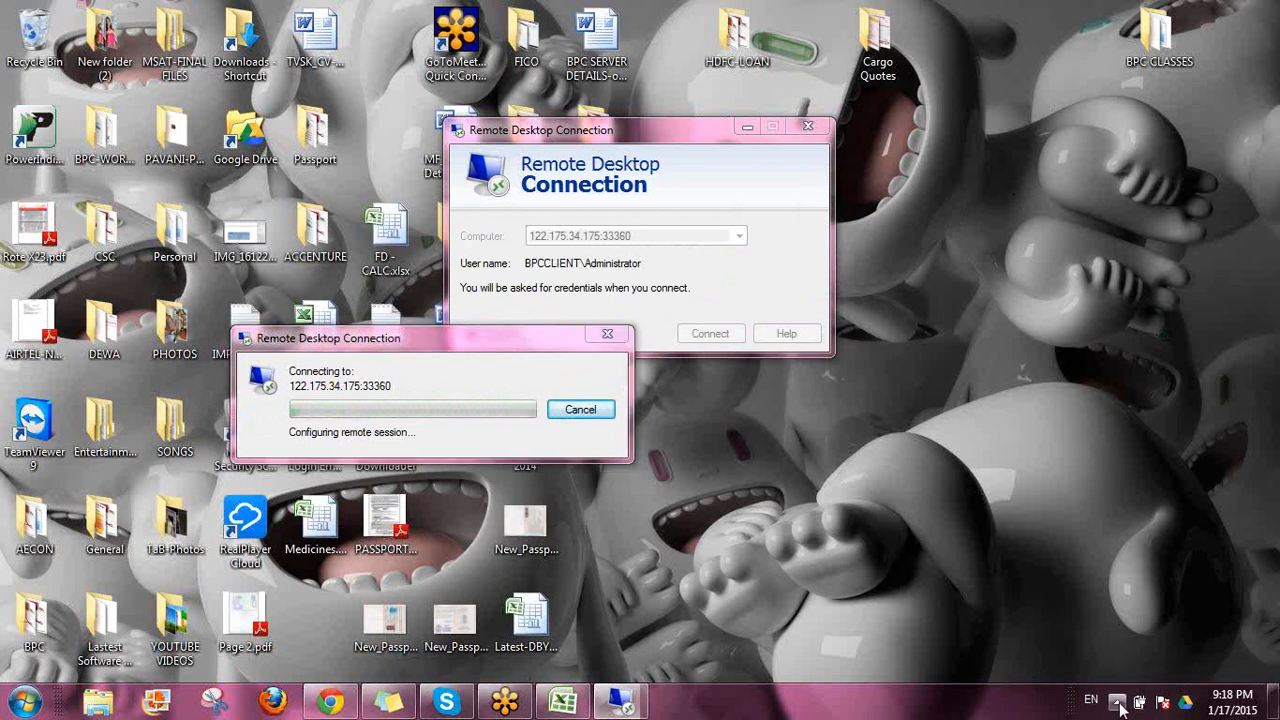
{"action": "left_click", "coordinate": [1119, 702]}
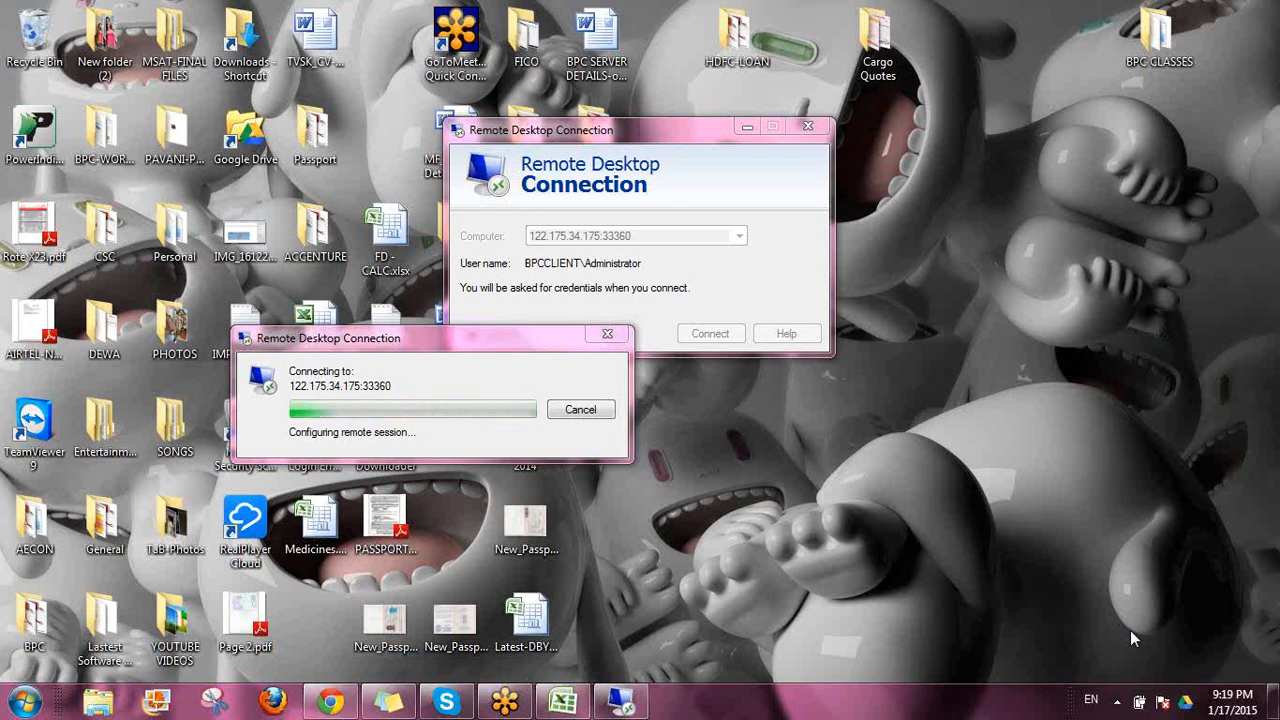
{"action": "left_click", "coordinate": [1115, 703]}
{"action": "left_click", "coordinate": [1112, 708]}
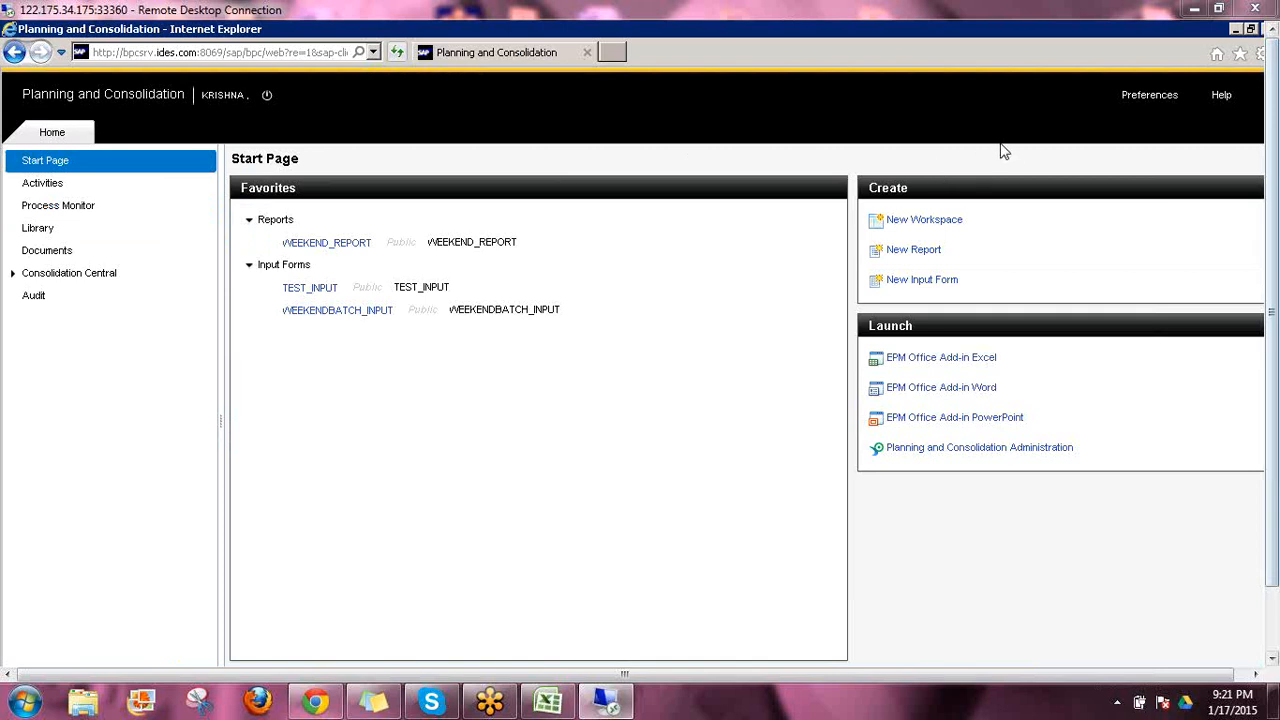
Create a new input form and display all dimension names in its context bar
{"action": "left_click", "coordinate": [921, 281]}
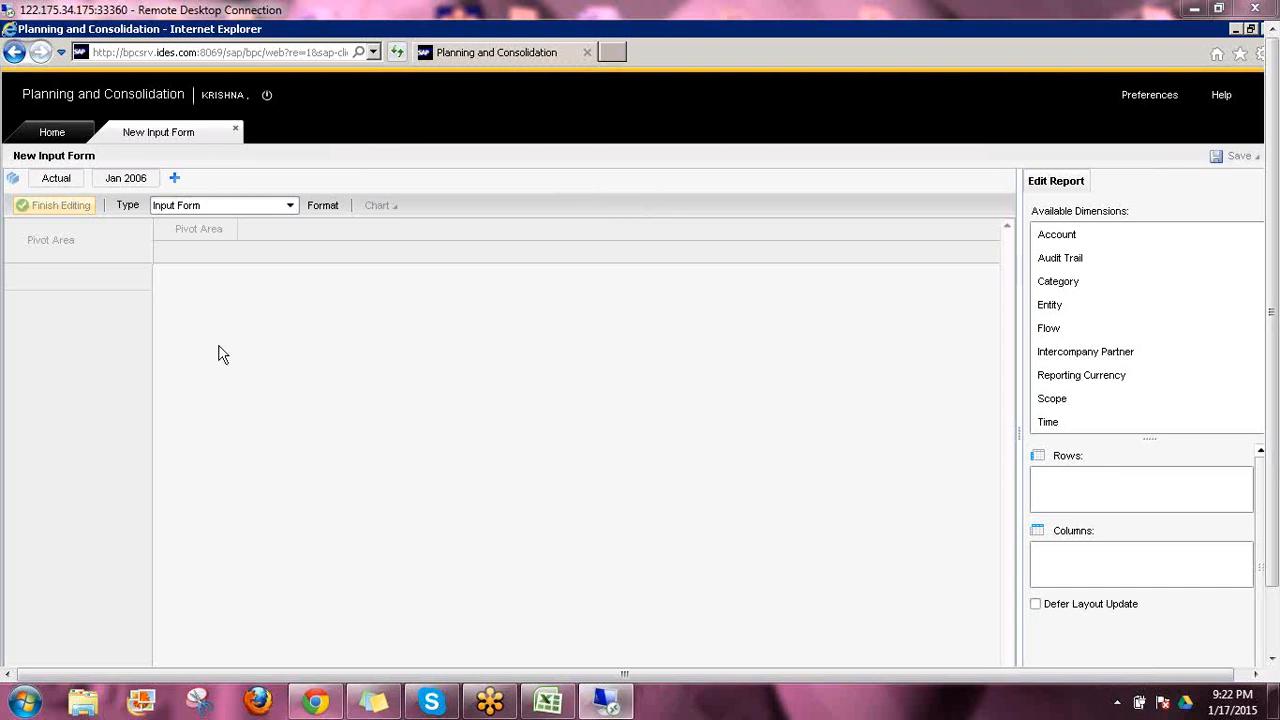
{"action": "left_click", "coordinate": [13, 180]}
{"action": "left_click", "coordinate": [13, 180]}
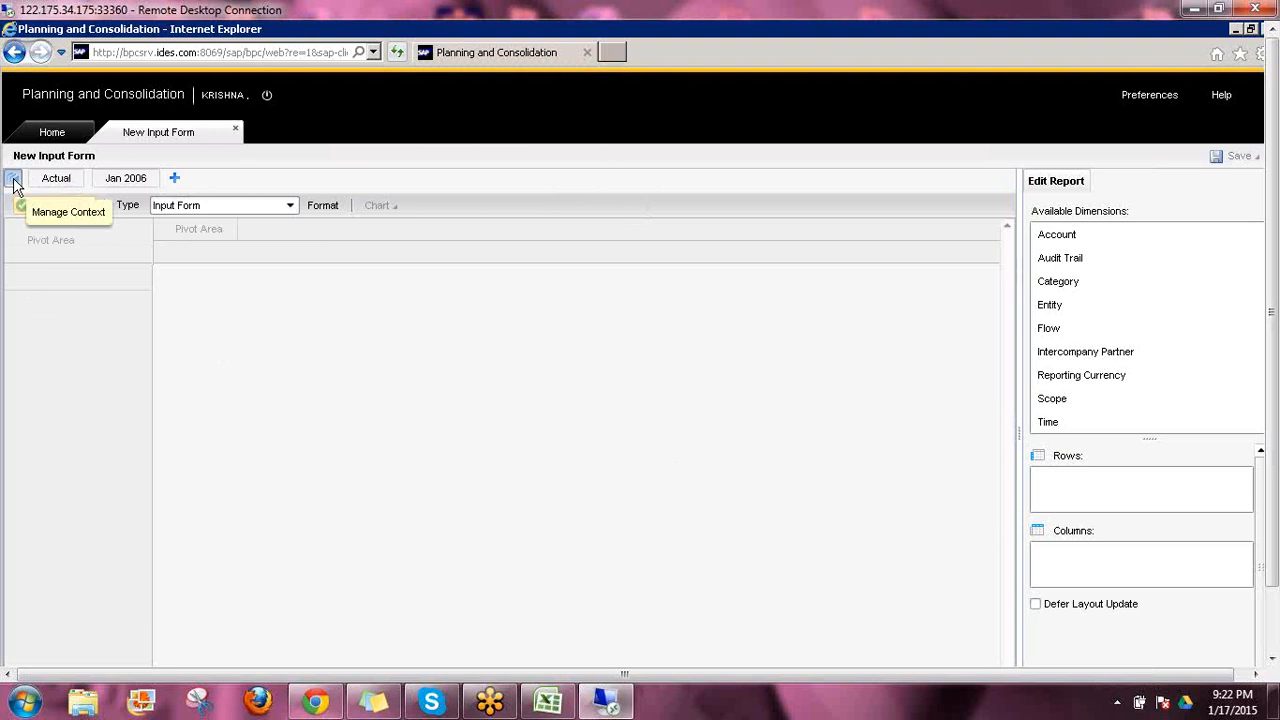
{"action": "left_click", "coordinate": [13, 181]}
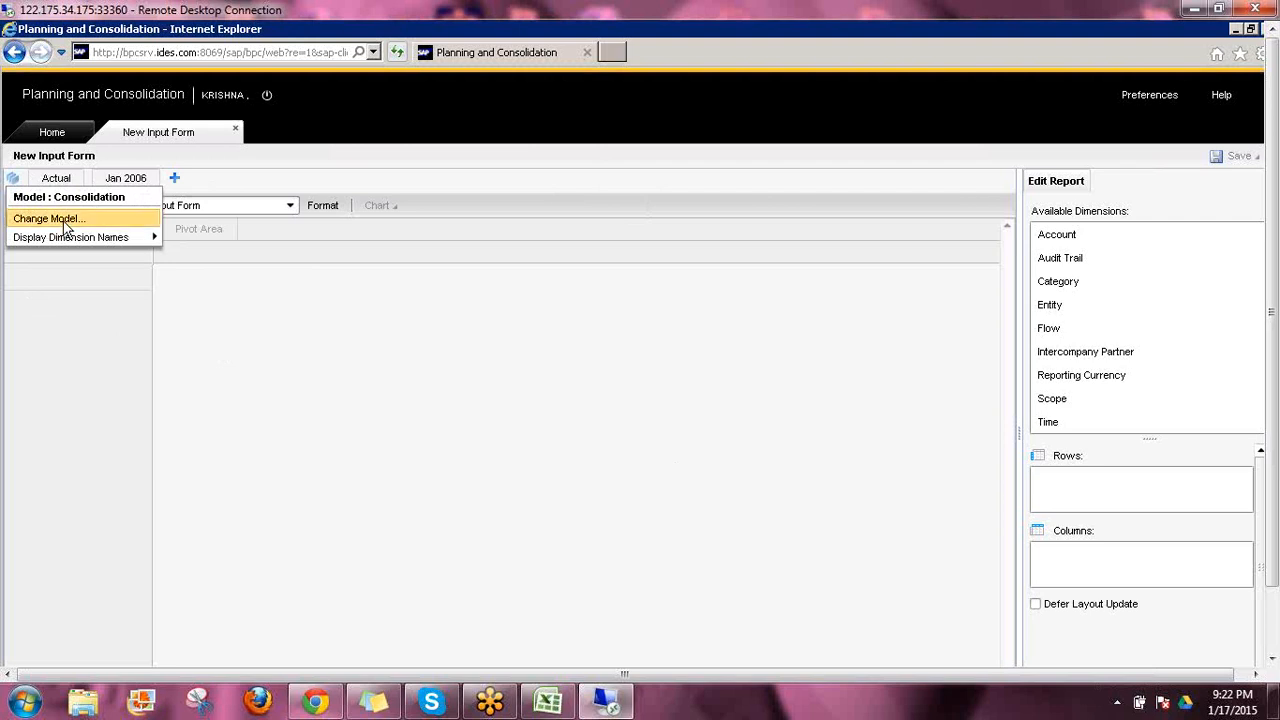
{"action": "mouse_move", "coordinate": [80, 242]}
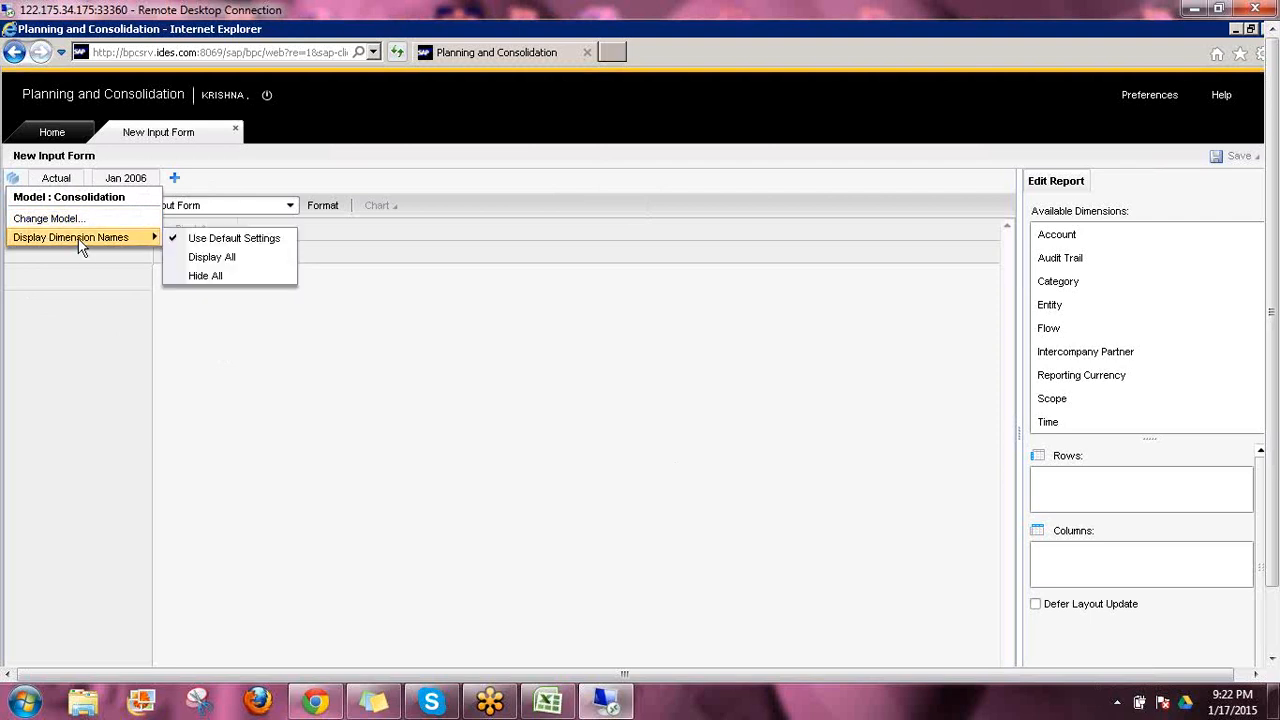
{"action": "left_click", "coordinate": [231, 262]}
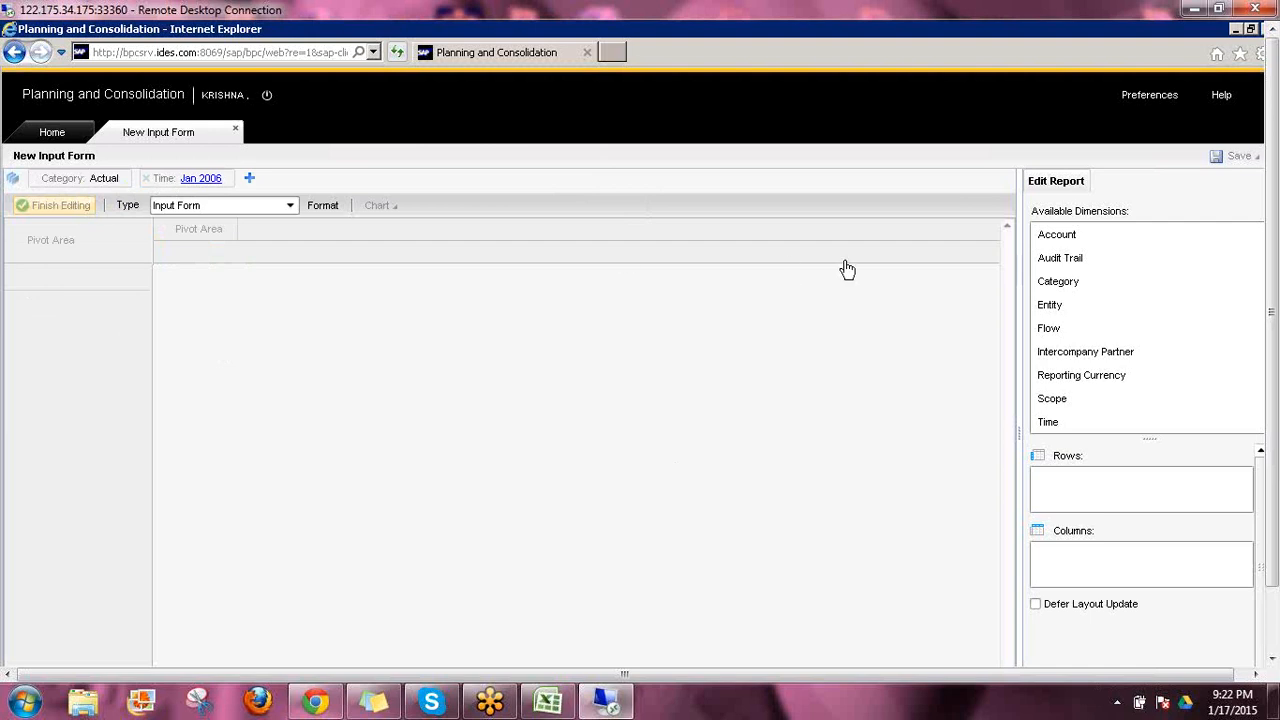
Add all dimensions of the Consolidation model to the input form's context bar
{"action": "left_click", "coordinate": [1060, 236]}
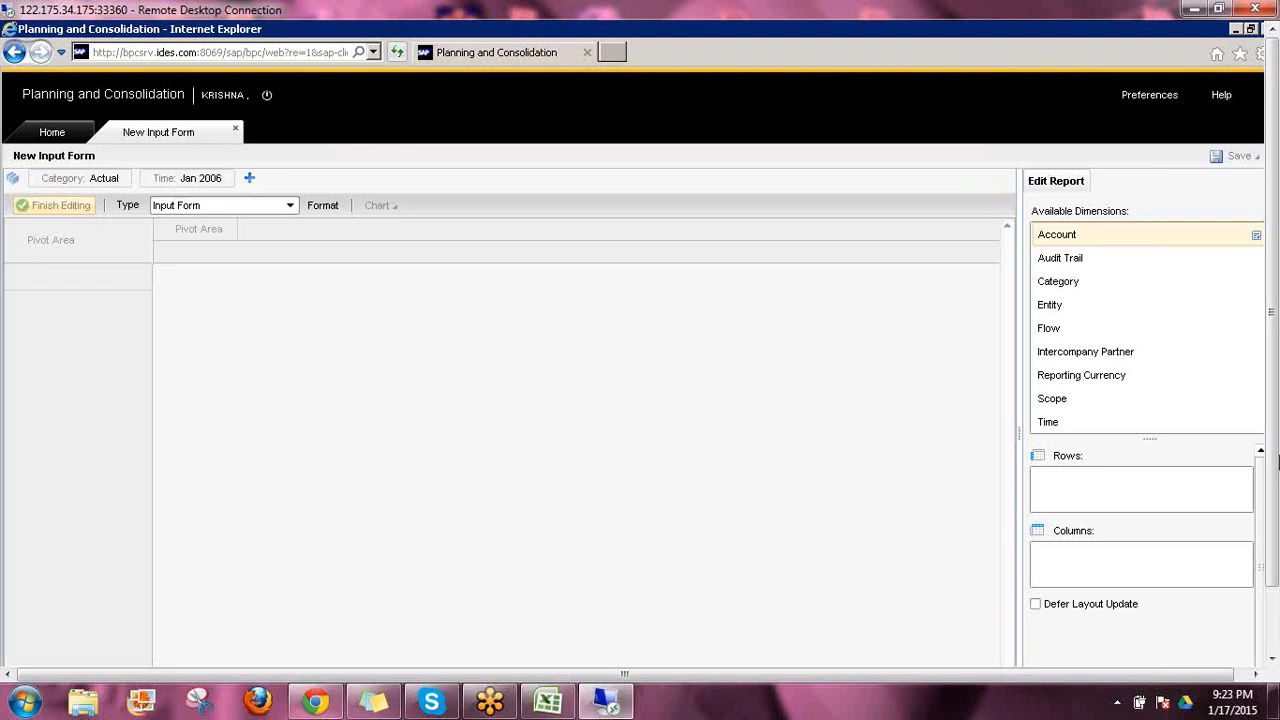
{"action": "mouse_move", "coordinate": [1274, 443]}
{"action": "left_mouse_down"}
{"action": "mouse_move", "coordinate": [1268, 497]}
{"action": "mouse_move", "coordinate": [1268, 443]}
{"action": "left_mouse_up"}
{"action": "left_click_drag", "start_coordinate": [1269, 429], "coordinate": [1261, 539]}
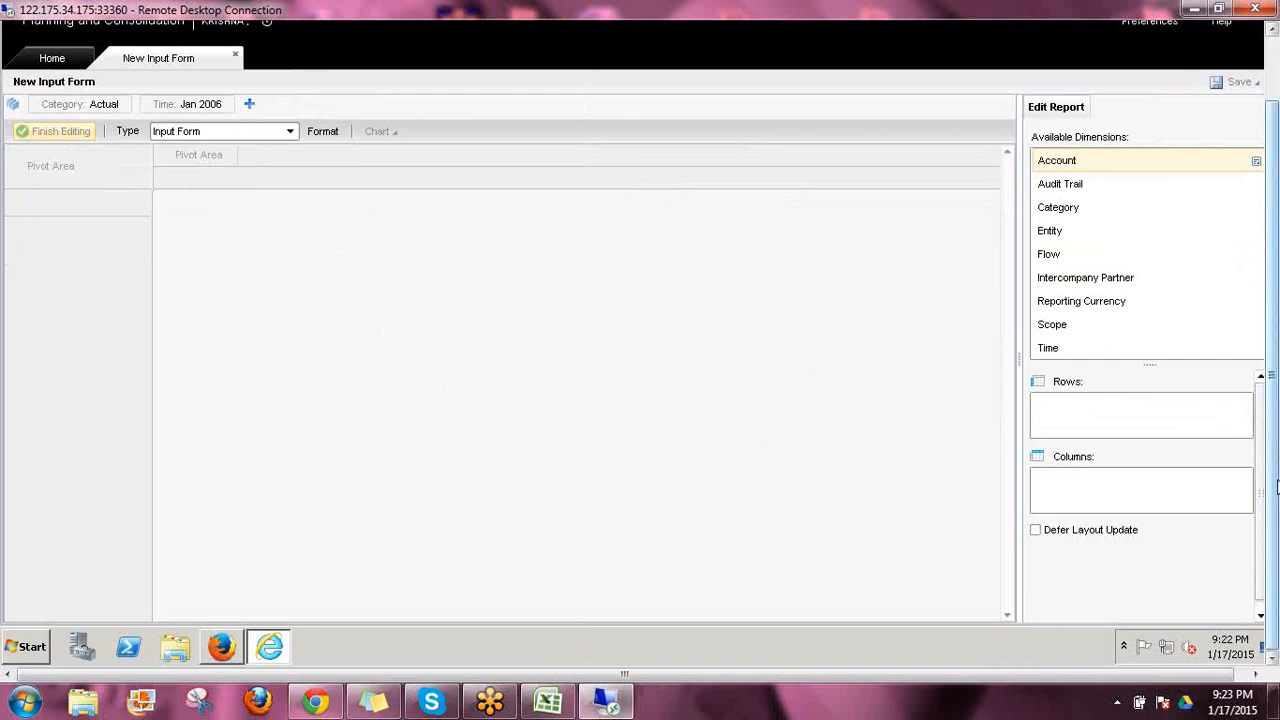
{"action": "scroll", "coordinate": [1277, 485], "scroll_direction": "up", "scroll_amount": 2}
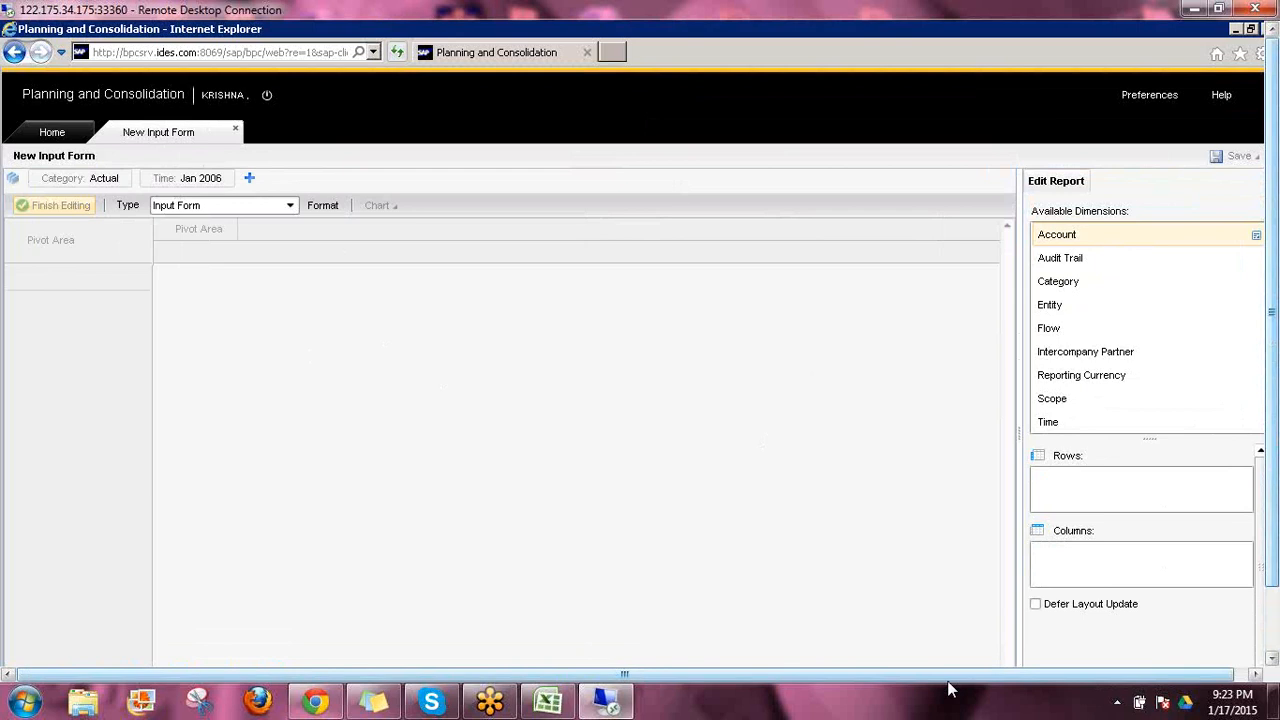
{"action": "left_click_drag", "start_coordinate": [948, 682], "coordinate": [971, 682]}
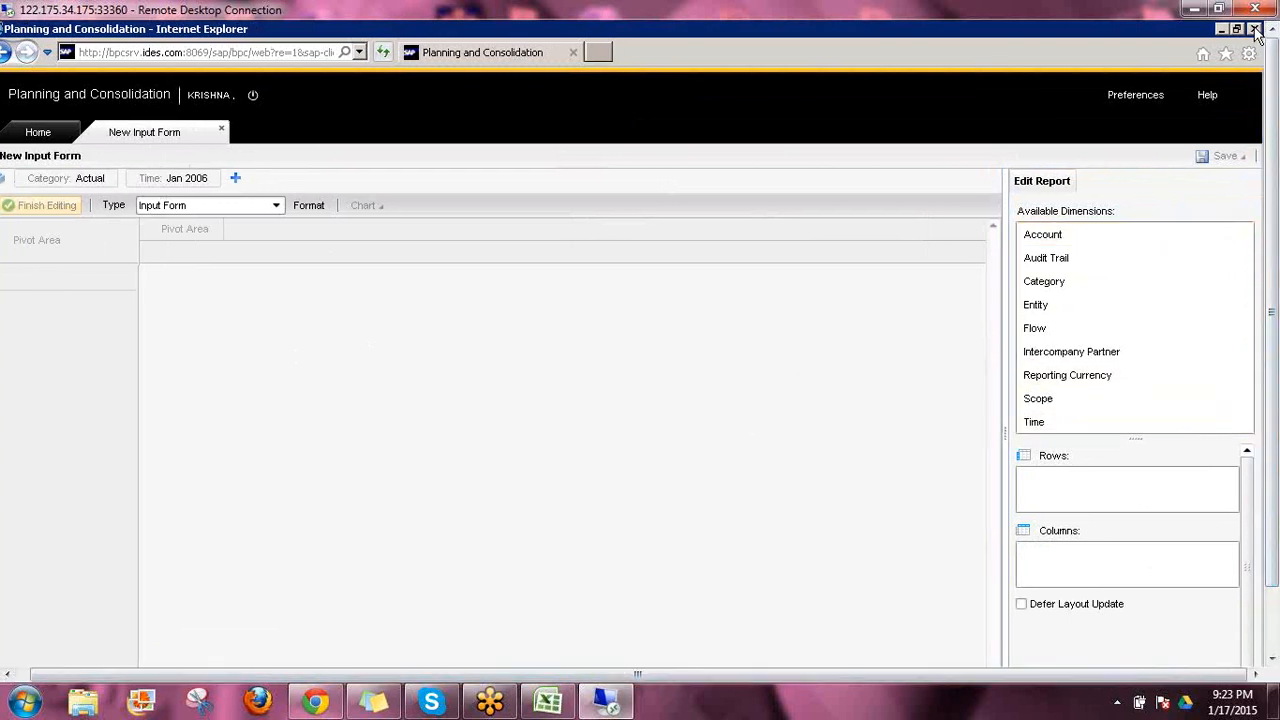
{"action": "left_click", "coordinate": [235, 178]}
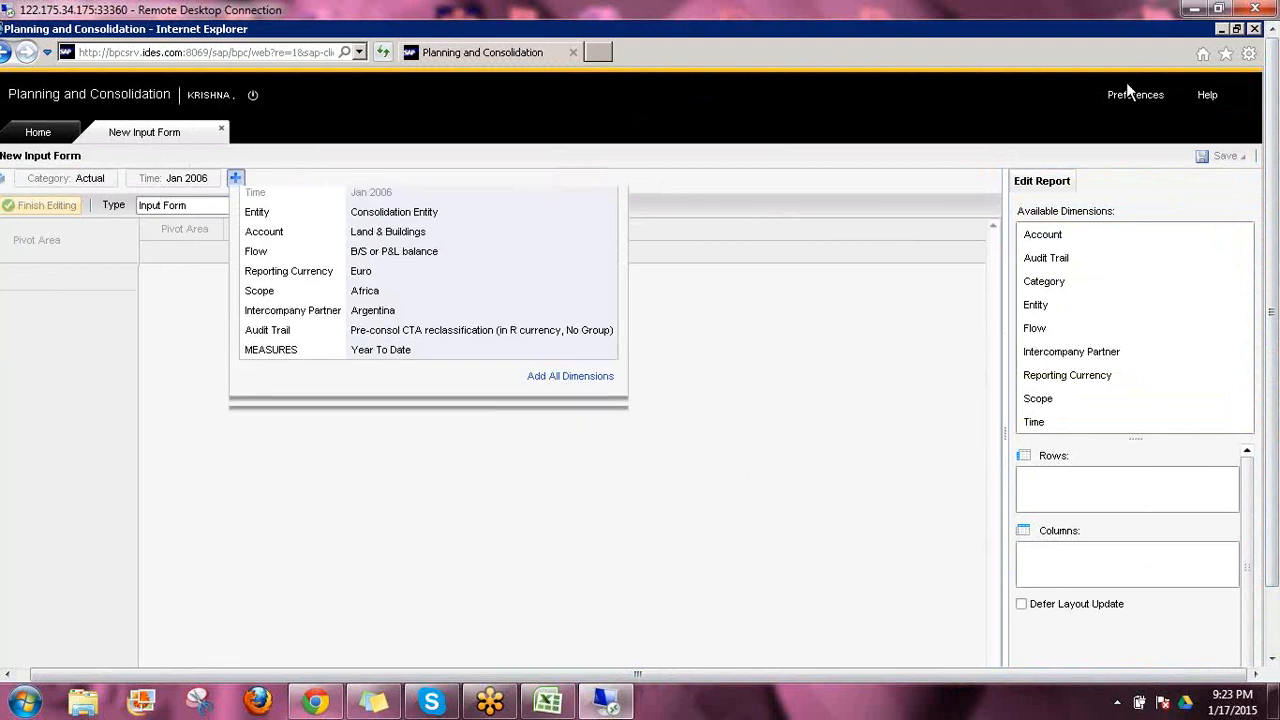
{"action": "left_click", "coordinate": [238, 175]}
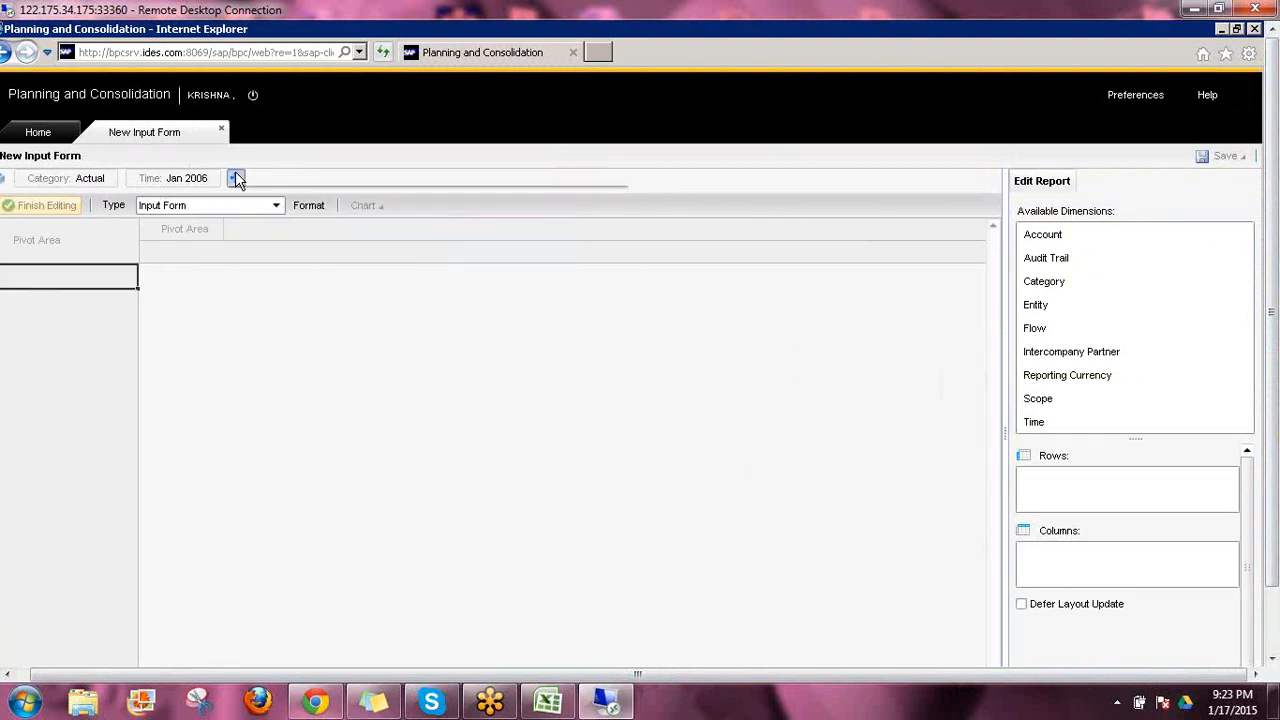
{"action": "left_click", "coordinate": [235, 176]}
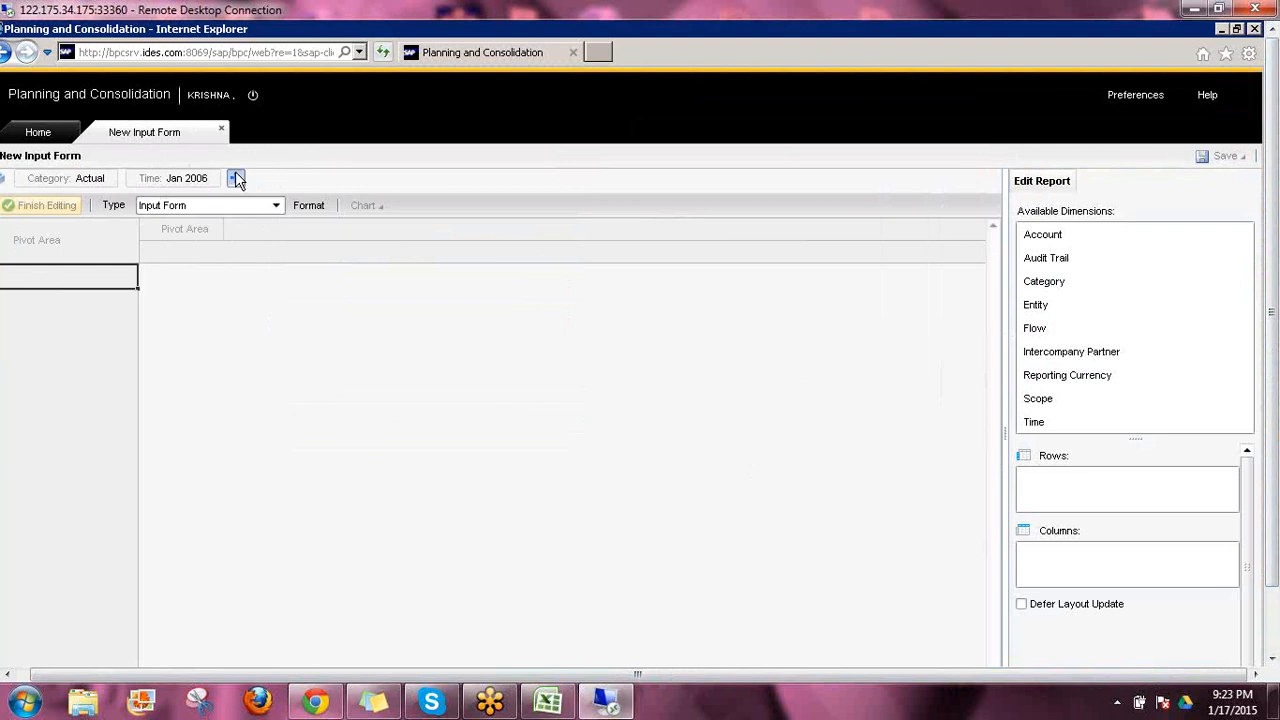
{"action": "left_click", "coordinate": [237, 177]}
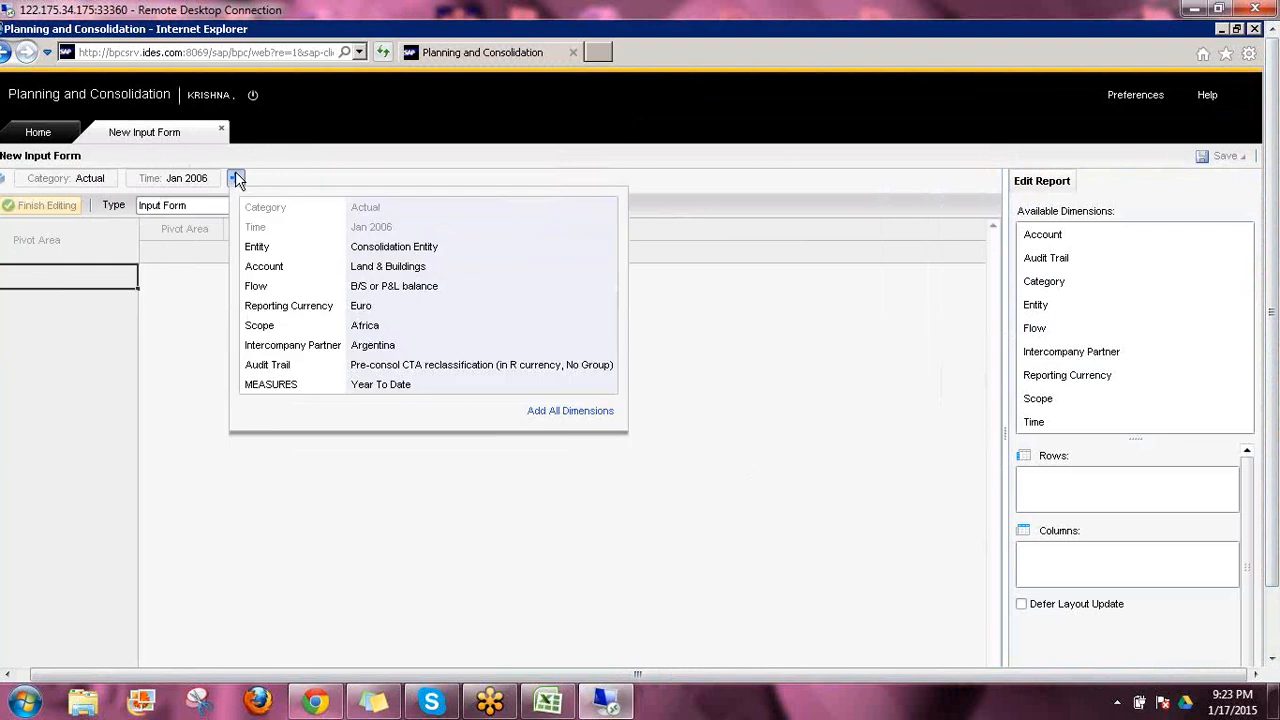
{"action": "left_click", "coordinate": [557, 412]}
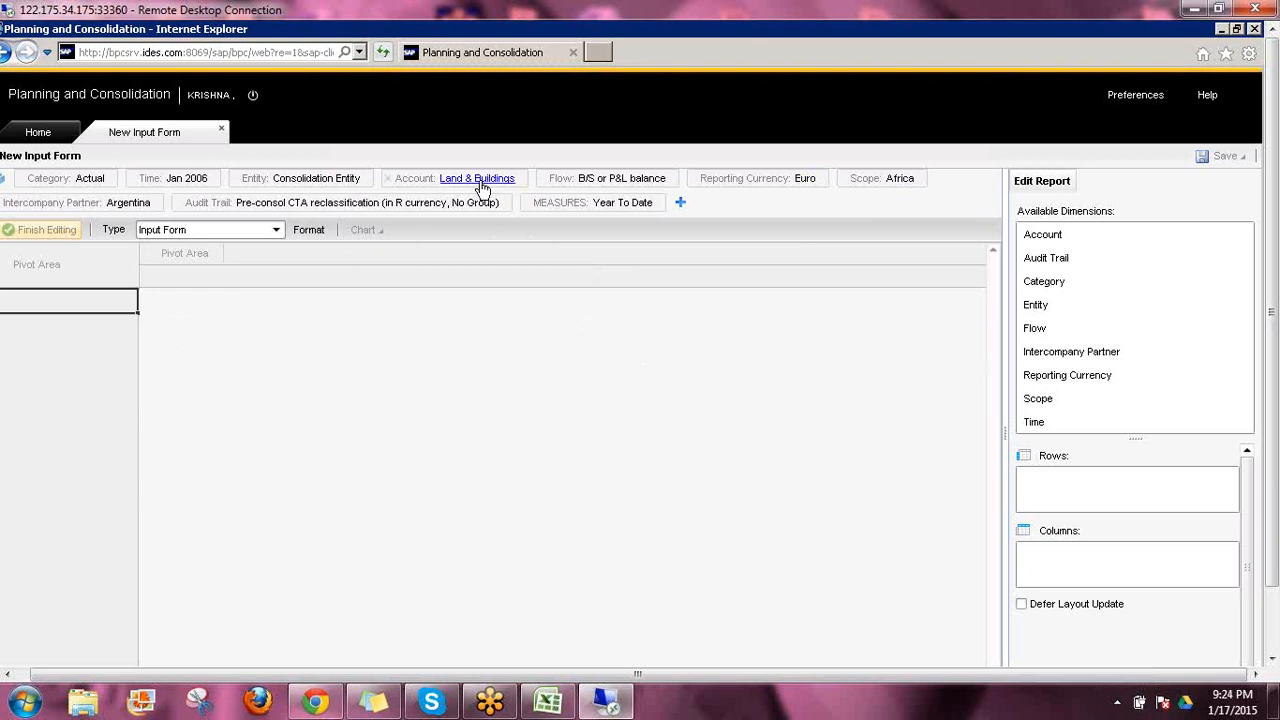
Examine the members of the Flow dimension, including those under Calculated balance, and leave the selection unchanged
{"action": "left_click", "coordinate": [592, 184]}
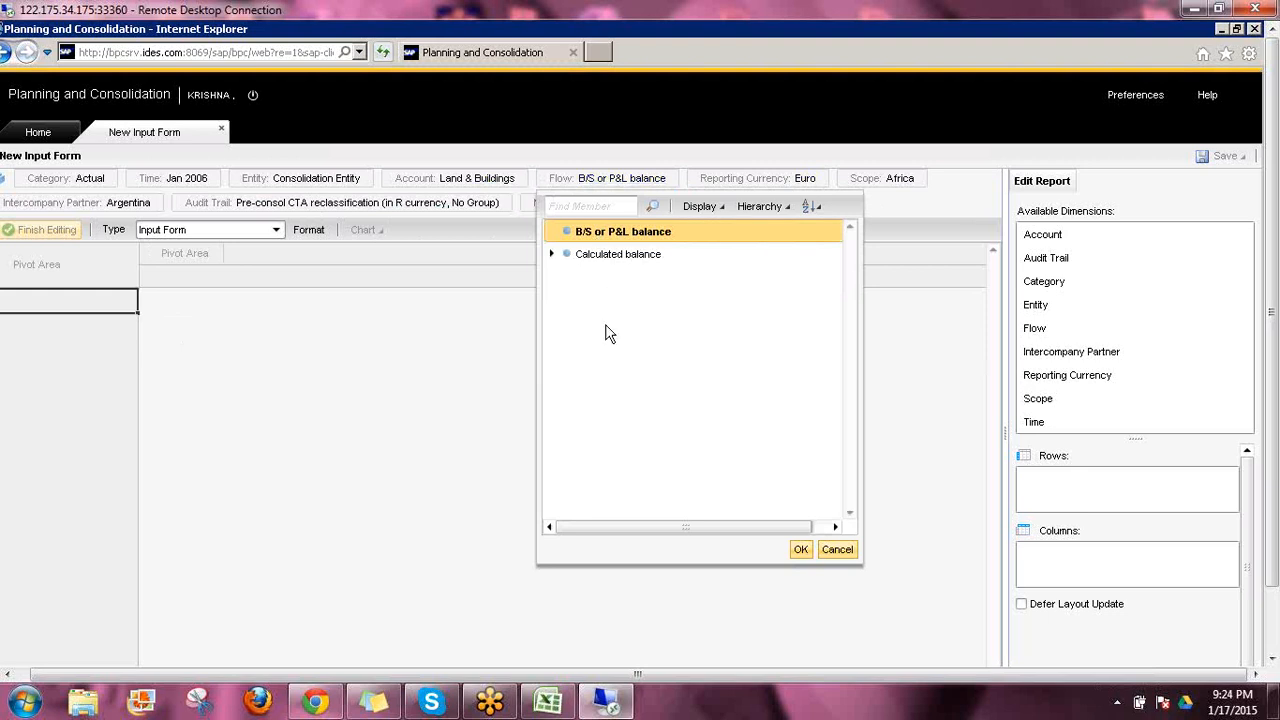
{"action": "left_click", "coordinate": [551, 254]}
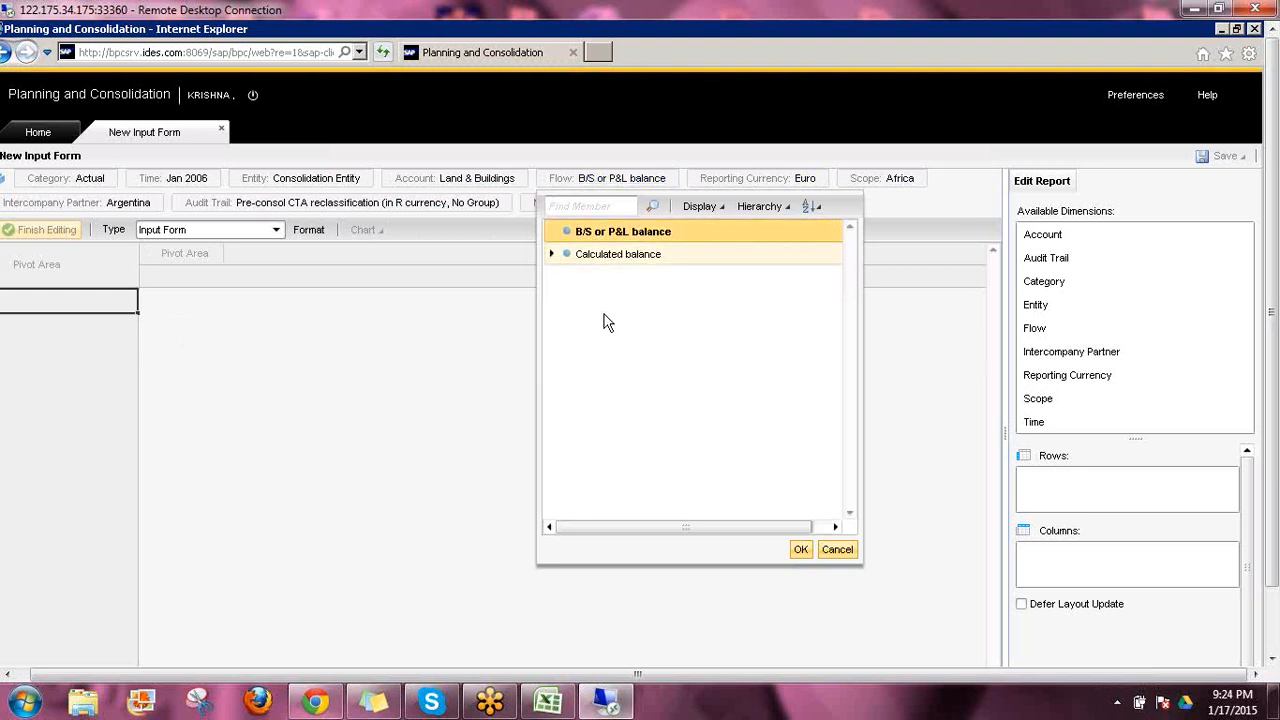
{"action": "left_click", "coordinate": [830, 550]}
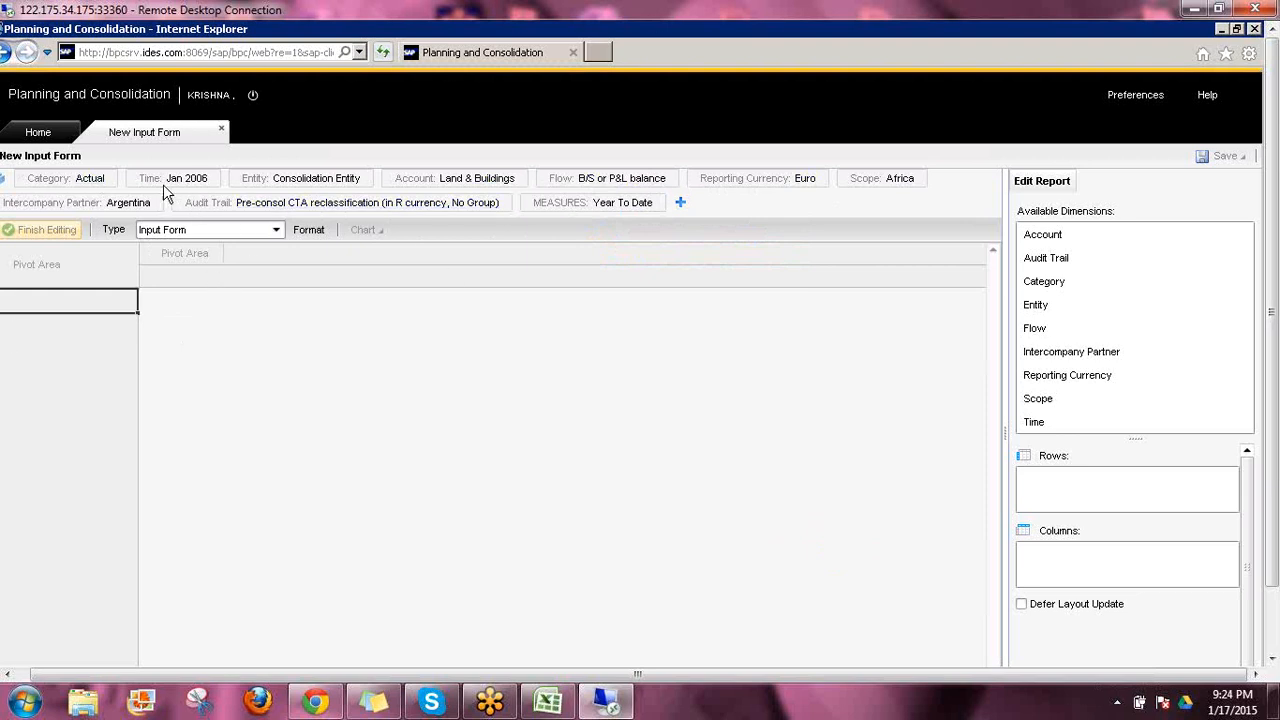
Change the input form's model to PLAN_JAN
{"action": "left_click", "coordinate": [3, 180]}
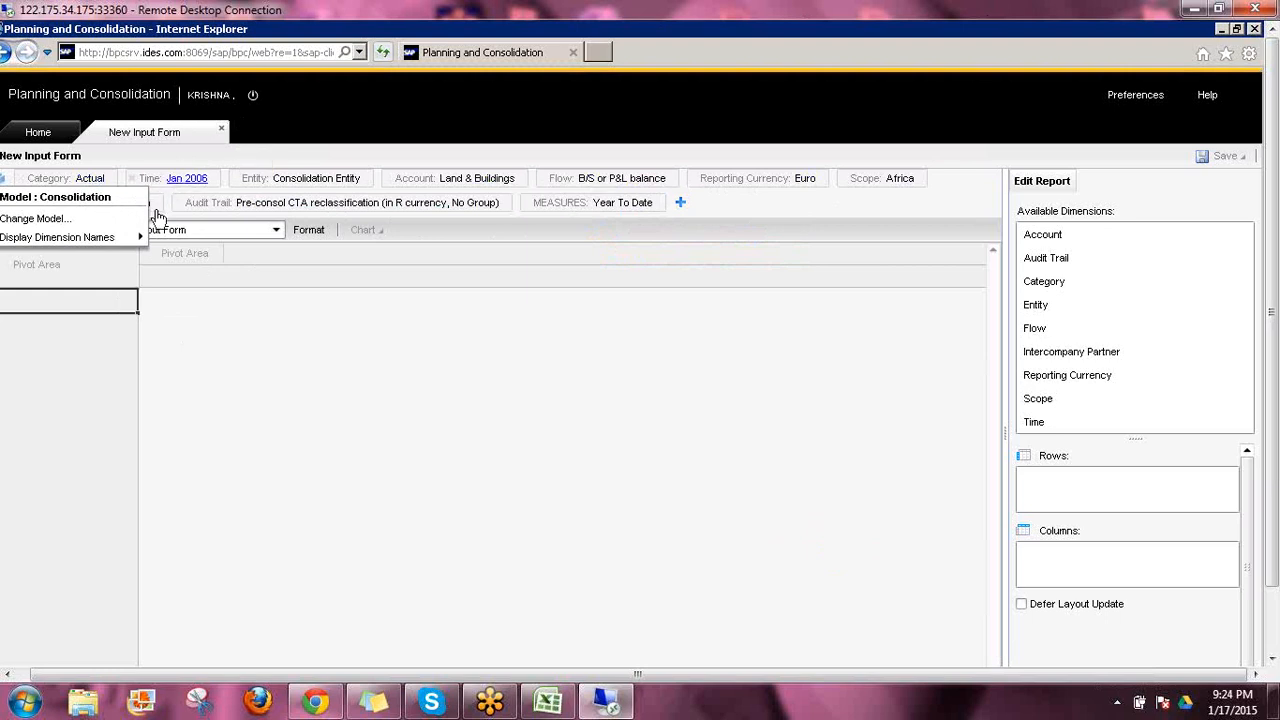
{"action": "left_click", "coordinate": [40, 218]}
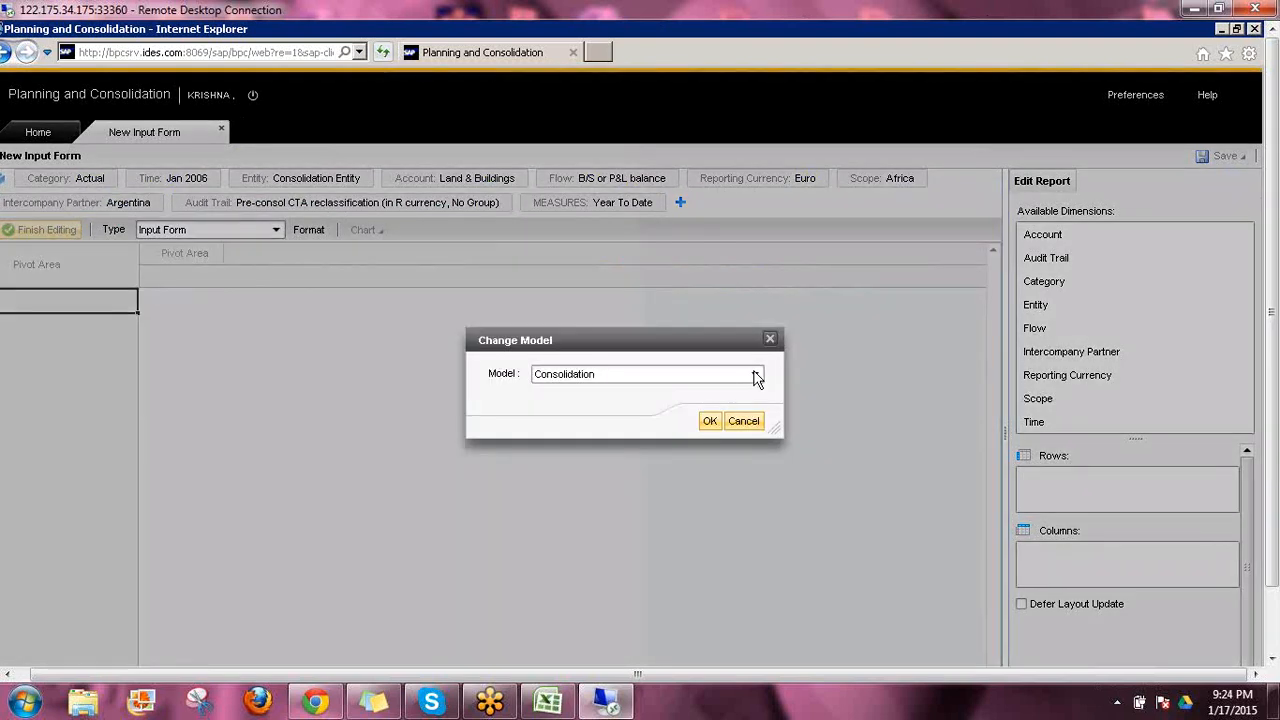
{"action": "left_click", "coordinate": [756, 377]}
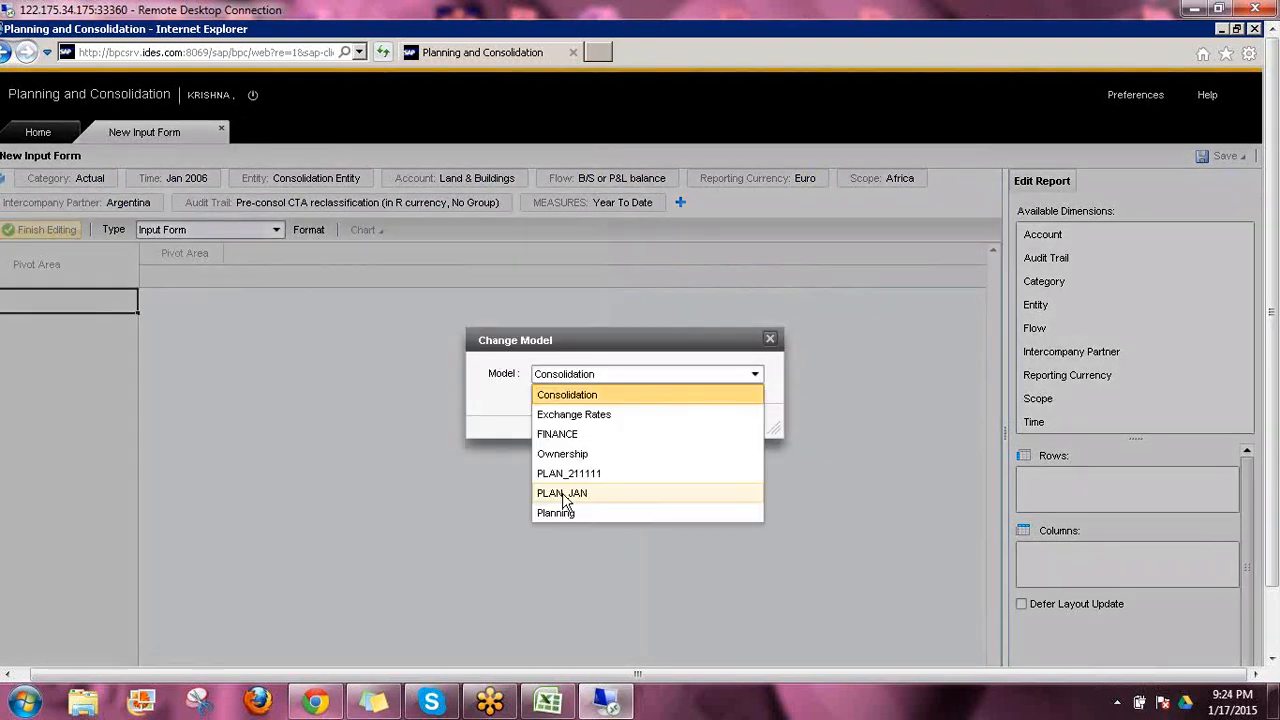
{"action": "left_click", "coordinate": [562, 491]}
{"action": "left_click", "coordinate": [584, 380]}
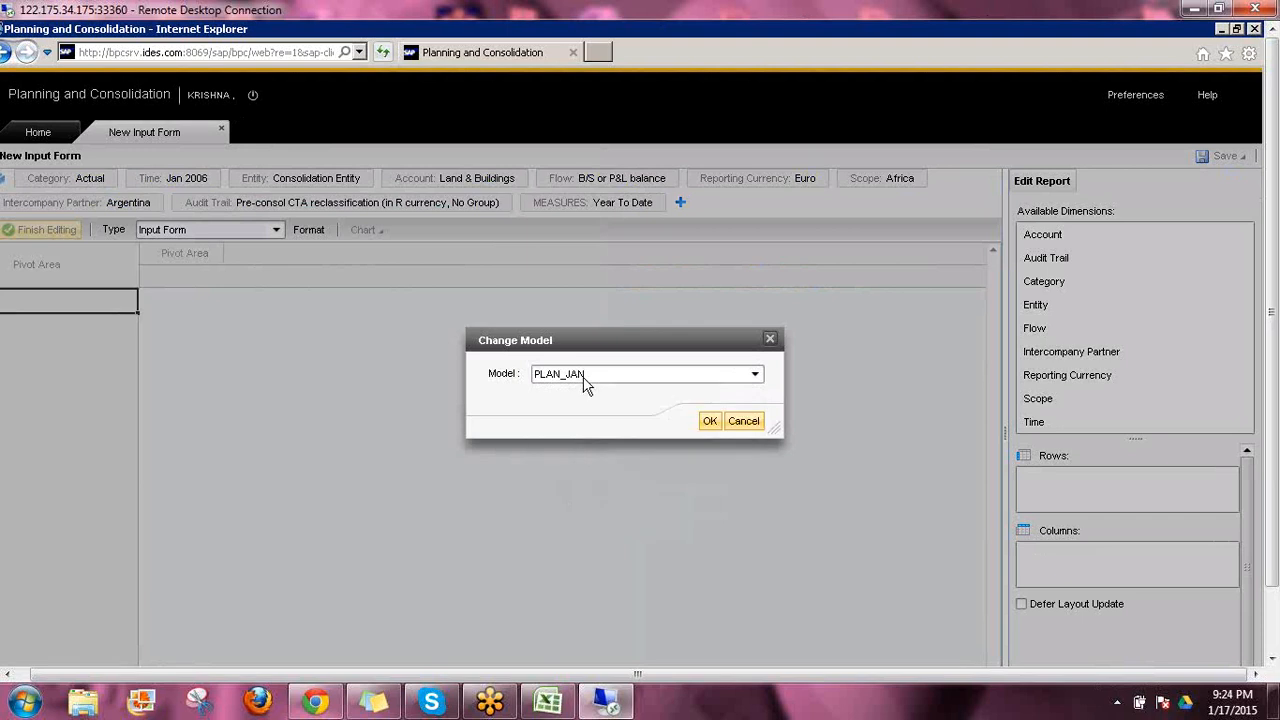
{"action": "left_click", "coordinate": [709, 424]}
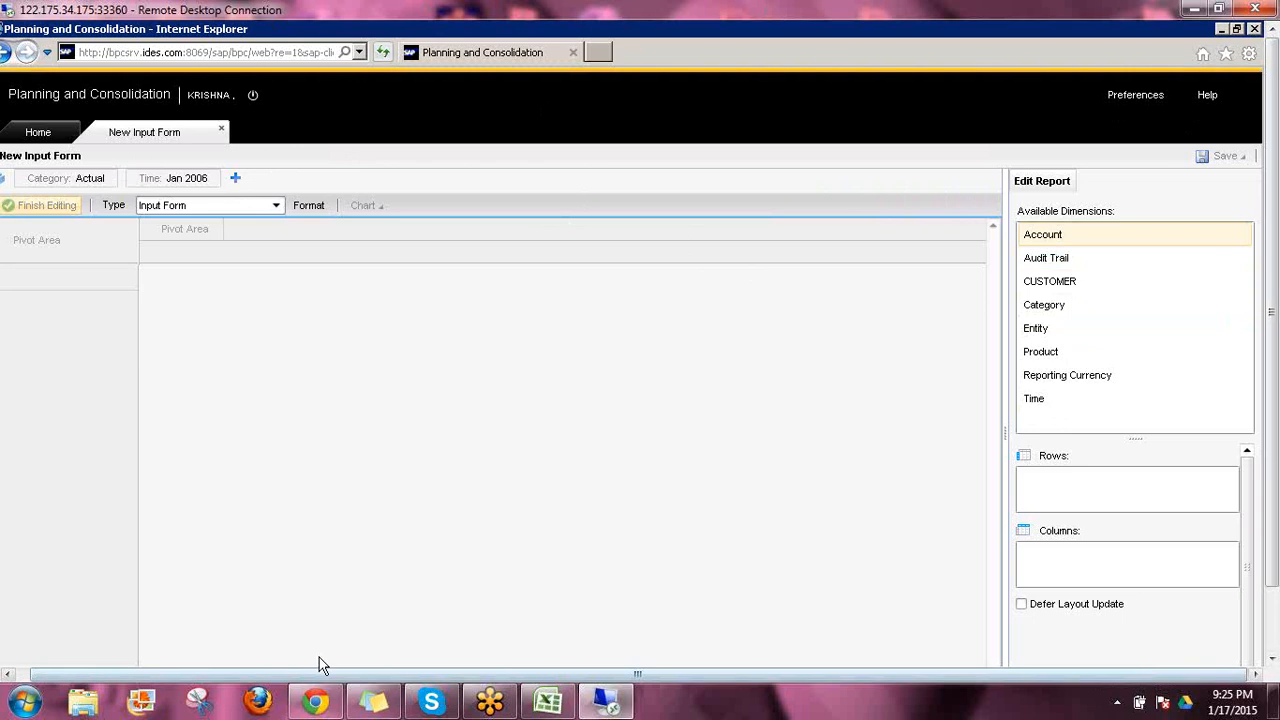
Add all dimensions of the PLAN_JAN model to the context bar and check which model the form uses
{"action": "left_click_drag", "start_coordinate": [307, 677], "coordinate": [250, 676]}
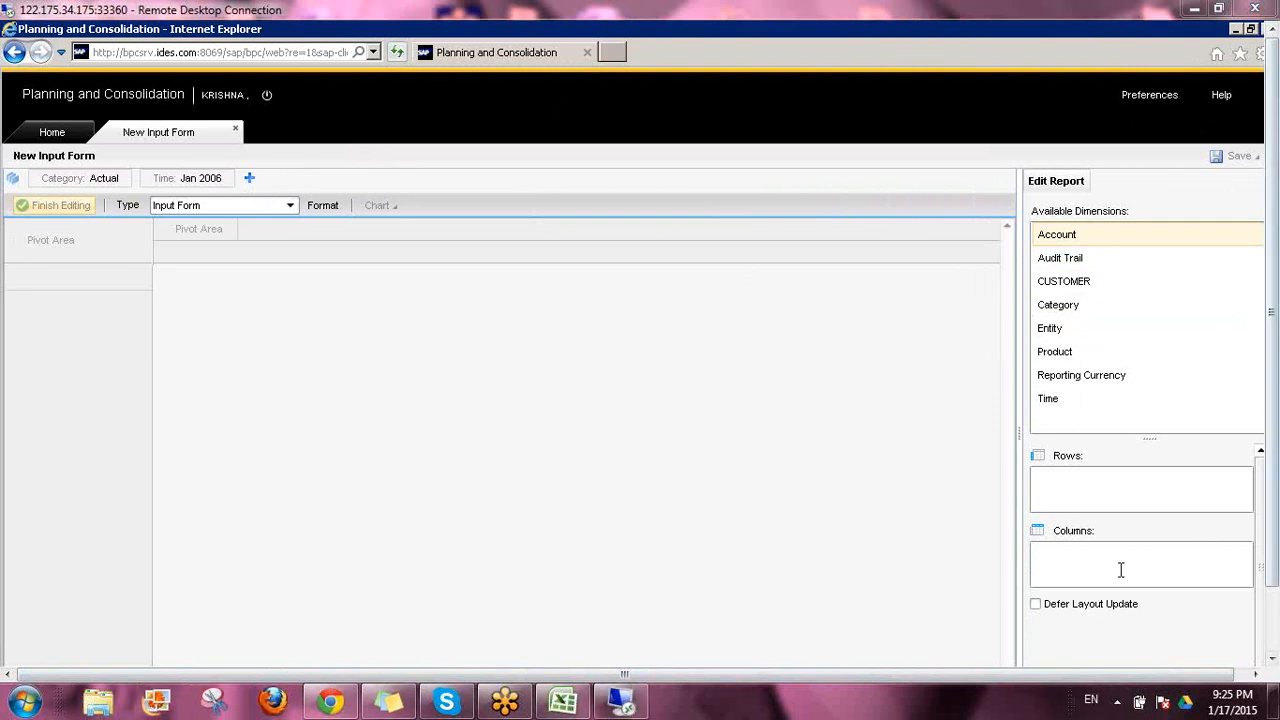
{"action": "left_click", "coordinate": [249, 178]}
{"action": "left_click", "coordinate": [249, 178]}
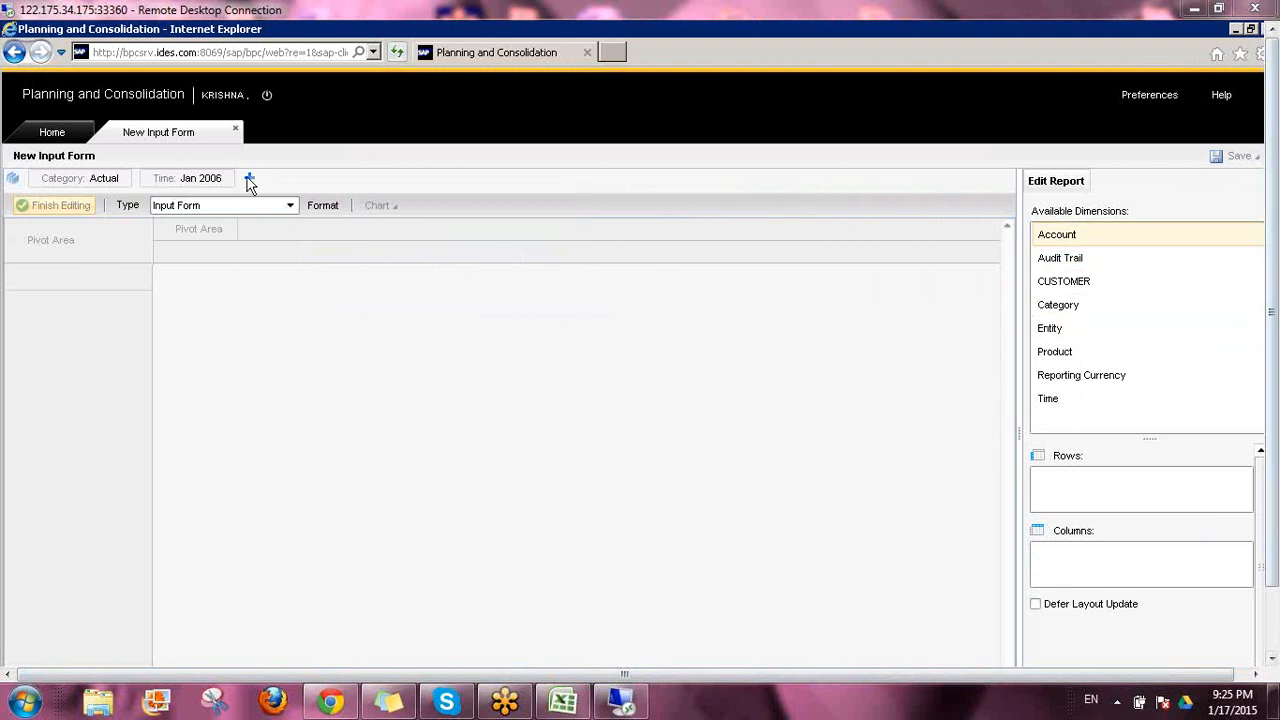
{"action": "left_click", "coordinate": [249, 178]}
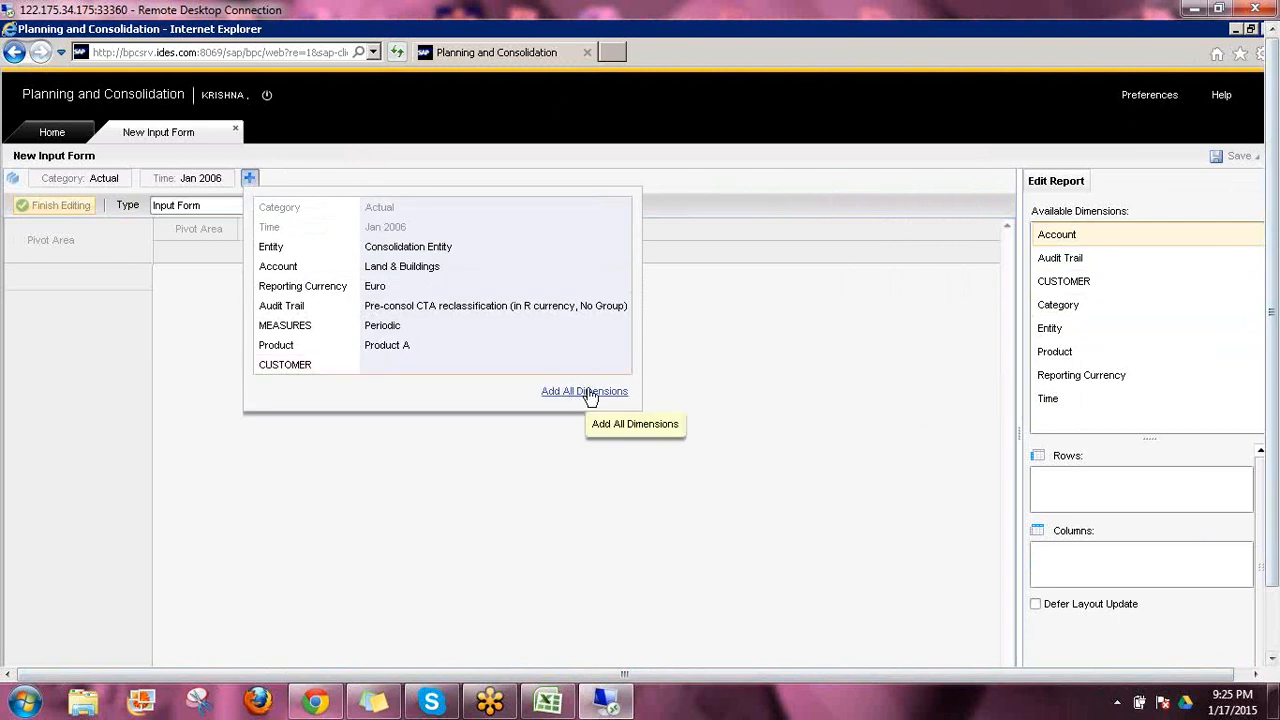
{"action": "left_click", "coordinate": [589, 392]}
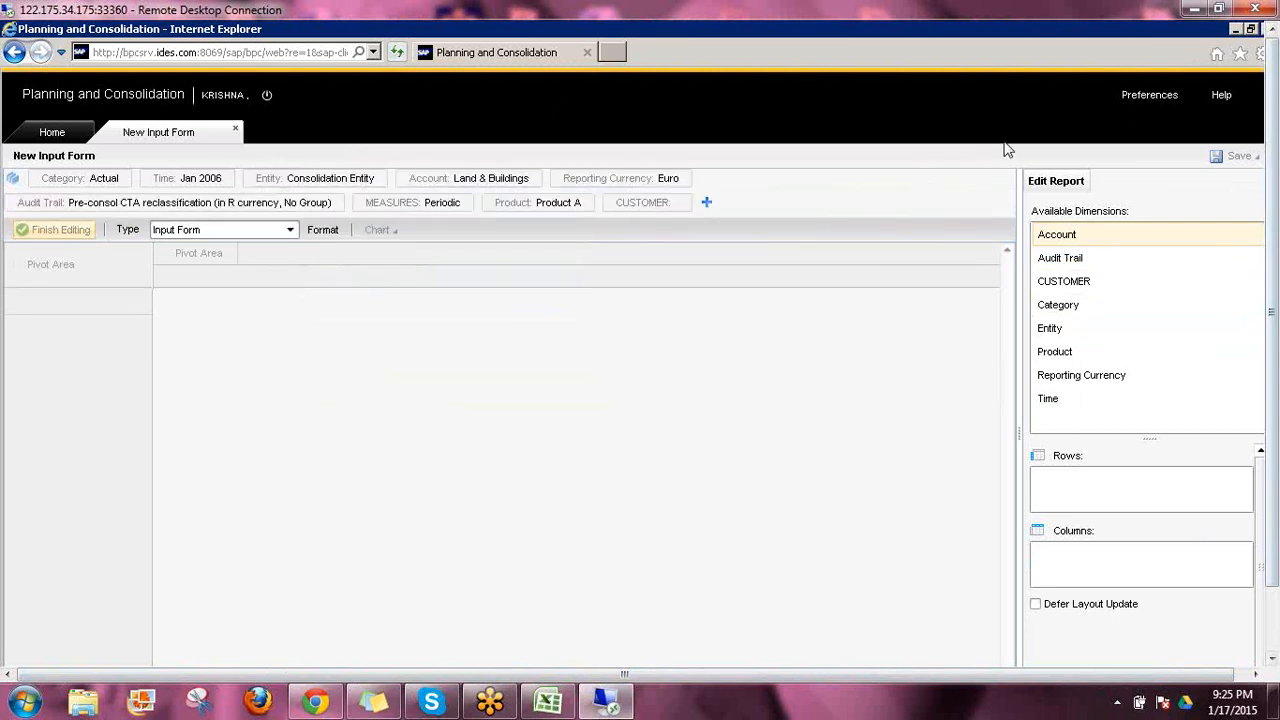
{"action": "left_click", "coordinate": [13, 180]}
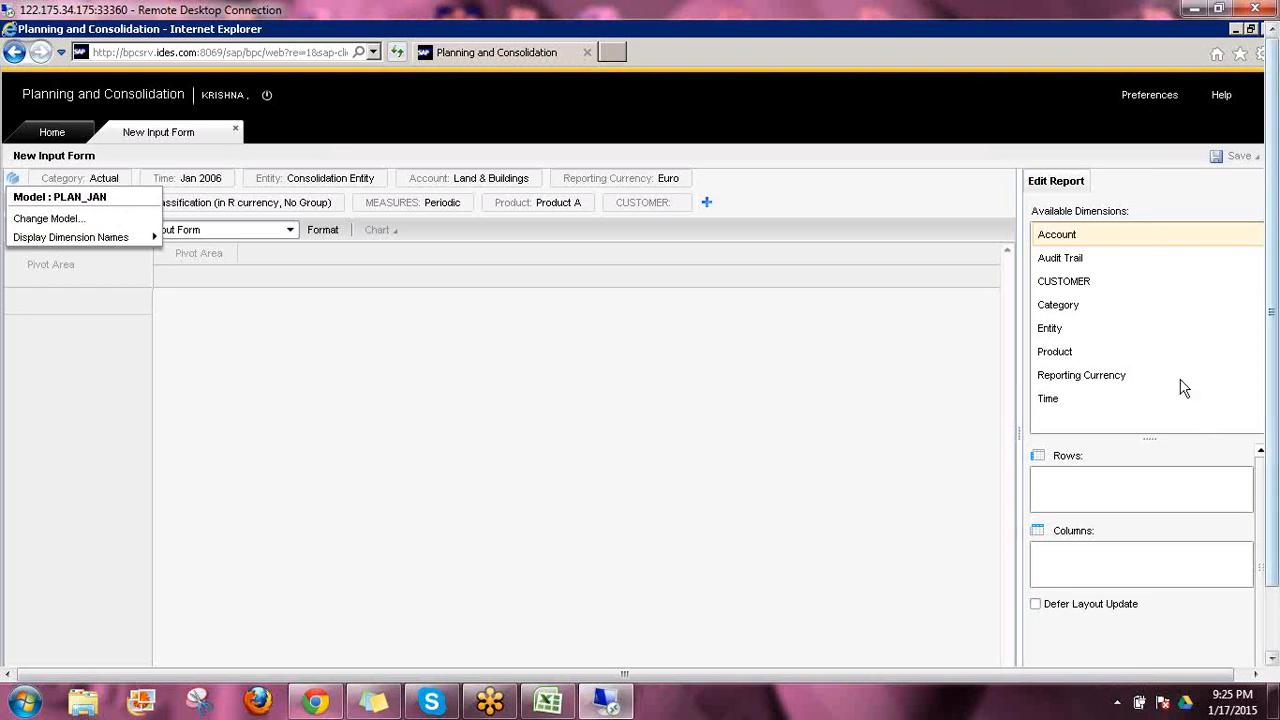
{"action": "left_click", "coordinate": [1114, 264]}
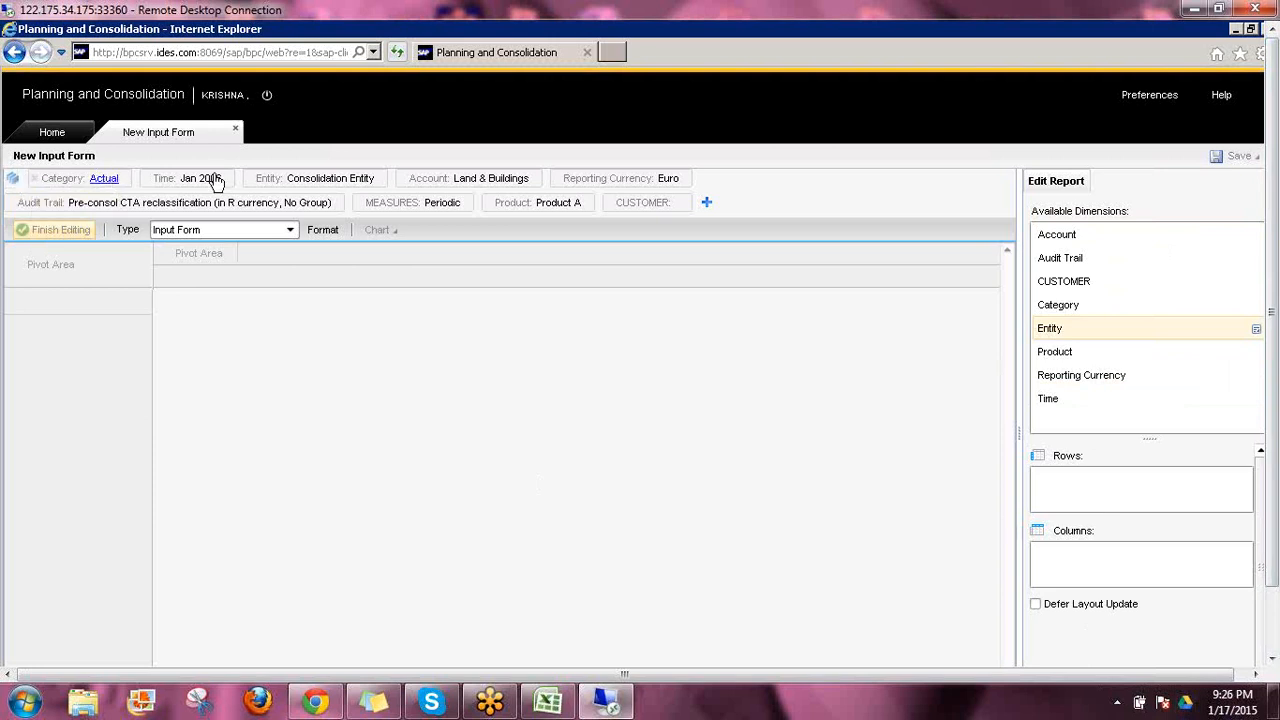
Open Planning and Consolidation Administration from the start page and view the Context Defaults feature
{"action": "left_click", "coordinate": [56, 133]}
{"action": "left_click", "coordinate": [14, 275]}
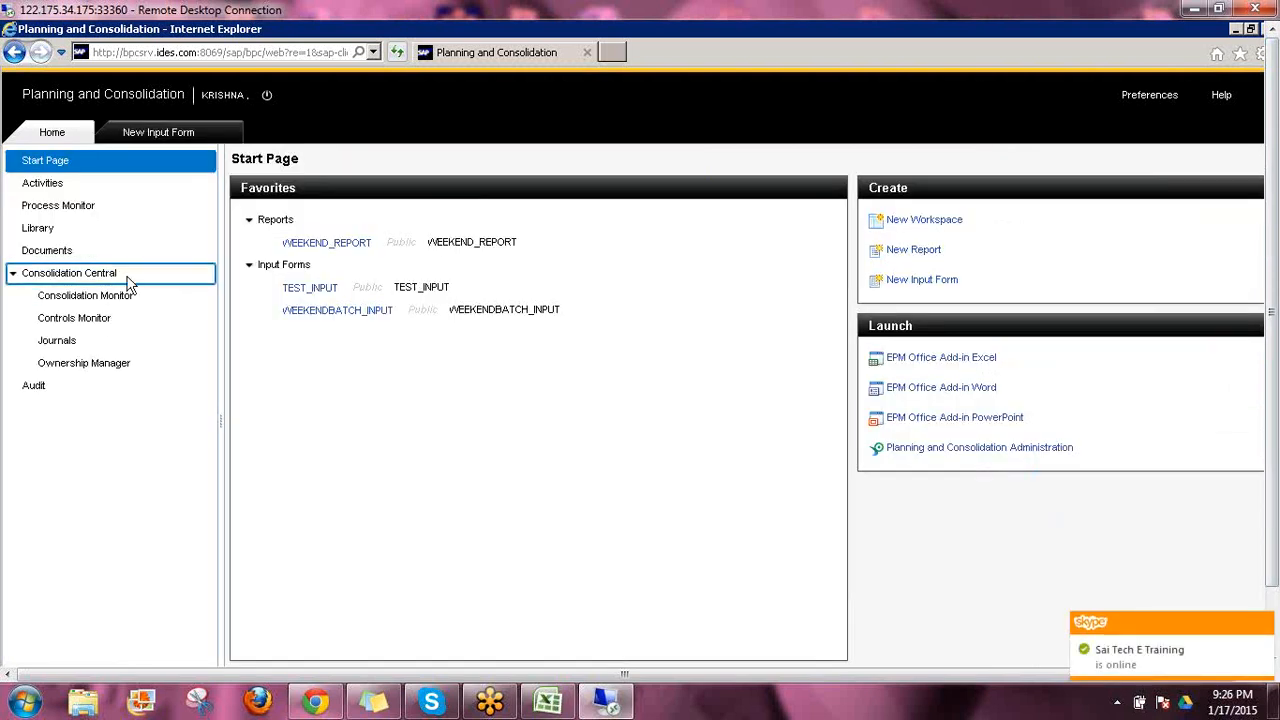
{"action": "left_click", "coordinate": [167, 141]}
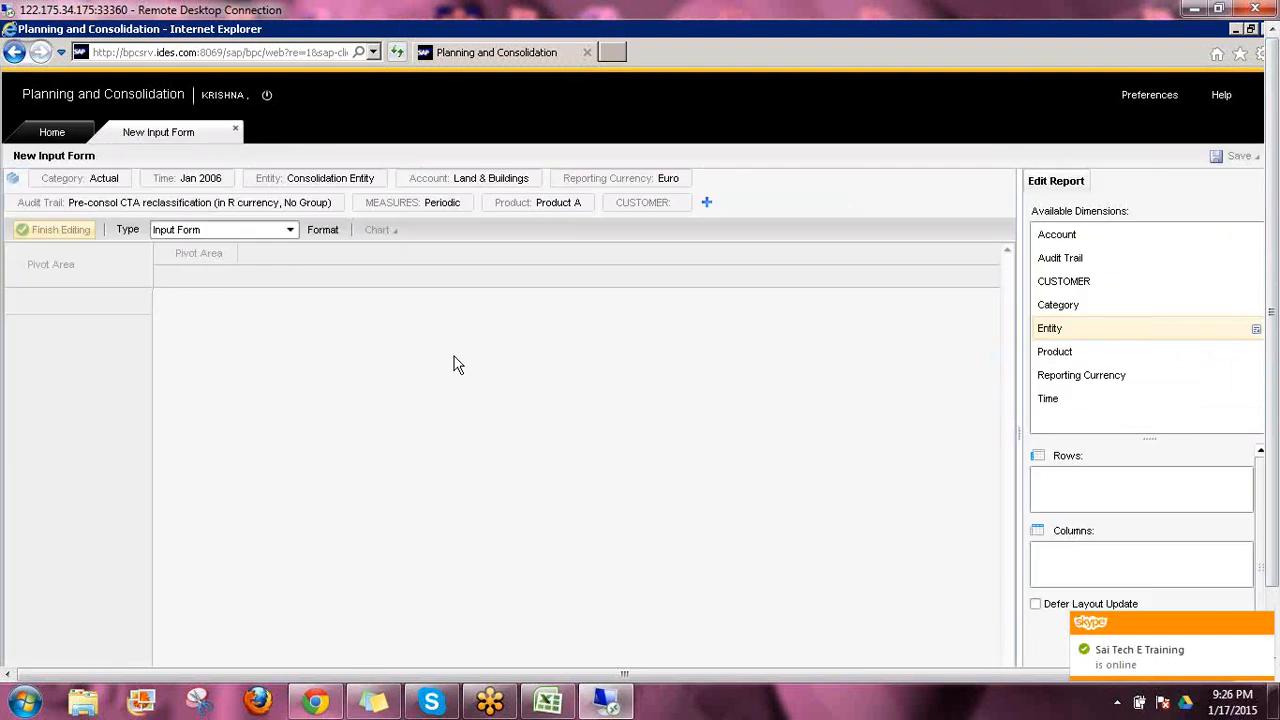
{"action": "left_click", "coordinate": [72, 132]}
{"action": "left_click", "coordinate": [975, 452]}
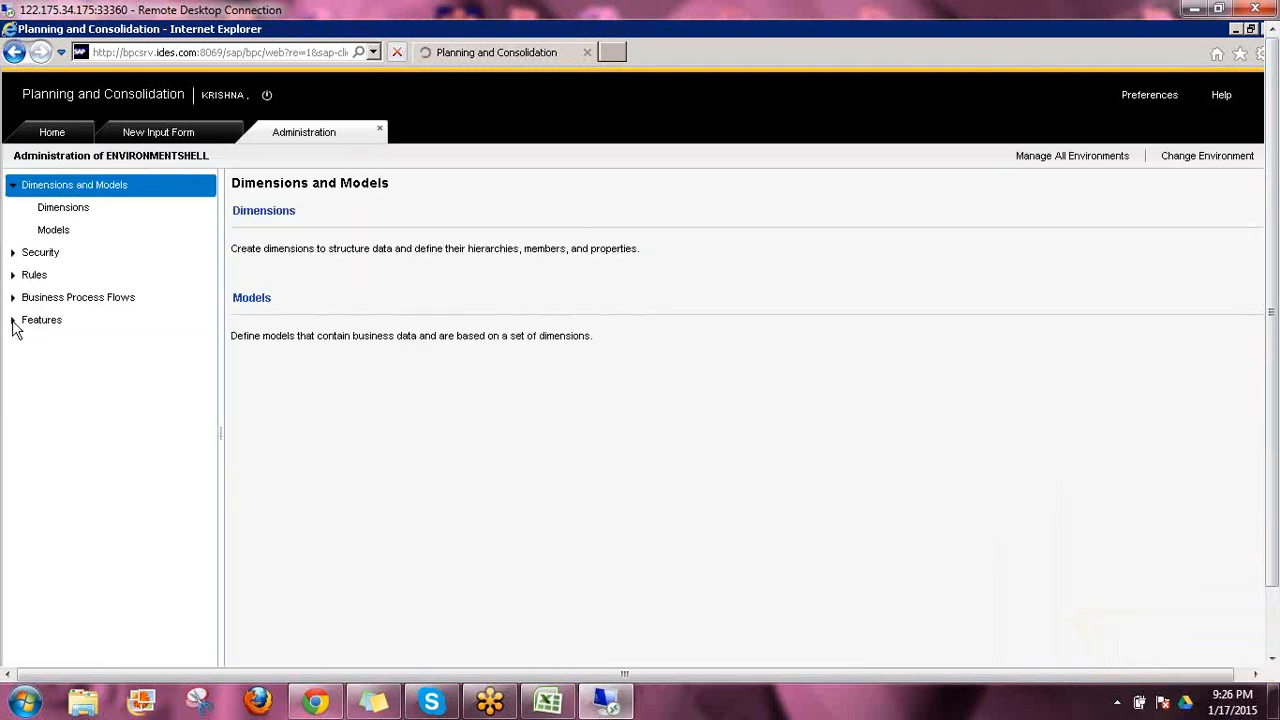
{"action": "left_click", "coordinate": [13, 321]}
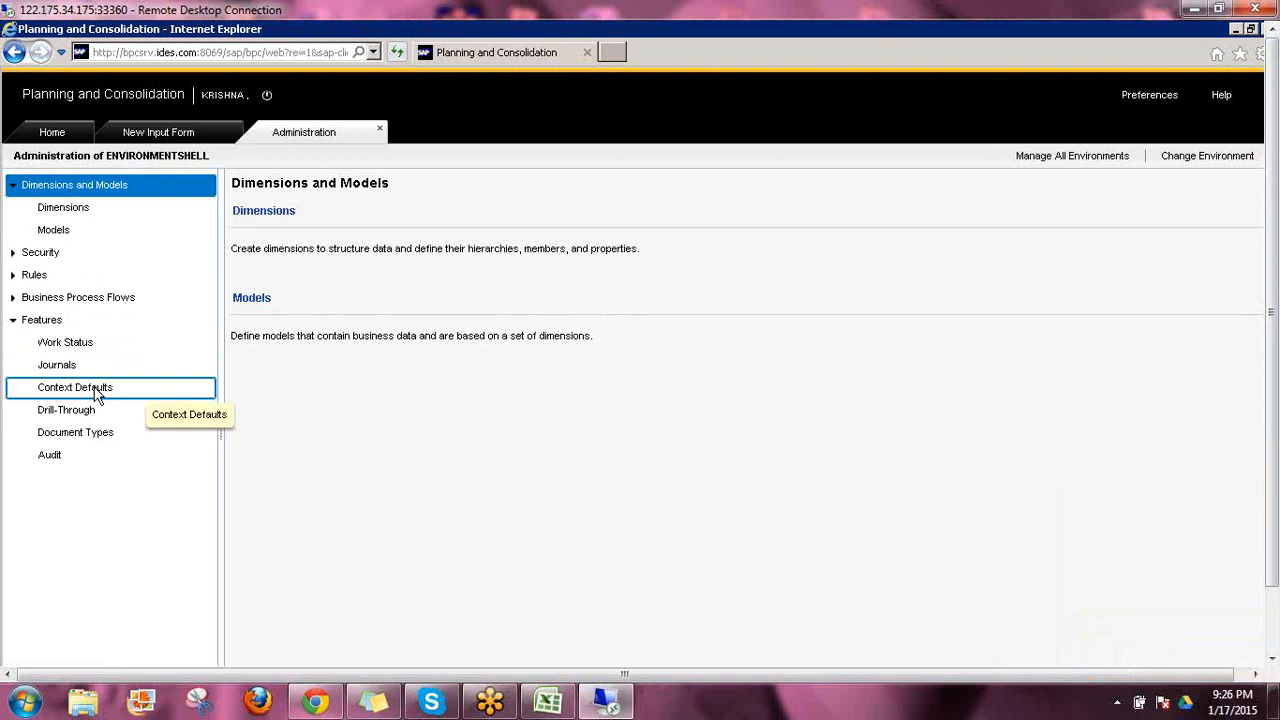
{"action": "left_click", "coordinate": [97, 392]}
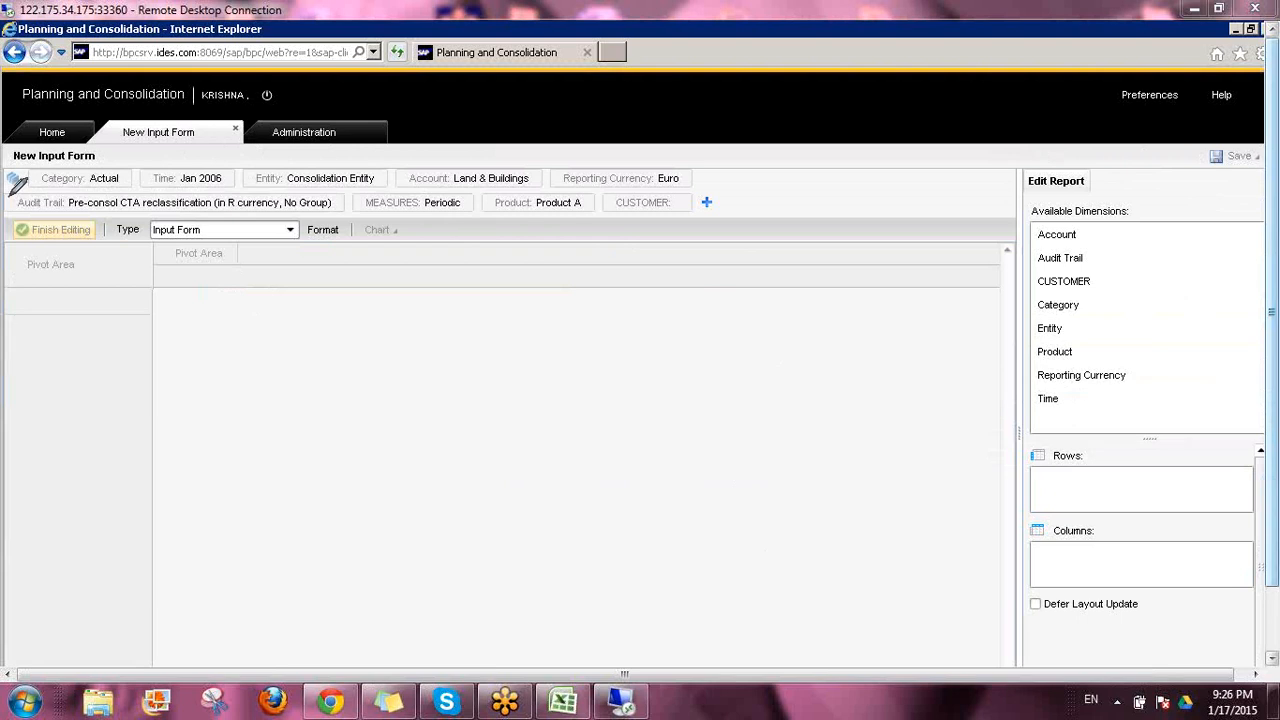
{"action": "mouse_move", "coordinate": [12, 195]}
{"action": "left_mouse_down"}
{"action": "mouse_move", "coordinate": [785, 178]}
{"action": "mouse_move", "coordinate": [648, 233]}
{"action": "mouse_move", "coordinate": [278, 228]}
{"action": "mouse_move", "coordinate": [4, 197]}
{"action": "mouse_move", "coordinate": [30, 160]}
{"action": "mouse_move", "coordinate": [735, 149]}
{"action": "mouse_move", "coordinate": [775, 192]}
{"action": "mouse_move", "coordinate": [822, 212]}
{"action": "mouse_move", "coordinate": [866, 195]}
{"action": "mouse_move", "coordinate": [884, 204]}
{"action": "mouse_move", "coordinate": [856, 205]}
{"action": "left_mouse_up"}
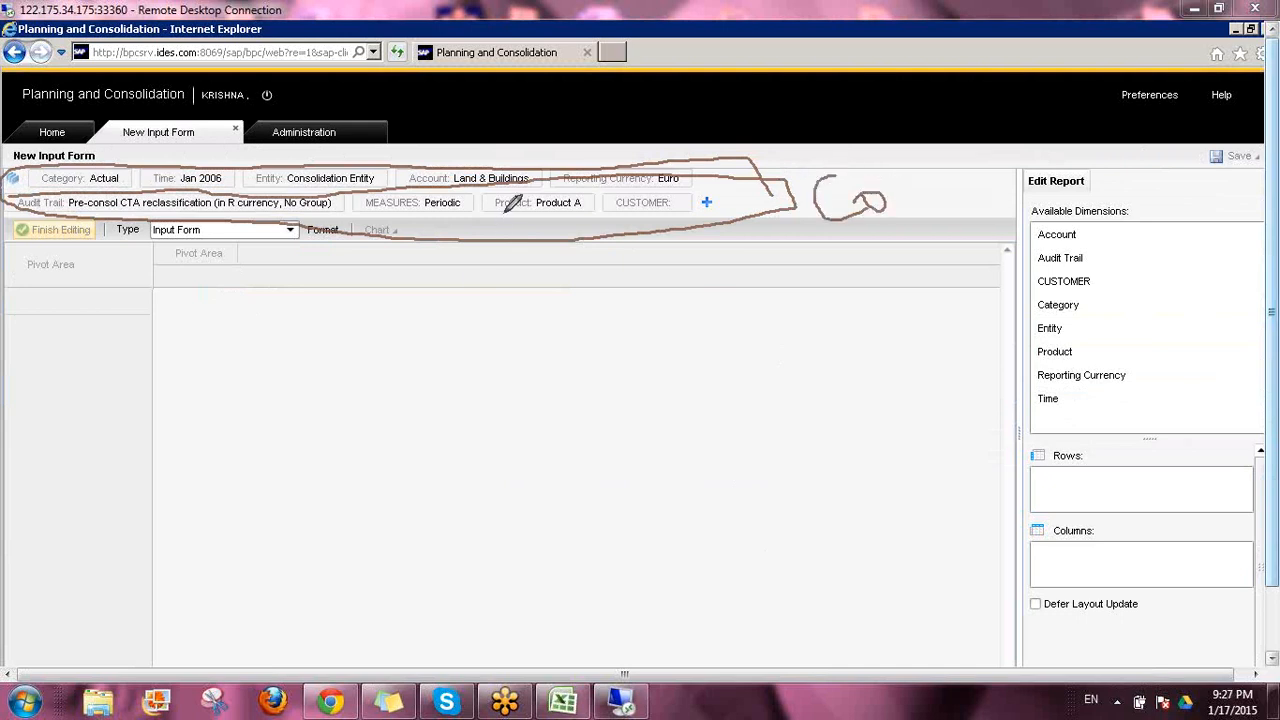
{"action": "mouse_move", "coordinate": [502, 222]}
{"action": "left_mouse_down"}
{"action": "mouse_move", "coordinate": [422, 356]}
{"action": "mouse_move", "coordinate": [480, 330]}
{"action": "left_mouse_up"}
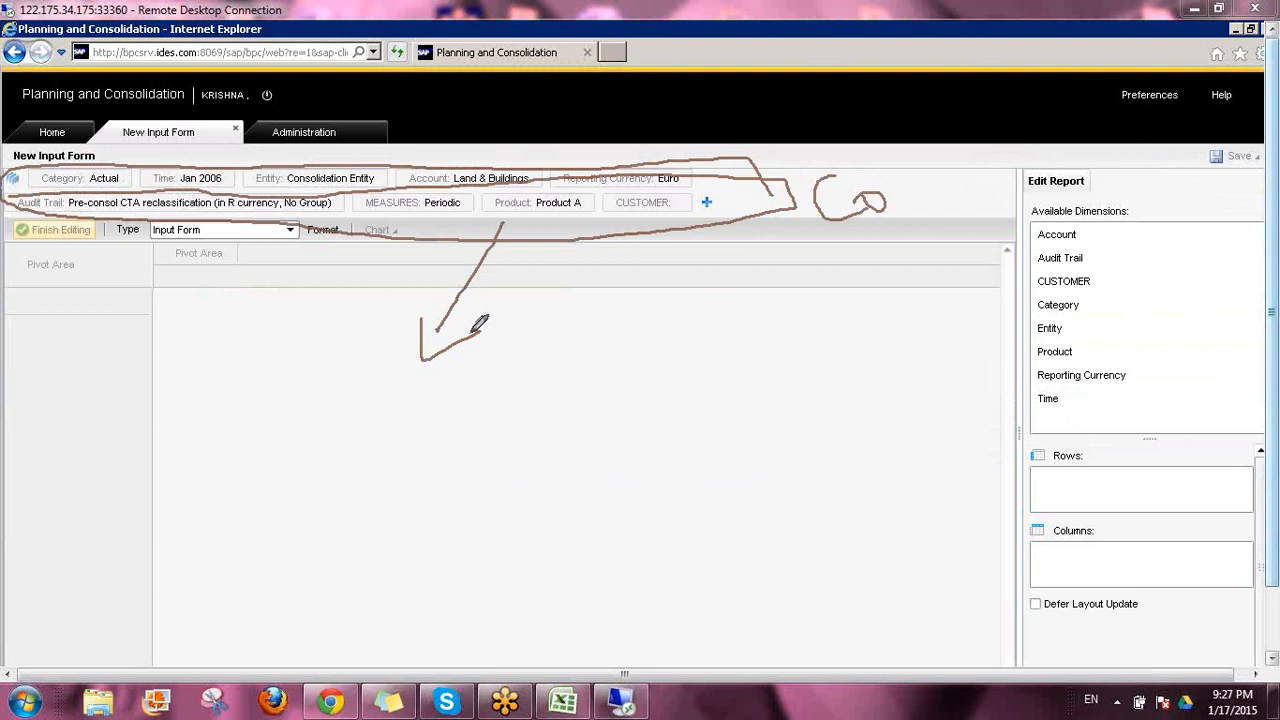
{"action": "left_click_drag", "start_coordinate": [788, 250], "coordinate": [928, 200]}
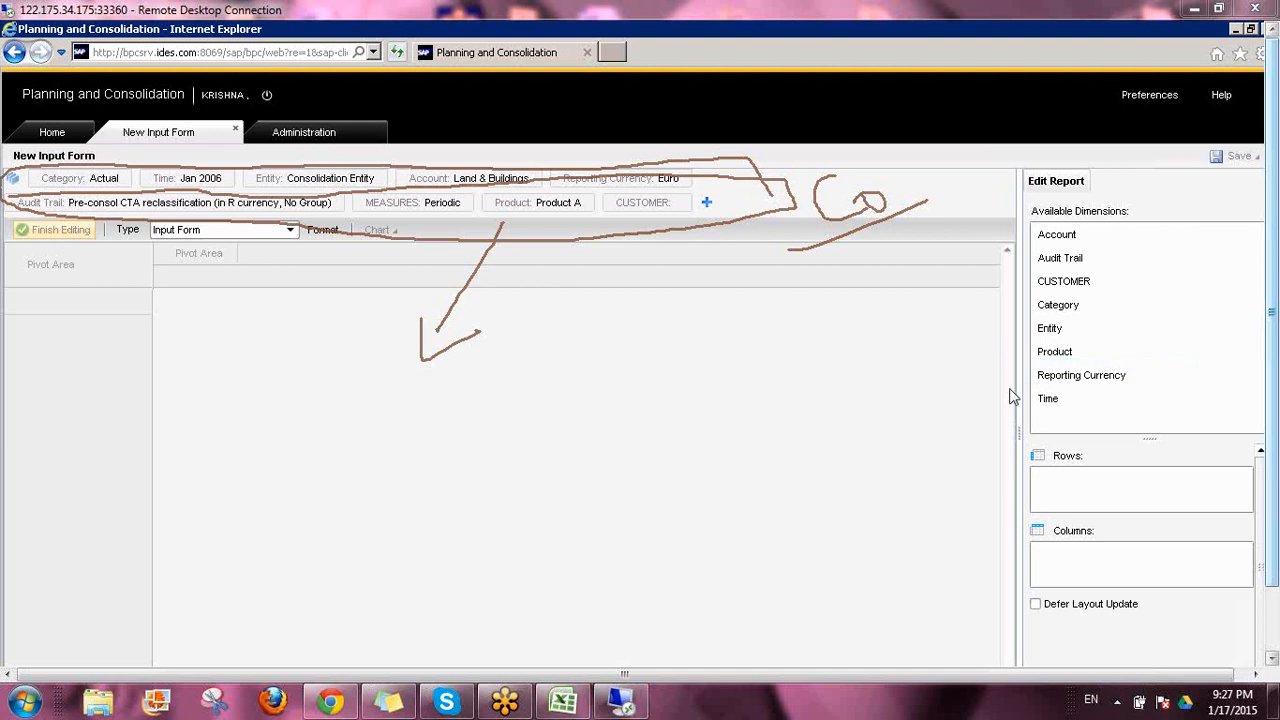
{"action": "left_click", "coordinate": [1027, 475]}
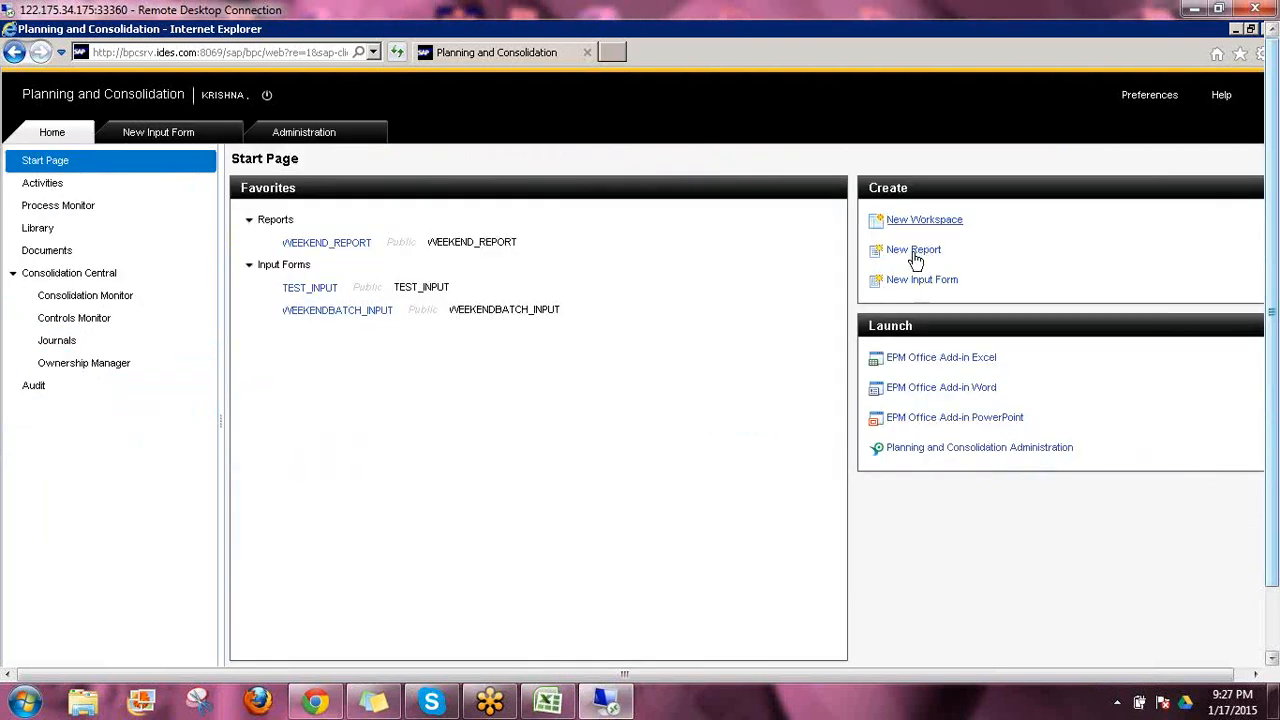
Create a new report, check which model it uses, and view the Consolidation model's context defaults for comparison
{"action": "left_click", "coordinate": [914, 251]}
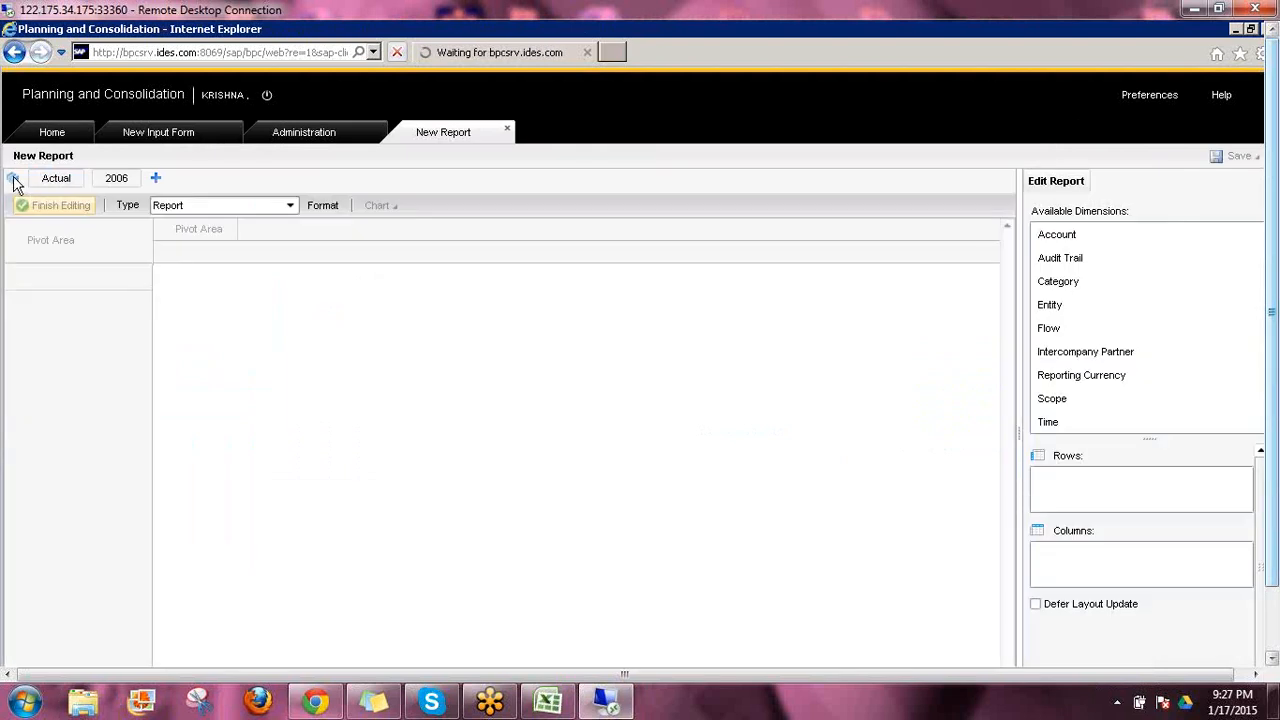
{"action": "left_click", "coordinate": [13, 180]}
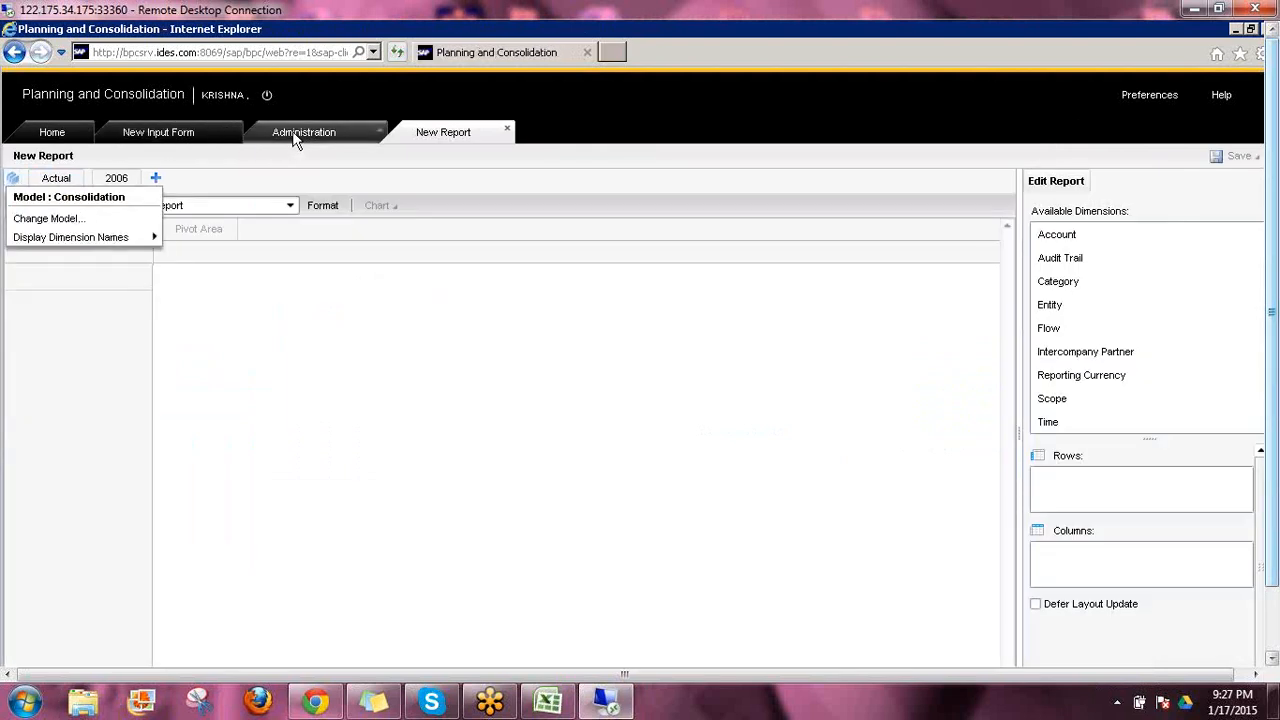
{"action": "left_click", "coordinate": [365, 190]}
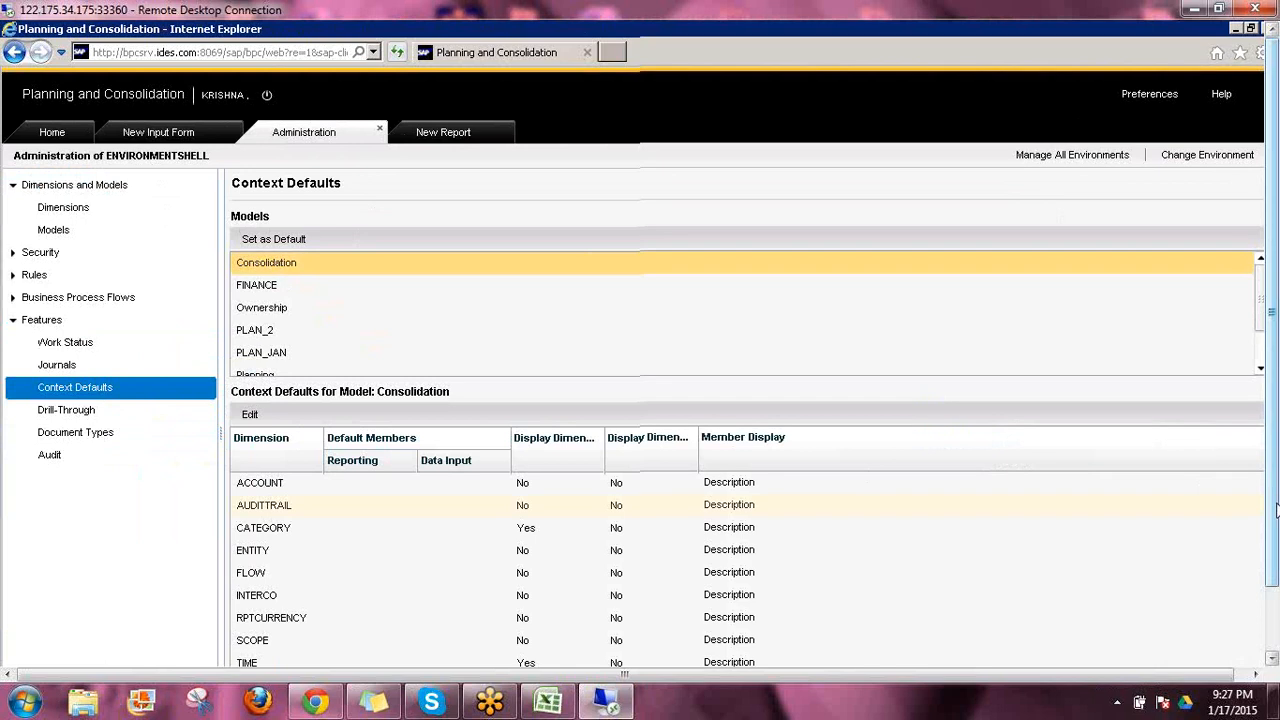
{"action": "left_click_drag", "start_coordinate": [1275, 510], "coordinate": [1274, 680]}
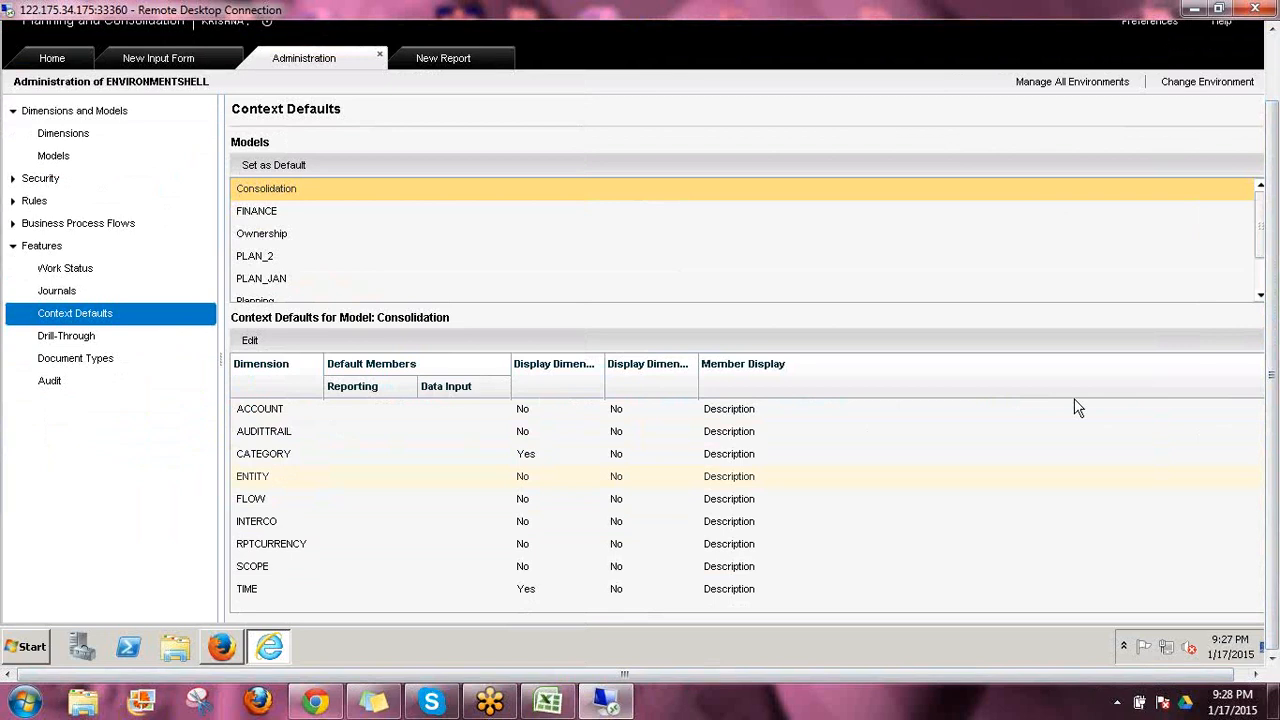
{"action": "left_click", "coordinate": [1156, 384]}
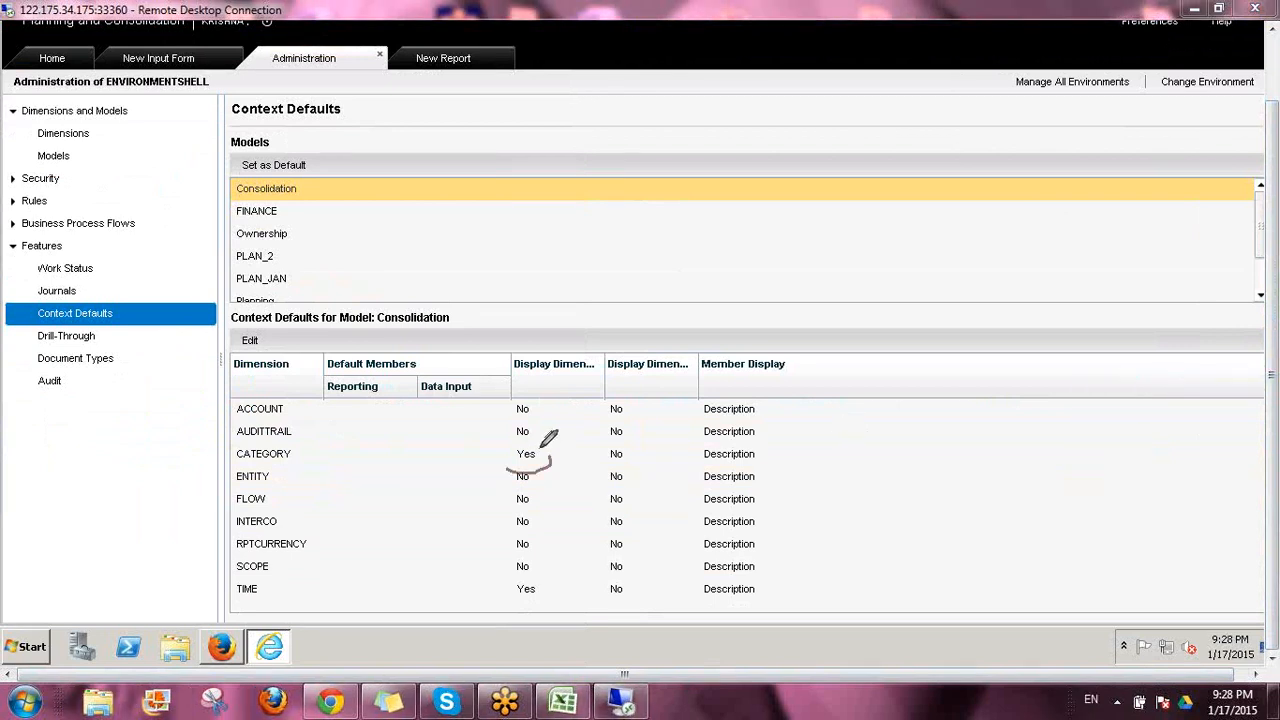
{"action": "mouse_move", "coordinate": [542, 442]}
{"action": "left_mouse_down"}
{"action": "mouse_move", "coordinate": [508, 460]}
{"action": "mouse_move", "coordinate": [548, 464]}
{"action": "left_mouse_up"}
{"action": "mouse_move", "coordinate": [523, 576]}
{"action": "left_mouse_down"}
{"action": "mouse_move", "coordinate": [541, 597]}
{"action": "mouse_move", "coordinate": [544, 580]}
{"action": "left_mouse_up"}
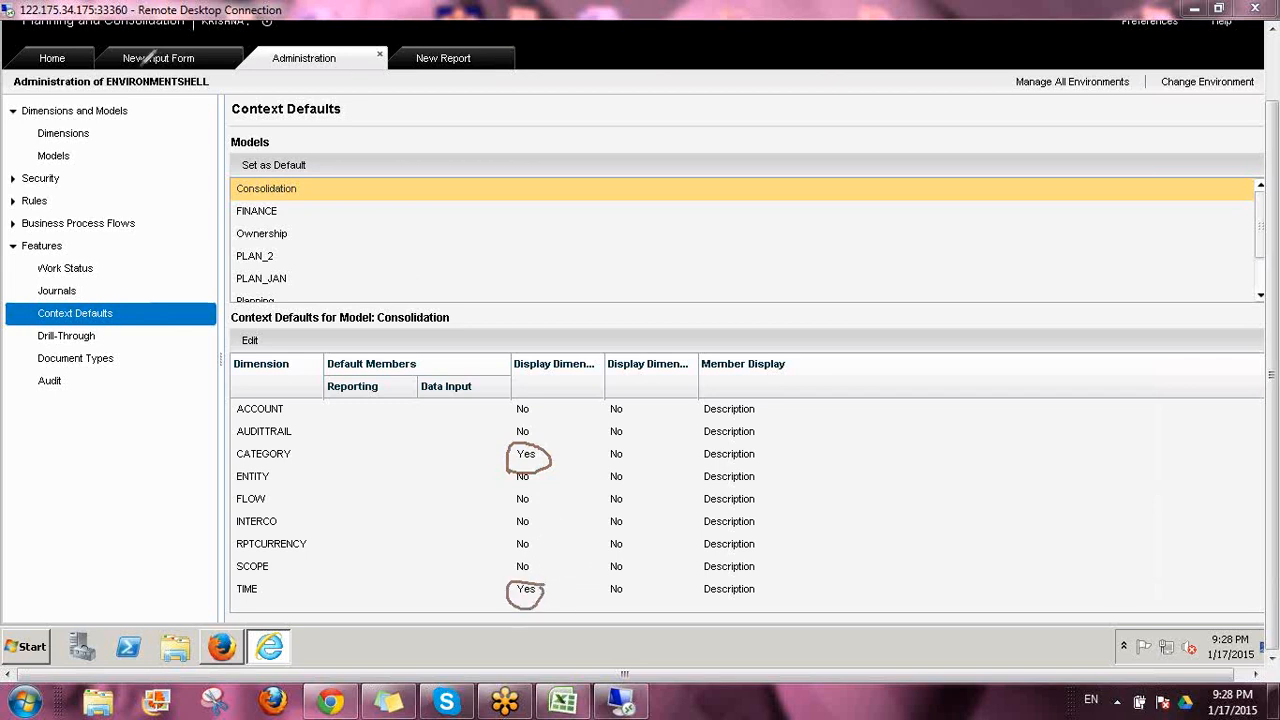
{"action": "left_click_drag", "start_coordinate": [121, 72], "coordinate": [175, 71]}
{"action": "left_click_drag", "start_coordinate": [686, 138], "coordinate": [700, 170]}
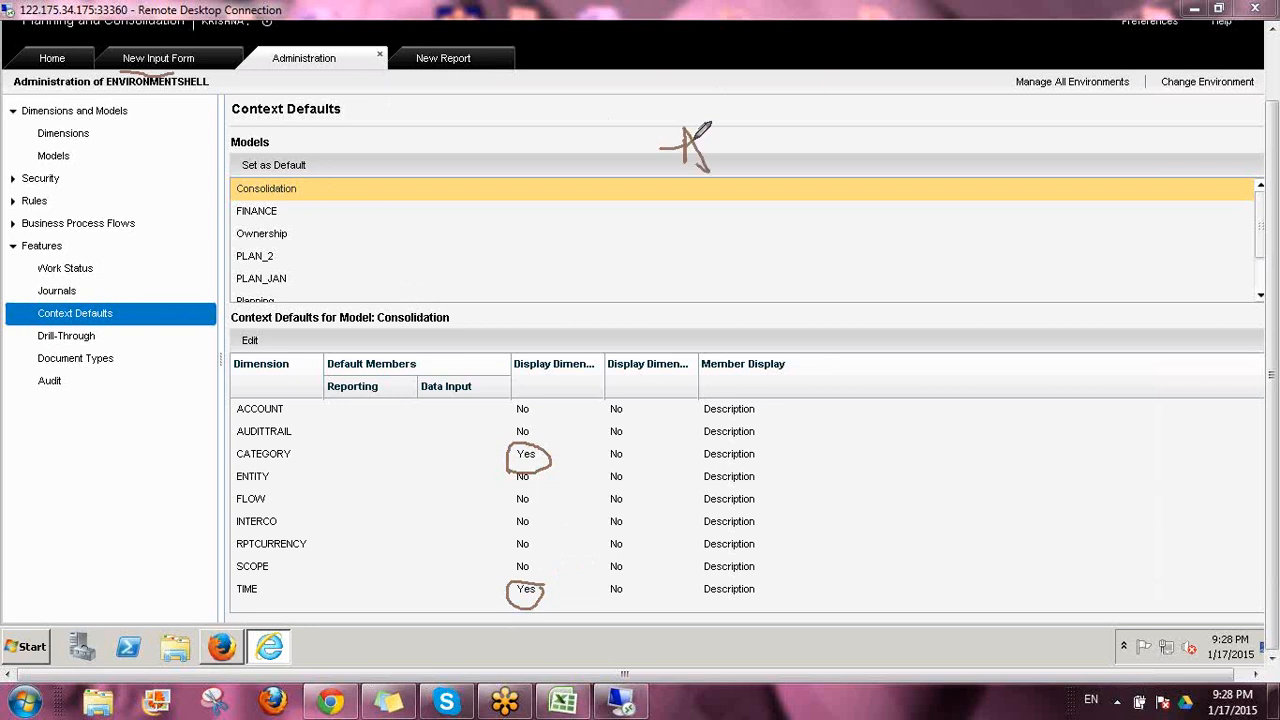
{"action": "mouse_move", "coordinate": [731, 106]}
{"action": "left_mouse_down"}
{"action": "mouse_move", "coordinate": [733, 164]}
{"action": "mouse_move", "coordinate": [772, 124]}
{"action": "mouse_move", "coordinate": [833, 127]}
{"action": "mouse_move", "coordinate": [828, 136]}
{"action": "mouse_move", "coordinate": [875, 117]}
{"action": "mouse_move", "coordinate": [922, 142]}
{"action": "left_mouse_up"}
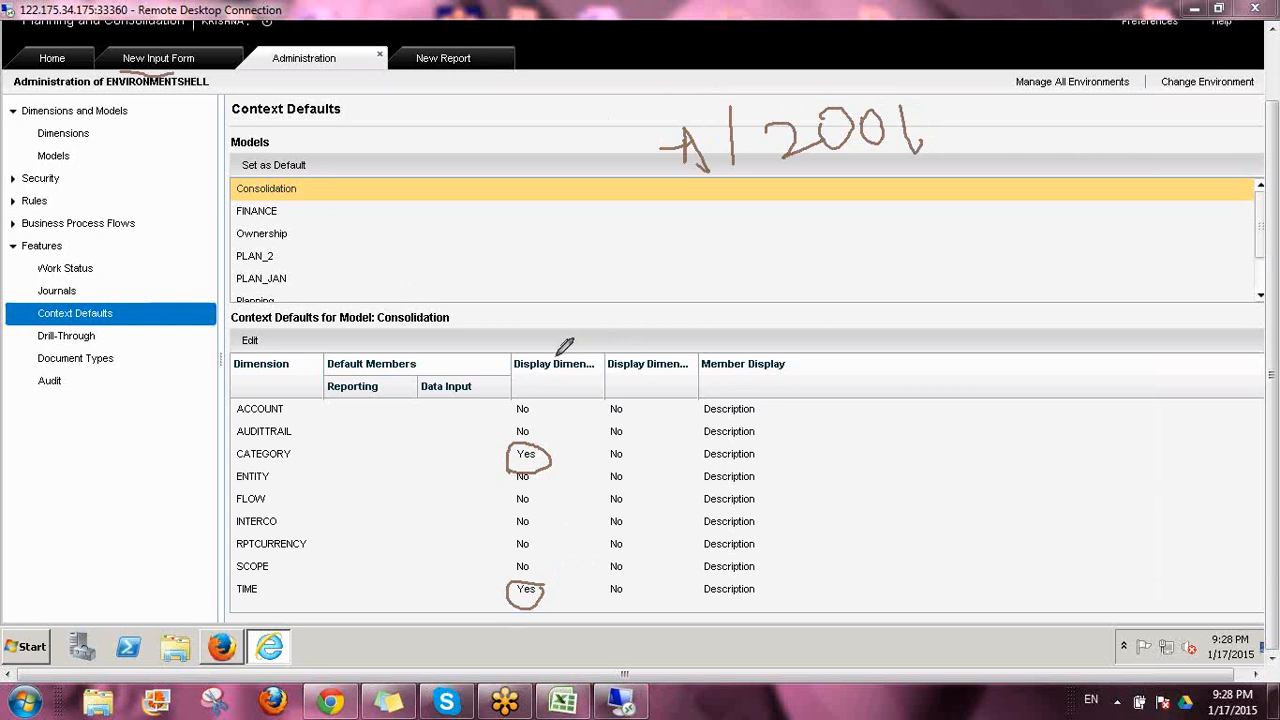
{"action": "left_click_drag", "start_coordinate": [555, 358], "coordinate": [588, 338]}
{"action": "left_click_drag", "start_coordinate": [538, 464], "coordinate": [580, 432]}
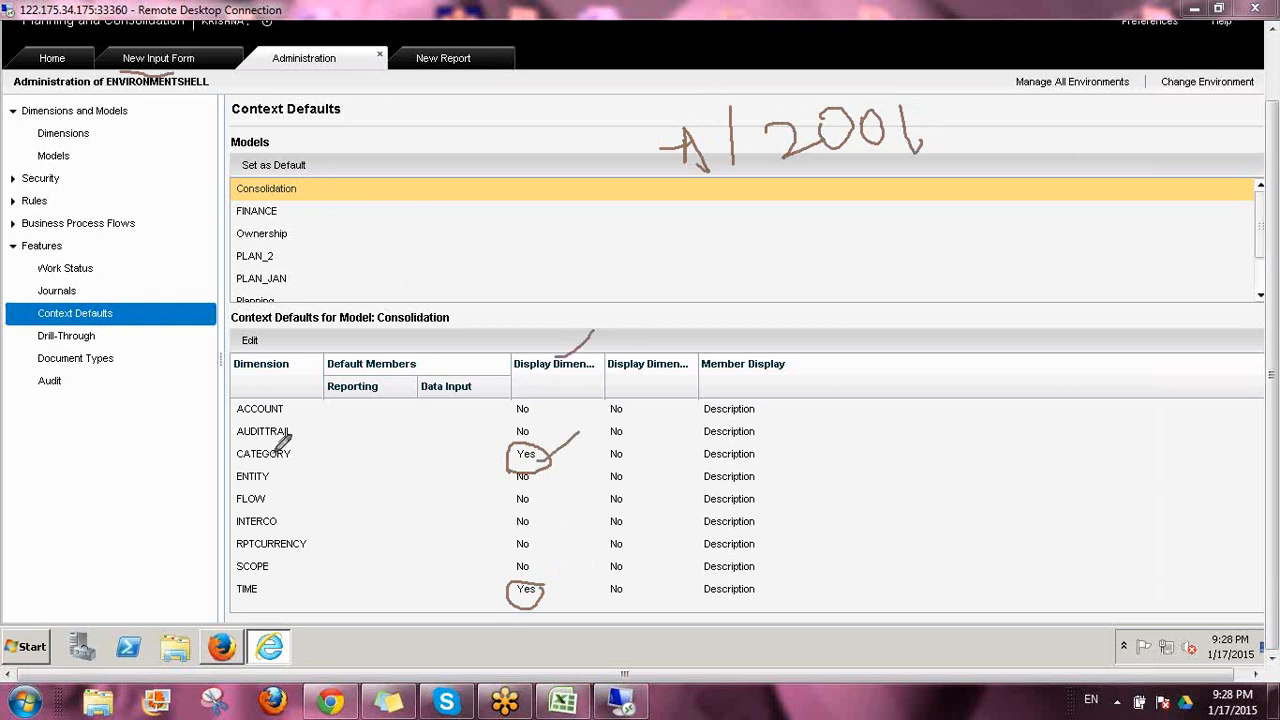
{"action": "left_click_drag", "start_coordinate": [298, 456], "coordinate": [350, 432]}
{"action": "left_click", "coordinate": [268, 594]}
{"action": "left_click_drag", "start_coordinate": [268, 596], "coordinate": [302, 580]}
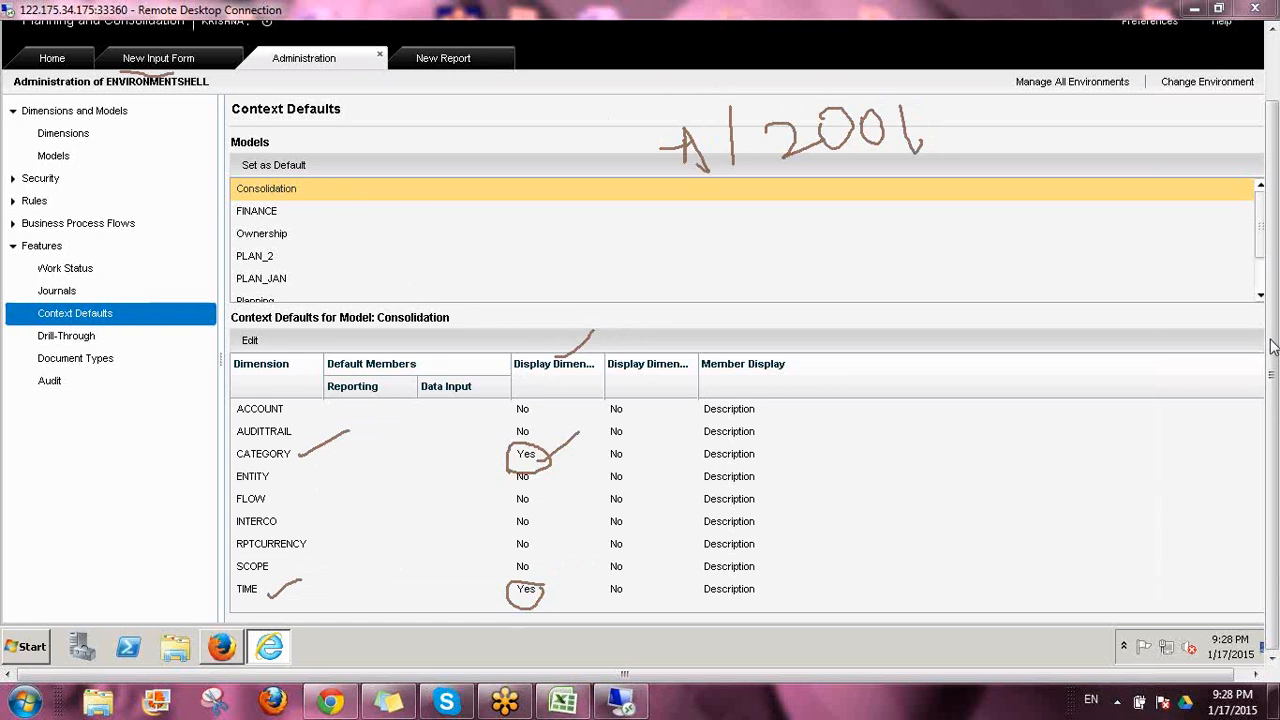
{"action": "left_click", "coordinate": [1147, 469]}
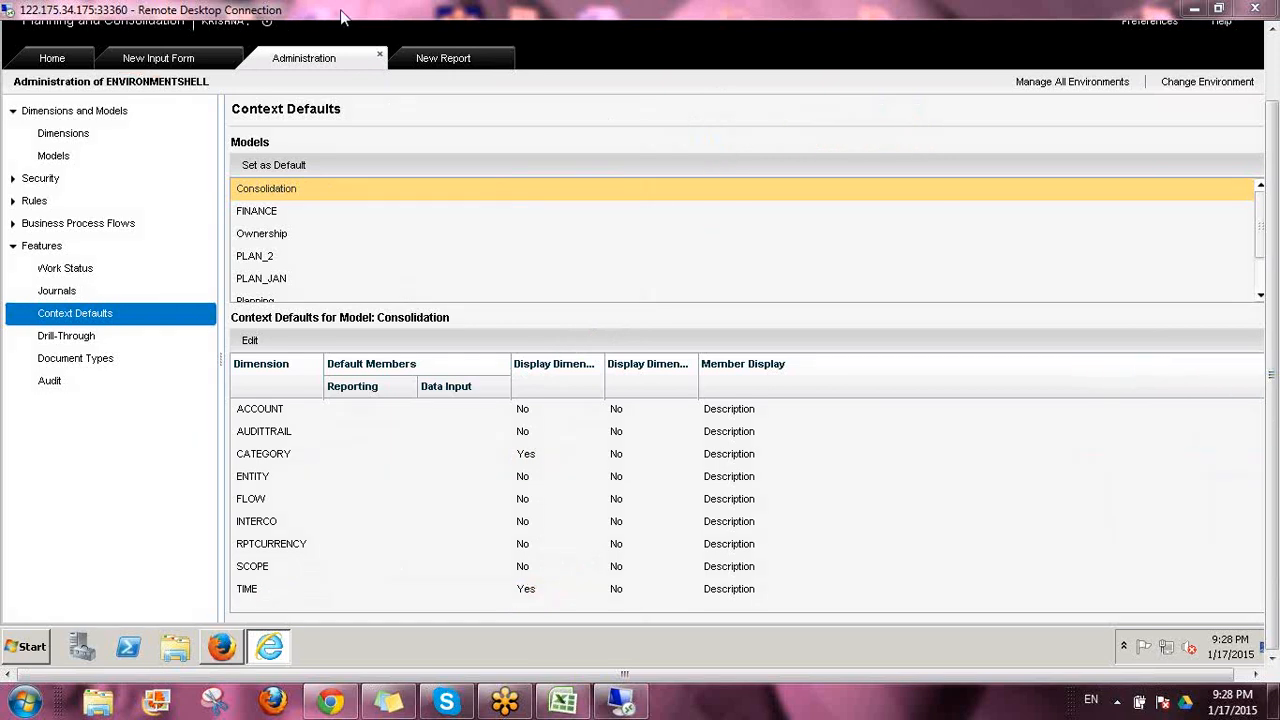
Close the new report and the new input form without saving the changes
{"action": "left_click", "coordinate": [510, 65]}
{"action": "left_click", "coordinate": [508, 55]}
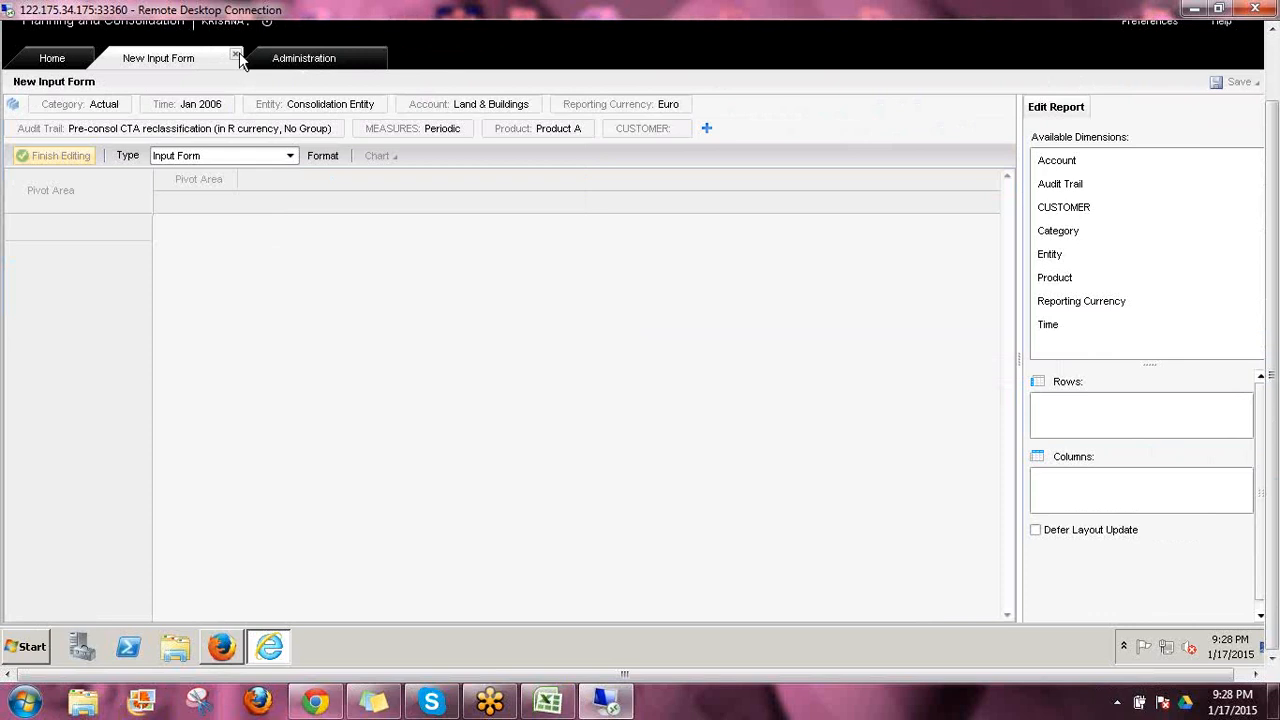
{"action": "left_click", "coordinate": [238, 55]}
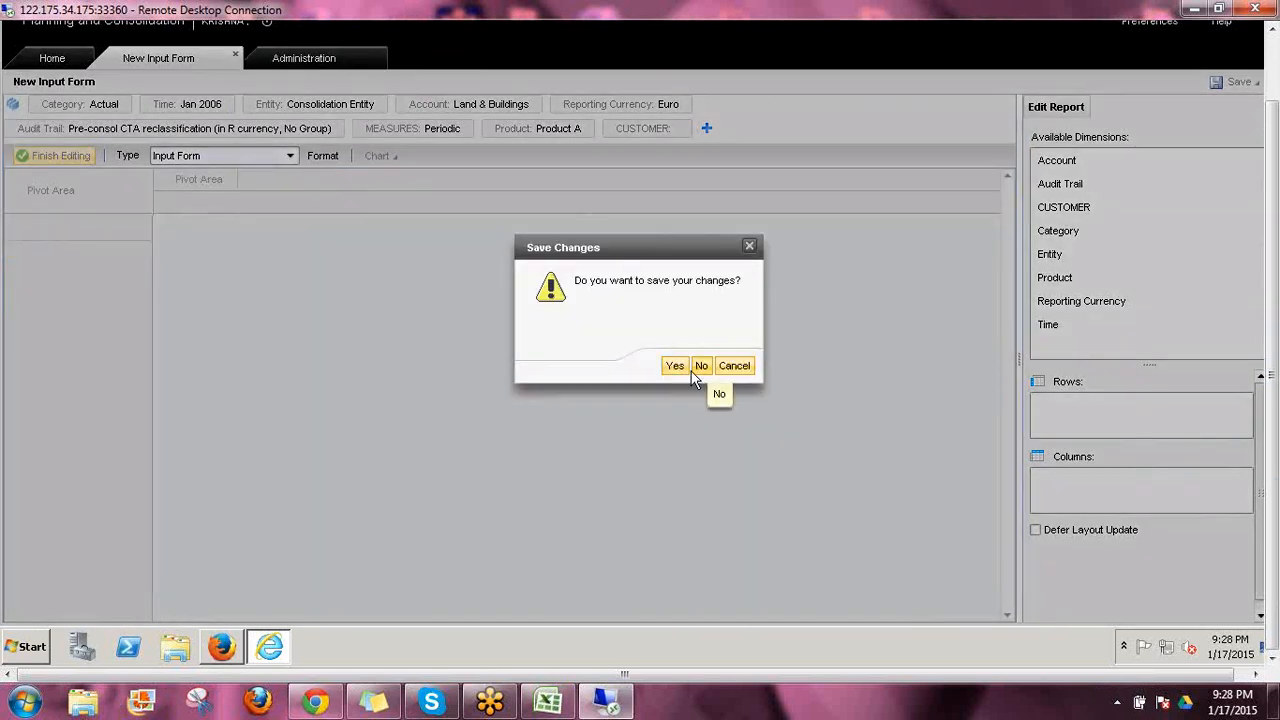
{"action": "left_click", "coordinate": [695, 371]}
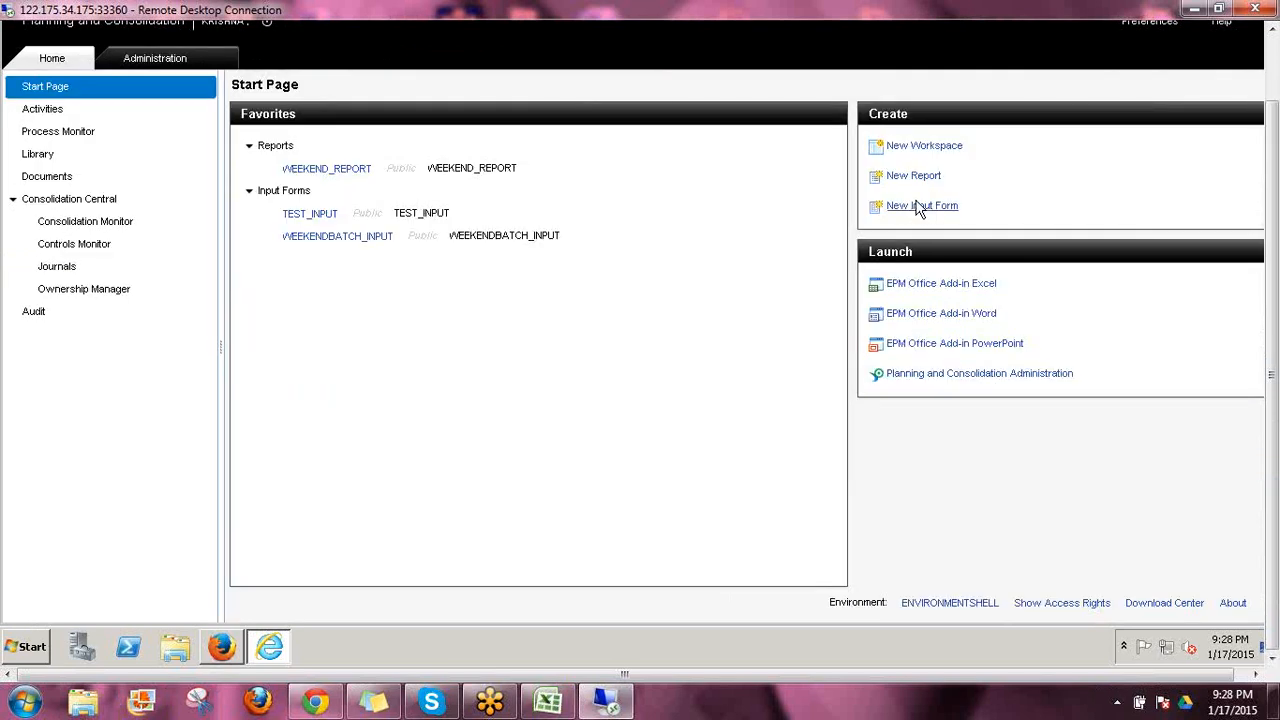
Create a new input form and compare its context bar with Context Defaults, widening the Display Dimension and Display Dimension Name columns to show their full headings
{"action": "left_click", "coordinate": [918, 206]}
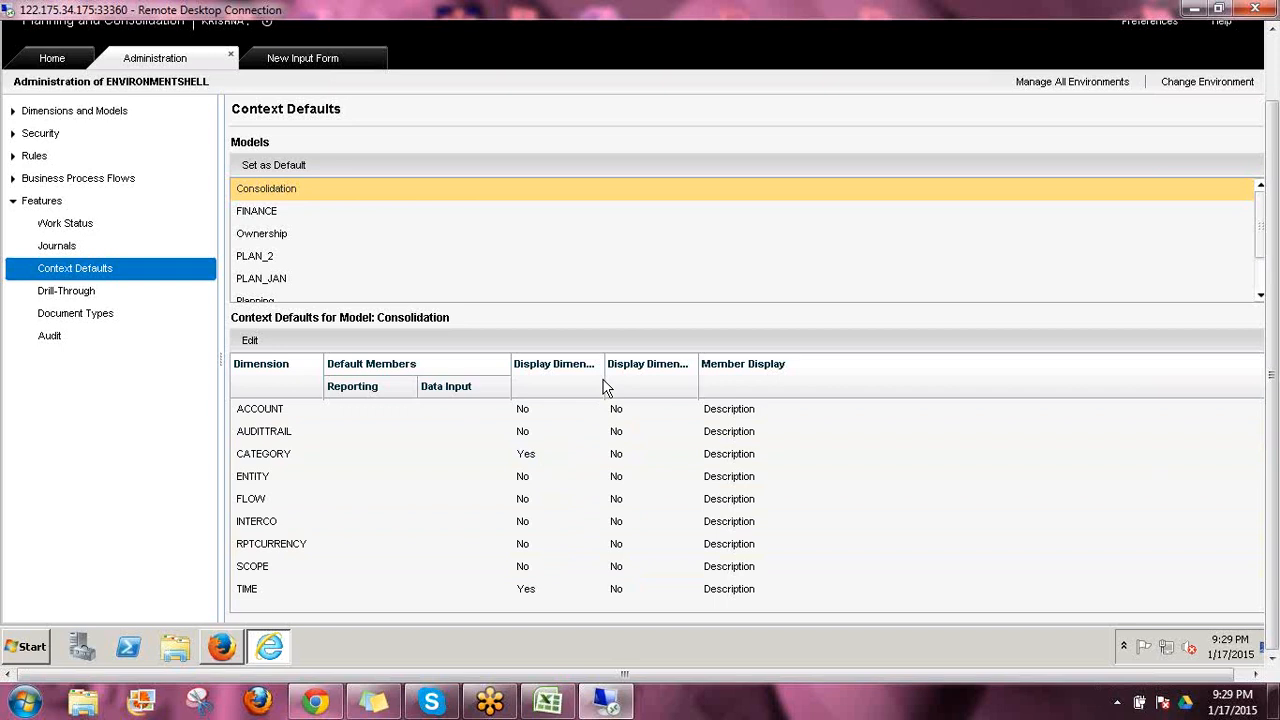
{"action": "left_click_drag", "start_coordinate": [606, 379], "coordinate": [832, 364]}
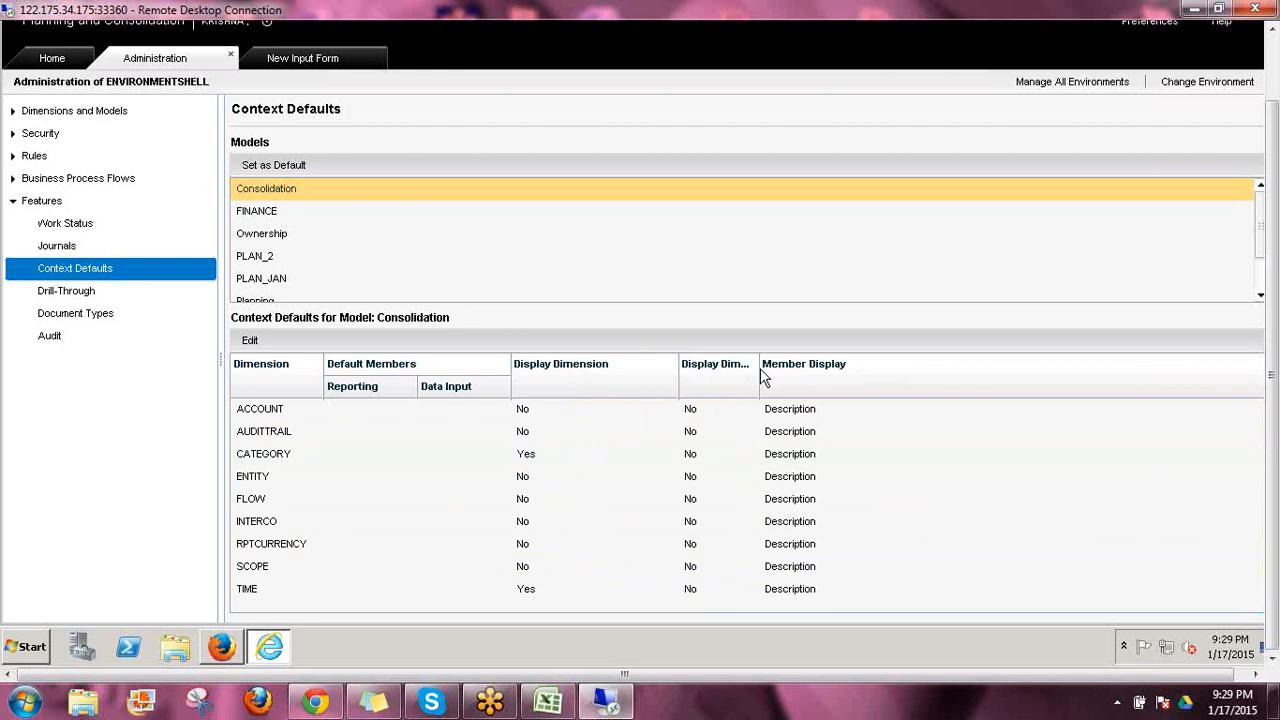
{"action": "left_click_drag", "start_coordinate": [761, 368], "coordinate": [876, 384]}
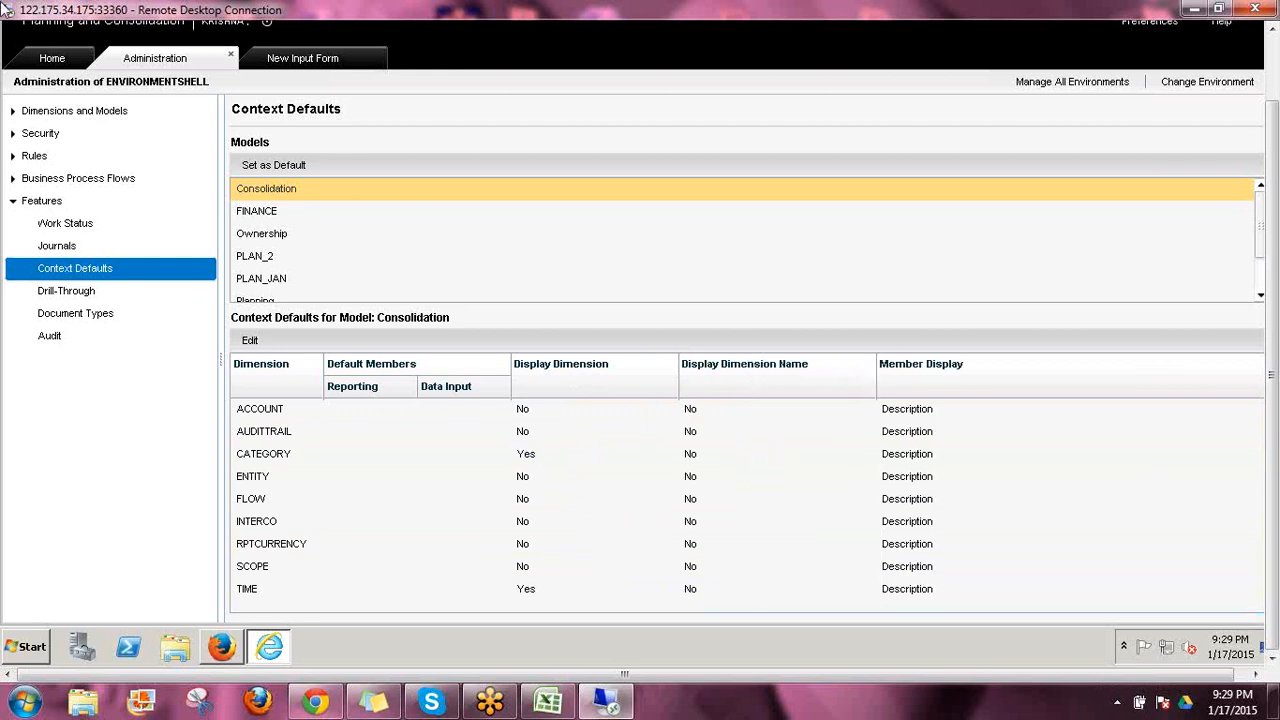
{"action": "left_click", "coordinate": [272, 62]}
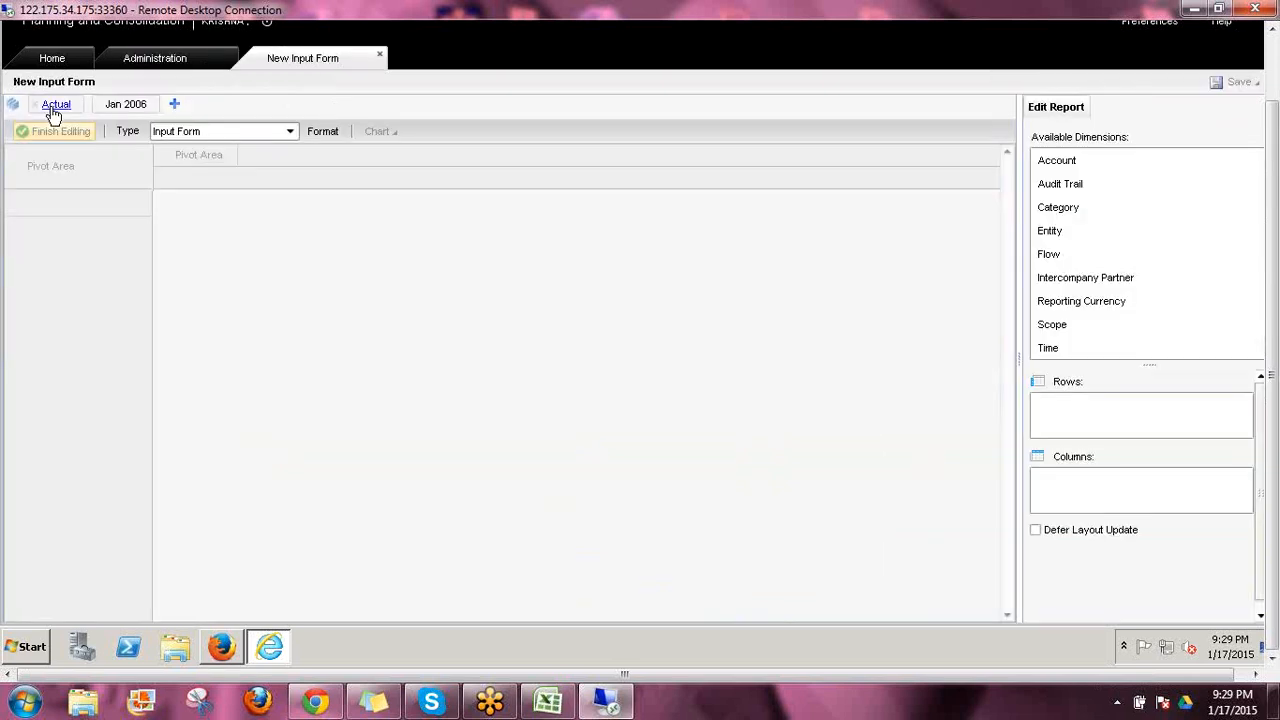
{"action": "left_click", "coordinate": [153, 60]}
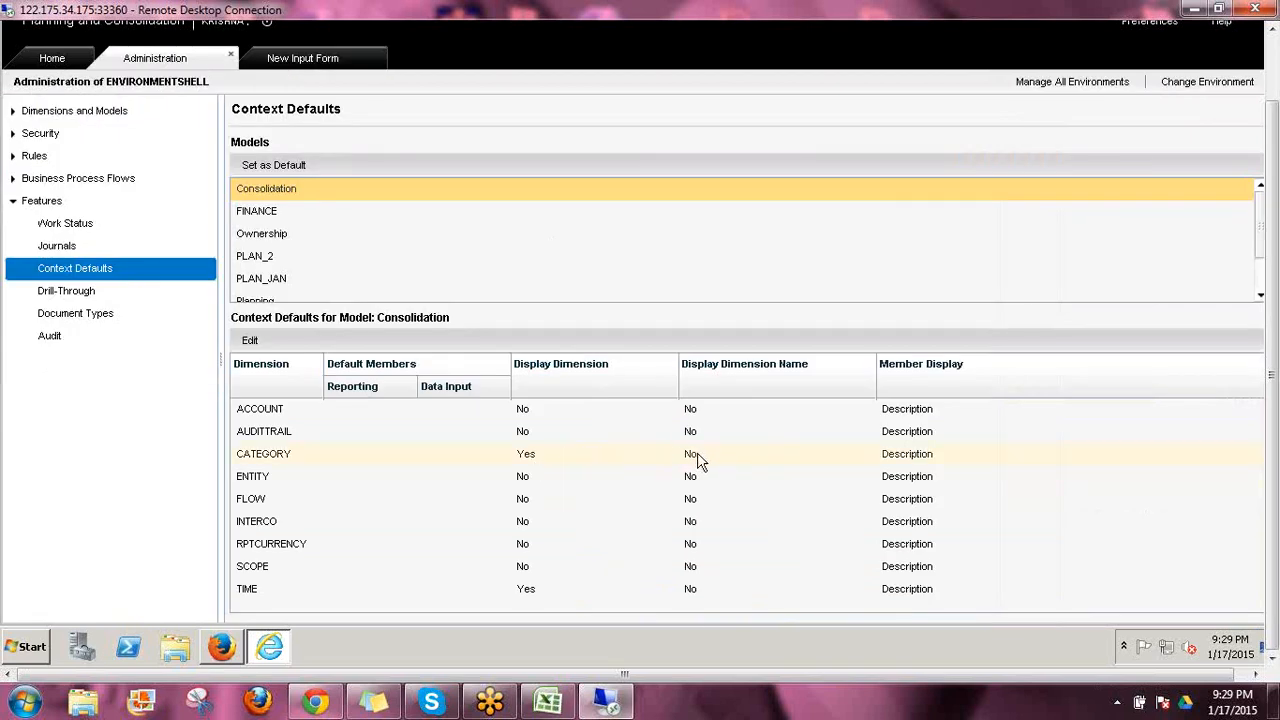
Set Display Dimension Name to Yes for CATEGORY in the Consolidation model's context defaults, save, and close the editor
{"action": "left_click", "coordinate": [696, 454]}
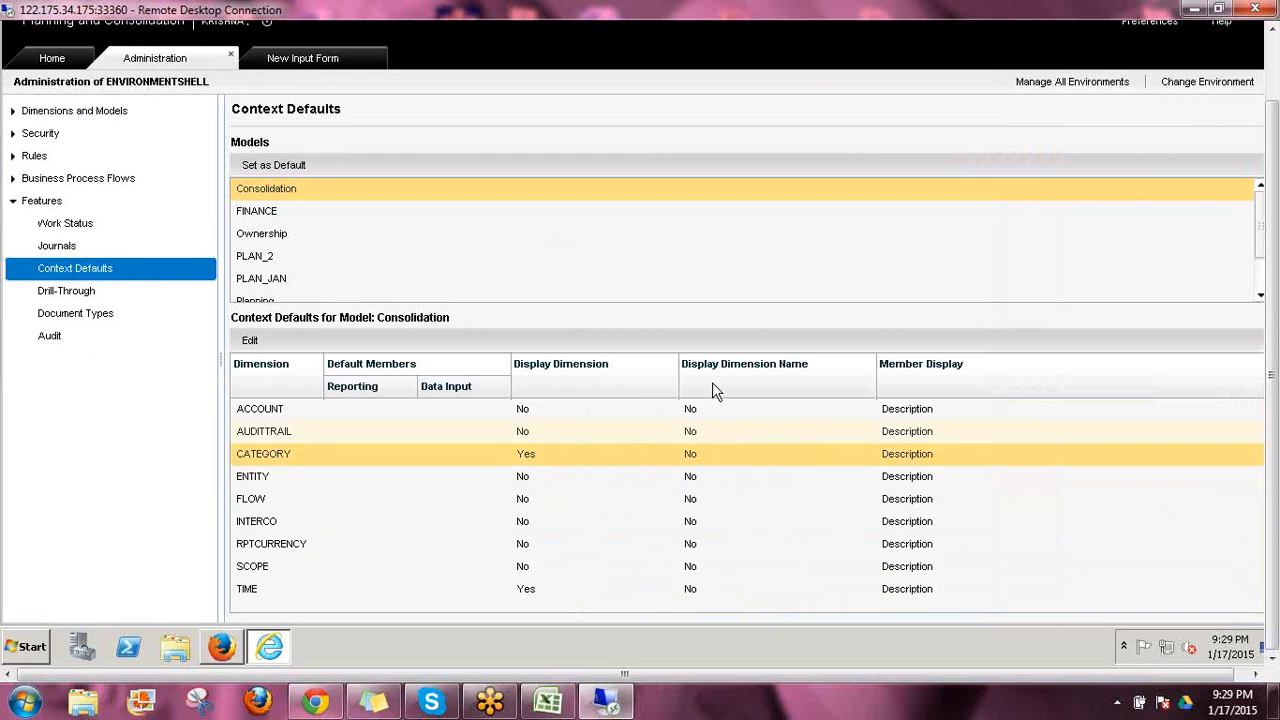
{"action": "left_click", "coordinate": [266, 340]}
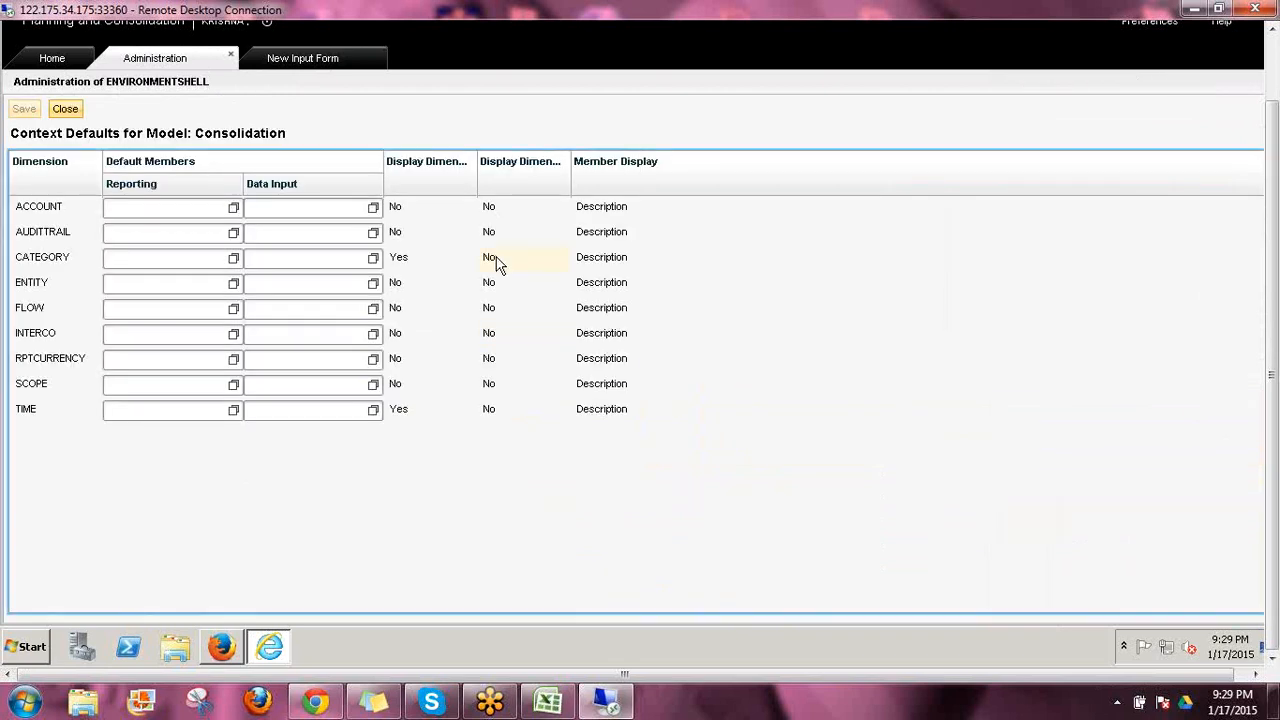
{"action": "left_click", "coordinate": [497, 260]}
{"action": "left_click", "coordinate": [508, 277]}
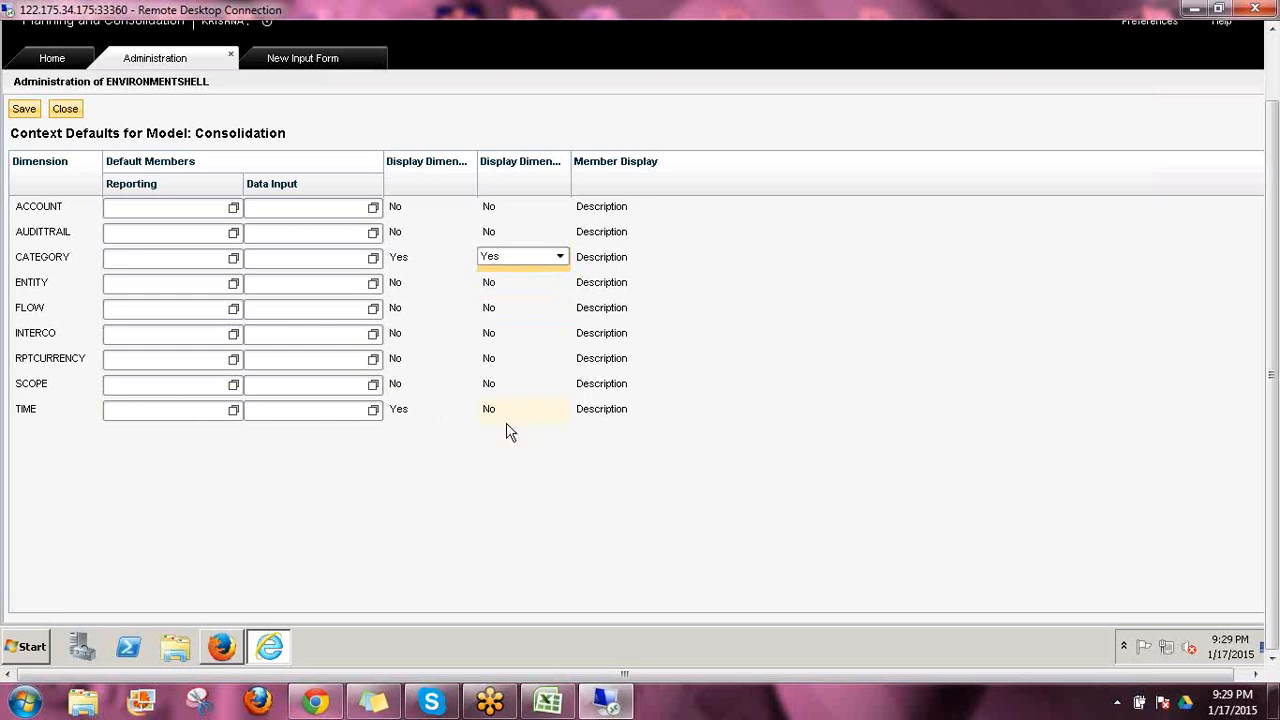
{"action": "left_click", "coordinate": [24, 109]}
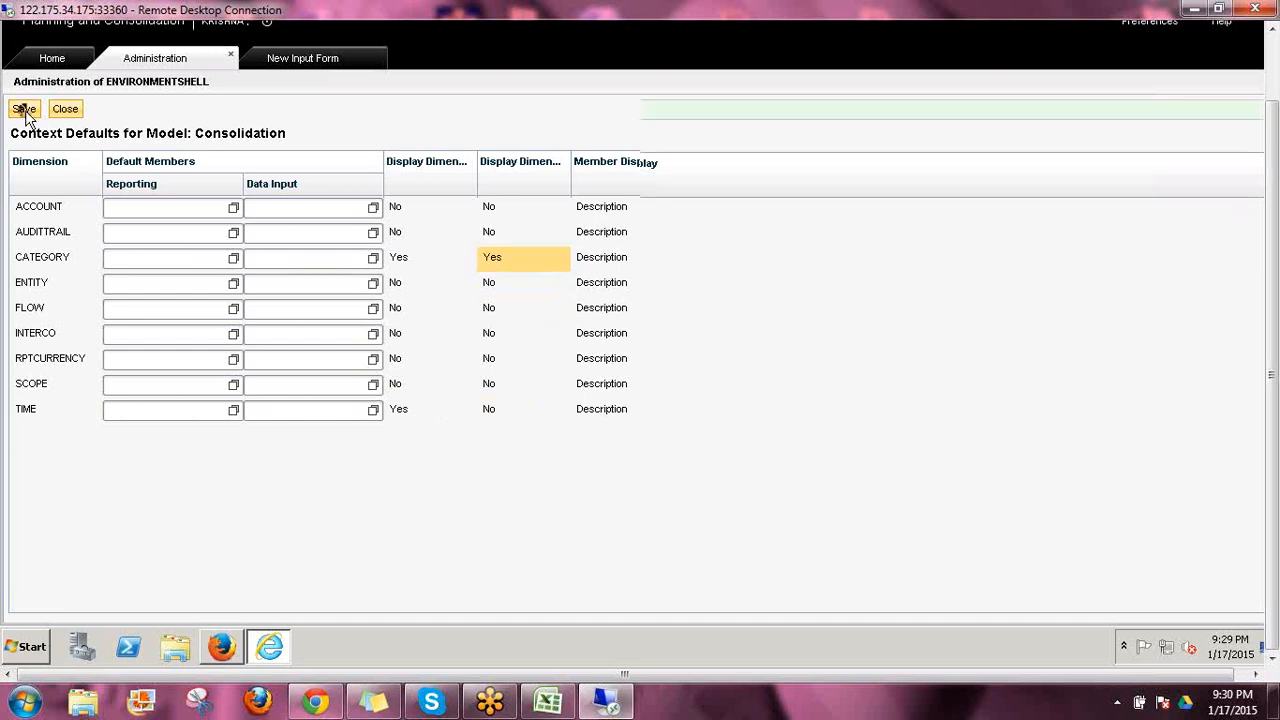
{"action": "left_click", "coordinate": [65, 109]}
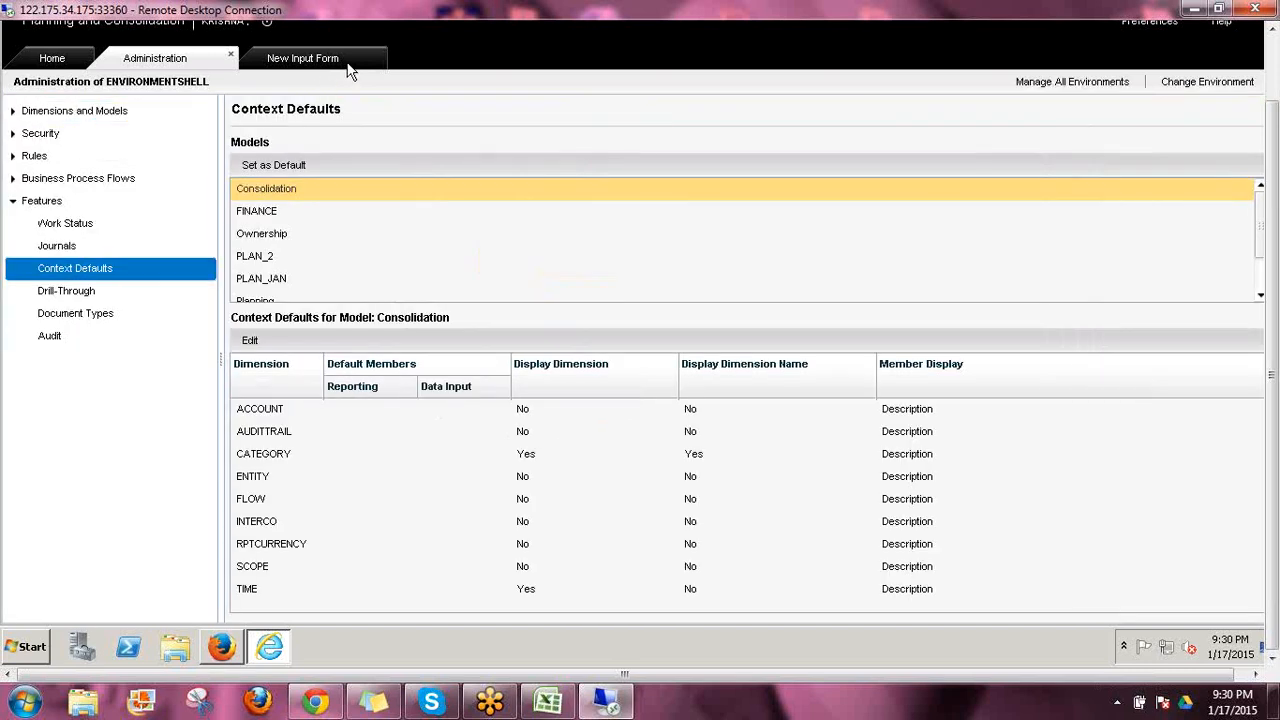
Close the old input form, create a new one, and compare its context bar with the CATEGORY context defaults
{"action": "left_click", "coordinate": [378, 63]}
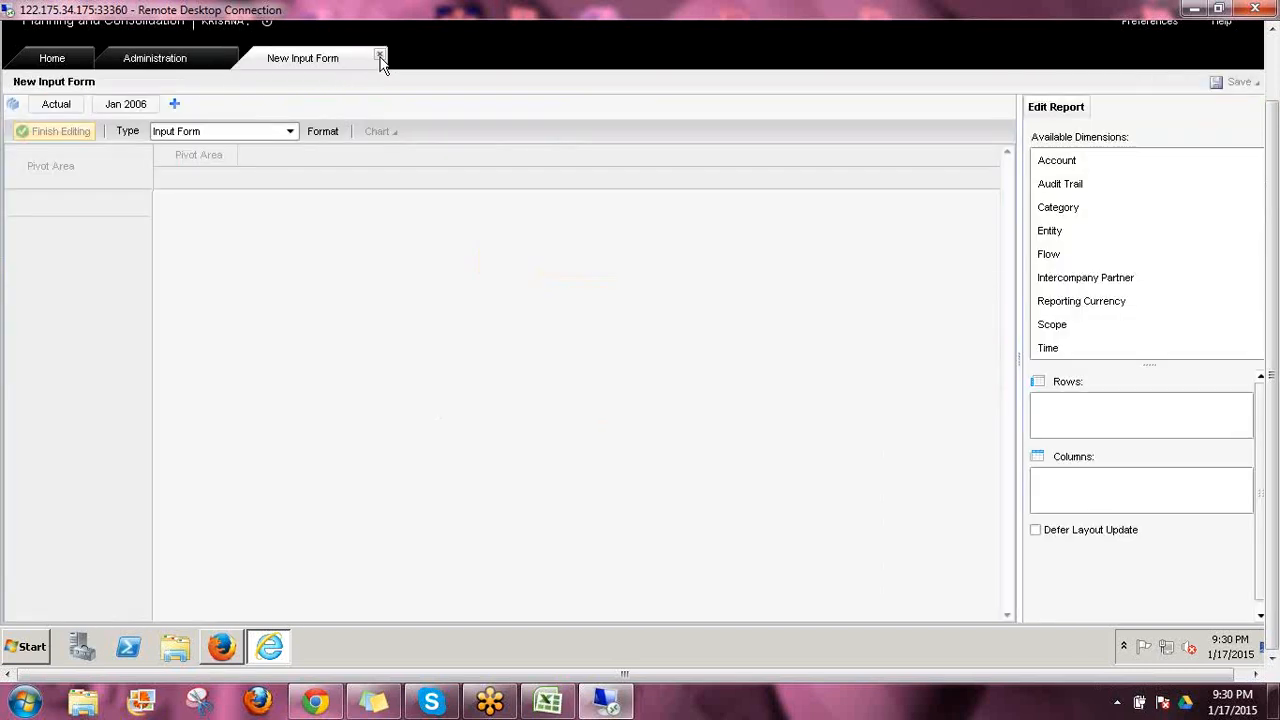
{"action": "left_click", "coordinate": [379, 56]}
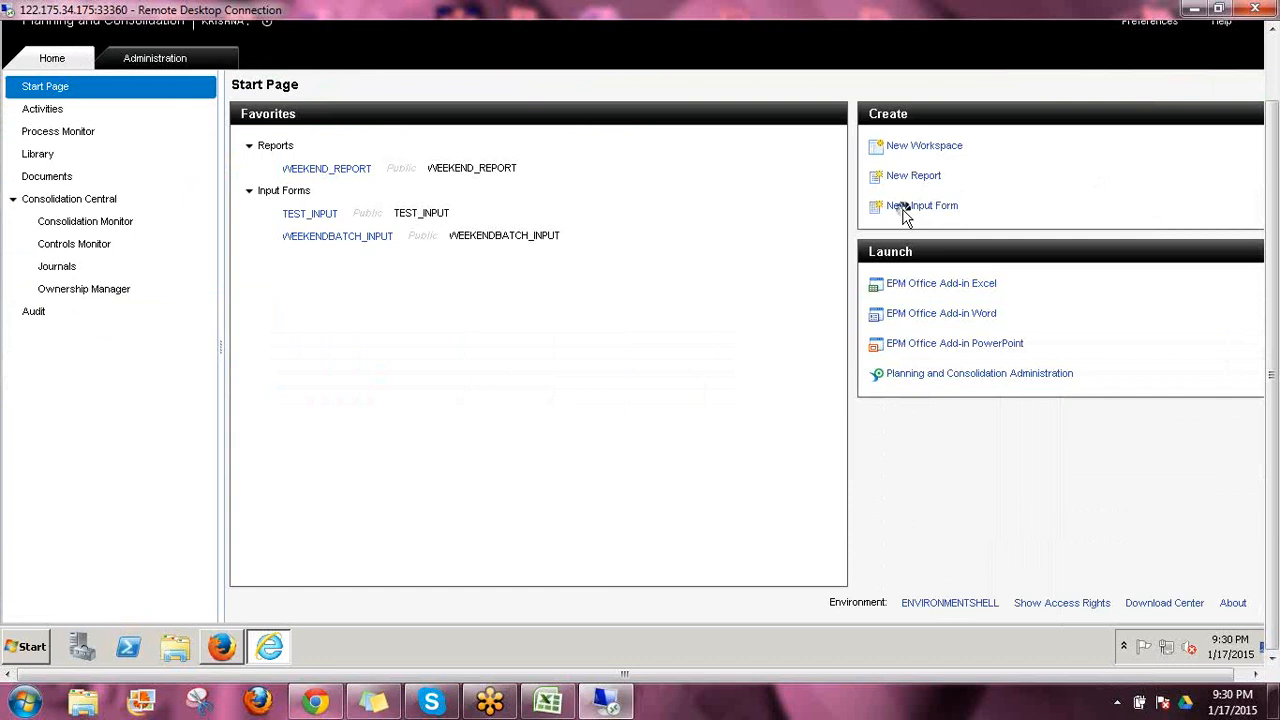
{"action": "left_click", "coordinate": [905, 210]}
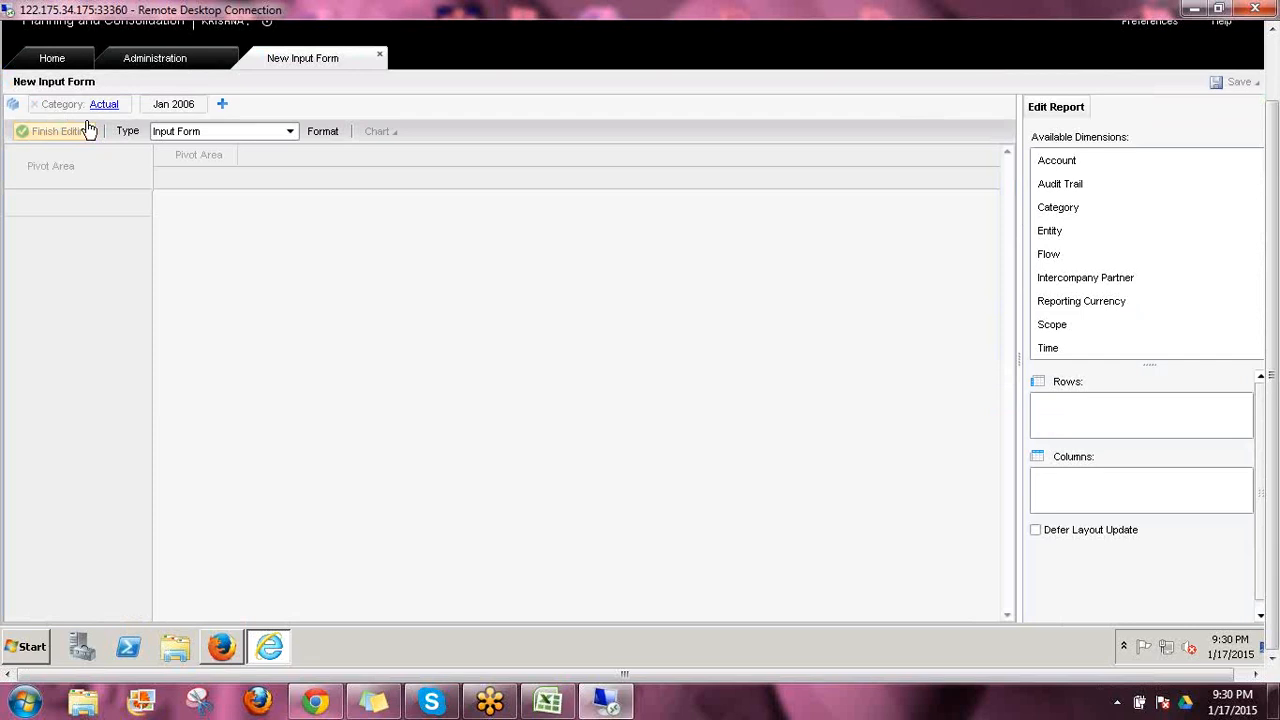
{"action": "left_click", "coordinate": [157, 64]}
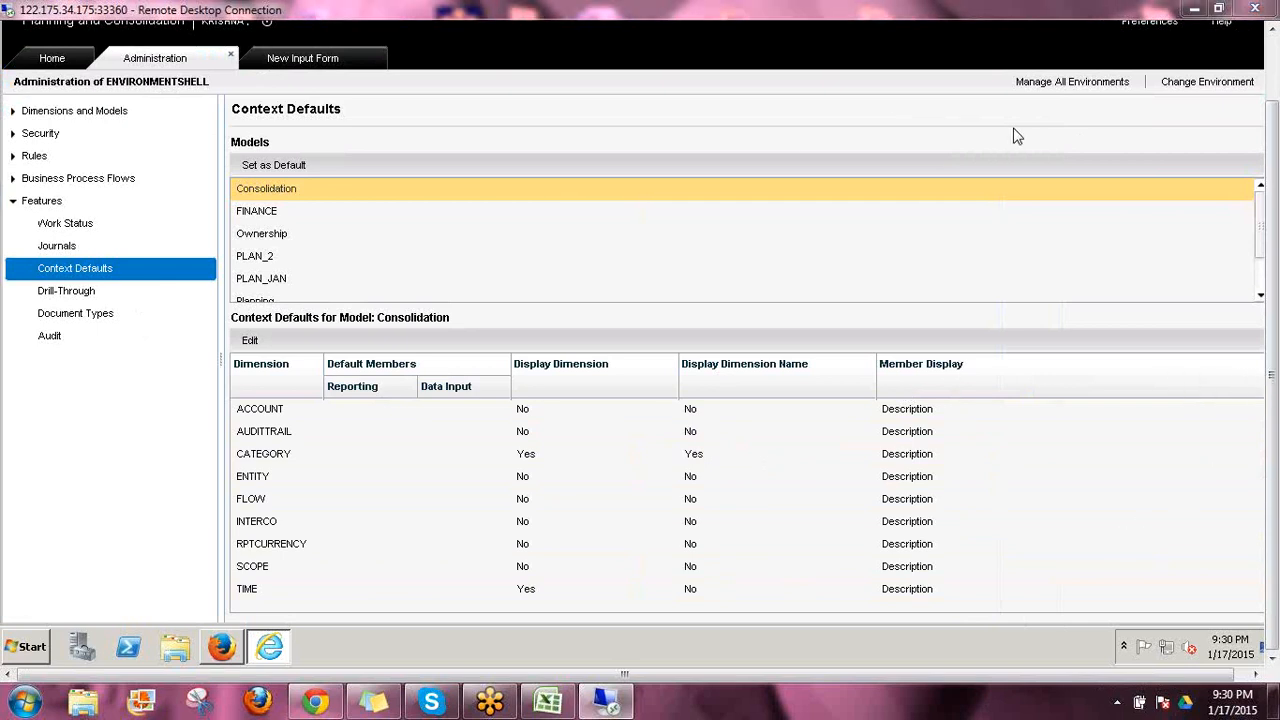
{"action": "left_click", "coordinate": [312, 60]}
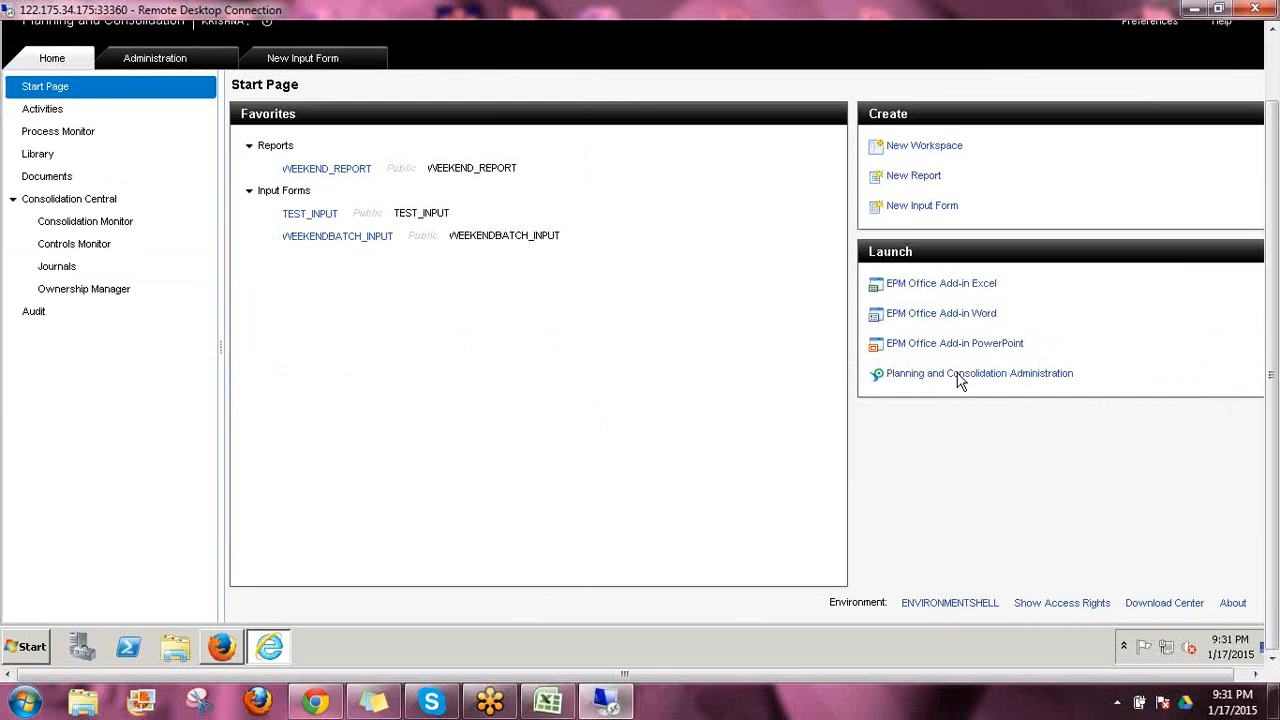
Launch Planning and Consolidation Administration again and open the ACCOUNT dimension from the Dimensions list
{"action": "left_click", "coordinate": [955, 375]}
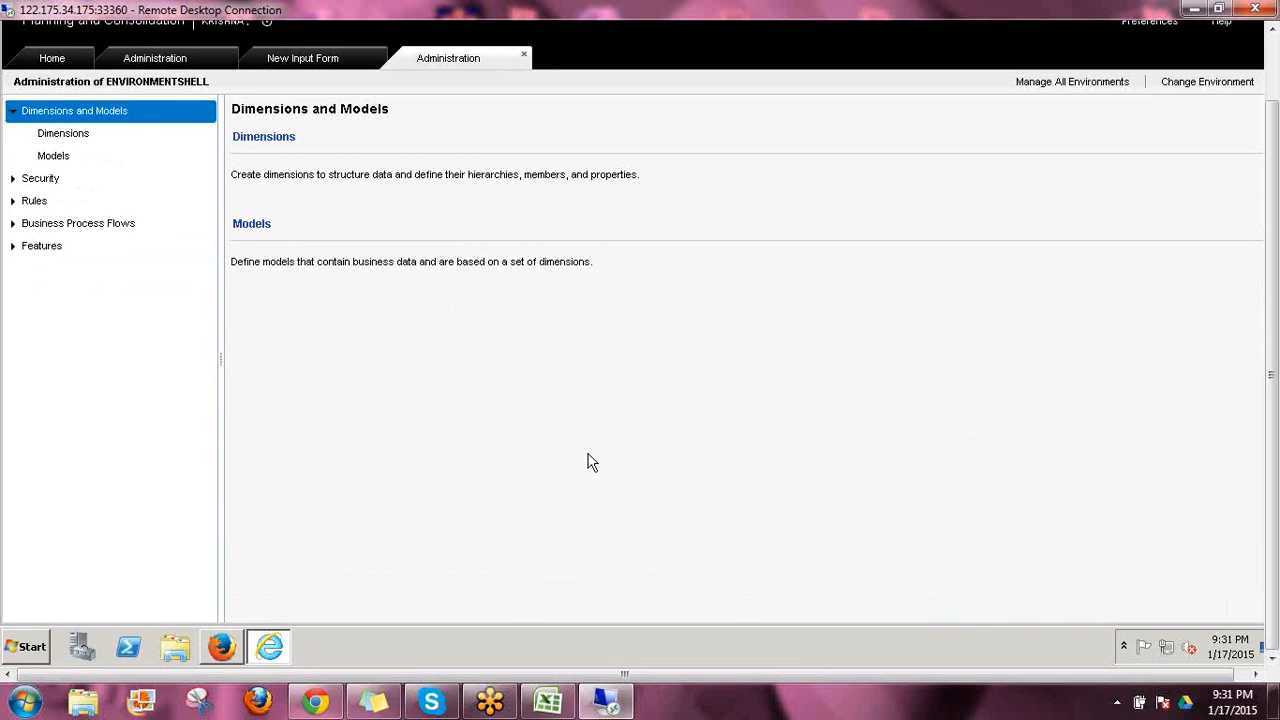
{"action": "left_click", "coordinate": [270, 140]}
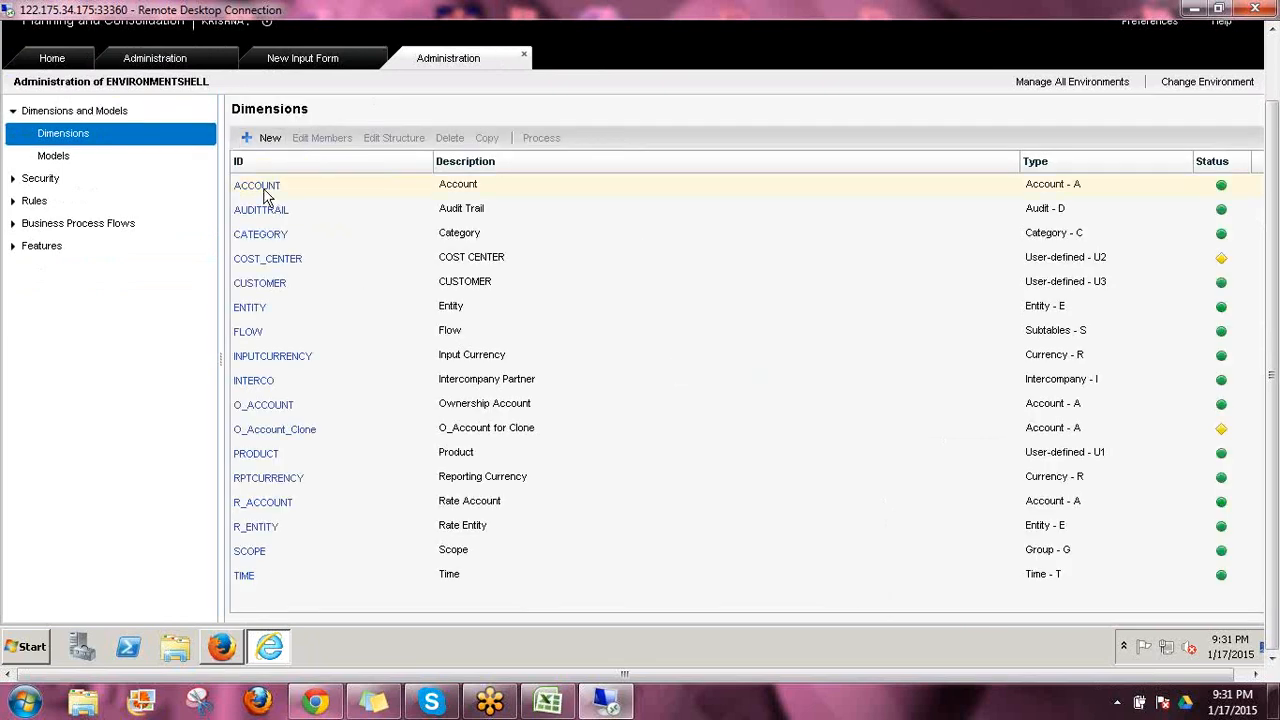
{"action": "left_click", "coordinate": [265, 191]}
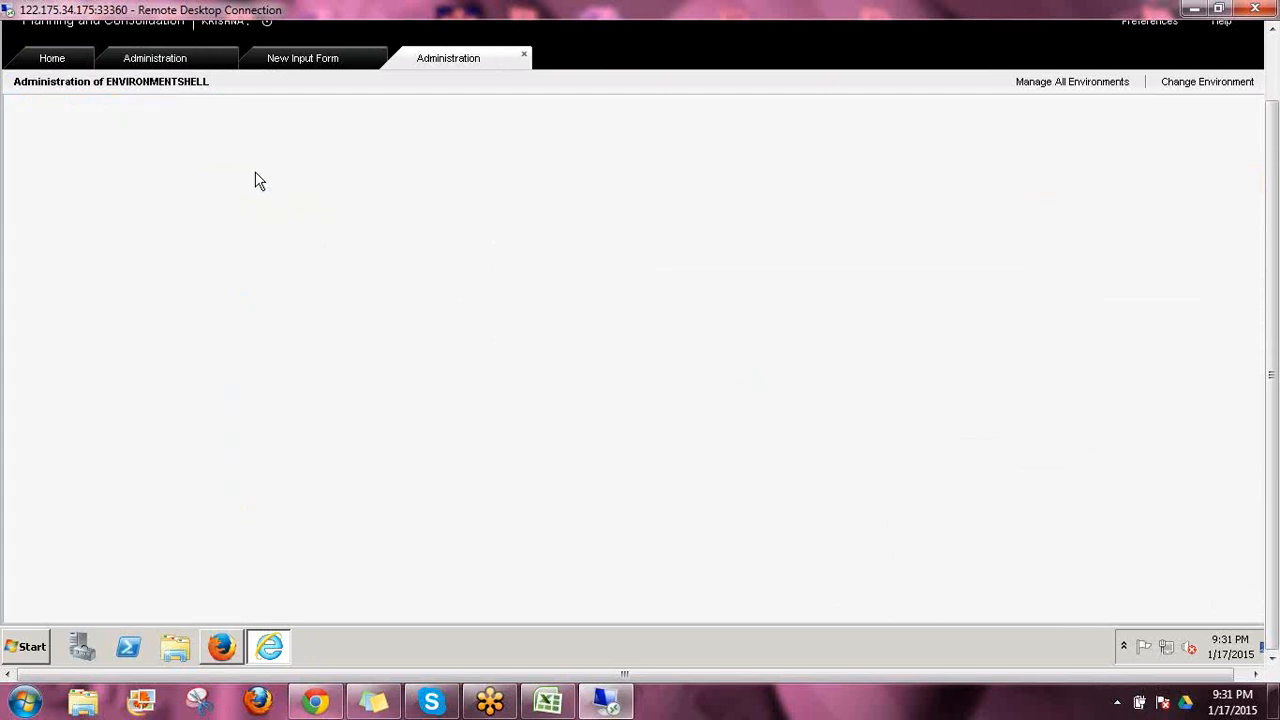
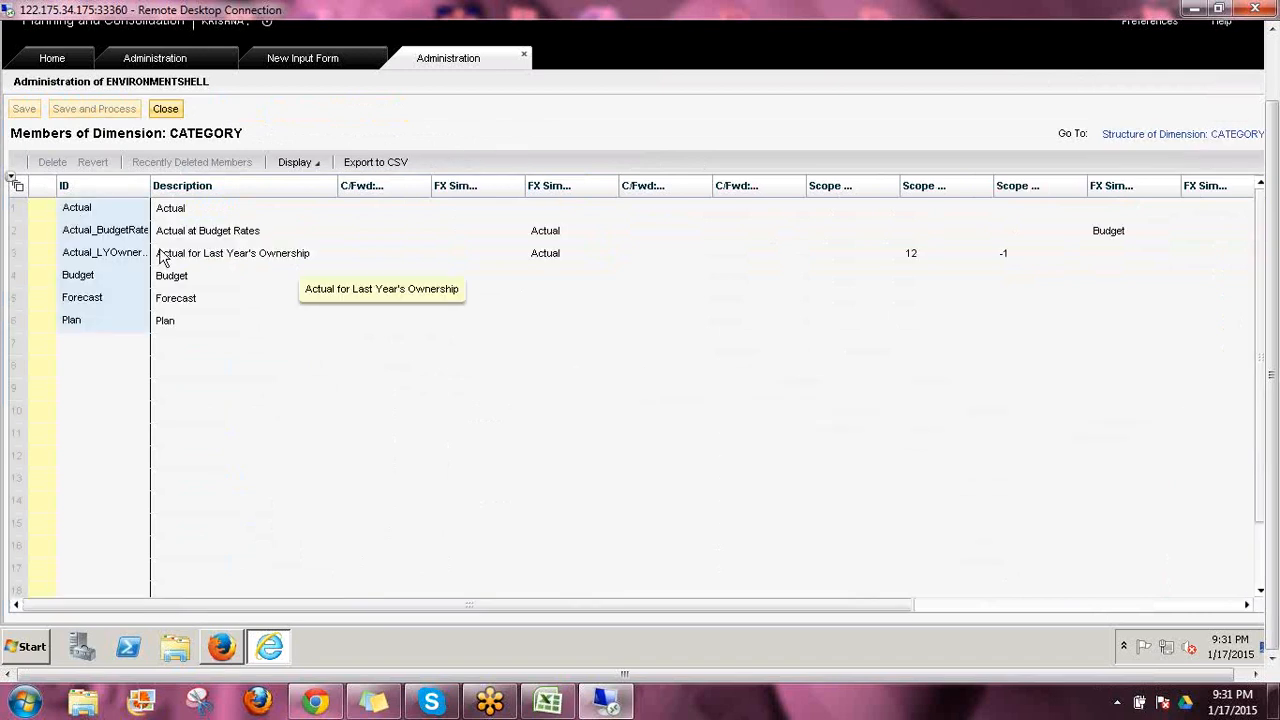
Check the CATEGORY members and show the dimension names in the new input form's context bar
{"action": "left_click", "coordinate": [96, 217]}
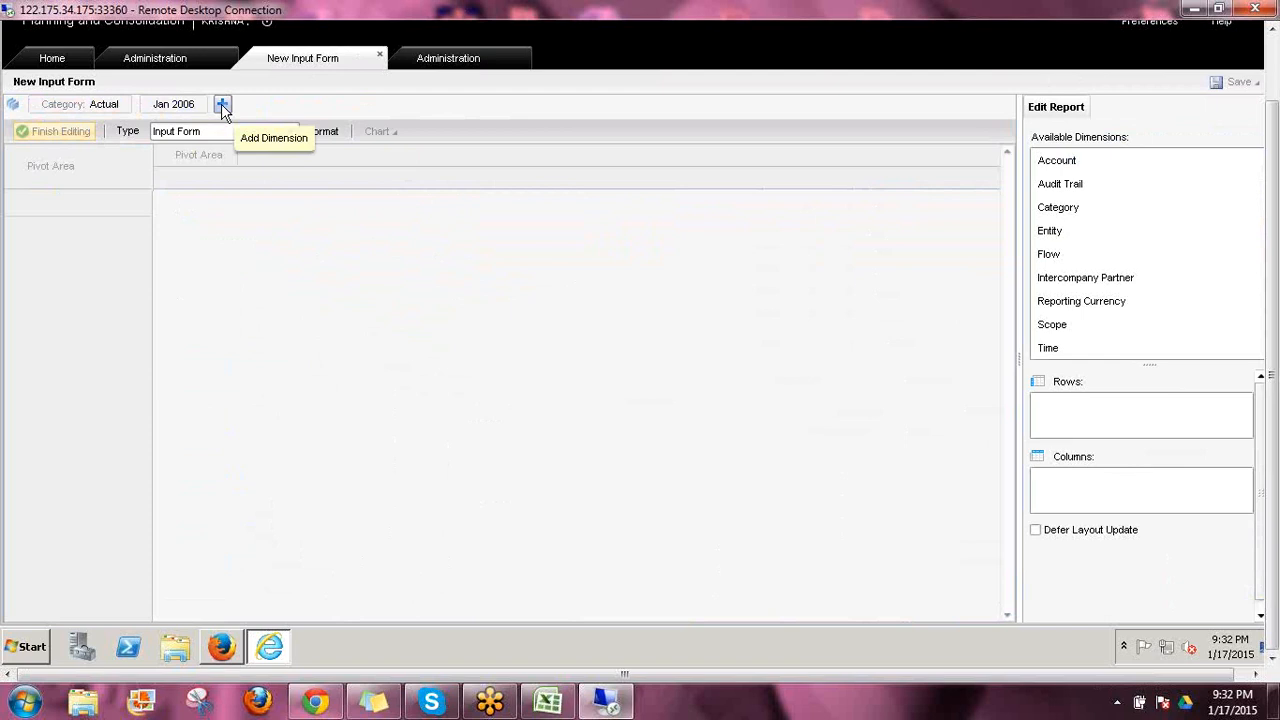
{"action": "left_click", "coordinate": [14, 104]}
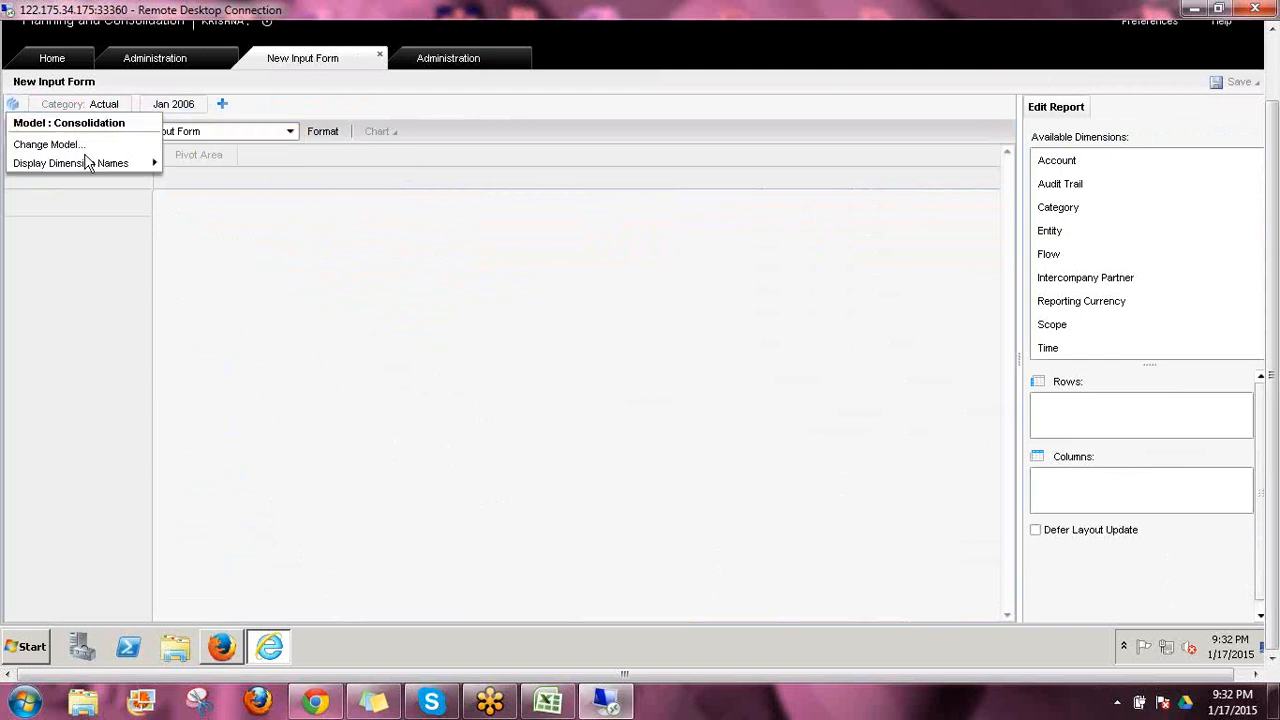
{"action": "mouse_move", "coordinate": [91, 172]}
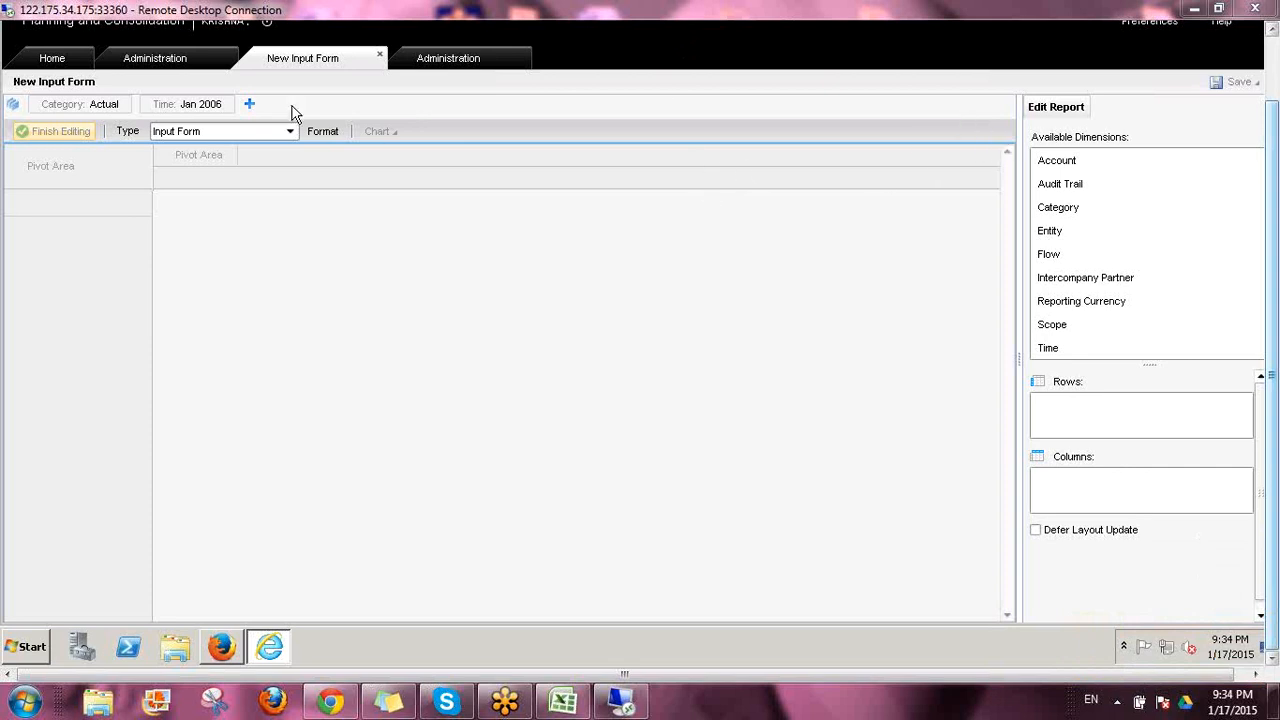
Review the dimensions available for the input form's context bar and add all of them
{"action": "left_click", "coordinate": [250, 105]}
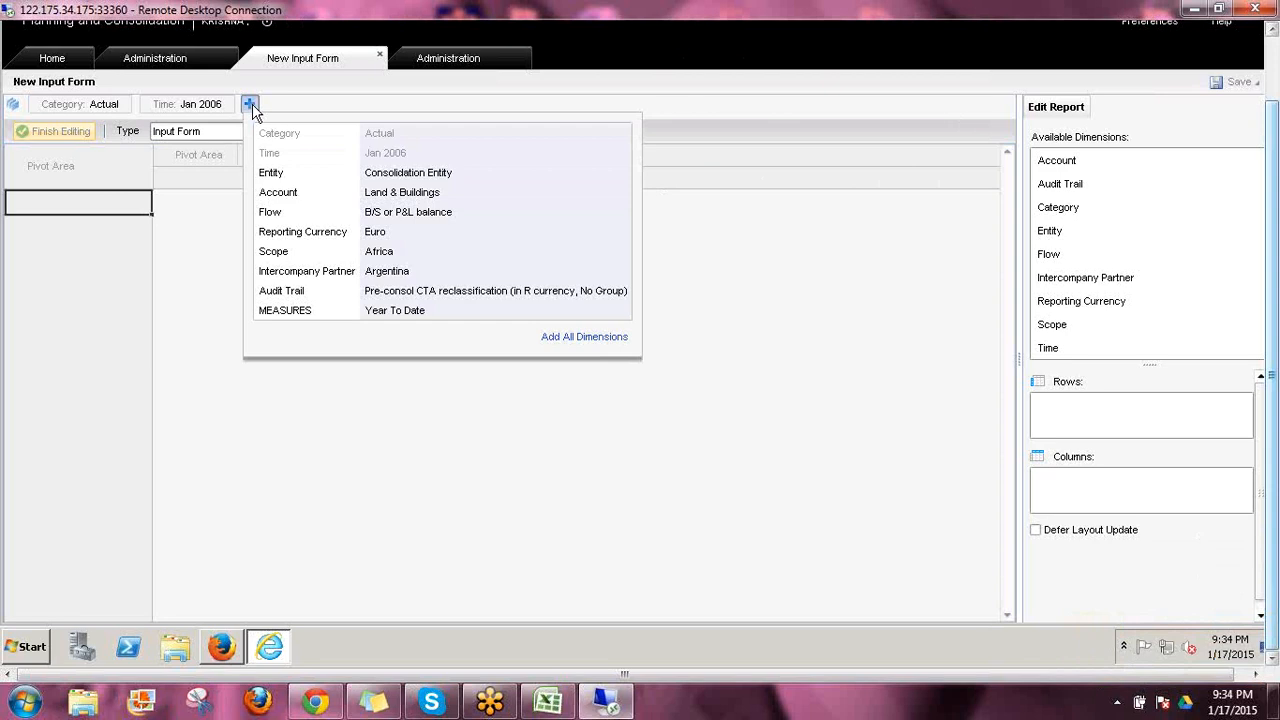
{"action": "left_click", "coordinate": [251, 106]}
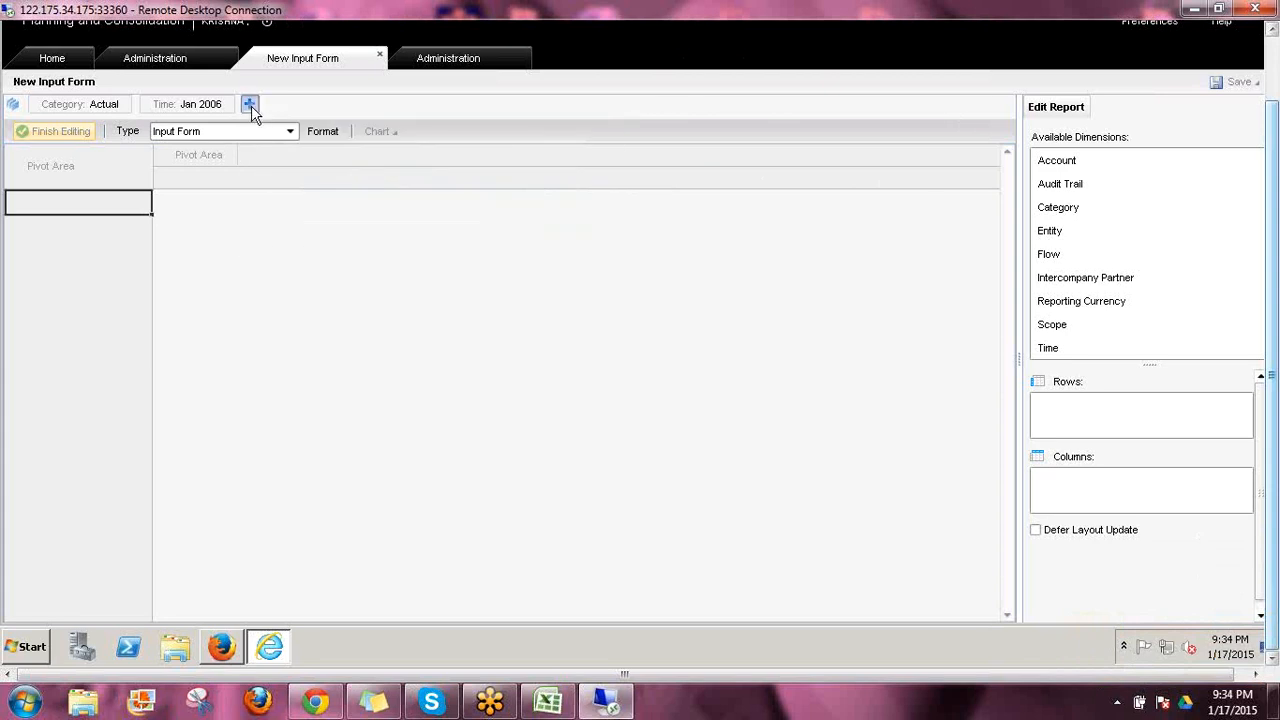
{"action": "left_click", "coordinate": [251, 105]}
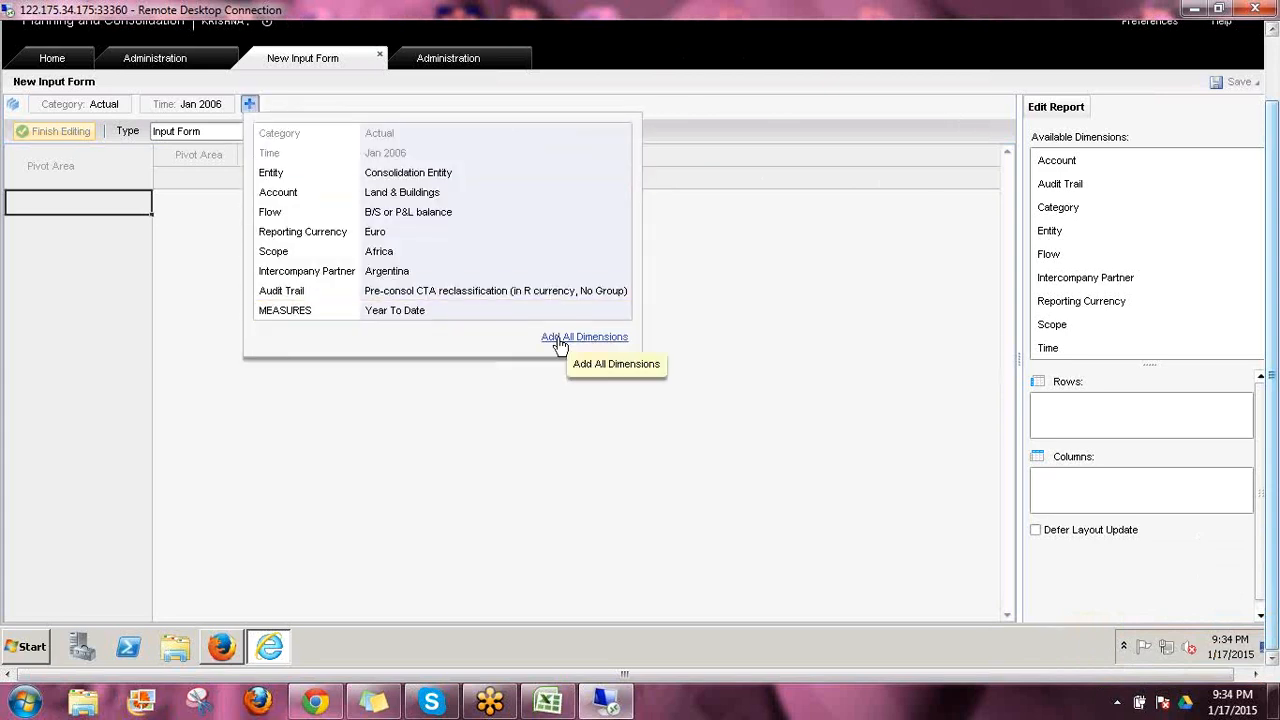
{"action": "left_click", "coordinate": [558, 340]}
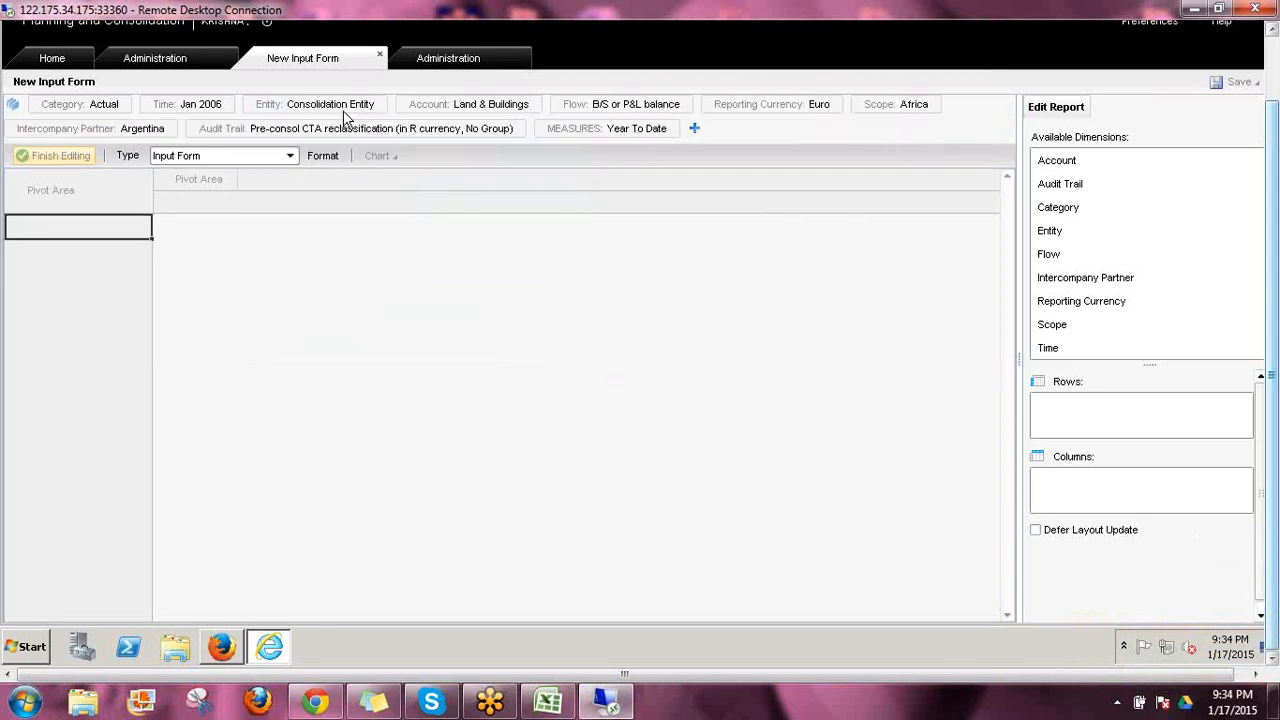
Open the Consolidation model's context defaults for editing and set CATEGORY's Reporting default member to Actual
{"action": "left_click", "coordinate": [172, 62]}
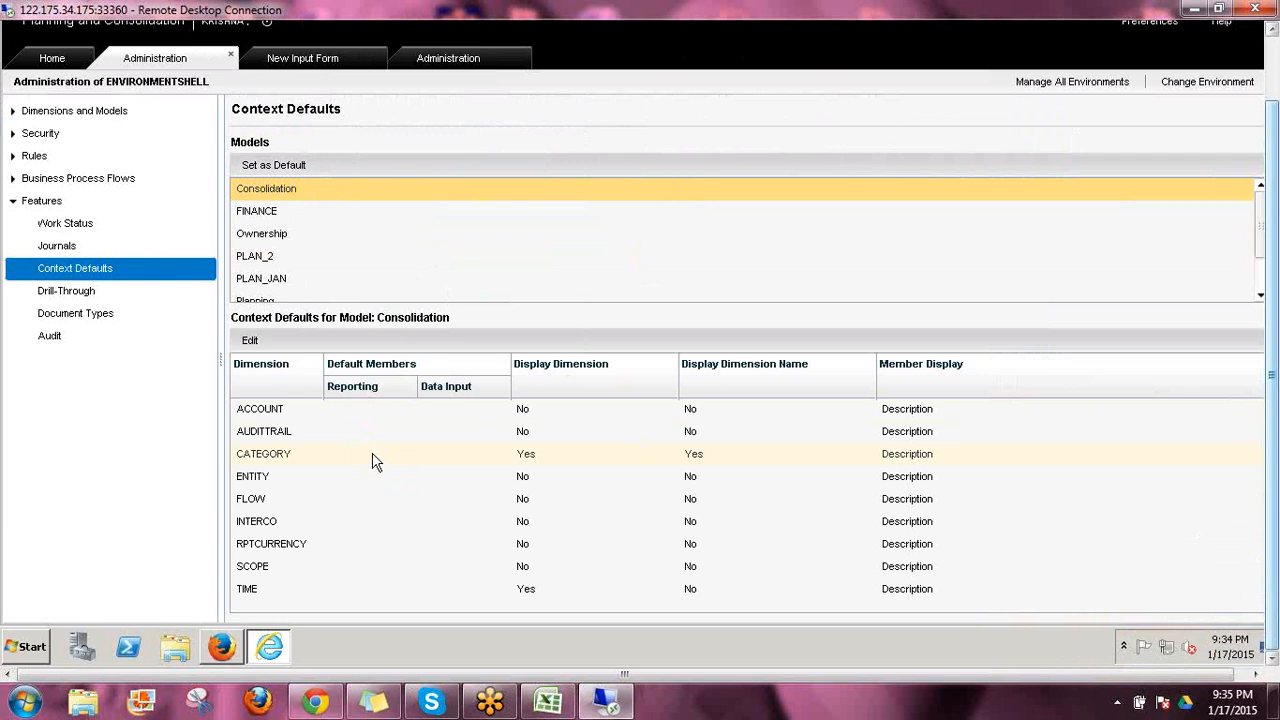
{"action": "left_click", "coordinate": [362, 461]}
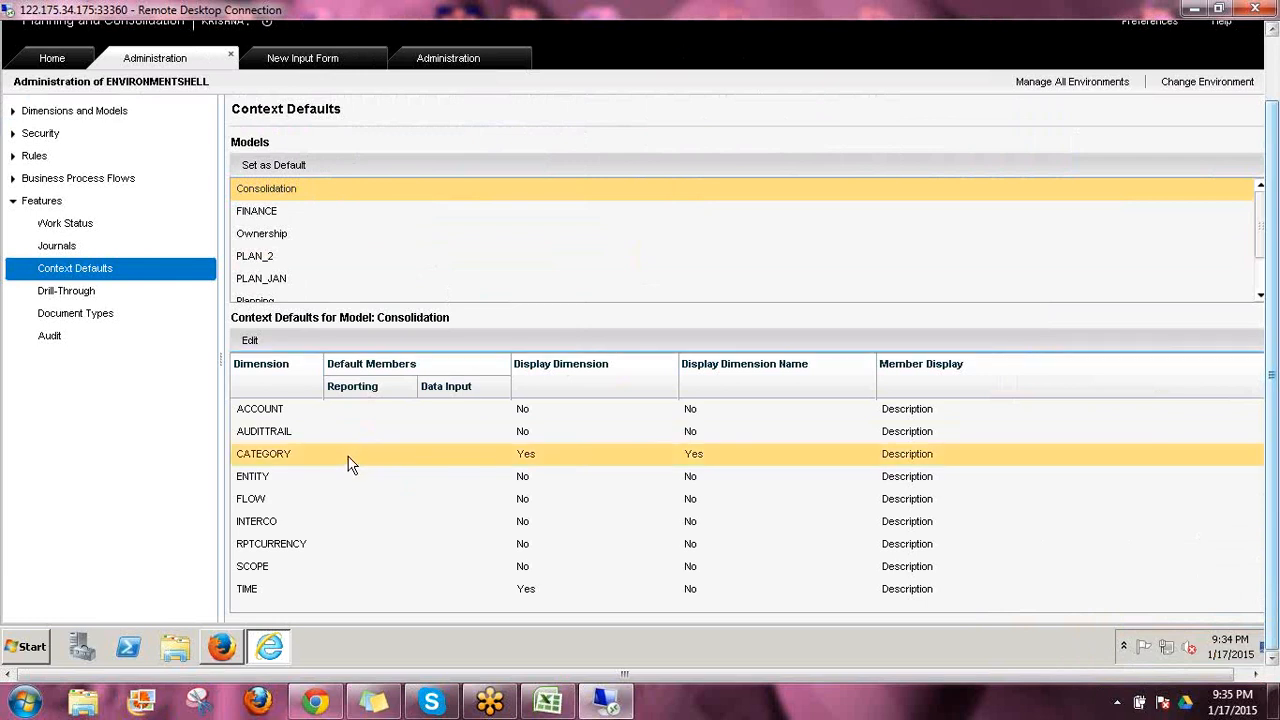
{"action": "left_click", "coordinate": [251, 342]}
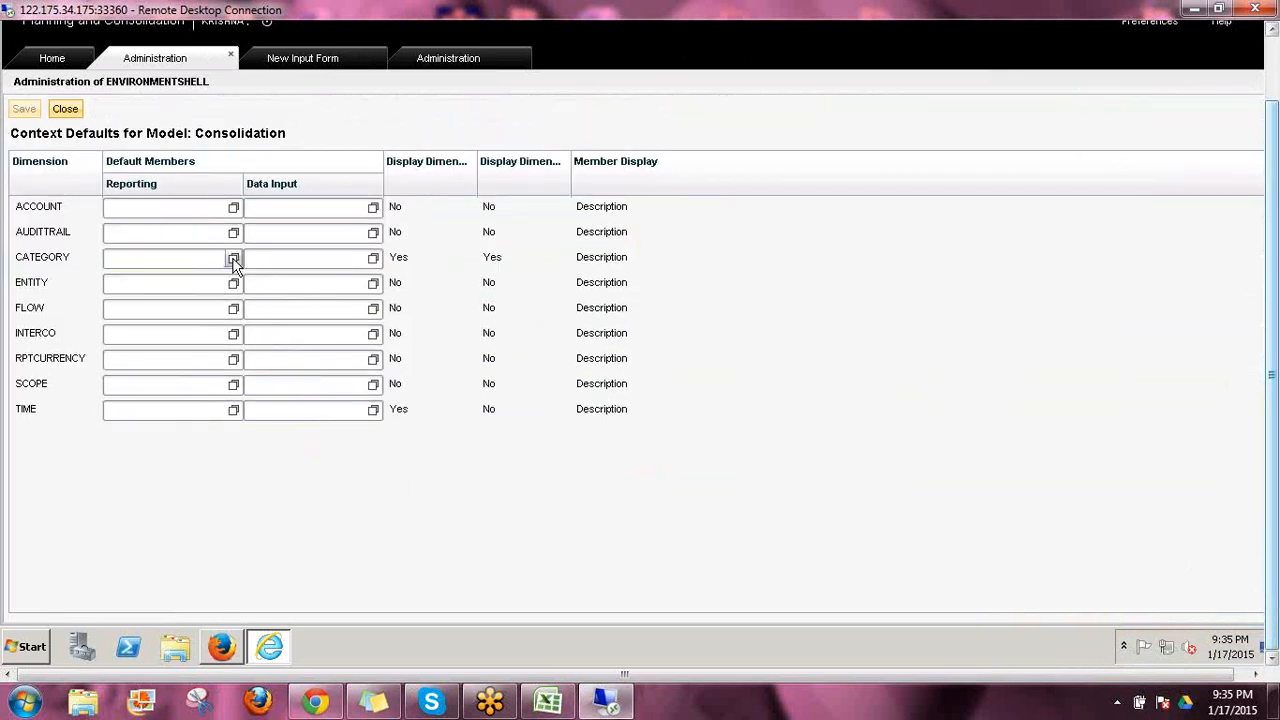
{"action": "left_click", "coordinate": [233, 259]}
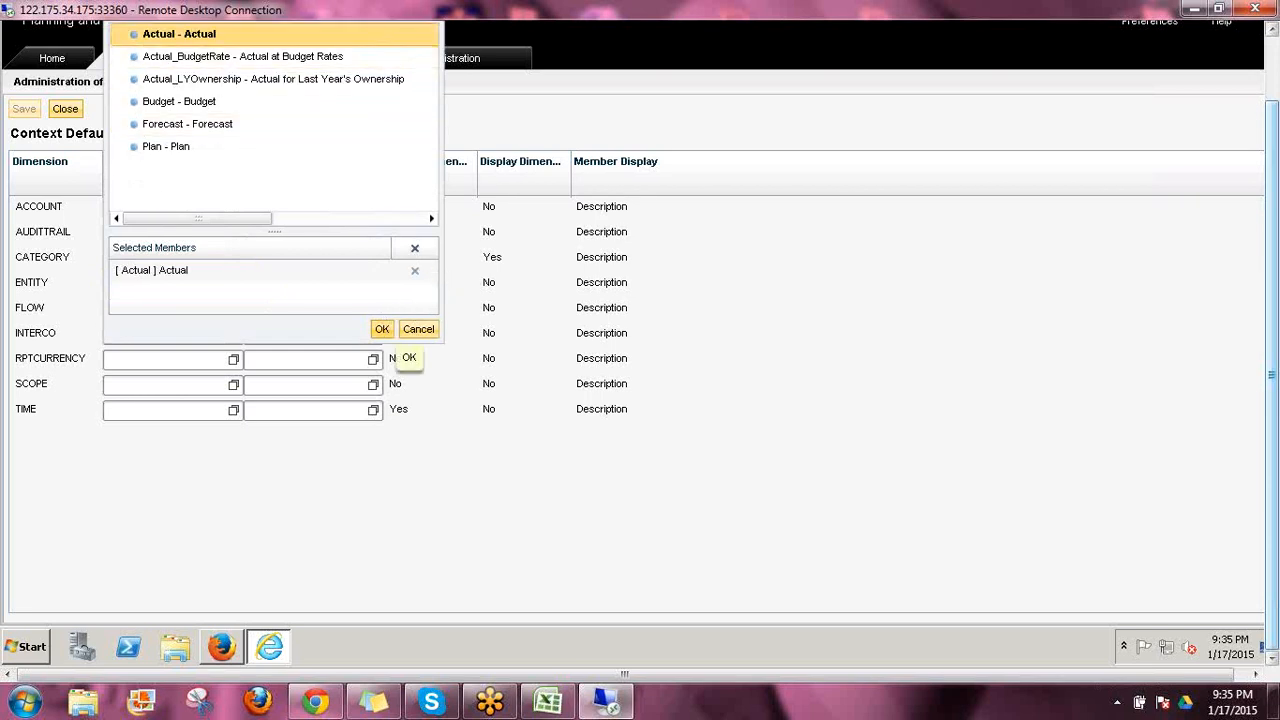
{"action": "left_click", "coordinate": [382, 330]}
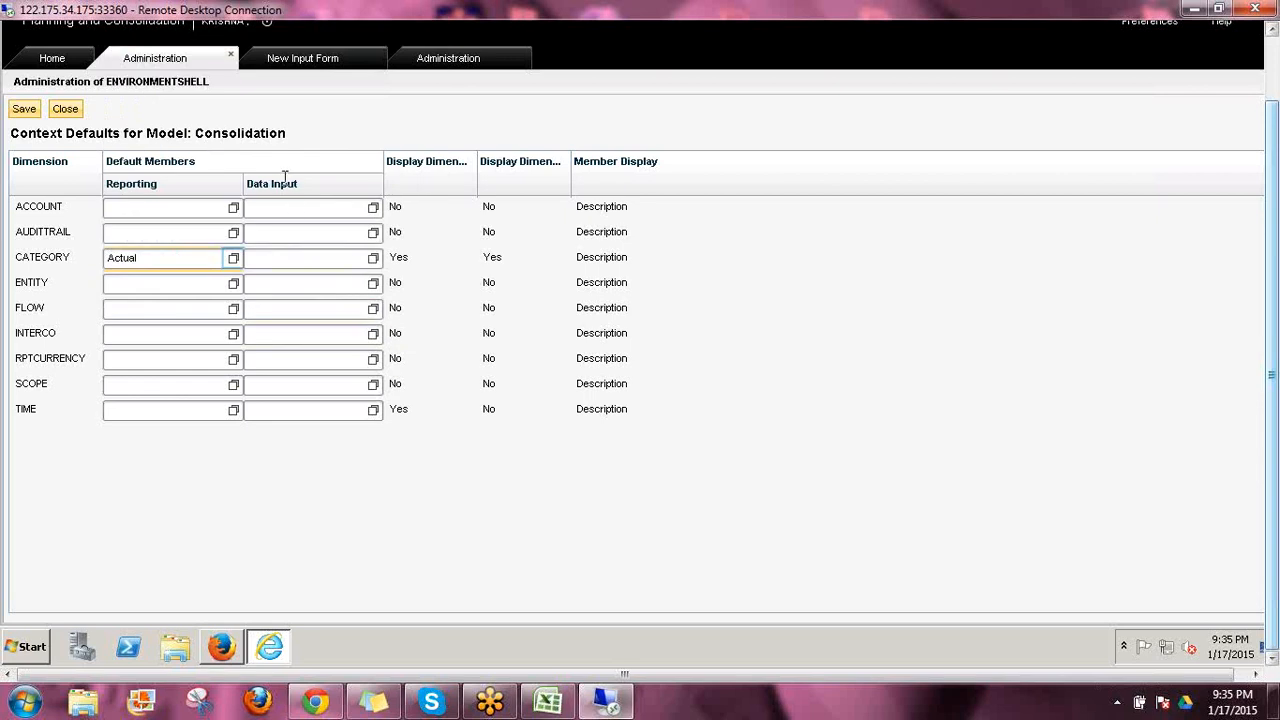
Set CATEGORY's Data Input default member to Budget and its Member Display to ID and Description
{"action": "left_click", "coordinate": [373, 261]}
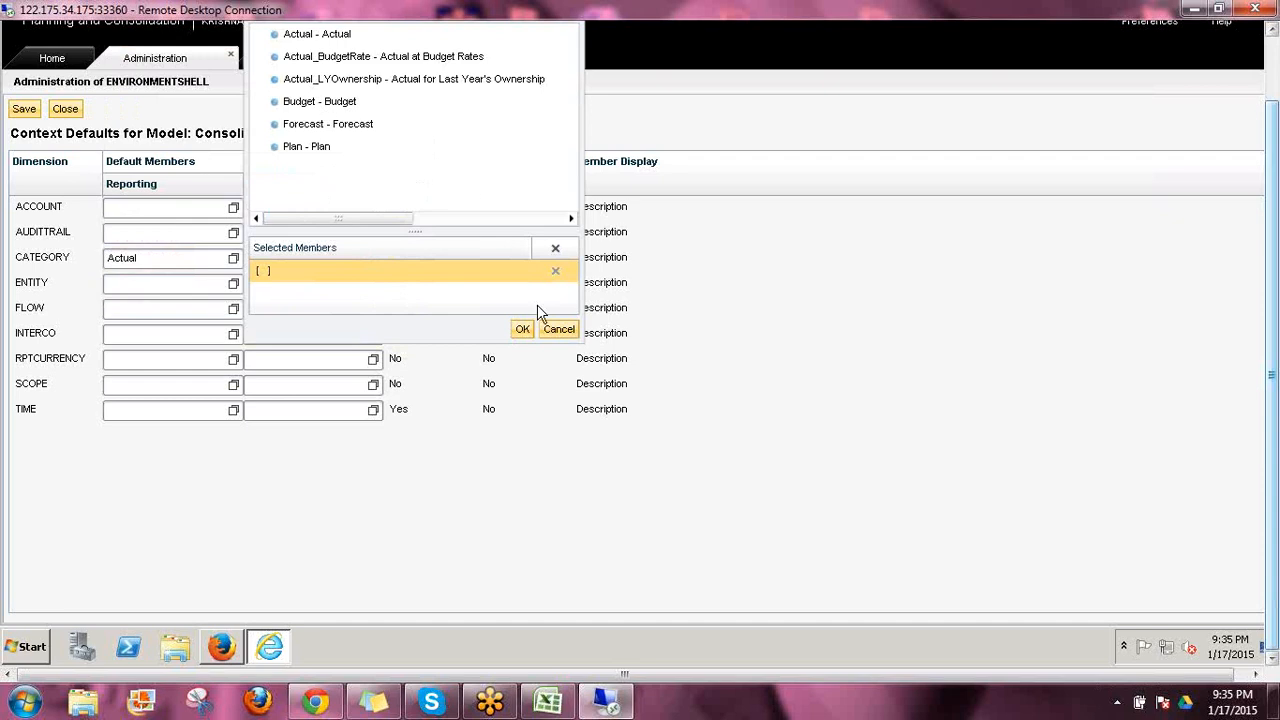
{"action": "left_click", "coordinate": [524, 331]}
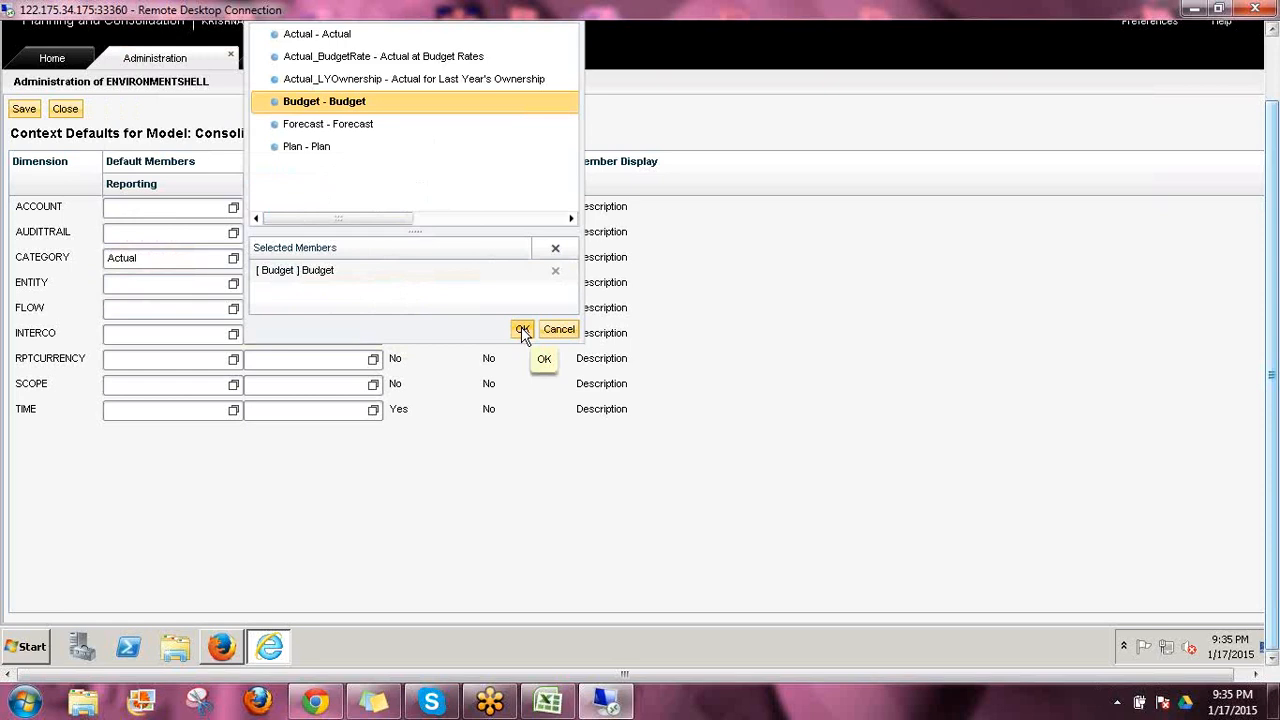
{"action": "left_click", "coordinate": [522, 330]}
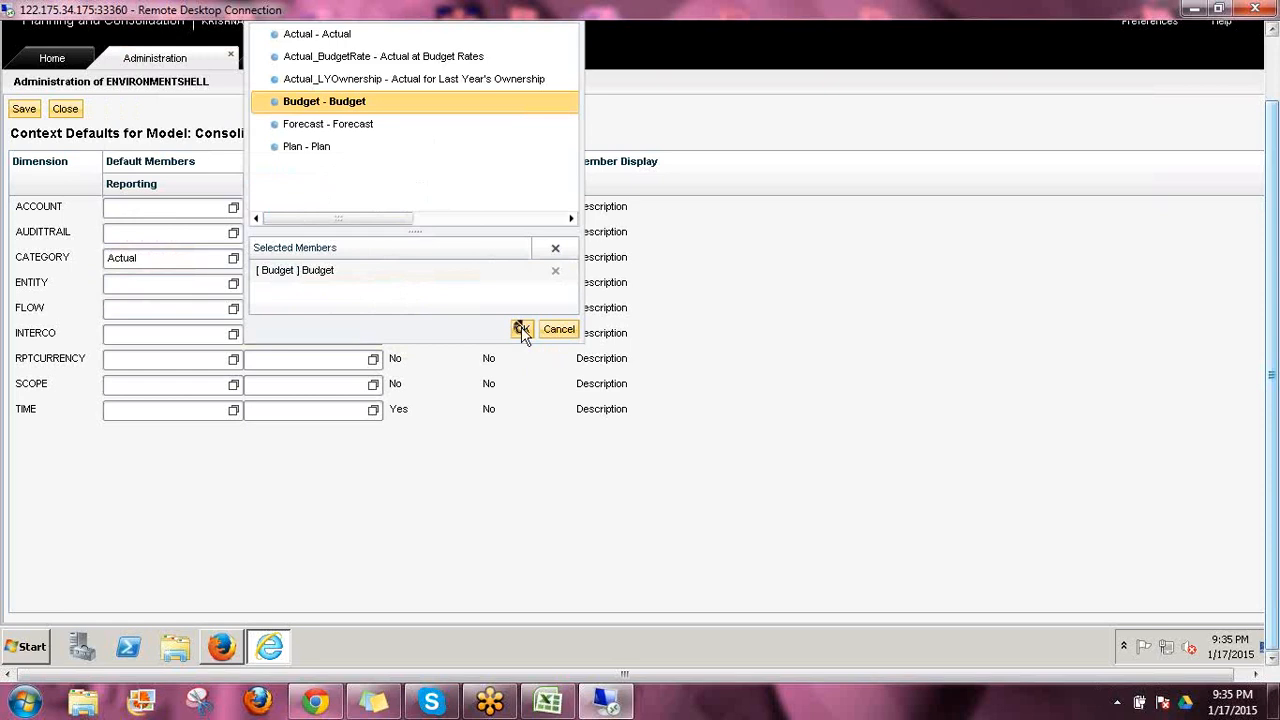
{"action": "left_click", "coordinate": [612, 259]}
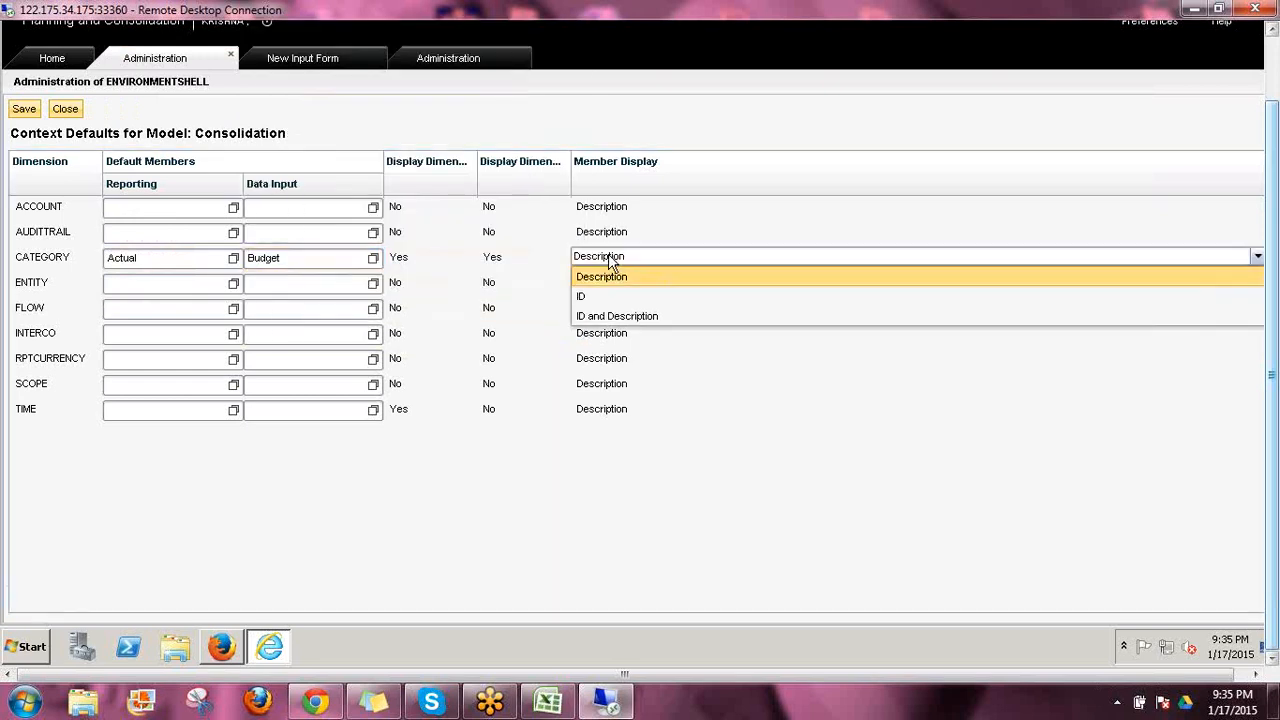
{"action": "left_click", "coordinate": [620, 318]}
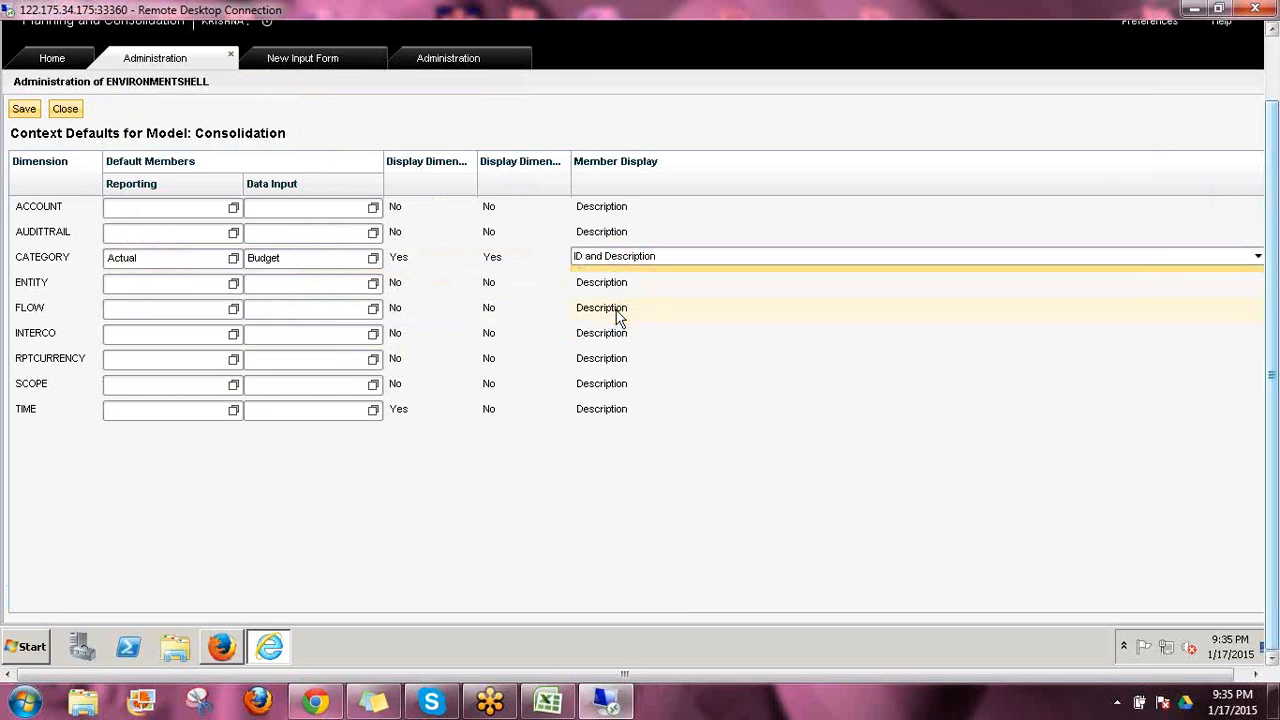
Set TIME's Reporting default member to 2008.03 (Mar 2008) from Q1 of 2008
{"action": "left_click", "coordinate": [234, 414]}
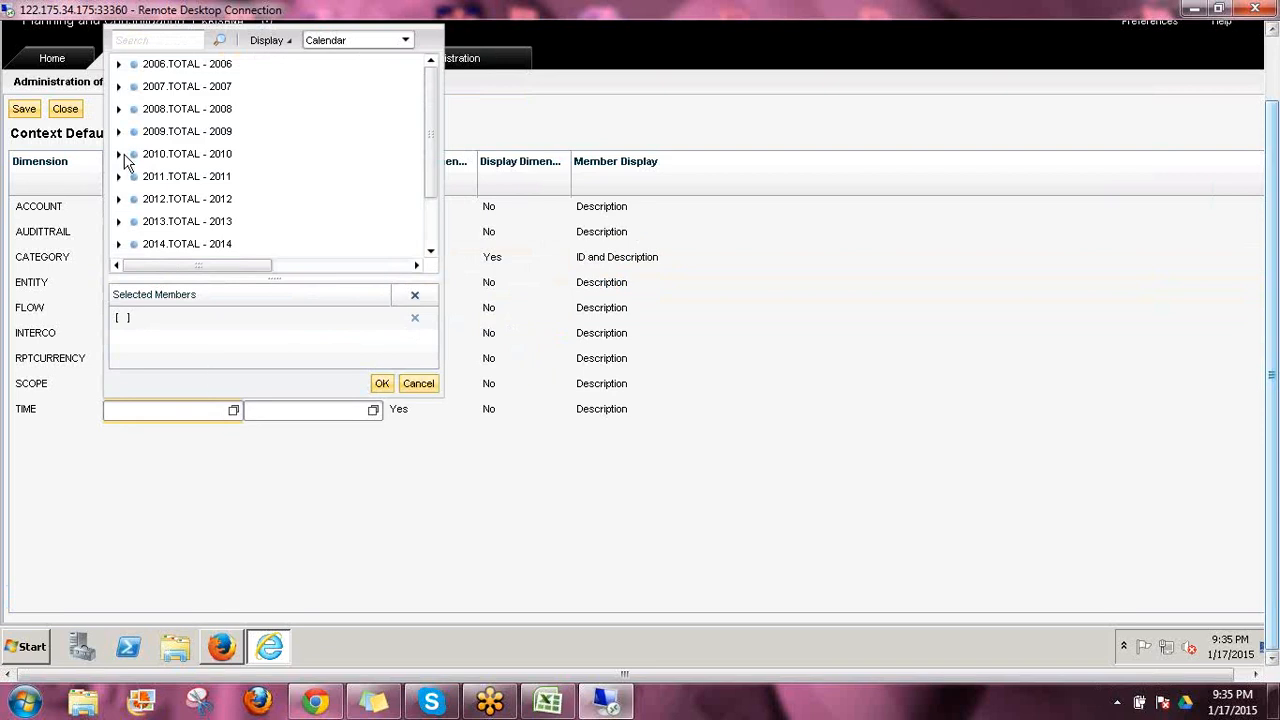
{"action": "left_click", "coordinate": [118, 109]}
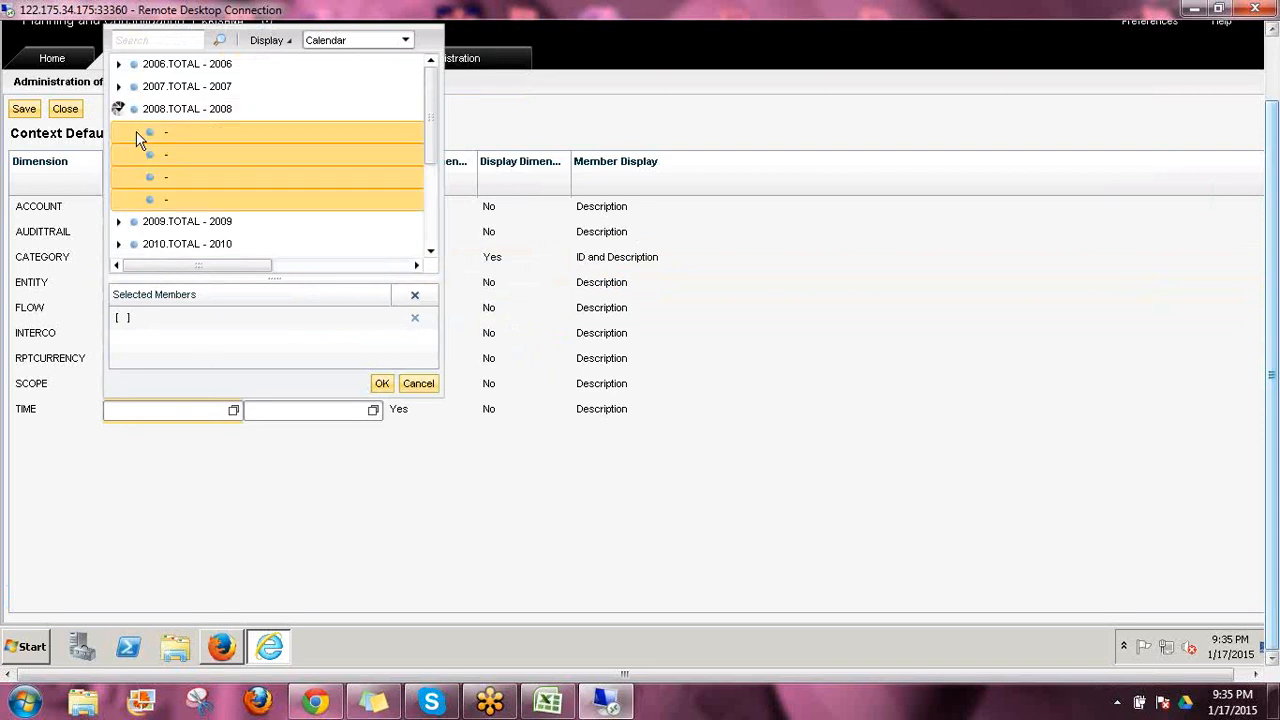
{"action": "left_click", "coordinate": [135, 132]}
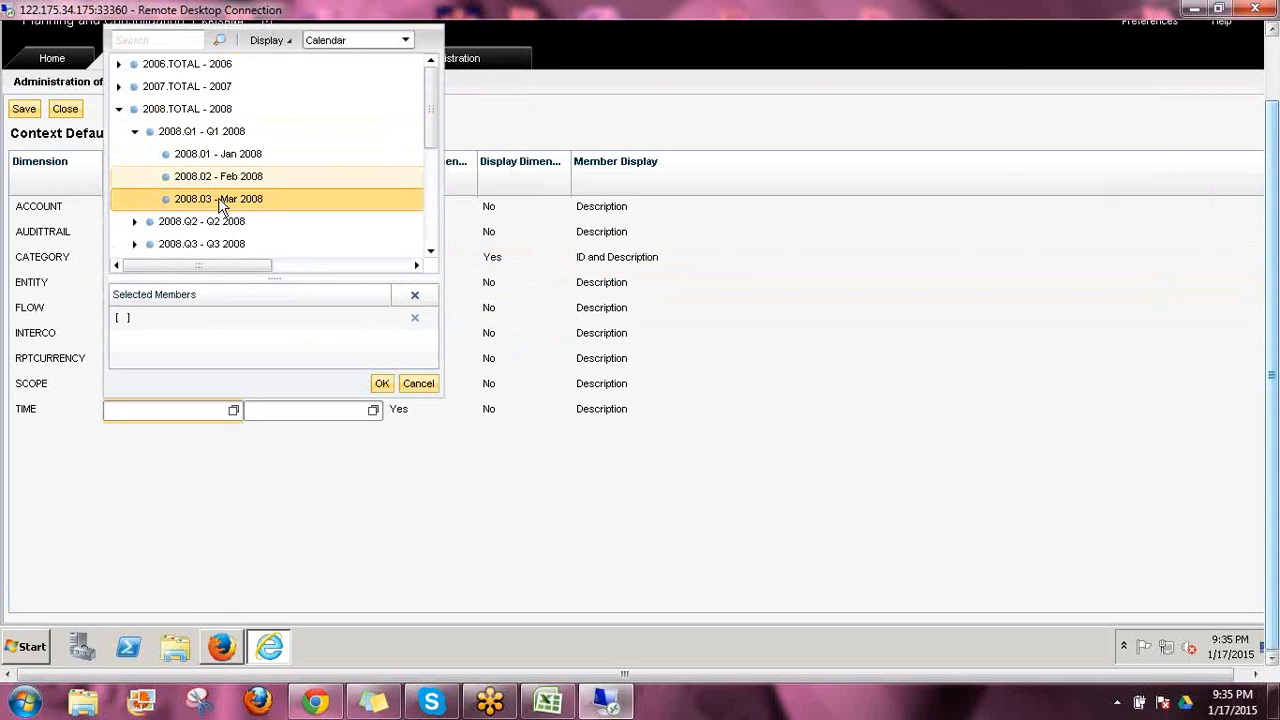
{"action": "left_click", "coordinate": [219, 203]}
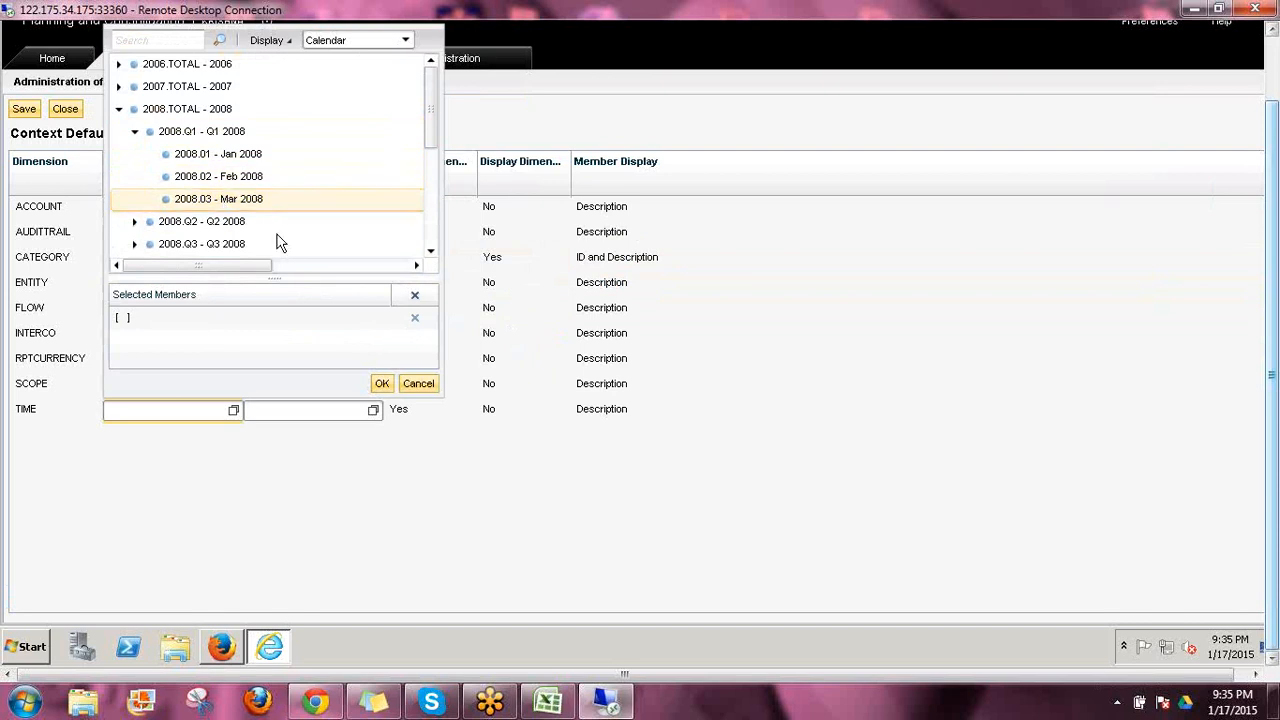
{"action": "left_click", "coordinate": [383, 384]}
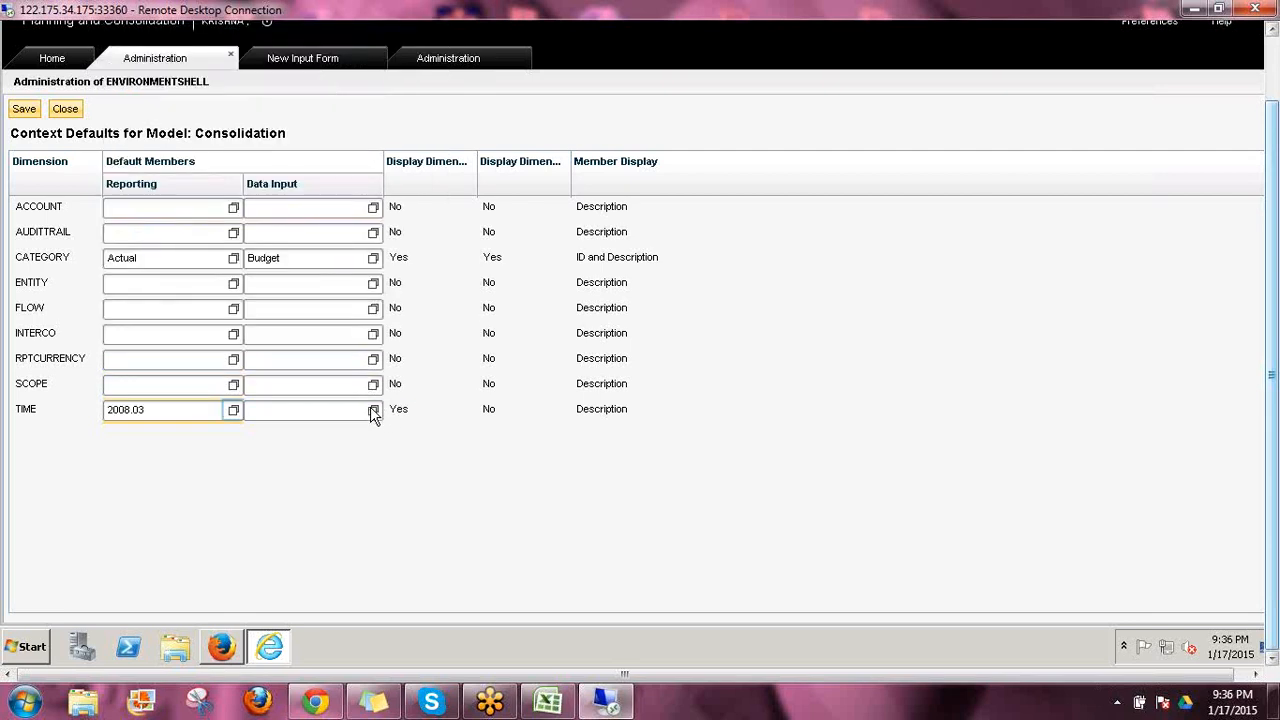
Set TIME's Data Input default member to 2012.01 (Jan 2012) from Q1 of 2012
{"action": "left_click", "coordinate": [374, 385]}
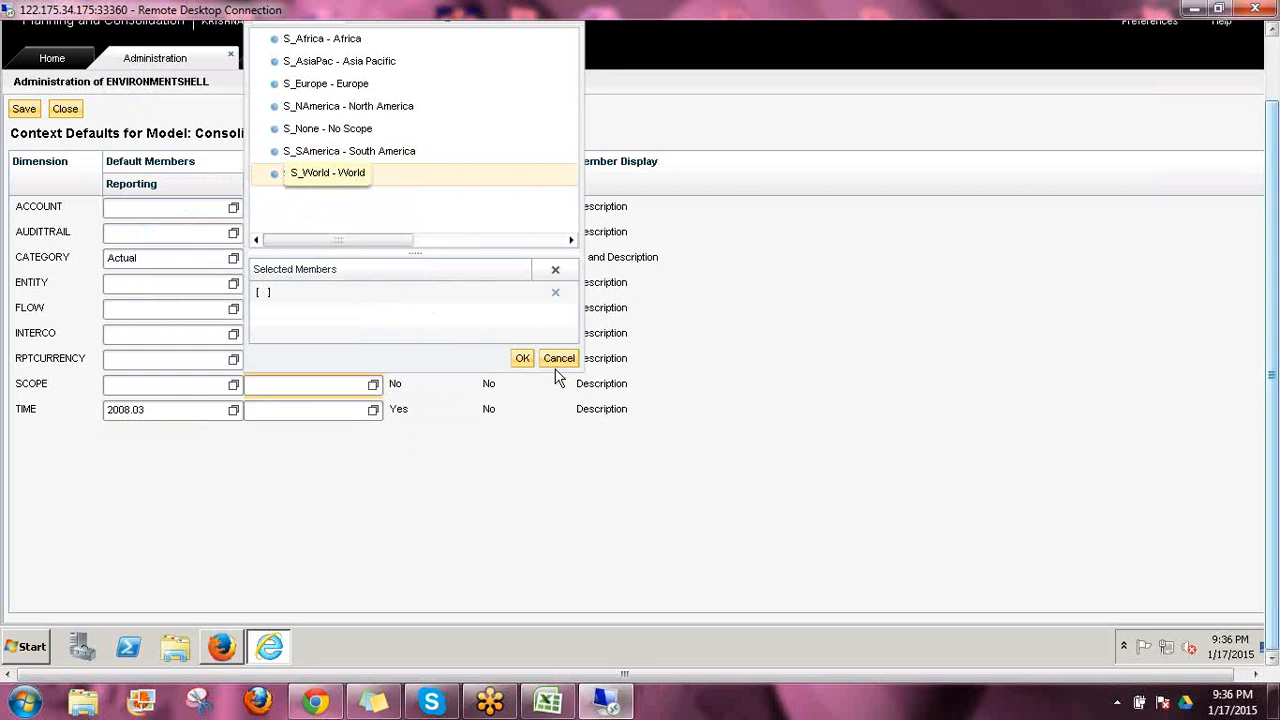
{"action": "left_click", "coordinate": [558, 360]}
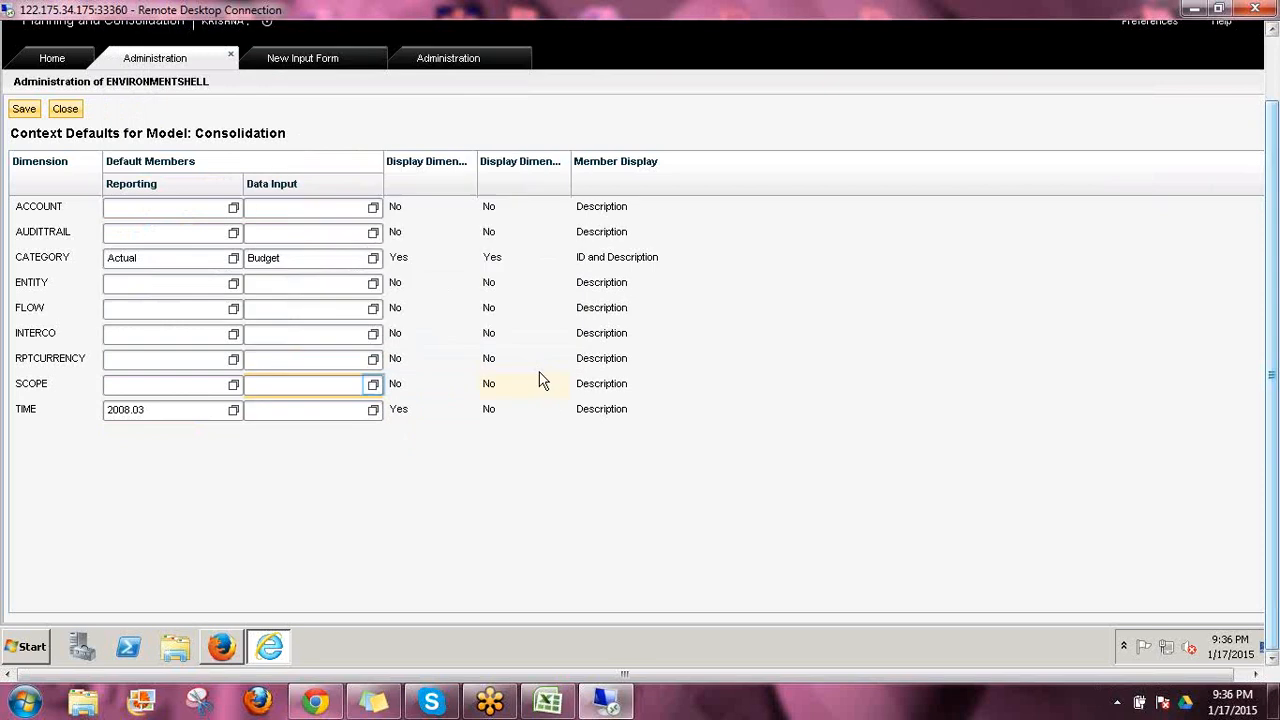
{"action": "left_click", "coordinate": [373, 412]}
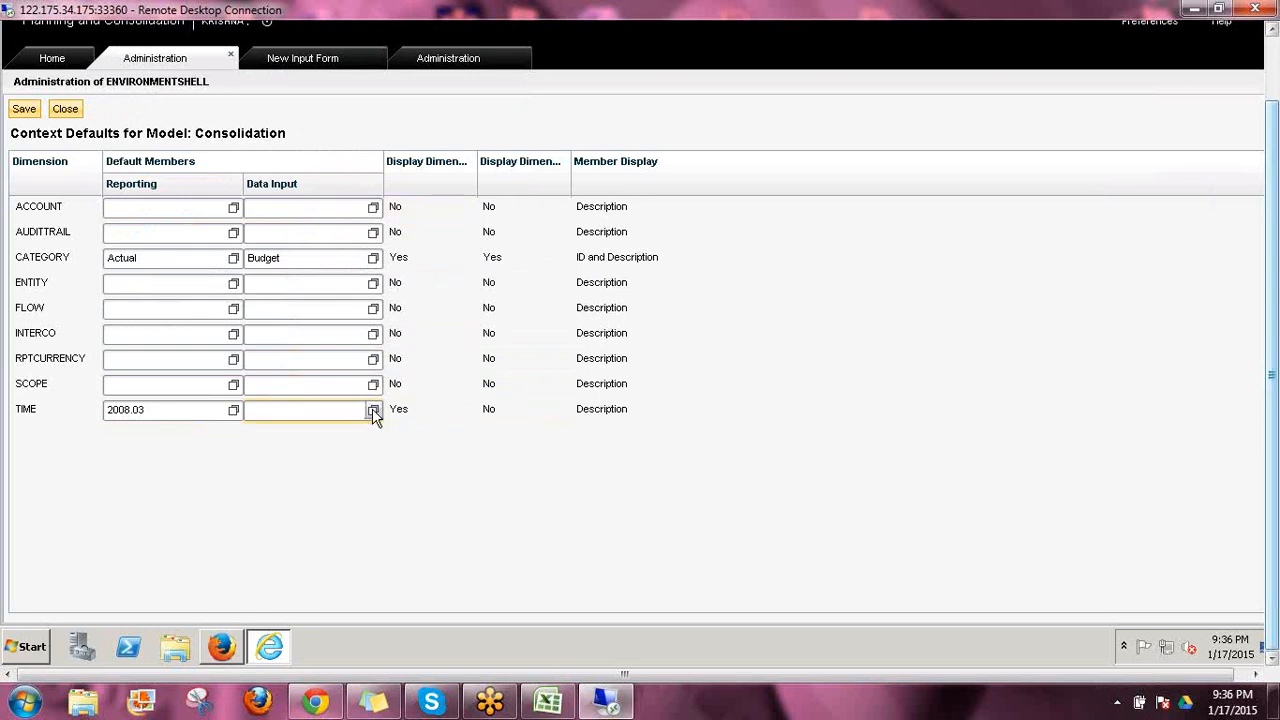
{"action": "left_click", "coordinate": [373, 411]}
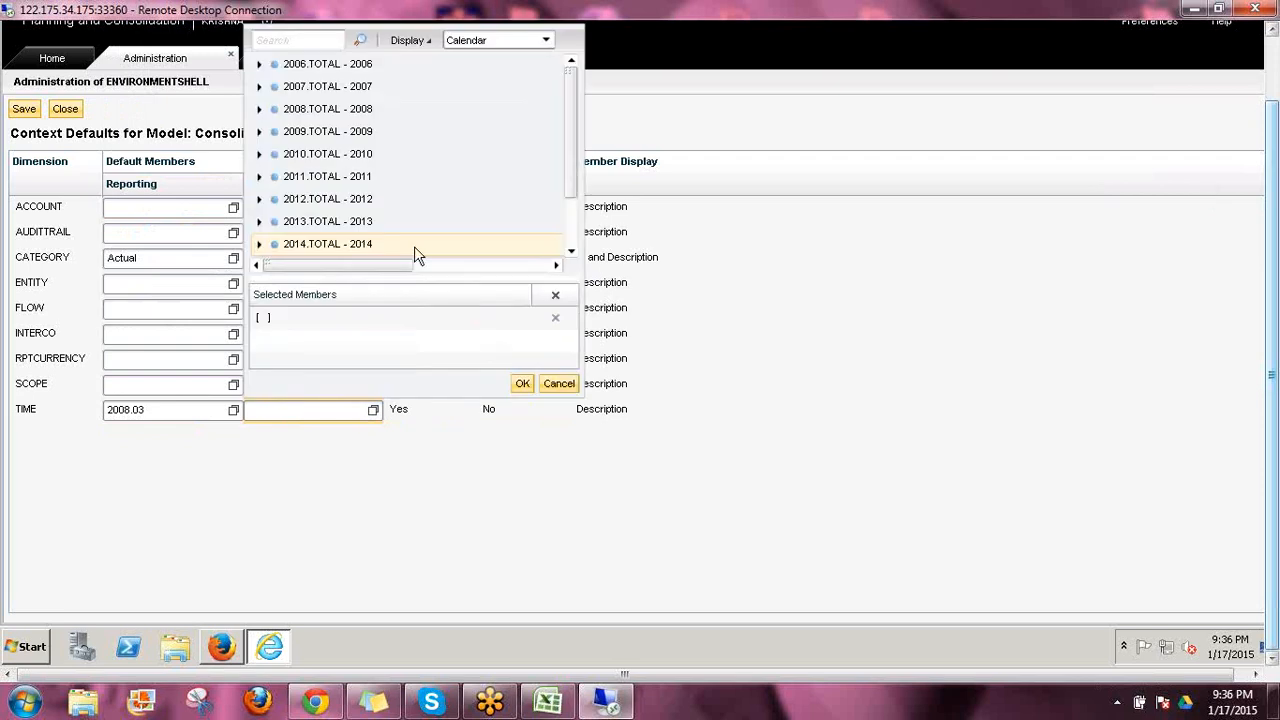
{"action": "left_click", "coordinate": [260, 199]}
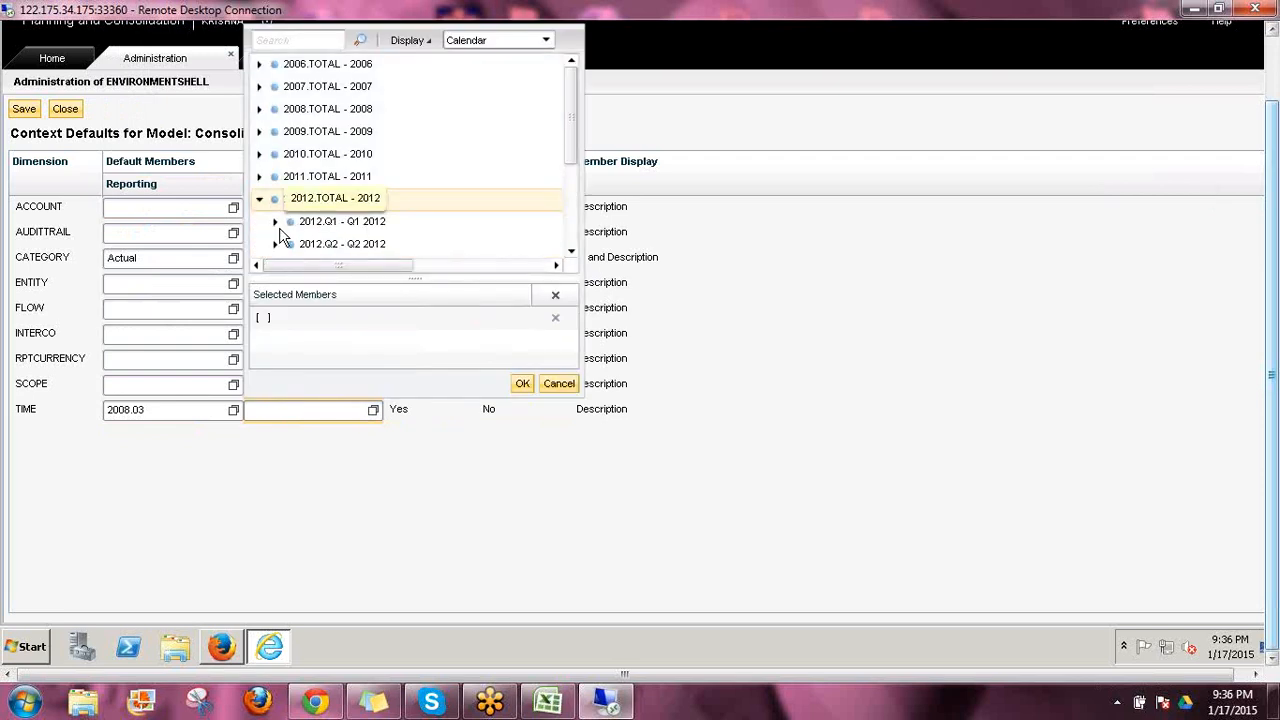
{"action": "left_click", "coordinate": [276, 222]}
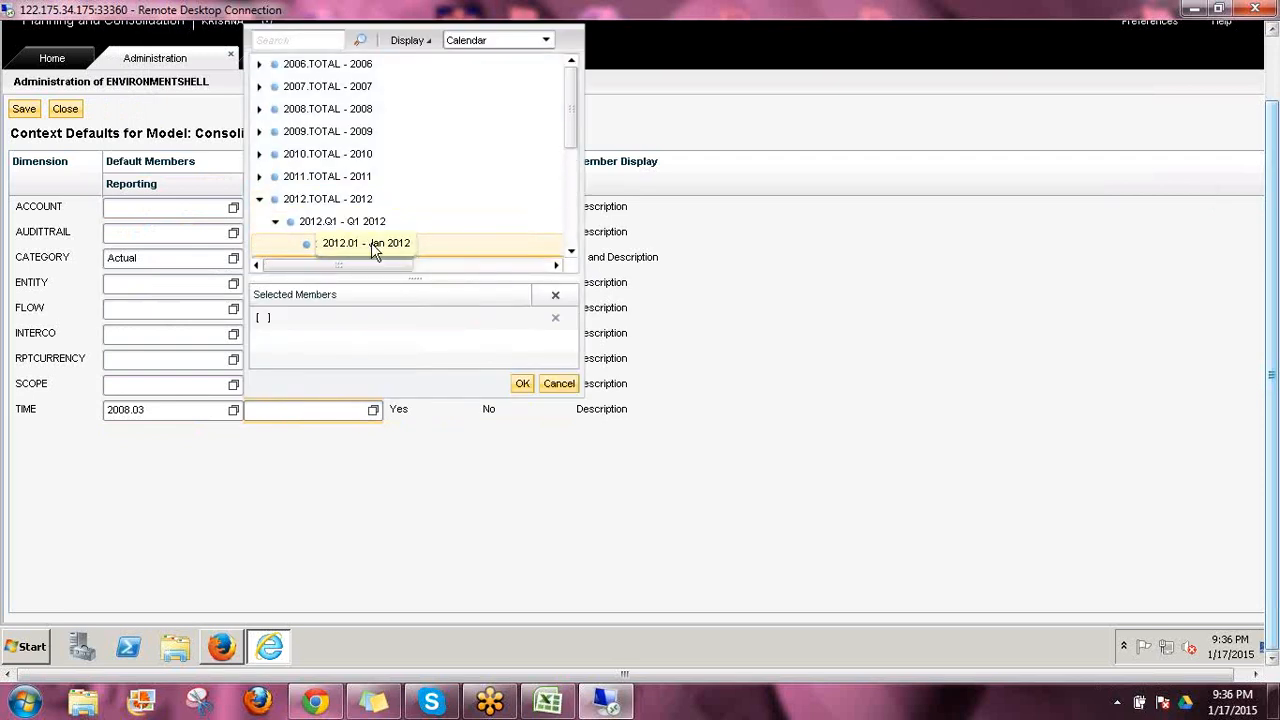
{"action": "double_click", "coordinate": [385, 250]}
{"action": "left_click", "coordinate": [524, 385]}
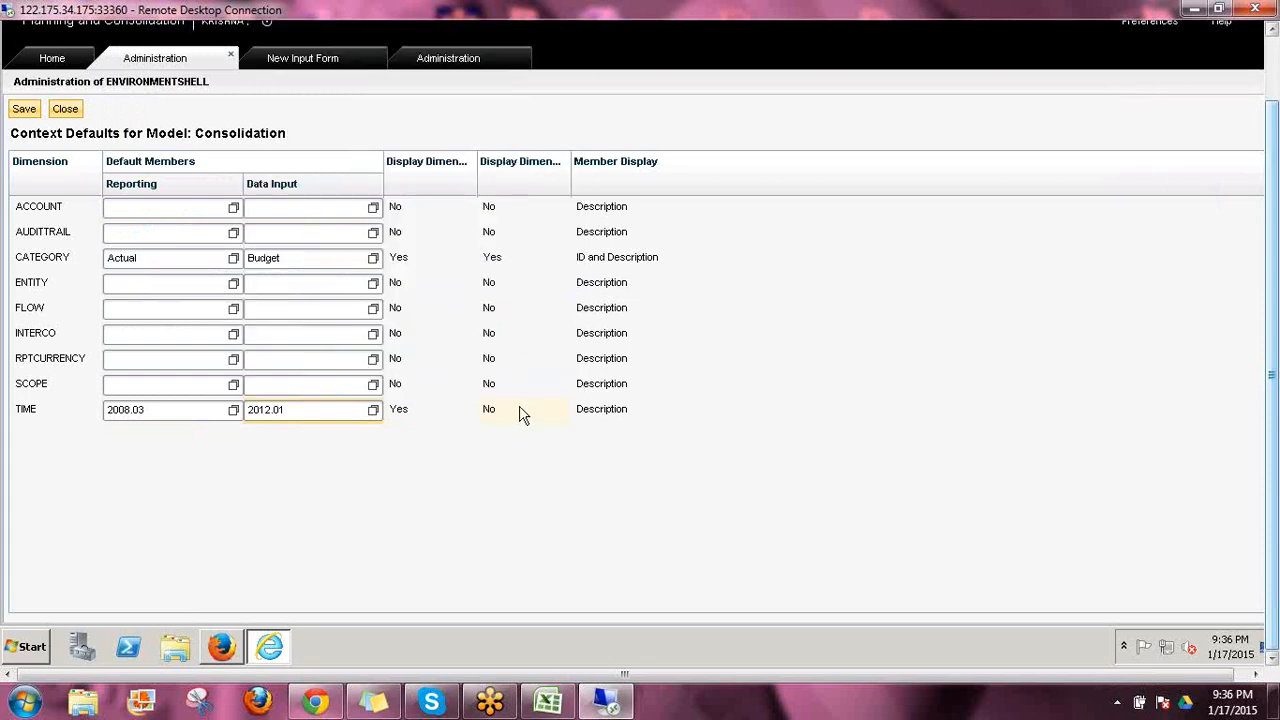
Set TIME's Display Dimension Name to Yes and Member Display to ID, and save the context defaults
{"action": "left_click", "coordinate": [499, 421]}
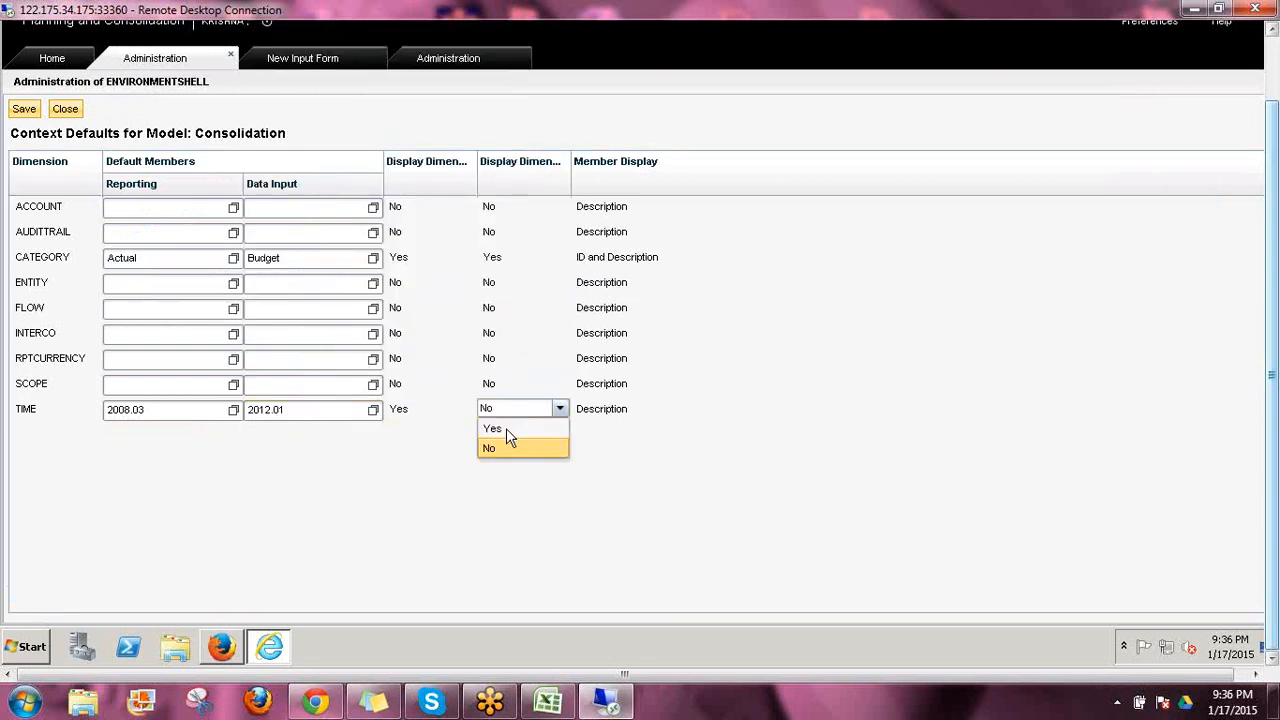
{"action": "left_click", "coordinate": [506, 428]}
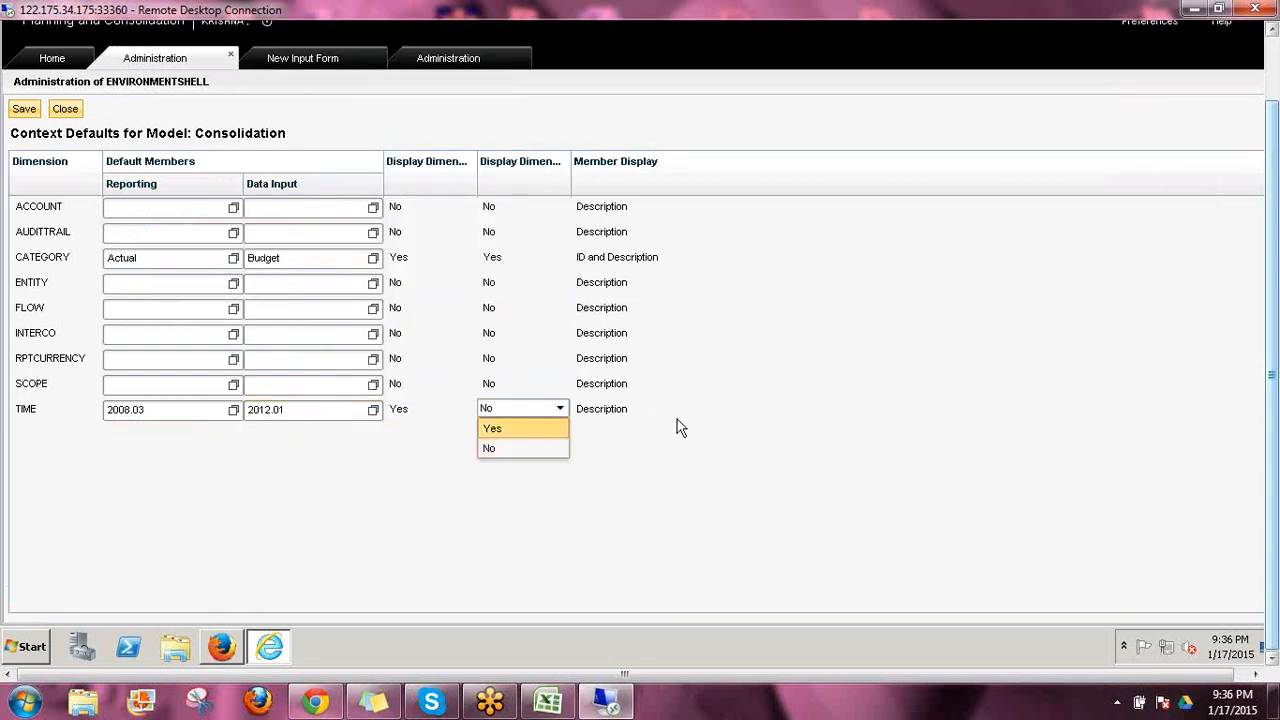
{"action": "left_click", "coordinate": [616, 411]}
{"action": "left_click", "coordinate": [617, 412]}
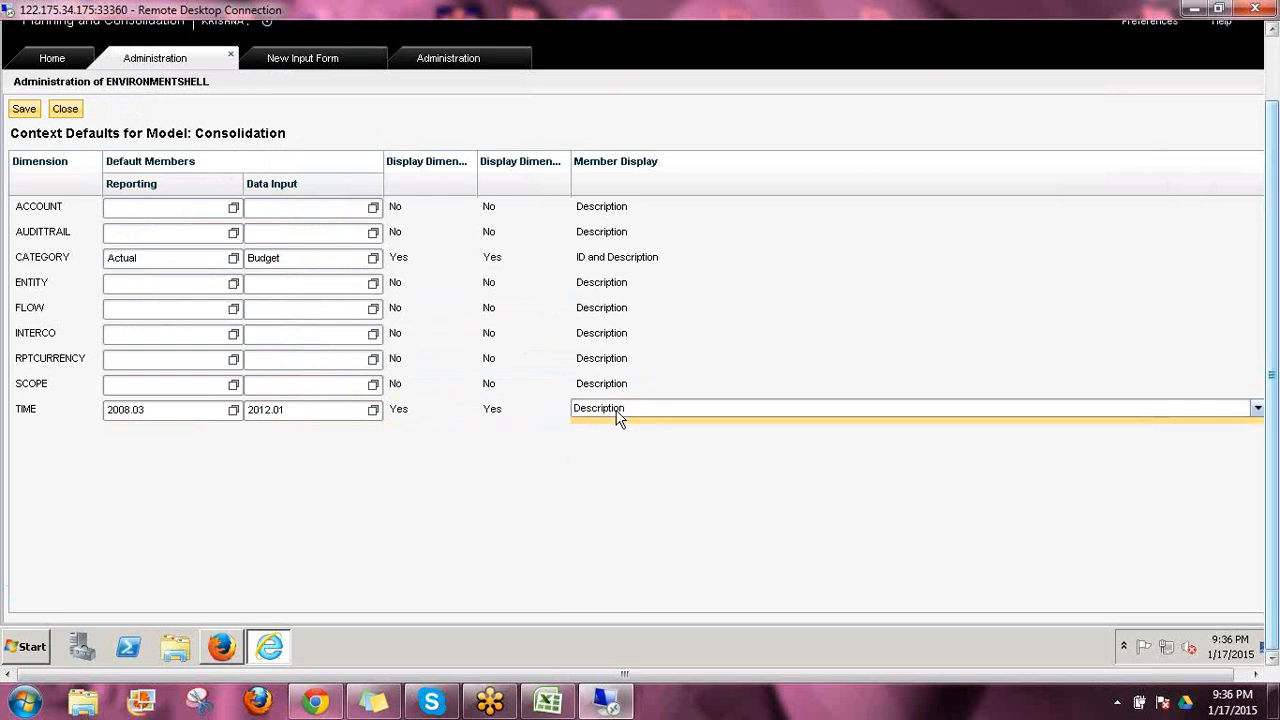
{"action": "left_click", "coordinate": [617, 412]}
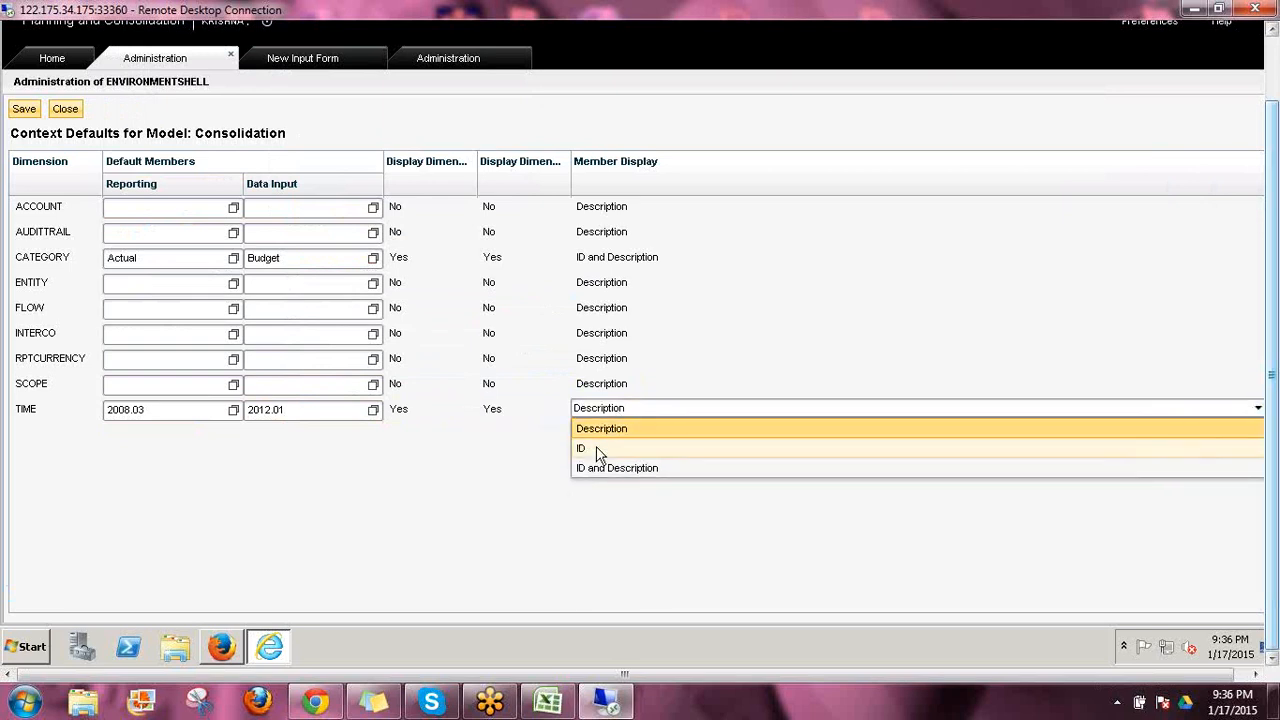
{"action": "left_click", "coordinate": [605, 448]}
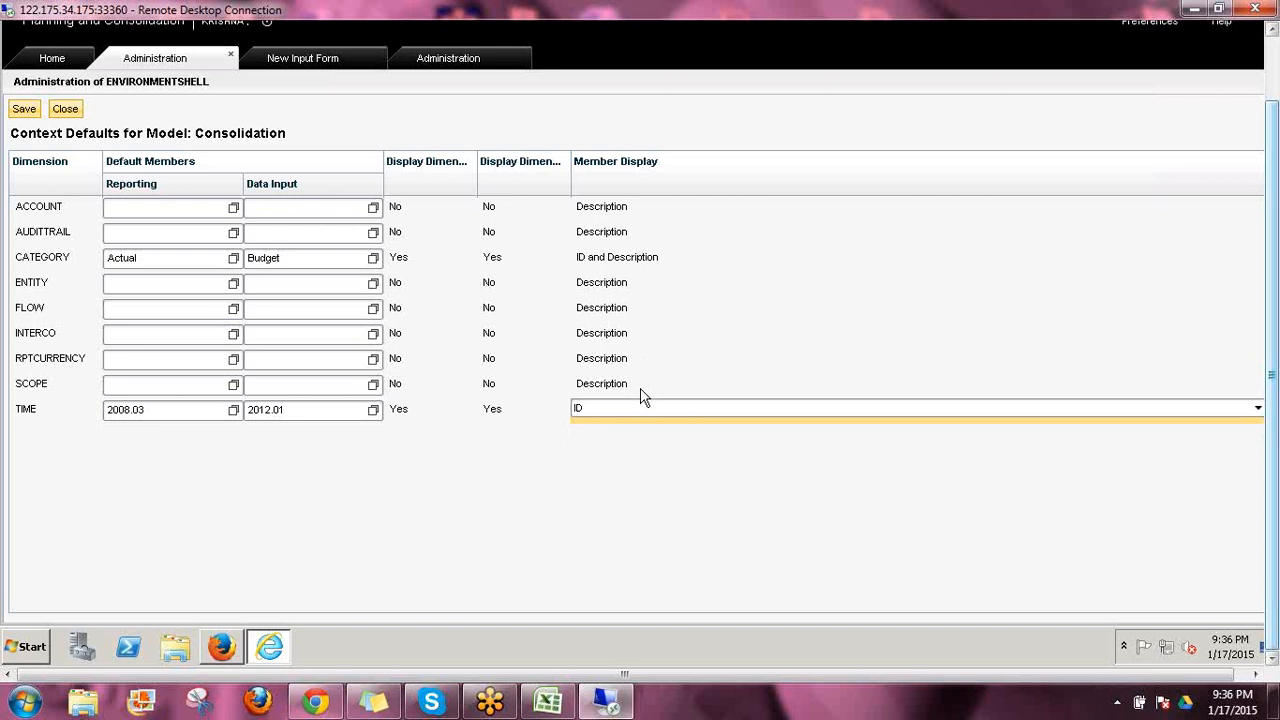
{"action": "left_click", "coordinate": [24, 109]}
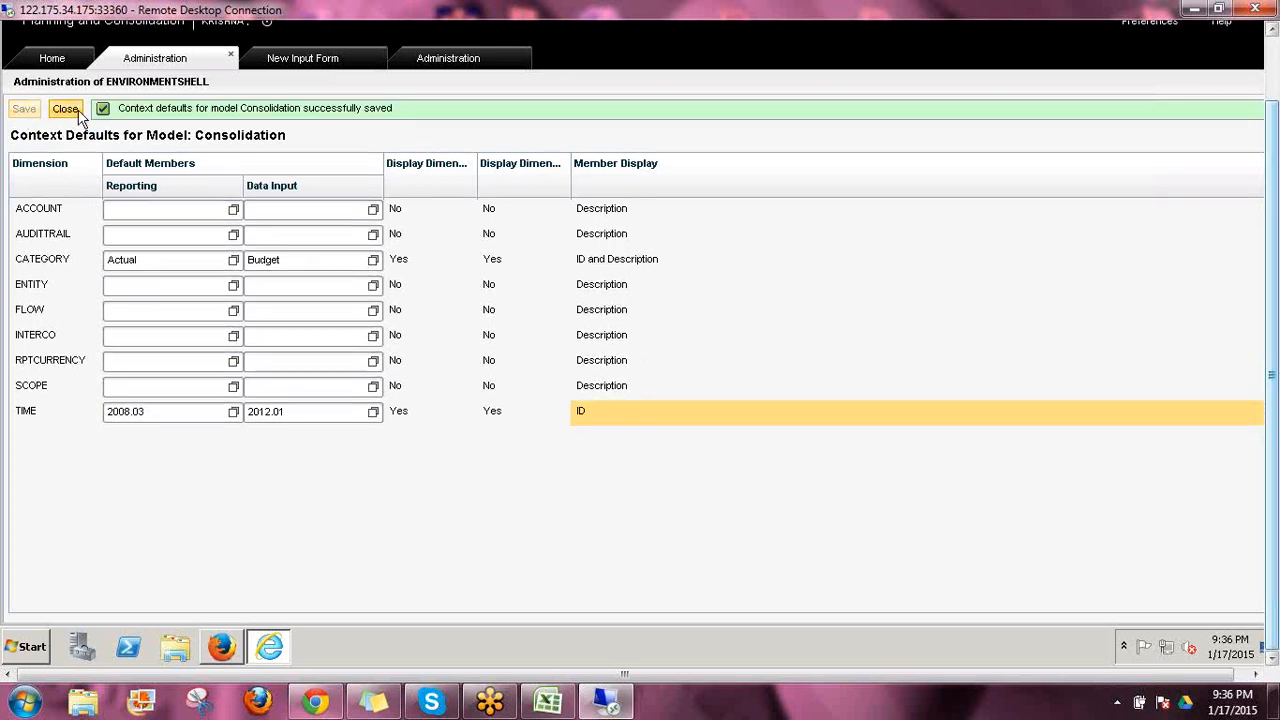
Close the Consolidation context defaults editor and close the open new input form without saving it
{"action": "left_click", "coordinate": [76, 112]}
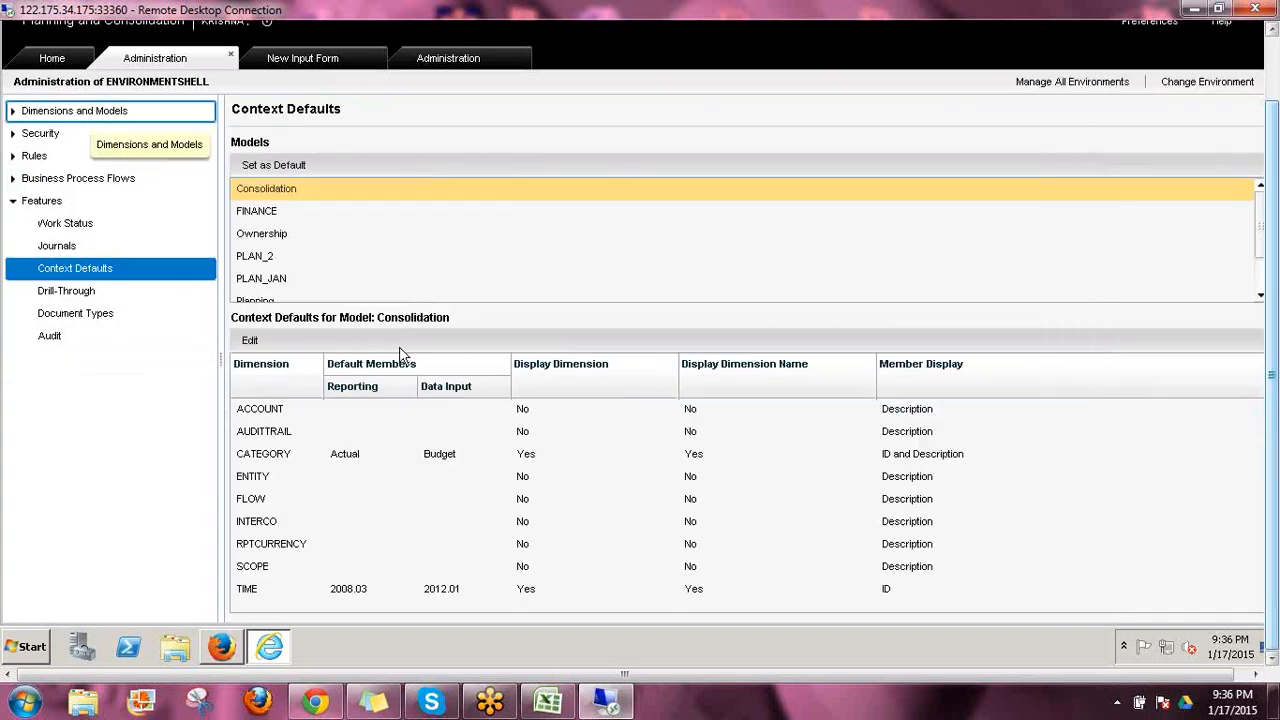
{"action": "left_click", "coordinate": [386, 62]}
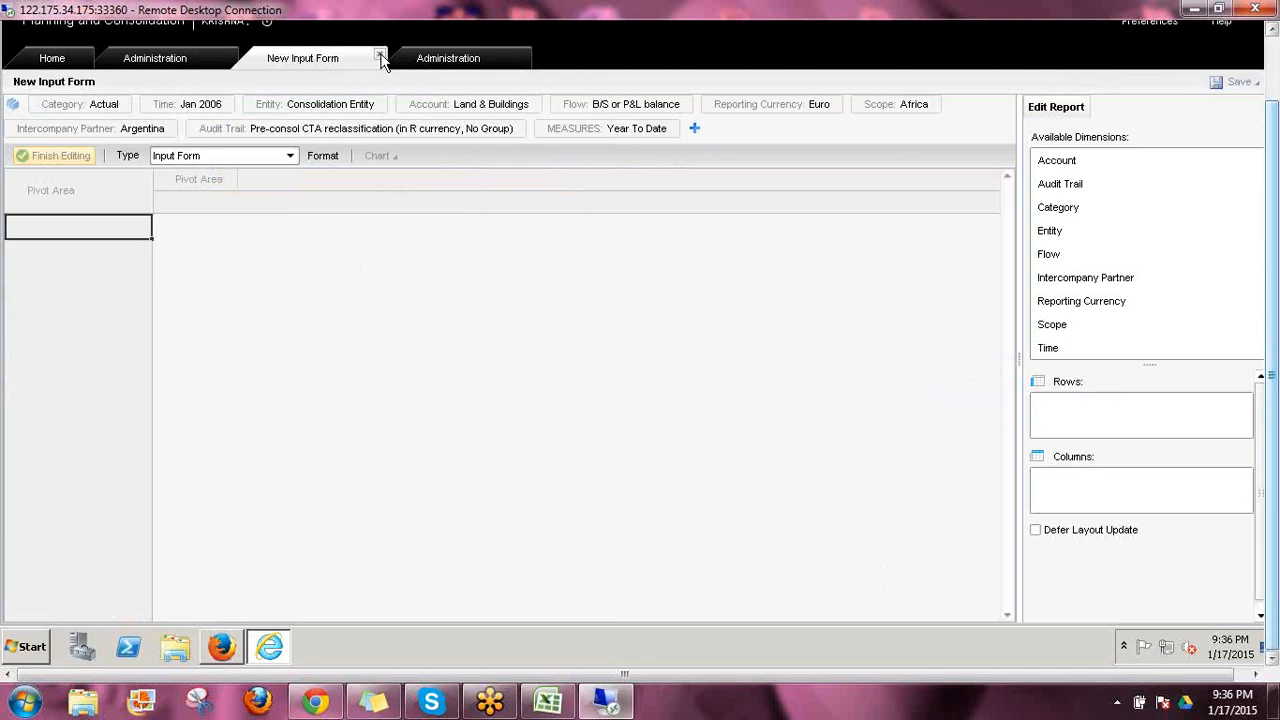
{"action": "left_click", "coordinate": [380, 56]}
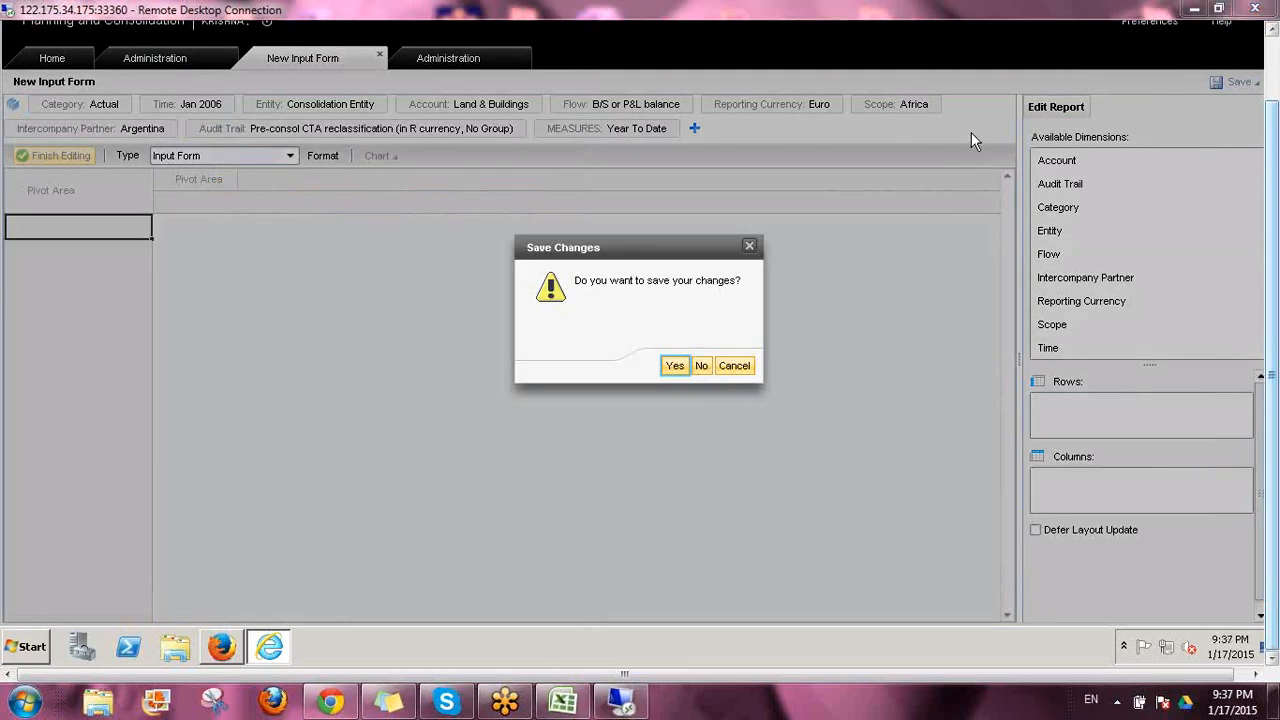
{"action": "left_click", "coordinate": [700, 366]}
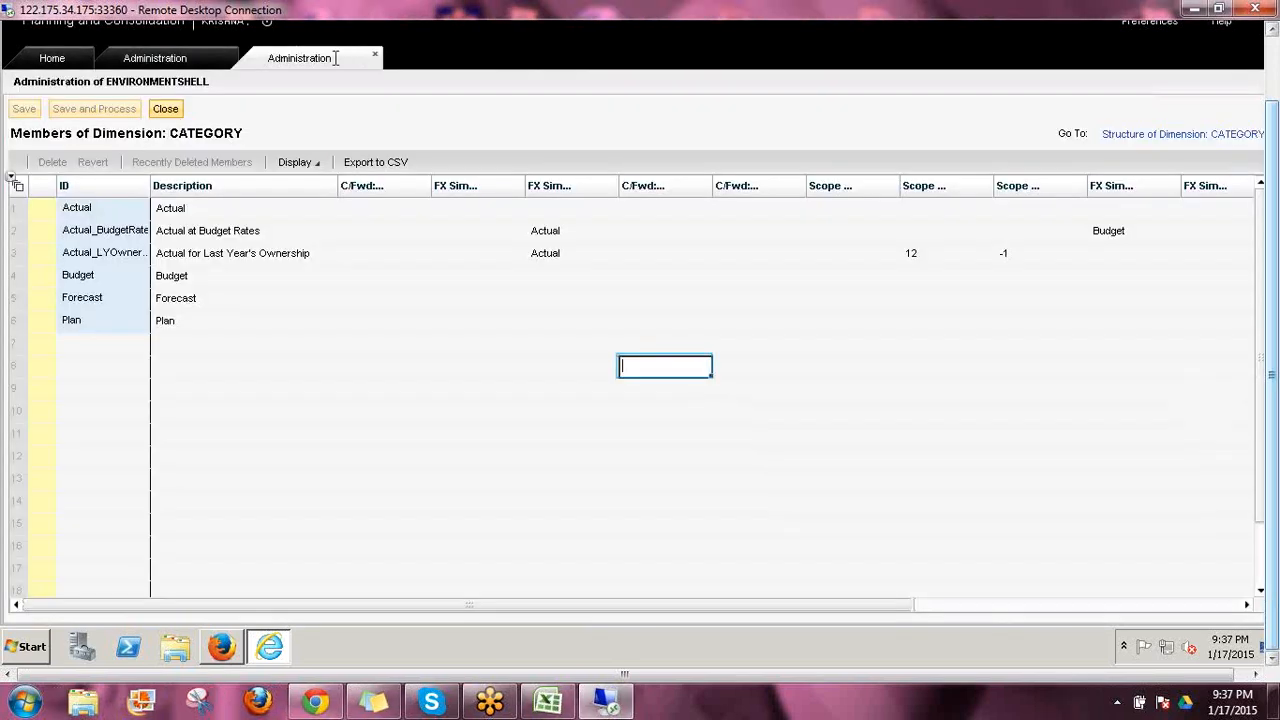
Close the CATEGORY dimension's members page, discarding its unsaved changes
{"action": "left_click", "coordinate": [190, 60]}
{"action": "left_click", "coordinate": [190, 60]}
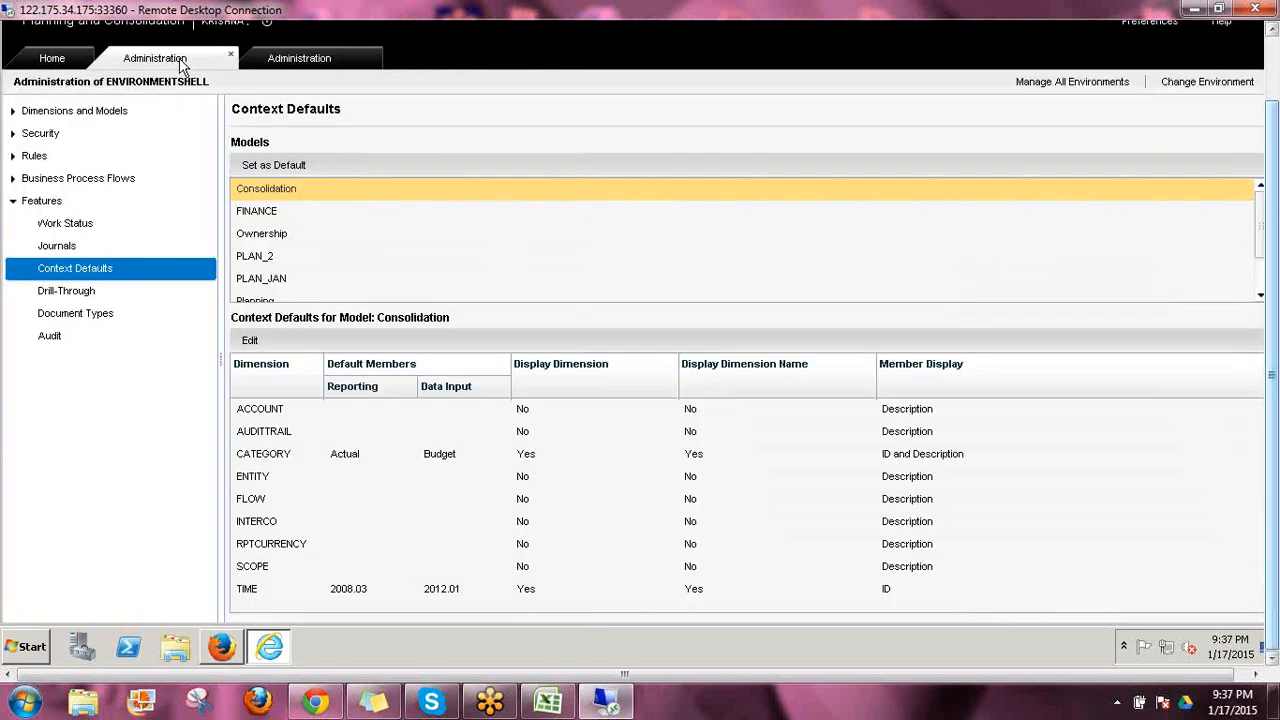
{"action": "left_click", "coordinate": [322, 58]}
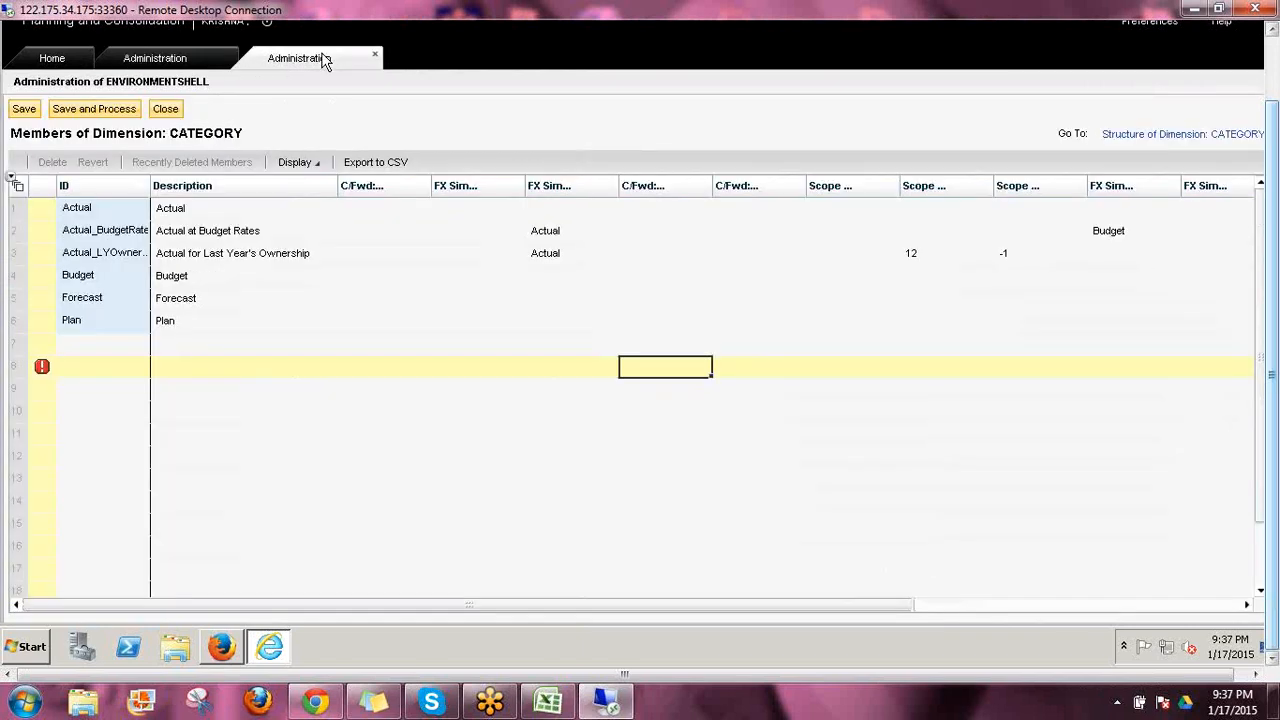
{"action": "left_click", "coordinate": [376, 58]}
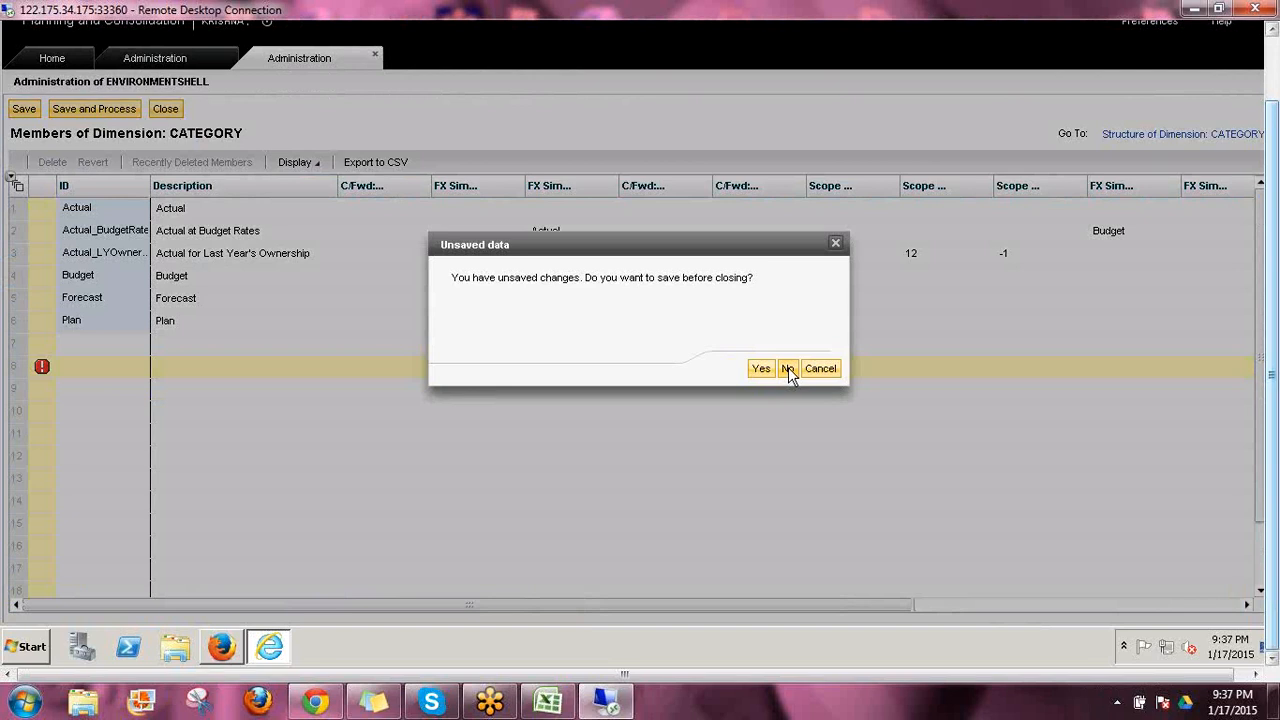
{"action": "left_click", "coordinate": [787, 369]}
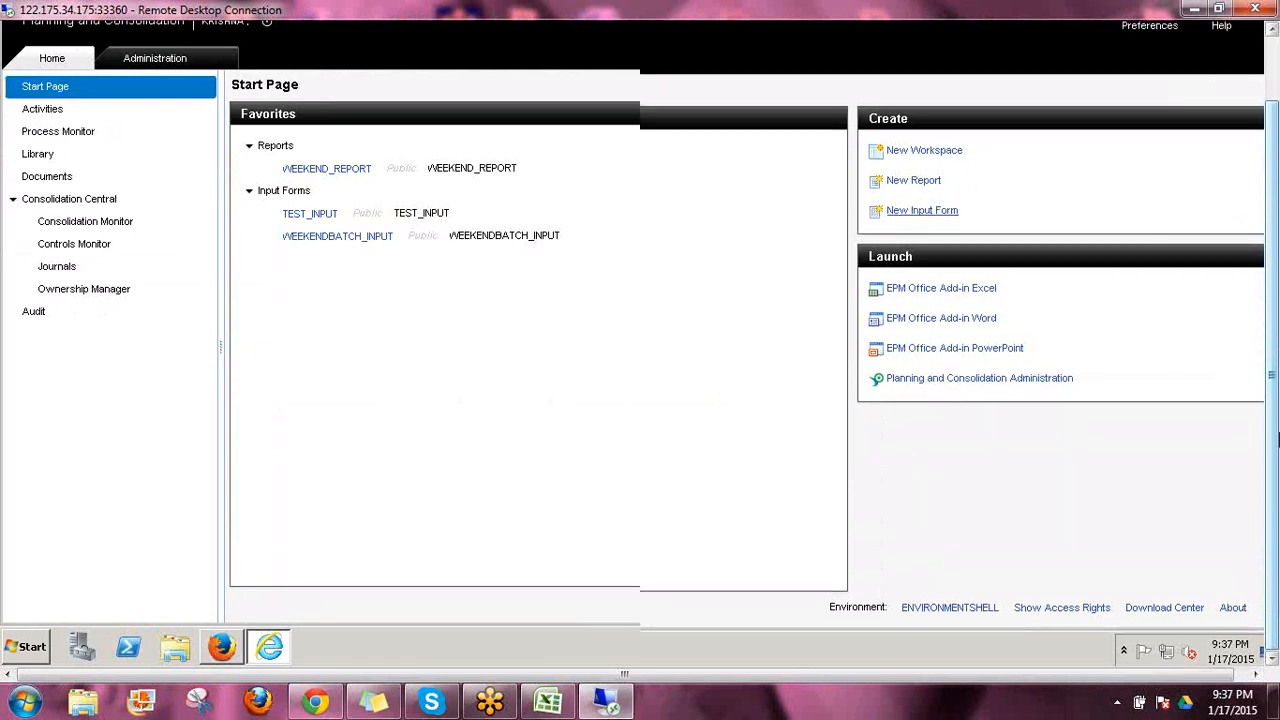
Exit the current Planning and Consolidation session by closing its browser window
{"action": "mouse_move", "coordinate": [1277, 440]}
{"action": "left_mouse_down"}
{"action": "mouse_move", "coordinate": [1277, 372]}
{"action": "mouse_move", "coordinate": [1277, 455]}
{"action": "left_mouse_up"}
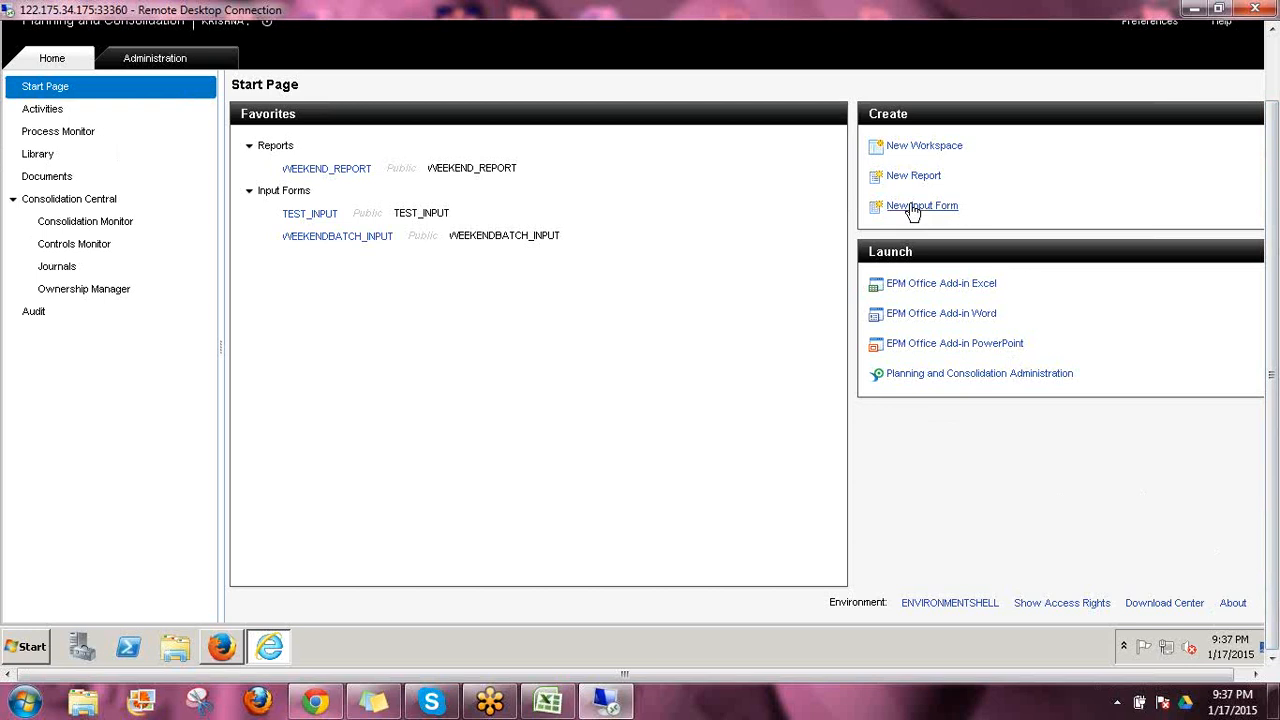
{"action": "key", "text": "F11"}
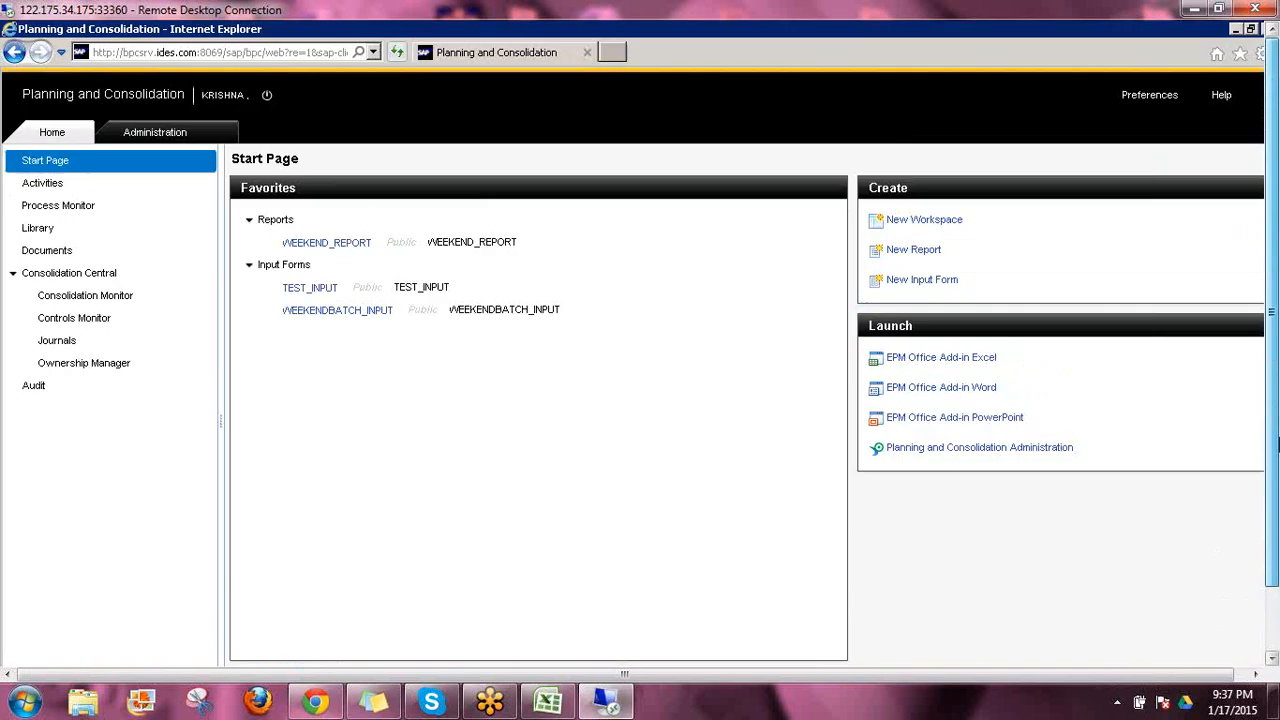
{"action": "left_click_drag", "start_coordinate": [1277, 445], "coordinate": [1277, 404]}
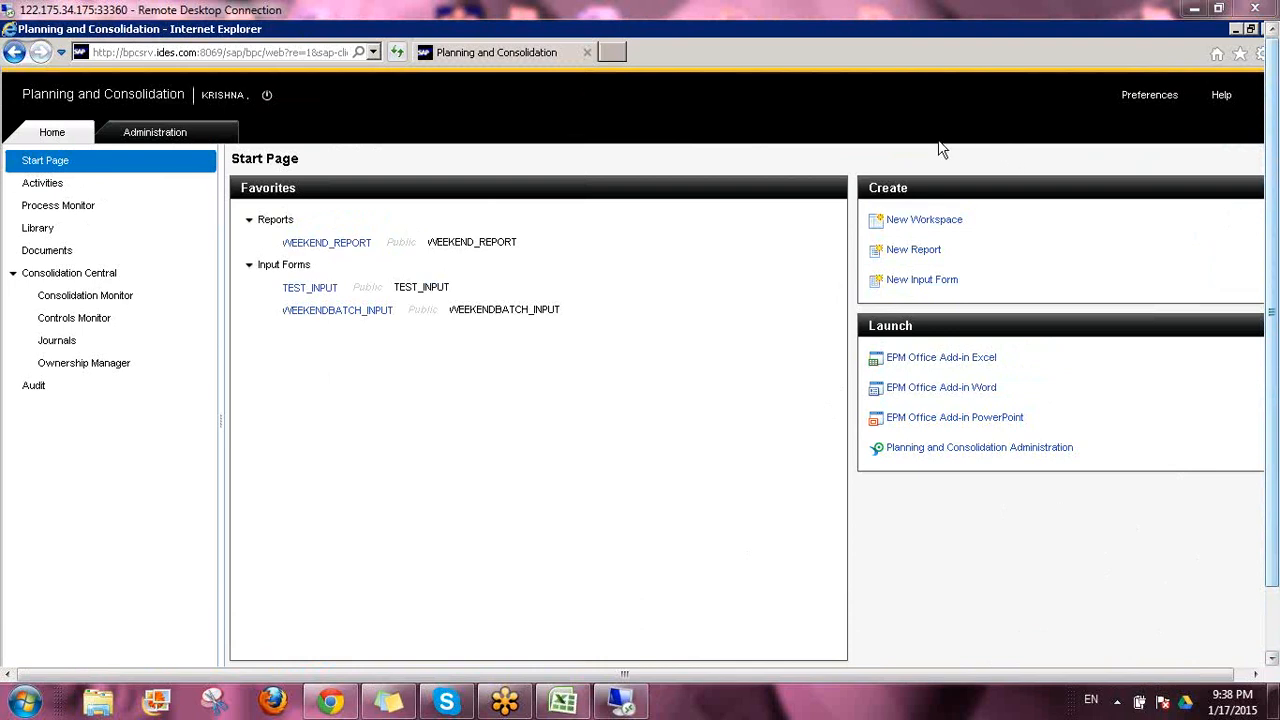
{"action": "left_click", "coordinate": [918, 283]}
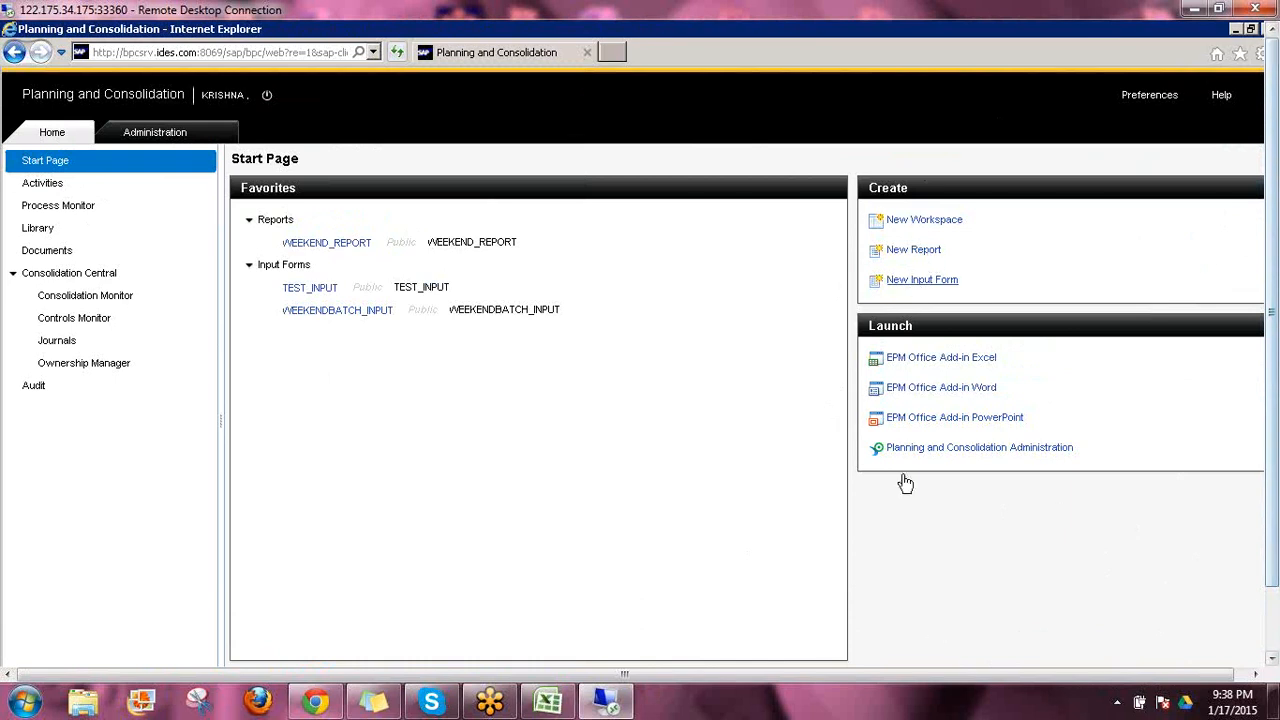
{"action": "left_click_drag", "start_coordinate": [933, 672], "coordinate": [947, 672]}
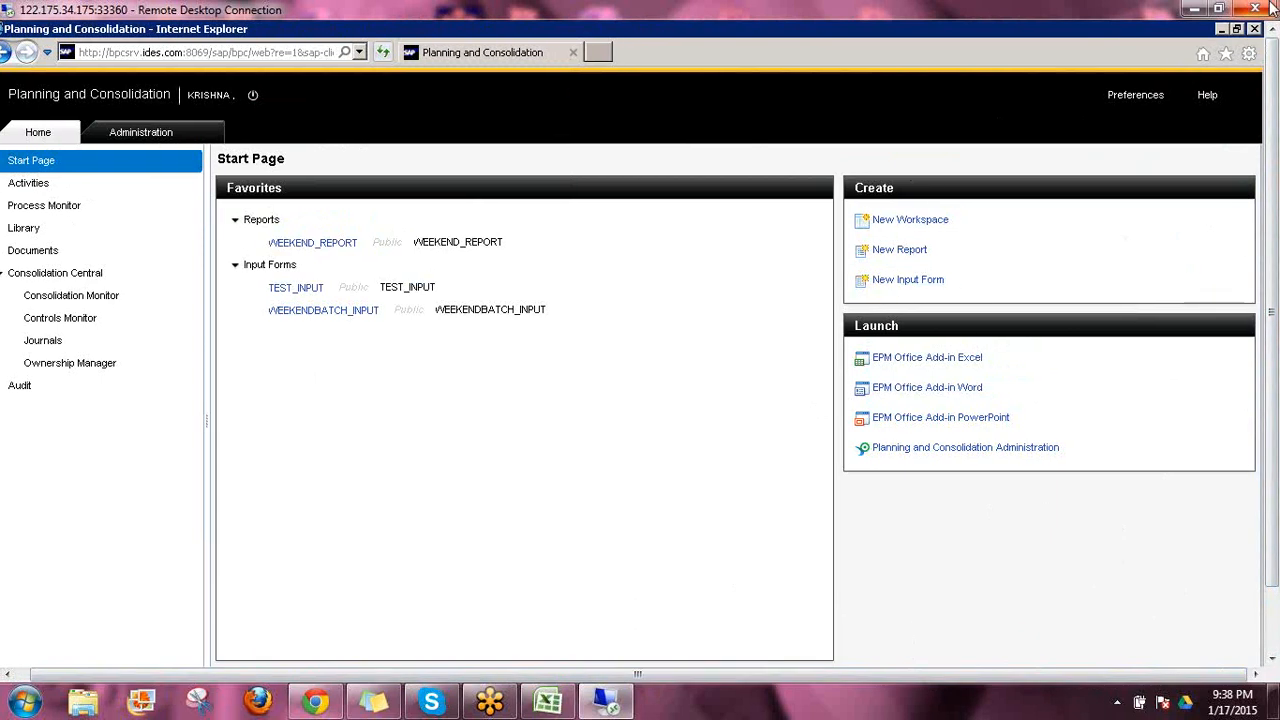
{"action": "left_click", "coordinate": [1254, 31]}
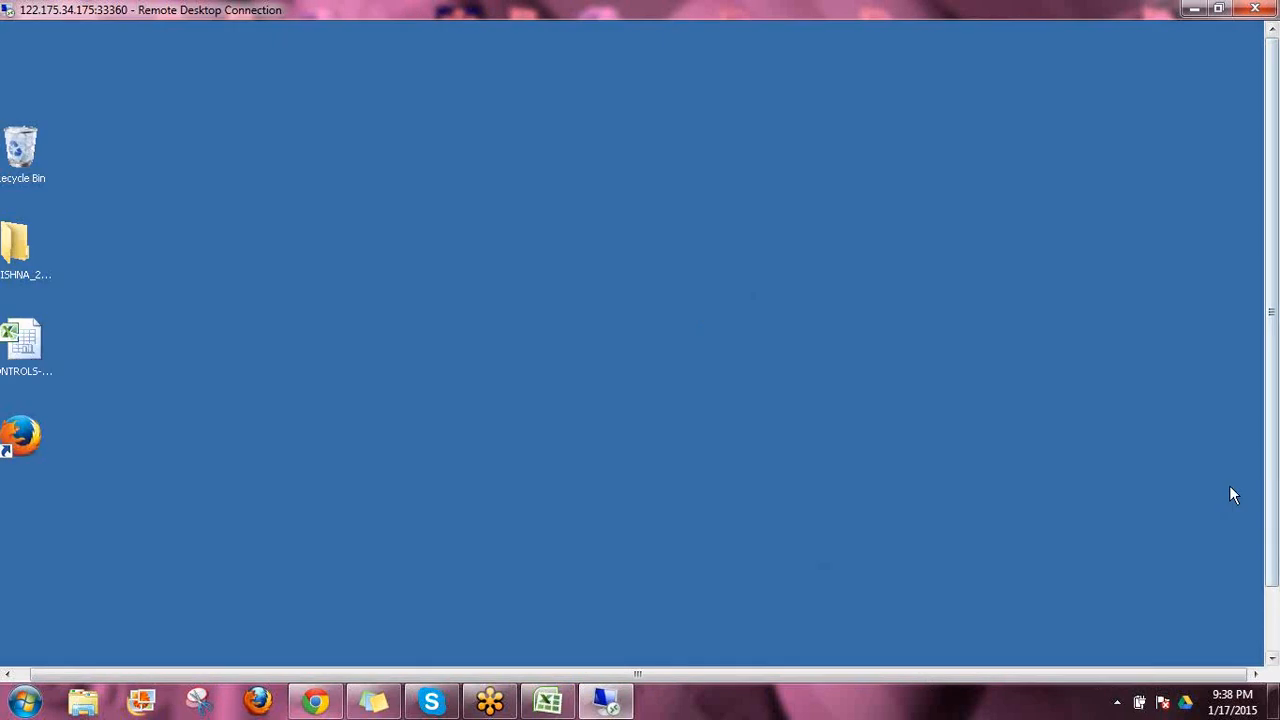
{"action": "left_click_drag", "start_coordinate": [1272, 471], "coordinate": [1272, 580]}
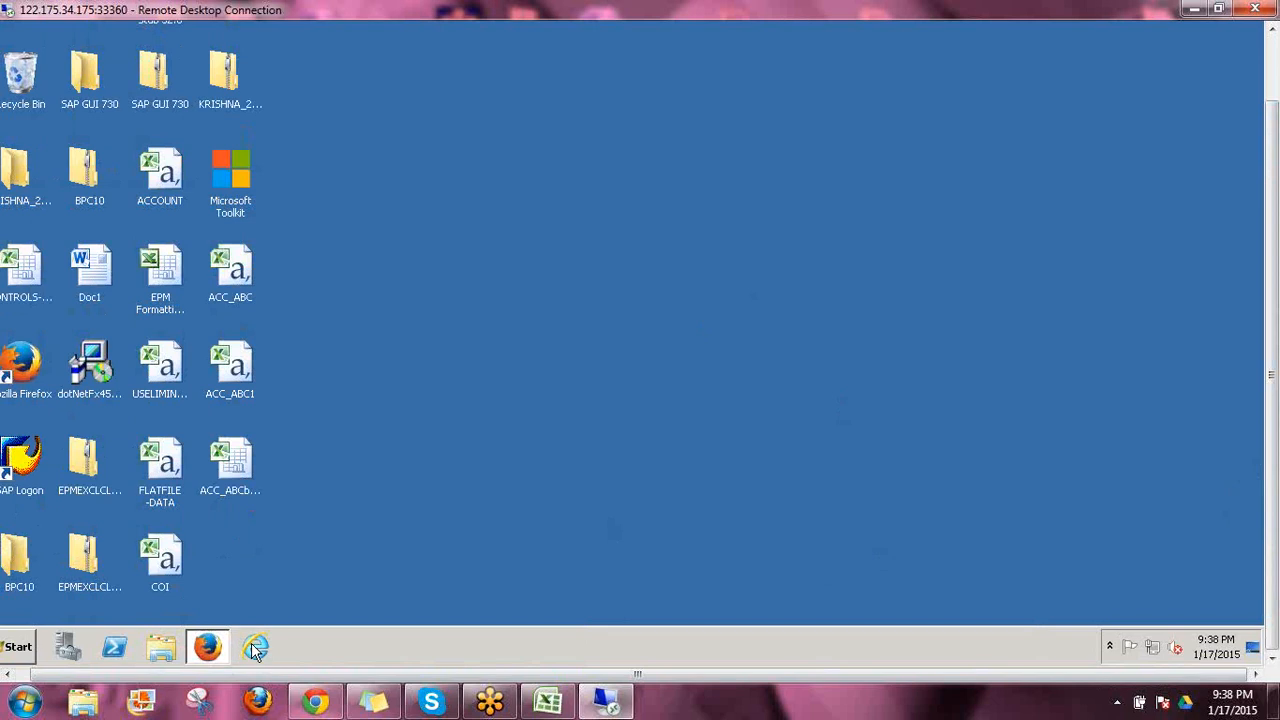
{"action": "left_click", "coordinate": [253, 648]}
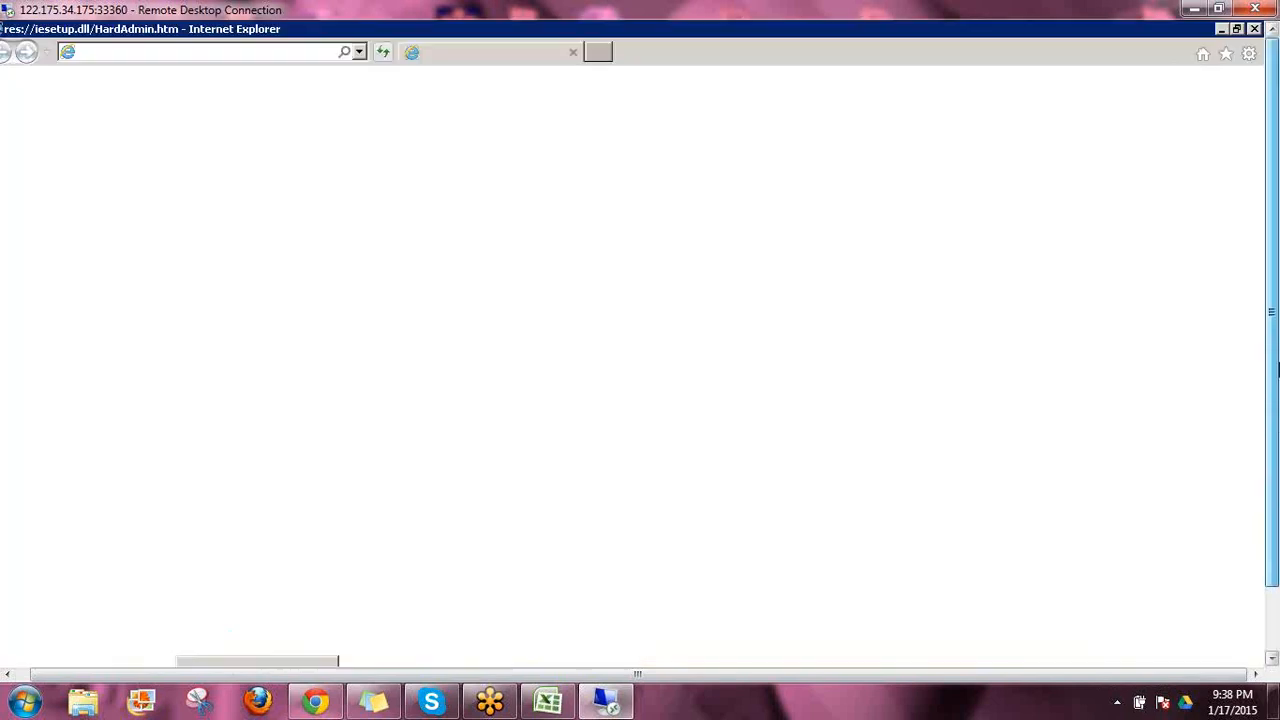
{"action": "left_click", "coordinate": [359, 53]}
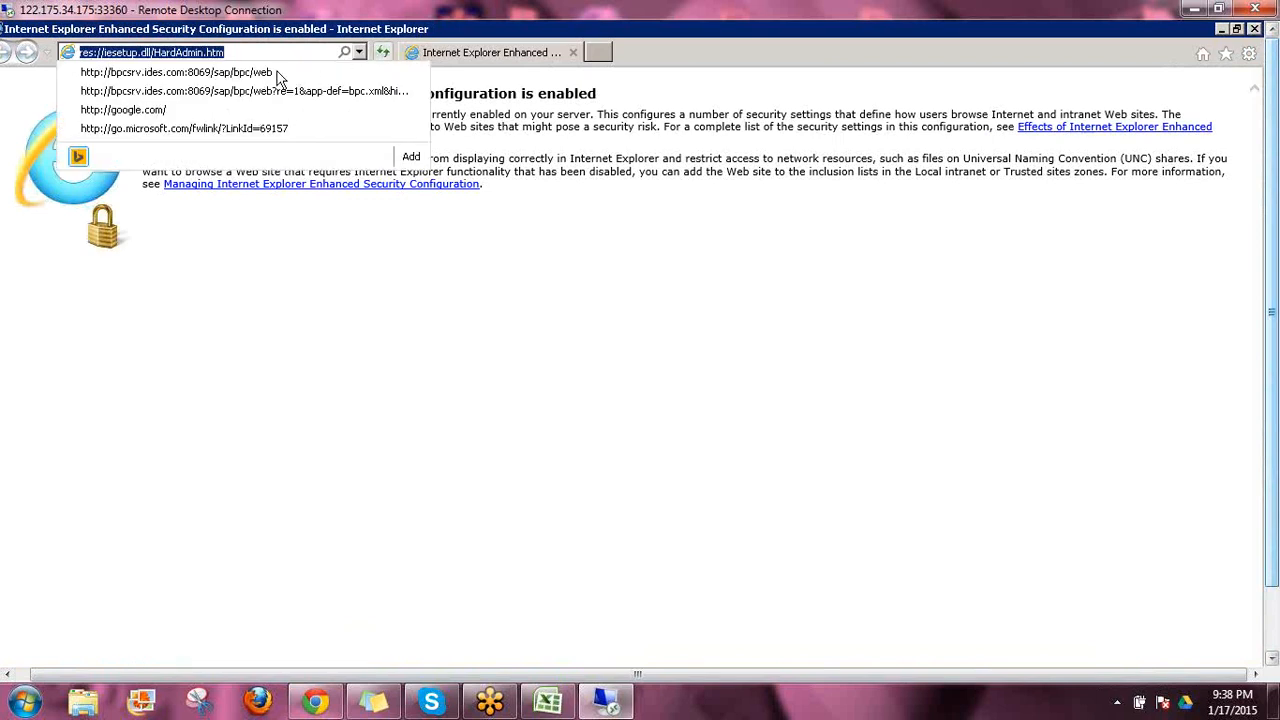
{"action": "left_click", "coordinate": [277, 74]}
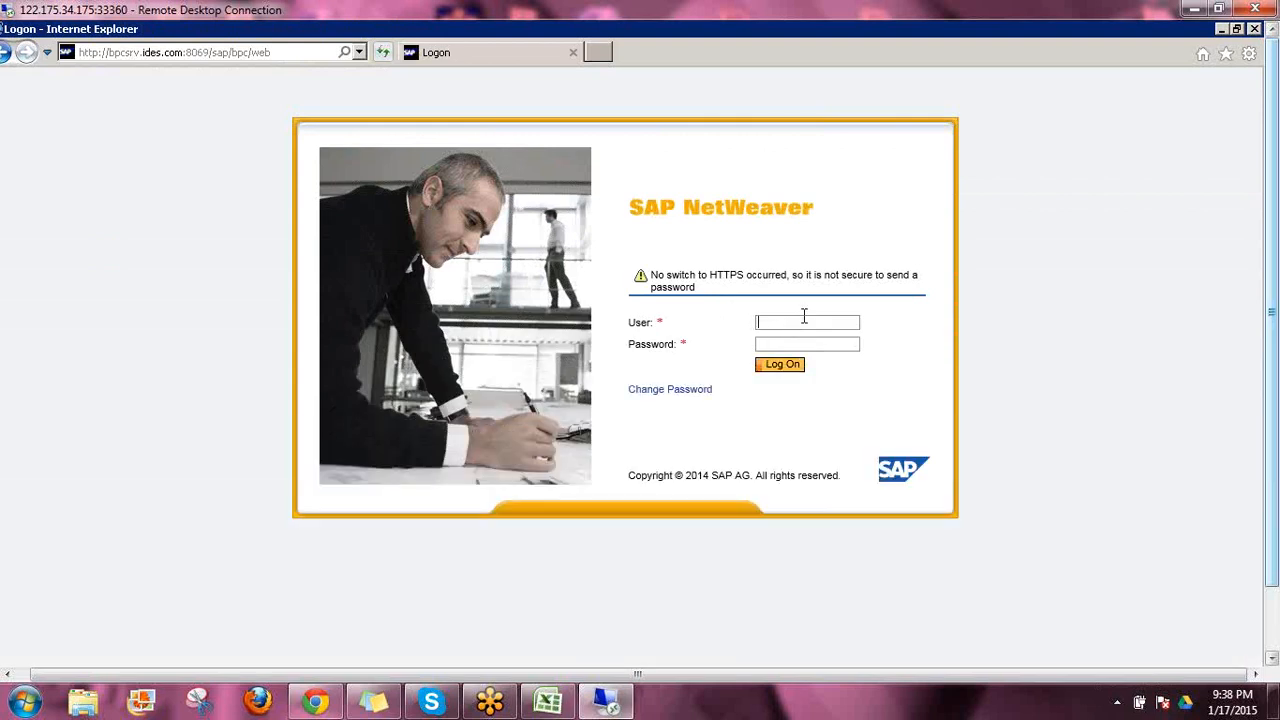
Log on to SAP NetWeaver with the user name and the account password
{"action": "type", "text": "krishna*"}
{"action": "key", "text": "Return"}
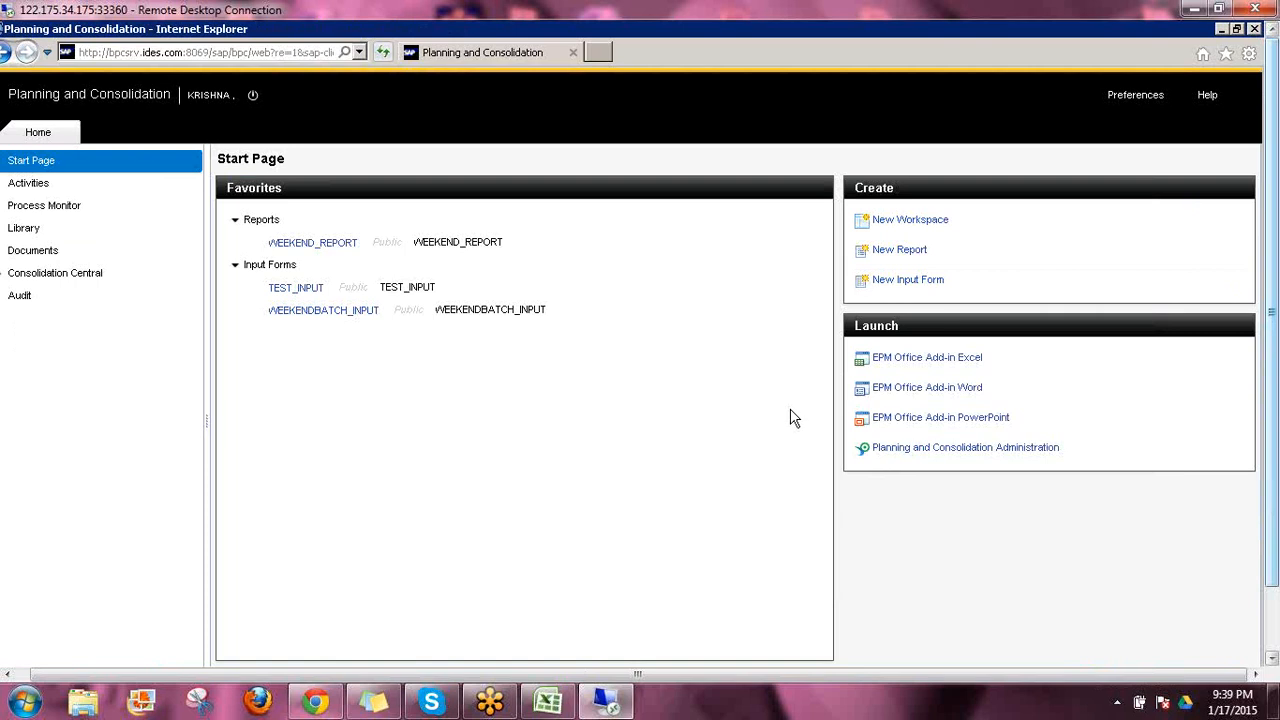
Create a new report and a new input form from the start page
{"action": "left_click", "coordinate": [891, 249]}
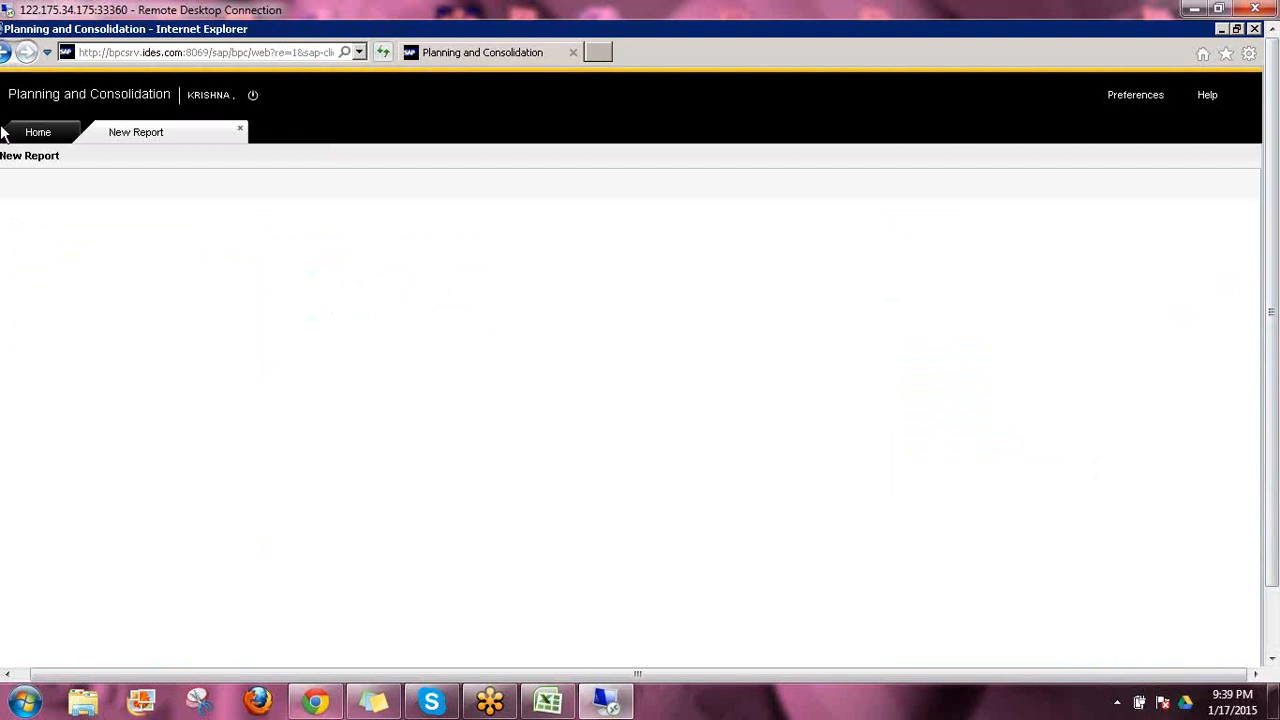
{"action": "left_click", "coordinate": [37, 131]}
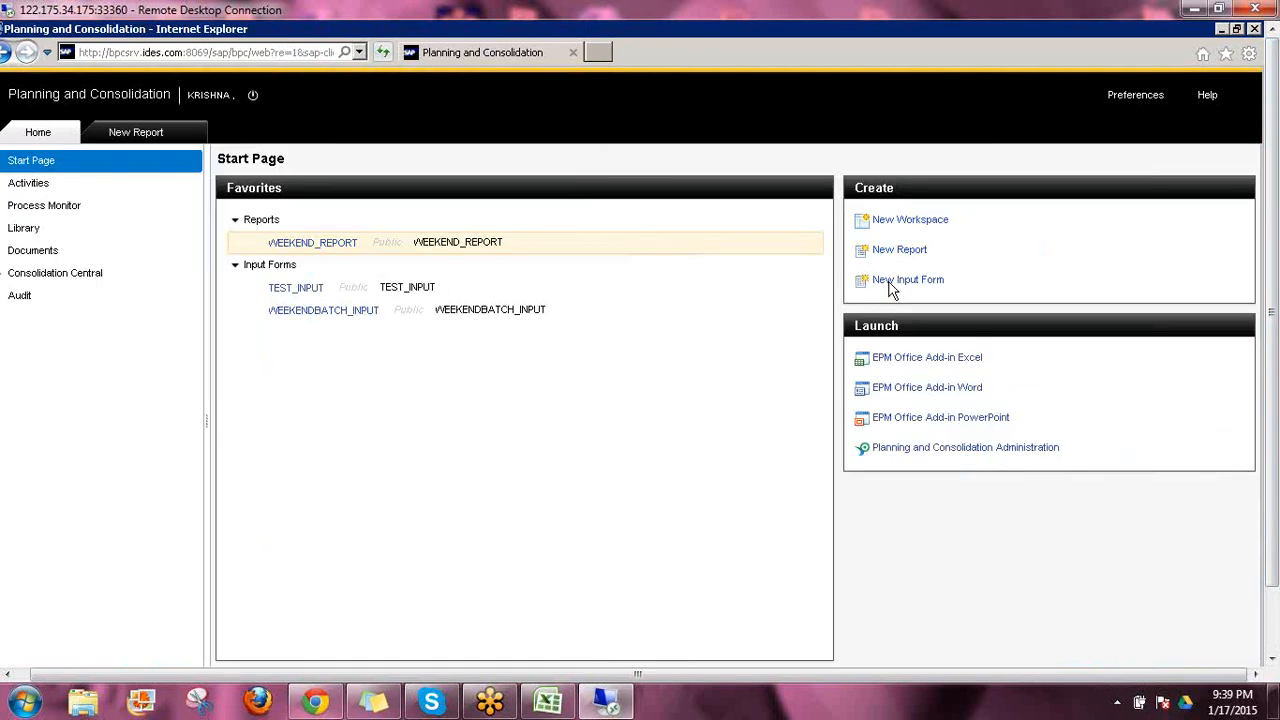
{"action": "left_click", "coordinate": [895, 281]}
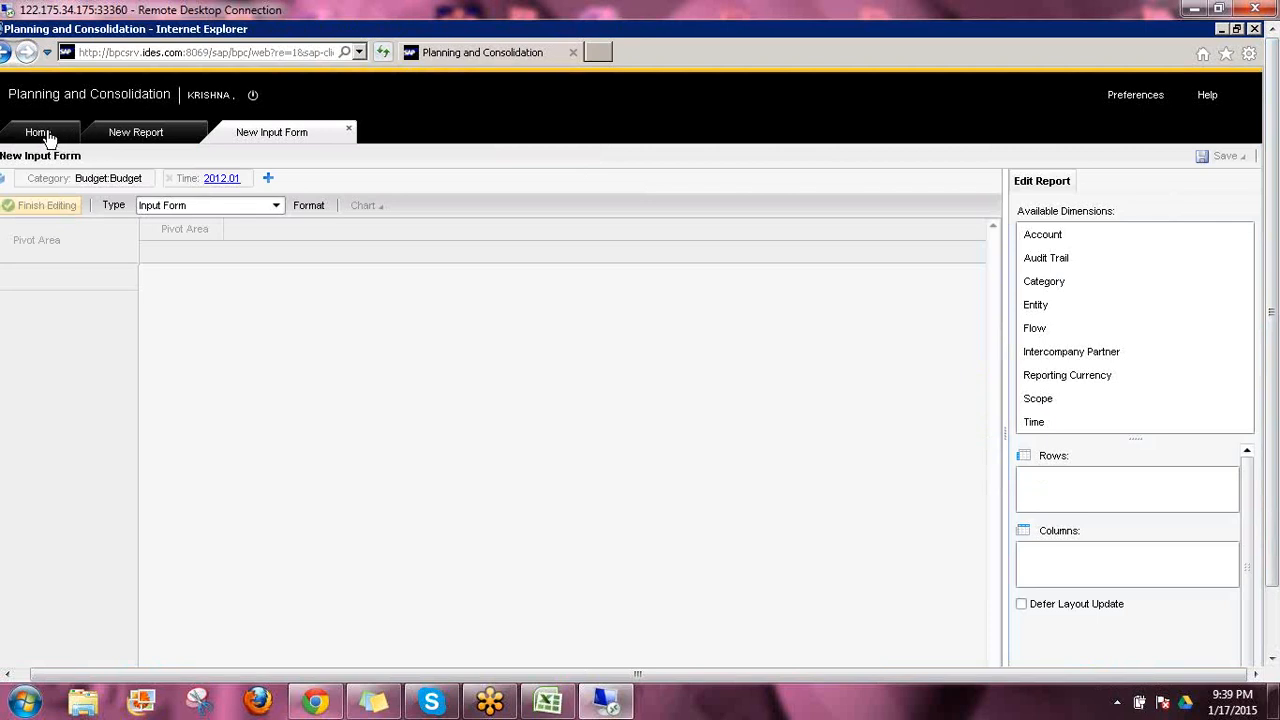
Open the Context Defaults feature in Planning and Consolidation Administration to show the Consolidation model's settings
{"action": "left_click", "coordinate": [40, 133]}
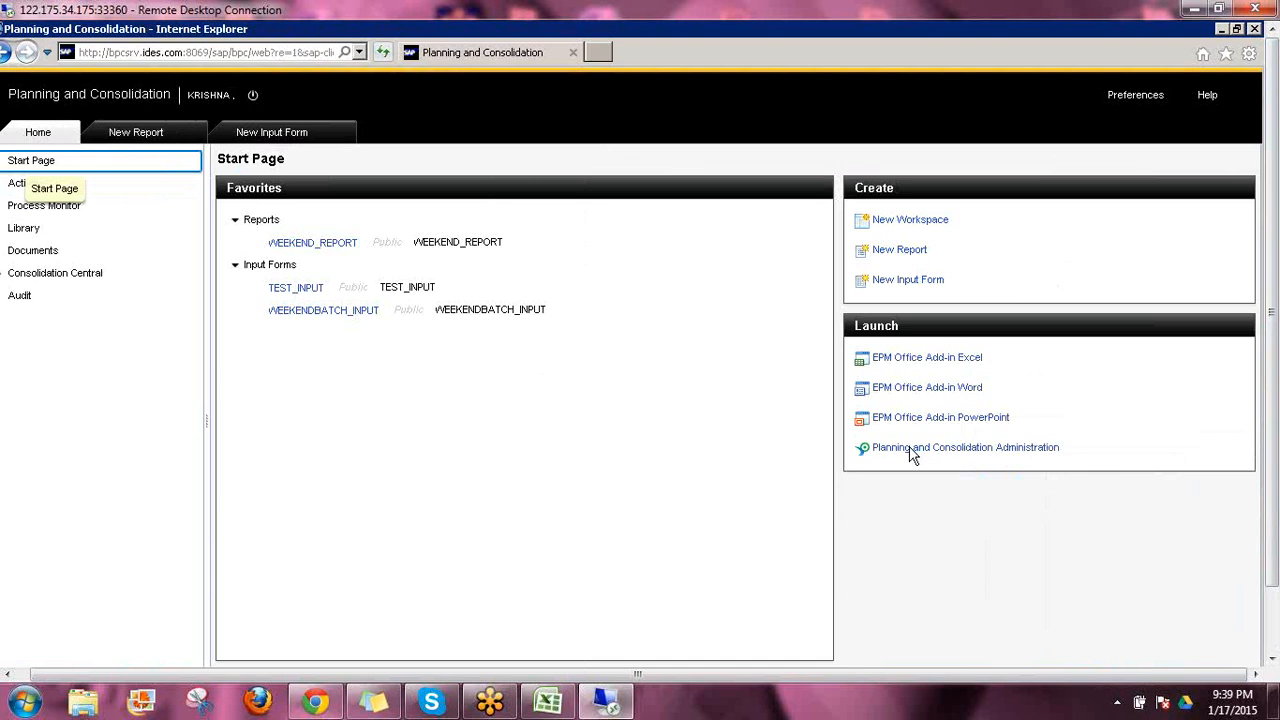
{"action": "left_click", "coordinate": [912, 450]}
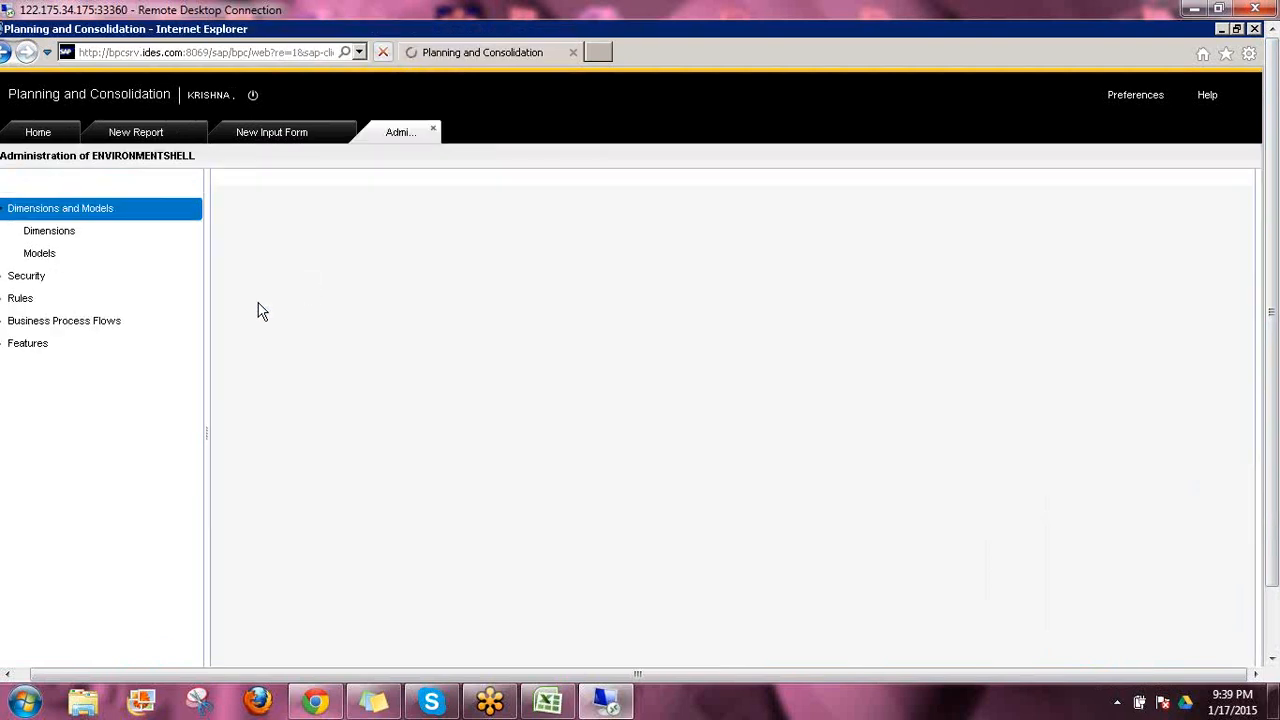
{"action": "left_click", "coordinate": [7, 322]}
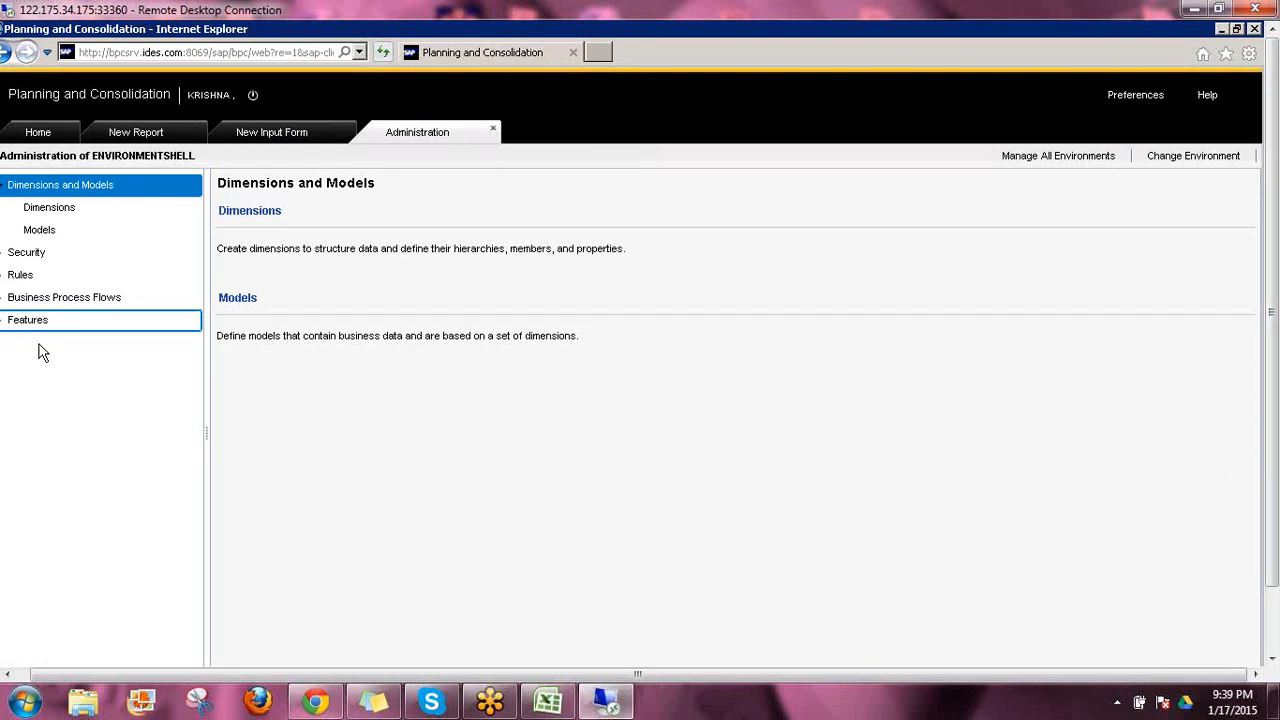
{"action": "left_click", "coordinate": [110, 386]}
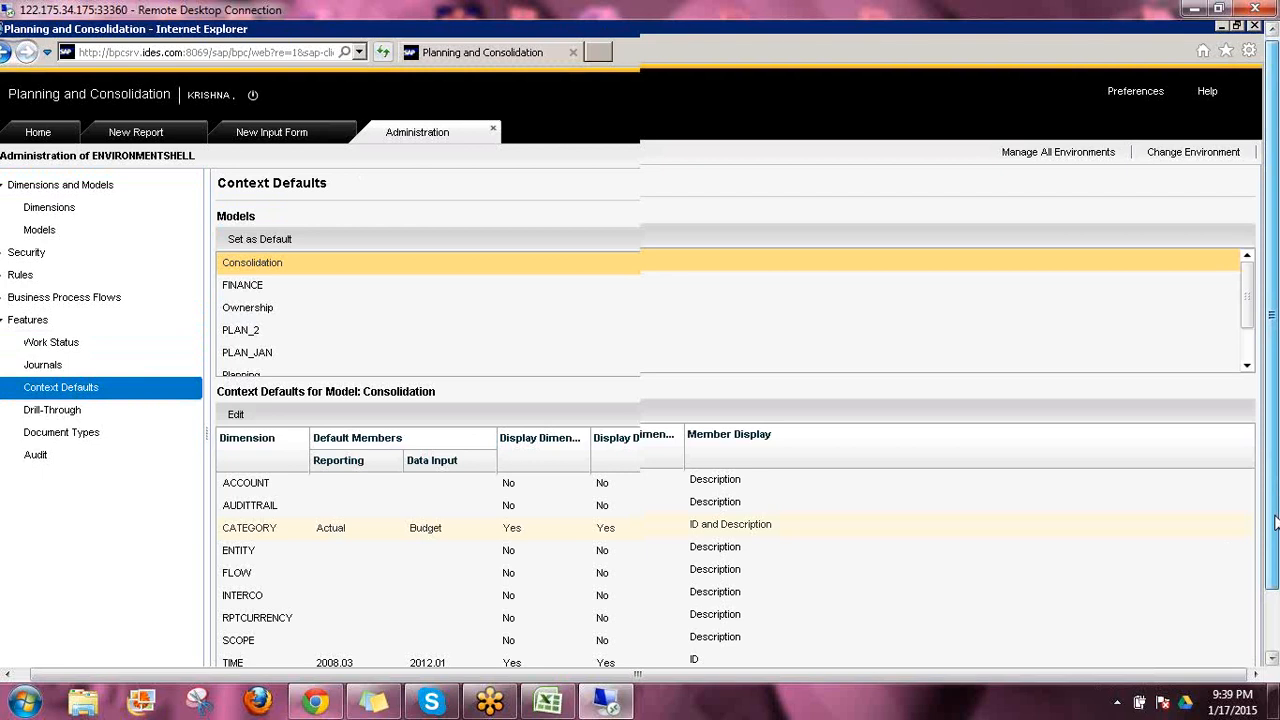
{"action": "left_click_drag", "start_coordinate": [1275, 522], "coordinate": [1273, 592]}
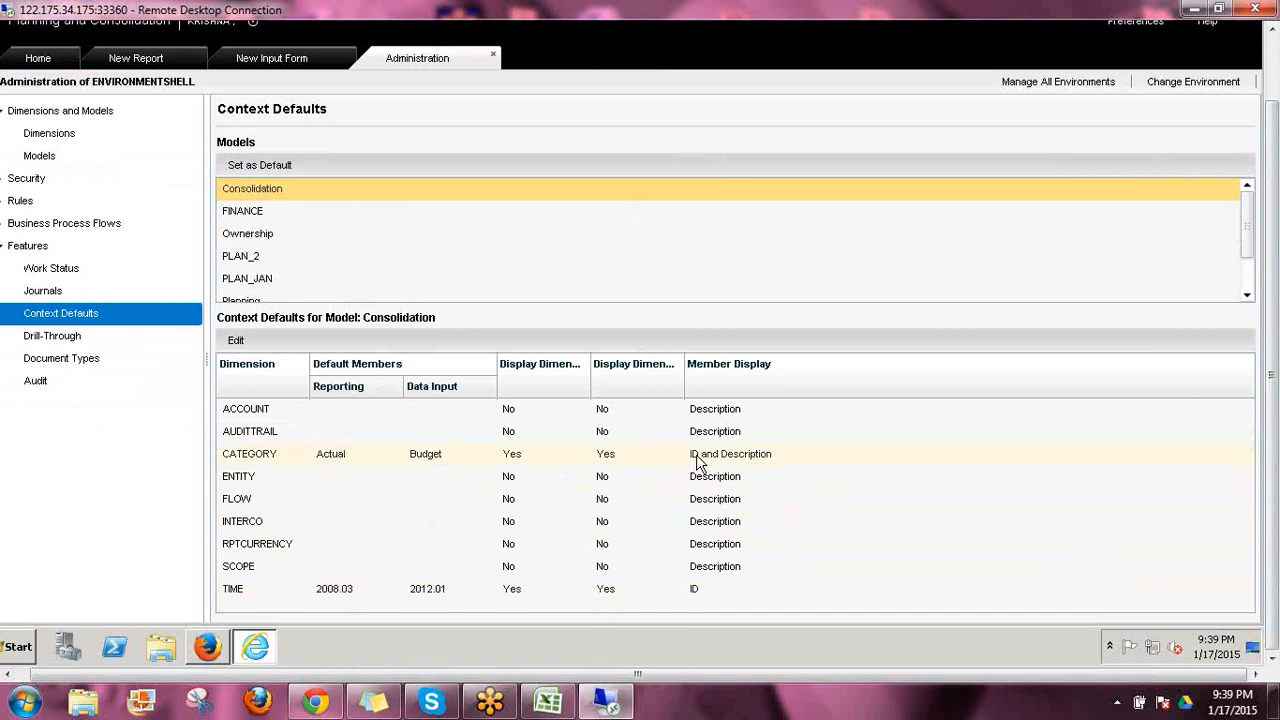
Compare the CATEGORY and TIME context defaults with the context bars of the new report and new input form
{"action": "left_click", "coordinate": [692, 598]}
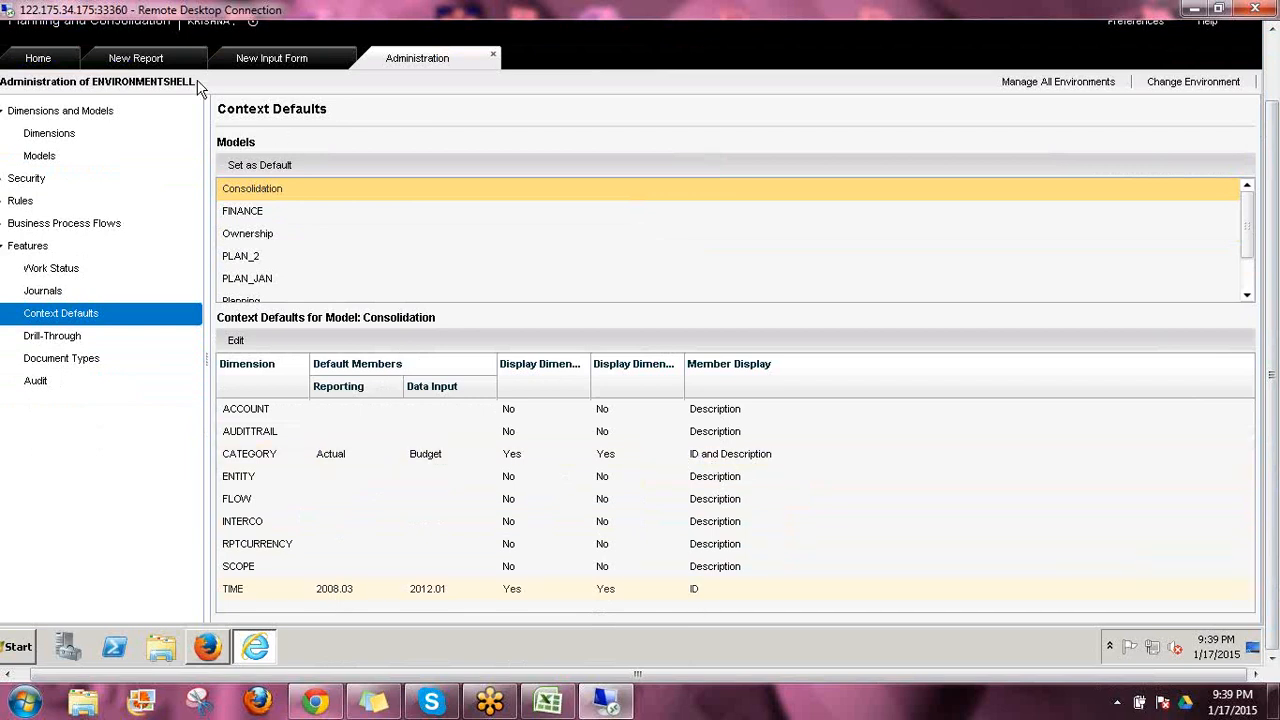
{"action": "left_click", "coordinate": [152, 63]}
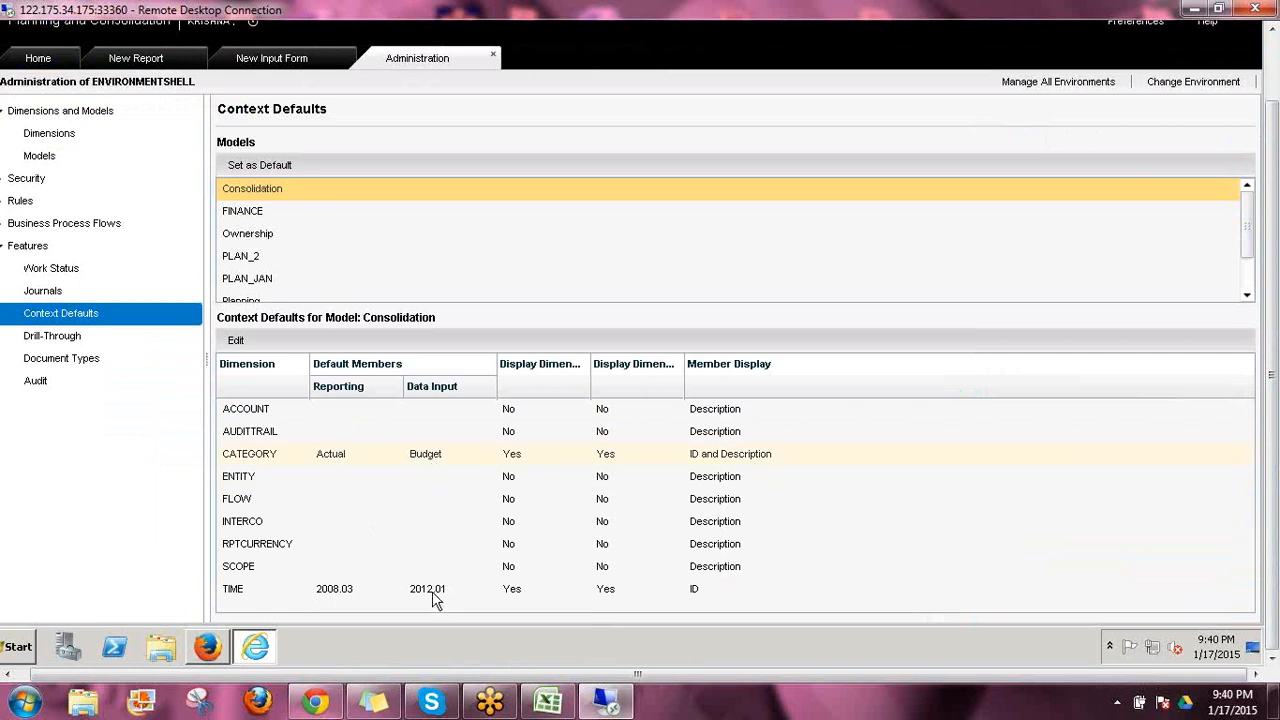
{"action": "left_click", "coordinate": [280, 66]}
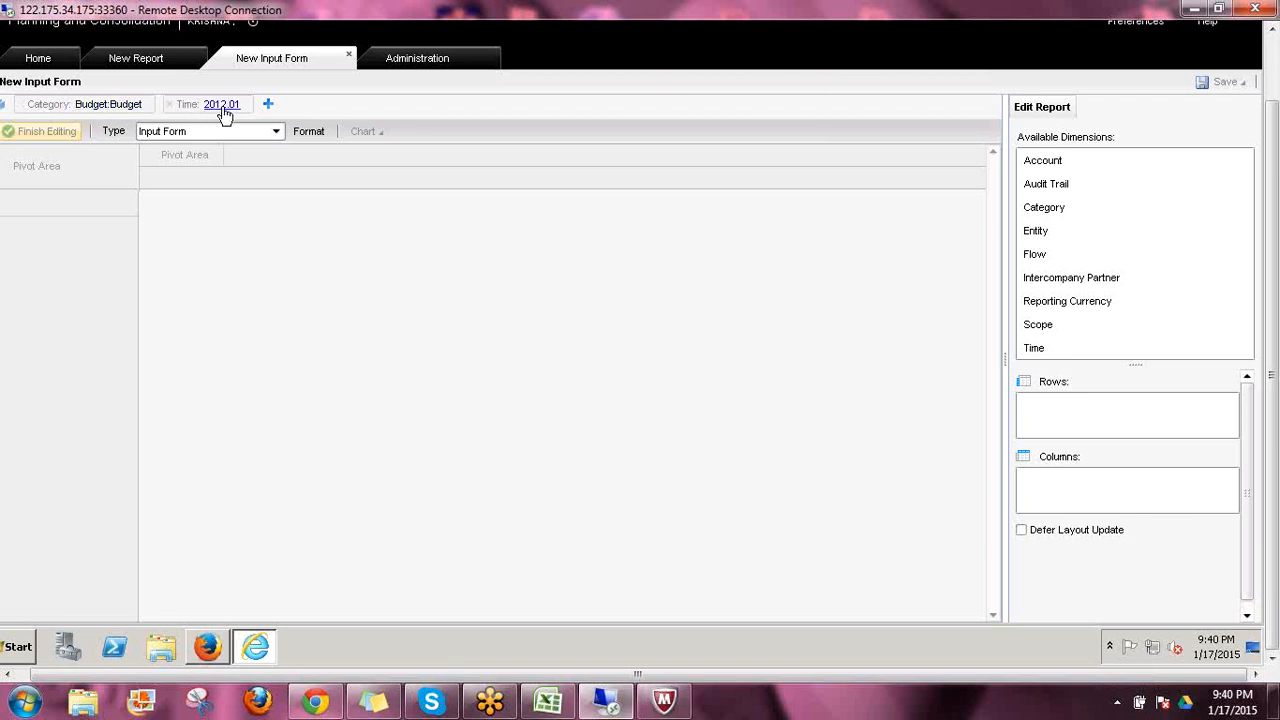
Set PLAN_JAN as the default model in the context defaults
{"action": "left_click", "coordinate": [410, 60]}
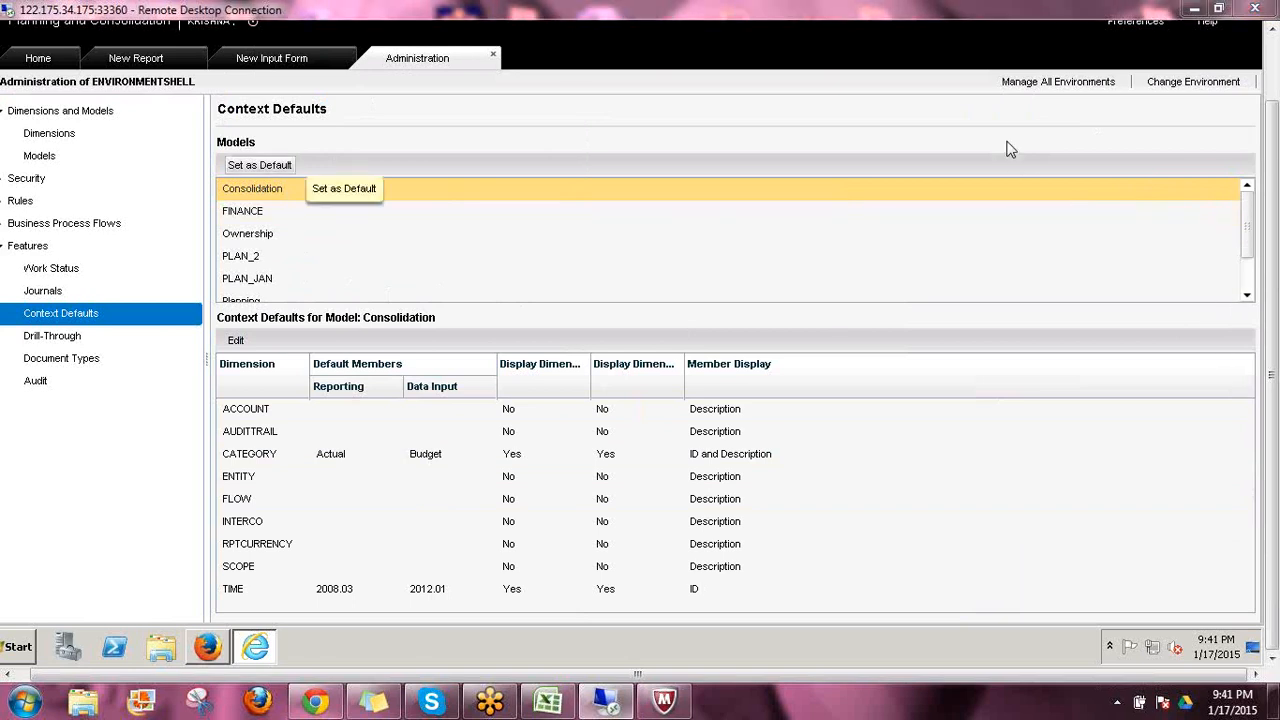
{"action": "left_click", "coordinate": [247, 278]}
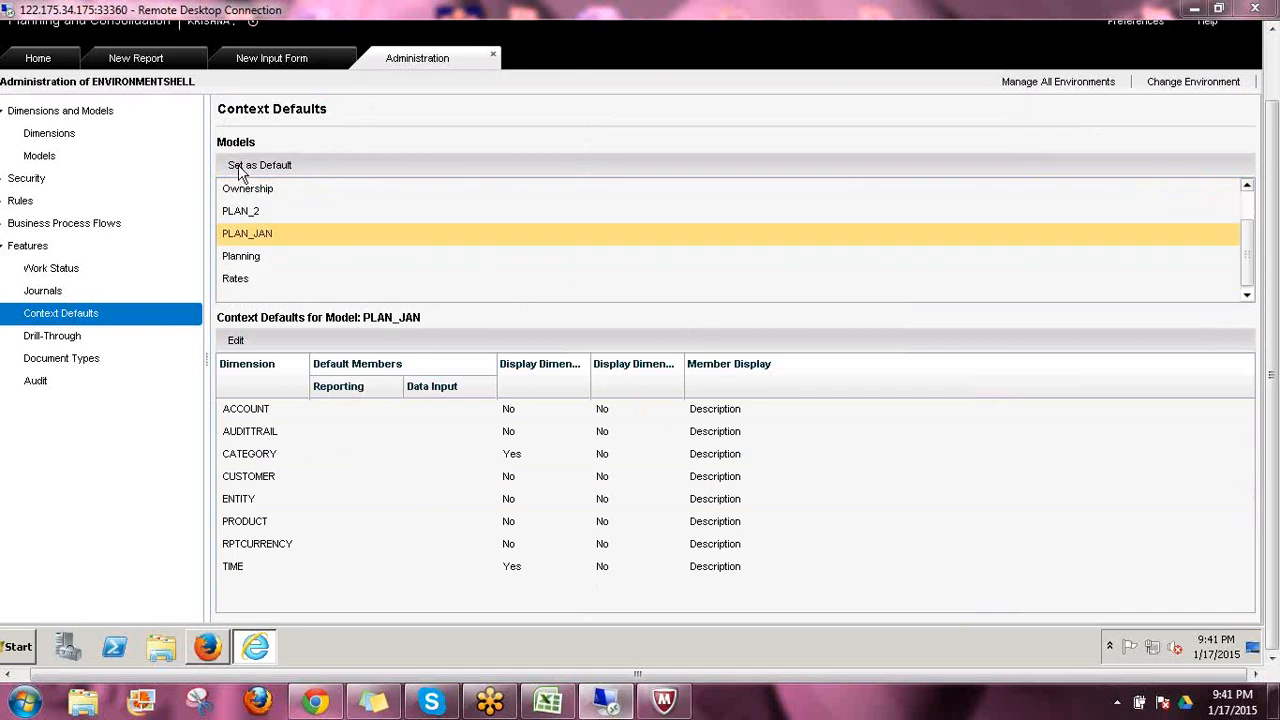
{"action": "left_click", "coordinate": [240, 166]}
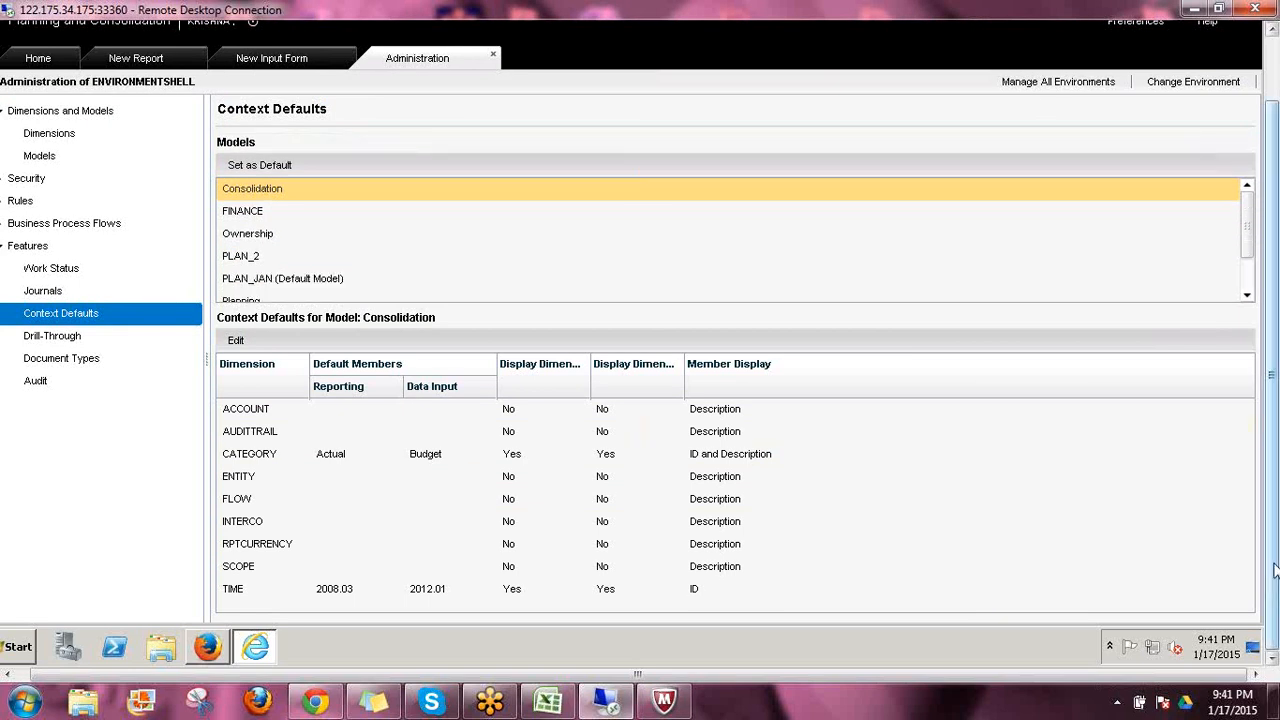
Log off from Planning and Consolidation and confirm
{"action": "scroll", "coordinate": [1274, 569], "scroll_direction": "up", "scroll_amount": 2}
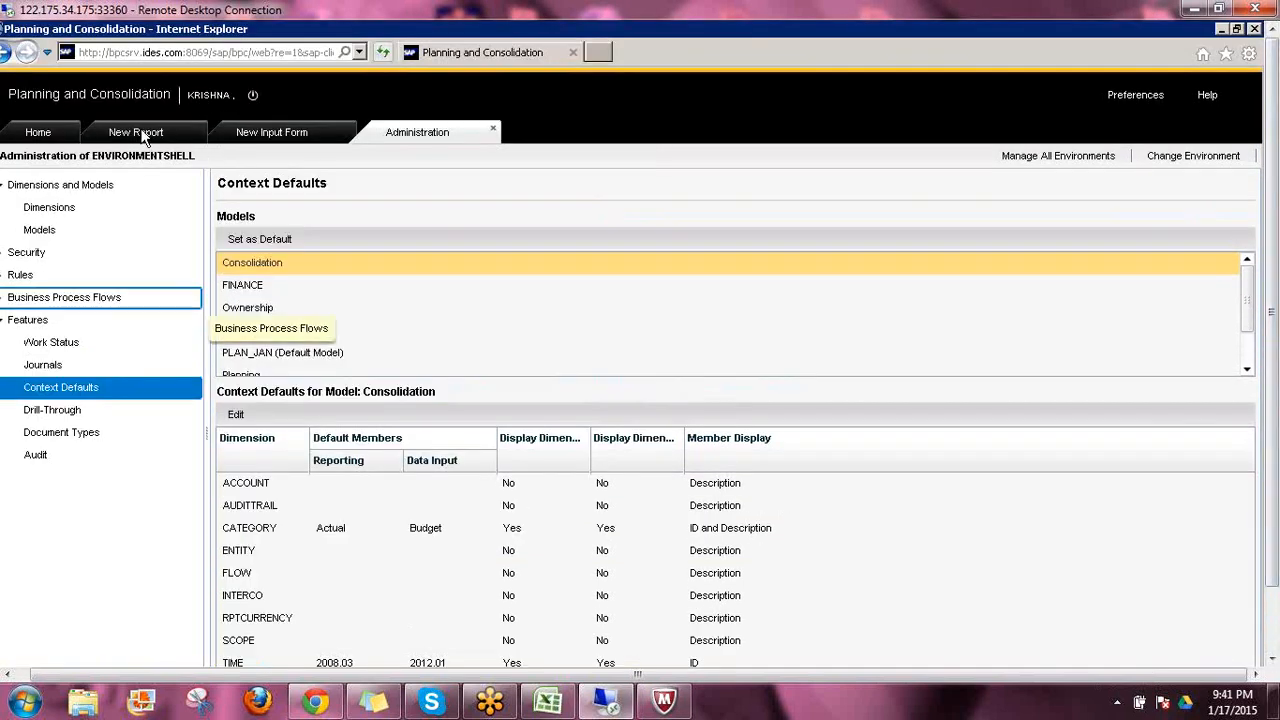
{"action": "left_click", "coordinate": [253, 97]}
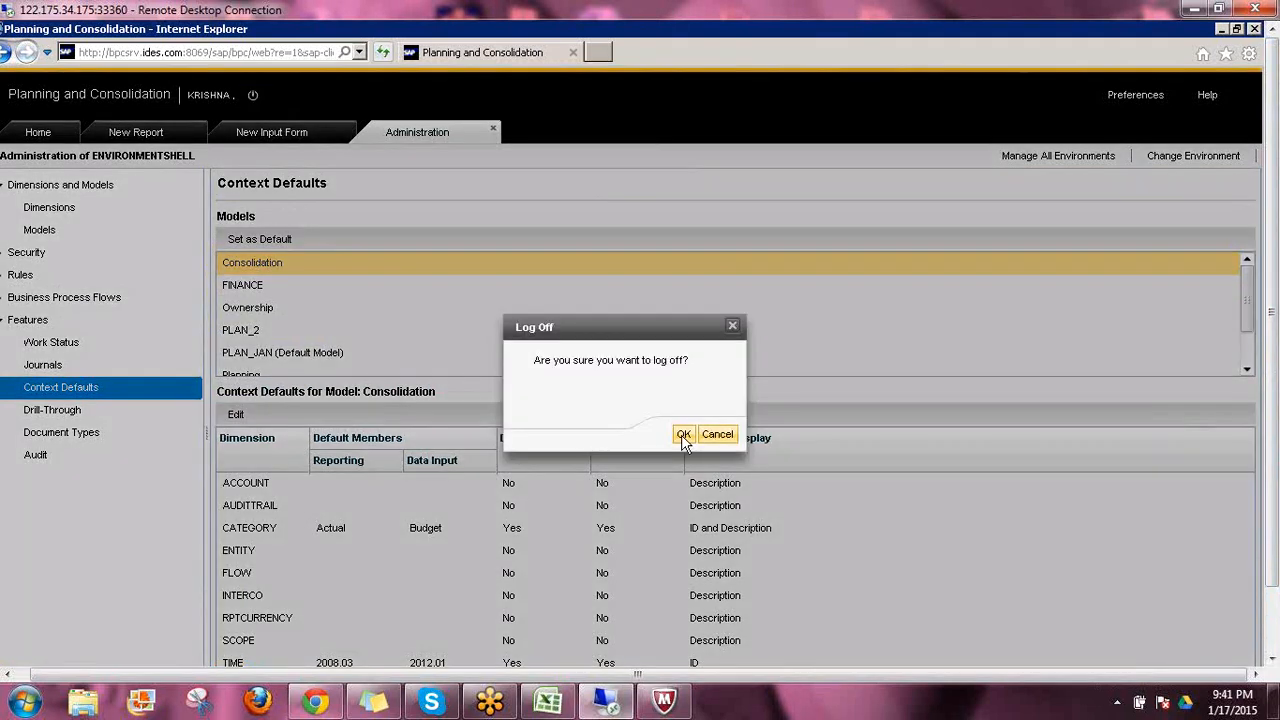
{"action": "left_click", "coordinate": [683, 436]}
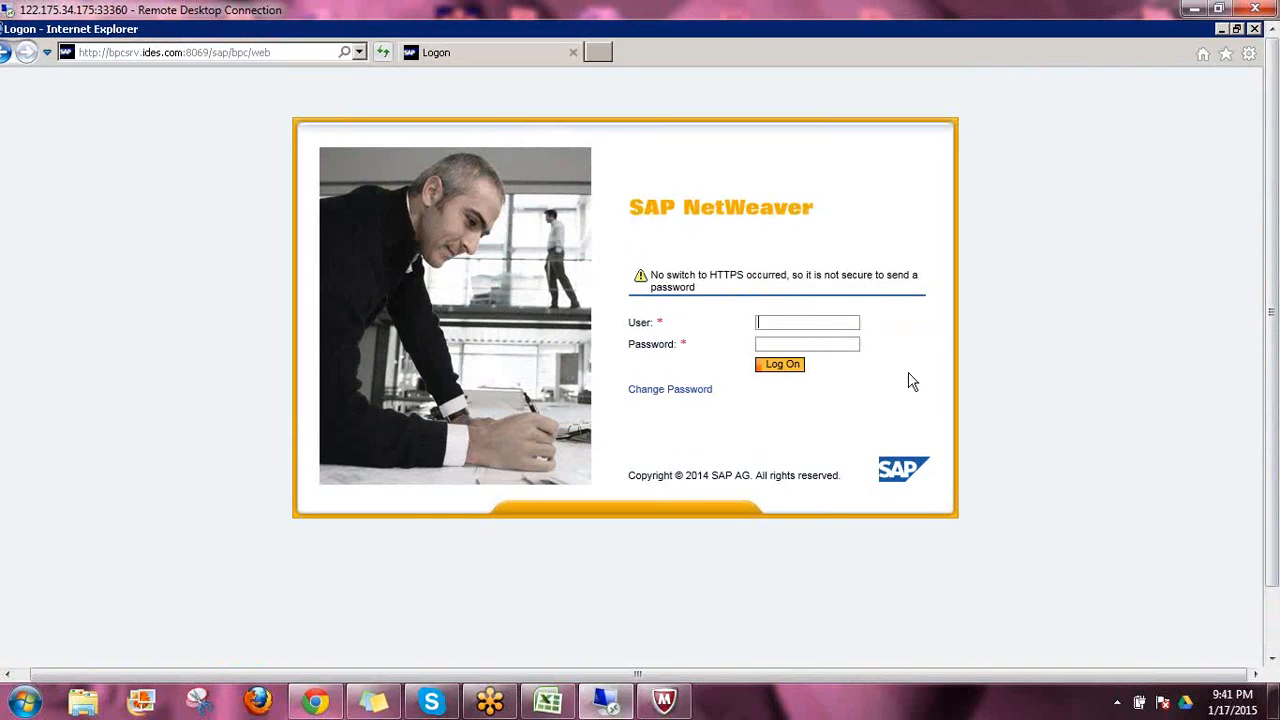
Log on to Planning and Consolidation by entering the user name and the account password
{"action": "type", "text": "krishna"}
{"action": "key", "text": "Tab"}
{"action": "type", "text": "••••••••"}
{"action": "key", "text": "Return"}
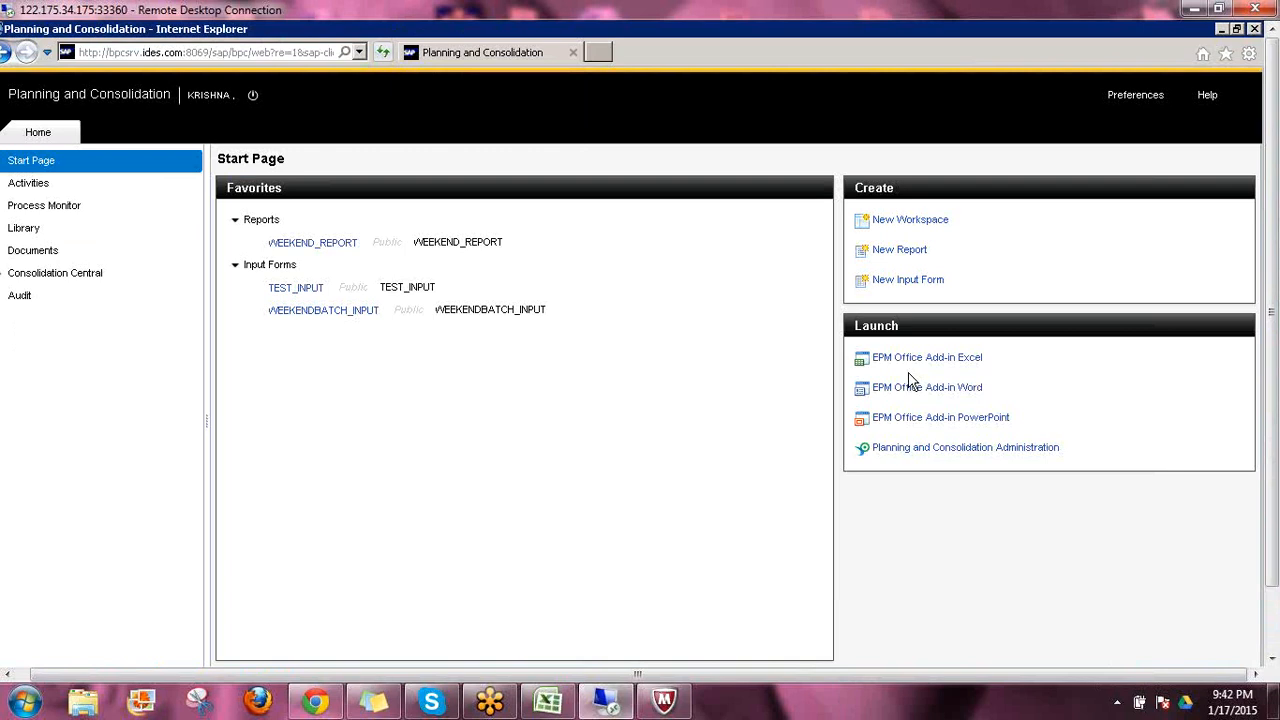
Open the Context Defaults feature in Planning and Consolidation Administration
{"action": "left_click", "coordinate": [900, 453]}
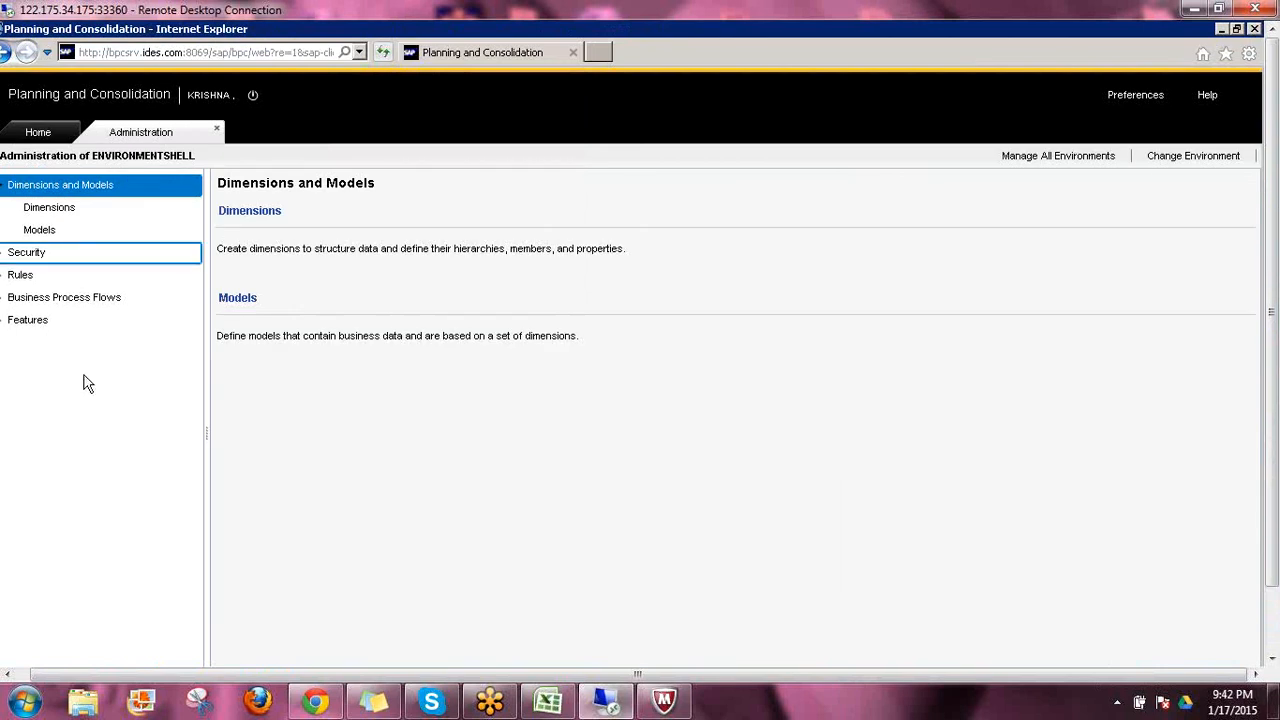
{"action": "left_click", "coordinate": [3, 321]}
{"action": "left_click", "coordinate": [3, 321]}
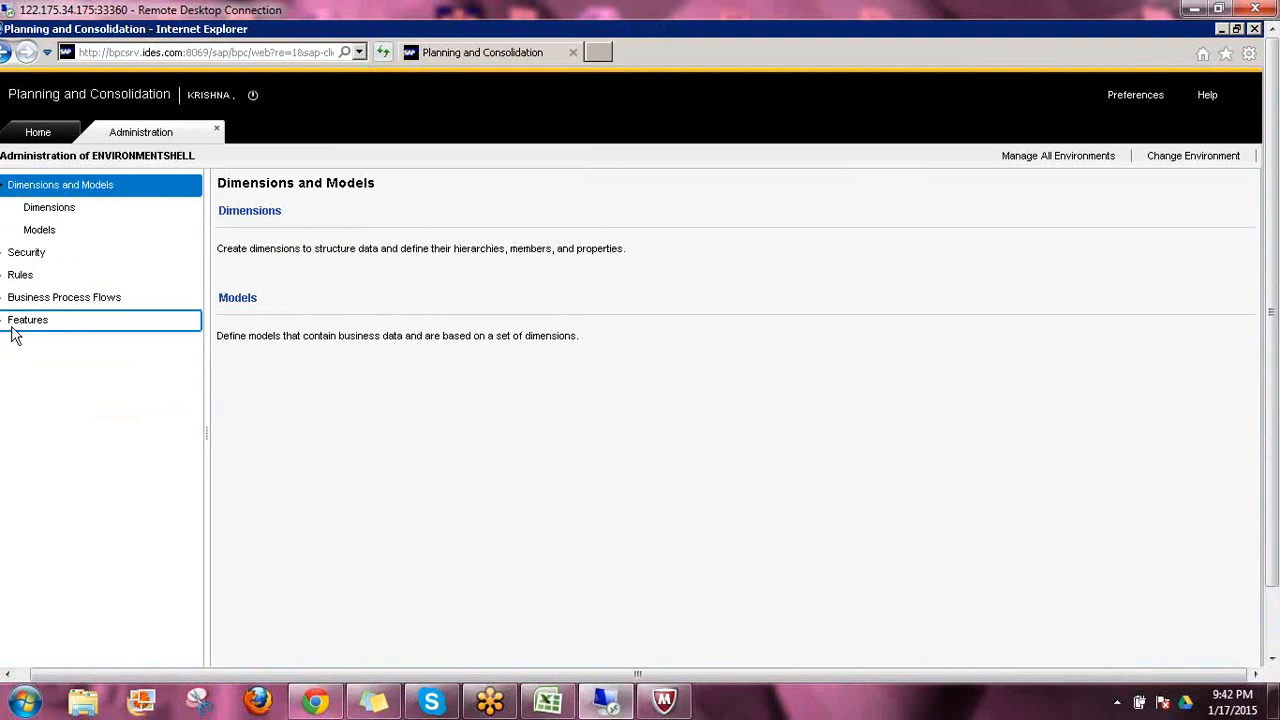
{"action": "left_click", "coordinate": [4, 322]}
{"action": "left_click", "coordinate": [100, 396]}
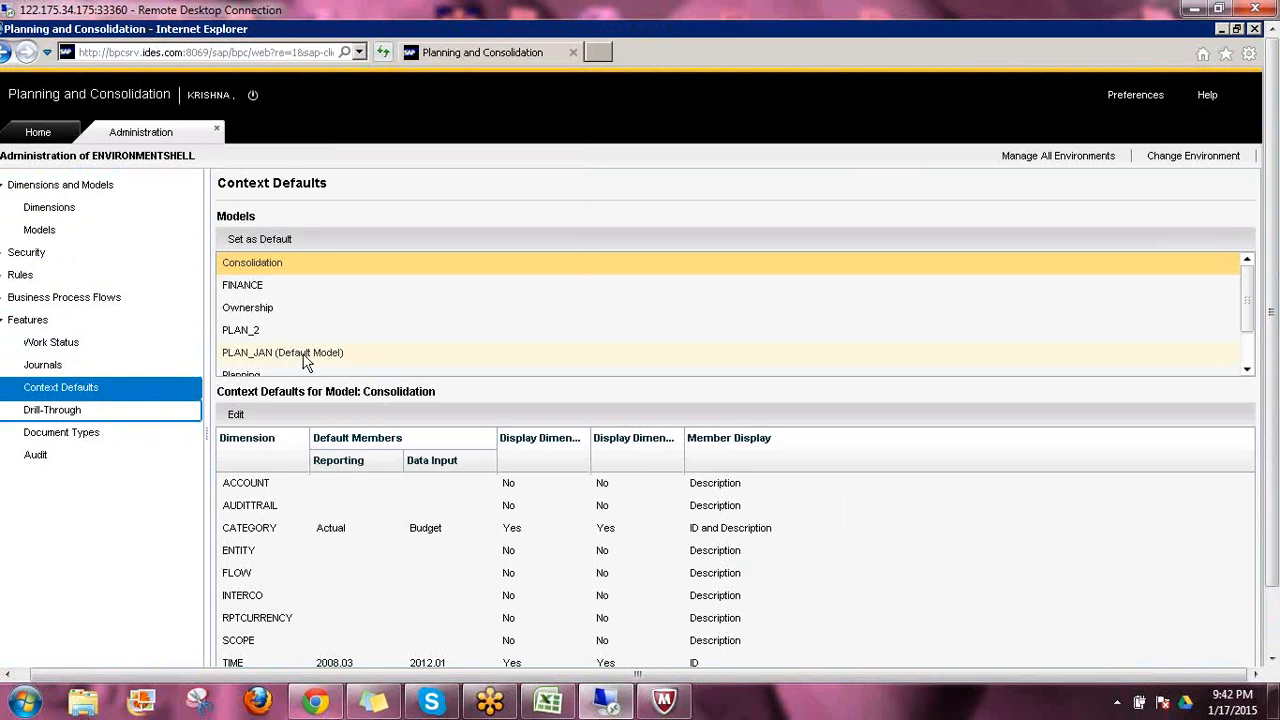
Create a new report to check its context bar, and return to the administration area
{"action": "left_click", "coordinate": [45, 133]}
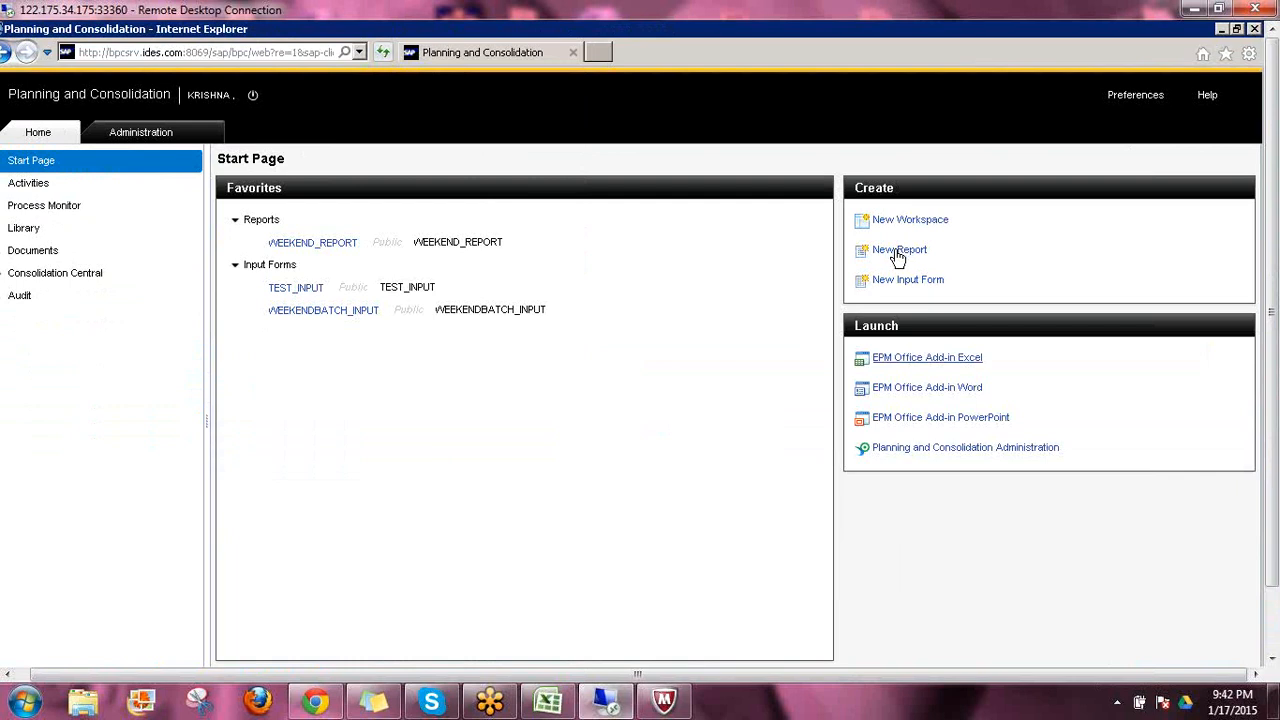
{"action": "left_click", "coordinate": [935, 358]}
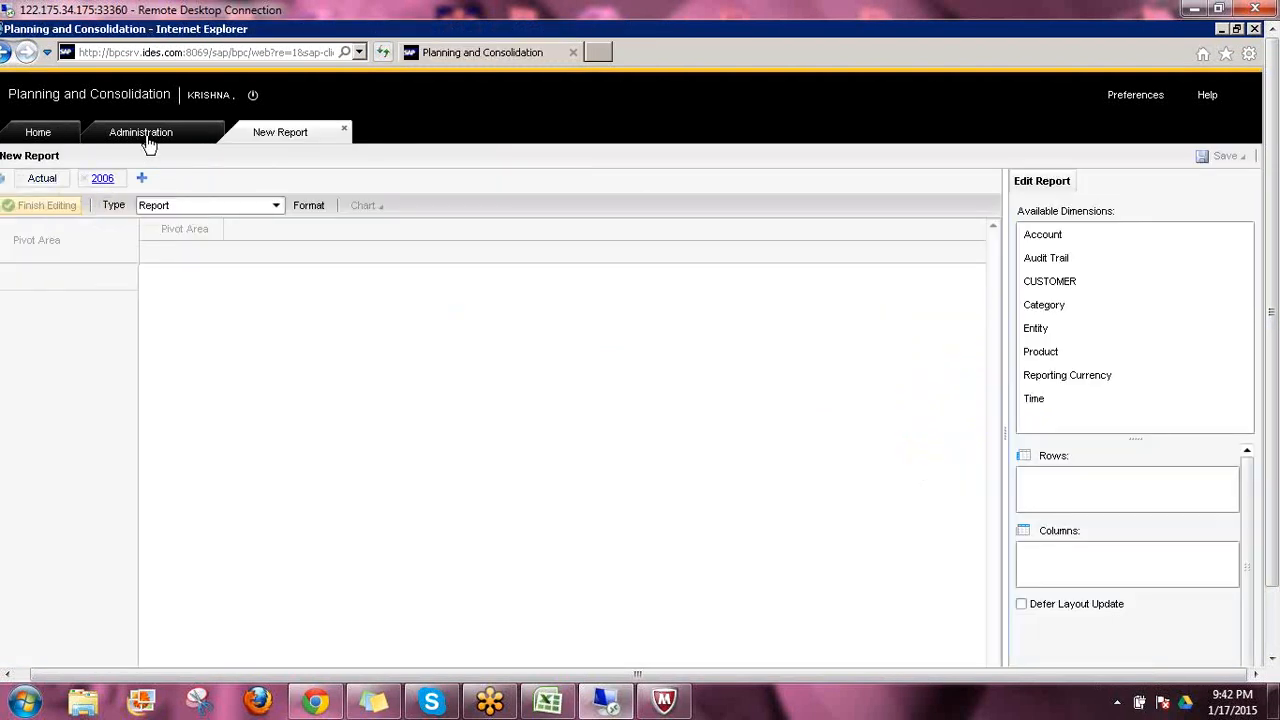
{"action": "left_click", "coordinate": [146, 139]}
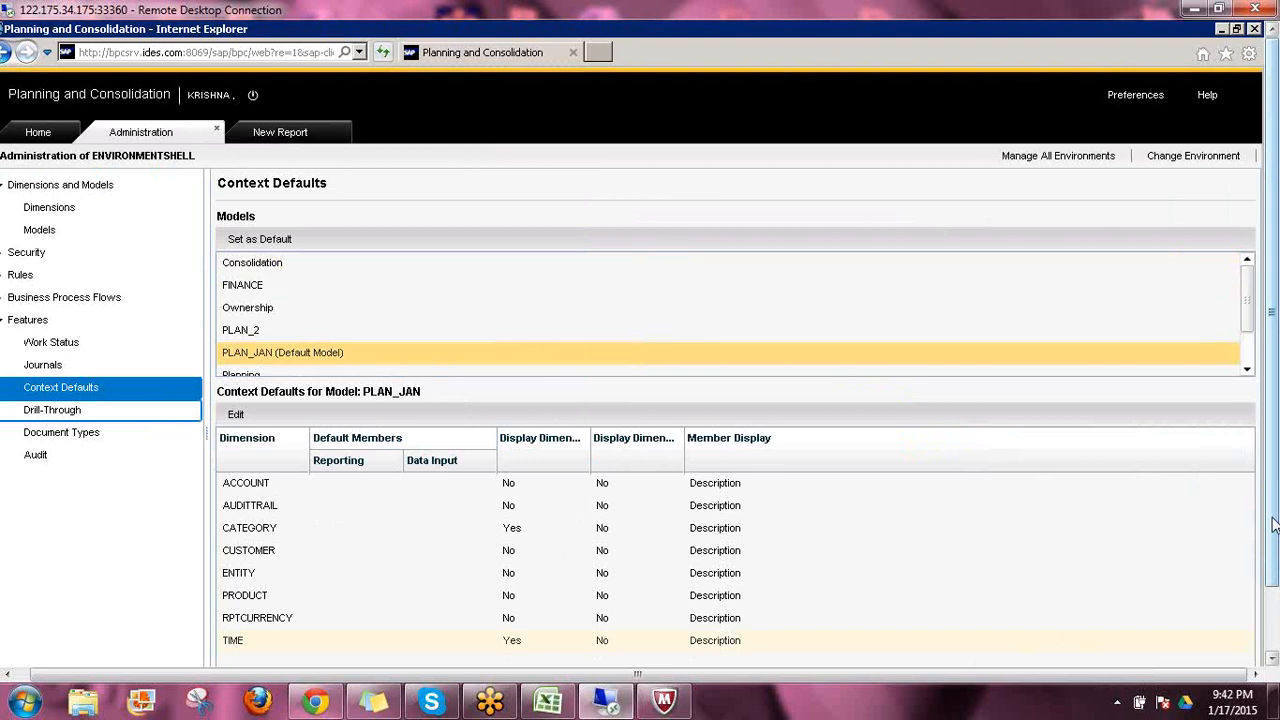
Open the context defaults of the PLAN_JAN model for editing
{"action": "left_click_drag", "start_coordinate": [1274, 525], "coordinate": [1274, 594]}
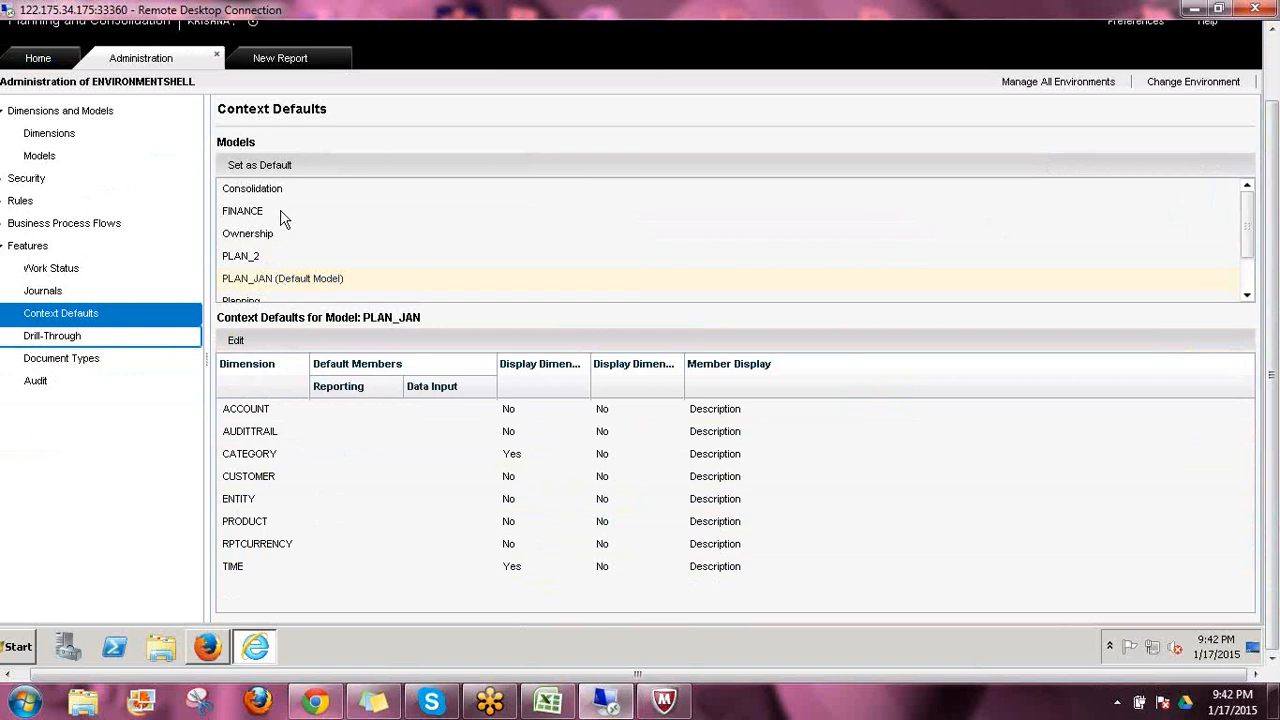
{"action": "left_click", "coordinate": [290, 278]}
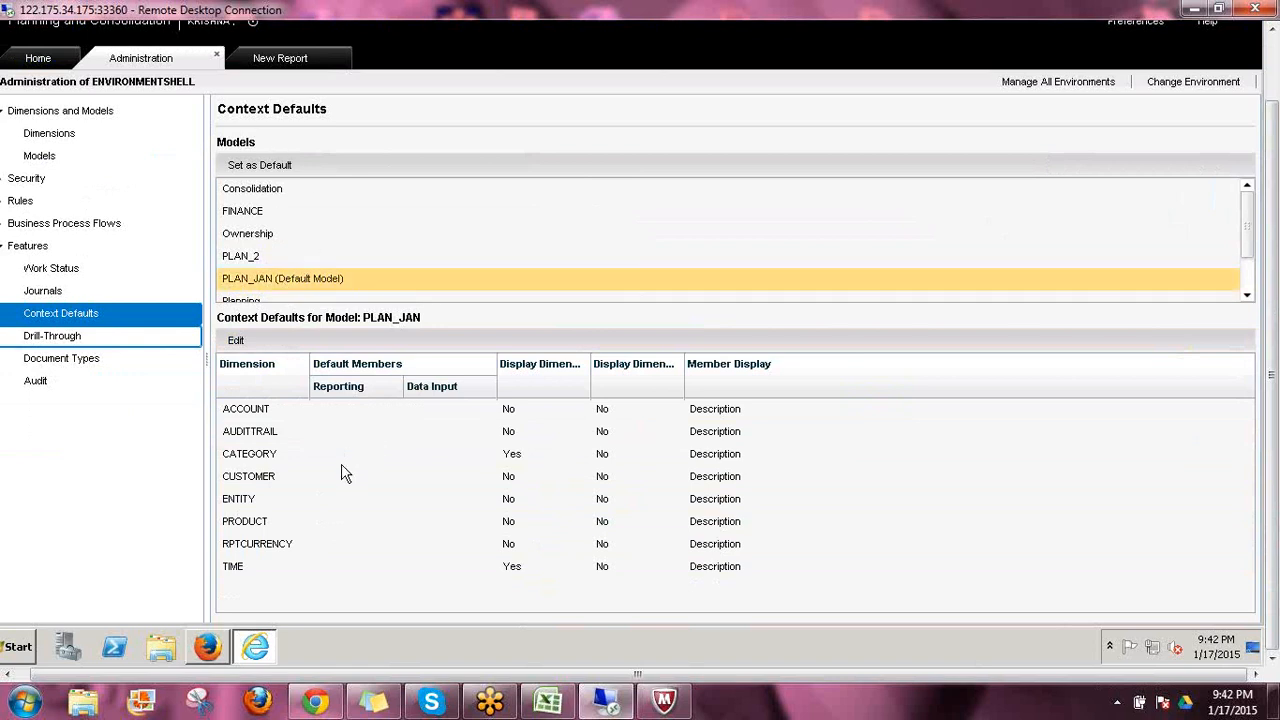
{"action": "left_click", "coordinate": [236, 342]}
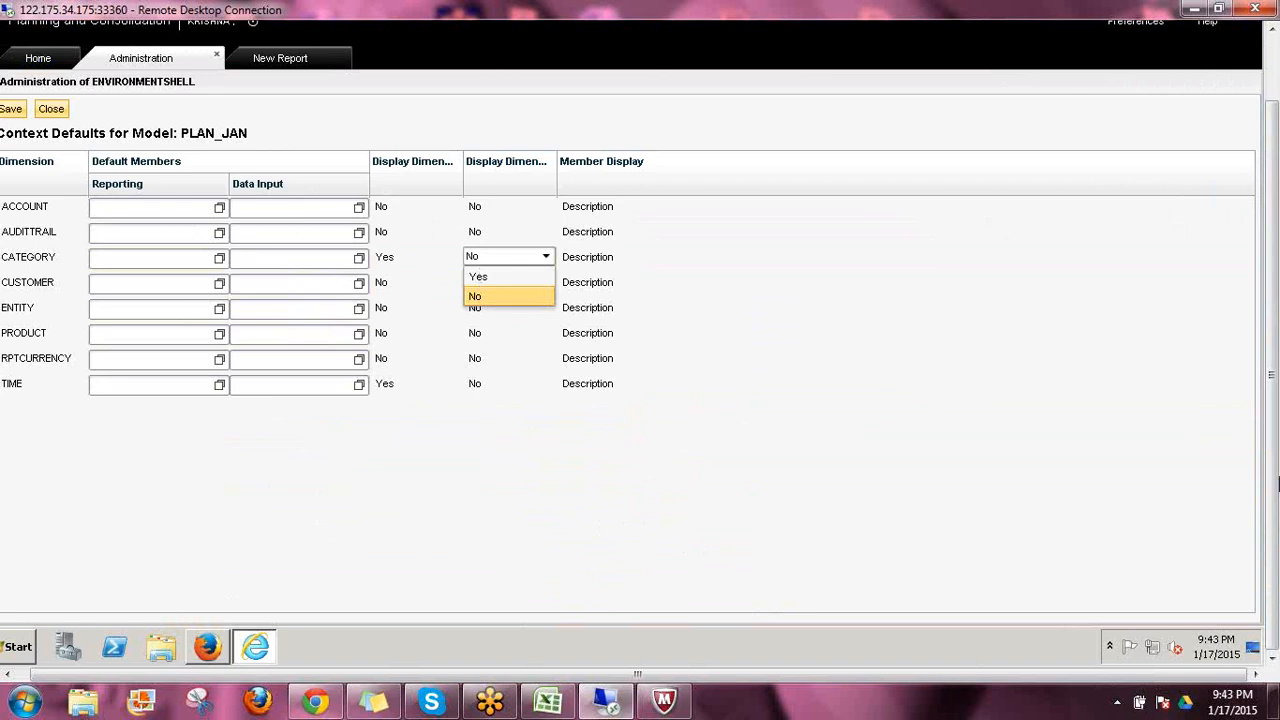
{"action": "mouse_move", "coordinate": [1276, 484]}
{"action": "left_mouse_down"}
{"action": "mouse_move", "coordinate": [1275, 452]}
{"action": "mouse_move", "coordinate": [1273, 486]}
{"action": "left_mouse_up"}
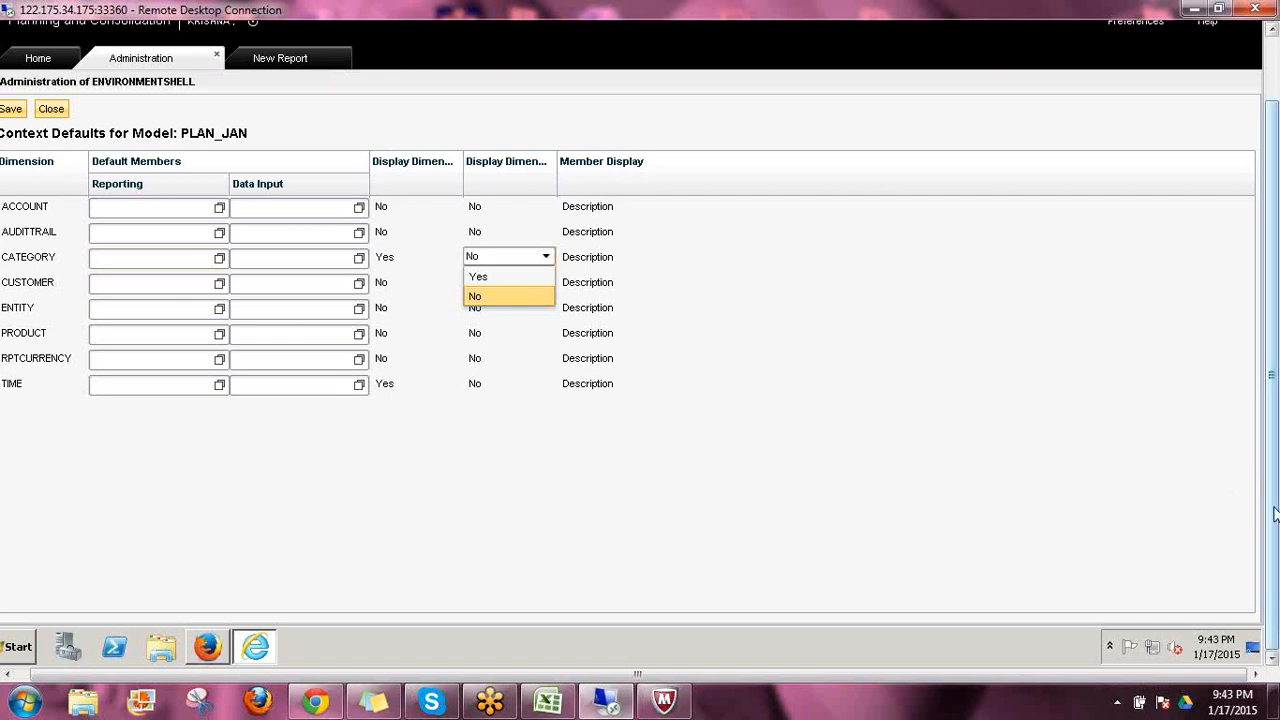
{"action": "left_click_drag", "start_coordinate": [1274, 514], "coordinate": [1274, 449]}
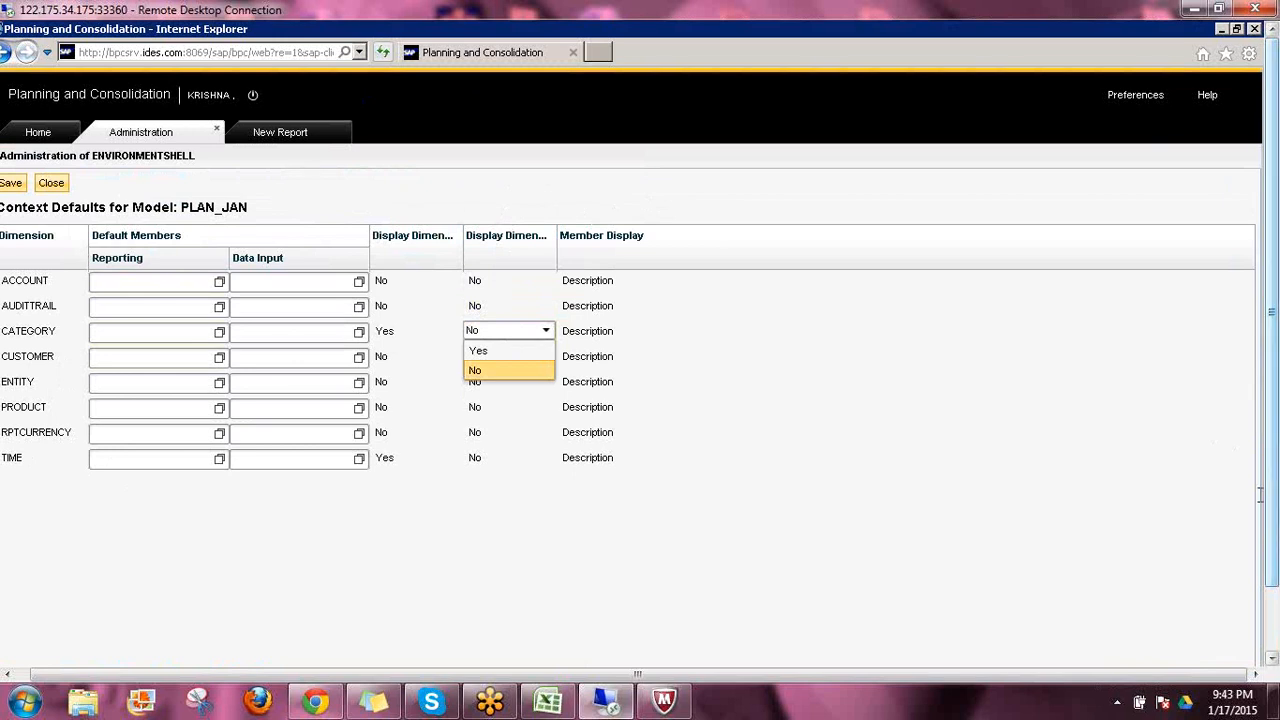
{"action": "mouse_move", "coordinate": [1275, 458]}
{"action": "left_mouse_down"}
{"action": "mouse_move", "coordinate": [1276, 518]}
{"action": "mouse_move", "coordinate": [1264, 446]}
{"action": "left_mouse_up"}
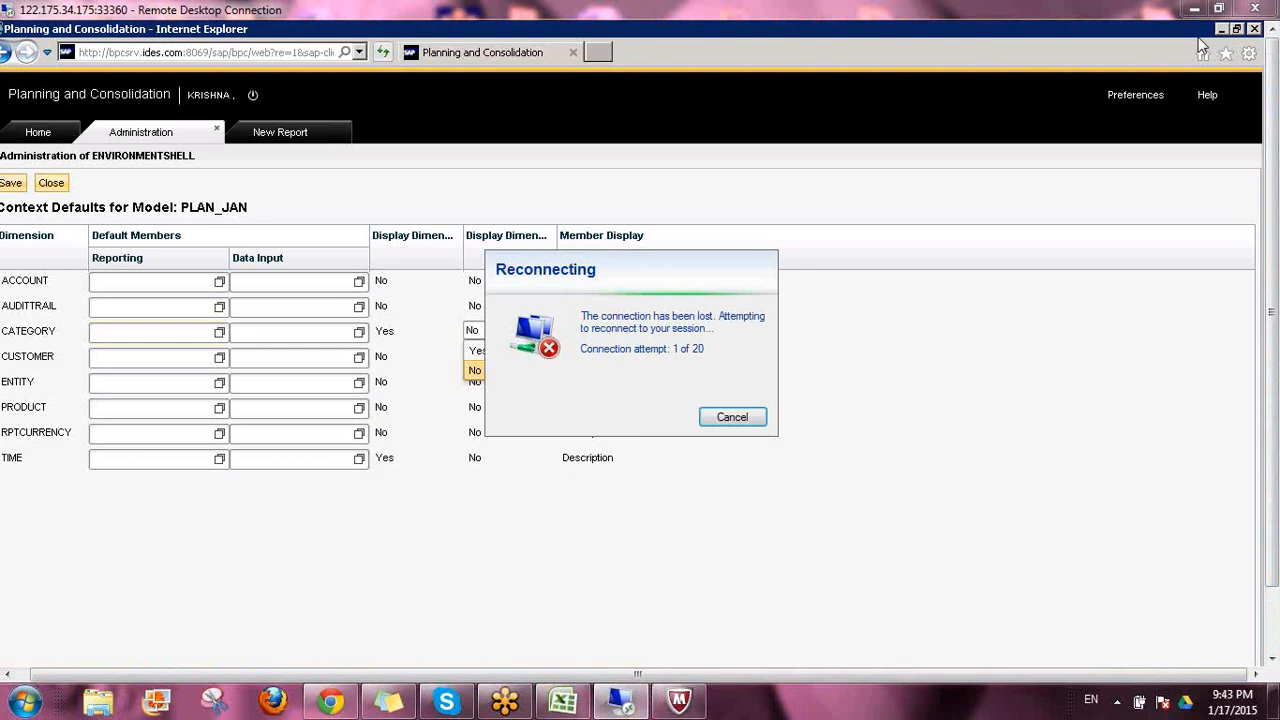
Cancel the lost session's reconnection attempt and reconnect to the remote desktop, entering the Administrator account password
{"action": "left_click", "coordinate": [732, 417]}
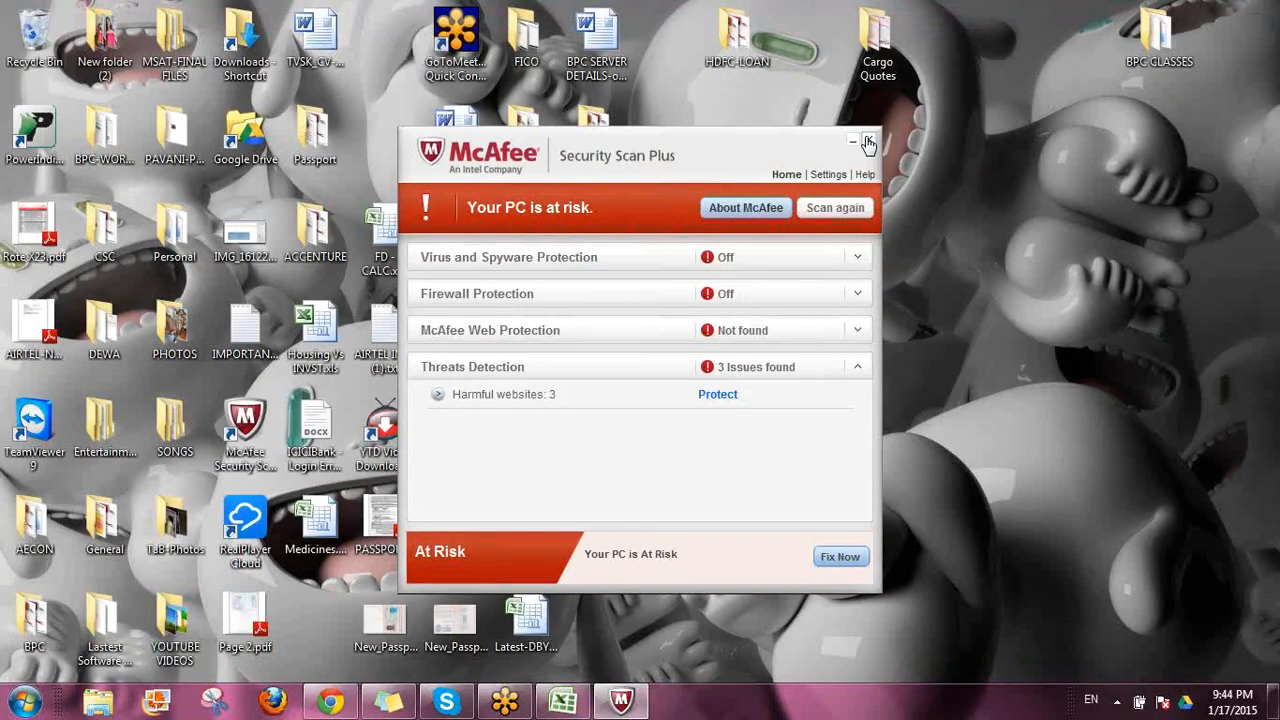
{"action": "left_click", "coordinate": [868, 142]}
{"action": "key", "text": "super"}
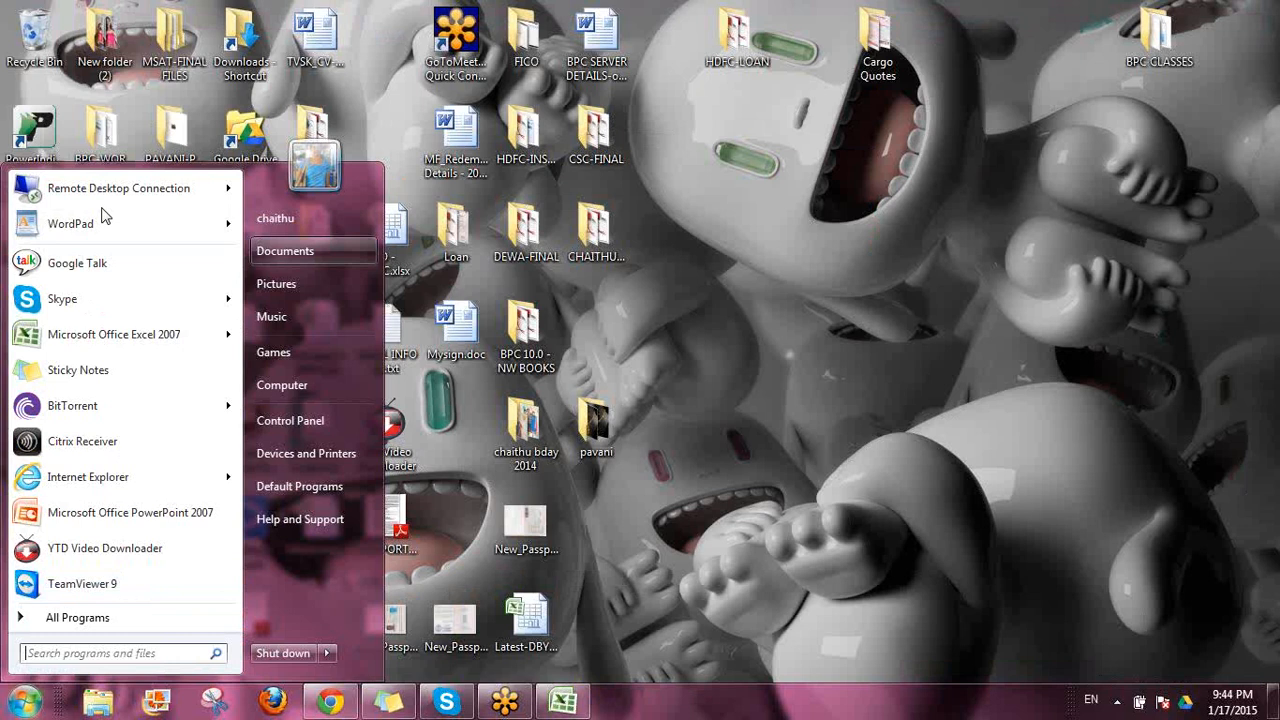
{"action": "key", "text": "Return"}
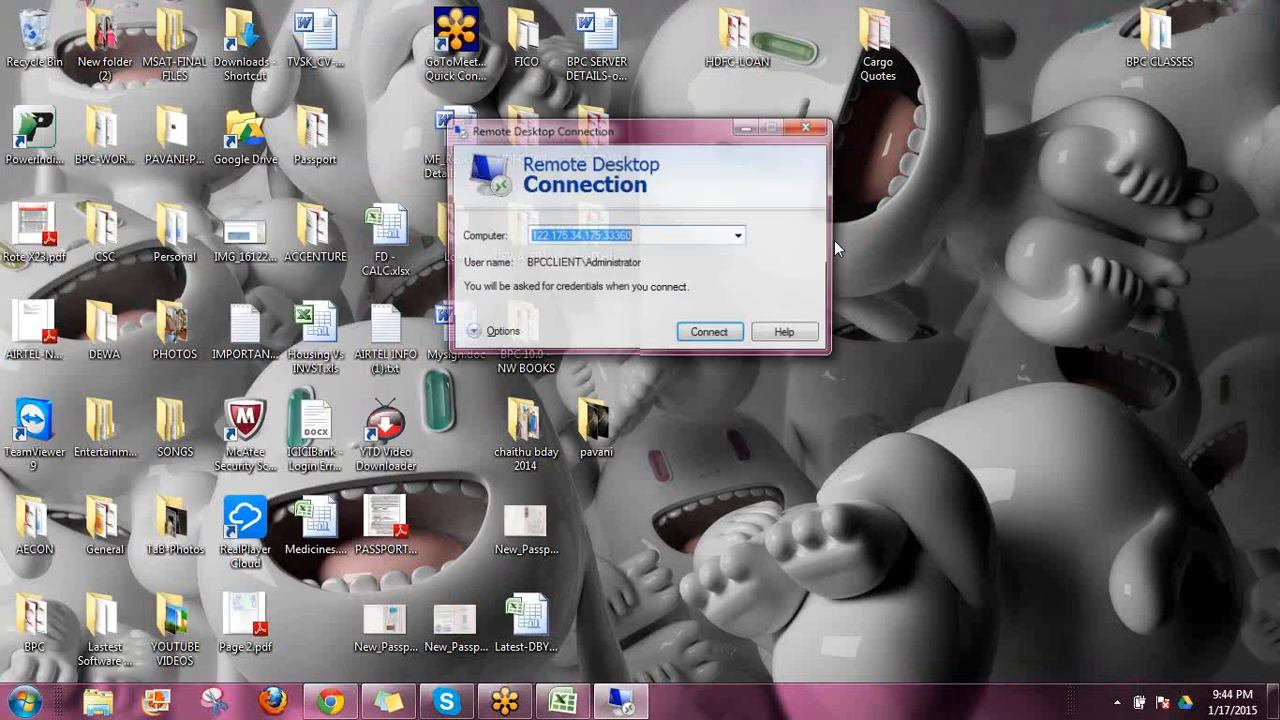
{"action": "left_click", "coordinate": [712, 334]}
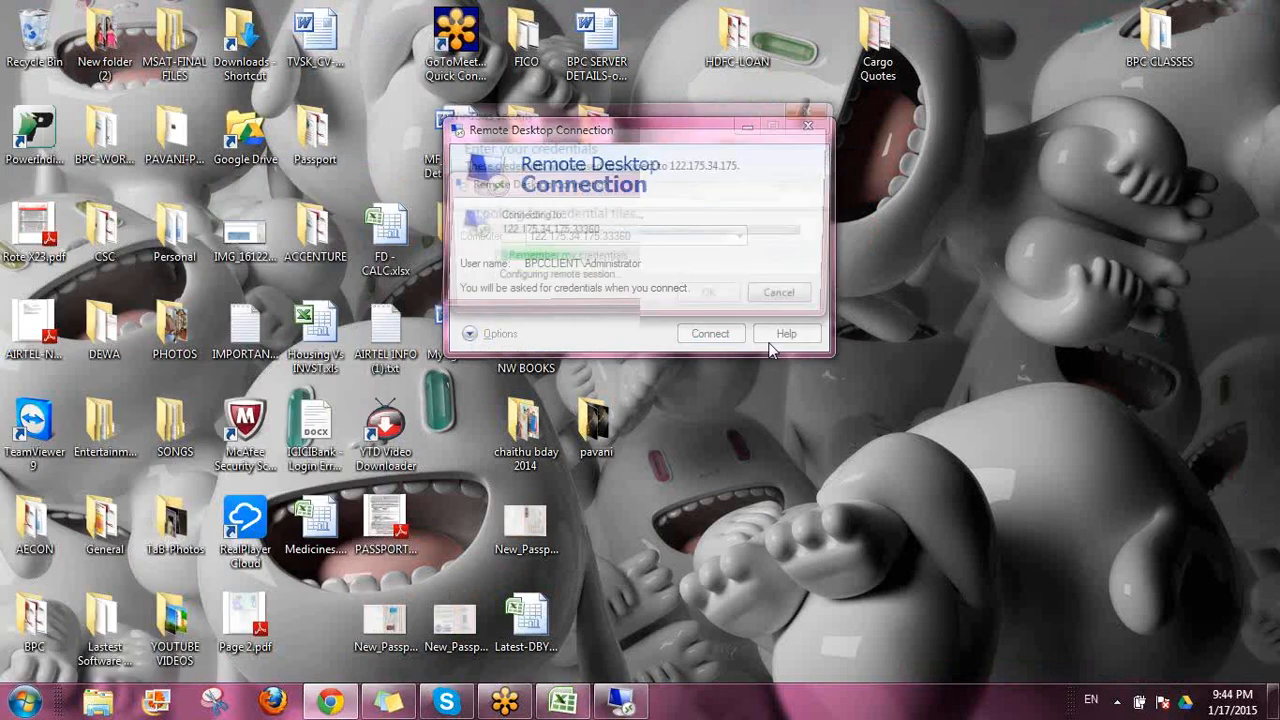
{"action": "type", "text": "•••••••"}
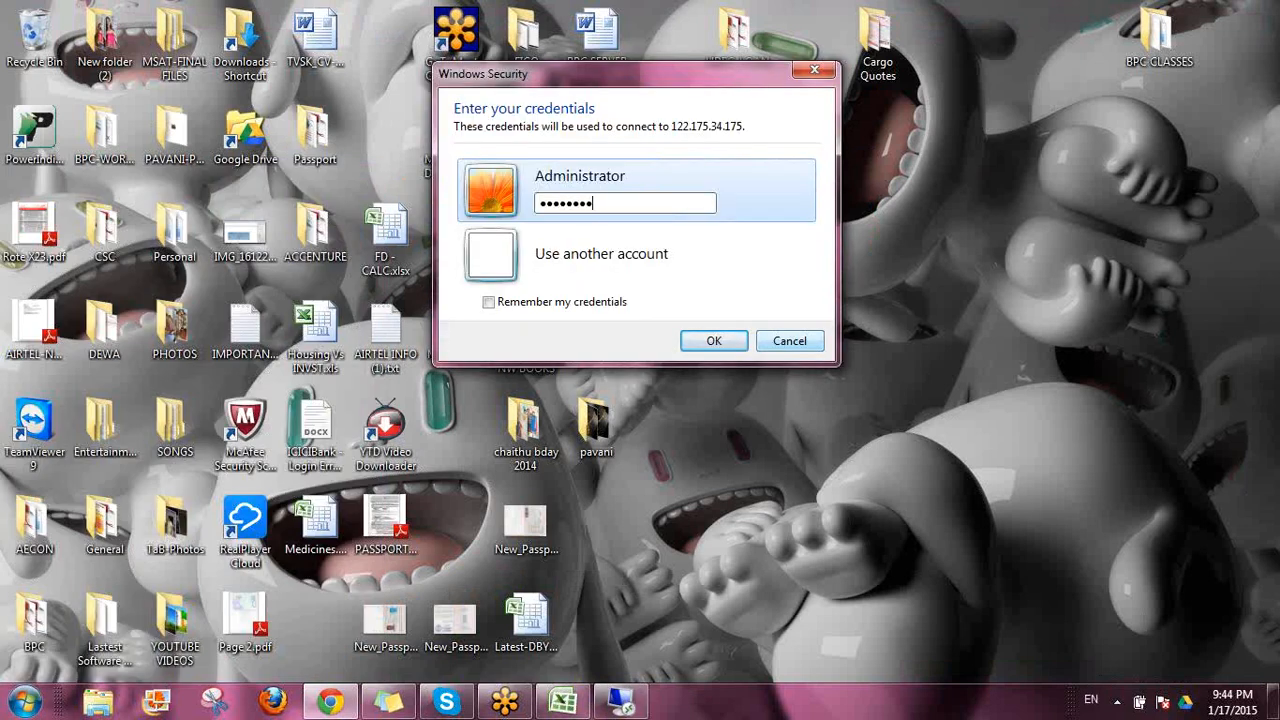
{"action": "key", "text": "Return"}
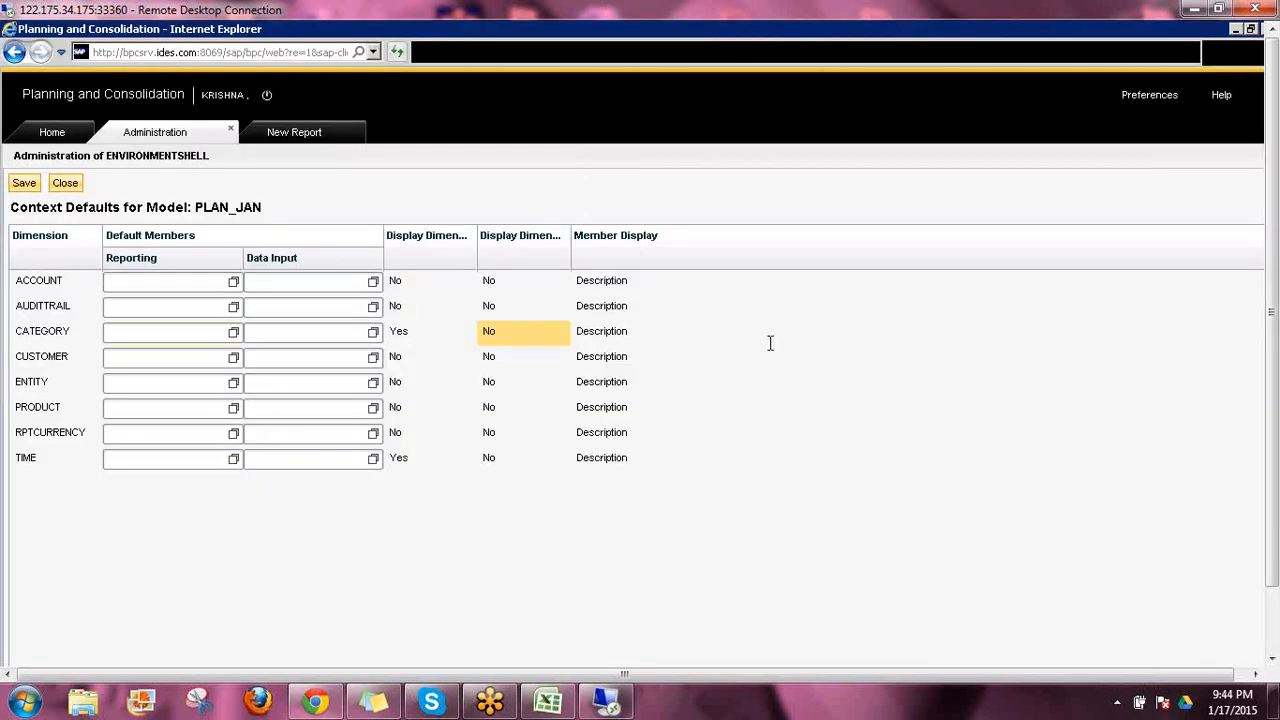
Set the second display dimension option to Yes for CATEGORY and TIME in the PLAN_JAN context defaults
{"action": "left_click", "coordinate": [497, 336]}
{"action": "left_click", "coordinate": [501, 334]}
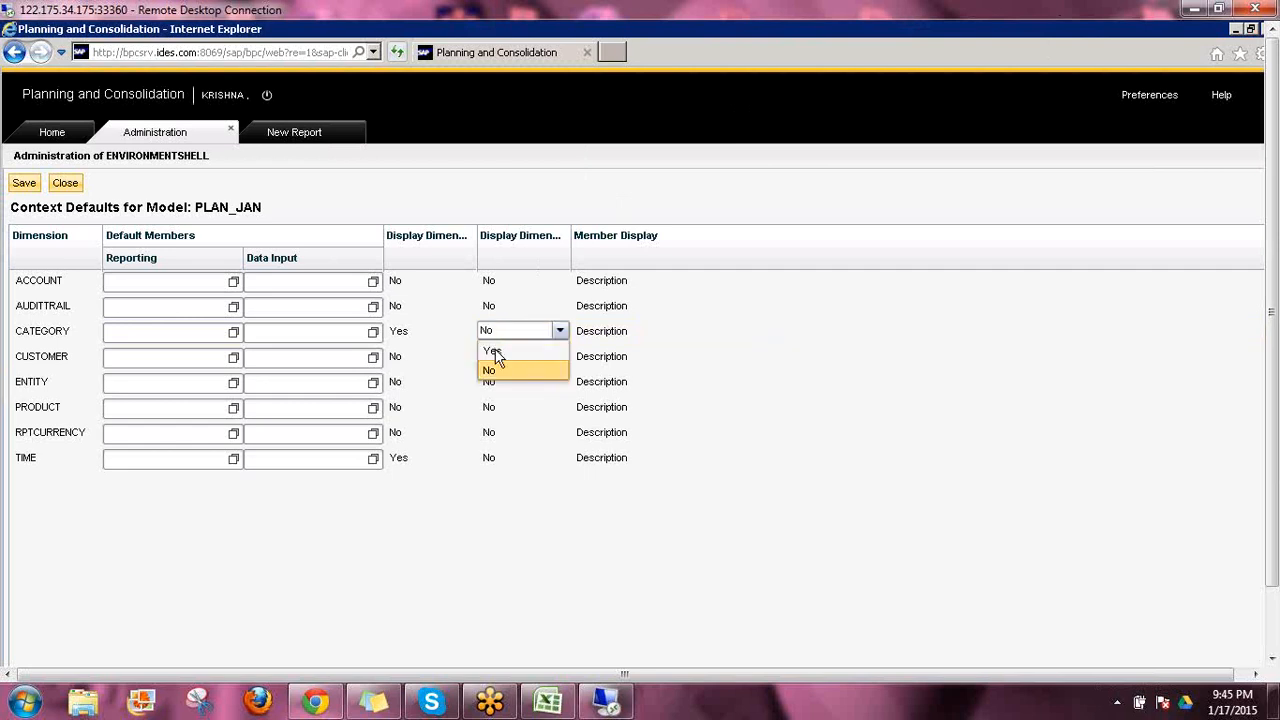
{"action": "left_click", "coordinate": [495, 352]}
{"action": "left_click", "coordinate": [495, 352]}
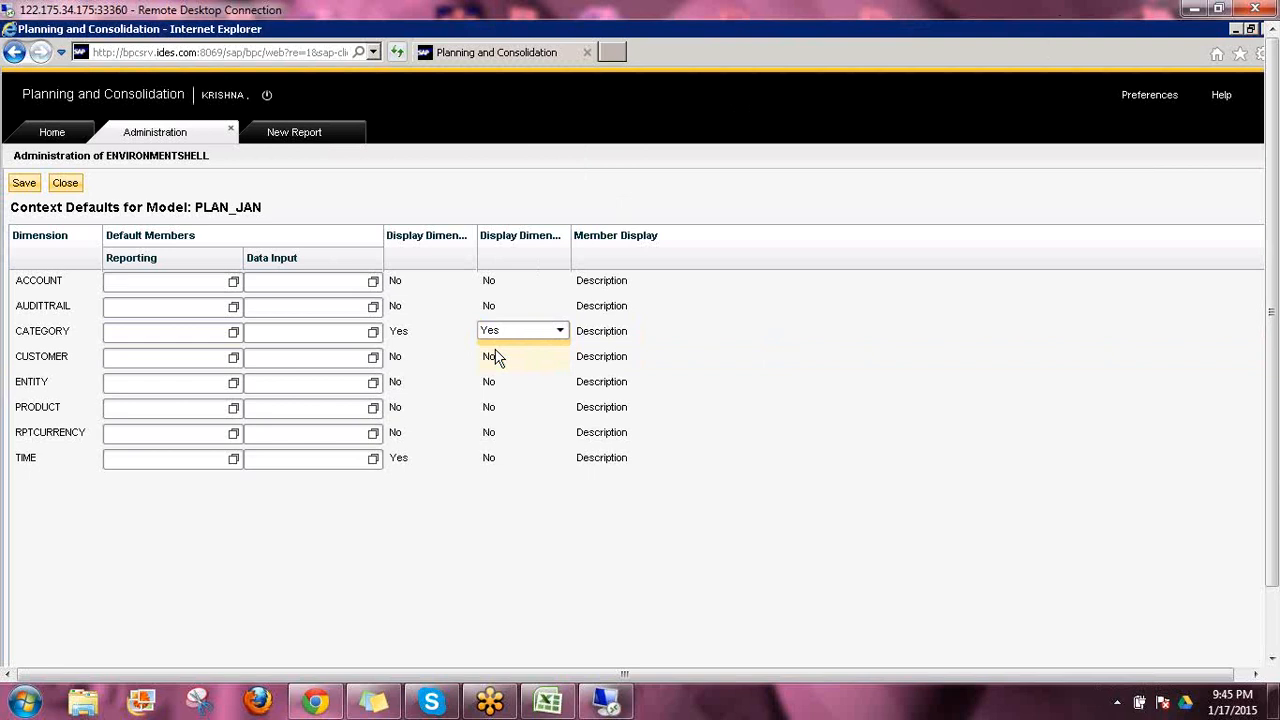
{"action": "left_click", "coordinate": [495, 462]}
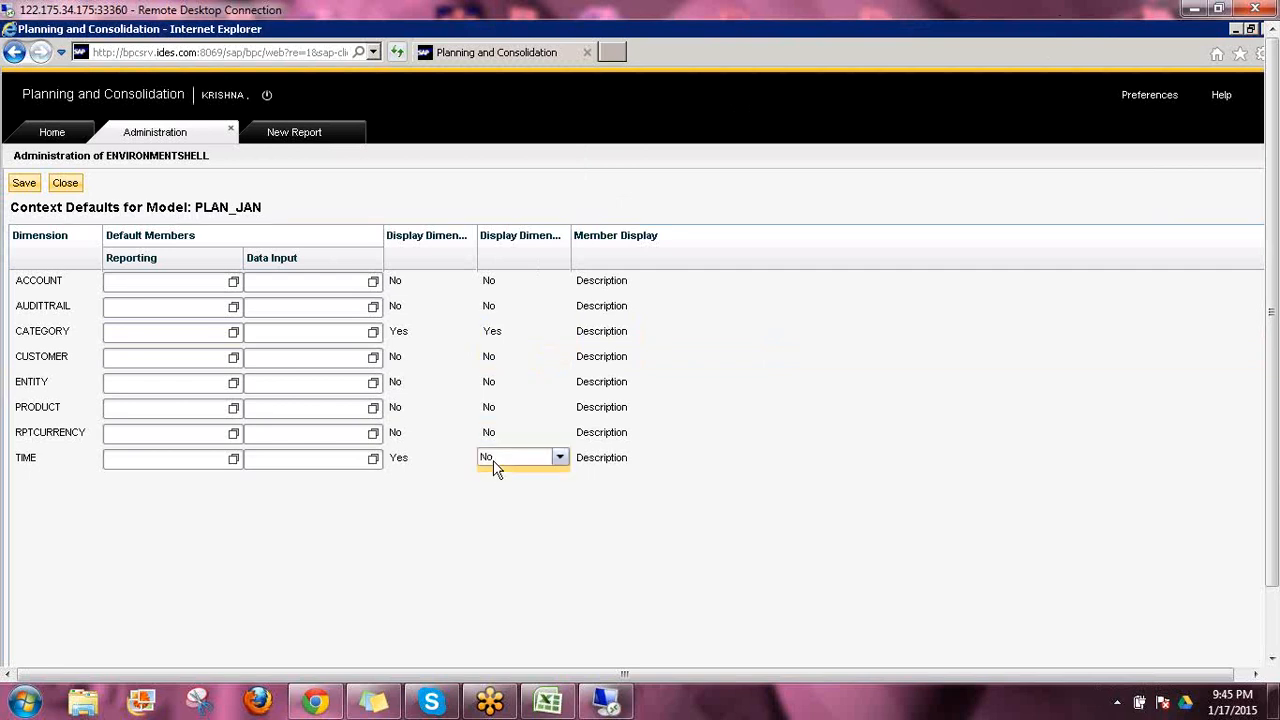
{"action": "left_click", "coordinate": [495, 467]}
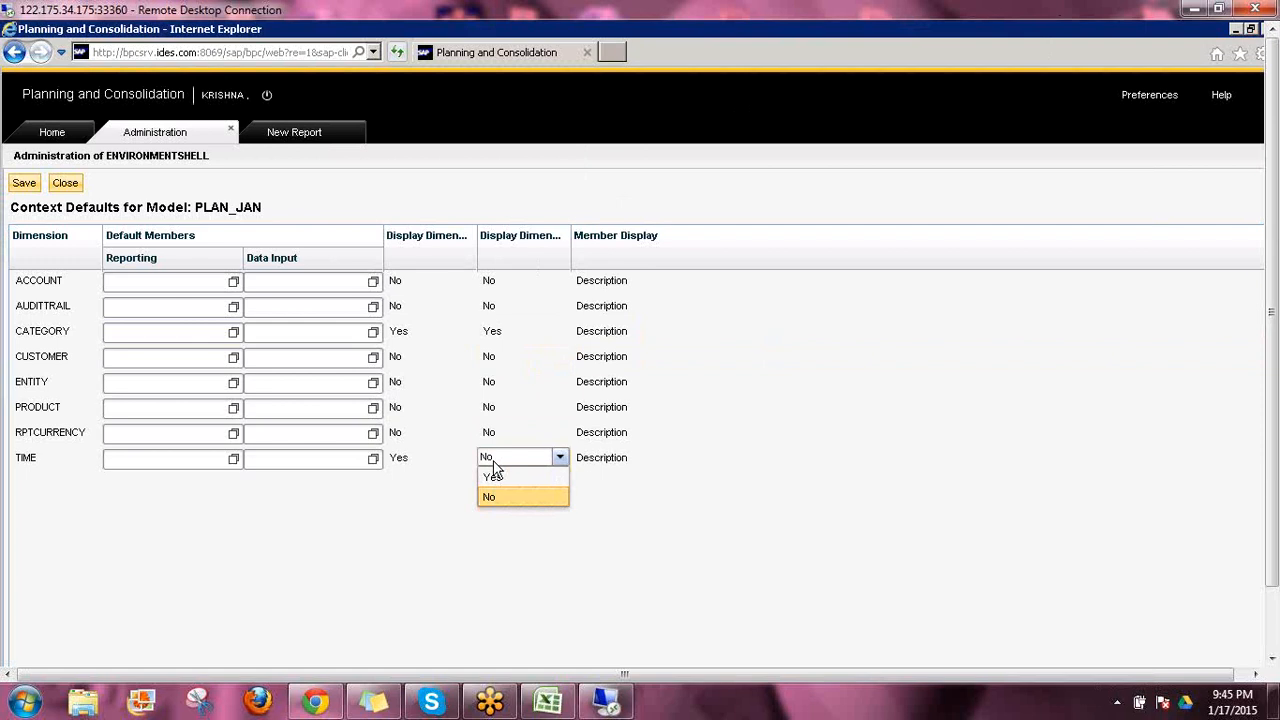
{"action": "left_click", "coordinate": [495, 478]}
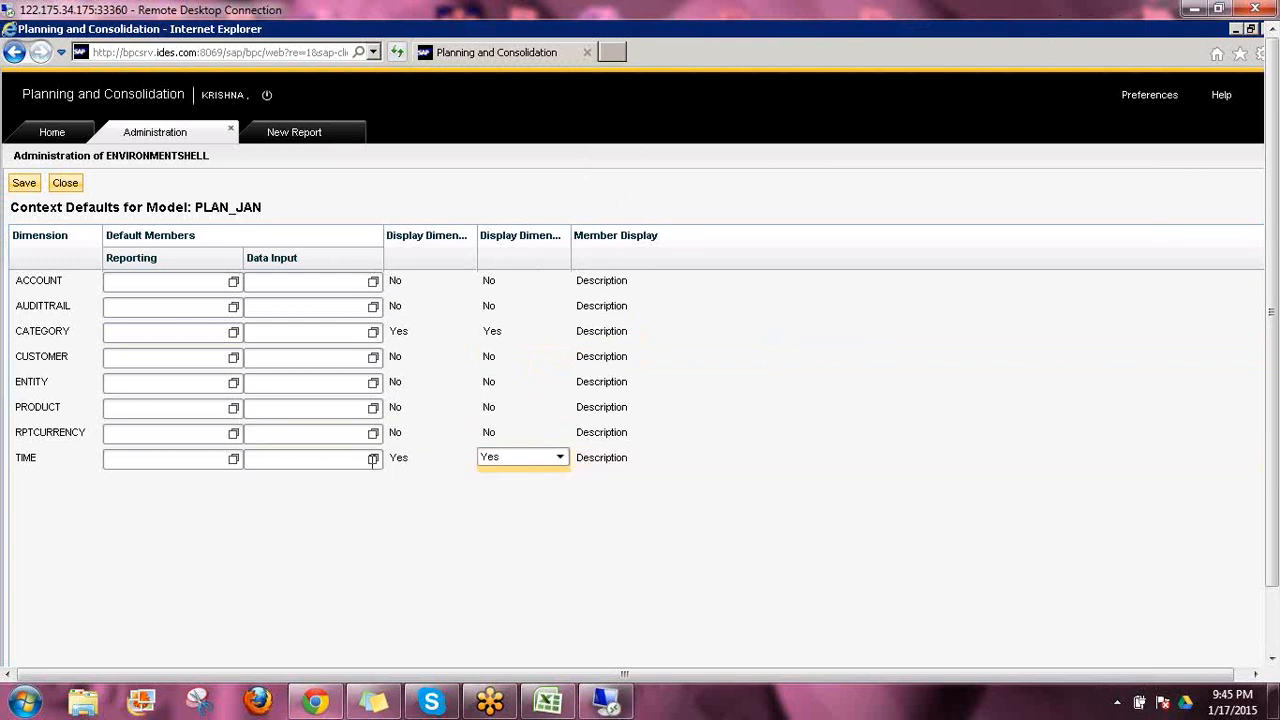
Try to pick a member under 2013.TOTAL as the TIME dimension's default member for data input
{"action": "left_click", "coordinate": [373, 458]}
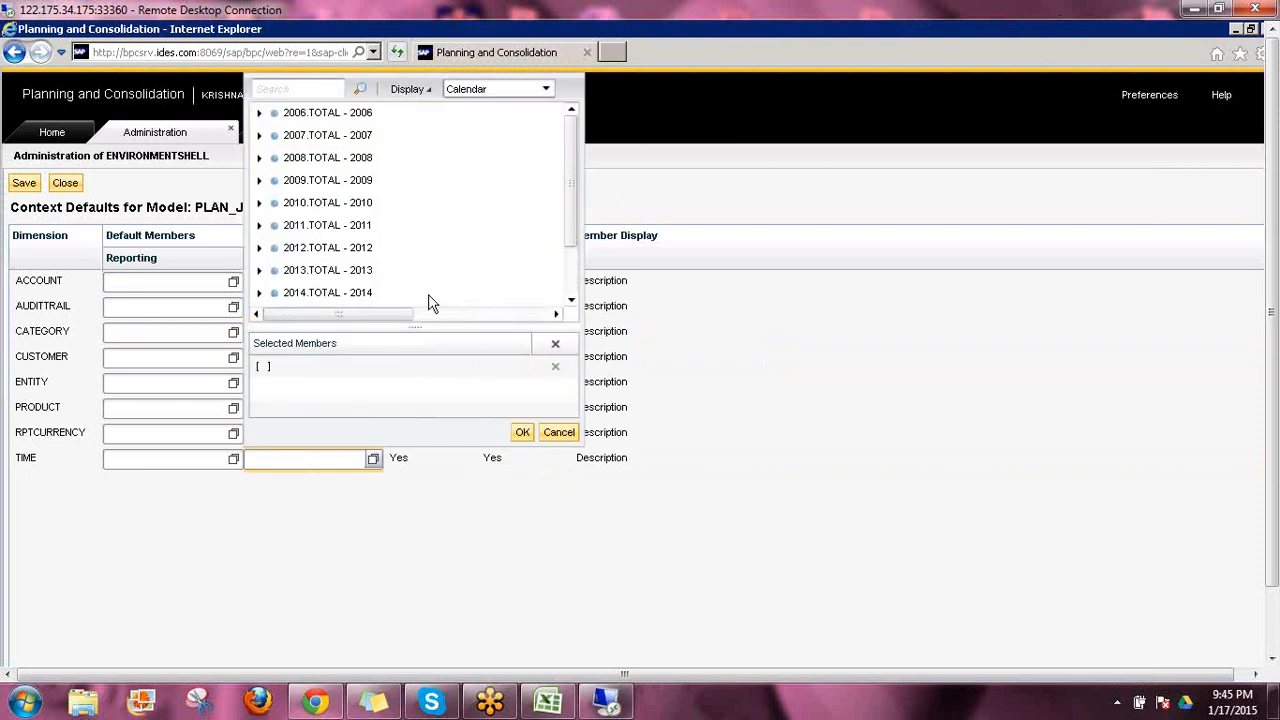
{"action": "left_click", "coordinate": [259, 270]}
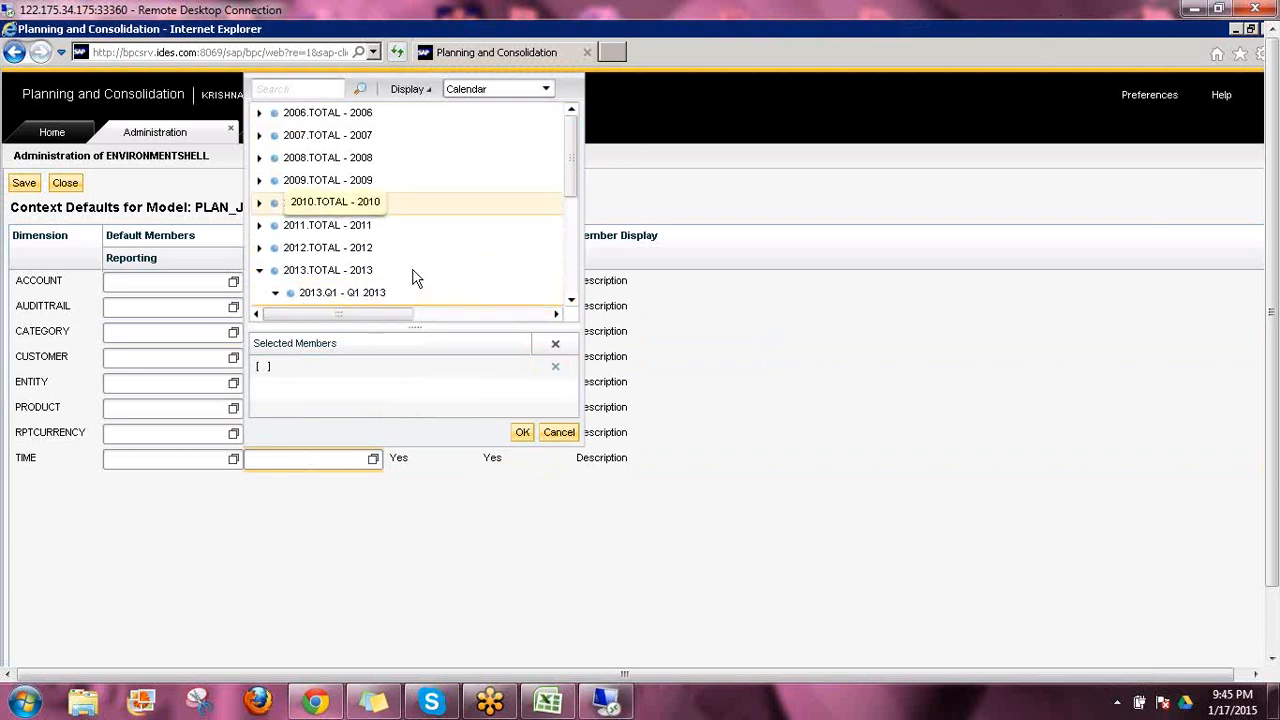
{"action": "scroll", "coordinate": [411, 271], "scroll_direction": "down", "scroll_amount": 3}
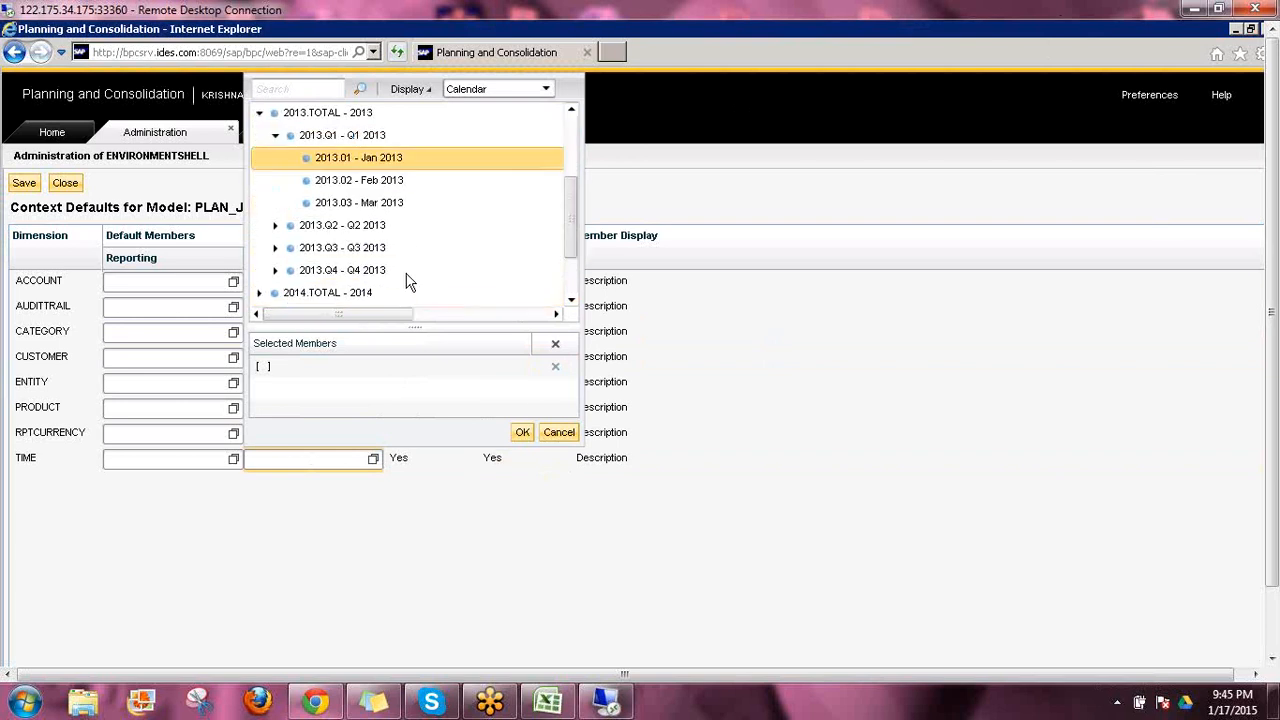
{"action": "left_click", "coordinate": [529, 428]}
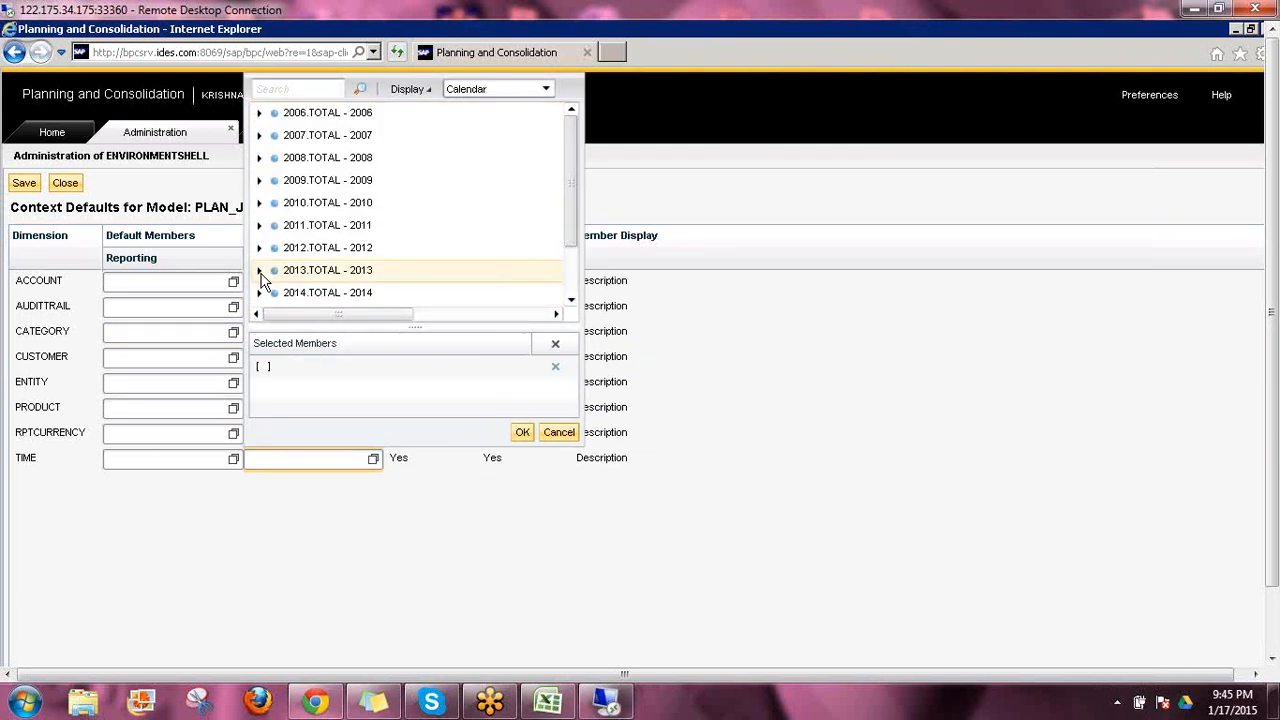
Set 2013.01 as the TIME dimension's default member for data input and save the context defaults
{"action": "left_click", "coordinate": [260, 272]}
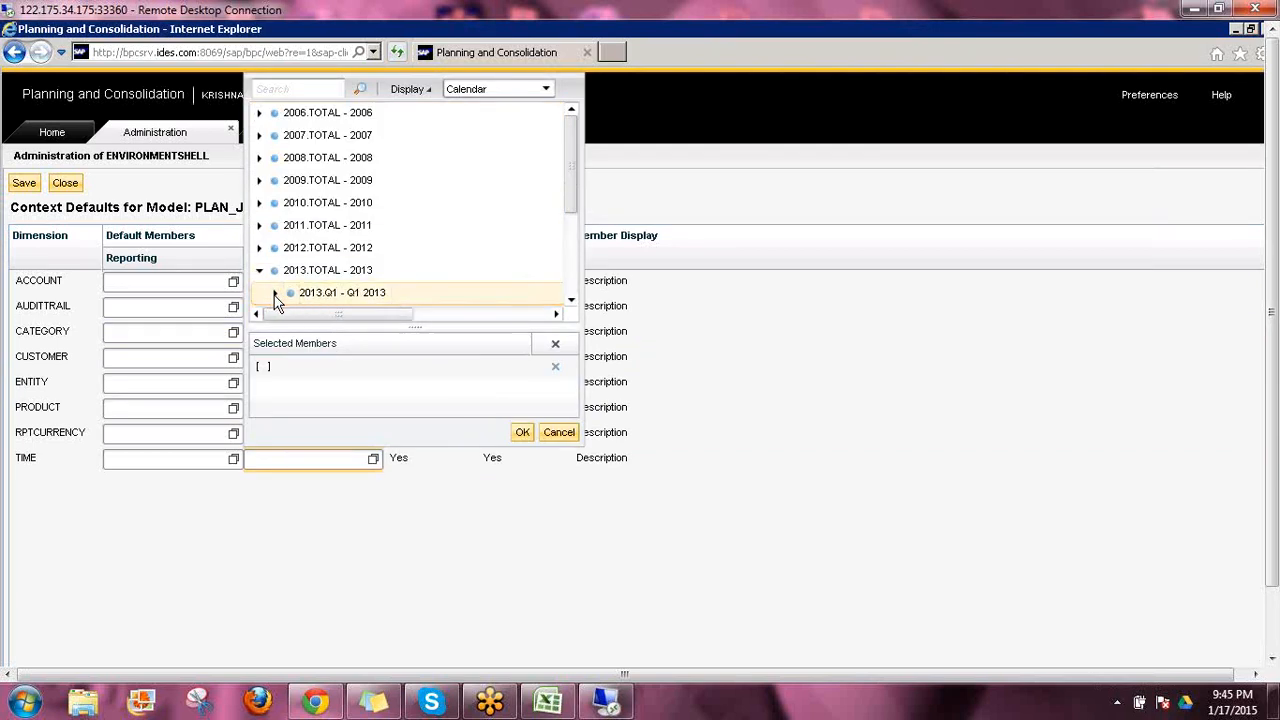
{"action": "left_click", "coordinate": [276, 294]}
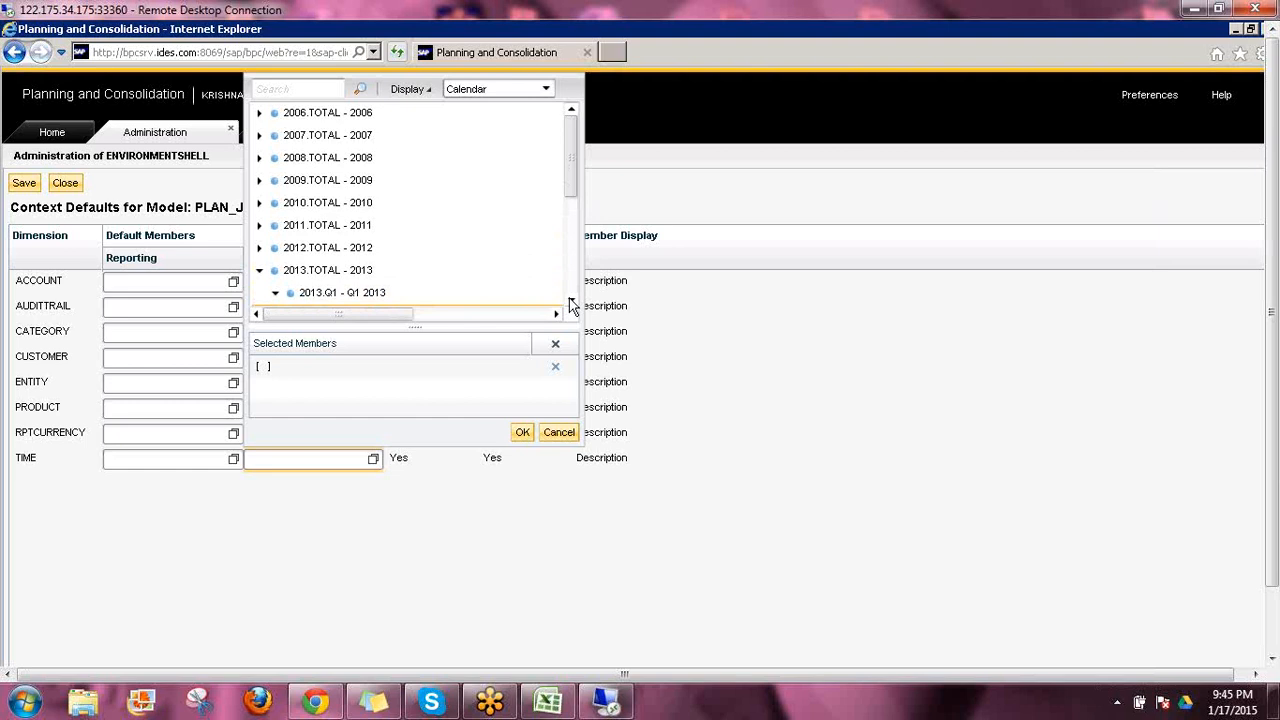
{"action": "left_click", "coordinate": [571, 303]}
{"action": "left_click", "coordinate": [369, 292]}
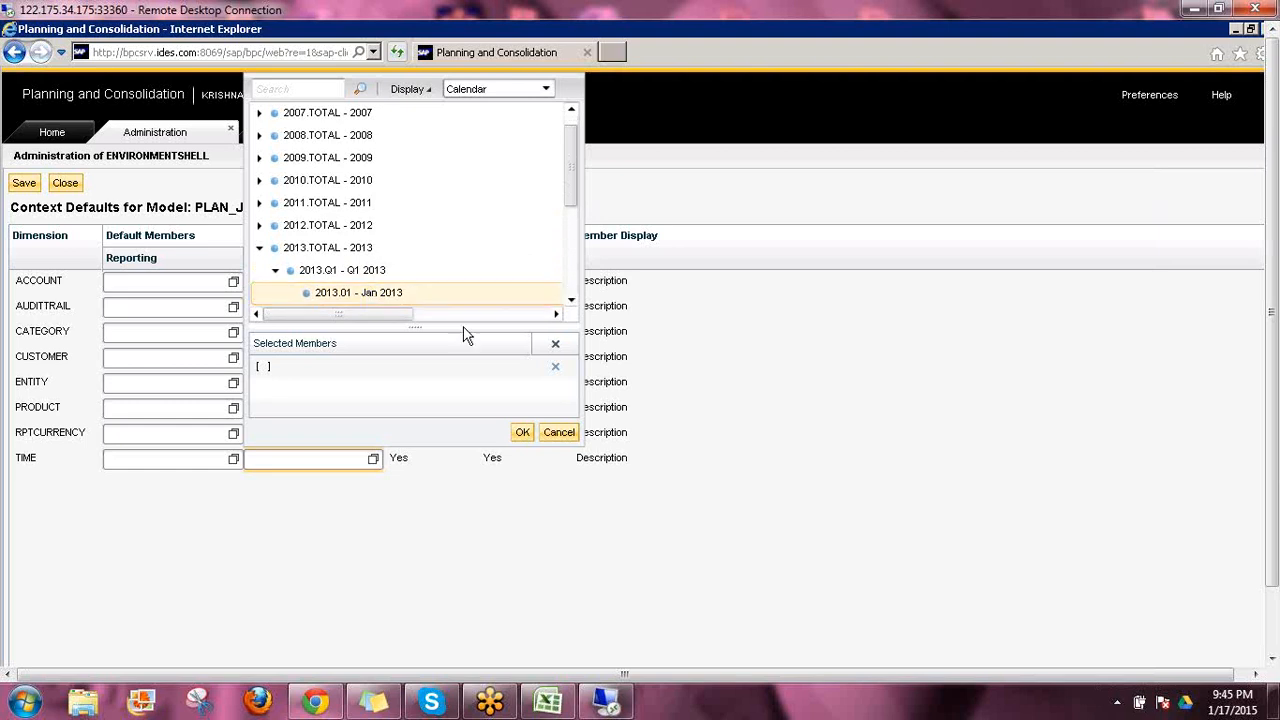
{"action": "left_click", "coordinate": [522, 435]}
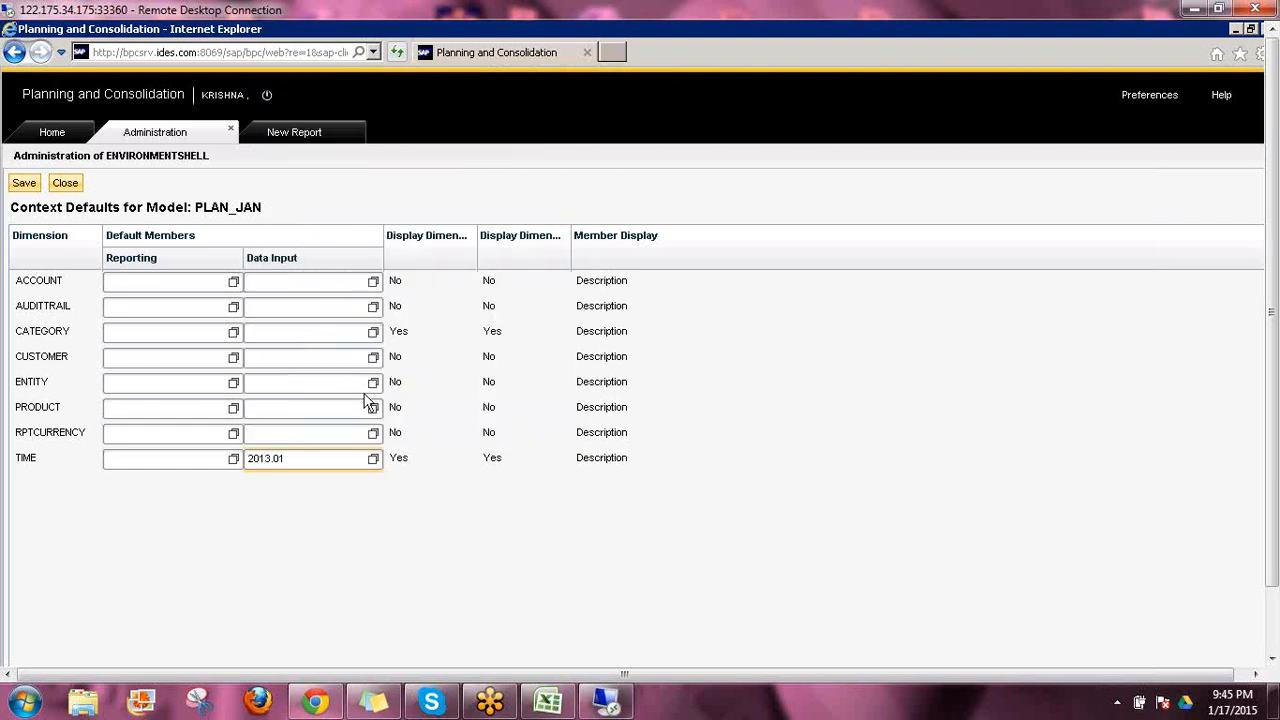
{"action": "left_click", "coordinate": [24, 183]}
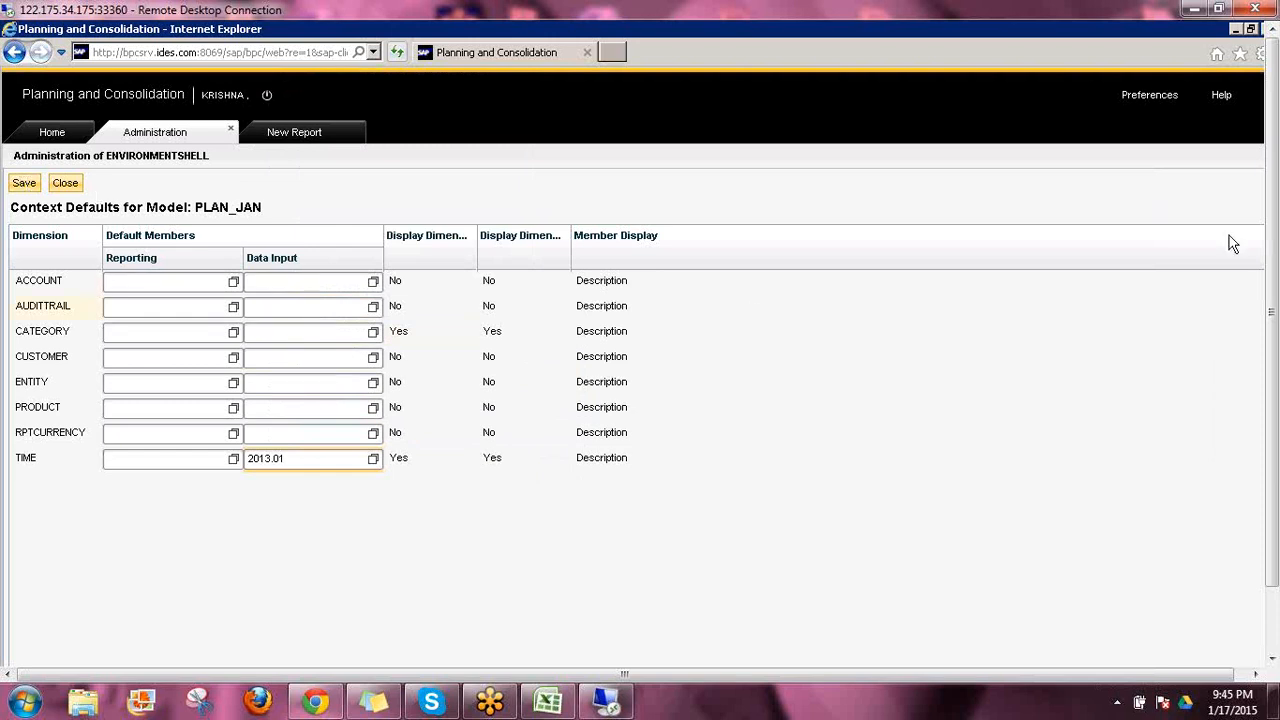
Close the new report and create a new input form to check its context bar
{"action": "left_click", "coordinate": [358, 130]}
{"action": "left_click", "coordinate": [362, 130]}
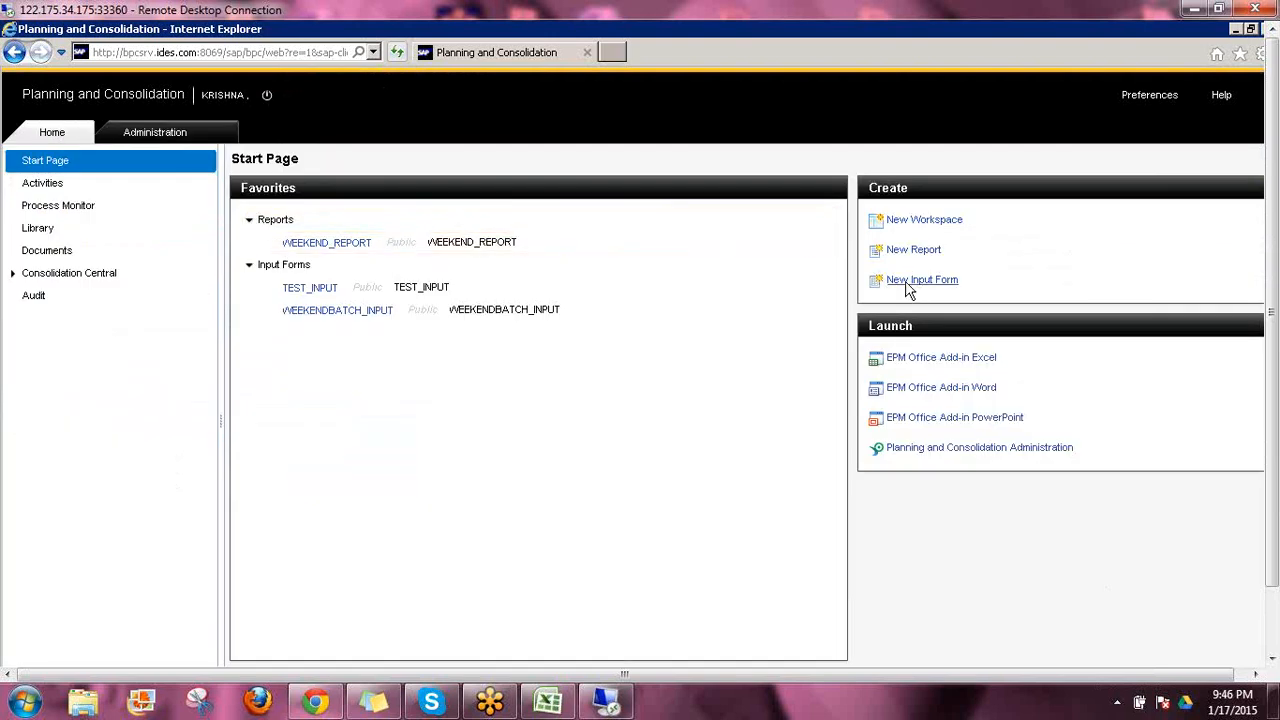
{"action": "left_click", "coordinate": [901, 280]}
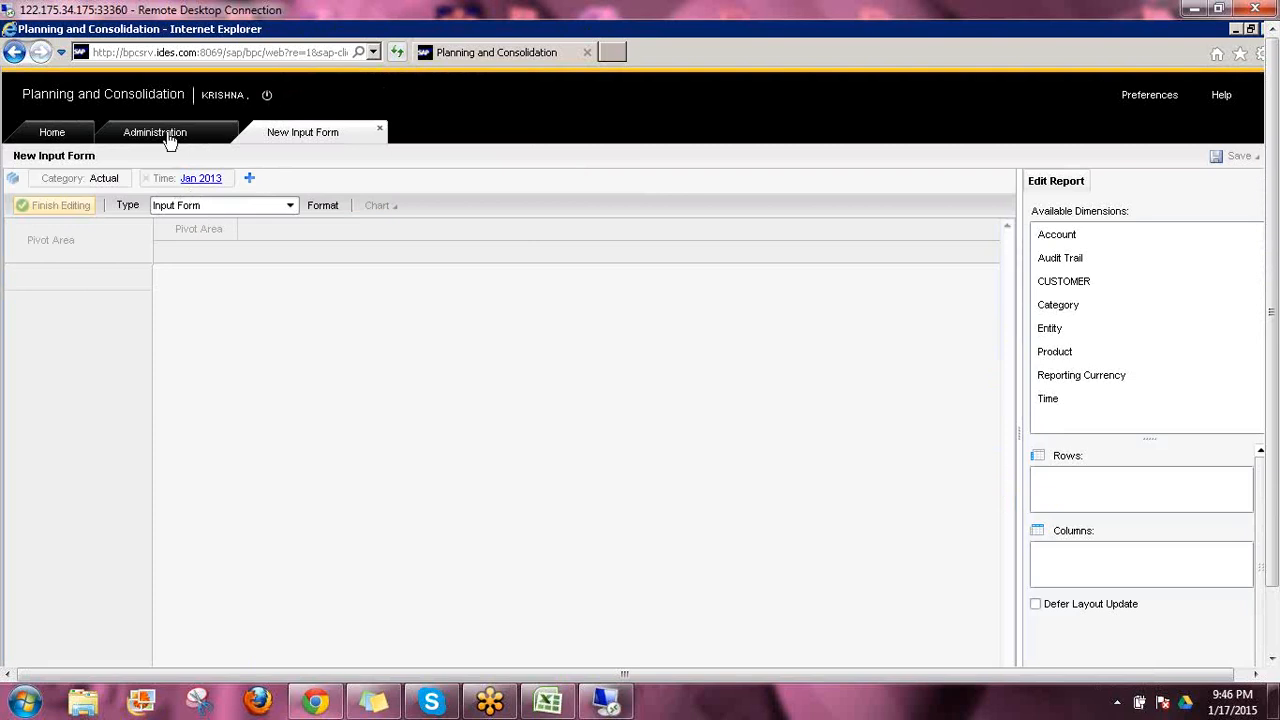
Create a new report and compare its Category and Time context with the PLAN_JAN context defaults
{"action": "left_click", "coordinate": [160, 138]}
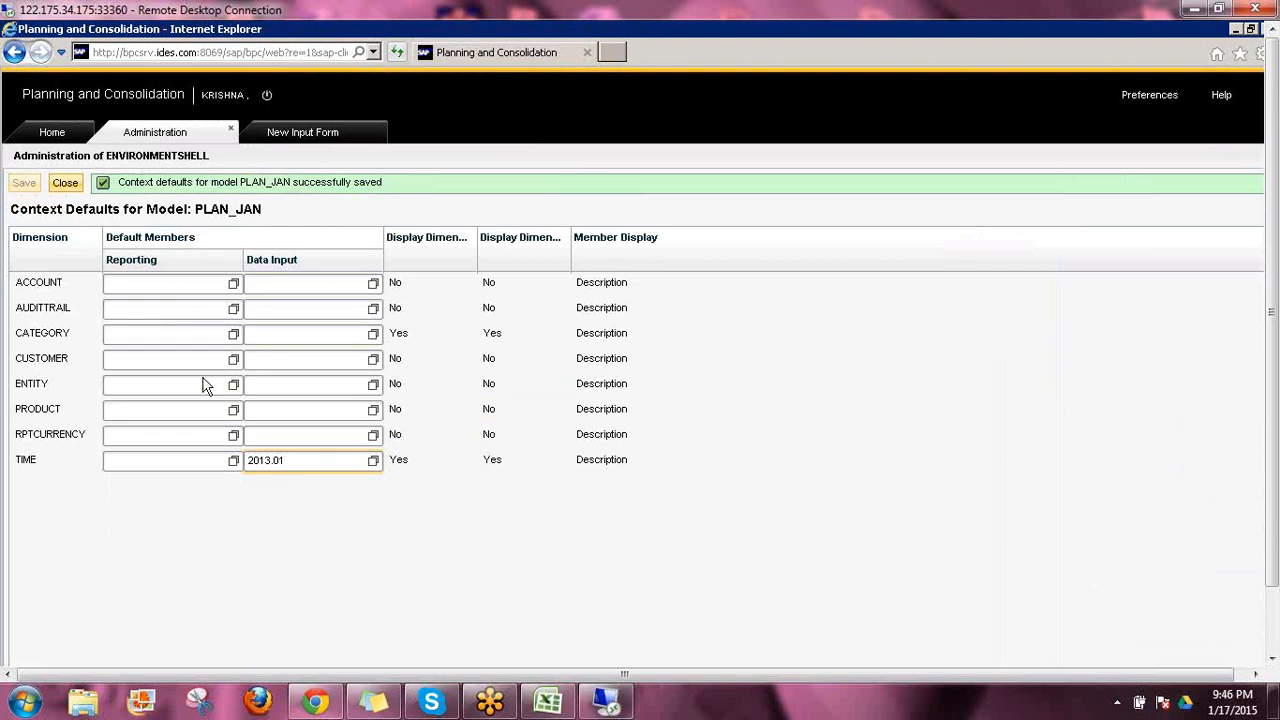
{"action": "left_click", "coordinate": [52, 129]}
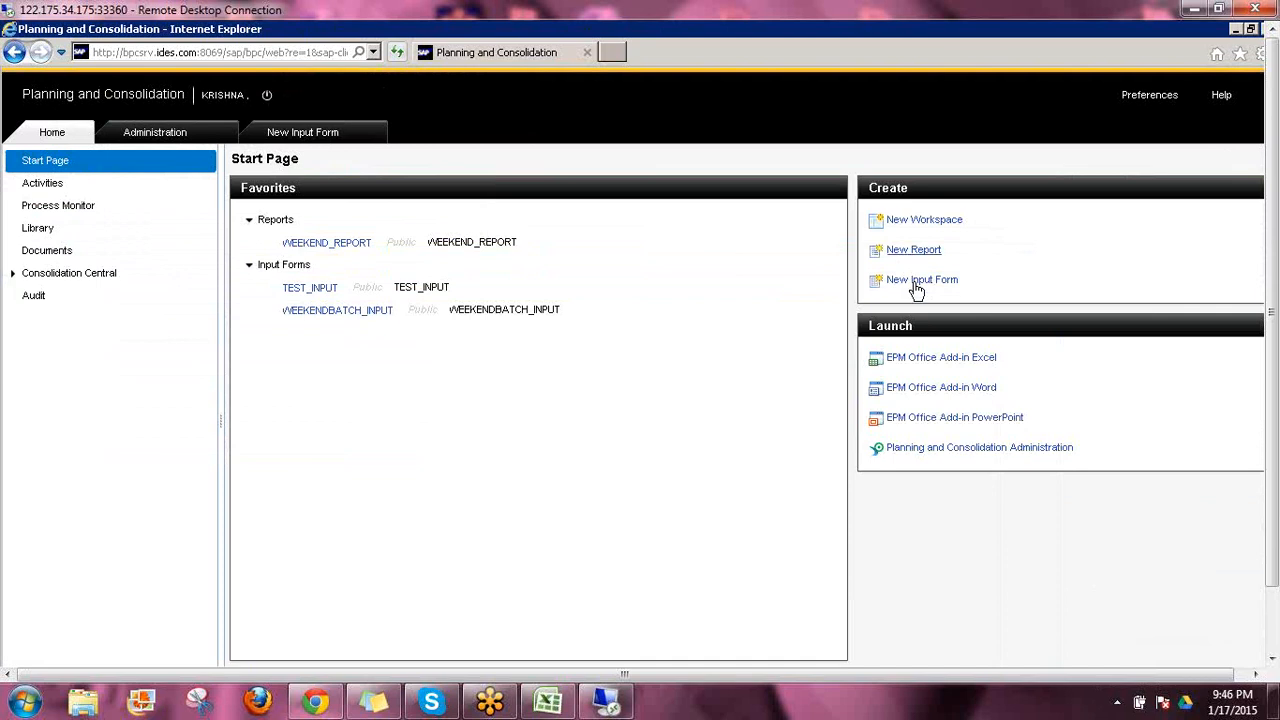
{"action": "left_click", "coordinate": [916, 283]}
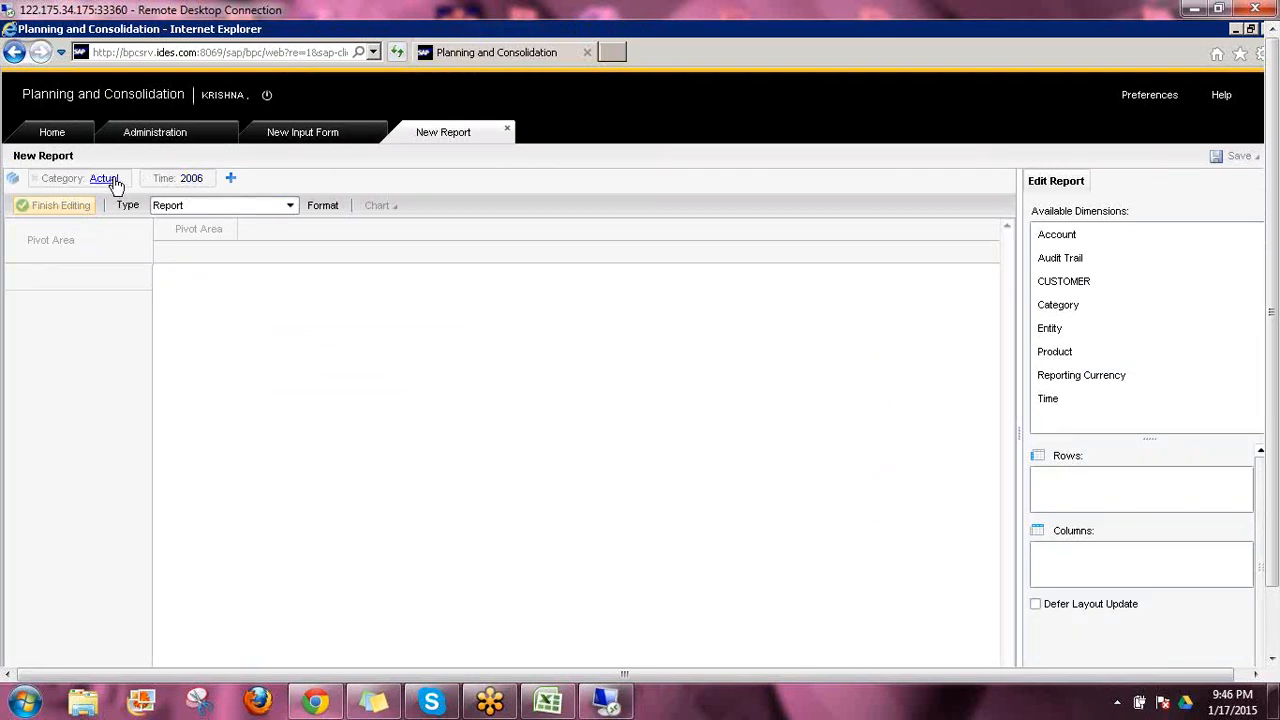
{"action": "left_click", "coordinate": [320, 138]}
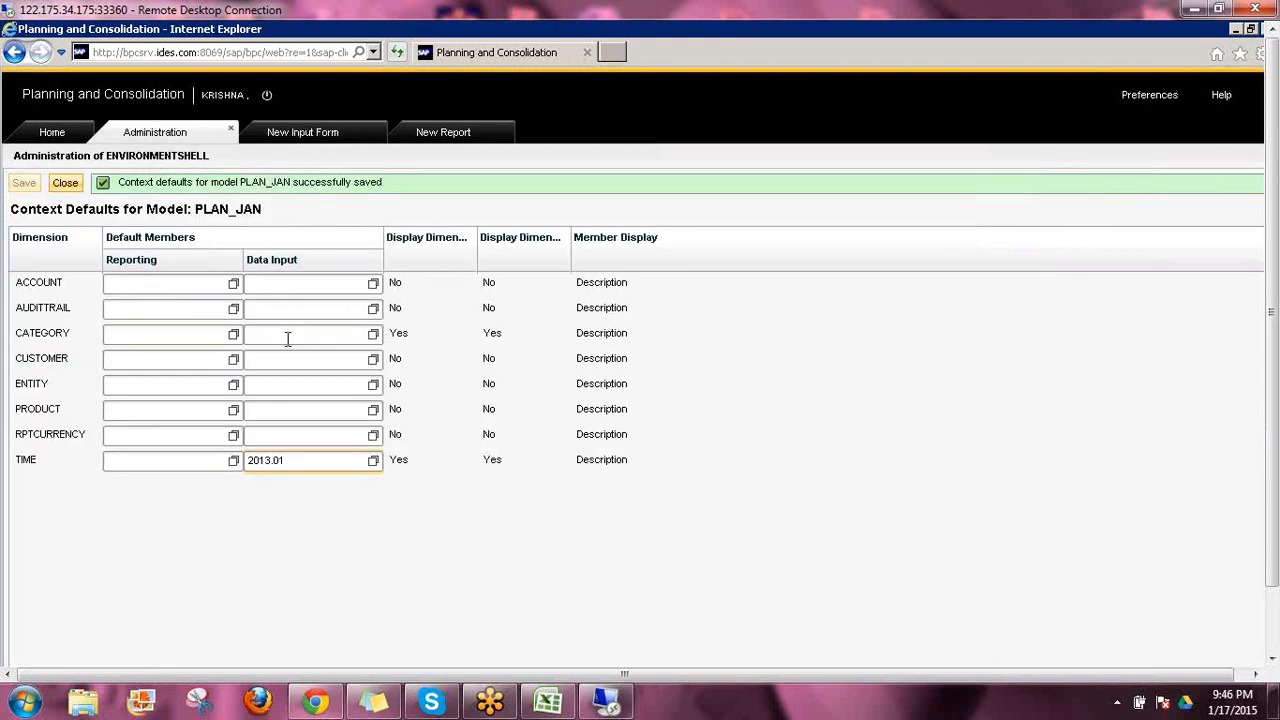
Check the CATEGORY members available as data input default without choosing one, and save the PLAN_JAN context defaults
{"action": "left_click", "coordinate": [287, 337]}
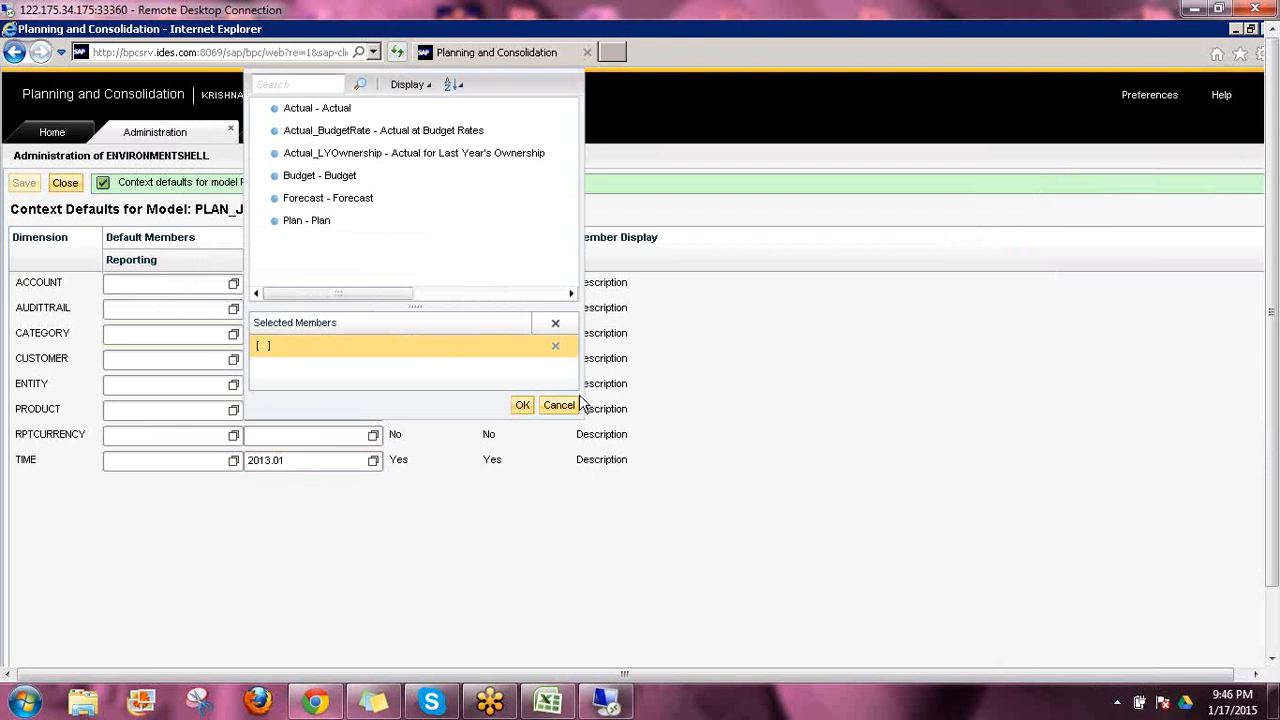
{"action": "left_click", "coordinate": [292, 133]}
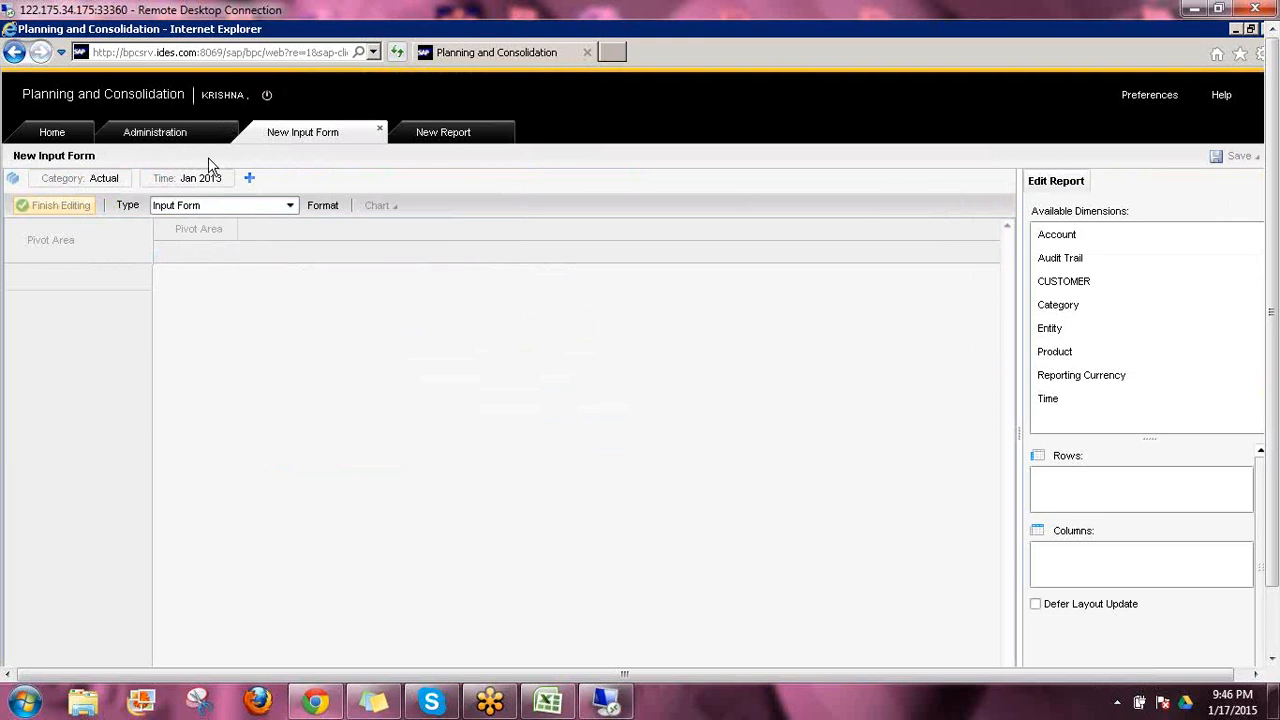
{"action": "left_click", "coordinate": [165, 131]}
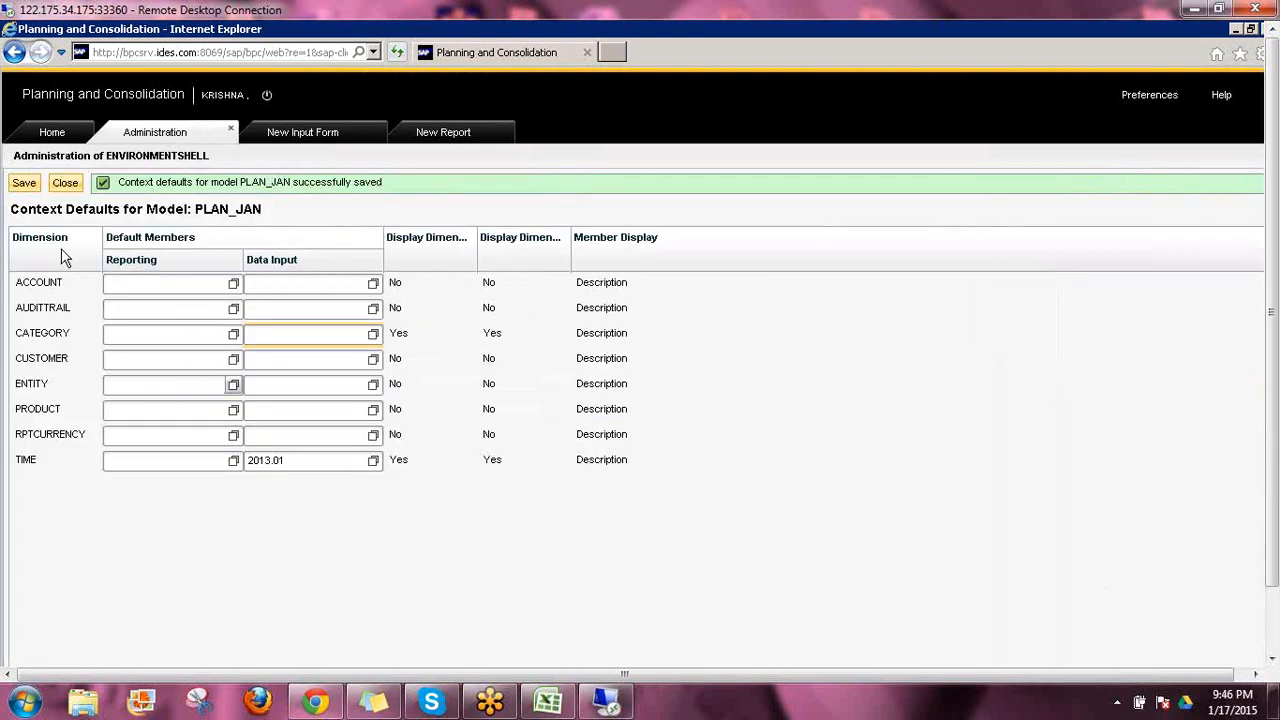
{"action": "left_click", "coordinate": [27, 186]}
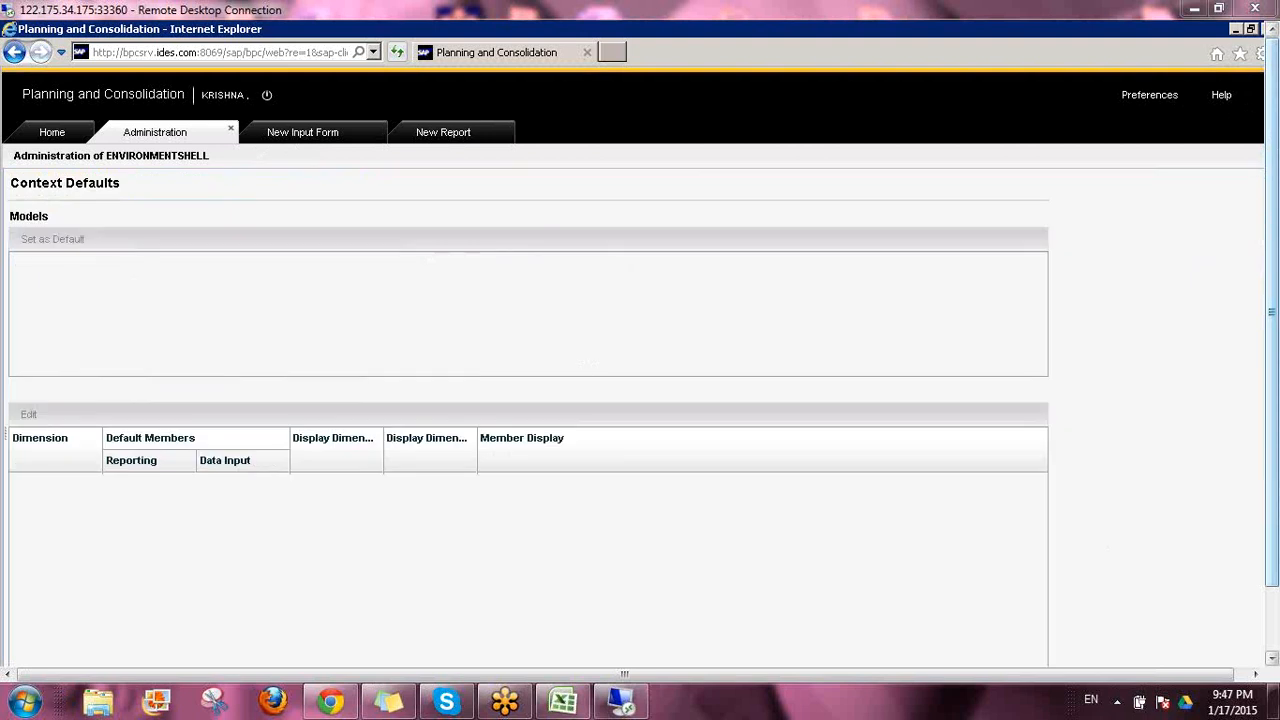
Set the new input form's dimension names to Display All and add all dimensions to its context bar
{"action": "left_click", "coordinate": [303, 132]}
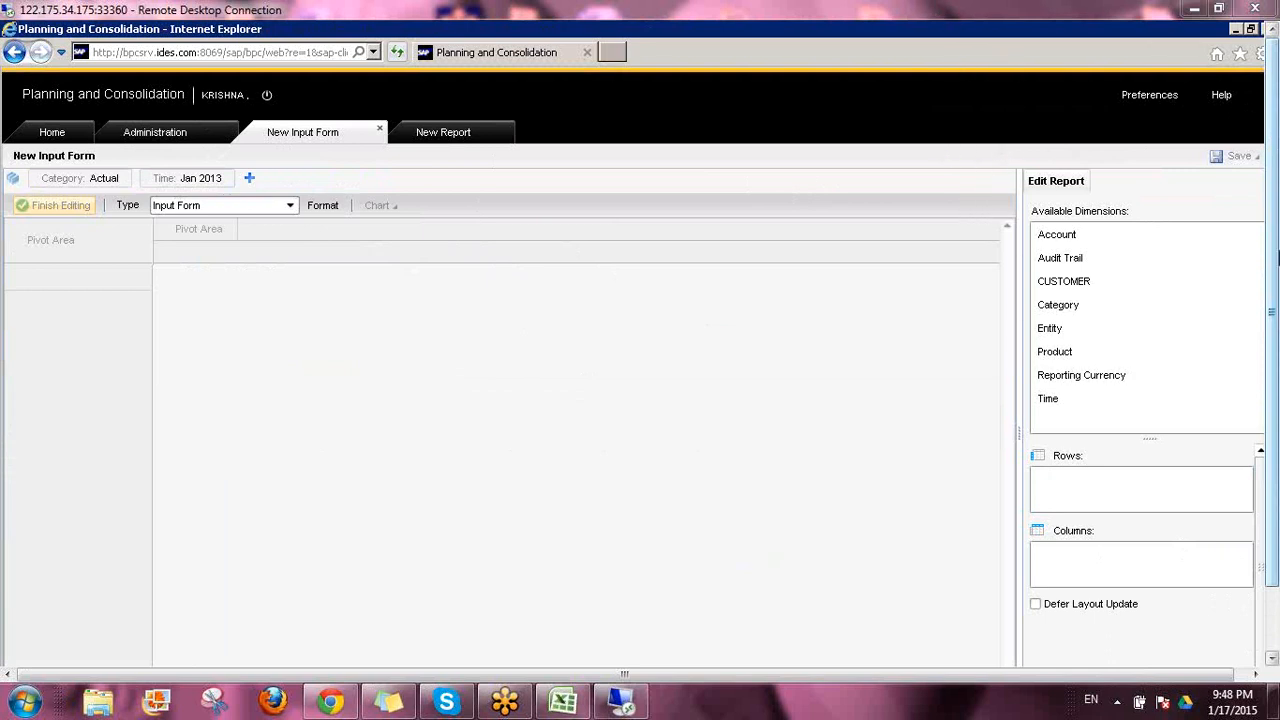
{"action": "left_click", "coordinate": [12, 180]}
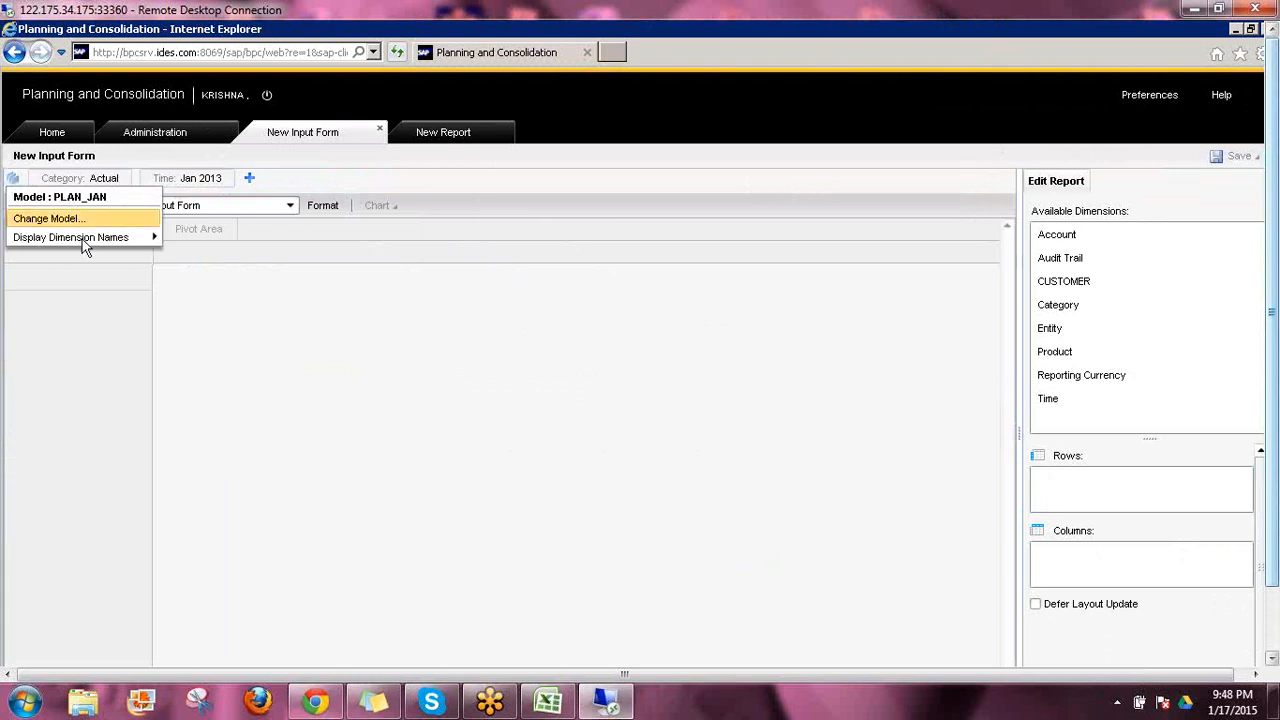
{"action": "mouse_move", "coordinate": [126, 244]}
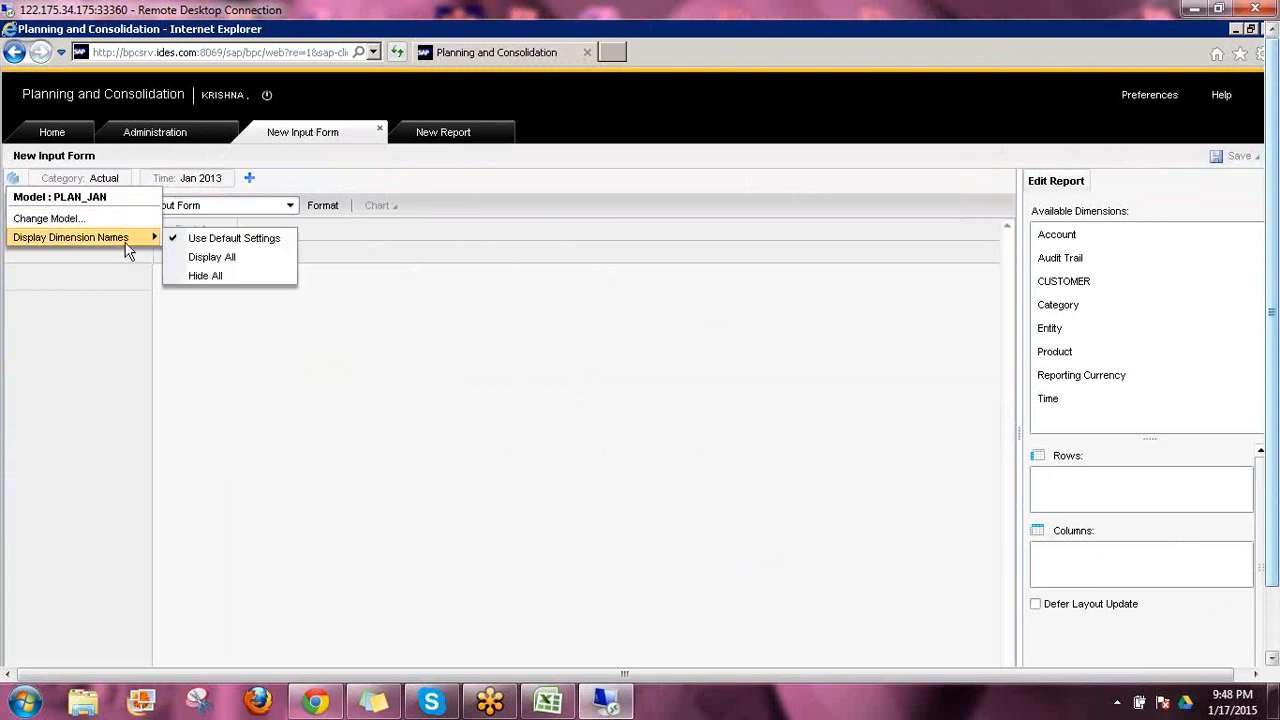
{"action": "left_click", "coordinate": [204, 258]}
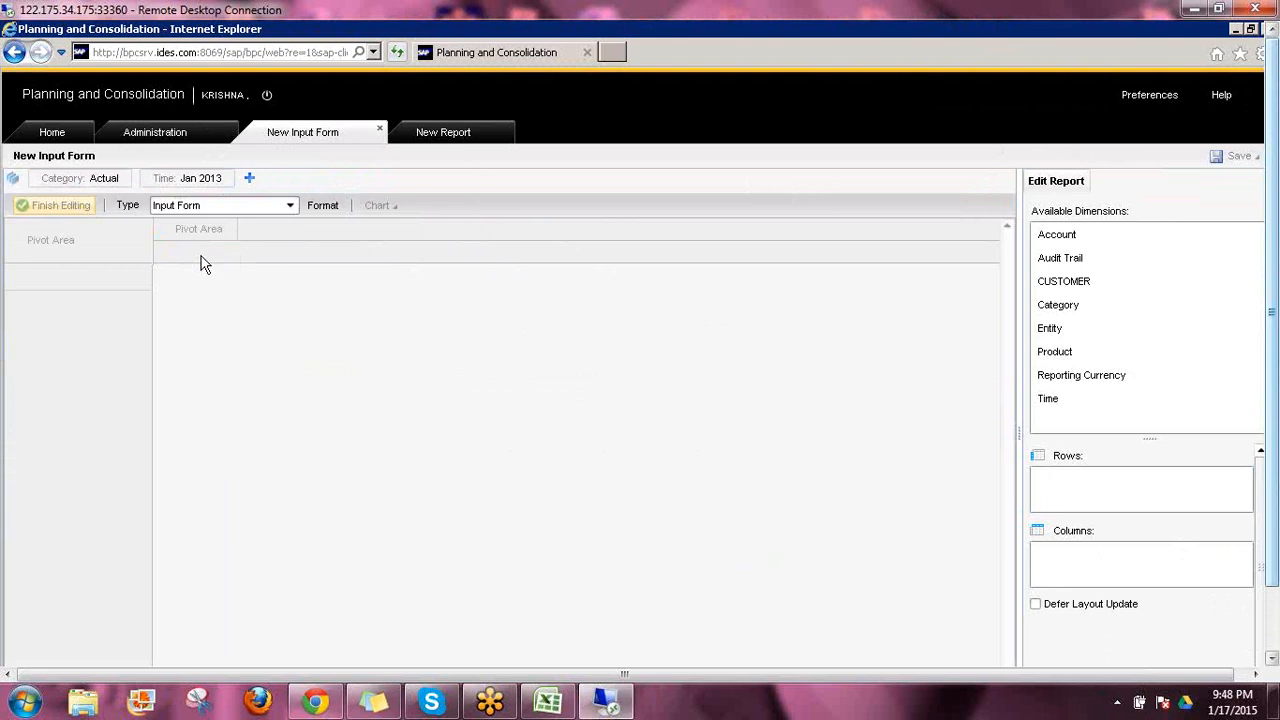
{"action": "left_click", "coordinate": [249, 179]}
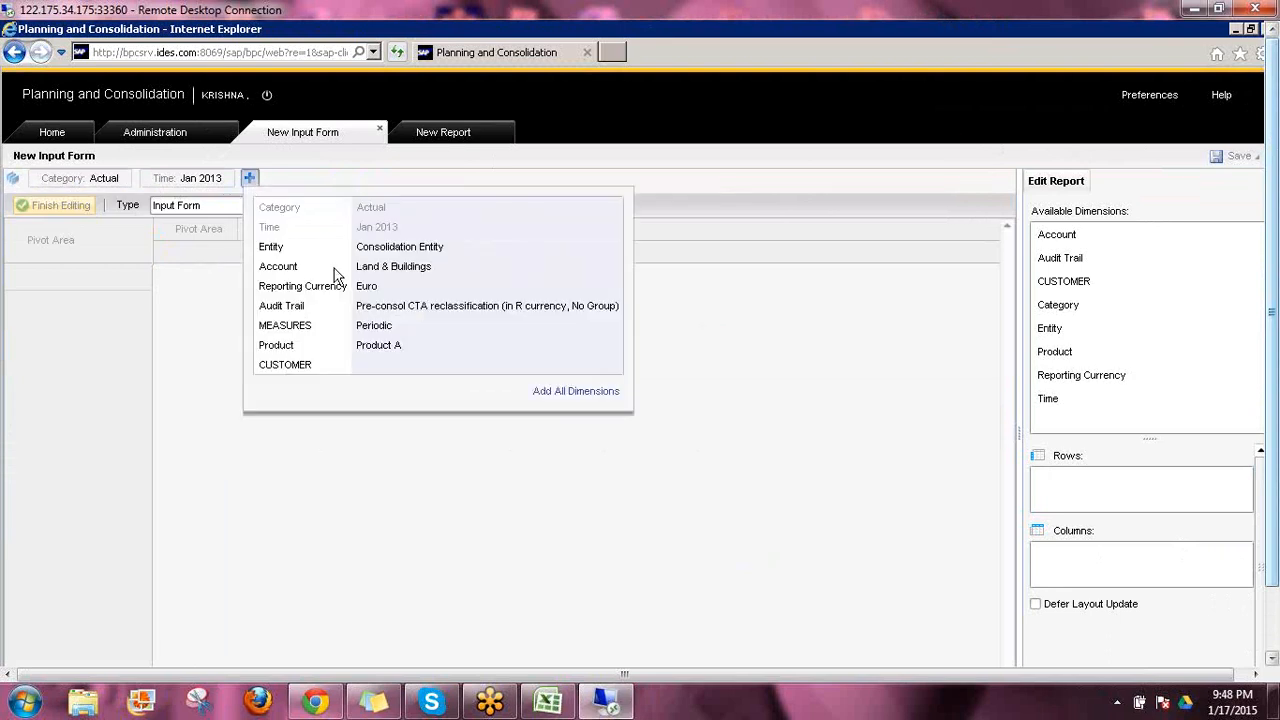
{"action": "left_click", "coordinate": [582, 396]}
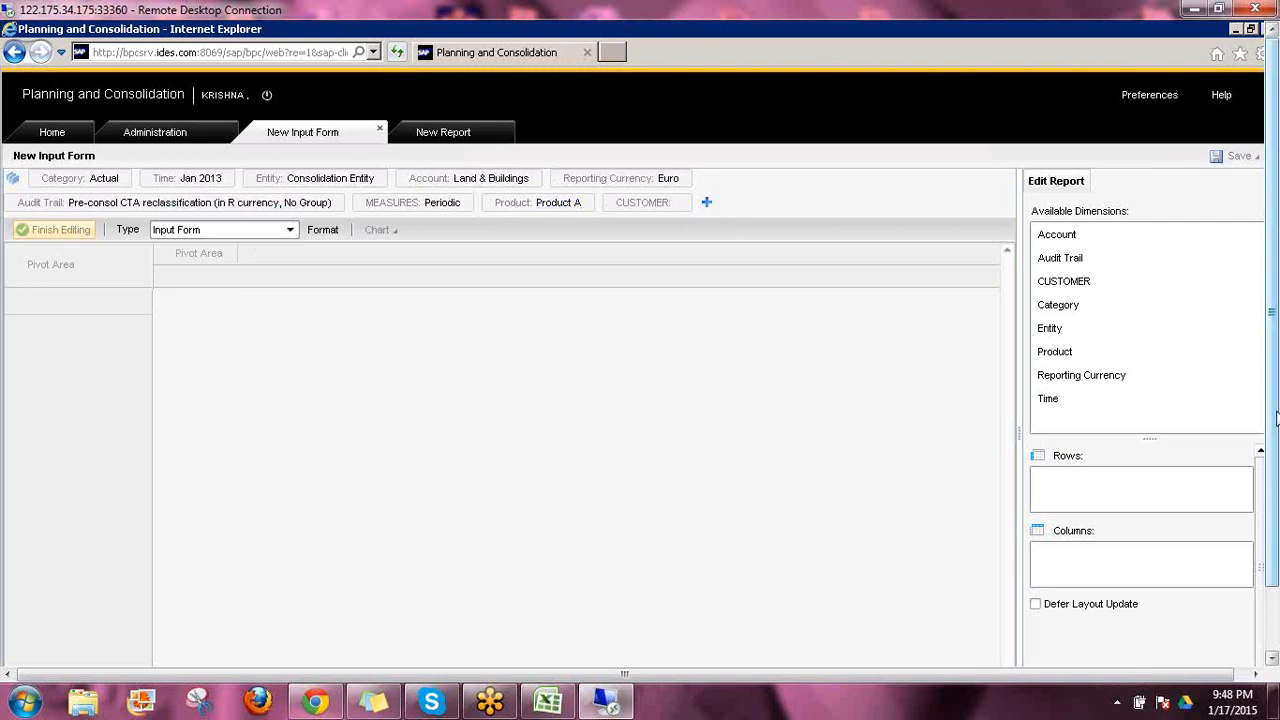
Lay out the input form with Account in the rows and Time in the columns
{"action": "left_click_drag", "start_coordinate": [1277, 418], "coordinate": [1277, 490]}
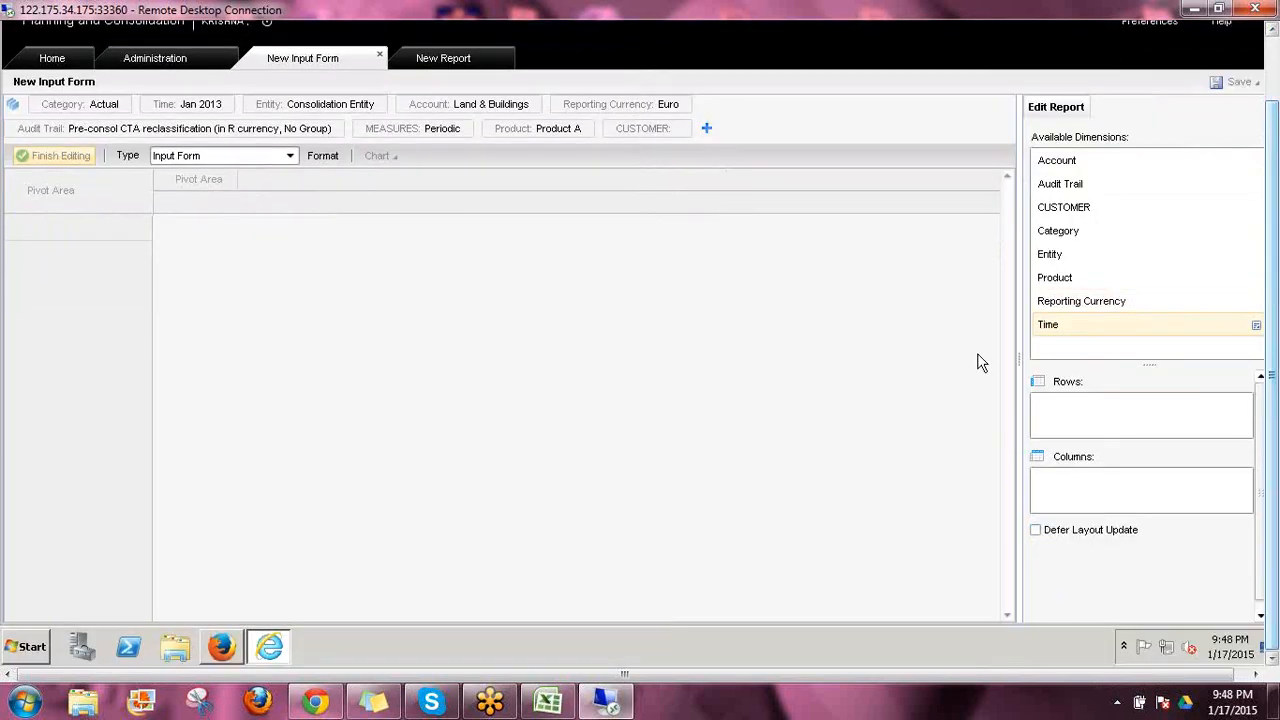
{"action": "left_click", "coordinate": [1053, 166]}
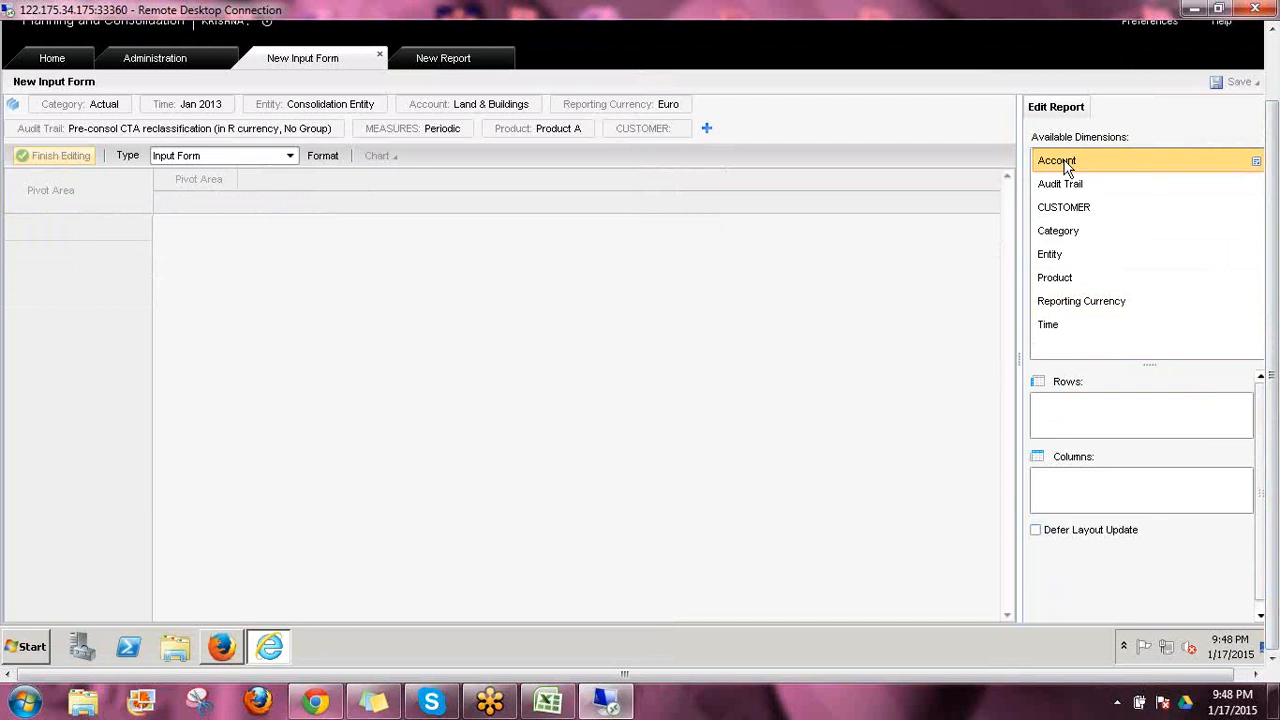
{"action": "left_click_drag", "start_coordinate": [1070, 163], "coordinate": [1080, 406]}
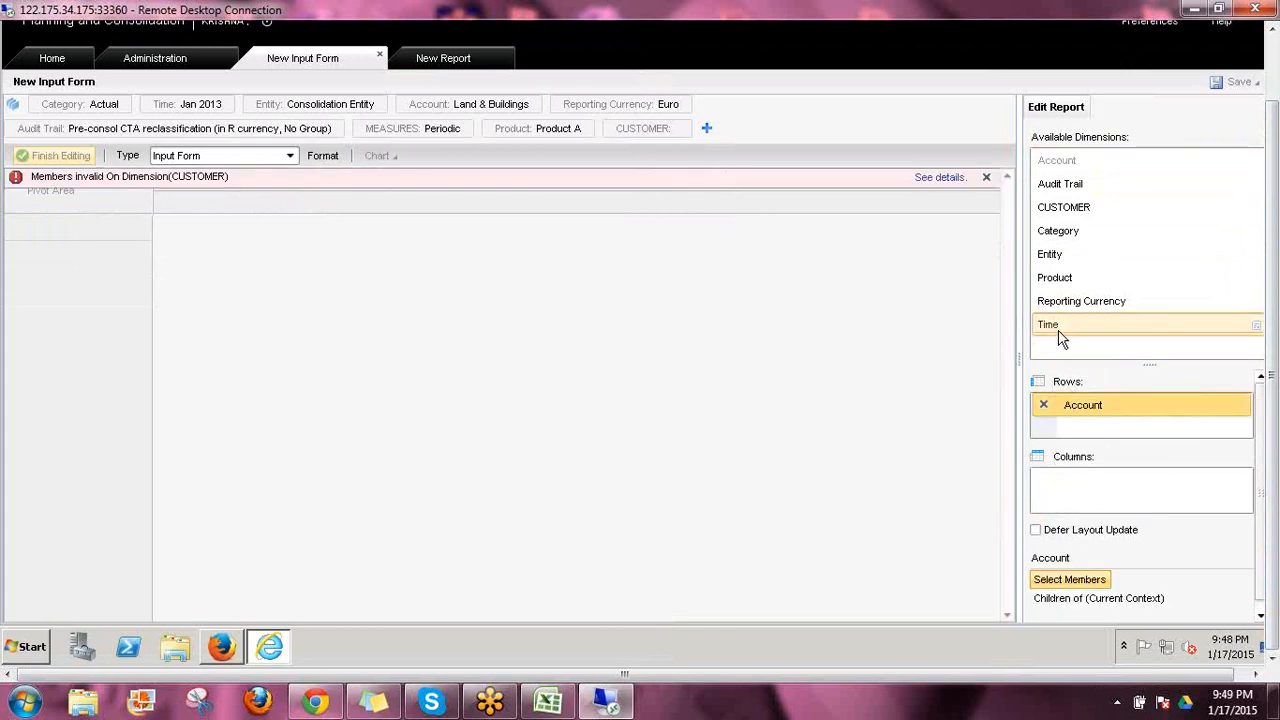
{"action": "left_click_drag", "start_coordinate": [1064, 332], "coordinate": [1068, 499]}
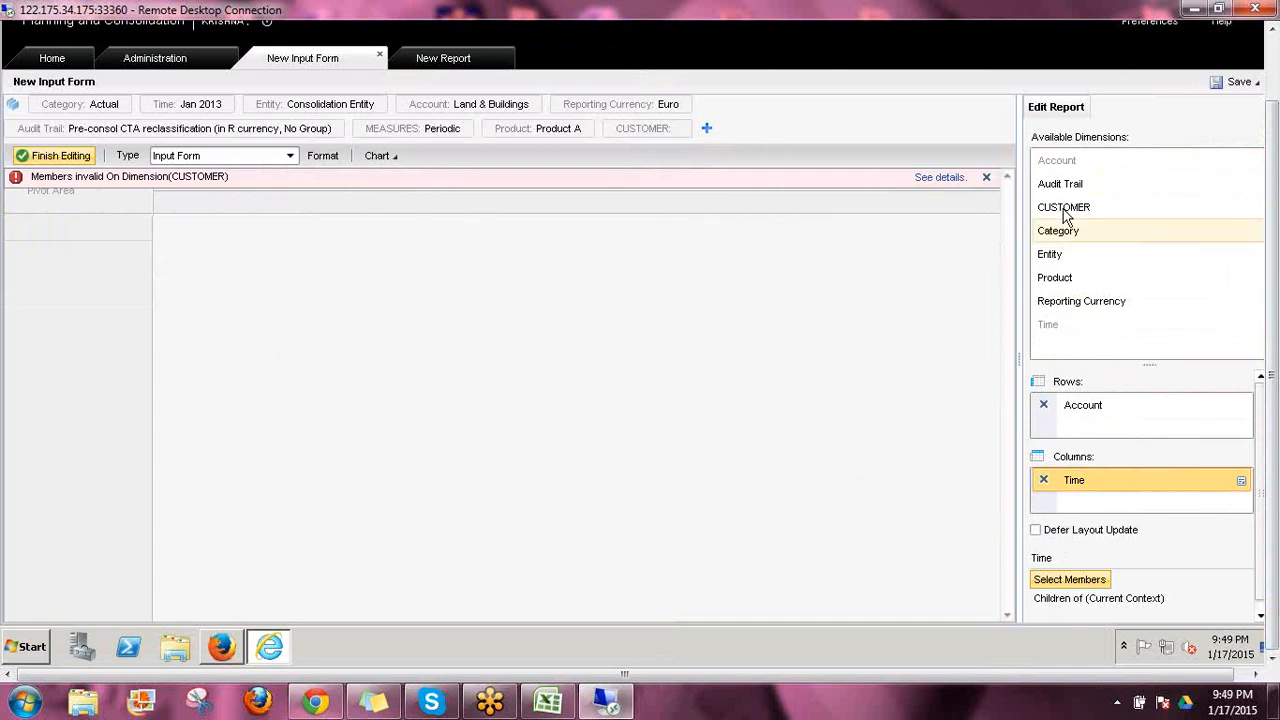
Add a member with ID C1 to the CUSTOMER dimension in the environment administration
{"action": "left_click", "coordinate": [158, 60]}
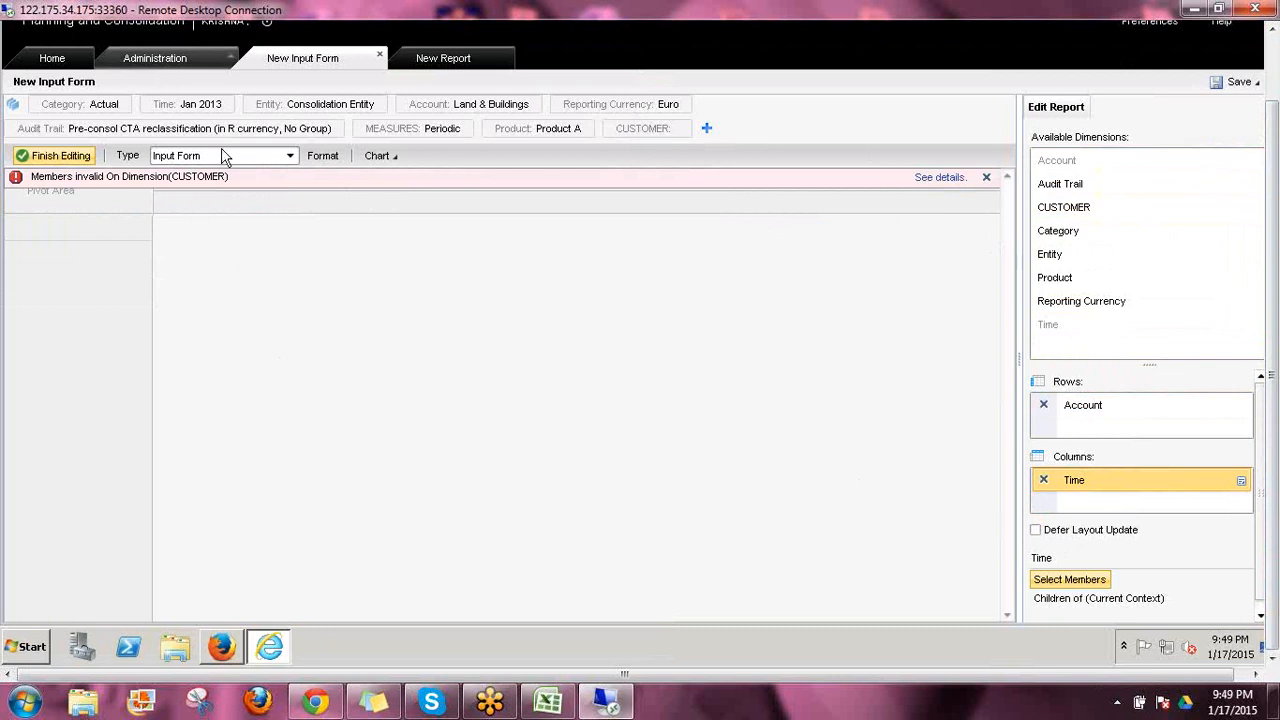
{"action": "left_click", "coordinate": [57, 111]}
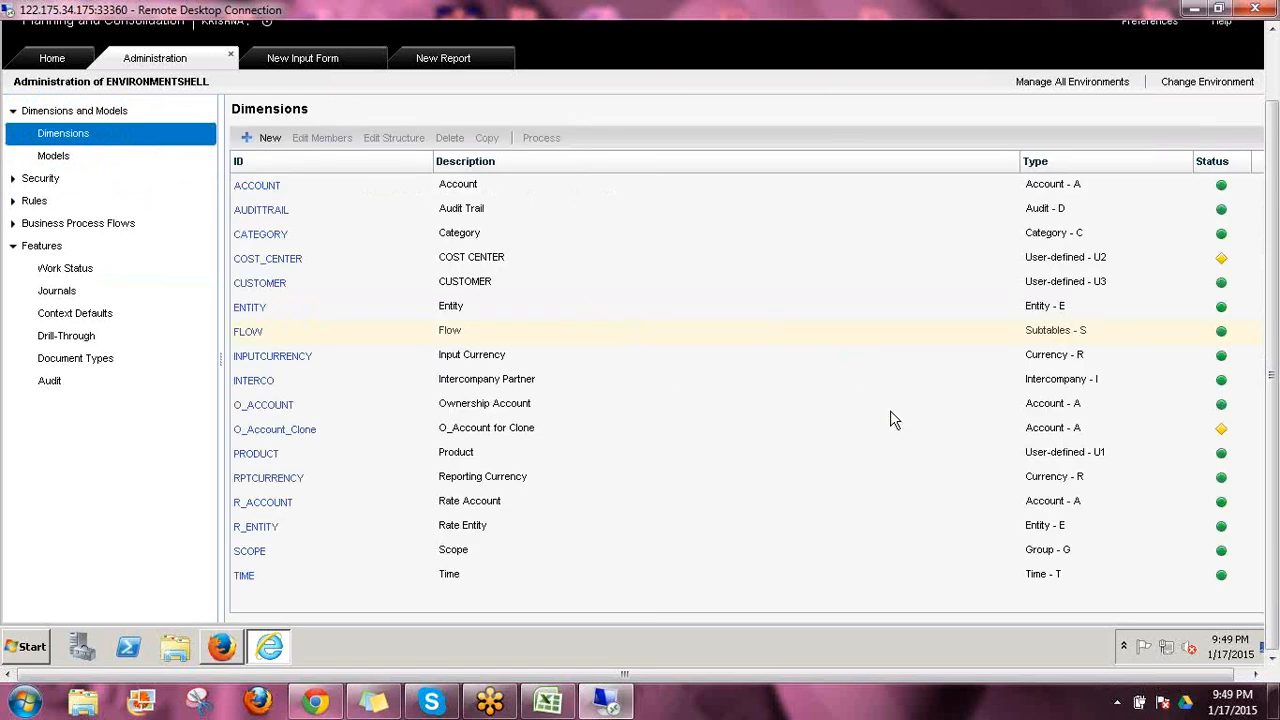
{"action": "left_click", "coordinate": [260, 284]}
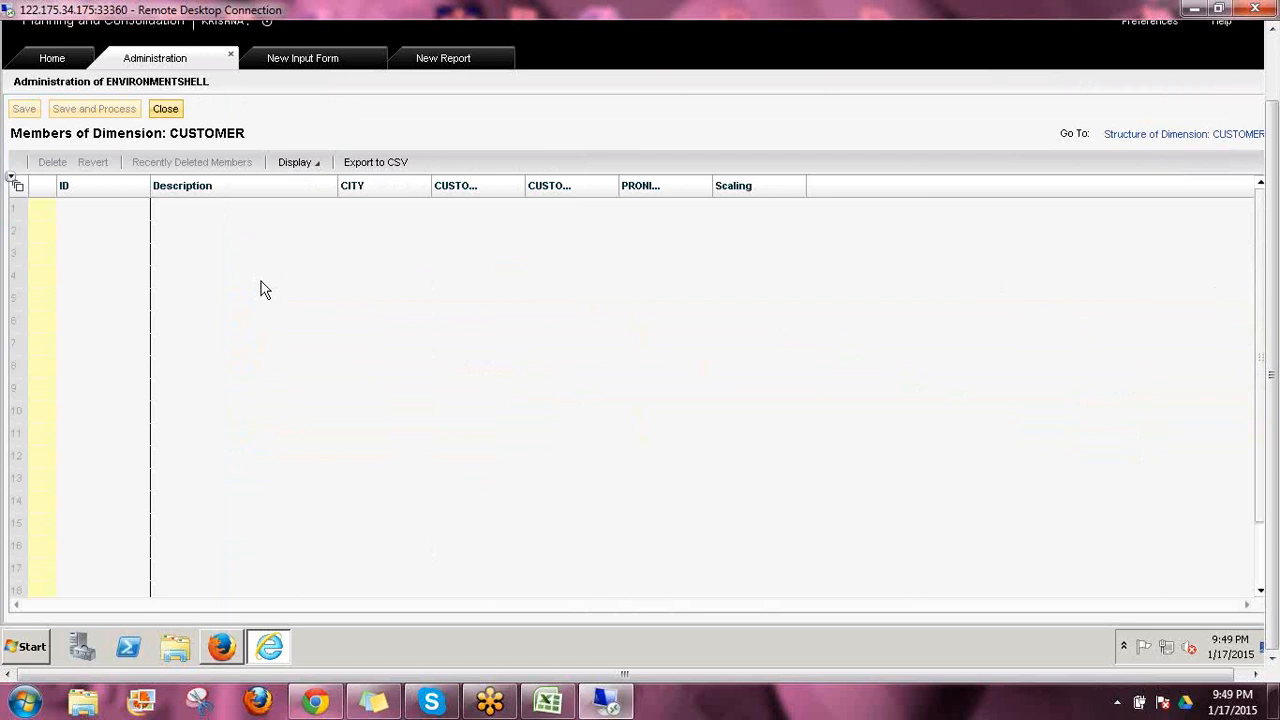
{"action": "left_click", "coordinate": [171, 237]}
{"action": "type", "text": "C"}
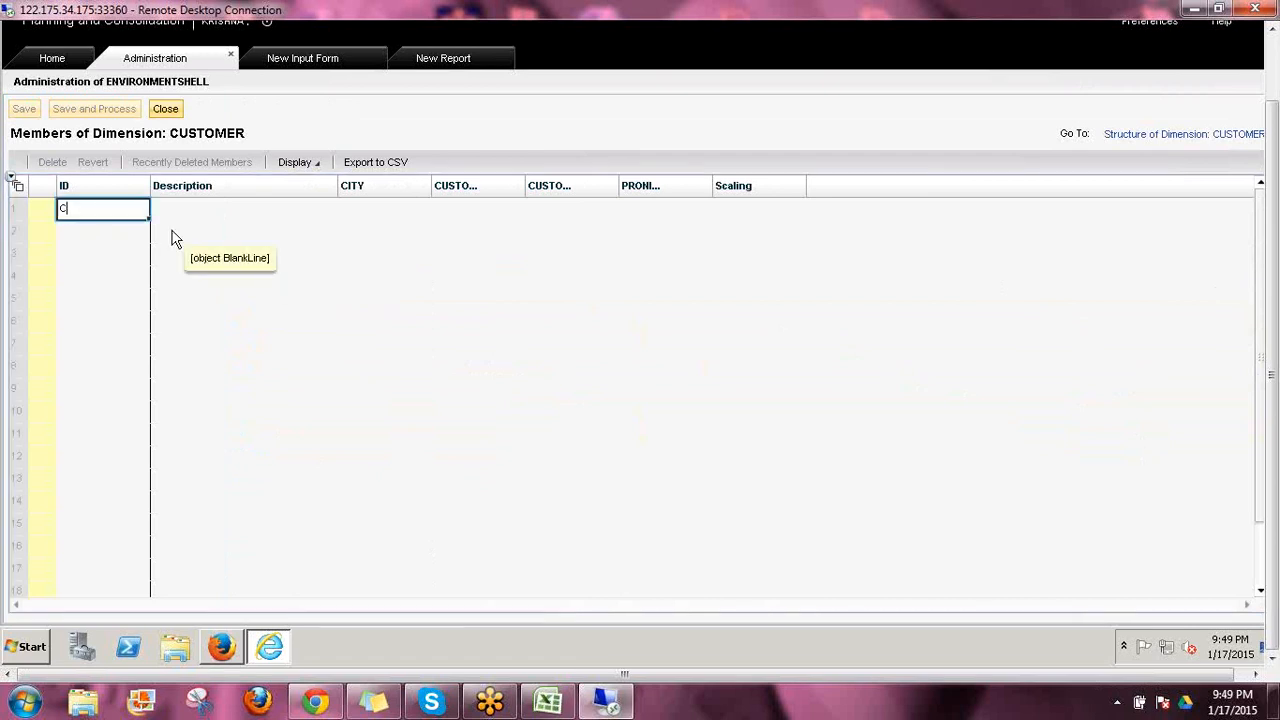
{"action": "type", "text": "1"}
{"action": "key", "text": "Return"}
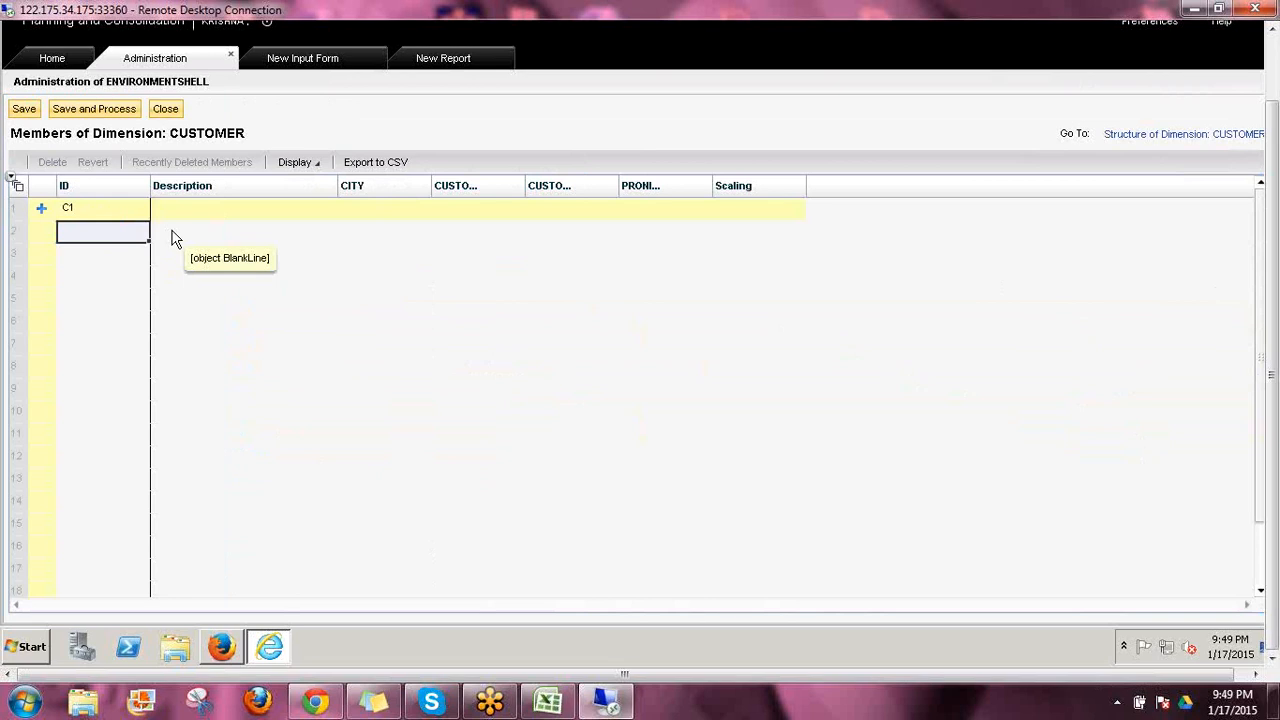
Describe member C1 as Customer, and save and process the dimension without taking the environment offline
{"action": "key", "text": "Up"}
{"action": "key", "text": "Right"}
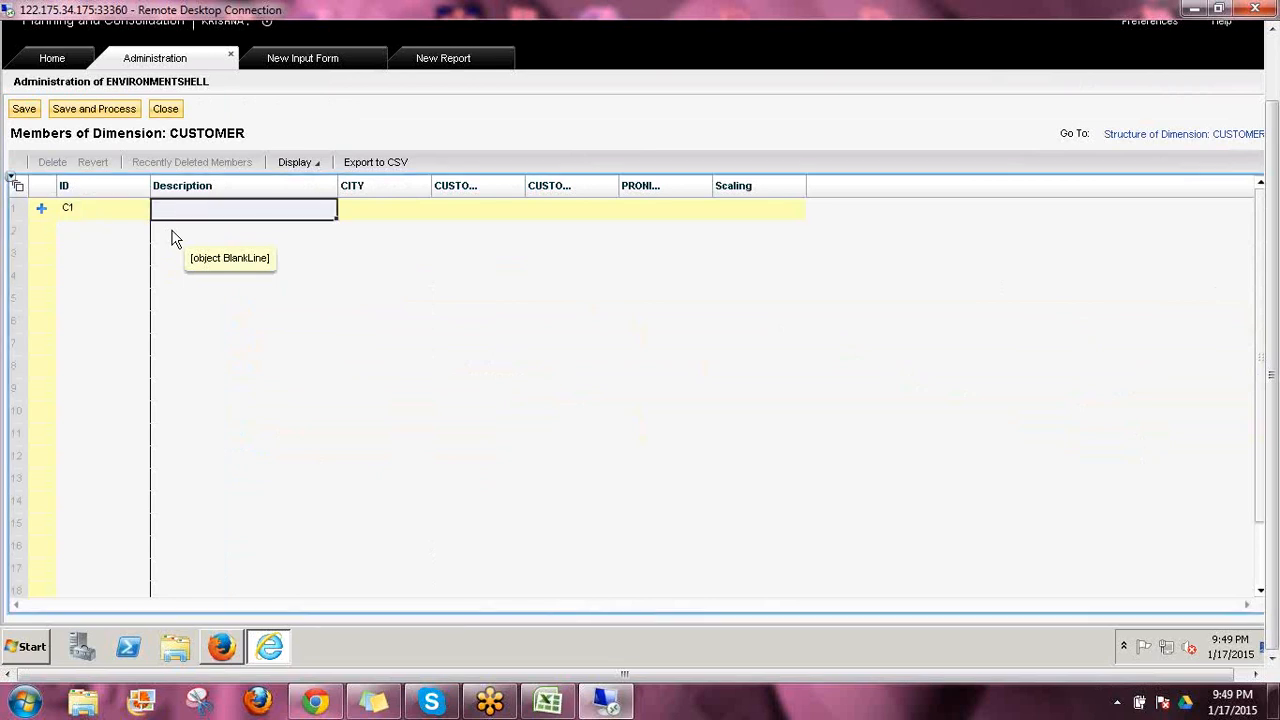
{"action": "type", "text": "Custo"}
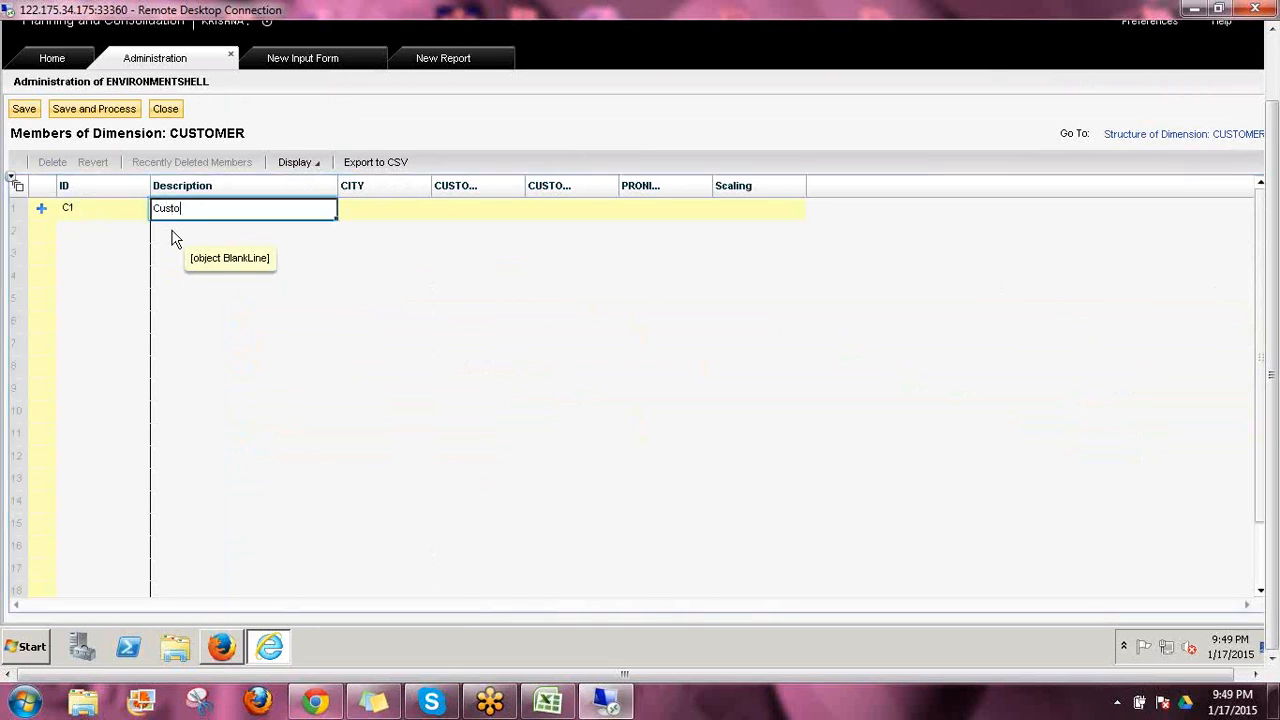
{"action": "type", "text": "mer"}
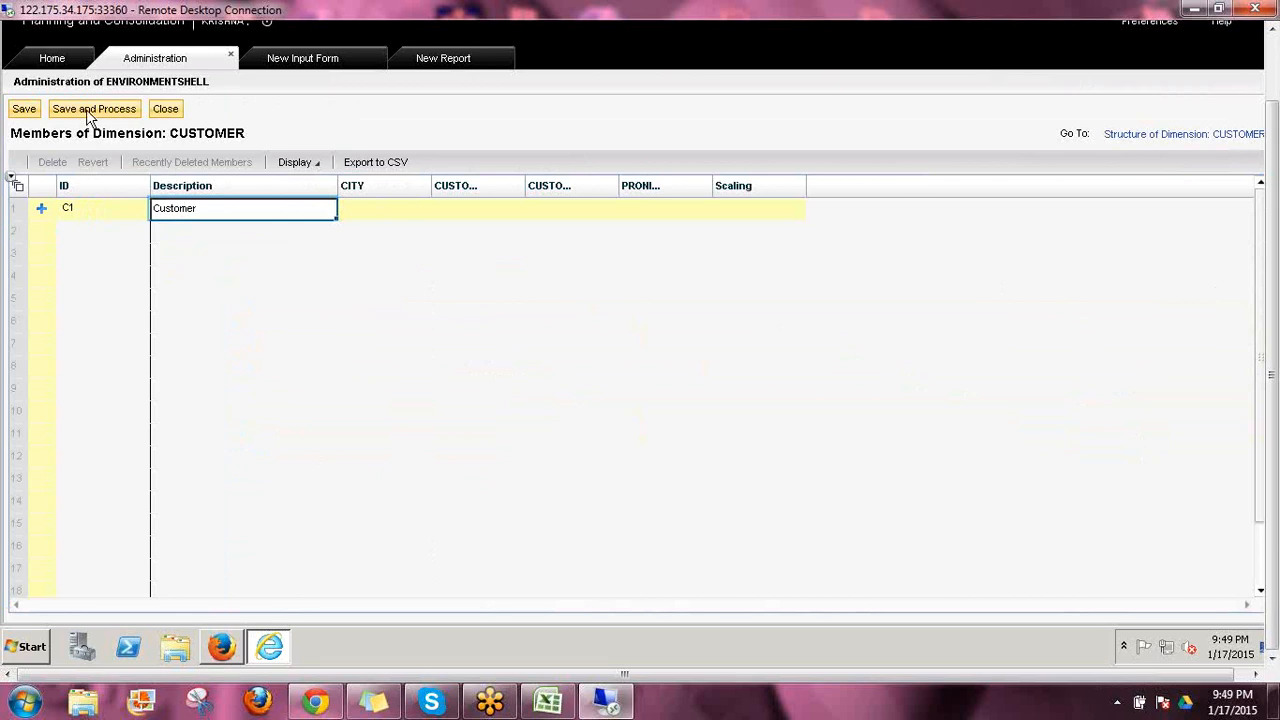
{"action": "left_click", "coordinate": [88, 109]}
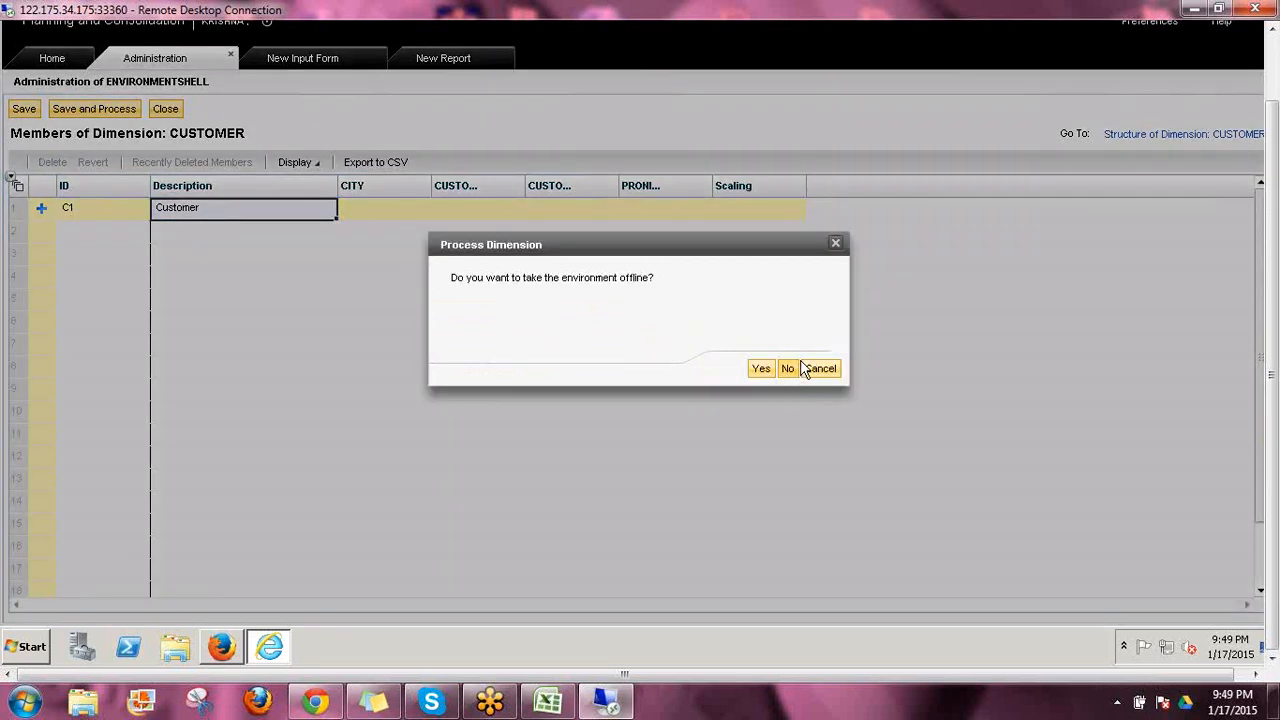
{"action": "left_click", "coordinate": [799, 366]}
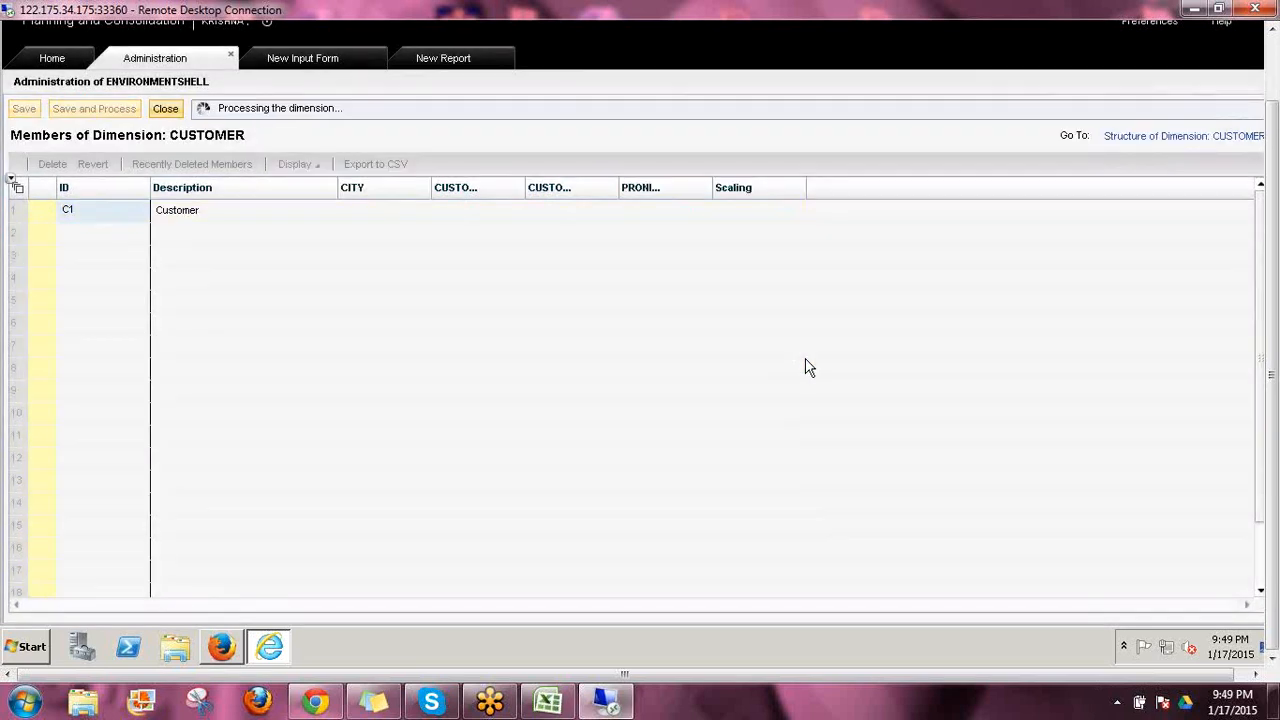
Finish editing the open input form and dismiss its CUSTOMER dimension error
{"action": "left_click", "coordinate": [305, 58]}
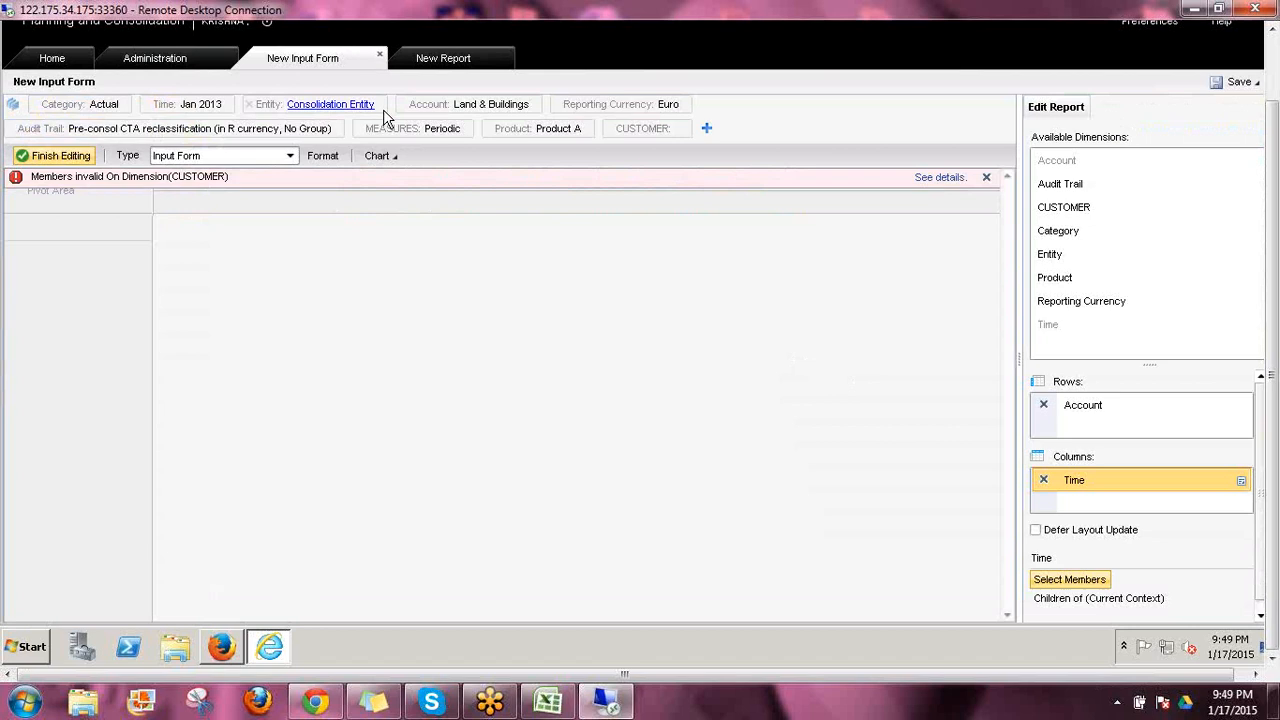
{"action": "left_click", "coordinate": [55, 156]}
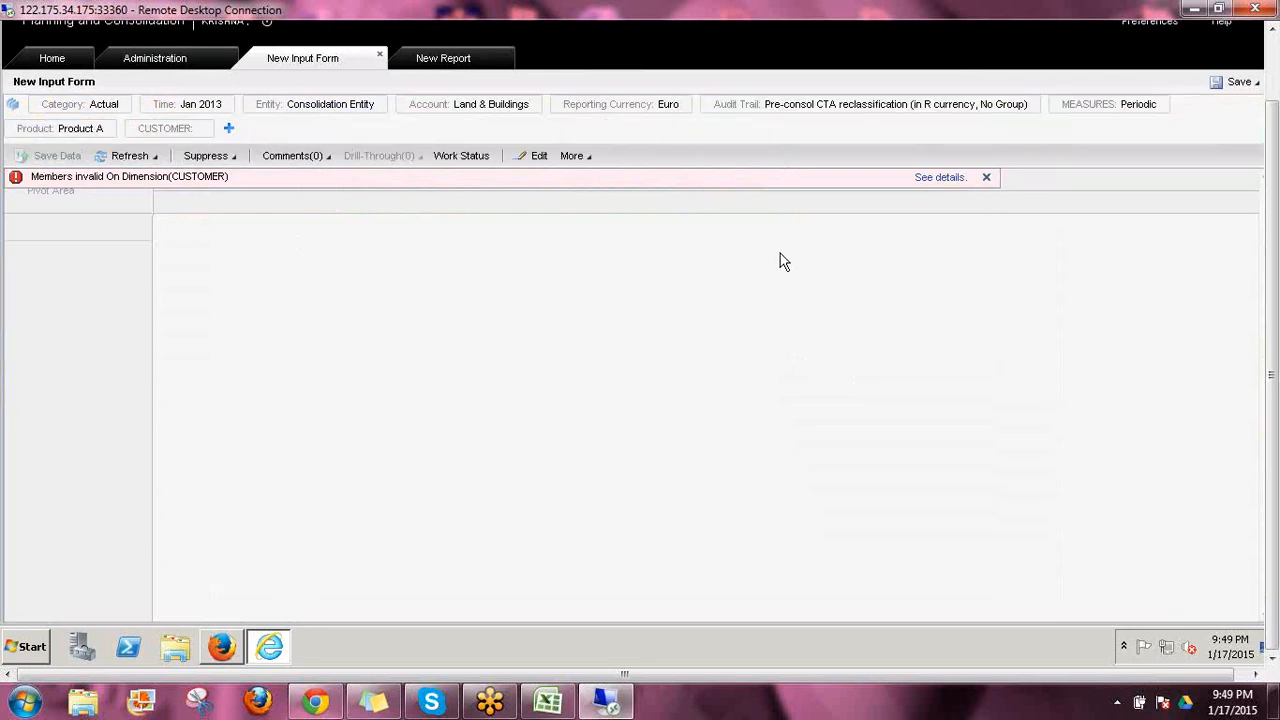
{"action": "left_click", "coordinate": [987, 180]}
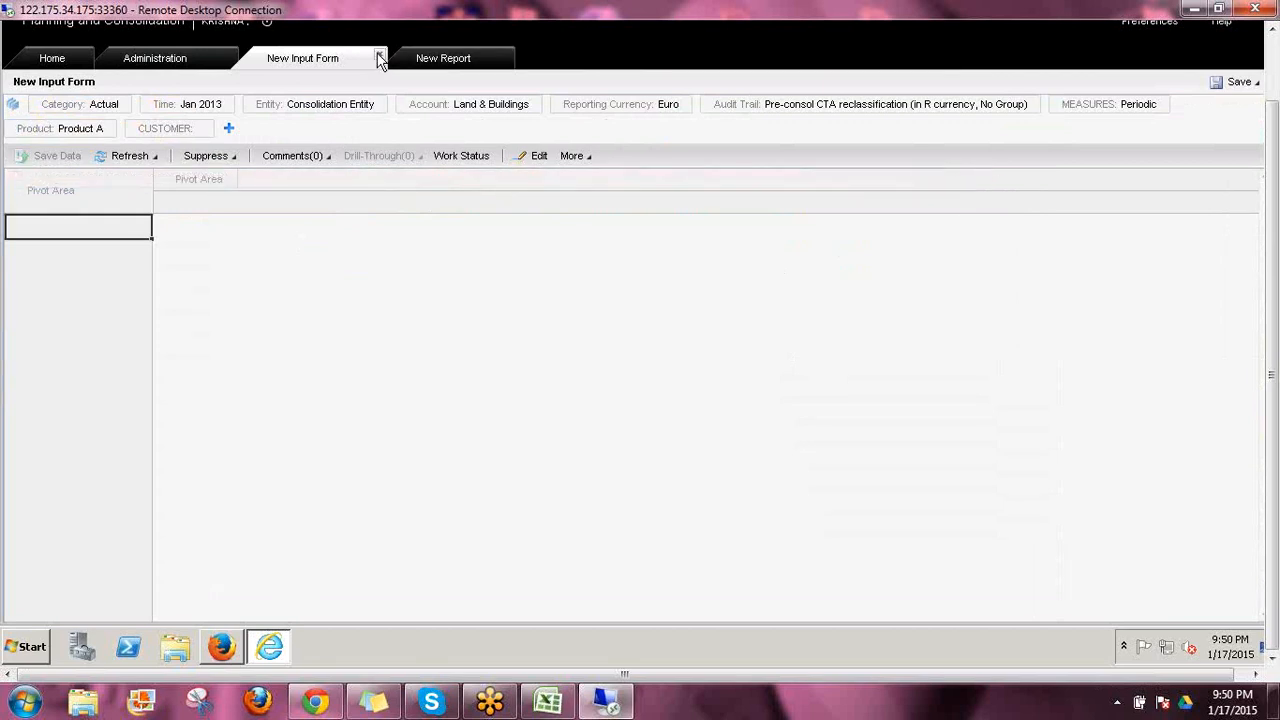
Replace the open input form and report with a fresh input form, discarding the old form's changes
{"action": "left_click", "coordinate": [380, 57]}
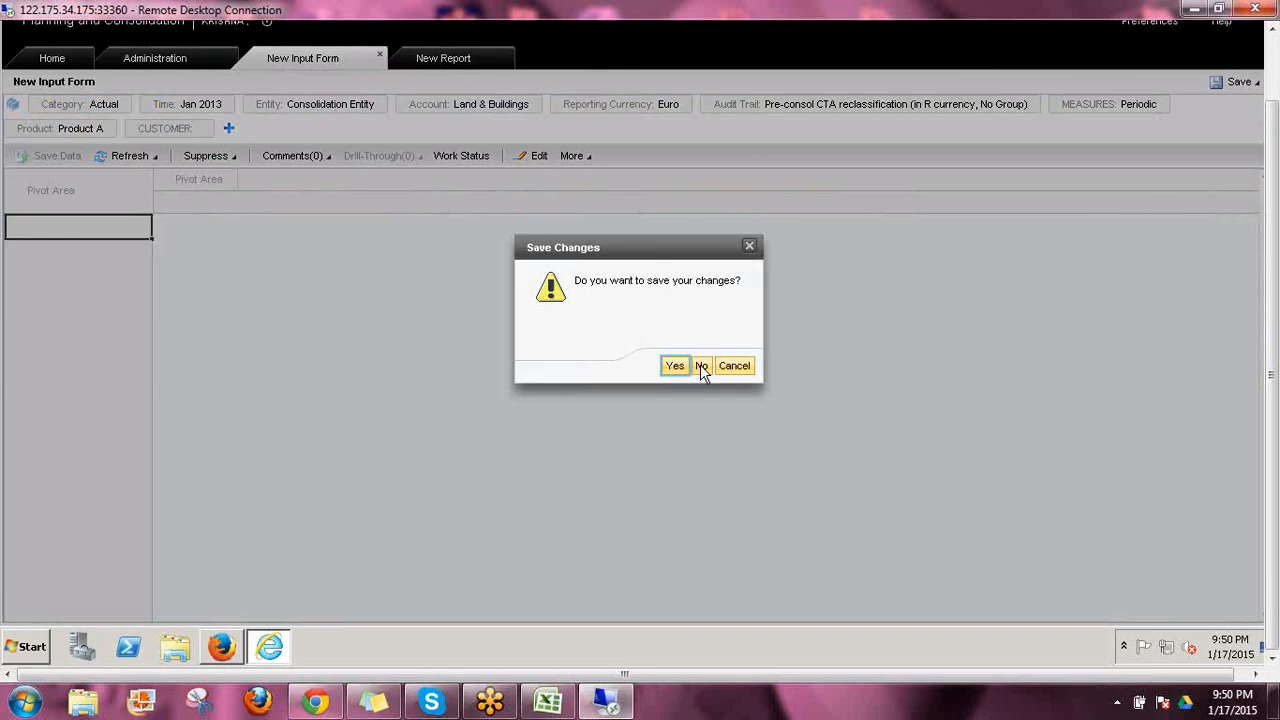
{"action": "left_click", "coordinate": [701, 366]}
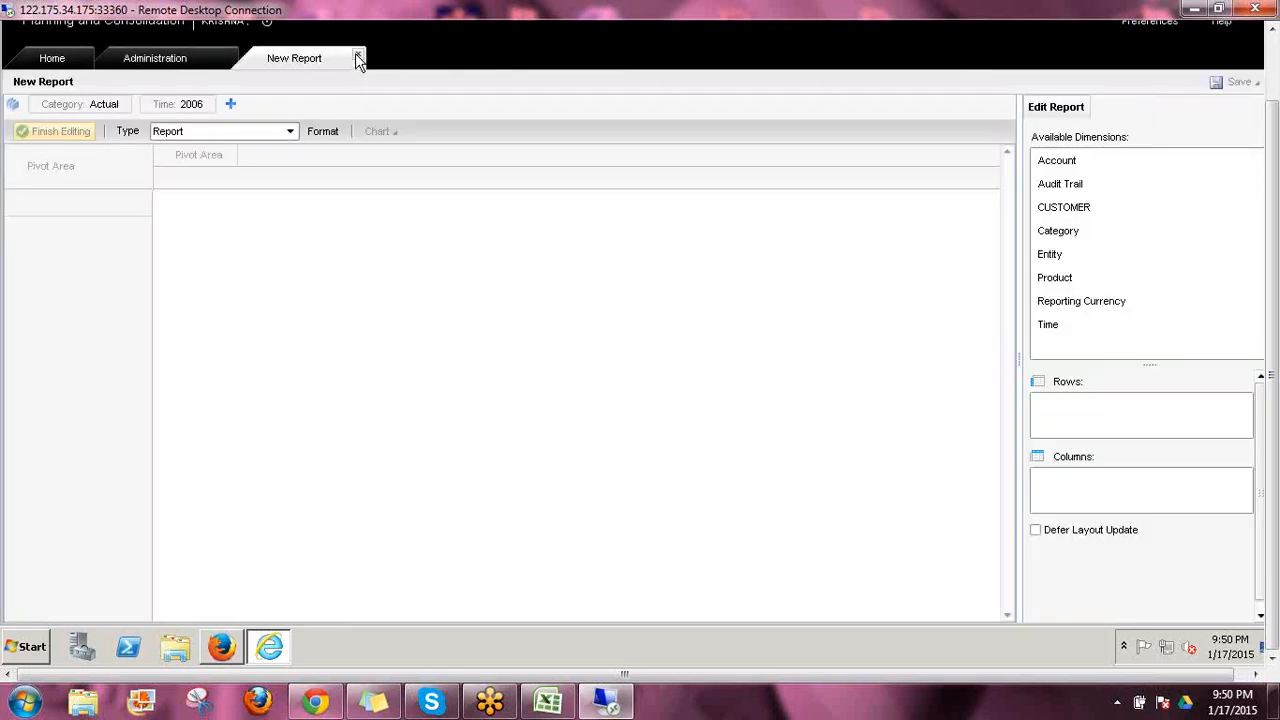
{"action": "left_click", "coordinate": [358, 58]}
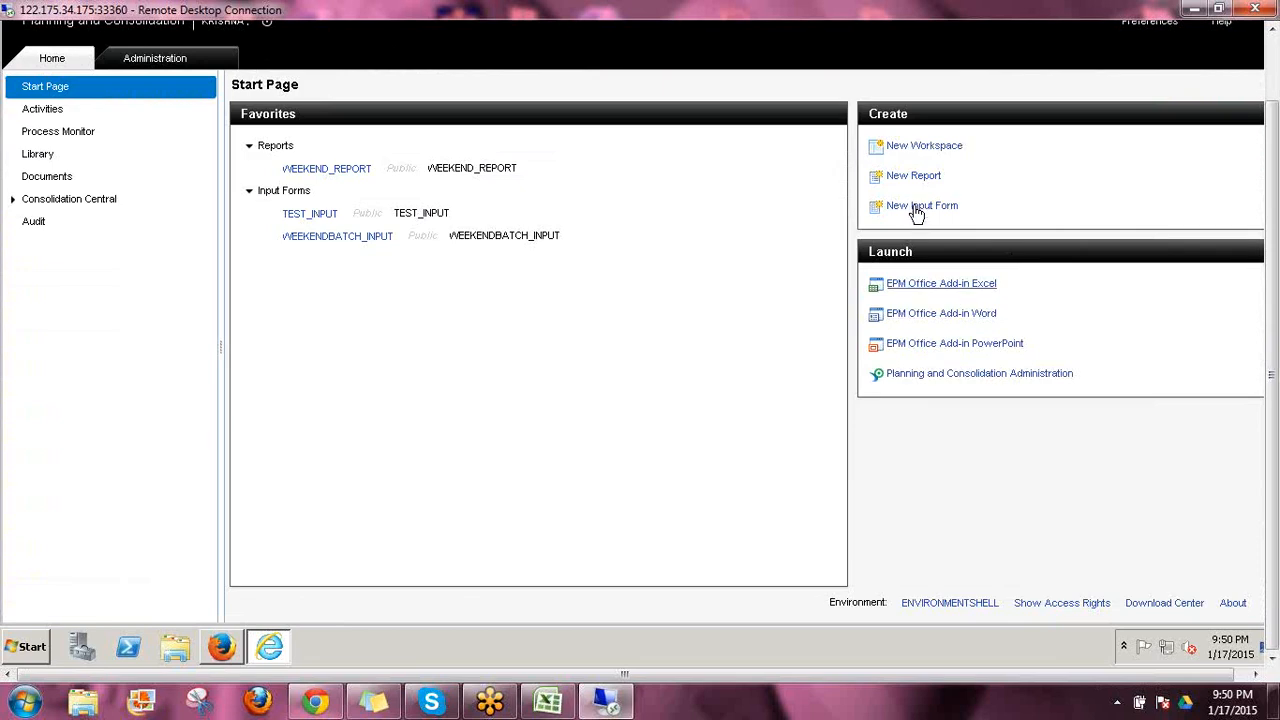
{"action": "left_click", "coordinate": [916, 209]}
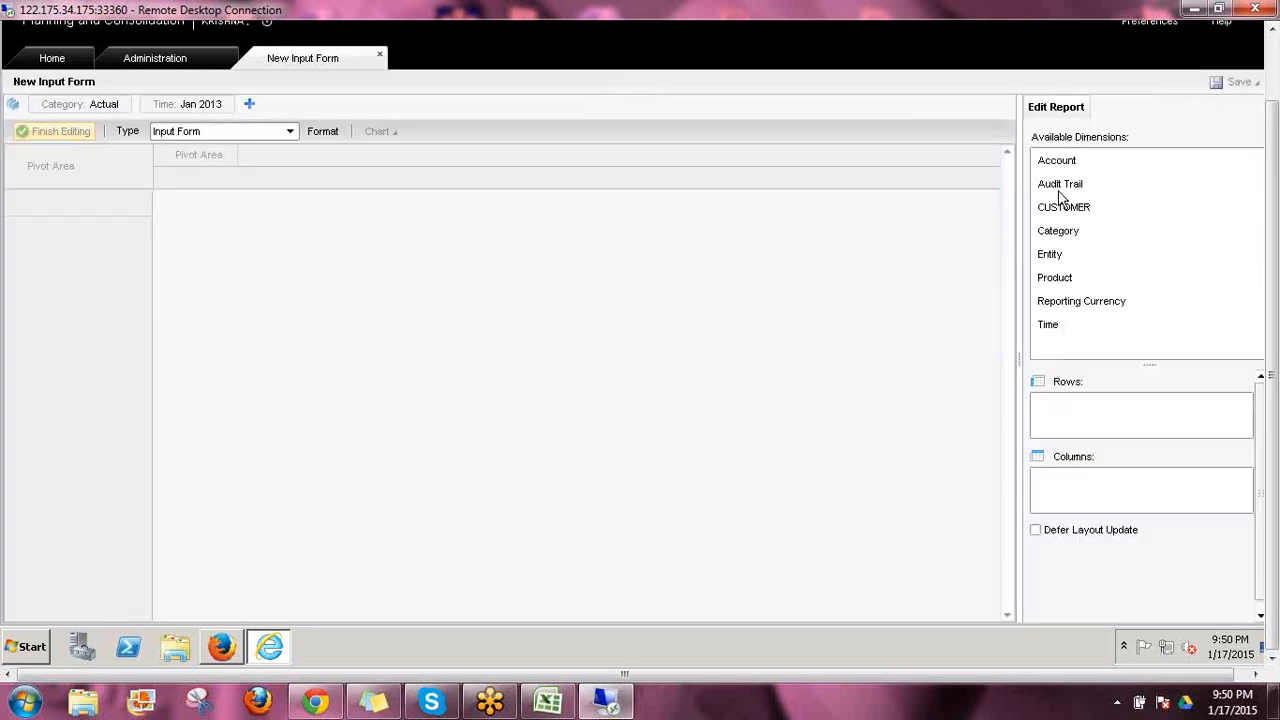
Lay out the new input form with Account in the rows and Time in the columns
{"action": "left_click_drag", "start_coordinate": [1060, 168], "coordinate": [1077, 417]}
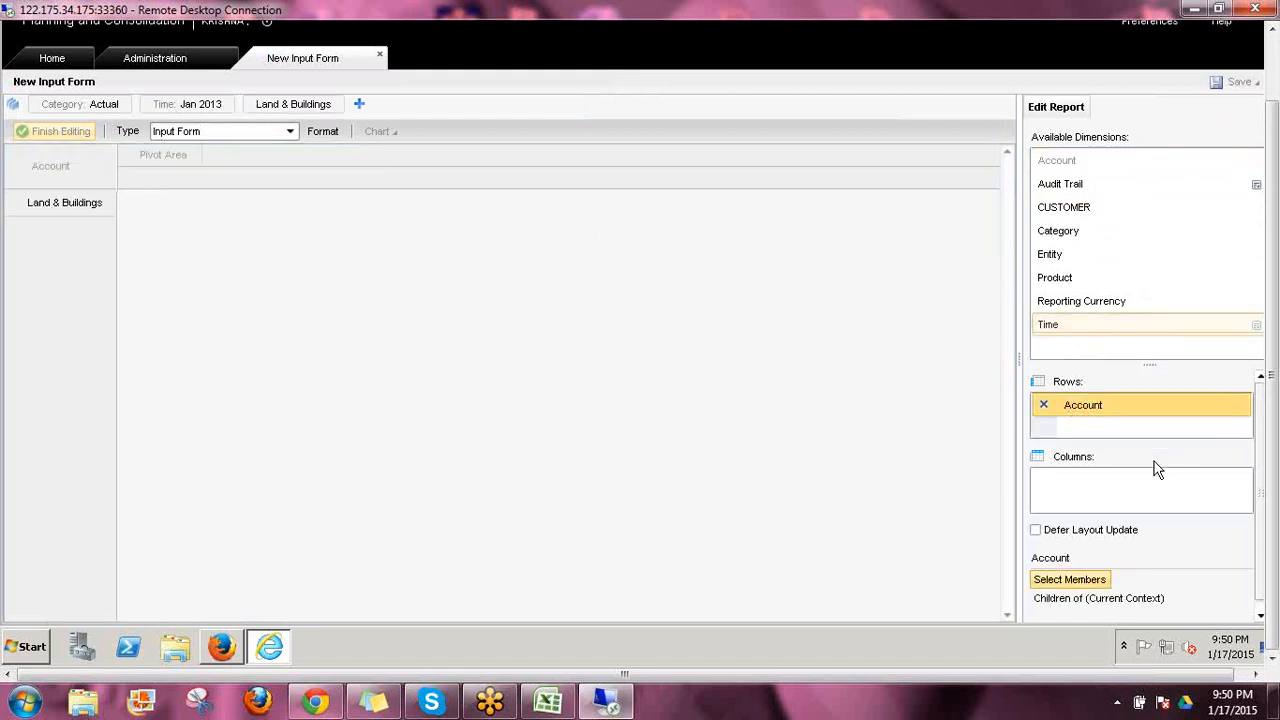
{"action": "left_click_drag", "start_coordinate": [1157, 470], "coordinate": [1067, 487]}
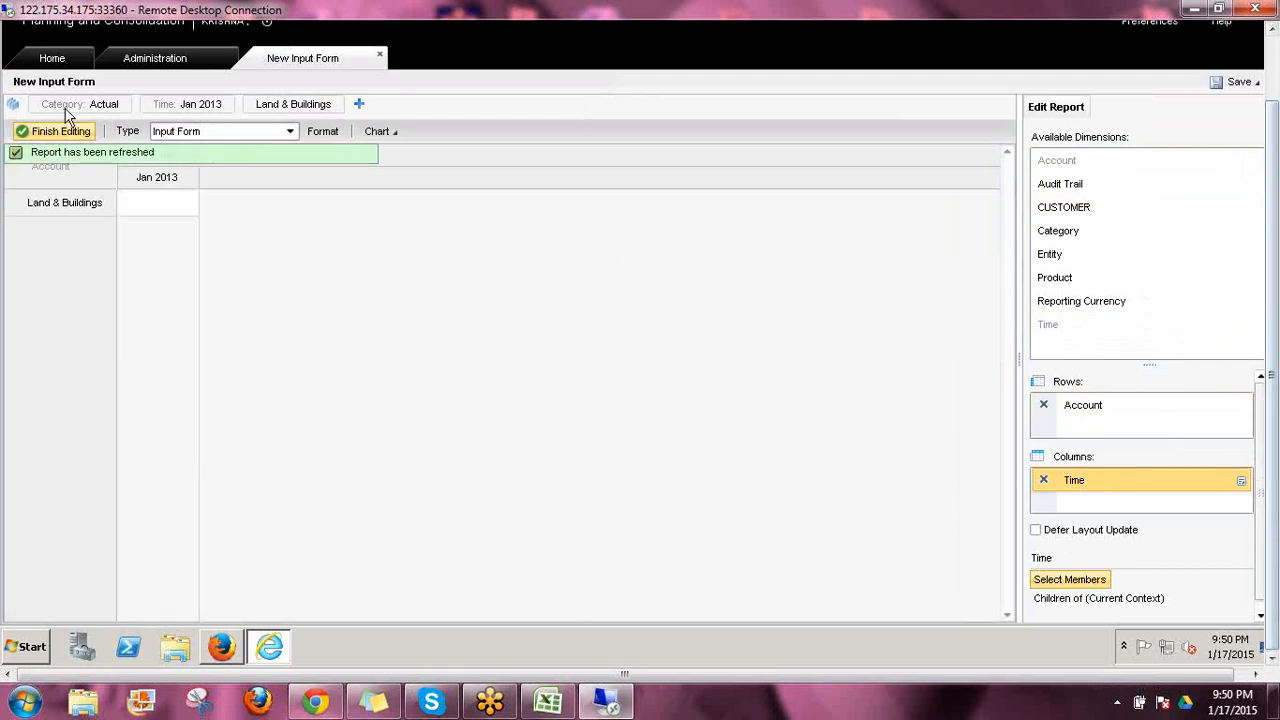
Add all dimensions to the context bar and display all of their dimension names
{"action": "left_click", "coordinate": [359, 104]}
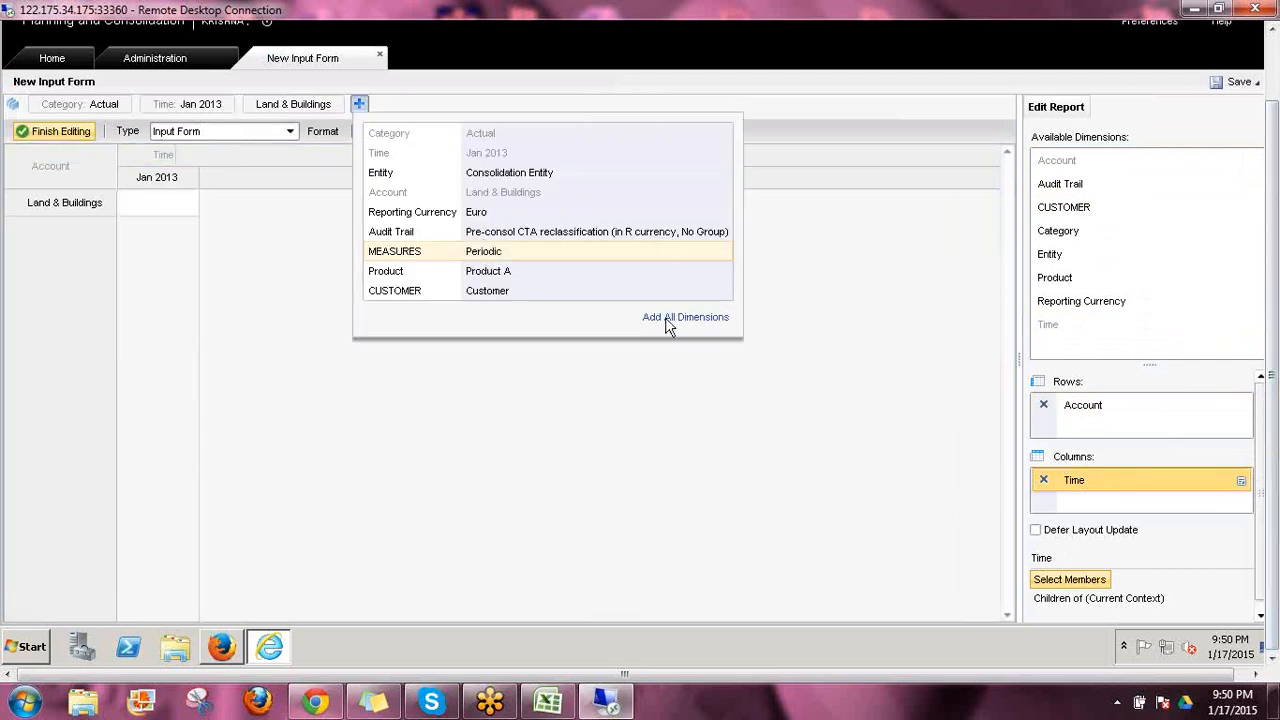
{"action": "left_click", "coordinate": [563, 321]}
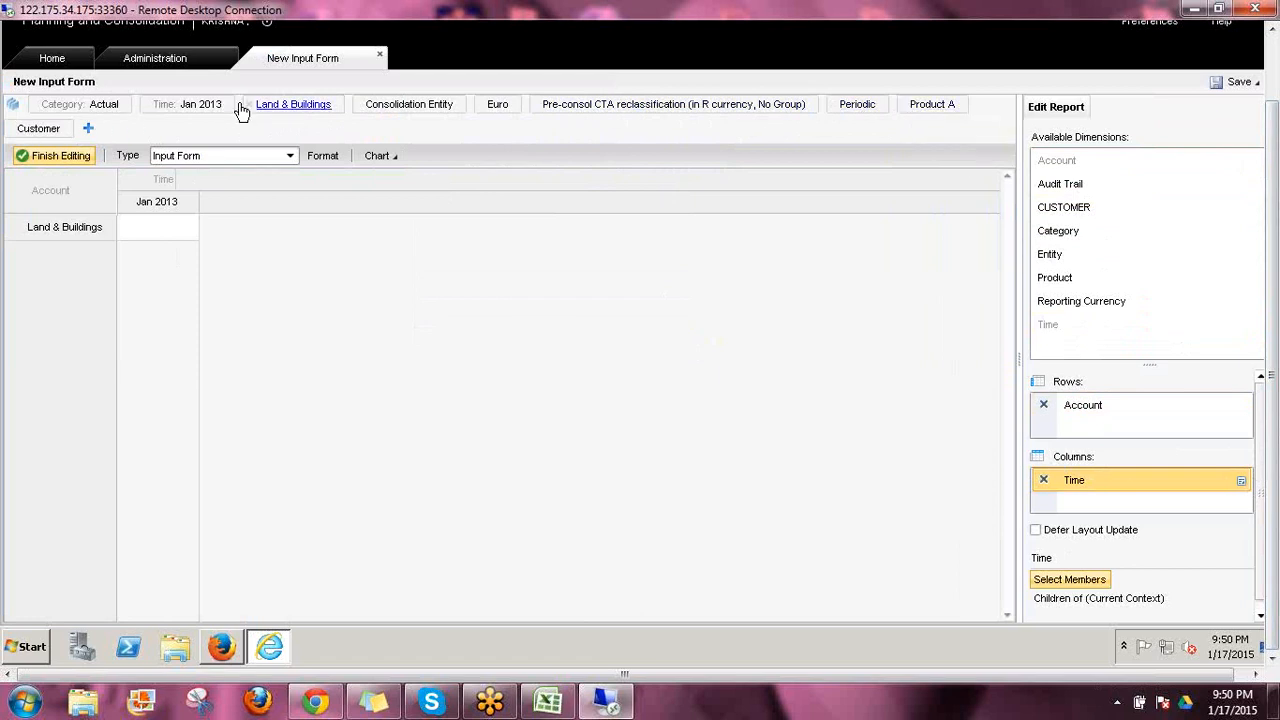
{"action": "left_click", "coordinate": [12, 105]}
{"action": "mouse_move", "coordinate": [55, 170]}
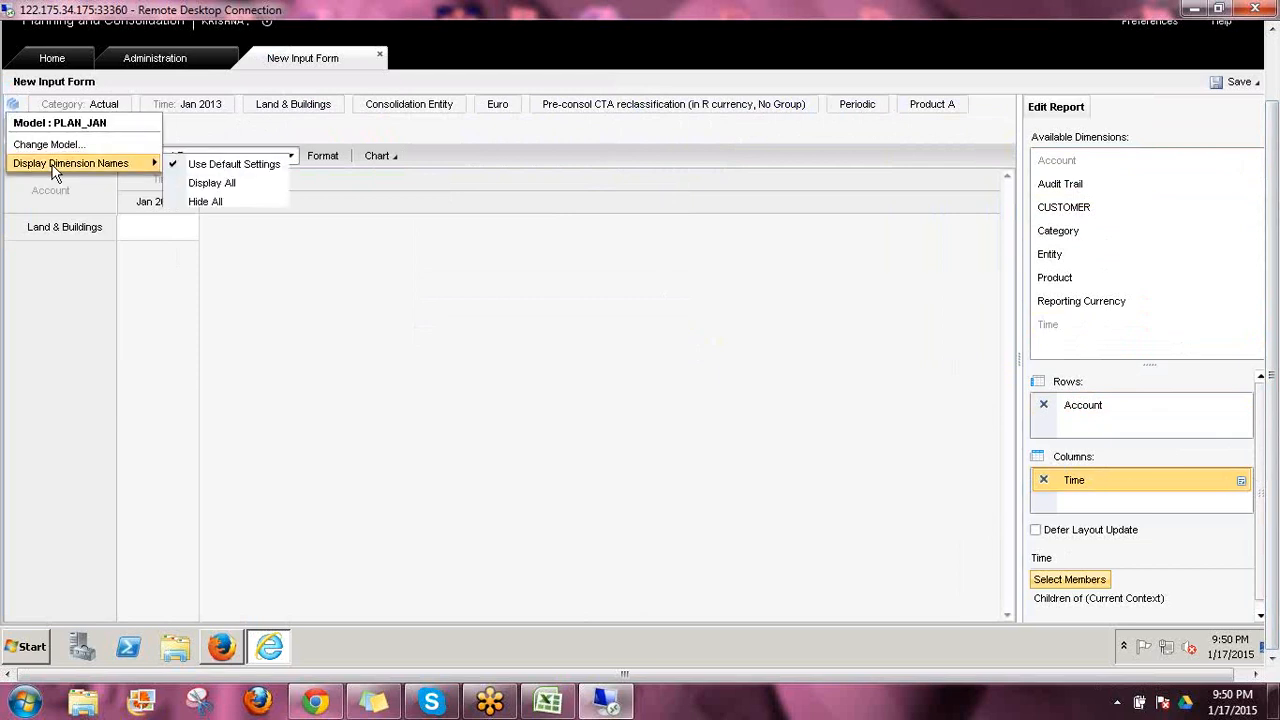
{"action": "left_click", "coordinate": [240, 184]}
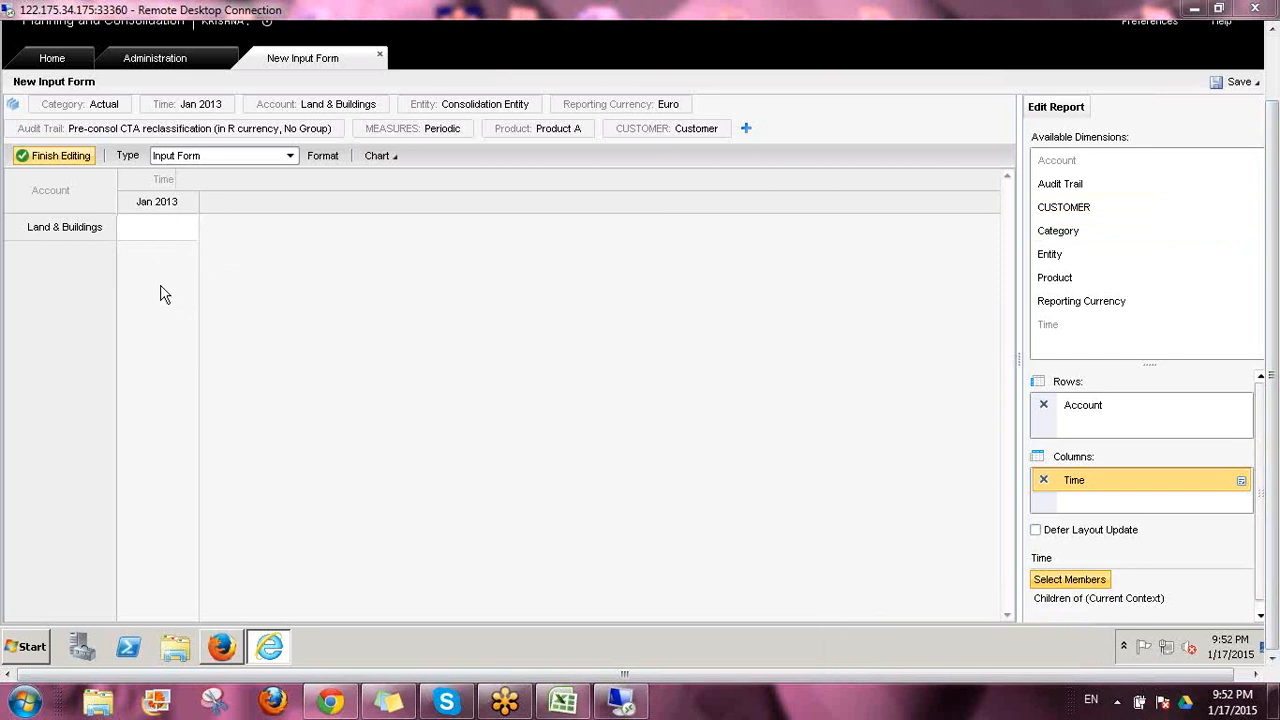
Set the member criteria of the Account row dimension to Single Member with Current Context
{"action": "left_click", "coordinate": [1118, 428]}
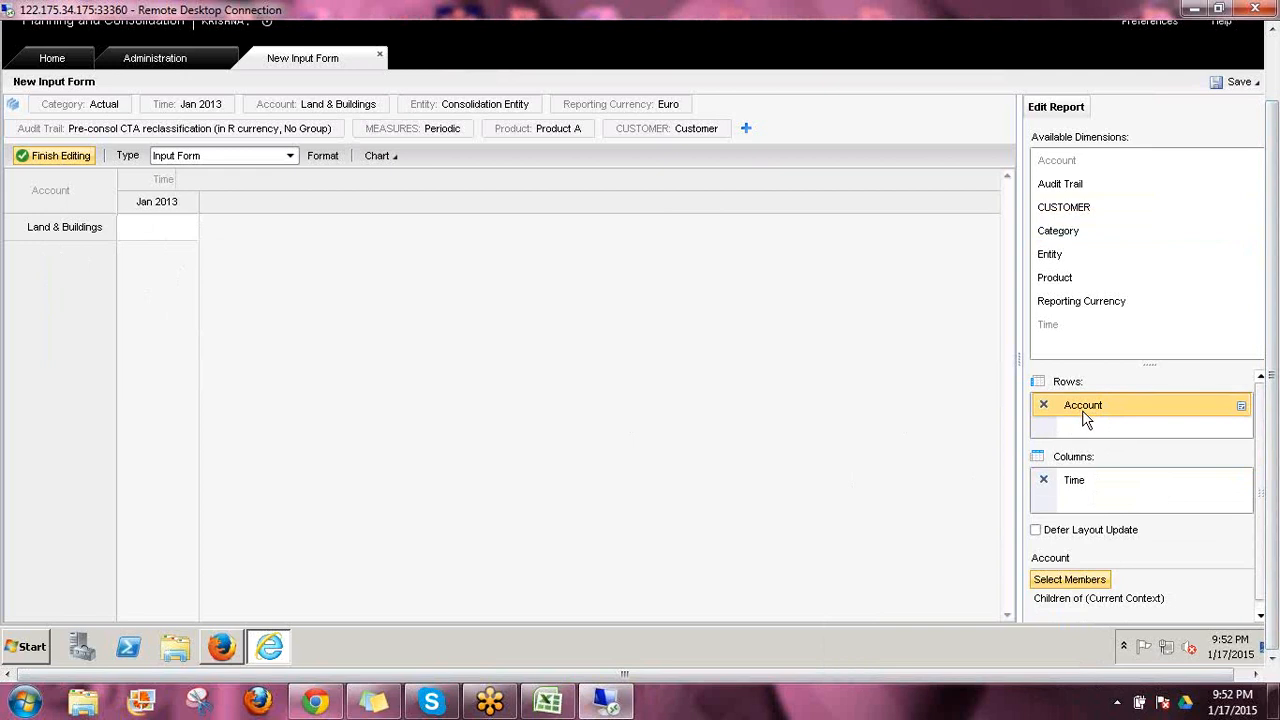
{"action": "left_click", "coordinate": [1076, 585]}
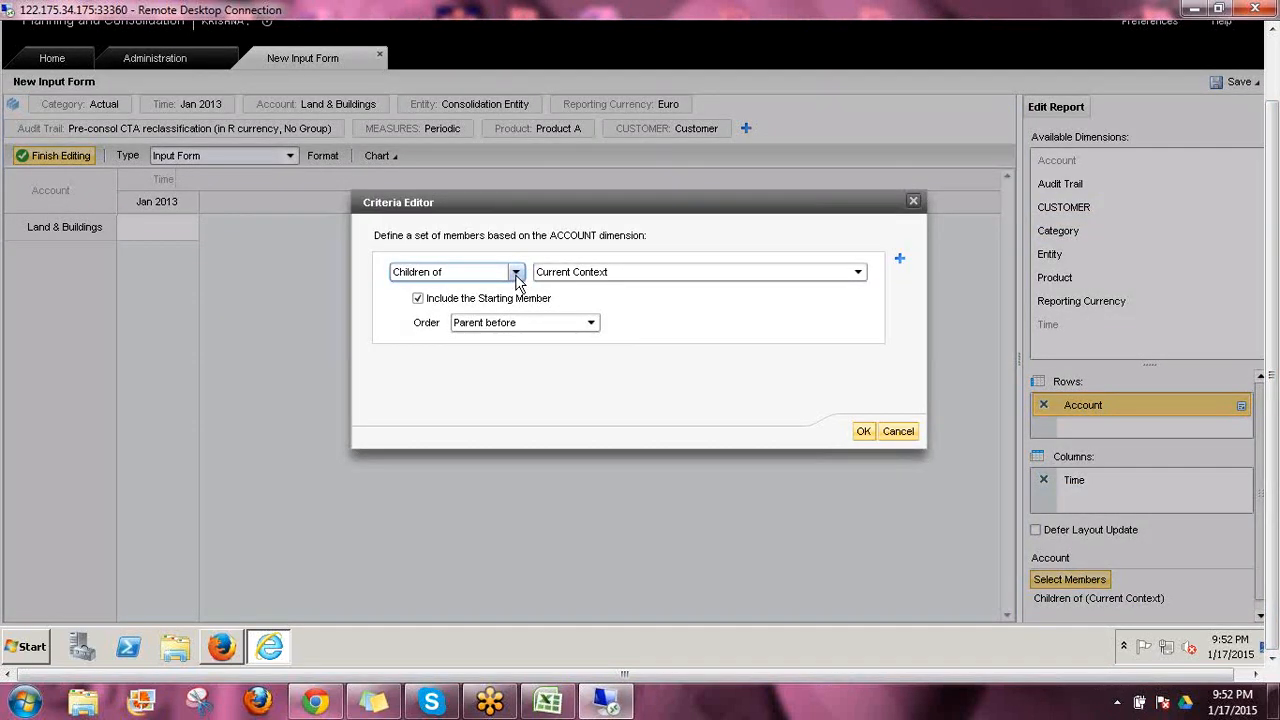
{"action": "left_click", "coordinate": [516, 274]}
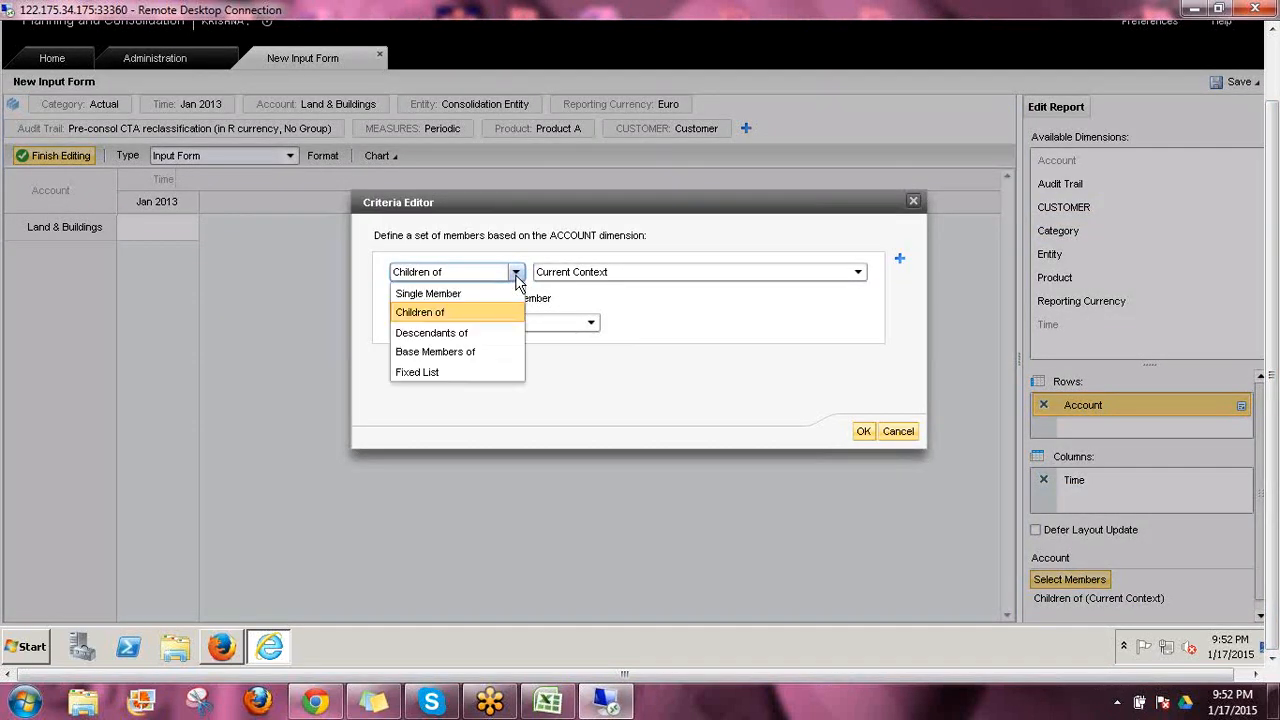
{"action": "left_click", "coordinate": [458, 293]}
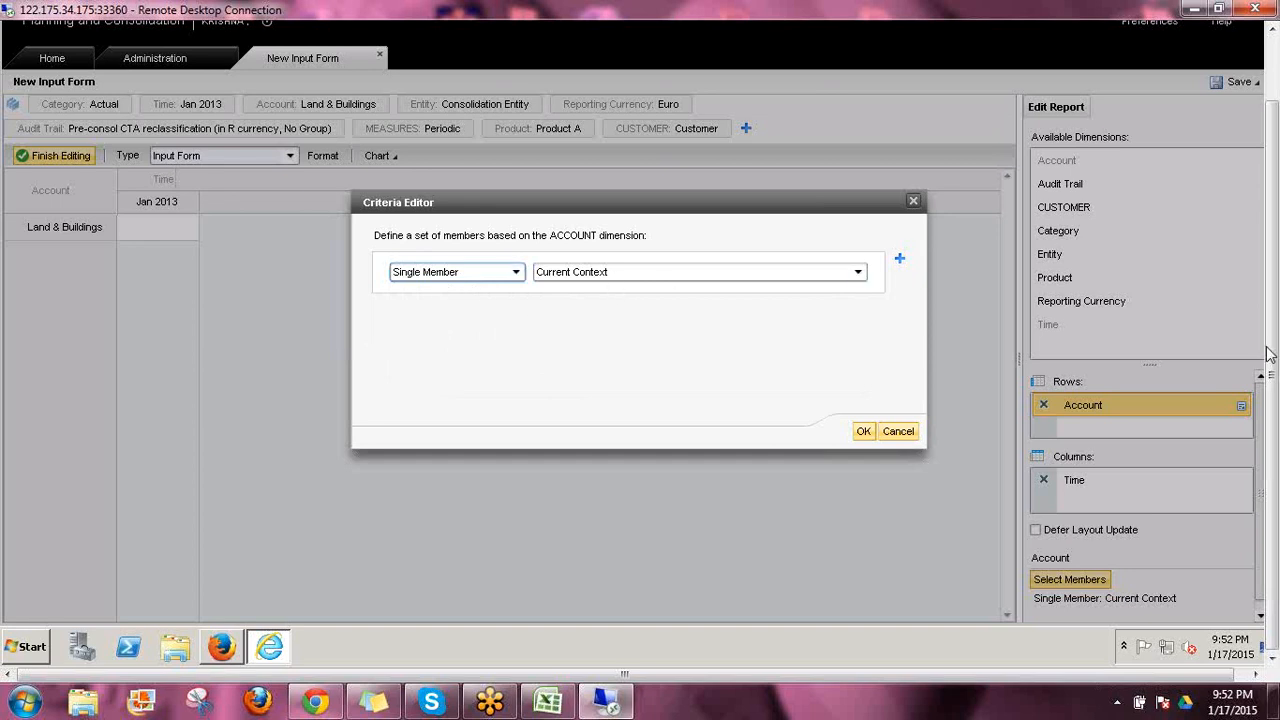
{"action": "left_click", "coordinate": [1181, 387]}
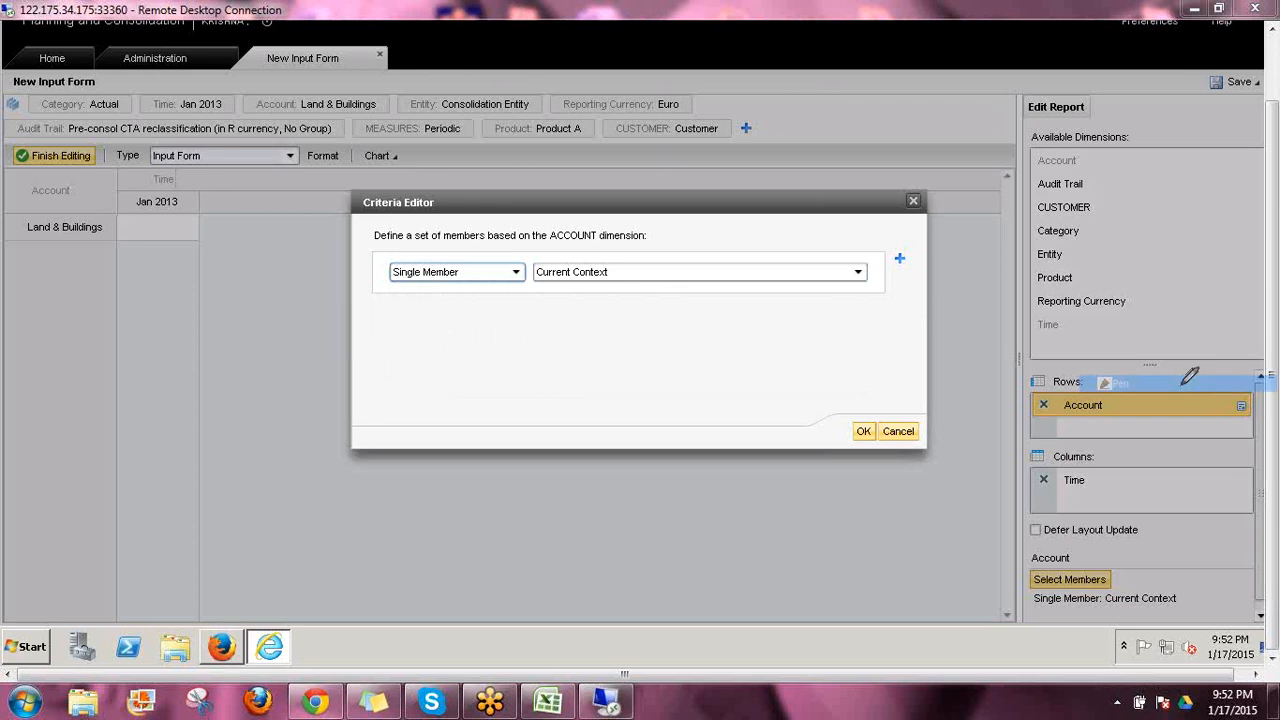
{"action": "mouse_move", "coordinate": [818, 101]}
{"action": "left_mouse_down"}
{"action": "mouse_move", "coordinate": [780, 97]}
{"action": "mouse_move", "coordinate": [824, 141]}
{"action": "mouse_move", "coordinate": [833, 134]}
{"action": "left_mouse_up"}
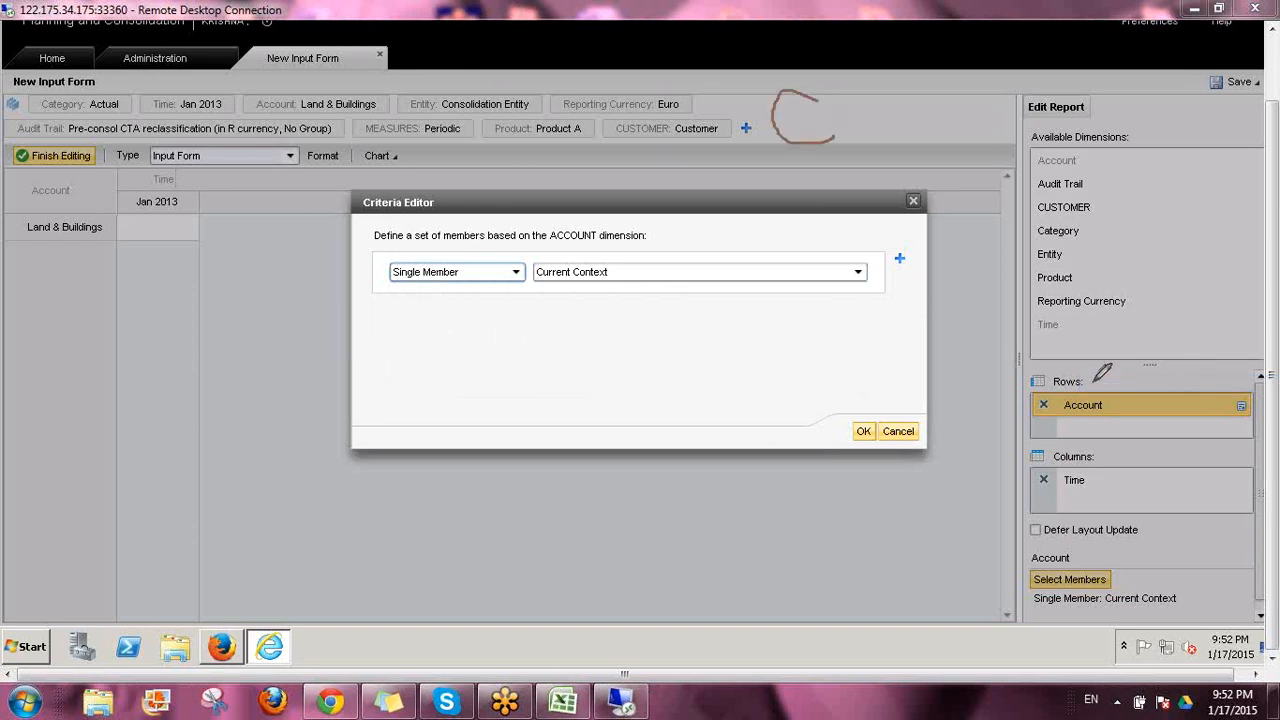
{"action": "left_click_drag", "start_coordinate": [1093, 383], "coordinate": [1126, 364]}
{"action": "left_click_drag", "start_coordinate": [8, 226], "coordinate": [29, 215]}
{"action": "mouse_move", "coordinate": [300, 117]}
{"action": "left_mouse_down"}
{"action": "mouse_move", "coordinate": [376, 118]}
{"action": "mouse_move", "coordinate": [381, 63]}
{"action": "left_mouse_up"}
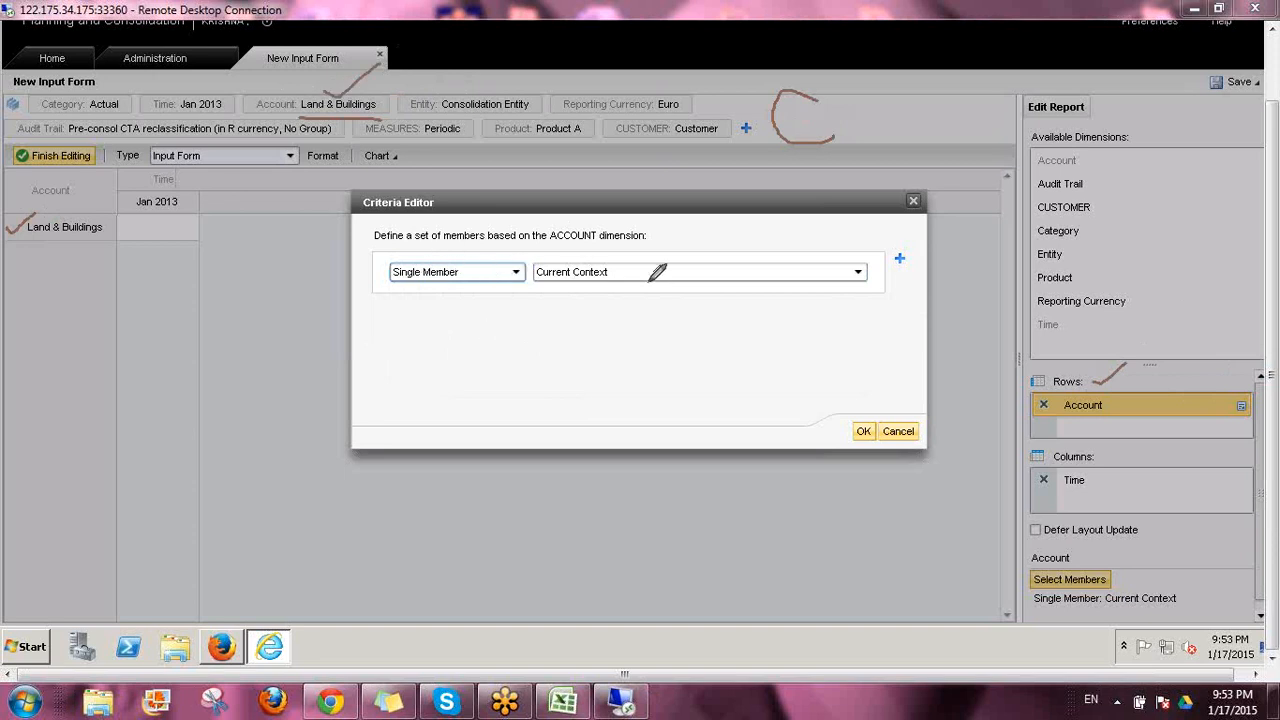
{"action": "left_click", "coordinate": [1132, 459]}
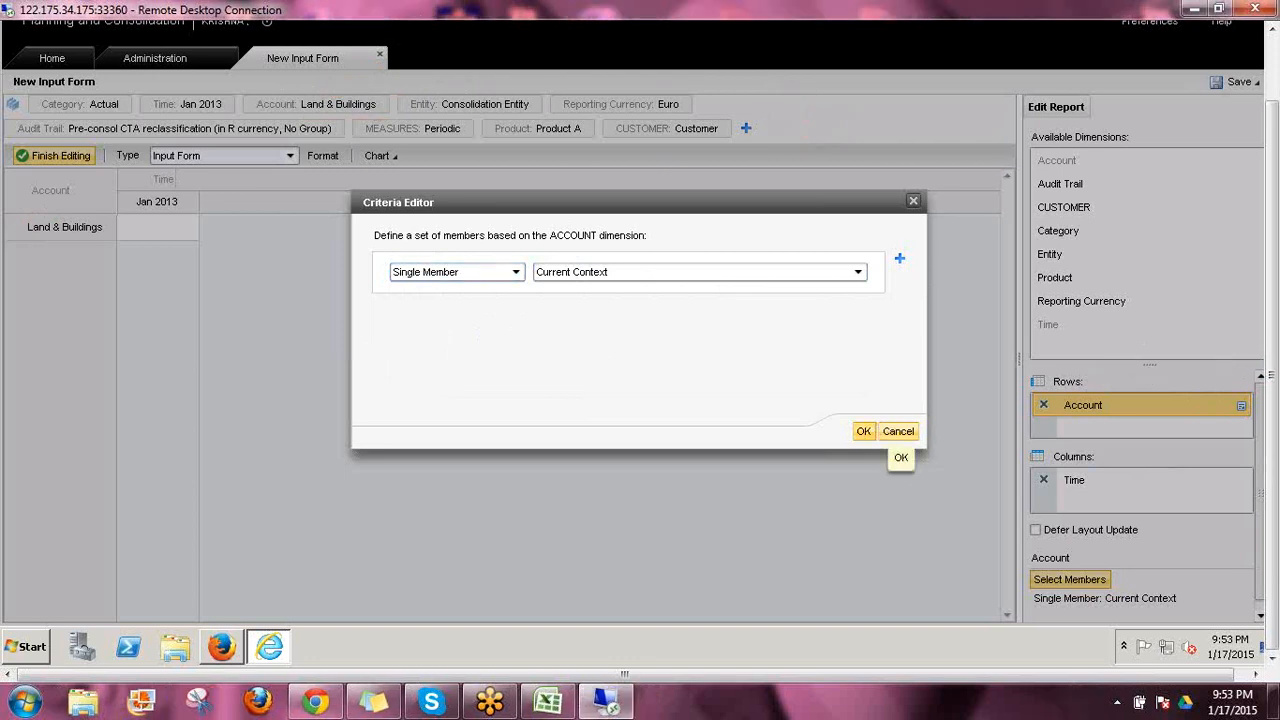
Confirm the Account row criteria and change the Account context to Total Assets under Balance Sheet
{"action": "left_click", "coordinate": [864, 431]}
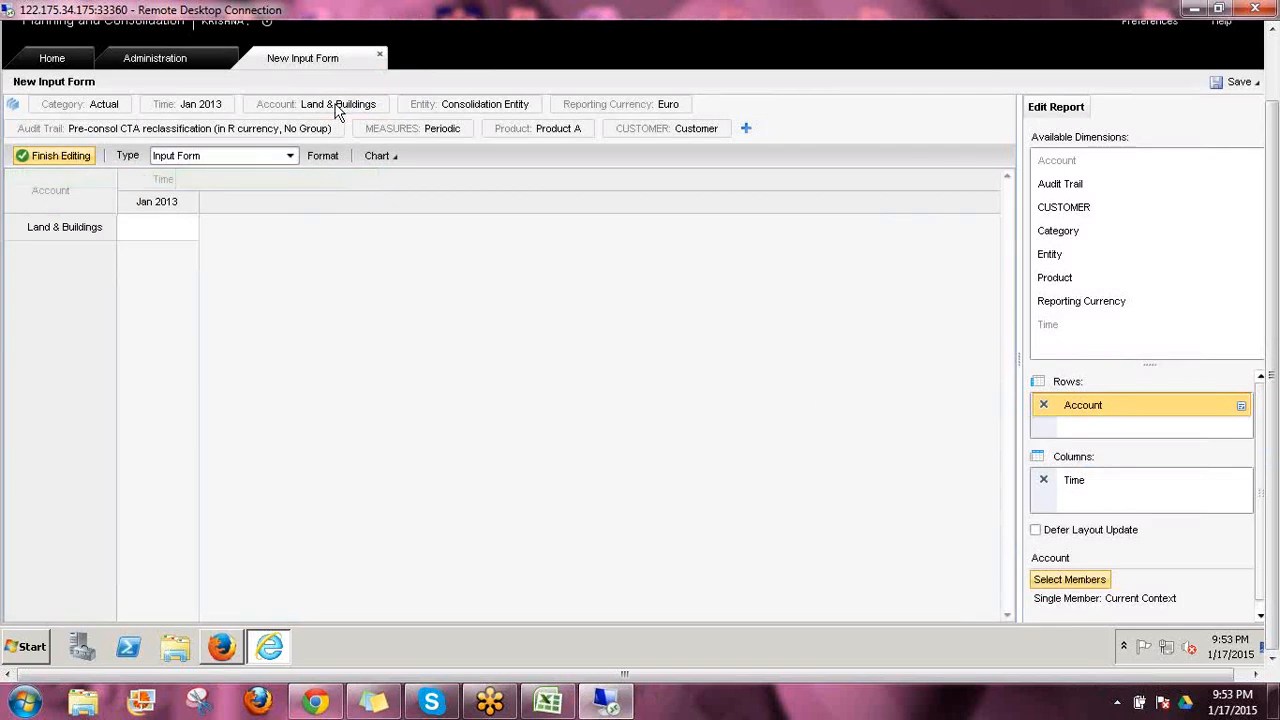
{"action": "left_click", "coordinate": [340, 105]}
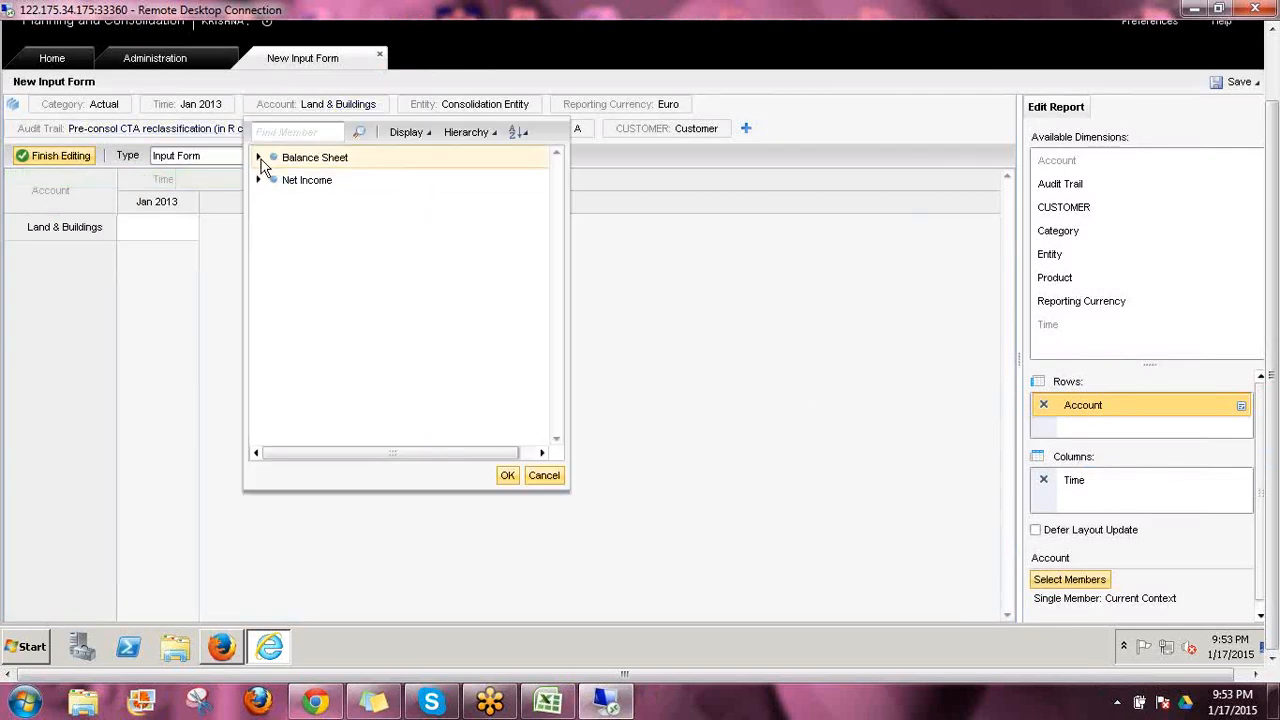
{"action": "left_click", "coordinate": [259, 158]}
{"action": "left_click", "coordinate": [333, 182]}
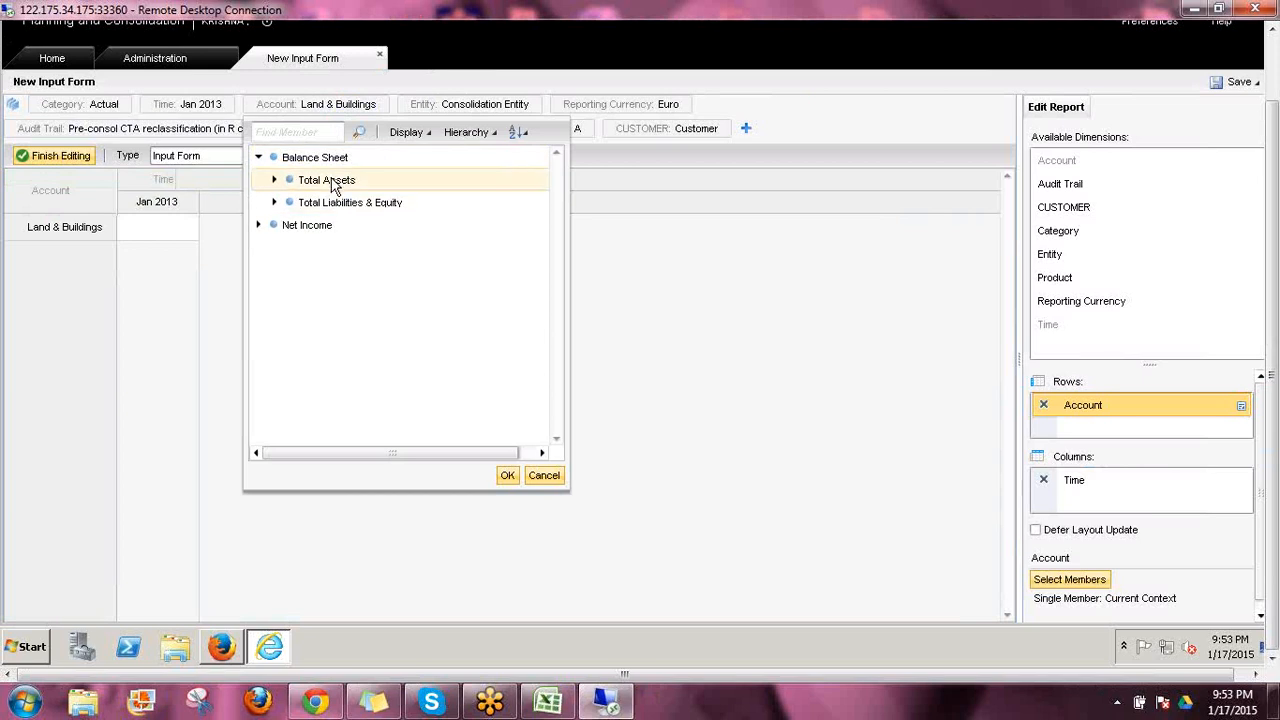
{"action": "left_click", "coordinate": [507, 476]}
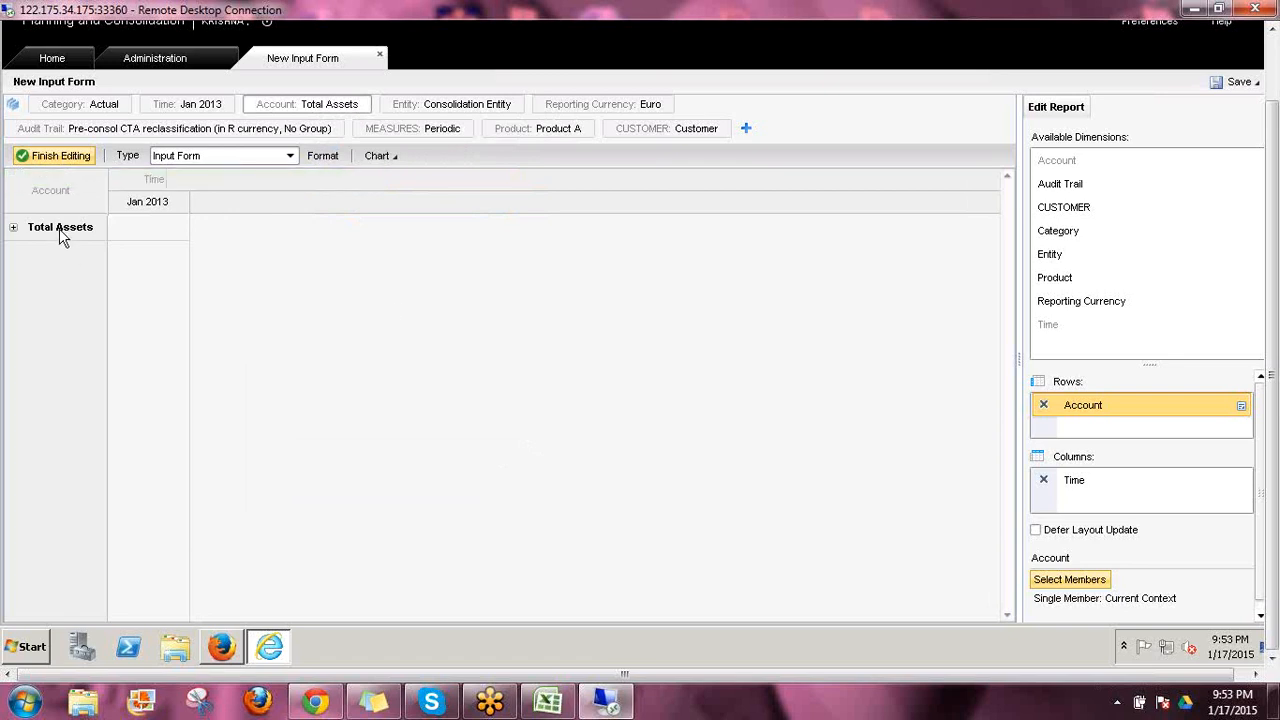
Fix the Account row to the single member Financial Income/Expense under Net Income instead of the current context
{"action": "left_click", "coordinate": [320, 107]}
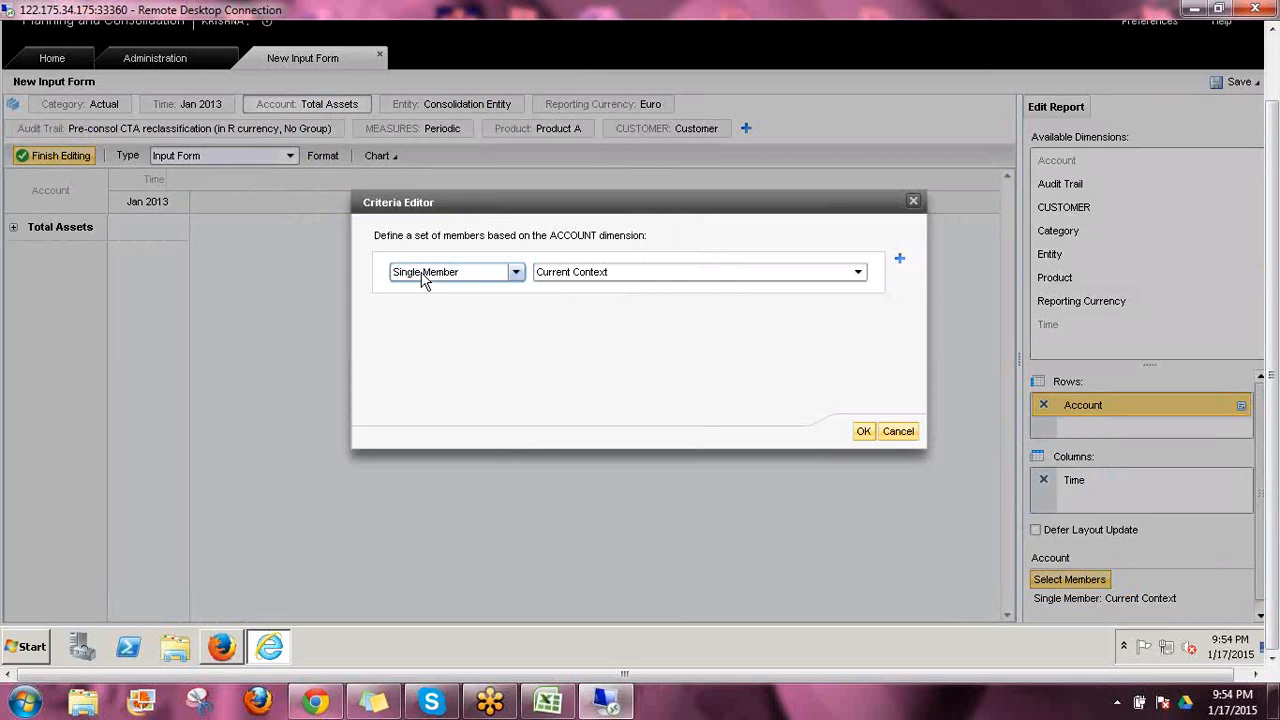
{"action": "left_click", "coordinate": [859, 274]}
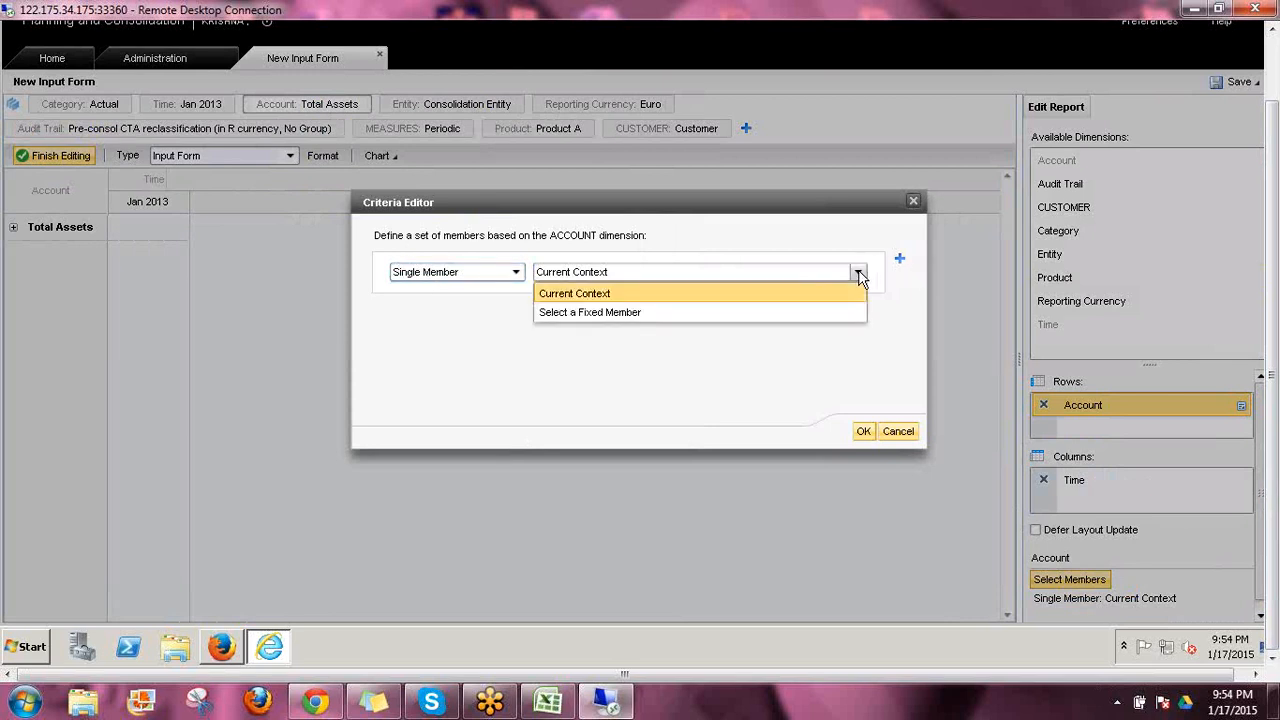
{"action": "left_click", "coordinate": [641, 313]}
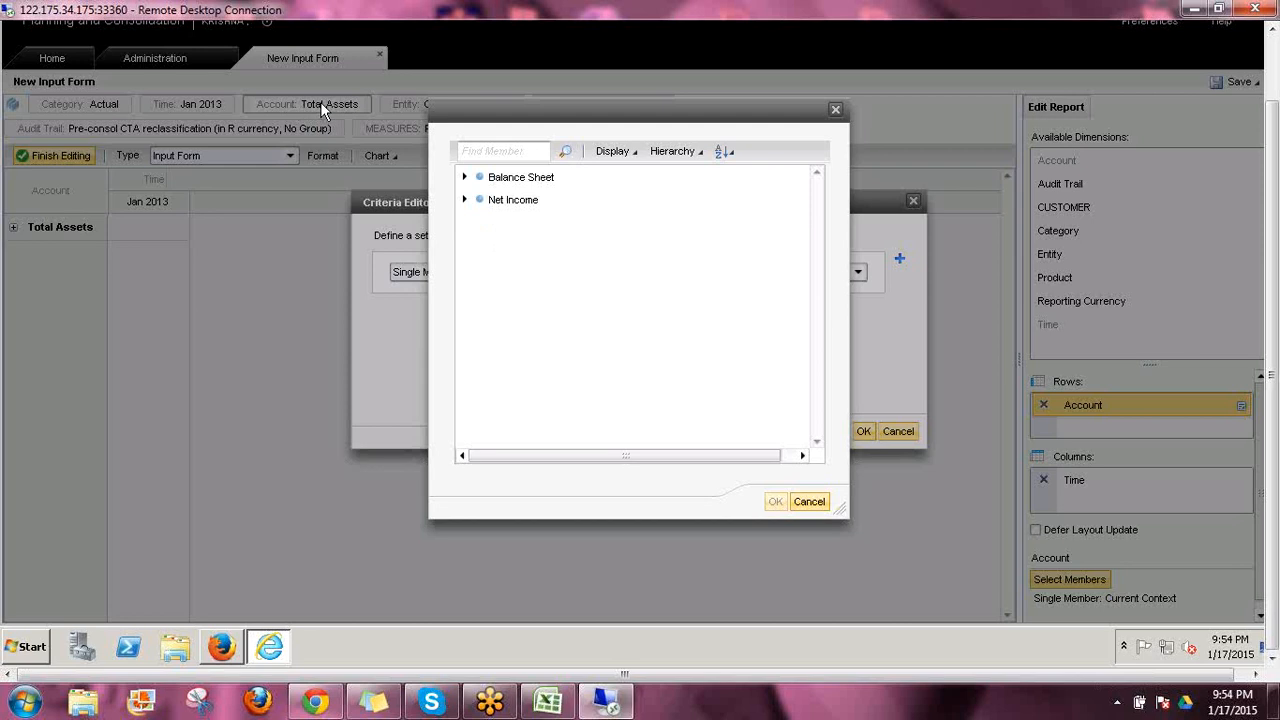
{"action": "left_click", "coordinate": [464, 200]}
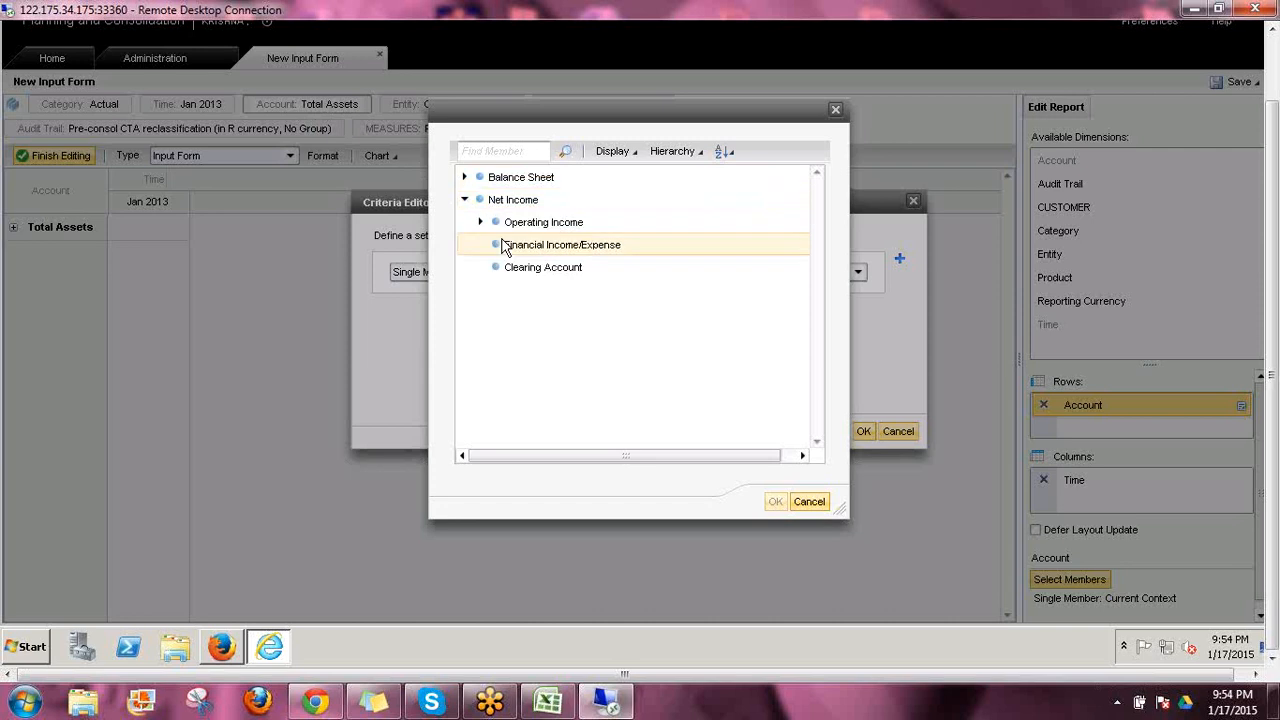
{"action": "left_click", "coordinate": [575, 255]}
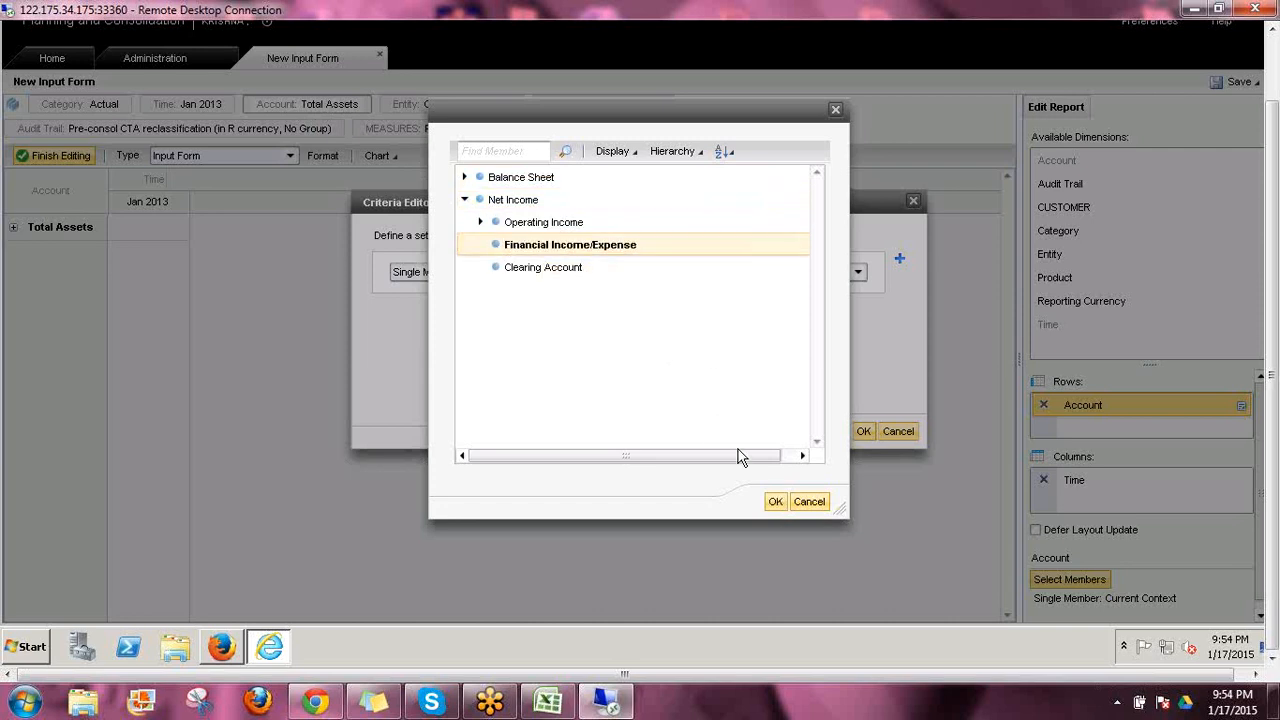
{"action": "left_click", "coordinate": [775, 502]}
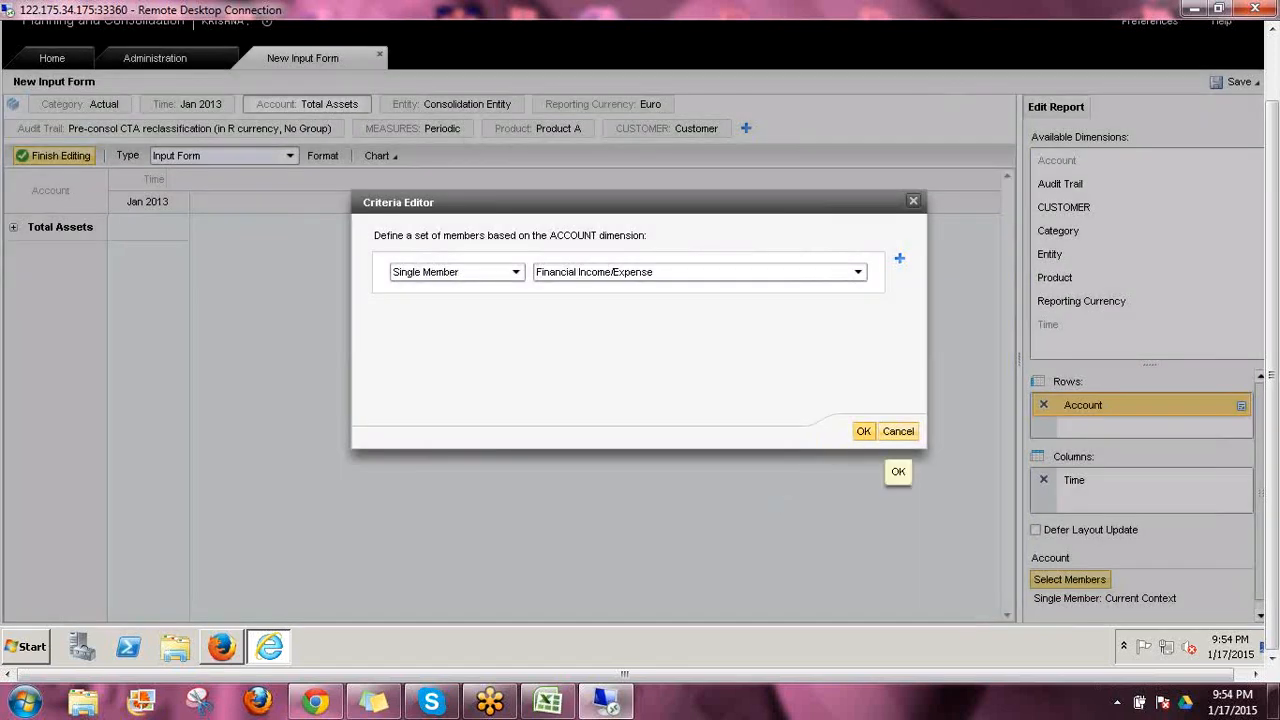
{"action": "left_click", "coordinate": [864, 433]}
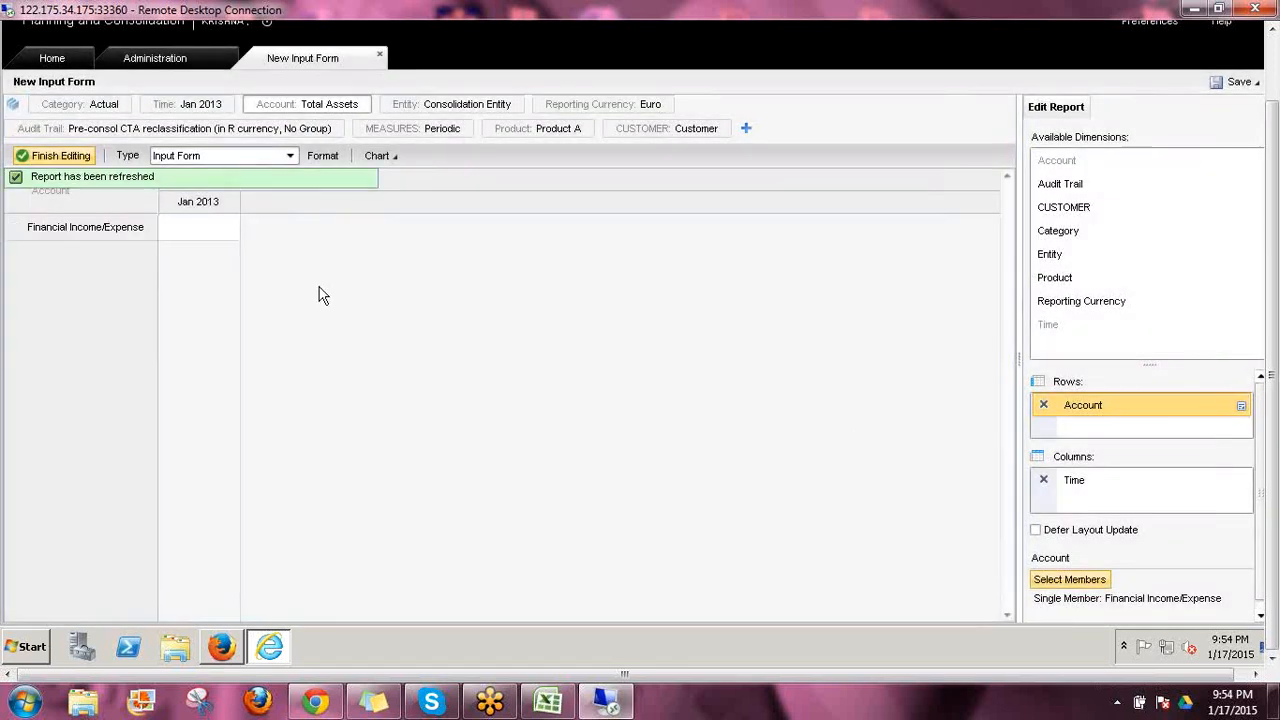
Change the Account context to Fixed Assets under Total Assets
{"action": "left_click", "coordinate": [330, 109]}
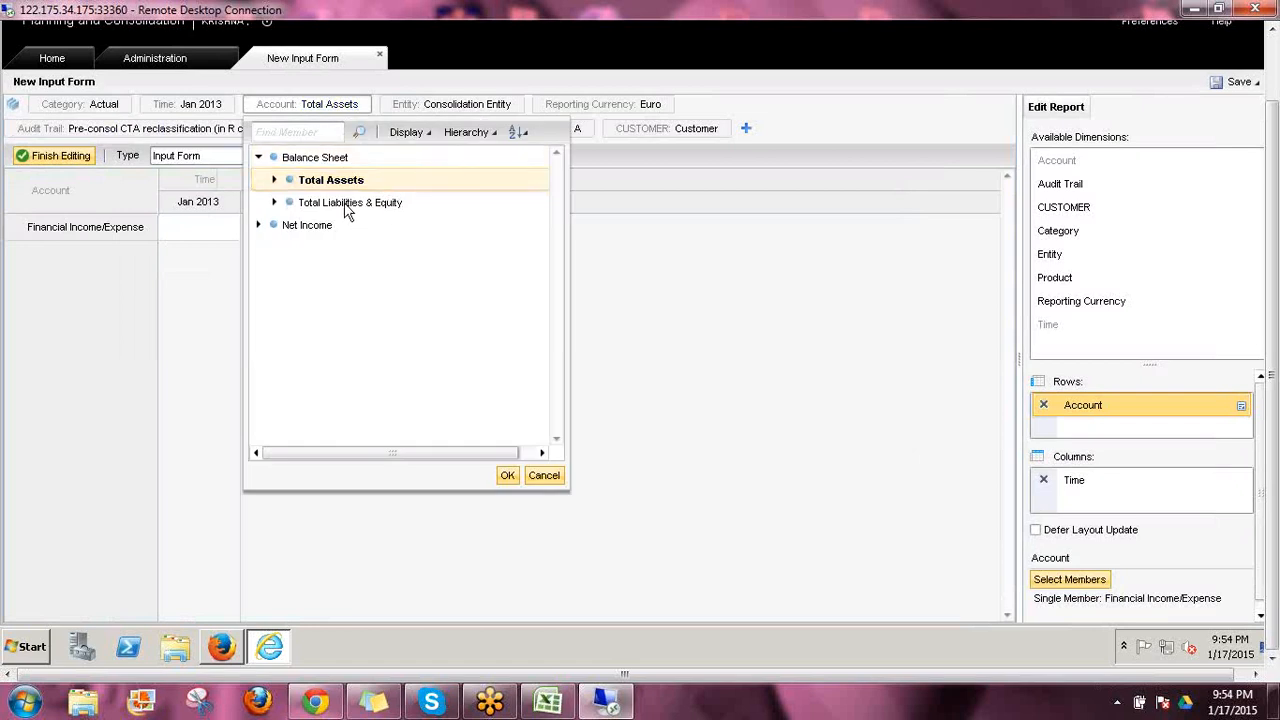
{"action": "left_click", "coordinate": [275, 180]}
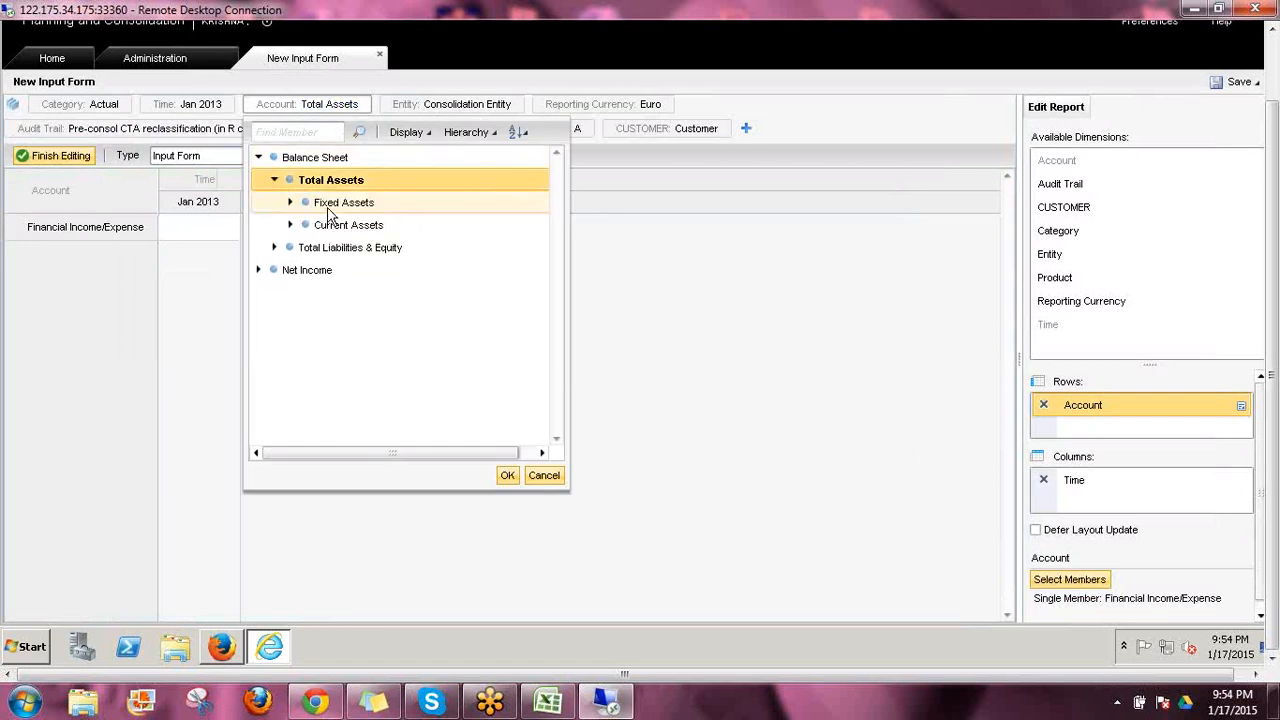
{"action": "left_click", "coordinate": [507, 473]}
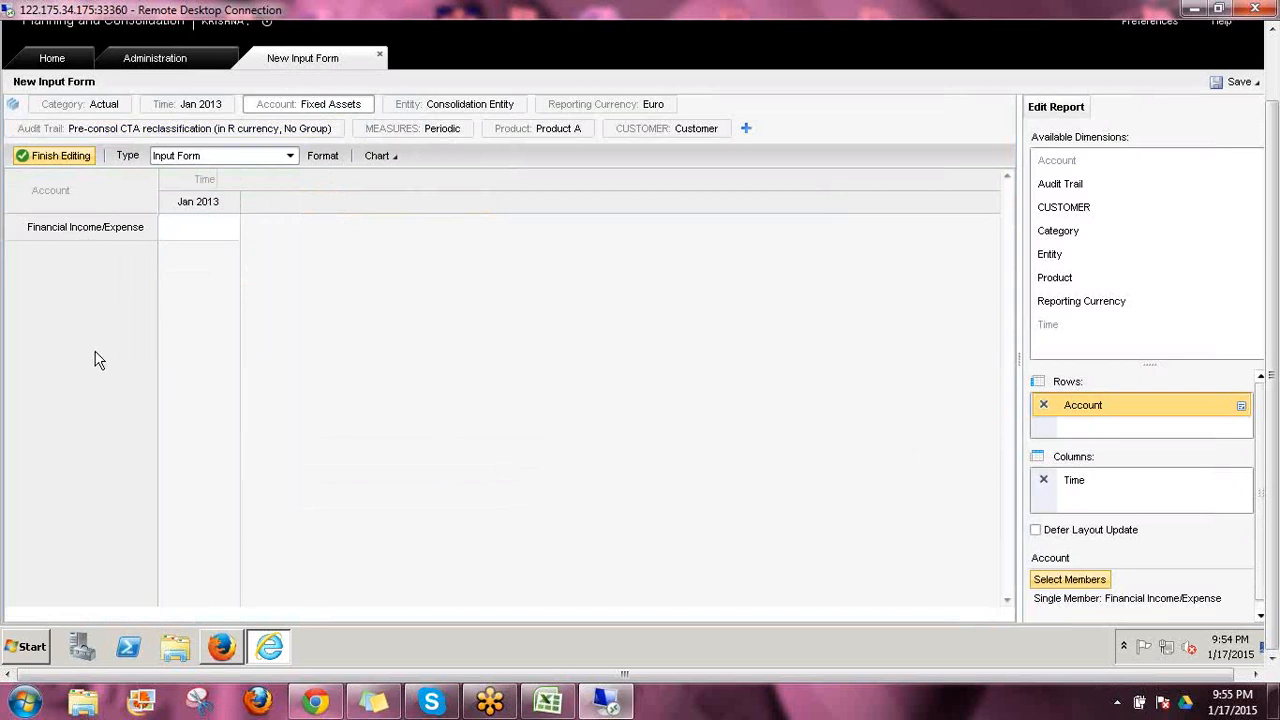
Reopen the Account row's member criteria and switch the single member from the fixed Financial Income/Expense to Current Context
{"action": "left_click", "coordinate": [325, 106]}
{"action": "left_click", "coordinate": [1050, 582]}
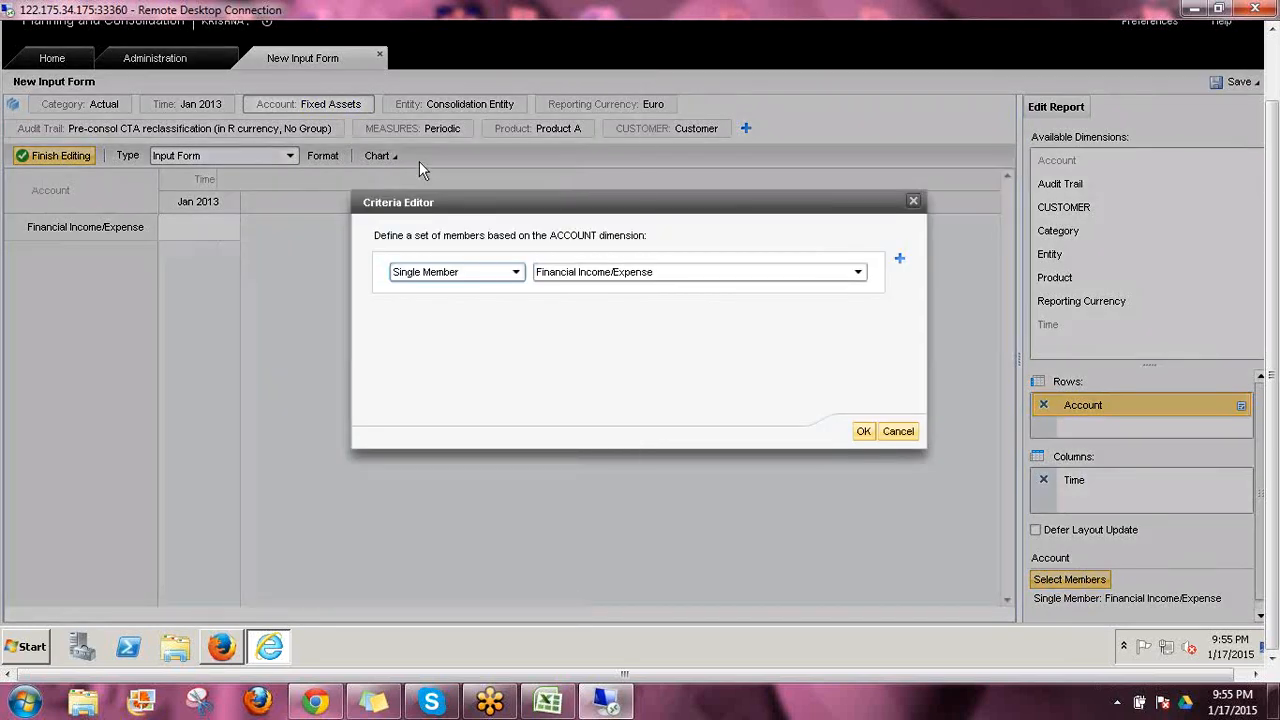
{"action": "left_click", "coordinate": [617, 285]}
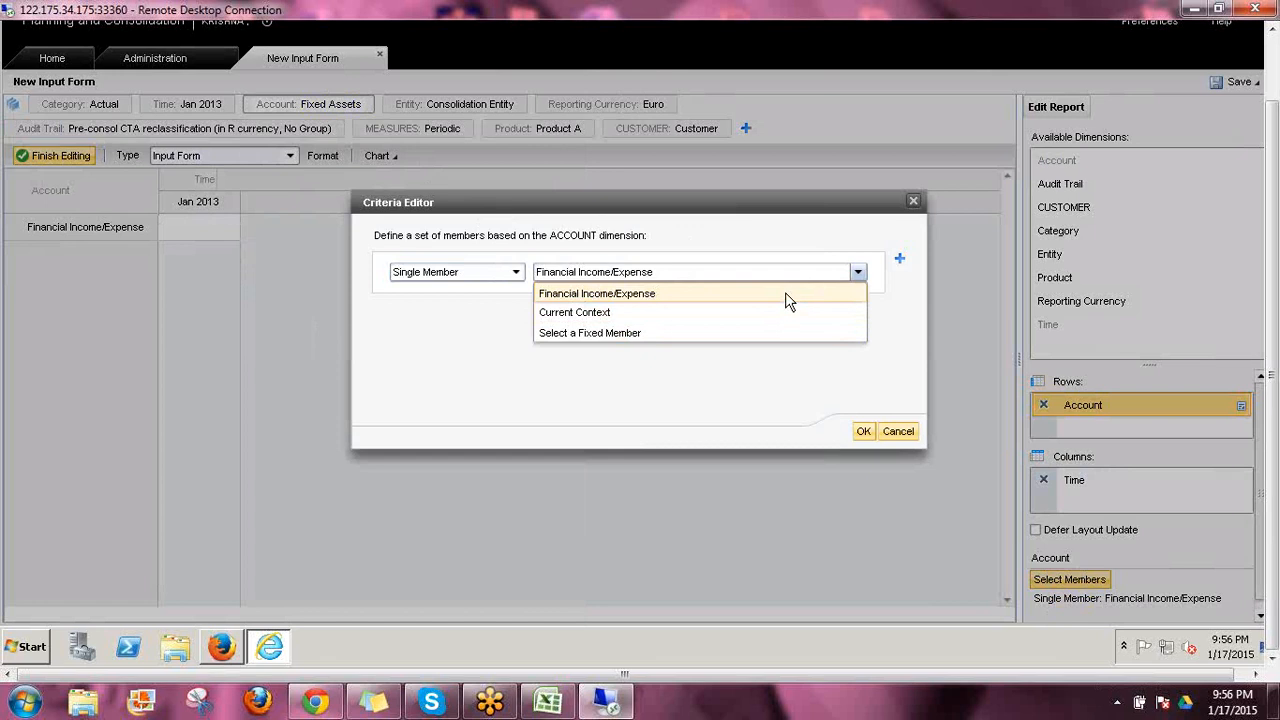
{"action": "left_click", "coordinate": [562, 313]}
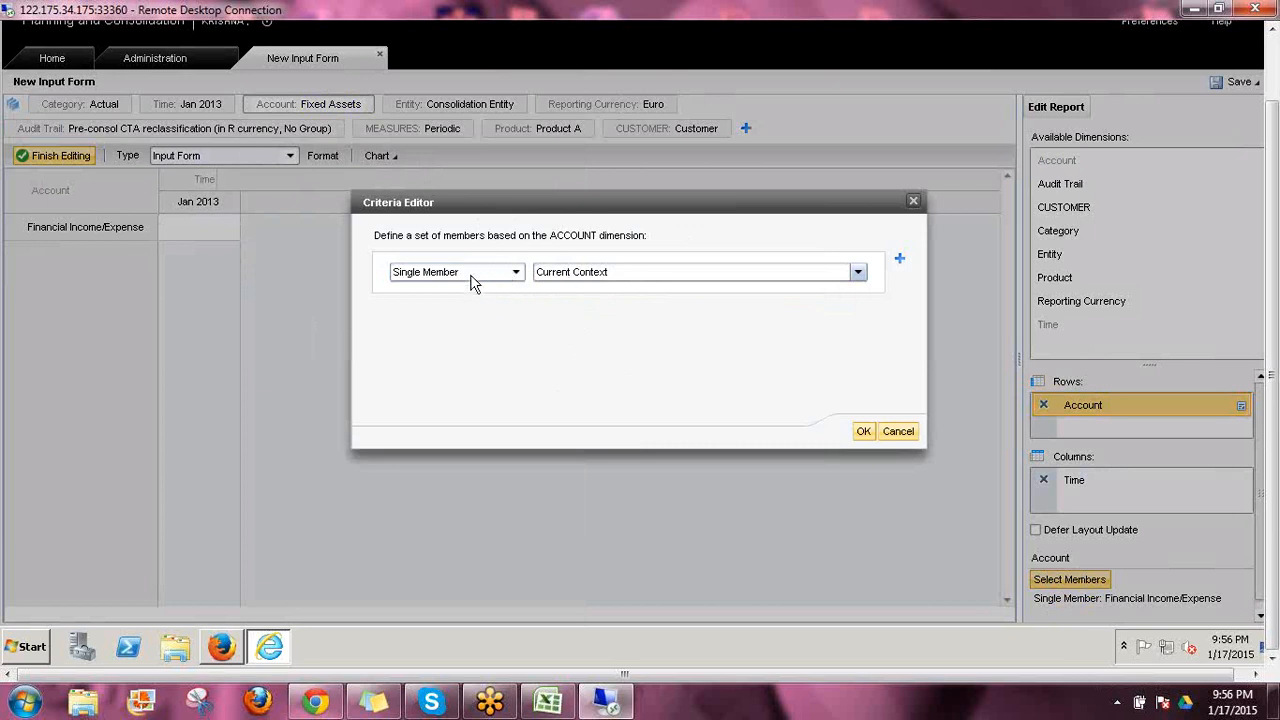
{"action": "left_click", "coordinate": [558, 278]}
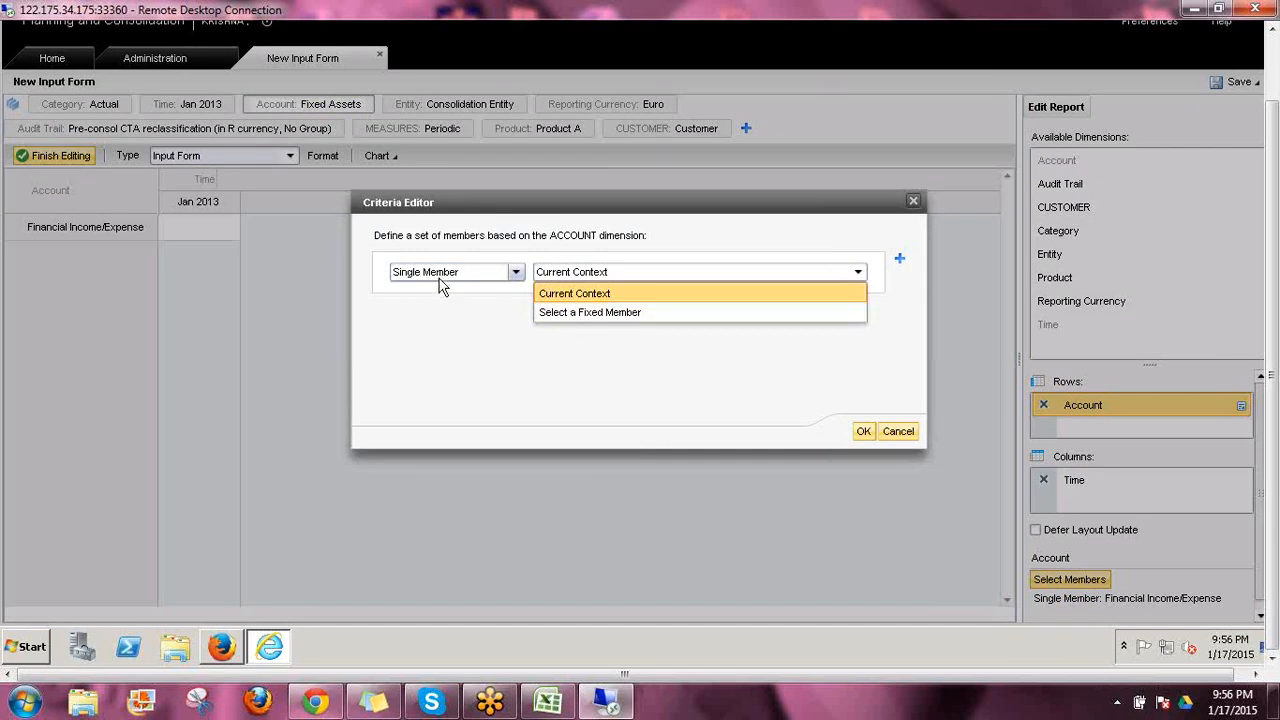
{"action": "left_click", "coordinate": [552, 293]}
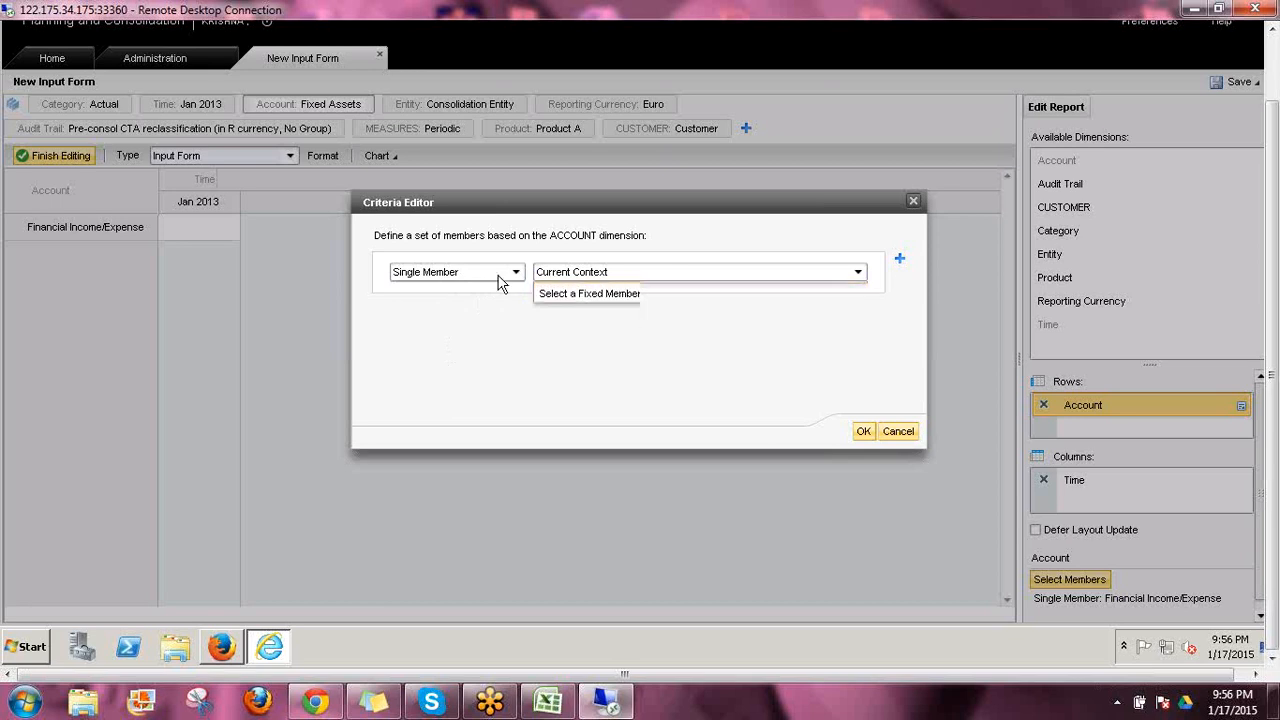
Set the Account row criteria to Children of Current Context without including the starting member, and apply them
{"action": "left_click", "coordinate": [516, 273]}
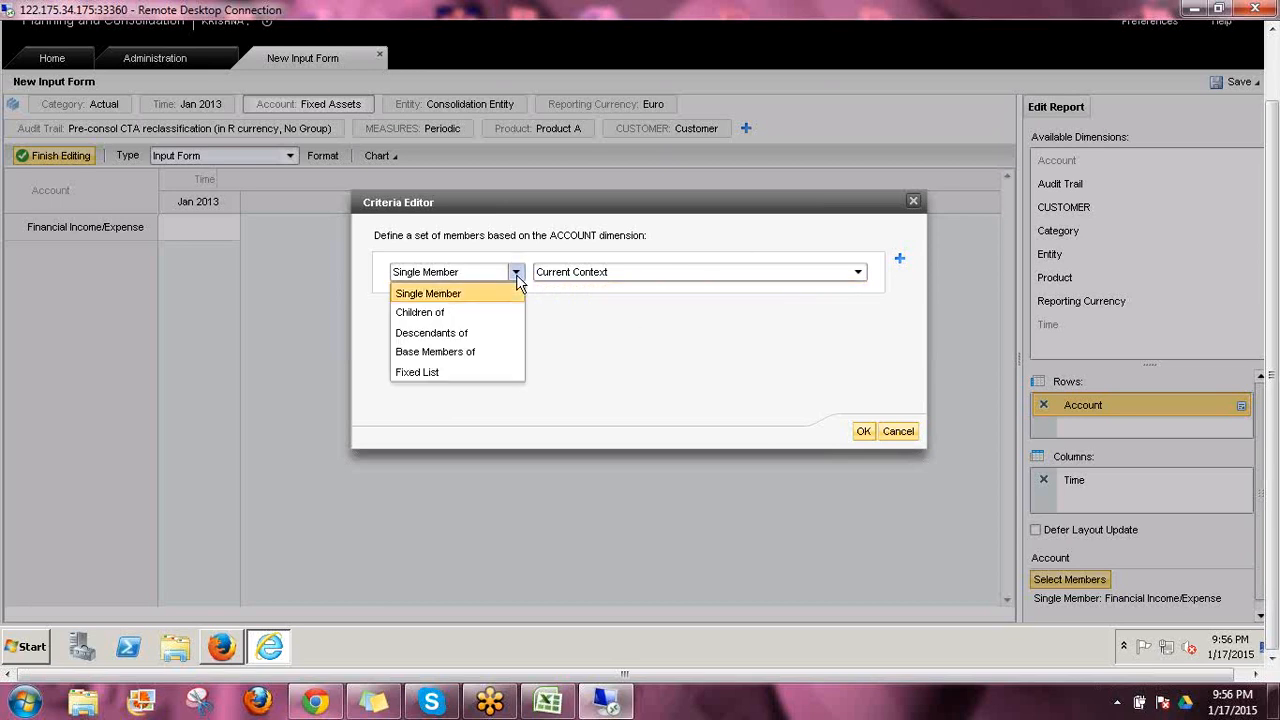
{"action": "left_click", "coordinate": [450, 312]}
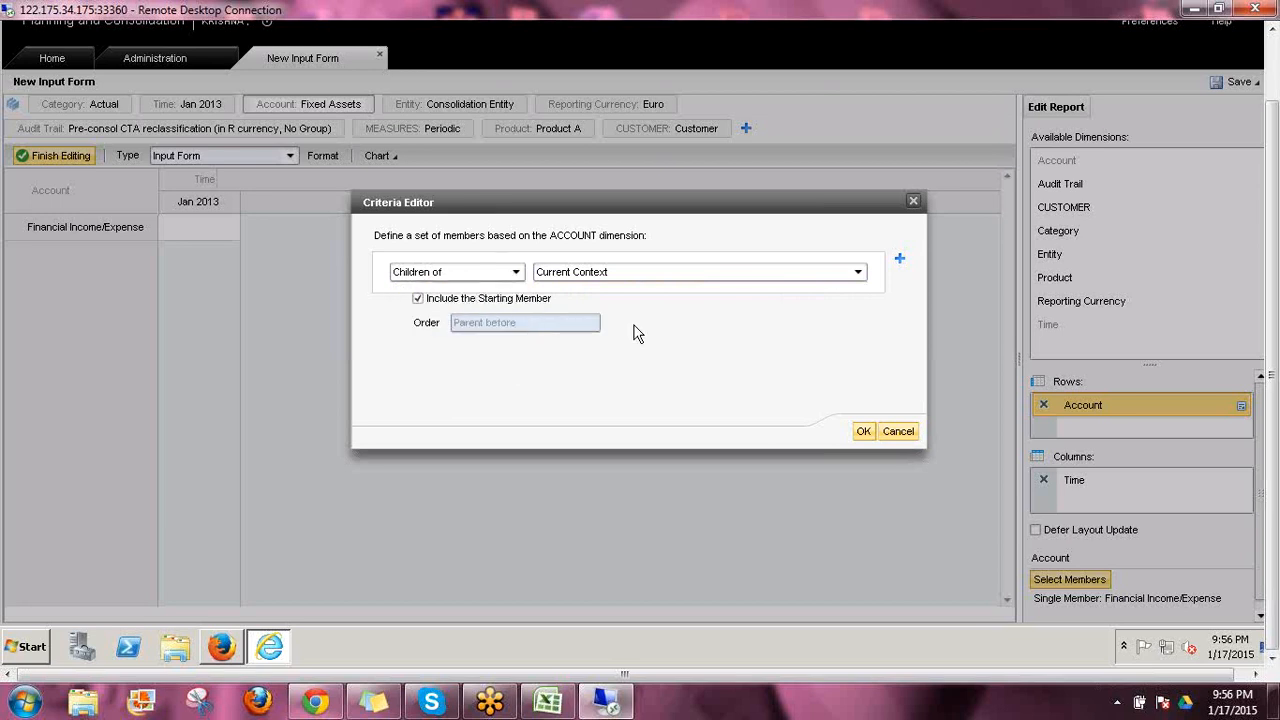
{"action": "left_click", "coordinate": [856, 275]}
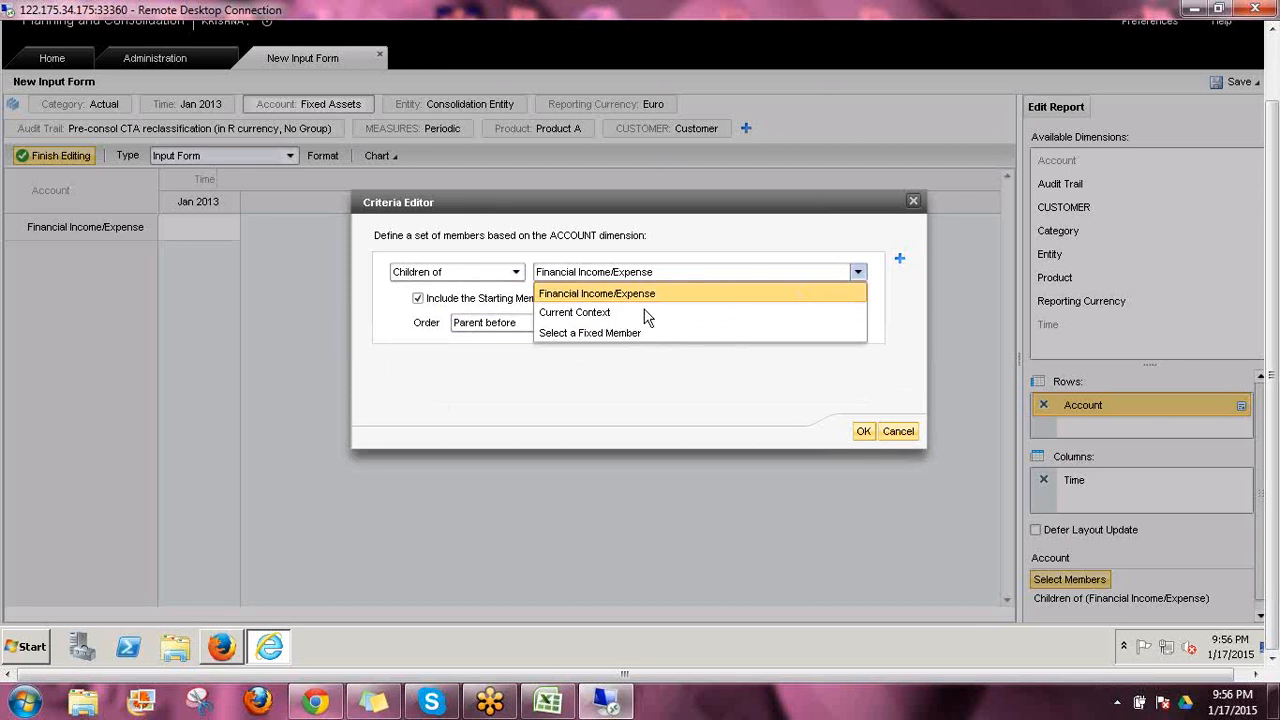
{"action": "left_click", "coordinate": [577, 314]}
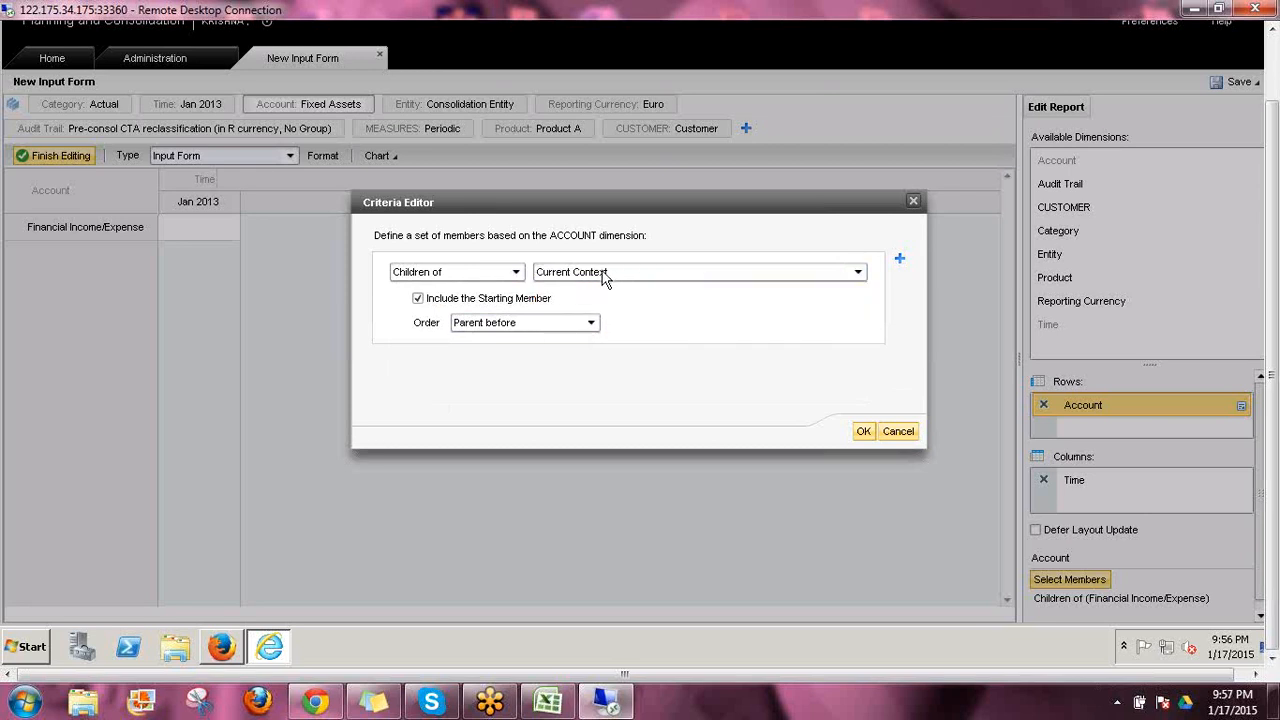
{"action": "left_click", "coordinate": [418, 299]}
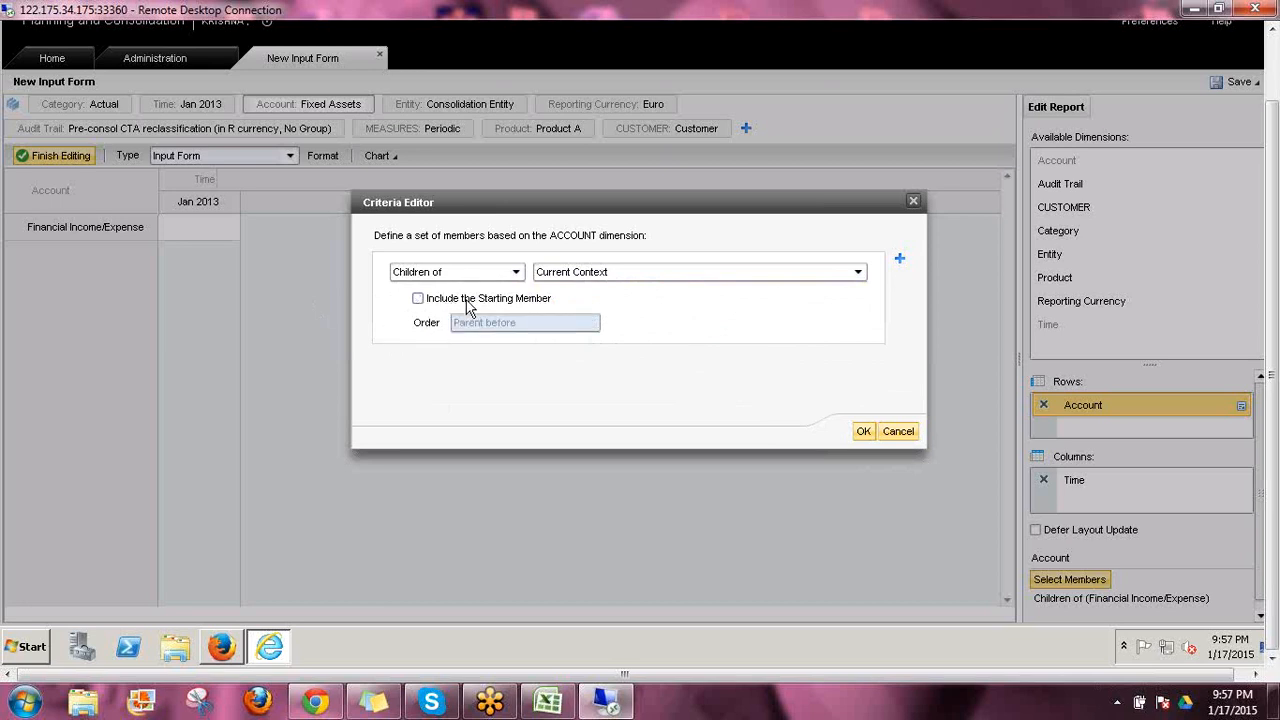
{"action": "left_click", "coordinate": [863, 431]}
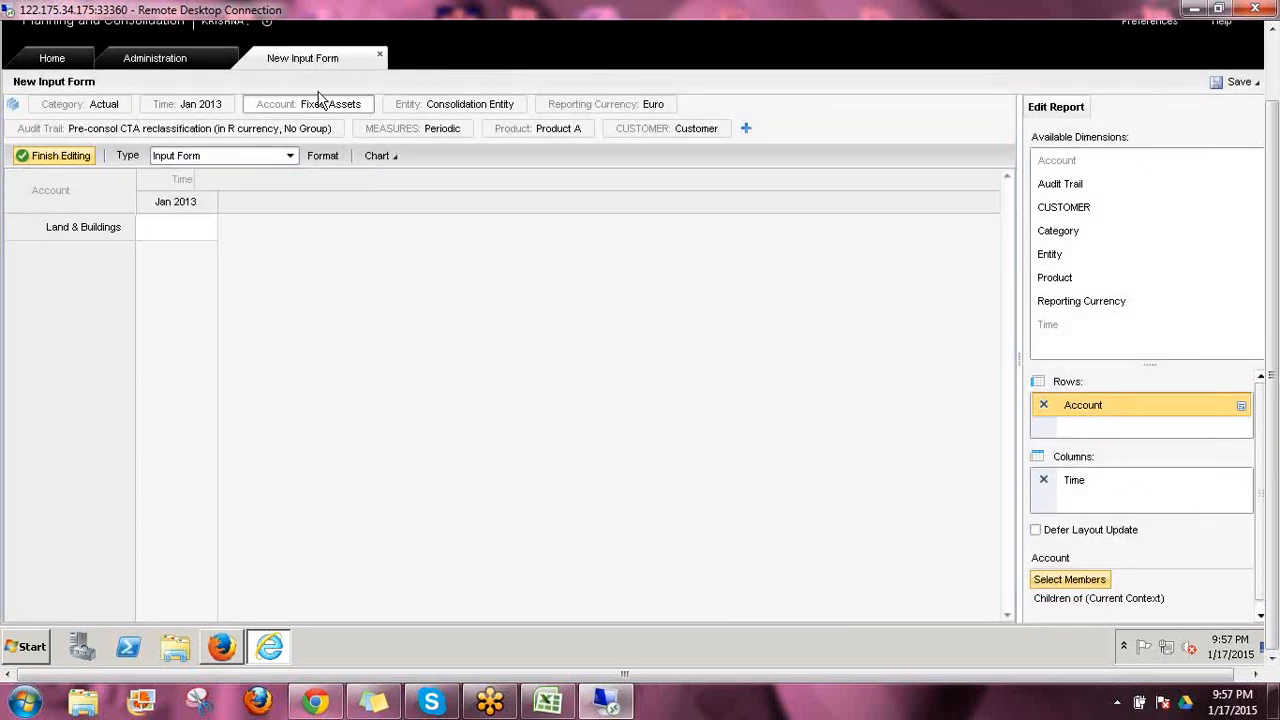
Change the Account context to Balance Sheet and check its direct children in the member hierarchy without changing the selection
{"action": "left_click", "coordinate": [323, 106]}
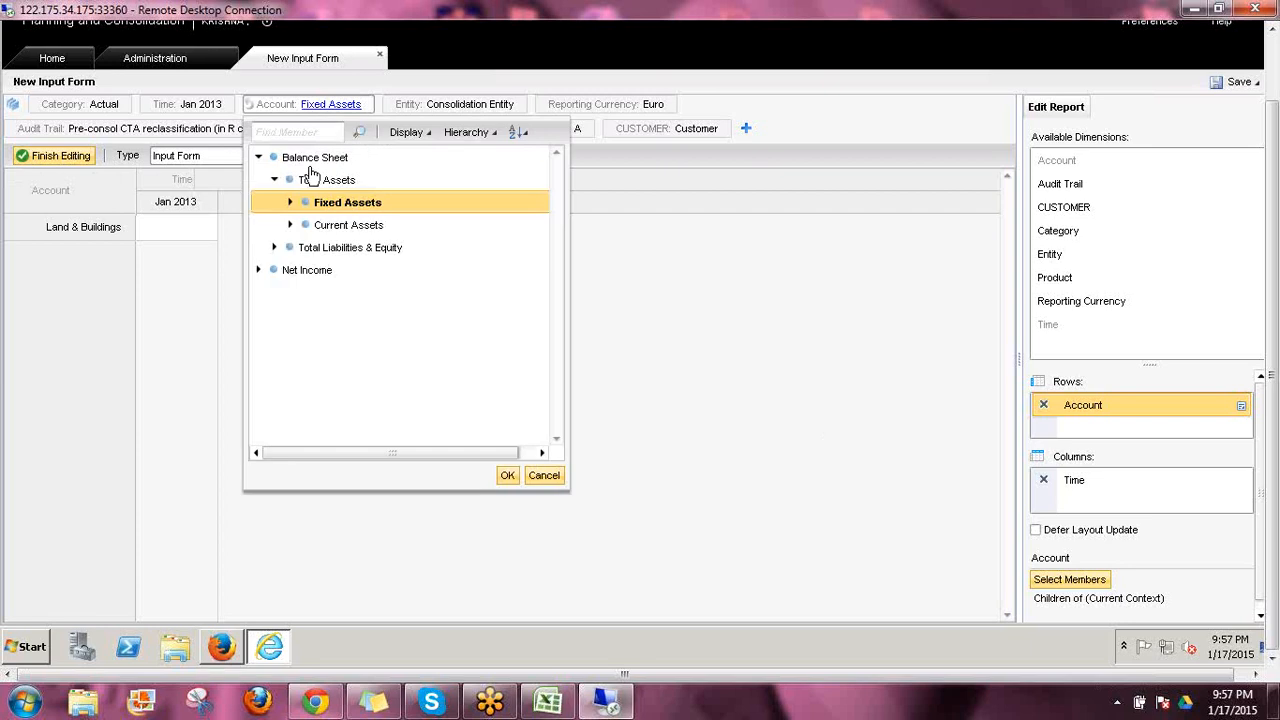
{"action": "left_click", "coordinate": [507, 476]}
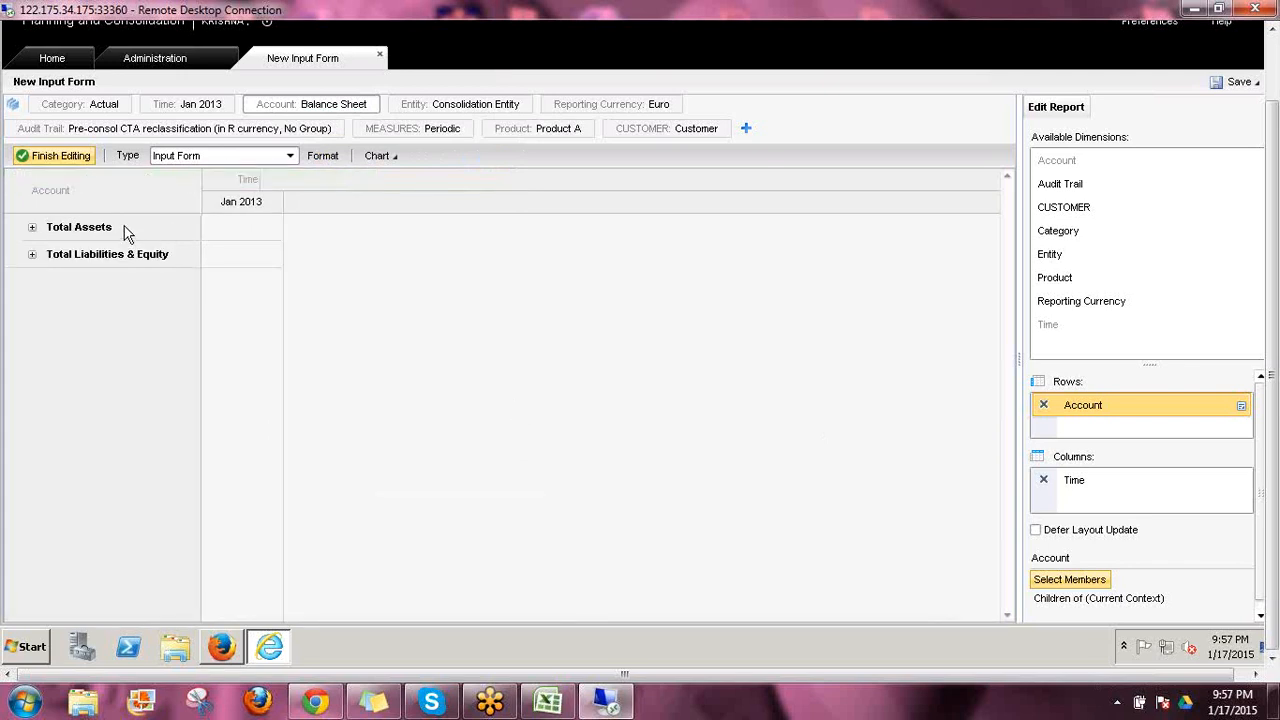
{"action": "left_click", "coordinate": [329, 107]}
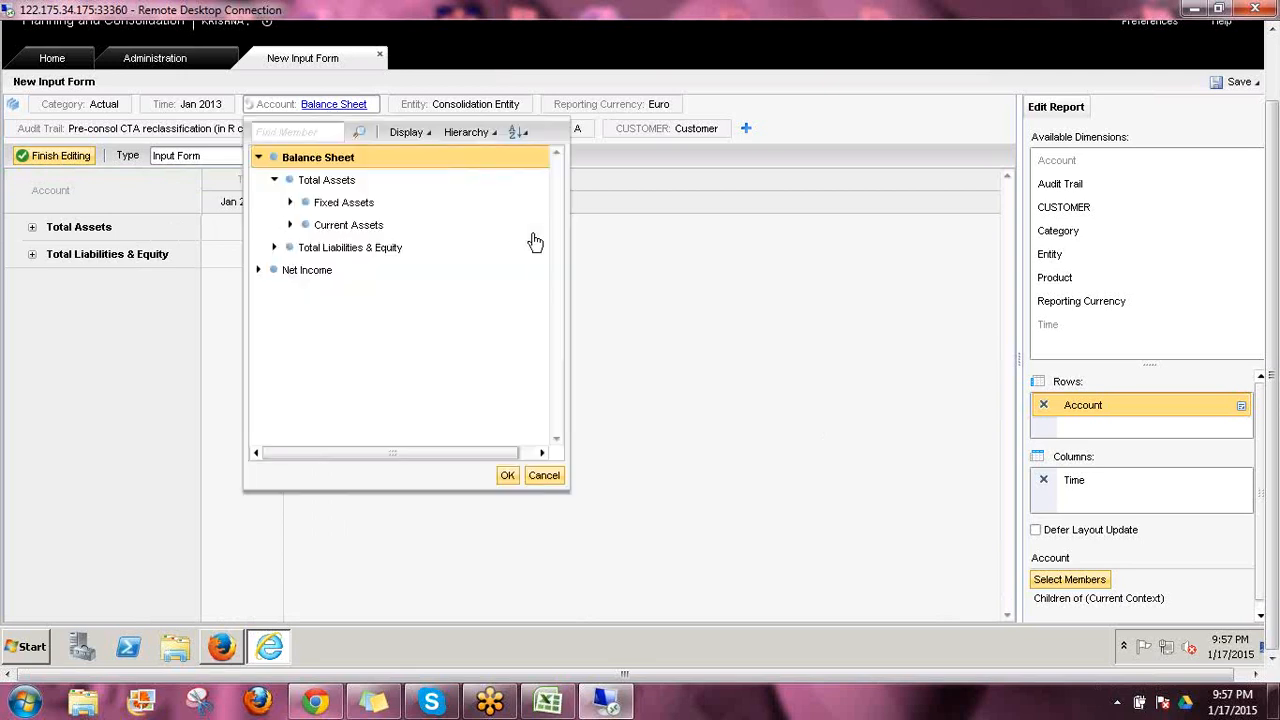
{"action": "left_click", "coordinate": [280, 184]}
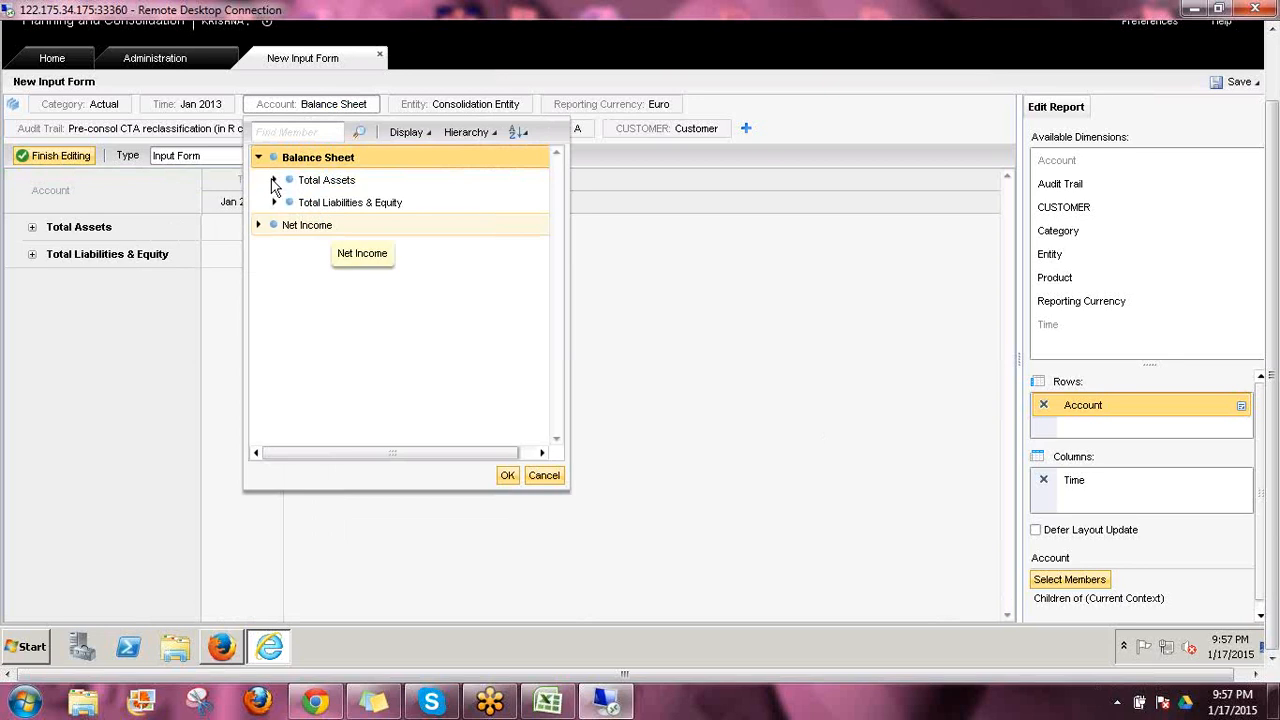
{"action": "left_click", "coordinate": [276, 182]}
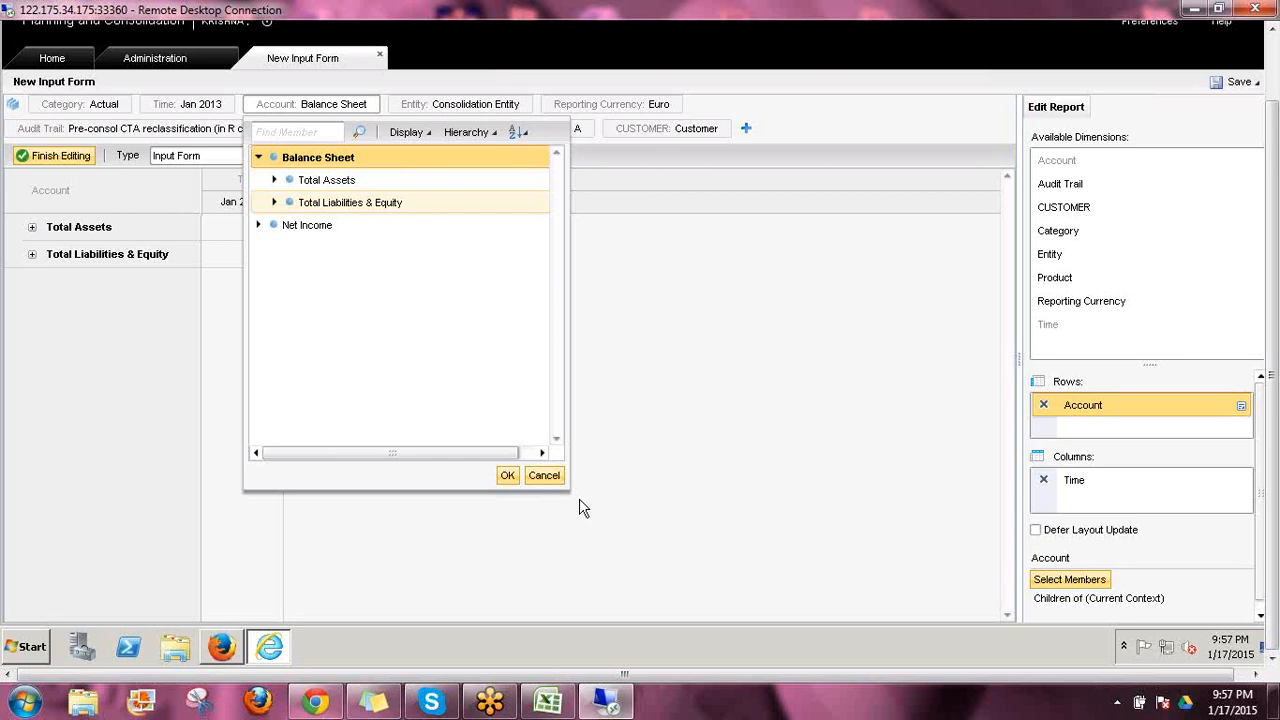
{"action": "left_click", "coordinate": [536, 476]}
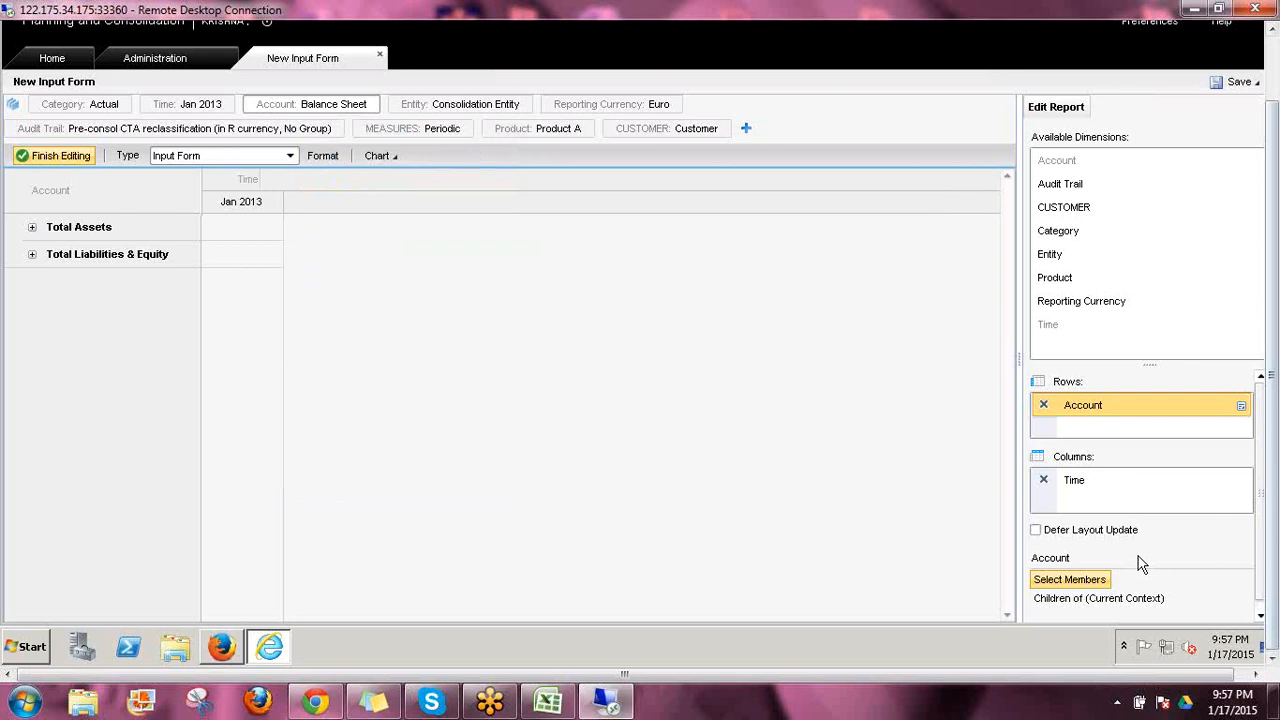
Include the starting member in the Account row's Children of Current Context criteria, keeping the Parent before order
{"action": "left_click", "coordinate": [1069, 580]}
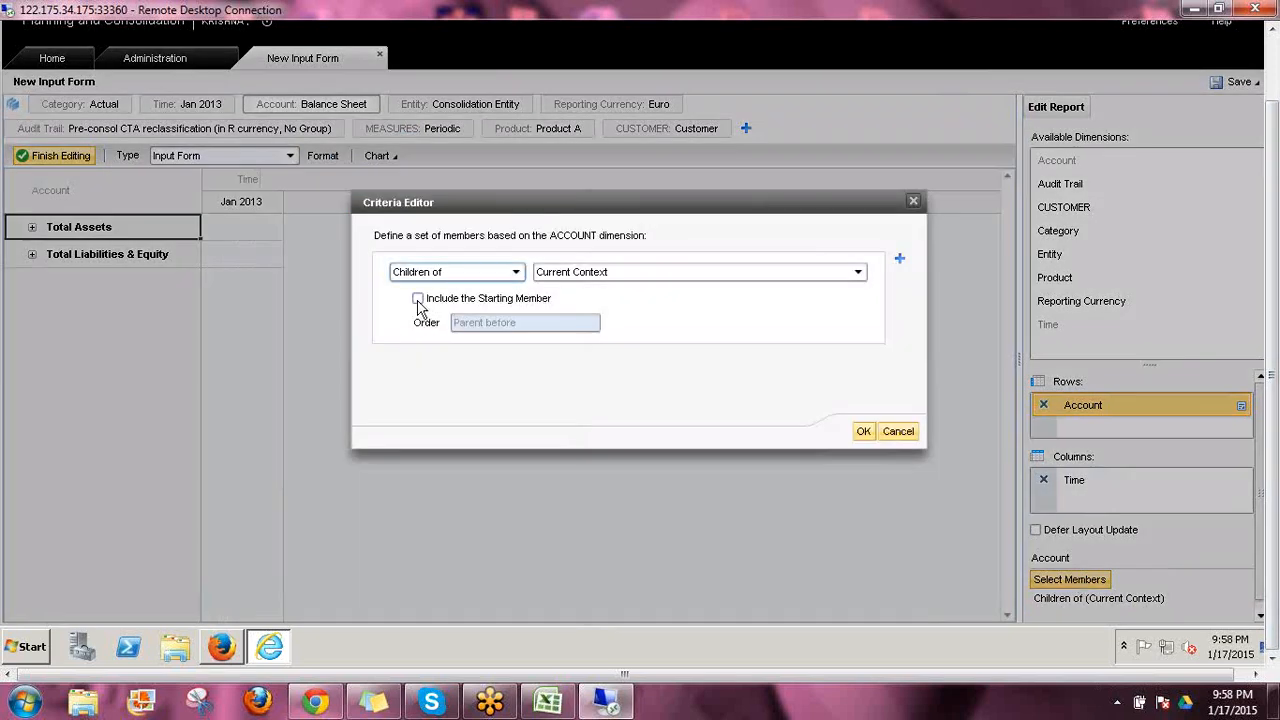
{"action": "left_click", "coordinate": [418, 299]}
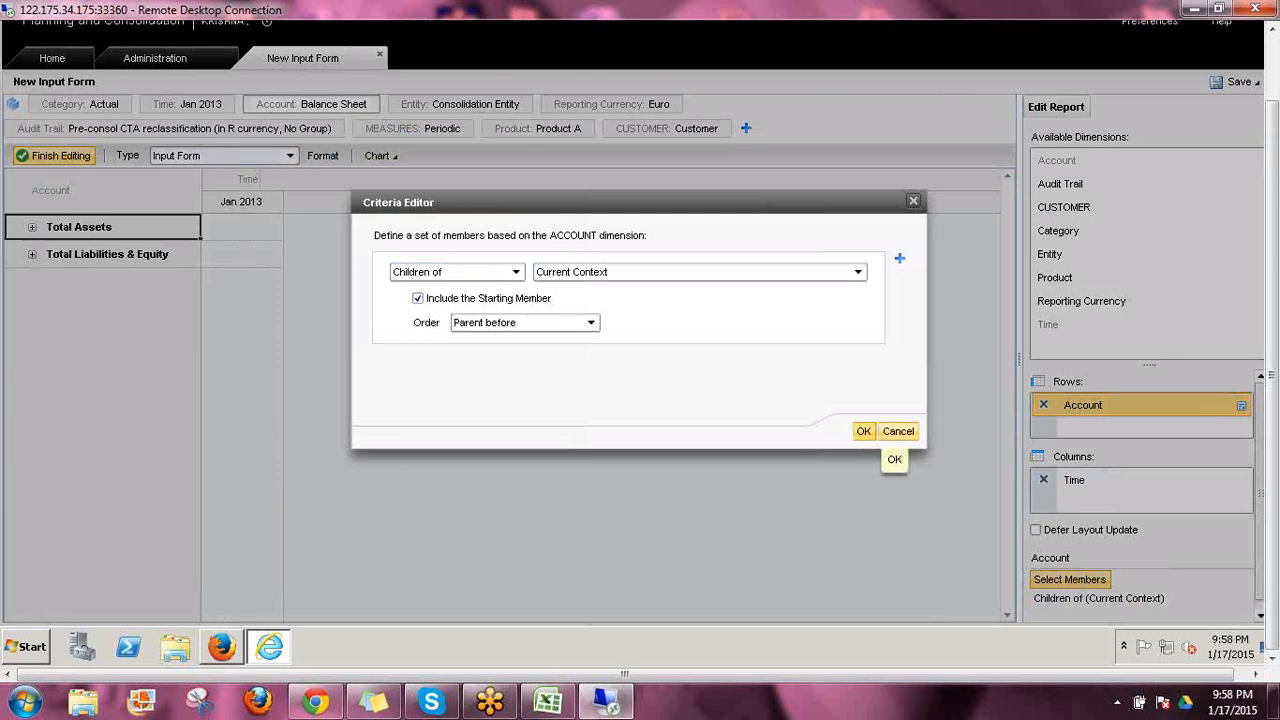
{"action": "left_click", "coordinate": [862, 430]}
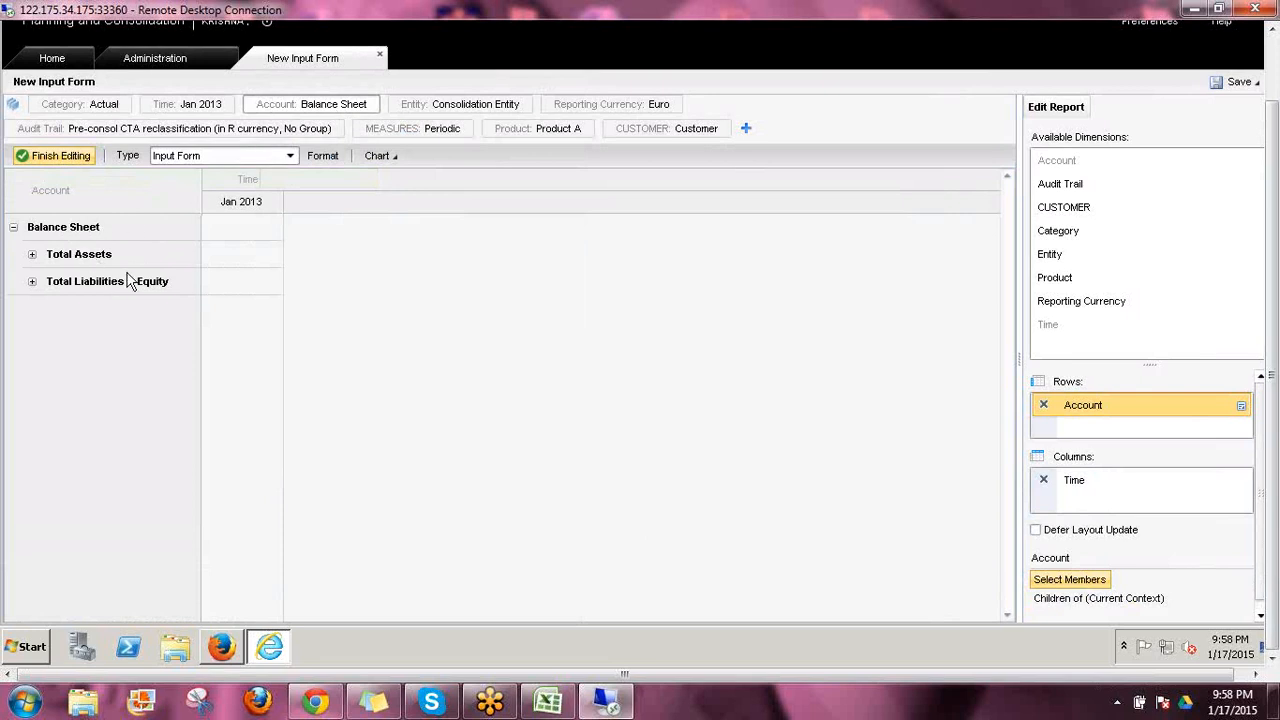
Change the Account context to Total Assets under Balance Sheet
{"action": "left_click", "coordinate": [329, 112]}
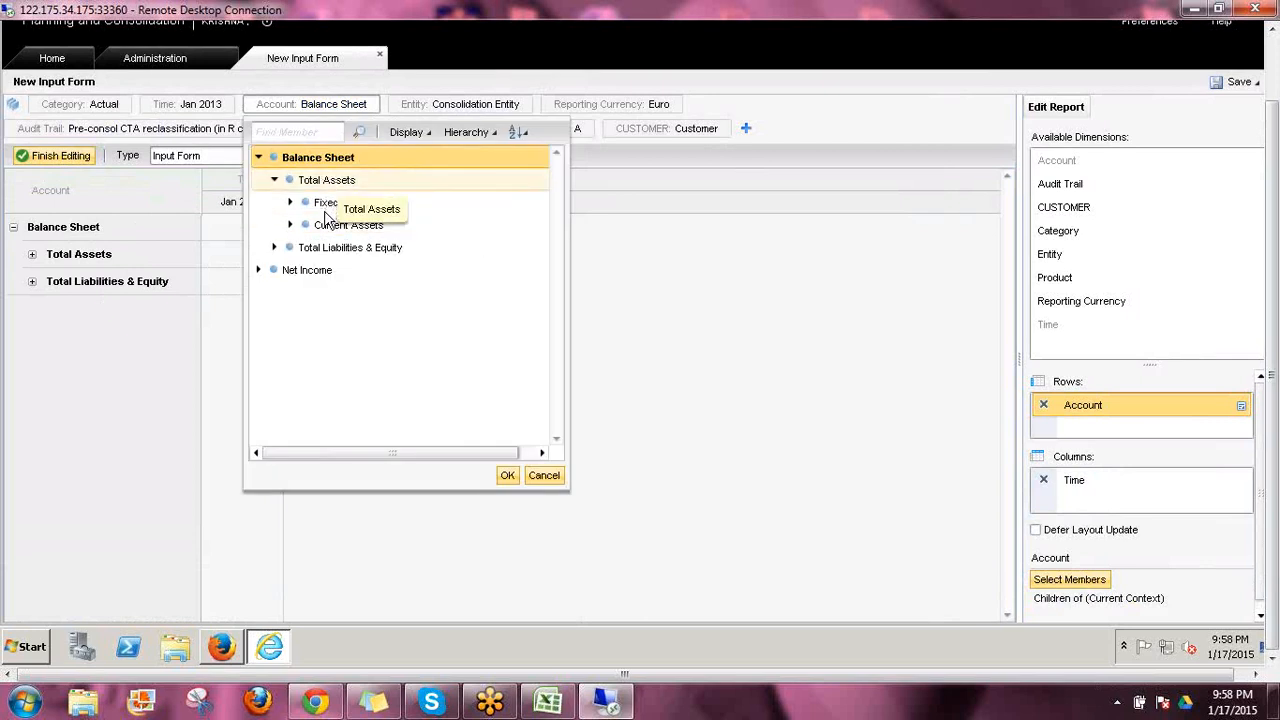
{"action": "left_click", "coordinate": [327, 205]}
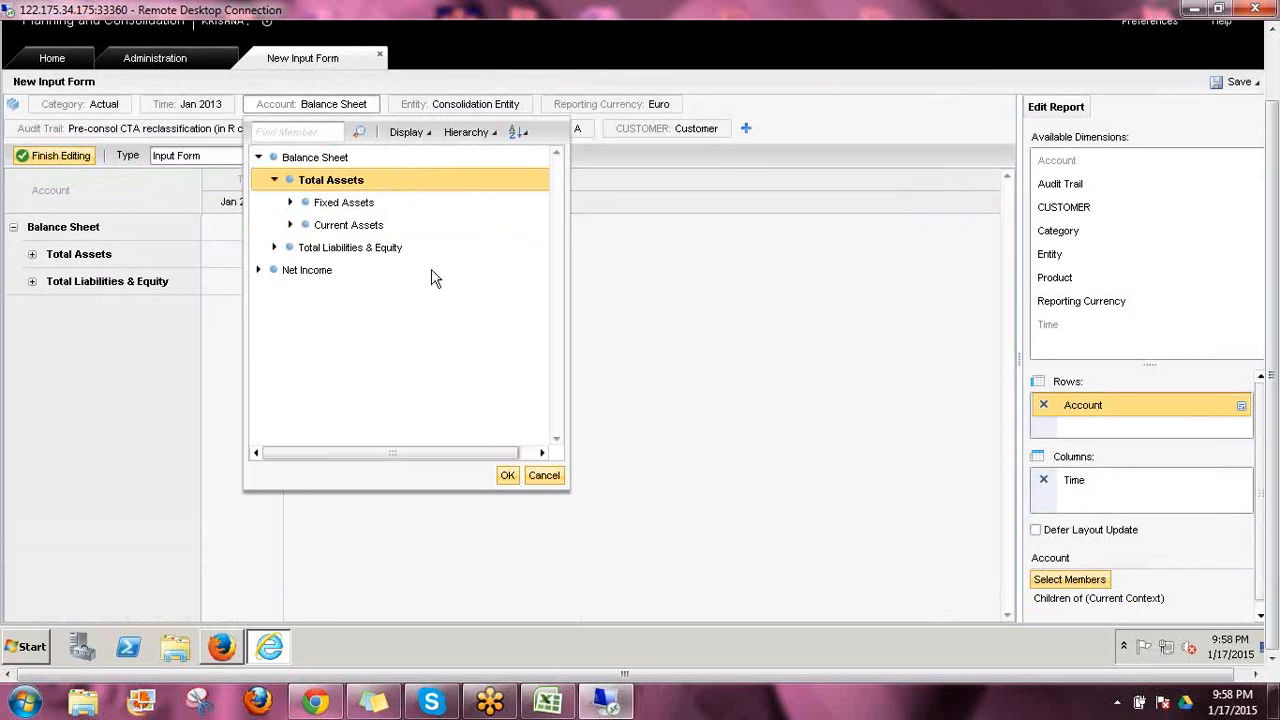
{"action": "left_click", "coordinate": [507, 475]}
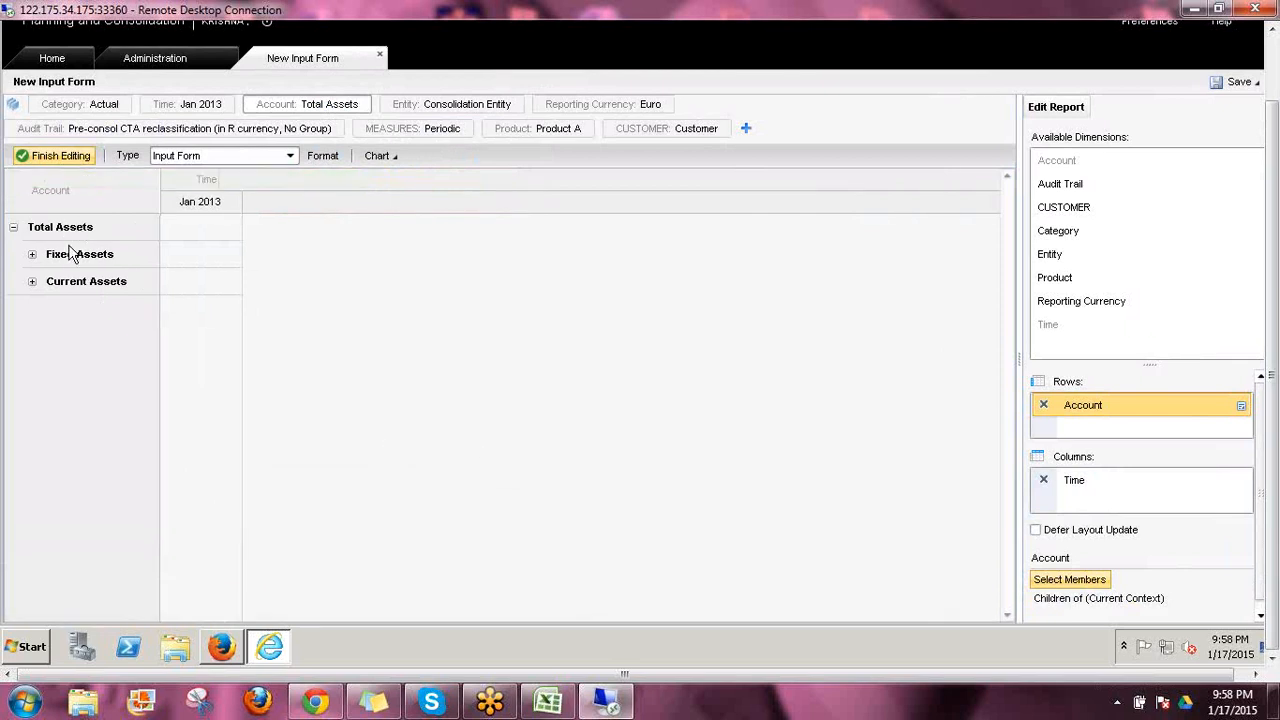
Open the member selection of the Account context
{"action": "left_click", "coordinate": [329, 110]}
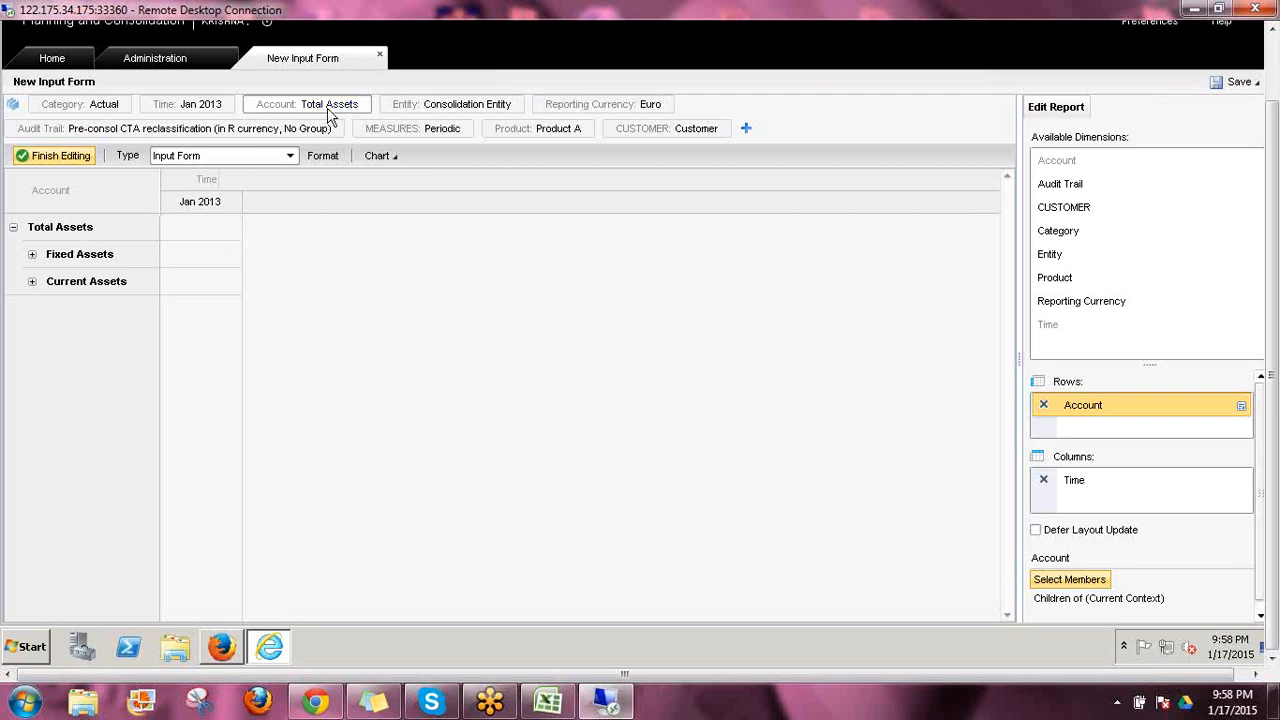
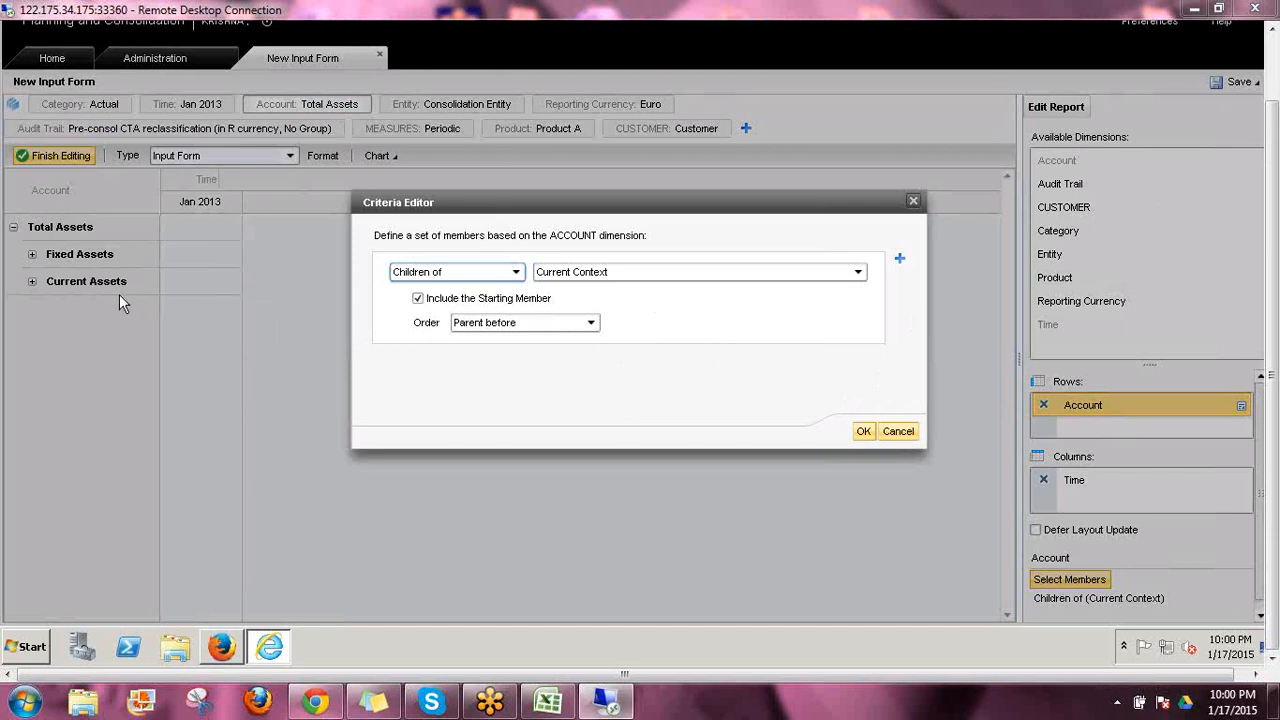
Set the order of the Account row's Children of Current Context criteria to Parent after
{"action": "left_click", "coordinate": [505, 324]}
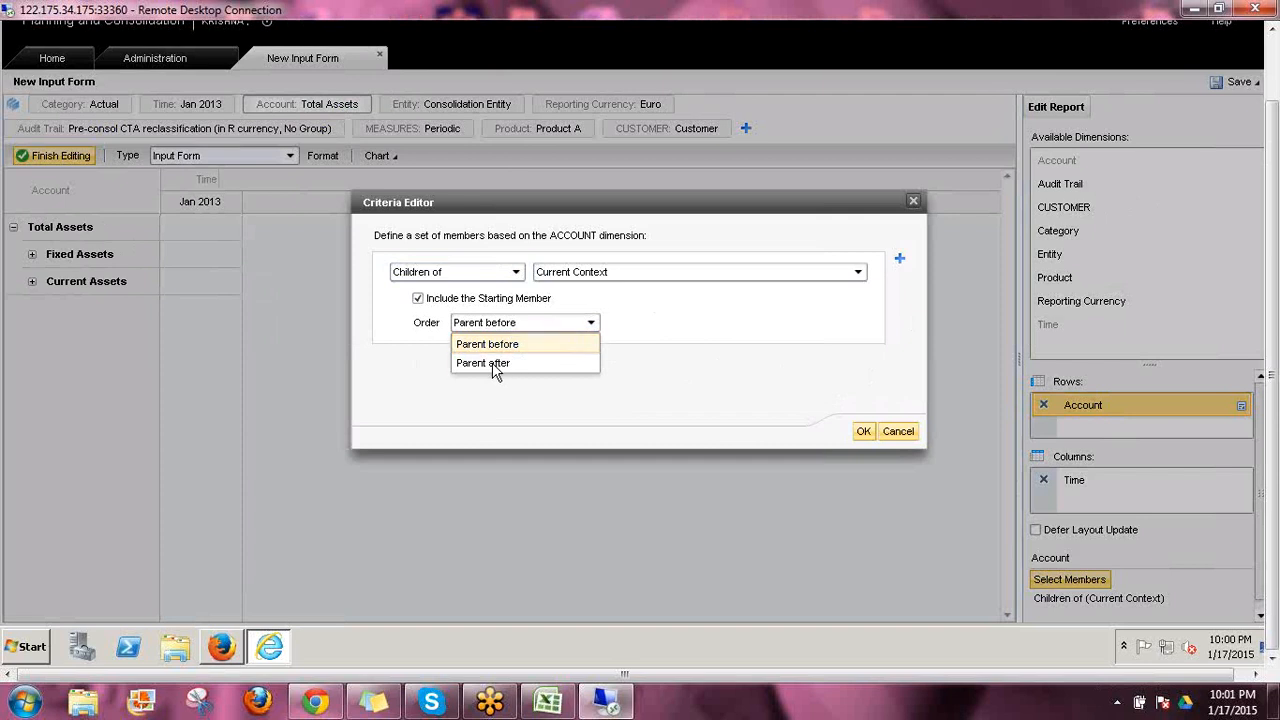
{"action": "left_click", "coordinate": [495, 366]}
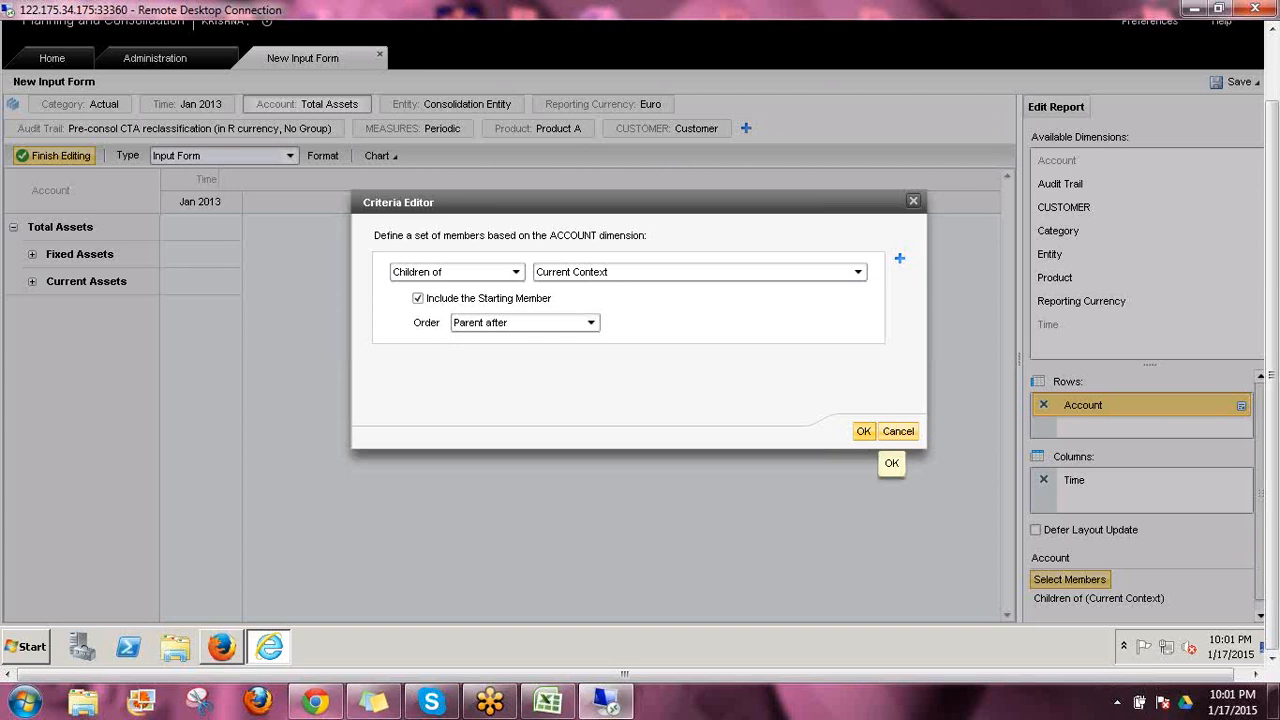
{"action": "left_click", "coordinate": [863, 431]}
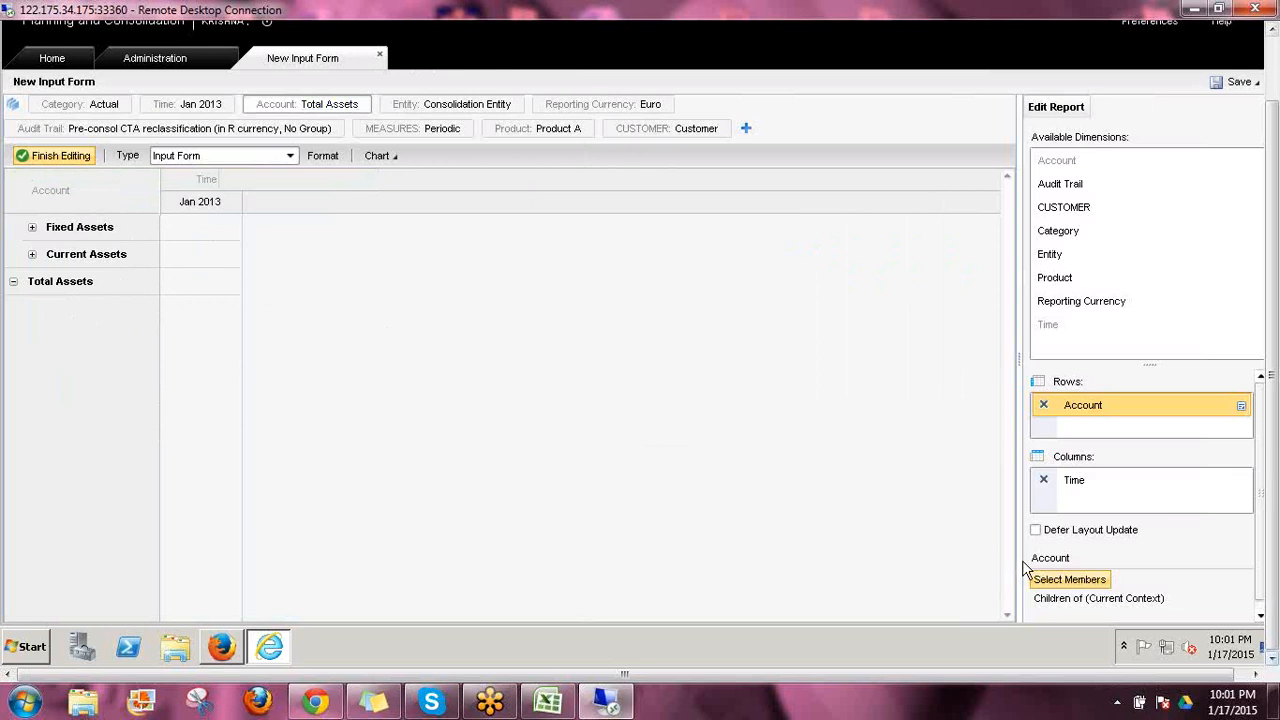
Change the Account row's member criteria to Descendants of, based on the Current Context
{"action": "left_click", "coordinate": [1050, 580]}
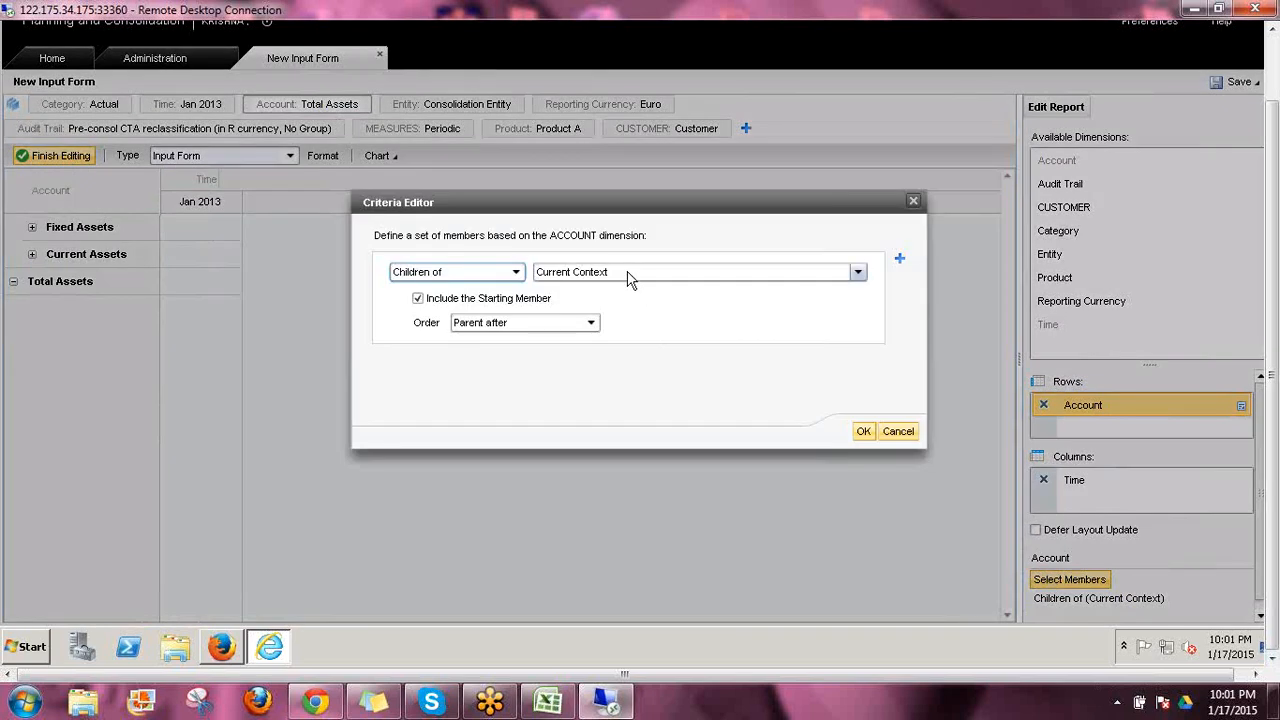
{"action": "left_click", "coordinate": [628, 278]}
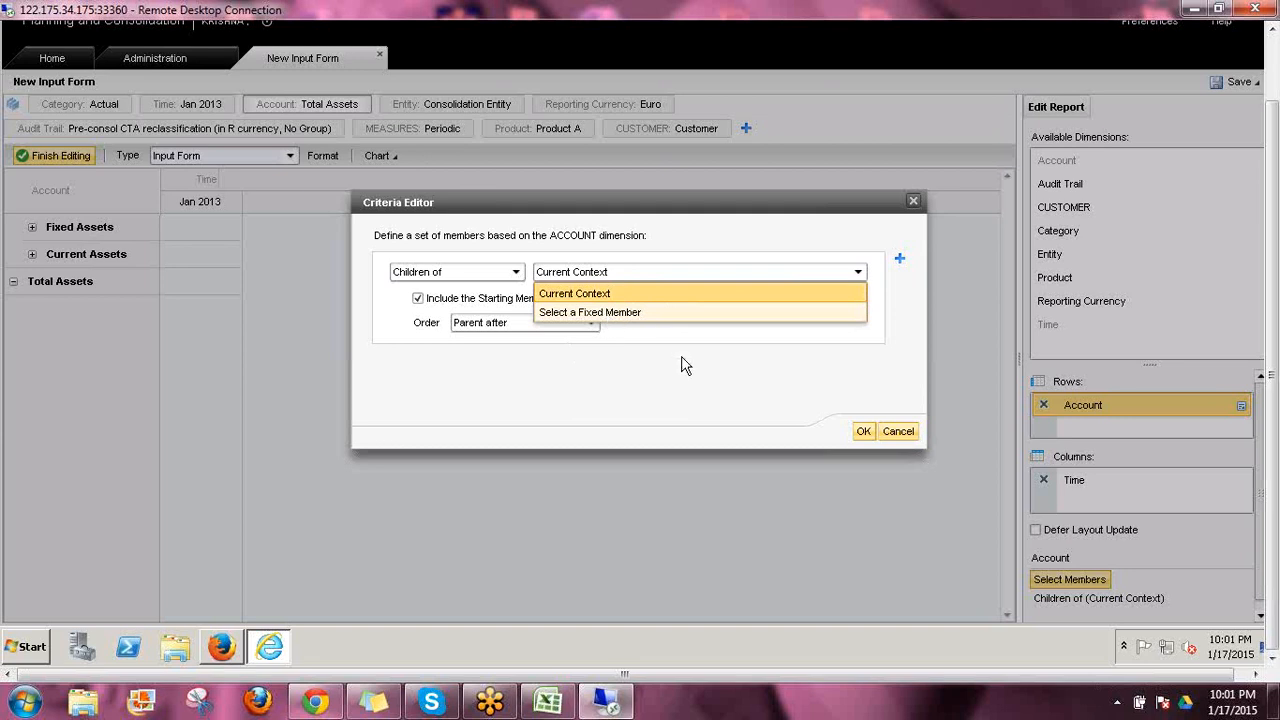
{"action": "left_click", "coordinate": [446, 274]}
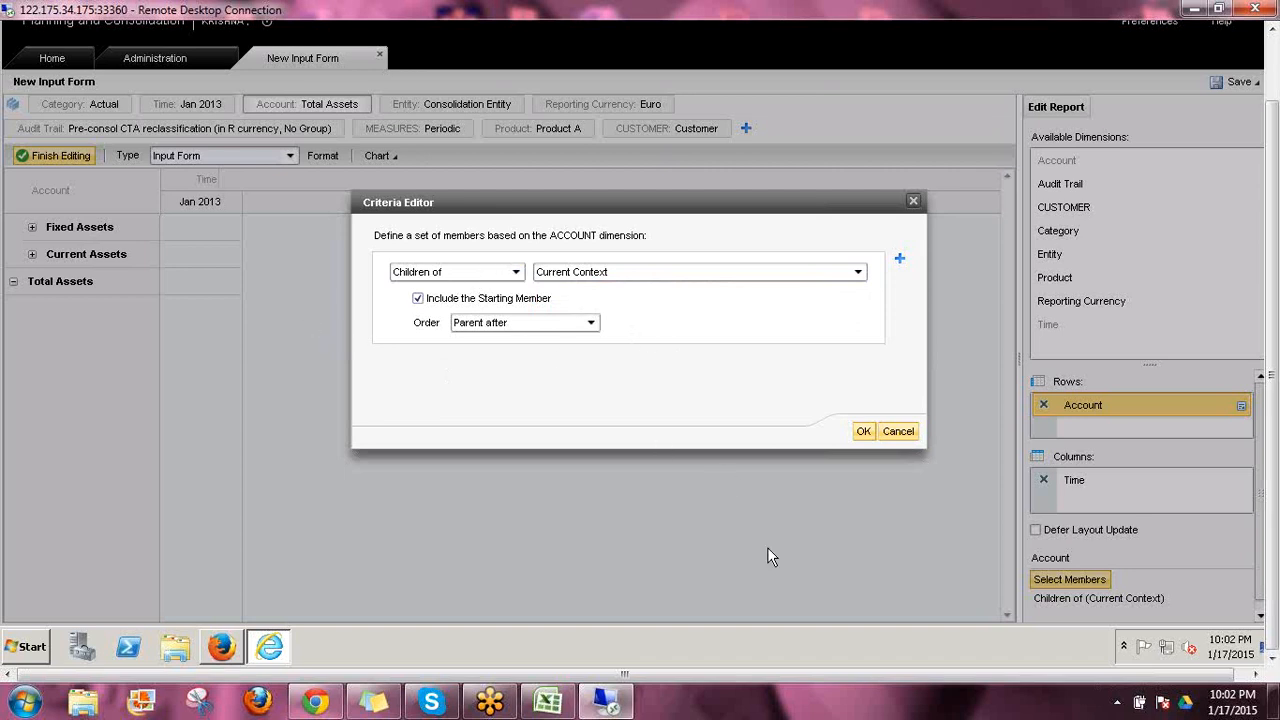
{"action": "left_click", "coordinate": [516, 274]}
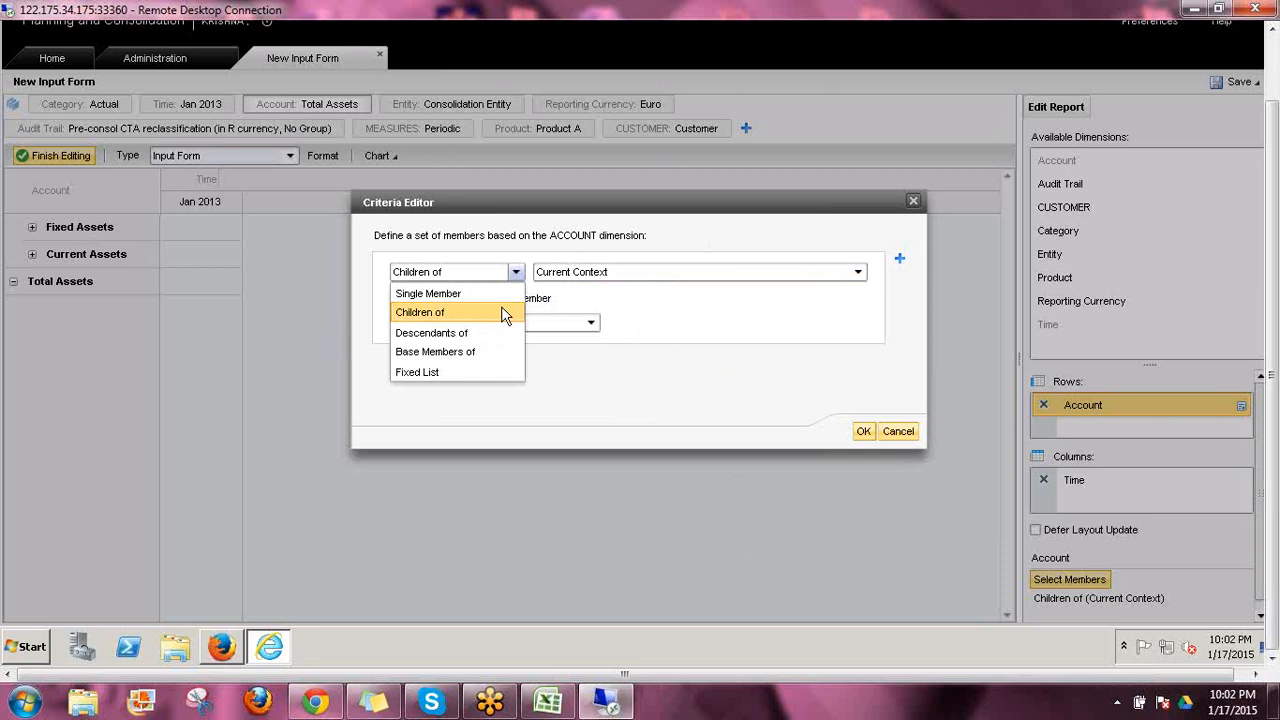
{"action": "left_click", "coordinate": [452, 331]}
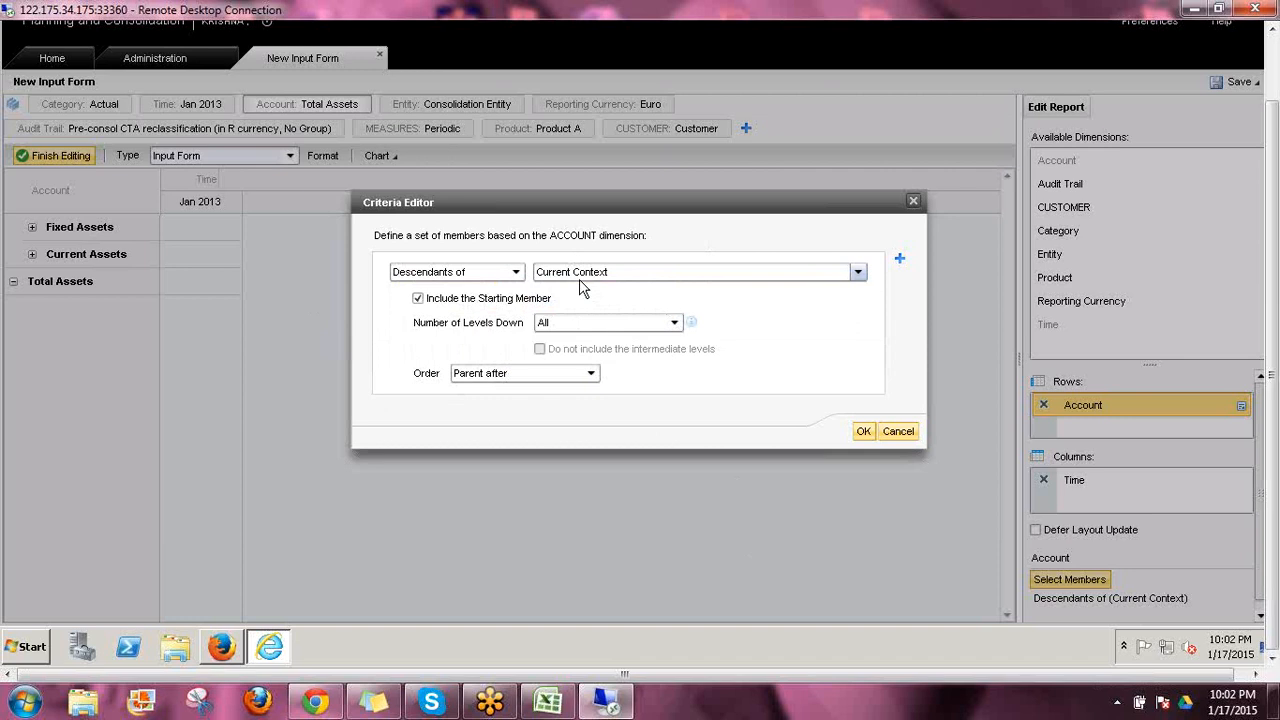
{"action": "left_click", "coordinate": [864, 432]}
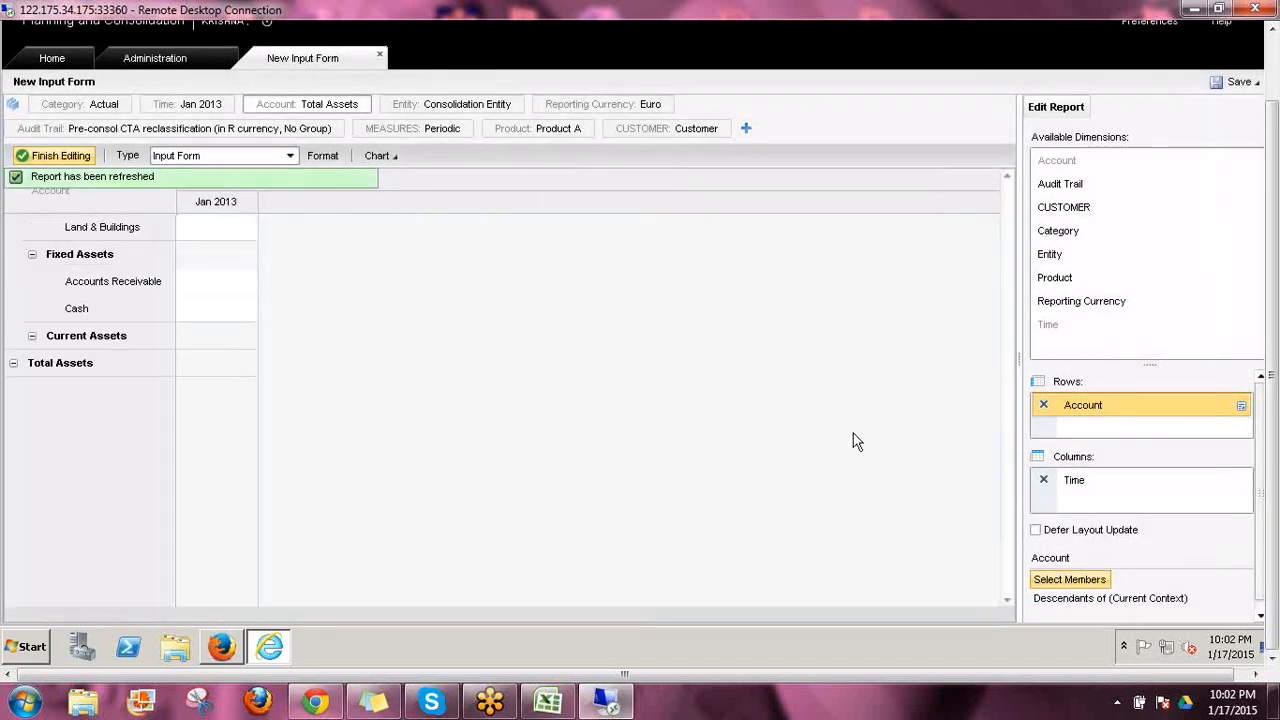
Change the Account context to Balance Sheet and view the full list of Account rows
{"action": "left_click", "coordinate": [331, 106]}
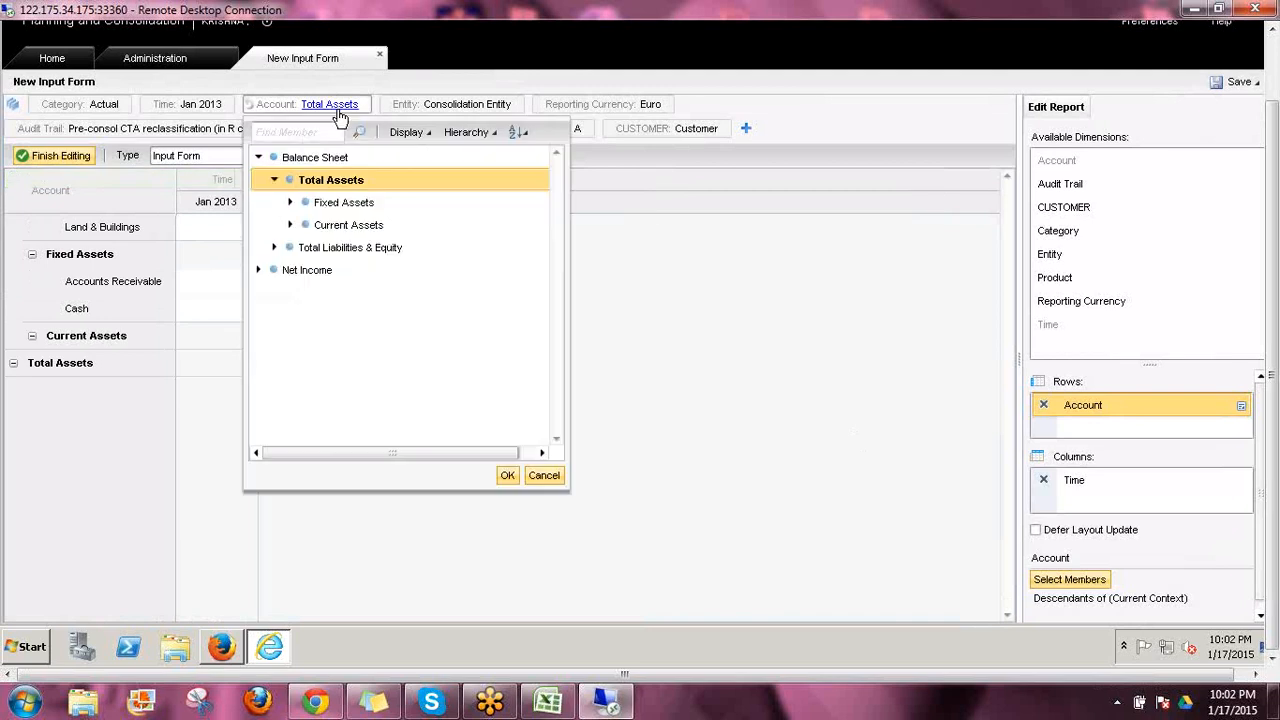
{"action": "left_click", "coordinate": [507, 476]}
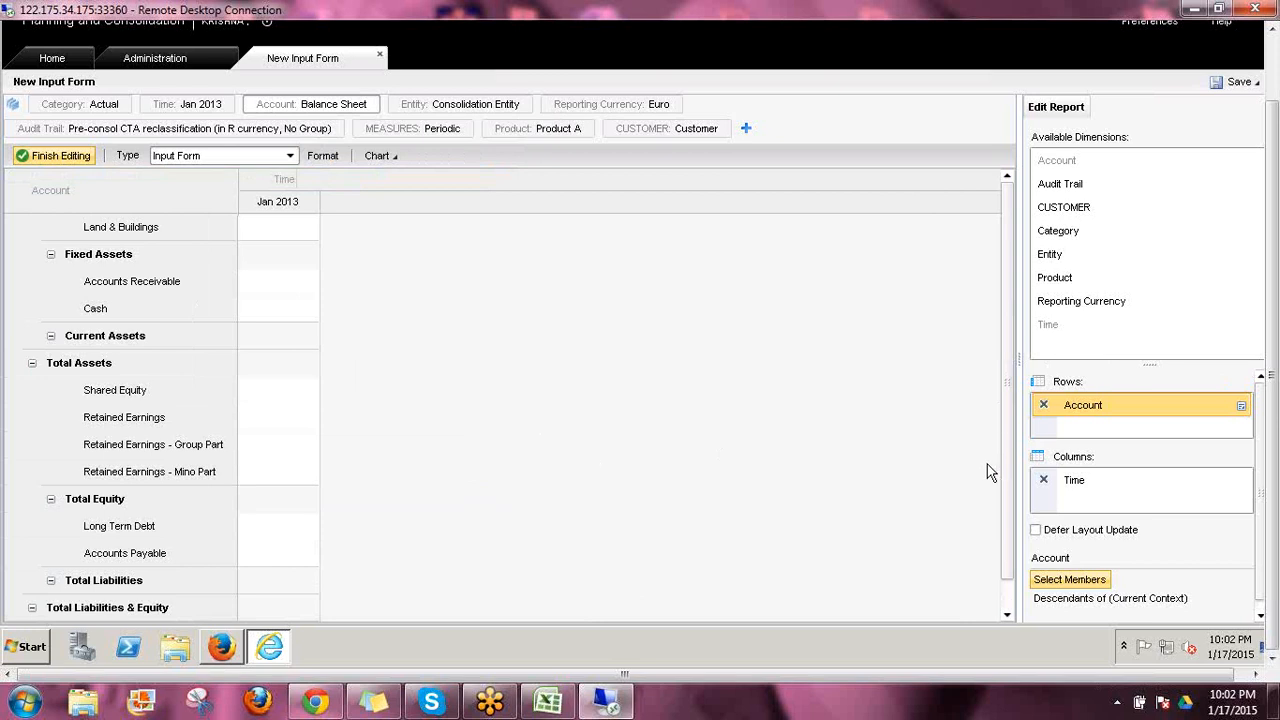
{"action": "scroll", "coordinate": [990, 472], "scroll_direction": "down", "scroll_amount": 1}
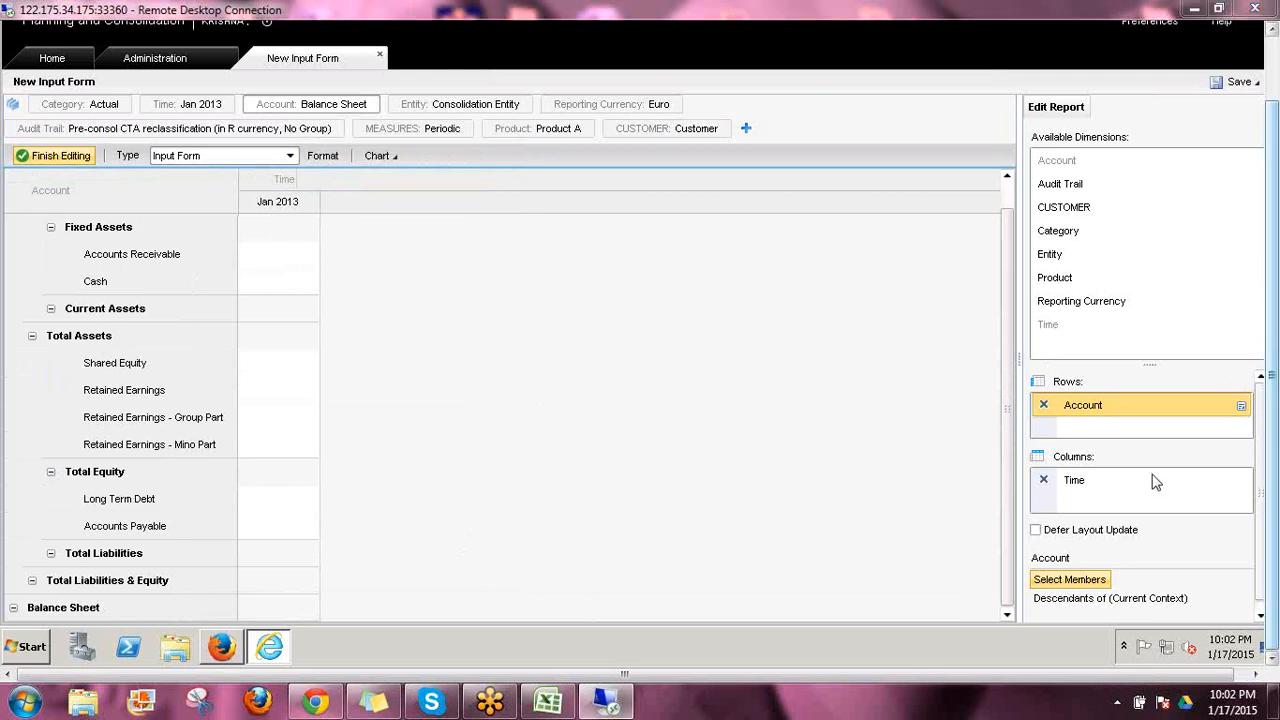
Set the order of the Account row's Descendants of Current Context criteria to Parent before and check the rows from the beginning
{"action": "left_click", "coordinate": [1095, 582]}
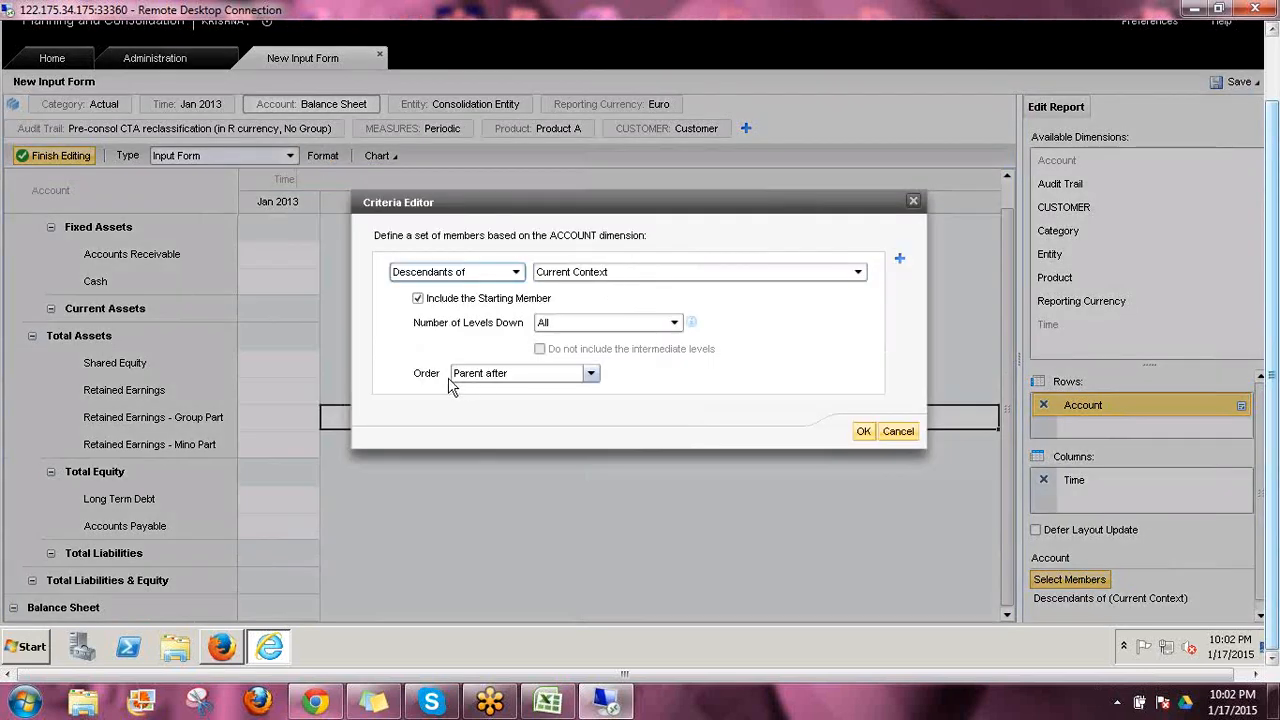
{"action": "left_click", "coordinate": [484, 376]}
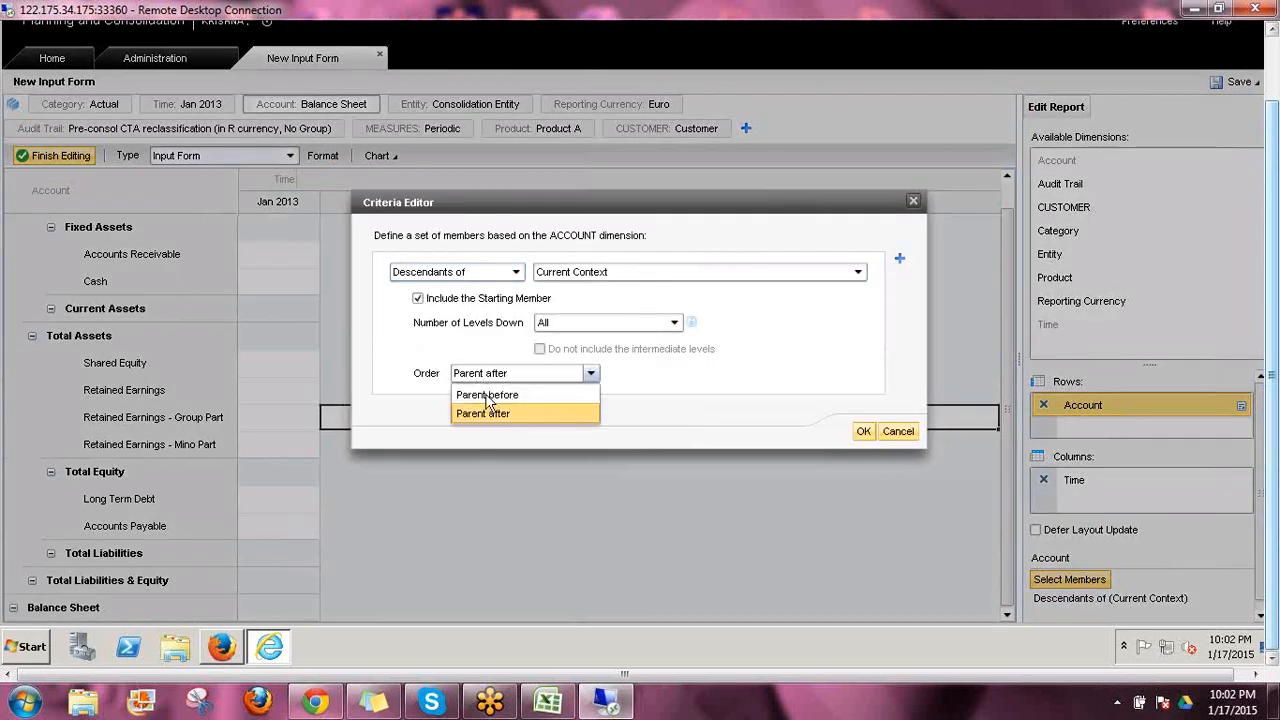
{"action": "left_click", "coordinate": [487, 395]}
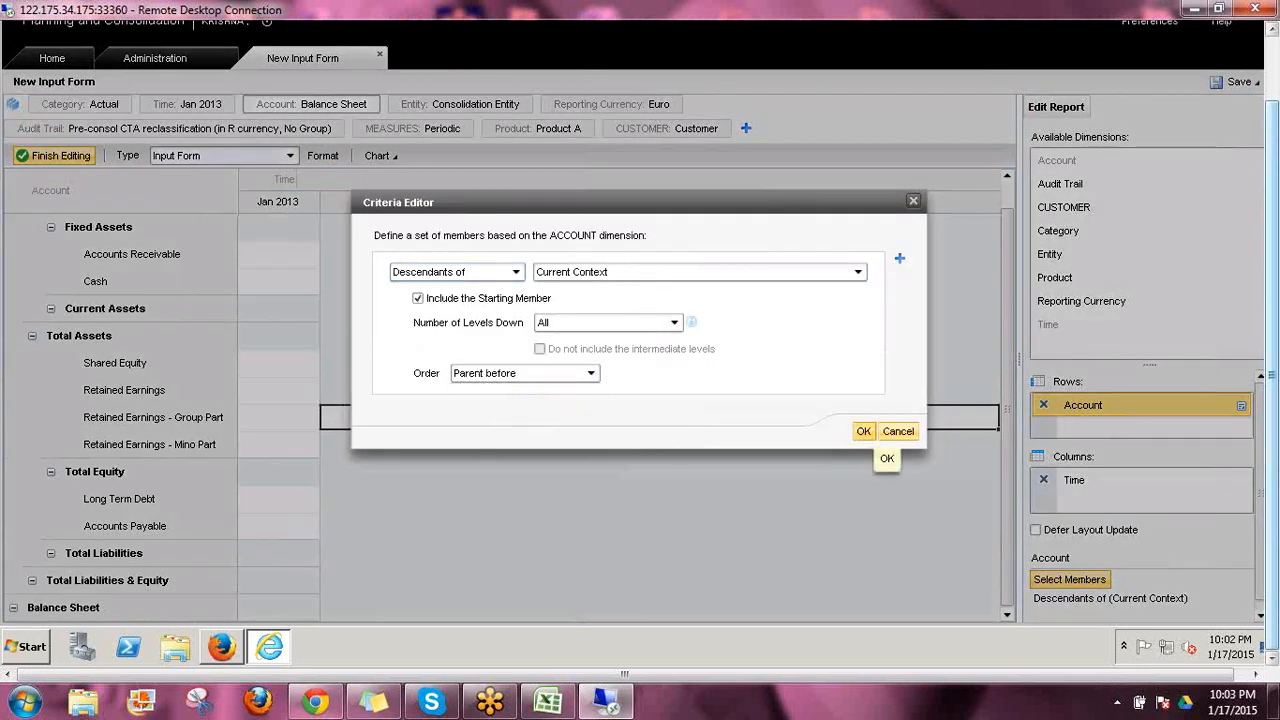
{"action": "left_click", "coordinate": [862, 430]}
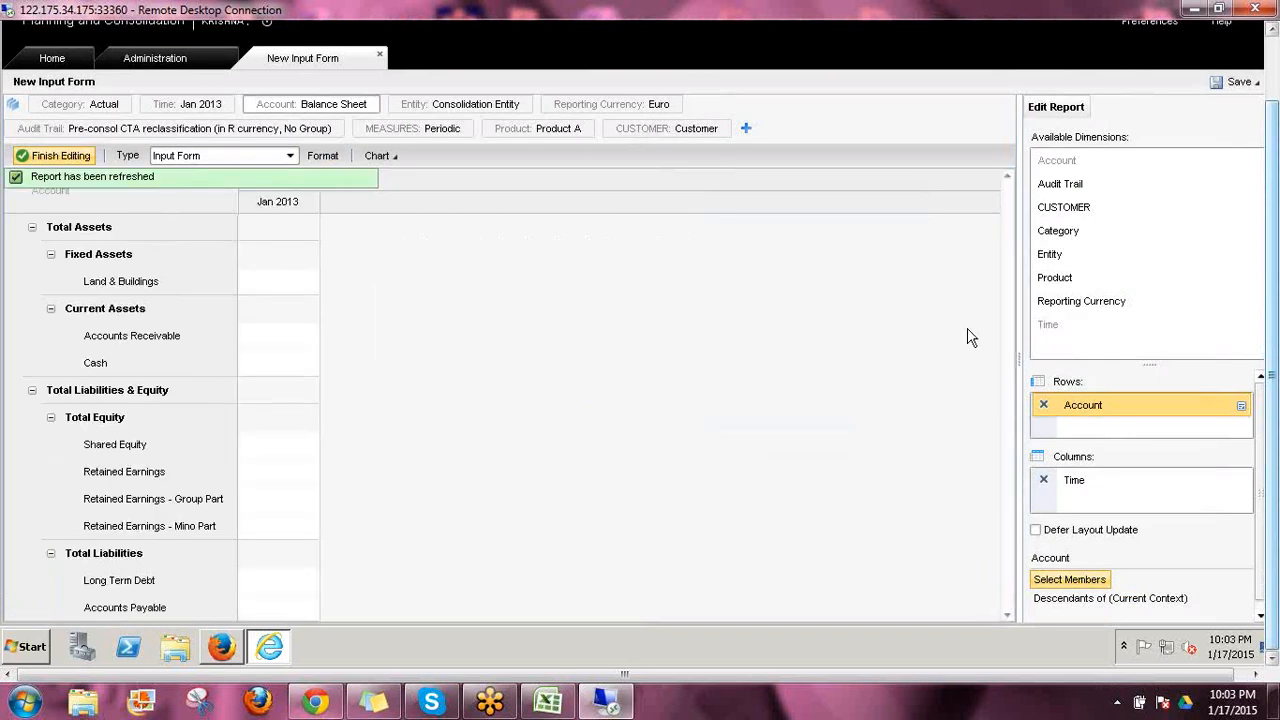
{"action": "left_click_drag", "start_coordinate": [1005, 260], "coordinate": [1014, 214]}
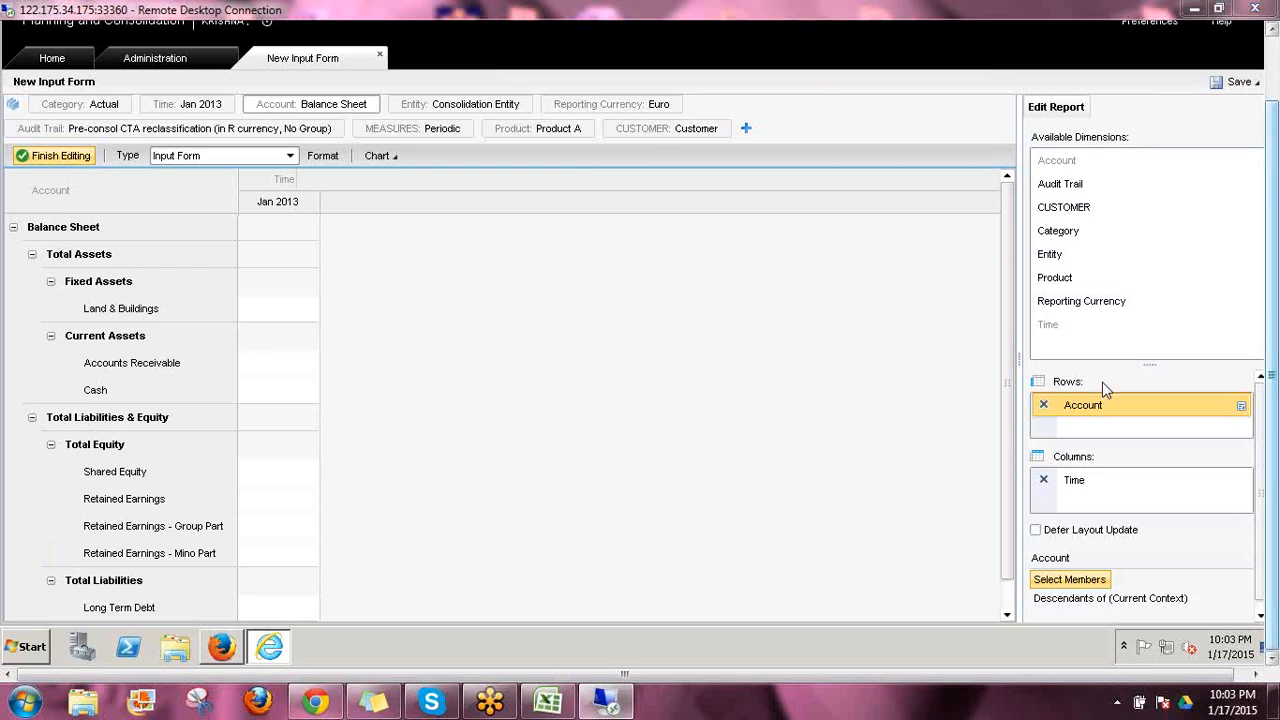
{"action": "mouse_move", "coordinate": [450, 260]}
{"action": "left_mouse_down"}
{"action": "mouse_move", "coordinate": [490, 285]}
{"action": "mouse_move", "coordinate": [505, 346]}
{"action": "left_mouse_up"}
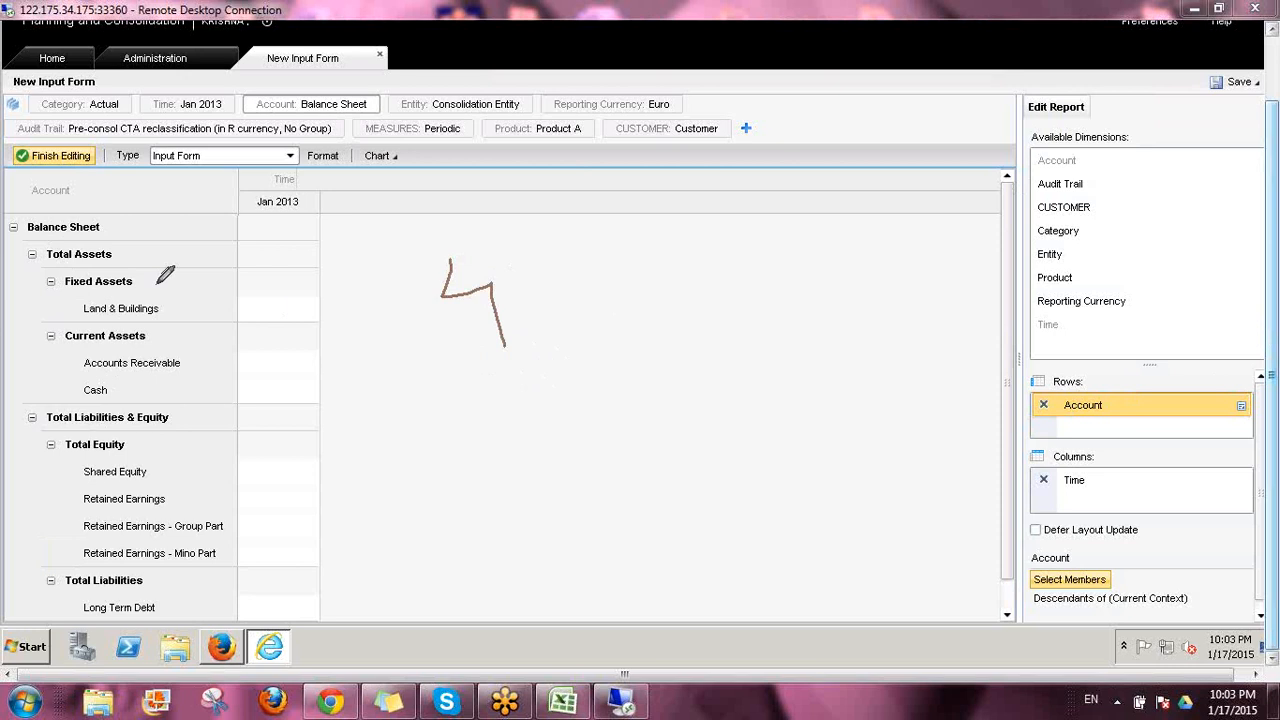
{"action": "left_click_drag", "start_coordinate": [100, 228], "coordinate": [130, 196]}
{"action": "left_click_drag", "start_coordinate": [119, 255], "coordinate": [150, 234]}
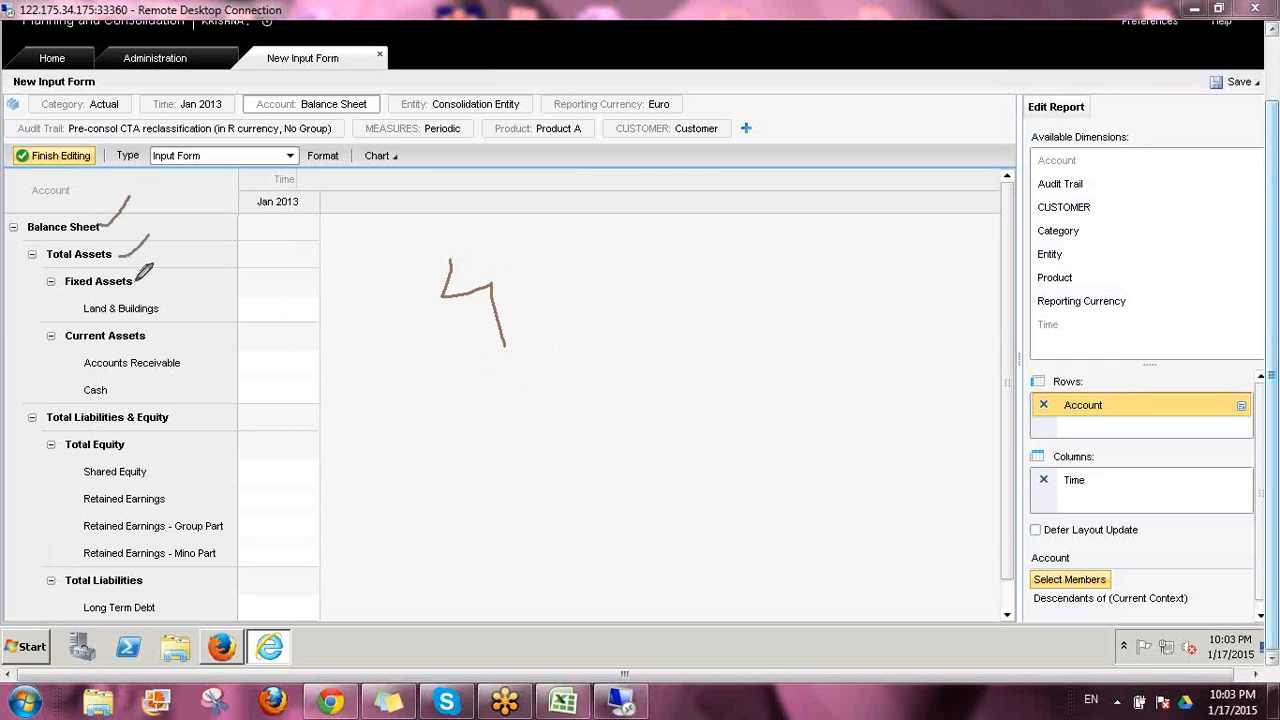
{"action": "left_click_drag", "start_coordinate": [136, 281], "coordinate": [152, 266]}
{"action": "mouse_move", "coordinate": [163, 309]}
{"action": "left_mouse_down"}
{"action": "mouse_move", "coordinate": [176, 298]}
{"action": "mouse_move", "coordinate": [169, 317]}
{"action": "left_mouse_up"}
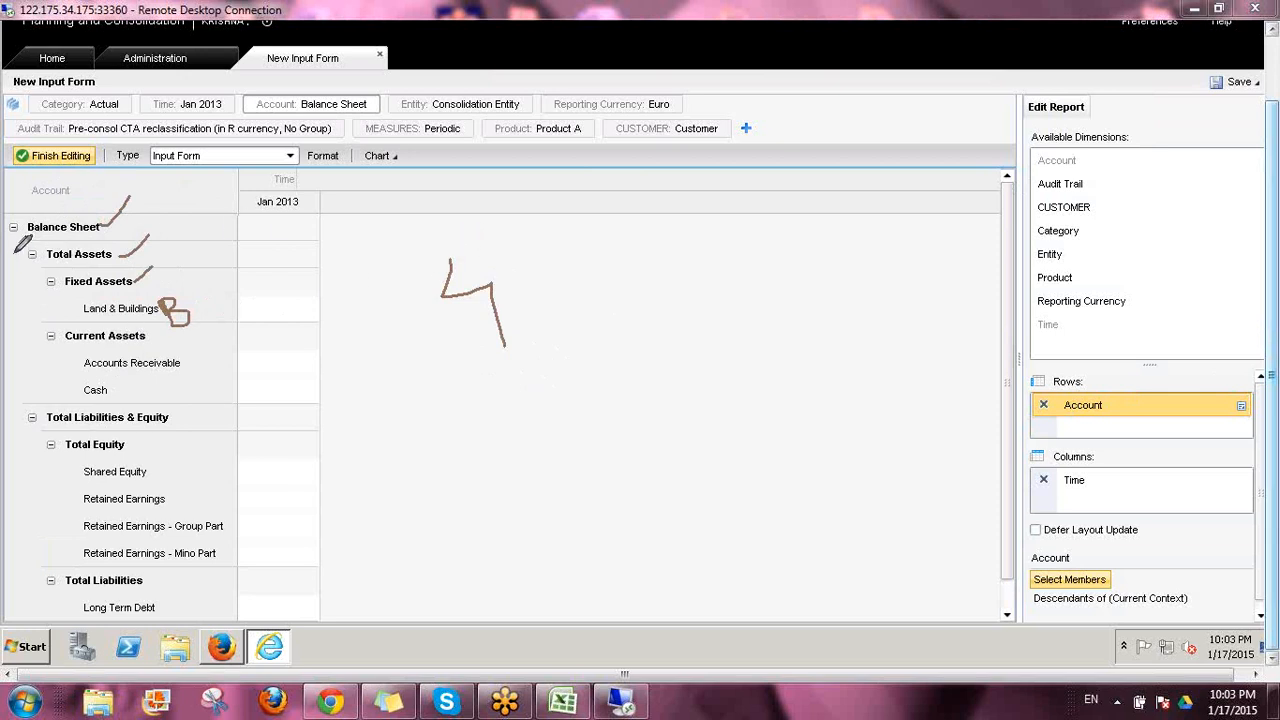
{"action": "left_click_drag", "start_coordinate": [12, 254], "coordinate": [30, 256]}
{"action": "left_click_drag", "start_coordinate": [82, 320], "coordinate": [182, 320]}
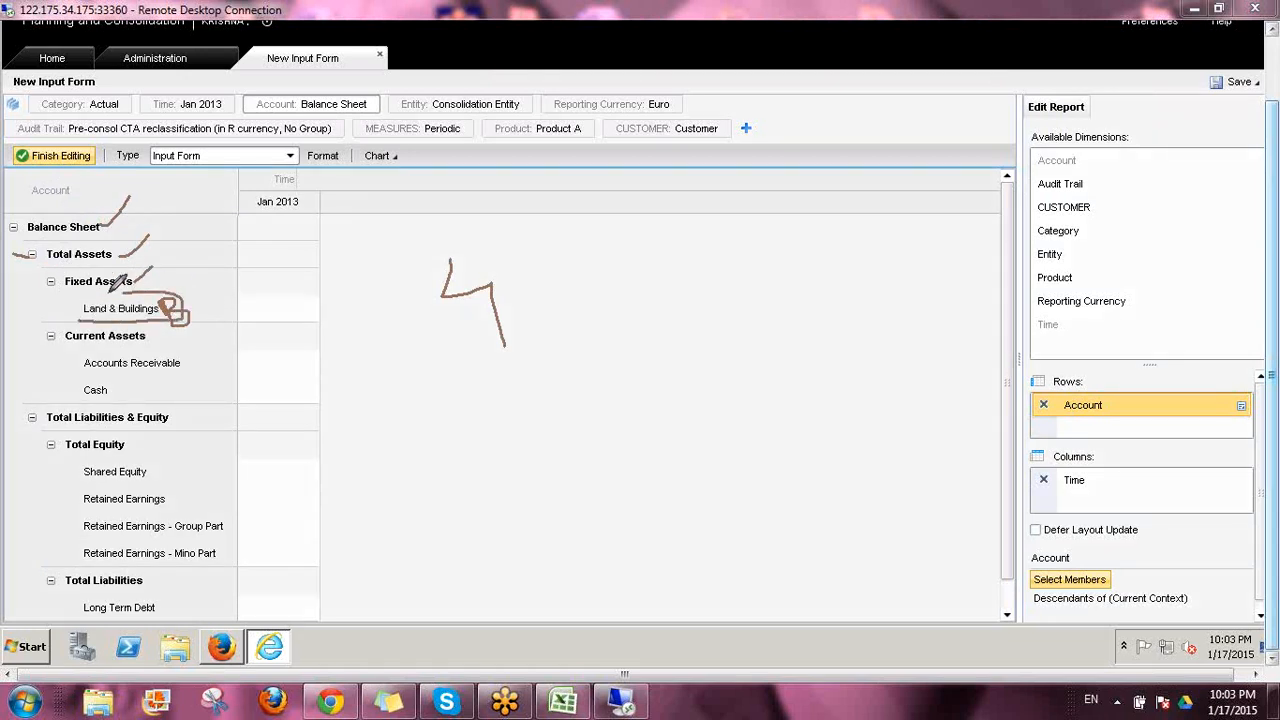
{"action": "mouse_move", "coordinate": [110, 289]}
{"action": "left_mouse_down"}
{"action": "mouse_move", "coordinate": [84, 298]}
{"action": "mouse_move", "coordinate": [82, 320]}
{"action": "left_mouse_up"}
{"action": "mouse_move", "coordinate": [222, 318]}
{"action": "left_mouse_down"}
{"action": "mouse_move", "coordinate": [188, 315]}
{"action": "mouse_move", "coordinate": [221, 318]}
{"action": "mouse_move", "coordinate": [190, 347]}
{"action": "left_mouse_up"}
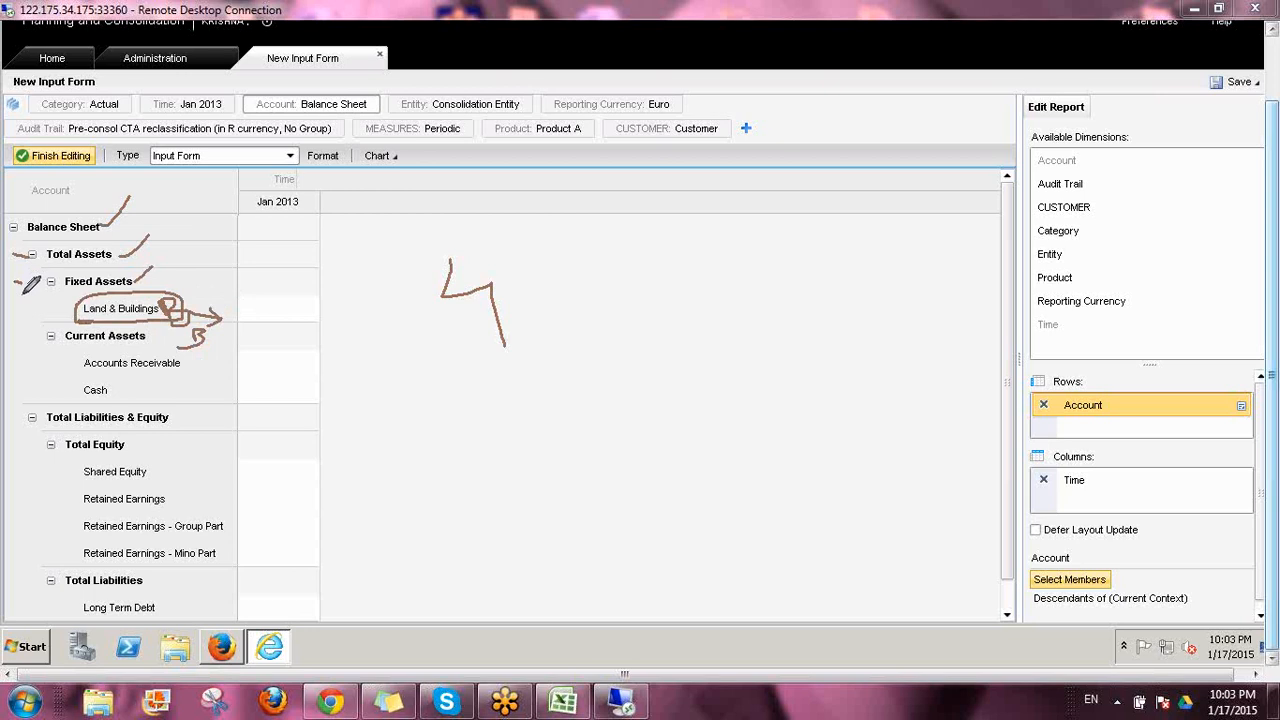
{"action": "left_click_drag", "start_coordinate": [22, 292], "coordinate": [37, 277]}
{"action": "left_click_drag", "start_coordinate": [64, 451], "coordinate": [127, 447]}
{"action": "left_click_drag", "start_coordinate": [18, 452], "coordinate": [40, 458]}
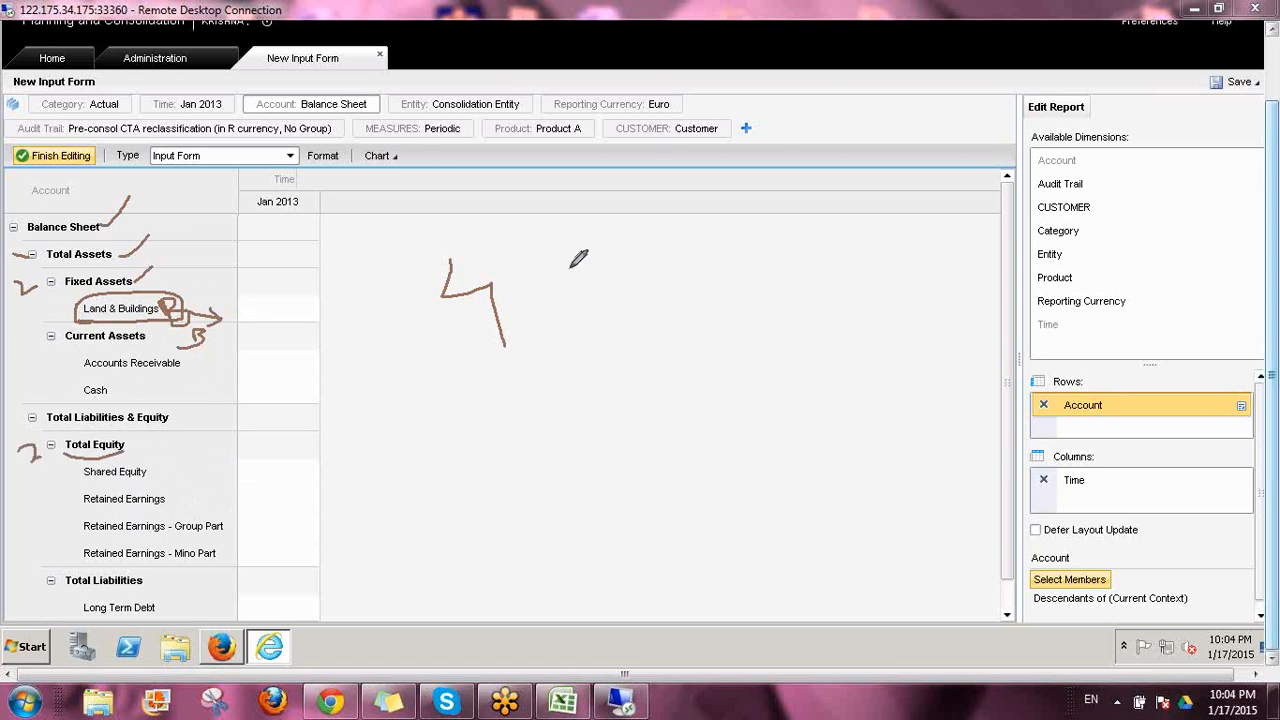
{"action": "left_click_drag", "start_coordinate": [573, 268], "coordinate": [586, 294]}
{"action": "mouse_move", "coordinate": [432, 330]}
{"action": "left_mouse_down"}
{"action": "mouse_move", "coordinate": [522, 314]}
{"action": "mouse_move", "coordinate": [448, 245]}
{"action": "mouse_move", "coordinate": [440, 325]}
{"action": "left_mouse_up"}
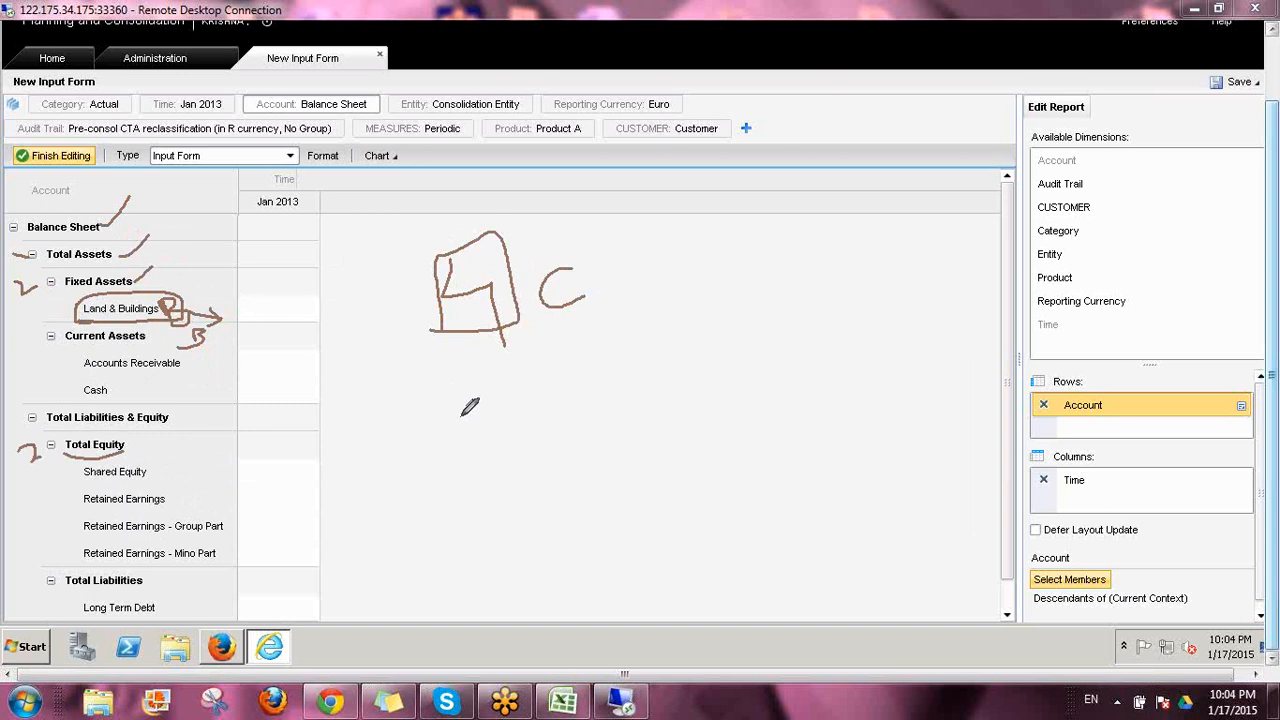
{"action": "mouse_move", "coordinate": [470, 406]}
{"action": "left_mouse_down"}
{"action": "mouse_move", "coordinate": [472, 462]}
{"action": "mouse_move", "coordinate": [662, 408]}
{"action": "left_mouse_up"}
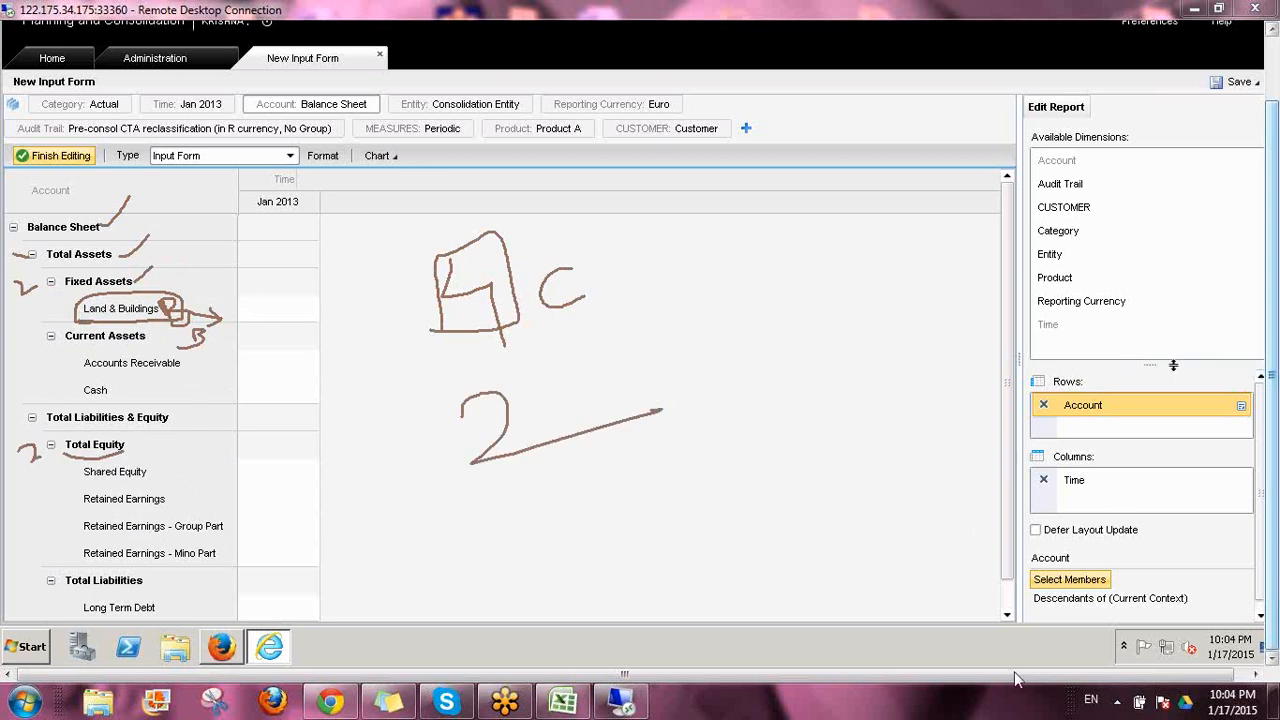
Limit the Account row's Descendants of Current Context criteria to 2 levels down
{"action": "left_click", "coordinate": [1060, 582]}
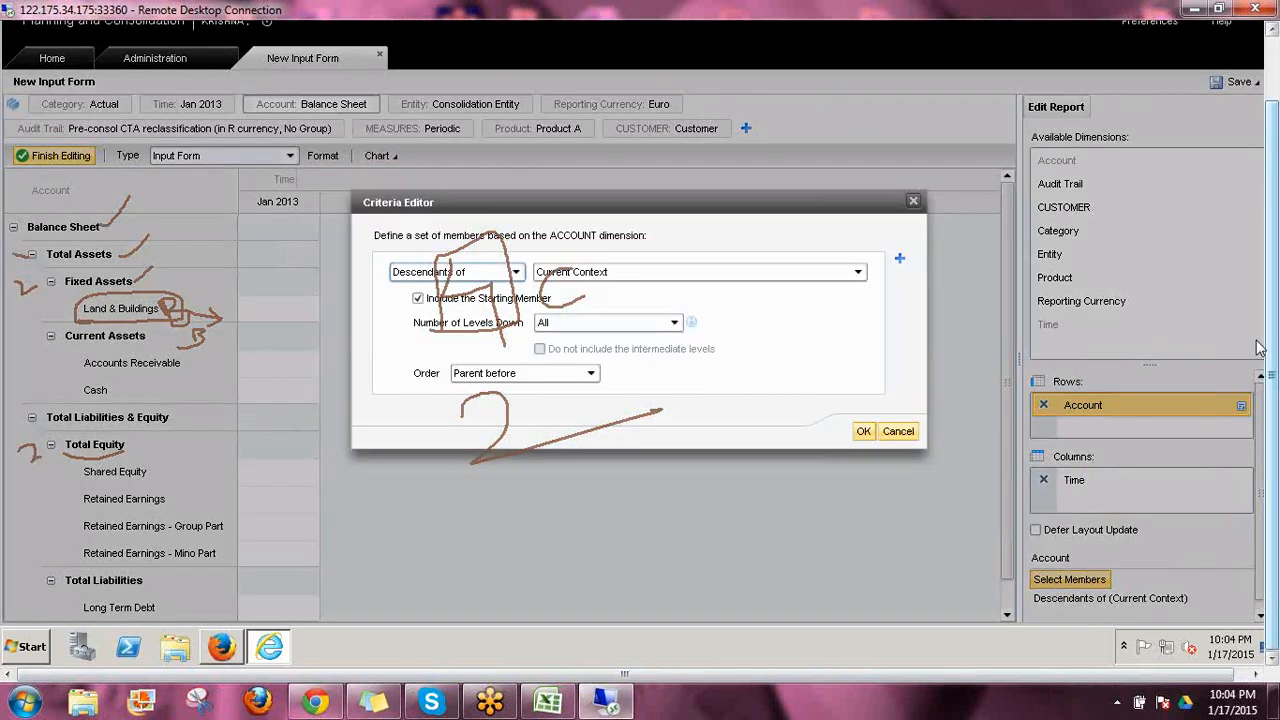
{"action": "left_click", "coordinate": [1167, 468]}
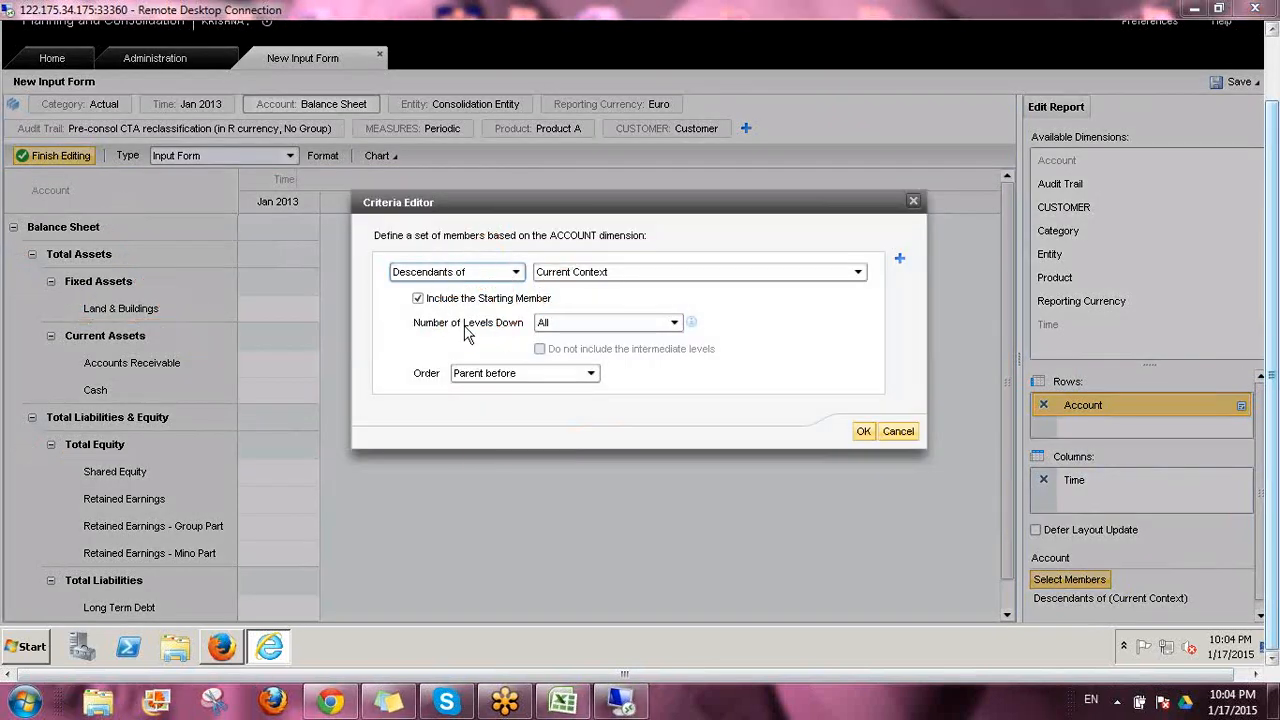
{"action": "left_click", "coordinate": [674, 324]}
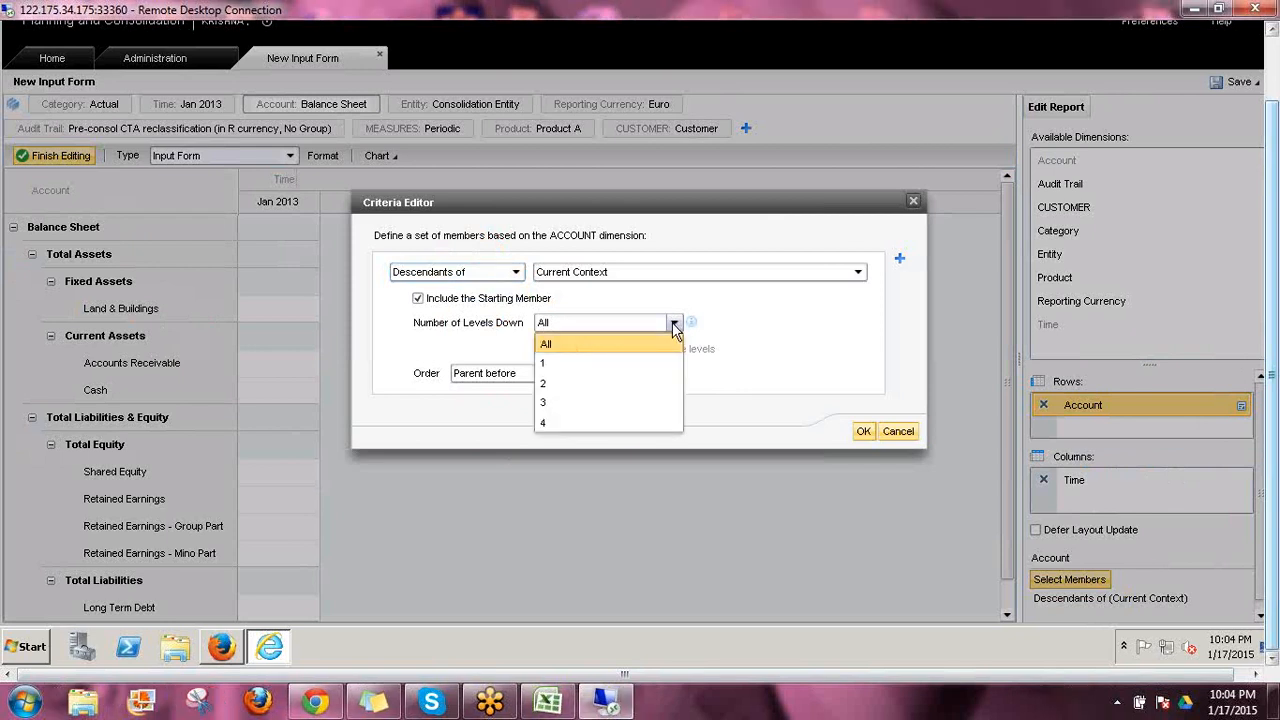
{"action": "left_click", "coordinate": [547, 388]}
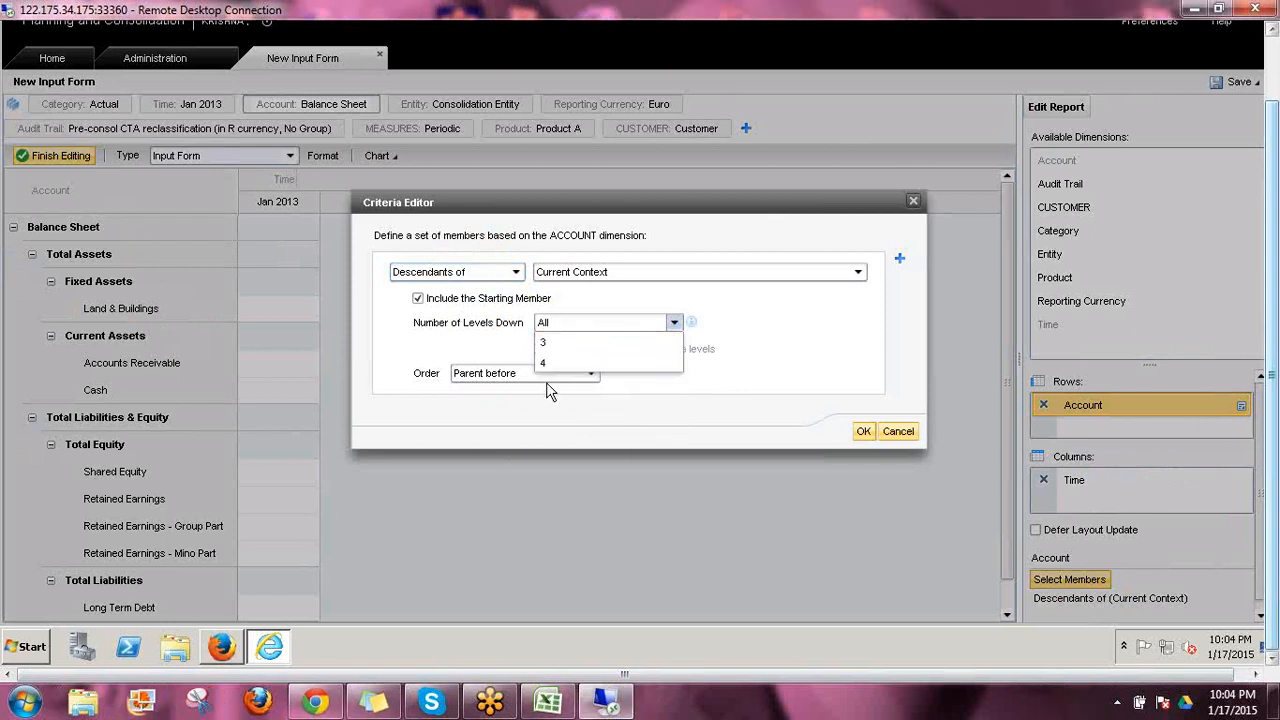
{"action": "left_click", "coordinate": [675, 324]}
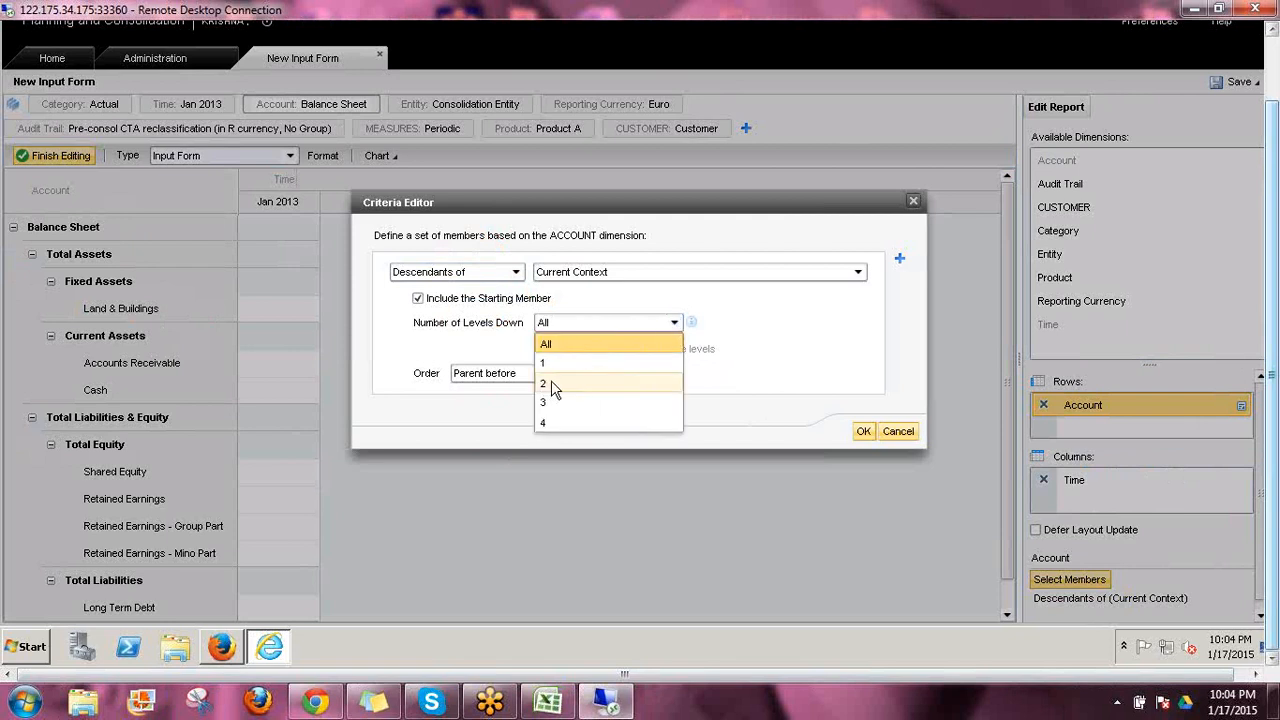
{"action": "left_click", "coordinate": [552, 385]}
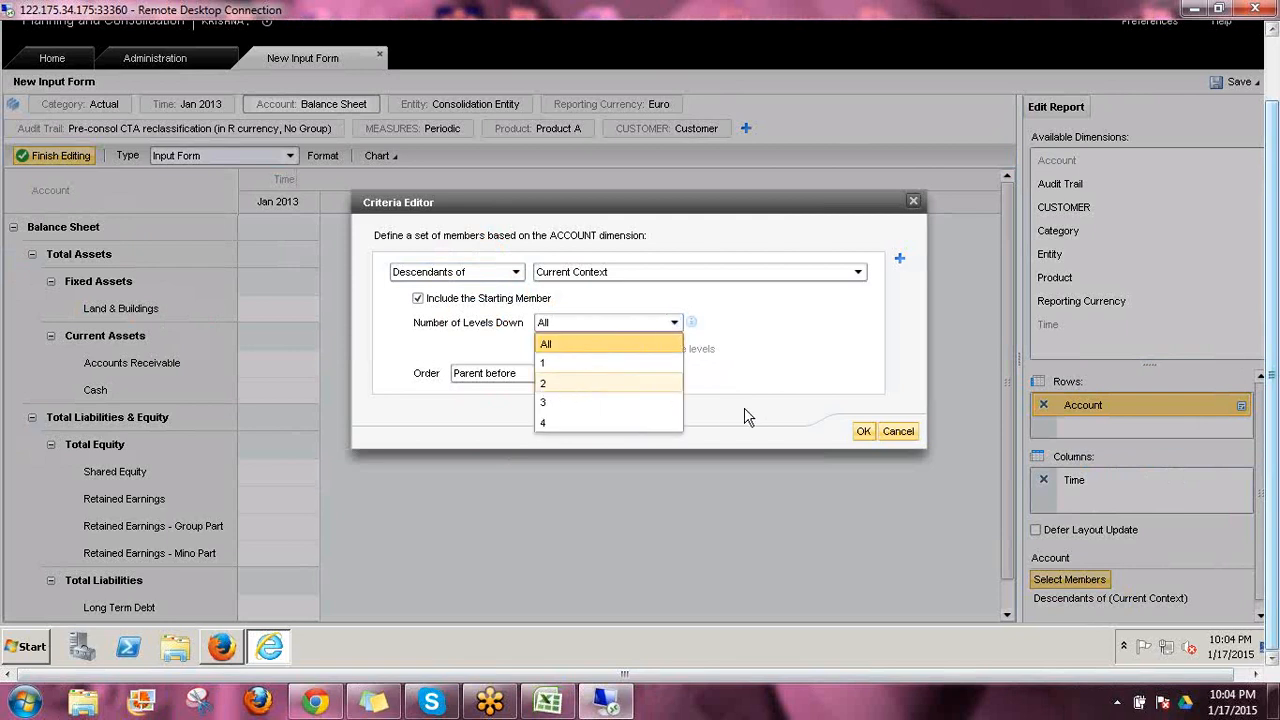
{"action": "left_click", "coordinate": [863, 432]}
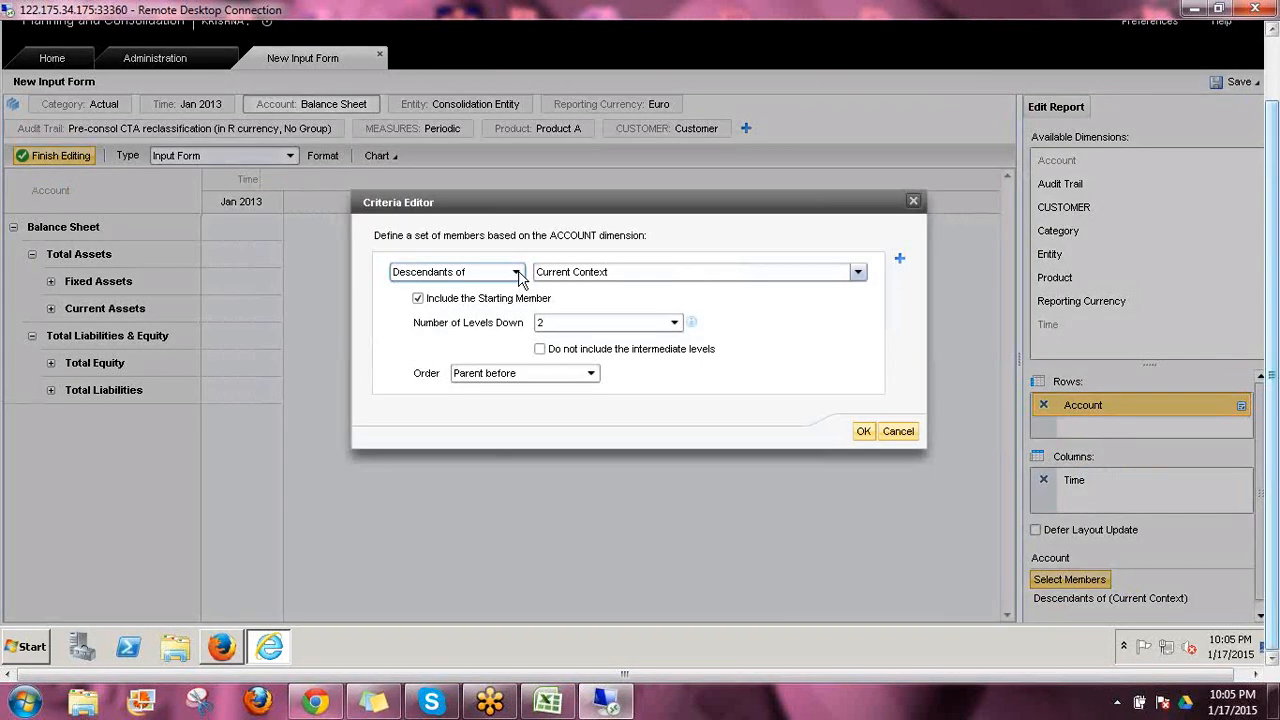
Change the Account row's member criteria to Base Members of, based on the Current Context
{"action": "left_click", "coordinate": [516, 273]}
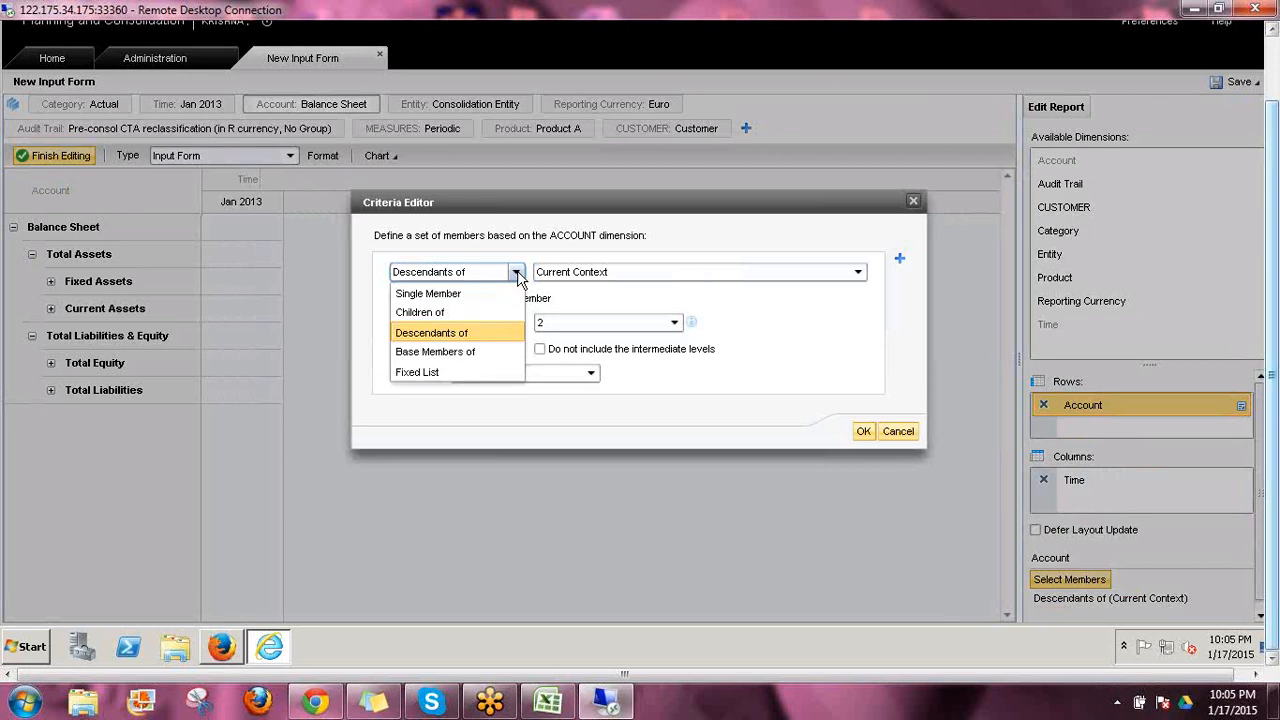
{"action": "left_click", "coordinate": [472, 352]}
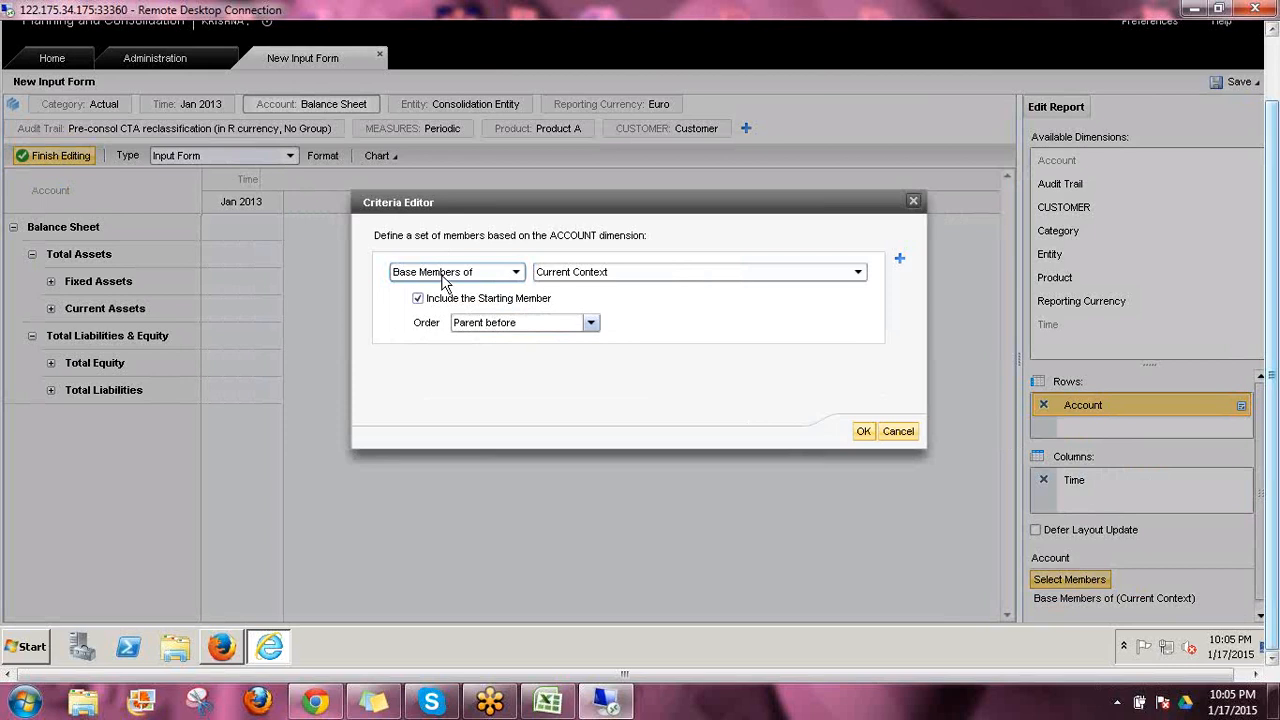
{"action": "left_click", "coordinate": [863, 432]}
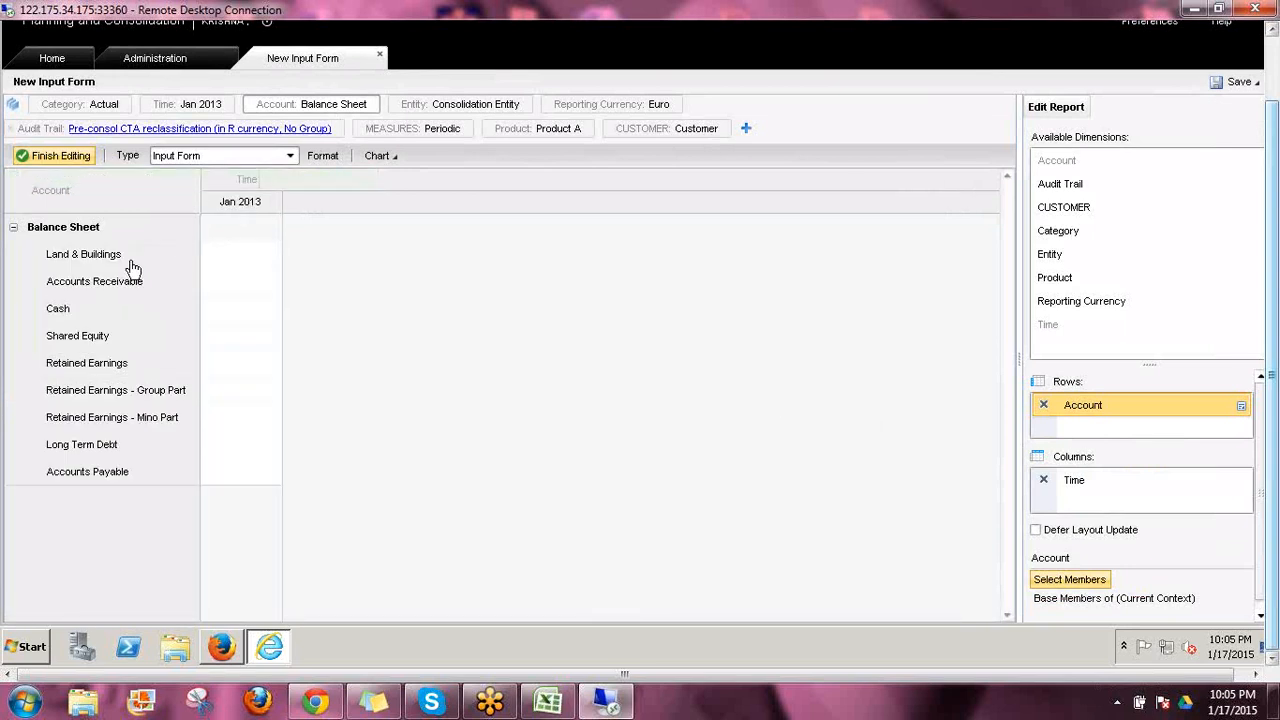
Examine the base members under Fixed Assets and Current Assets in the Account context's member hierarchy
{"action": "left_click", "coordinate": [330, 106]}
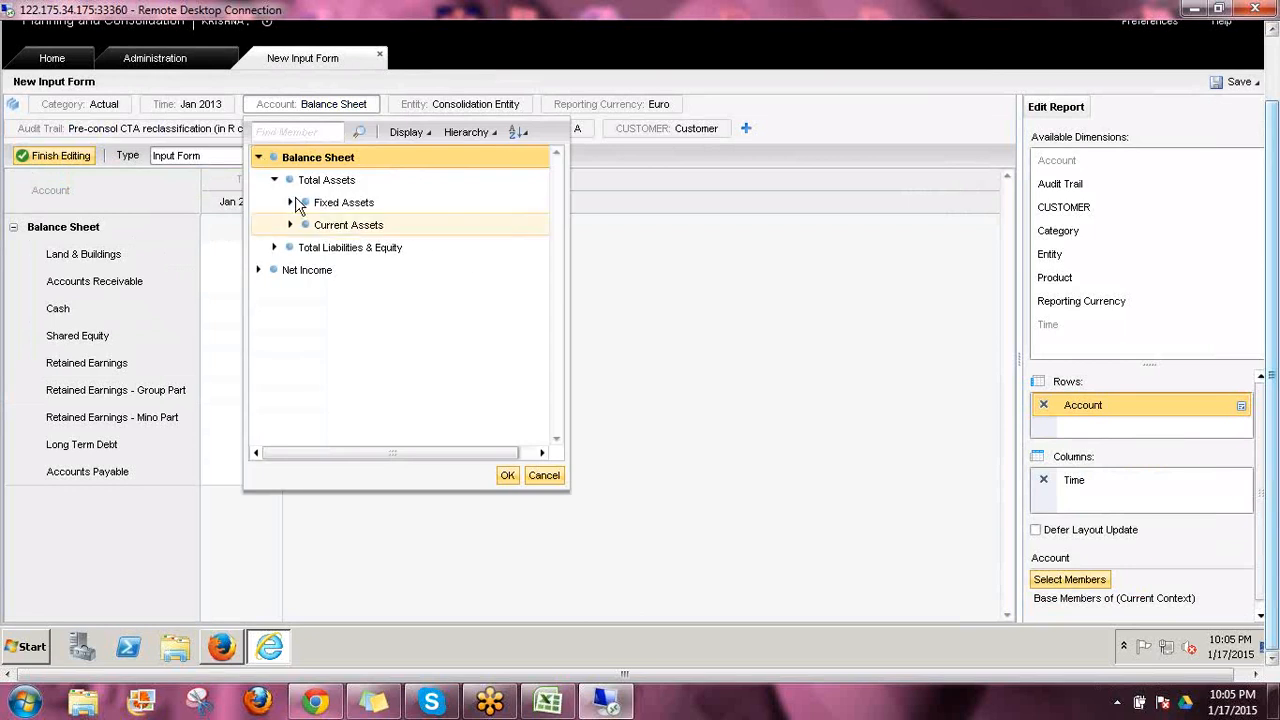
{"action": "left_click", "coordinate": [291, 203]}
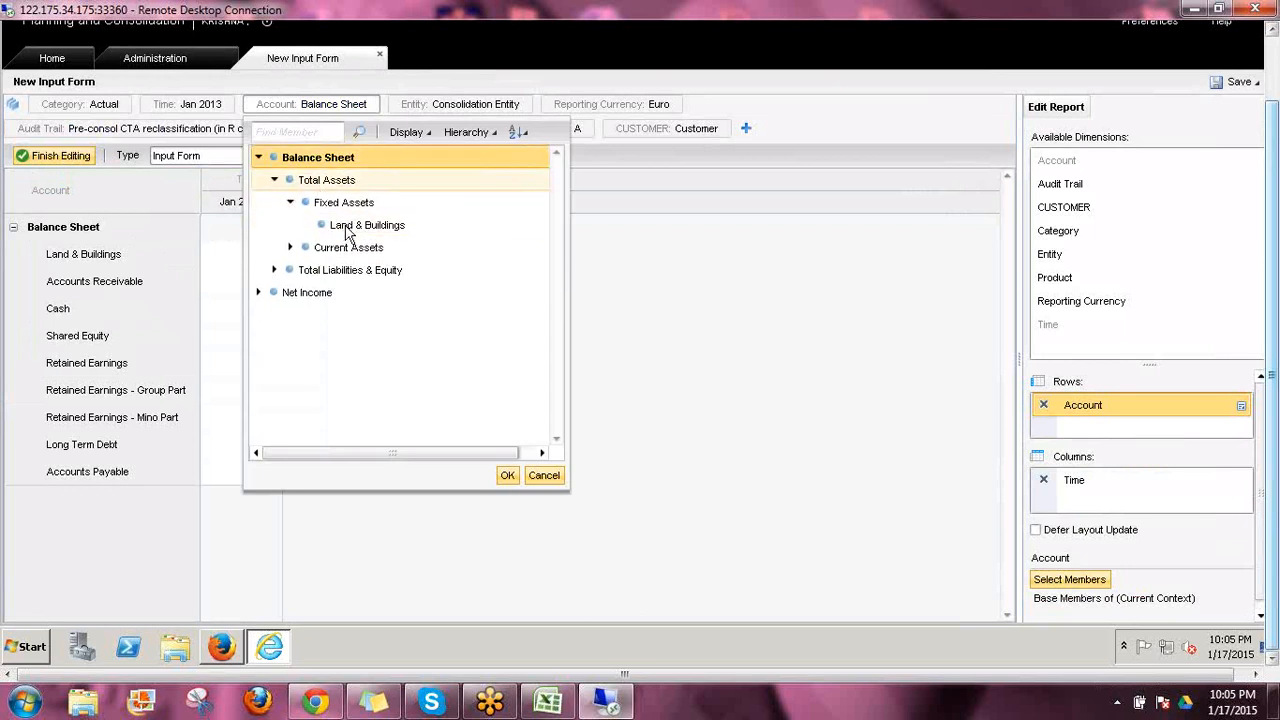
{"action": "left_click", "coordinate": [367, 225]}
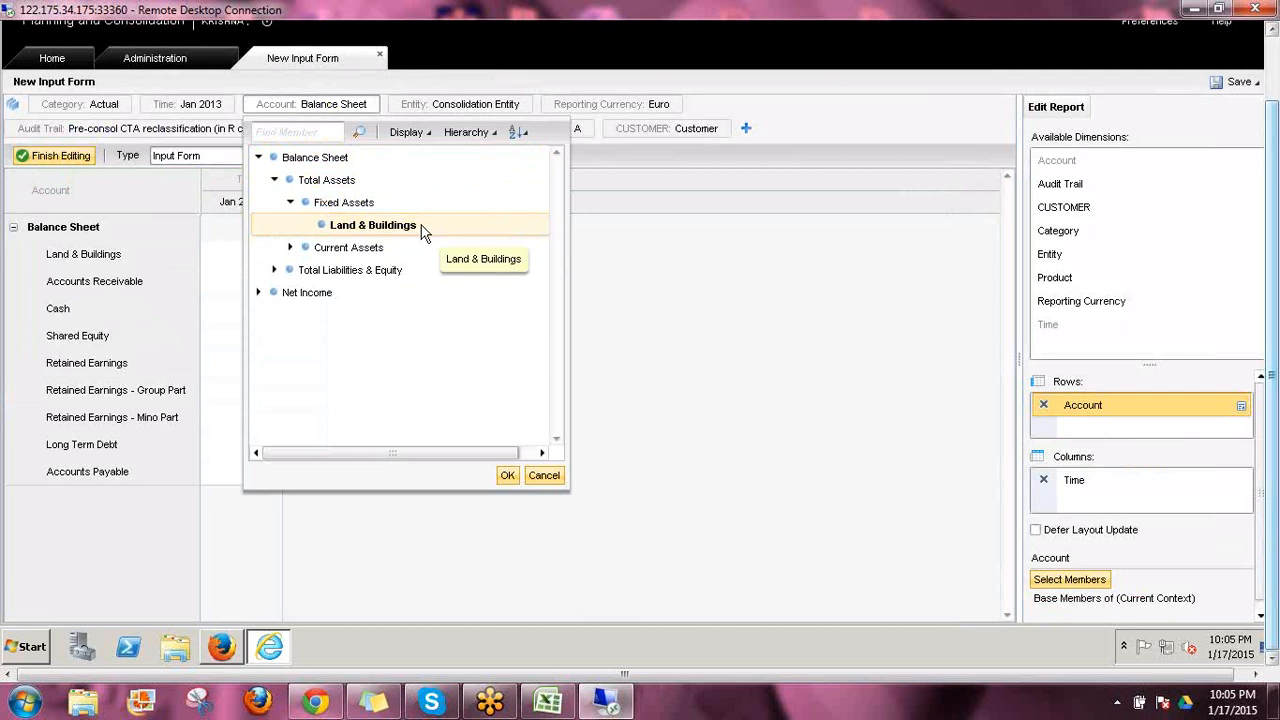
{"action": "left_click", "coordinate": [290, 247]}
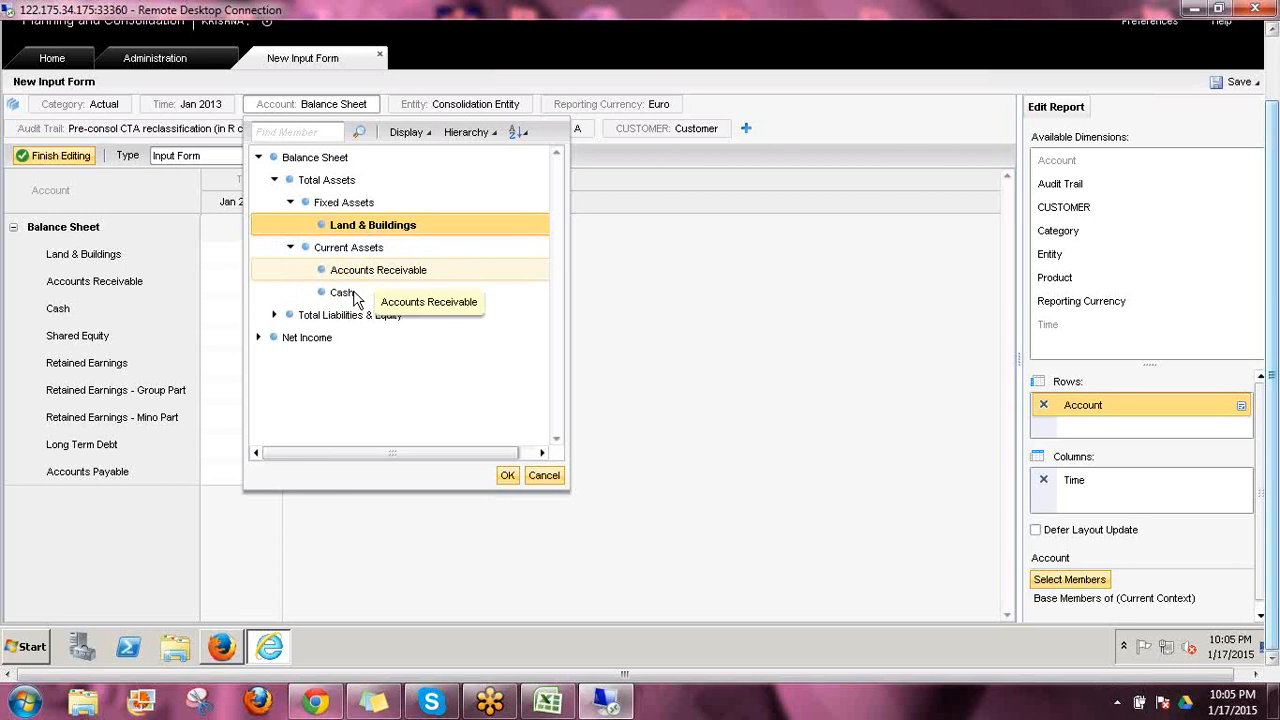
{"action": "left_click", "coordinate": [356, 278]}
{"action": "left_click", "coordinate": [366, 300]}
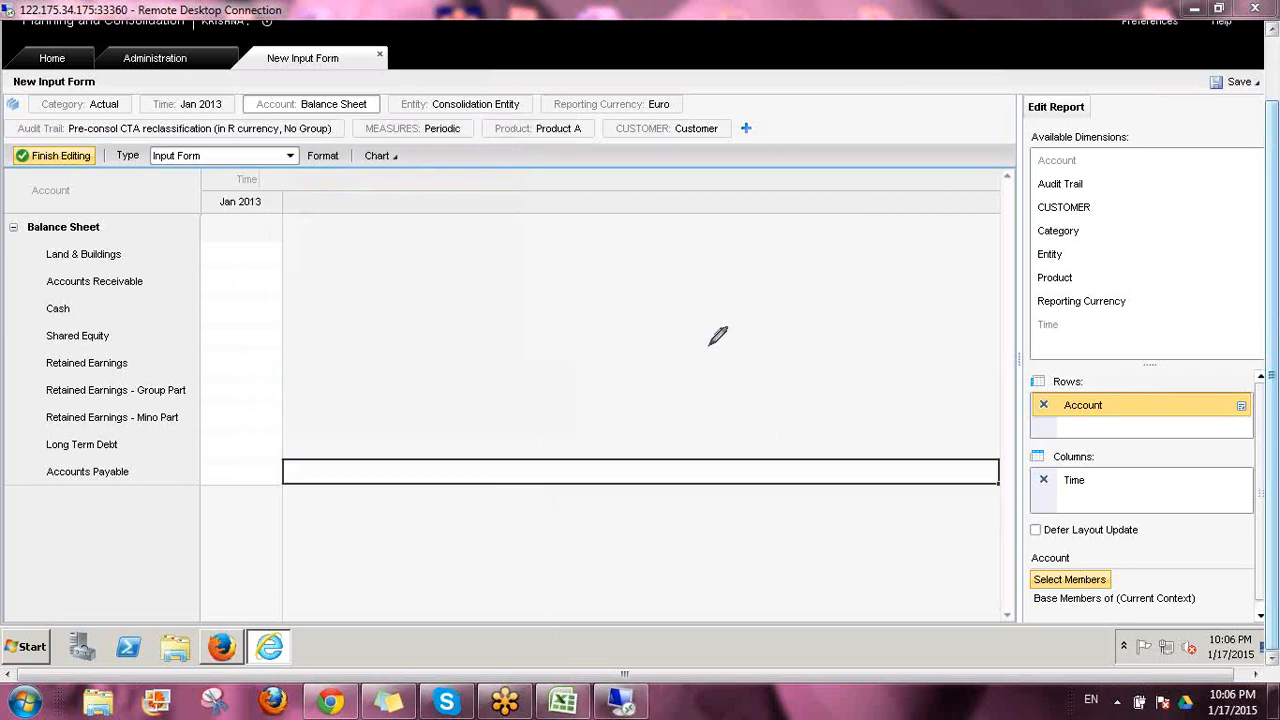
{"action": "left_click_drag", "start_coordinate": [709, 346], "coordinate": [737, 351]}
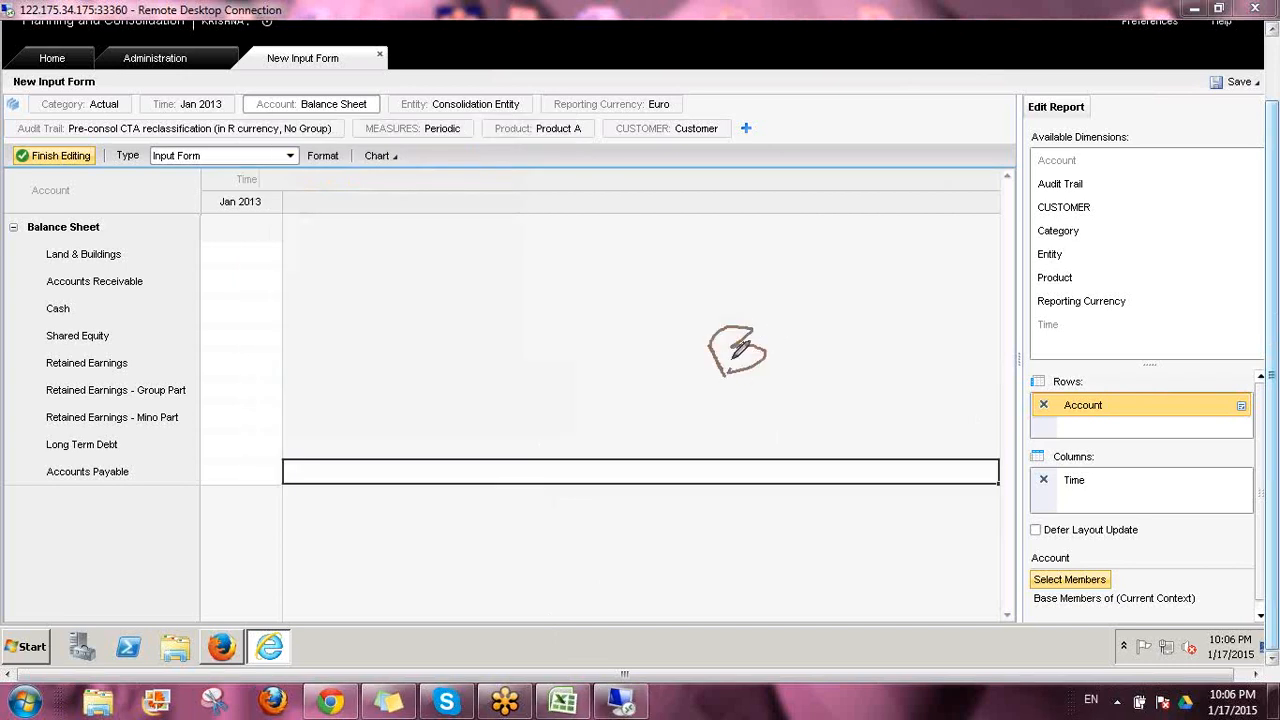
{"action": "mouse_move", "coordinate": [705, 298]}
{"action": "left_mouse_down"}
{"action": "mouse_move", "coordinate": [727, 313]}
{"action": "mouse_move", "coordinate": [723, 296]}
{"action": "left_mouse_up"}
{"action": "mouse_move", "coordinate": [634, 289]}
{"action": "left_mouse_down"}
{"action": "mouse_move", "coordinate": [620, 246]}
{"action": "mouse_move", "coordinate": [662, 269]}
{"action": "mouse_move", "coordinate": [735, 272]}
{"action": "mouse_move", "coordinate": [728, 240]}
{"action": "mouse_move", "coordinate": [828, 239]}
{"action": "left_mouse_up"}
{"action": "mouse_move", "coordinate": [441, 301]}
{"action": "left_mouse_down"}
{"action": "mouse_move", "coordinate": [583, 281]}
{"action": "mouse_move", "coordinate": [561, 306]}
{"action": "left_mouse_up"}
{"action": "left_click_drag", "start_coordinate": [490, 356], "coordinate": [493, 392]}
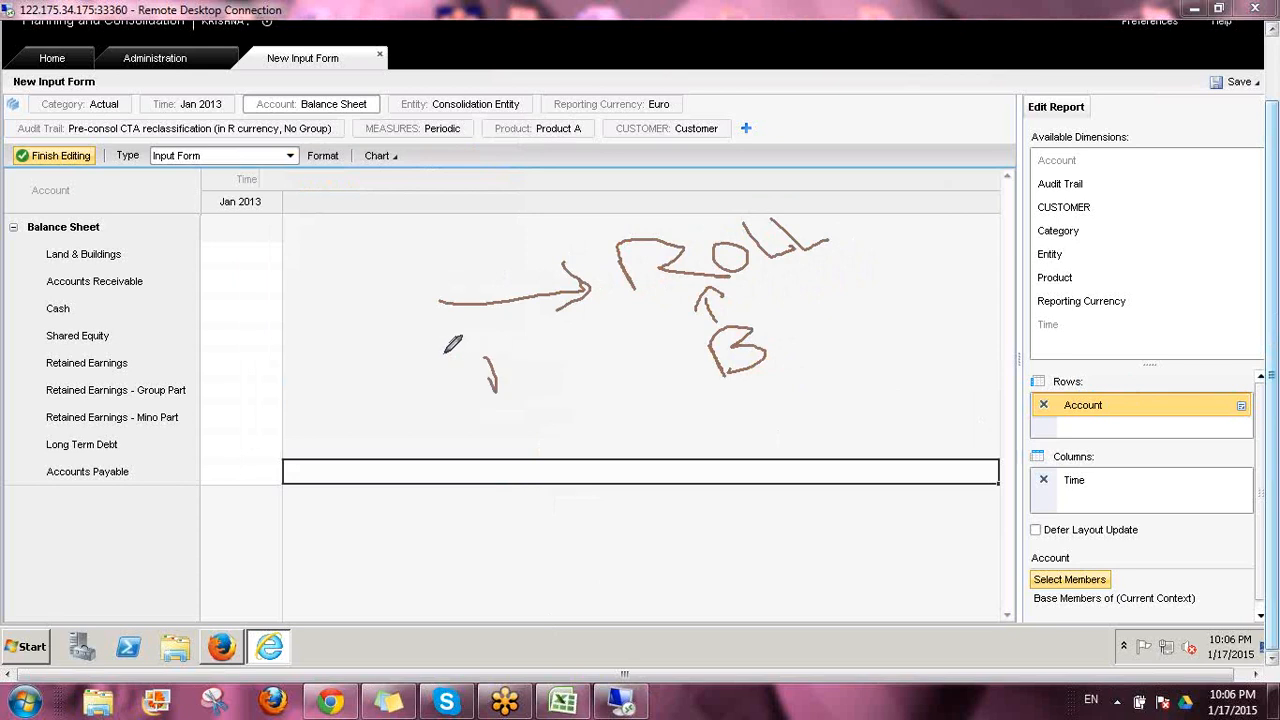
{"action": "left_click_drag", "start_coordinate": [443, 353], "coordinate": [568, 330]}
{"action": "left_click_drag", "start_coordinate": [735, 326], "coordinate": [870, 295]}
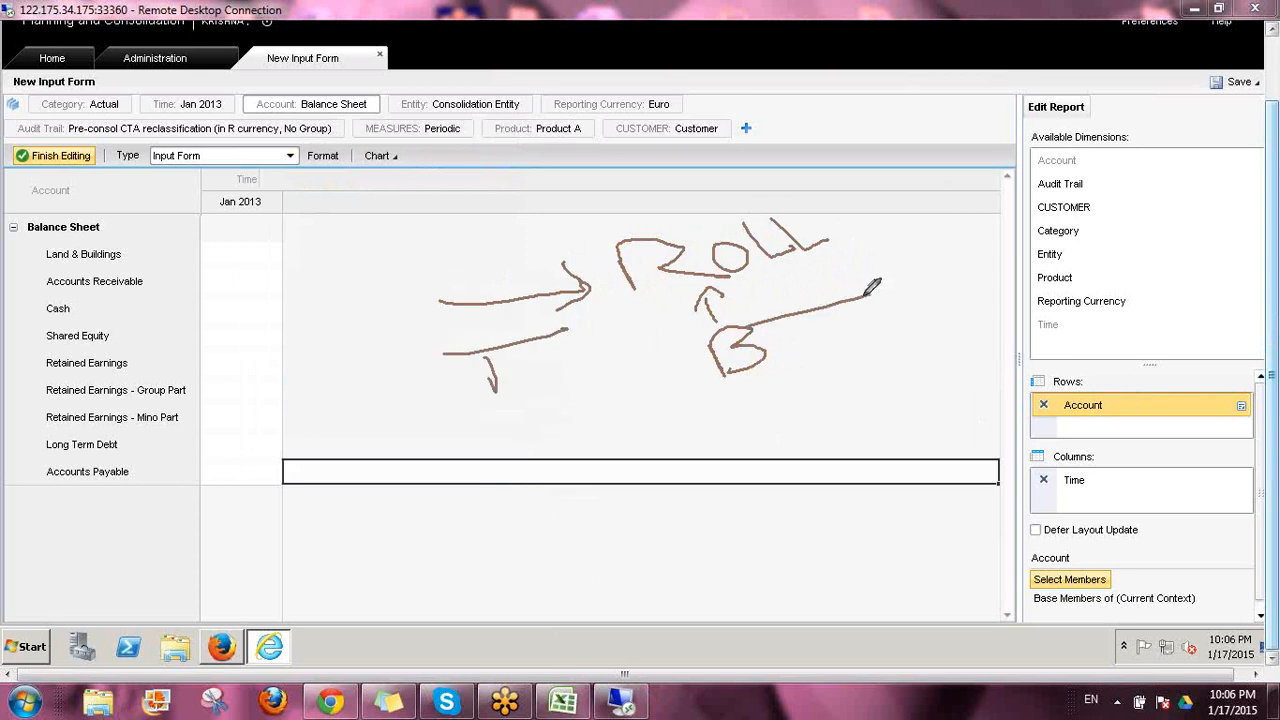
{"action": "mouse_move", "coordinate": [714, 318]}
{"action": "left_mouse_down"}
{"action": "mouse_move", "coordinate": [702, 406]}
{"action": "mouse_move", "coordinate": [745, 291]}
{"action": "mouse_move", "coordinate": [689, 313]}
{"action": "left_mouse_up"}
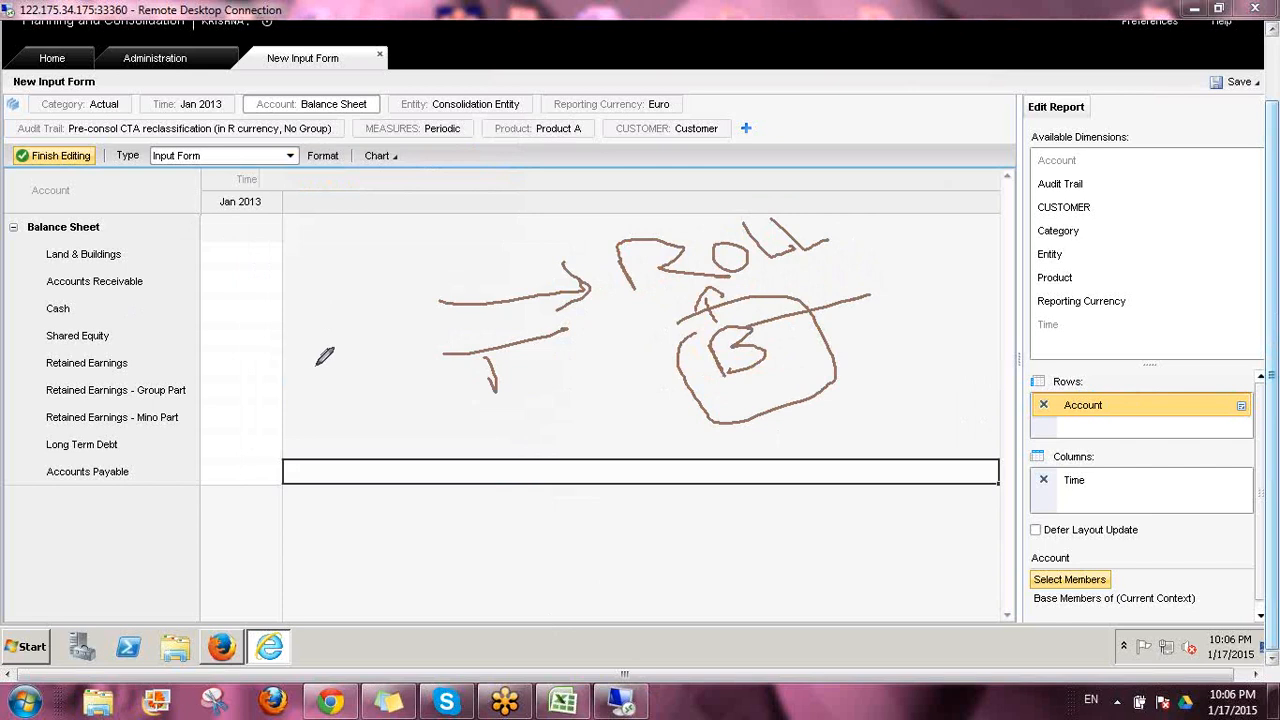
{"action": "left_click_drag", "start_coordinate": [272, 78], "coordinate": [338, 50]}
{"action": "left_click_drag", "start_coordinate": [270, 262], "coordinate": [392, 228]}
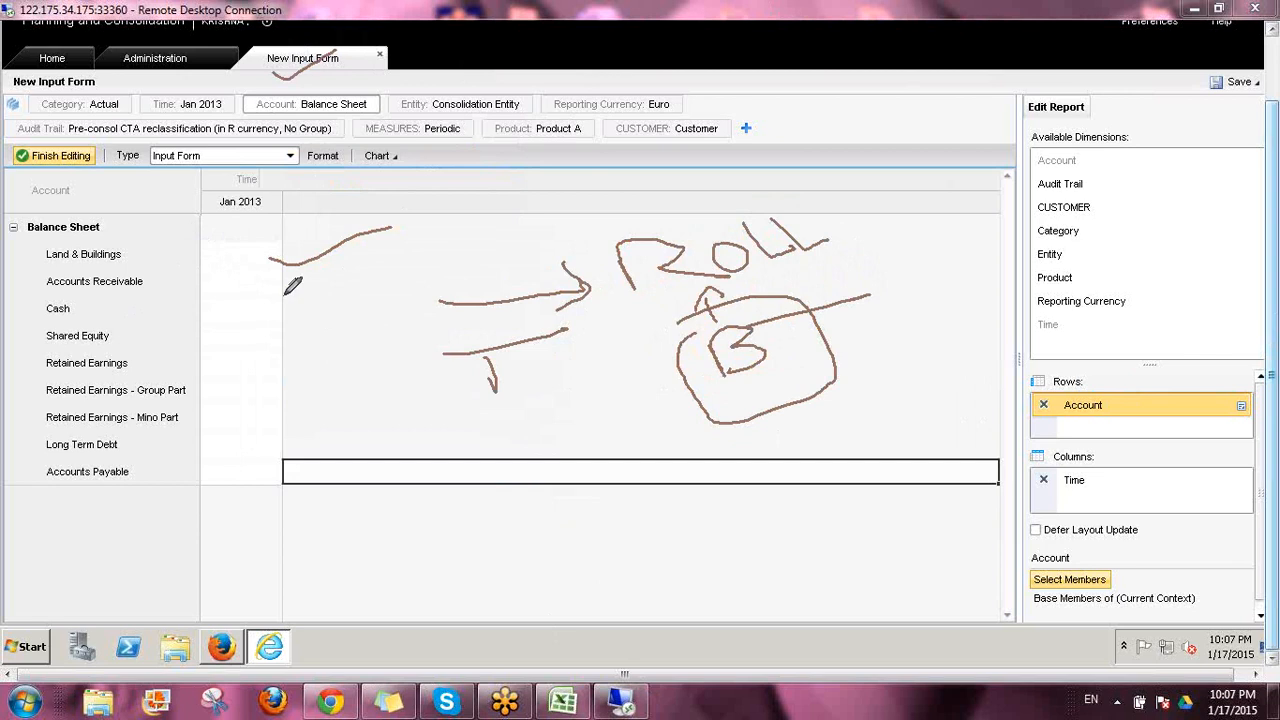
{"action": "left_click_drag", "start_coordinate": [270, 292], "coordinate": [378, 244]}
{"action": "left_click_drag", "start_coordinate": [268, 322], "coordinate": [355, 288]}
{"action": "left_click_drag", "start_coordinate": [264, 346], "coordinate": [328, 321]}
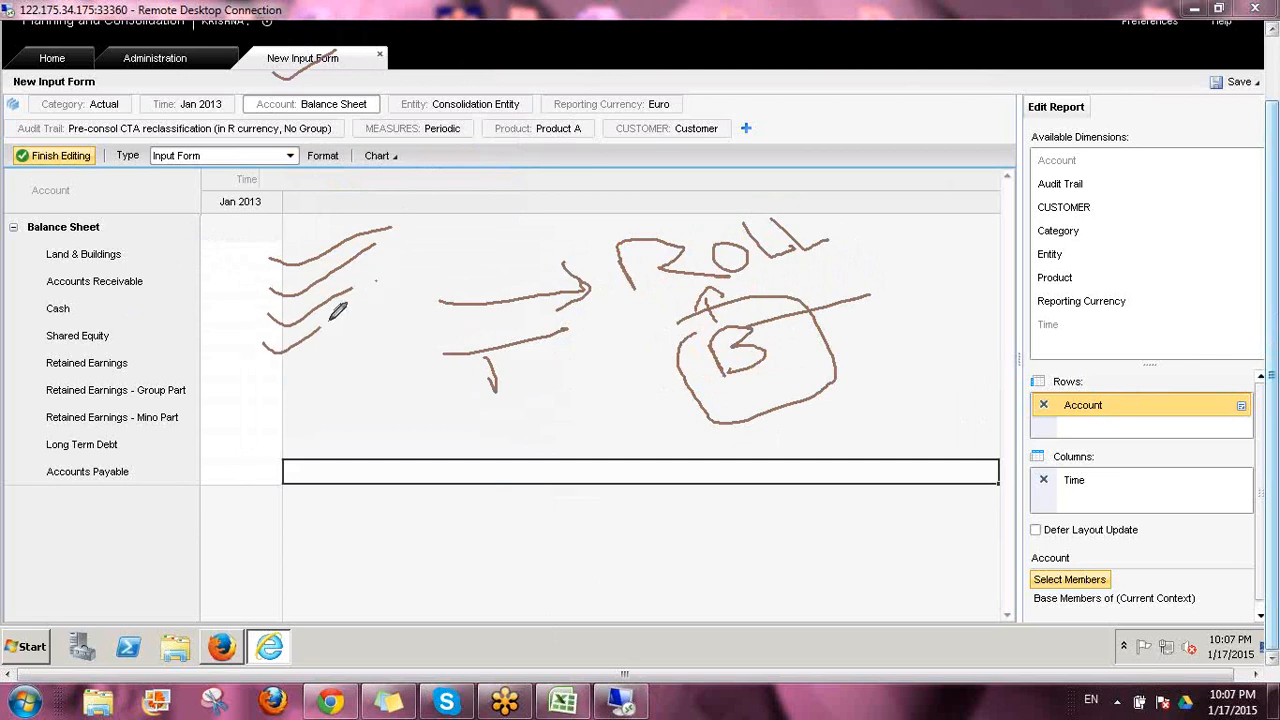
{"action": "left_click_drag", "start_coordinate": [272, 376], "coordinate": [353, 350]}
{"action": "mouse_move", "coordinate": [232, 252]}
{"action": "left_mouse_down"}
{"action": "mouse_move", "coordinate": [240, 462]}
{"action": "mouse_move", "coordinate": [254, 452]}
{"action": "left_mouse_up"}
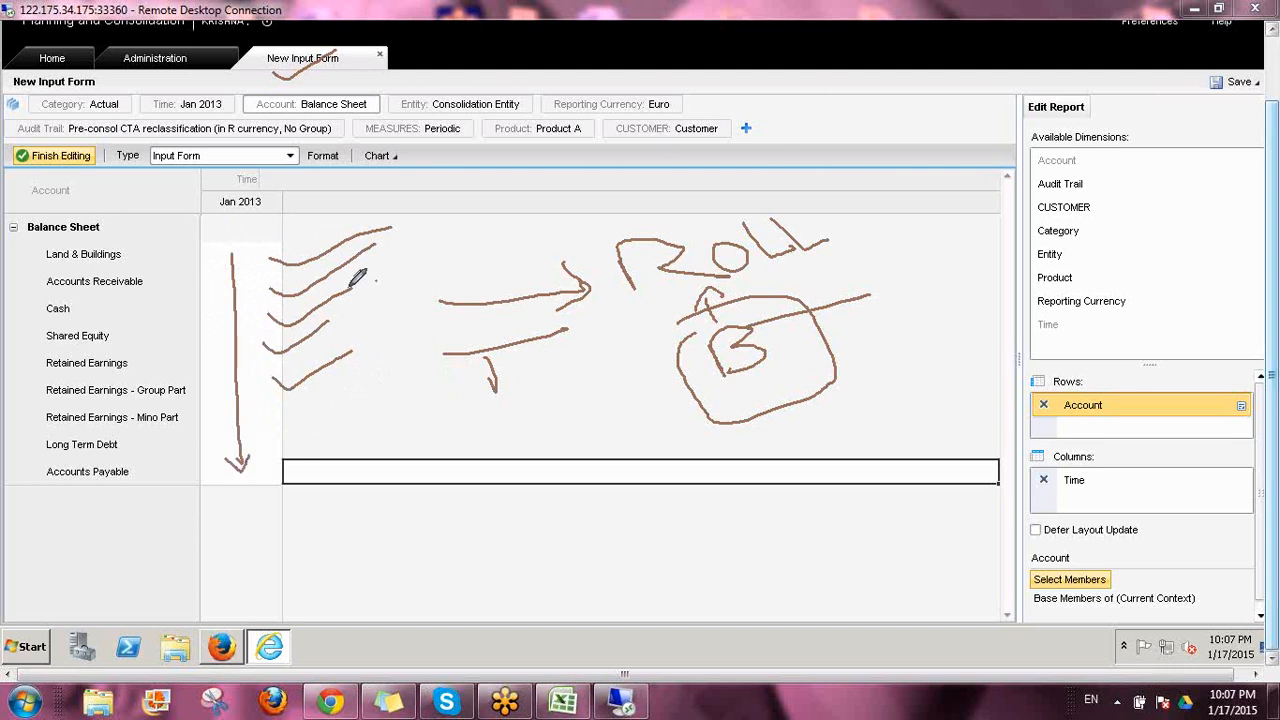
{"action": "mouse_move", "coordinate": [386, 256]}
{"action": "left_mouse_down"}
{"action": "mouse_move", "coordinate": [395, 305]}
{"action": "mouse_move", "coordinate": [440, 300]}
{"action": "mouse_move", "coordinate": [392, 322]}
{"action": "left_mouse_up"}
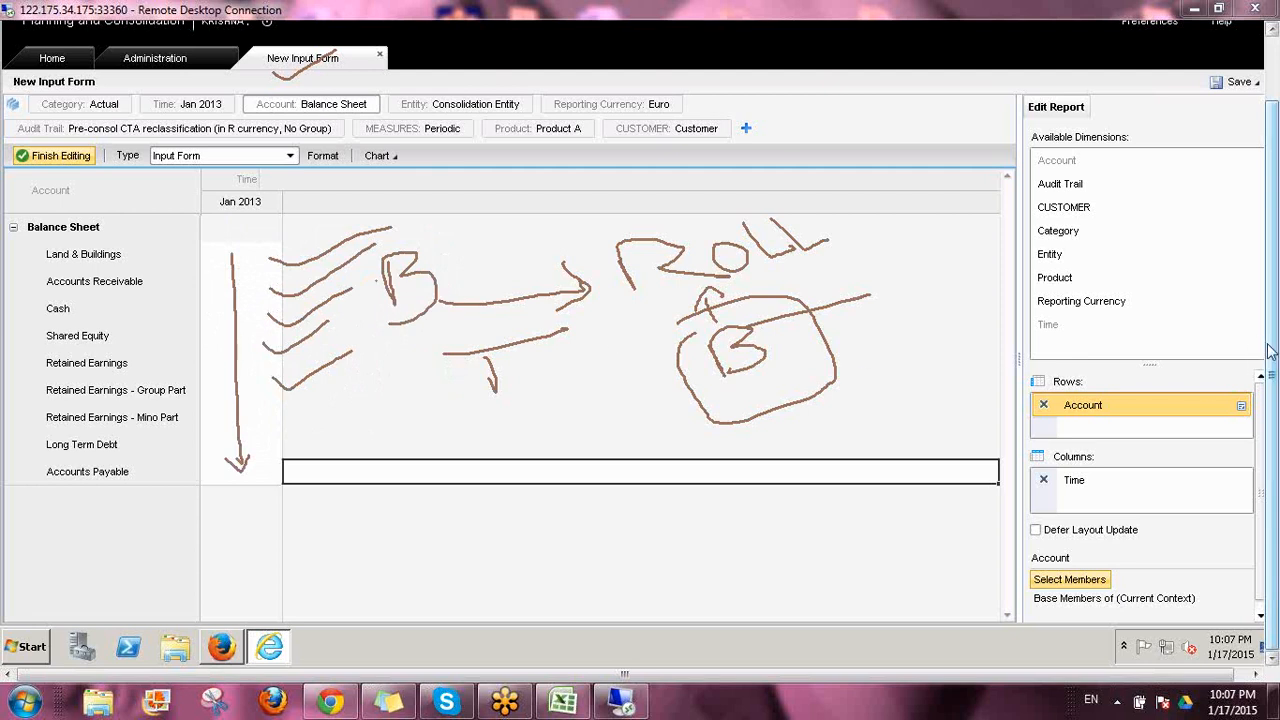
{"action": "left_click", "coordinate": [1168, 461]}
{"action": "left_click", "coordinate": [1270, 341]}
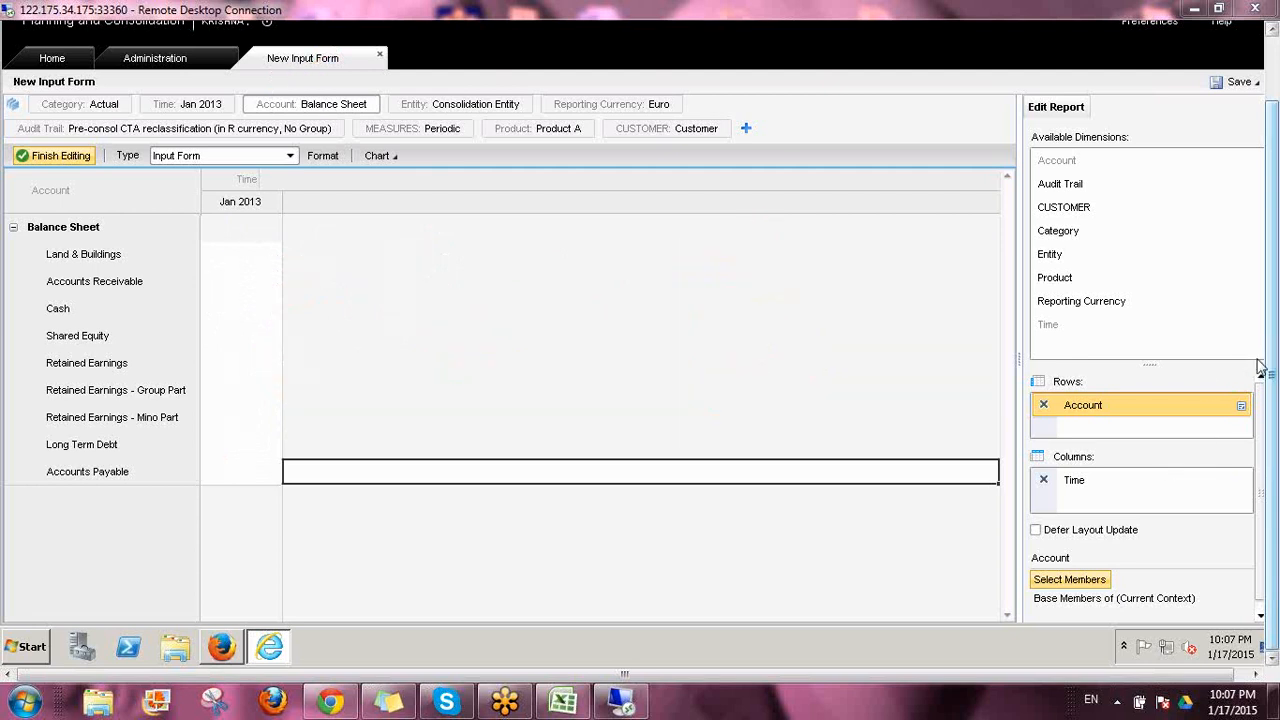
{"action": "left_click", "coordinate": [1203, 372]}
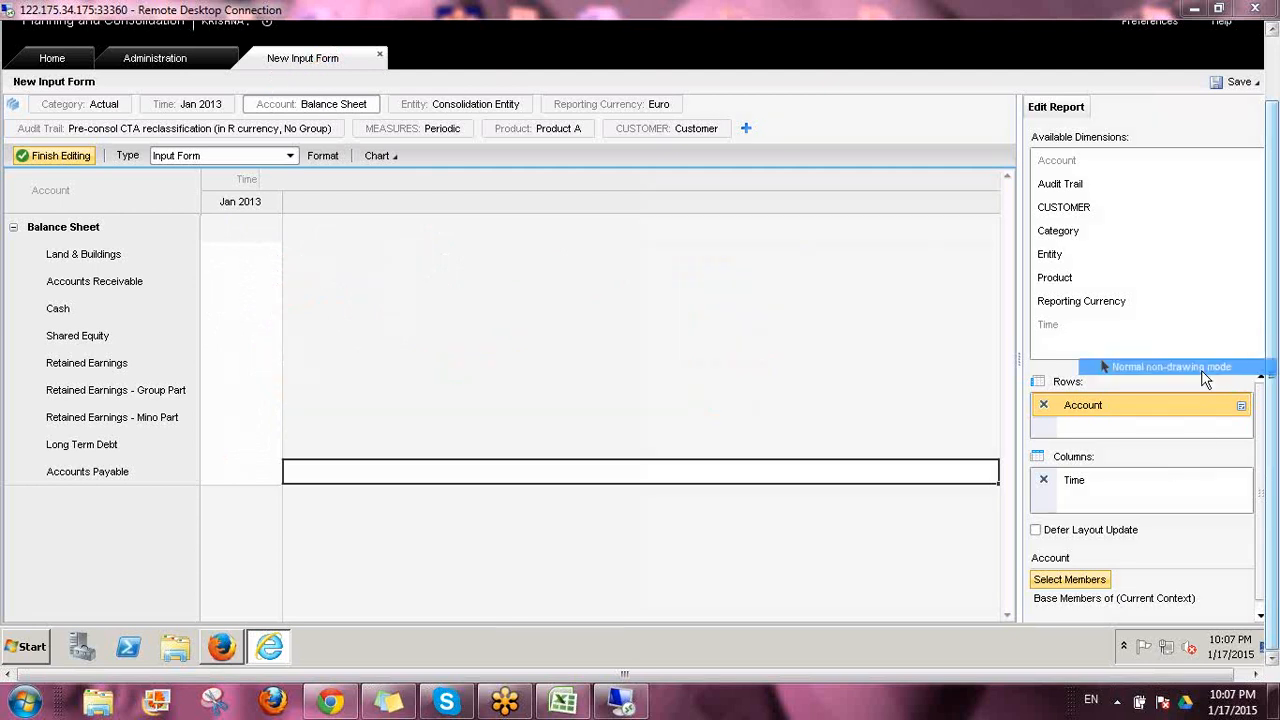
Change the Account row's member criteria to Fixed List and add Land & Buildings from Fixed Assets
{"action": "left_click", "coordinate": [1068, 580]}
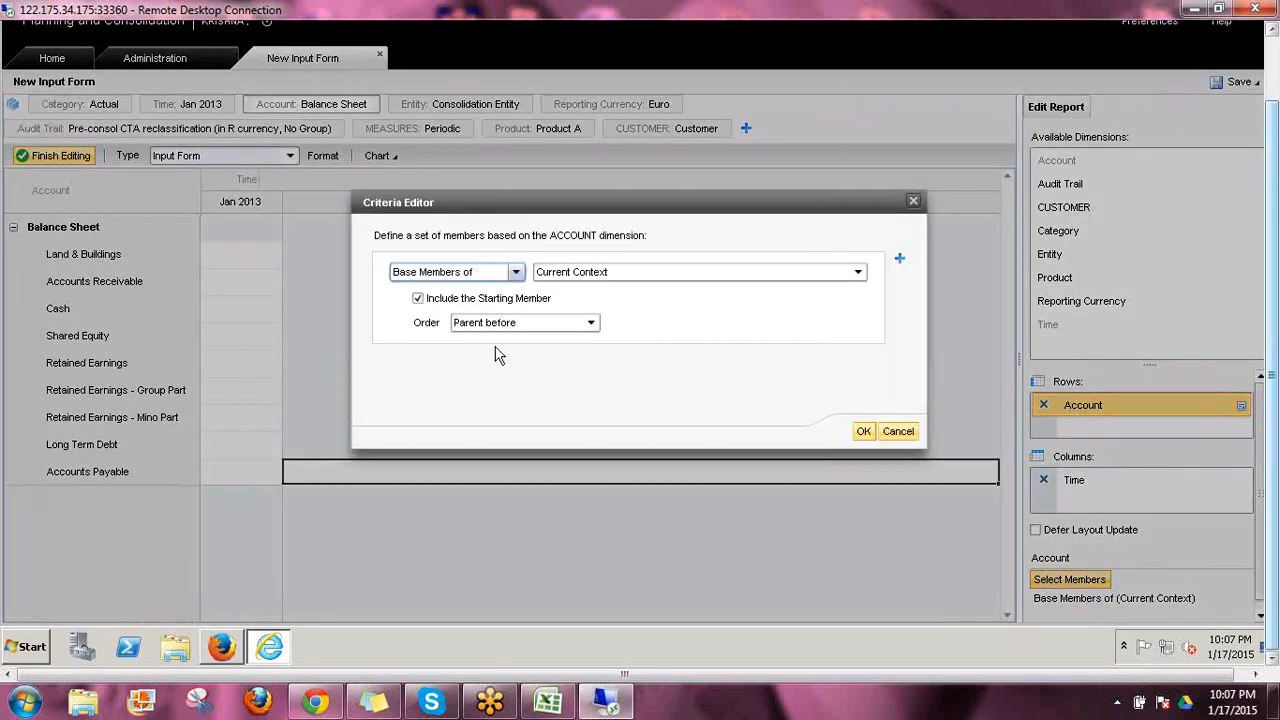
{"action": "left_click", "coordinate": [516, 272]}
{"action": "left_click", "coordinate": [442, 377]}
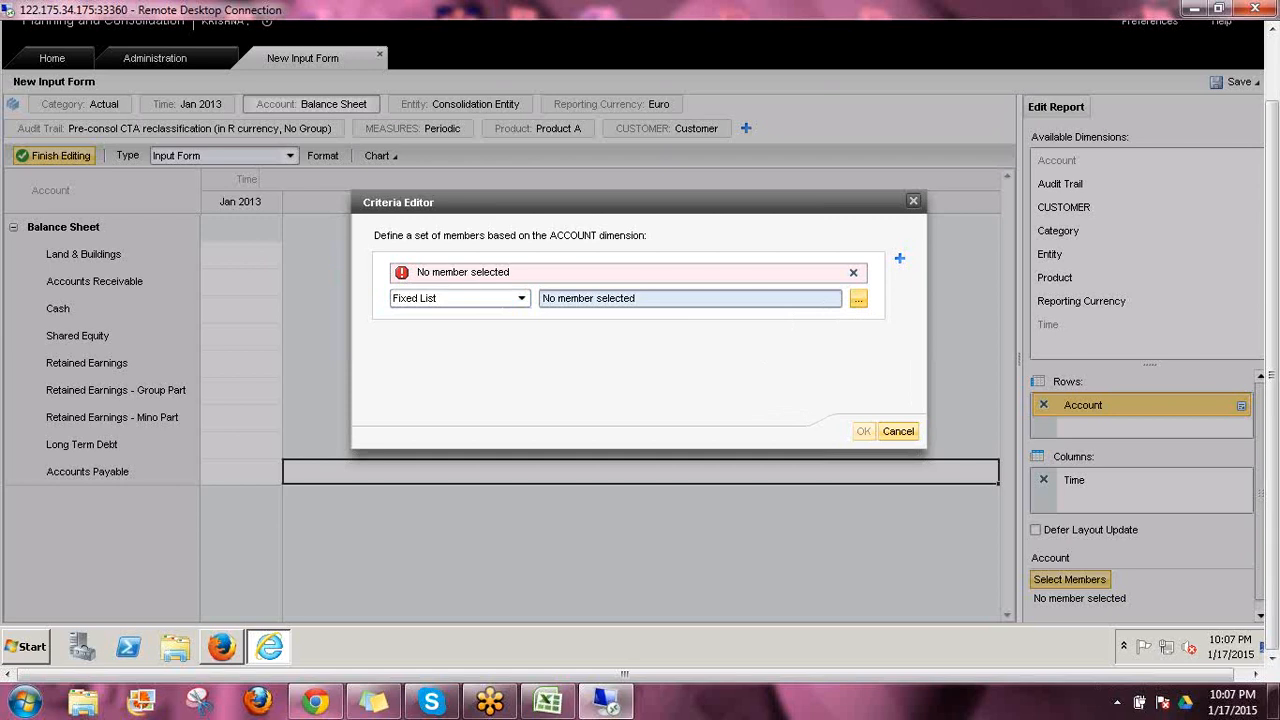
{"action": "left_click", "coordinate": [858, 298]}
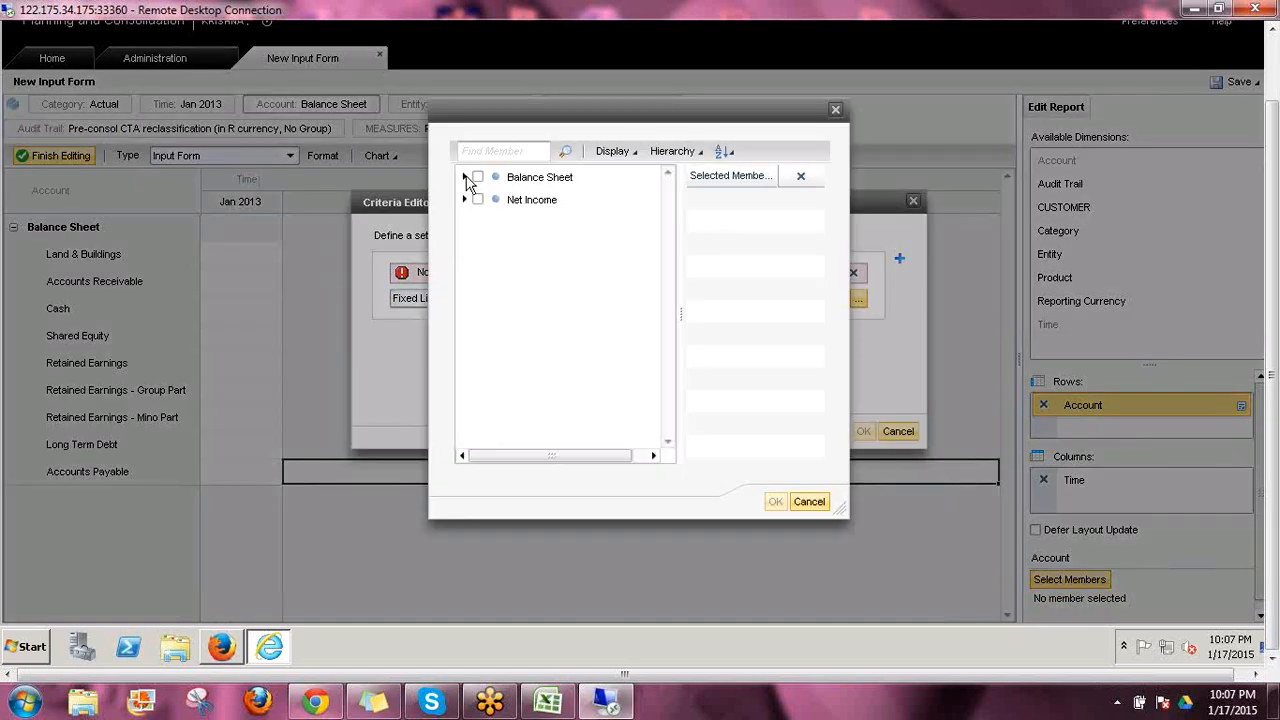
{"action": "left_click", "coordinate": [466, 178]}
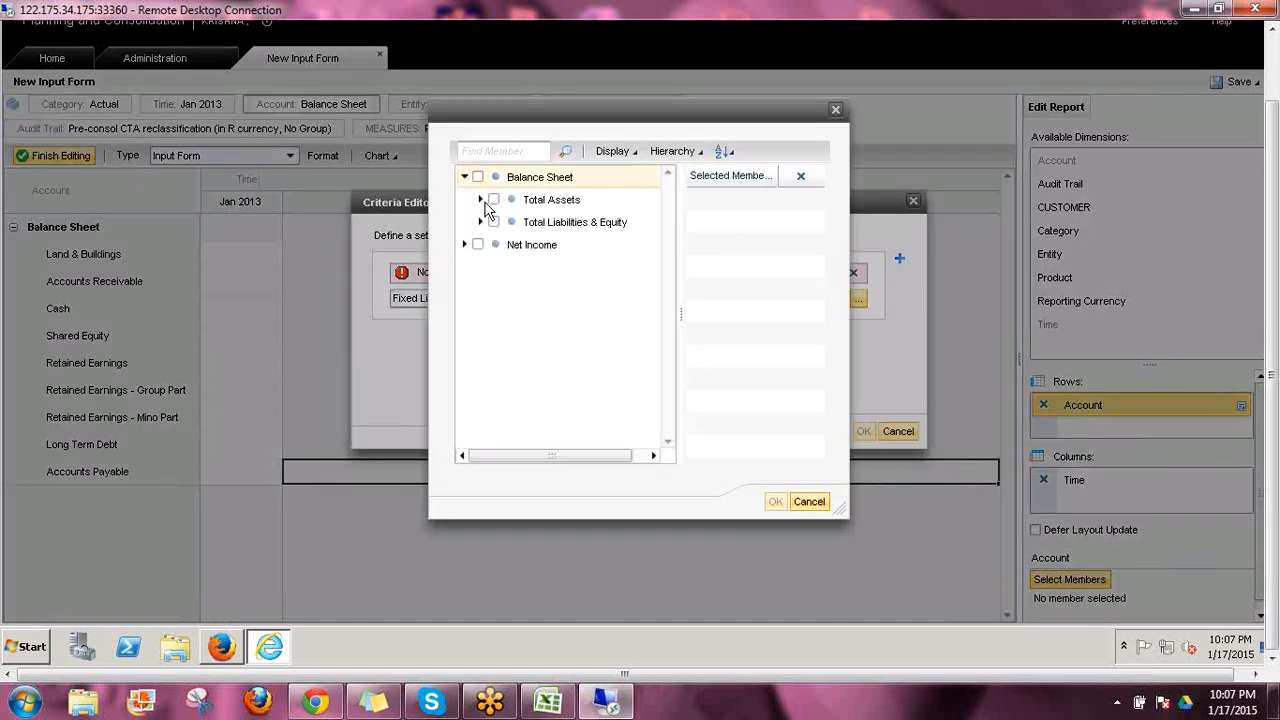
{"action": "left_click", "coordinate": [481, 200]}
{"action": "left_click", "coordinate": [496, 222]}
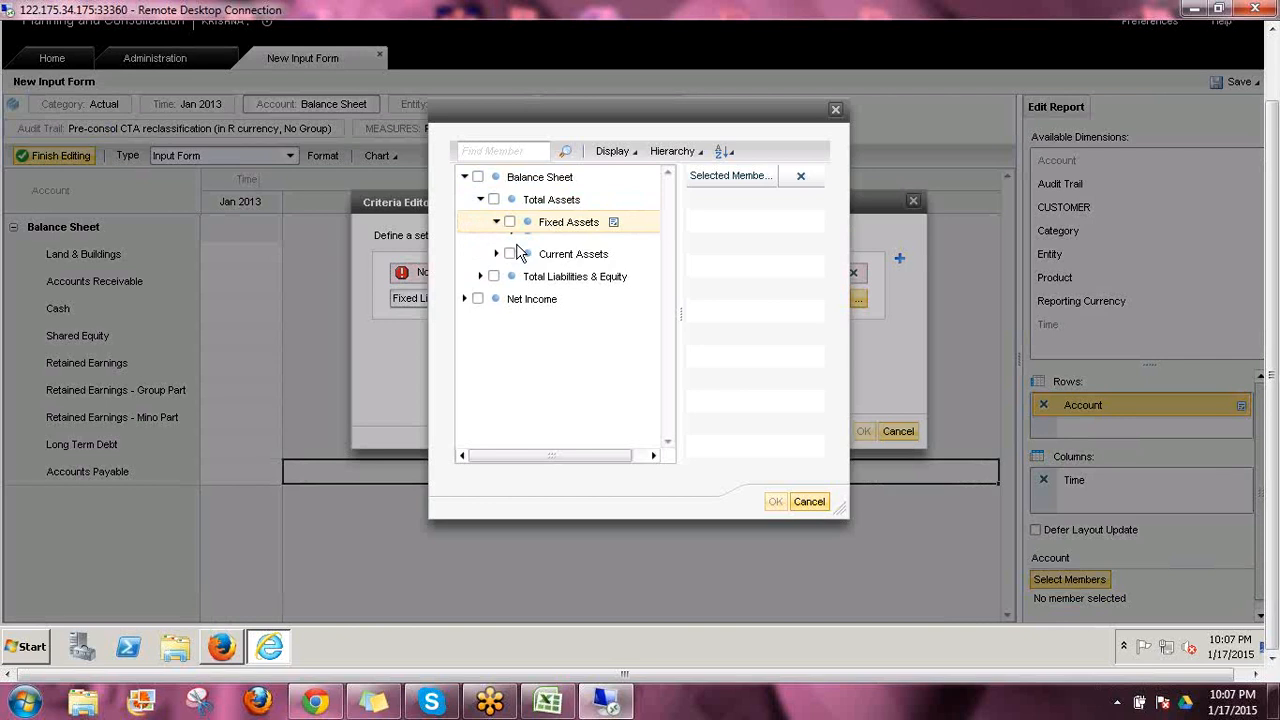
{"action": "left_click", "coordinate": [525, 244]}
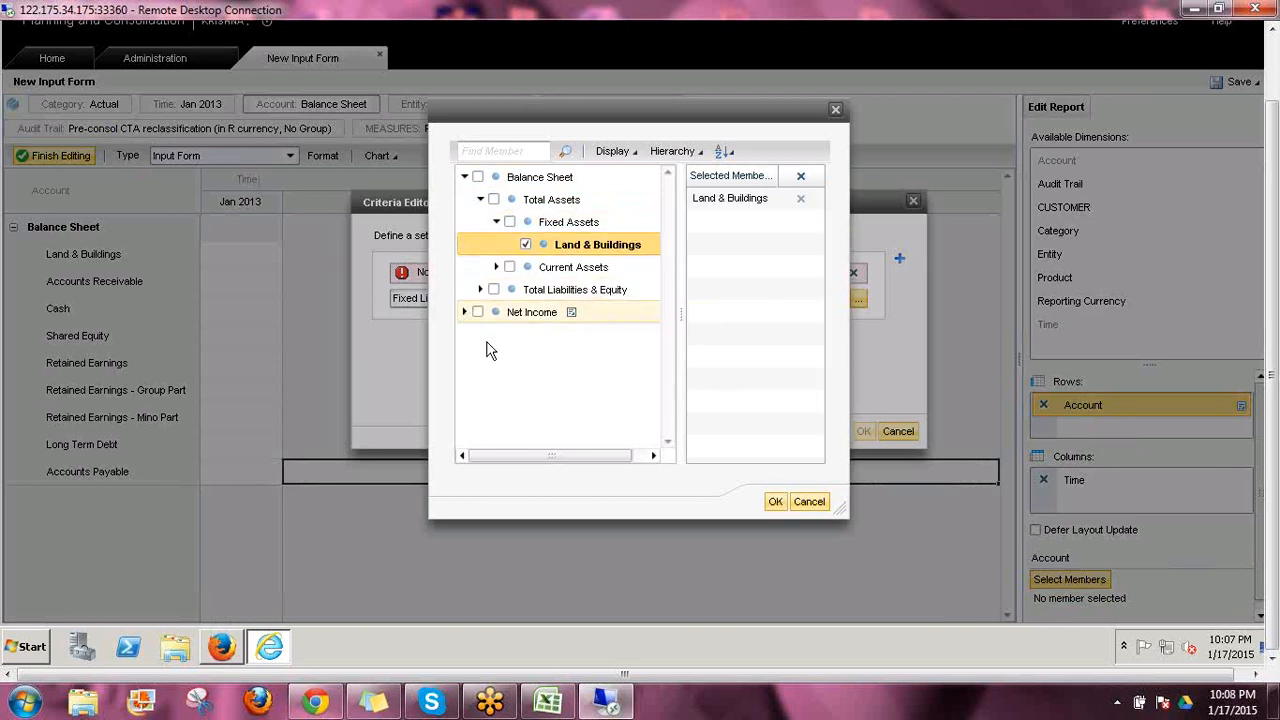
Add Financial Income/Expense, Clearing Account, Indirect Expenses and Gross Margin from Net Income to the fixed list and apply it to the Account rows
{"action": "left_click", "coordinate": [464, 312]}
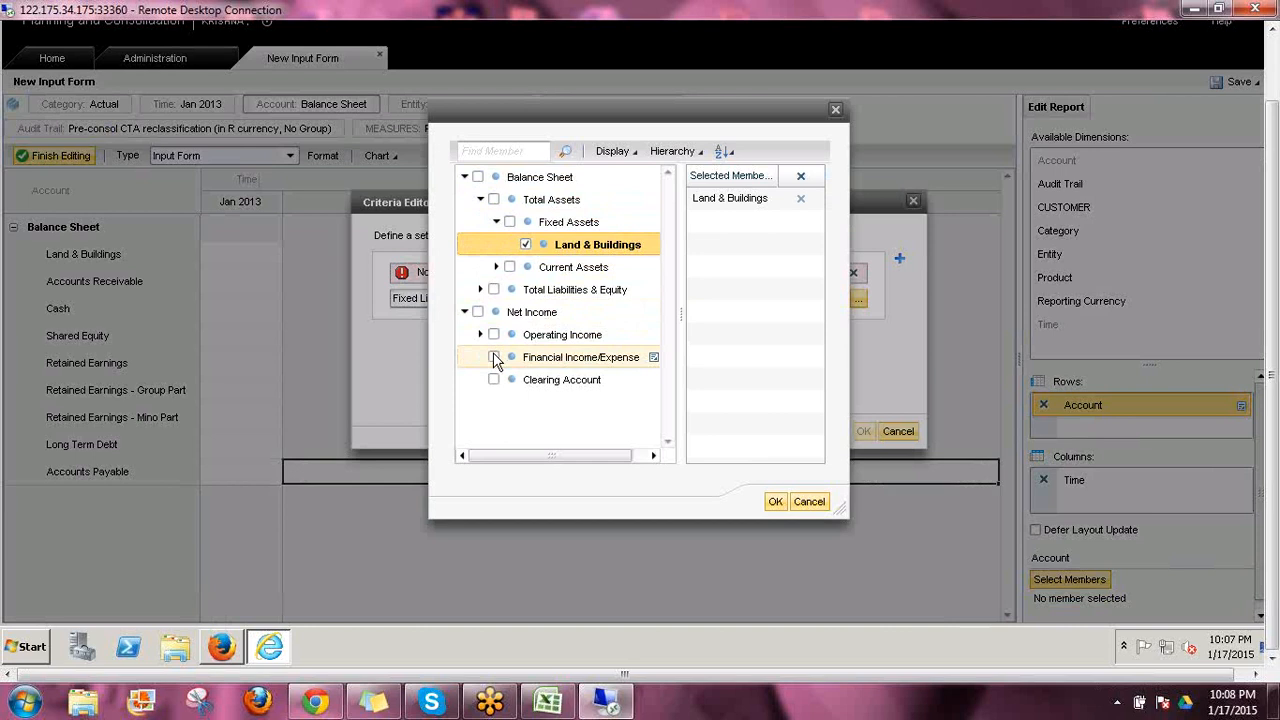
{"action": "left_click", "coordinate": [493, 357]}
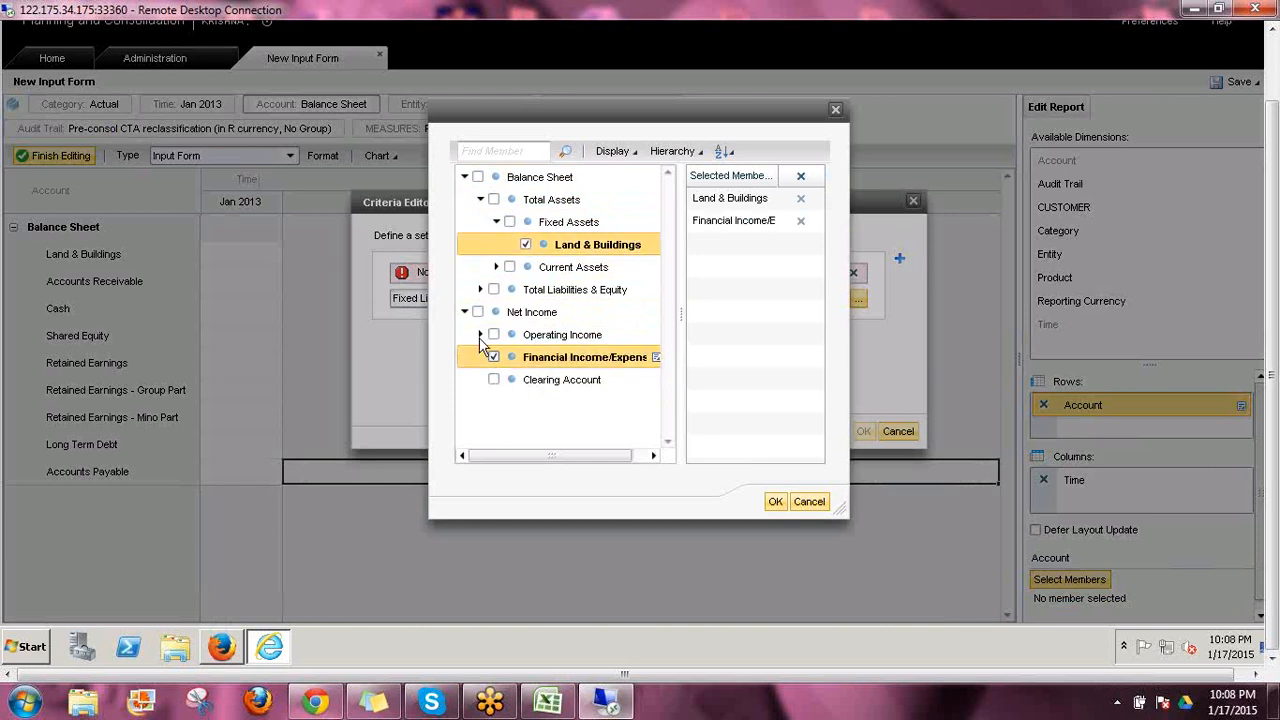
{"action": "left_click", "coordinate": [493, 379]}
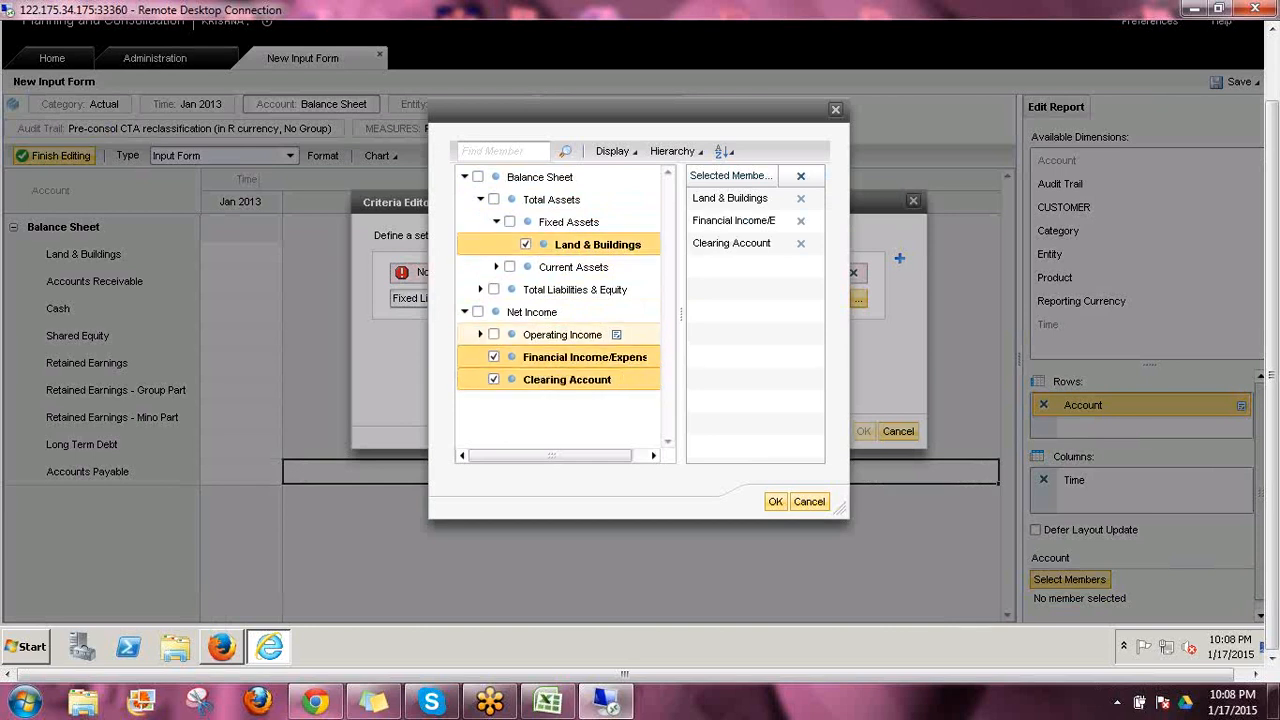
{"action": "left_click", "coordinate": [480, 334]}
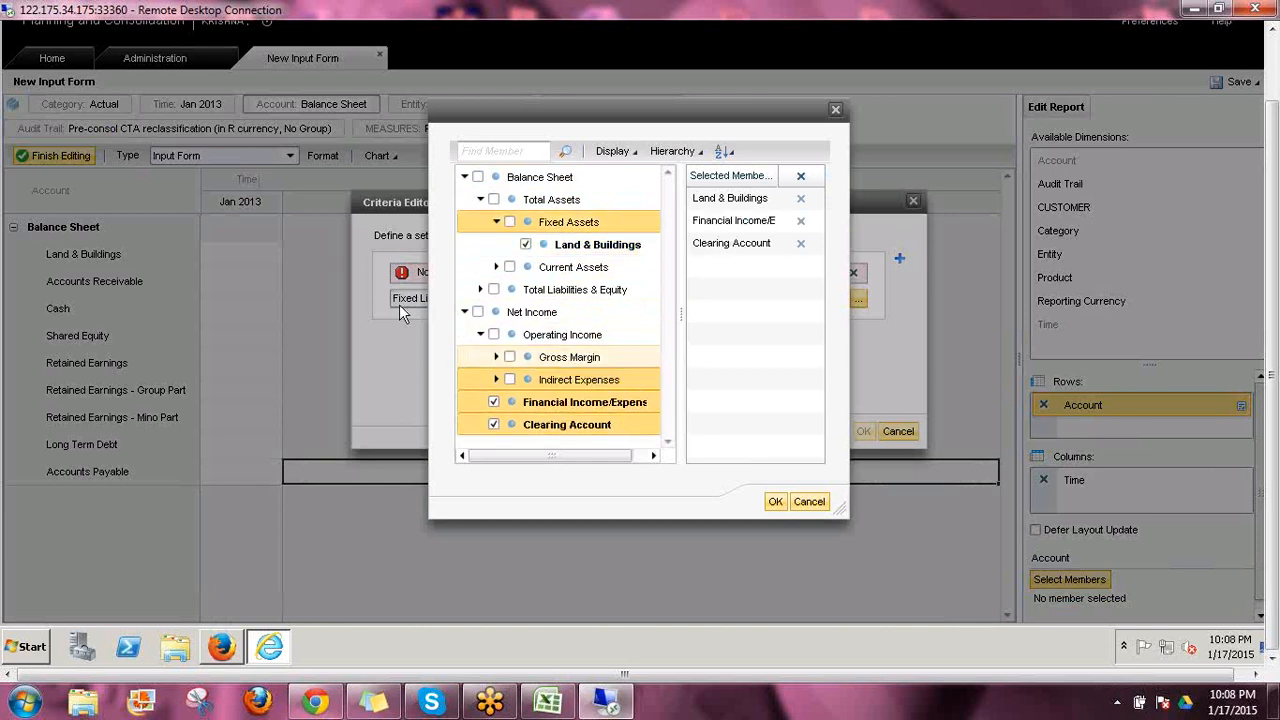
{"action": "left_click", "coordinate": [510, 381]}
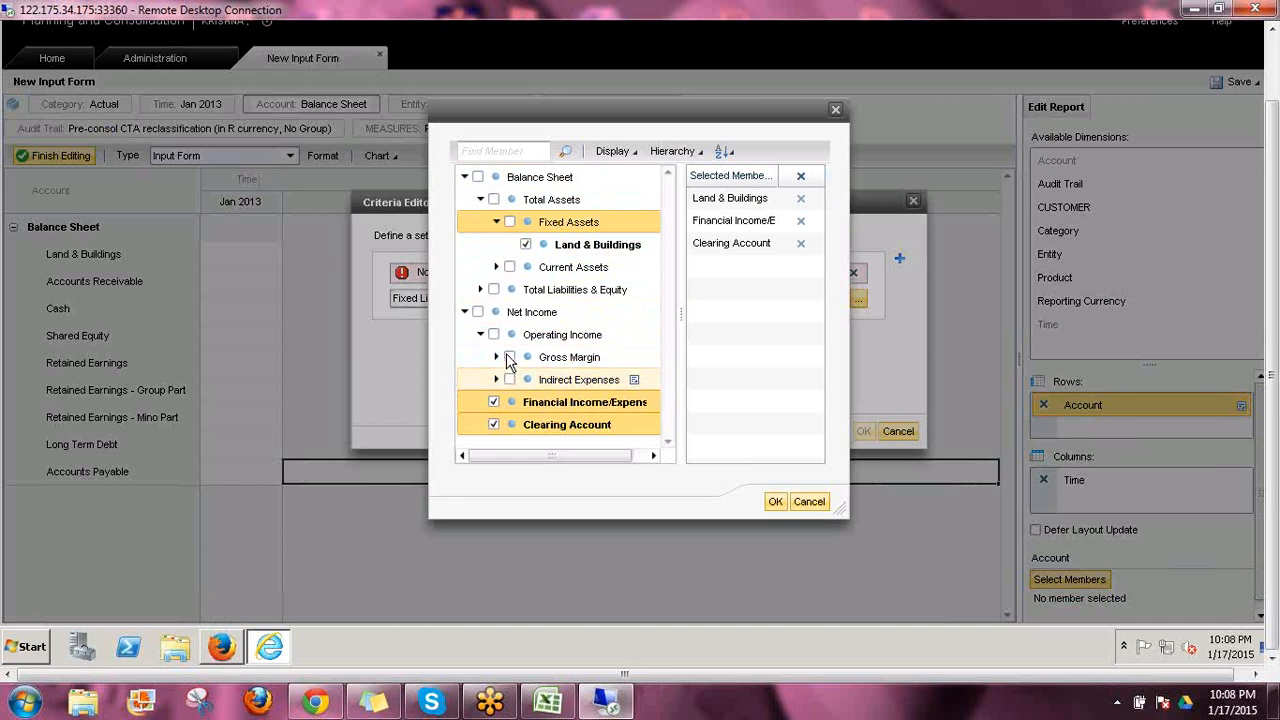
{"action": "left_click", "coordinate": [537, 356]}
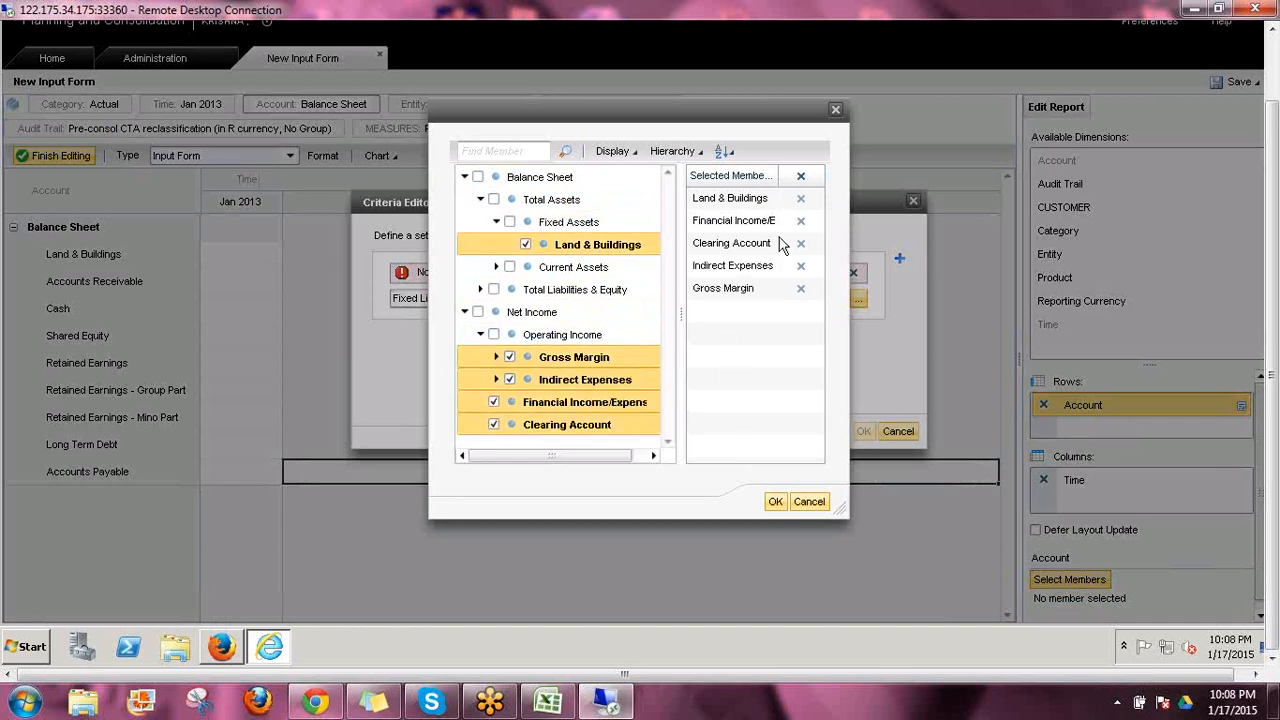
{"action": "left_click", "coordinate": [775, 501]}
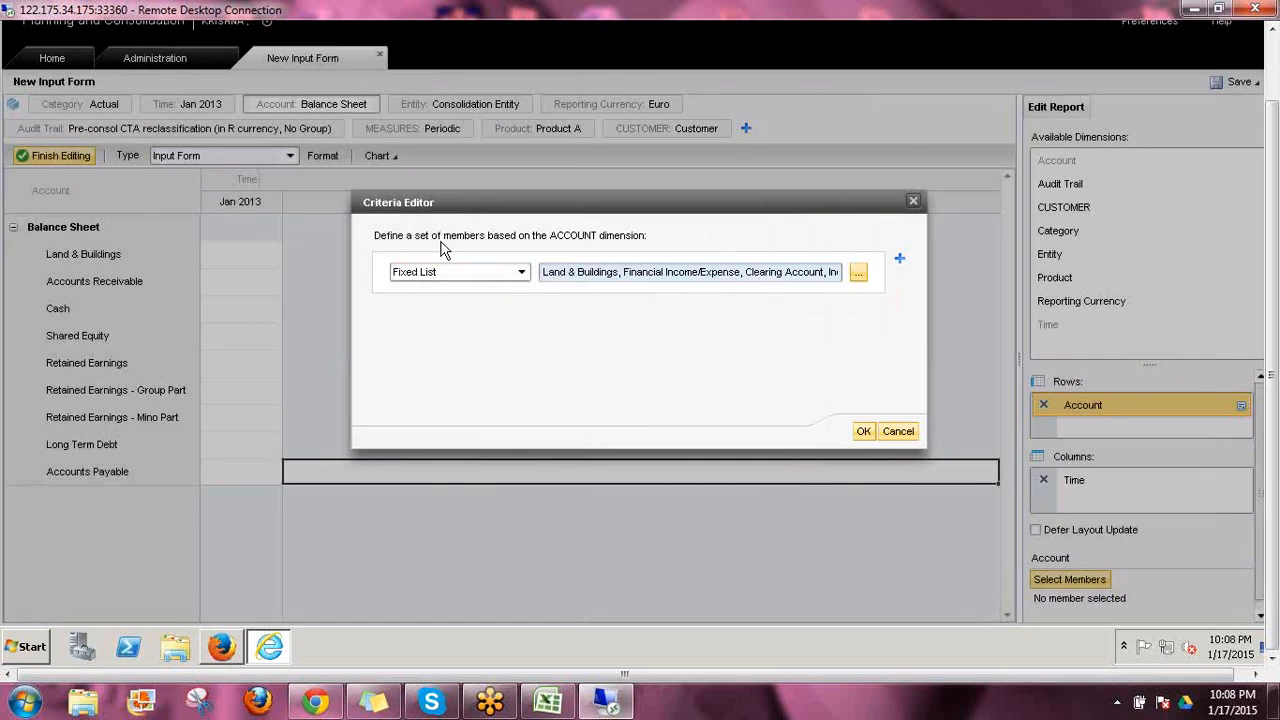
{"action": "left_click", "coordinate": [862, 433]}
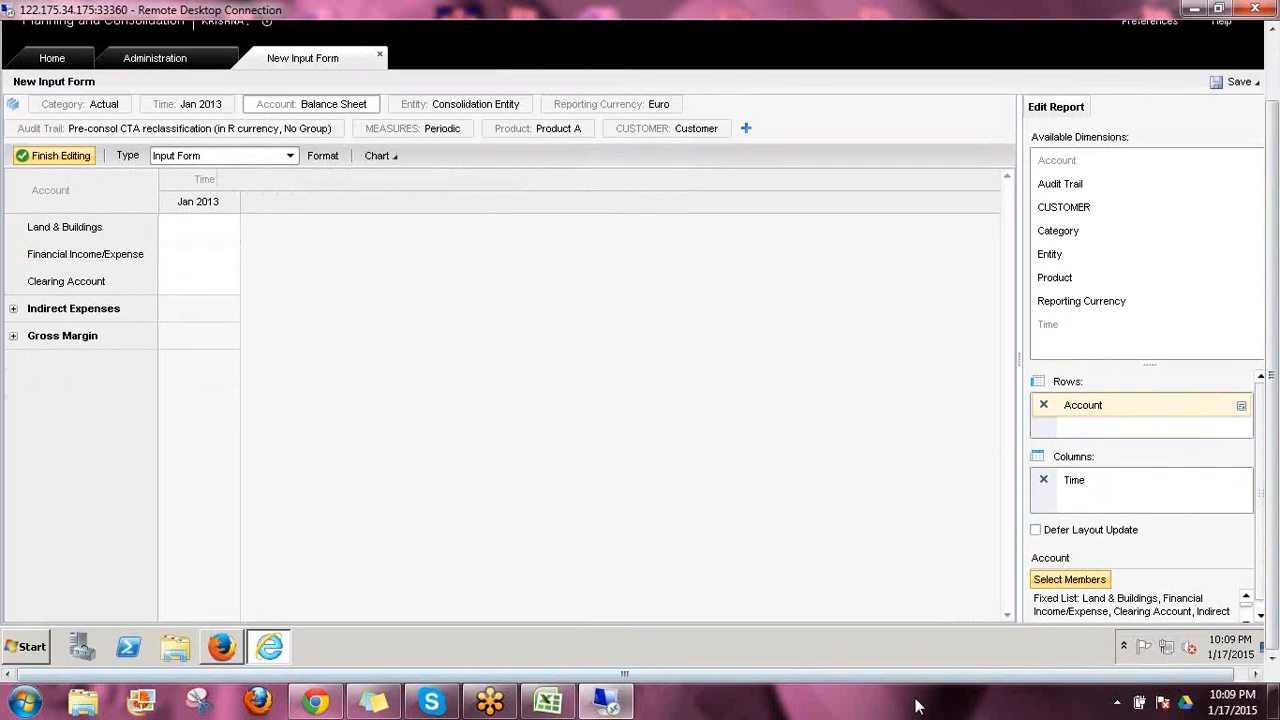
Set the Time column's member criteria to Base Members of the Current Context, excluding the starting member
{"action": "left_click", "coordinate": [1085, 483]}
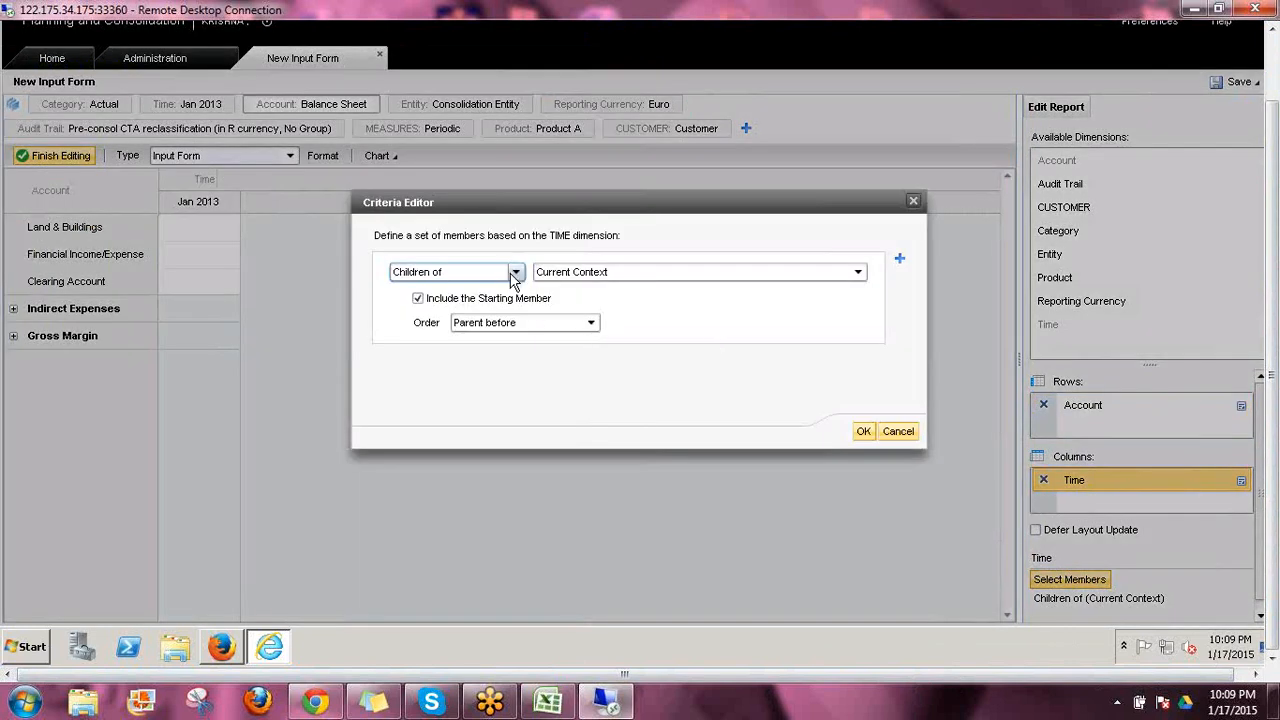
{"action": "left_click", "coordinate": [515, 273]}
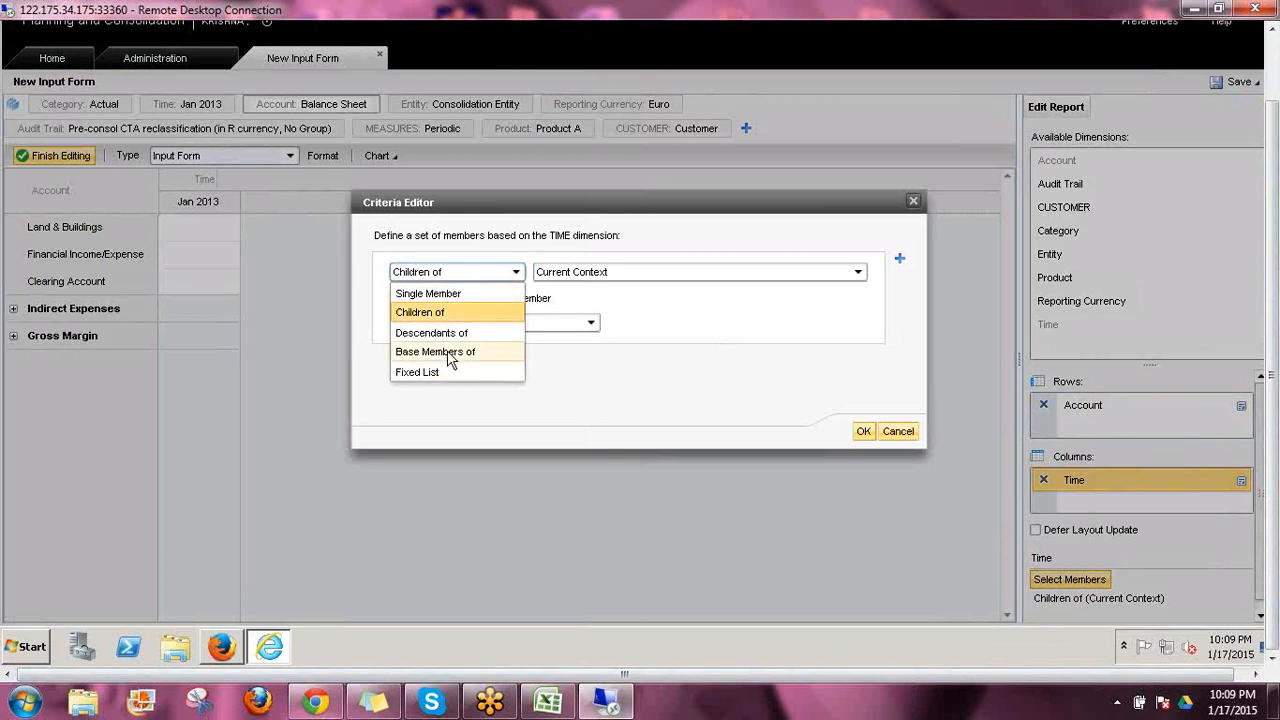
{"action": "left_click", "coordinate": [490, 354]}
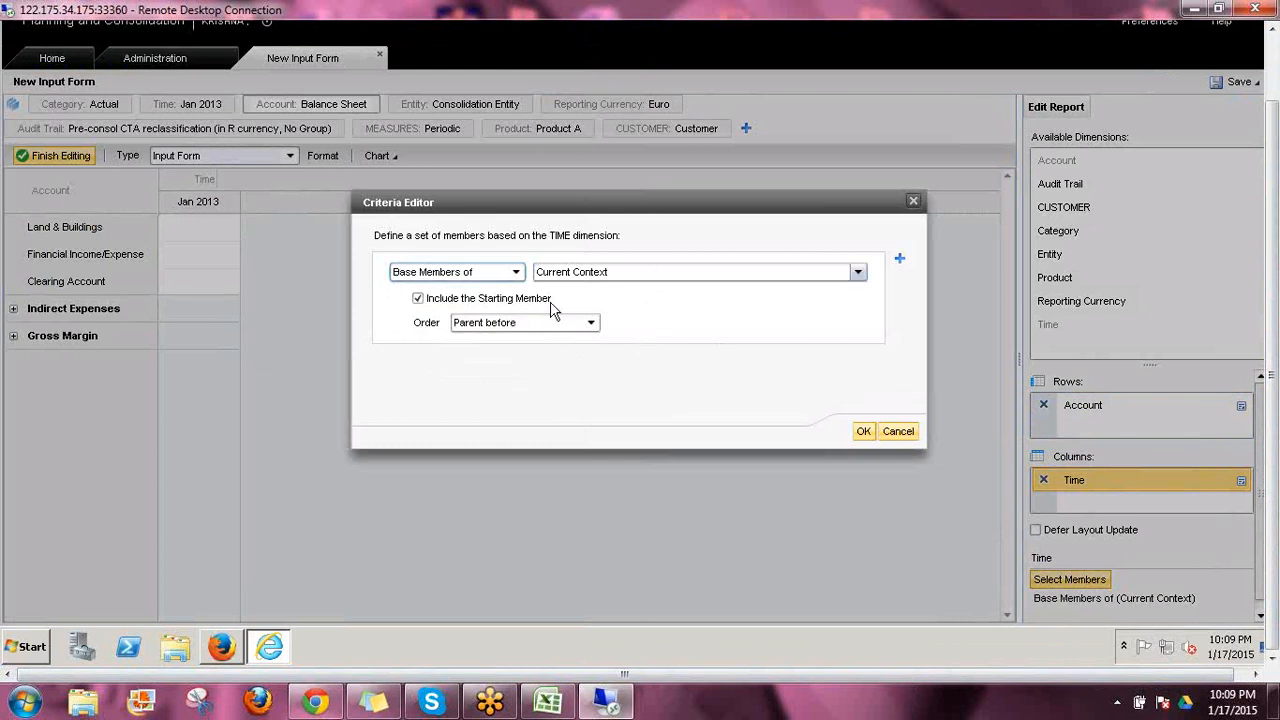
{"action": "left_click", "coordinate": [418, 298]}
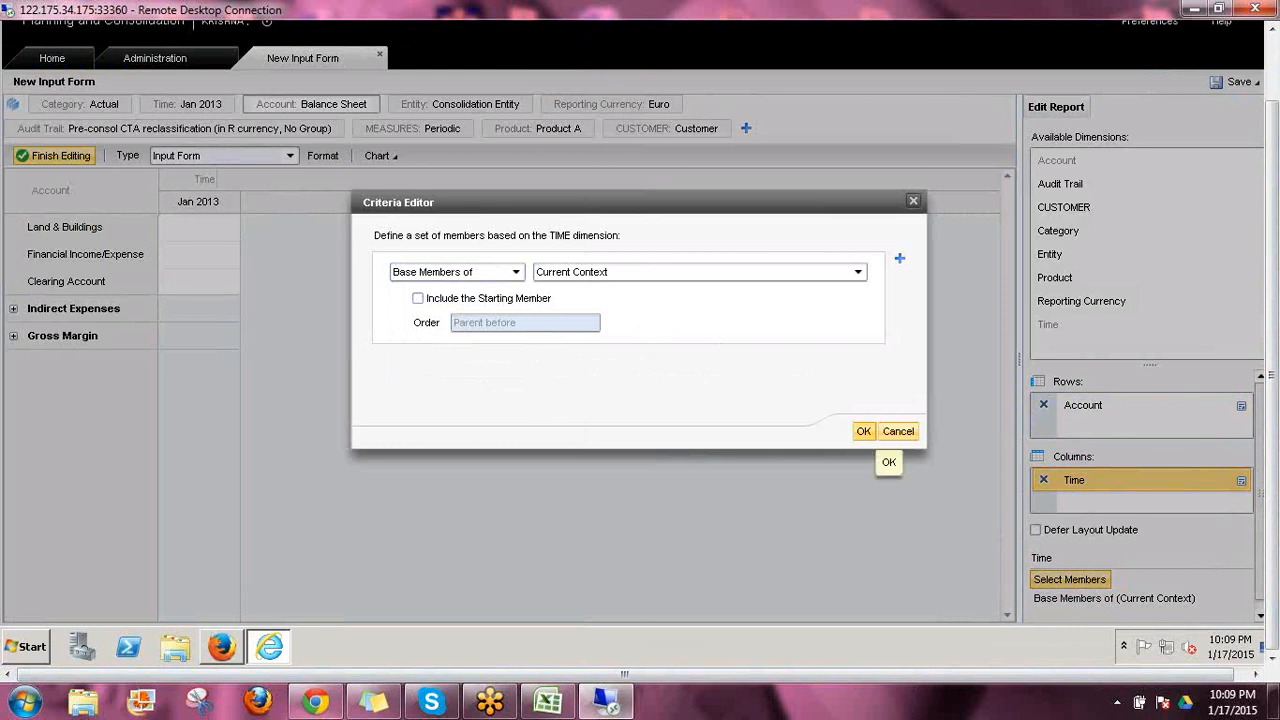
{"action": "left_click", "coordinate": [863, 431]}
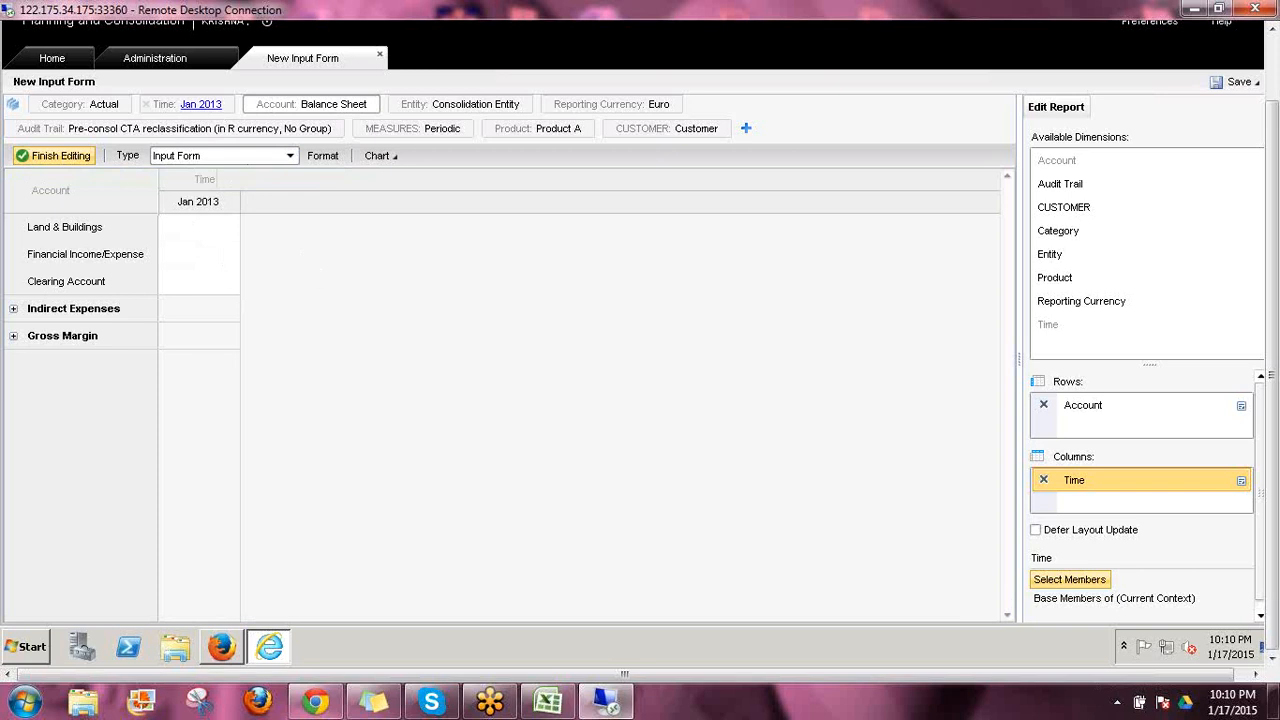
Set the form's Time context to Q1 2014
{"action": "left_click", "coordinate": [200, 104]}
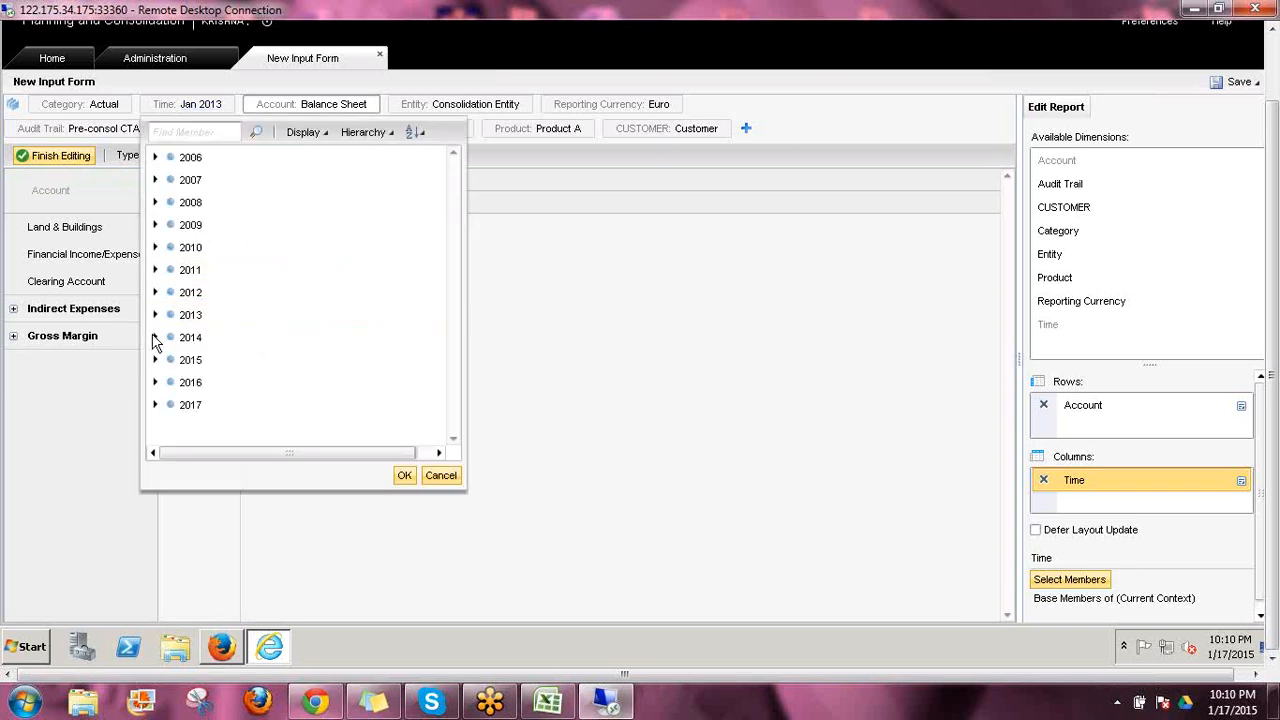
{"action": "left_click", "coordinate": [155, 338]}
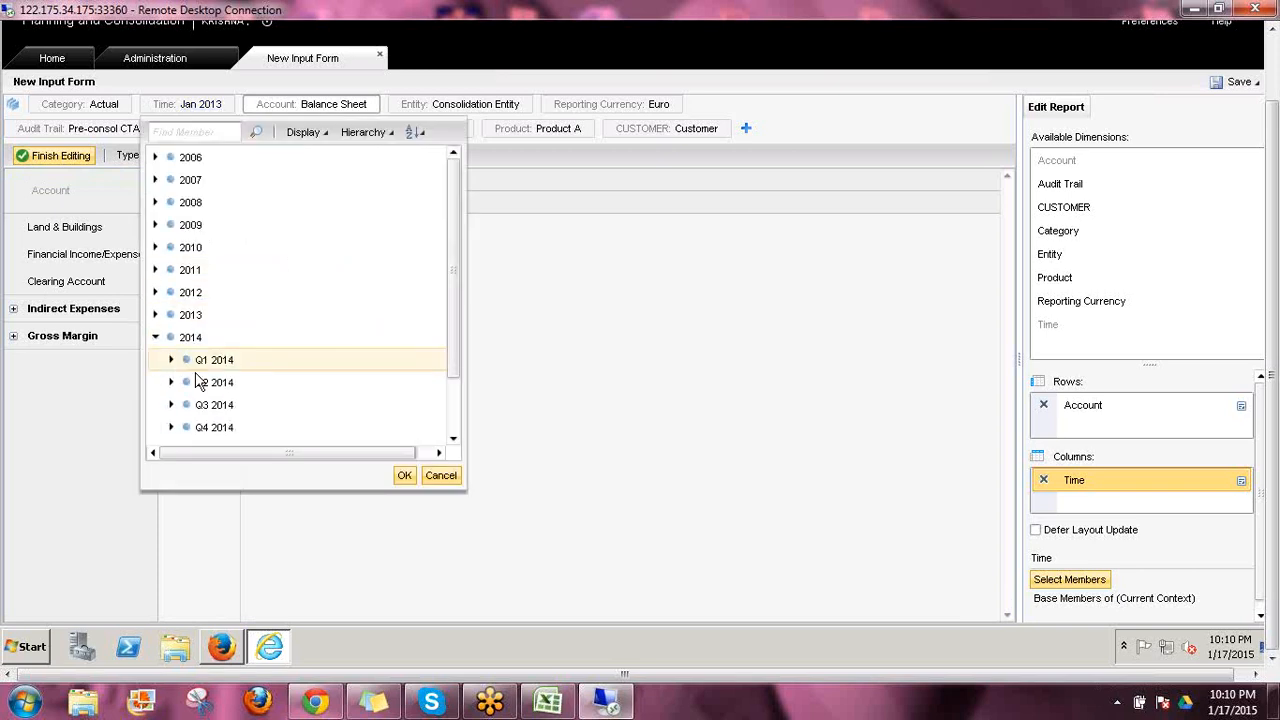
{"action": "double_click", "coordinate": [218, 361]}
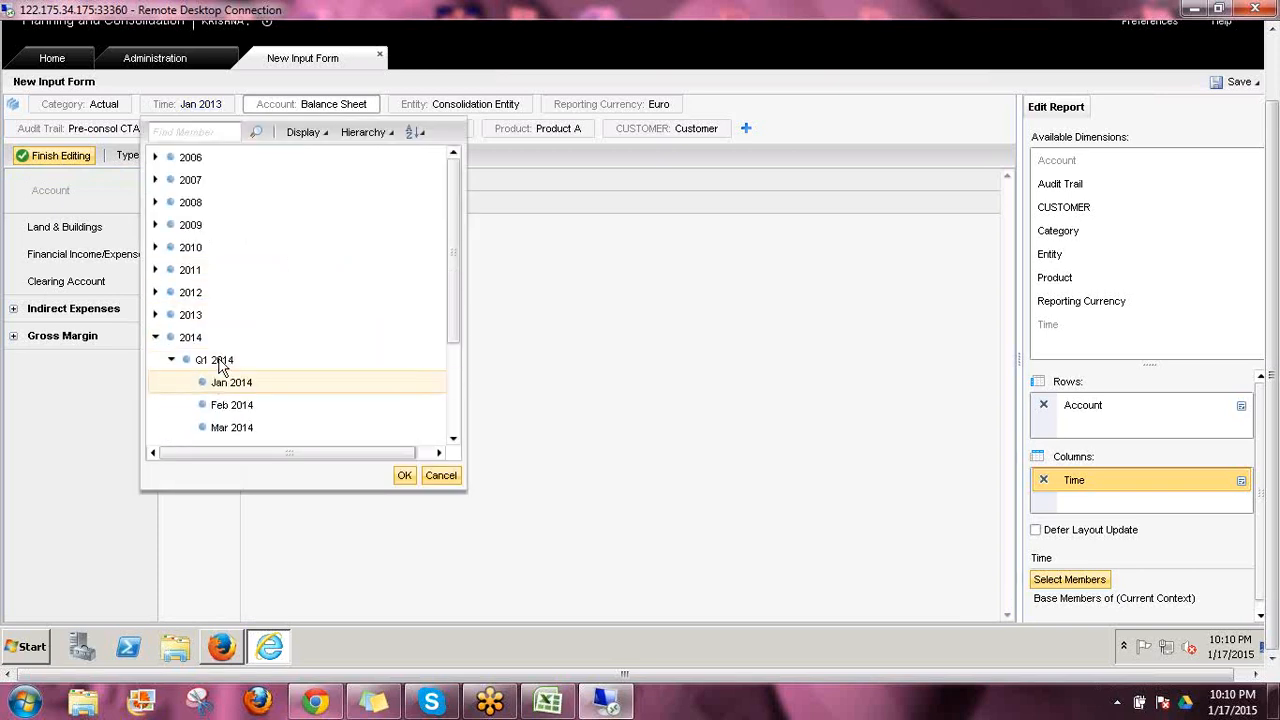
{"action": "left_click", "coordinate": [404, 475]}
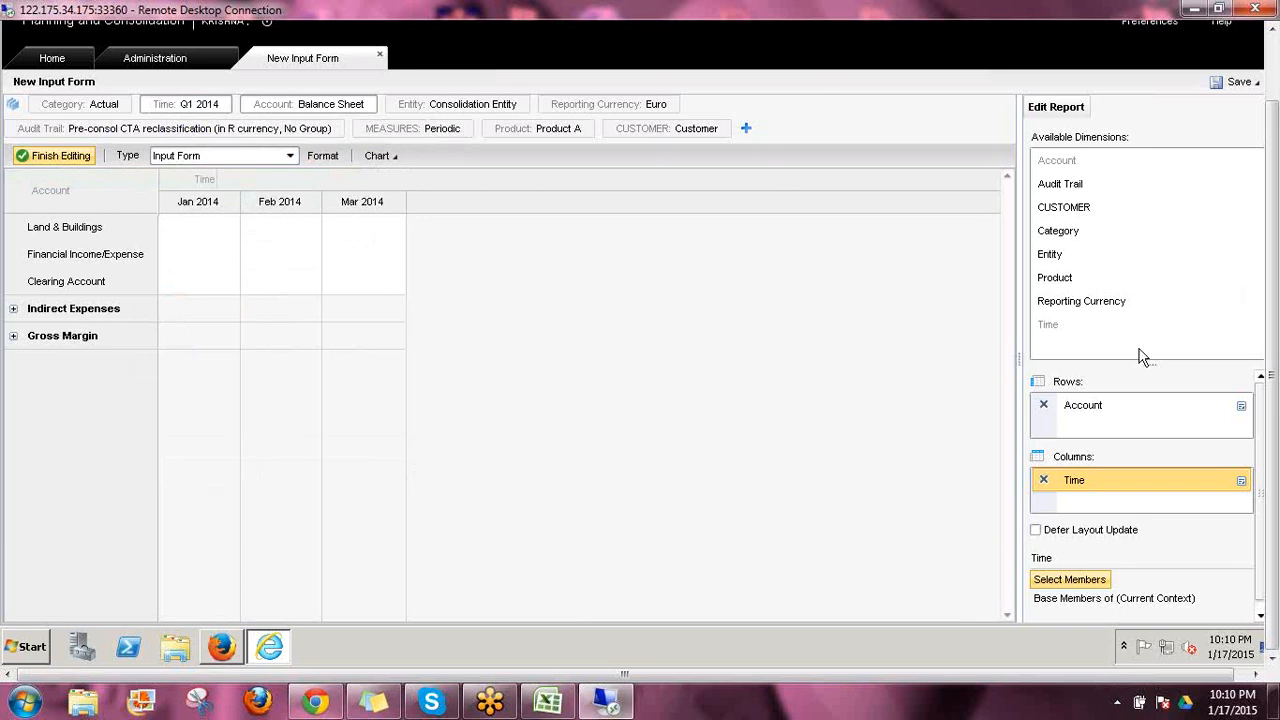
Change the Account row's member criteria to Base Members of the Current Context and apply it
{"action": "left_click", "coordinate": [1088, 404]}
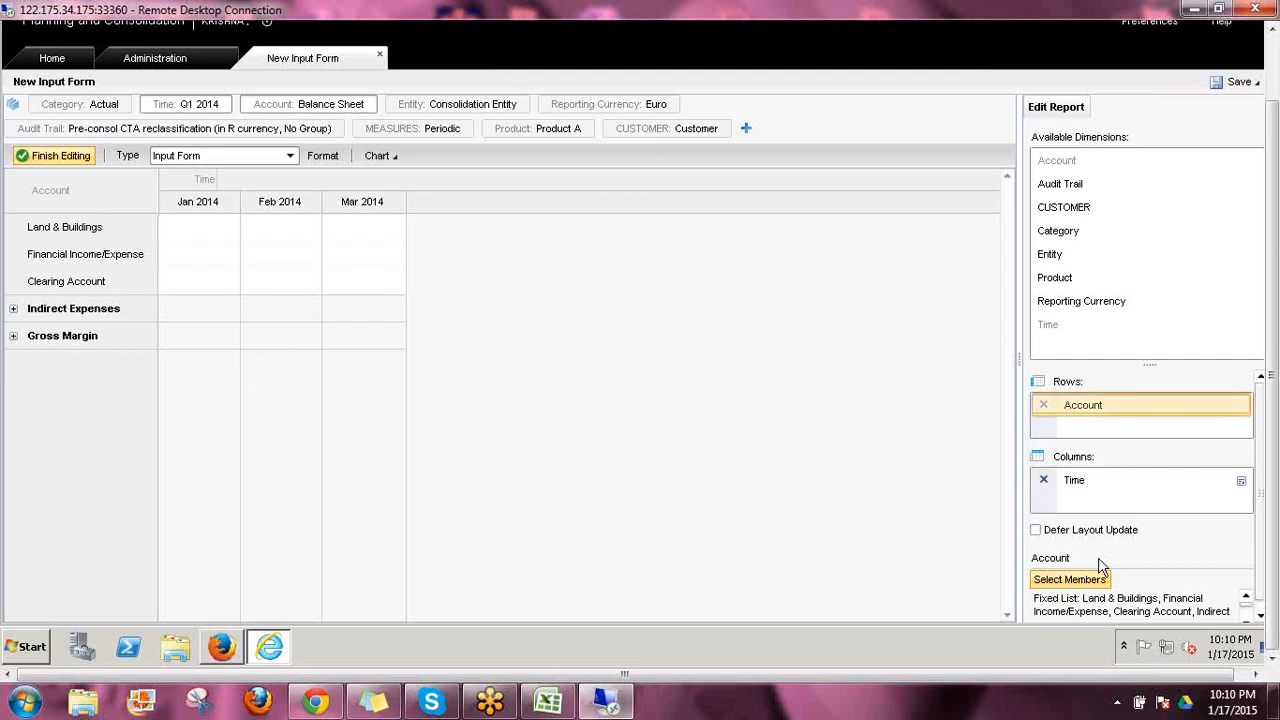
{"action": "left_click", "coordinate": [1058, 579]}
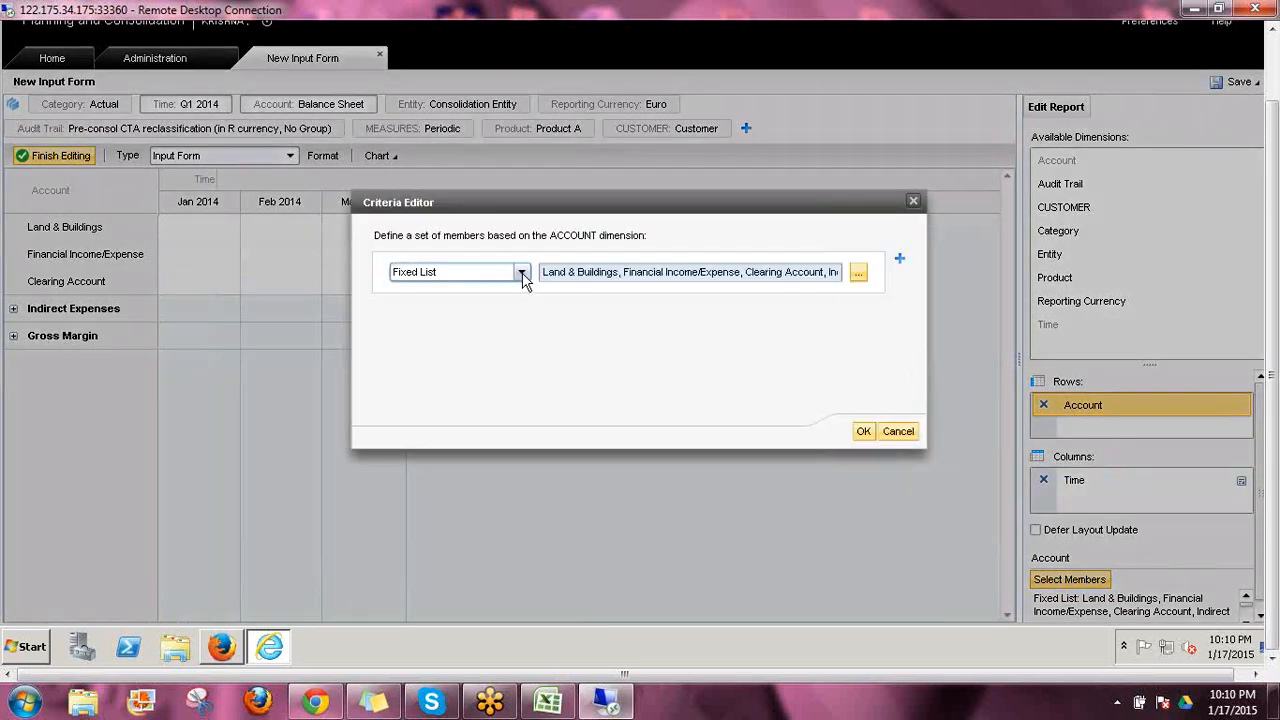
{"action": "left_click", "coordinate": [521, 273]}
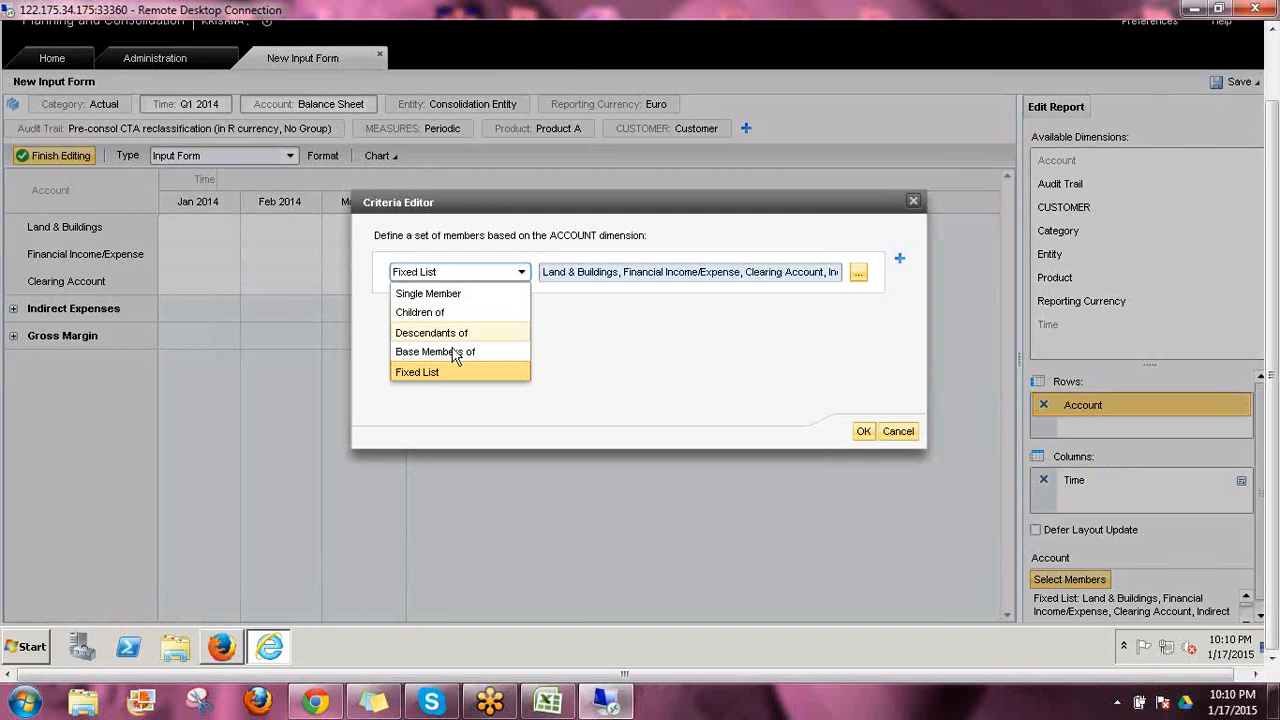
{"action": "left_click", "coordinate": [481, 352]}
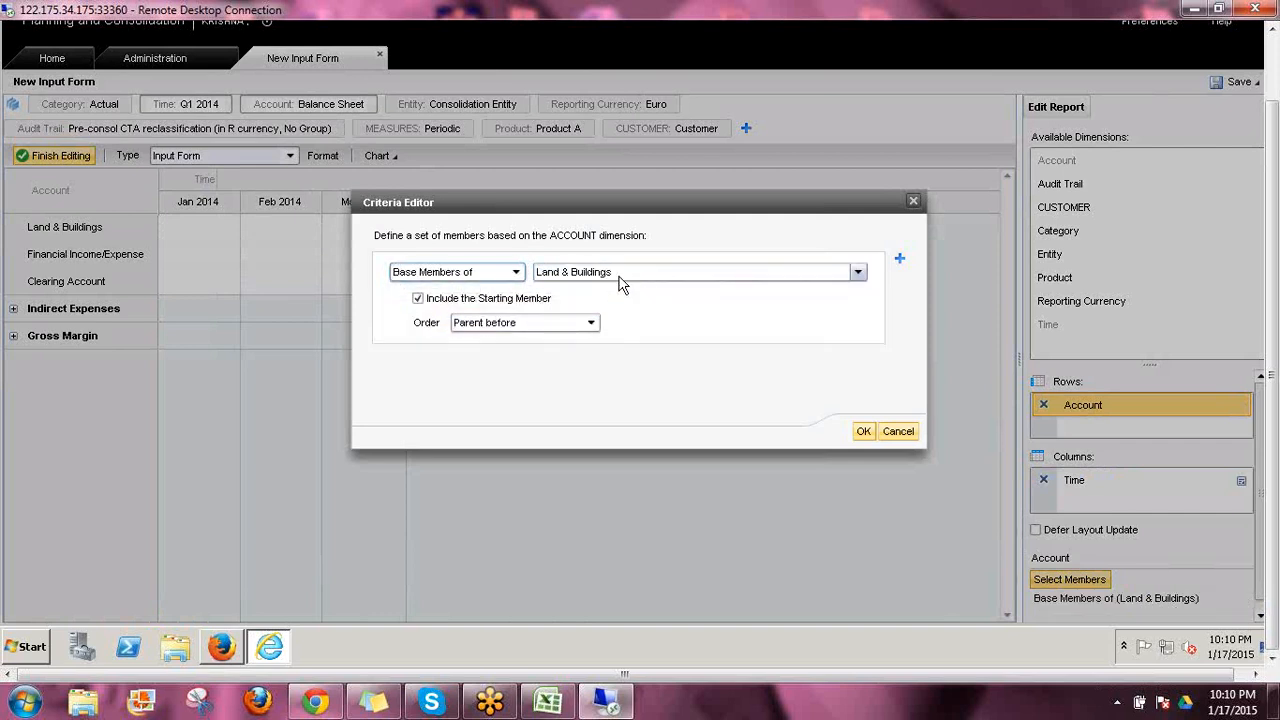
{"action": "left_click", "coordinate": [620, 285]}
{"action": "left_click", "coordinate": [598, 312]}
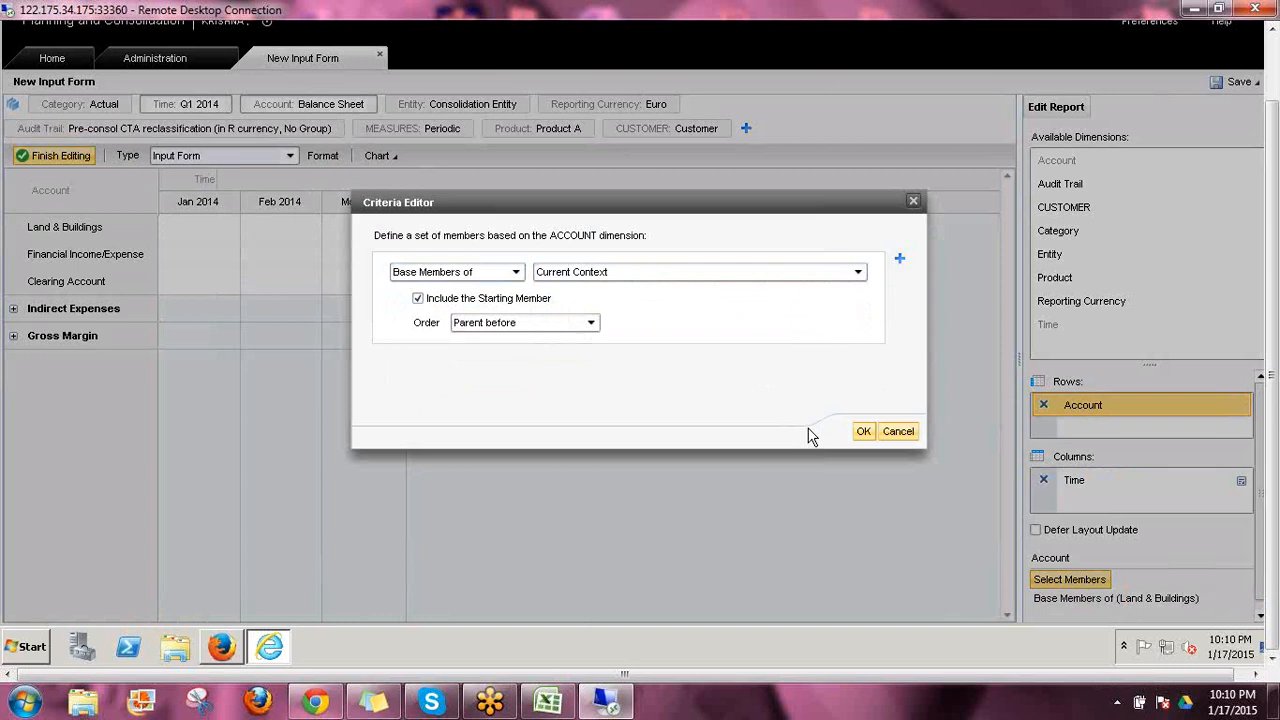
{"action": "left_click", "coordinate": [862, 431]}
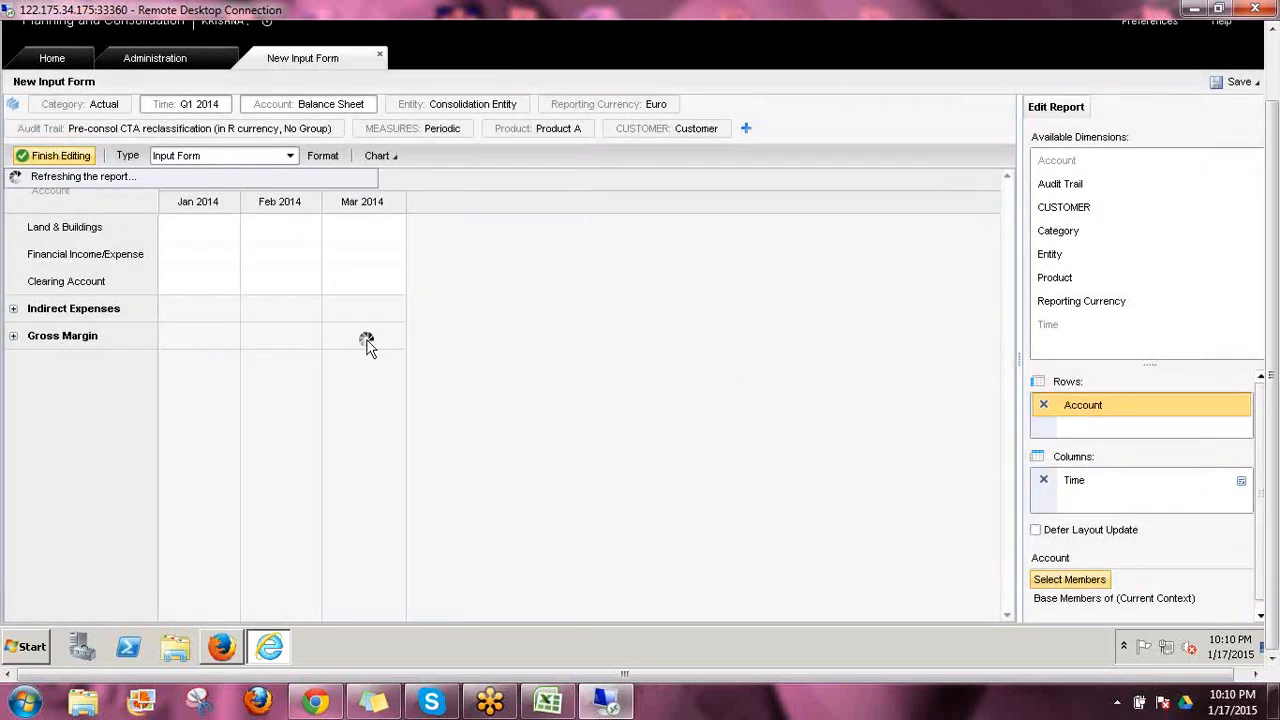
Switch to a blank Excel workbook placed beside the form's data grid and enter 100 in C4 and 111 in D4
{"action": "left_click", "coordinate": [14, 706]}
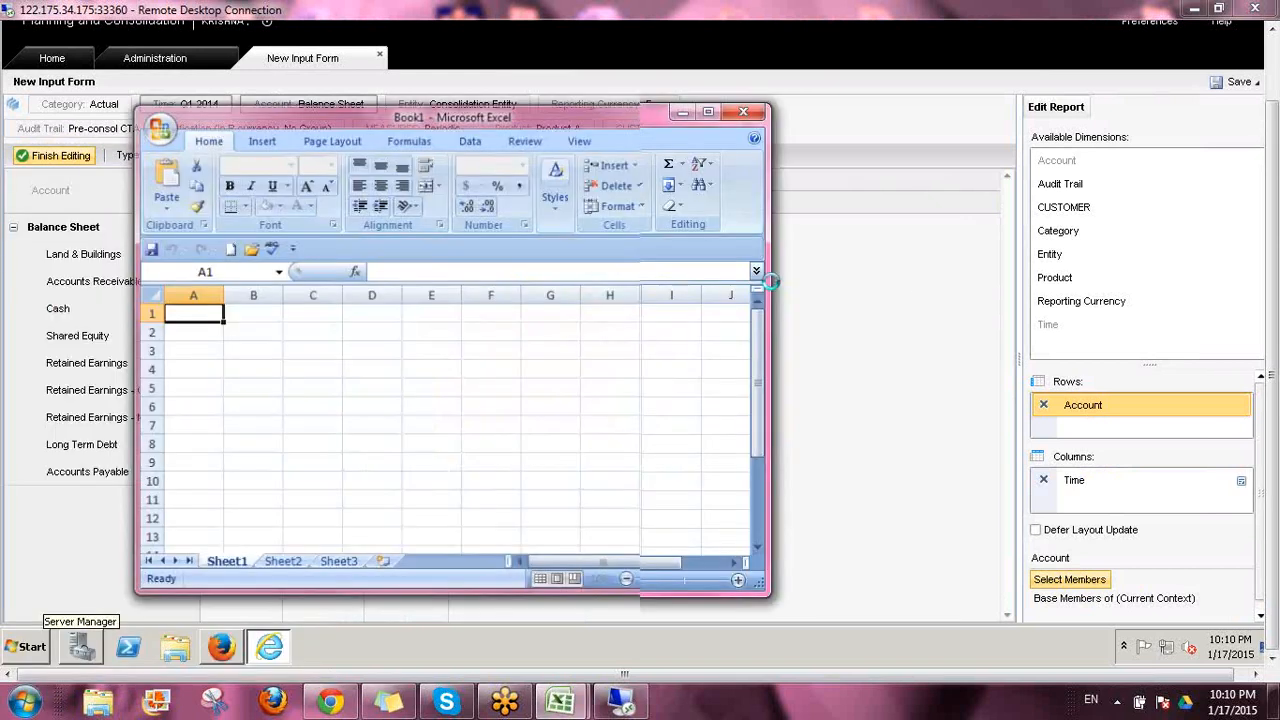
{"action": "left_click_drag", "start_coordinate": [565, 124], "coordinate": [1006, 82]}
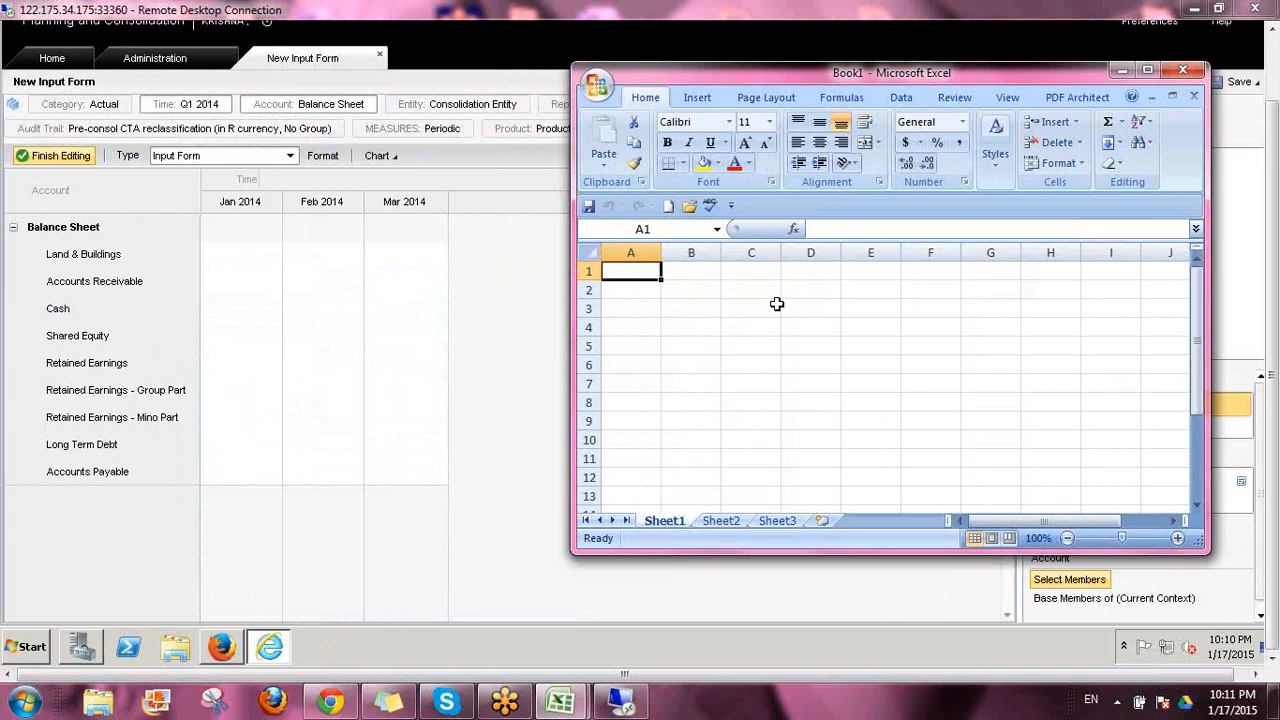
{"action": "left_click", "coordinate": [732, 320]}
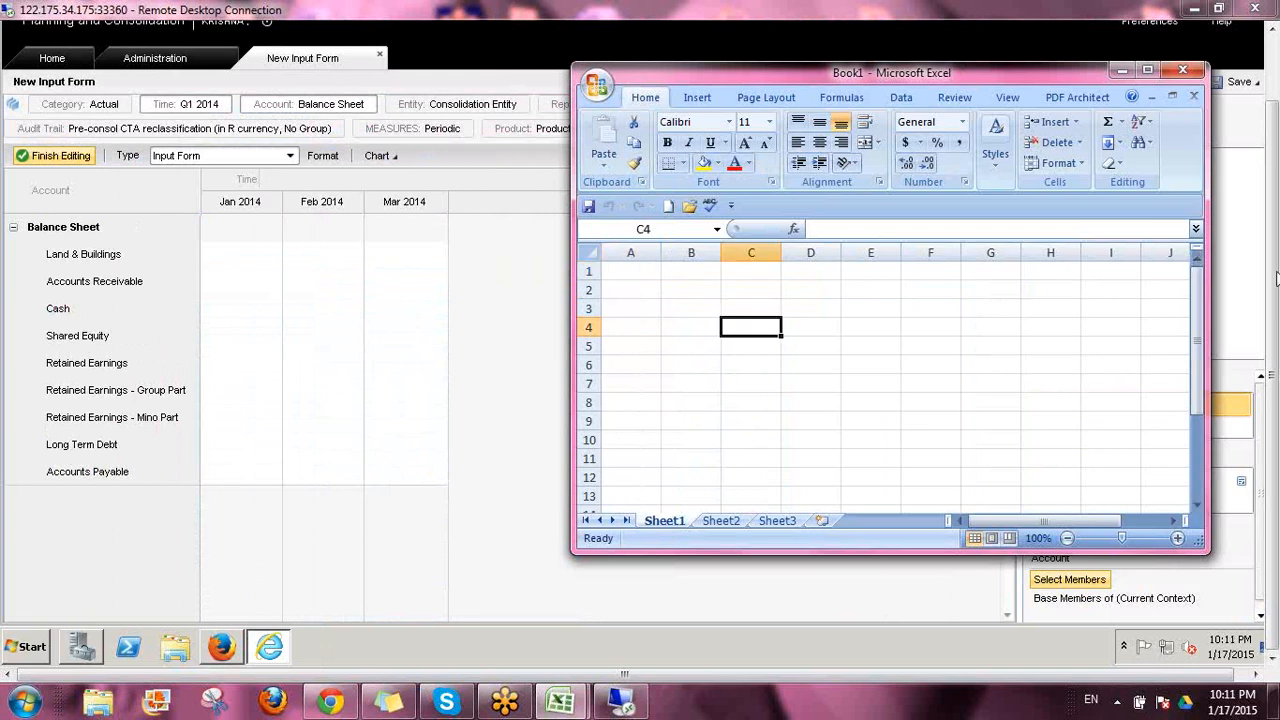
{"action": "type", "text": "100"}
{"action": "key", "text": "Return"}
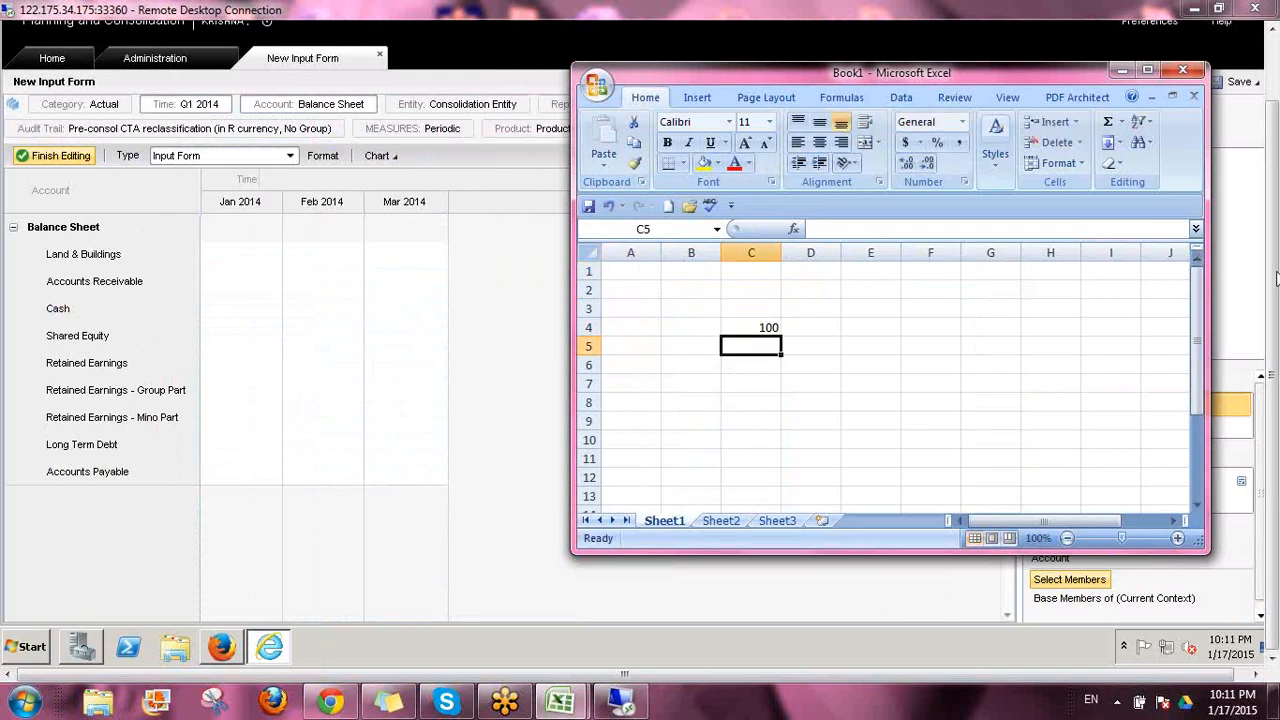
{"action": "key", "text": "Up"}
{"action": "key", "text": "Right"}
{"action": "type", "text": "111"}
{"action": "key", "text": "Return"}
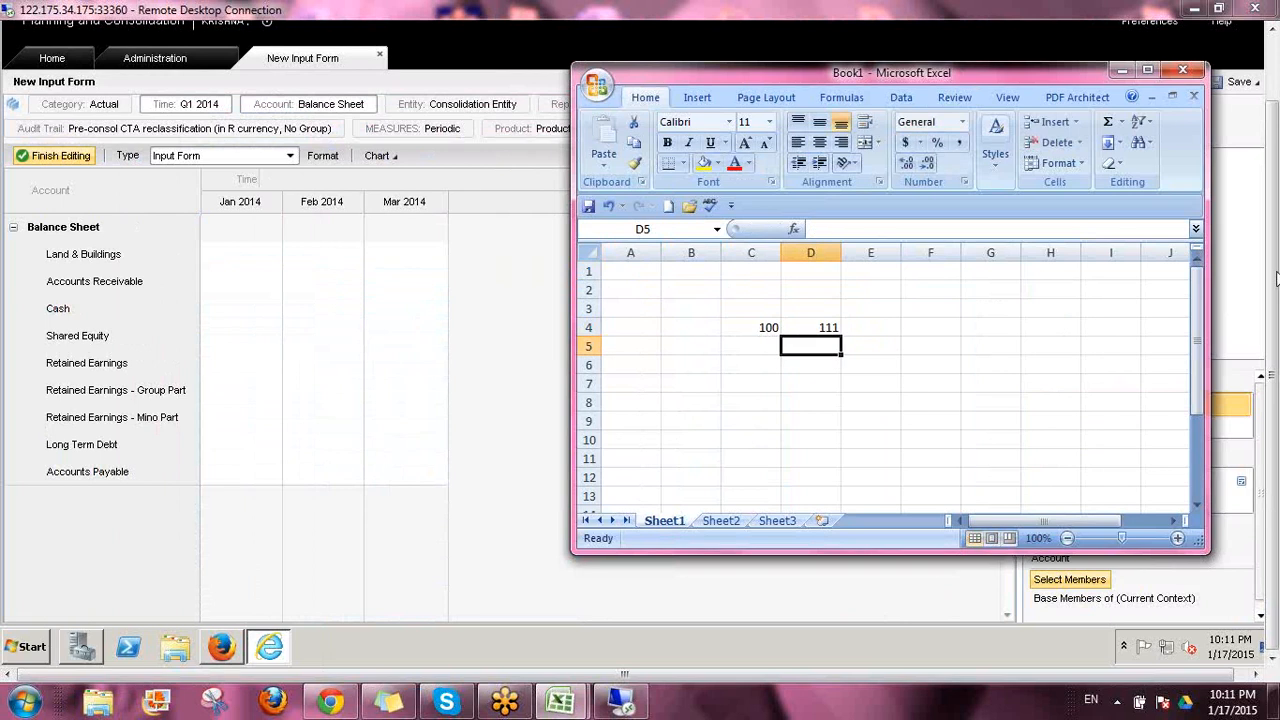
Enter 200 in C5 and 222 in D5
{"action": "key", "text": "Left"}
{"action": "type", "text": "200"}
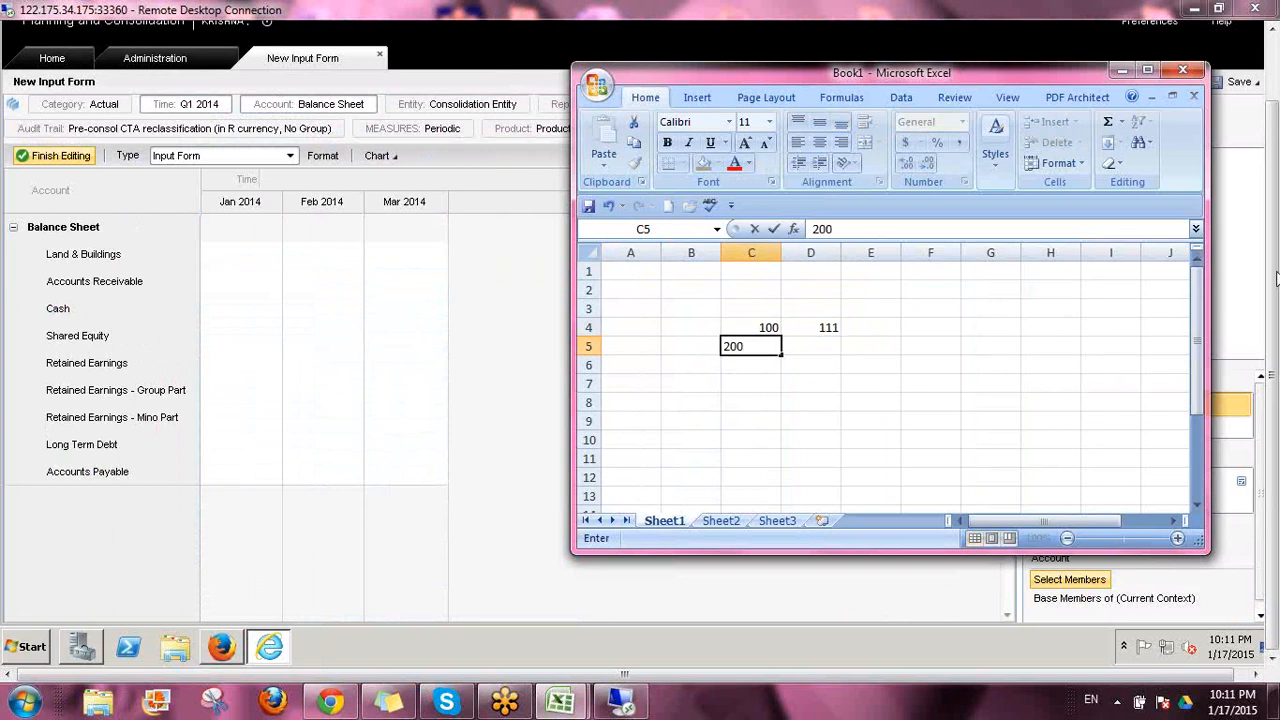
{"action": "key", "text": "Right"}
{"action": "type", "text": "2"}
{"action": "key", "text": "Return"}
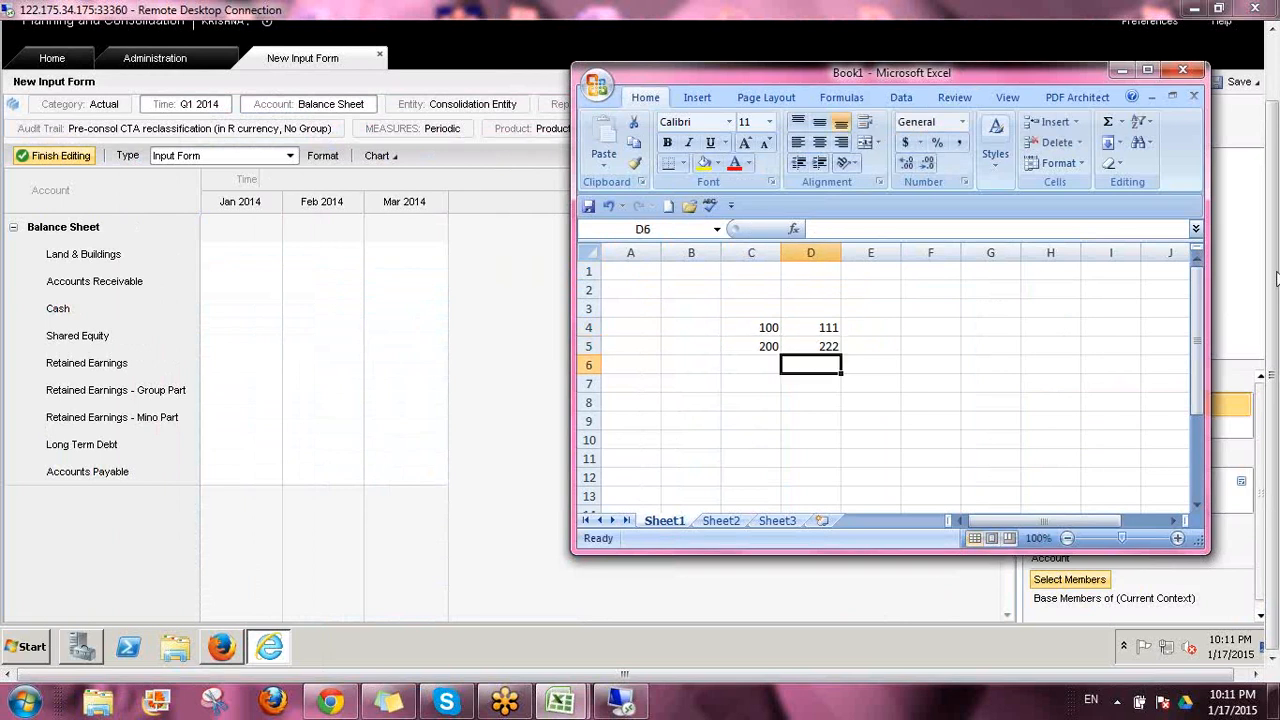
Enter 120 in E4 and 130 in E5
{"action": "key", "text": "Left"}
{"action": "key", "text": "Up"}
{"action": "key", "text": "Up"}
{"action": "key", "text": "Right"}
{"action": "key", "text": "Right"}
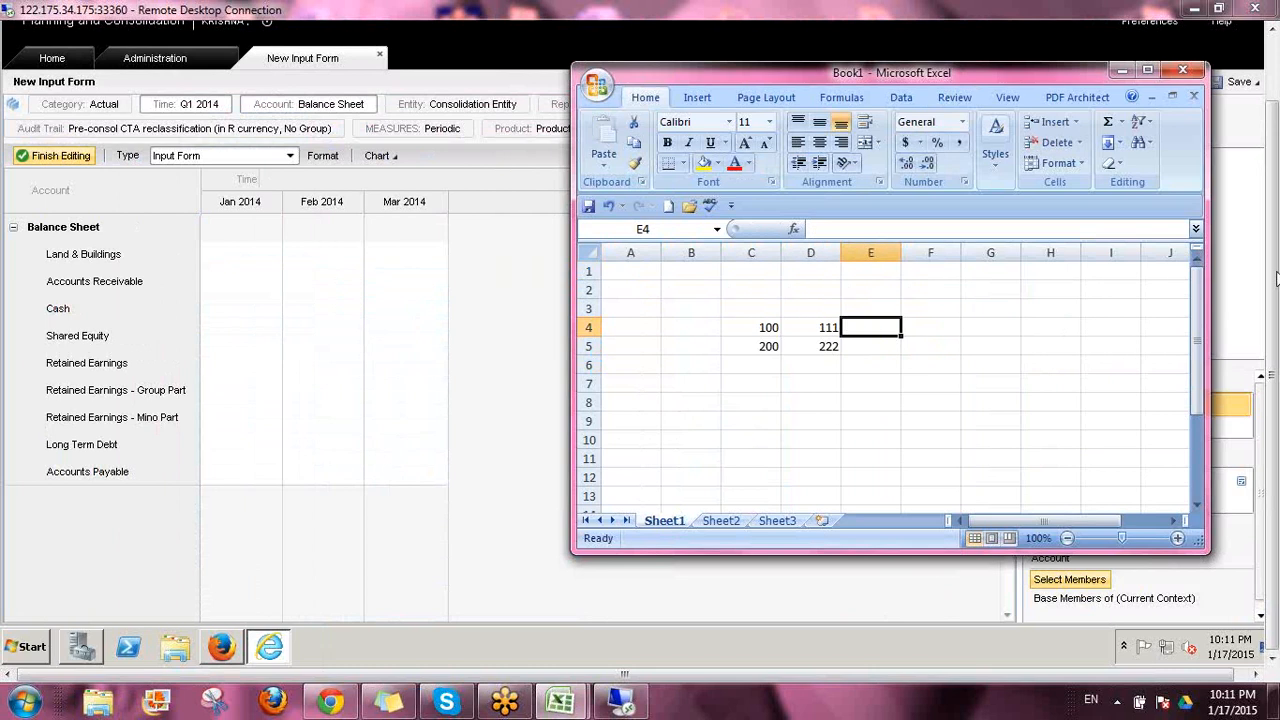
{"action": "type", "text": "120"}
{"action": "key", "text": "Return"}
{"action": "type", "text": "130"}
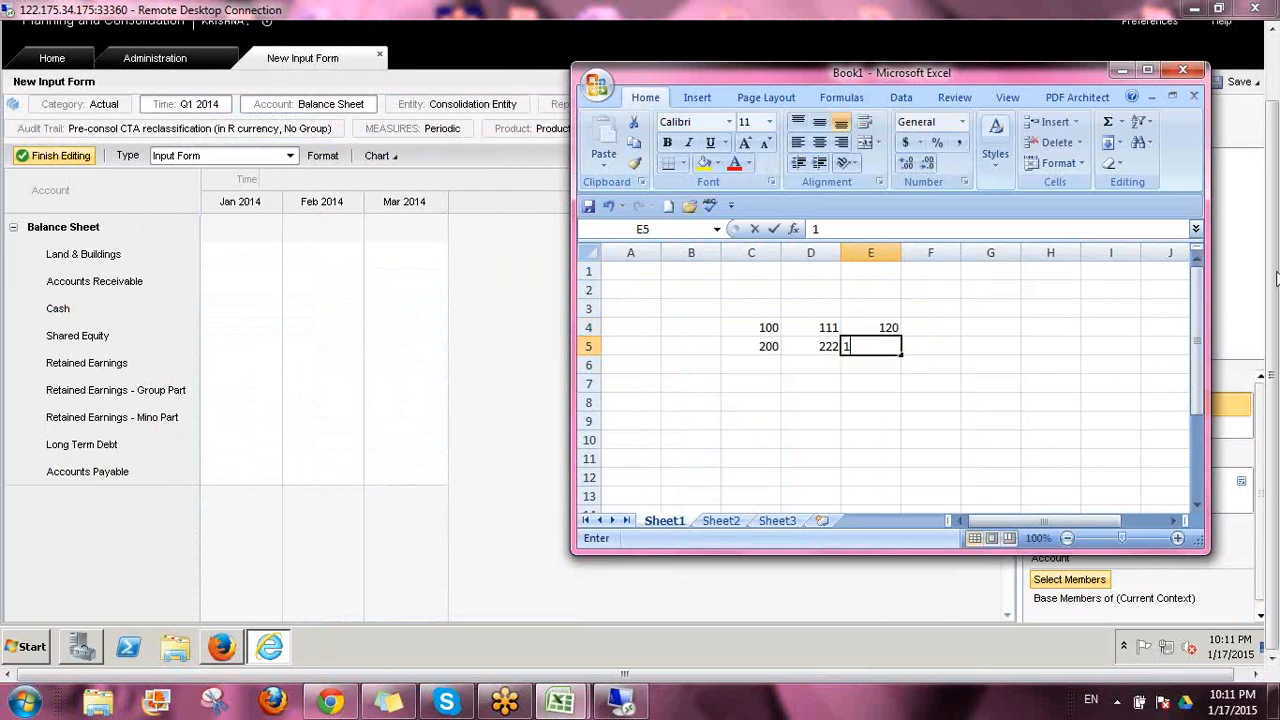
{"action": "key", "text": "Return"}
Fill the C4:E5 number series down through row 12 and copy the range C4:E12
{"action": "key", "text": "Left"}
{"action": "key", "text": "Left"}
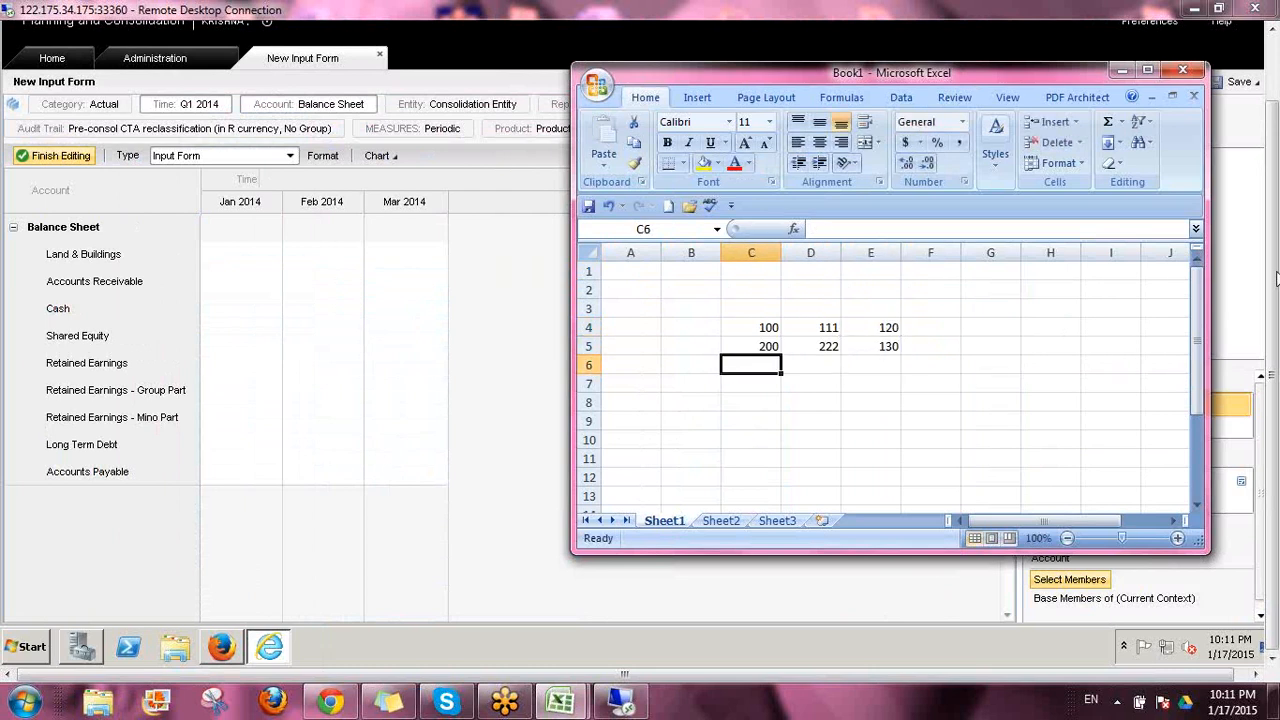
{"action": "key", "text": "Up"}
{"action": "key", "text": "Up"}
{"action": "key", "text": "shift+Down"}
{"action": "key", "text": "shift+Right"}
{"action": "key", "text": "shift+Right"}
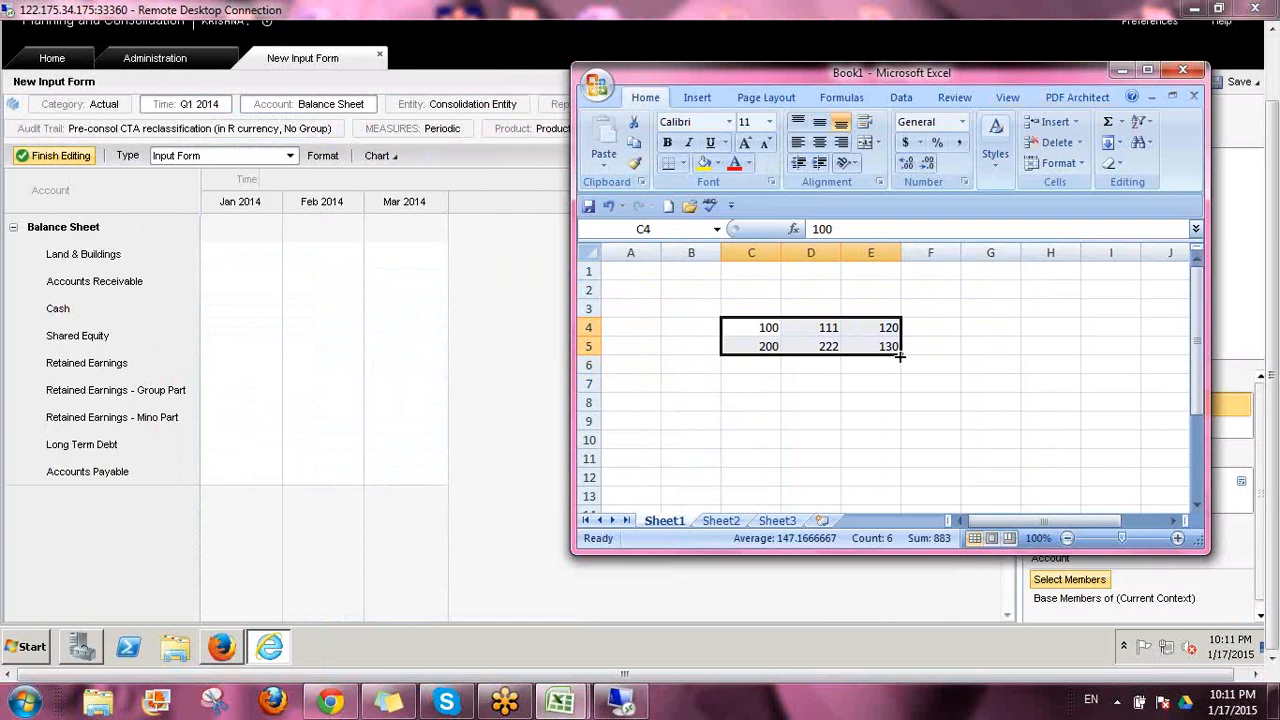
{"action": "left_click_drag", "start_coordinate": [899, 356], "coordinate": [904, 479]}
{"action": "key", "text": "ctrl+c"}
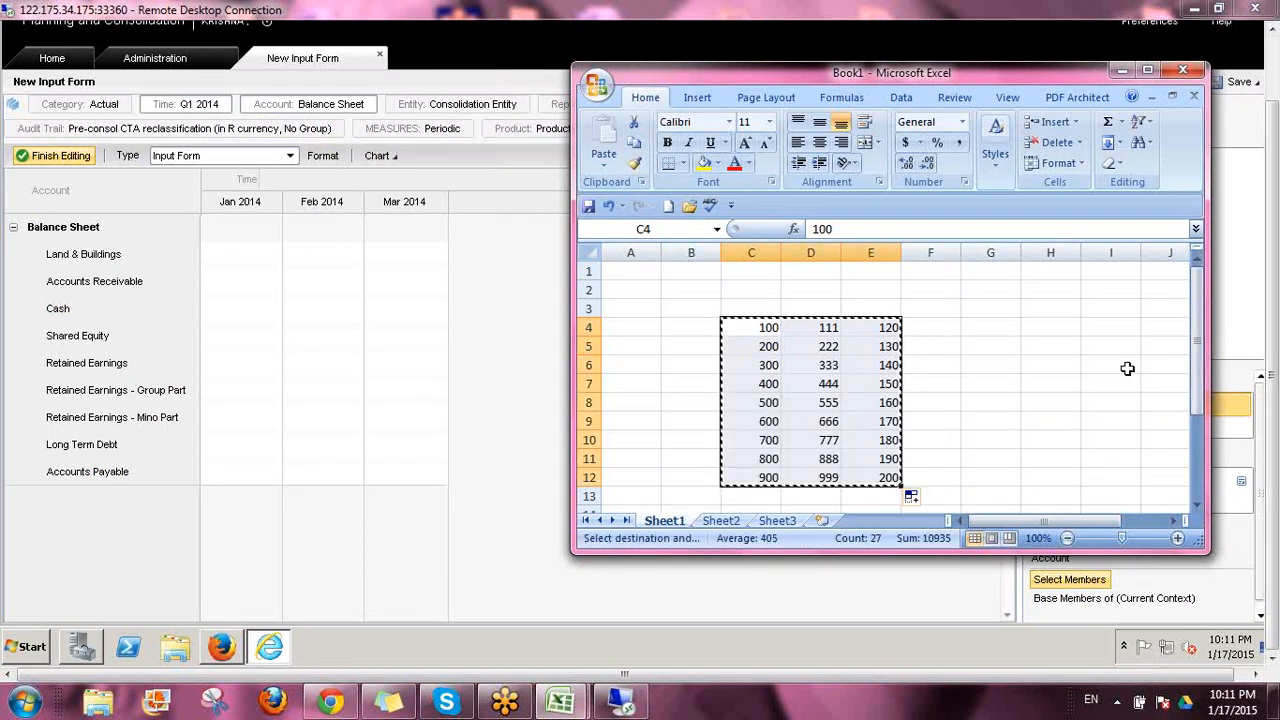
Return to the input form and try to paste the copied values starting at Land & Buildings, Jan 2014
{"action": "left_click", "coordinate": [337, 297]}
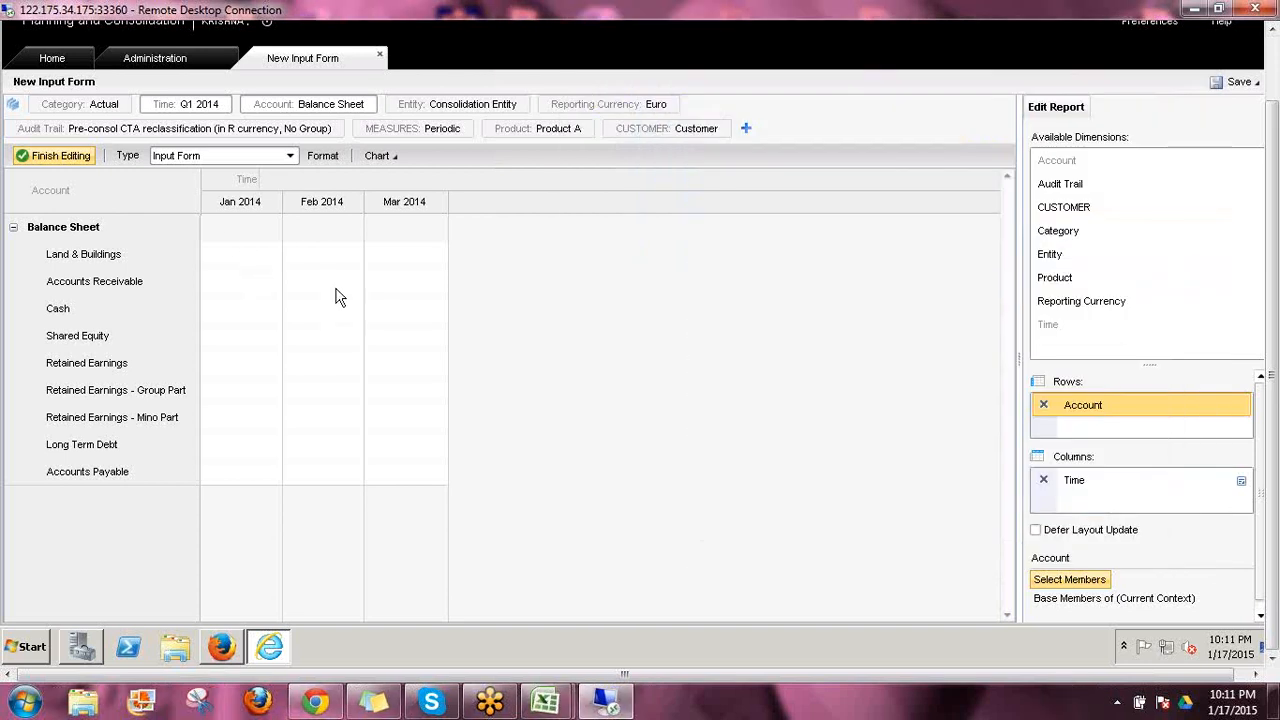
{"action": "left_click", "coordinate": [260, 263]}
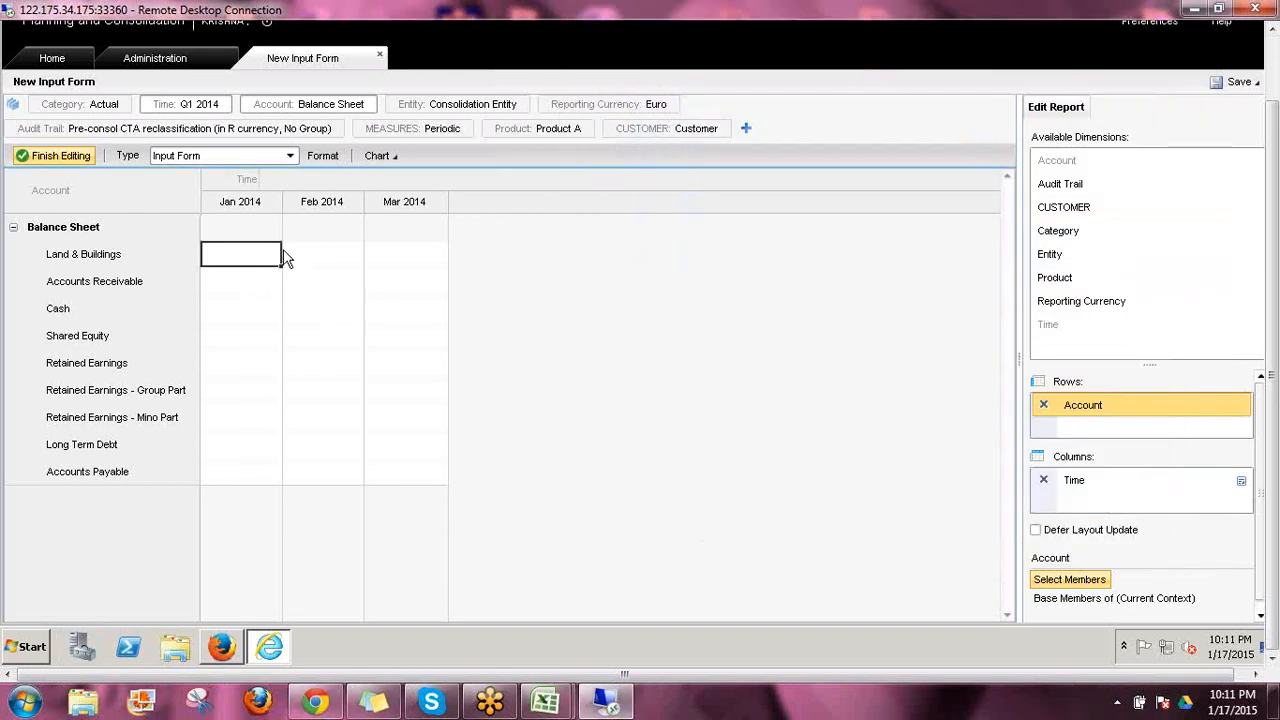
{"action": "right_click", "coordinate": [223, 264]}
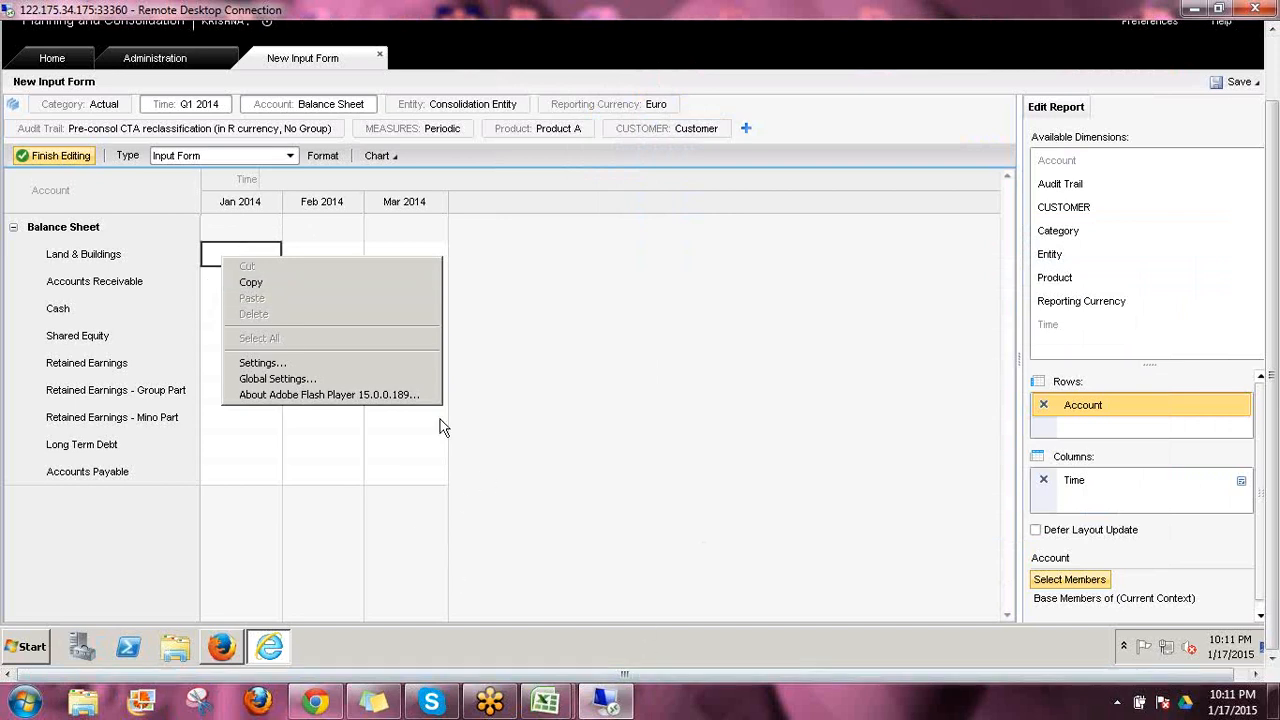
{"action": "left_click", "coordinate": [212, 256]}
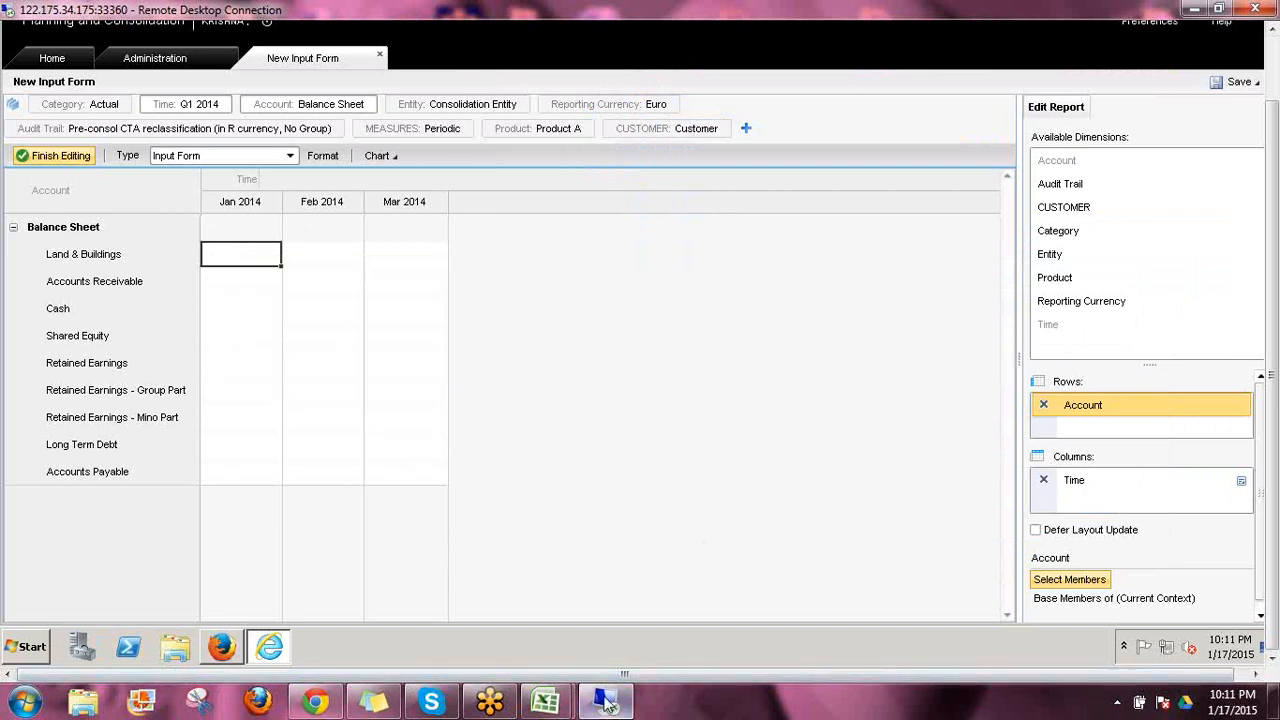
Copy C4:E12 in Excel again and retry pasting it into the form's Land & Buildings cell for Jan 2014
{"action": "mouse_move", "coordinate": [560, 700]}
{"action": "left_click", "coordinate": [641, 627]}
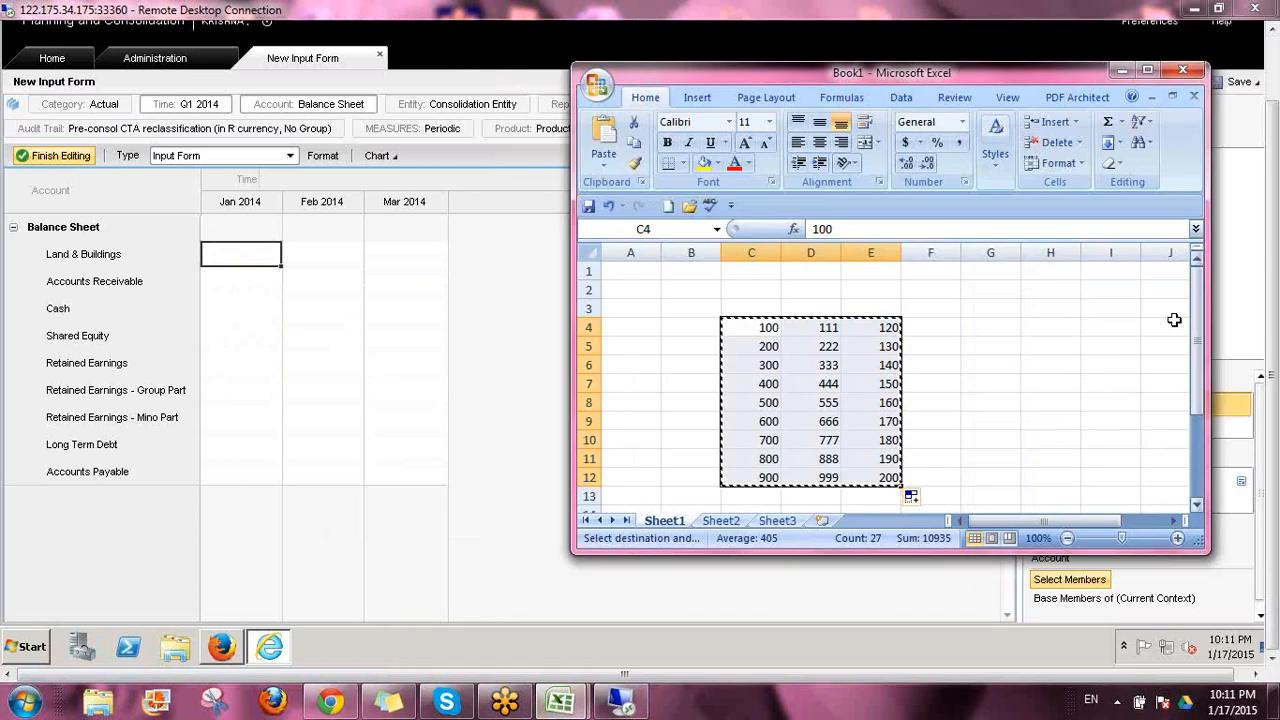
{"action": "left_click", "coordinate": [1040, 344]}
{"action": "key", "text": "Escape"}
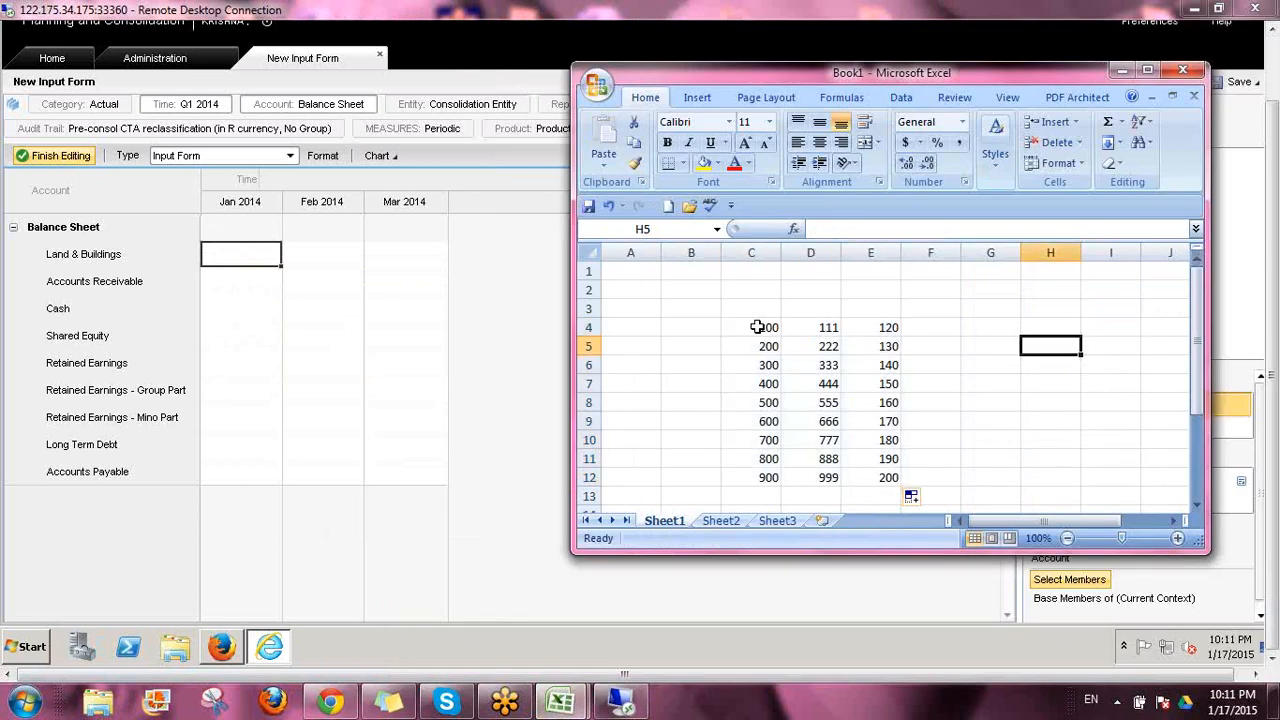
{"action": "left_click_drag", "start_coordinate": [767, 327], "coordinate": [889, 477]}
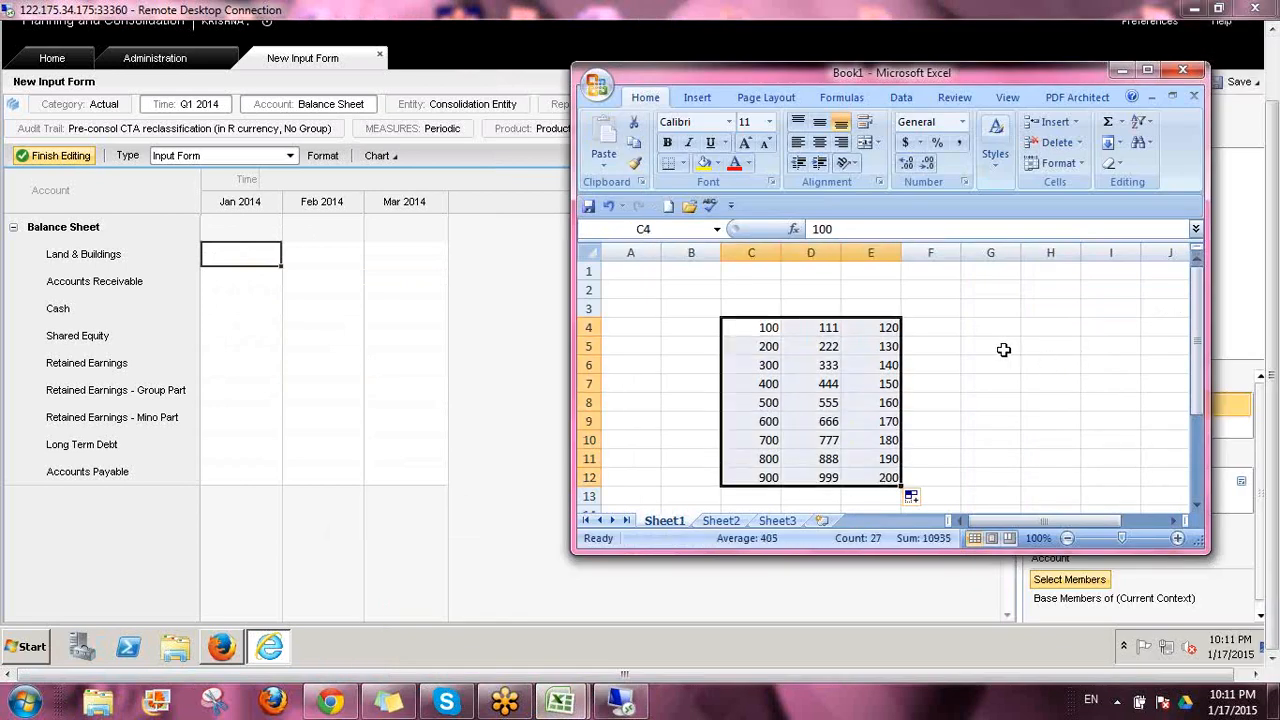
{"action": "key", "text": "ctrl+c"}
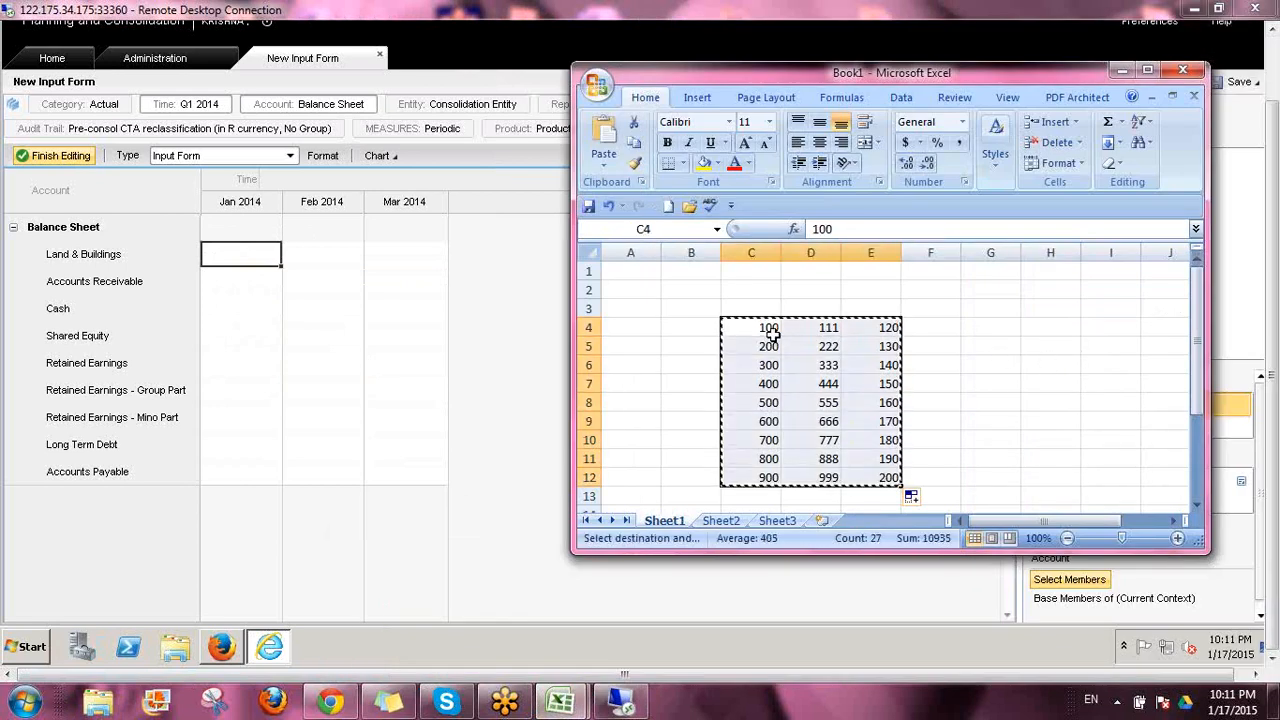
{"action": "left_click", "coordinate": [248, 264]}
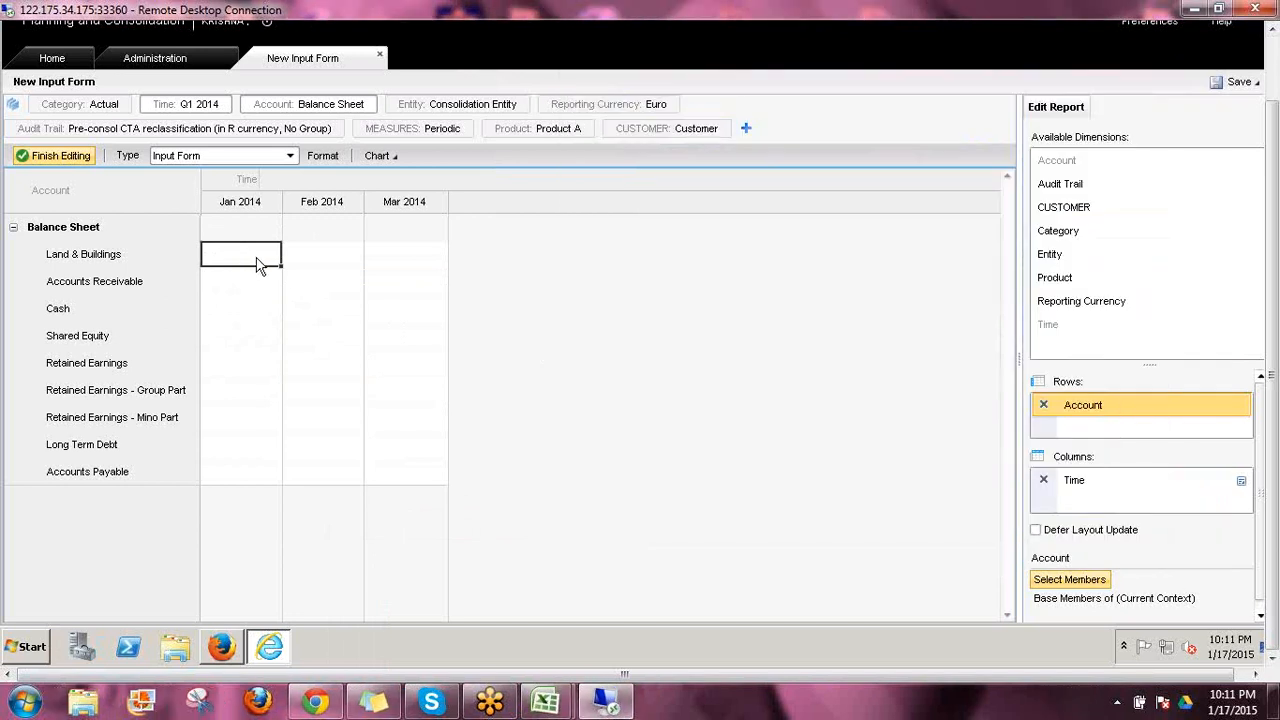
{"action": "right_click", "coordinate": [256, 263]}
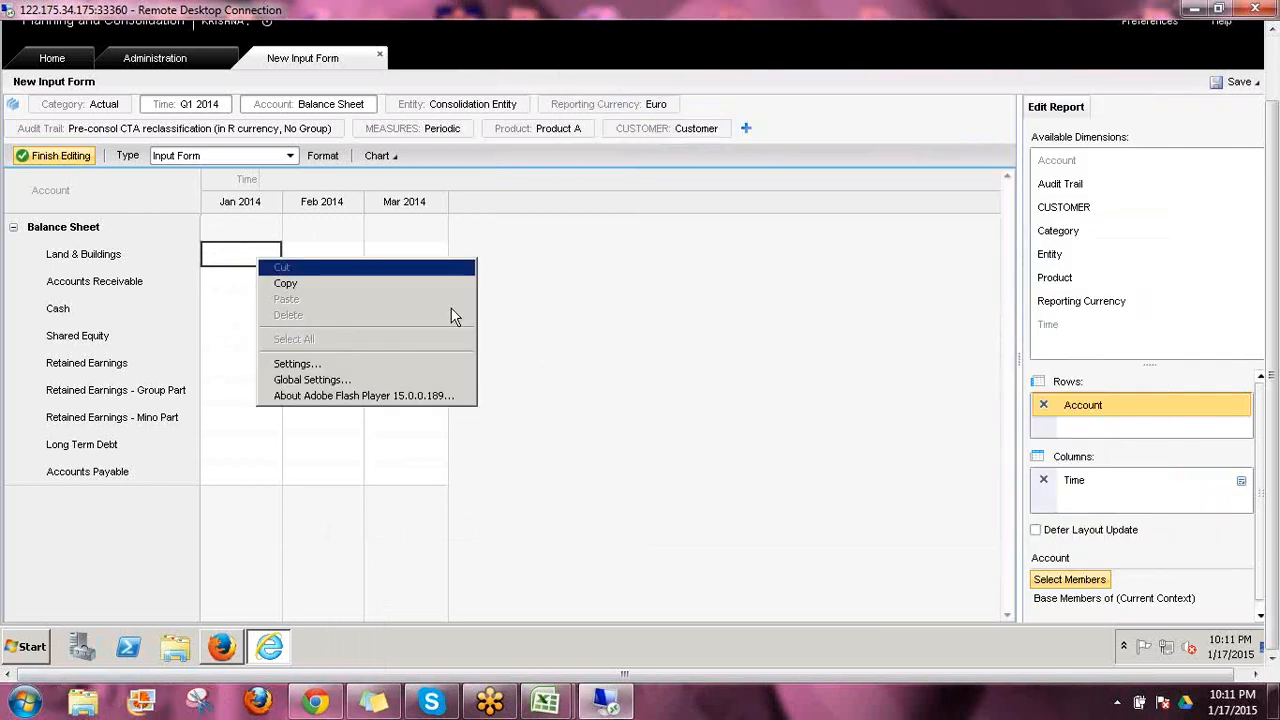
{"action": "left_click", "coordinate": [688, 305]}
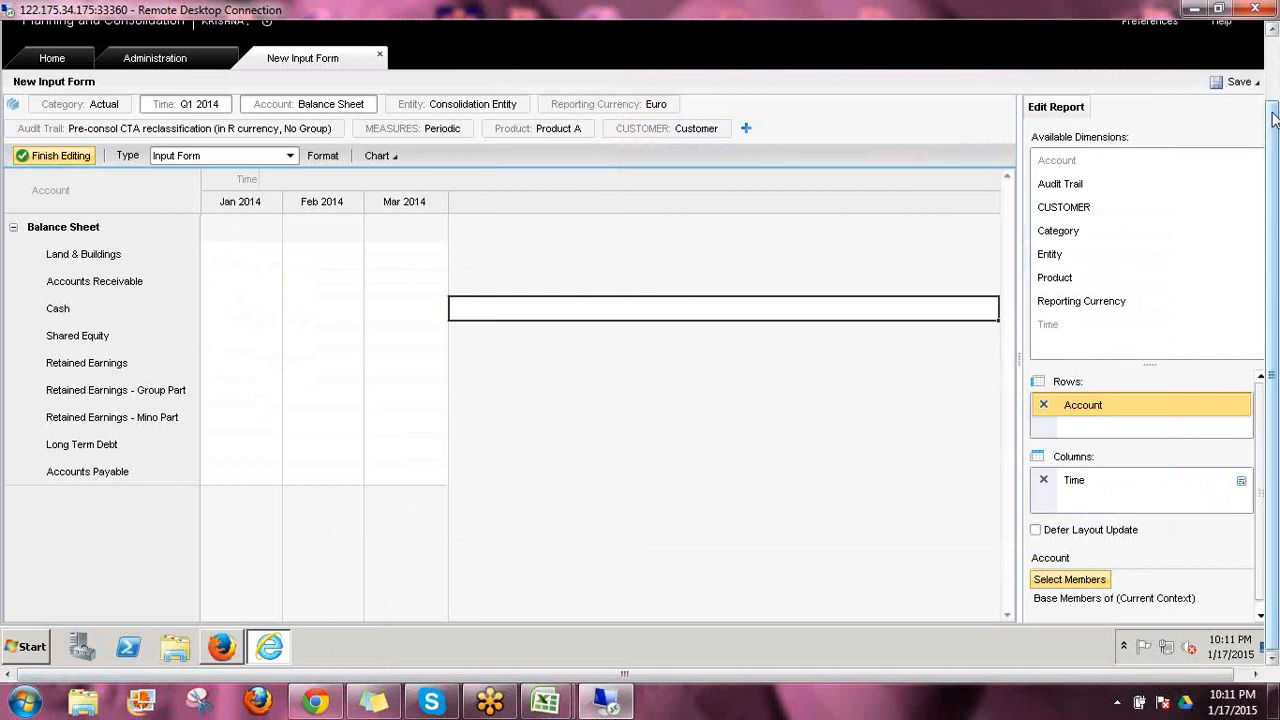
Minimize the Planning and Consolidation browser window to reach the remote desktop
{"action": "left_click_drag", "start_coordinate": [1271, 110], "coordinate": [1270, 48]}
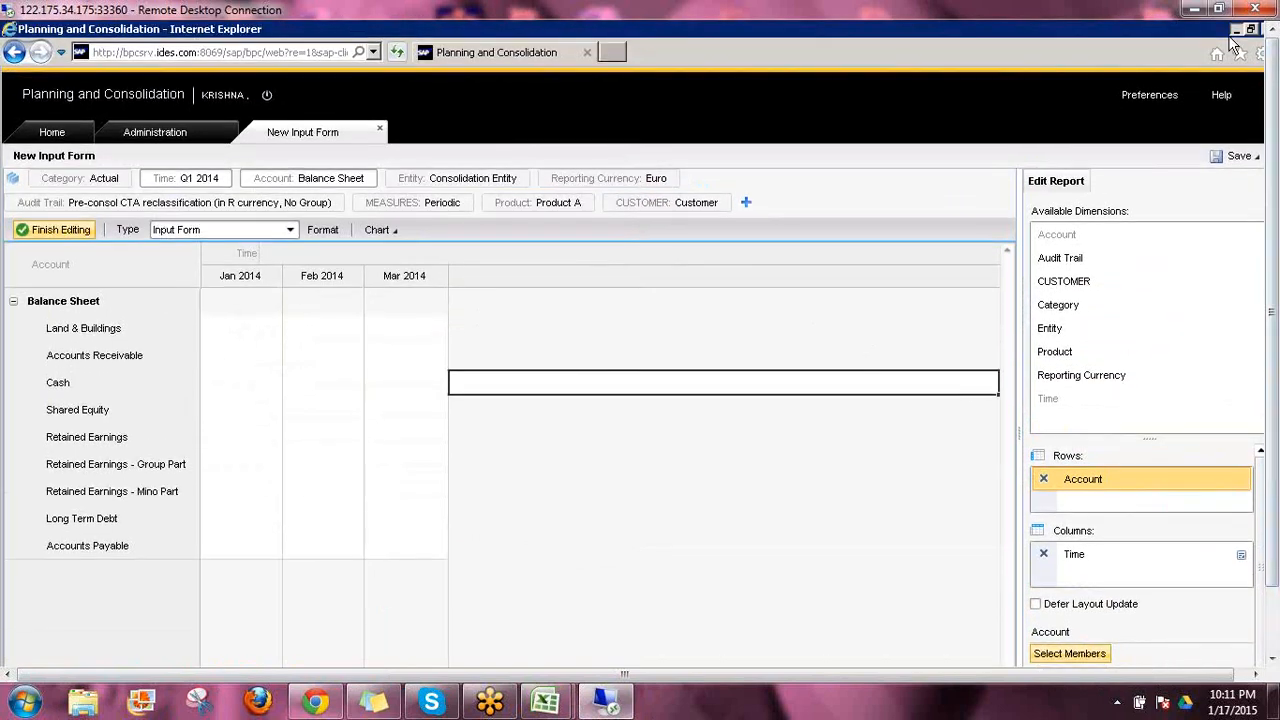
{"action": "left_click", "coordinate": [1235, 30]}
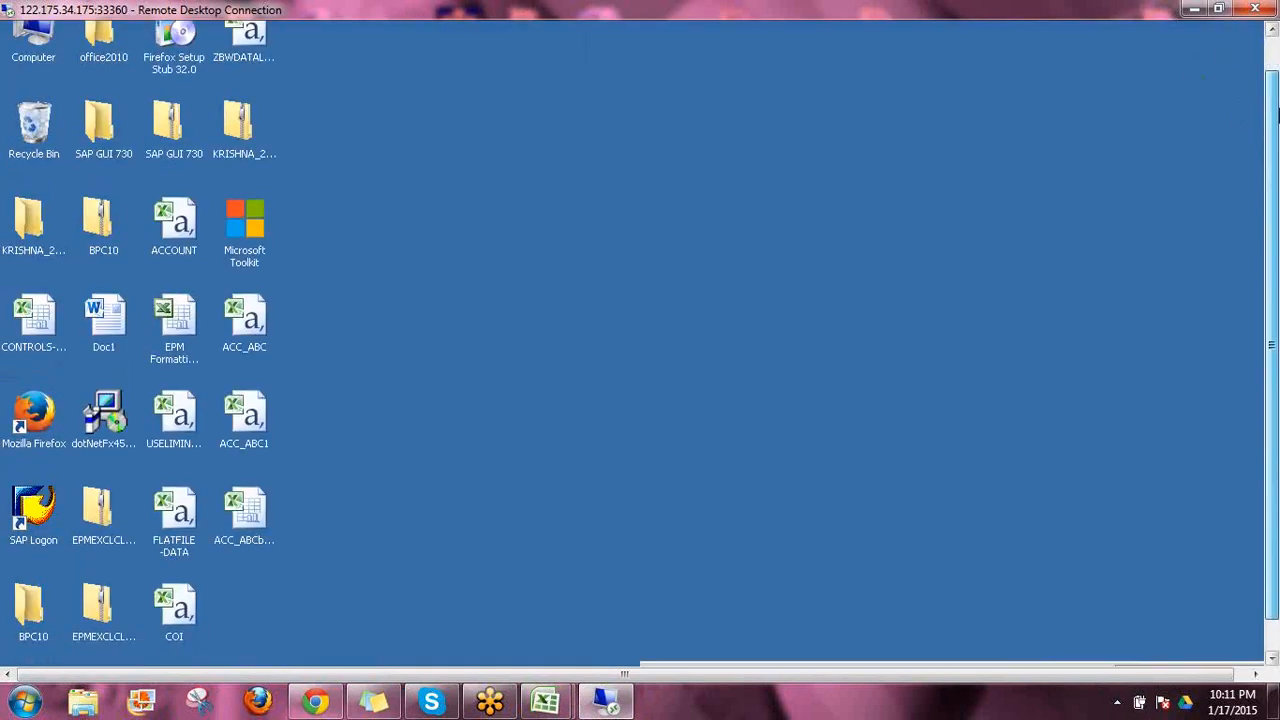
Start Microsoft Excel 2010 on the remote desktop with a blank workbook
{"action": "left_click", "coordinate": [30, 646]}
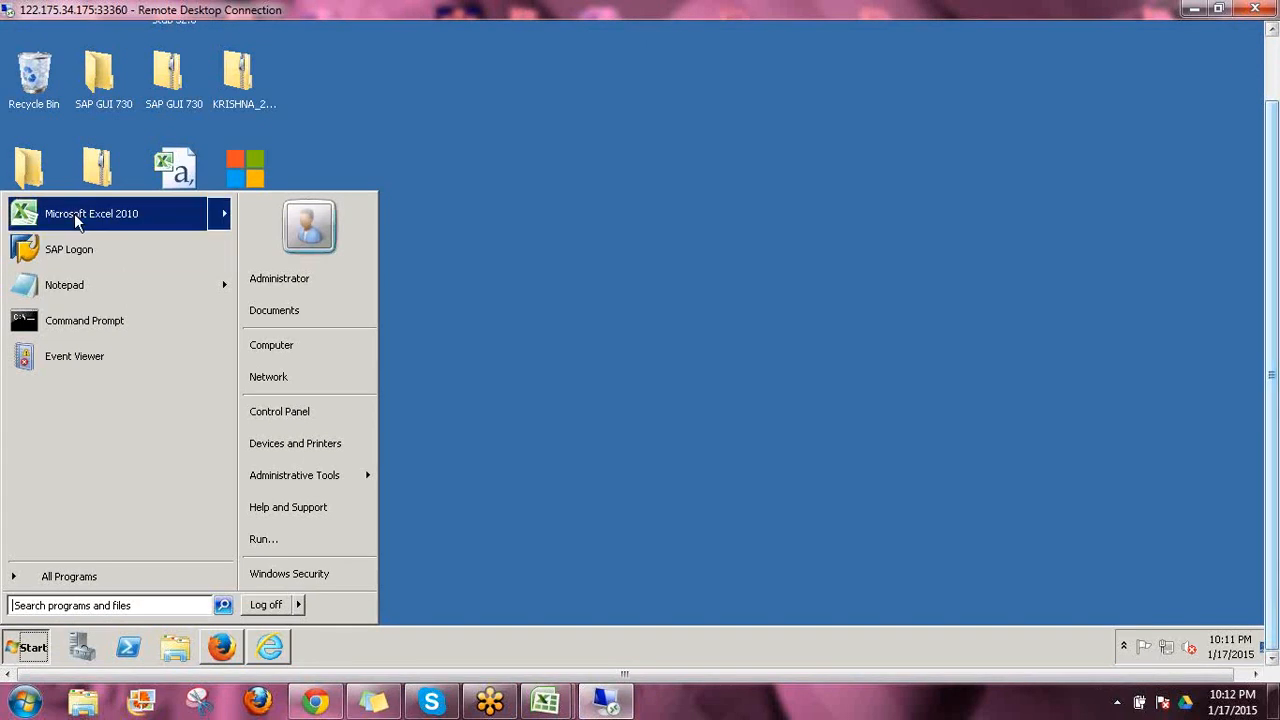
{"action": "key", "text": "Return"}
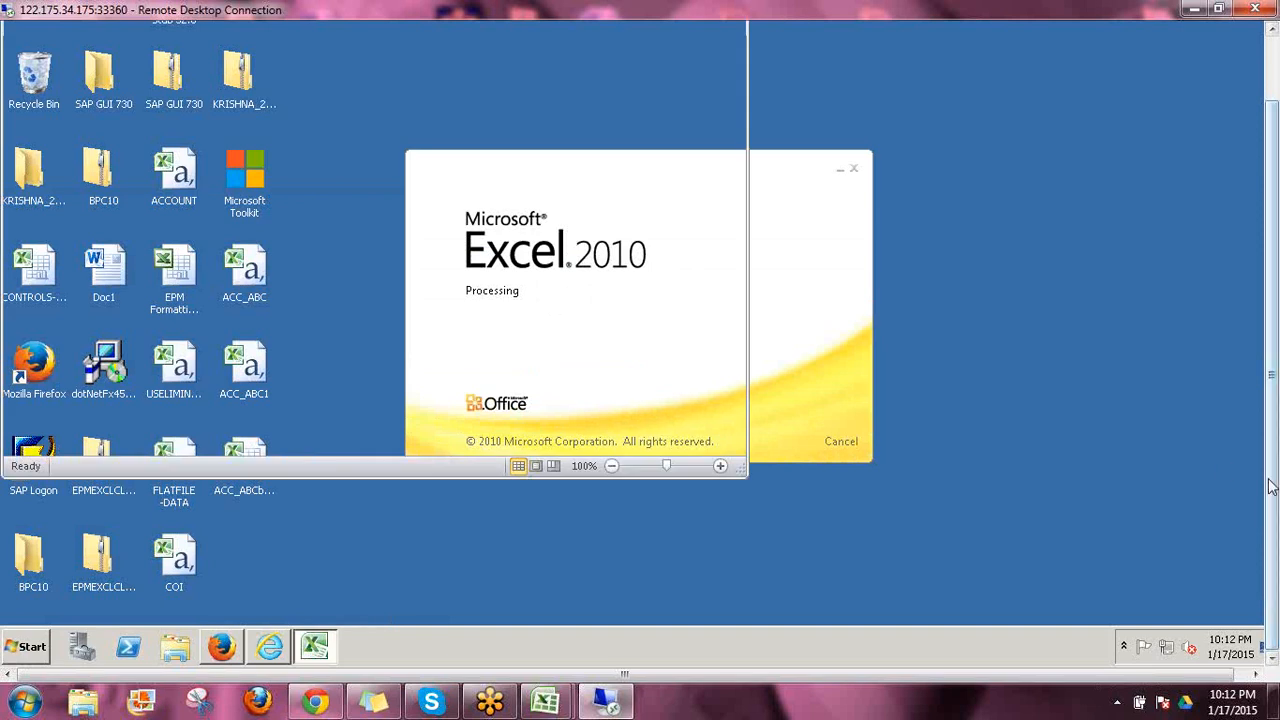
{"action": "left_click_drag", "start_coordinate": [1273, 470], "coordinate": [1272, 405]}
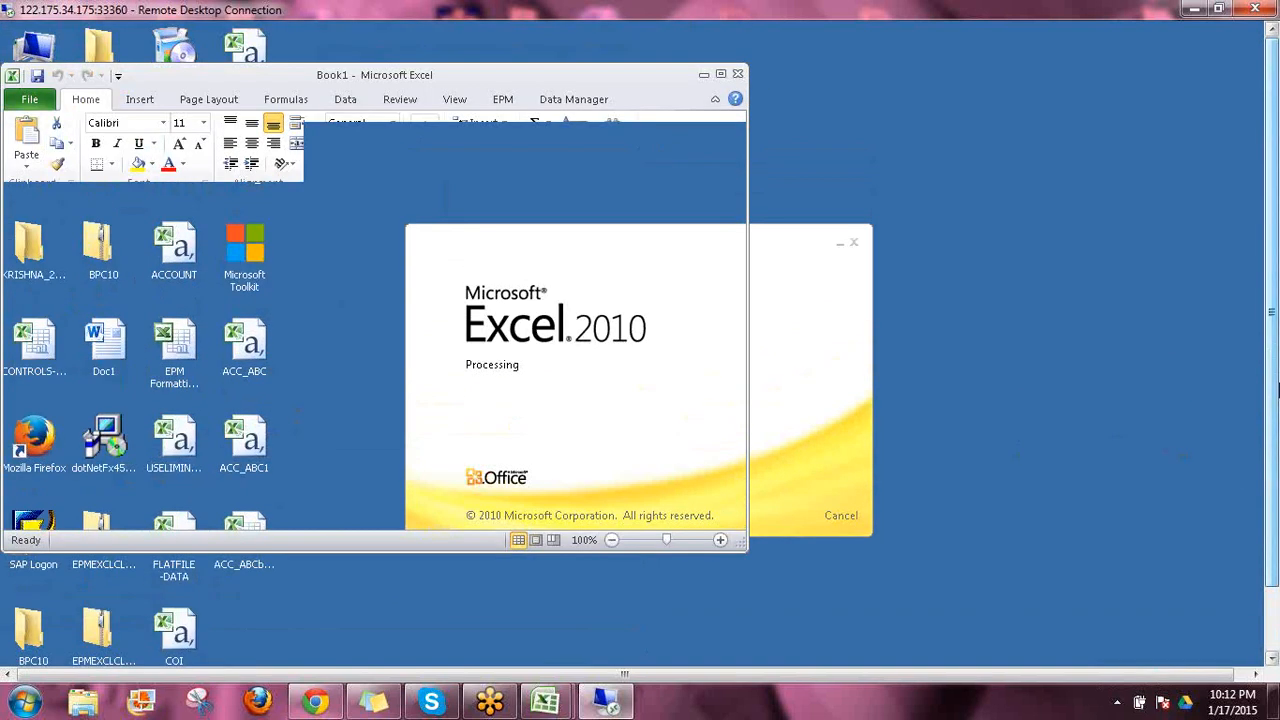
{"action": "left_click_drag", "start_coordinate": [1274, 398], "coordinate": [1274, 464]}
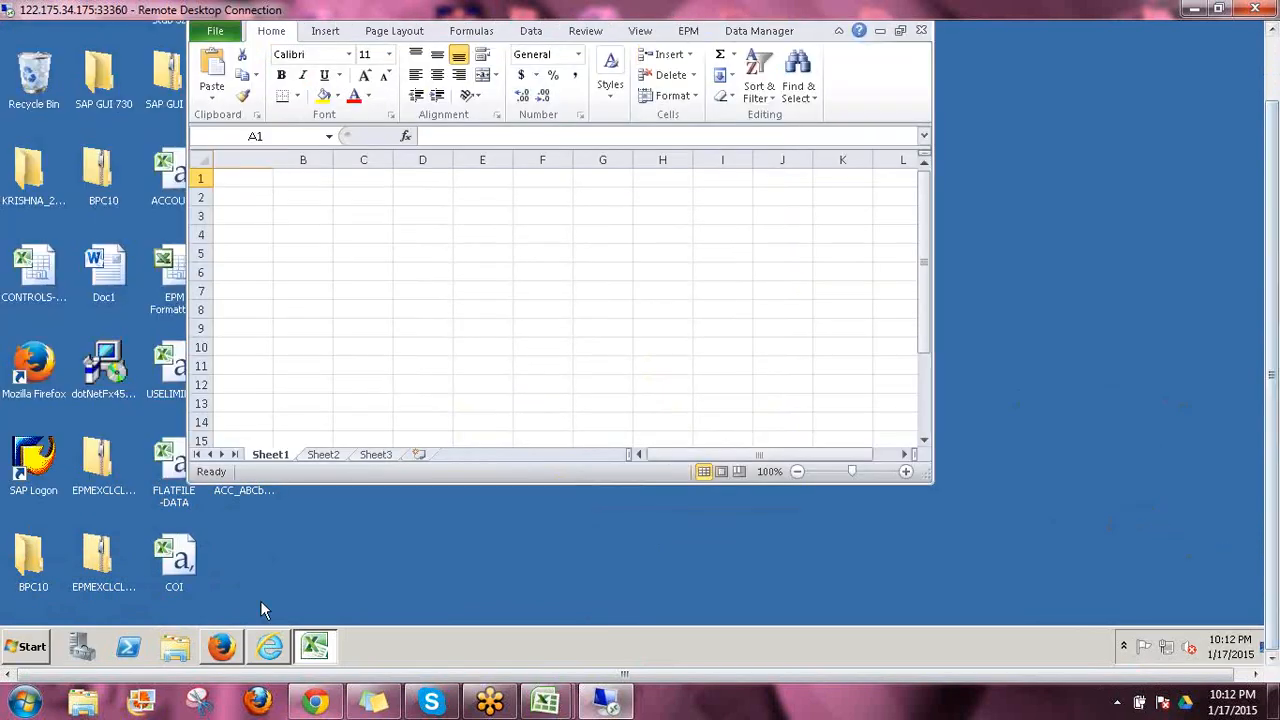
Switch to the Planning and Consolidation window in Internet Explorer and finish editing the new input form's layout
{"action": "left_click", "coordinate": [270, 647]}
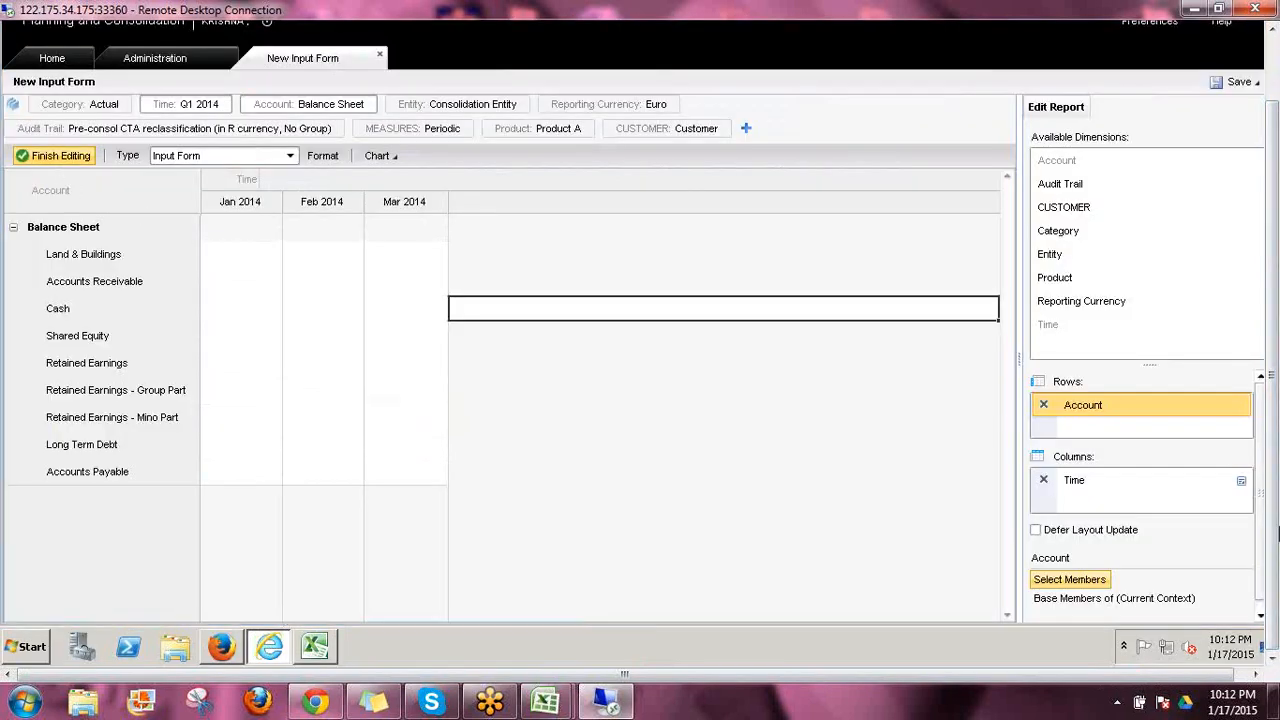
{"action": "scroll", "coordinate": [1275, 530], "scroll_direction": "up", "scroll_amount": 2}
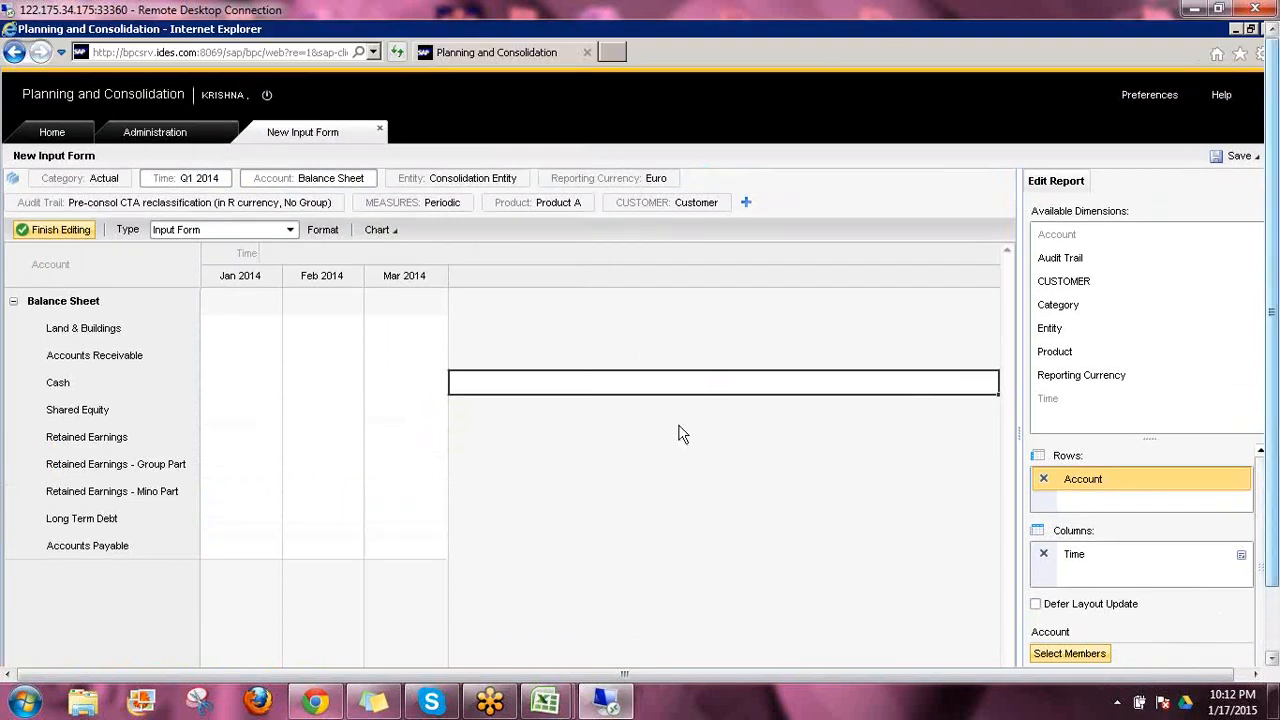
{"action": "left_click", "coordinate": [63, 232]}
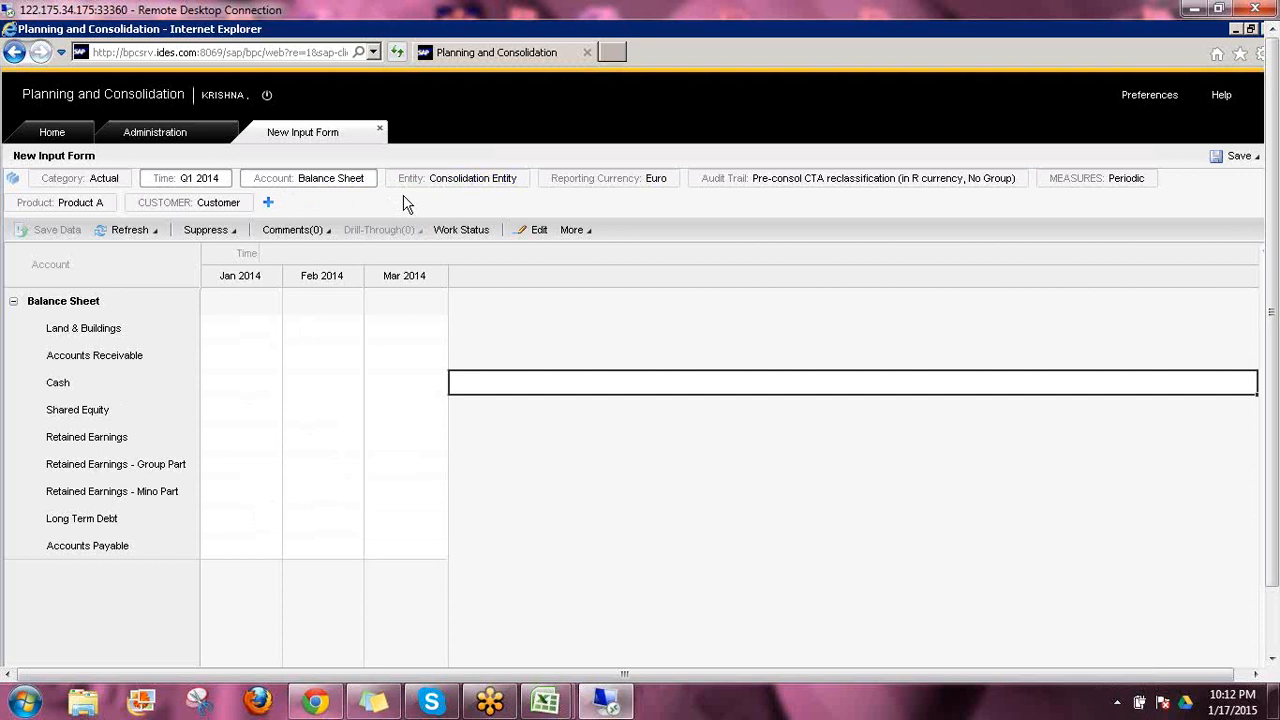
Set the form's Entity context to Australia, found in the World hierarchy under Asia Pacific
{"action": "left_click", "coordinate": [470, 183]}
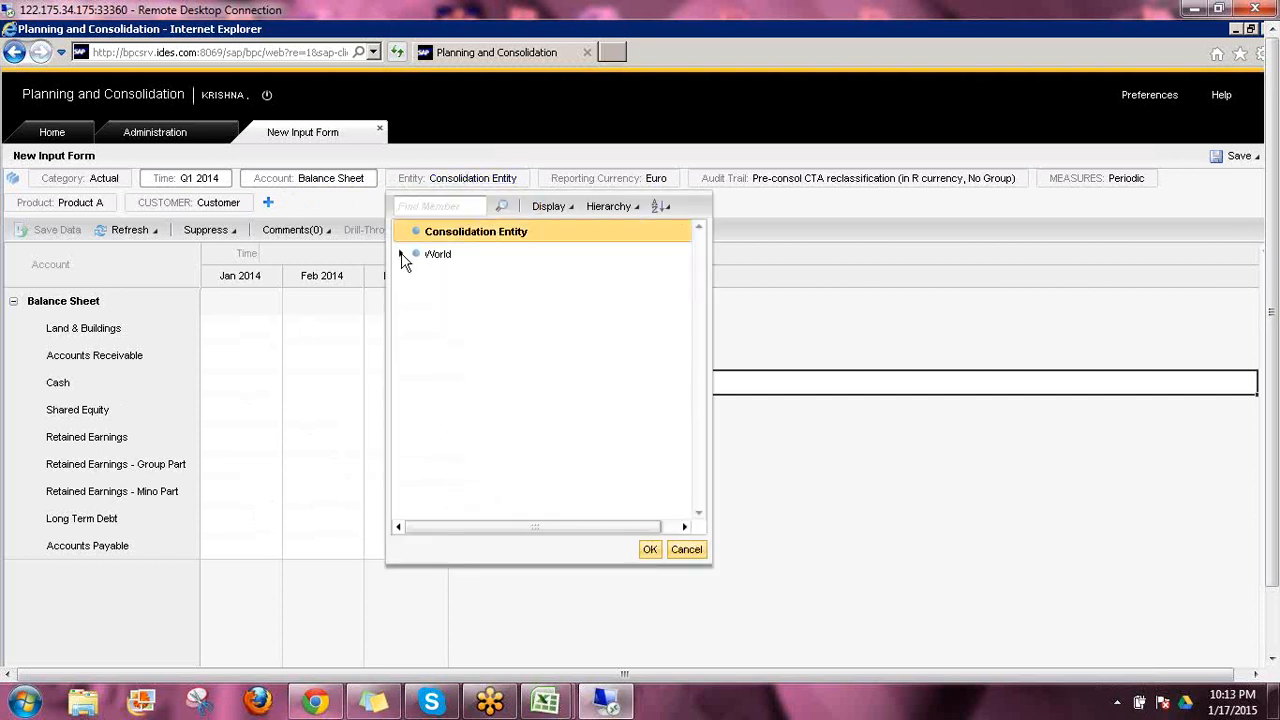
{"action": "left_click", "coordinate": [401, 255]}
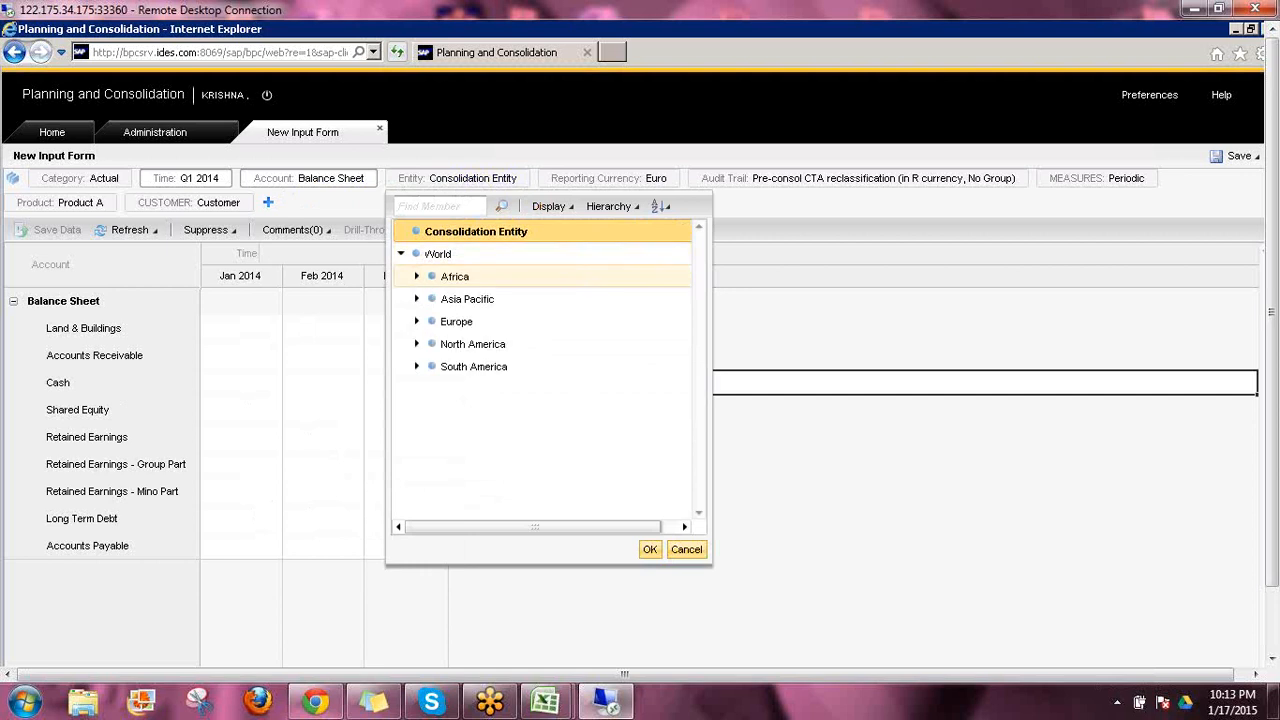
{"action": "left_click", "coordinate": [417, 277]}
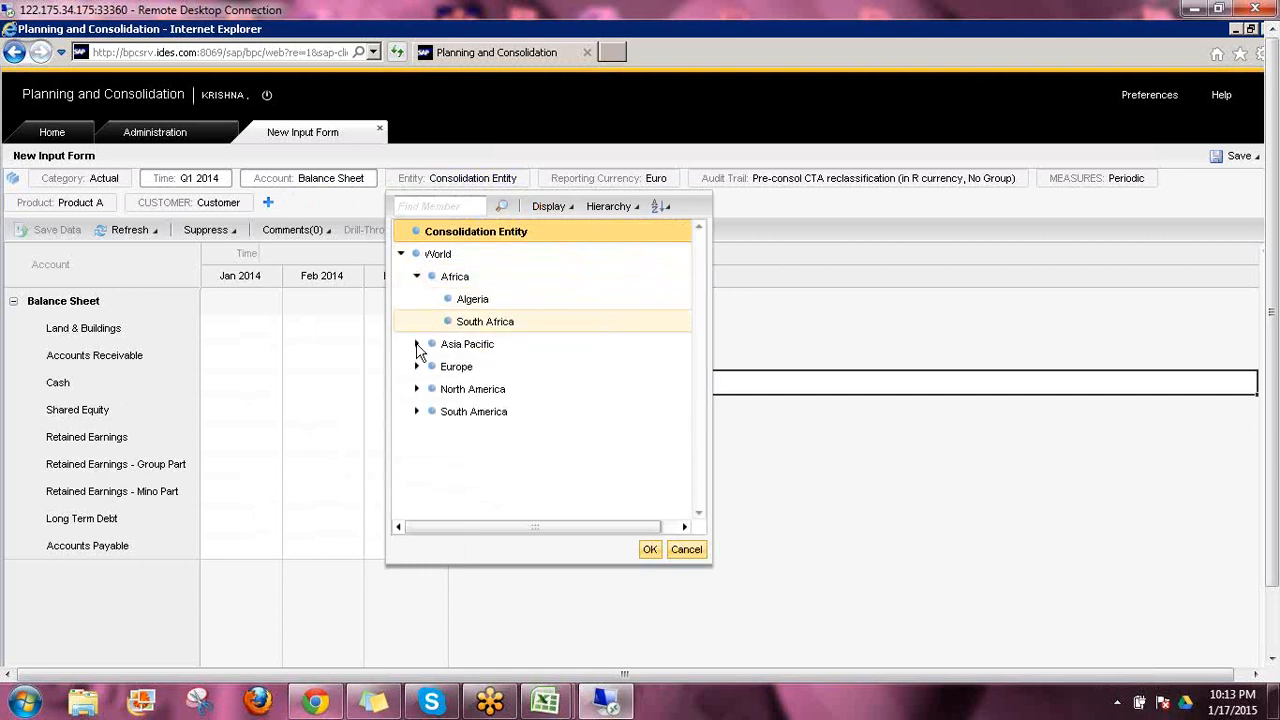
{"action": "left_click", "coordinate": [417, 344]}
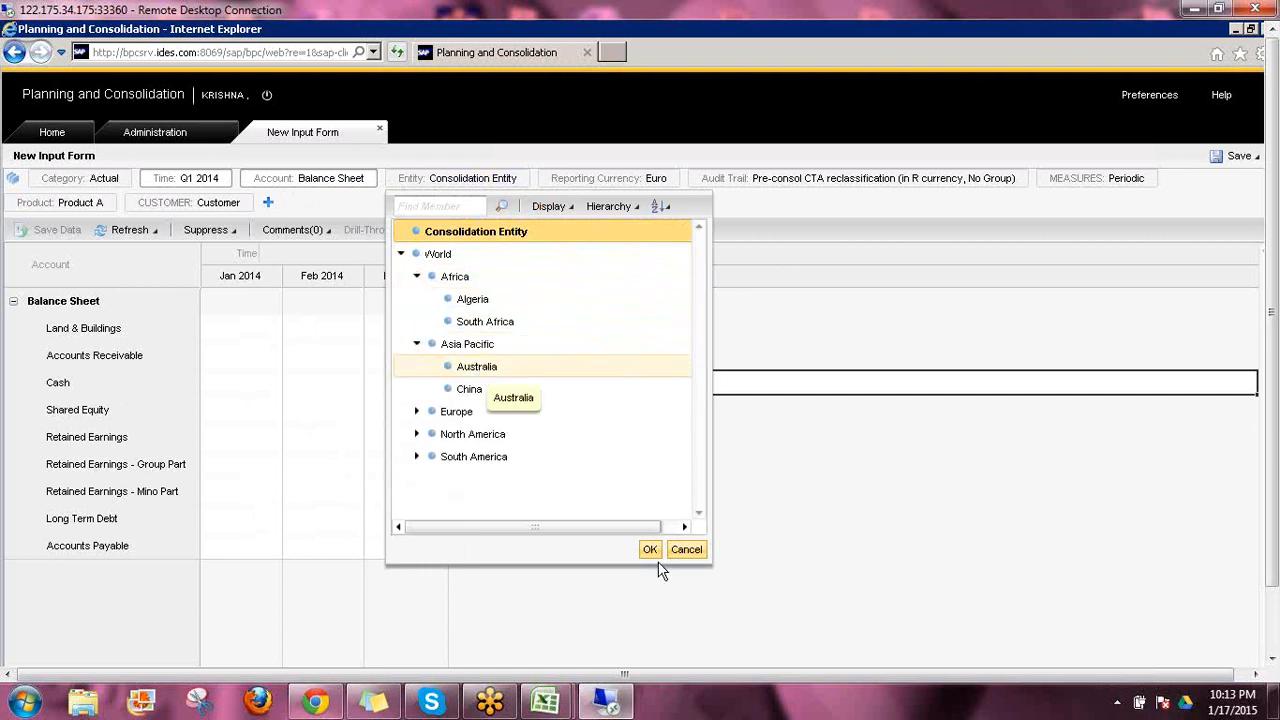
{"action": "left_click", "coordinate": [650, 548]}
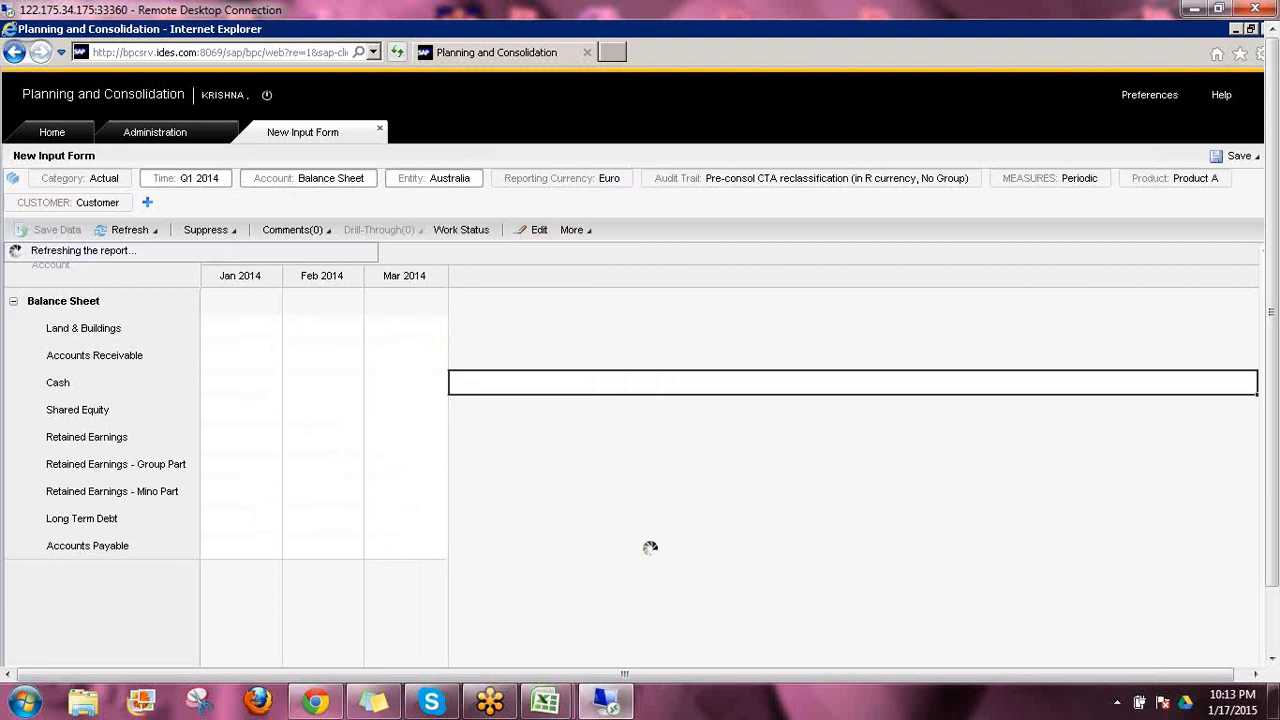
Set the form's Reporting Currency context to Local Currency
{"action": "left_click", "coordinate": [608, 180]}
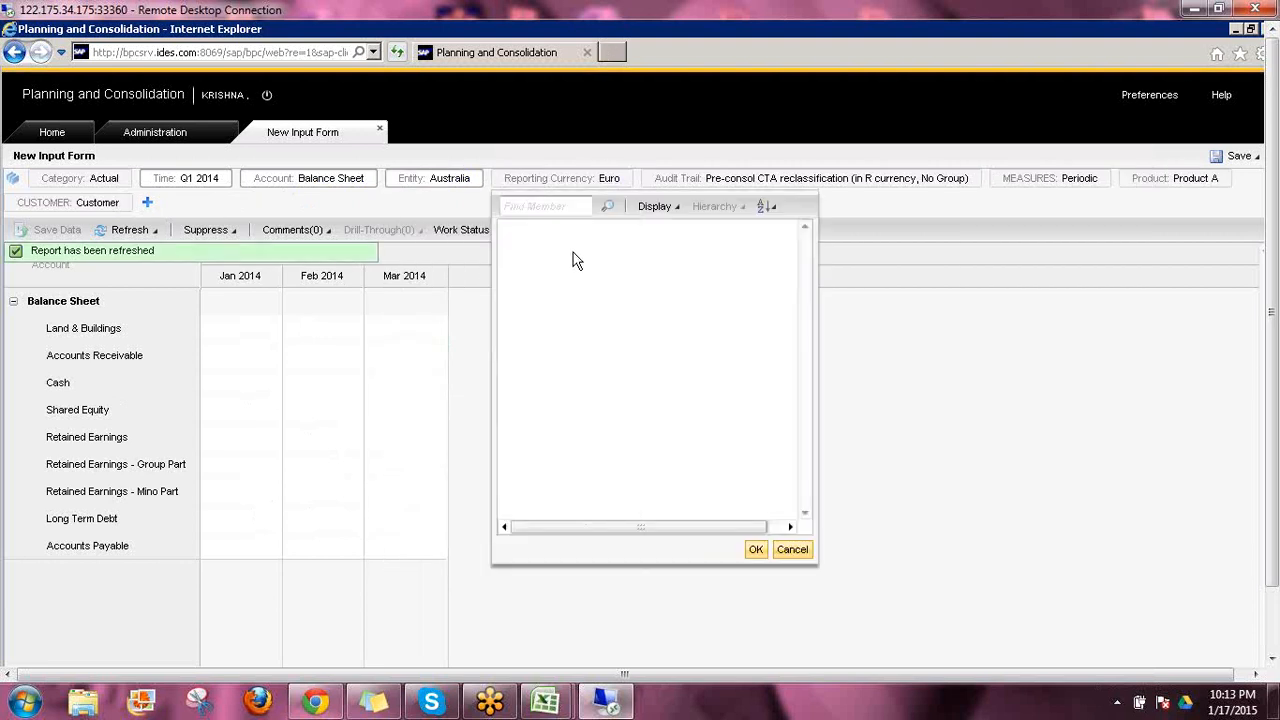
{"action": "left_click", "coordinate": [560, 257]}
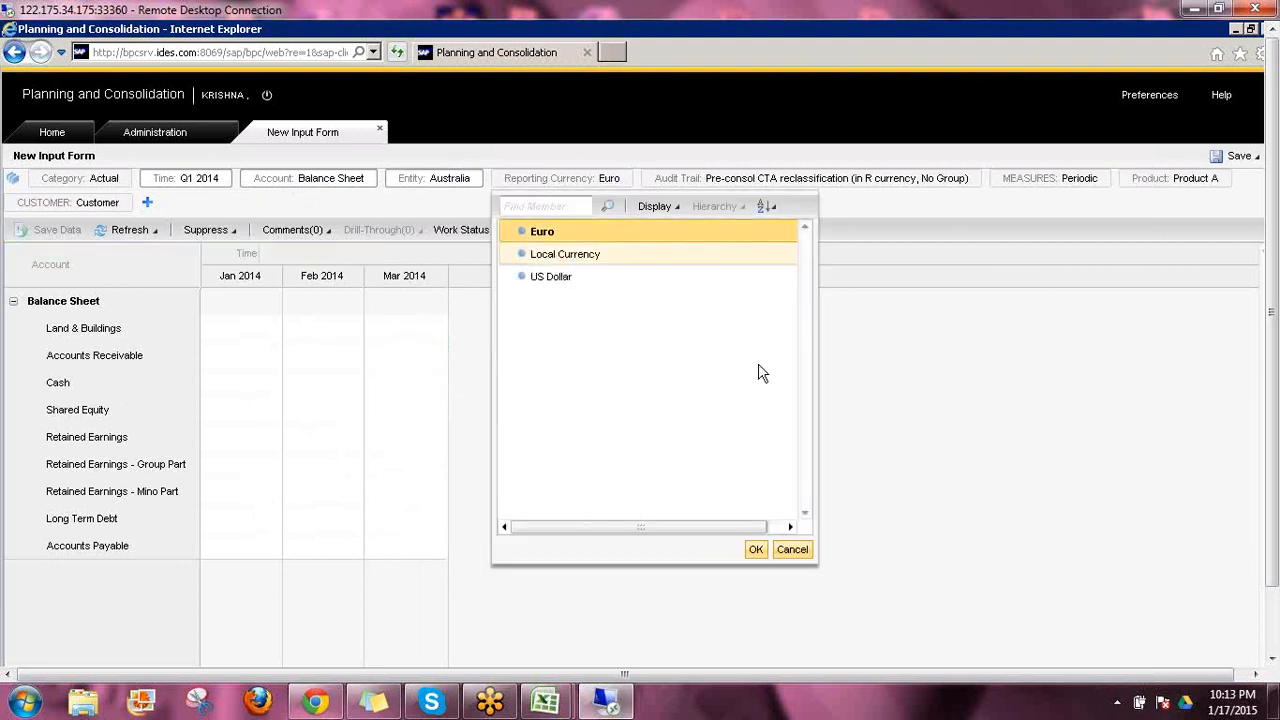
{"action": "left_click", "coordinate": [757, 549]}
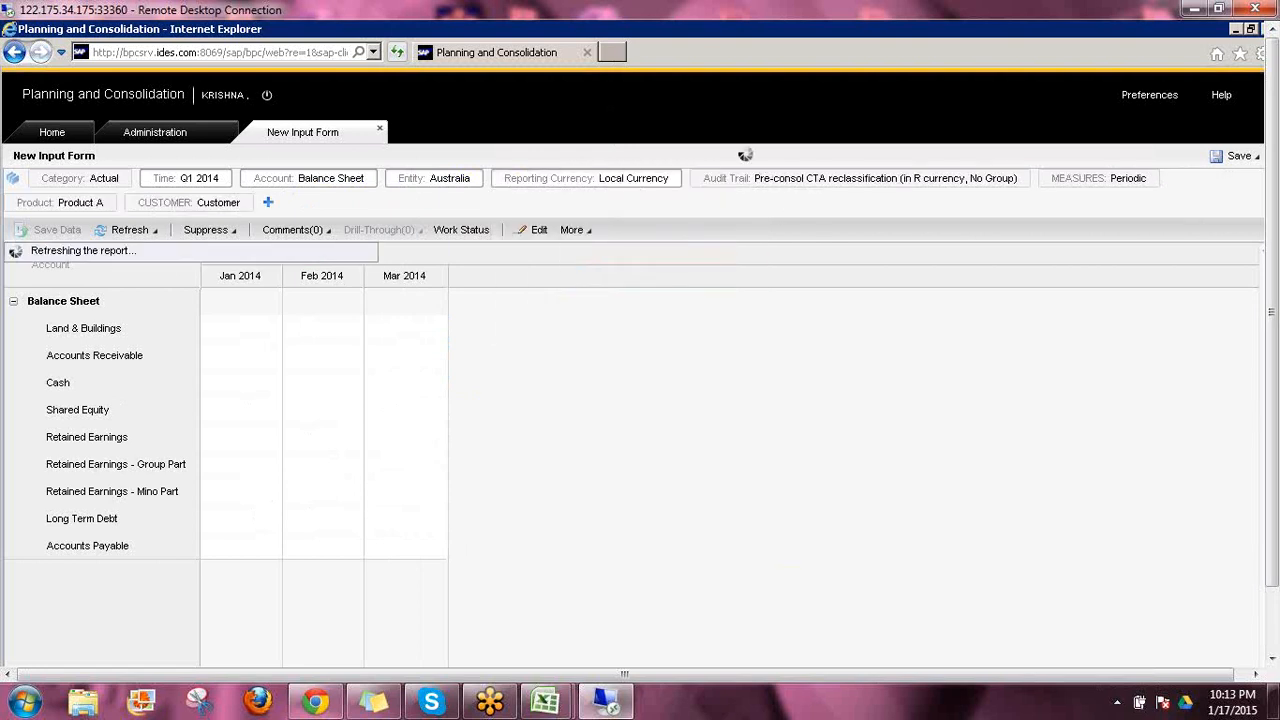
Set the Audit Trail context to Input and confirm Customer as the CUSTOMER member
{"action": "left_click", "coordinate": [790, 180]}
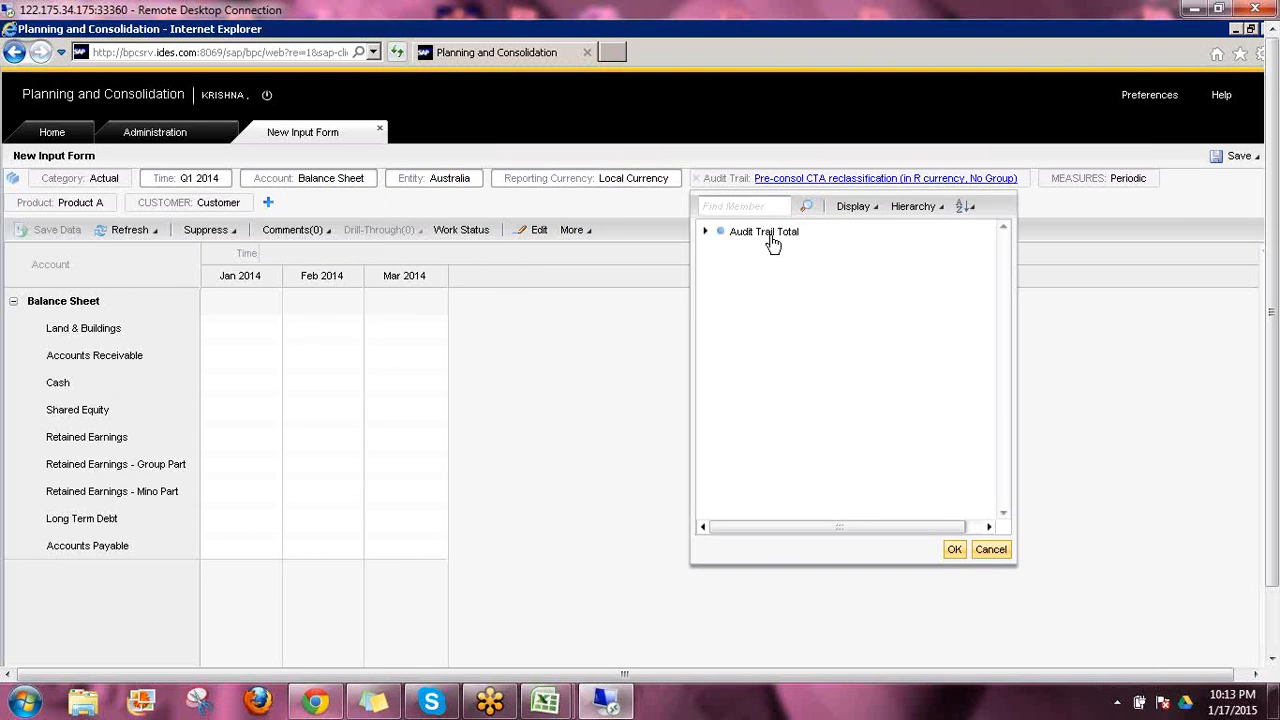
{"action": "left_click", "coordinate": [705, 232]}
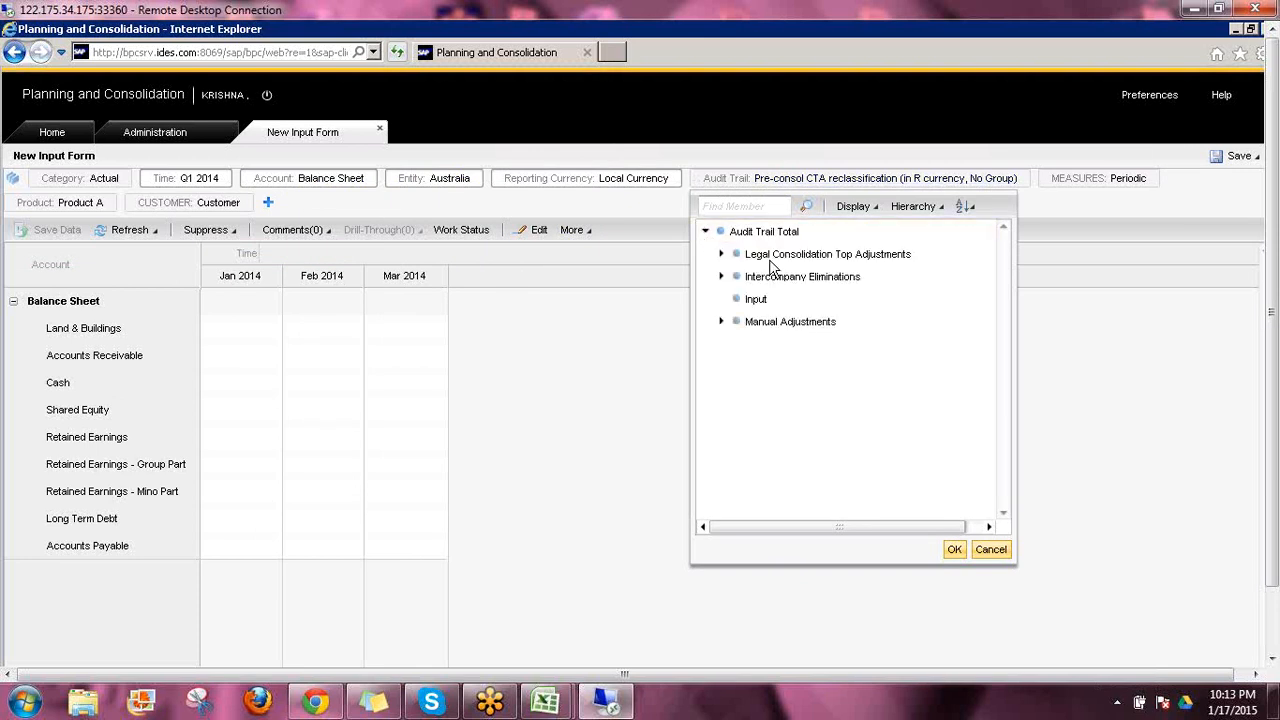
{"action": "left_click", "coordinate": [758, 299]}
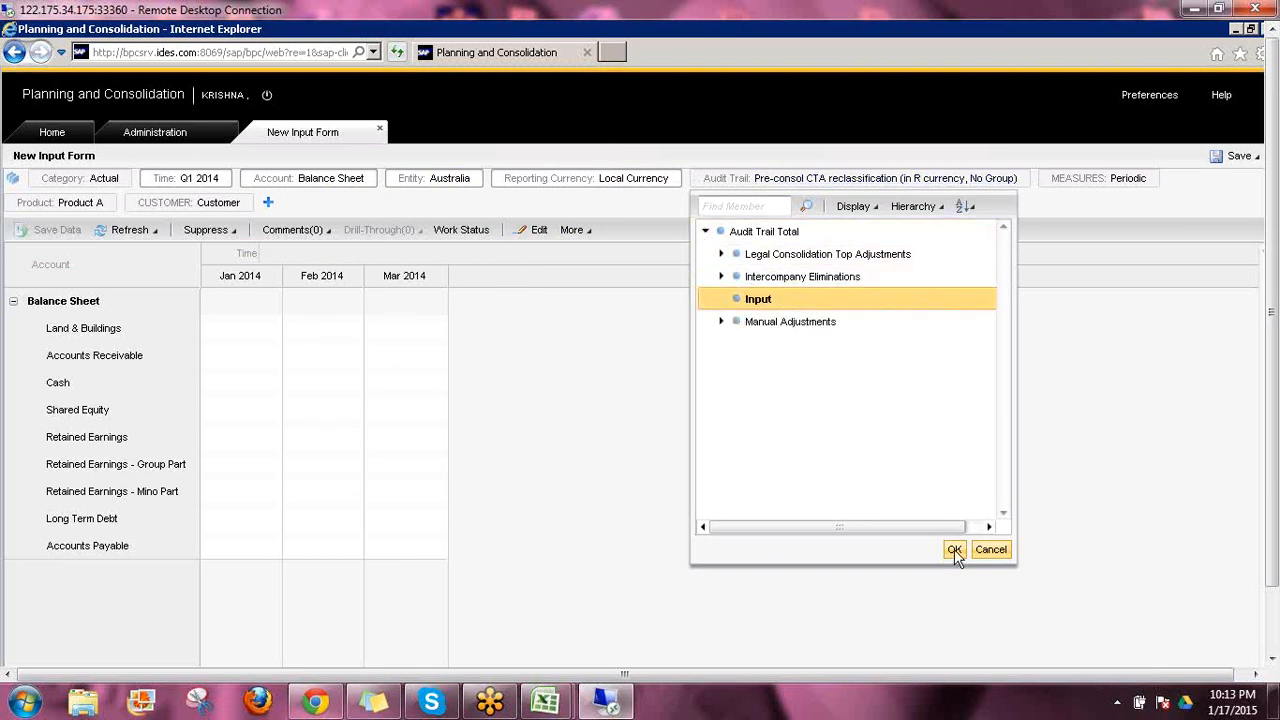
{"action": "left_click", "coordinate": [954, 549]}
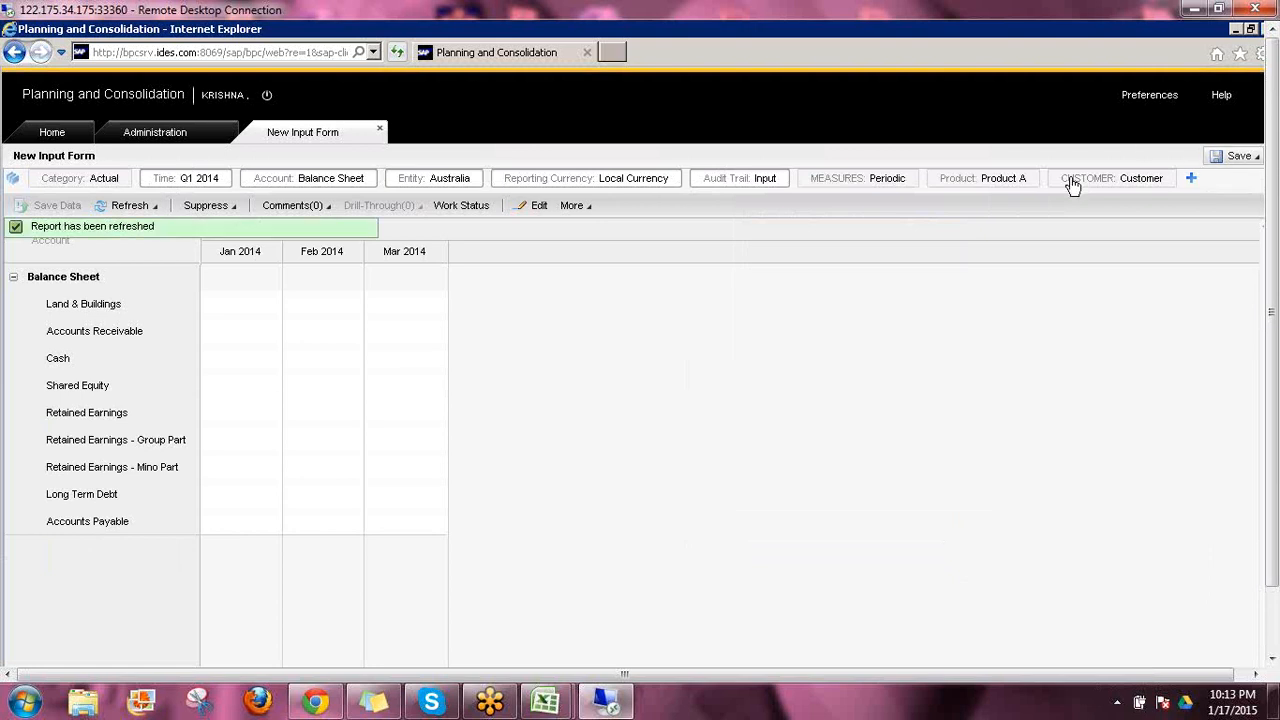
{"action": "left_click", "coordinate": [1141, 180]}
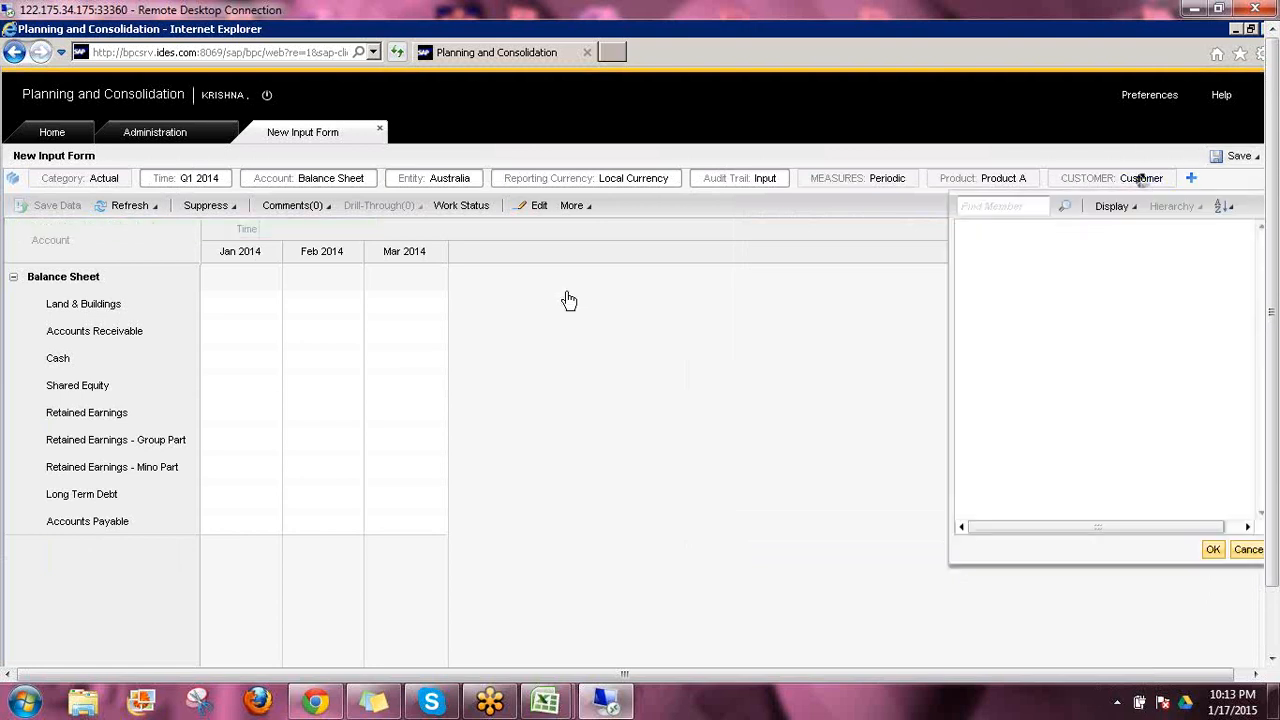
{"action": "left_click", "coordinate": [1214, 549]}
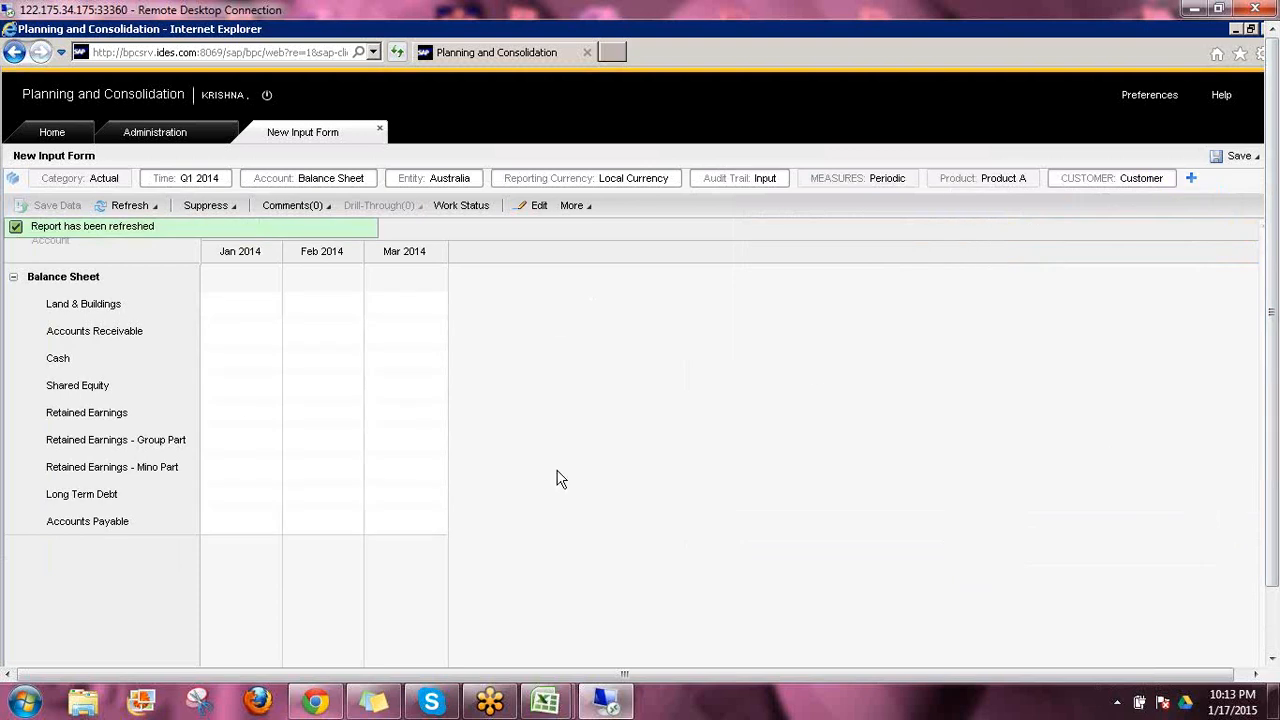
Copy C4:E12 from the local Excel Book1 and paste it into the input form starting at Land & Buildings, Jan 2014
{"action": "mouse_move", "coordinate": [545, 702]}
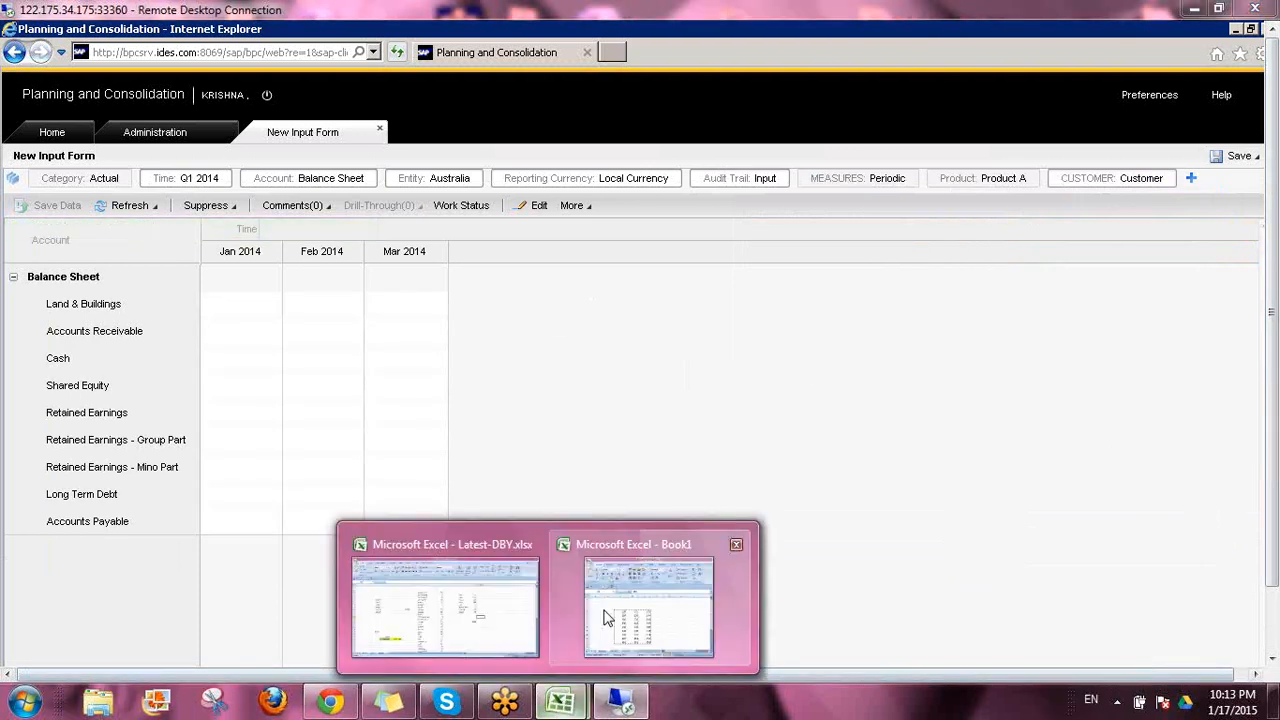
{"action": "left_click", "coordinate": [606, 615]}
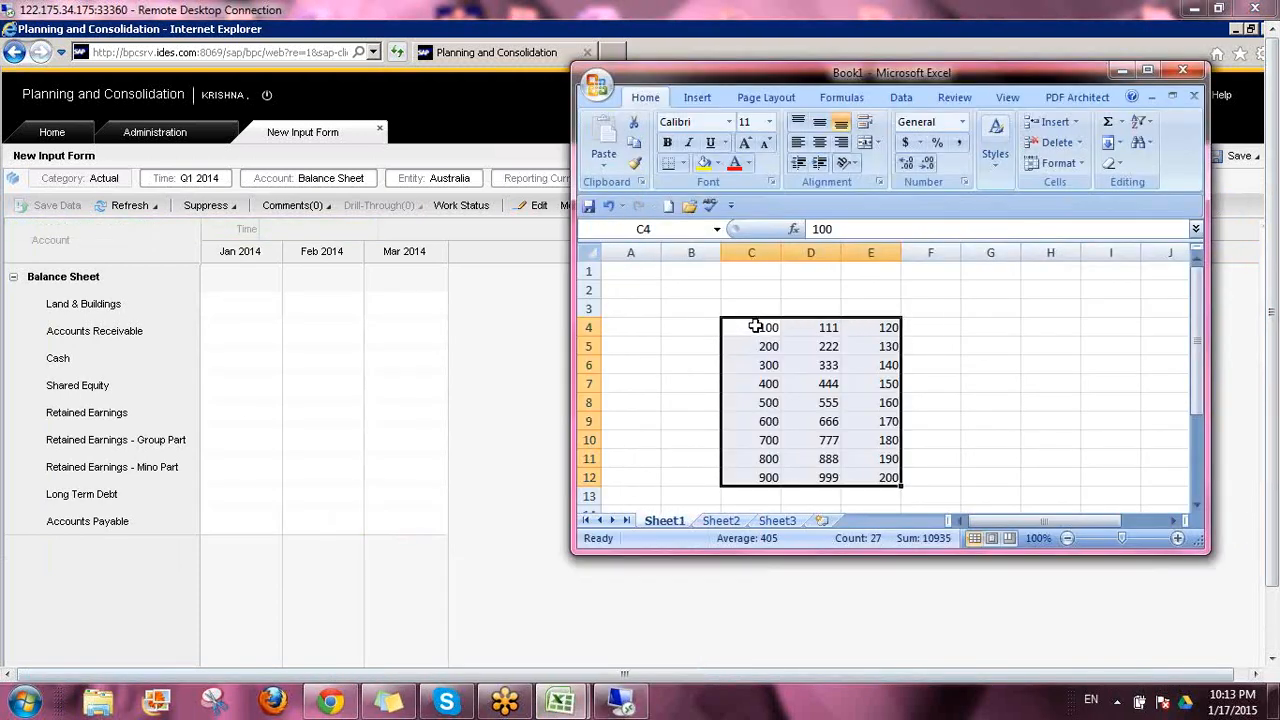
{"action": "left_click_drag", "start_coordinate": [757, 327], "coordinate": [891, 468]}
{"action": "key", "text": "ctrl+c"}
{"action": "left_click", "coordinate": [220, 306]}
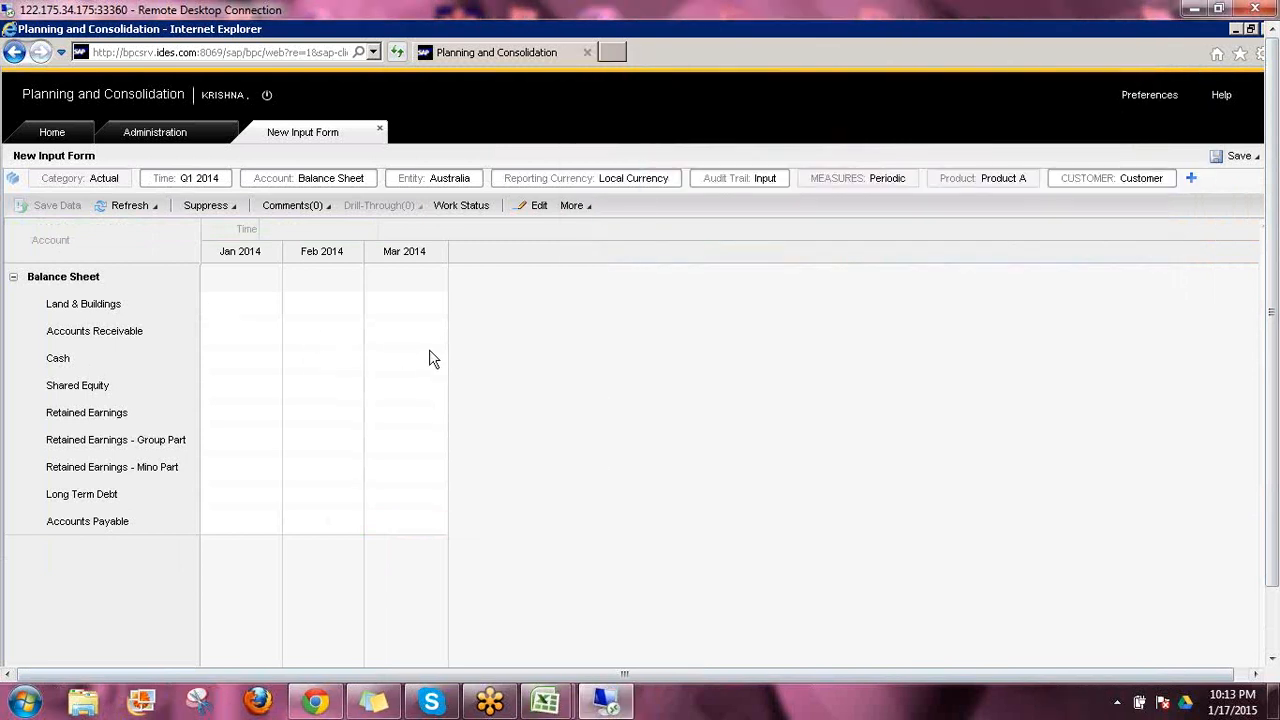
{"action": "right_click", "coordinate": [263, 317]}
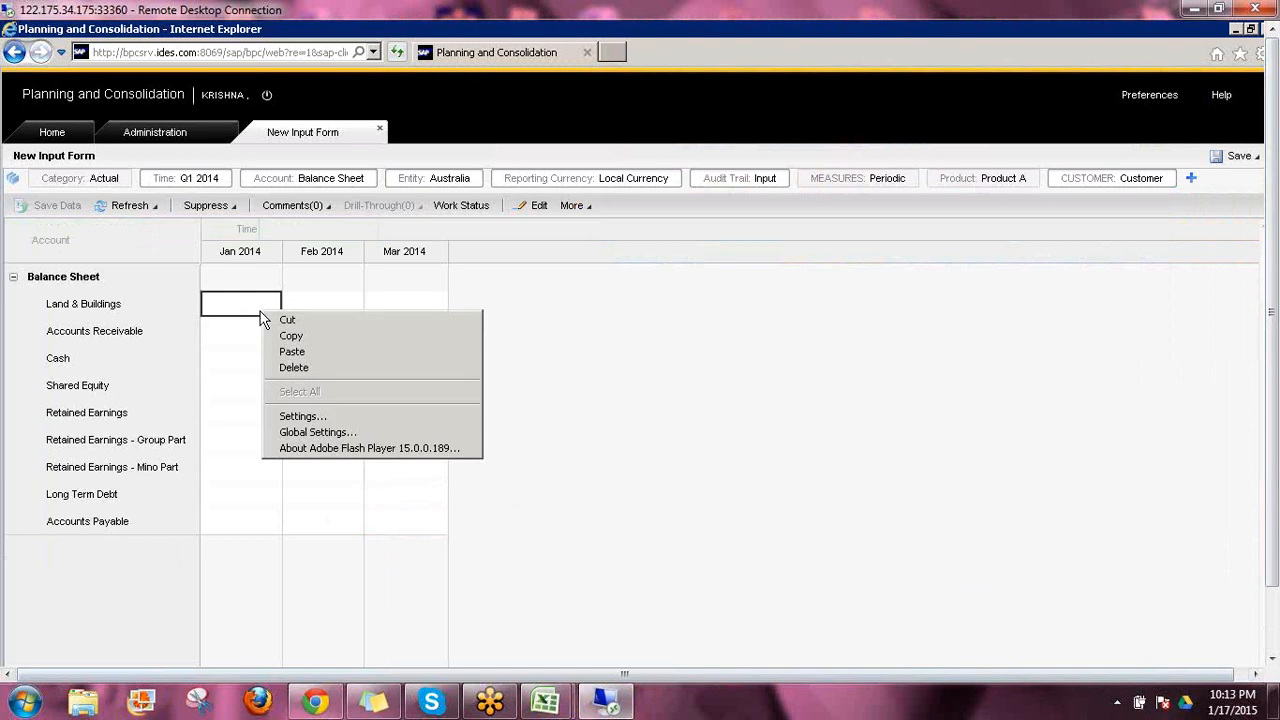
{"action": "left_click", "coordinate": [292, 352]}
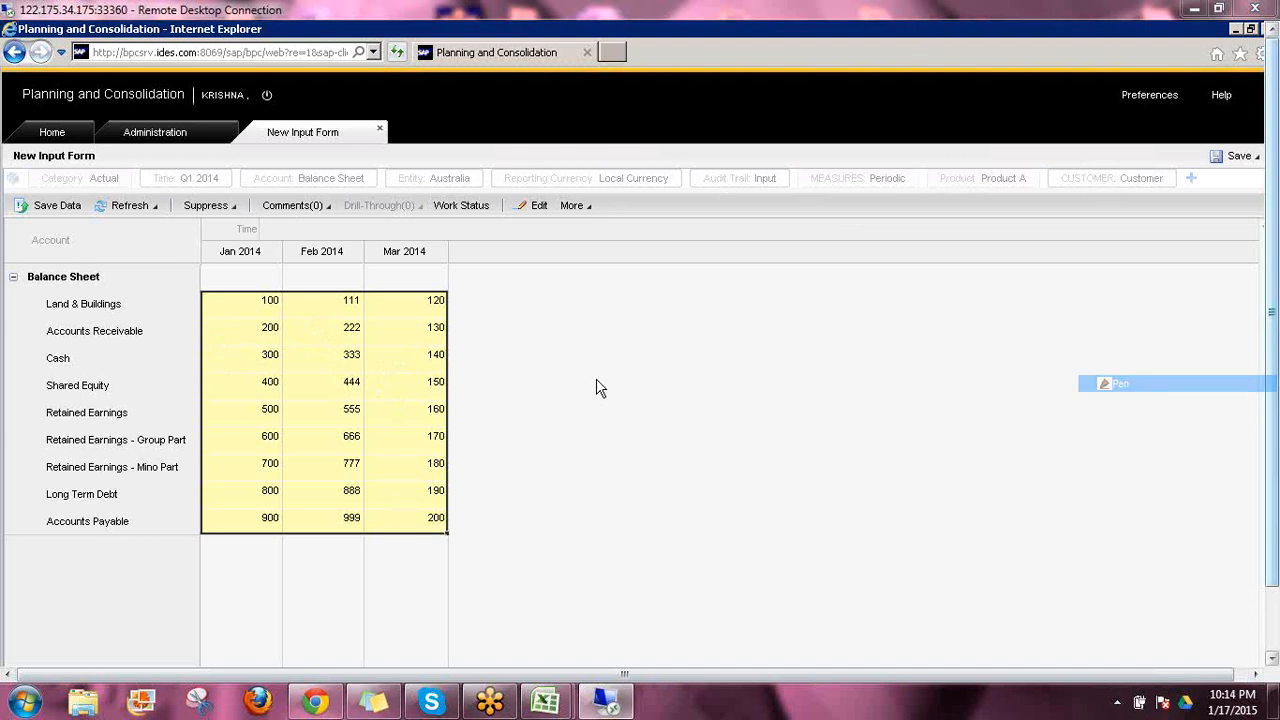
{"action": "mouse_move", "coordinate": [48, 214]}
{"action": "left_mouse_down"}
{"action": "mouse_move", "coordinate": [88, 218]}
{"action": "mouse_move", "coordinate": [76, 190]}
{"action": "mouse_move", "coordinate": [12, 190]}
{"action": "mouse_move", "coordinate": [4, 209]}
{"action": "mouse_move", "coordinate": [40, 221]}
{"action": "left_mouse_up"}
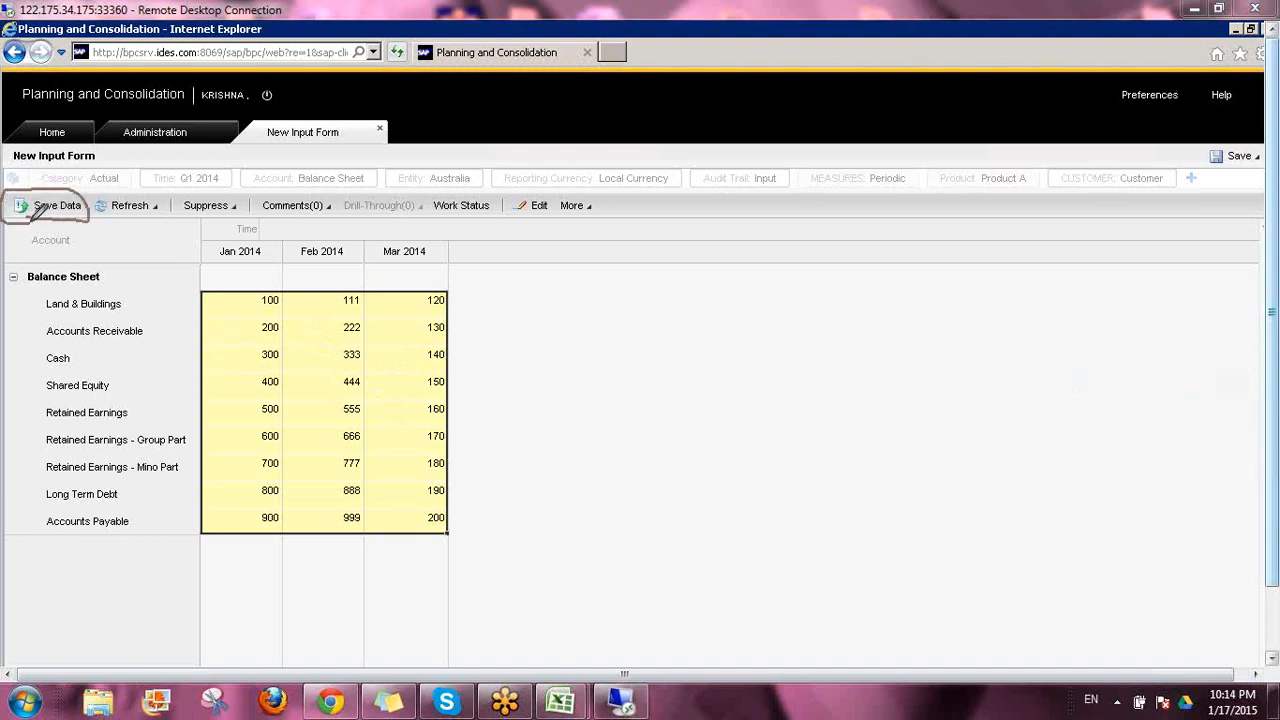
{"action": "left_click_drag", "start_coordinate": [262, 142], "coordinate": [310, 143]}
{"action": "left_click_drag", "start_coordinate": [40, 186], "coordinate": [58, 188]}
{"action": "left_click_drag", "start_coordinate": [131, 256], "coordinate": [172, 256]}
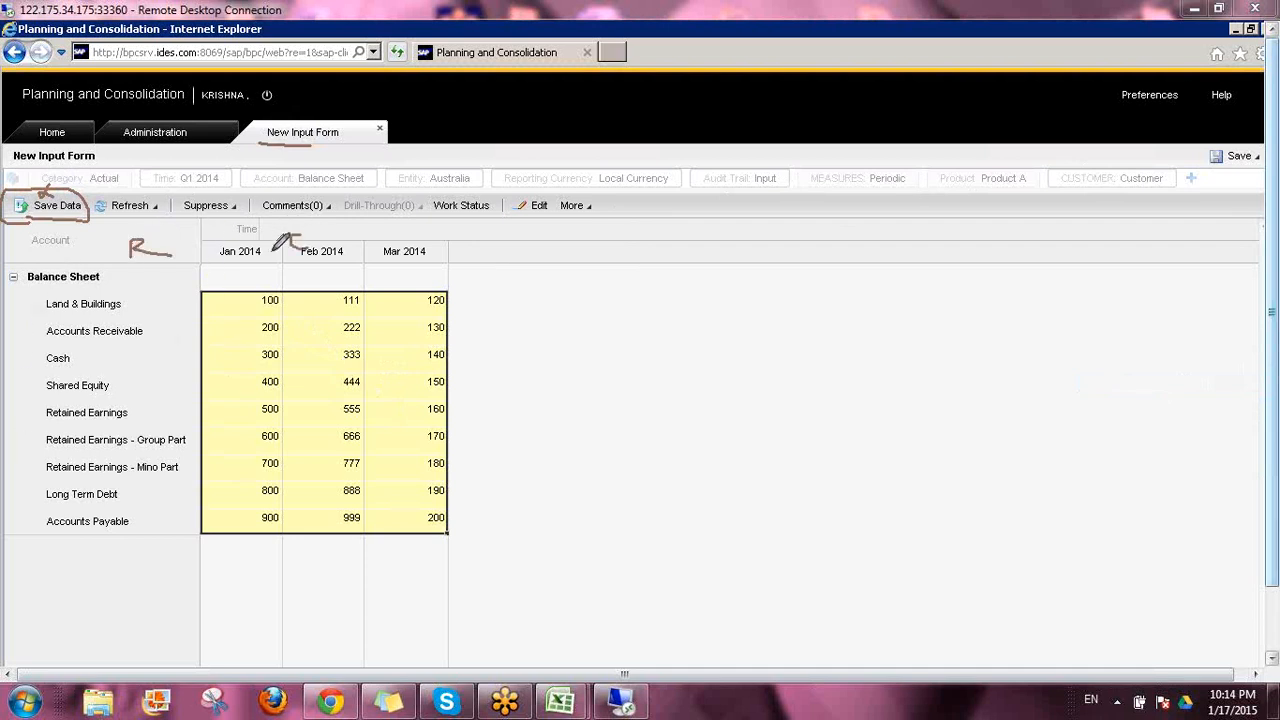
{"action": "mouse_move", "coordinate": [132, 212]}
{"action": "left_mouse_down"}
{"action": "mouse_move", "coordinate": [206, 177]}
{"action": "mouse_move", "coordinate": [350, 180]}
{"action": "left_mouse_up"}
{"action": "mouse_move", "coordinate": [432, 210]}
{"action": "left_mouse_down"}
{"action": "mouse_move", "coordinate": [458, 222]}
{"action": "mouse_move", "coordinate": [485, 196]}
{"action": "mouse_move", "coordinate": [597, 205]}
{"action": "left_mouse_up"}
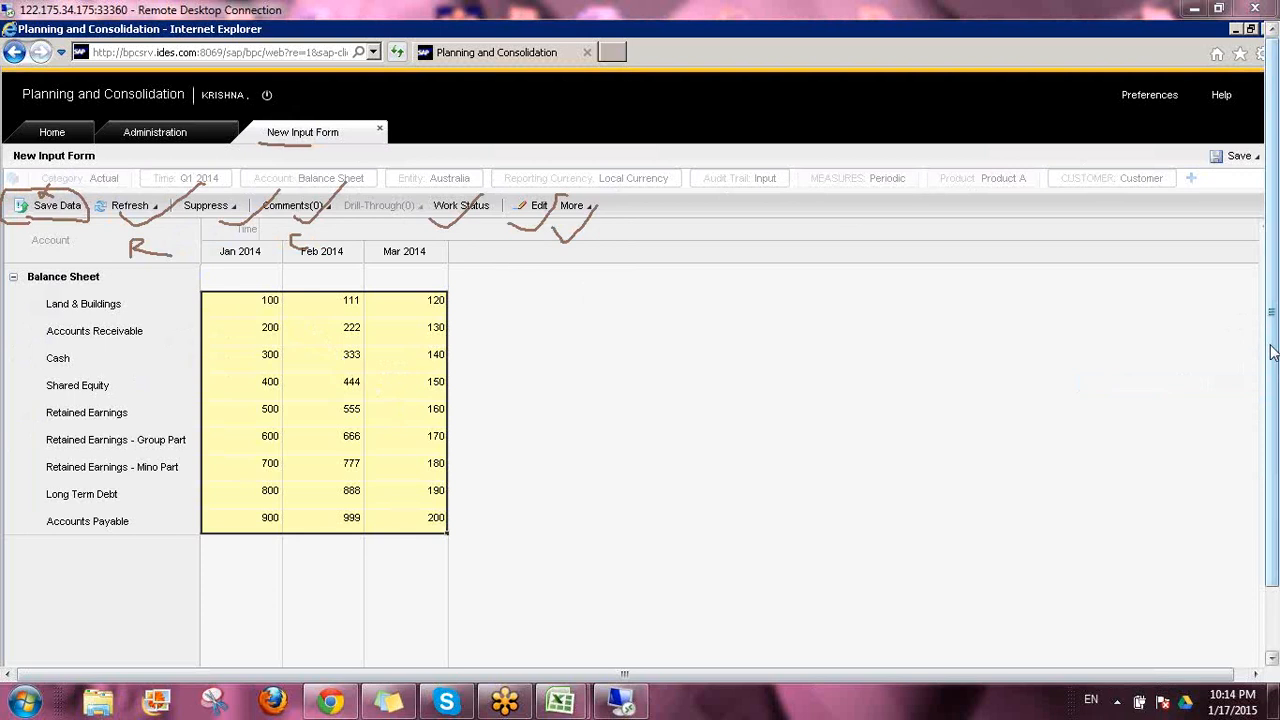
{"action": "left_click", "coordinate": [1106, 463]}
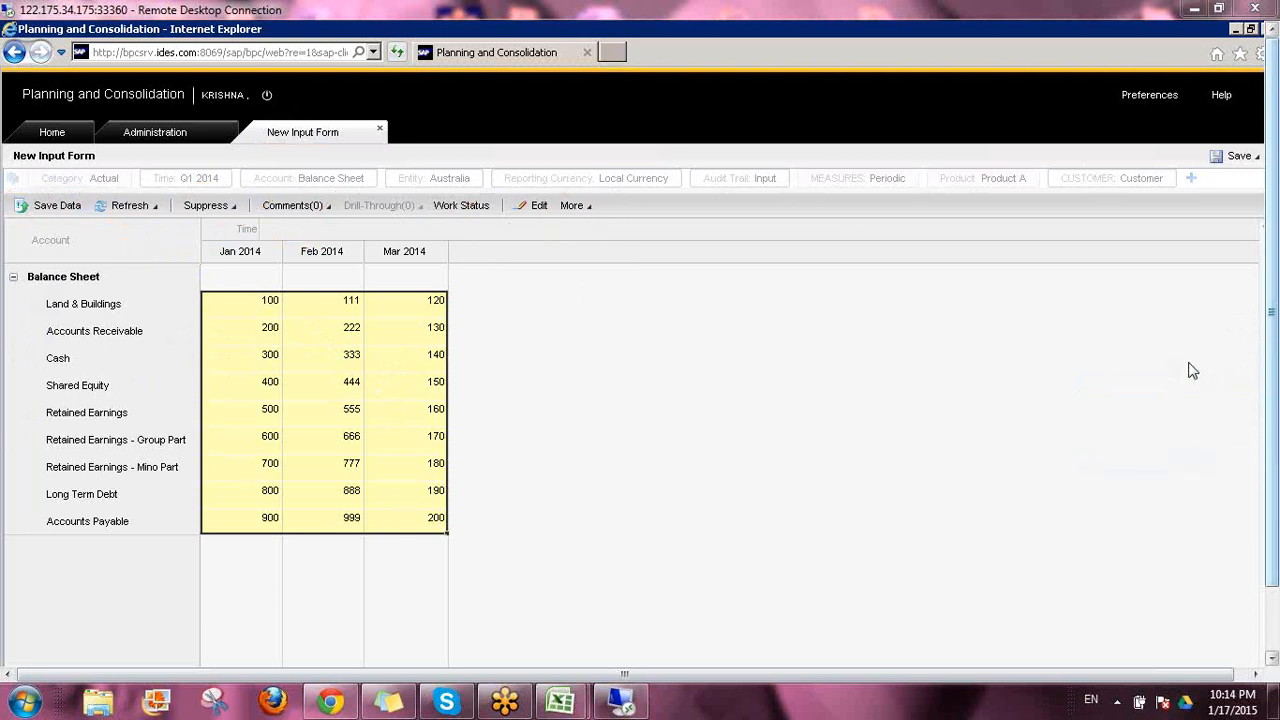
Save the pasted form data and confirm saving it
{"action": "left_click", "coordinate": [42, 208]}
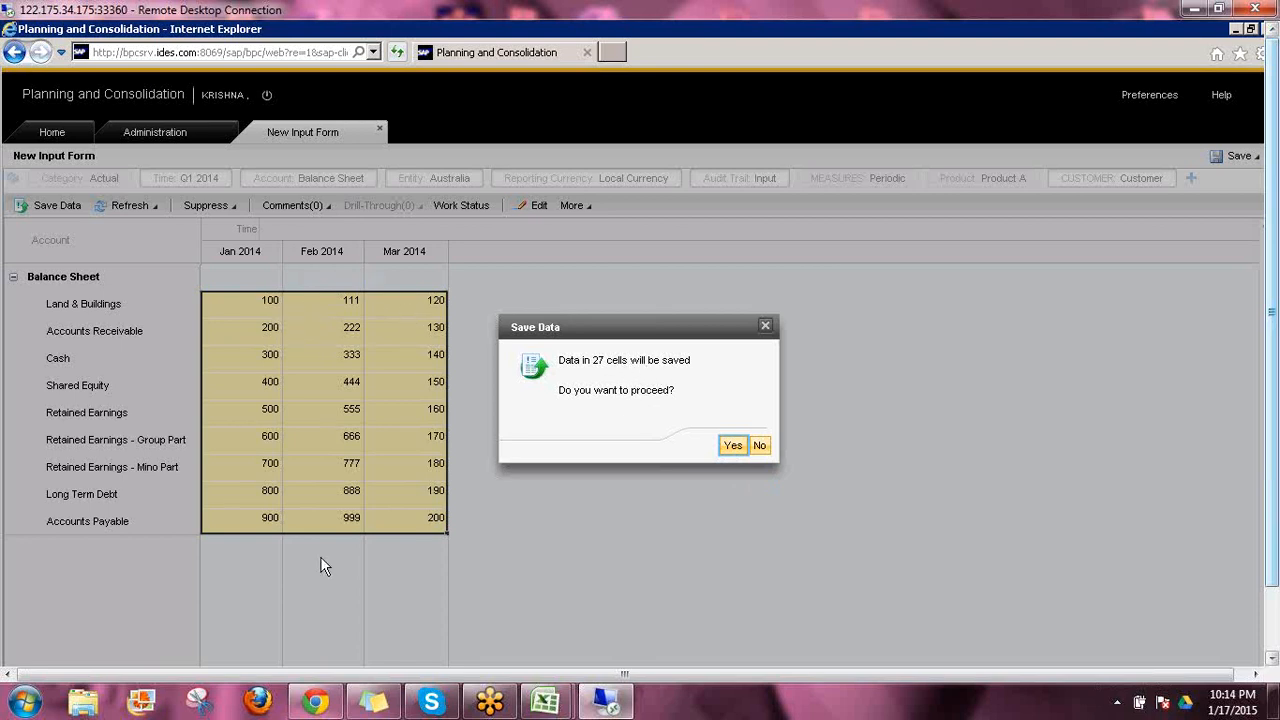
{"action": "left_click", "coordinate": [731, 447]}
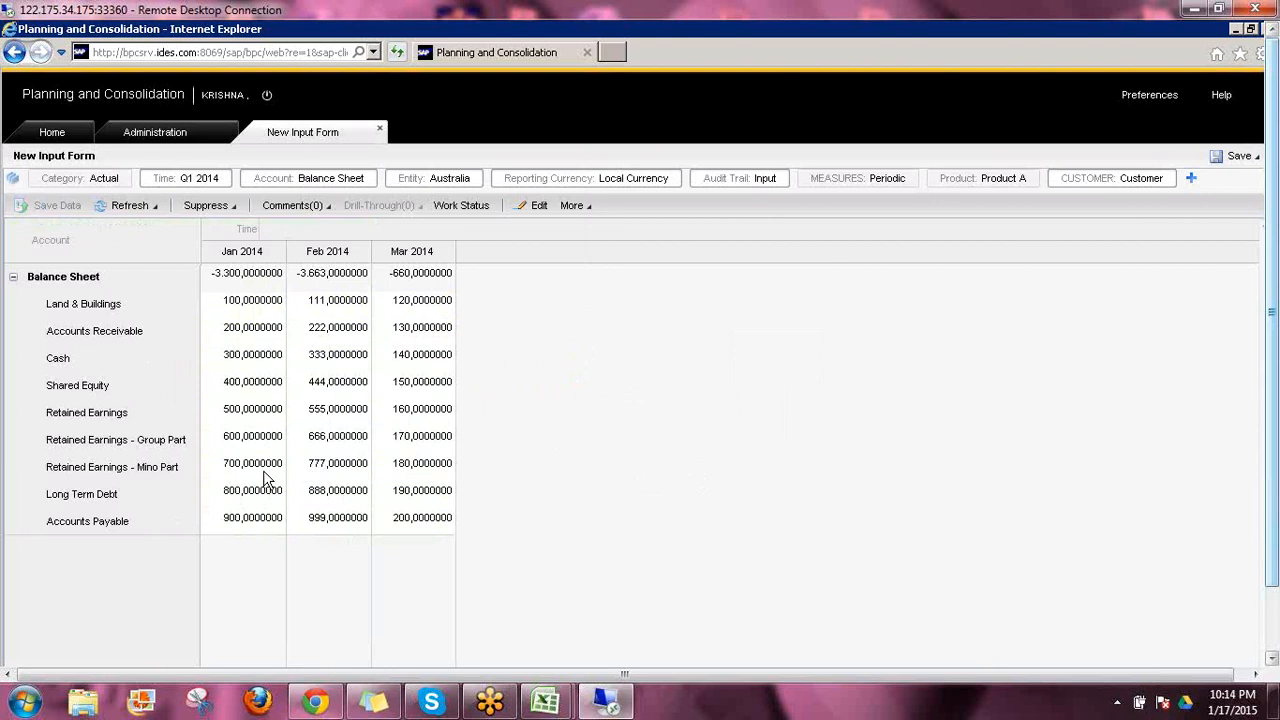
Examine the Jan 2014 Balance Sheet total and the saved account values down to Accounts Payable
{"action": "left_click", "coordinate": [232, 278]}
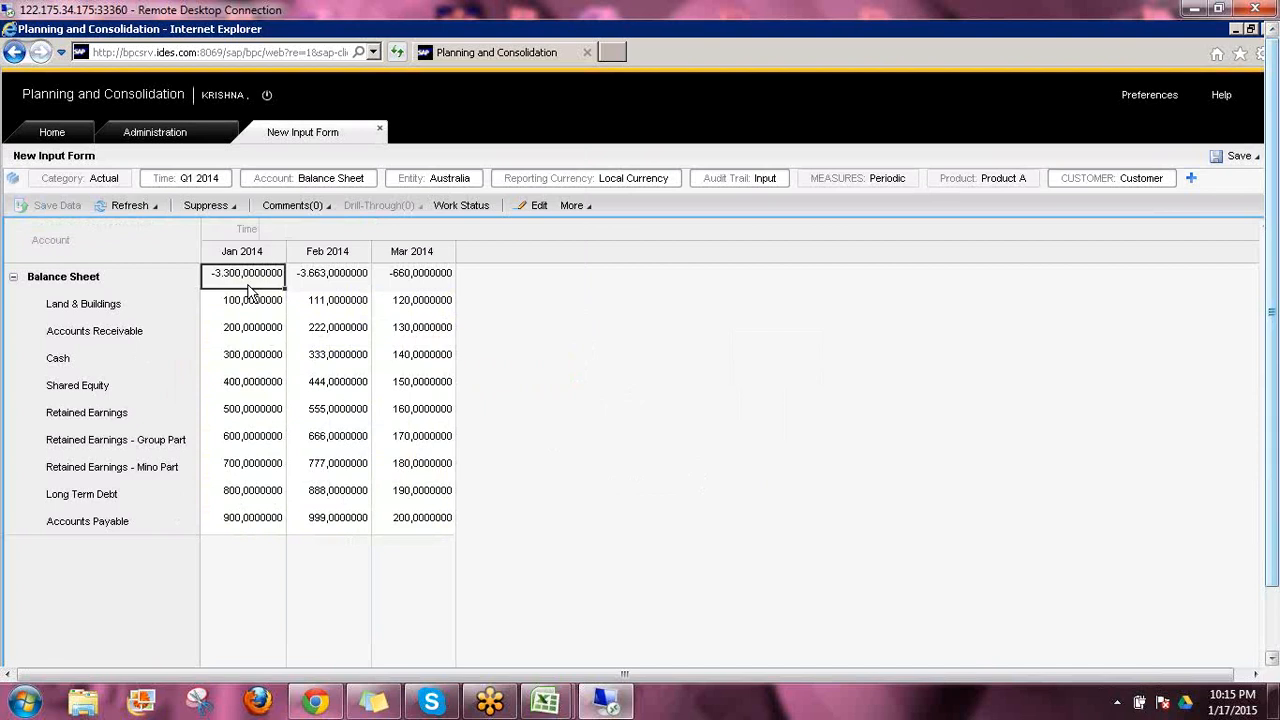
{"action": "left_click", "coordinate": [320, 182]}
{"action": "left_click", "coordinate": [251, 388]}
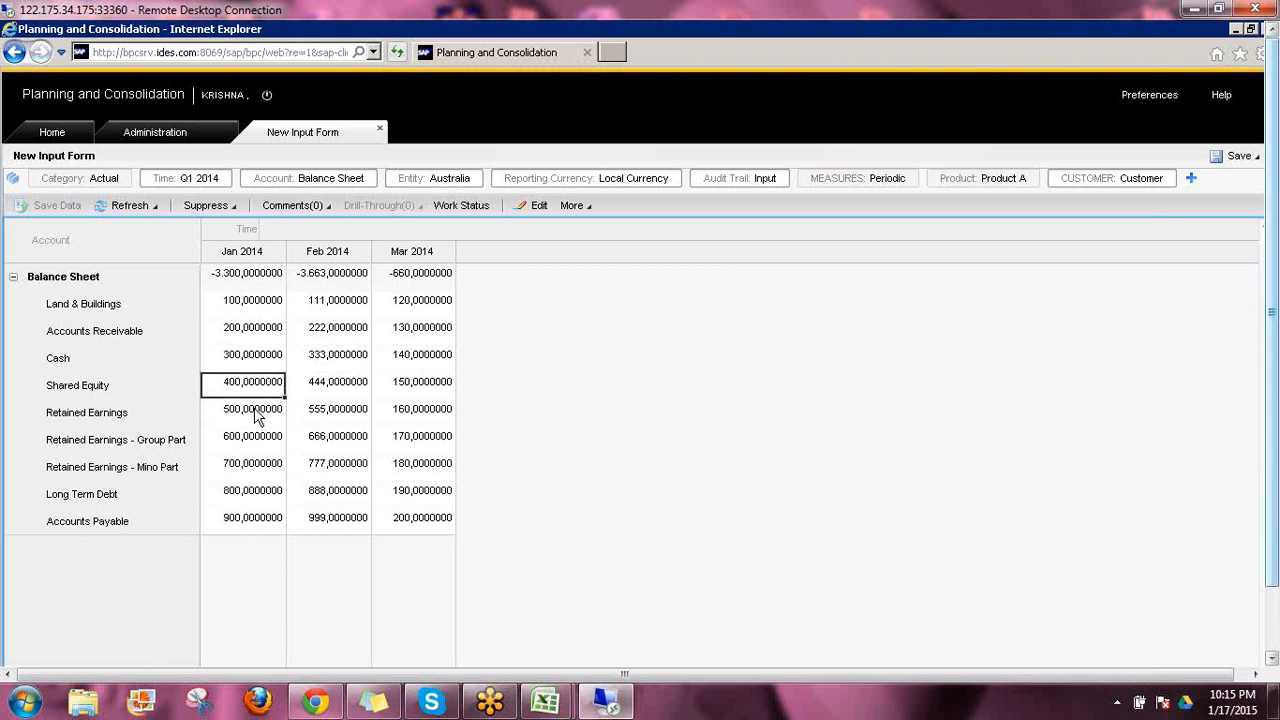
{"action": "left_click", "coordinate": [254, 414]}
{"action": "key", "text": "Down"}
{"action": "key", "text": "Down"}
{"action": "key", "text": "Down"}
{"action": "key", "text": "Down"}
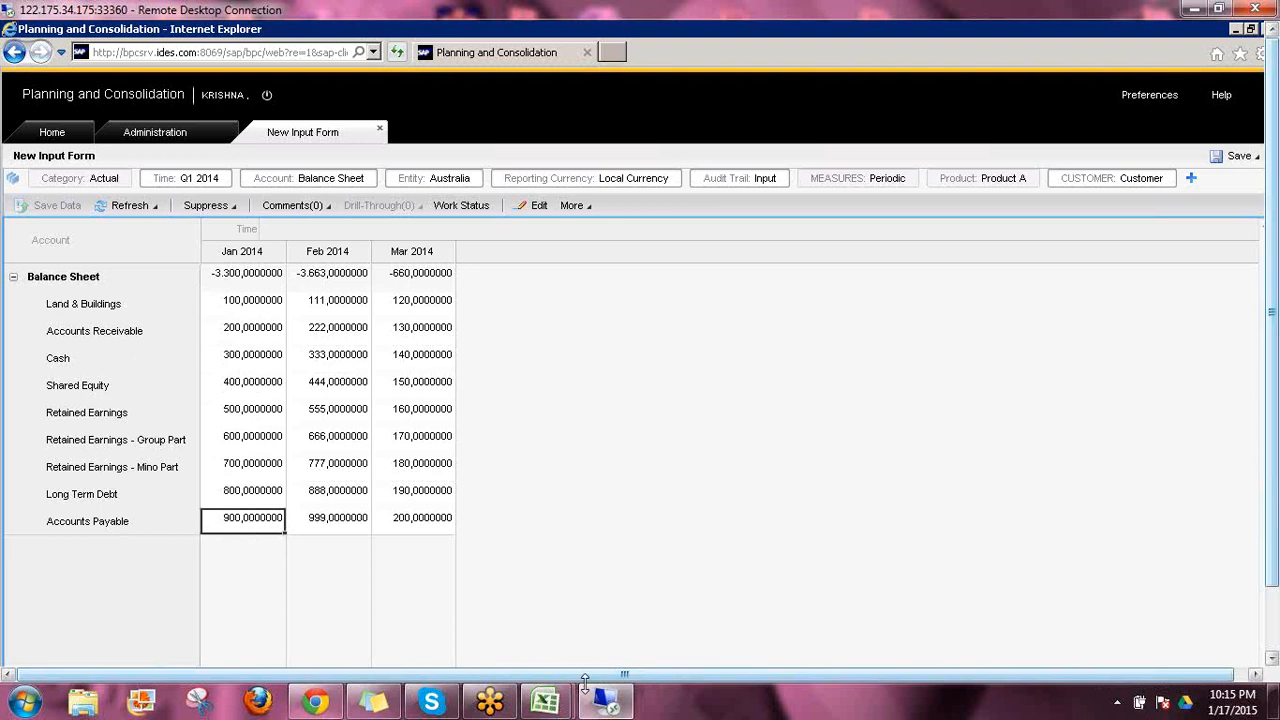
Switch to the local Excel Book1 and check the sums of C7:C12 and of C4:C6
{"action": "mouse_move", "coordinate": [556, 683]}
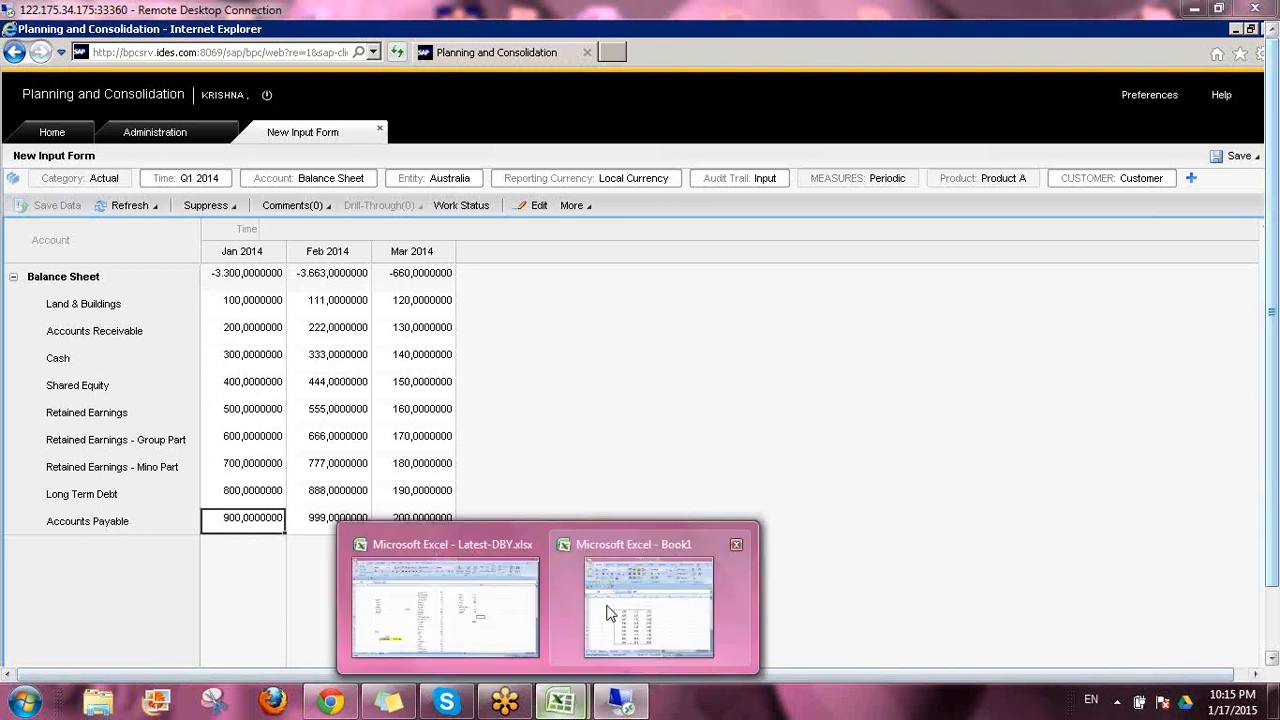
{"action": "left_click", "coordinate": [617, 600]}
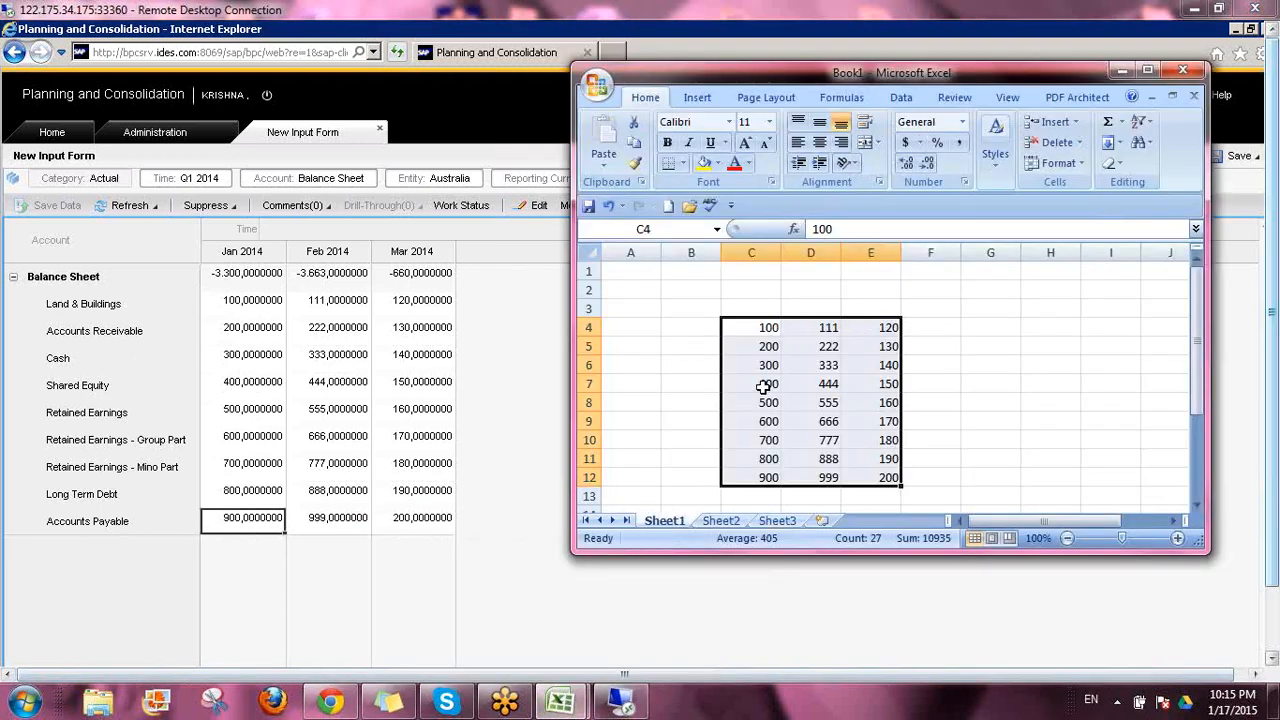
{"action": "left_click_drag", "start_coordinate": [773, 386], "coordinate": [776, 470]}
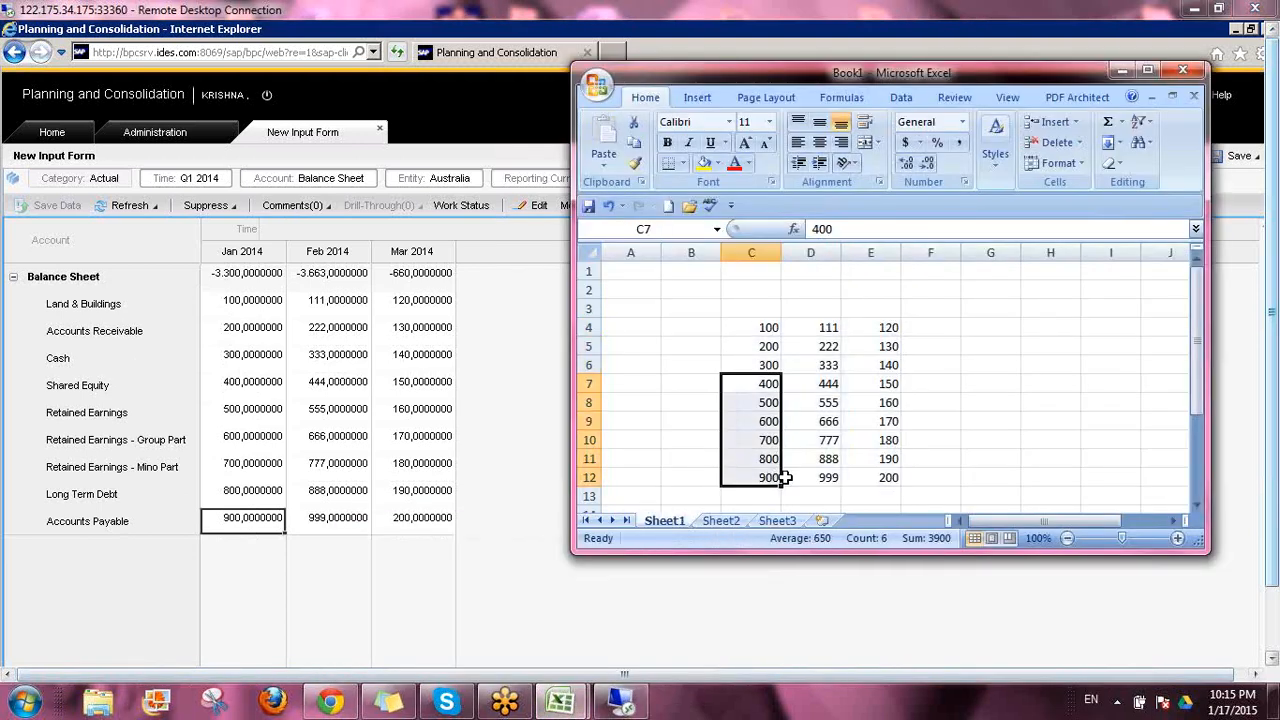
{"action": "left_click_drag", "start_coordinate": [760, 365], "coordinate": [759, 327]}
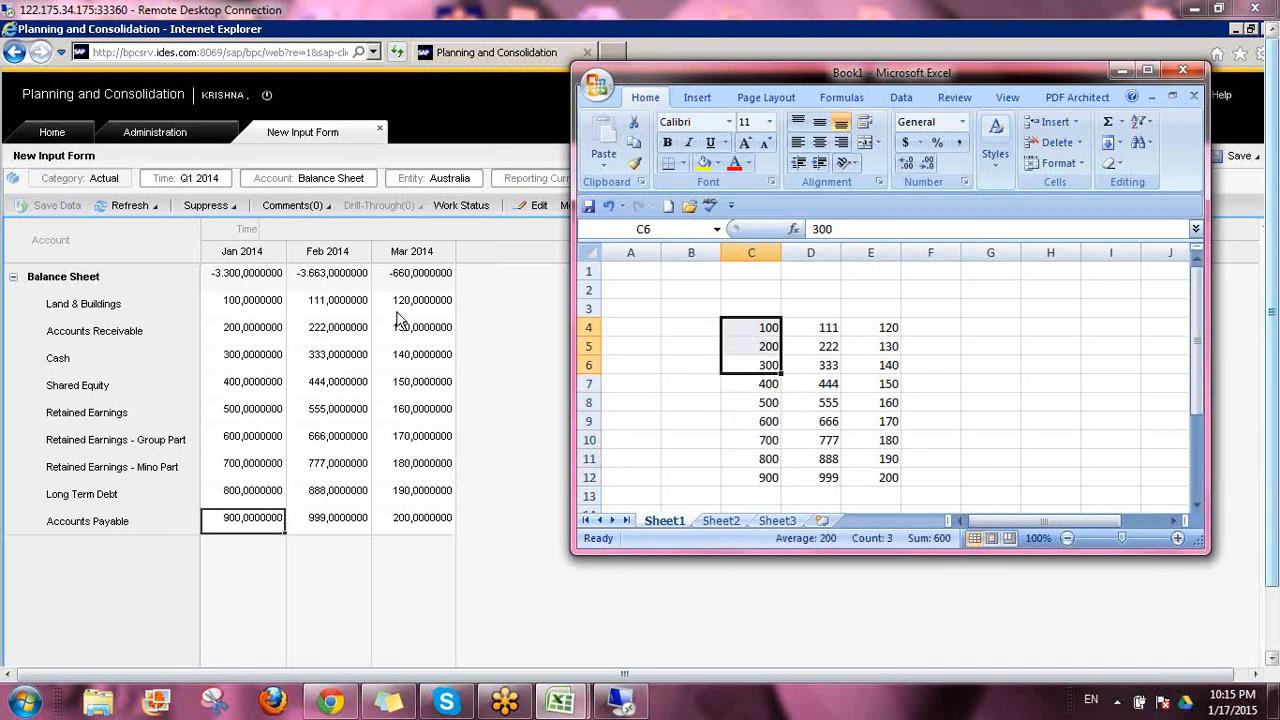
Back in the input form, set Land & Buildings for Jan 2014 to 3400 and save the data, confirming the save
{"action": "left_click", "coordinate": [247, 303]}
{"action": "left_click", "coordinate": [247, 303]}
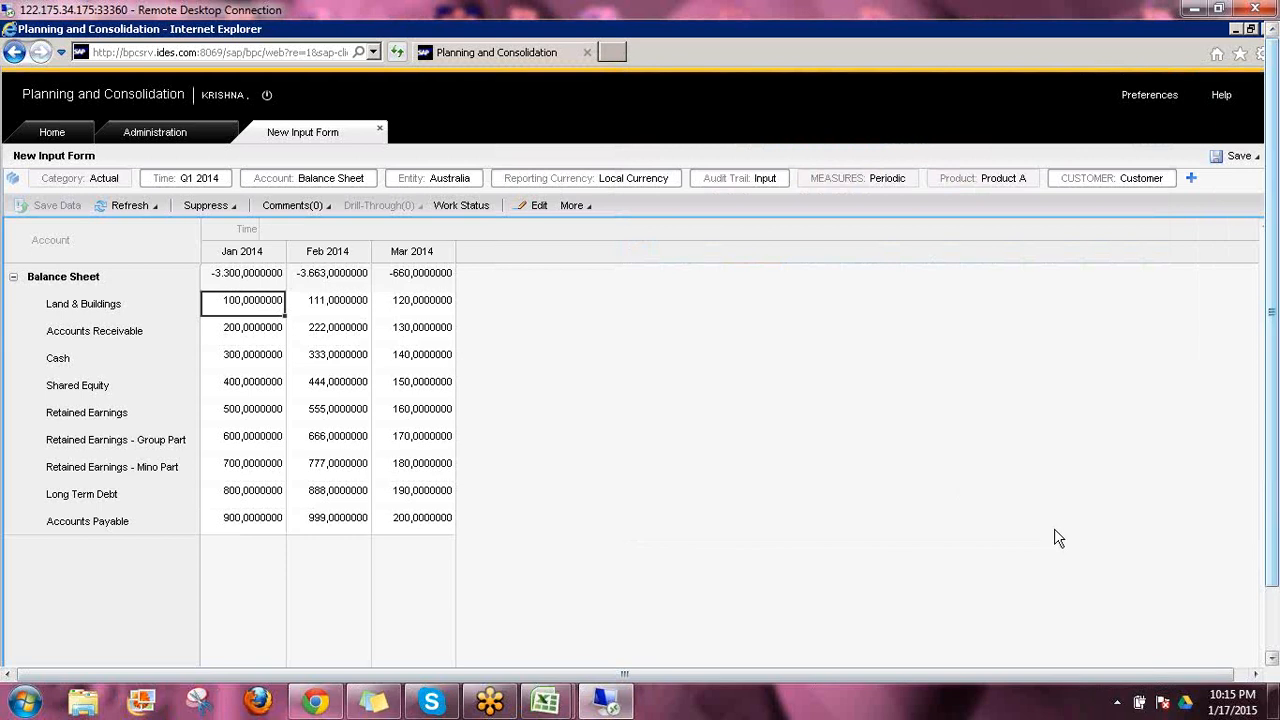
{"action": "type", "text": "34"}
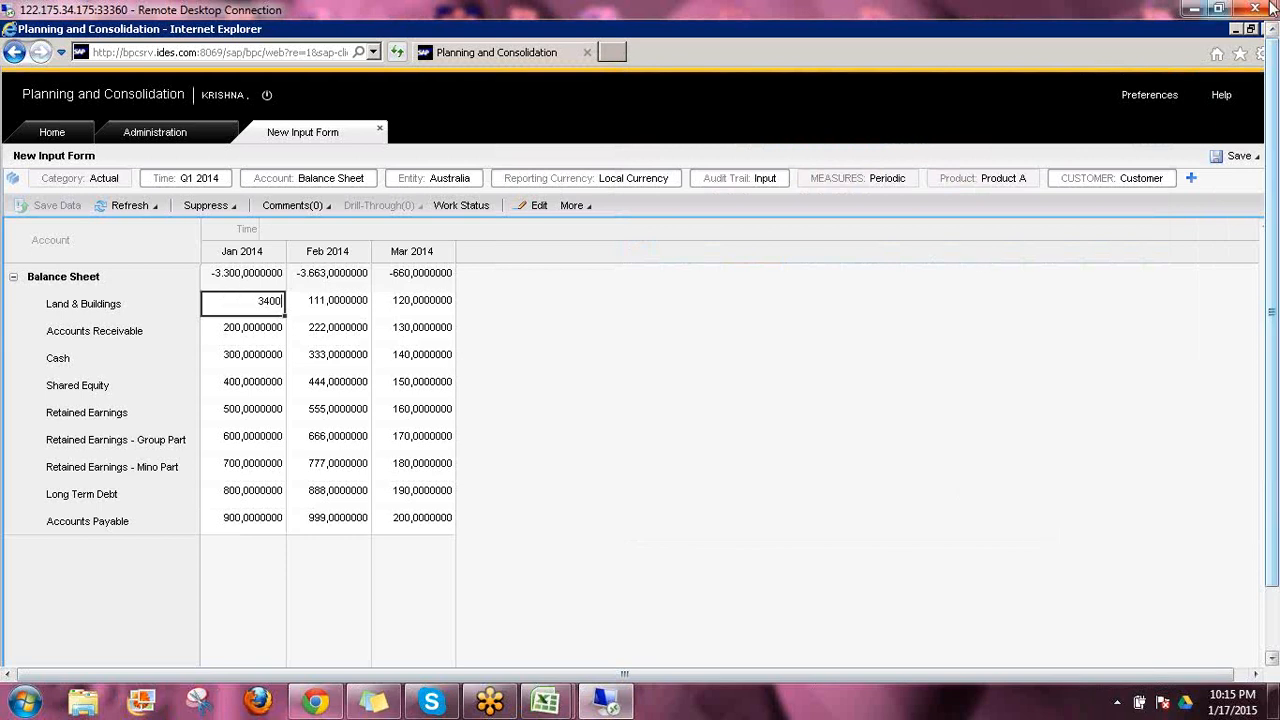
{"action": "key", "text": "Return"}
{"action": "left_click", "coordinate": [50, 205]}
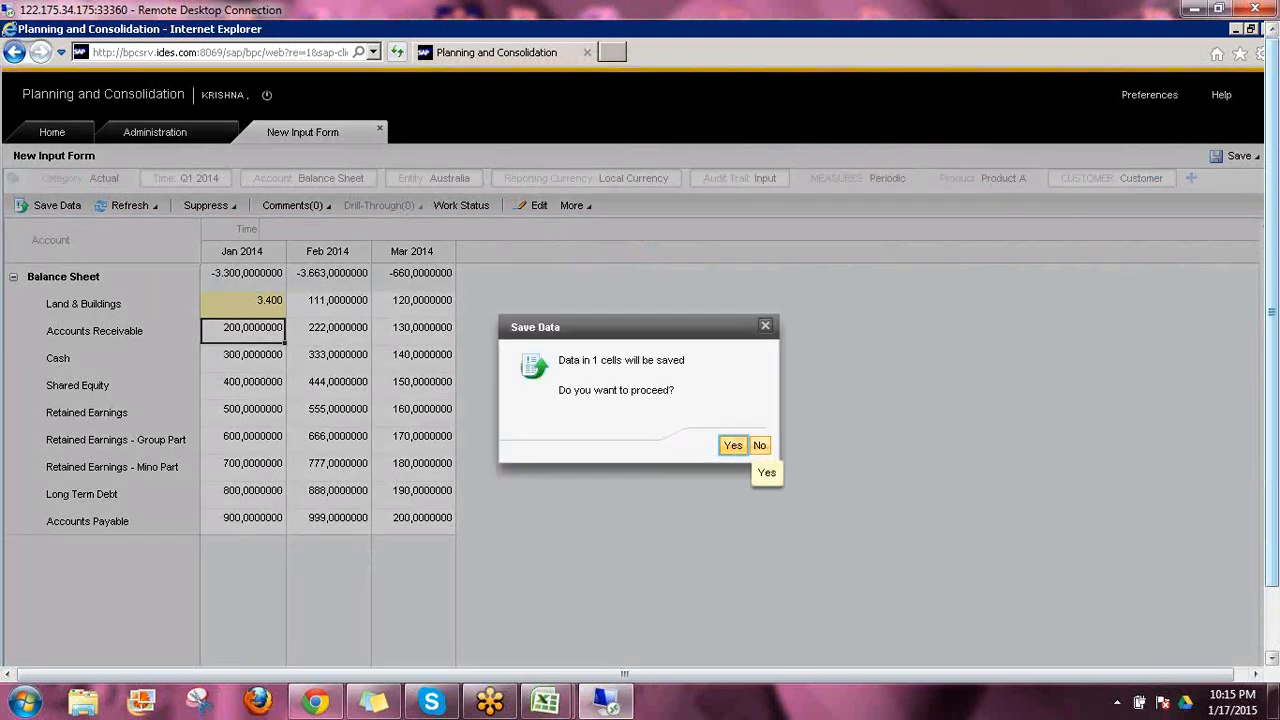
{"action": "left_click", "coordinate": [733, 445]}
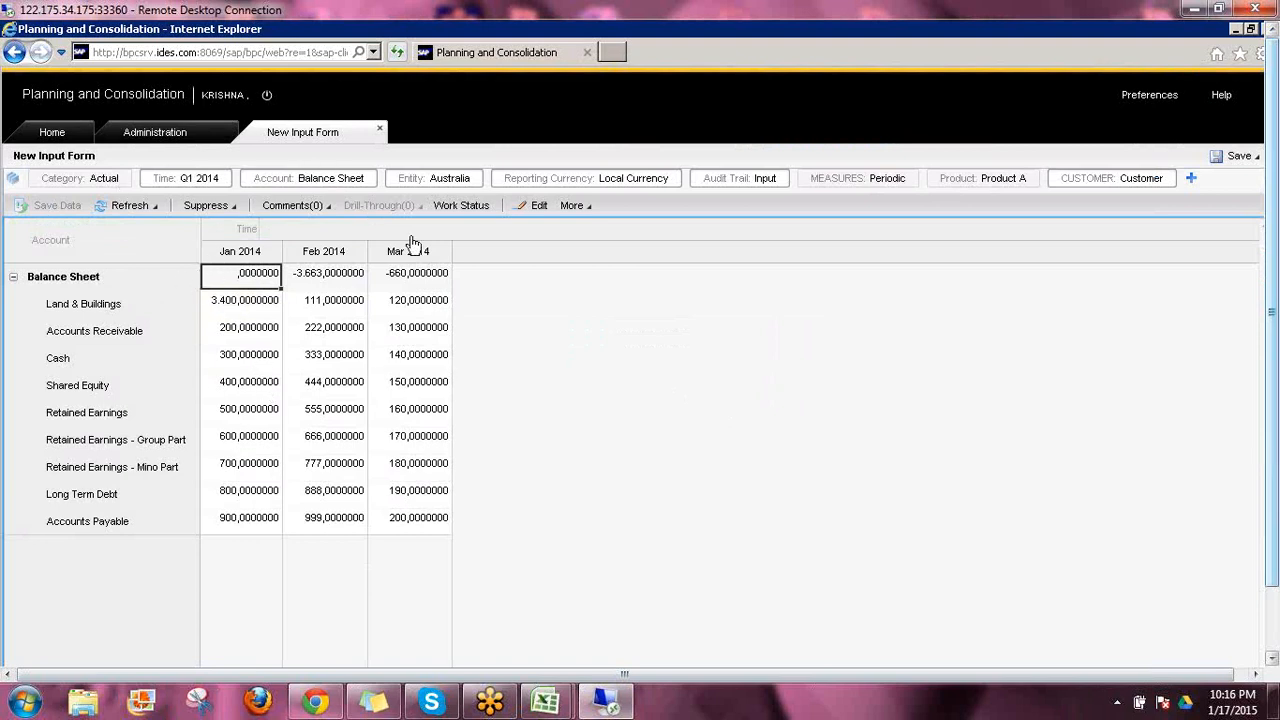
Edit the form and define the Account rows as Descendants of Current Context, keeping the starting member and all levels down
{"action": "left_click", "coordinate": [550, 205]}
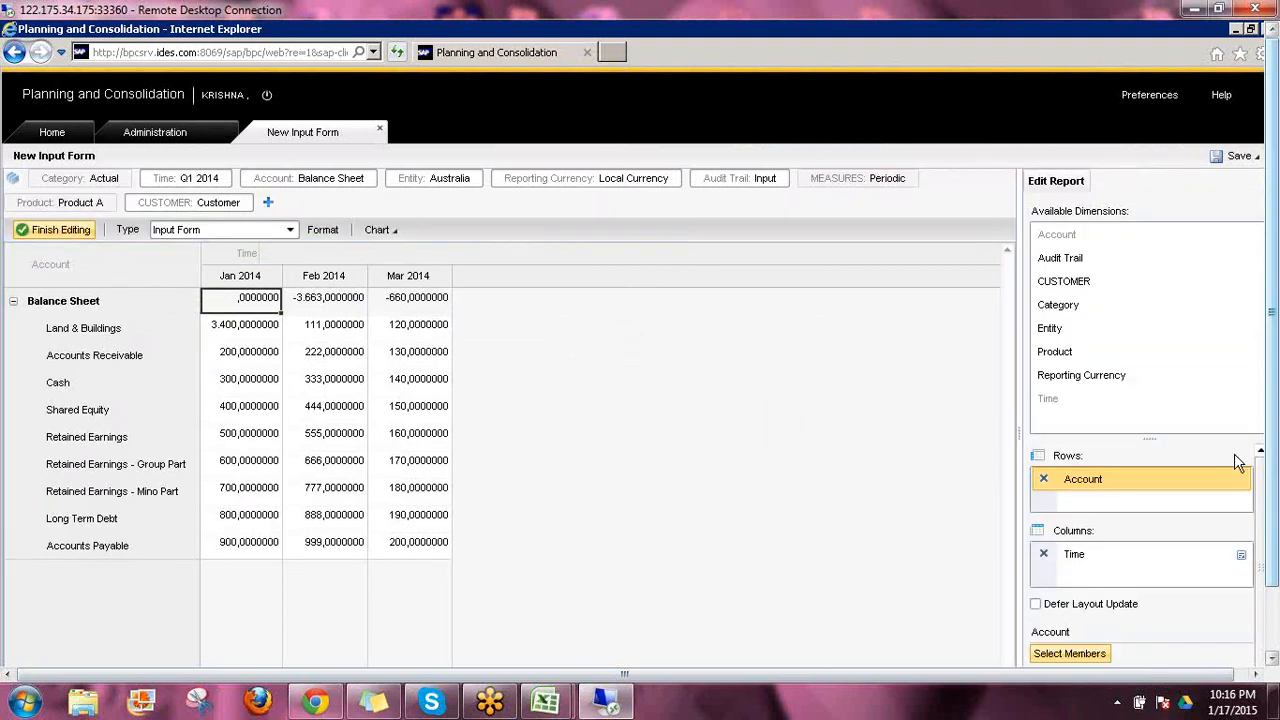
{"action": "left_click", "coordinate": [1078, 484]}
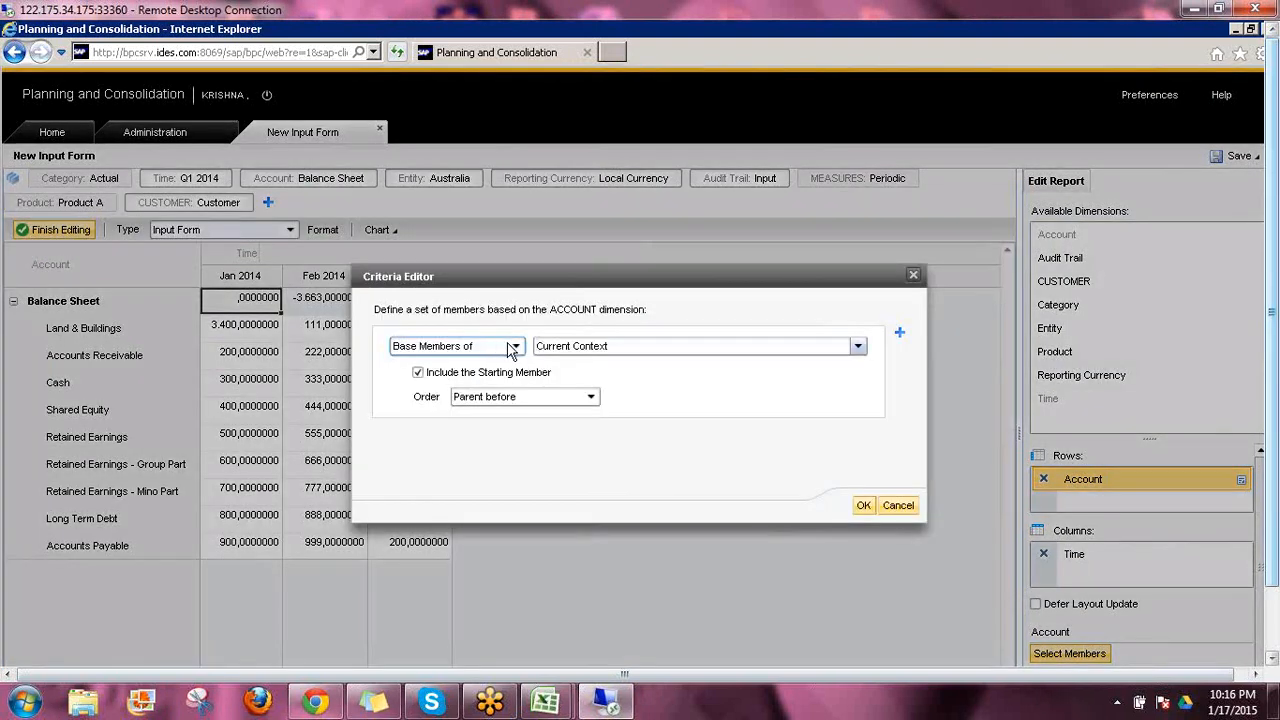
{"action": "left_click", "coordinate": [516, 347]}
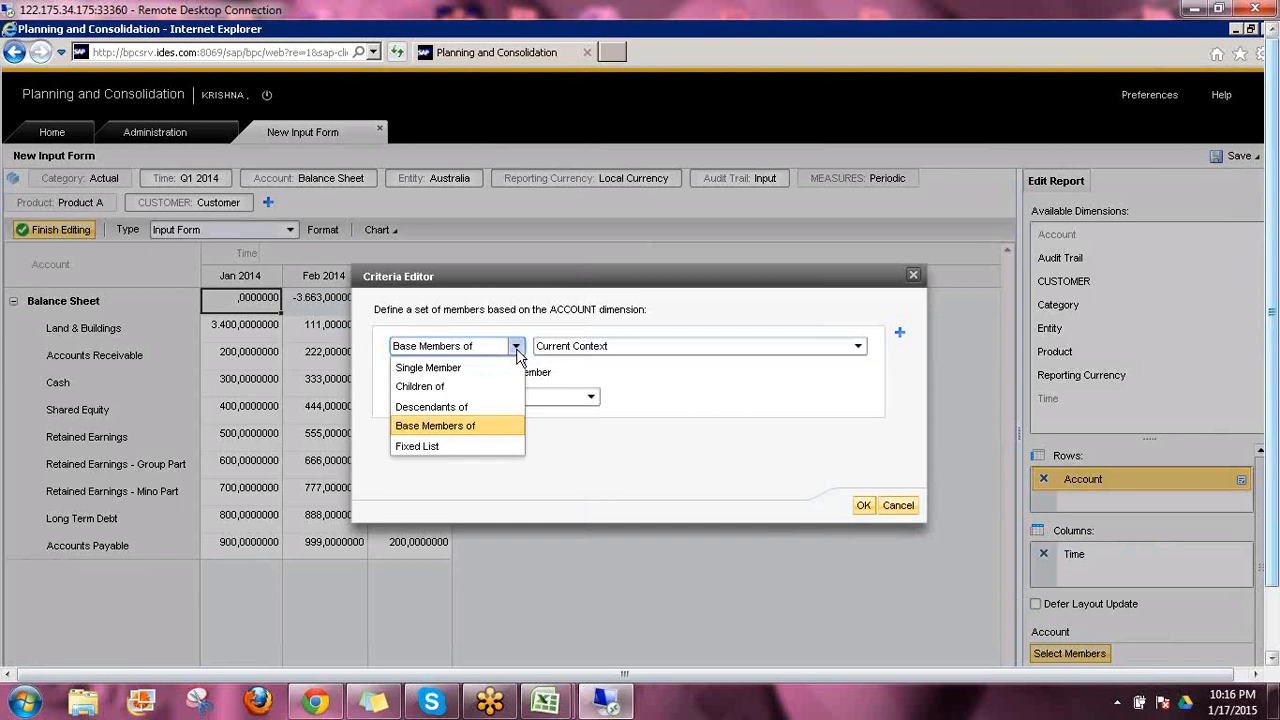
{"action": "left_click", "coordinate": [485, 408]}
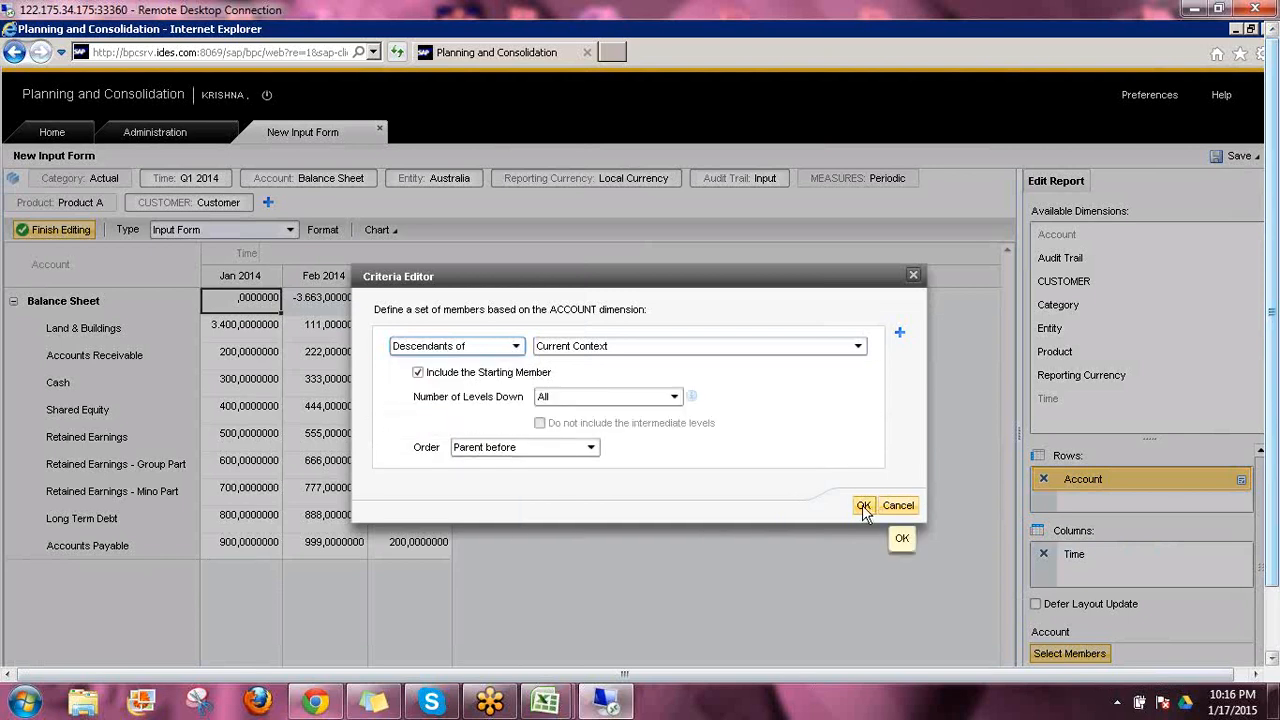
{"action": "left_click", "coordinate": [864, 506]}
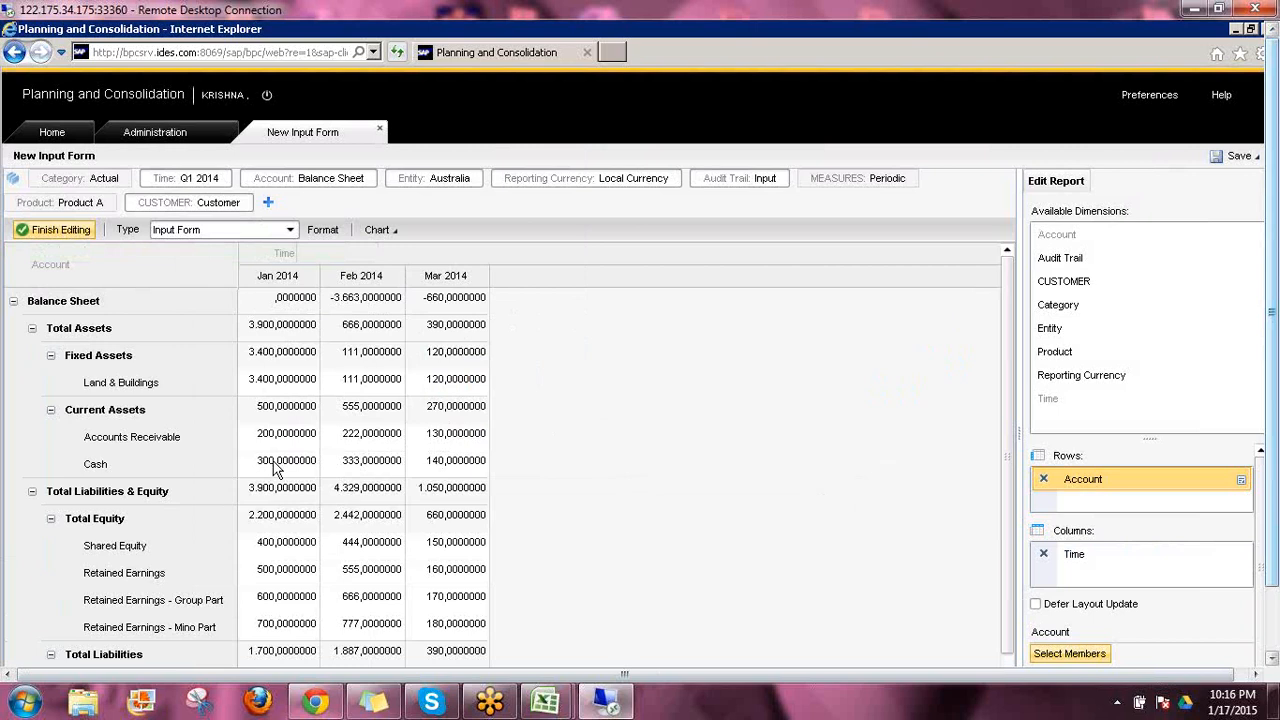
Examine how the Jan 2014 values roll up through Current Assets, Total Assets and Total Liabilities & Equity to Balance Sheet
{"action": "left_click", "coordinate": [272, 435]}
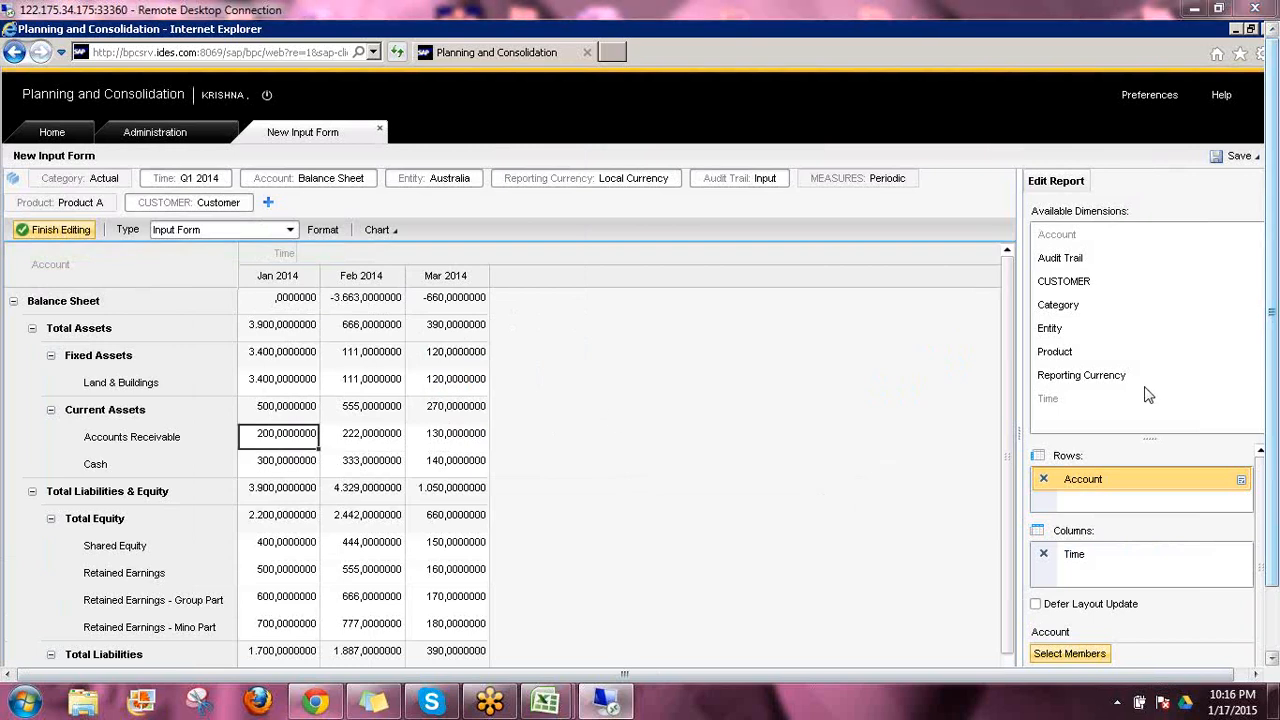
{"action": "key", "text": "Up"}
{"action": "left_click_drag", "start_coordinate": [200, 412], "coordinate": [228, 420]}
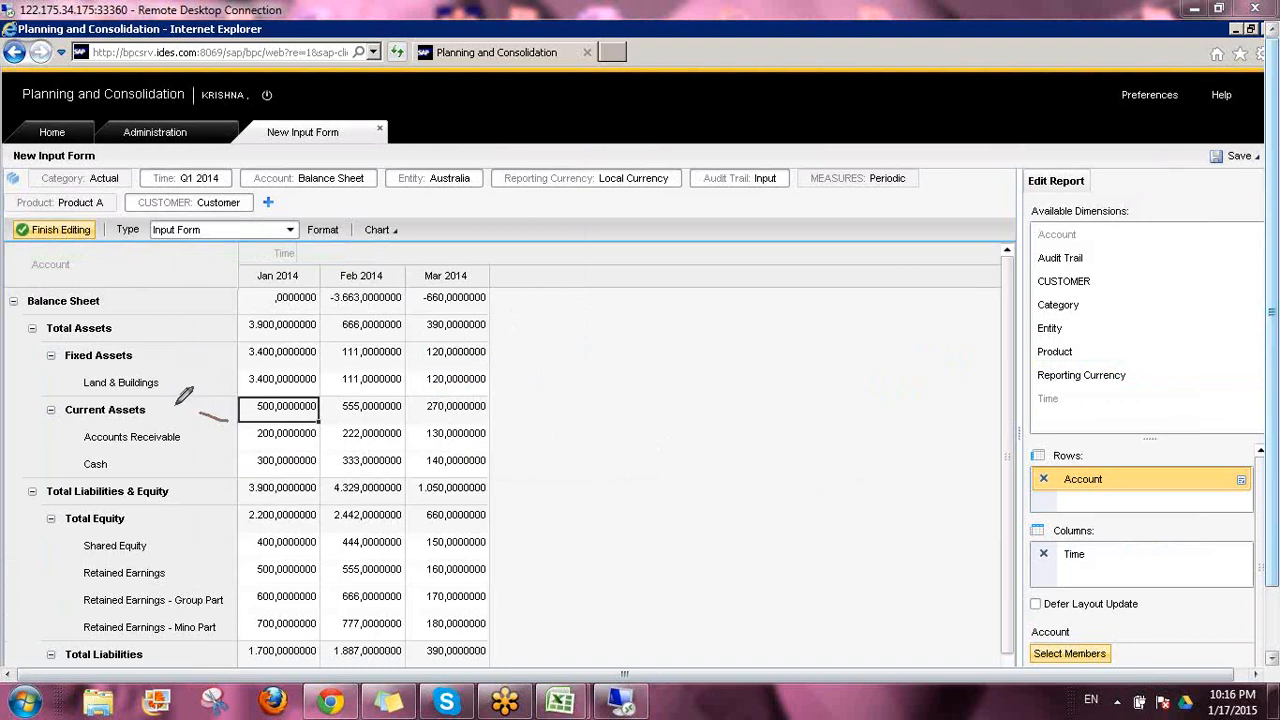
{"action": "left_click_drag", "start_coordinate": [175, 405], "coordinate": [175, 416]}
{"action": "left_click_drag", "start_coordinate": [157, 360], "coordinate": [180, 367]}
{"action": "mouse_move", "coordinate": [127, 321]}
{"action": "left_mouse_down"}
{"action": "mouse_move", "coordinate": [127, 340]}
{"action": "mouse_move", "coordinate": [165, 318]}
{"action": "mouse_move", "coordinate": [153, 340]}
{"action": "mouse_move", "coordinate": [232, 336]}
{"action": "left_mouse_up"}
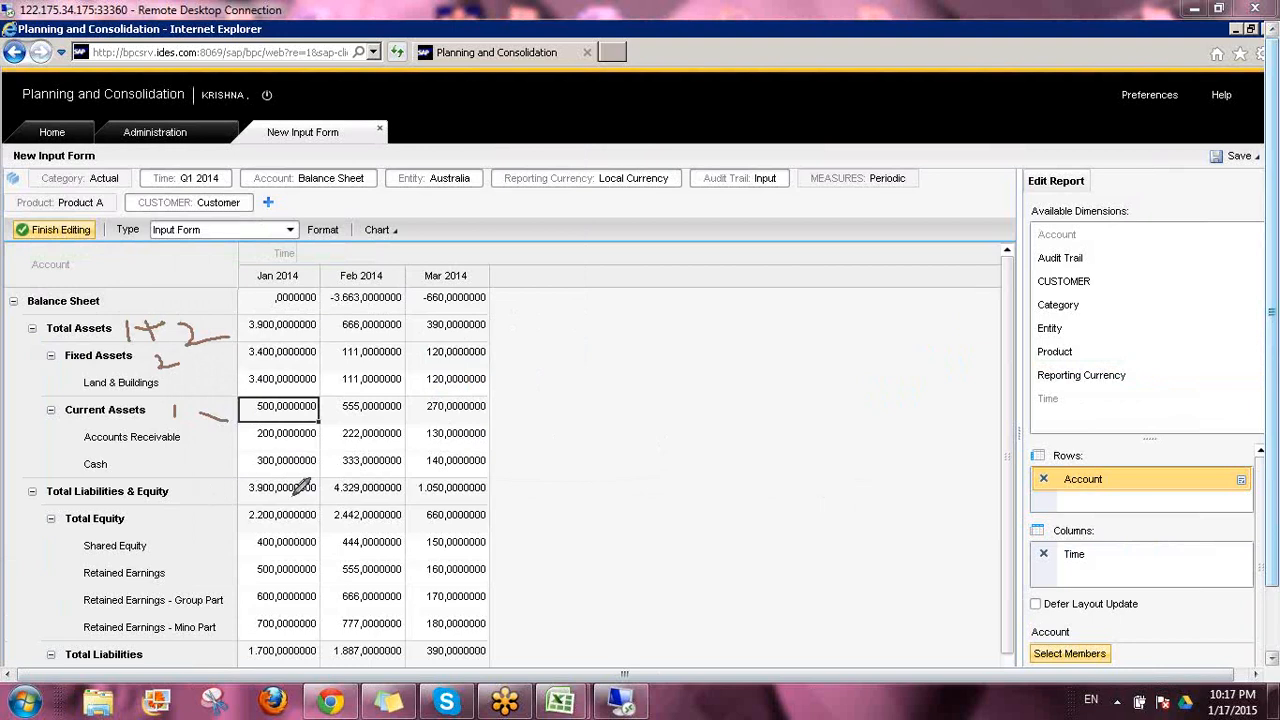
{"action": "left_click_drag", "start_coordinate": [152, 517], "coordinate": [188, 517]}
{"action": "left_click_drag", "start_coordinate": [160, 655], "coordinate": [207, 650]}
{"action": "left_click", "coordinate": [188, 491]}
{"action": "left_click_drag", "start_coordinate": [213, 494], "coordinate": [207, 502]}
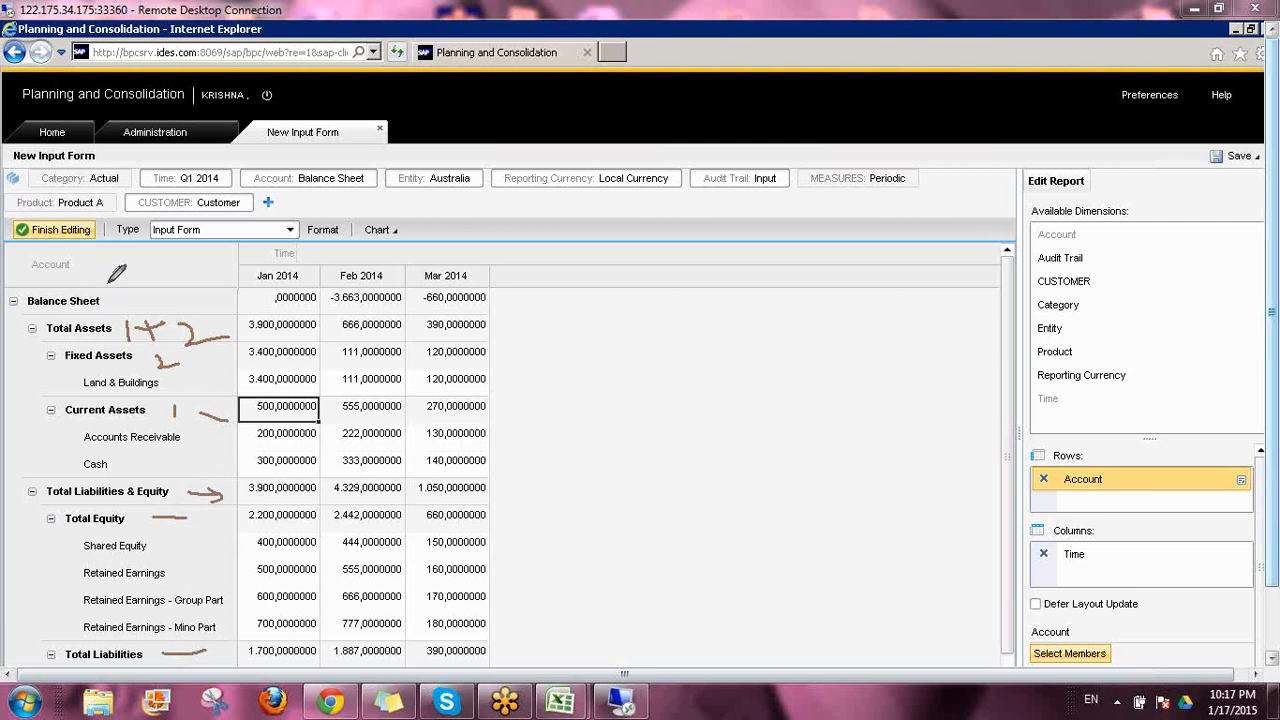
{"action": "mouse_move", "coordinate": [111, 293]}
{"action": "left_mouse_down"}
{"action": "mouse_move", "coordinate": [110, 310]}
{"action": "mouse_move", "coordinate": [133, 300]}
{"action": "mouse_move", "coordinate": [172, 311]}
{"action": "left_mouse_up"}
{"action": "left_click_drag", "start_coordinate": [264, 300], "coordinate": [316, 312]}
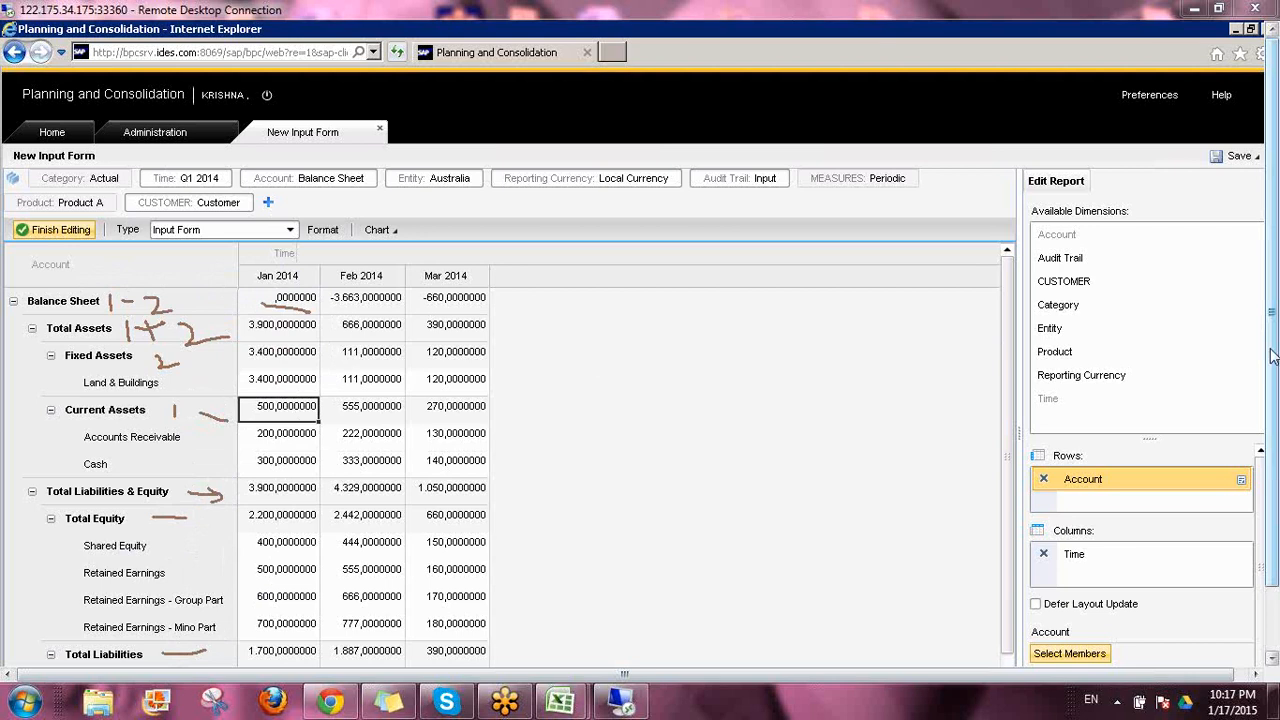
{"action": "left_click", "coordinate": [1128, 460]}
{"action": "left_click_drag", "start_coordinate": [46, 340], "coordinate": [104, 340]}
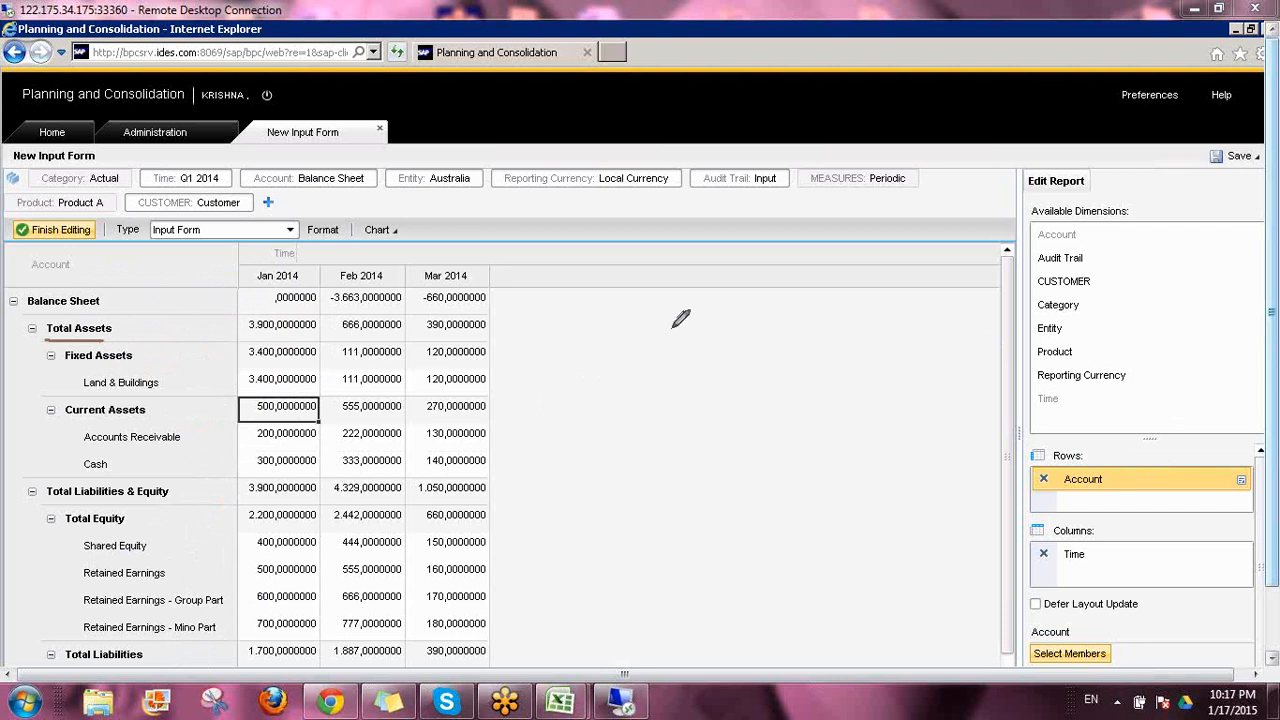
{"action": "mouse_move", "coordinate": [752, 320]}
{"action": "left_mouse_down"}
{"action": "mouse_move", "coordinate": [746, 330]}
{"action": "mouse_move", "coordinate": [773, 317]}
{"action": "left_mouse_up"}
{"action": "left_click", "coordinate": [751, 350]}
{"action": "left_click", "coordinate": [755, 353]}
{"action": "mouse_move", "coordinate": [686, 357]}
{"action": "left_mouse_down"}
{"action": "mouse_move", "coordinate": [718, 342]}
{"action": "mouse_move", "coordinate": [708, 355]}
{"action": "mouse_move", "coordinate": [818, 362]}
{"action": "left_mouse_up"}
{"action": "left_click_drag", "start_coordinate": [697, 399], "coordinate": [740, 390]}
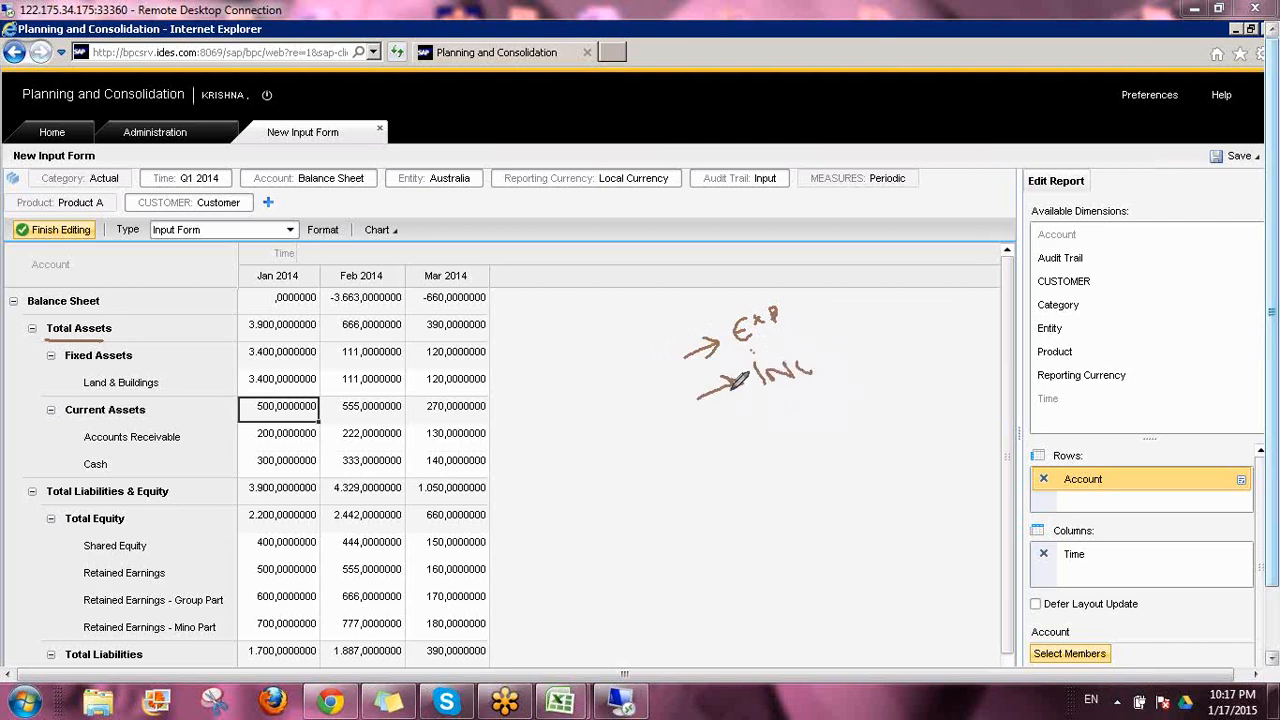
{"action": "mouse_move", "coordinate": [652, 300]}
{"action": "left_mouse_down"}
{"action": "mouse_move", "coordinate": [712, 440]}
{"action": "mouse_move", "coordinate": [857, 230]}
{"action": "mouse_move", "coordinate": [508, 312]}
{"action": "left_mouse_up"}
{"action": "left_click_drag", "start_coordinate": [560, 456], "coordinate": [565, 512]}
{"action": "mouse_move", "coordinate": [614, 444]}
{"action": "left_mouse_down"}
{"action": "mouse_move", "coordinate": [619, 490]}
{"action": "mouse_move", "coordinate": [620, 472]}
{"action": "left_mouse_up"}
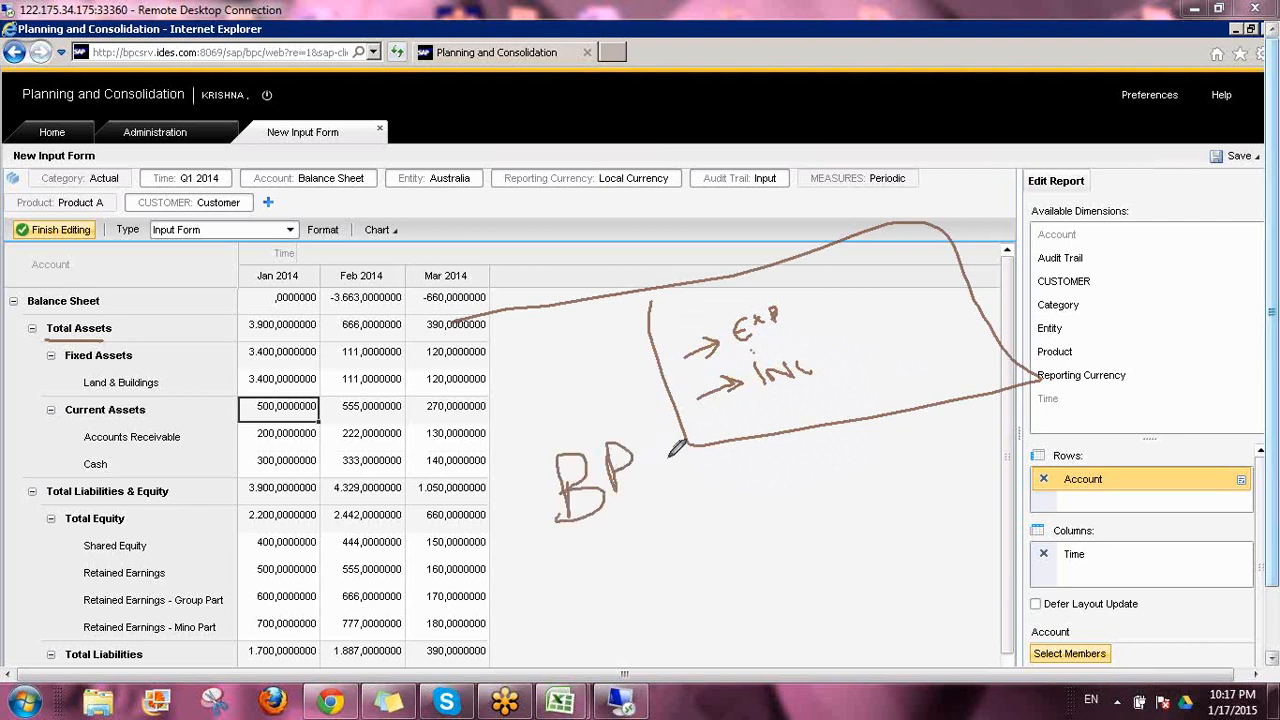
{"action": "left_click_drag", "start_coordinate": [690, 453], "coordinate": [692, 472]}
{"action": "left_click", "coordinate": [1142, 468]}
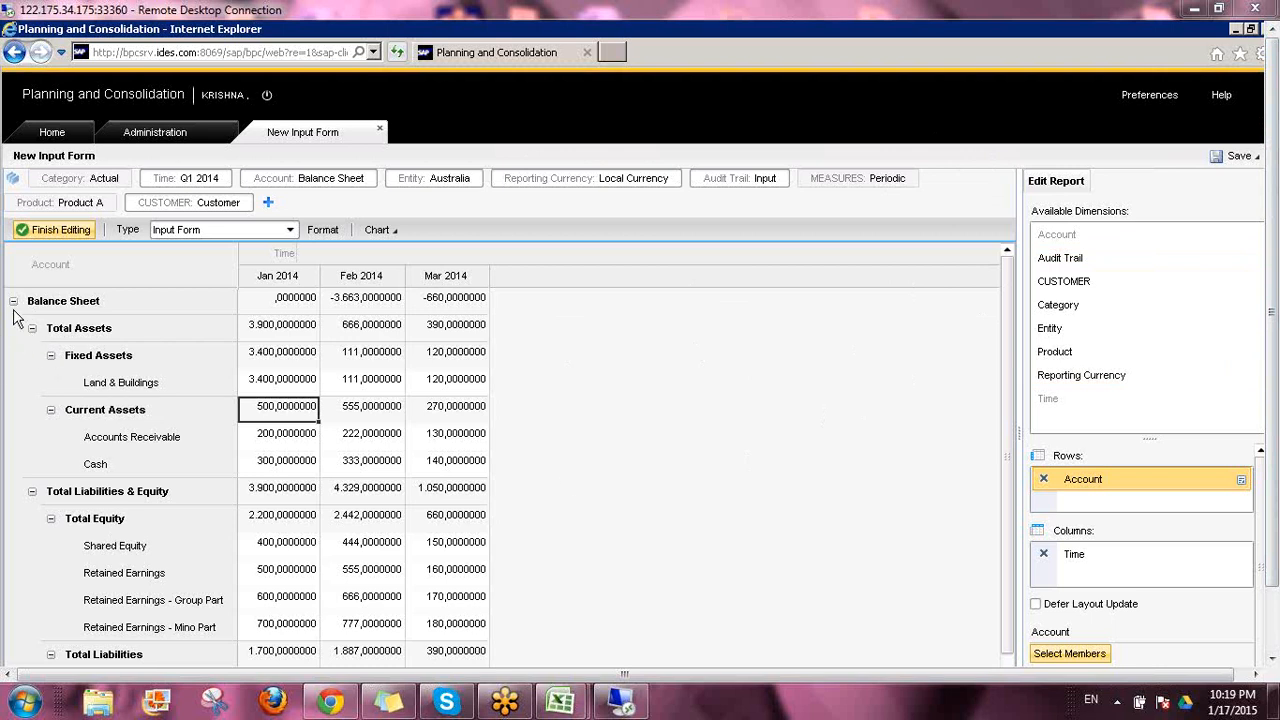
Finish editing the input form, refresh it and look at the row suppression options
{"action": "left_click", "coordinate": [56, 228]}
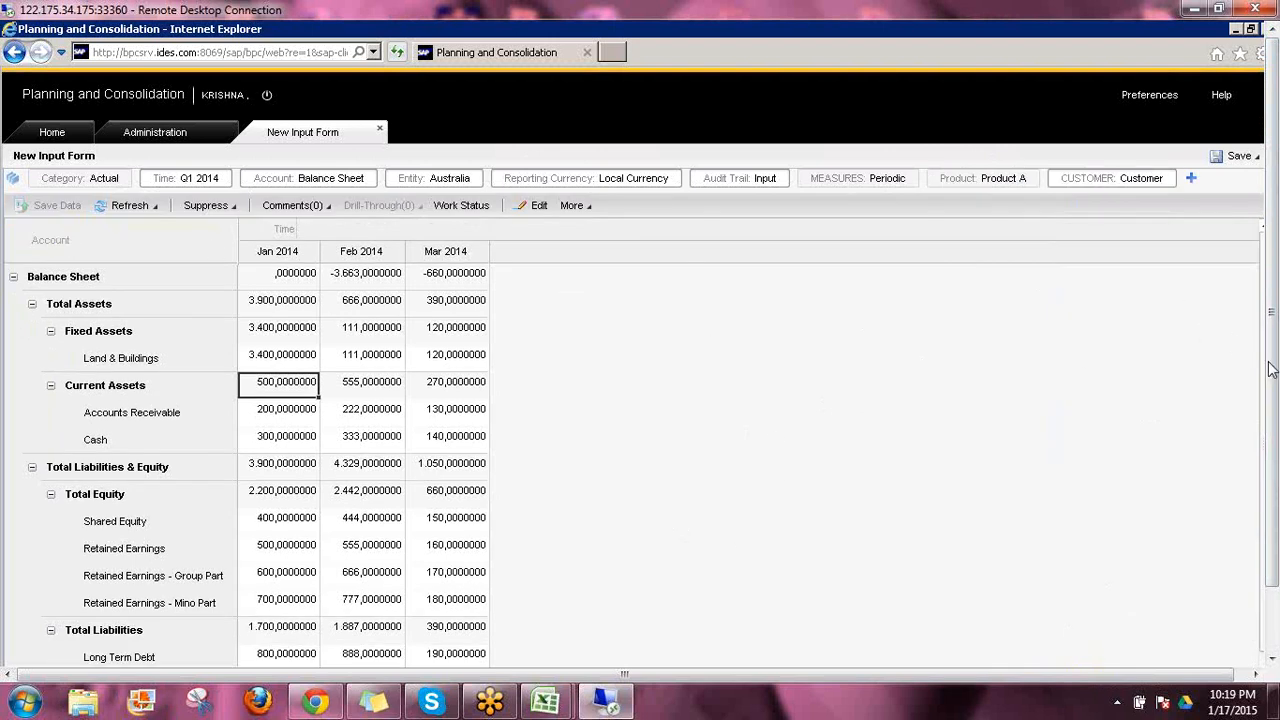
{"action": "left_click", "coordinate": [121, 206]}
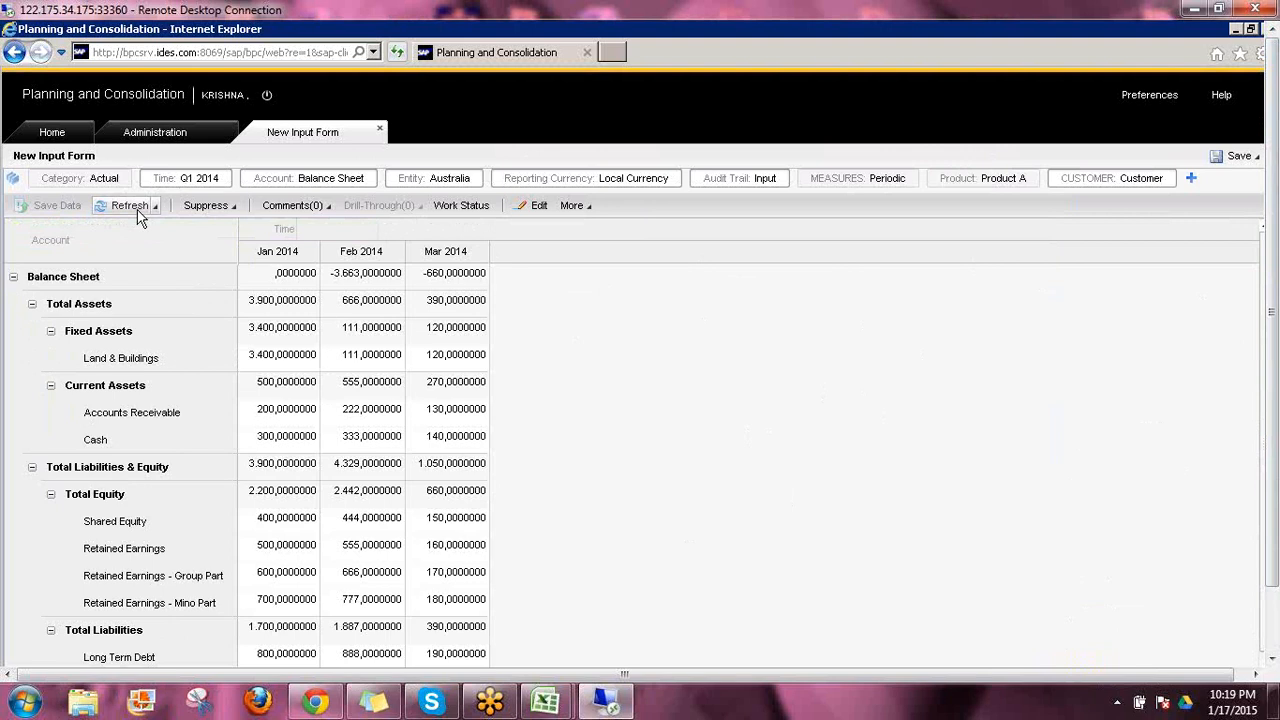
{"action": "left_click", "coordinate": [237, 212]}
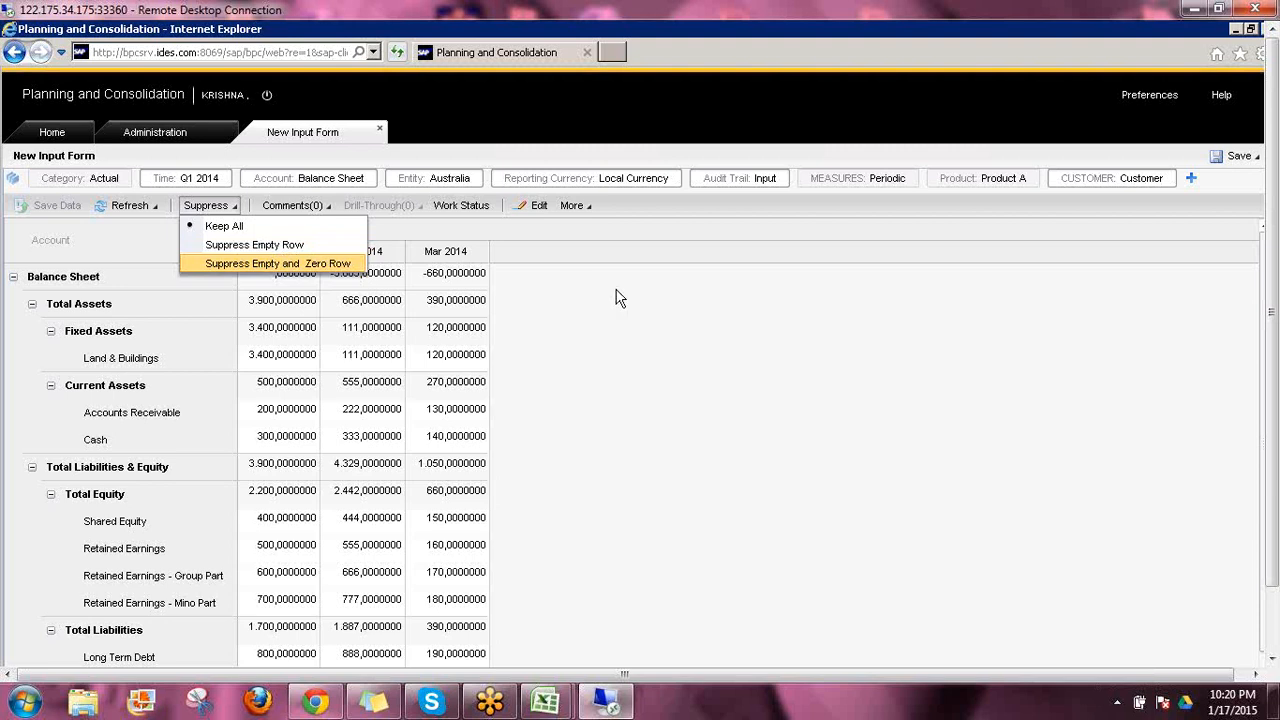
{"action": "left_click", "coordinate": [698, 366]}
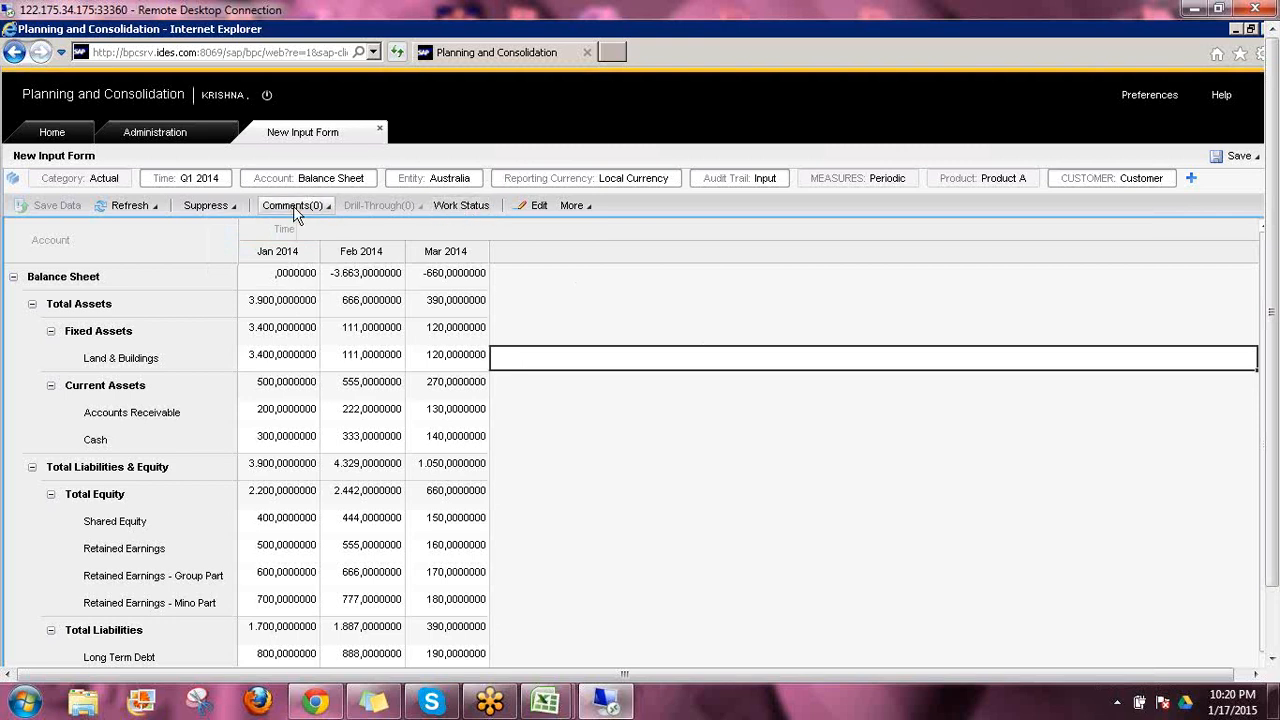
Review the report's scaling factor and decimal places in its properties, and close them
{"action": "left_click", "coordinate": [590, 212]}
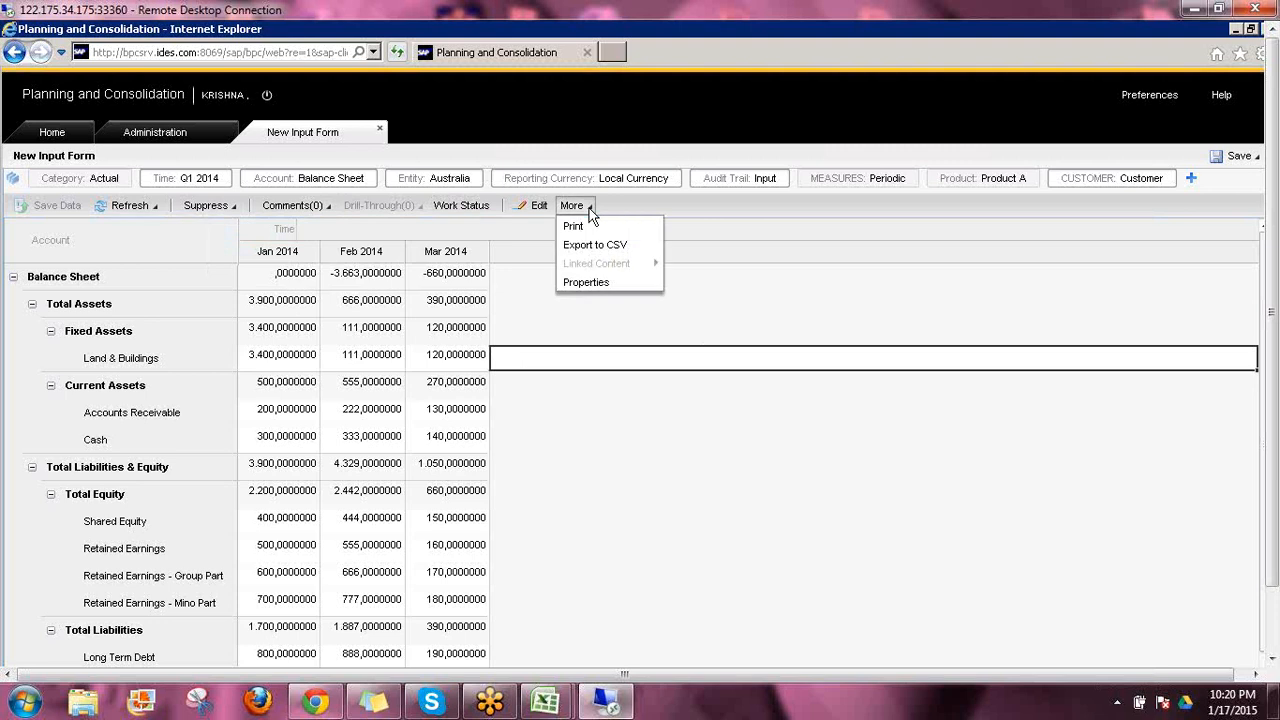
{"action": "left_click", "coordinate": [588, 283]}
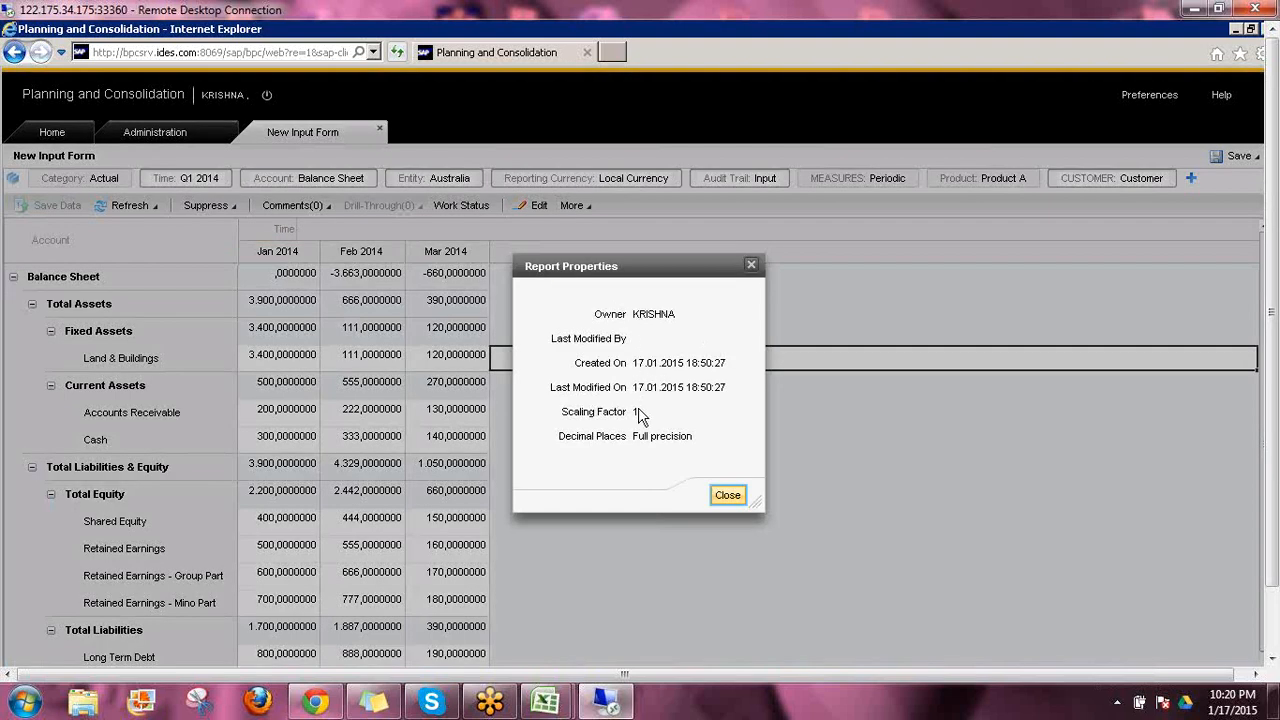
{"action": "left_click", "coordinate": [735, 497]}
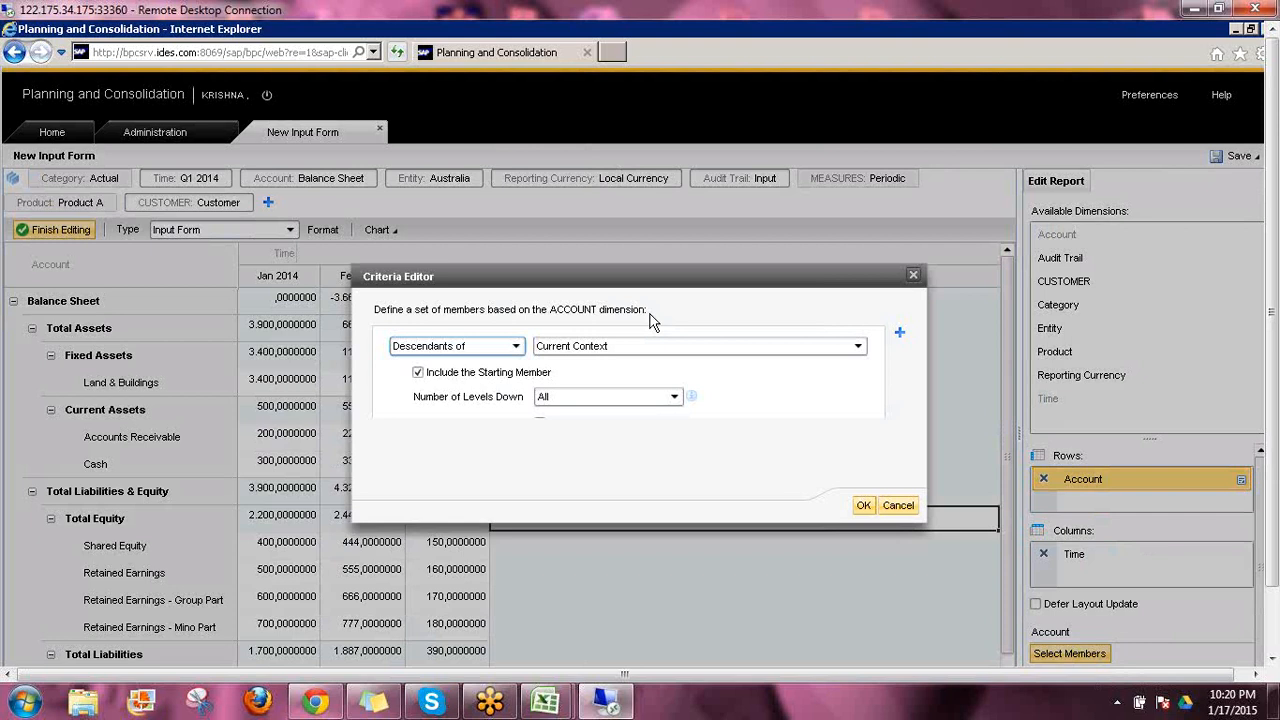
Define the Account rows as Base Members of Current Context, with the starting member included and parent before
{"action": "left_click", "coordinate": [516, 348]}
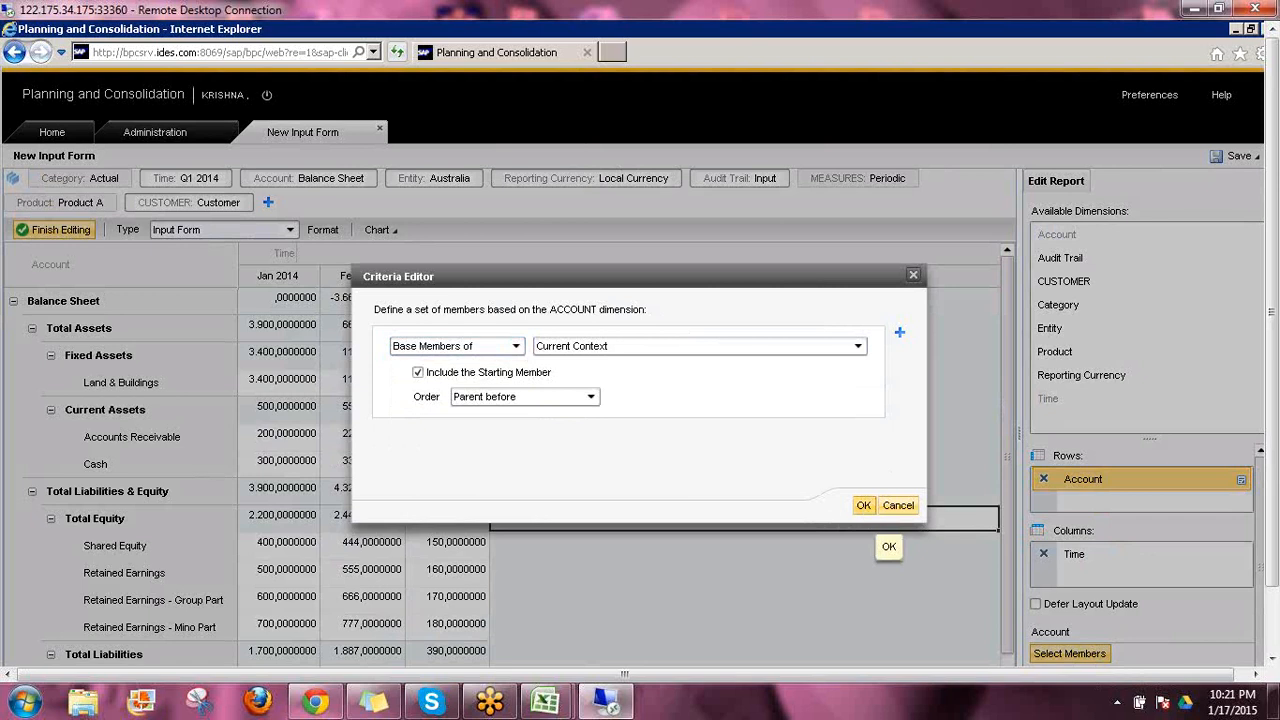
{"action": "left_click", "coordinate": [863, 506]}
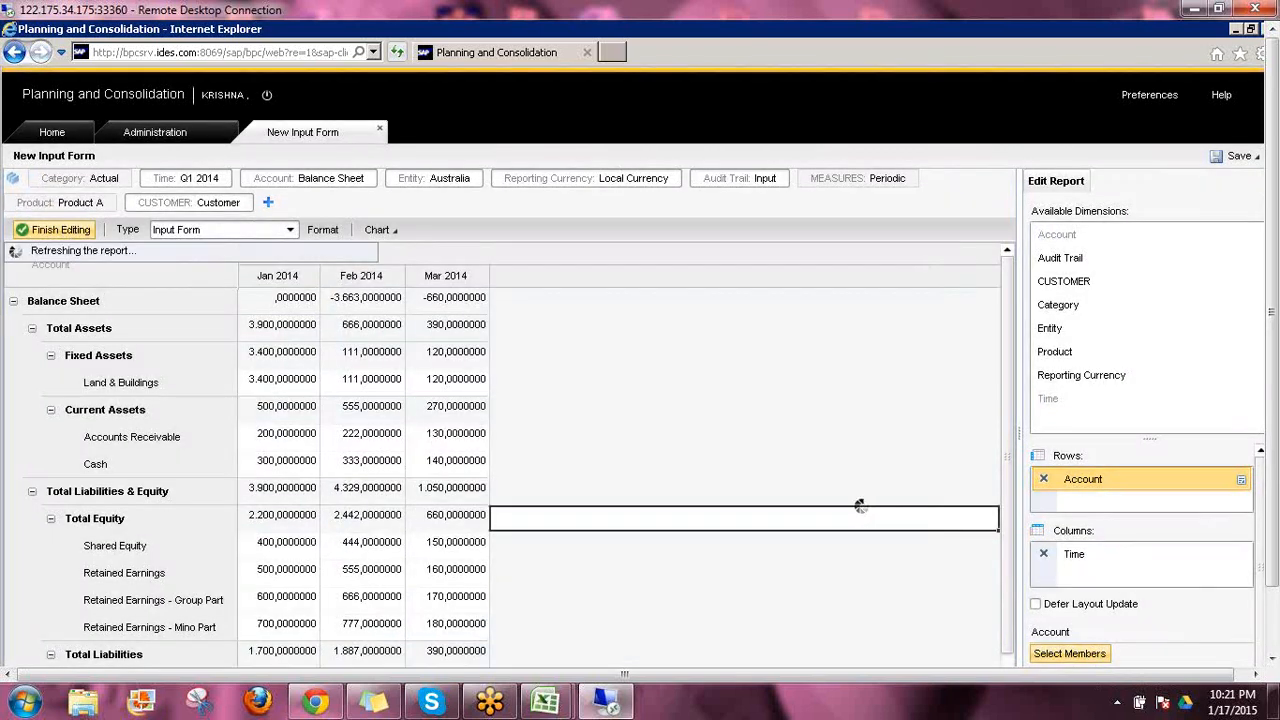
Format the form's decimal places by number of digits instead of full precision, using 0 digits
{"action": "left_click", "coordinate": [323, 230]}
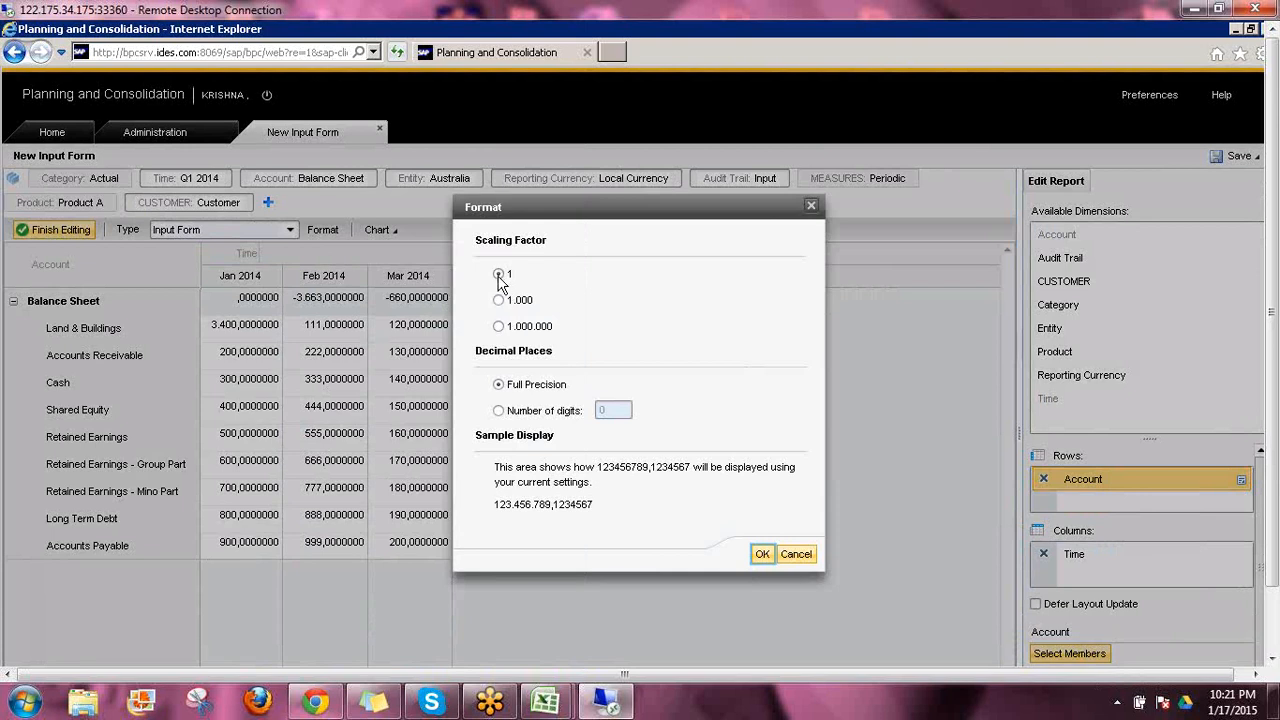
{"action": "left_click", "coordinate": [503, 412]}
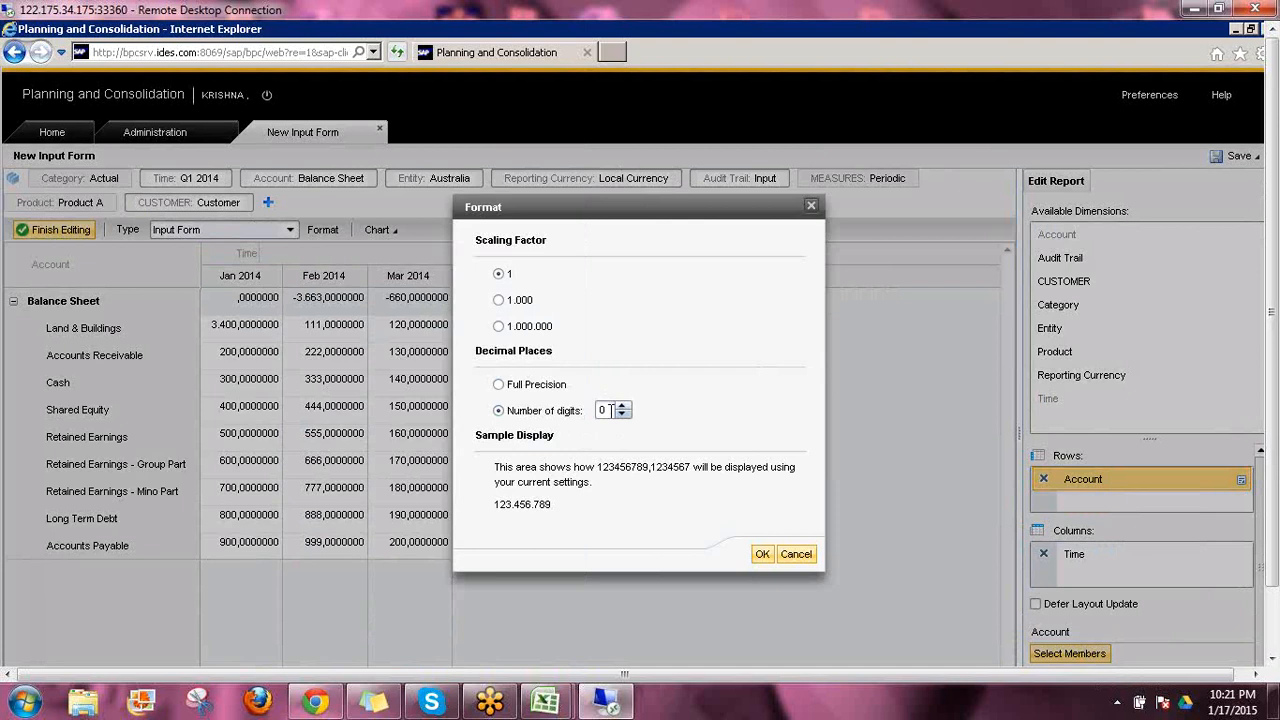
{"action": "left_click", "coordinate": [762, 556]}
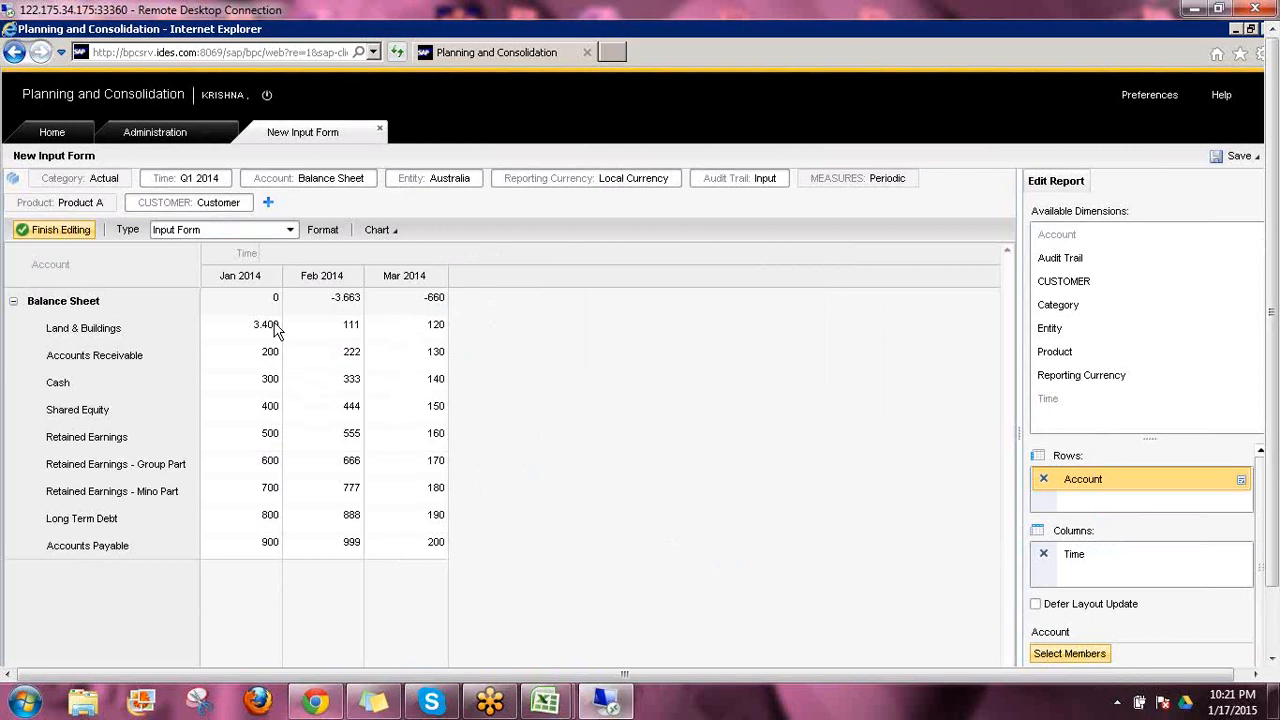
Set the form's number of decimal digits to 2 and apply the format
{"action": "left_click", "coordinate": [328, 230]}
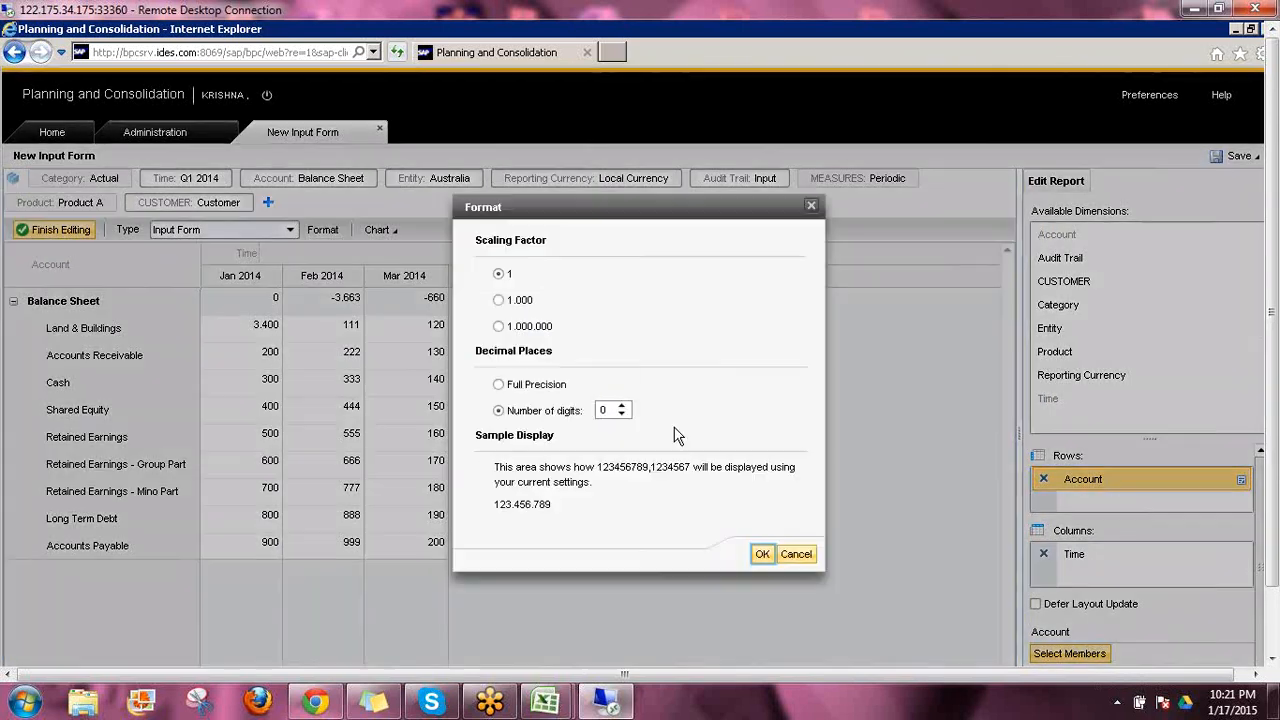
{"action": "left_click", "coordinate": [622, 406]}
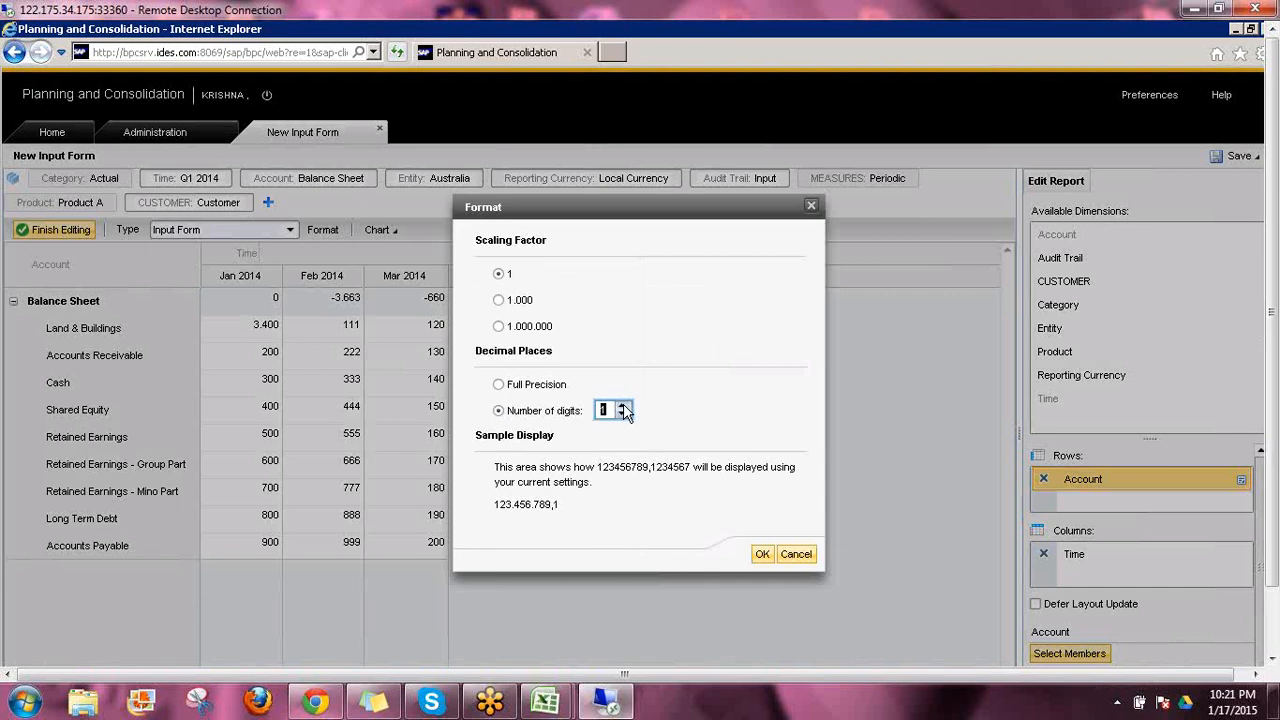
{"action": "type", "text": "7"}
{"action": "key", "text": "BackSpace"}
{"action": "type", "text": "6"}
{"action": "key", "text": "BackSpace"}
{"action": "type", "text": "3"}
{"action": "key", "text": "BackSpace"}
{"action": "left_click", "coordinate": [623, 413]}
{"action": "left_click", "coordinate": [622, 407]}
{"action": "left_click", "coordinate": [761, 555]}
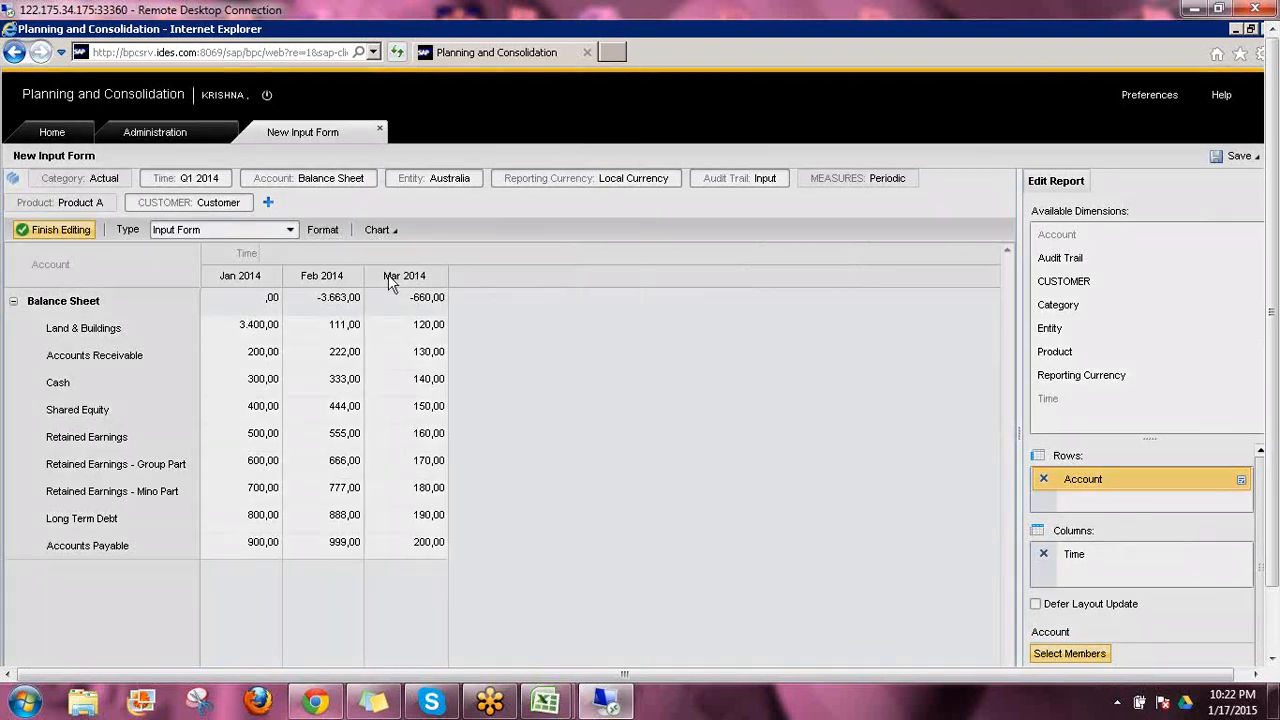
Set the form's number of decimal digits to 0 and apply the format
{"action": "left_click", "coordinate": [321, 231]}
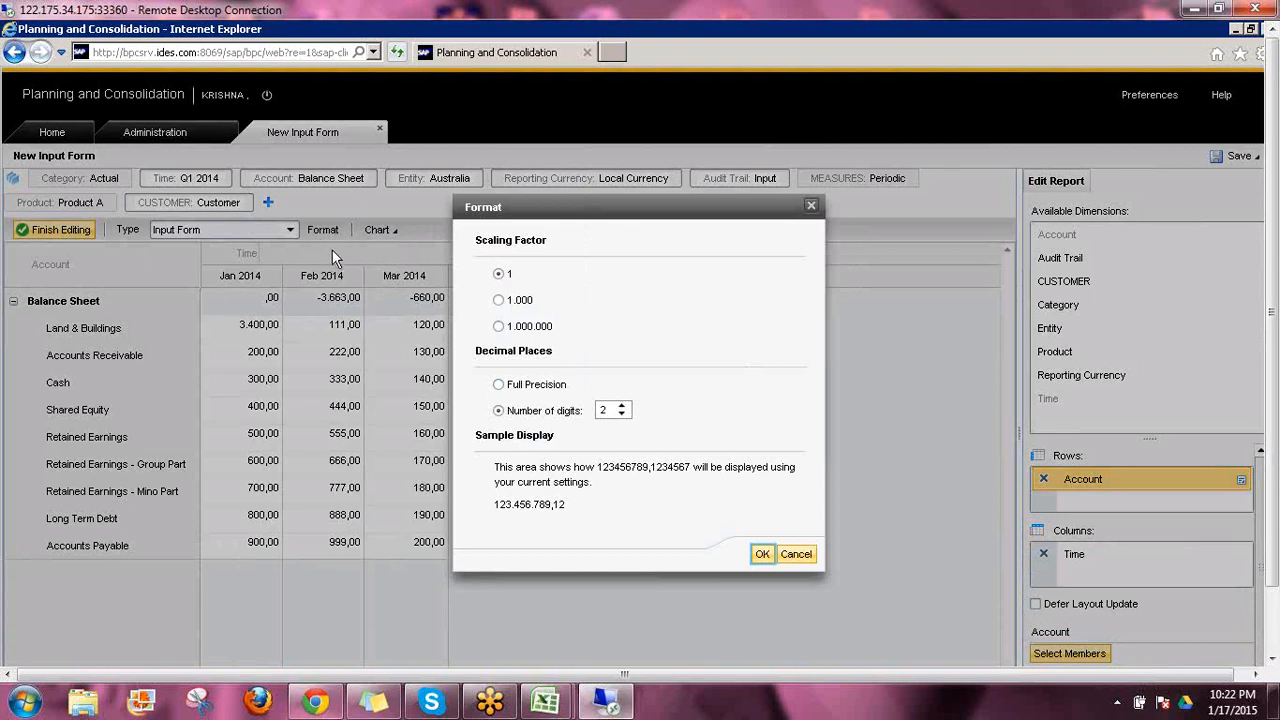
{"action": "left_click", "coordinate": [622, 415]}
{"action": "left_click", "coordinate": [622, 415]}
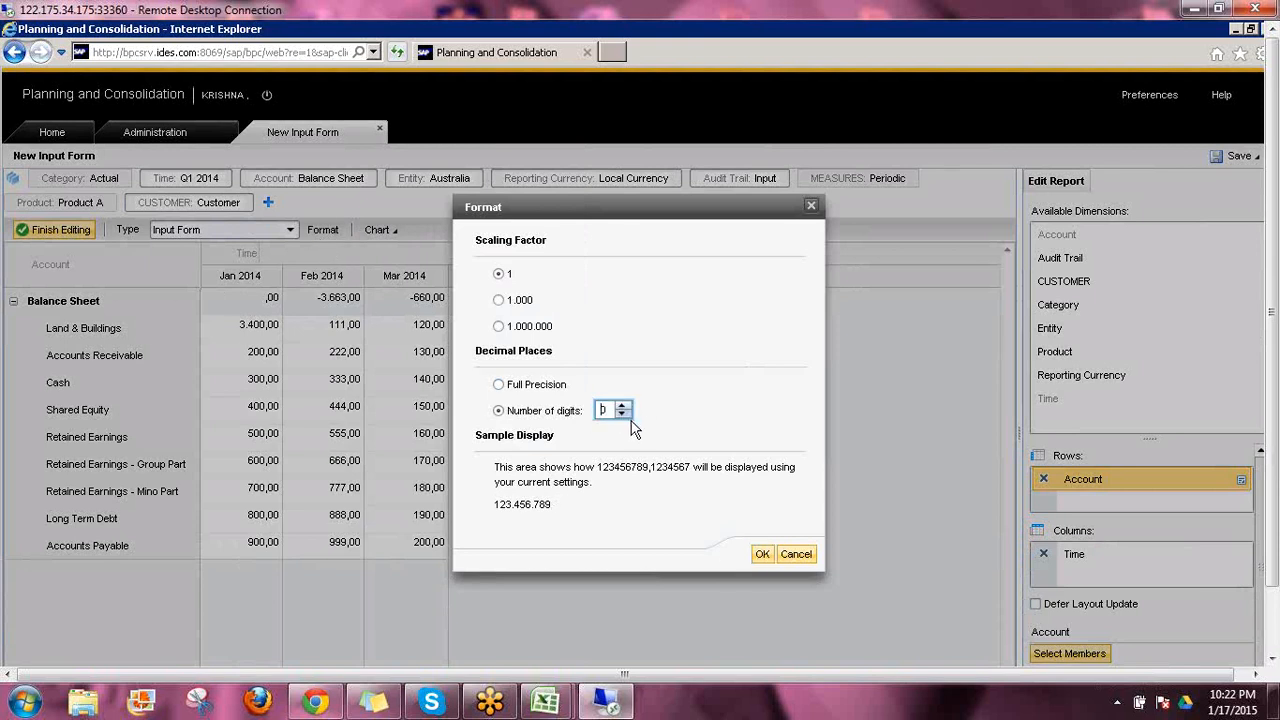
{"action": "left_click", "coordinate": [763, 555]}
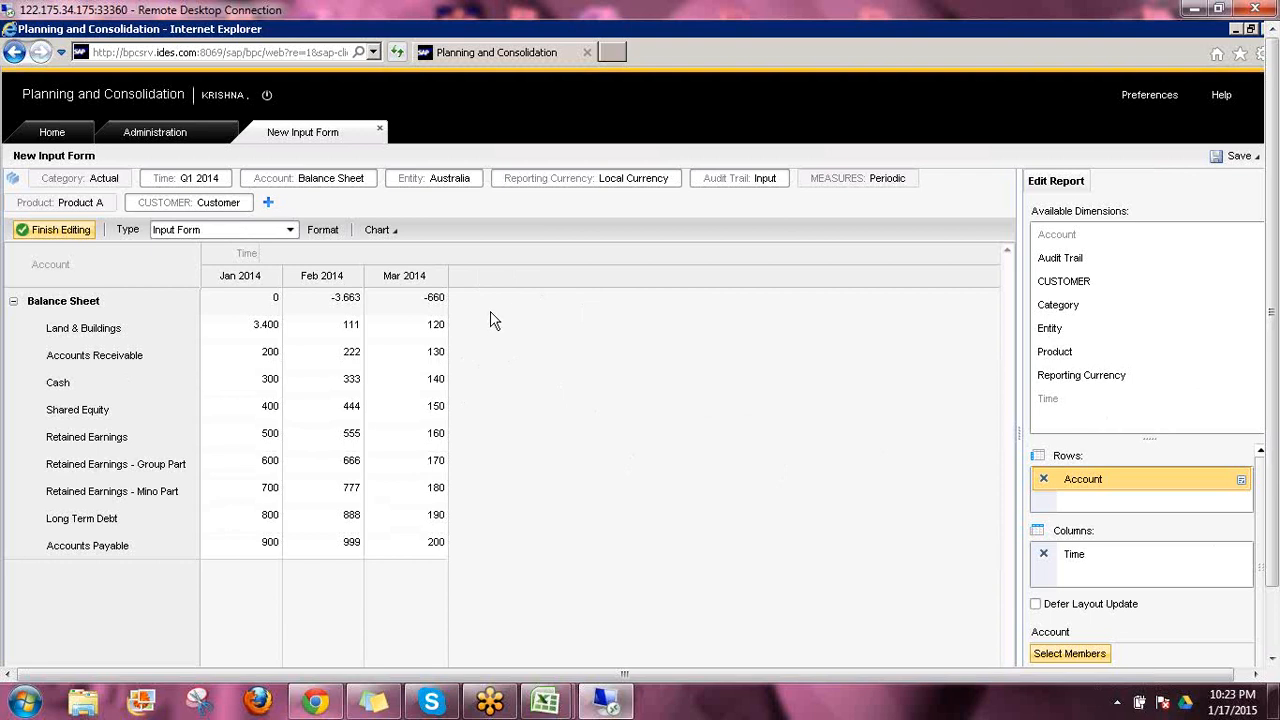
Show the report and chart together, and change the chart to a pie chart grouped by Time
{"action": "left_click", "coordinate": [396, 233]}
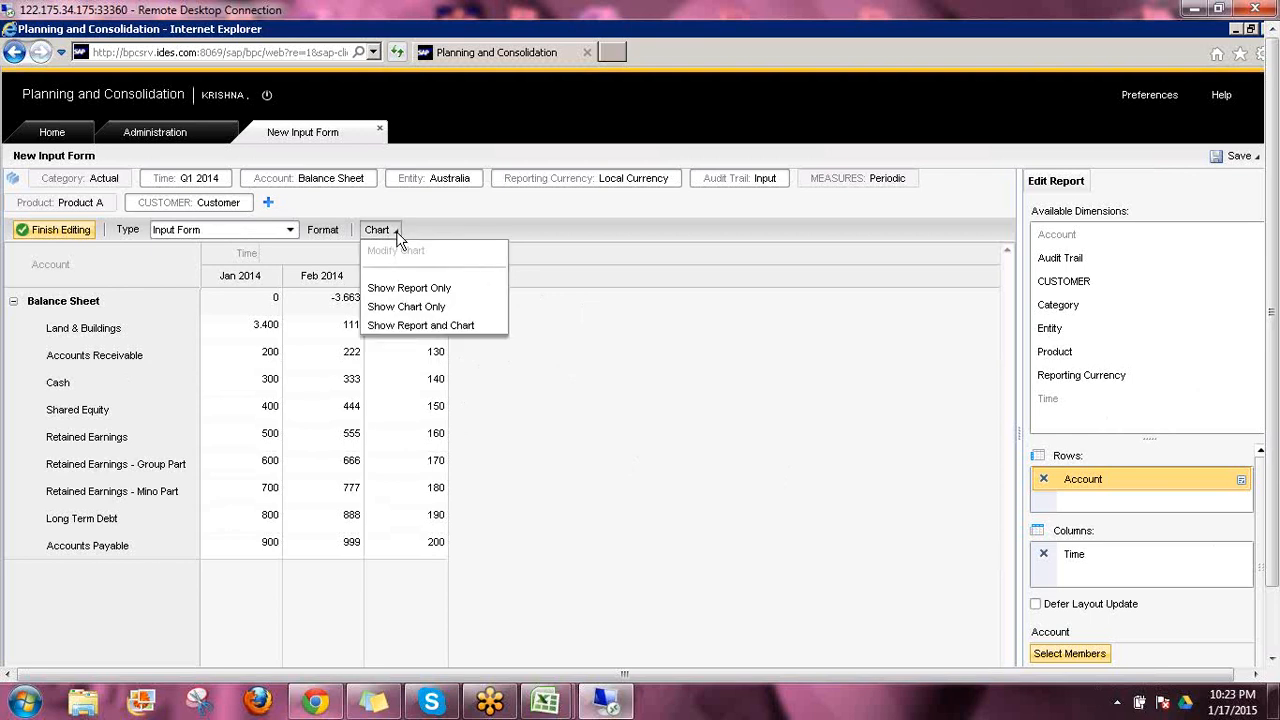
{"action": "left_click", "coordinate": [404, 330]}
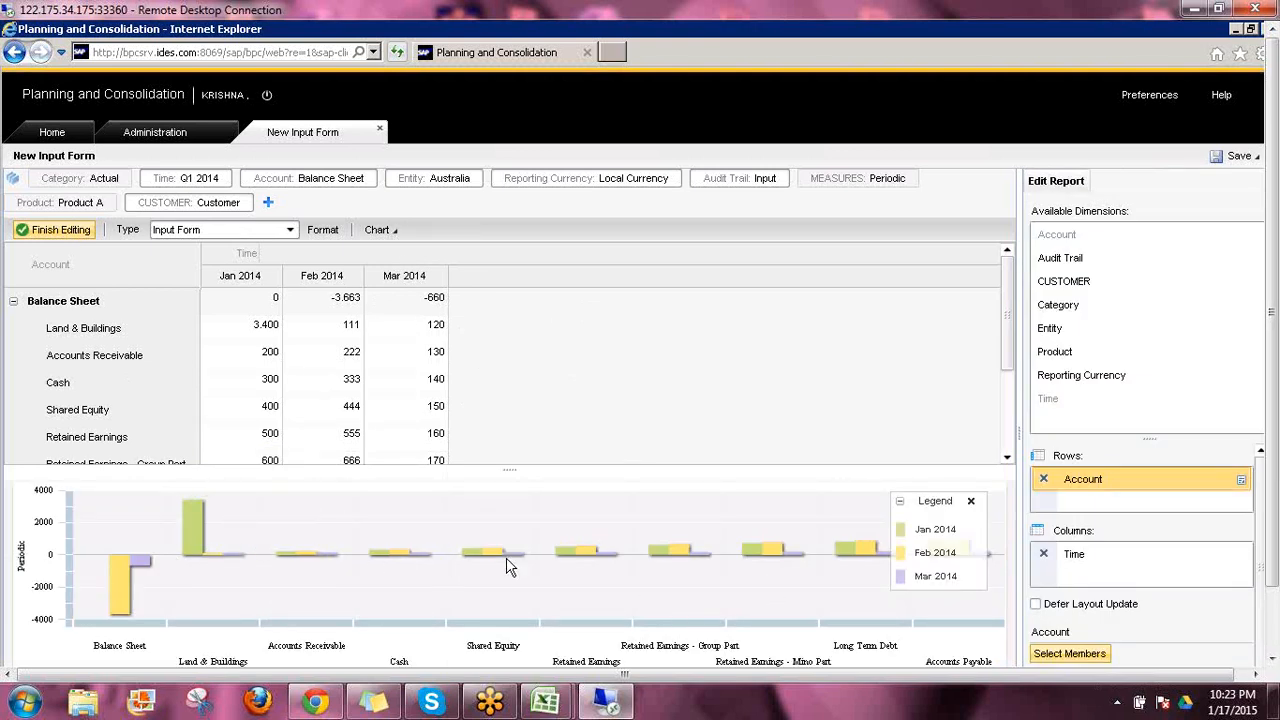
{"action": "left_click", "coordinate": [394, 233]}
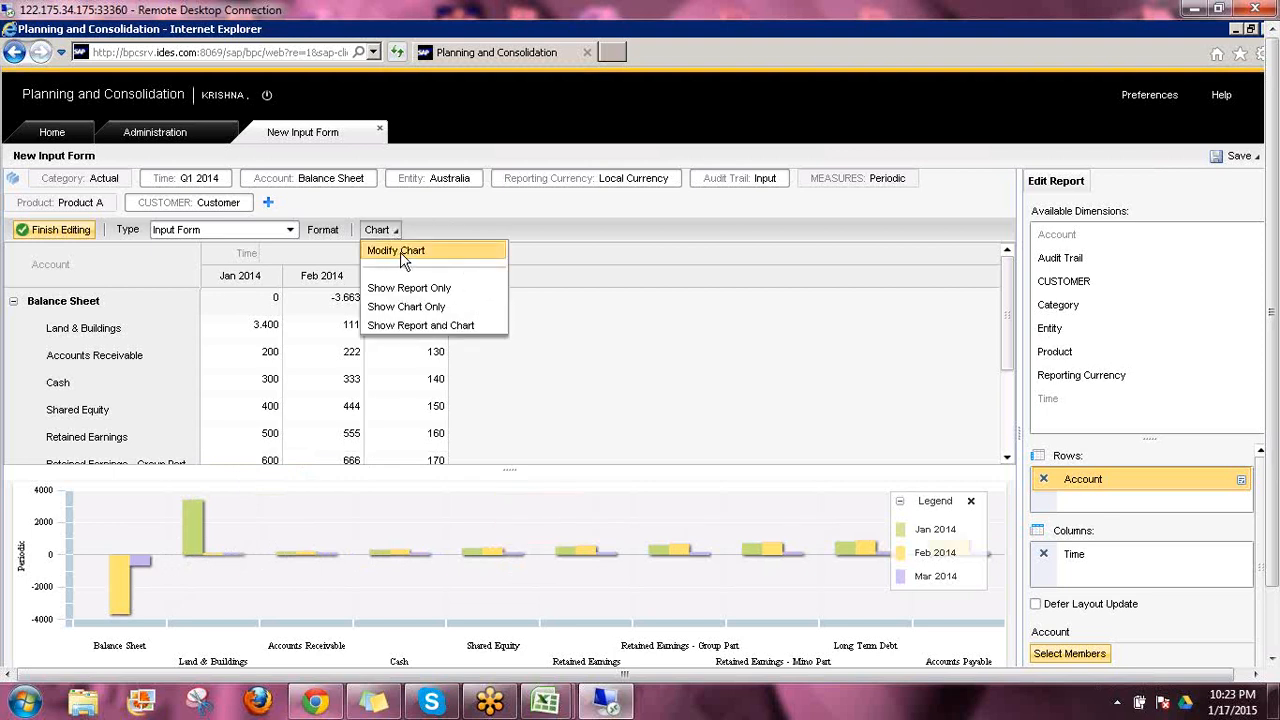
{"action": "left_click", "coordinate": [404, 258]}
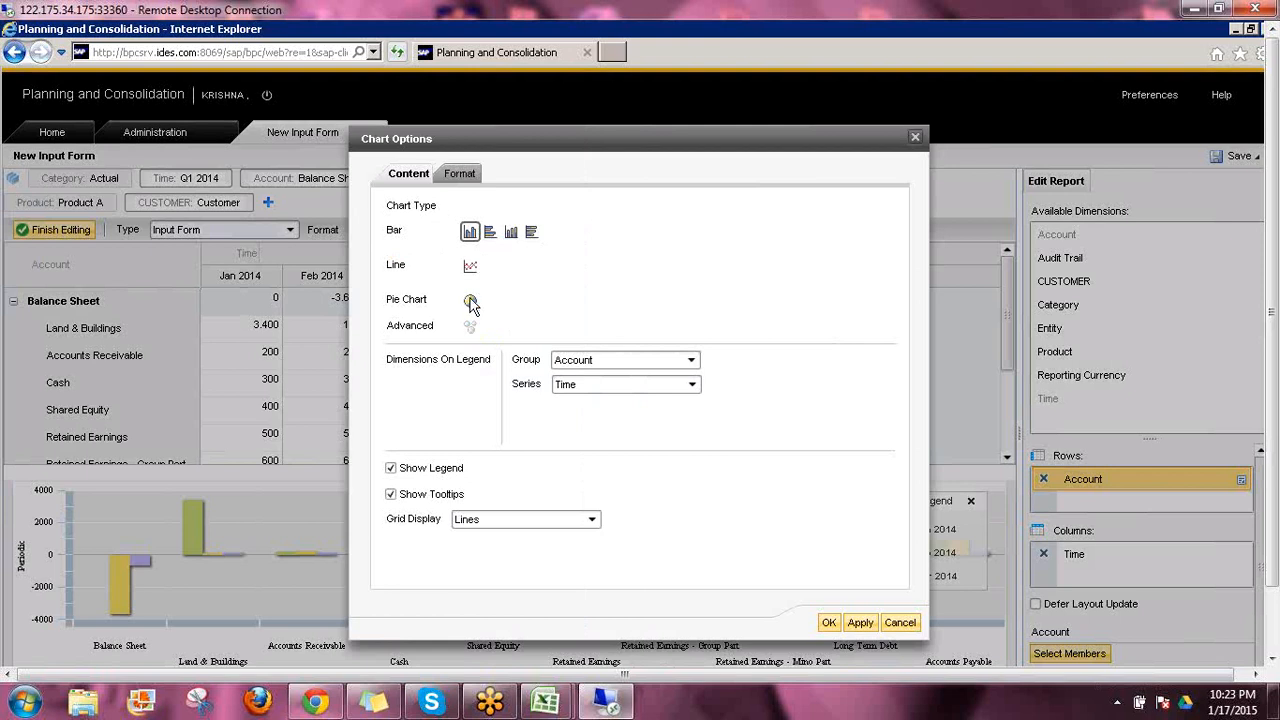
{"action": "left_click", "coordinate": [470, 303]}
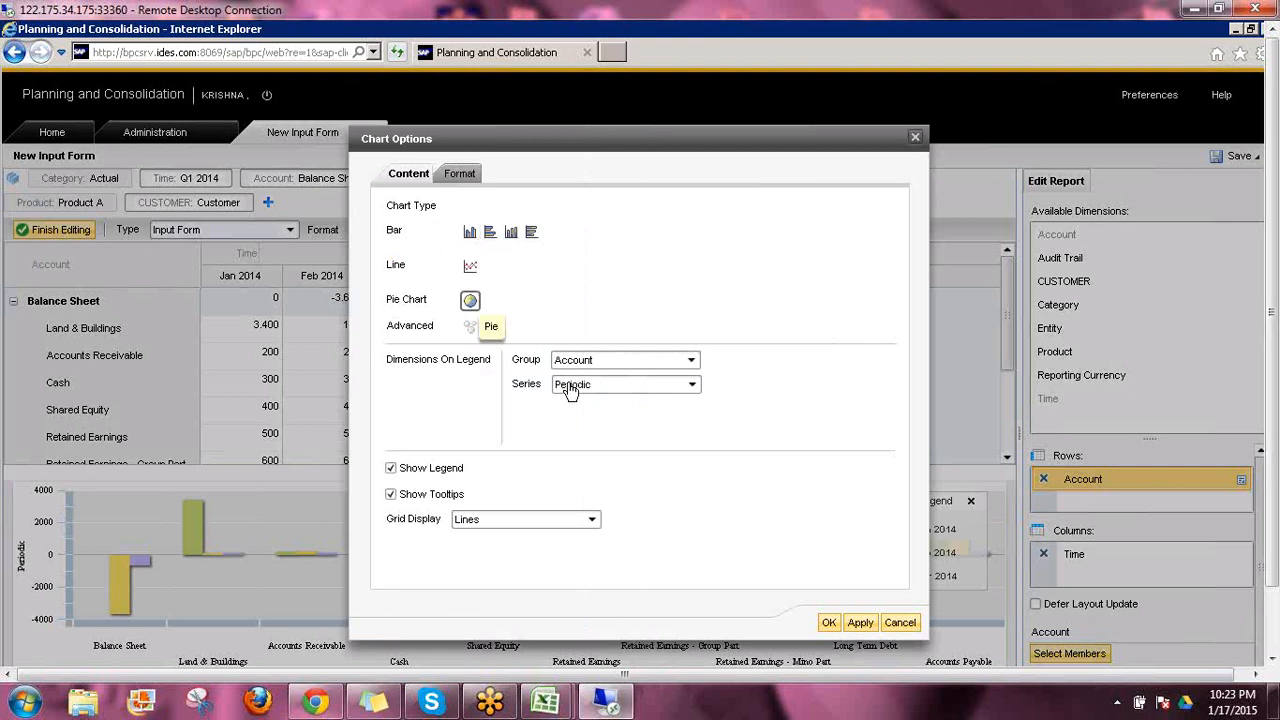
{"action": "left_click", "coordinate": [691, 362]}
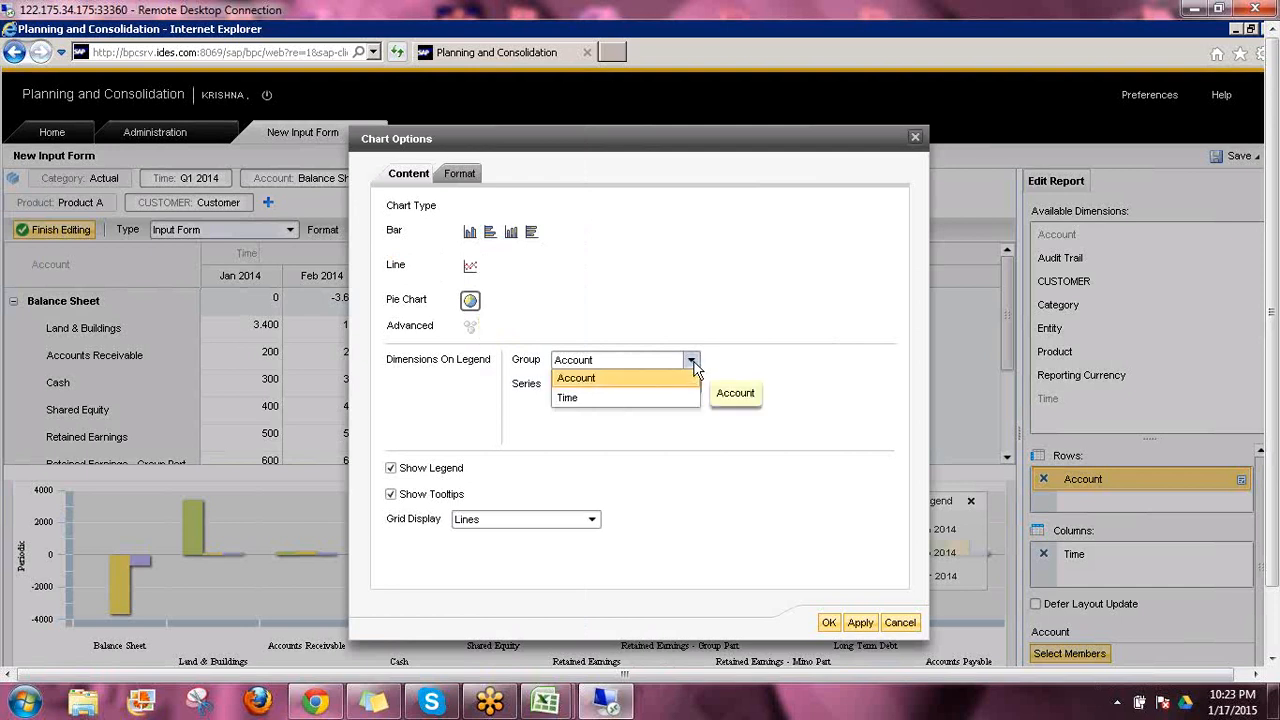
{"action": "left_click", "coordinate": [576, 402]}
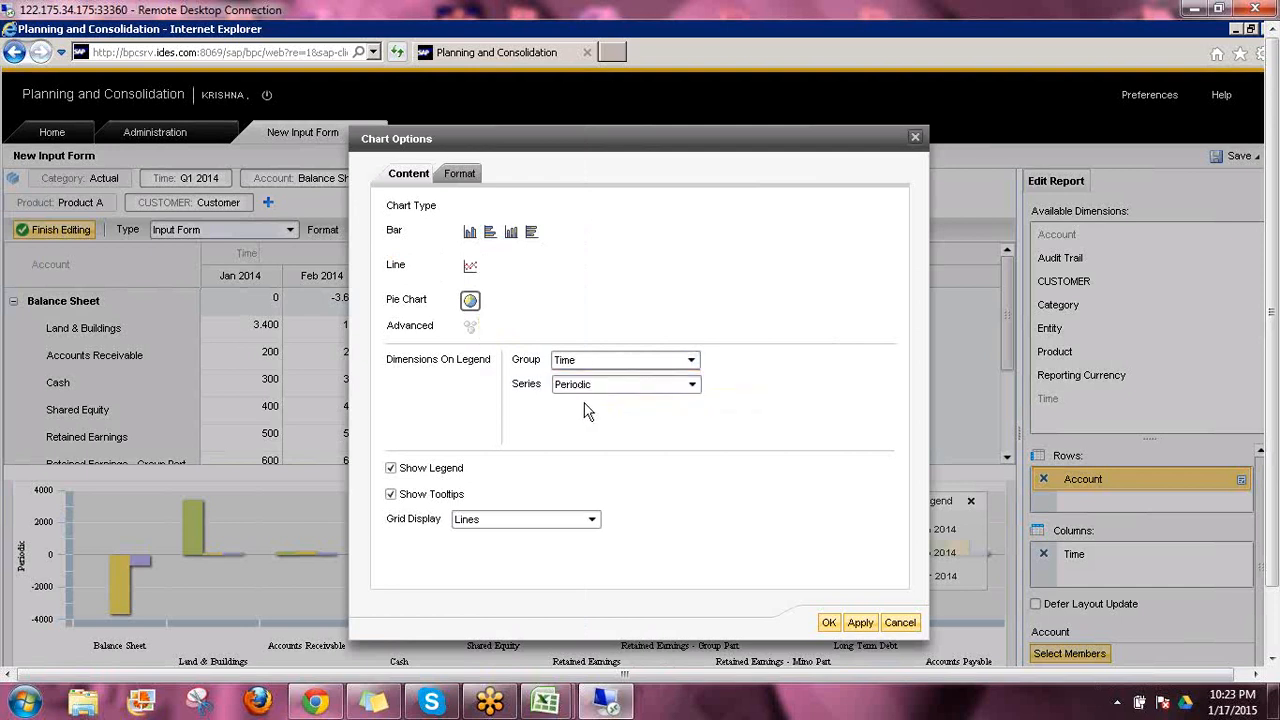
{"action": "left_click", "coordinate": [860, 623]}
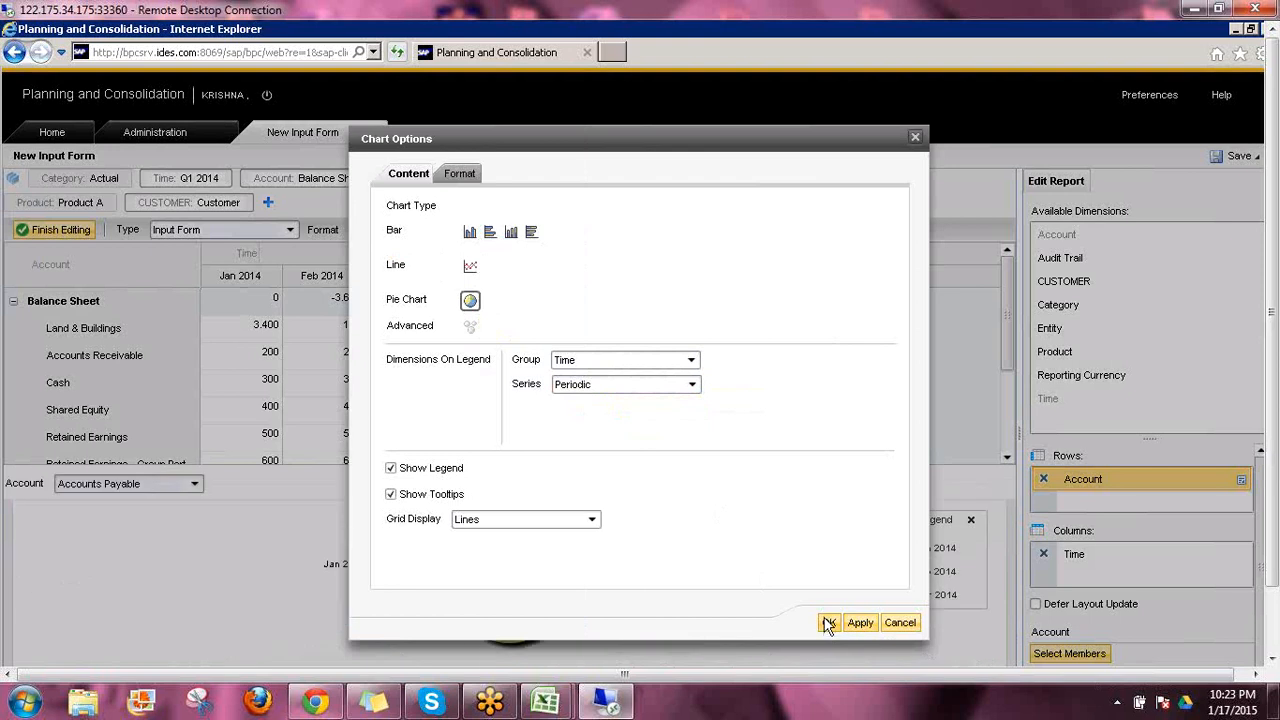
{"action": "left_click", "coordinate": [828, 623]}
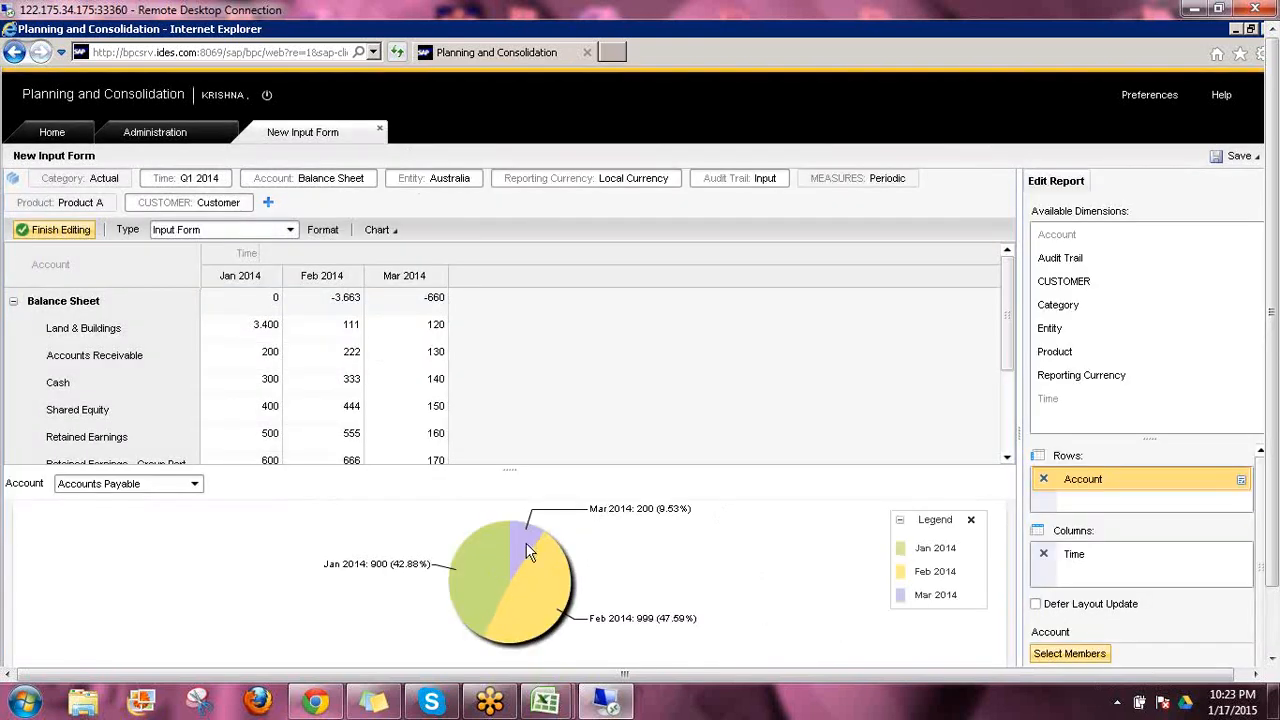
Show the pie chart for the Accounts Receivable account
{"action": "mouse_move", "coordinate": [505, 535]}
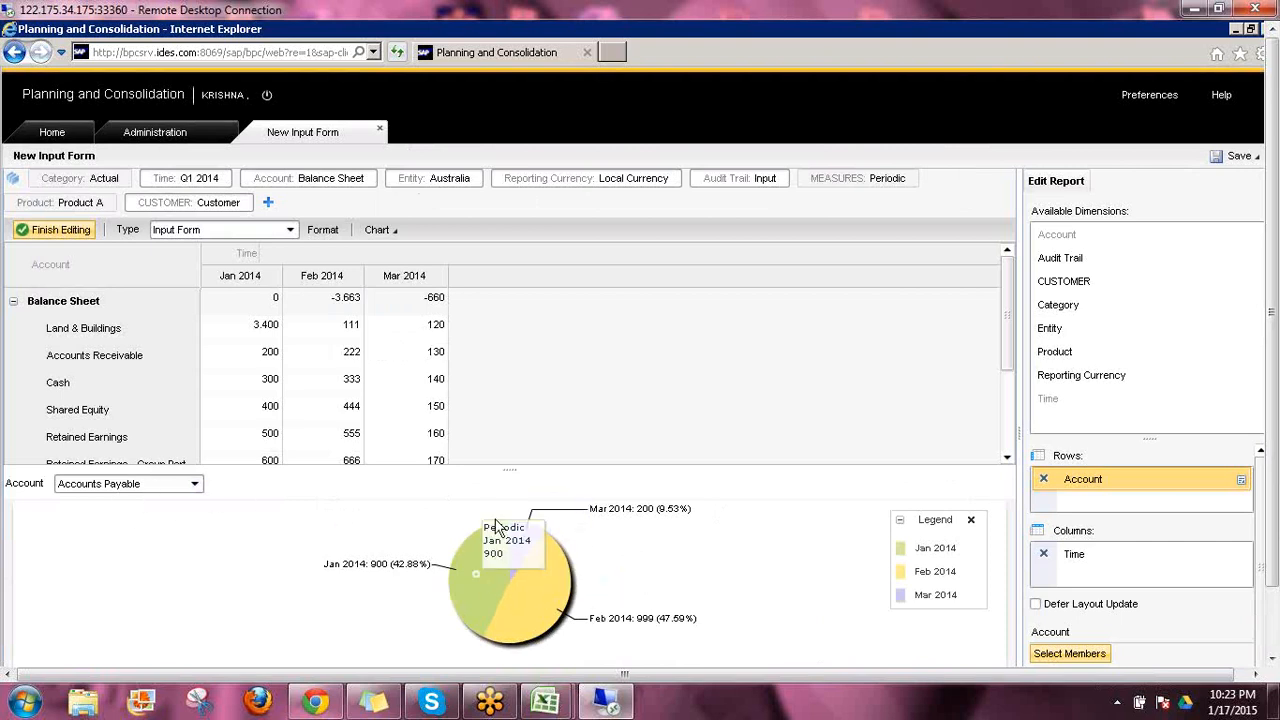
{"action": "left_click", "coordinate": [196, 485]}
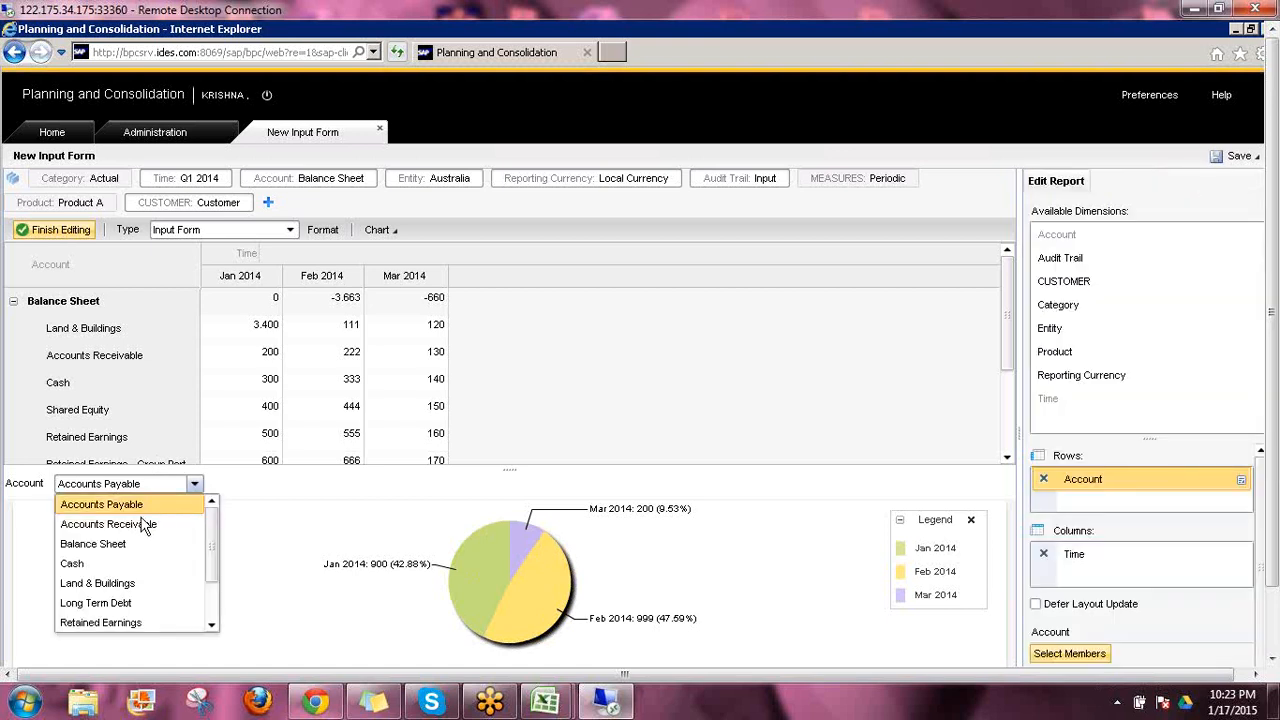
{"action": "left_click", "coordinate": [136, 527]}
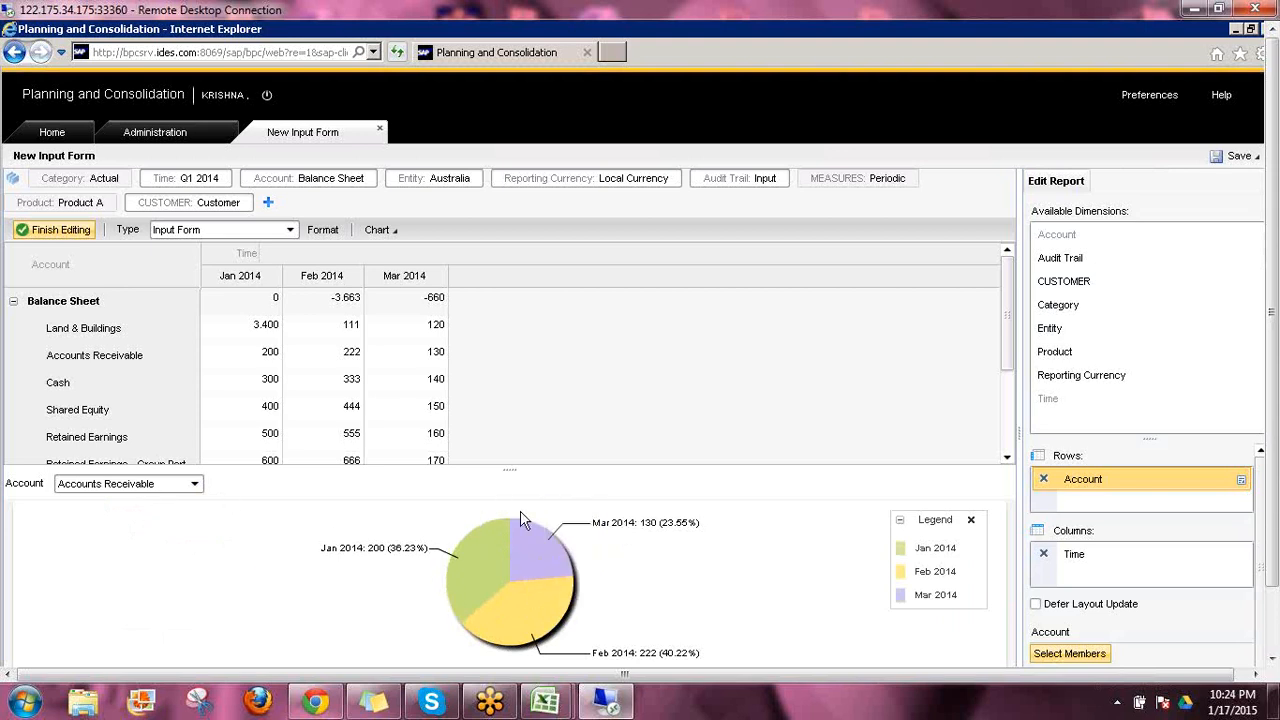
Change the pie chart's legend group dimension to Account and apply it
{"action": "left_click", "coordinate": [398, 232]}
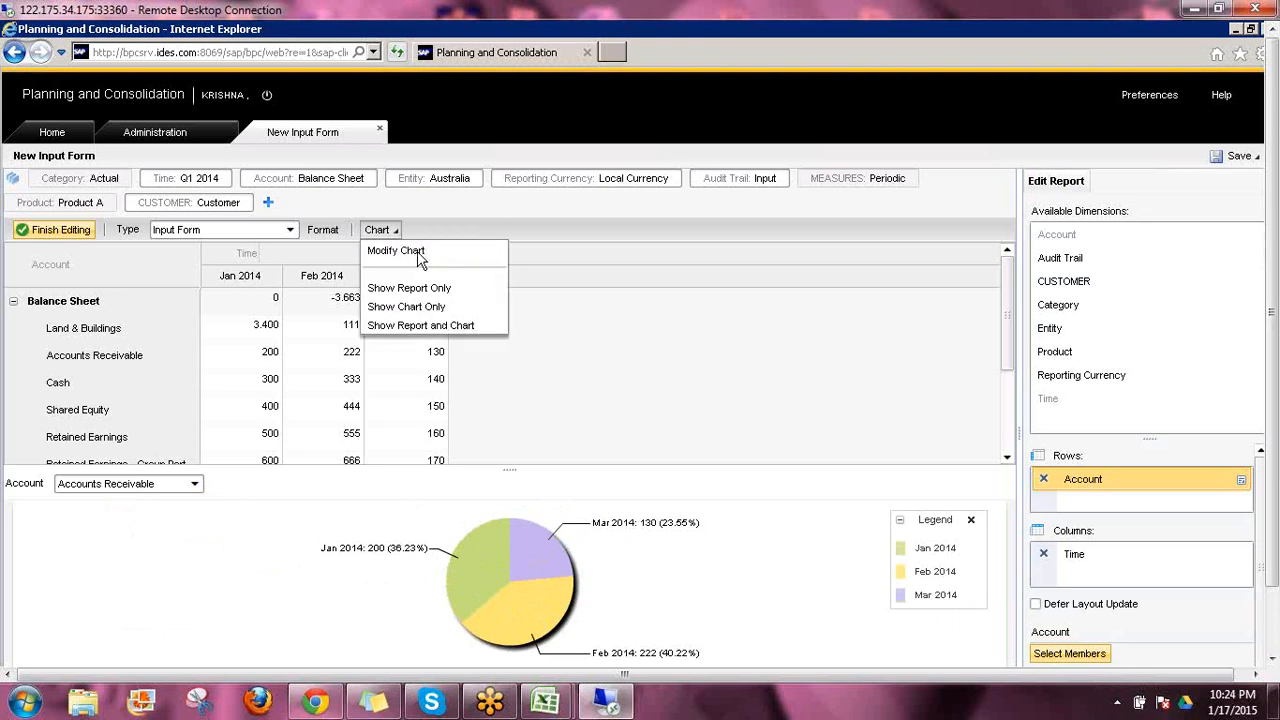
{"action": "left_click", "coordinate": [420, 255]}
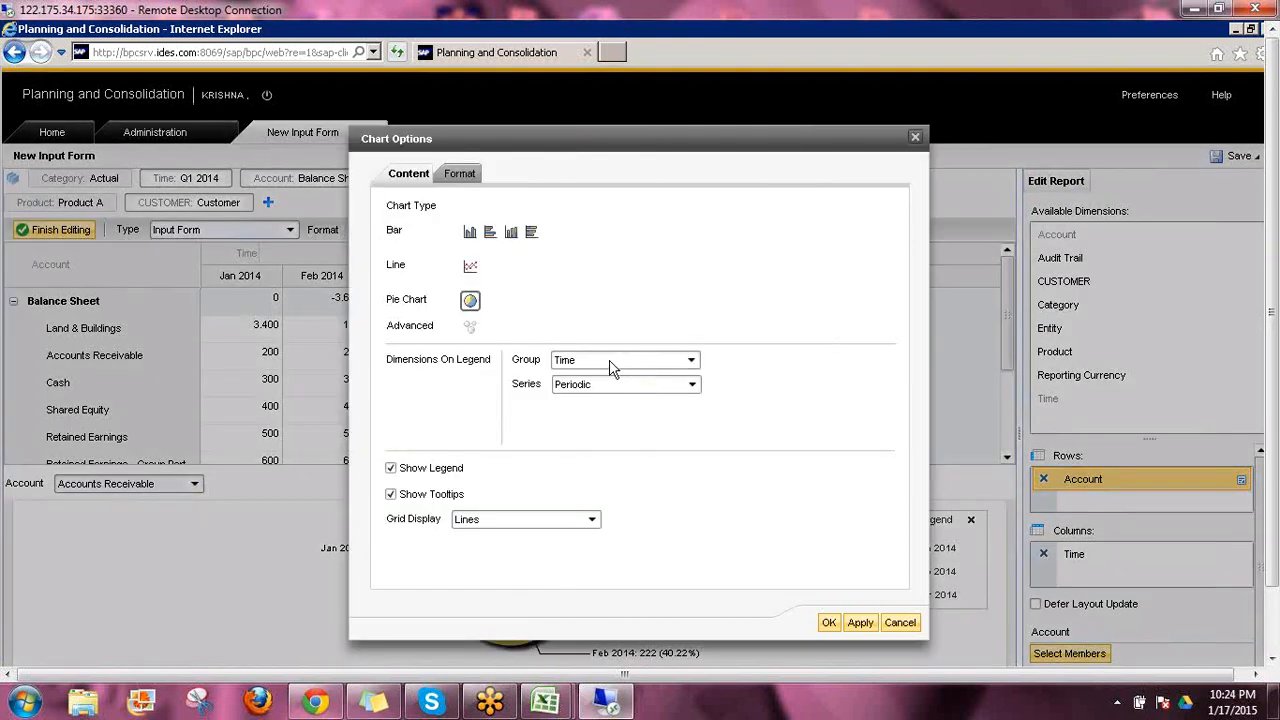
{"action": "left_click", "coordinate": [612, 362]}
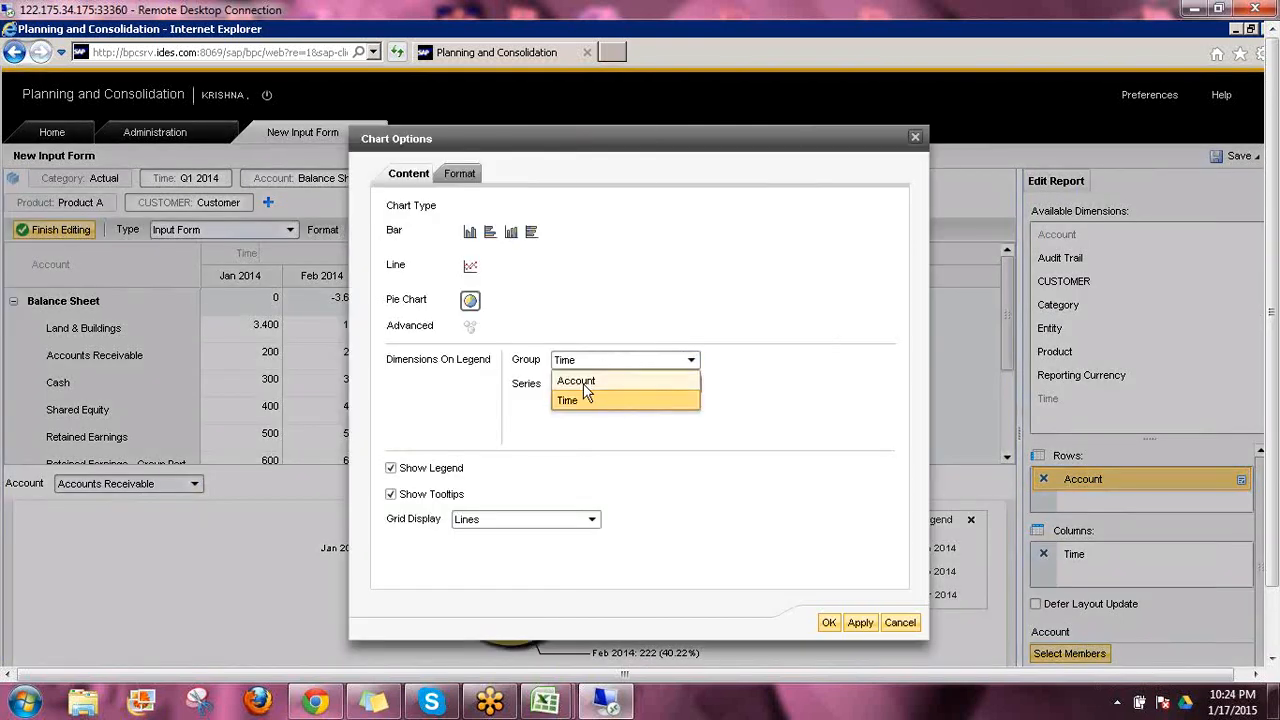
{"action": "left_click", "coordinate": [580, 381]}
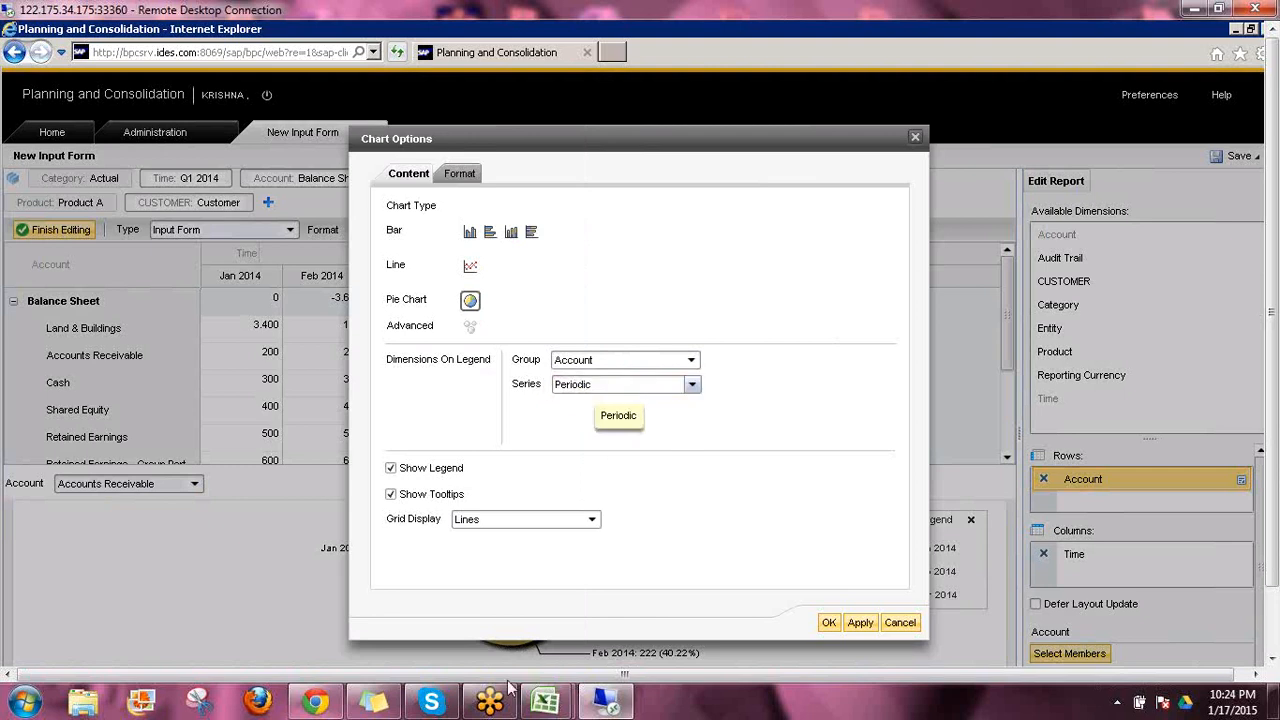
{"action": "left_click", "coordinate": [829, 624]}
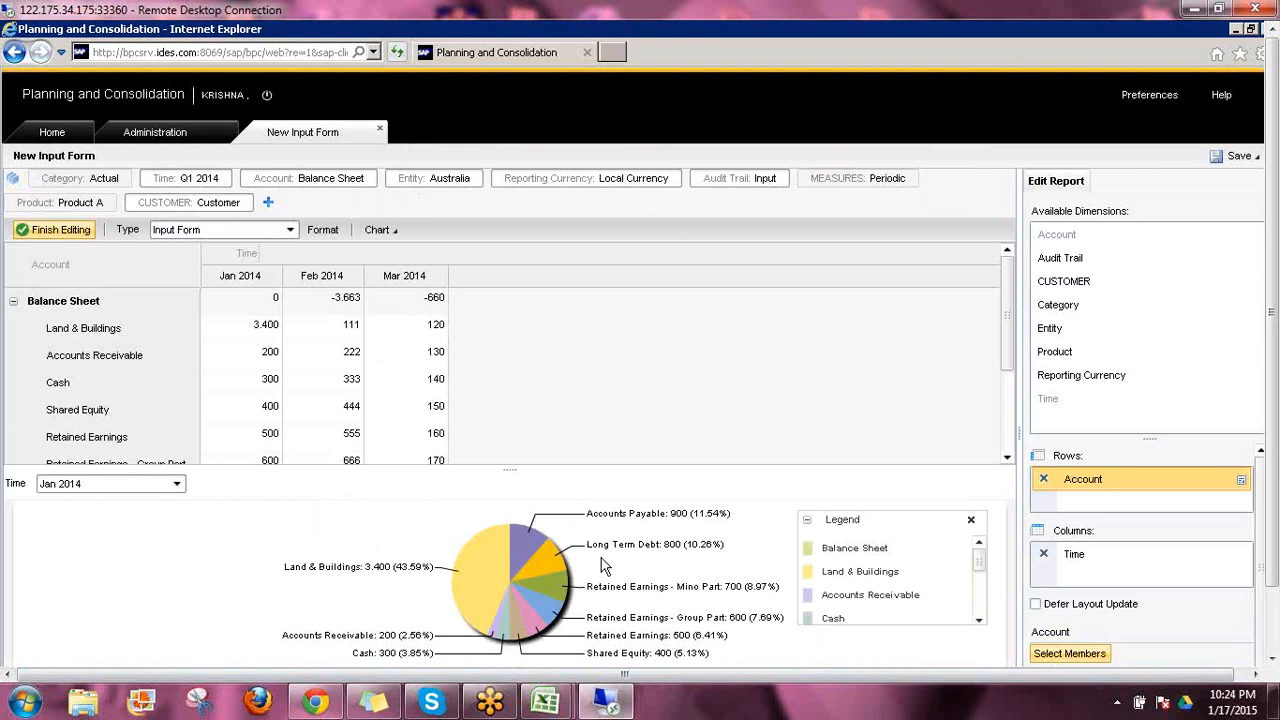
Review the pie chart's content and format options, and close them
{"action": "mouse_move", "coordinate": [488, 531]}
{"action": "left_click", "coordinate": [396, 231]}
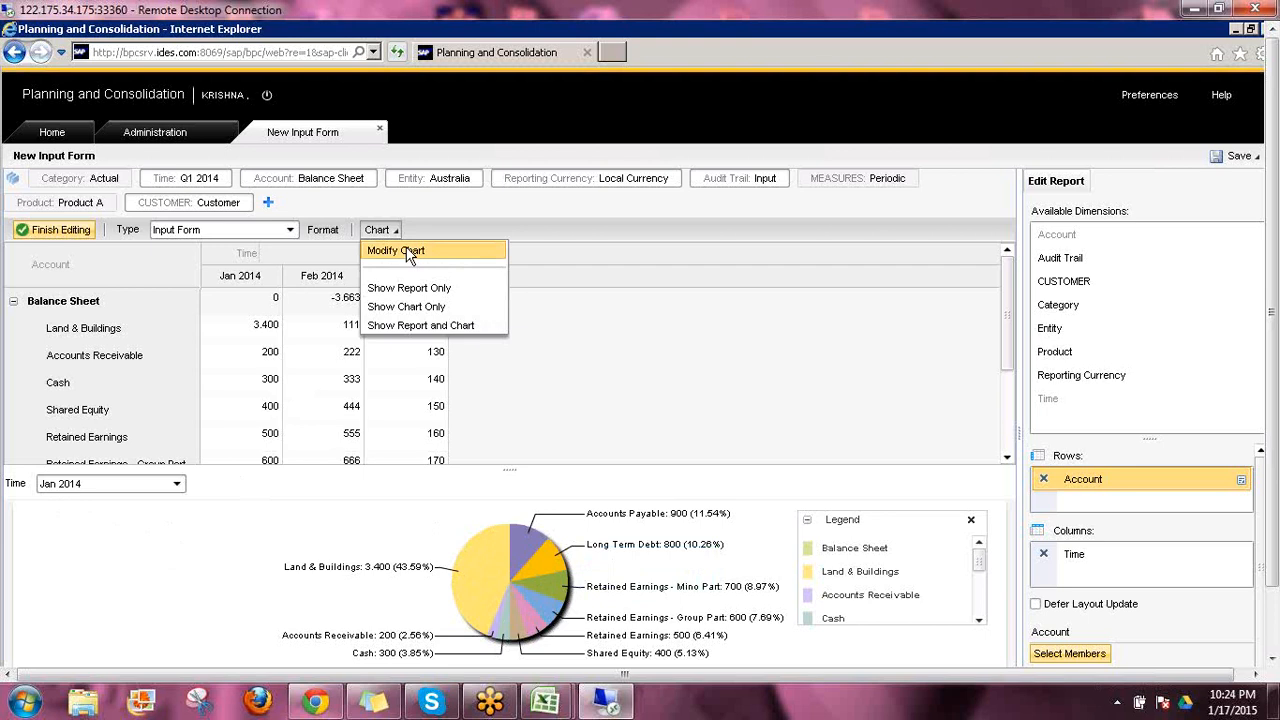
{"action": "left_click", "coordinate": [409, 255]}
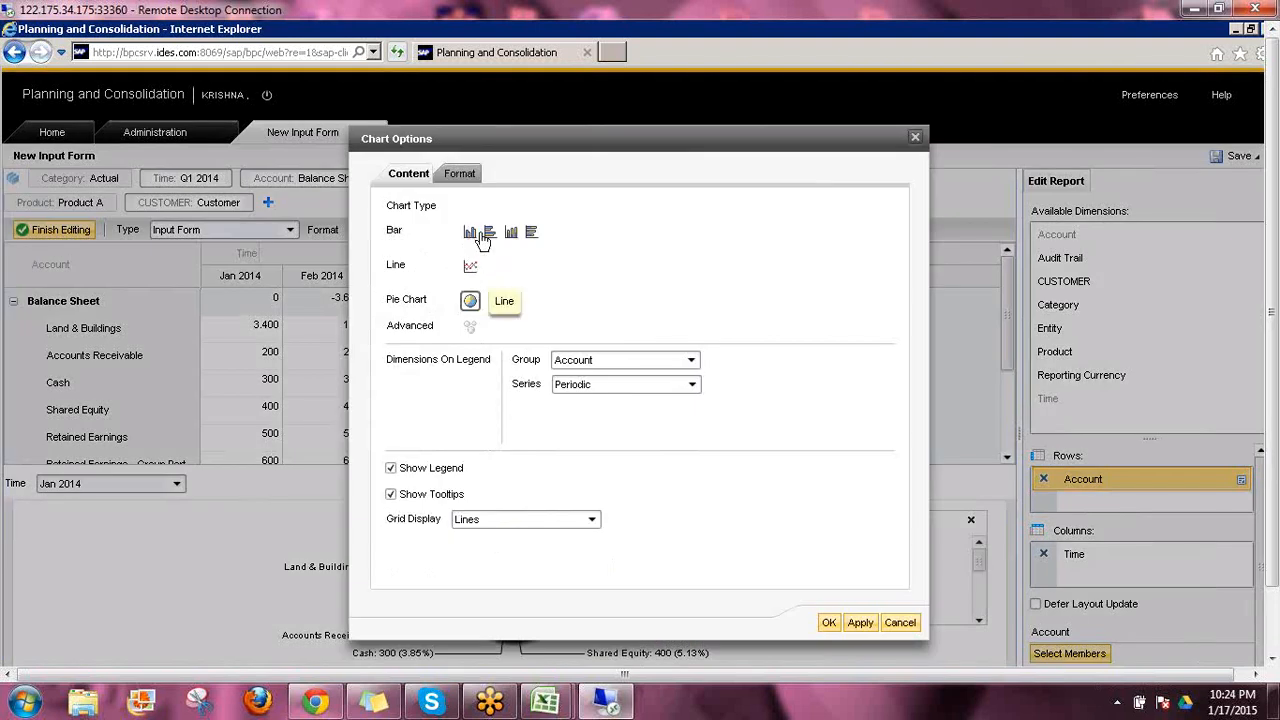
{"action": "left_click", "coordinate": [459, 173]}
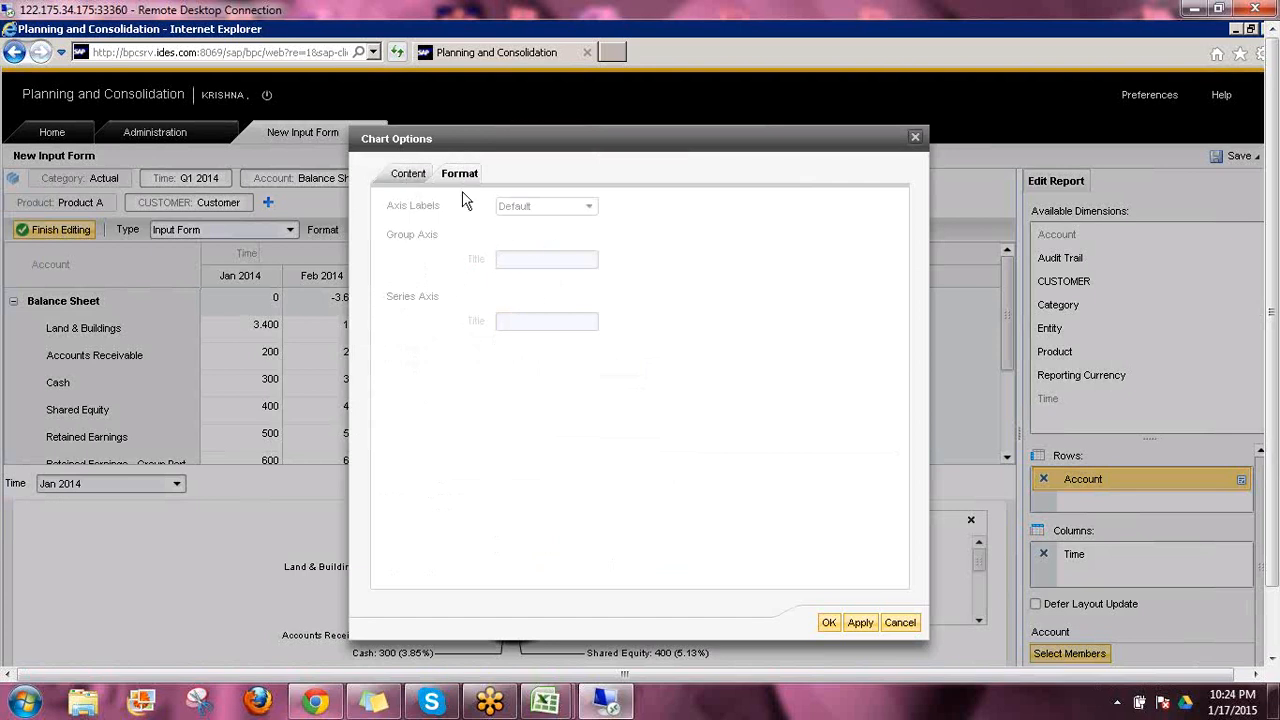
{"action": "left_click", "coordinate": [408, 174]}
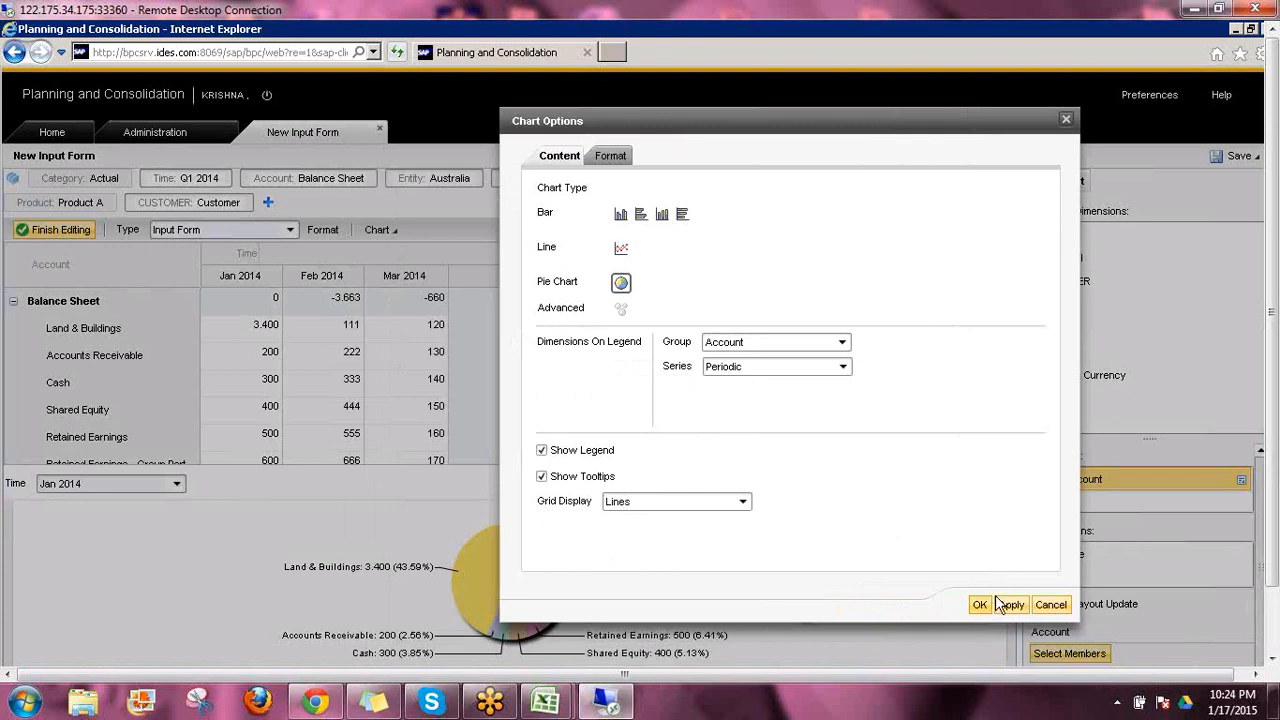
{"action": "left_click", "coordinate": [981, 605]}
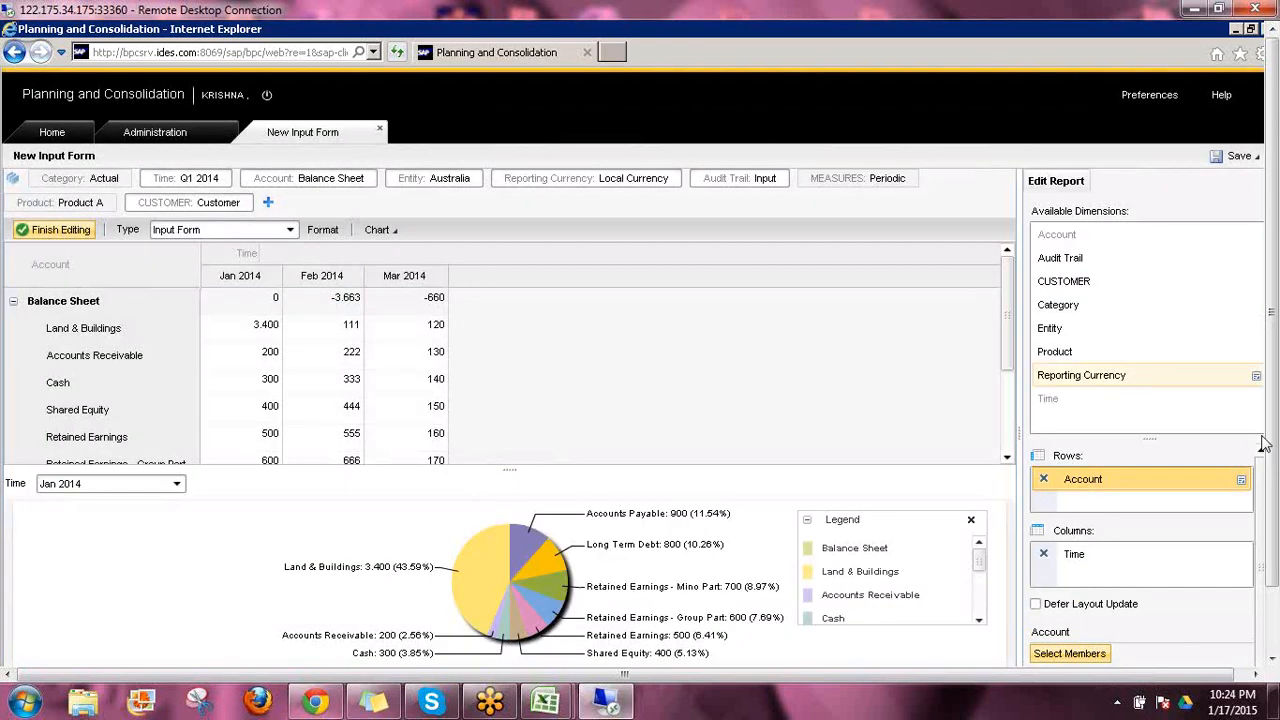
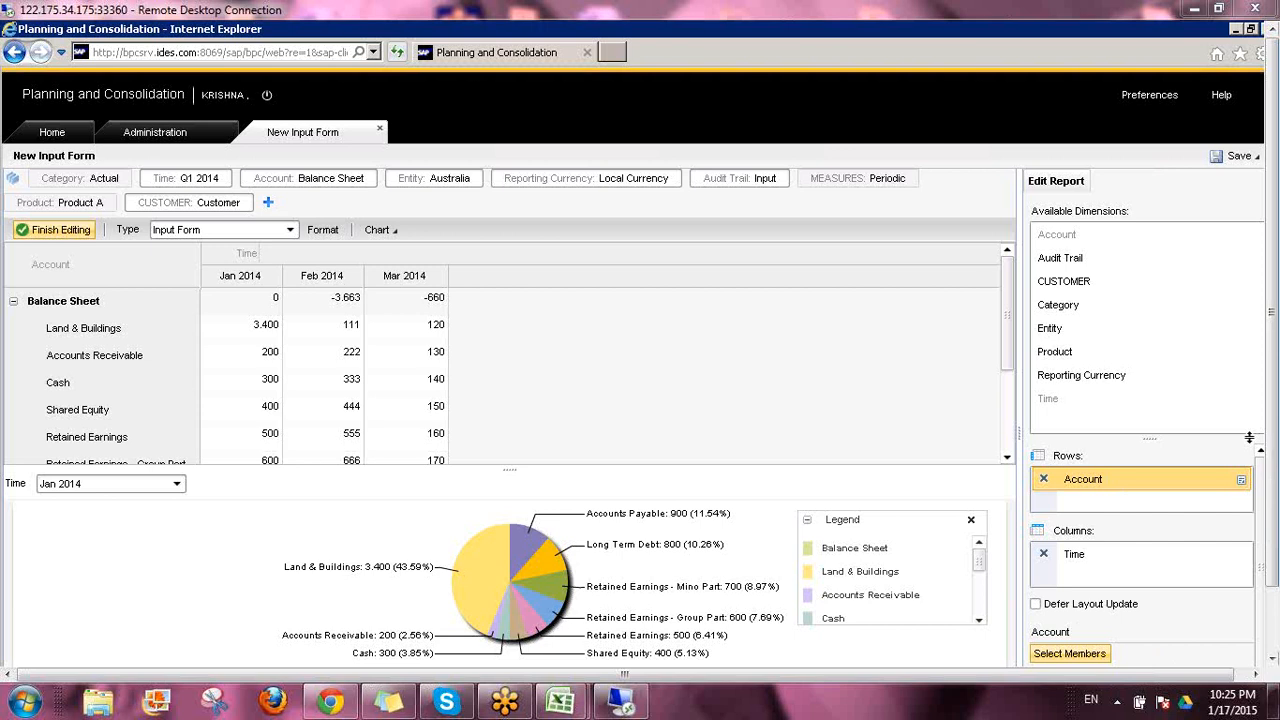
Set the form's number format to two decimal digits and apply it
{"action": "left_click", "coordinate": [1057, 221]}
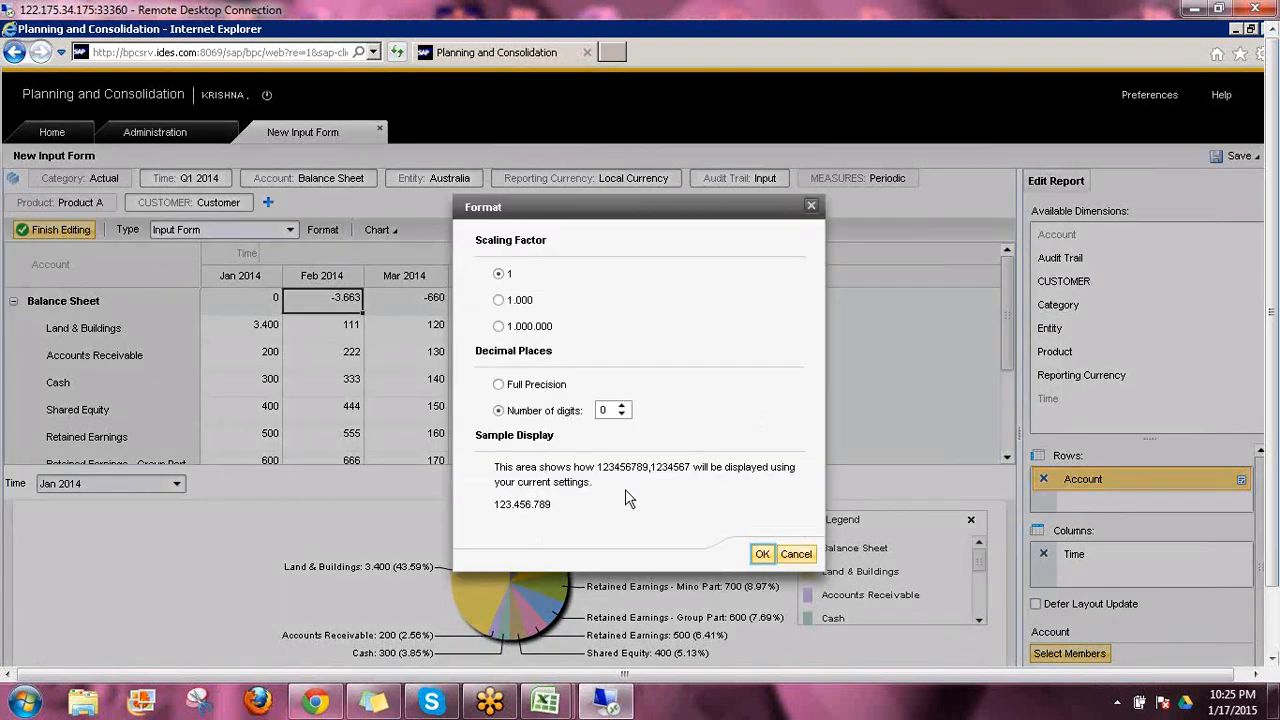
{"action": "left_click", "coordinate": [622, 405]}
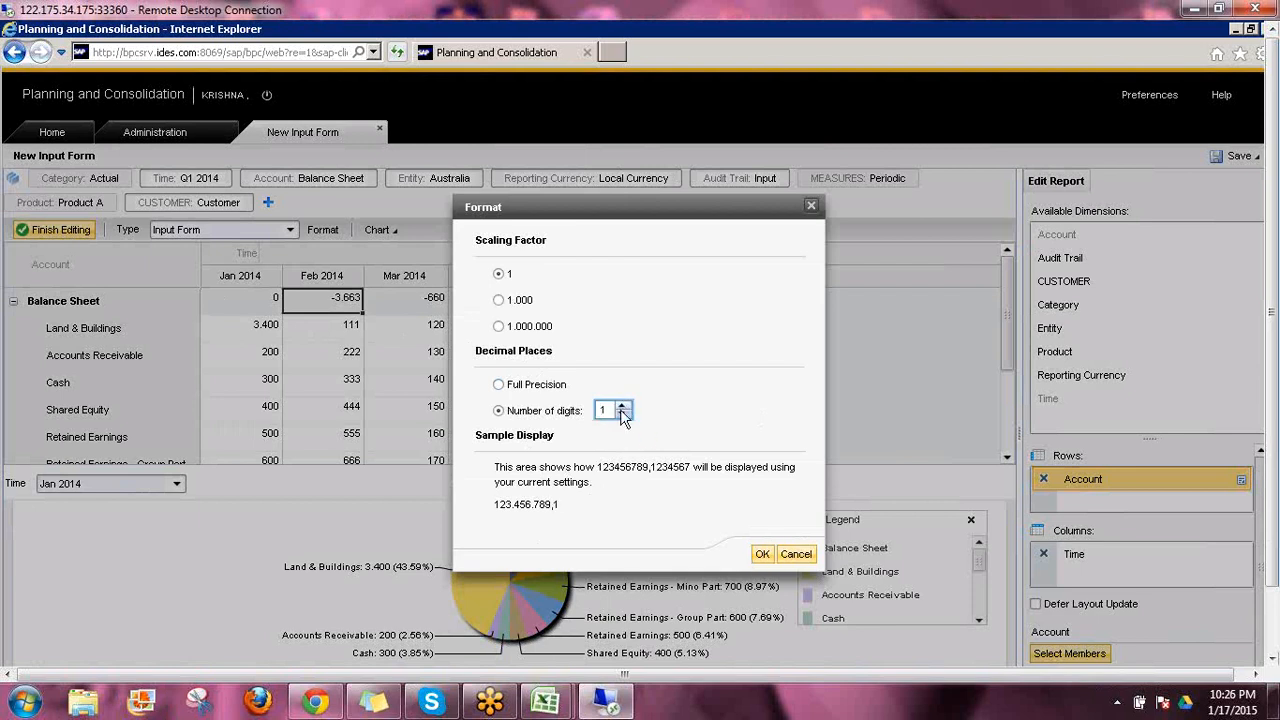
{"action": "left_click", "coordinate": [622, 405]}
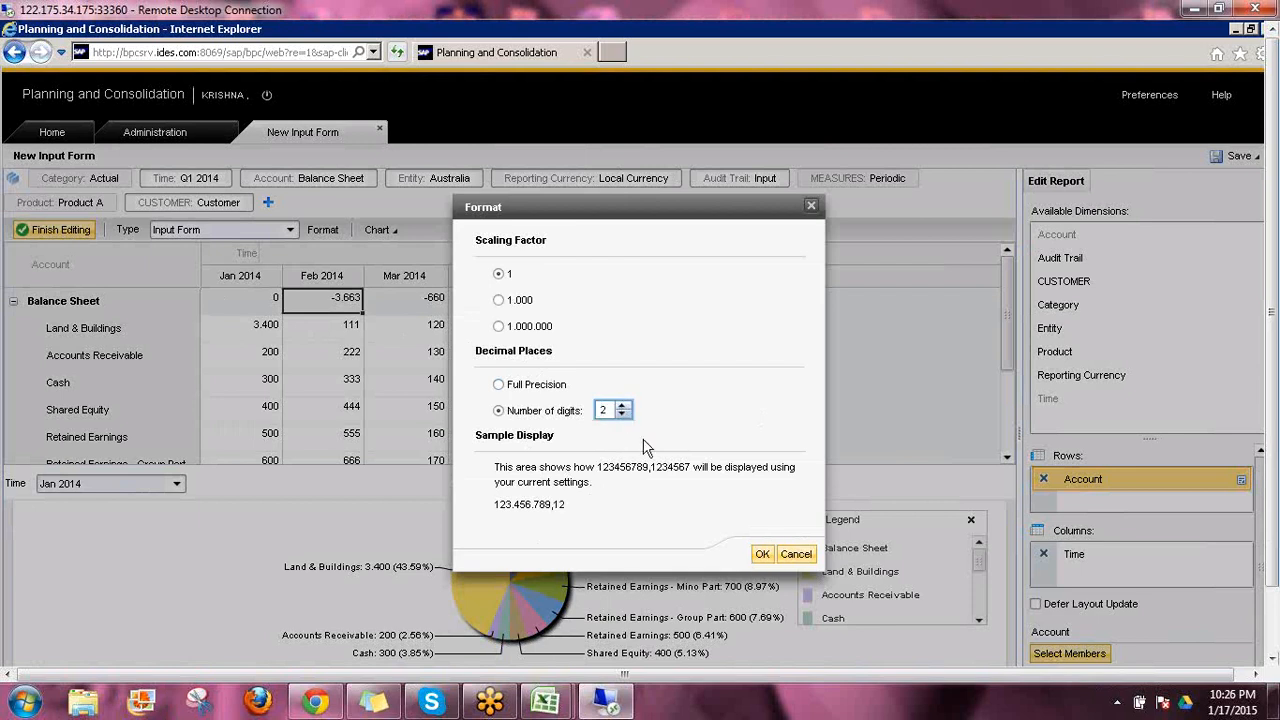
{"action": "left_click", "coordinate": [757, 556]}
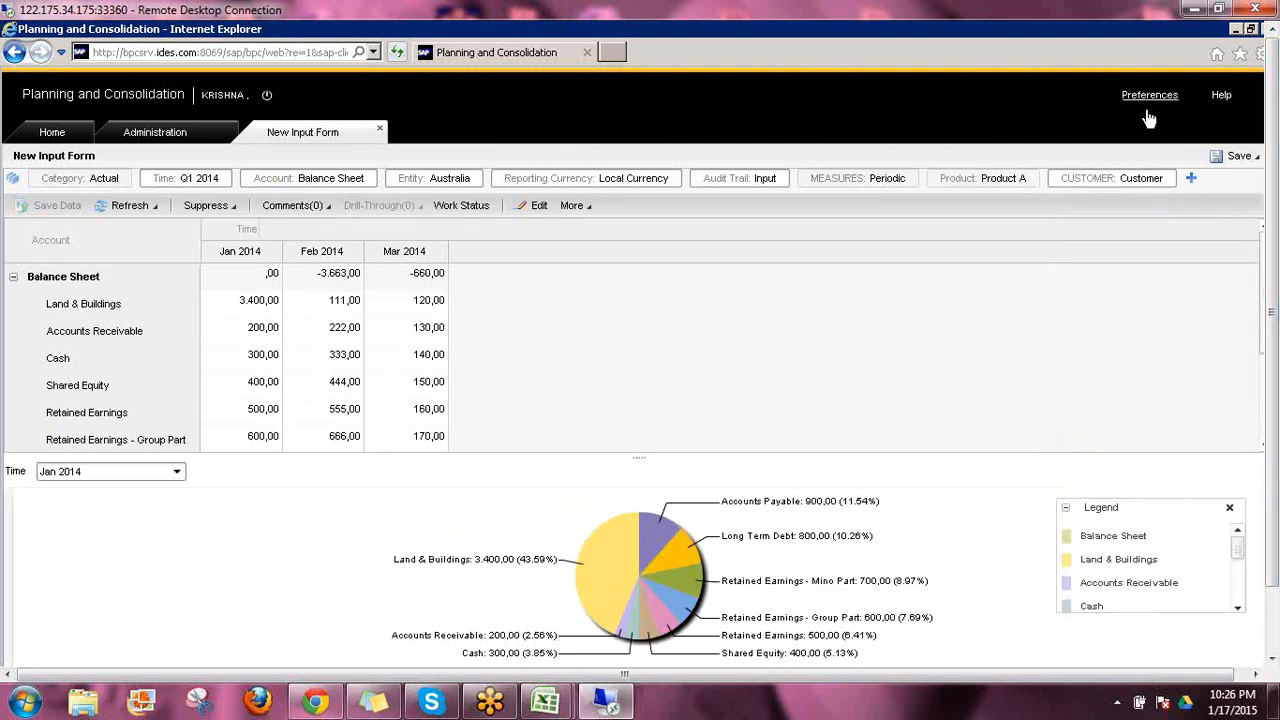
Review the theme choices and the regional number format choices in the user preferences, and close them
{"action": "left_click", "coordinate": [1148, 112]}
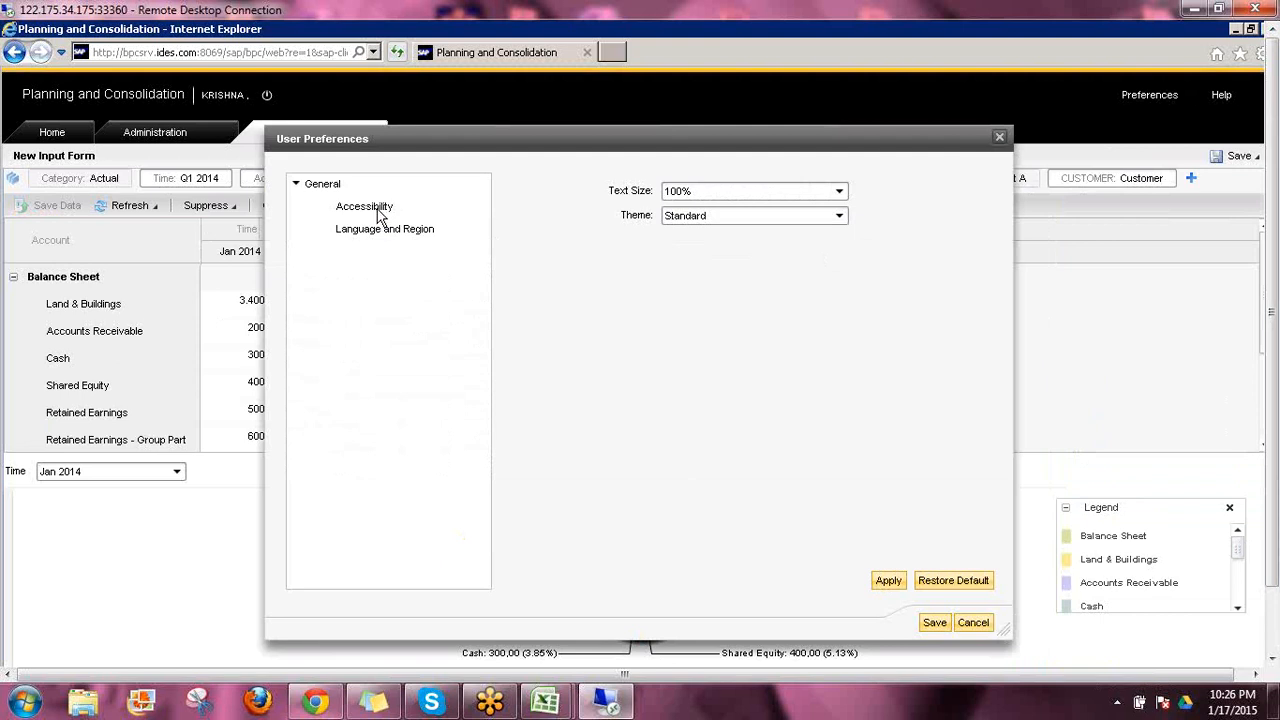
{"action": "left_click", "coordinate": [378, 212]}
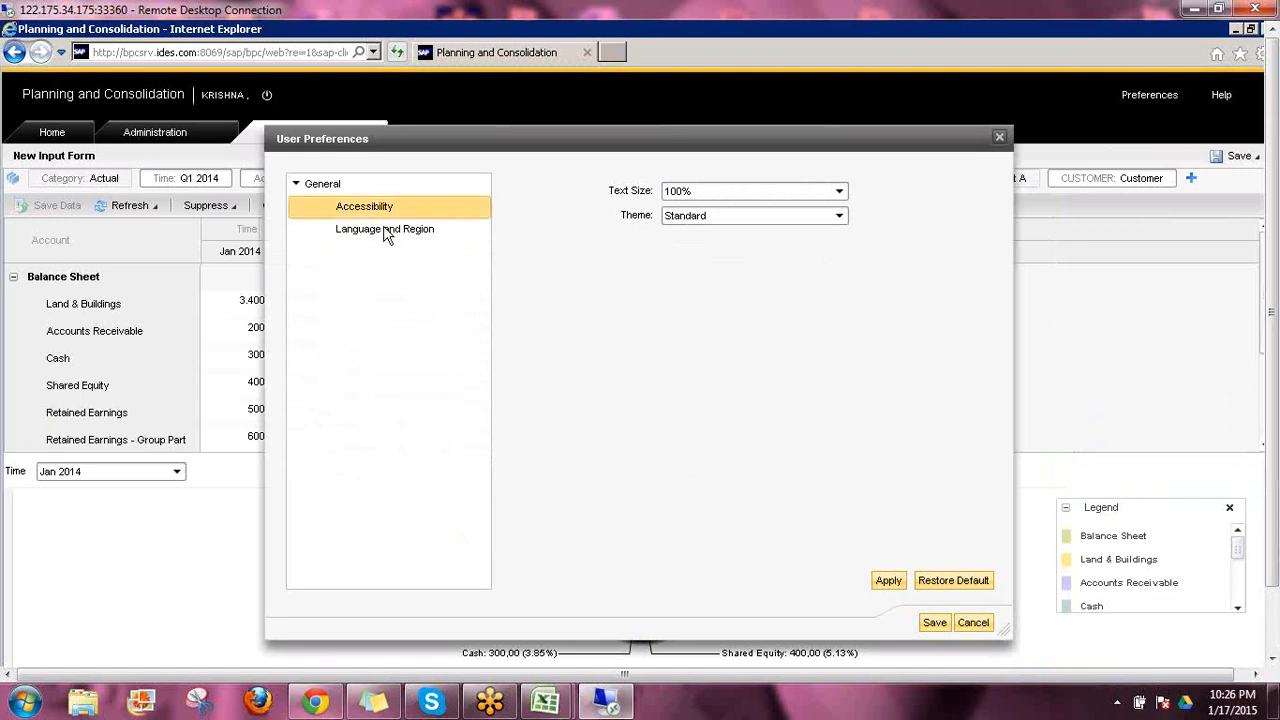
{"action": "left_click", "coordinate": [836, 216]}
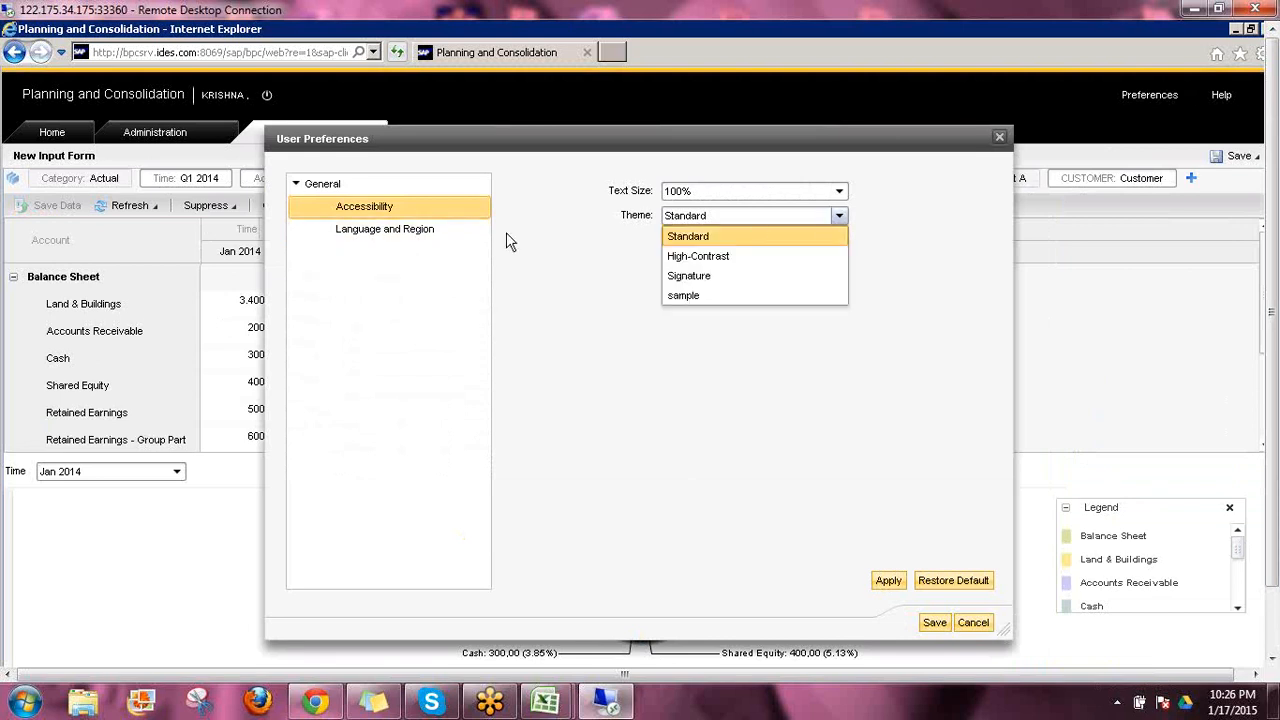
{"action": "left_click", "coordinate": [407, 230]}
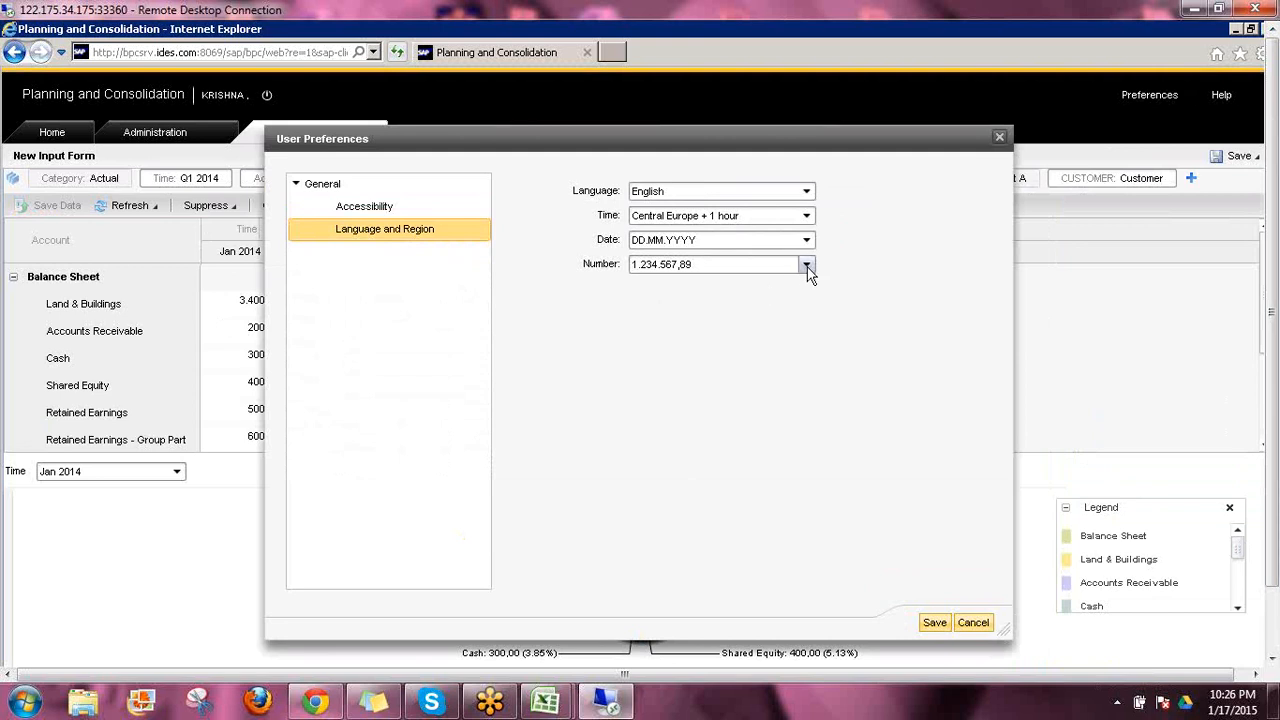
{"action": "left_click", "coordinate": [806, 266]}
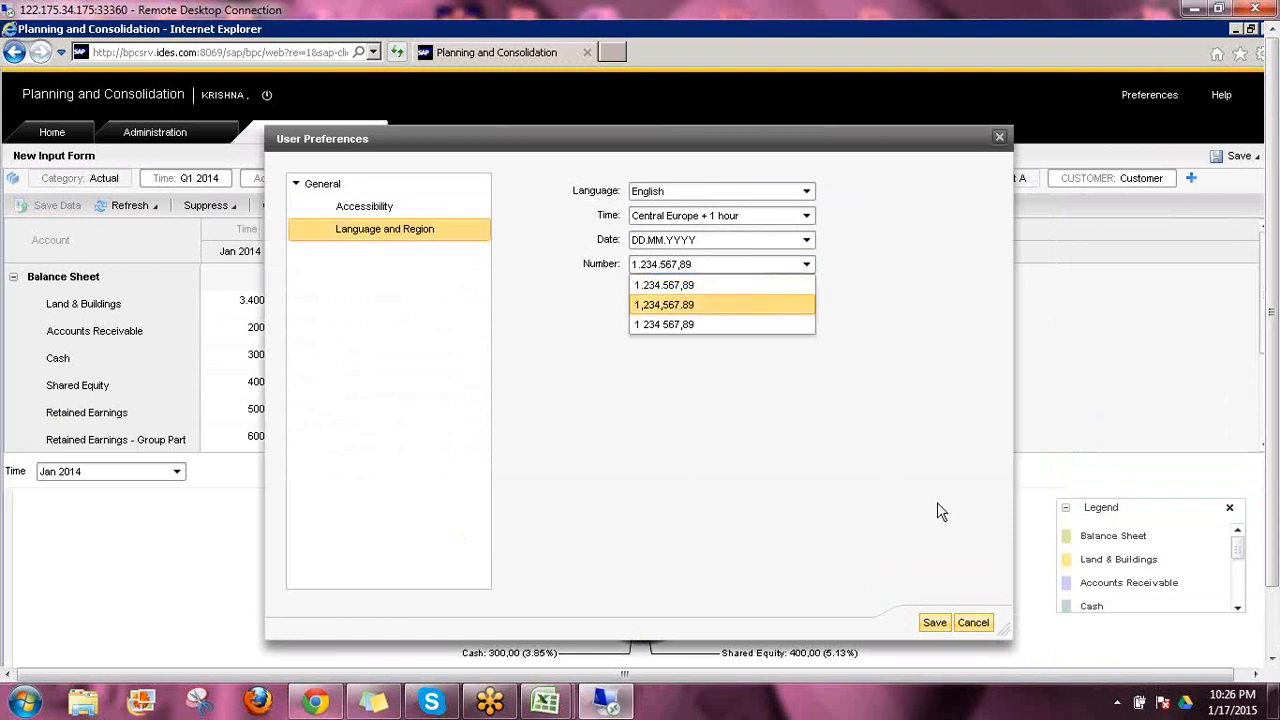
{"action": "left_click", "coordinate": [934, 623]}
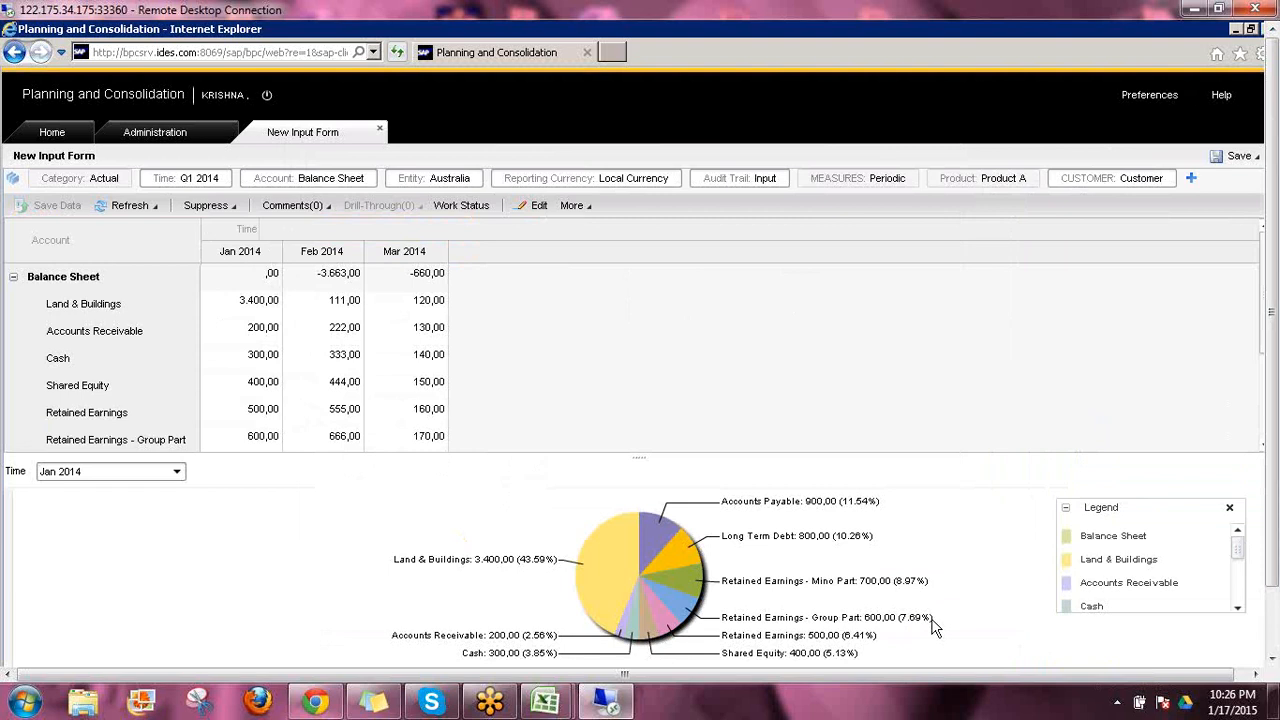
Finish editing the input form's layout and start saving the form under a new name
{"action": "left_click", "coordinate": [538, 205]}
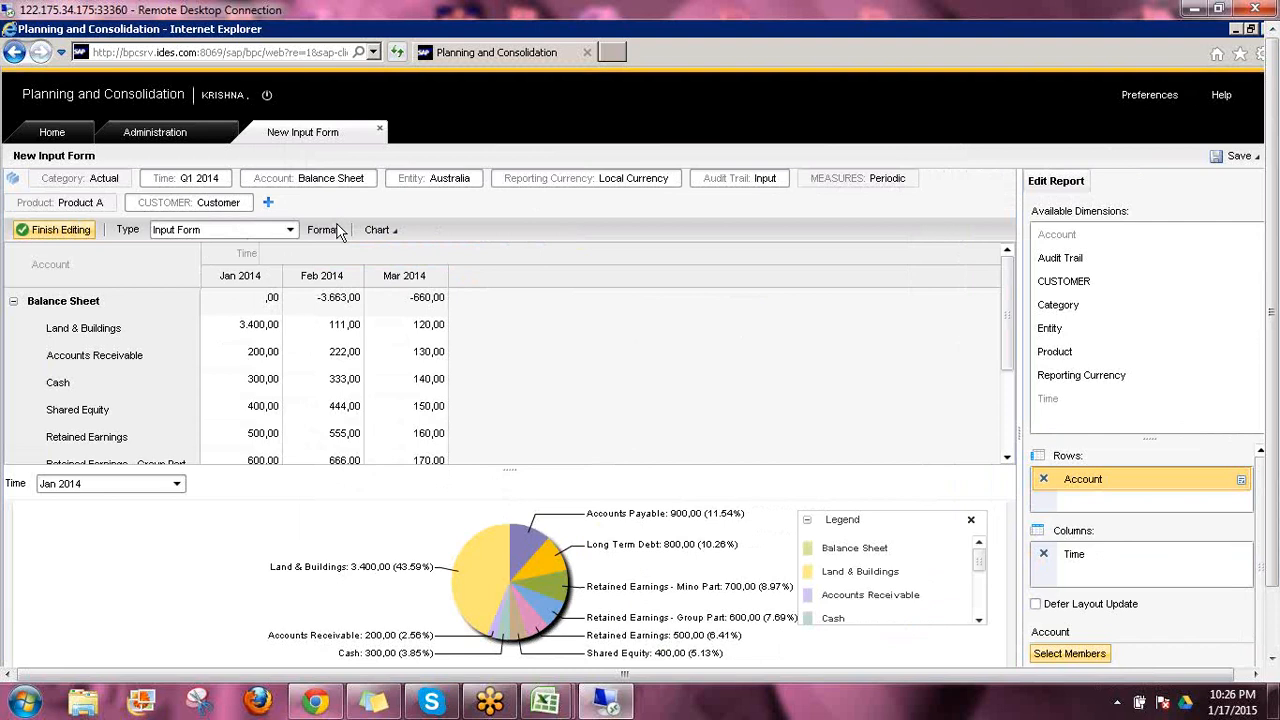
{"action": "left_click", "coordinate": [45, 238]}
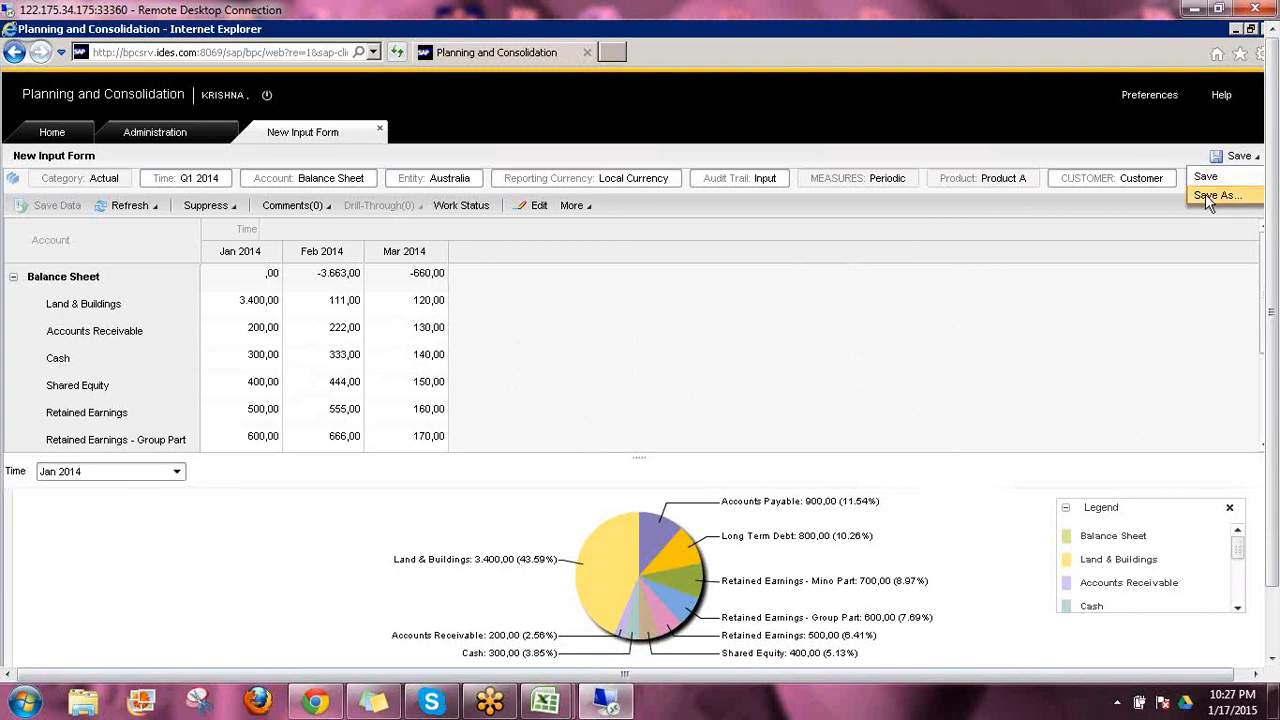
{"action": "left_click", "coordinate": [1208, 196]}
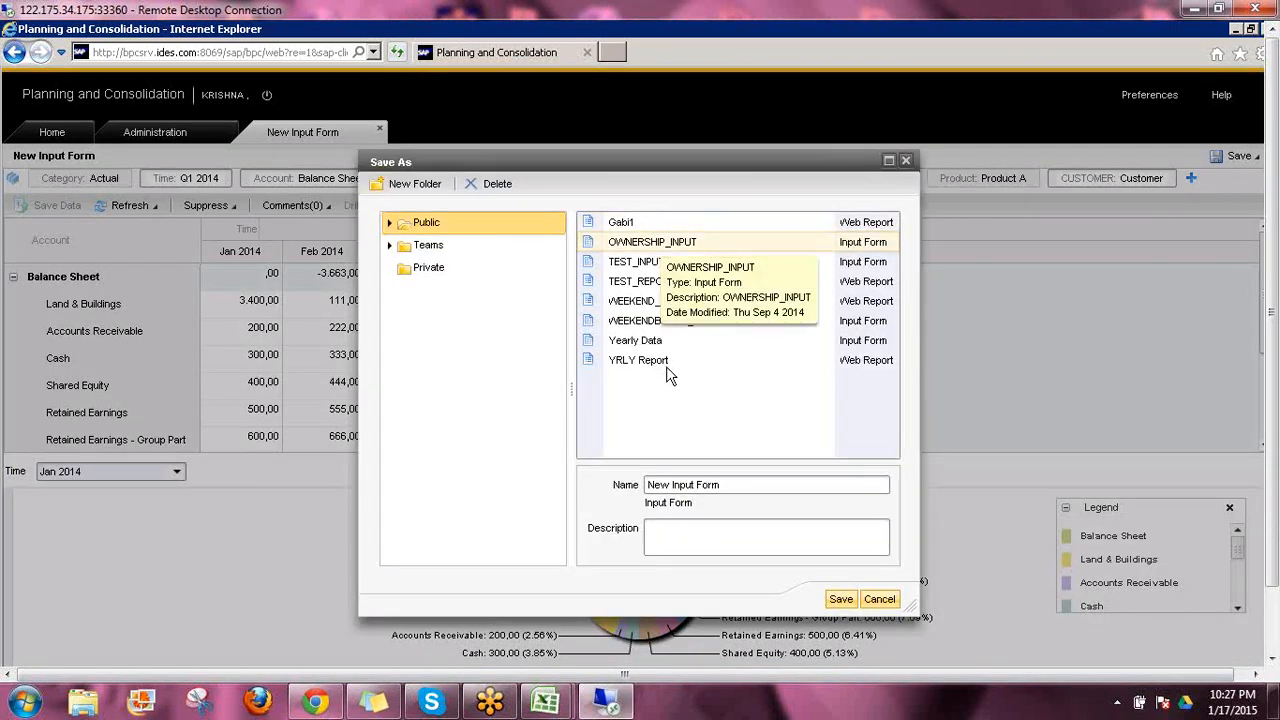
{"action": "left_click", "coordinate": [722, 485]}
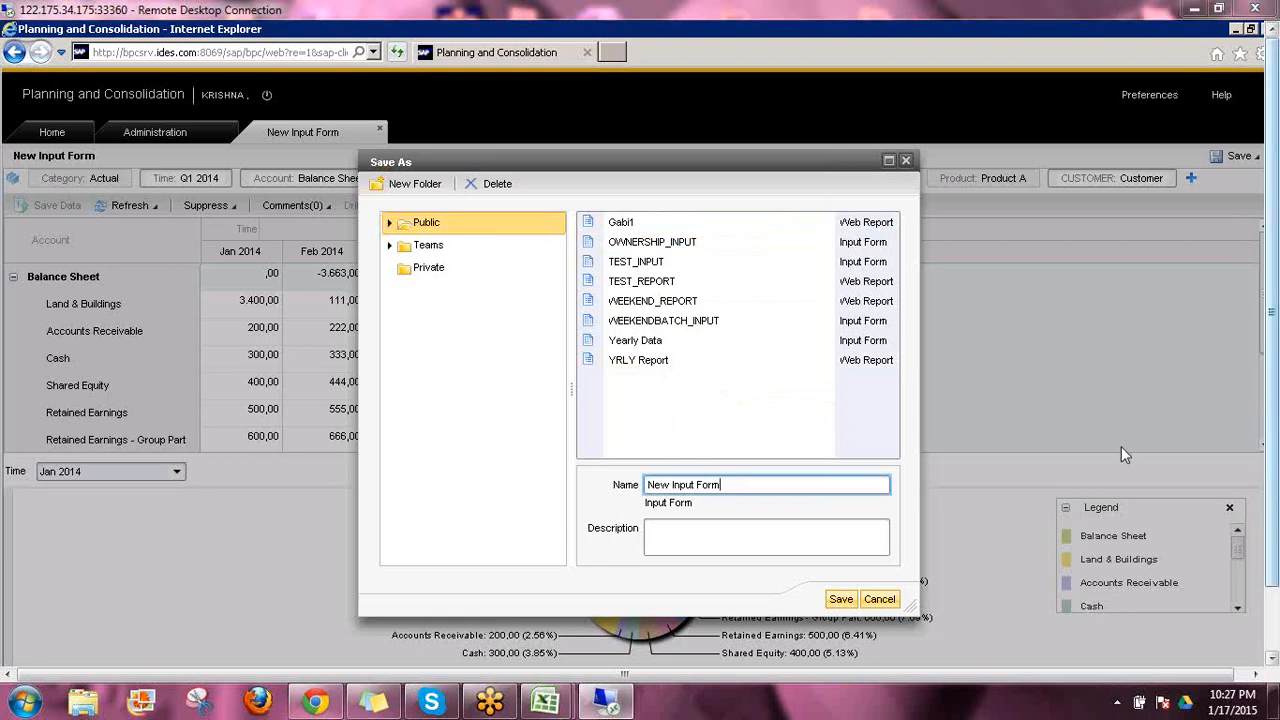
{"action": "mouse_move", "coordinate": [405, 234]}
{"action": "left_mouse_down"}
{"action": "mouse_move", "coordinate": [460, 237]}
{"action": "mouse_move", "coordinate": [461, 284]}
{"action": "left_mouse_up"}
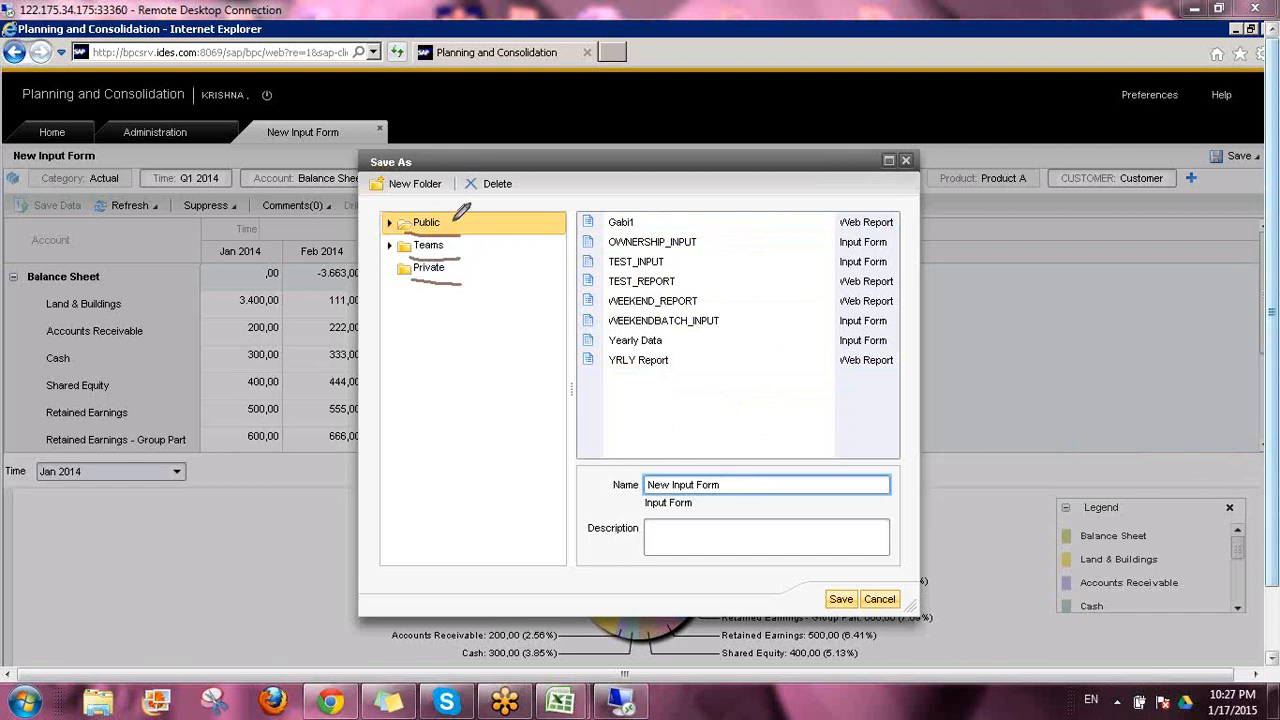
{"action": "left_click_drag", "start_coordinate": [465, 218], "coordinate": [465, 272]}
{"action": "mouse_move", "coordinate": [414, 197]}
{"action": "left_mouse_down"}
{"action": "mouse_move", "coordinate": [449, 185]}
{"action": "mouse_move", "coordinate": [442, 152]}
{"action": "mouse_move", "coordinate": [388, 157]}
{"action": "mouse_move", "coordinate": [366, 185]}
{"action": "mouse_move", "coordinate": [394, 197]}
{"action": "left_mouse_up"}
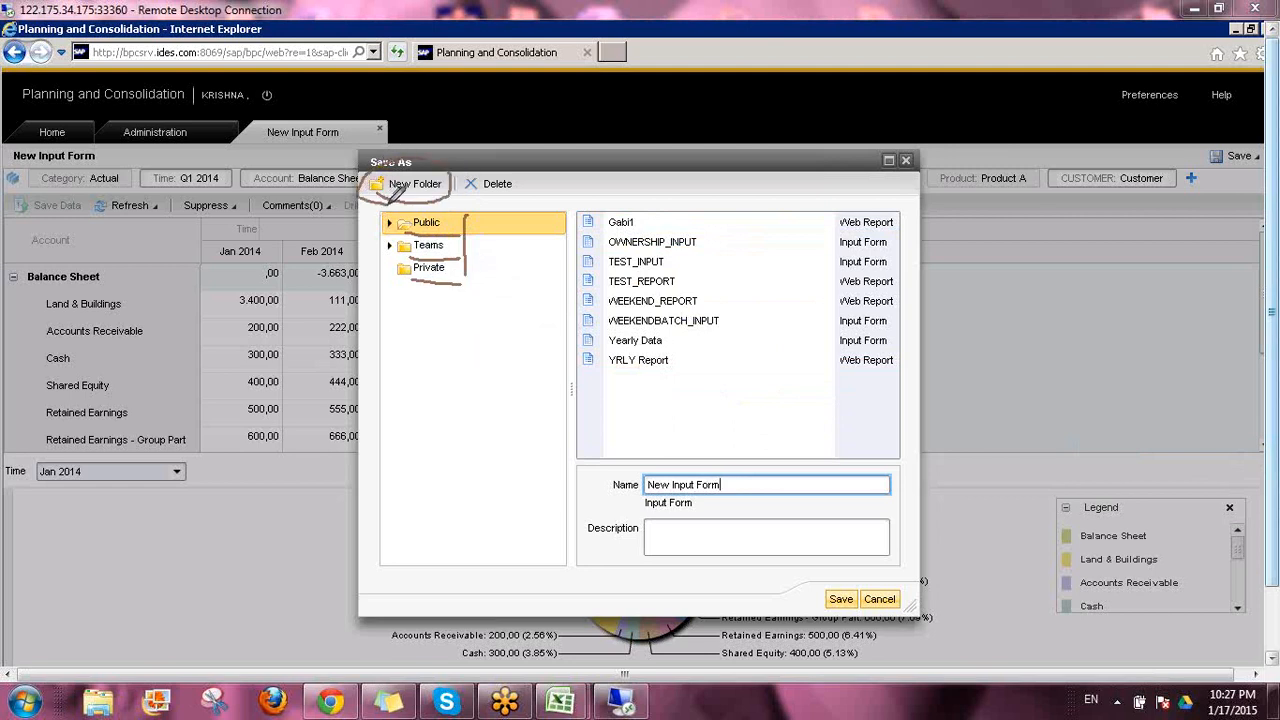
{"action": "mouse_move", "coordinate": [390, 295]}
{"action": "left_mouse_down"}
{"action": "mouse_move", "coordinate": [460, 318]}
{"action": "mouse_move", "coordinate": [418, 326]}
{"action": "mouse_move", "coordinate": [390, 296]}
{"action": "left_mouse_up"}
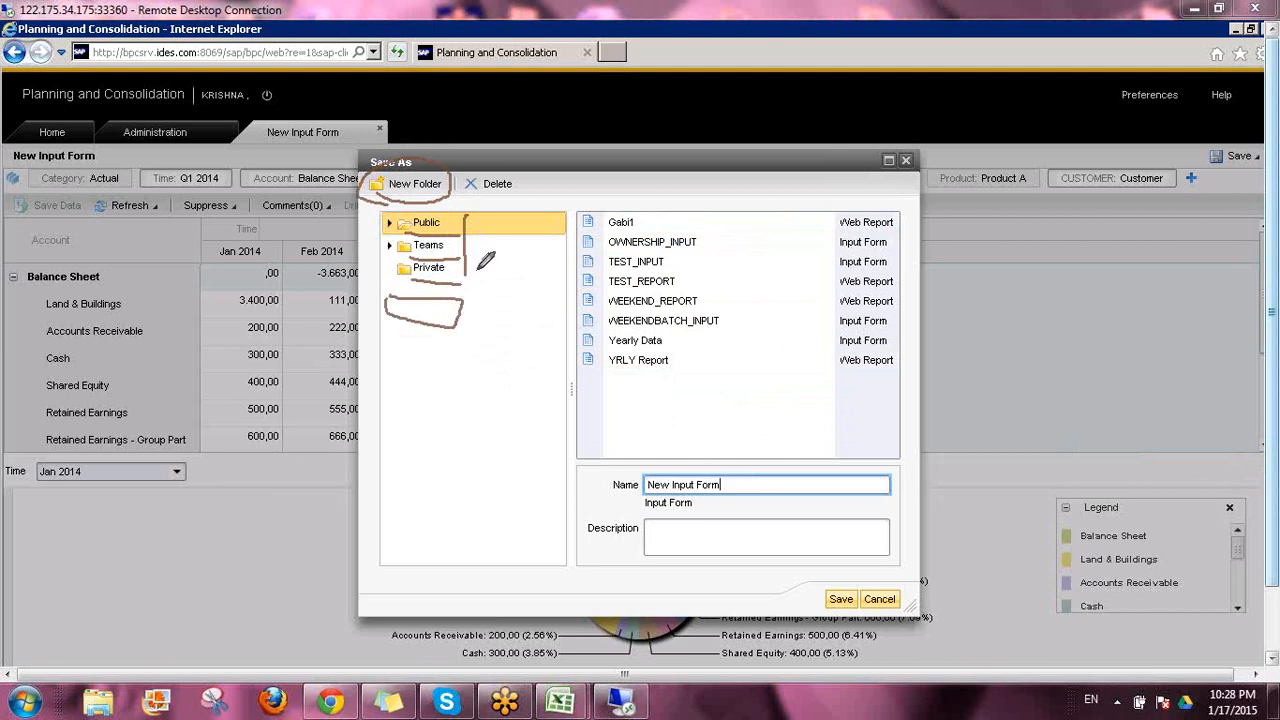
{"action": "mouse_move", "coordinate": [488, 222]}
{"action": "left_mouse_down"}
{"action": "mouse_move", "coordinate": [464, 231]}
{"action": "mouse_move", "coordinate": [501, 246]}
{"action": "mouse_move", "coordinate": [499, 276]}
{"action": "left_mouse_up"}
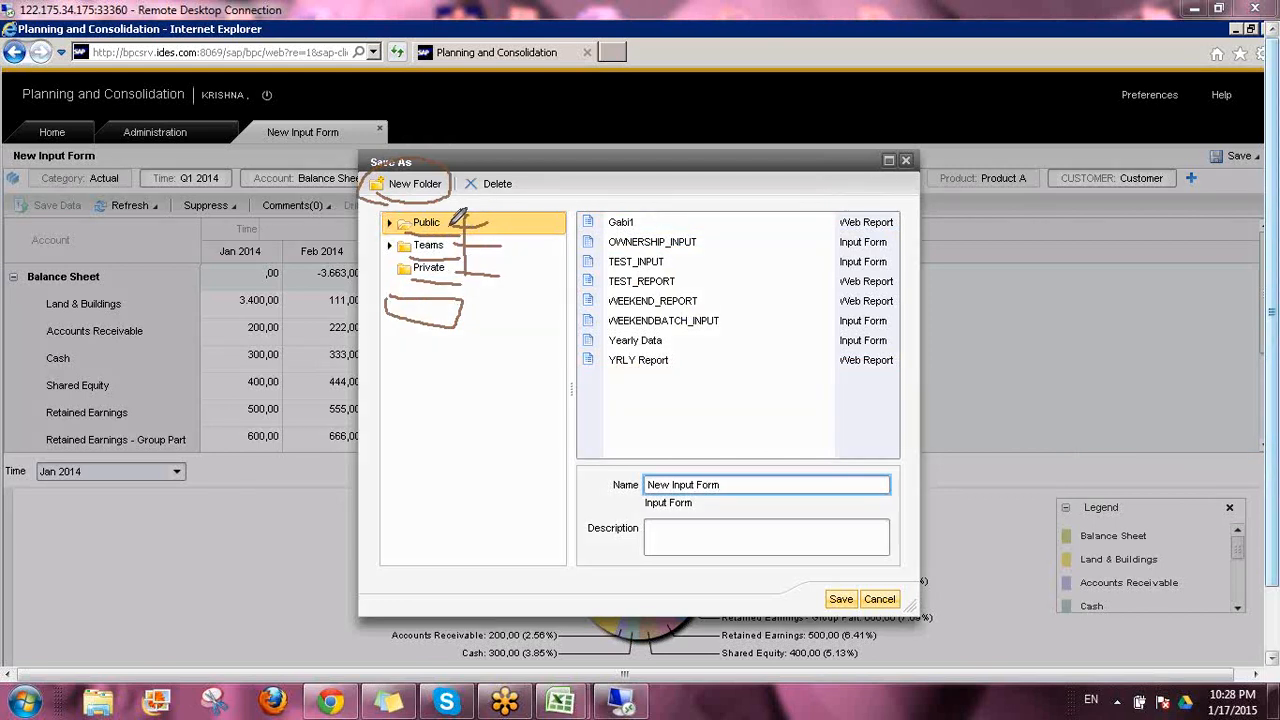
{"action": "mouse_move", "coordinate": [448, 216]}
{"action": "left_mouse_down"}
{"action": "mouse_move", "coordinate": [462, 231]}
{"action": "mouse_move", "coordinate": [495, 214]}
{"action": "mouse_move", "coordinate": [443, 220]}
{"action": "mouse_move", "coordinate": [468, 233]}
{"action": "mouse_move", "coordinate": [497, 220]}
{"action": "left_mouse_up"}
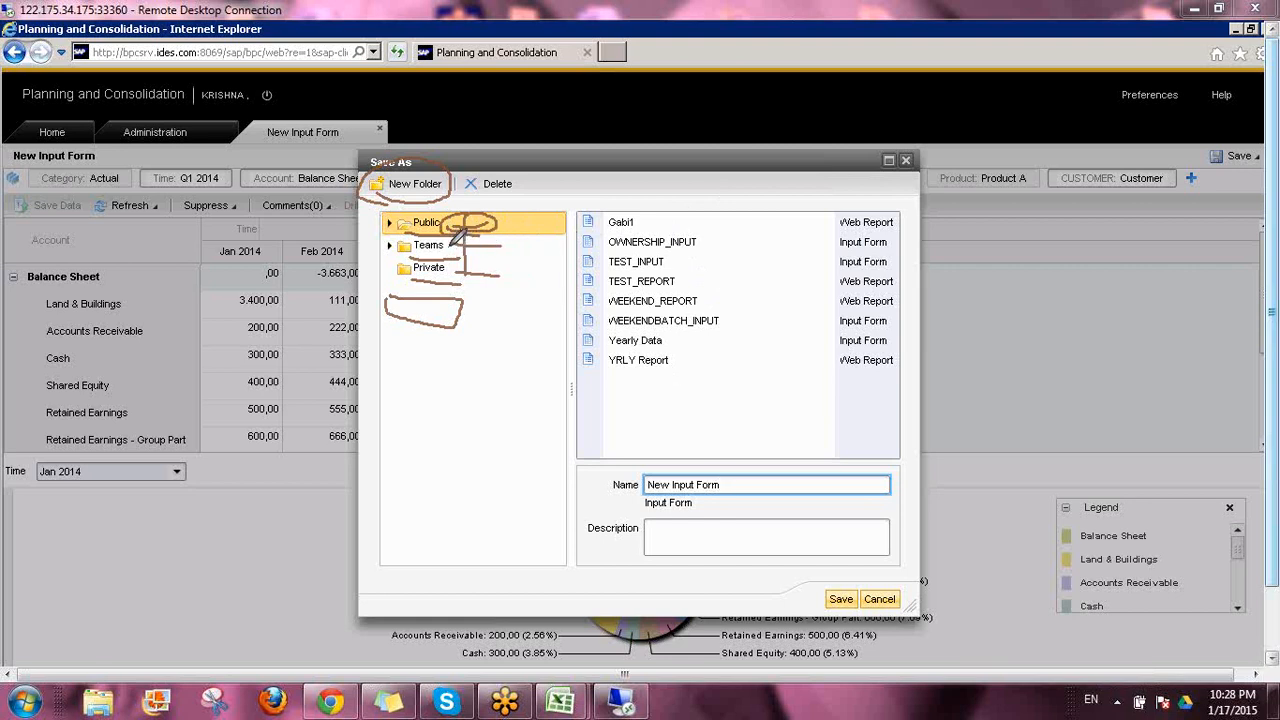
{"action": "mouse_move", "coordinate": [459, 243]}
{"action": "left_mouse_down"}
{"action": "mouse_move", "coordinate": [512, 246]}
{"action": "mouse_move", "coordinate": [494, 222]}
{"action": "mouse_move", "coordinate": [452, 242]}
{"action": "left_mouse_up"}
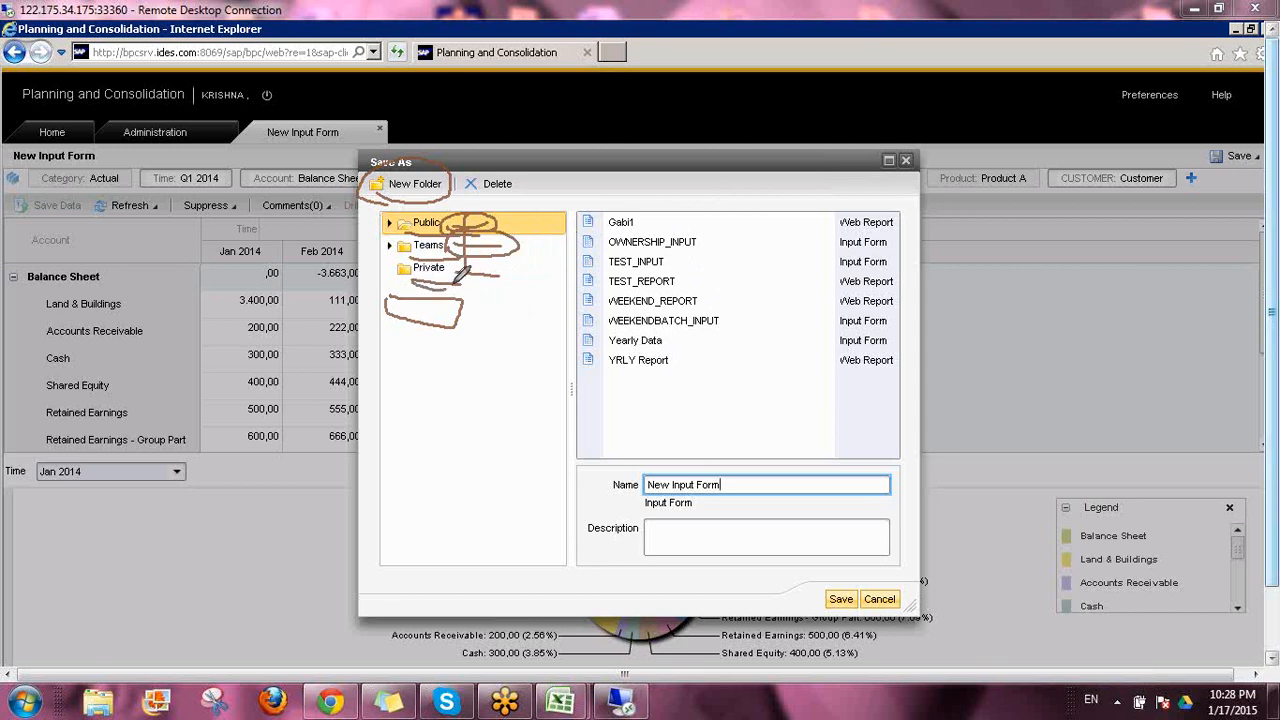
{"action": "mouse_move", "coordinate": [440, 258]}
{"action": "left_mouse_down"}
{"action": "mouse_move", "coordinate": [398, 260]}
{"action": "mouse_move", "coordinate": [391, 280]}
{"action": "mouse_move", "coordinate": [429, 290]}
{"action": "left_mouse_up"}
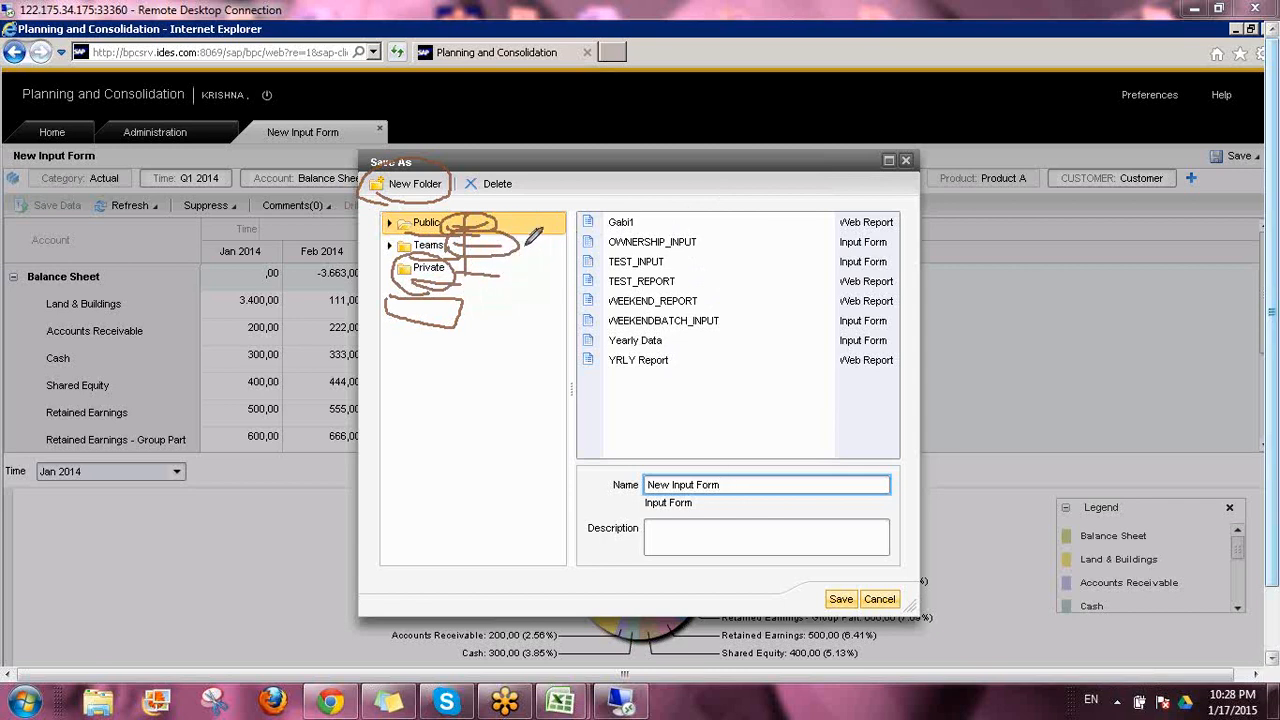
{"action": "mouse_move", "coordinate": [536, 231]}
{"action": "left_mouse_down"}
{"action": "mouse_move", "coordinate": [560, 236]}
{"action": "mouse_move", "coordinate": [566, 256]}
{"action": "mouse_move", "coordinate": [541, 268]}
{"action": "left_mouse_up"}
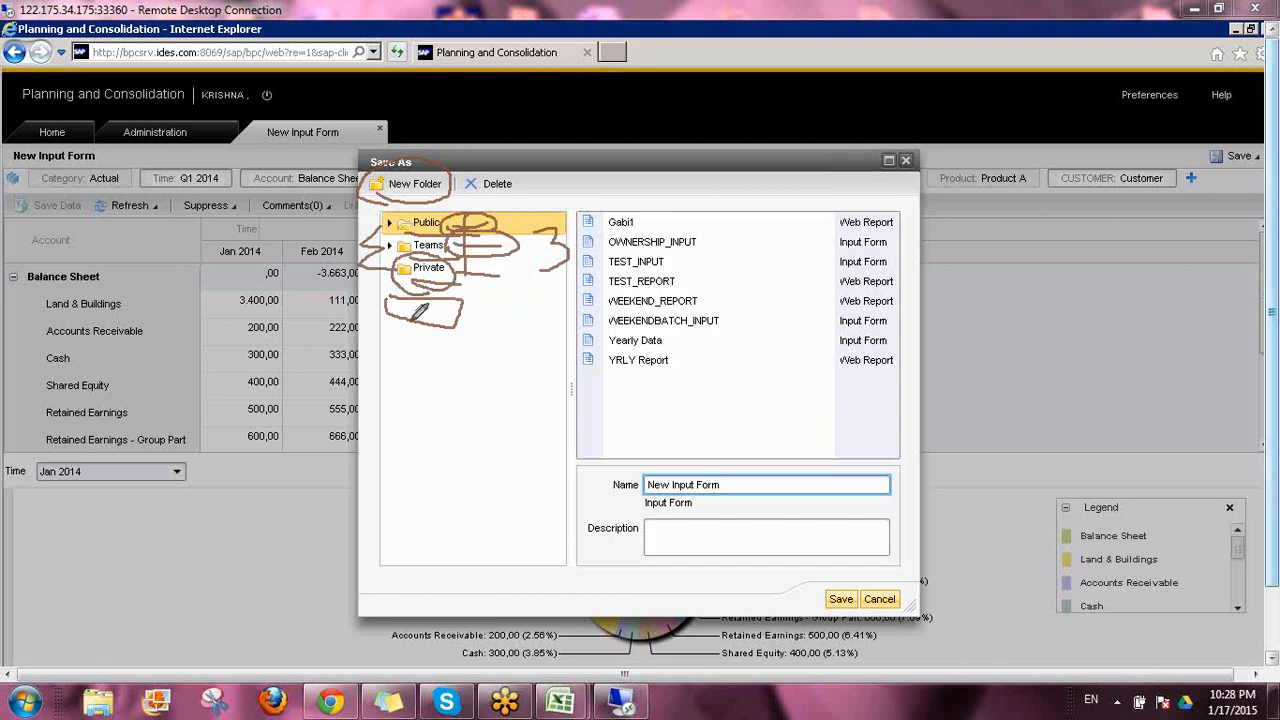
{"action": "left_click", "coordinate": [1125, 524]}
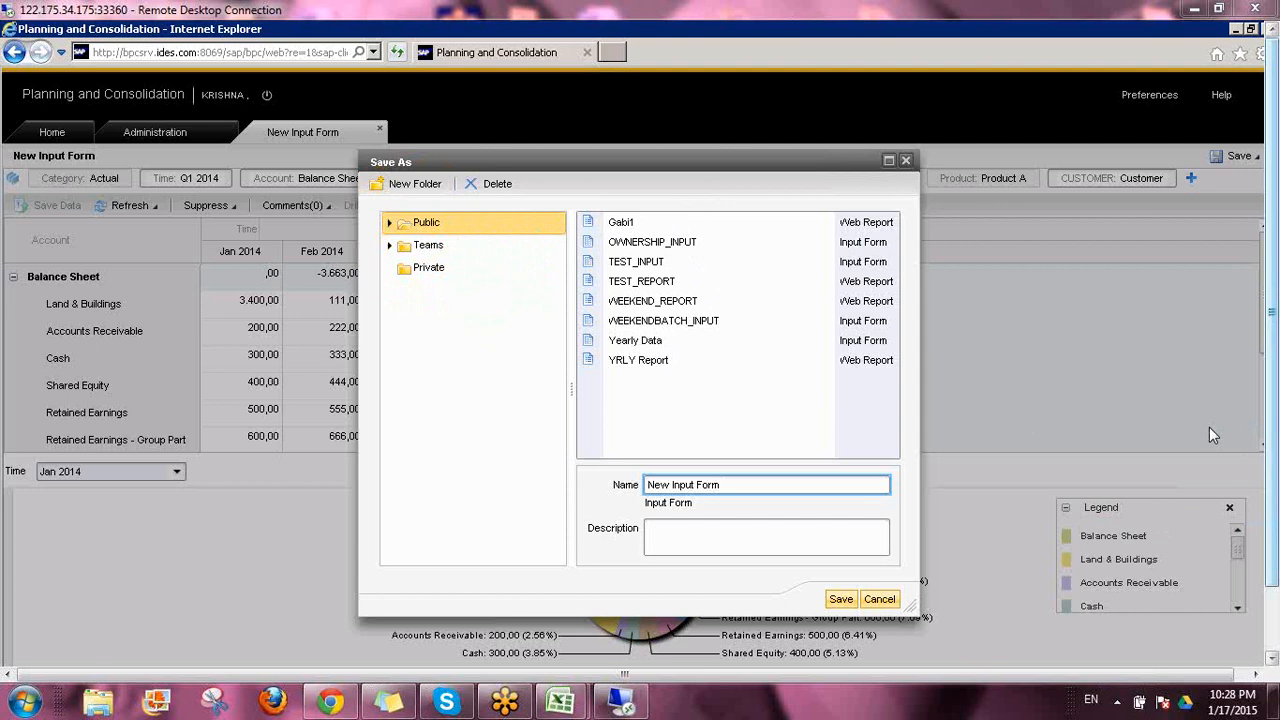
{"action": "left_click", "coordinate": [1209, 429]}
Create a new folder named ABC inside the Public folder
{"action": "left_click", "coordinate": [408, 183]}
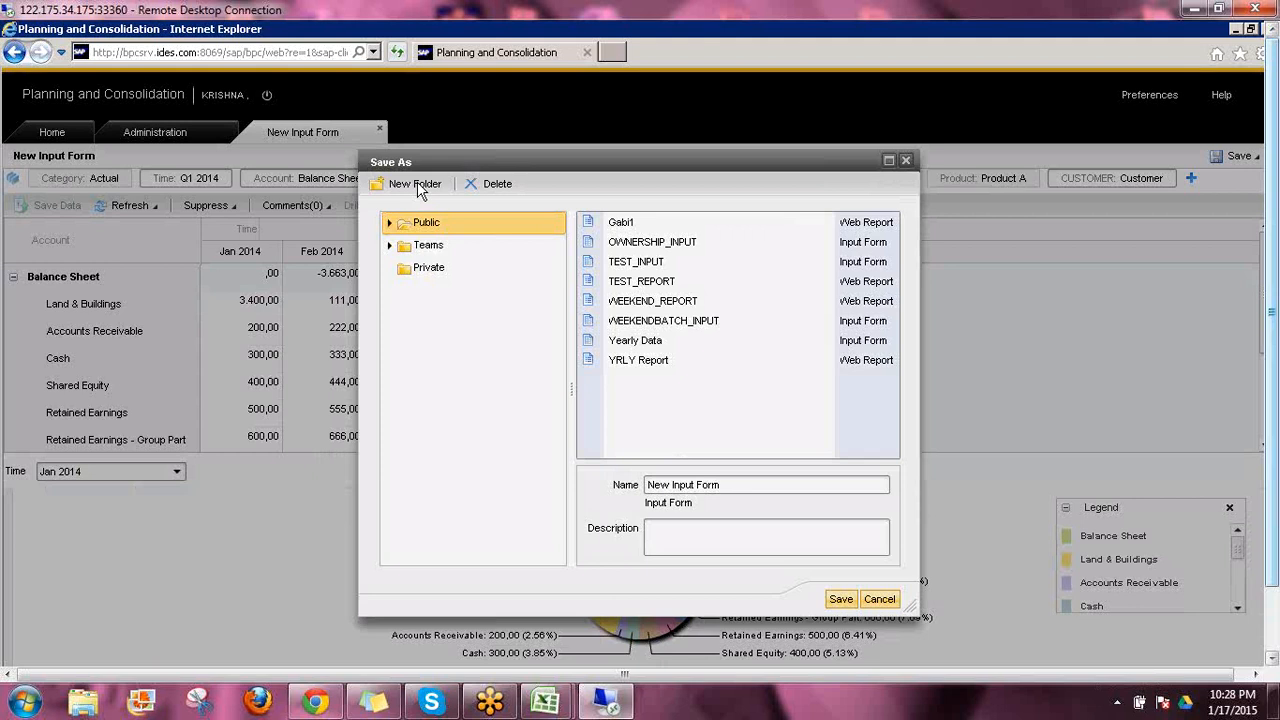
{"action": "left_click", "coordinate": [420, 189]}
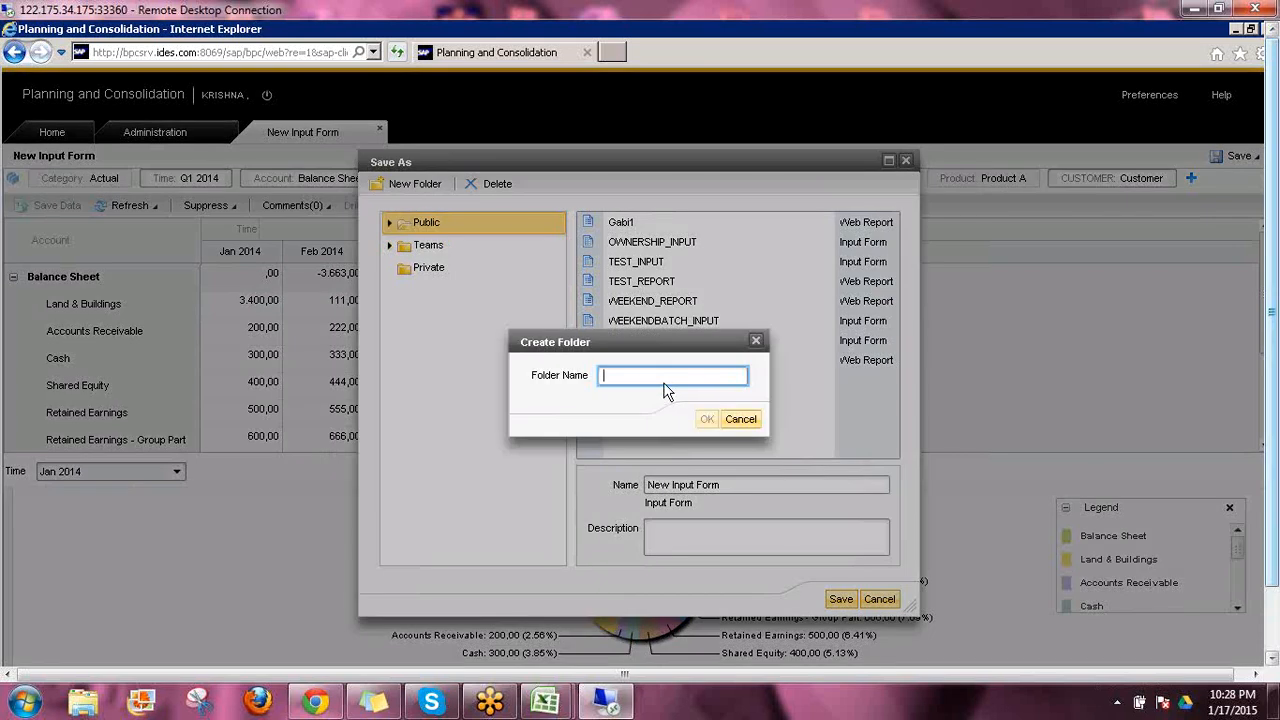
{"action": "type", "text": "ABC"}
{"action": "left_click", "coordinate": [707, 420]}
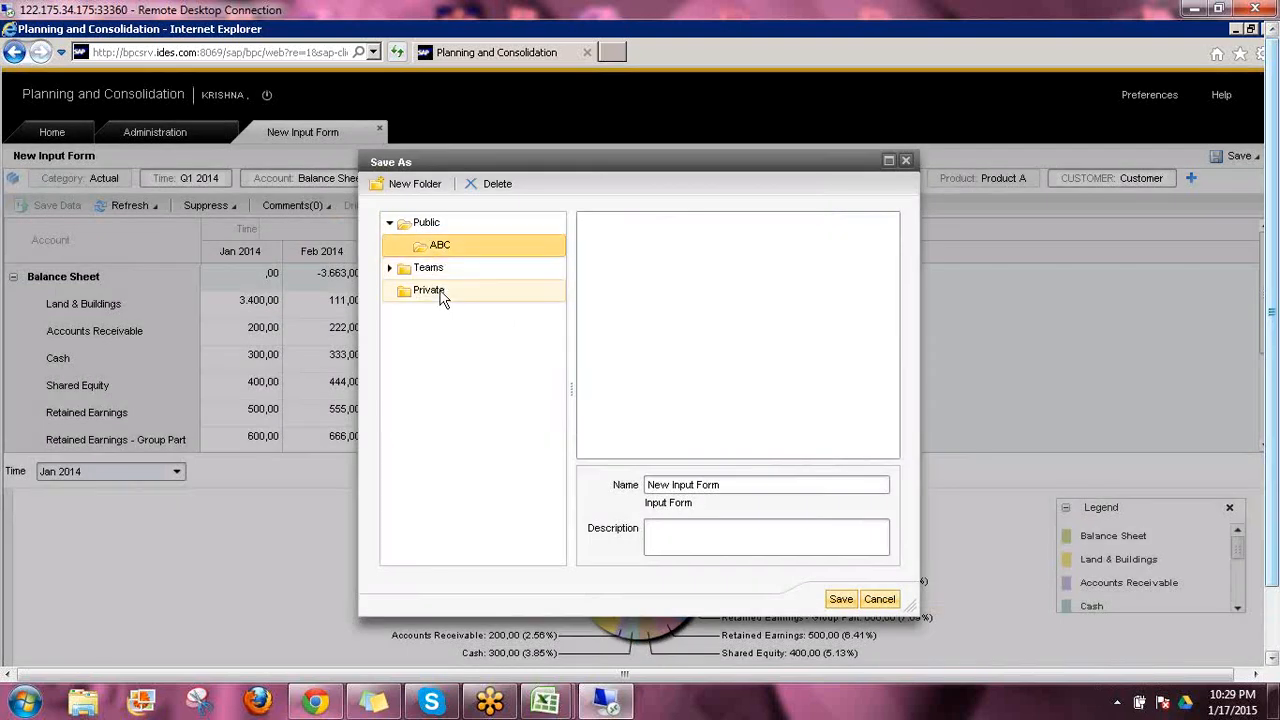
Replace the input form's name with JAN_15_INPUT
{"action": "left_click", "coordinate": [729, 485]}
{"action": "left_click_drag", "start_coordinate": [653, 474], "coordinate": [628, 474]}
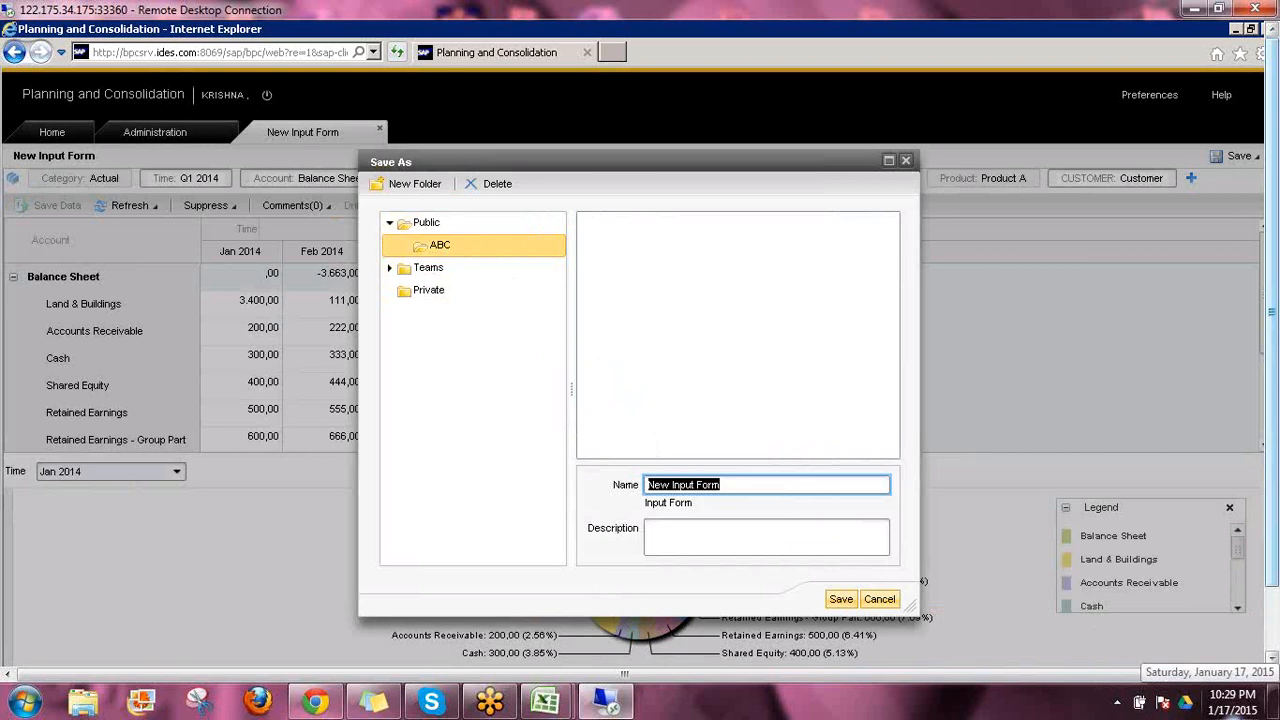
{"action": "key", "text": "BackSpace"}
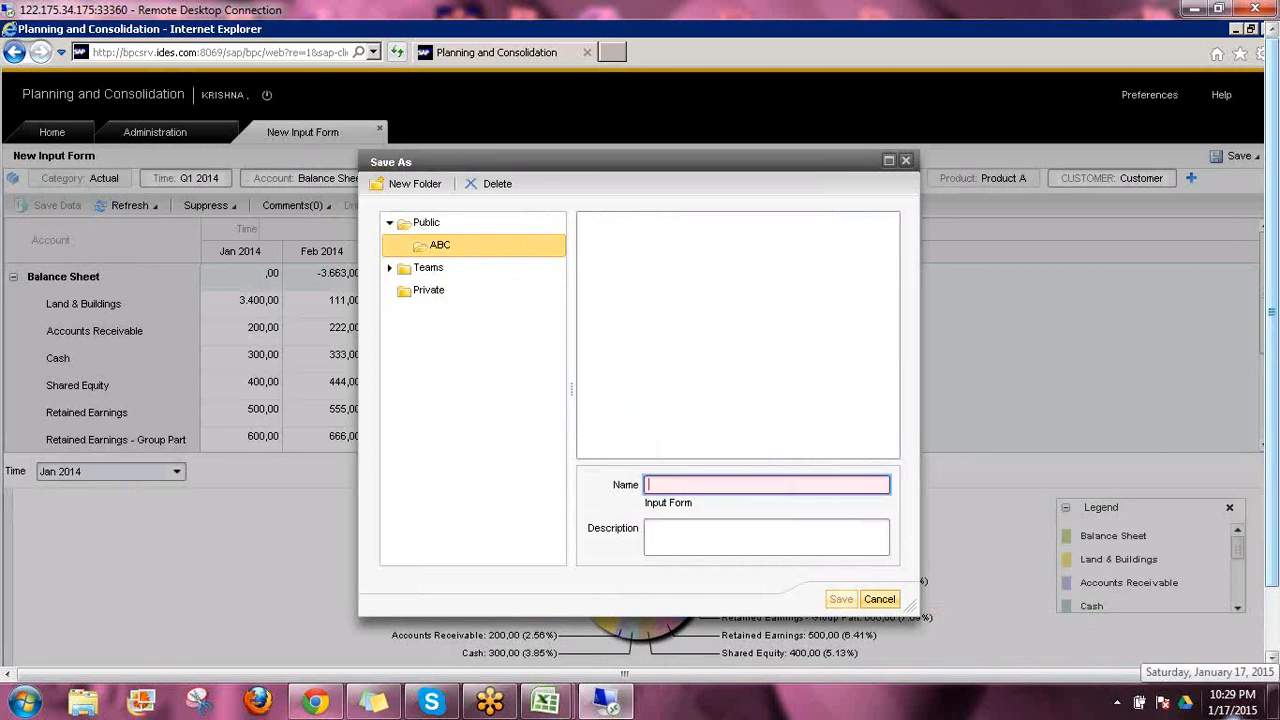
{"action": "type", "text": "JAN_15_INPUT"}
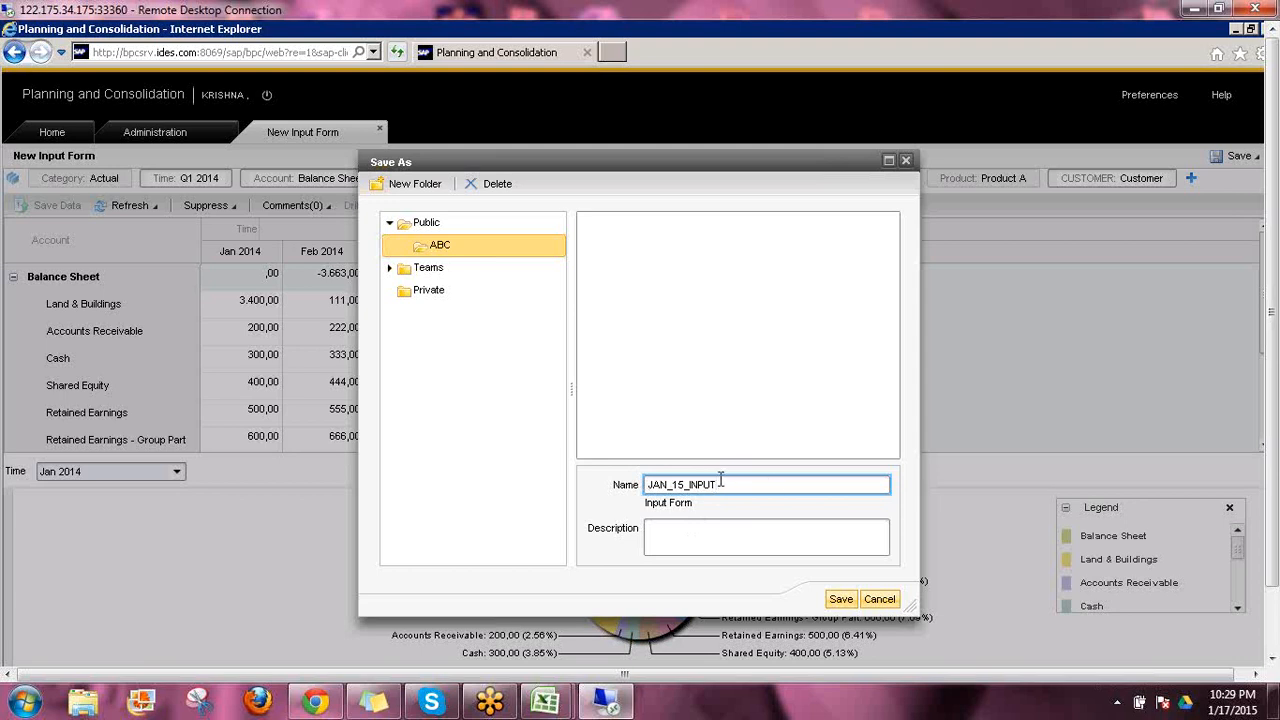
Copy the form's name into its description and save the form in the ABC folder
{"action": "key", "text": "shift+Left"}
{"action": "key", "text": "shift+Left"}
{"action": "key", "text": "shift+Left"}
{"action": "key", "text": "shift+Left"}
{"action": "key", "text": "shift+Left"}
{"action": "key", "text": "shift+Left"}
{"action": "key", "text": "shift+Left"}
{"action": "key", "text": "shift+Right"}
{"action": "key", "text": "shift+Home"}
{"action": "key", "text": "ctrl+c"}
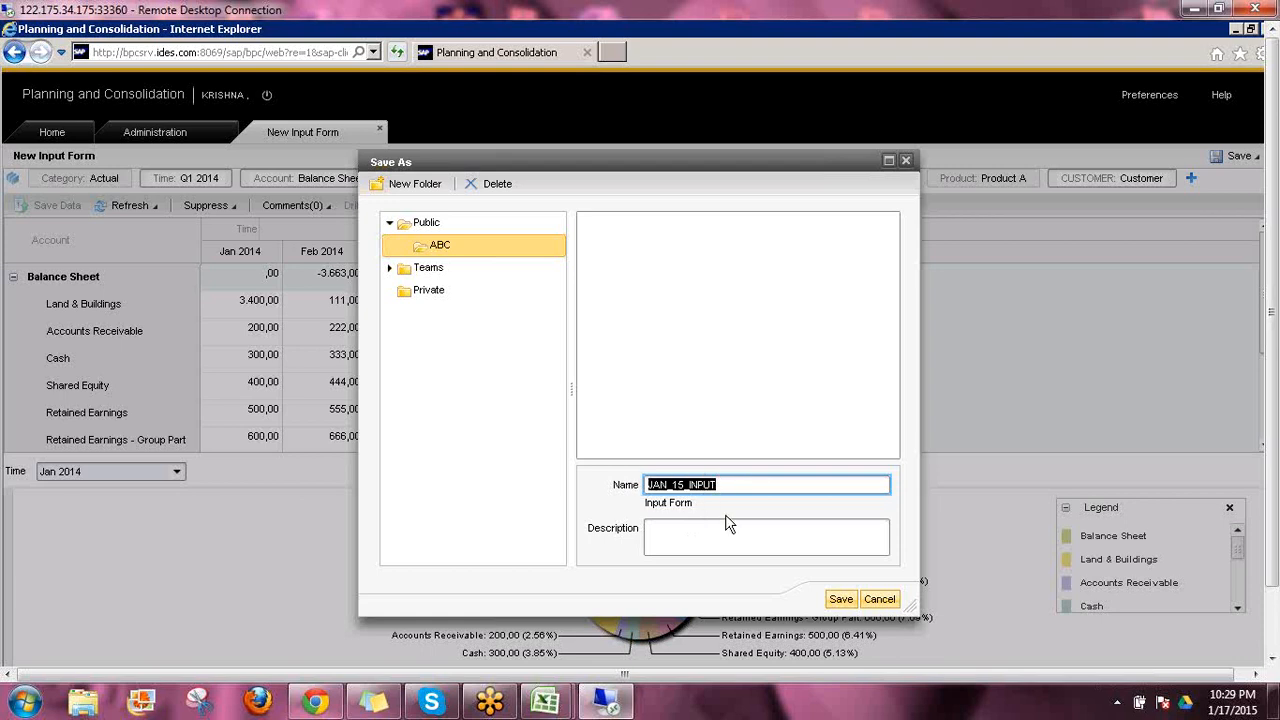
{"action": "left_click", "coordinate": [699, 532]}
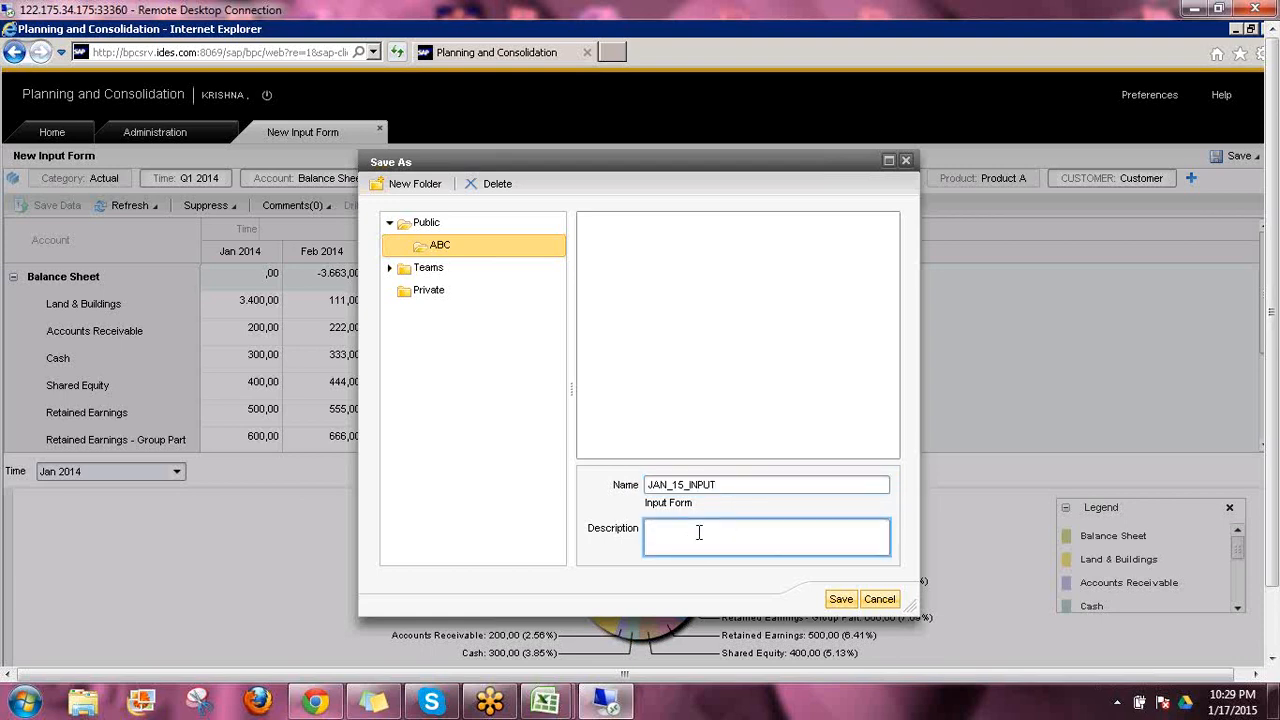
{"action": "key", "text": "ctrl+v"}
{"action": "left_click", "coordinate": [840, 600]}
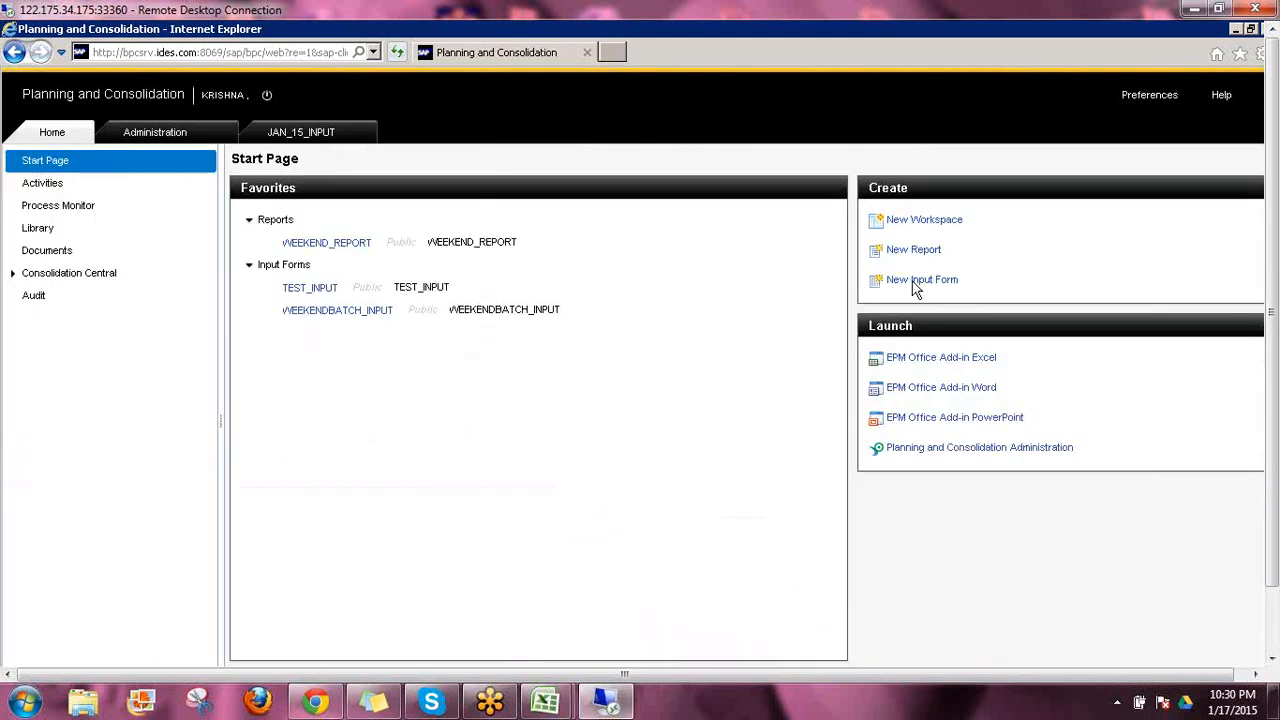
Create a new report with Account in the rows and Time in the columns
{"action": "left_click", "coordinate": [915, 289]}
{"action": "left_click", "coordinate": [913, 250]}
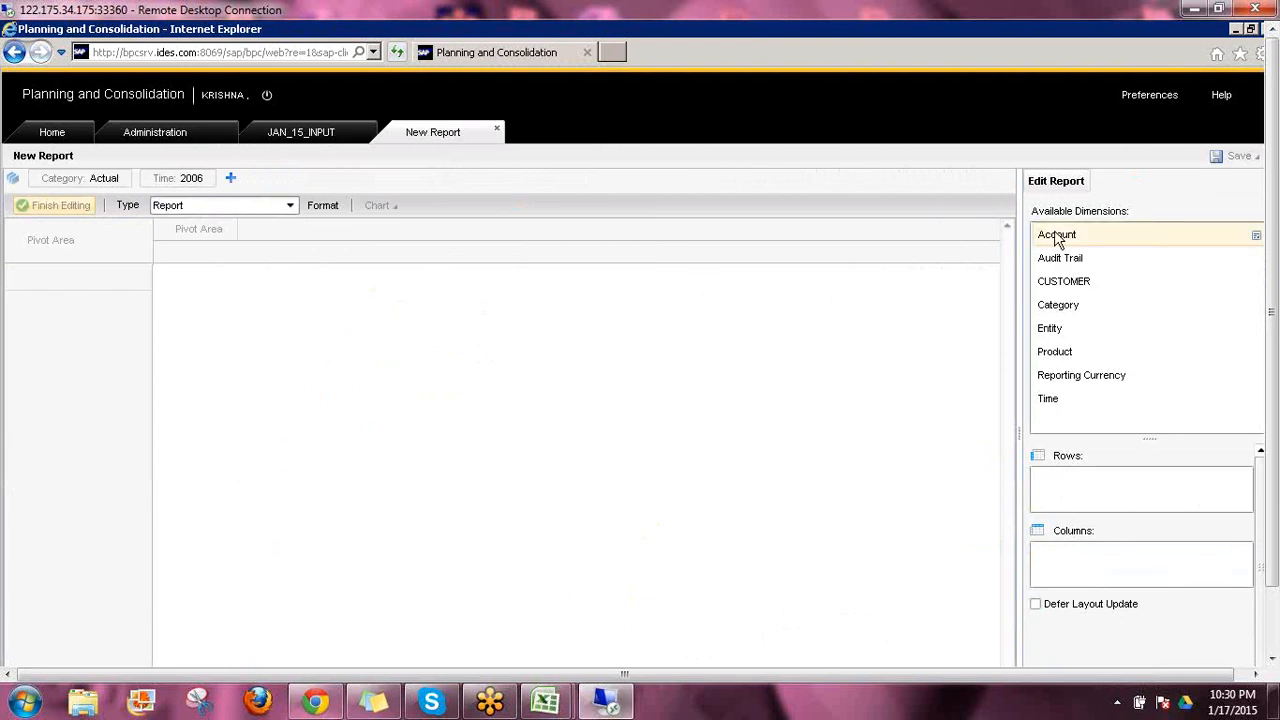
{"action": "left_click_drag", "start_coordinate": [1057, 240], "coordinate": [1080, 483]}
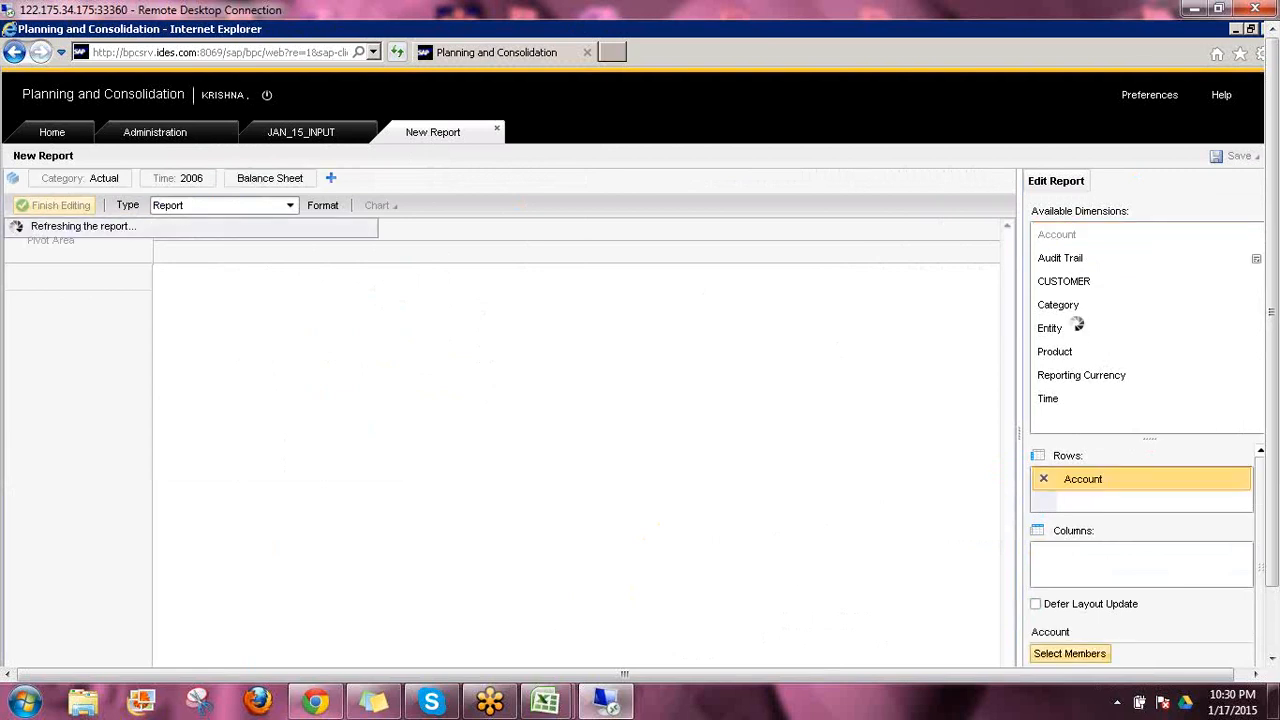
{"action": "left_click", "coordinate": [1048, 402]}
{"action": "left_click_drag", "start_coordinate": [1070, 563], "coordinate": [1063, 550]}
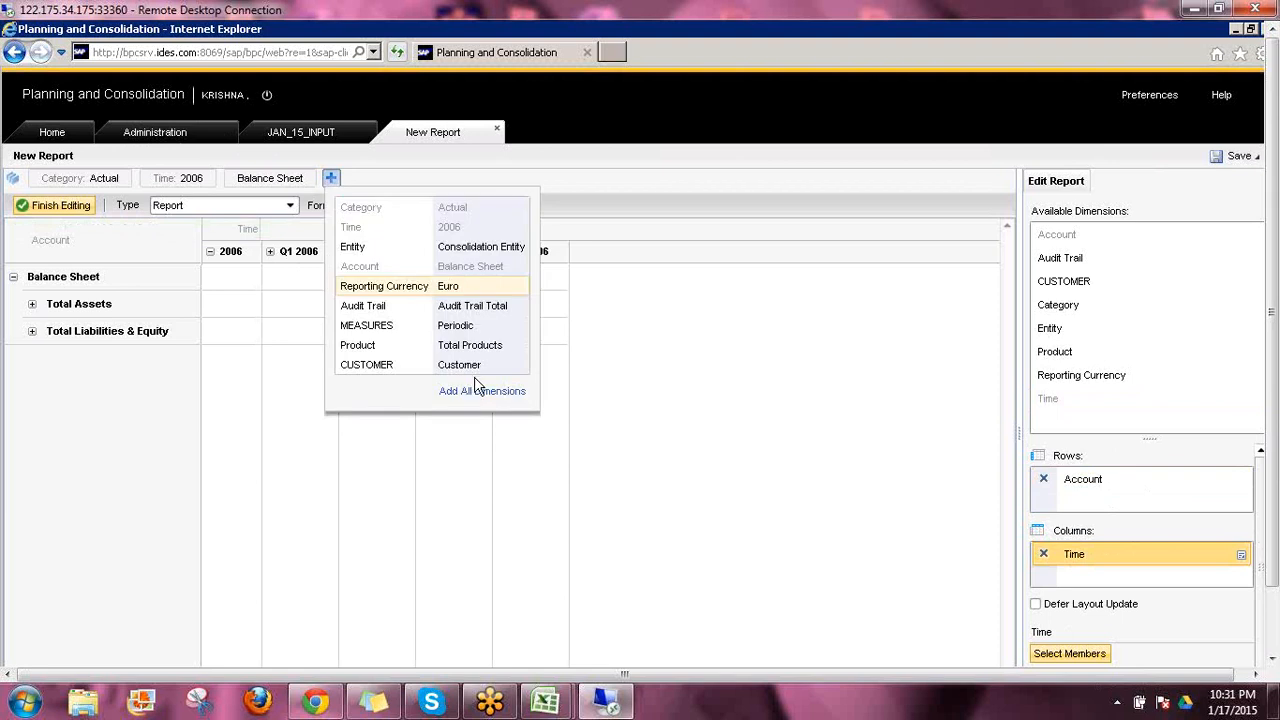
Add all dimensions to the report's context and set the reporting currency to Local Currency
{"action": "left_click", "coordinate": [464, 393]}
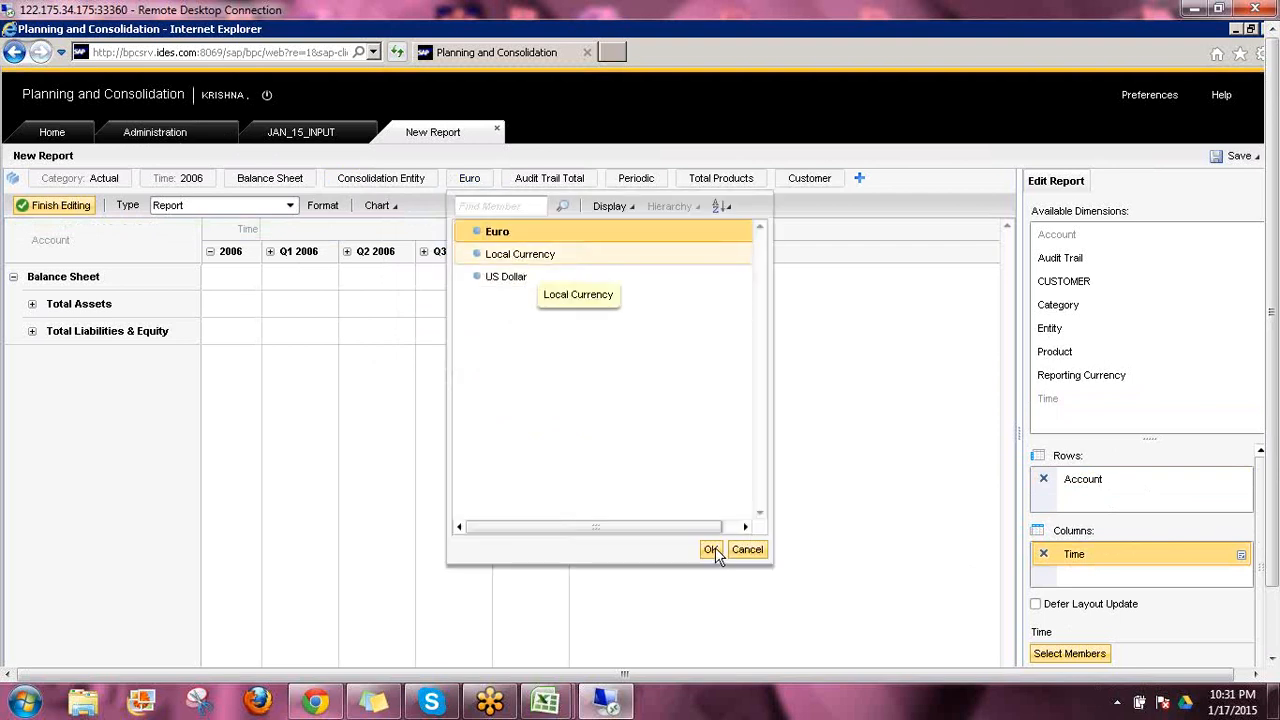
{"action": "left_click", "coordinate": [712, 549]}
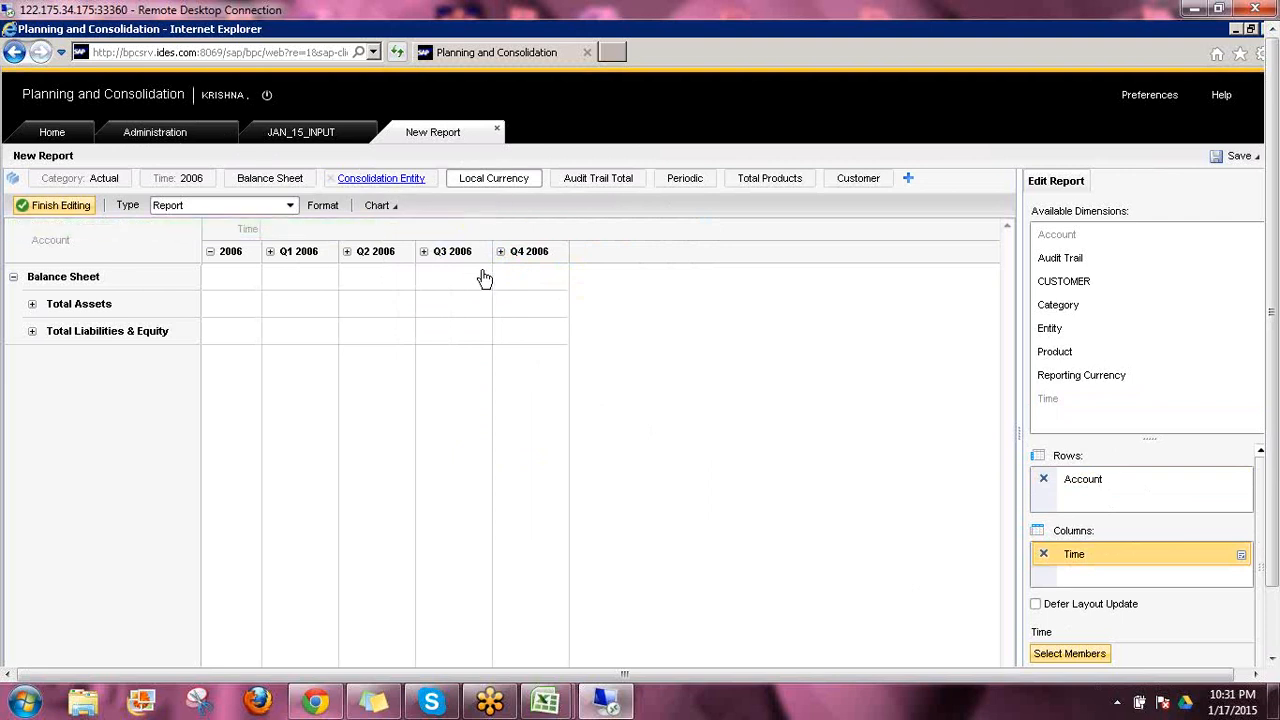
Set the report's entity to Australia, found under World and Asia Pacific
{"action": "left_click", "coordinate": [381, 178]}
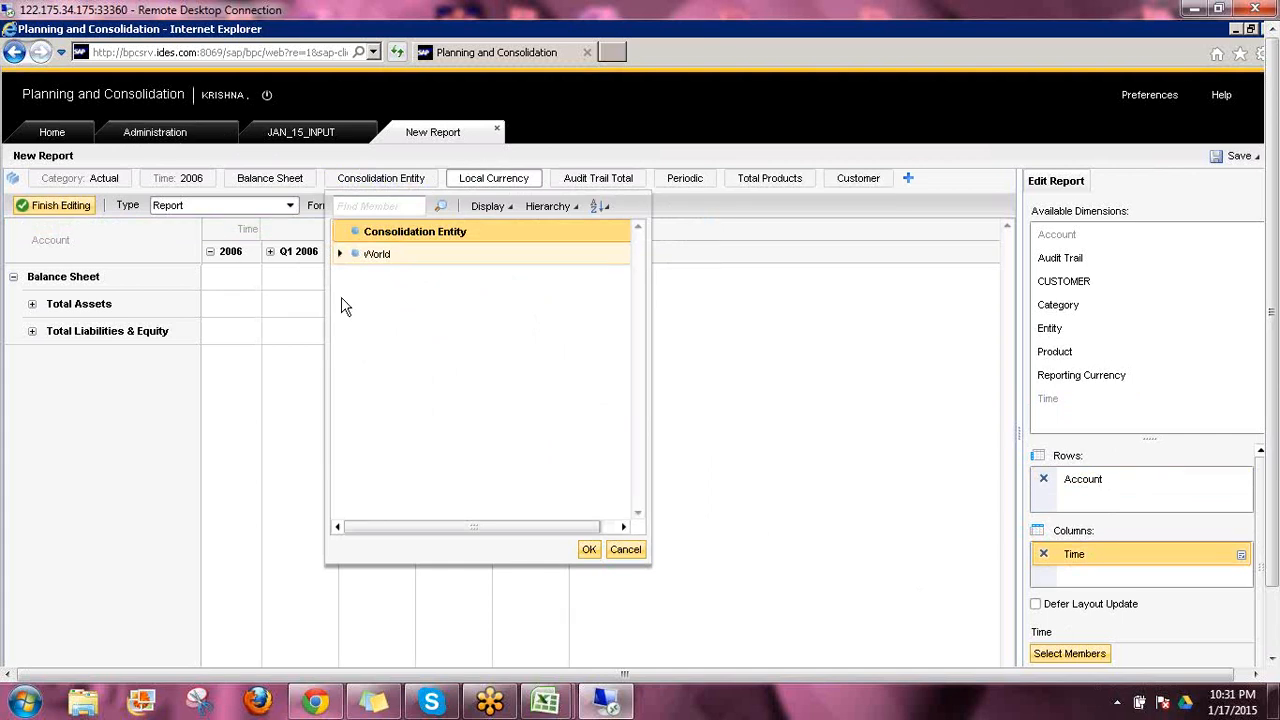
{"action": "left_click", "coordinate": [345, 254]}
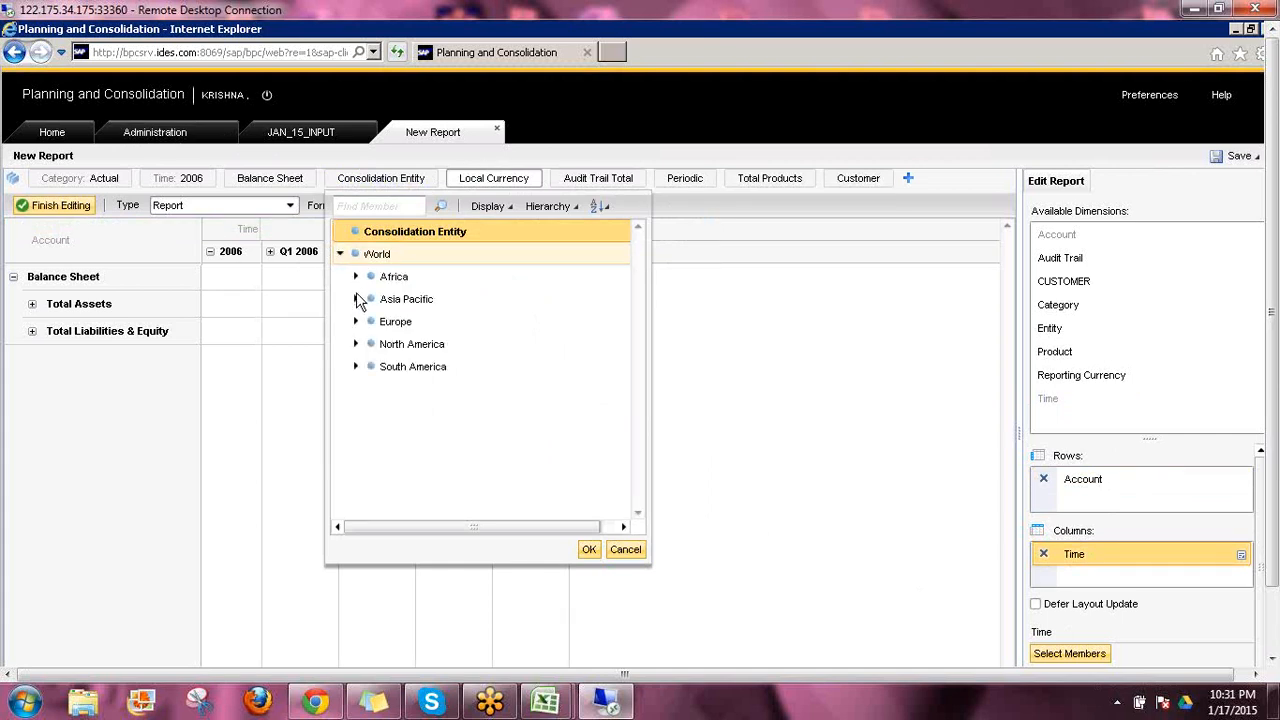
{"action": "left_click", "coordinate": [368, 305]}
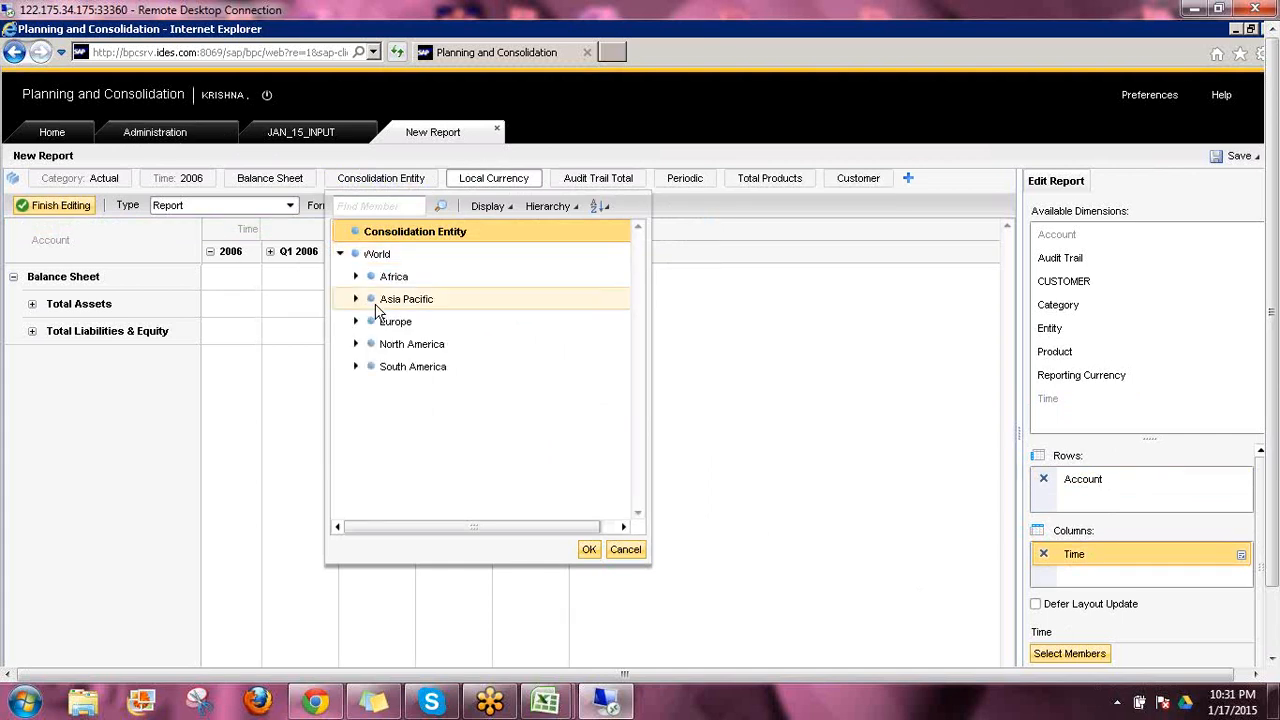
{"action": "left_click", "coordinate": [443, 329]}
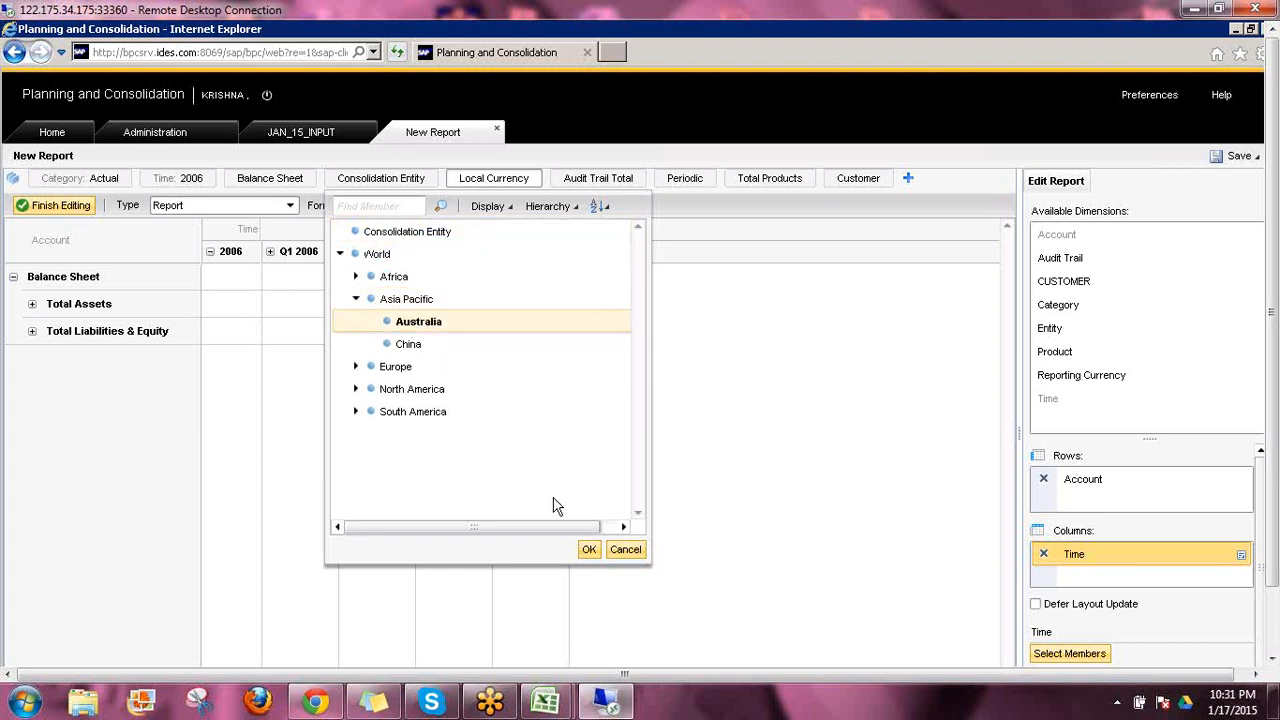
{"action": "left_click", "coordinate": [590, 548]}
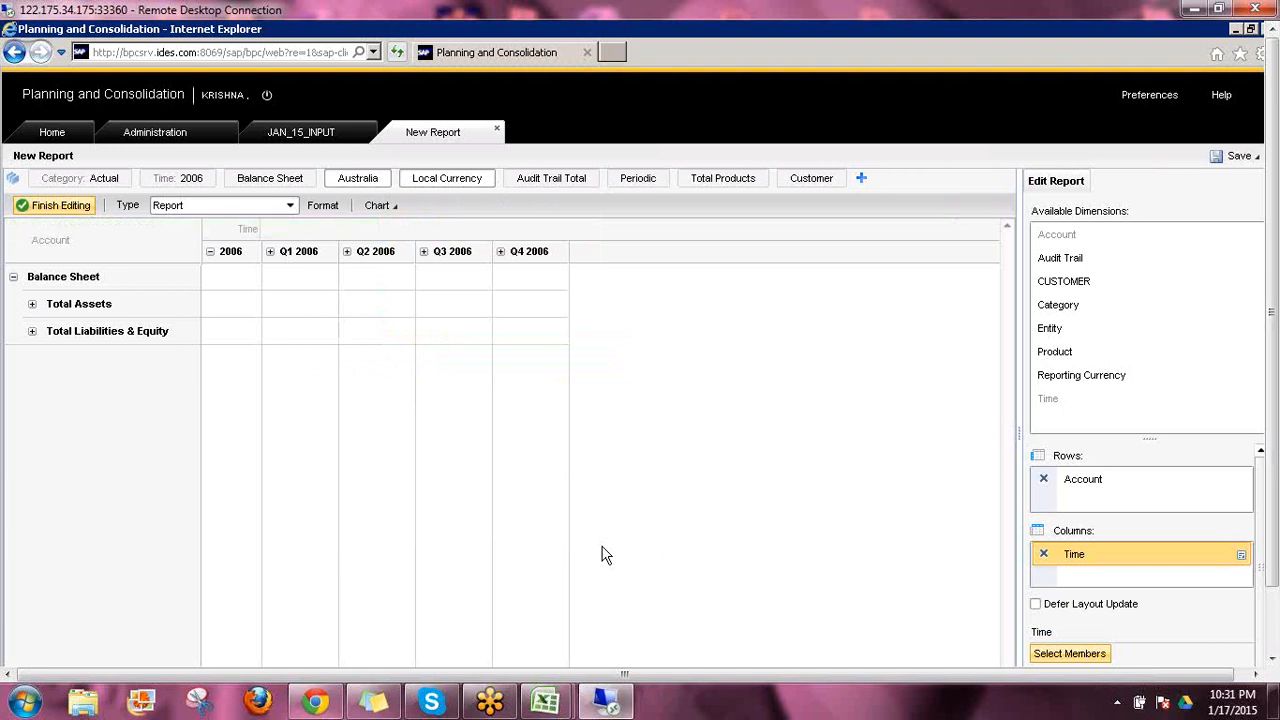
Set the time context to Q1 2014 and limit the Time columns to the children of the current context
{"action": "left_click", "coordinate": [191, 178]}
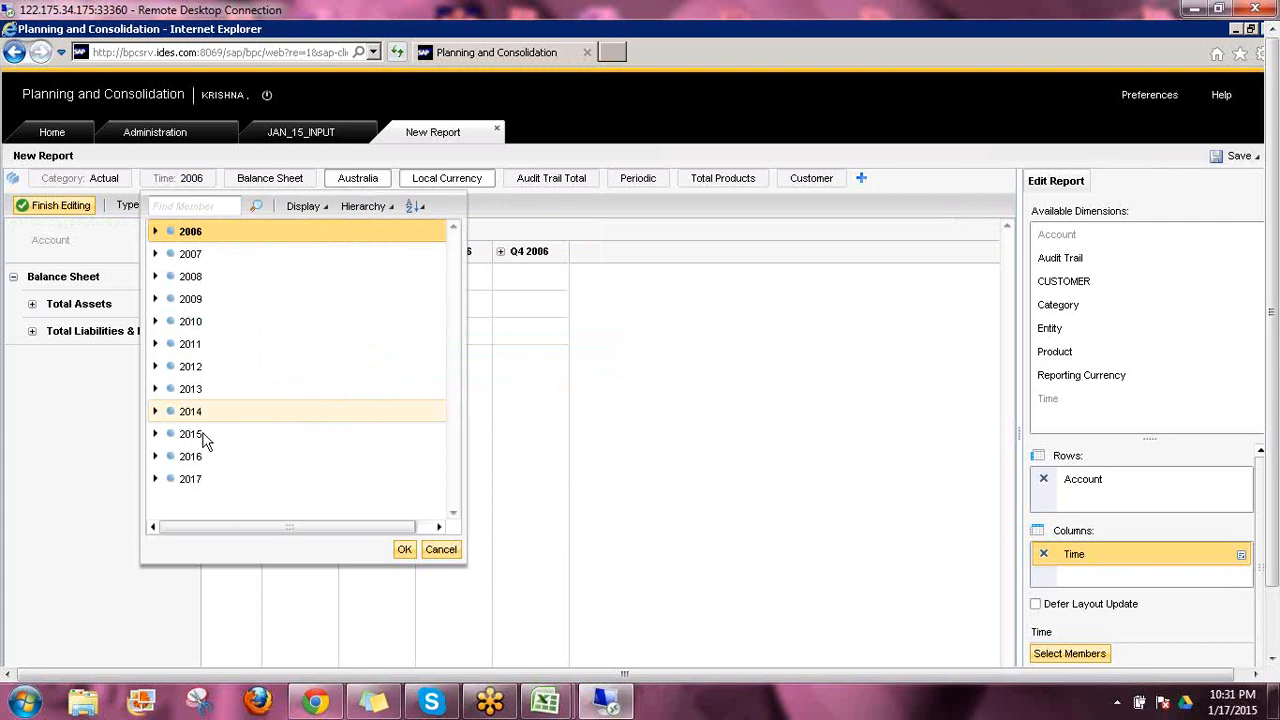
{"action": "left_click", "coordinate": [155, 411]}
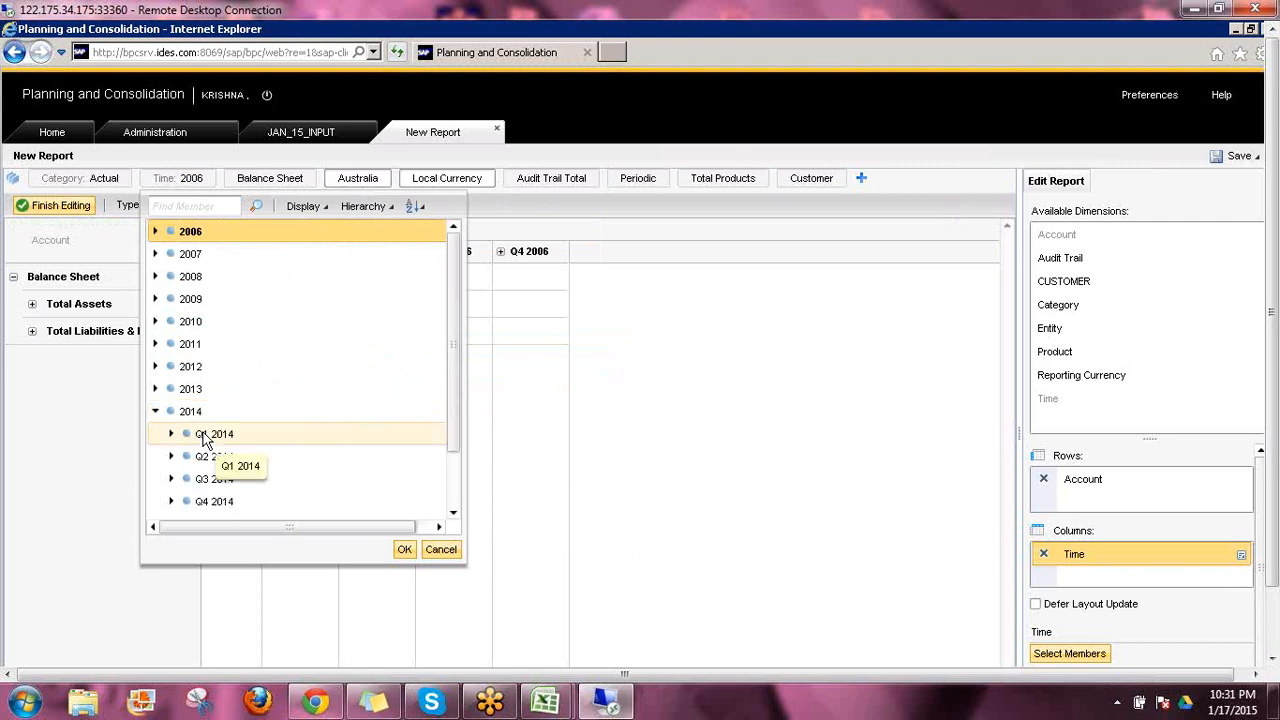
{"action": "left_click", "coordinate": [404, 549]}
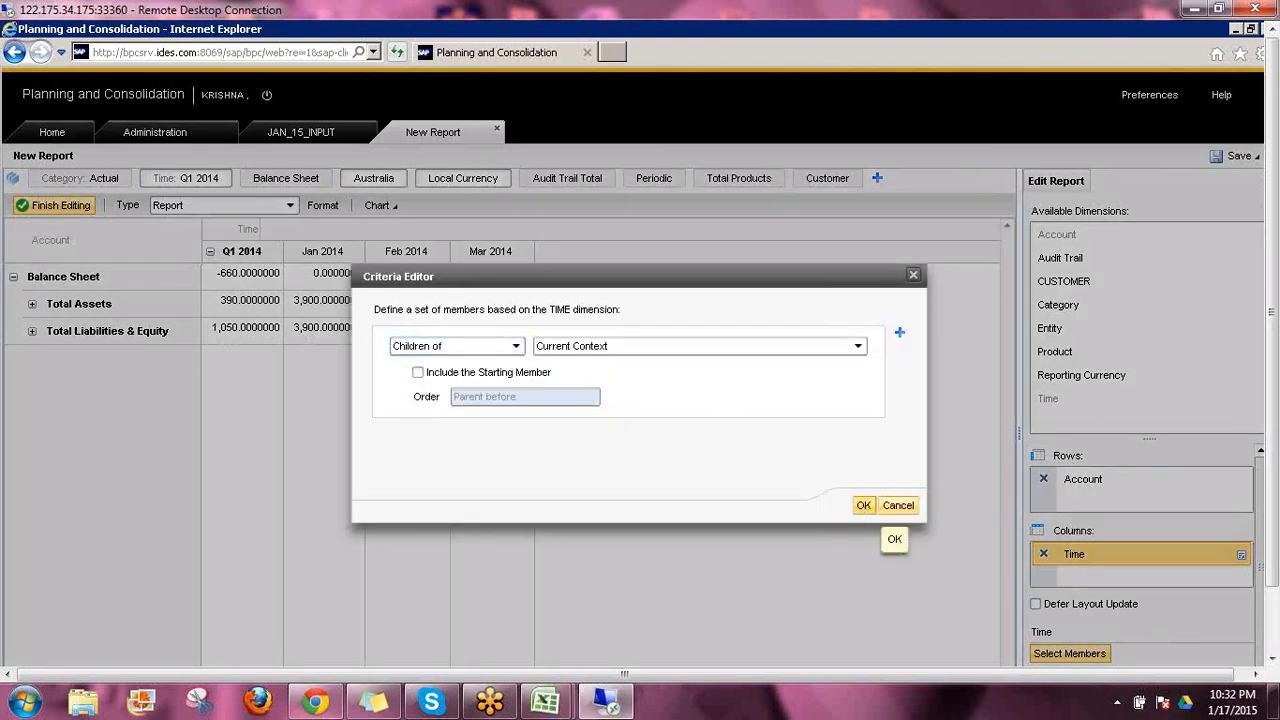
{"action": "left_click", "coordinate": [862, 505]}
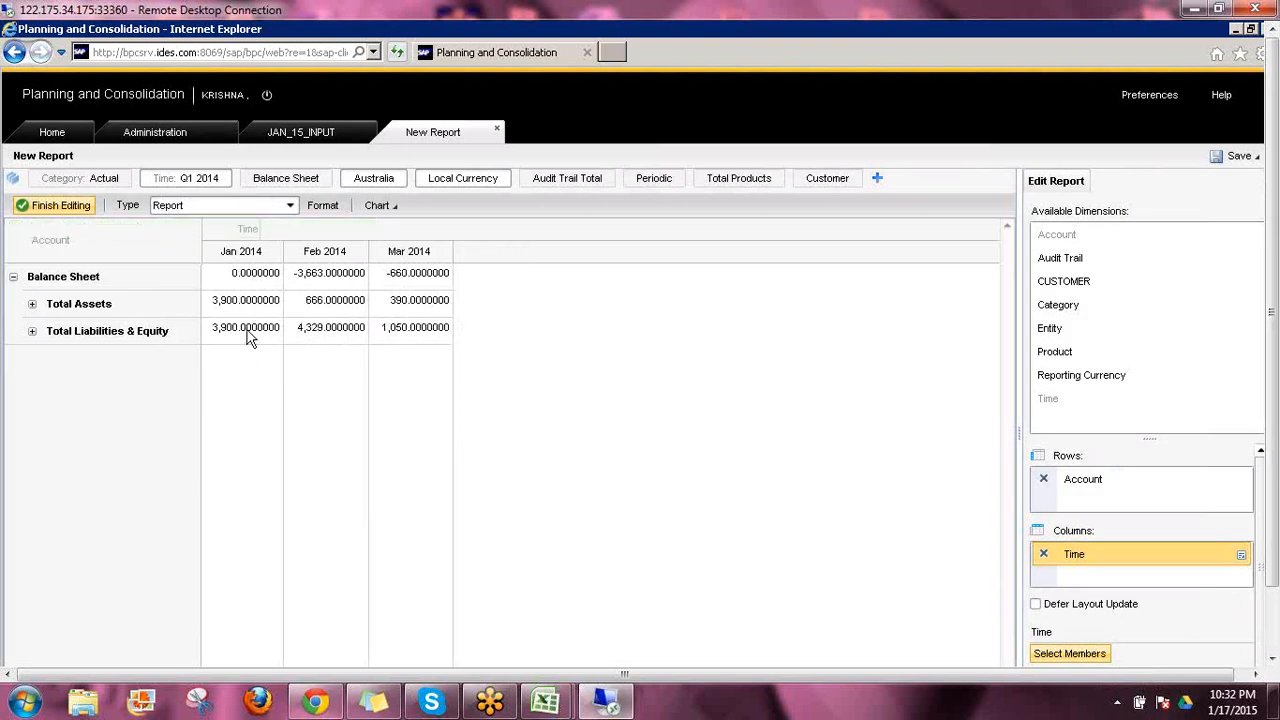
Show the report together with its chart and change the chart type to Line
{"action": "left_click", "coordinate": [396, 207]}
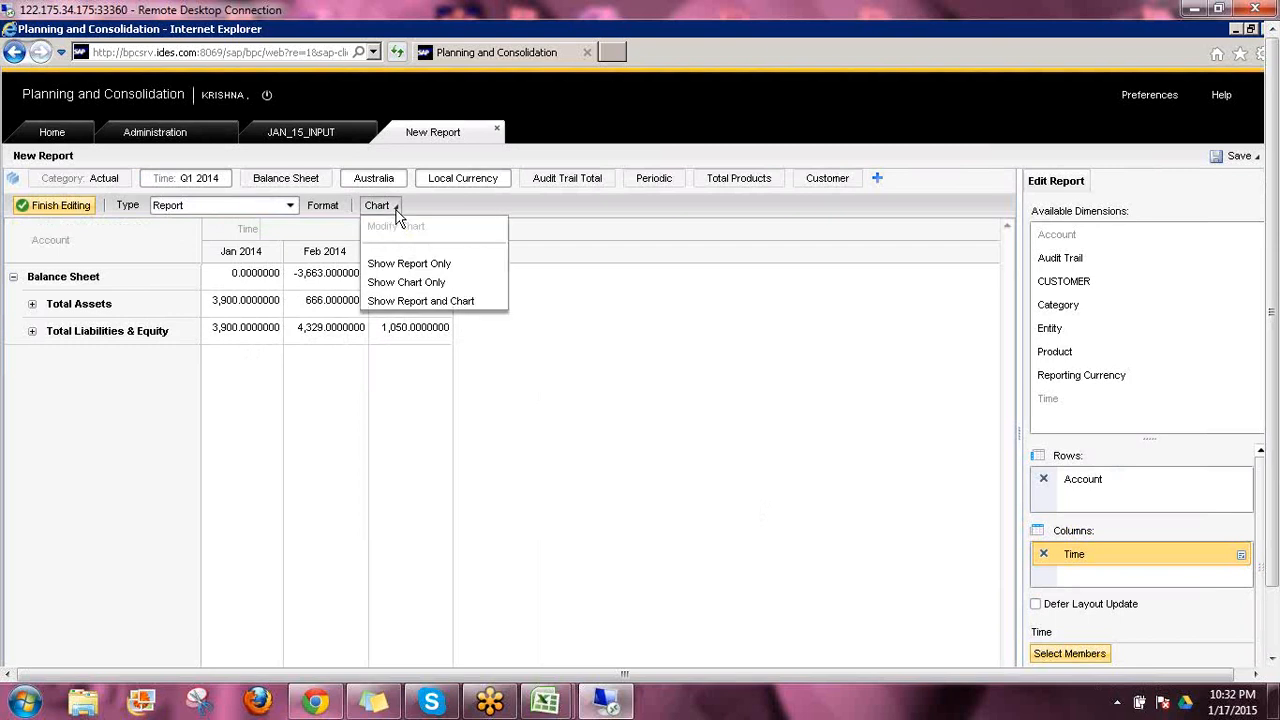
{"action": "left_click", "coordinate": [415, 301]}
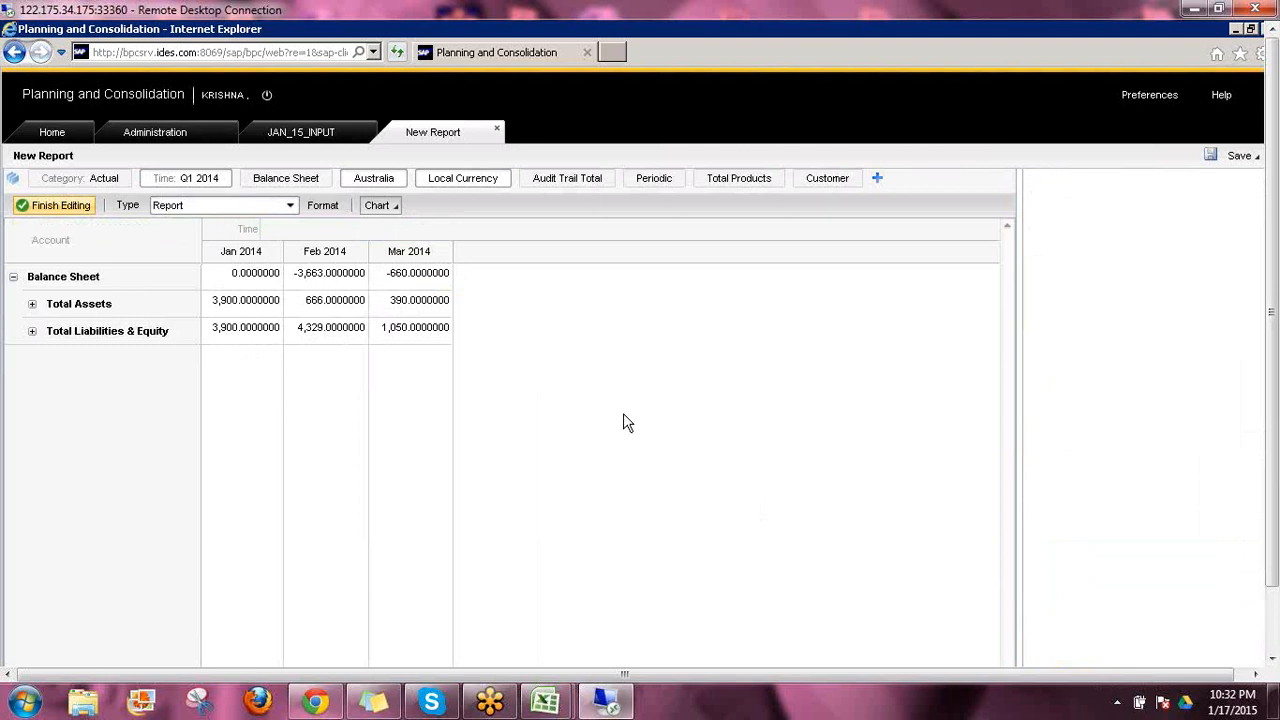
{"action": "left_click", "coordinate": [410, 222]}
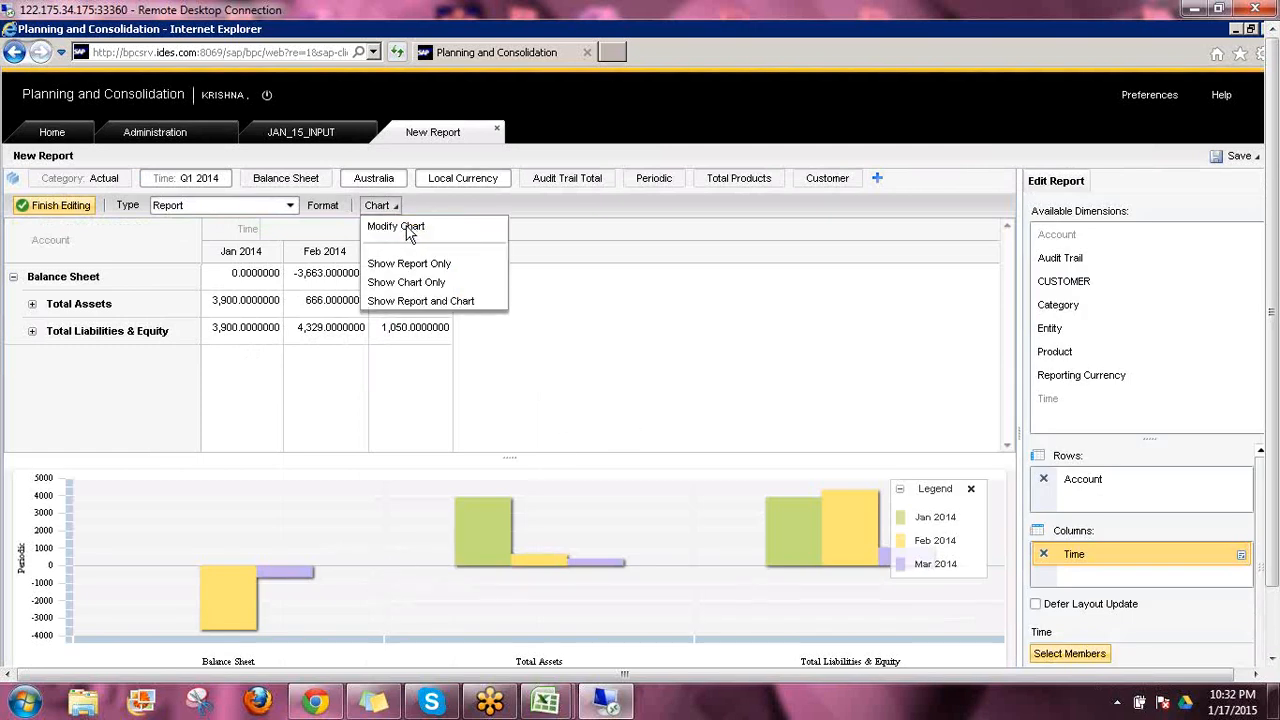
{"action": "left_click", "coordinate": [400, 227]}
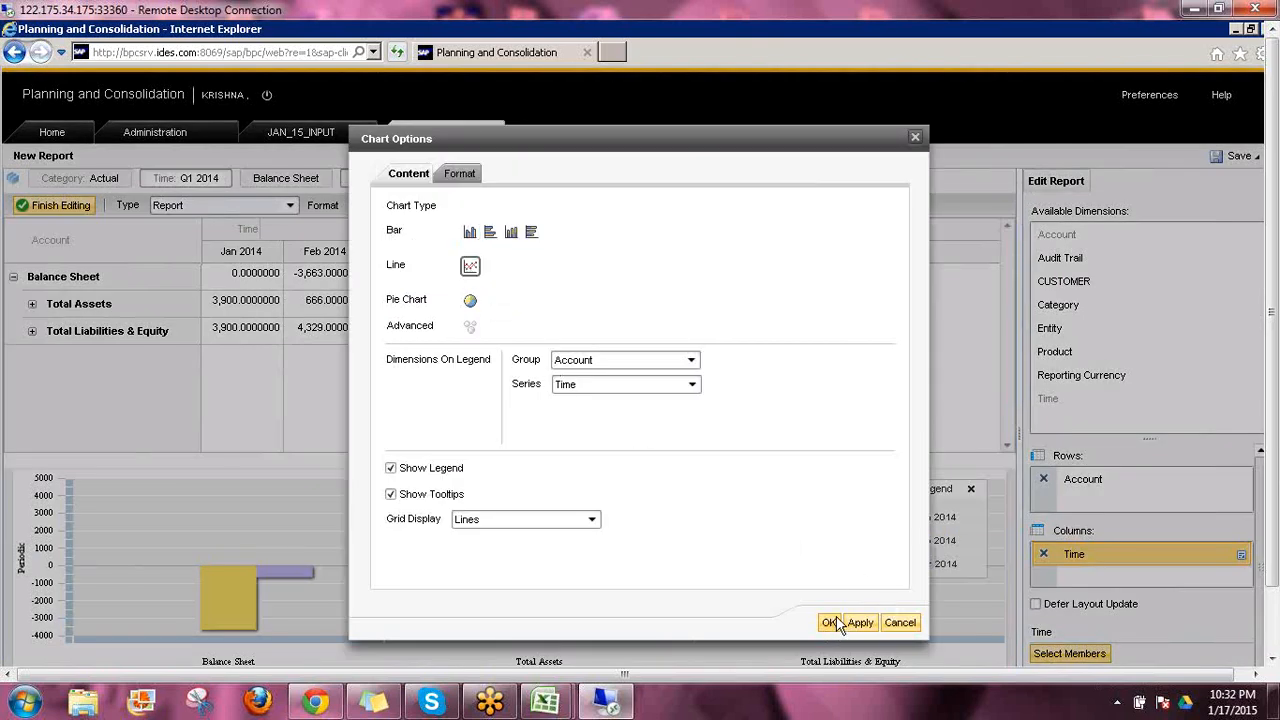
{"action": "left_click", "coordinate": [832, 622]}
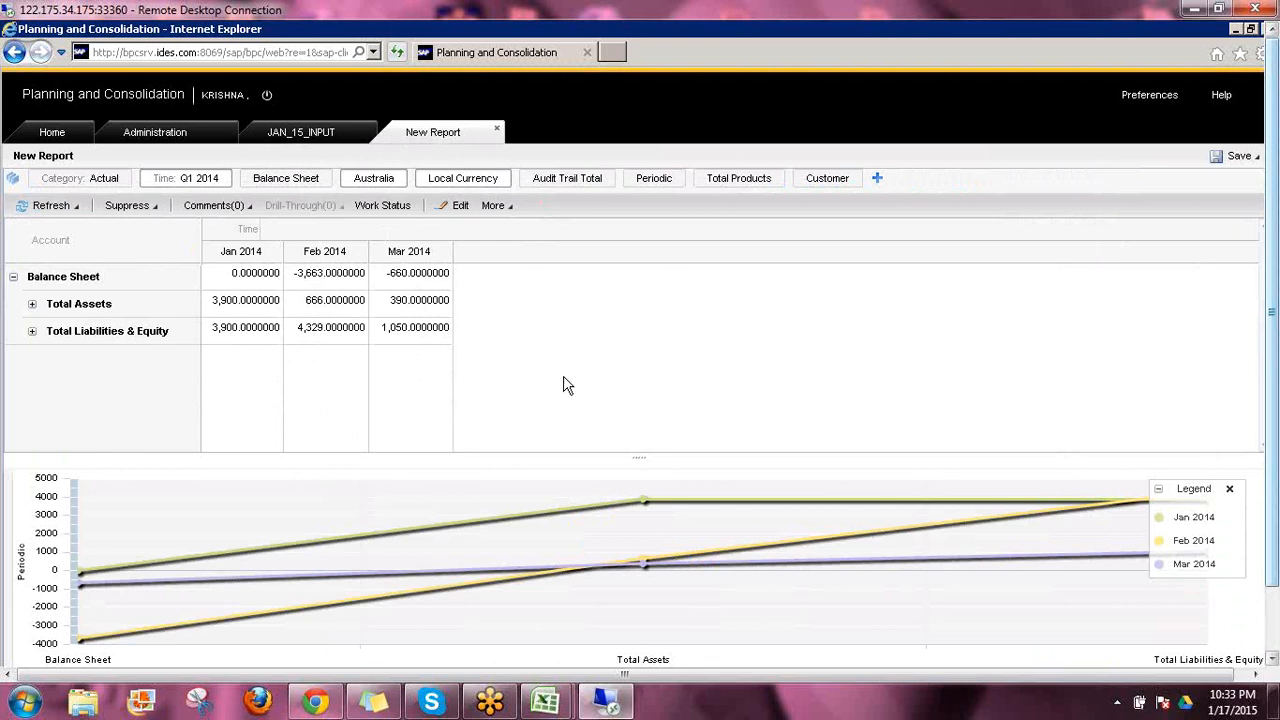
Save the report in the ABC folder as JAN_15_report with the same text as its description, and close it
{"action": "left_click", "coordinate": [1256, 158]}
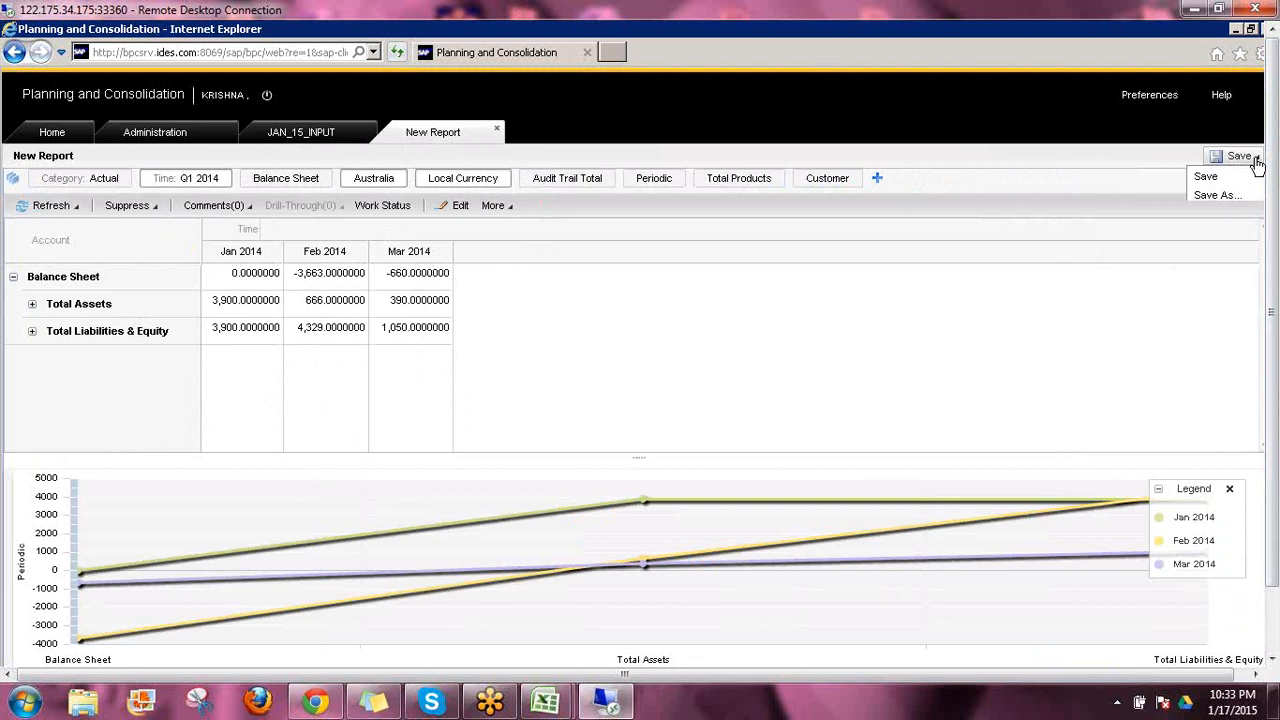
{"action": "left_click", "coordinate": [1214, 197]}
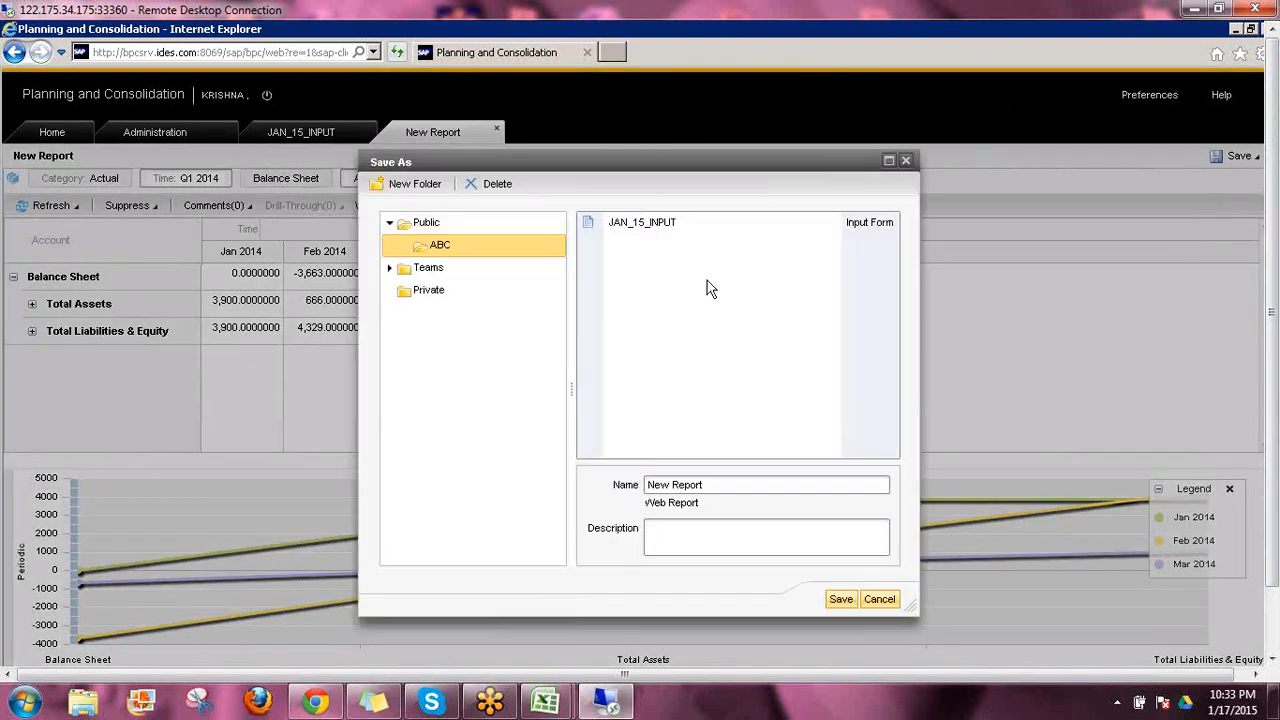
{"action": "left_click", "coordinate": [709, 484]}
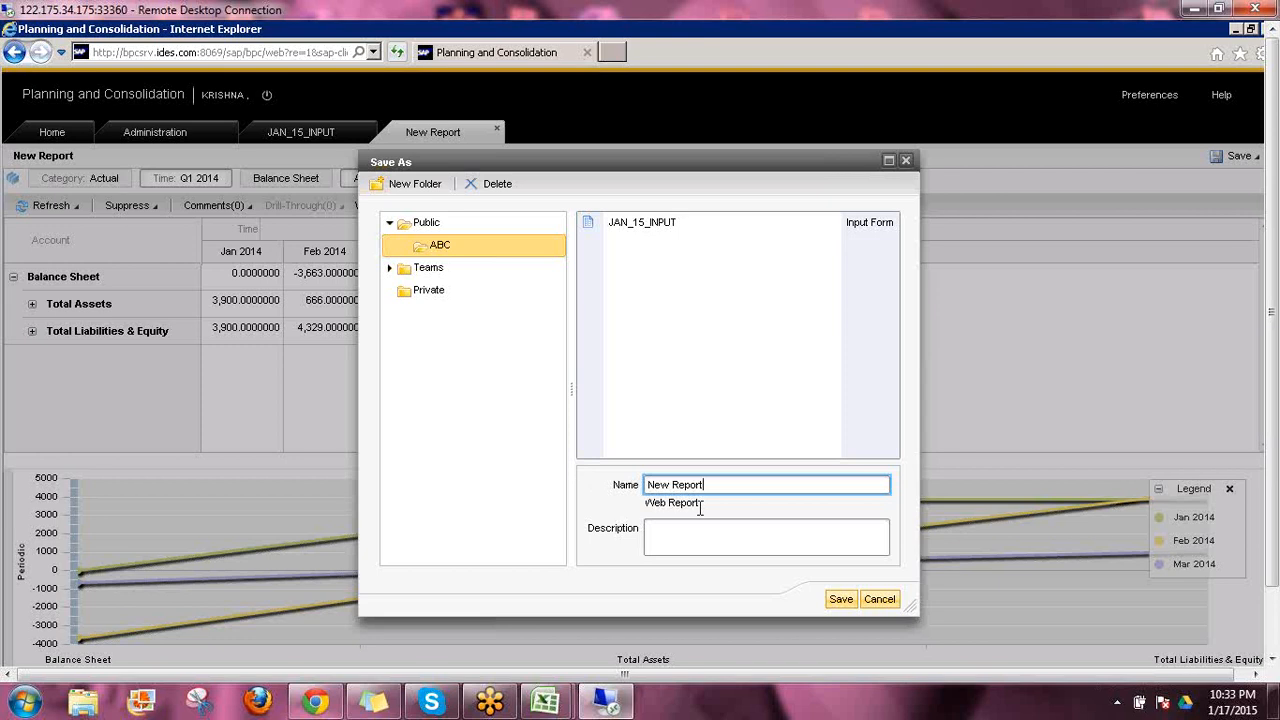
{"action": "triple_click", "coordinate": [730, 484]}
{"action": "type", "text": "JAN_15_r"}
{"action": "key", "text": "ctrl+a"}
{"action": "key", "text": "ctrl+c"}
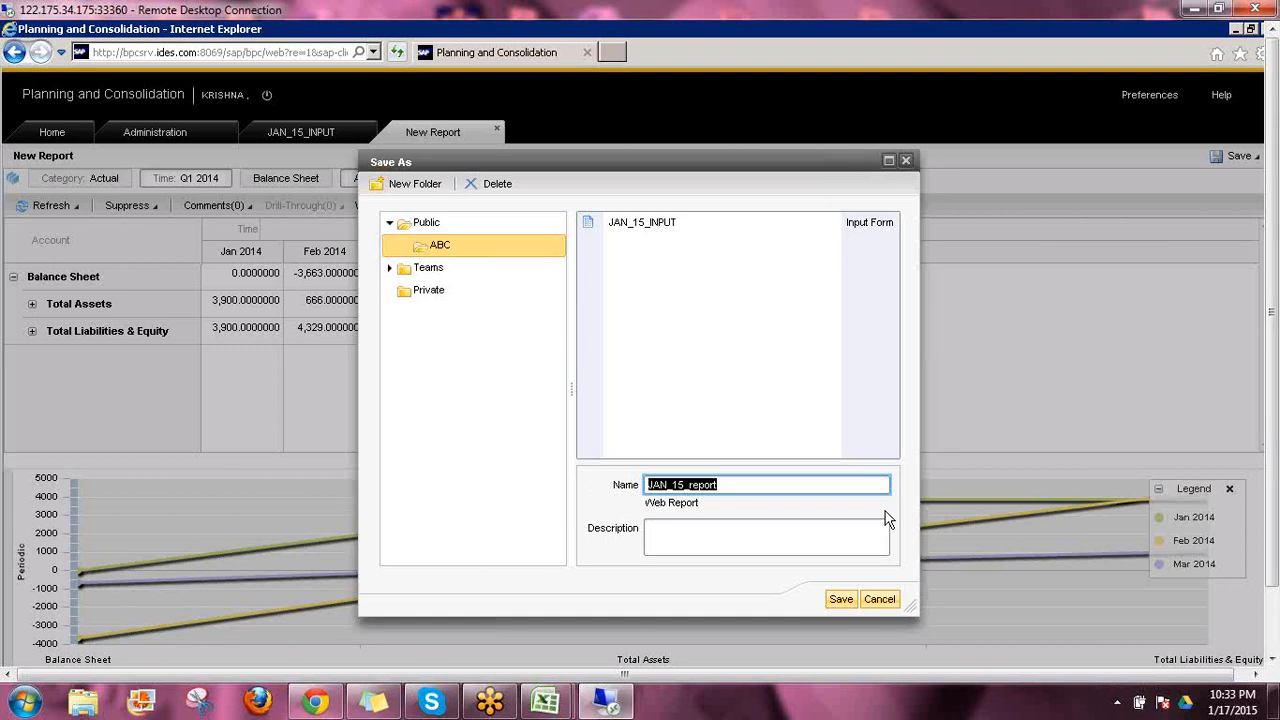
{"action": "key", "text": "Tab"}
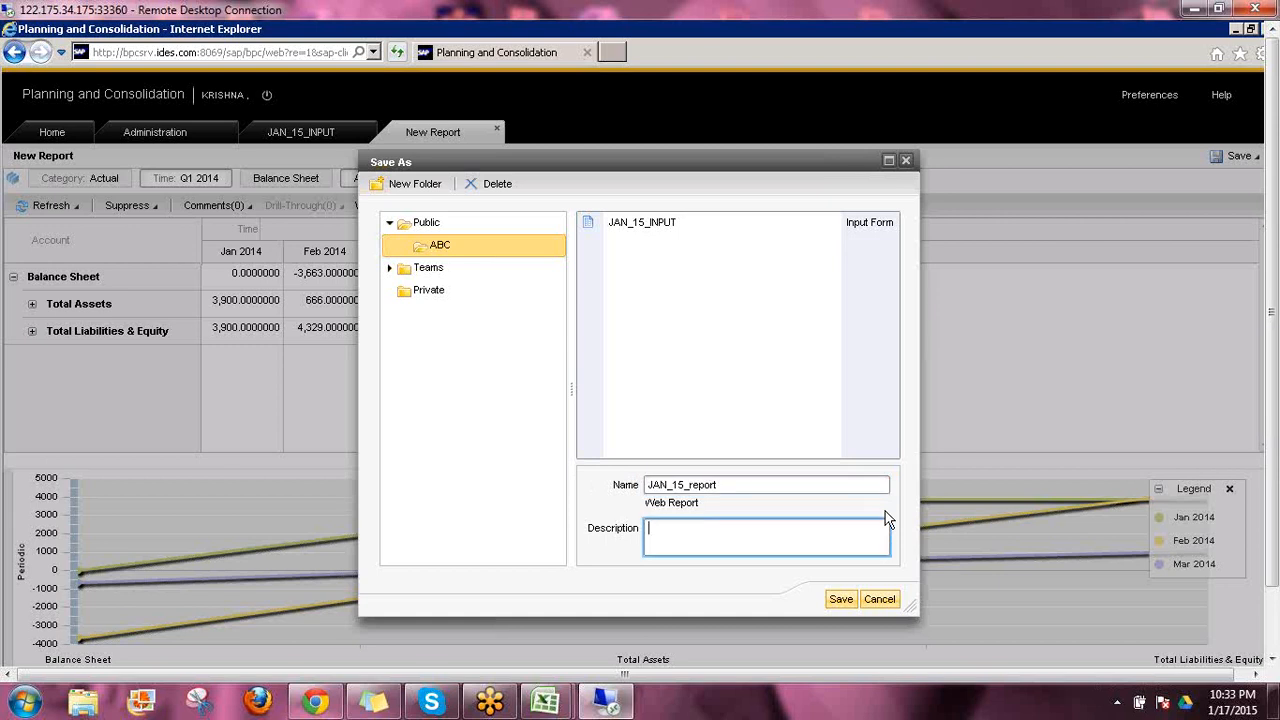
{"action": "key", "text": "ctrl+v"}
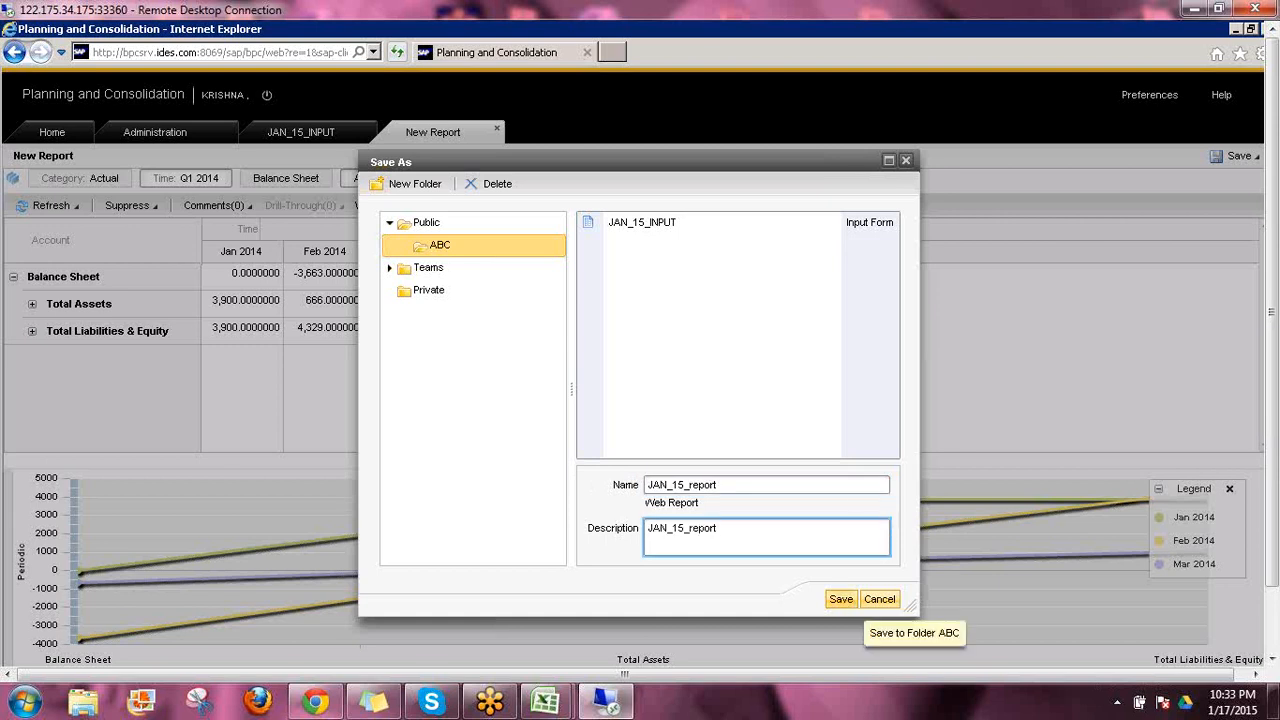
{"action": "left_click", "coordinate": [836, 598]}
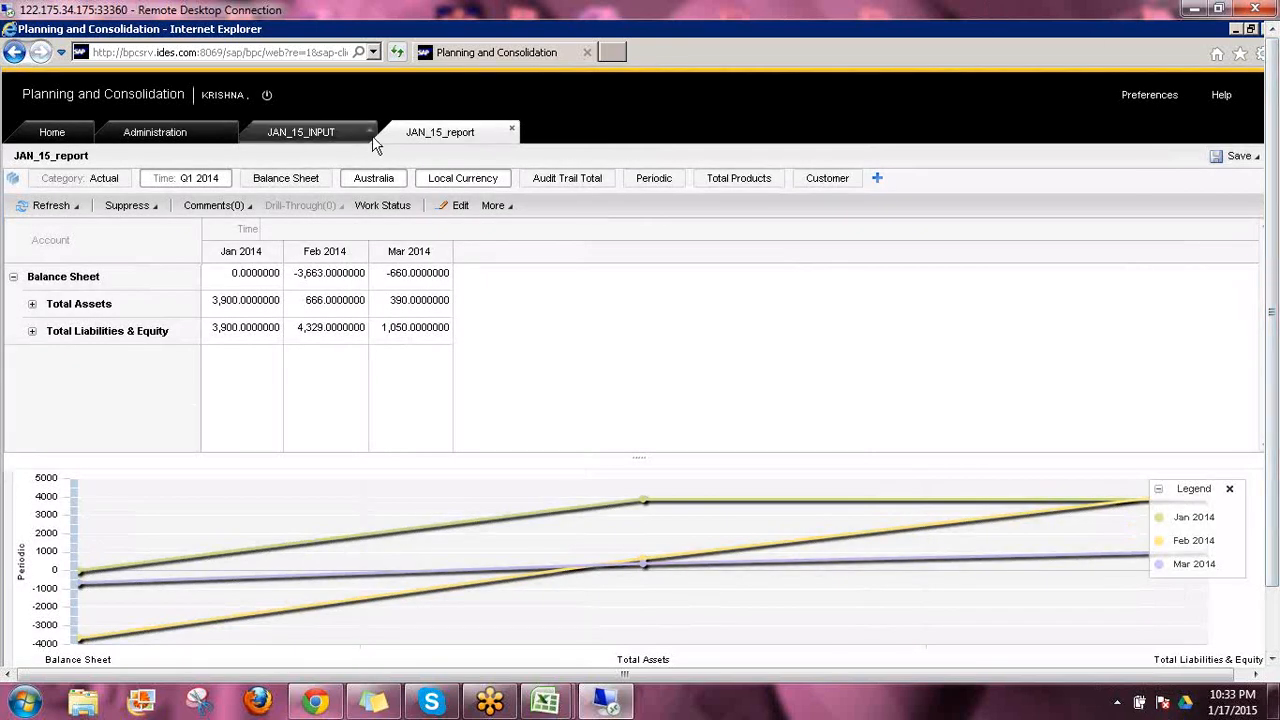
{"action": "left_click", "coordinate": [512, 130]}
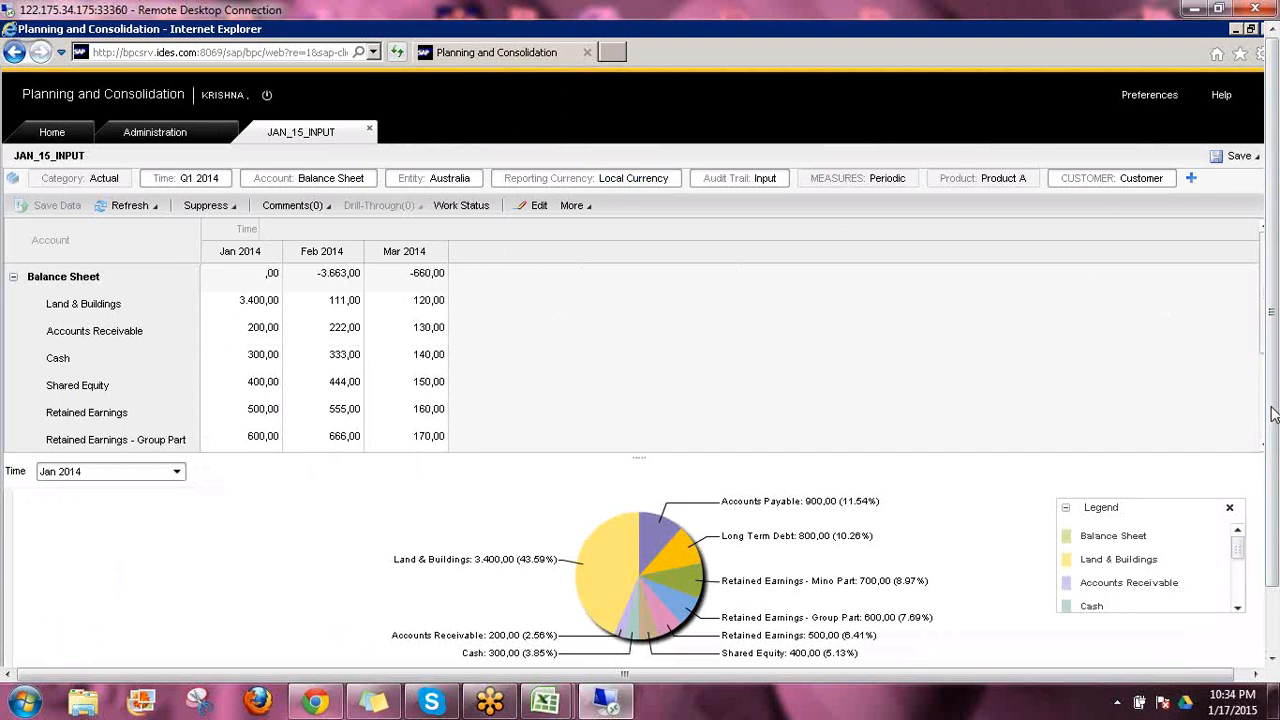
{"action": "left_click", "coordinate": [1158, 455]}
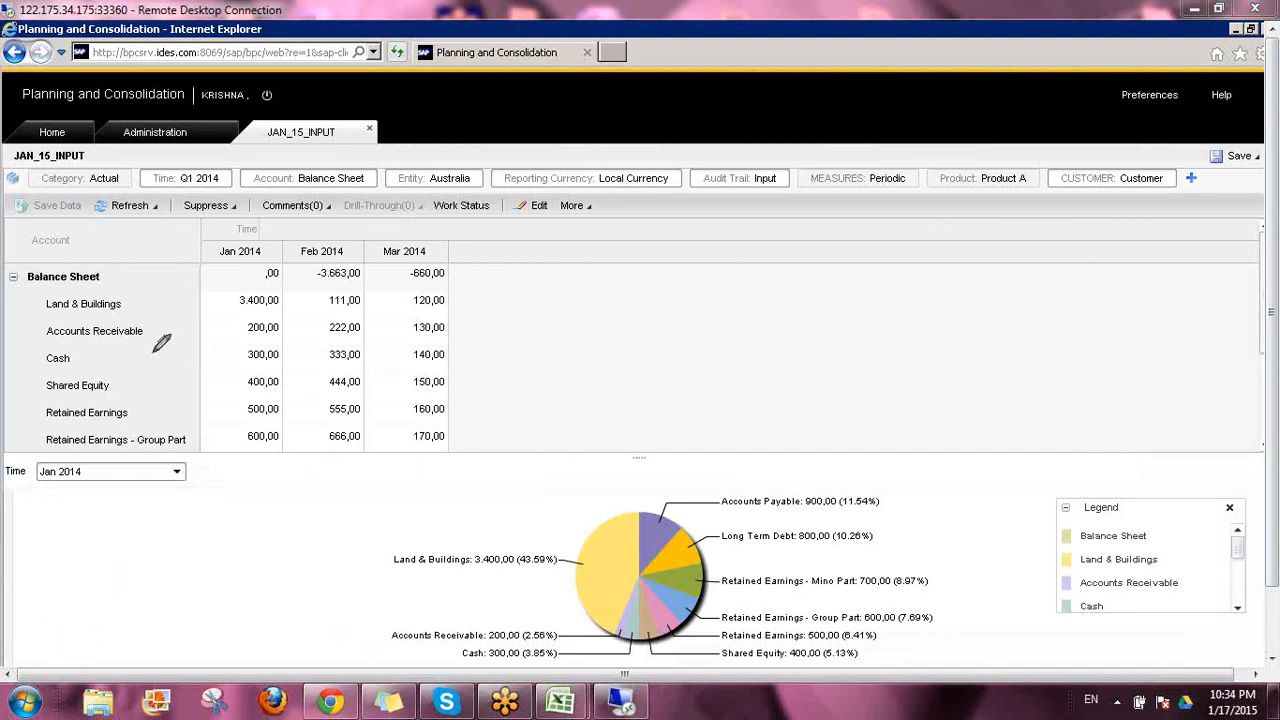
{"action": "mouse_move", "coordinate": [151, 353]}
{"action": "left_mouse_down"}
{"action": "mouse_move", "coordinate": [153, 376]}
{"action": "mouse_move", "coordinate": [200, 381]}
{"action": "left_mouse_up"}
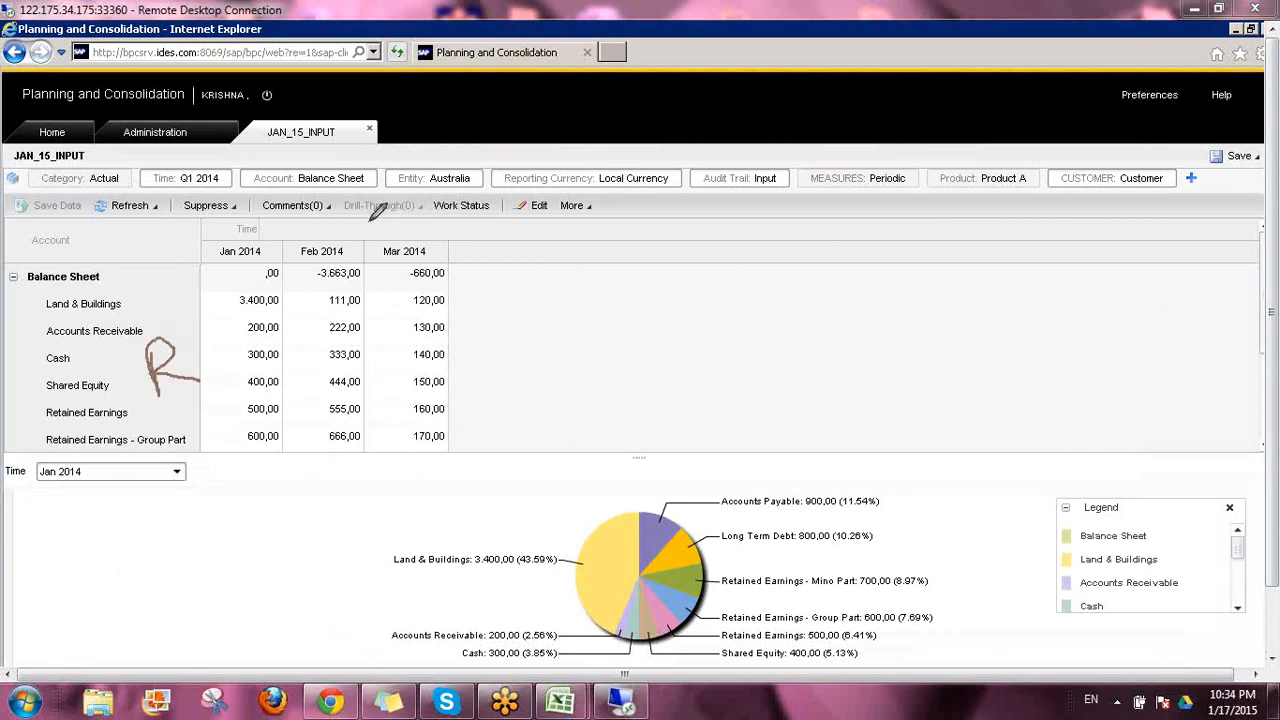
{"action": "left_click_drag", "start_coordinate": [370, 248], "coordinate": [357, 223]}
{"action": "left_click_drag", "start_coordinate": [157, 396], "coordinate": [278, 362]}
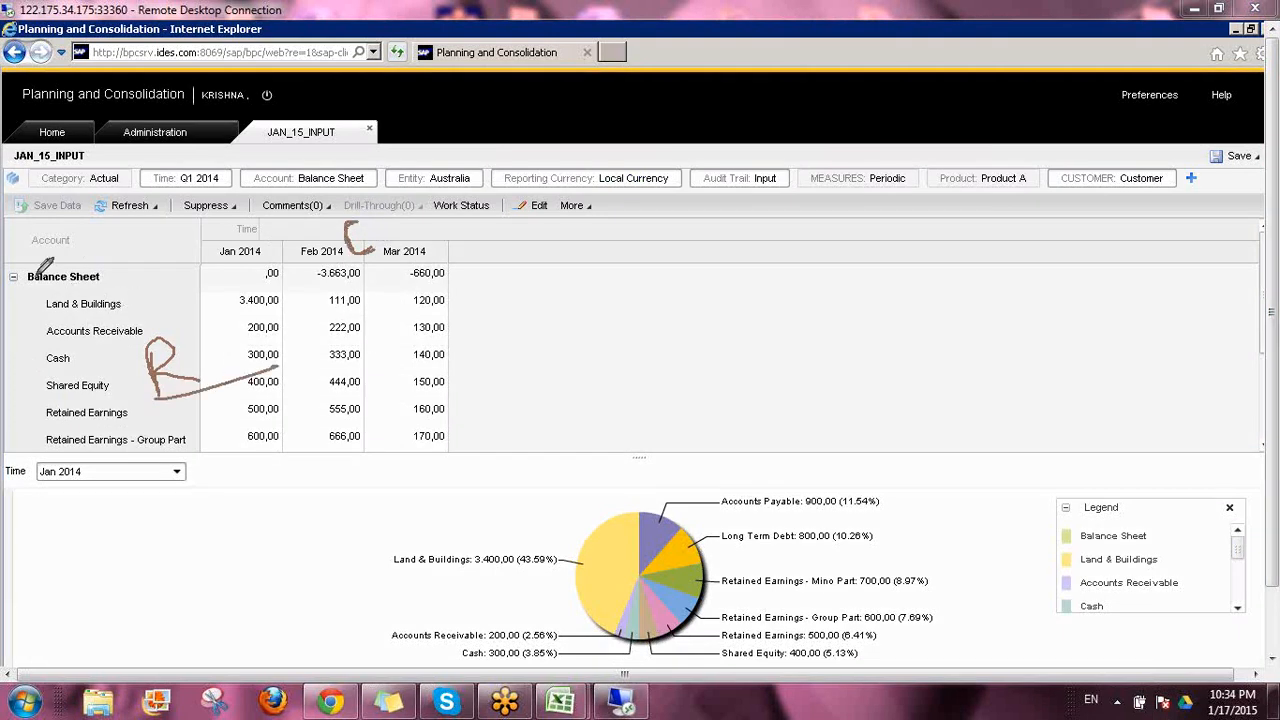
{"action": "mouse_move", "coordinate": [45, 263]}
{"action": "left_mouse_down"}
{"action": "mouse_move", "coordinate": [42, 240]}
{"action": "mouse_move", "coordinate": [92, 262]}
{"action": "left_mouse_up"}
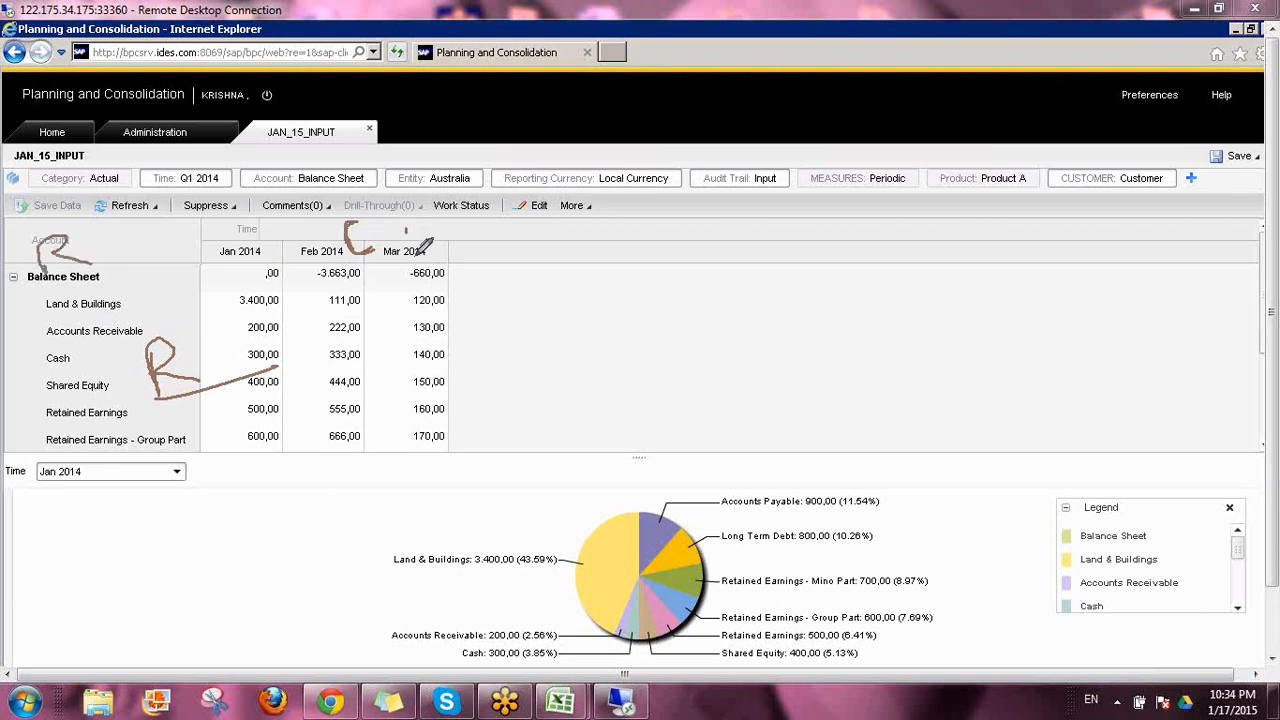
{"action": "mouse_move", "coordinate": [398, 252]}
{"action": "left_mouse_down"}
{"action": "mouse_move", "coordinate": [396, 212]}
{"action": "mouse_move", "coordinate": [445, 255]}
{"action": "left_mouse_up"}
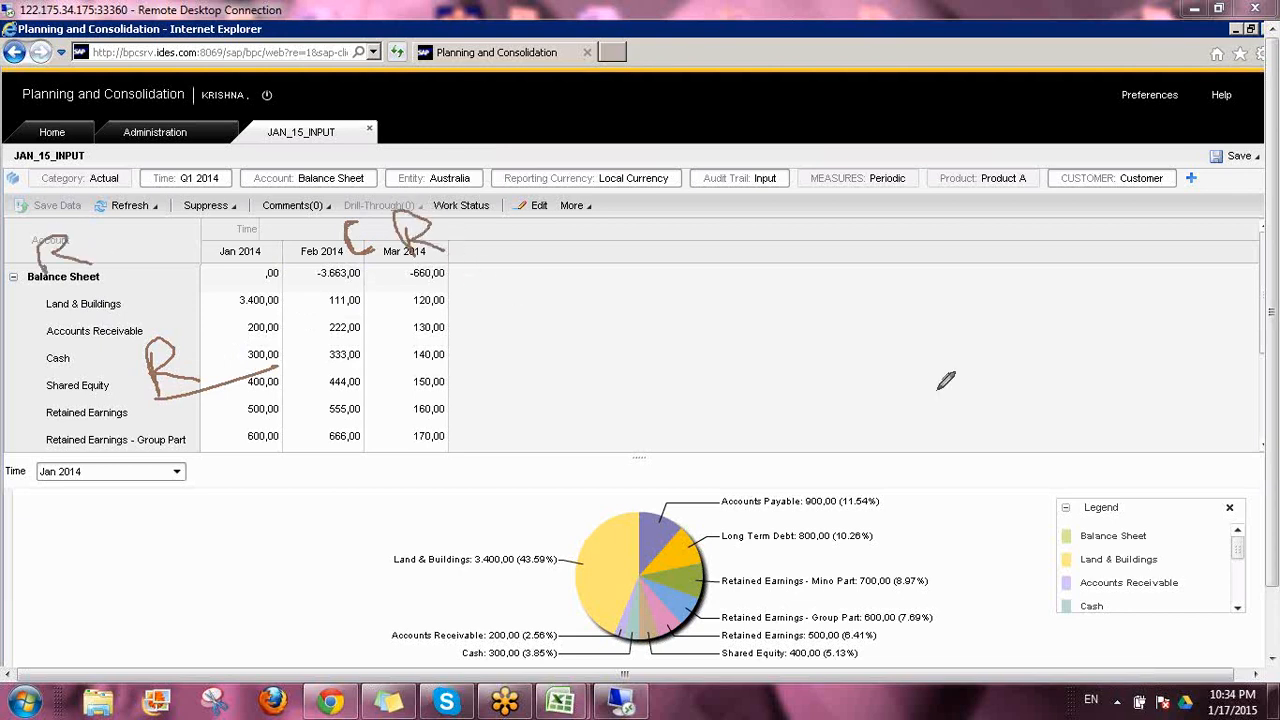
{"action": "left_click", "coordinate": [1091, 522]}
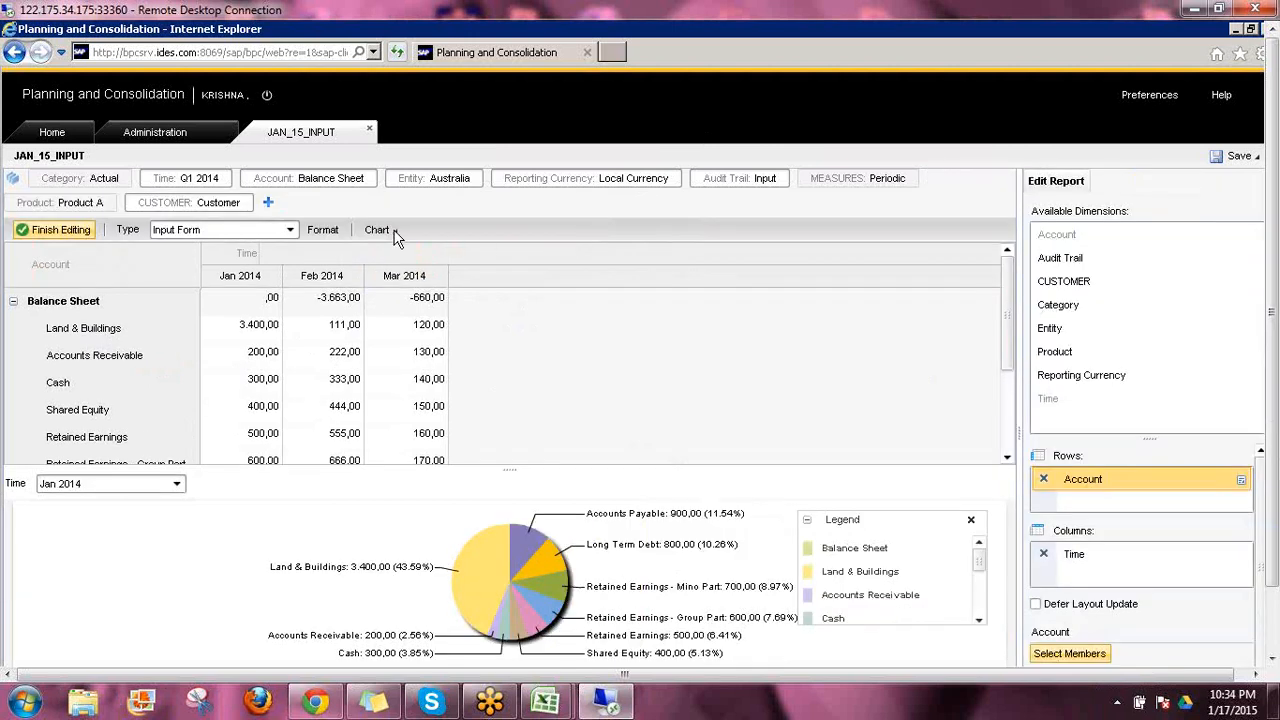
Set JAN_15_INPUT to show the report only, without its chart, and change its Account context to Current Assets
{"action": "left_click", "coordinate": [395, 235]}
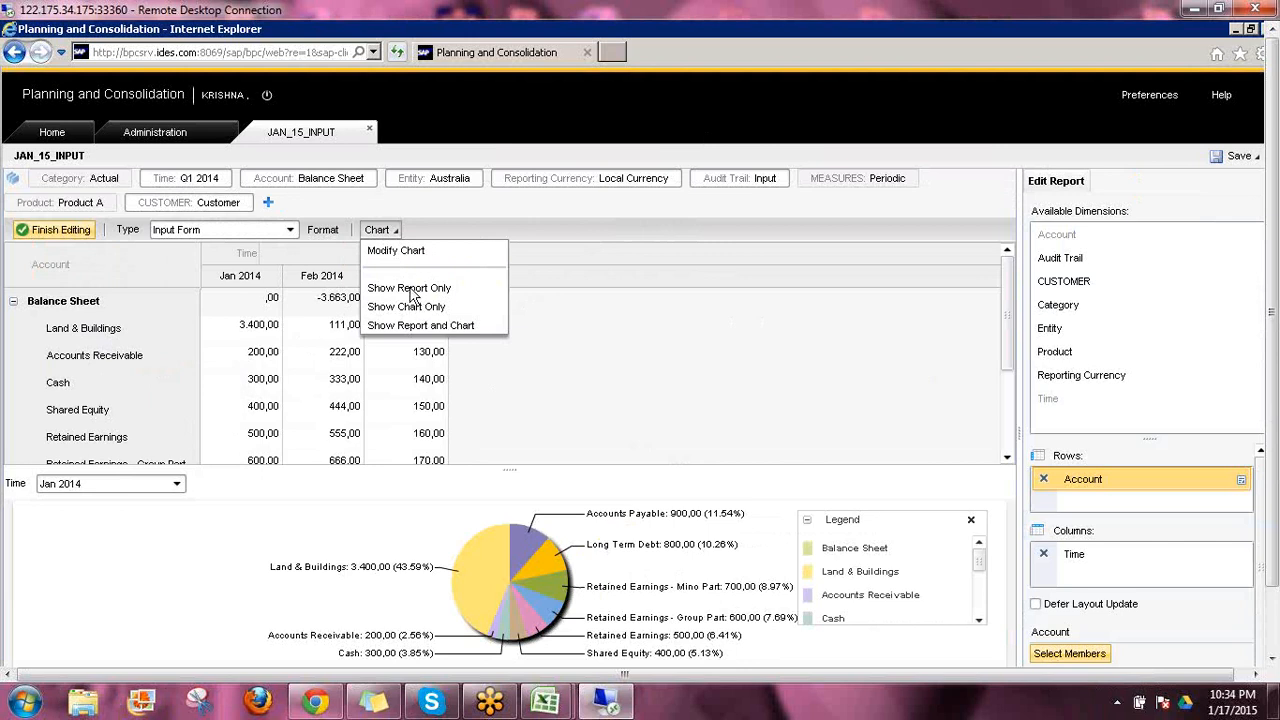
{"action": "left_click", "coordinate": [410, 290]}
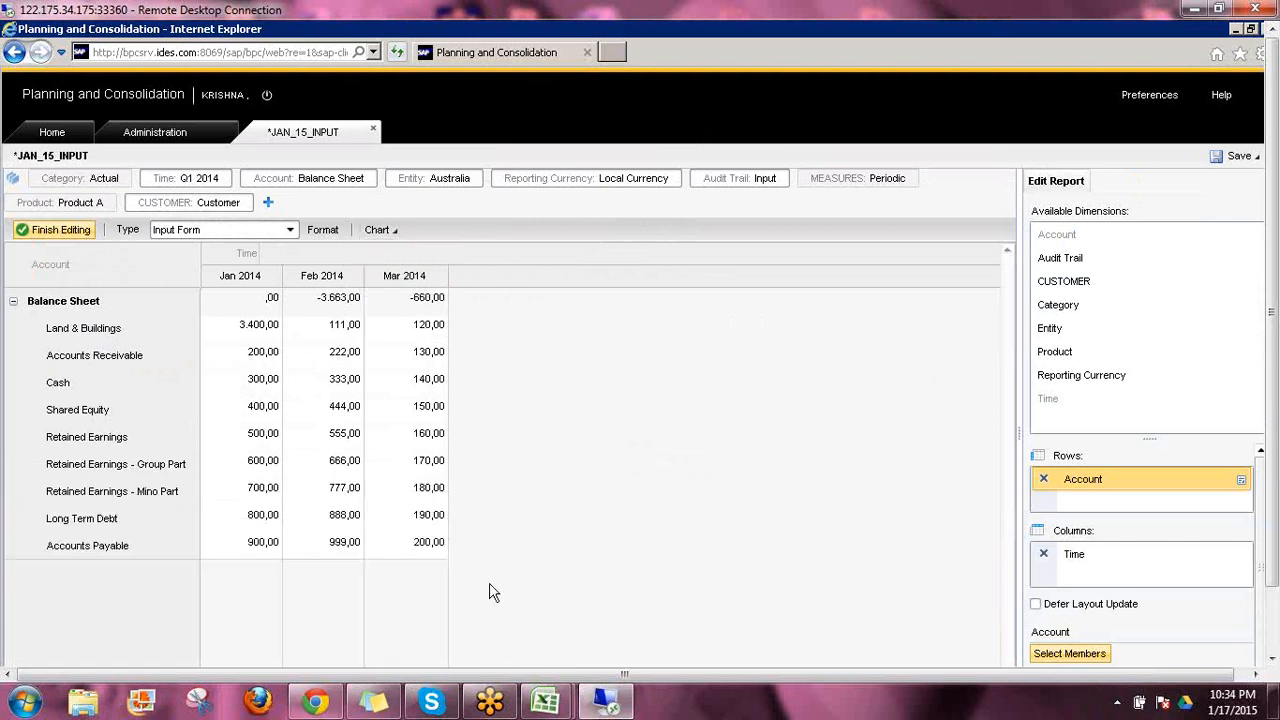
{"action": "left_click", "coordinate": [316, 180]}
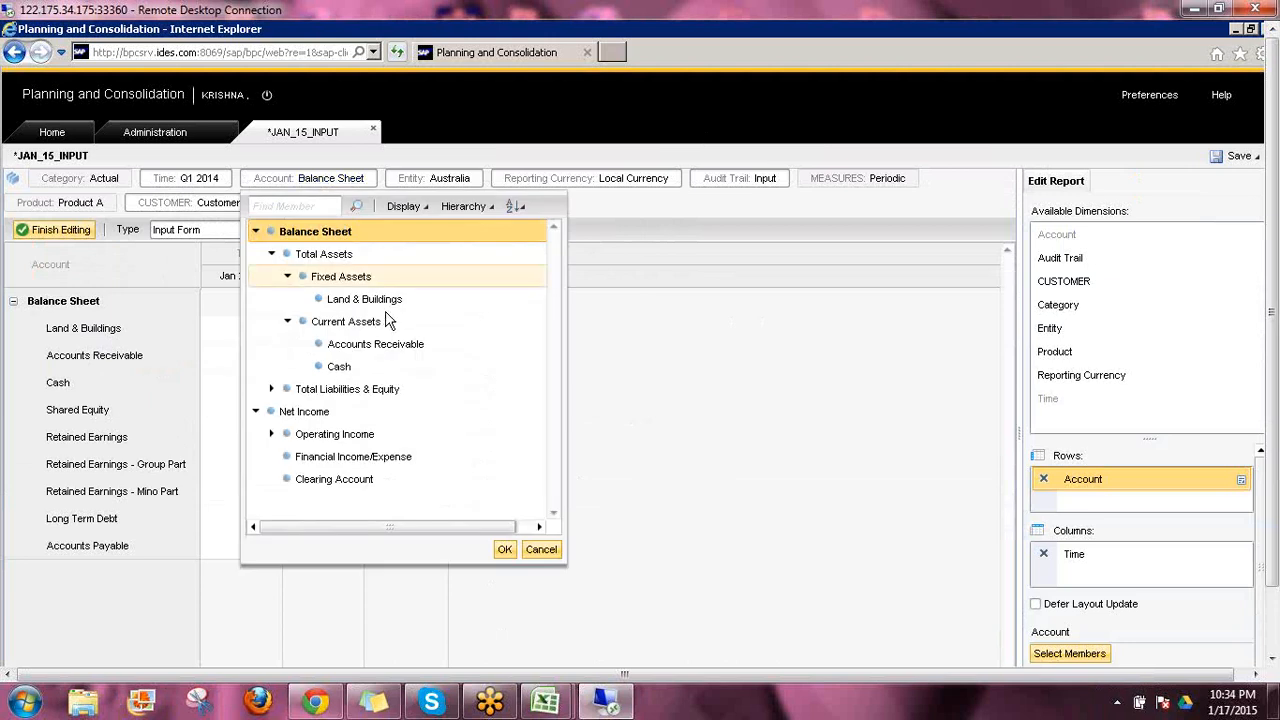
{"action": "left_click", "coordinate": [345, 321]}
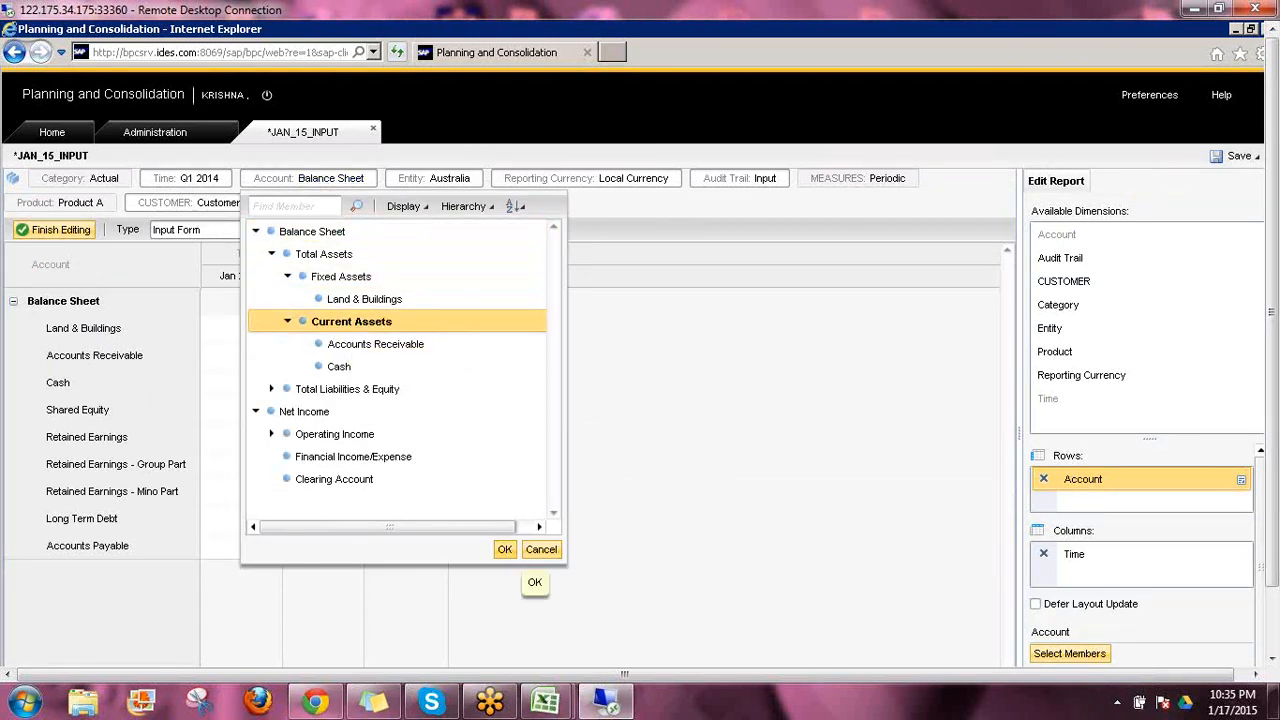
{"action": "left_click", "coordinate": [506, 550]}
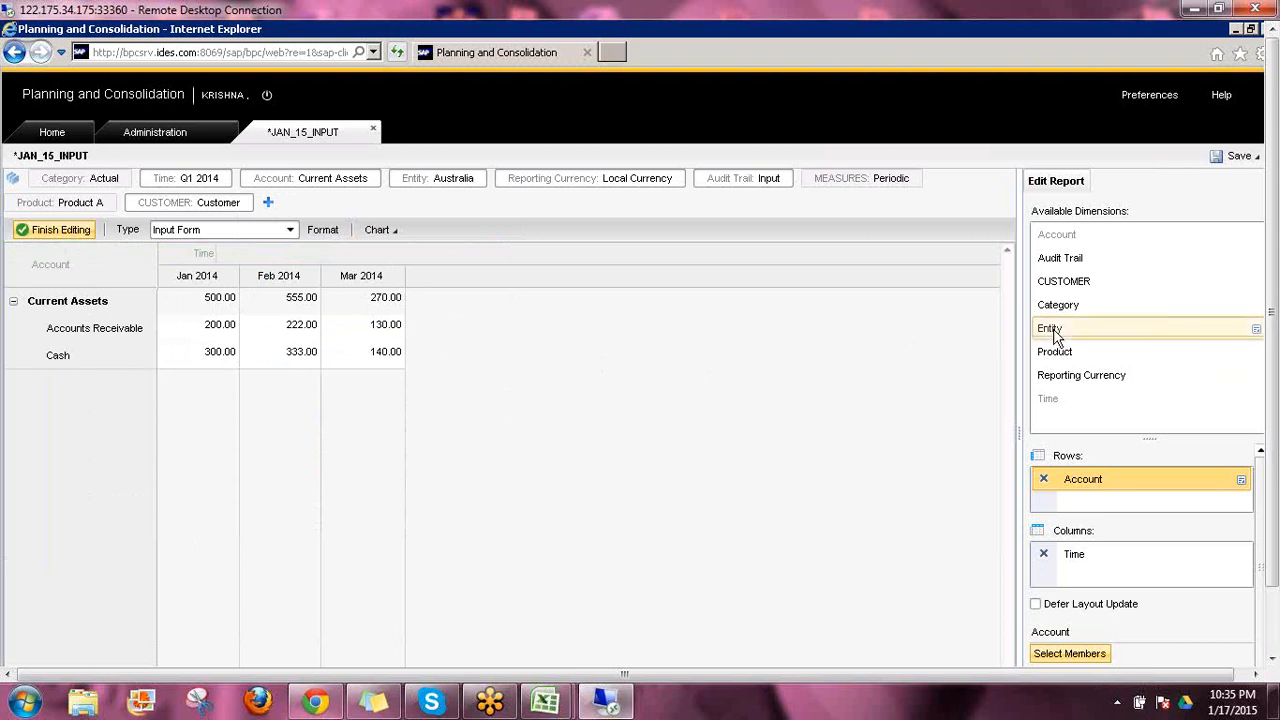
{"action": "left_click_drag", "start_coordinate": [1052, 336], "coordinate": [983, 654]}
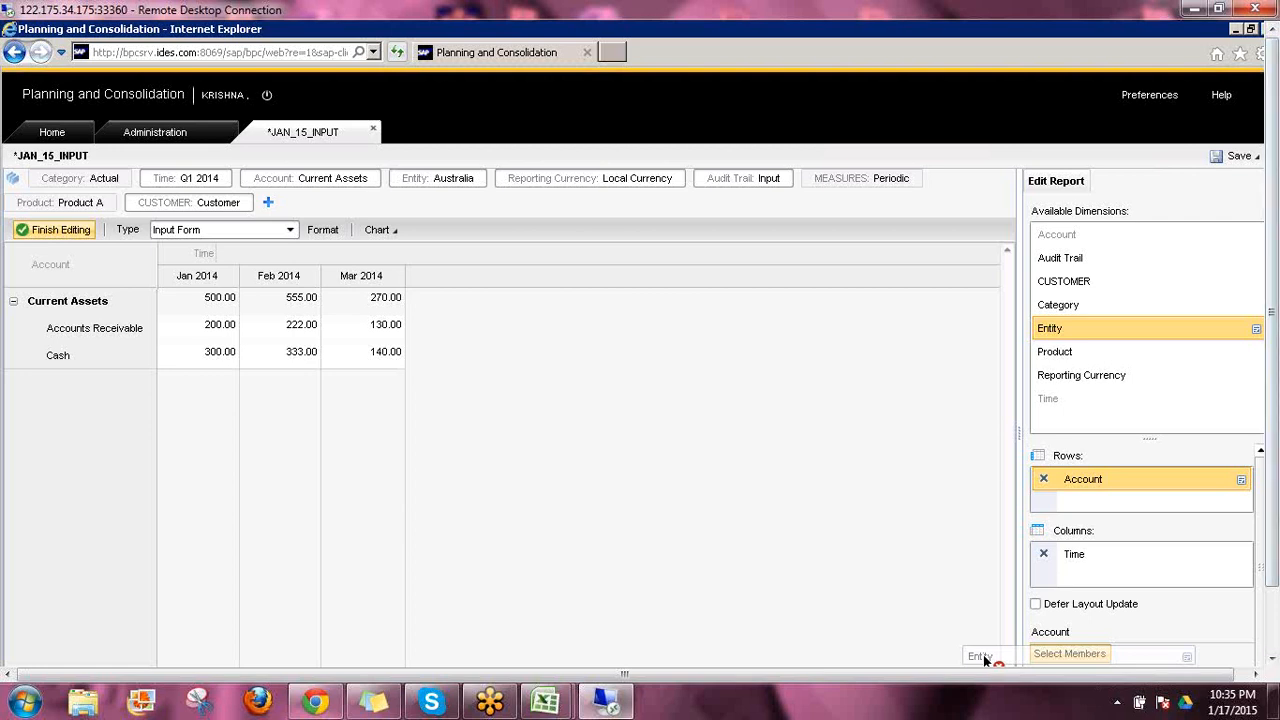
{"action": "left_click_drag", "start_coordinate": [983, 654], "coordinate": [1167, 210]}
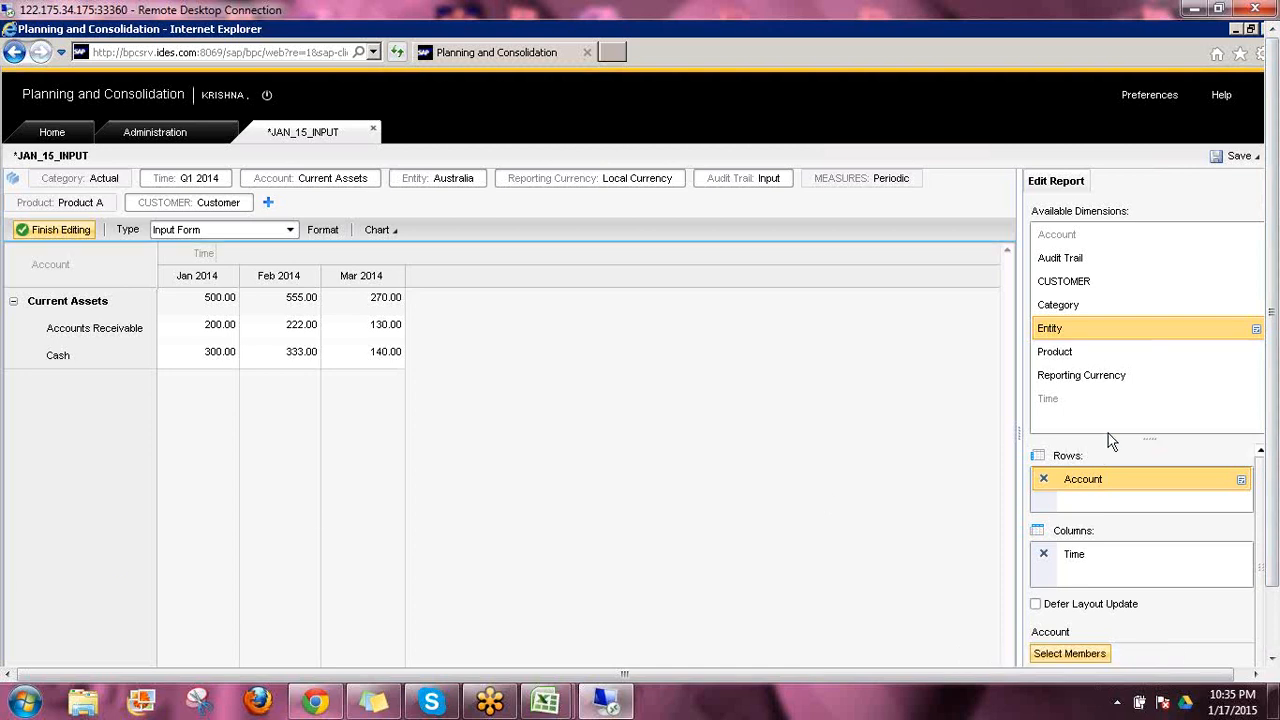
{"action": "right_click", "coordinate": [1055, 338]}
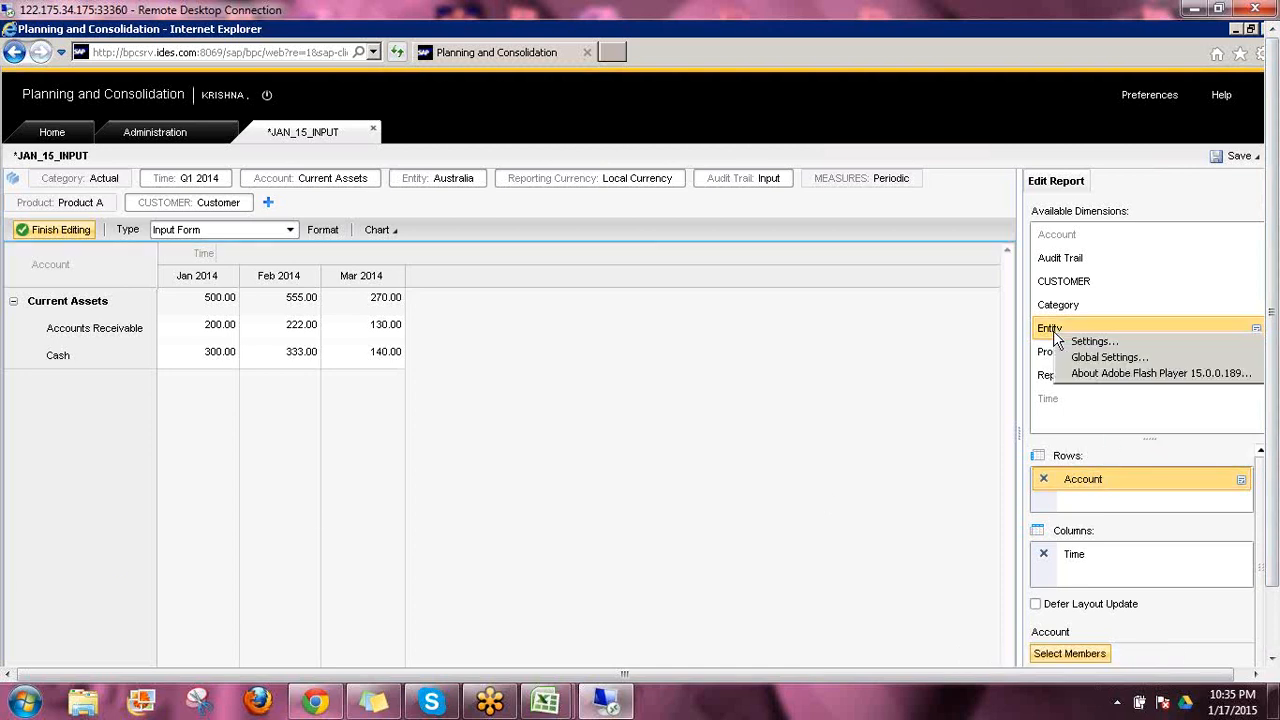
{"action": "left_click", "coordinate": [1053, 332]}
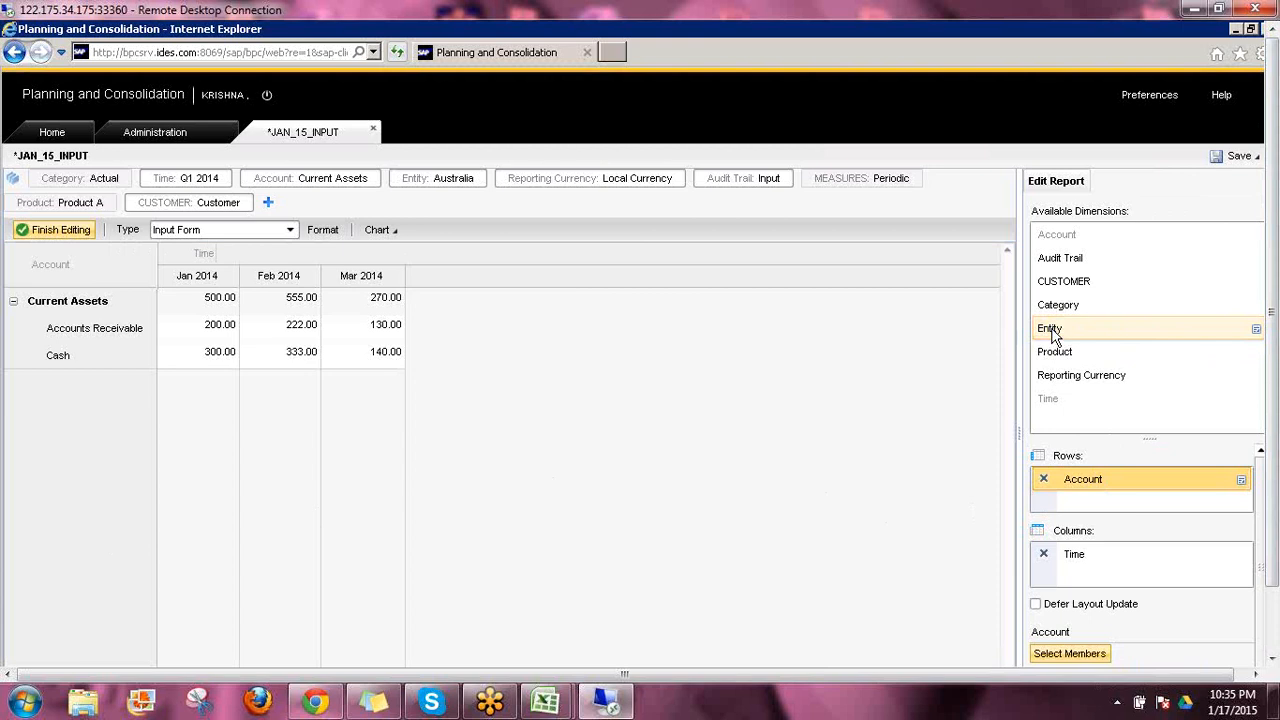
{"action": "right_click", "coordinate": [1050, 330]}
{"action": "left_click", "coordinate": [1050, 329]}
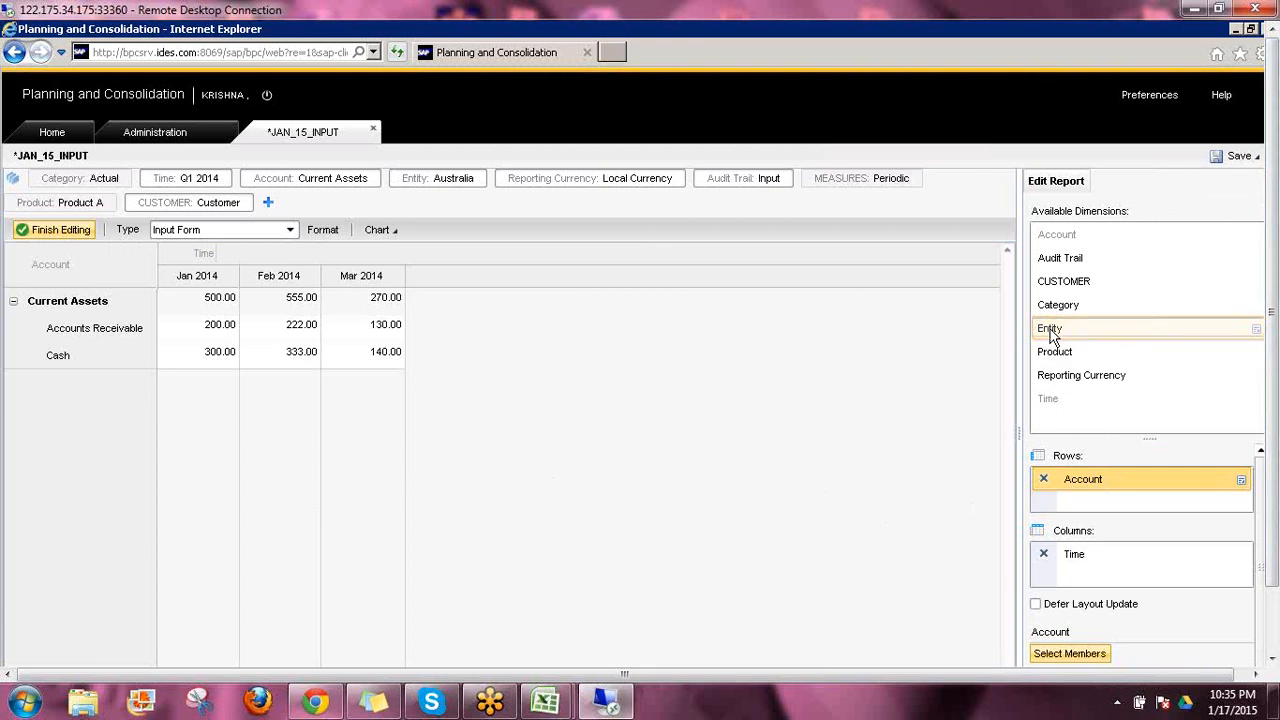
{"action": "left_click_drag", "start_coordinate": [1054, 334], "coordinate": [1080, 477]}
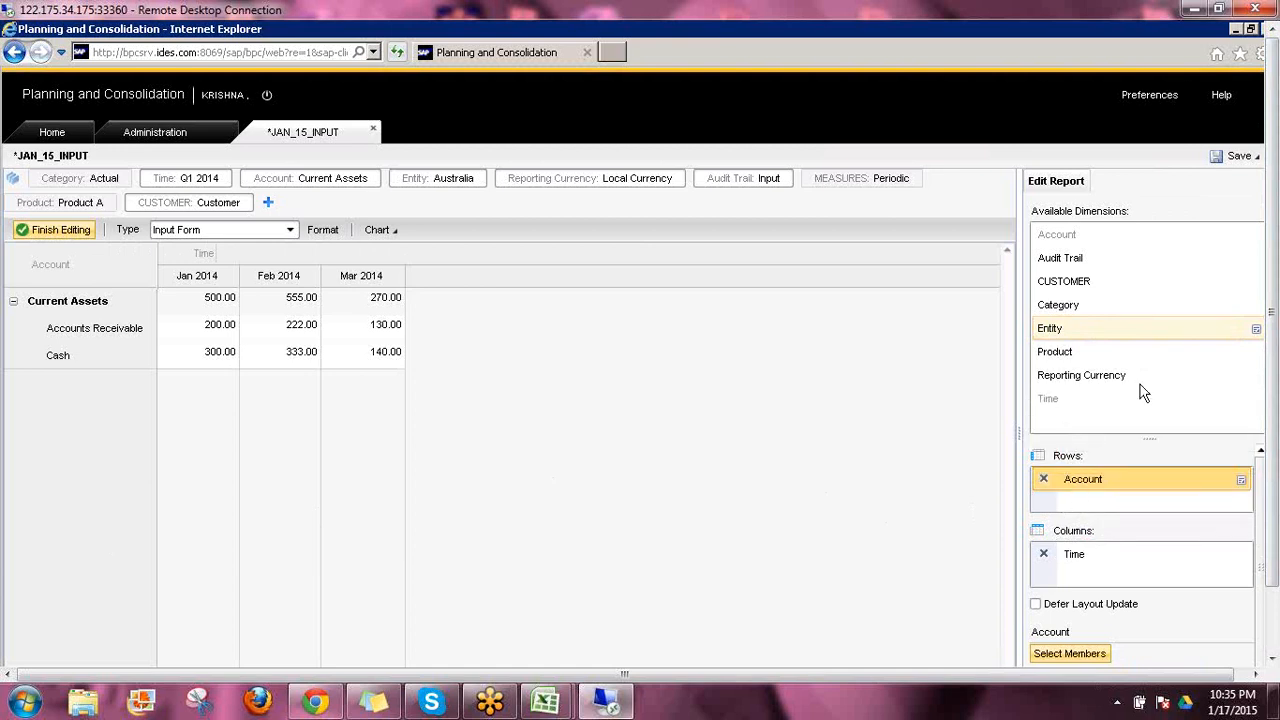
Add the Entity dimension to the form's rows beneath Account
{"action": "left_click_drag", "start_coordinate": [1268, 500], "coordinate": [1268, 574]}
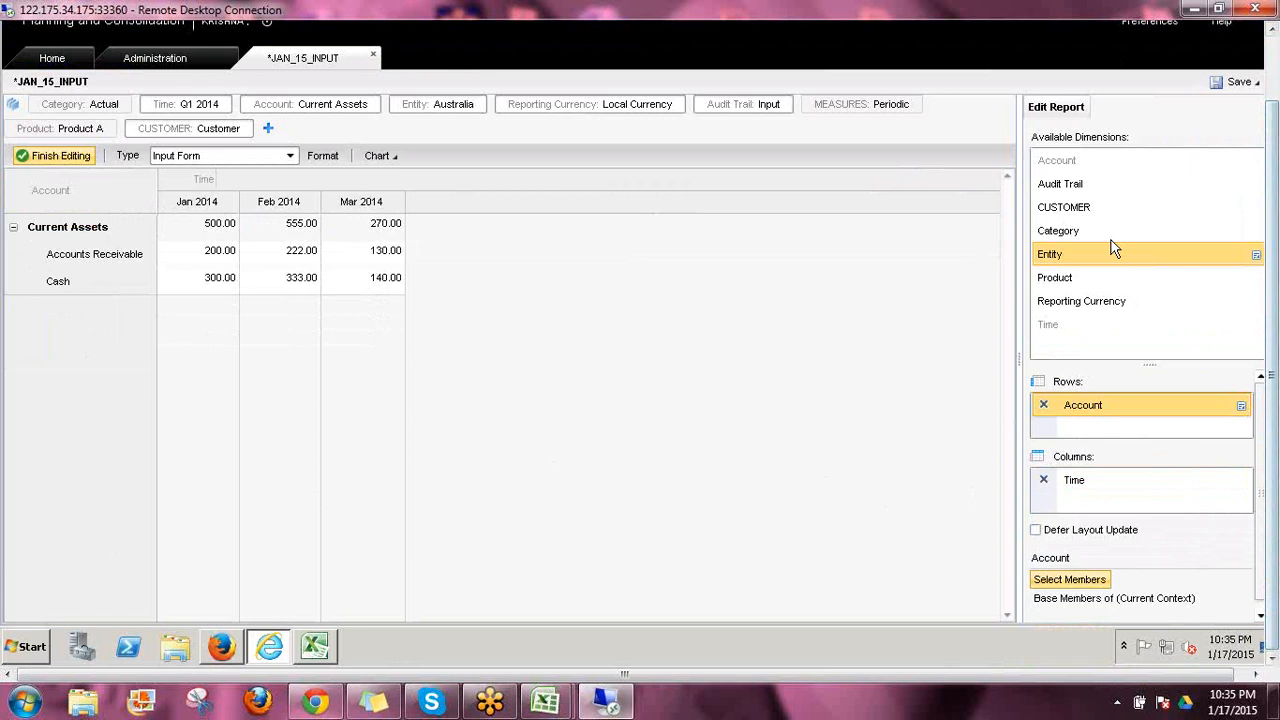
{"action": "right_click", "coordinate": [1058, 259]}
{"action": "left_click_drag", "start_coordinate": [1058, 259], "coordinate": [1079, 390]}
{"action": "left_click_drag", "start_coordinate": [1077, 260], "coordinate": [1066, 405]}
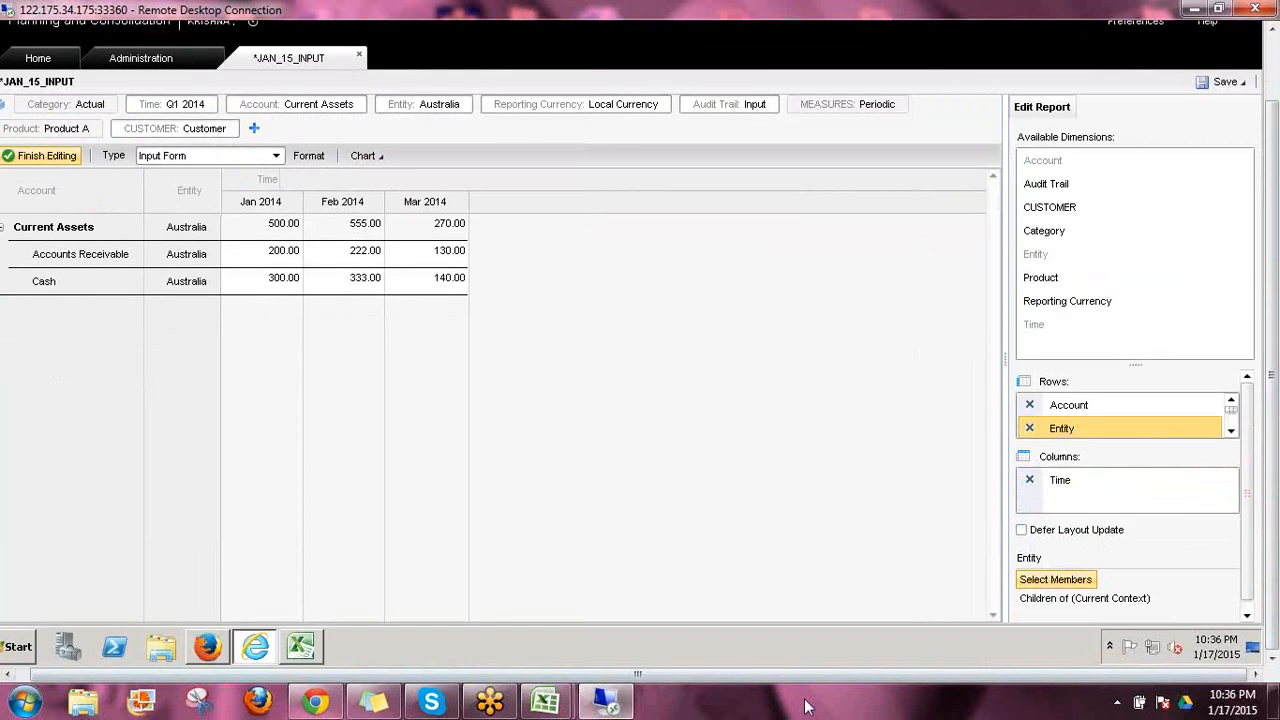
Change the Entity row's member criteria from children of the current context to a Fixed List
{"action": "left_click_drag", "start_coordinate": [807, 676], "coordinate": [765, 674]}
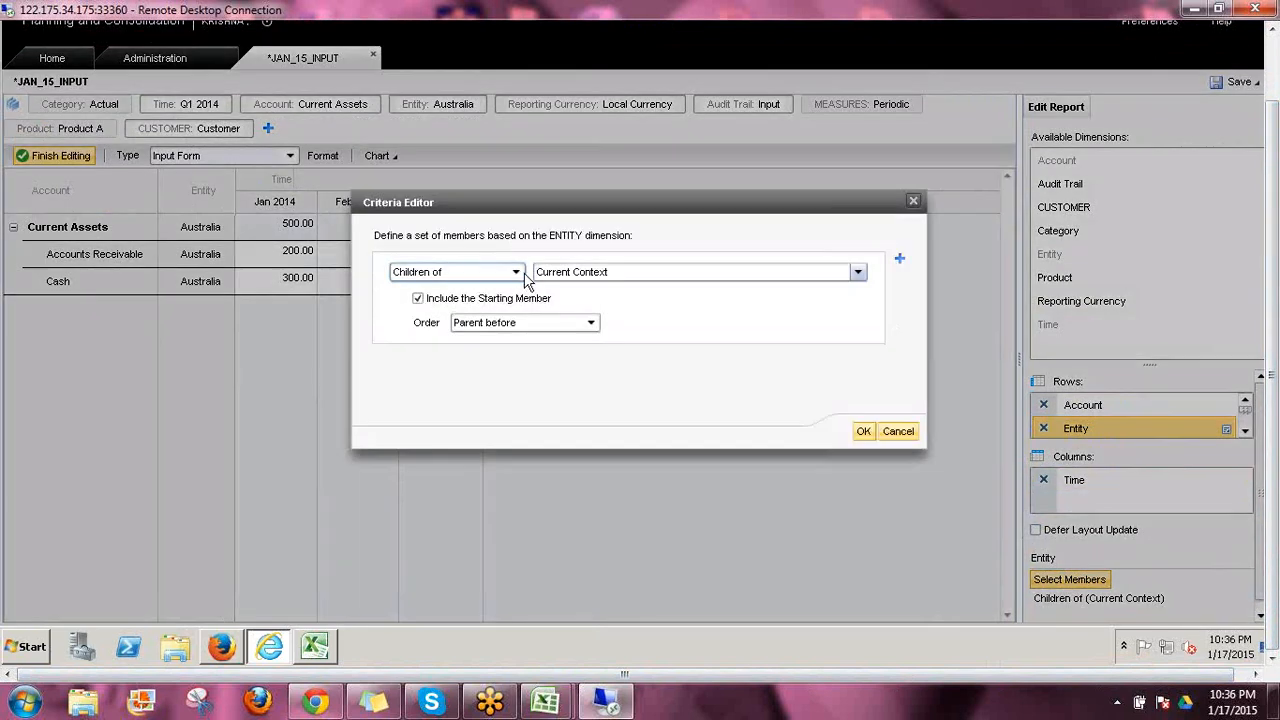
{"action": "left_click", "coordinate": [512, 272]}
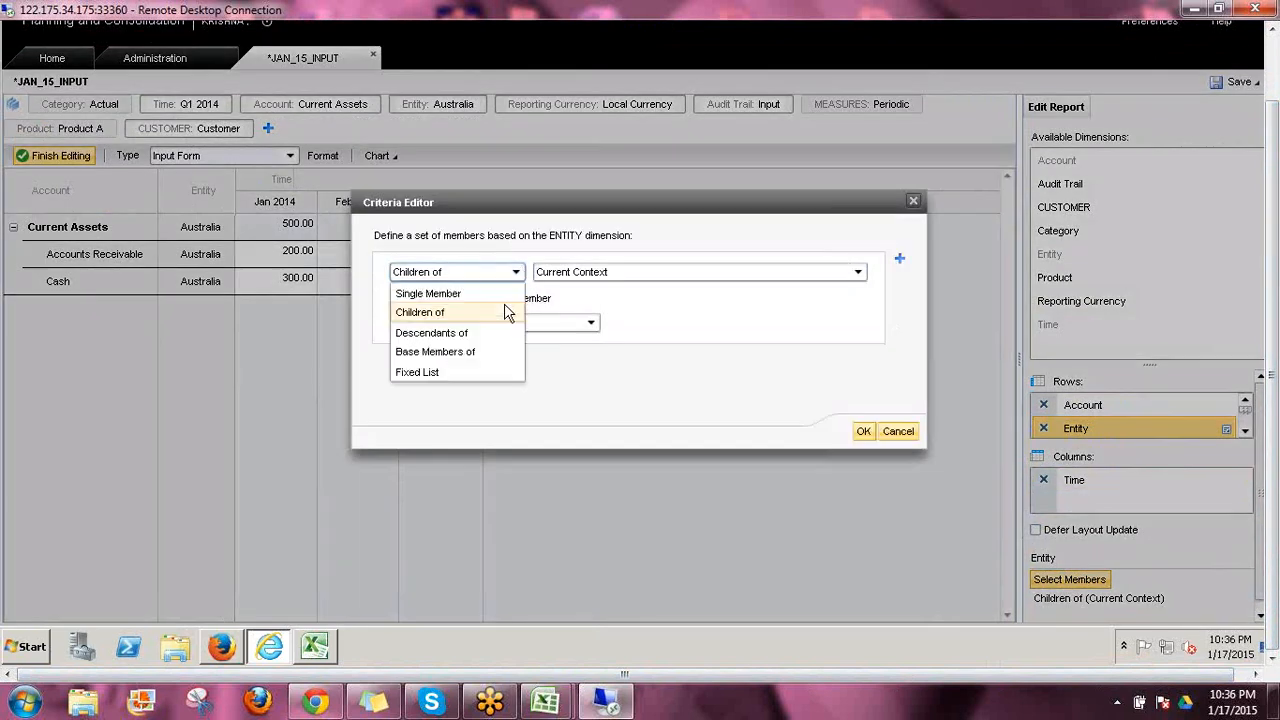
{"action": "left_click", "coordinate": [430, 372]}
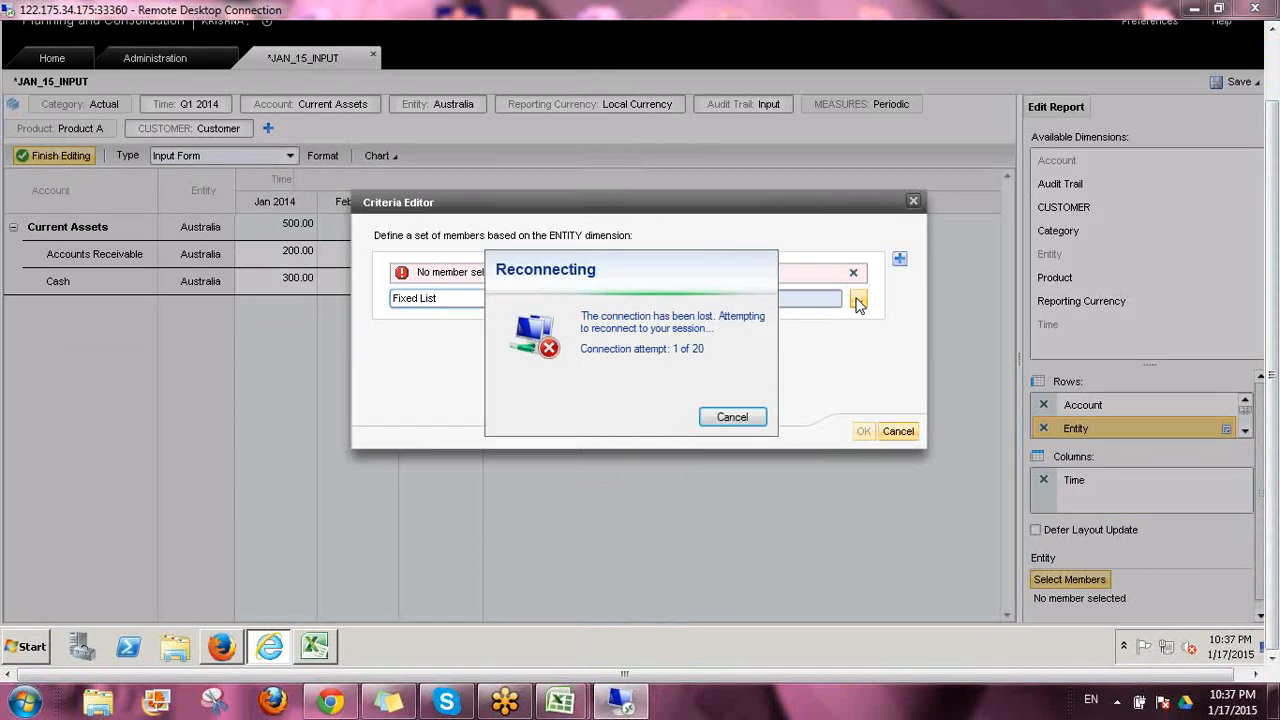
Cancel the automatic reconnection attempt, reopen the remote desktop session and enter the account password to sign in
{"action": "left_click", "coordinate": [729, 418]}
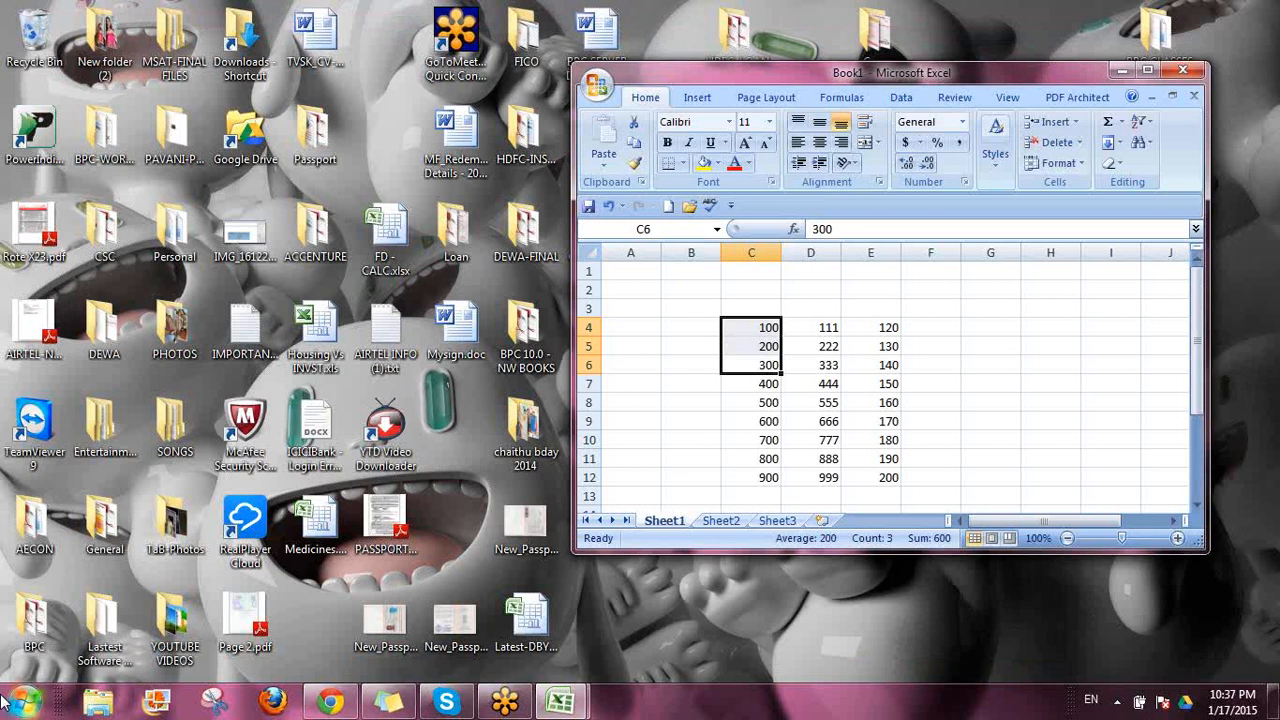
{"action": "left_click", "coordinate": [25, 702]}
{"action": "left_click", "coordinate": [116, 190]}
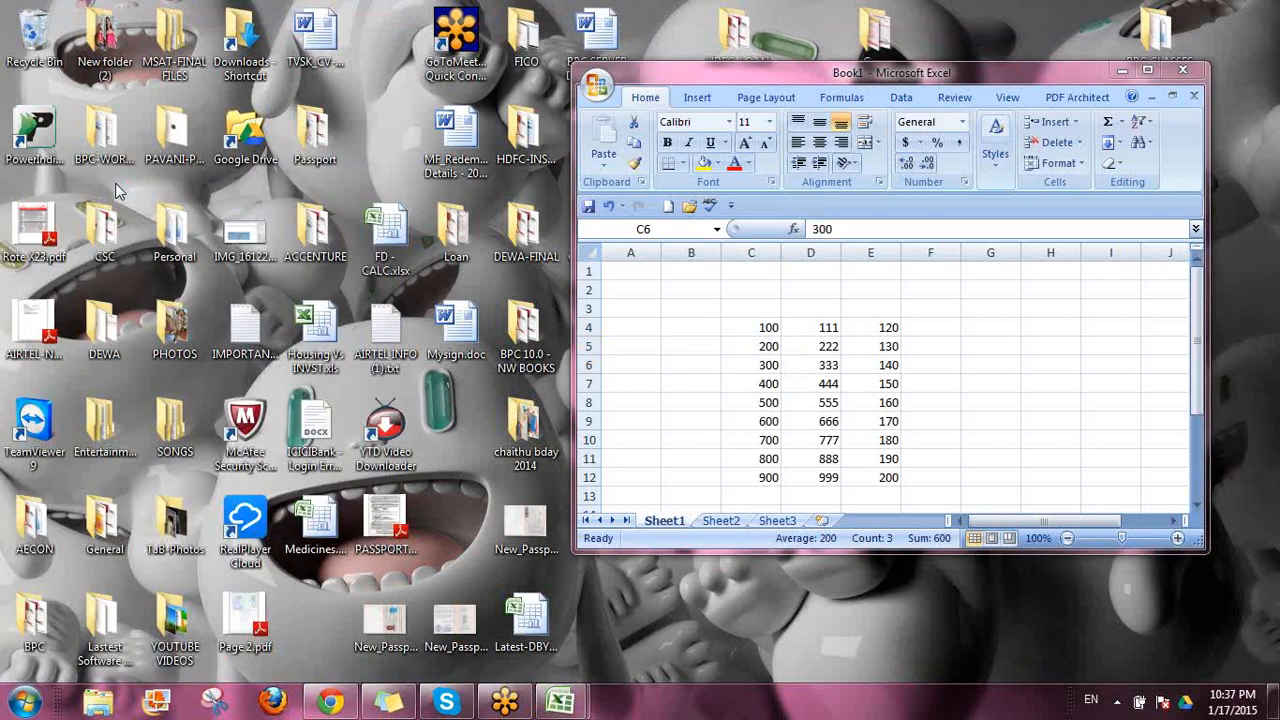
{"action": "left_click", "coordinate": [716, 333]}
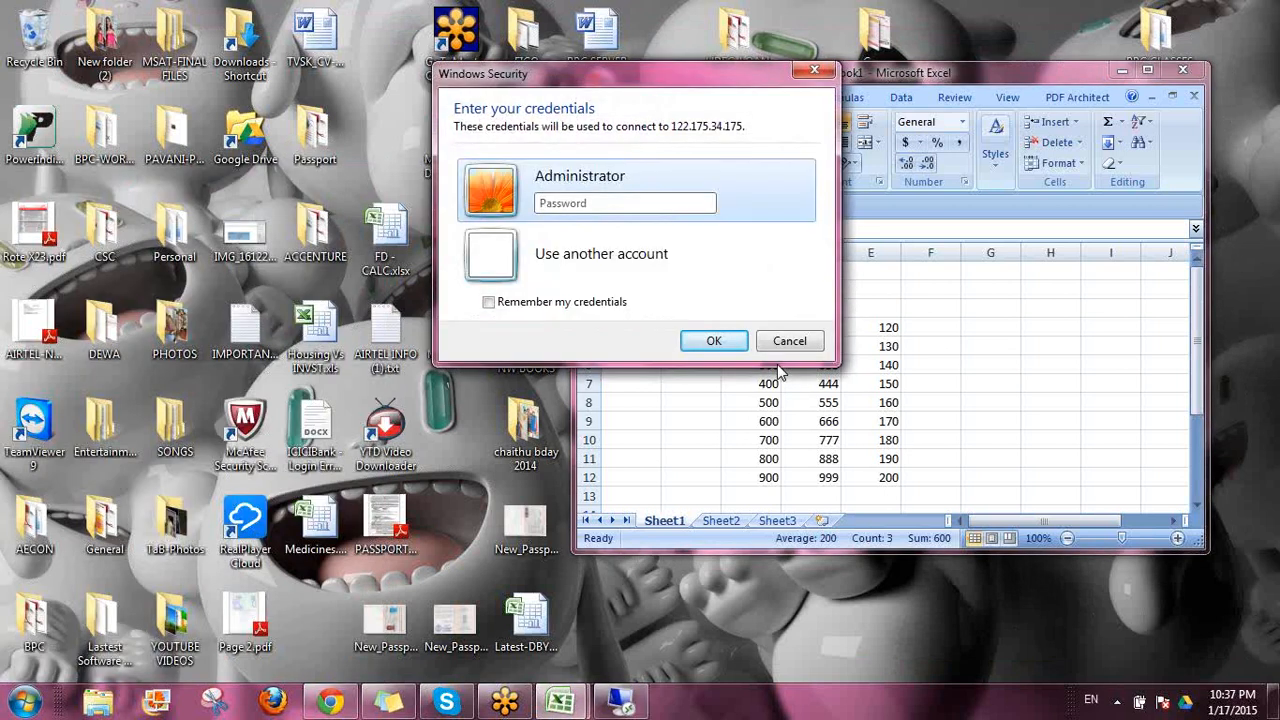
{"action": "type", "text": "p"}
{"action": "key", "text": "Return"}
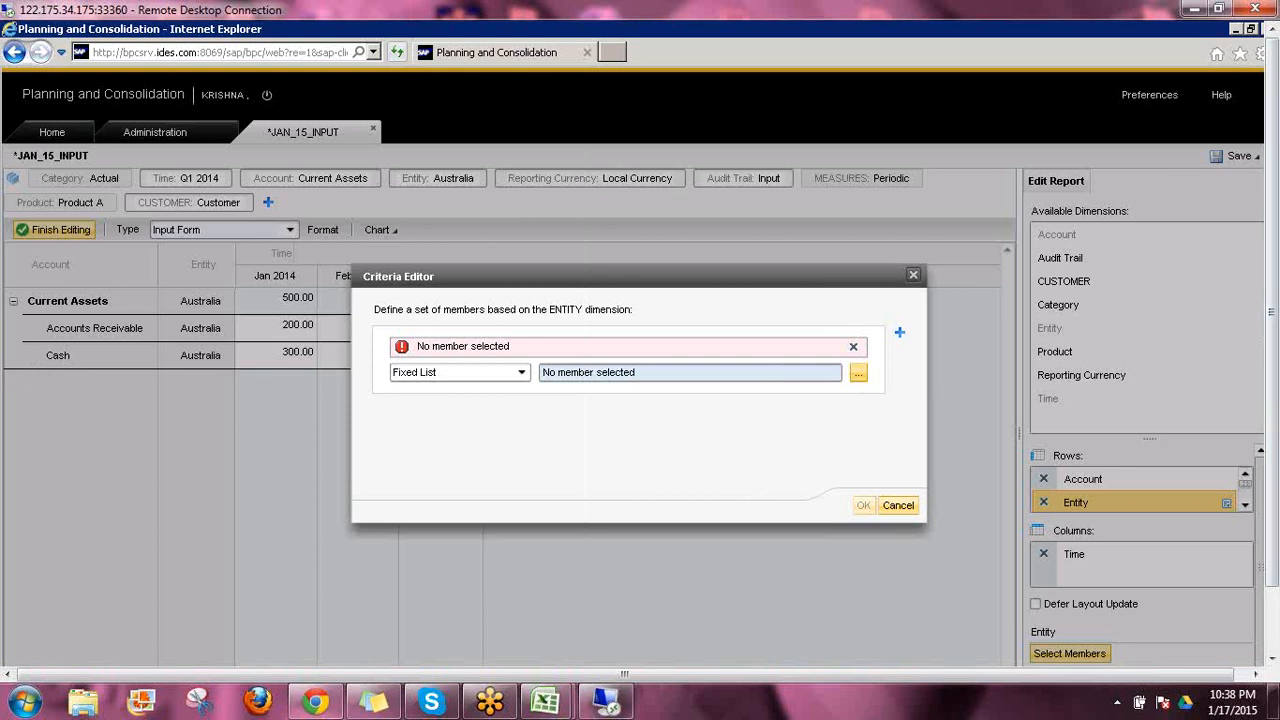
Pick Australia, China and Canada as the fixed Entity members and apply the criteria
{"action": "left_click", "coordinate": [858, 372]}
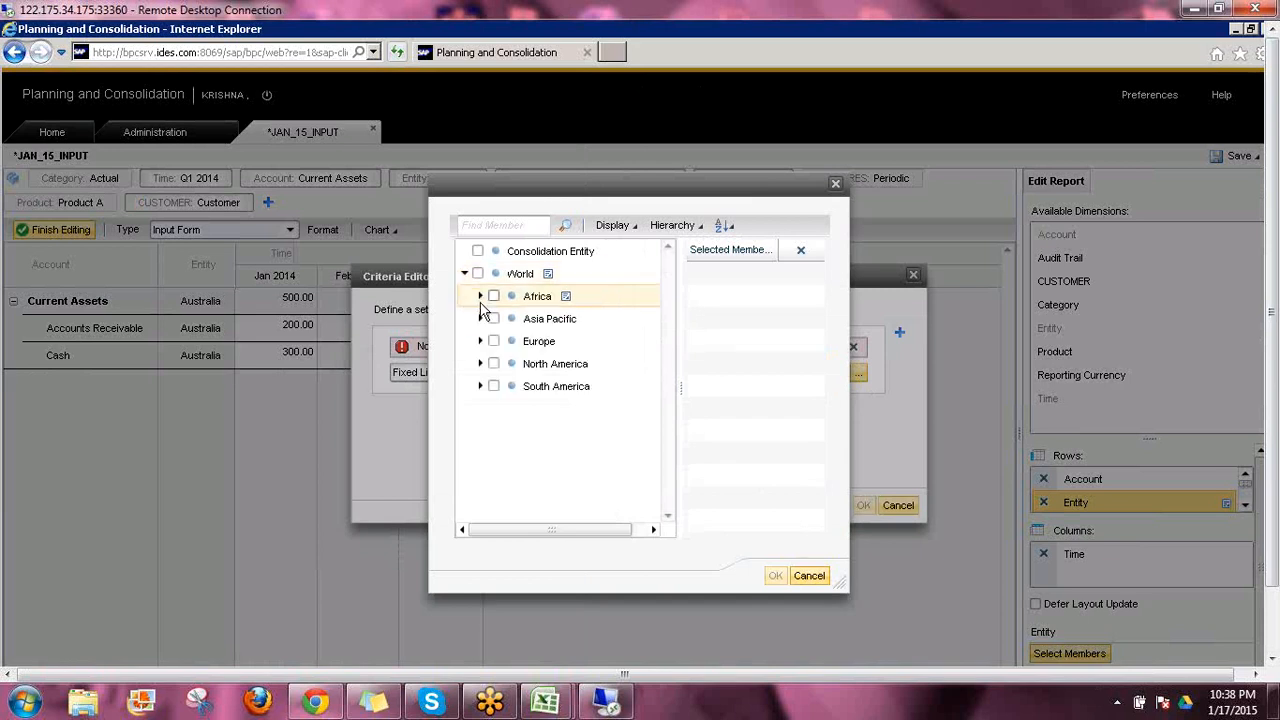
{"action": "left_click", "coordinate": [480, 318]}
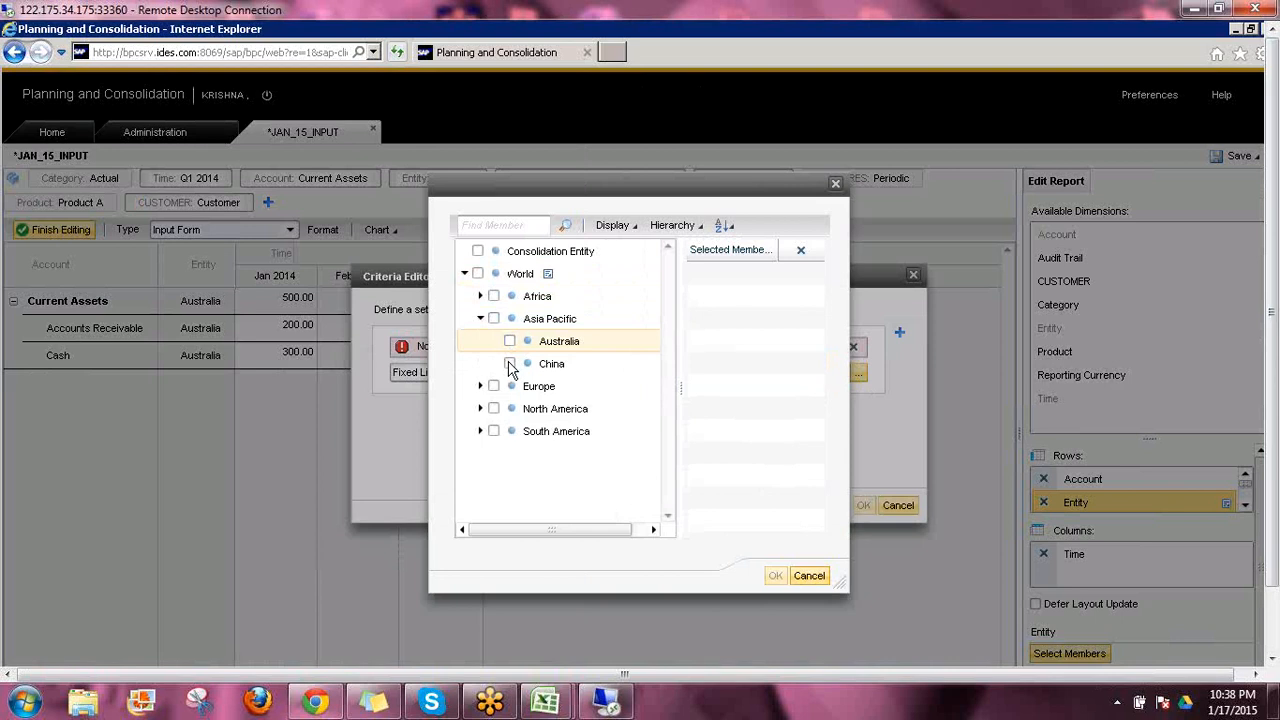
{"action": "left_click", "coordinate": [510, 364]}
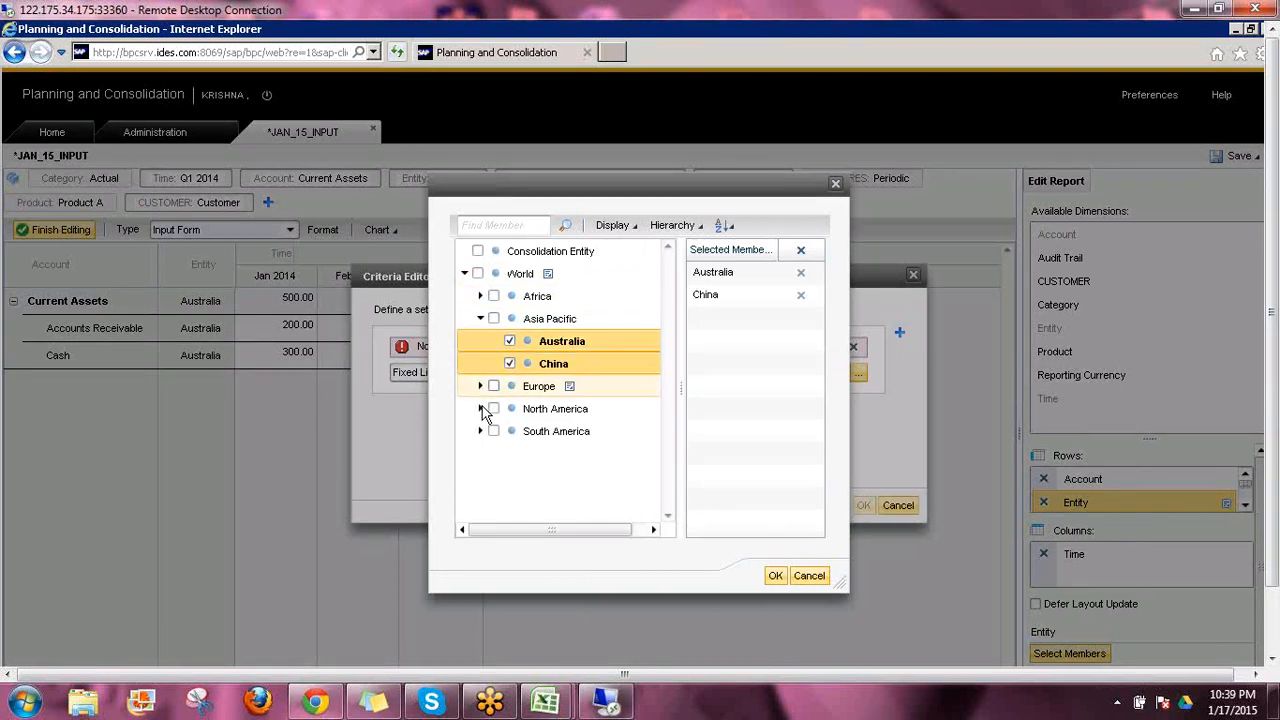
{"action": "left_click", "coordinate": [480, 408]}
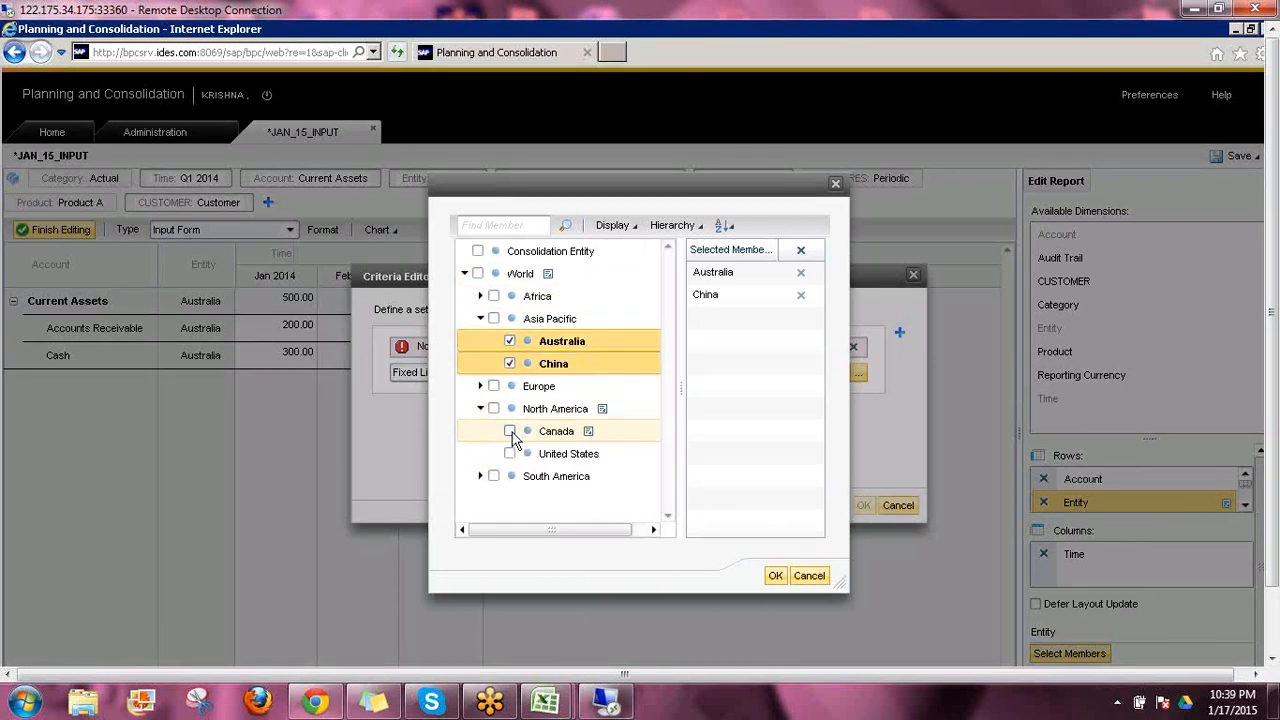
{"action": "left_click", "coordinate": [510, 432]}
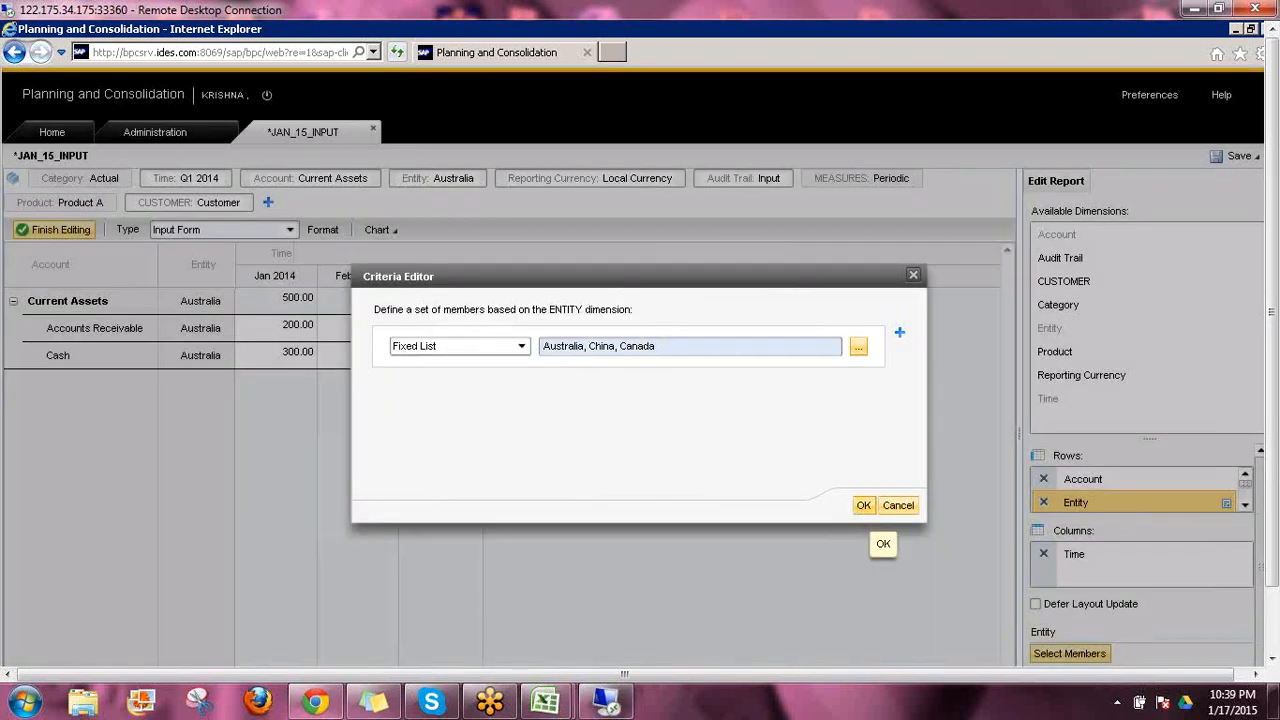
{"action": "left_click", "coordinate": [862, 505]}
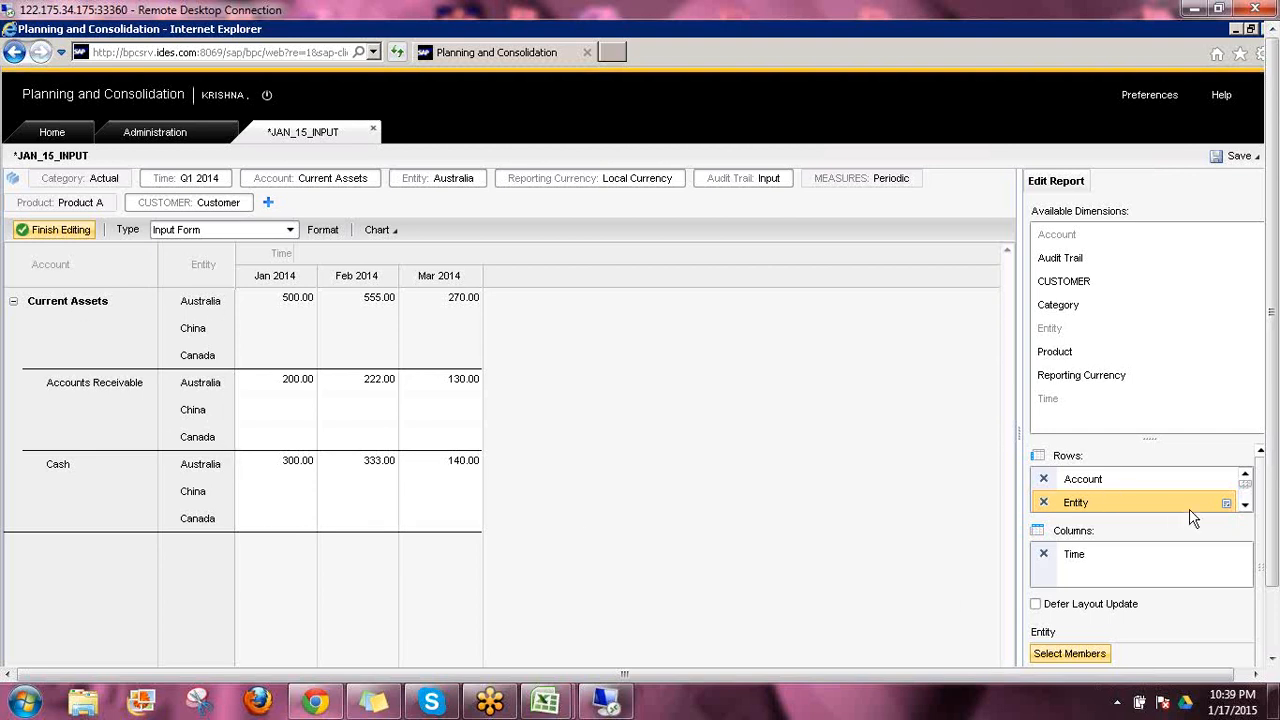
Move Entity above Account in the row order
{"action": "right_click", "coordinate": [1228, 509]}
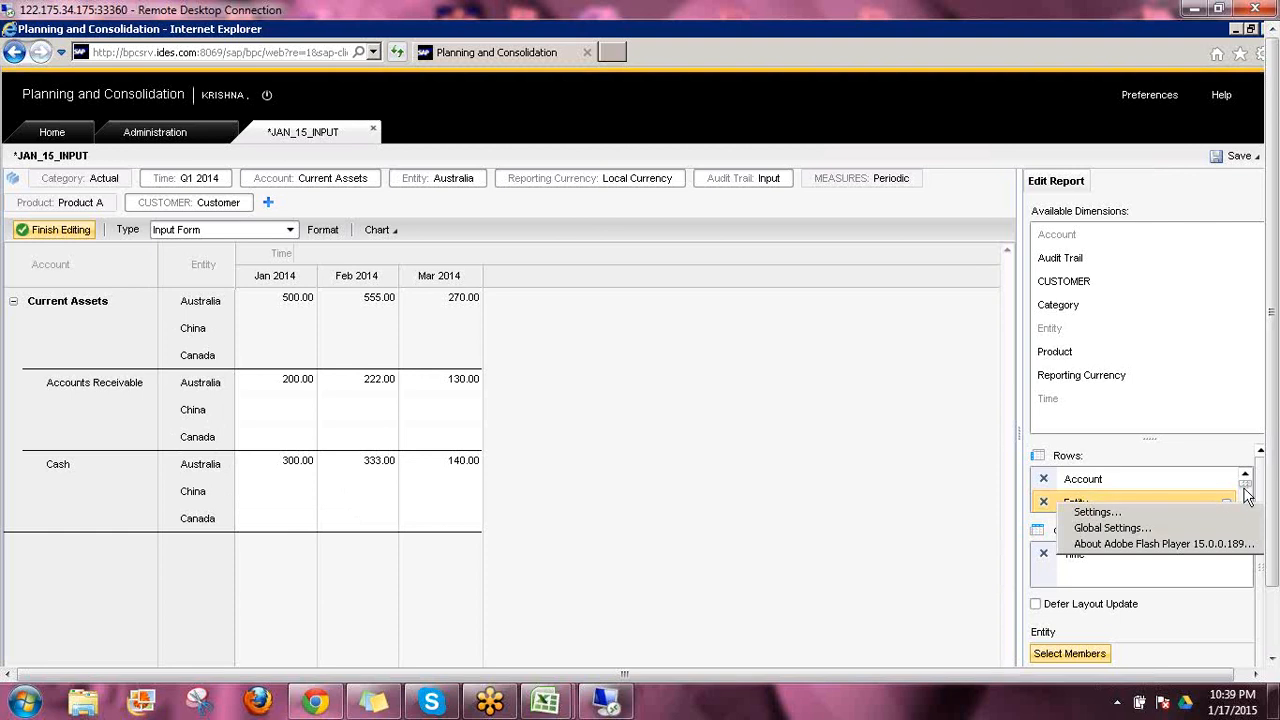
{"action": "left_click_drag", "start_coordinate": [1271, 490], "coordinate": [1271, 556]}
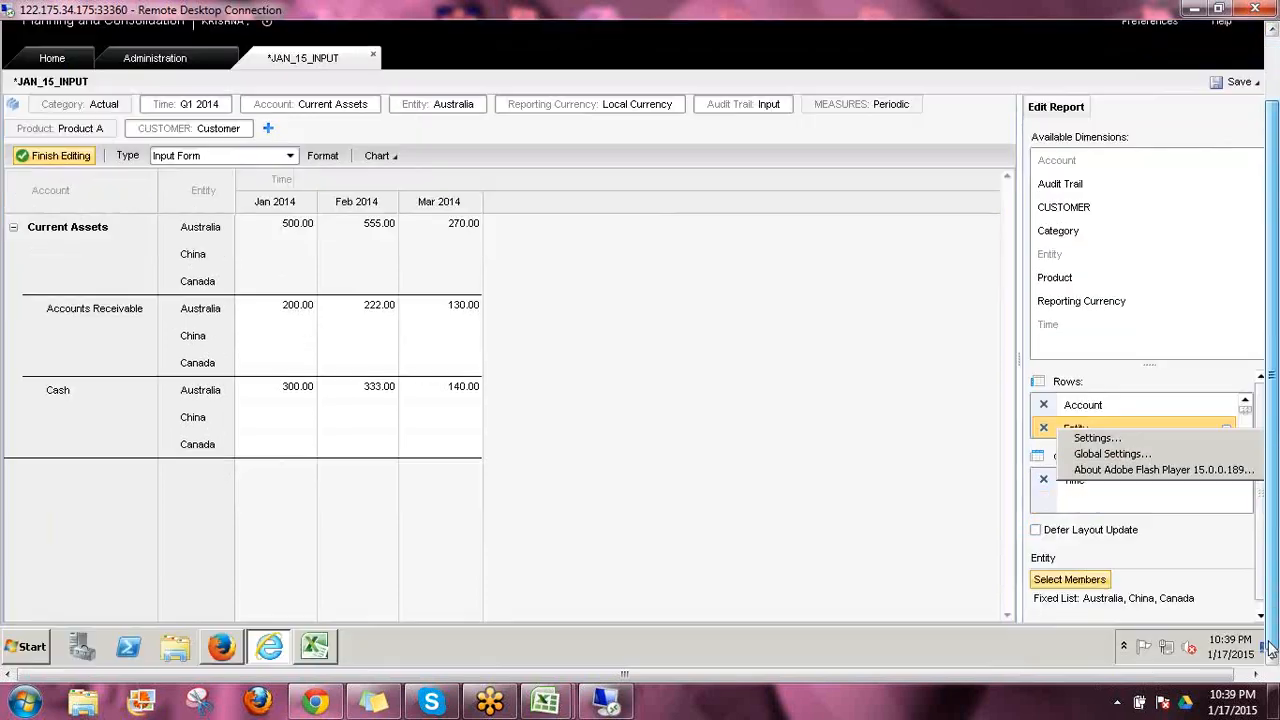
{"action": "left_click", "coordinate": [1014, 430]}
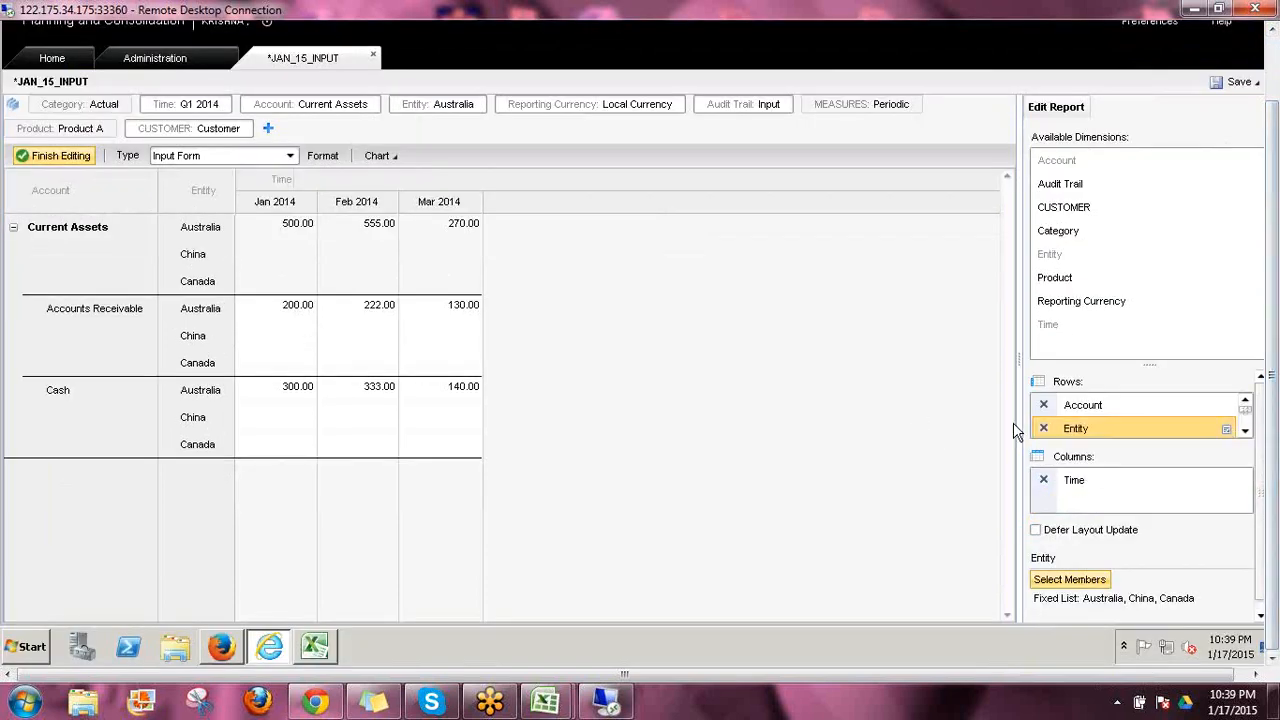
{"action": "left_click", "coordinate": [1226, 431]}
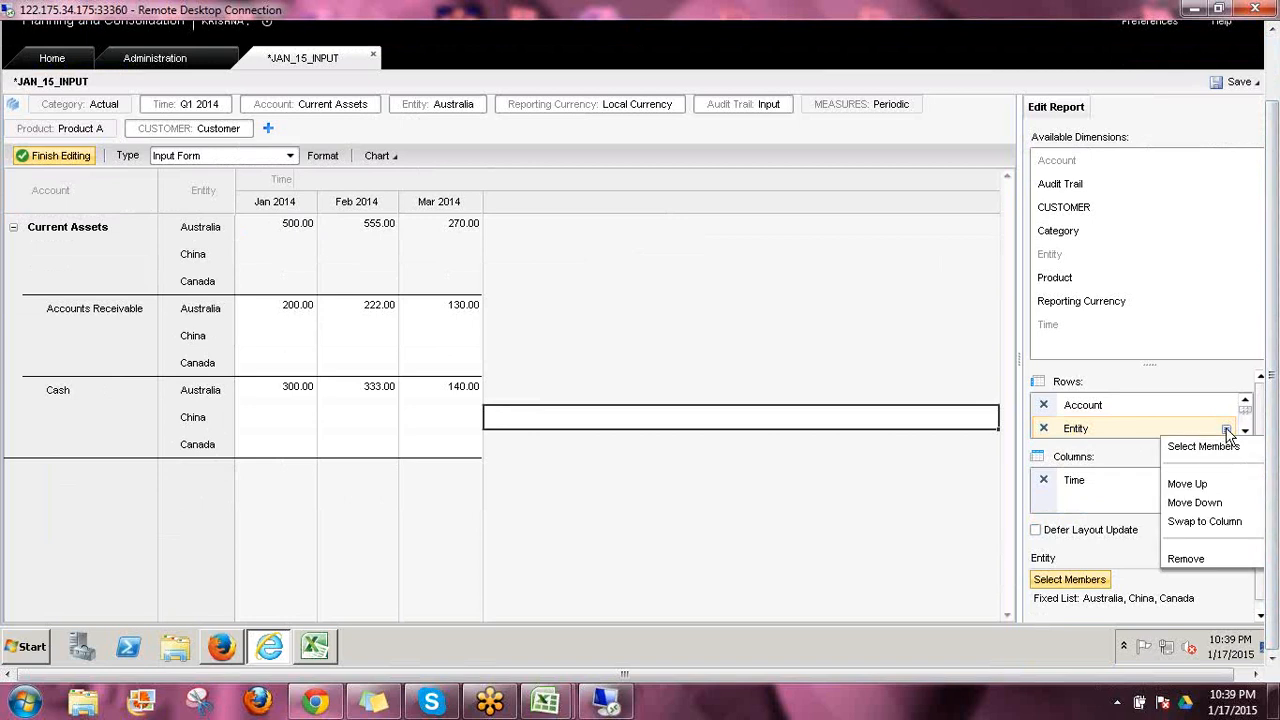
{"action": "left_click", "coordinate": [1200, 486]}
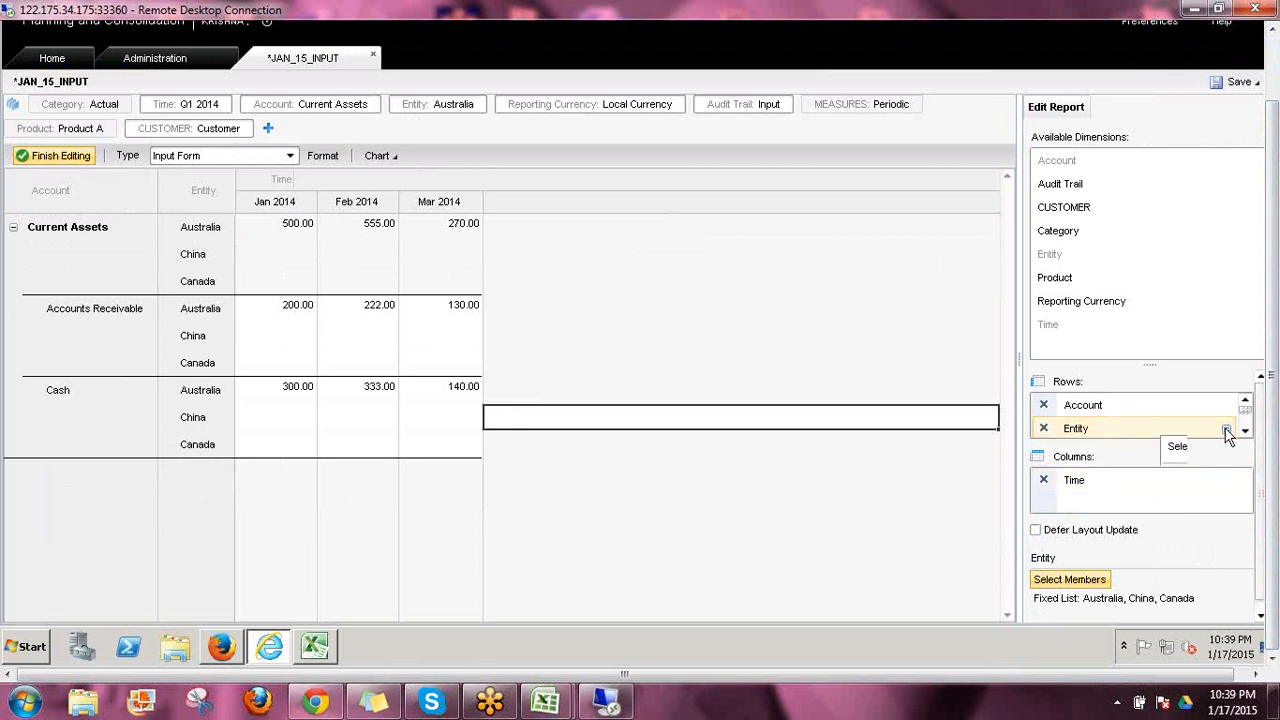
{"action": "left_click", "coordinate": [1226, 430]}
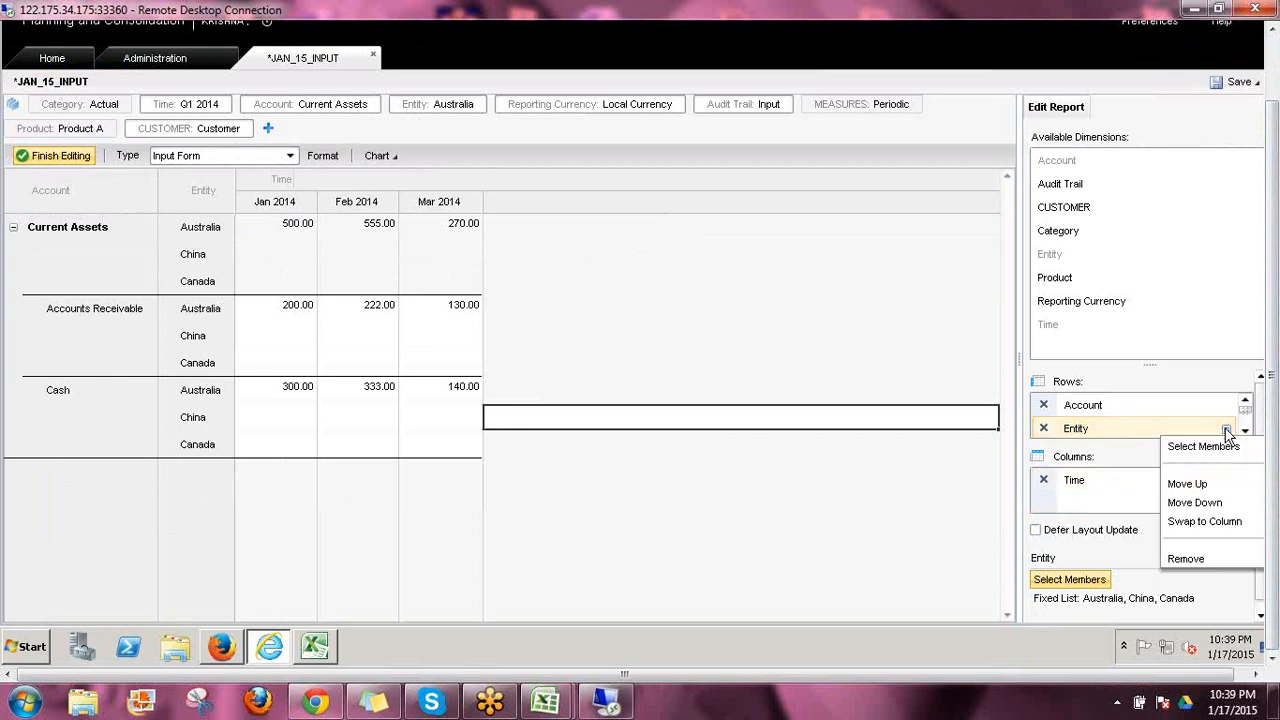
{"action": "left_click", "coordinate": [1185, 483]}
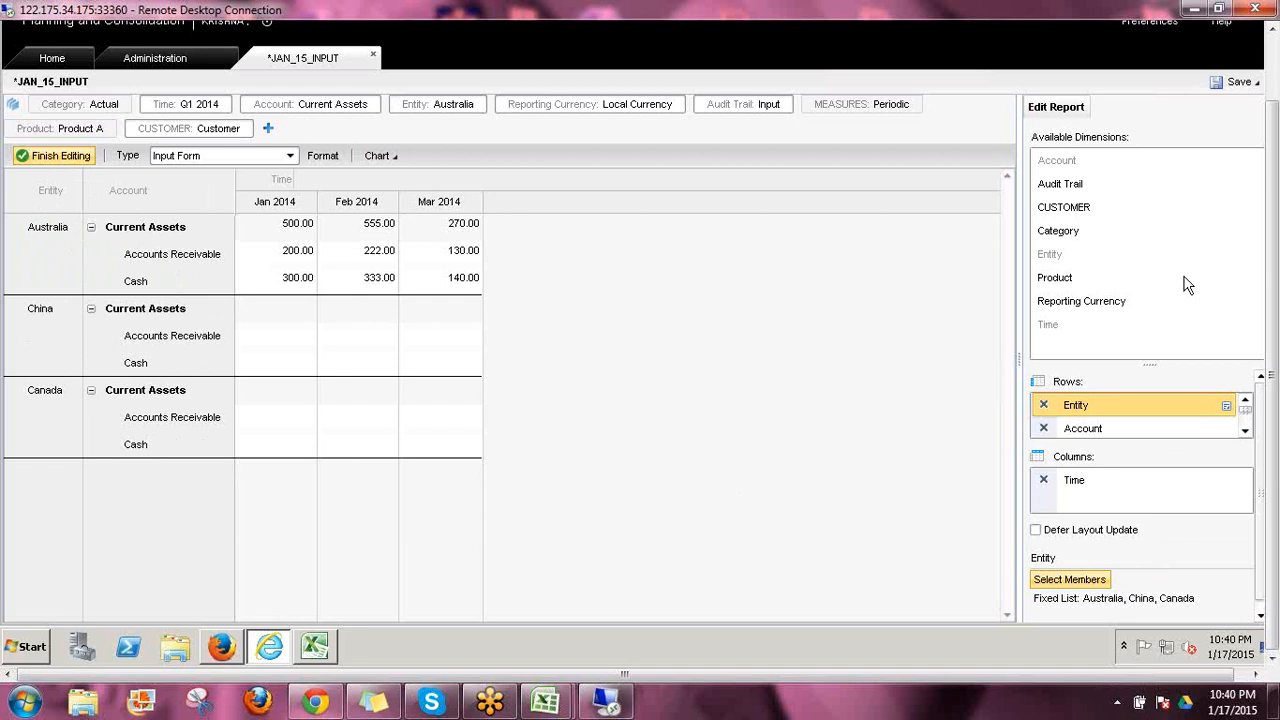
Add the Category dimension to the columns beneath Time and change its member criteria to a Fixed List
{"action": "left_click", "coordinate": [1061, 240]}
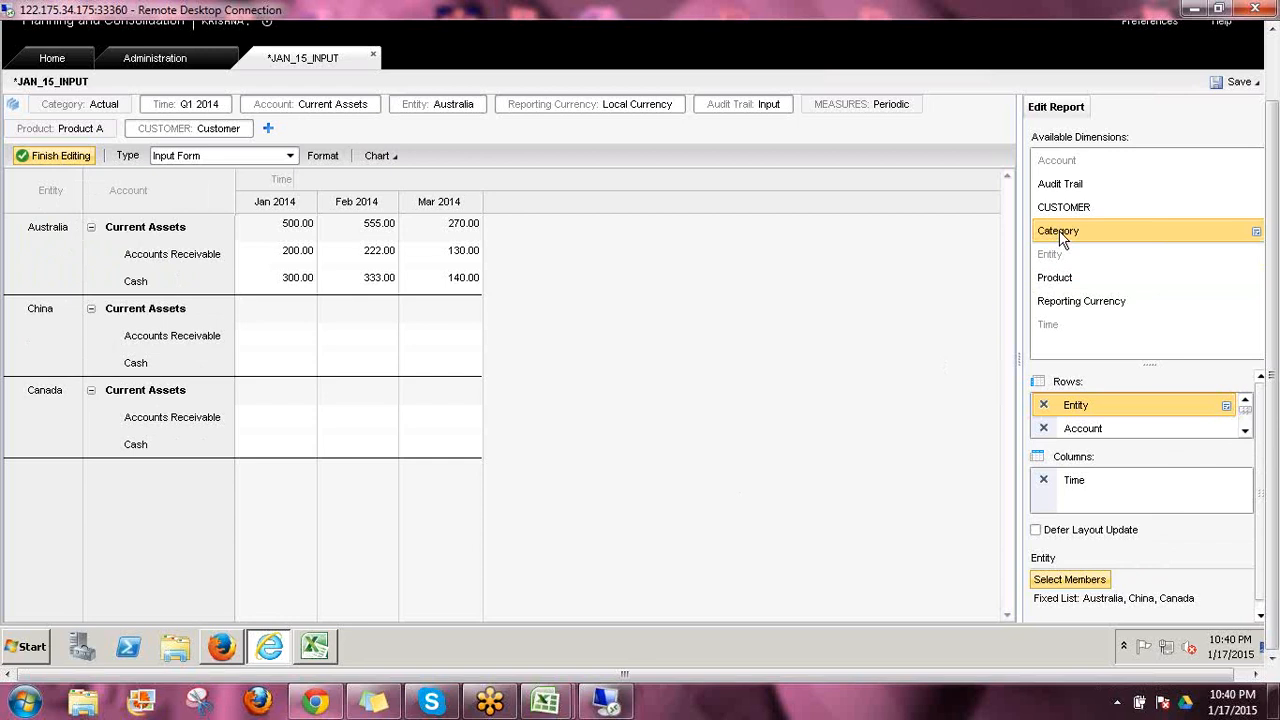
{"action": "left_click_drag", "start_coordinate": [1065, 232], "coordinate": [1080, 504]}
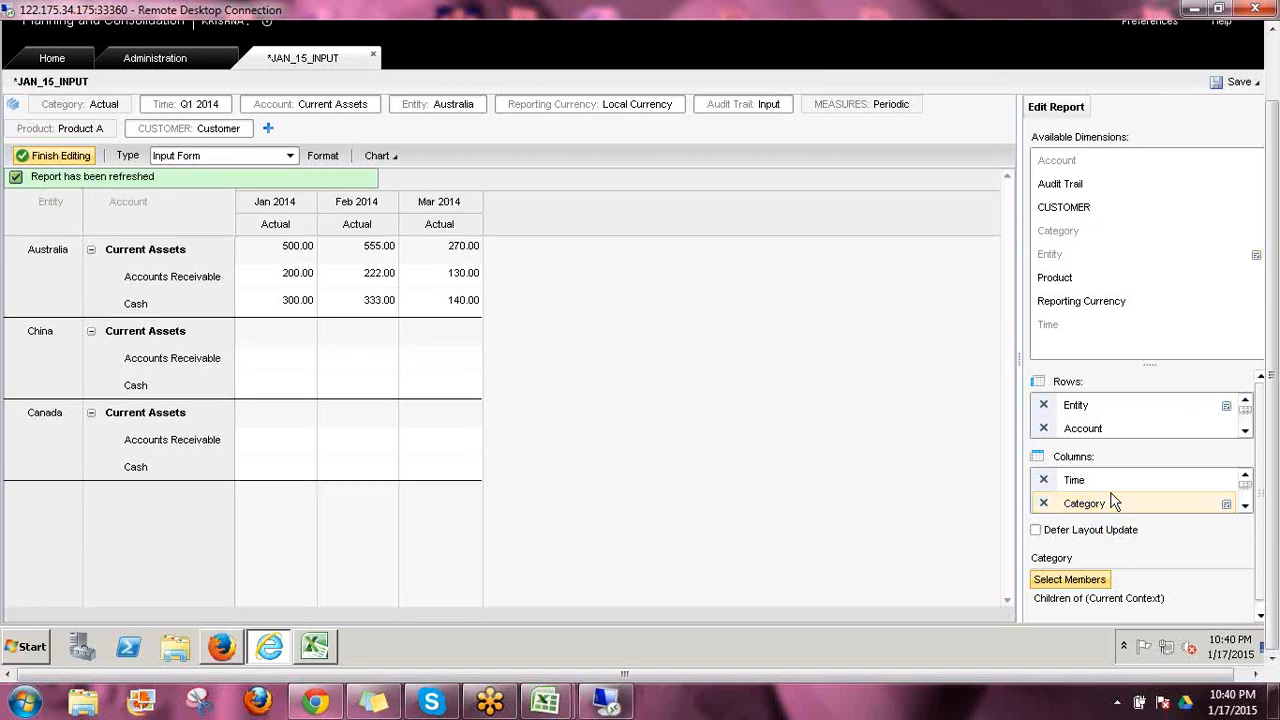
{"action": "left_click", "coordinate": [1115, 502]}
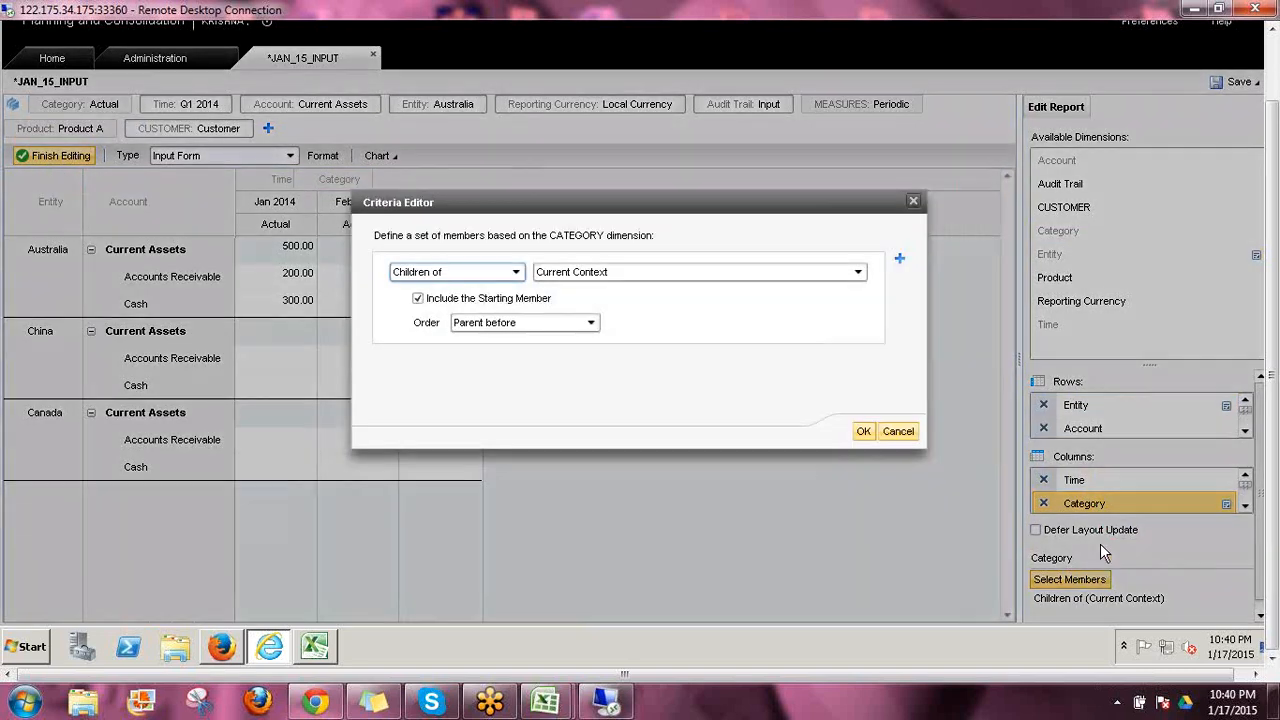
{"action": "left_click", "coordinate": [515, 273]}
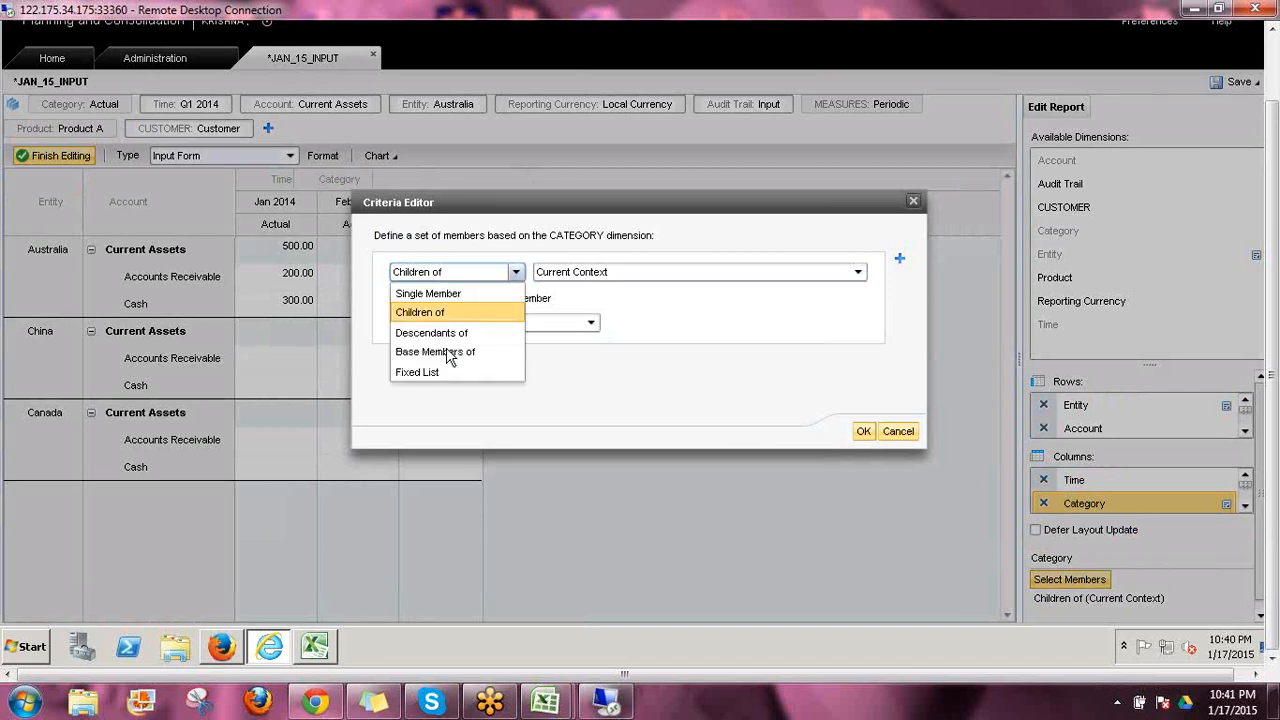
{"action": "left_click", "coordinate": [425, 372]}
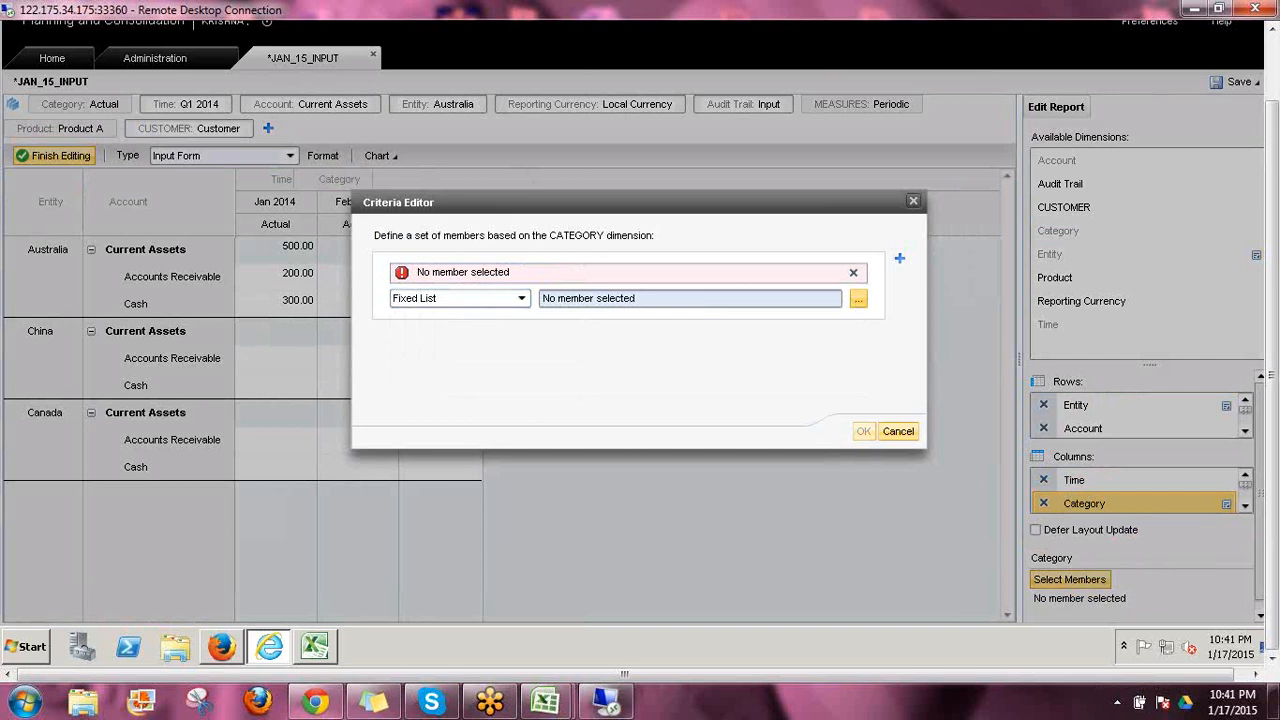
Pick Actual, Budget and Plan as the fixed Category members and apply the criteria
{"action": "left_click", "coordinate": [858, 298]}
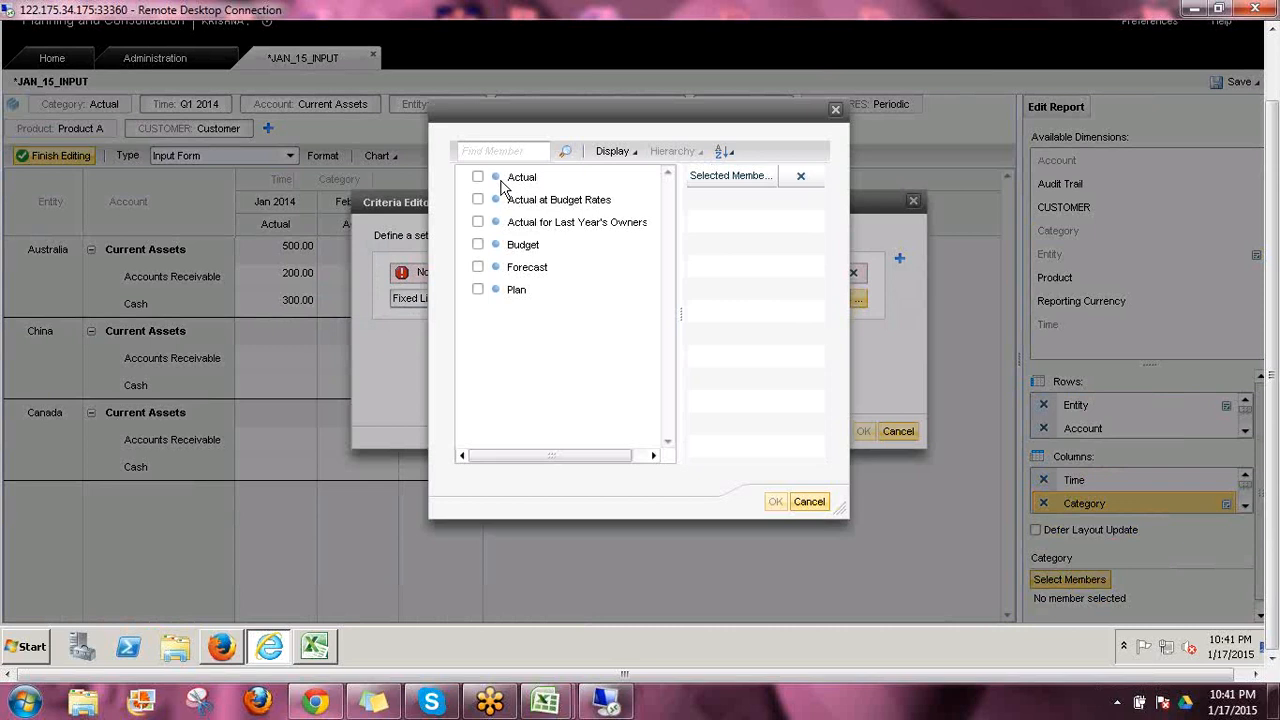
{"action": "left_click", "coordinate": [477, 177]}
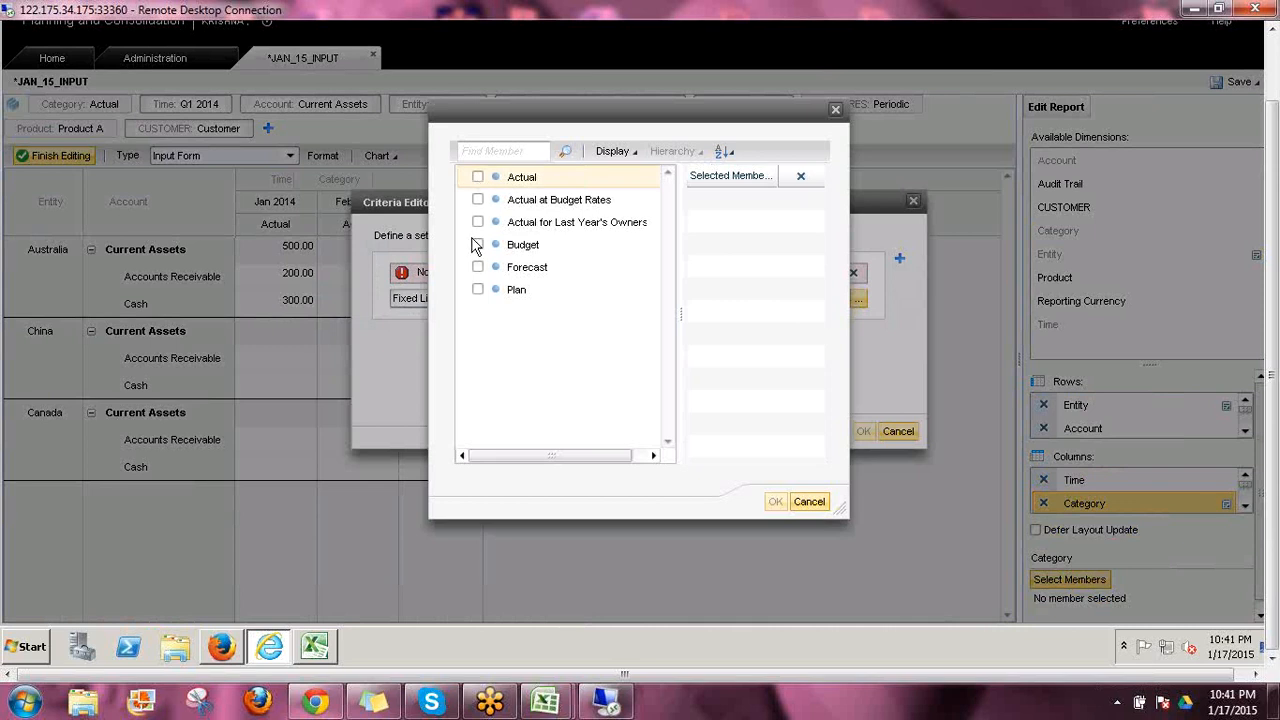
{"action": "left_click", "coordinate": [477, 291]}
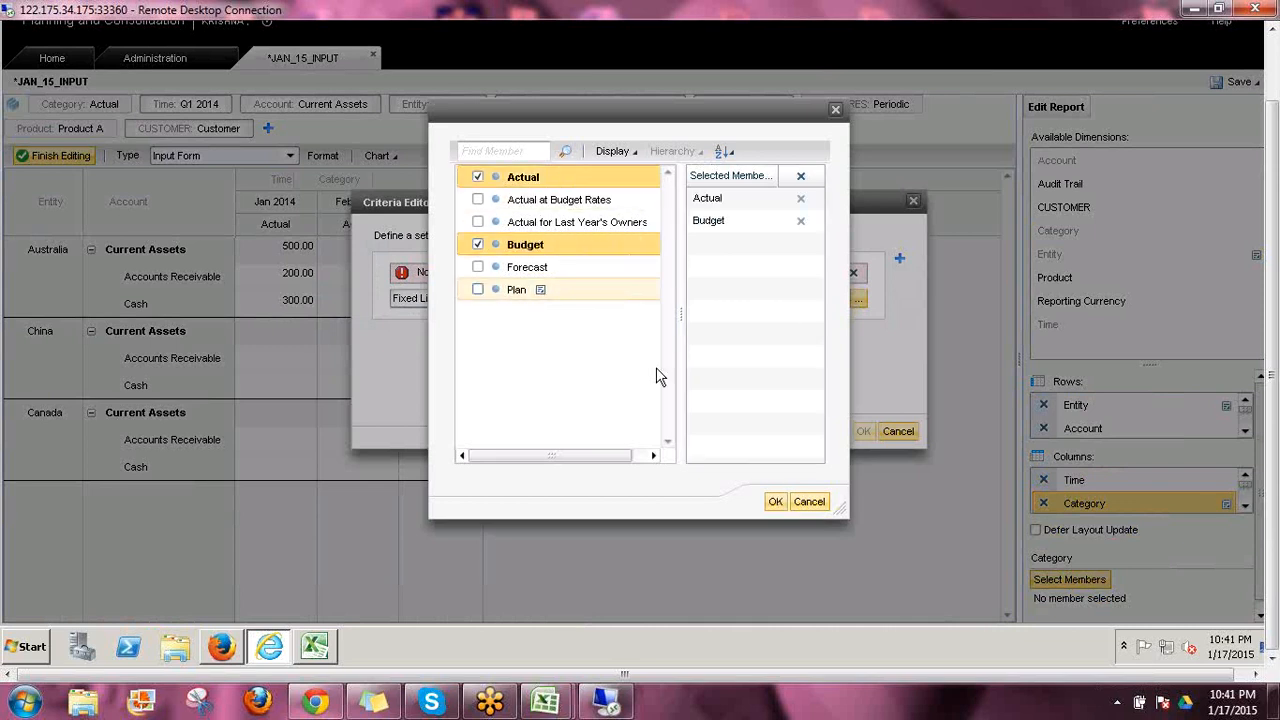
{"action": "left_click", "coordinate": [775, 501]}
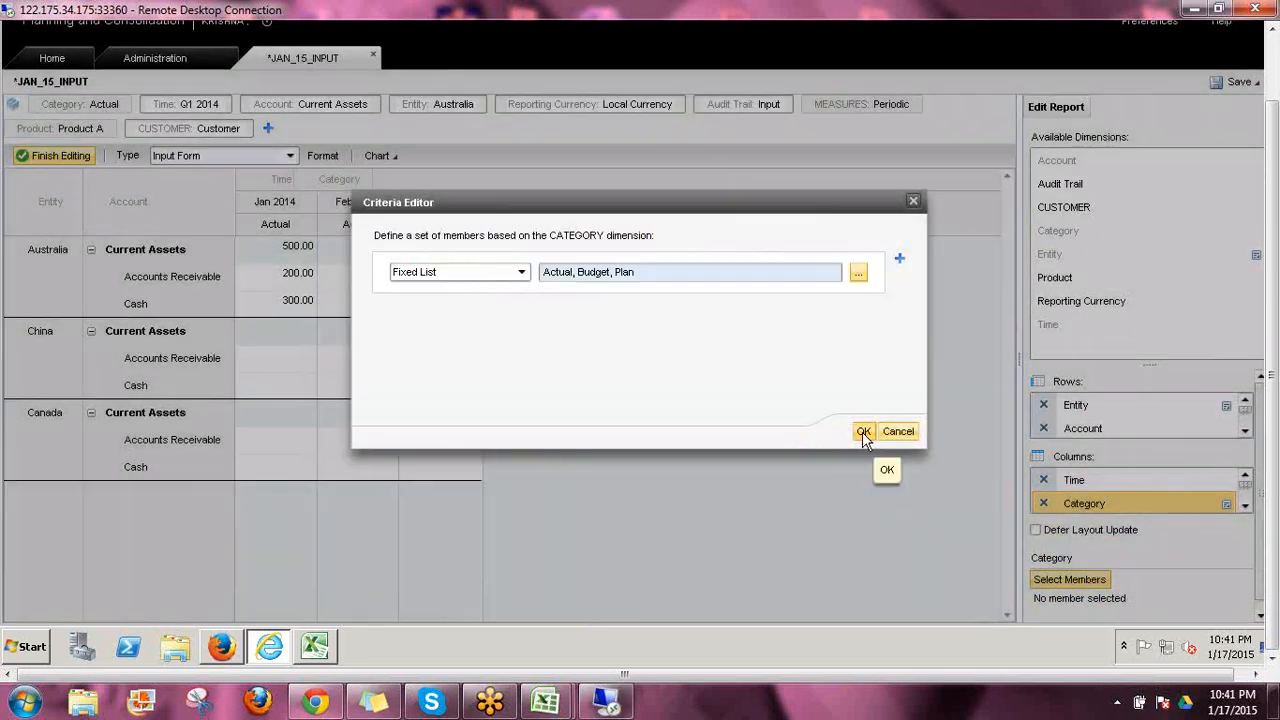
{"action": "left_click", "coordinate": [864, 431]}
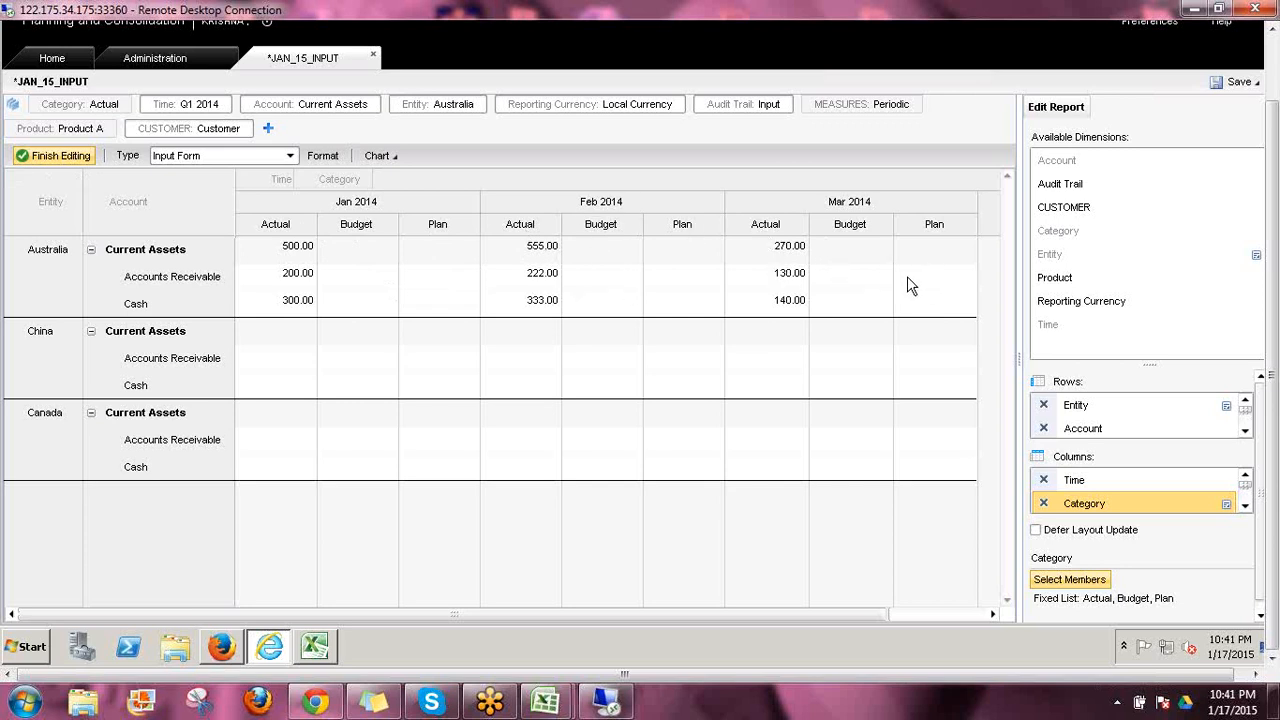
Move Category above Time in the column order and add the CUSTOMER dimension to the rows after Account
{"action": "left_click", "coordinate": [1227, 506]}
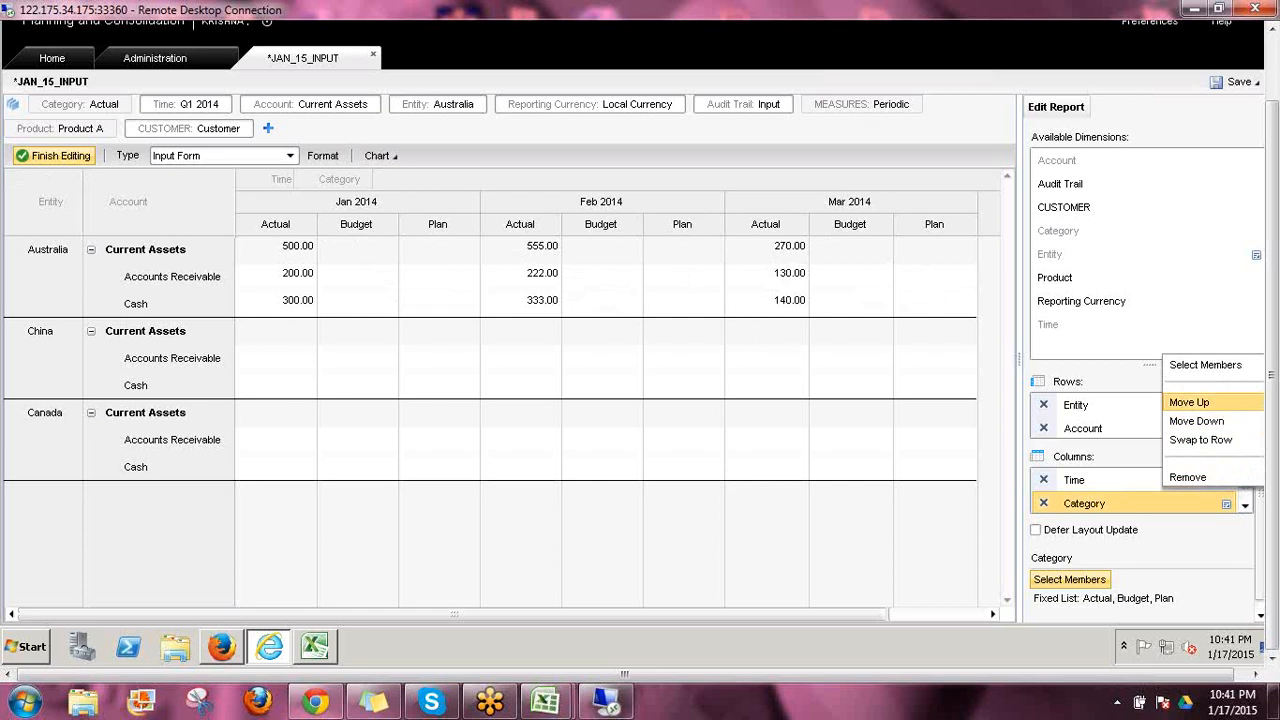
{"action": "left_click", "coordinate": [1189, 402]}
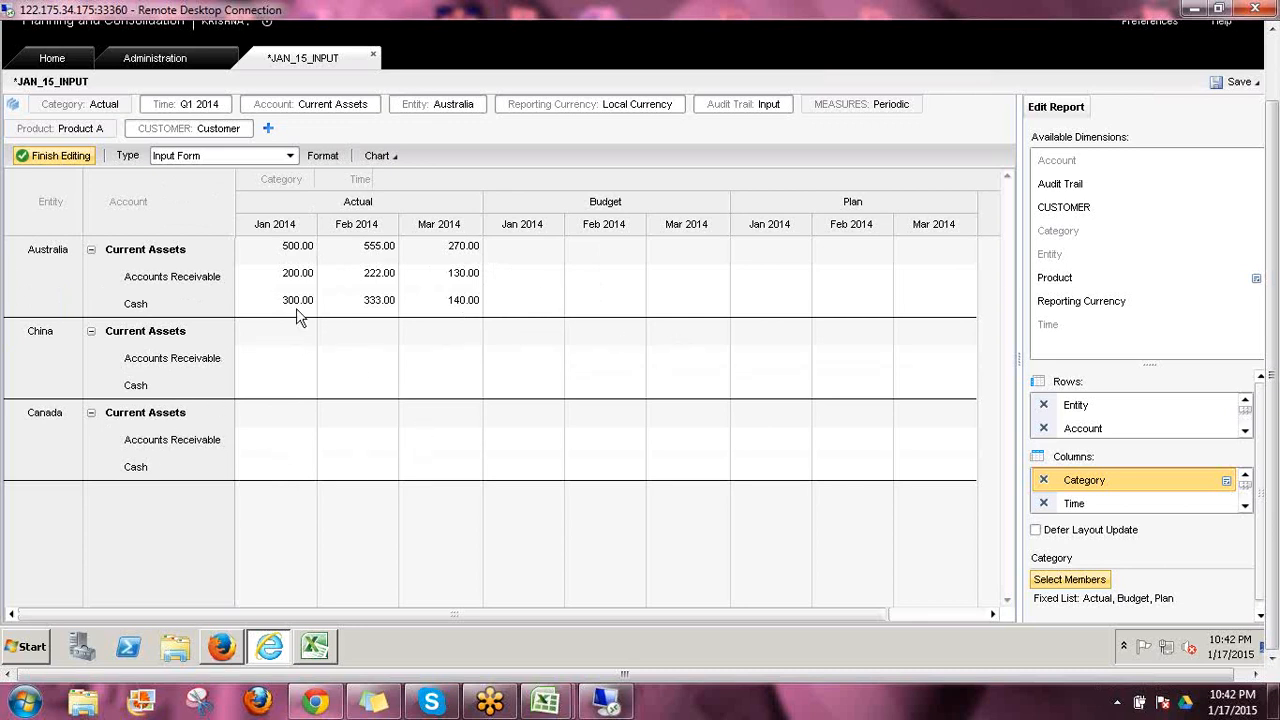
{"action": "left_click", "coordinate": [1061, 216]}
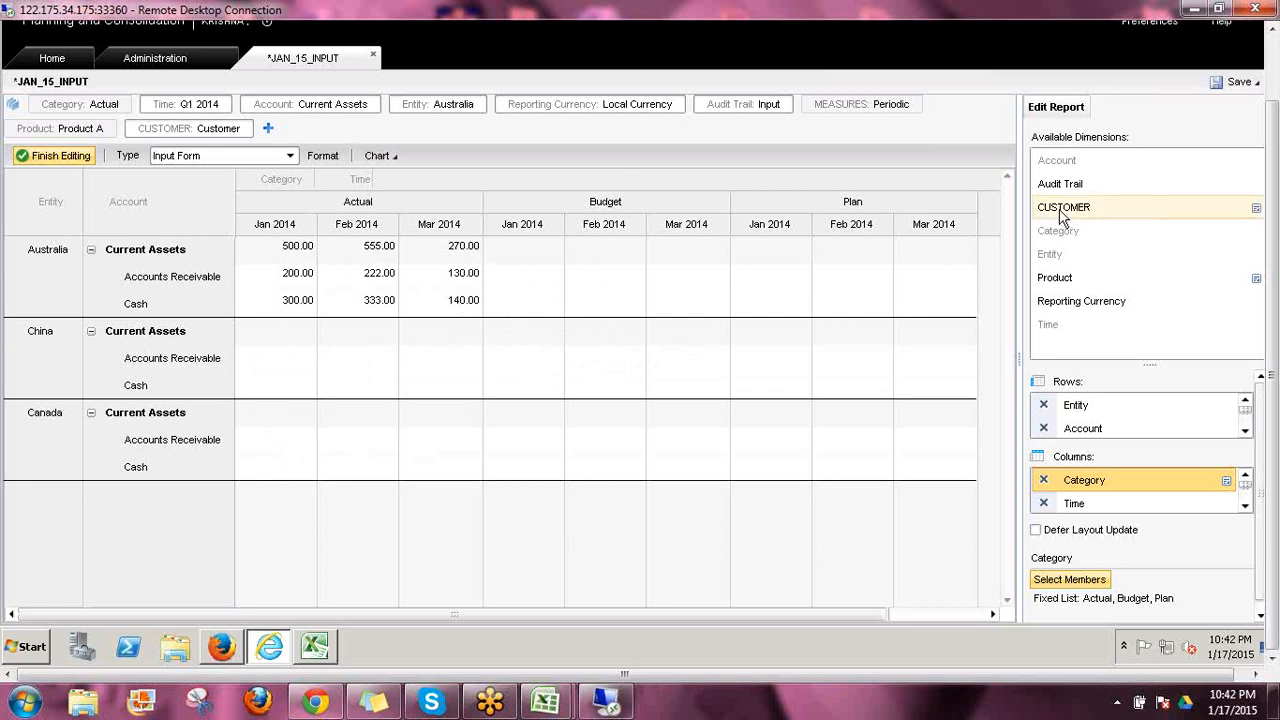
{"action": "left_click_drag", "start_coordinate": [1061, 216], "coordinate": [1086, 420]}
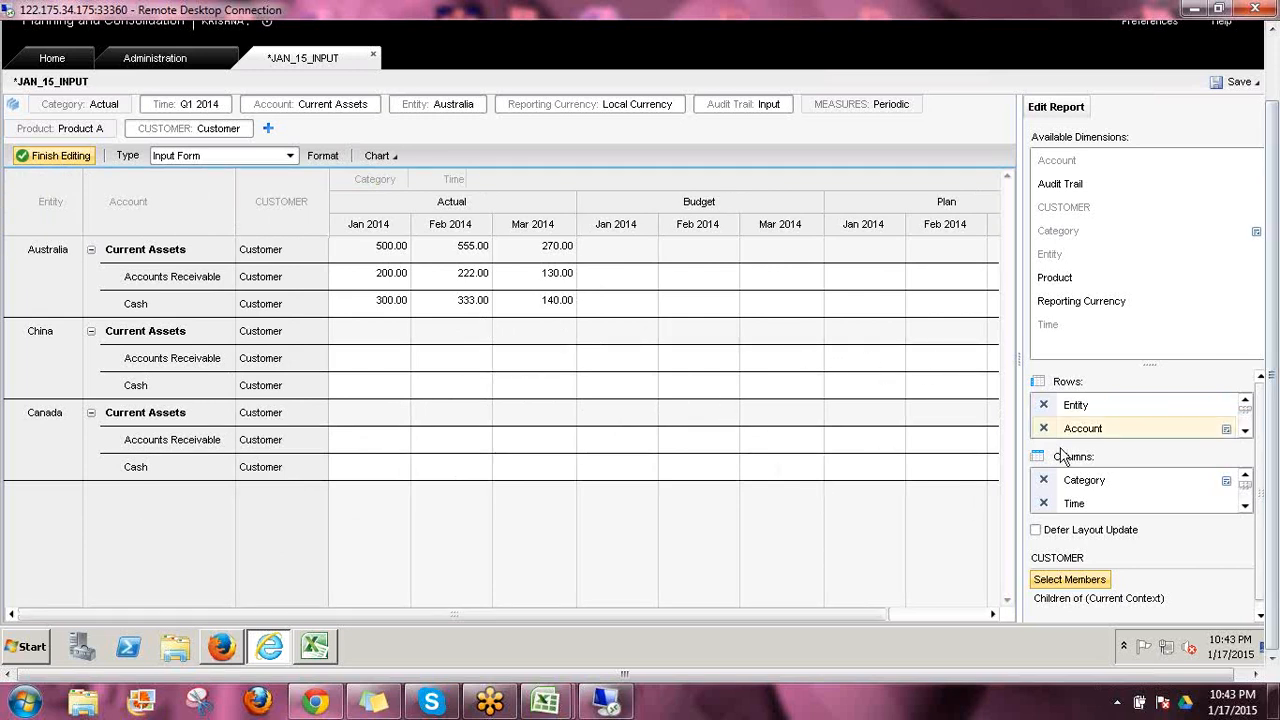
Save the changes to JAN_15_INPUT and close the input form
{"action": "left_click", "coordinate": [1275, 135]}
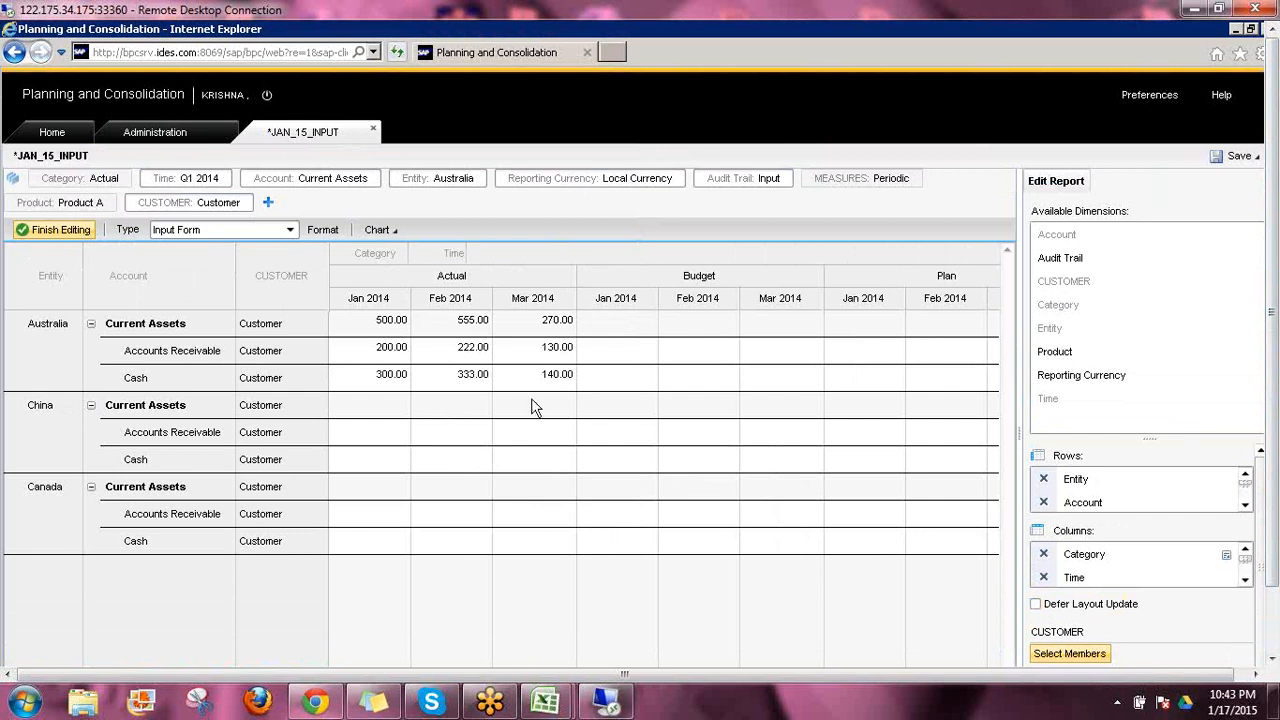
{"action": "left_click", "coordinate": [1258, 158]}
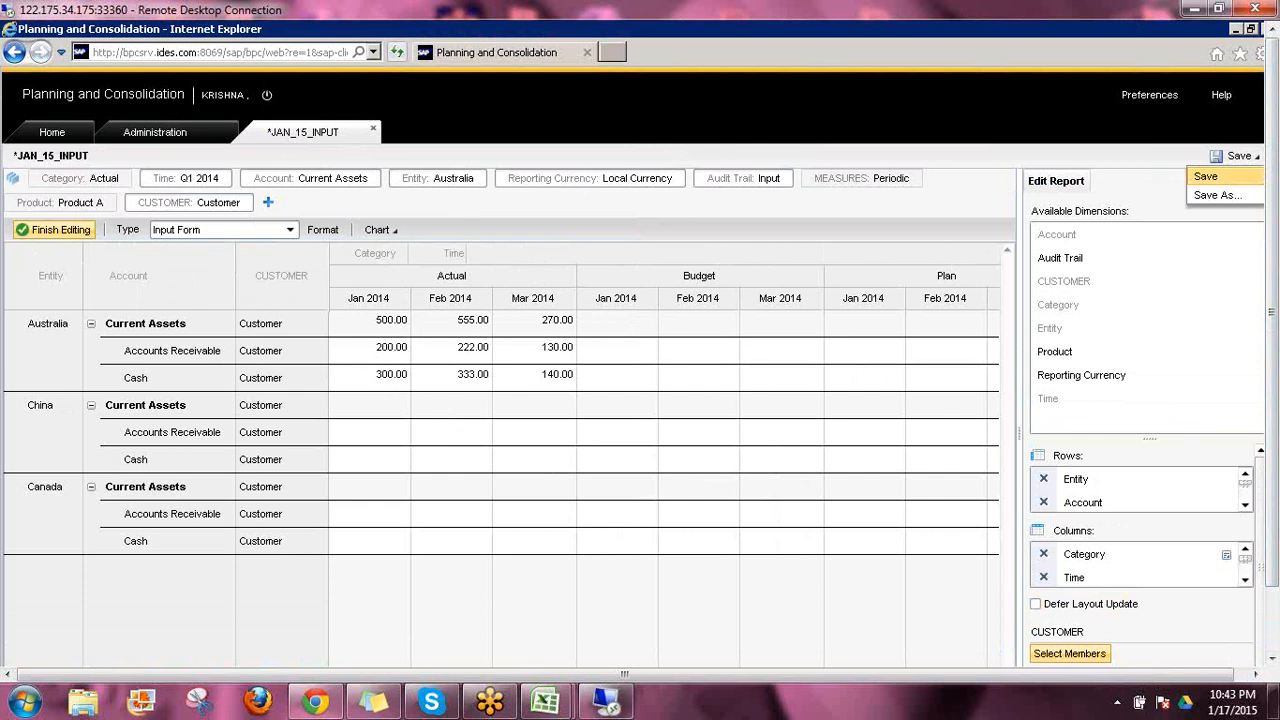
{"action": "left_click", "coordinate": [1205, 177]}
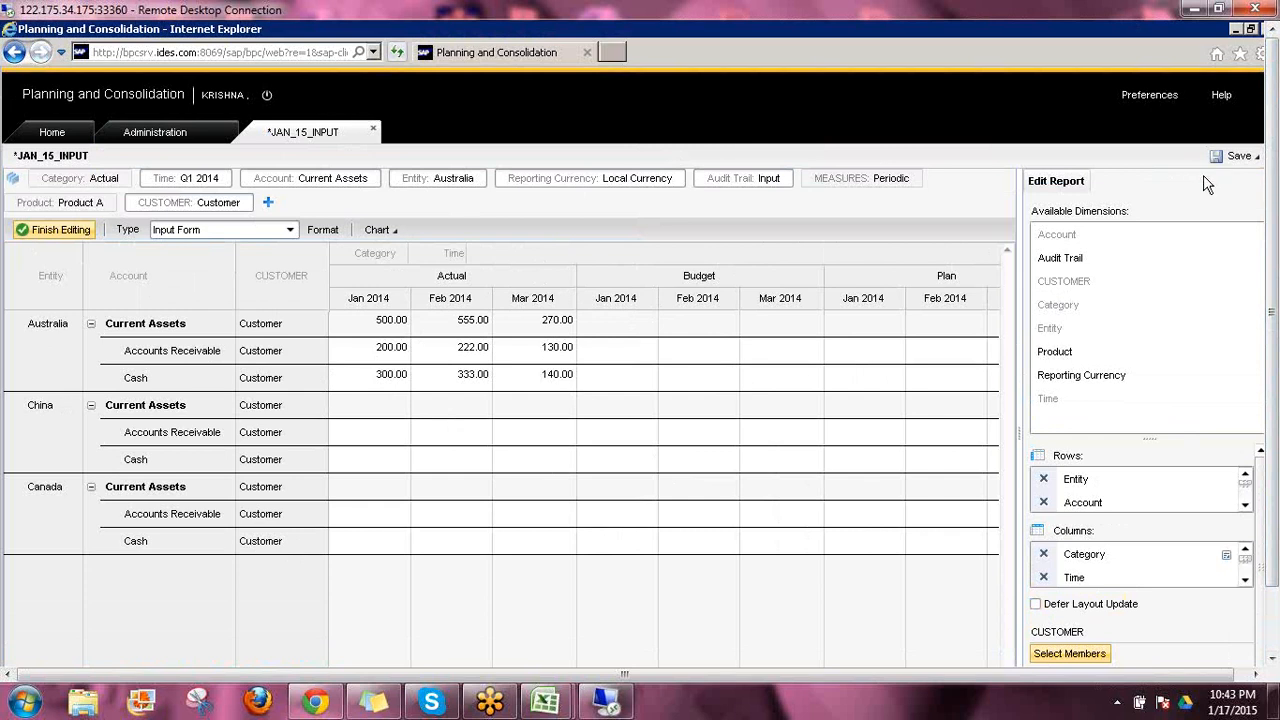
{"action": "left_click", "coordinate": [369, 133]}
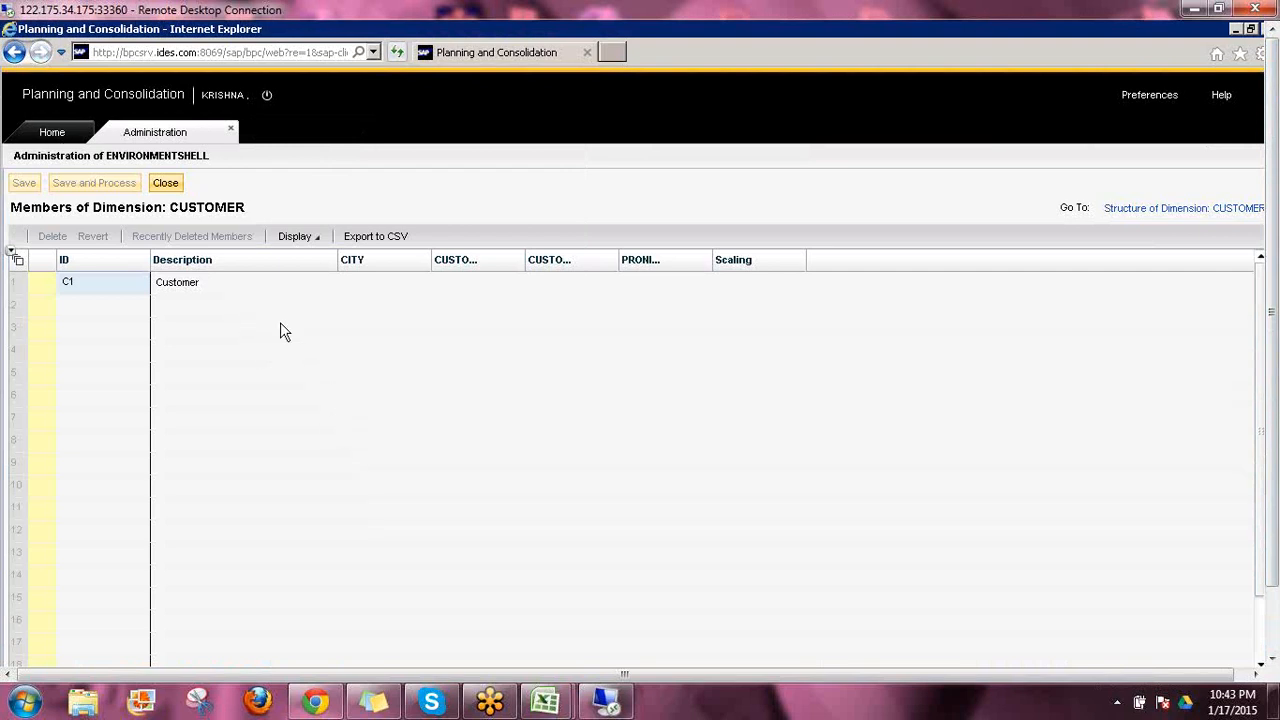
Open the Library and list the input forms stored in the public ABC folder
{"action": "left_click", "coordinate": [52, 134]}
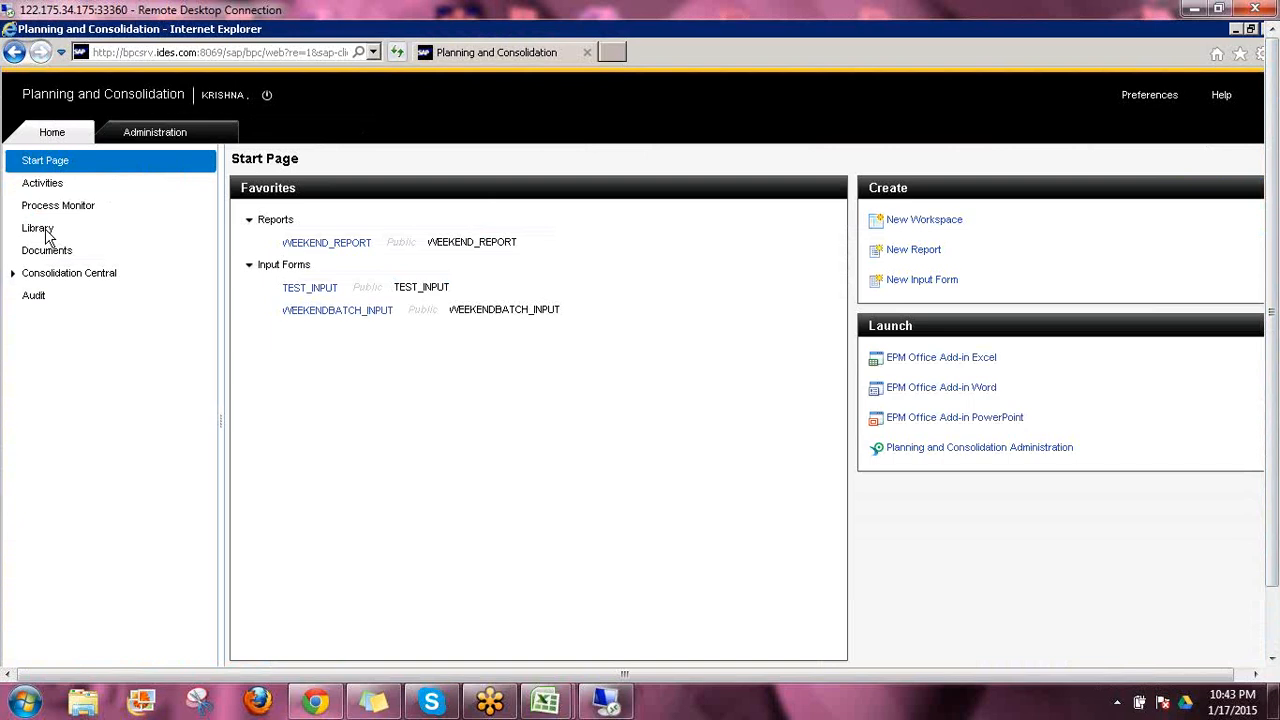
{"action": "left_click", "coordinate": [45, 231]}
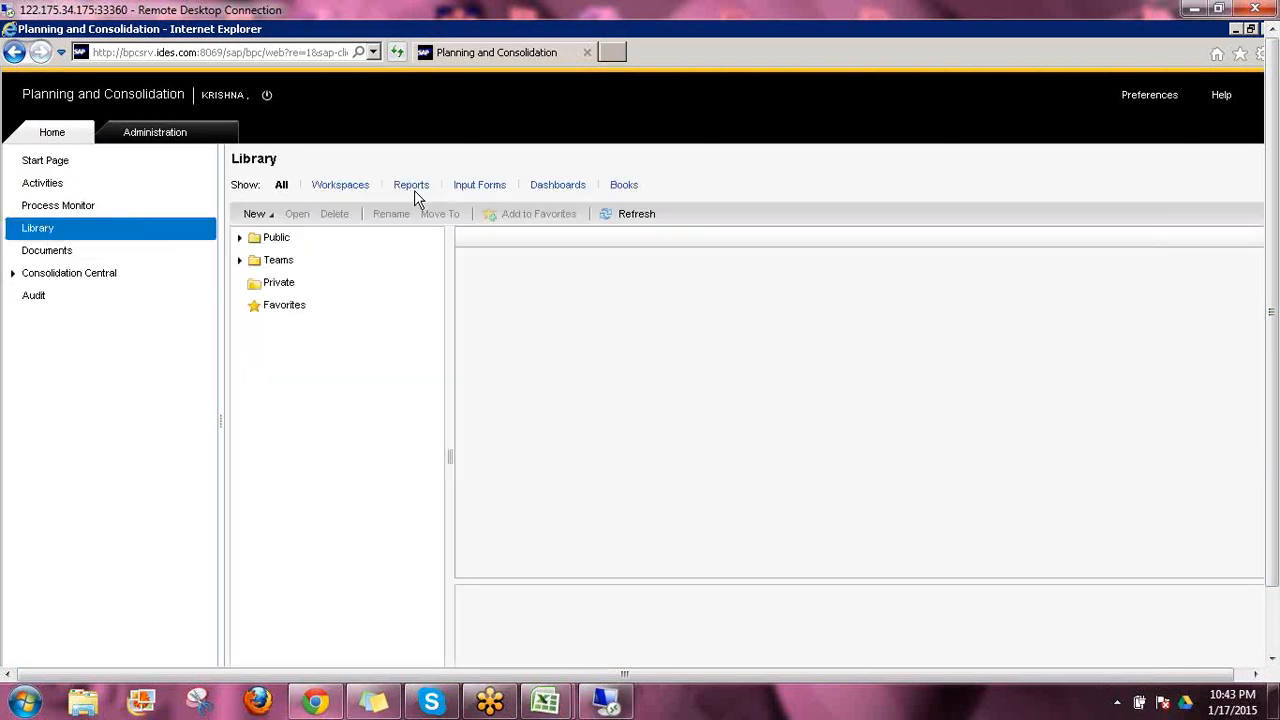
{"action": "left_click", "coordinate": [471, 190]}
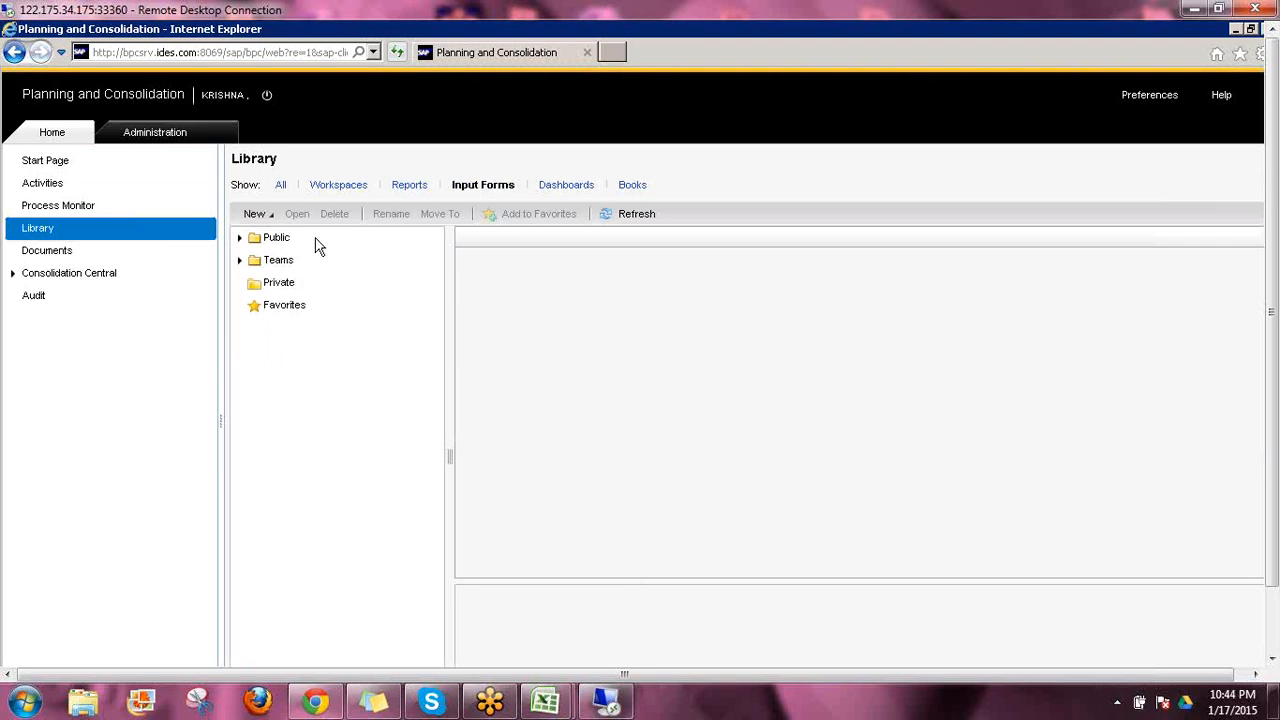
{"action": "left_click", "coordinate": [240, 238]}
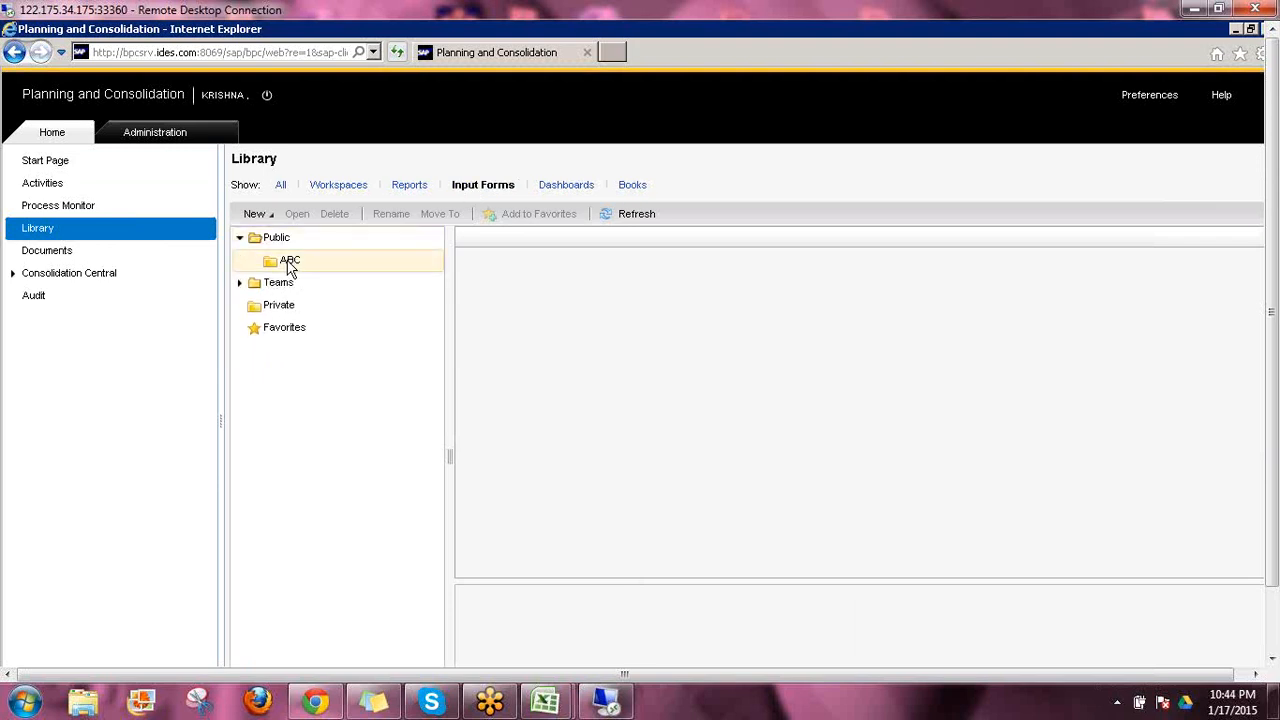
{"action": "left_click", "coordinate": [289, 264]}
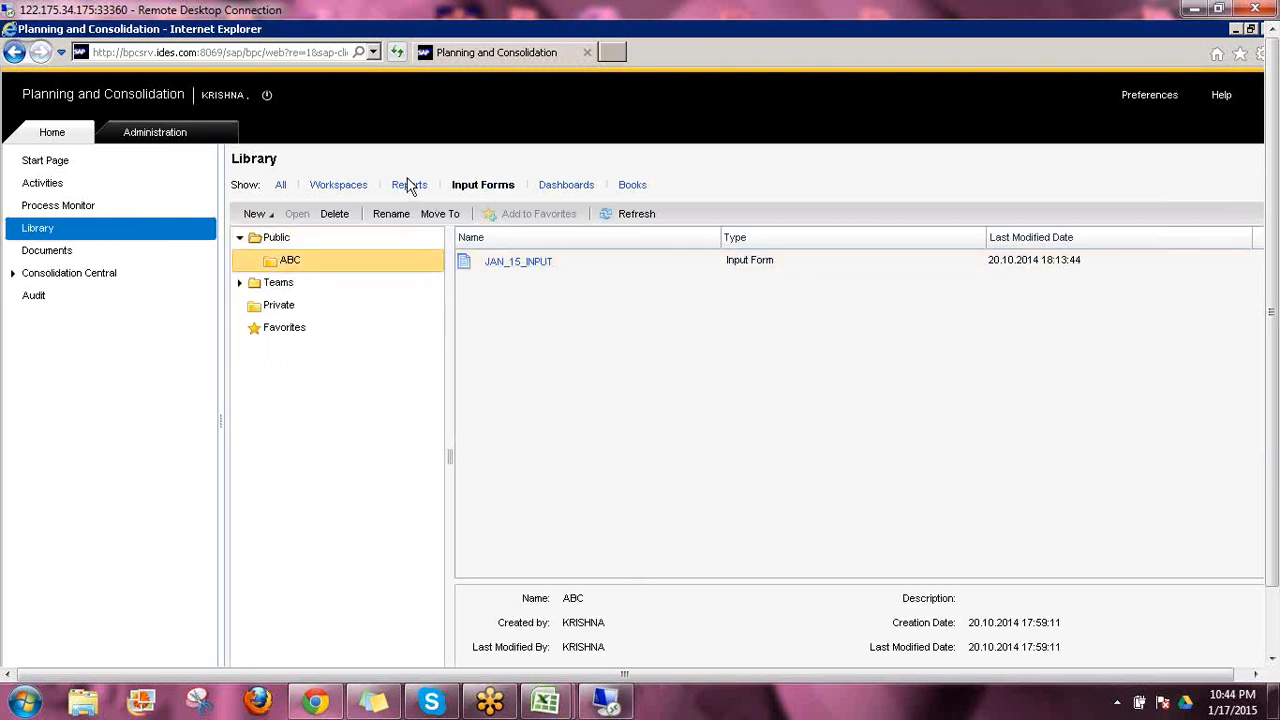
Filter the ABC folder by reports, and show all item types to review its input form and report
{"action": "left_click", "coordinate": [492, 276]}
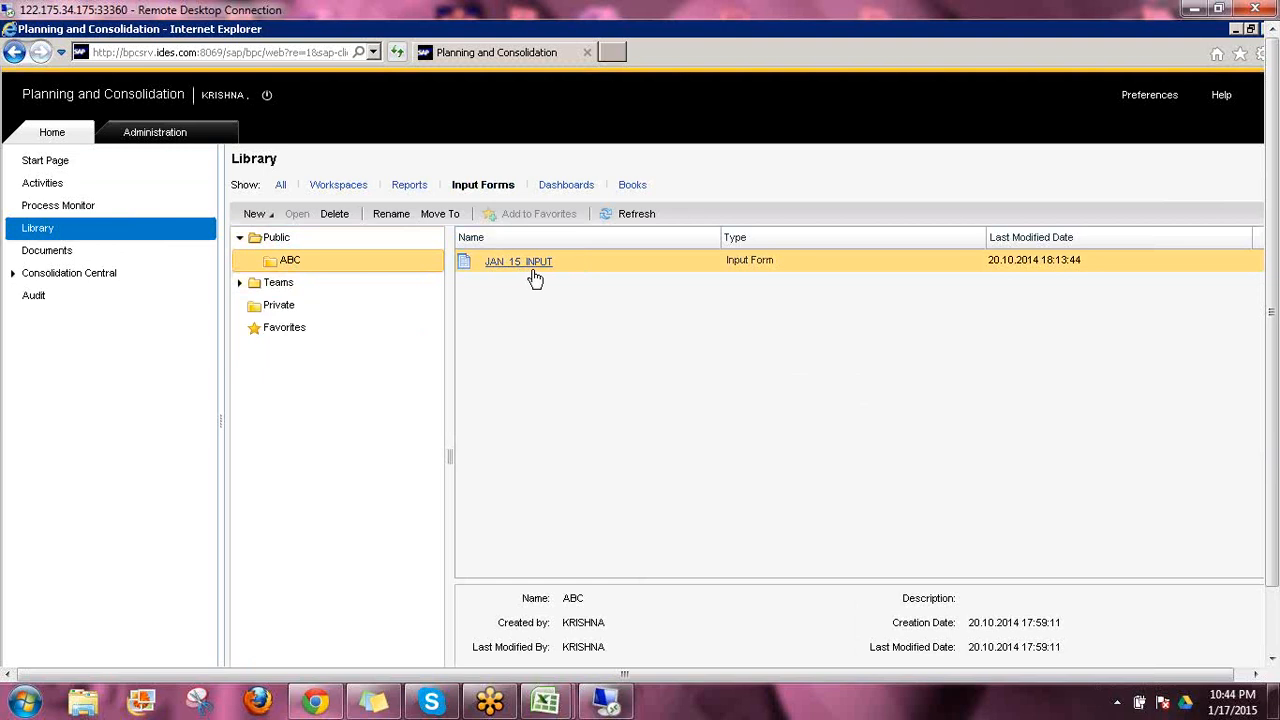
{"action": "left_click", "coordinate": [407, 190]}
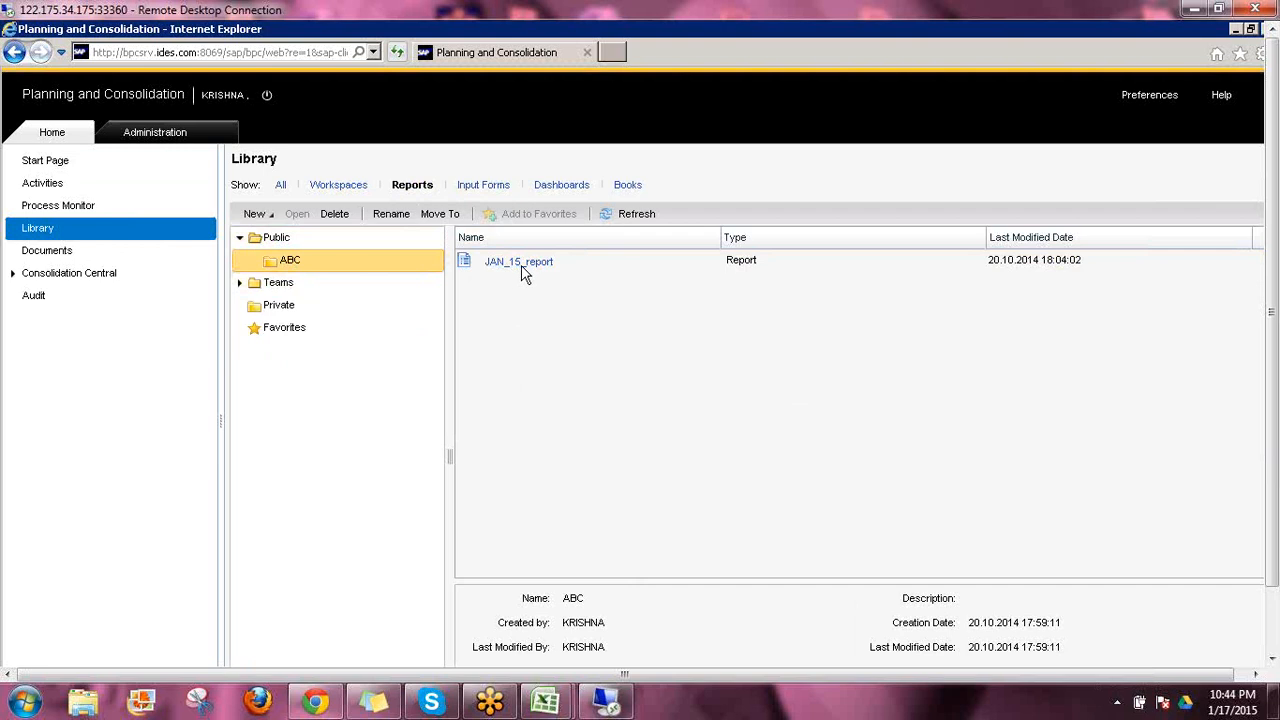
{"action": "left_click", "coordinate": [527, 273]}
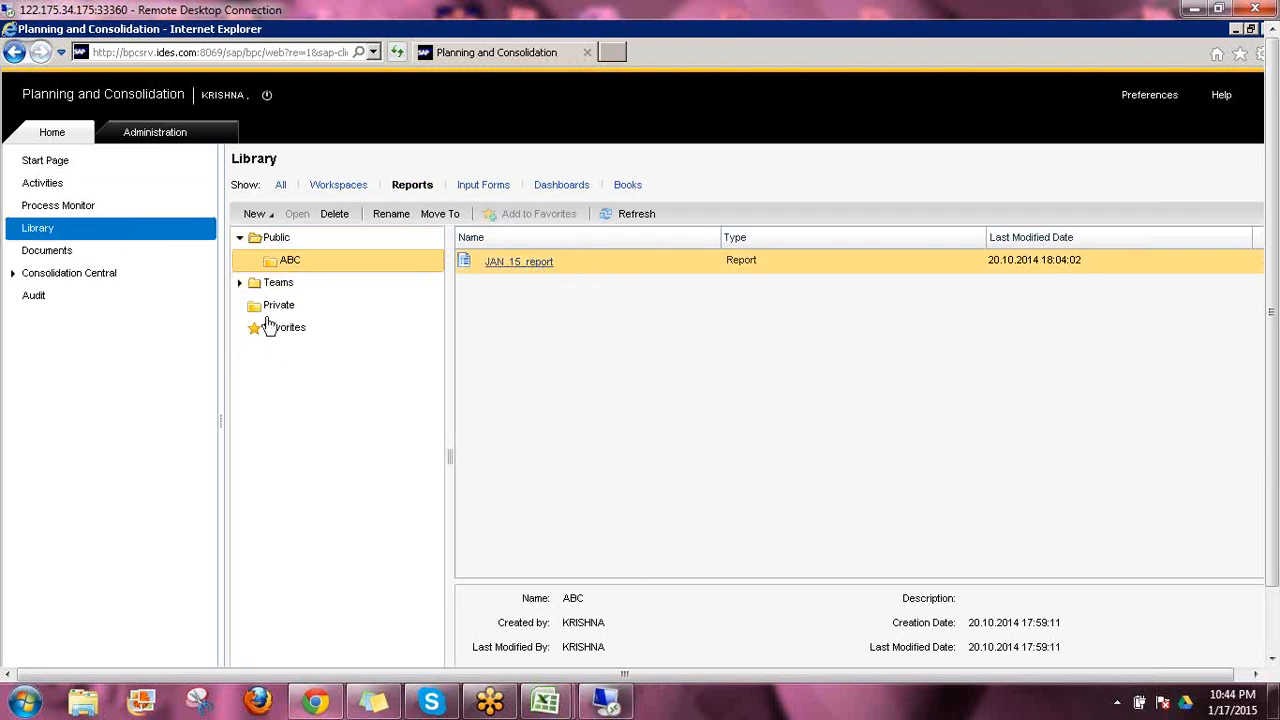
{"action": "left_click", "coordinate": [280, 185]}
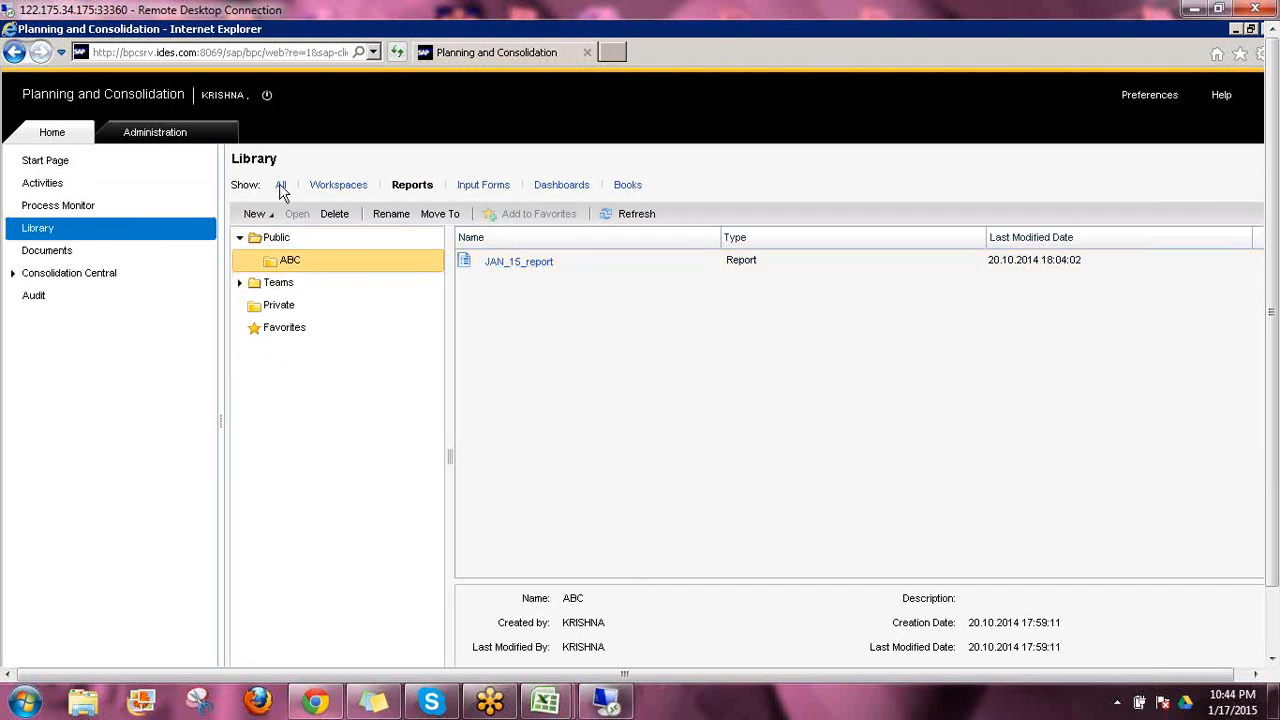
{"action": "left_click", "coordinate": [281, 188]}
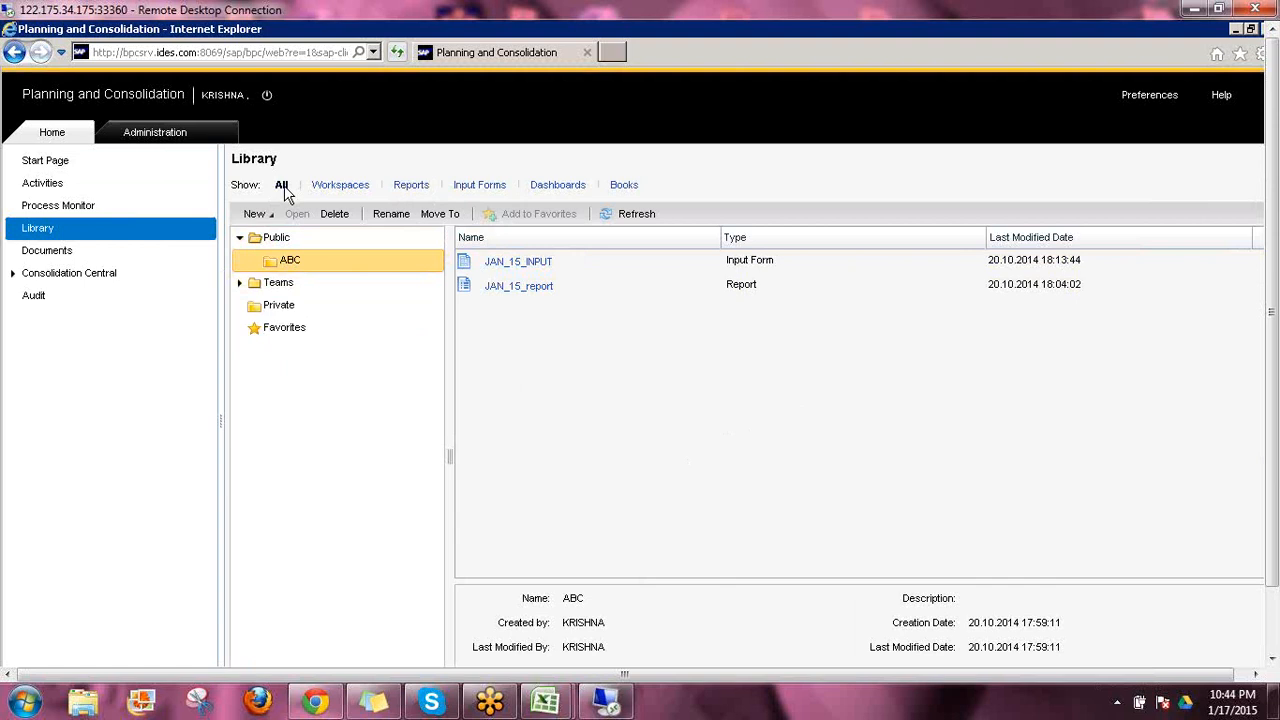
{"action": "left_click", "coordinate": [540, 264]}
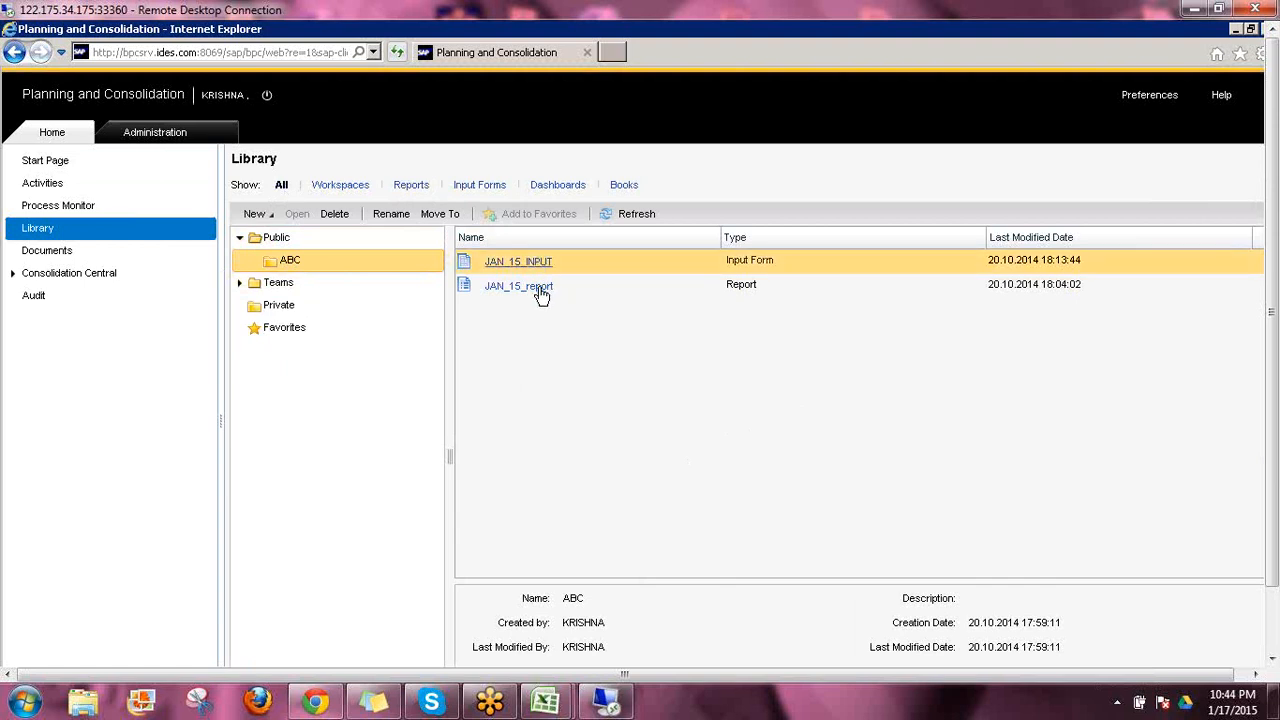
{"action": "left_click", "coordinate": [540, 292]}
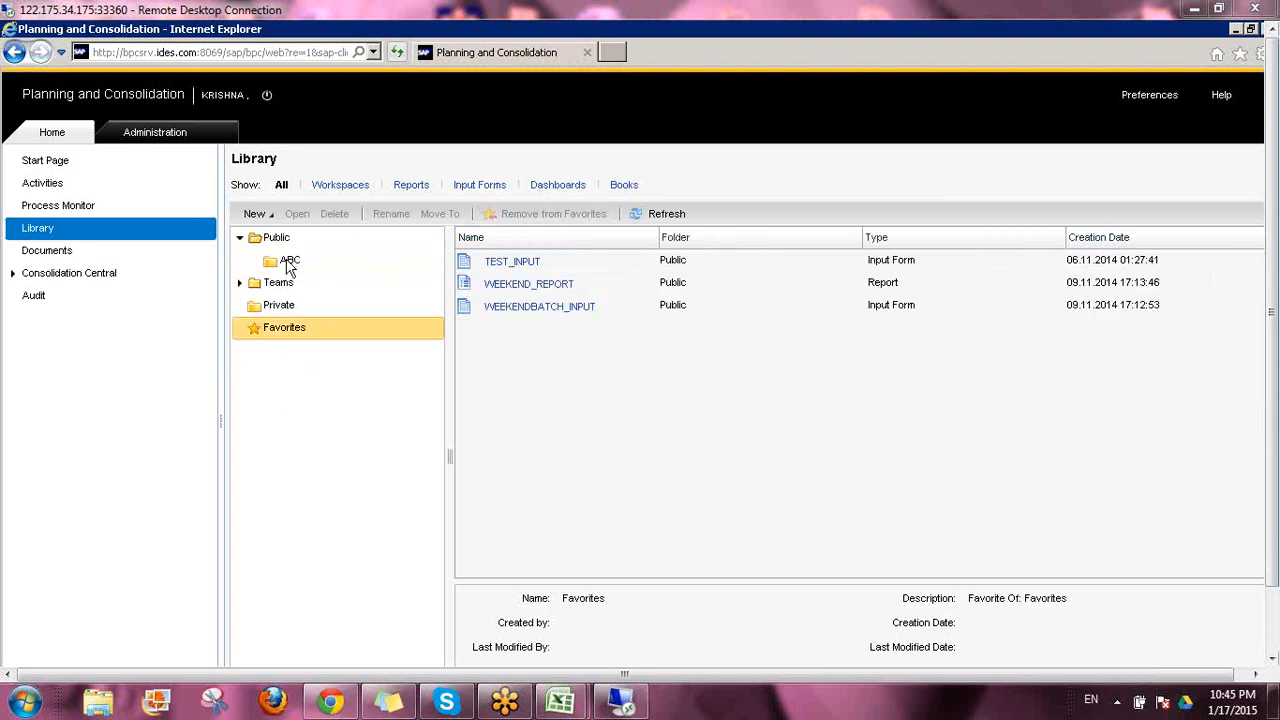
Add JAN_15_report from the ABC folder to Favorites, and check the Favorites list and the Start Page
{"action": "left_click", "coordinate": [440, 261]}
{"action": "left_click", "coordinate": [614, 285]}
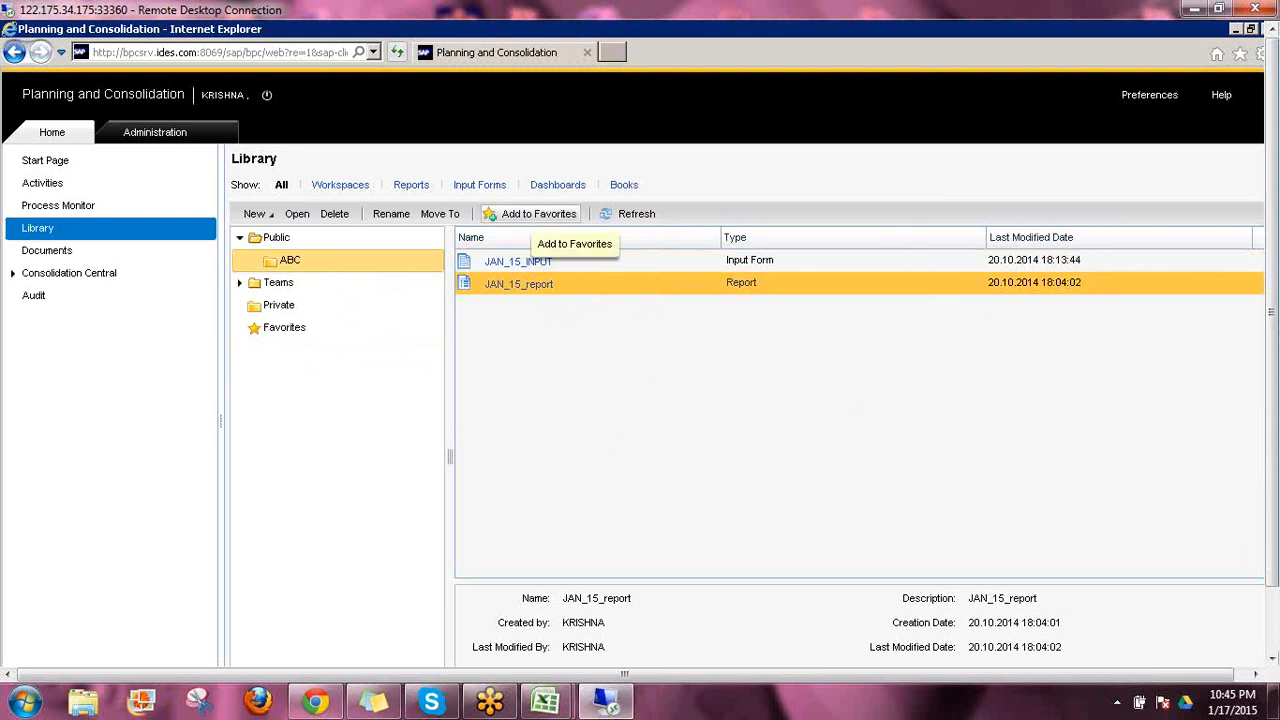
{"action": "left_click", "coordinate": [535, 213]}
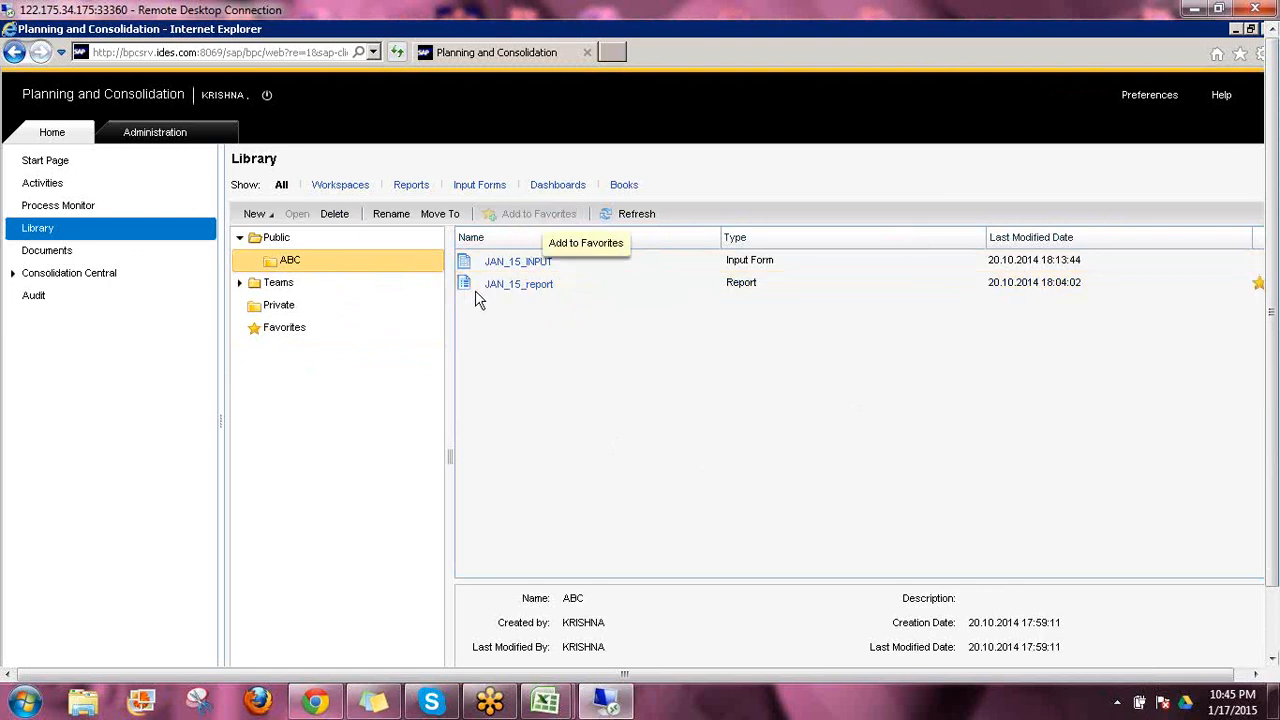
{"action": "left_click", "coordinate": [578, 286]}
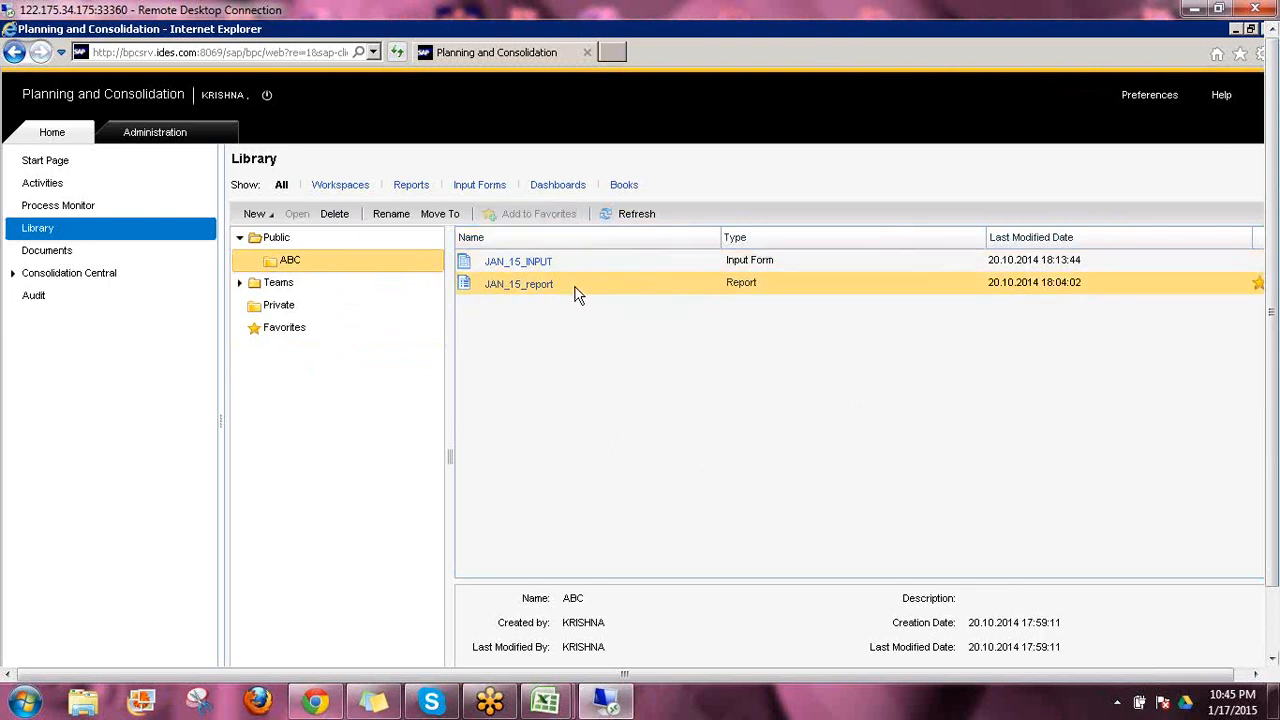
{"action": "left_click", "coordinate": [532, 212]}
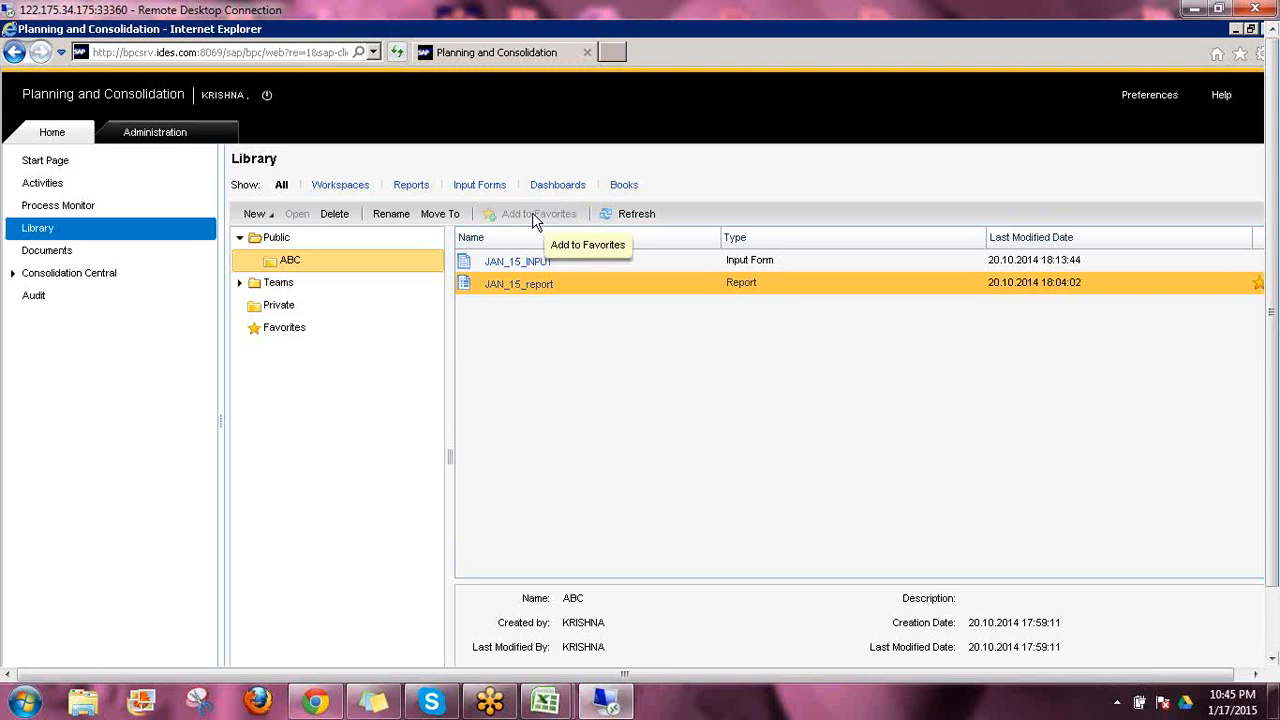
{"action": "left_click", "coordinate": [312, 332]}
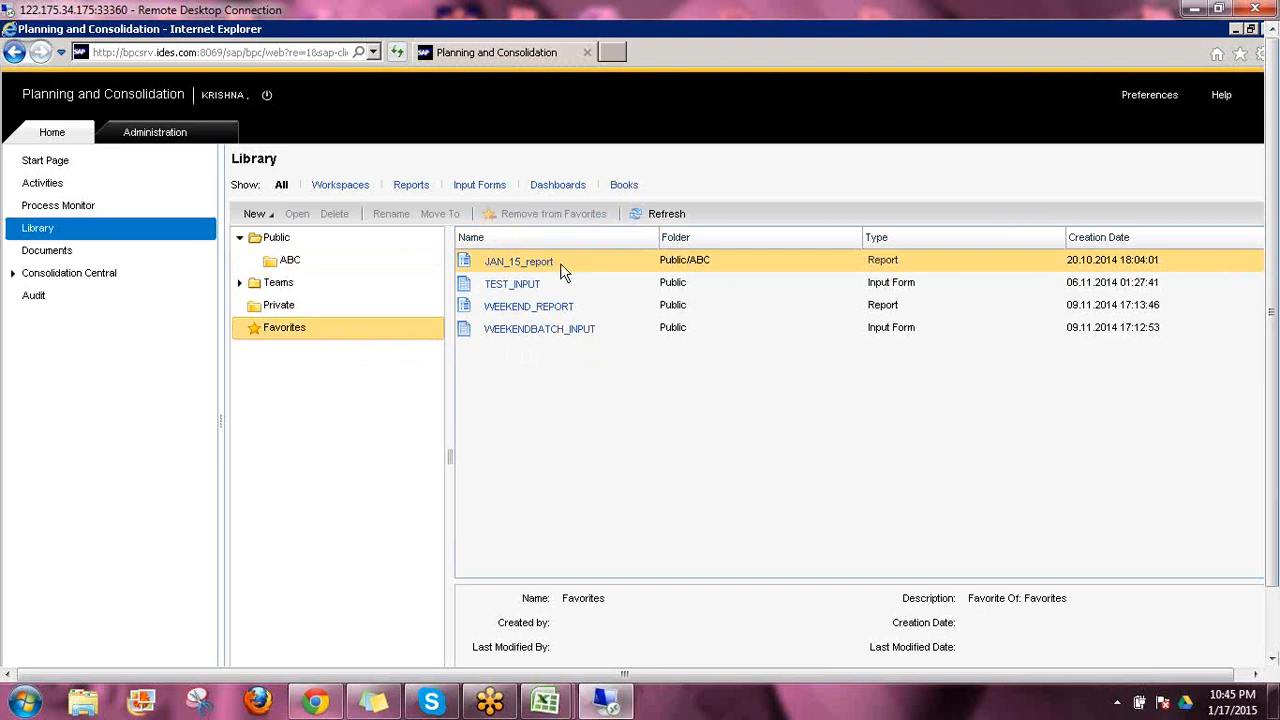
{"action": "left_click", "coordinate": [55, 166]}
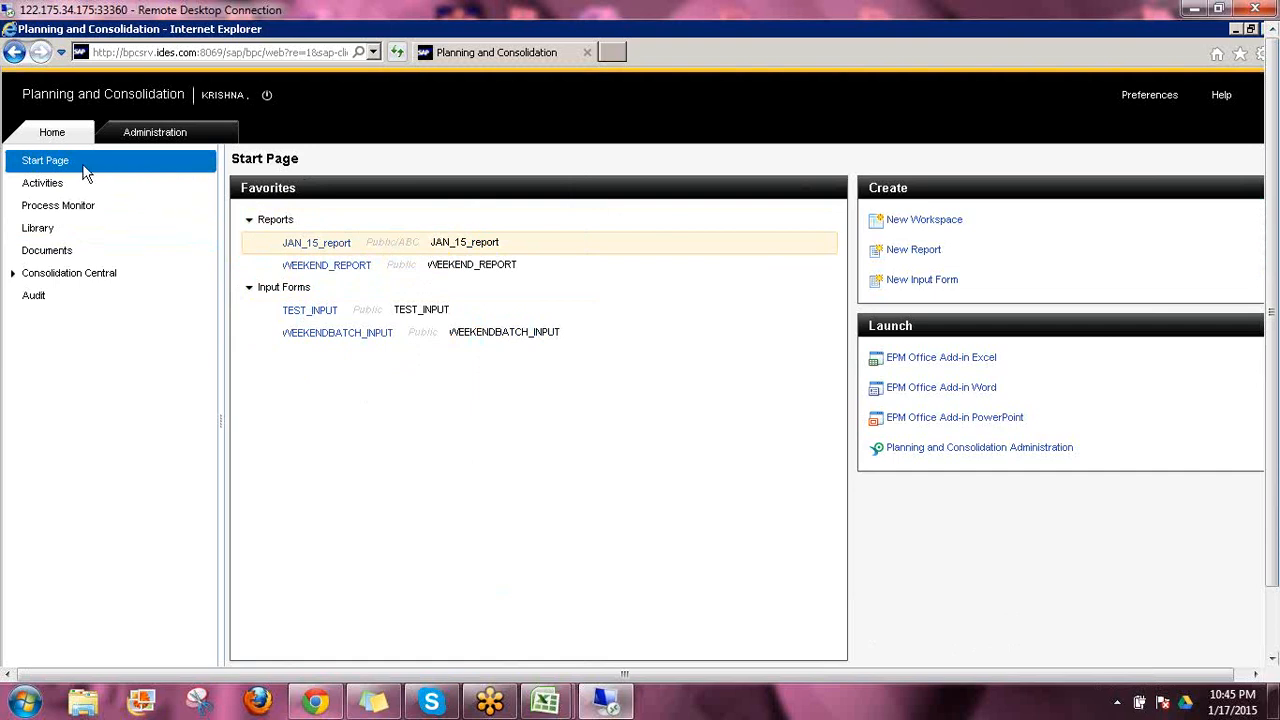
Open JAN_15_report from Favorites to review its table and chart, and close it again
{"action": "left_click", "coordinate": [308, 246]}
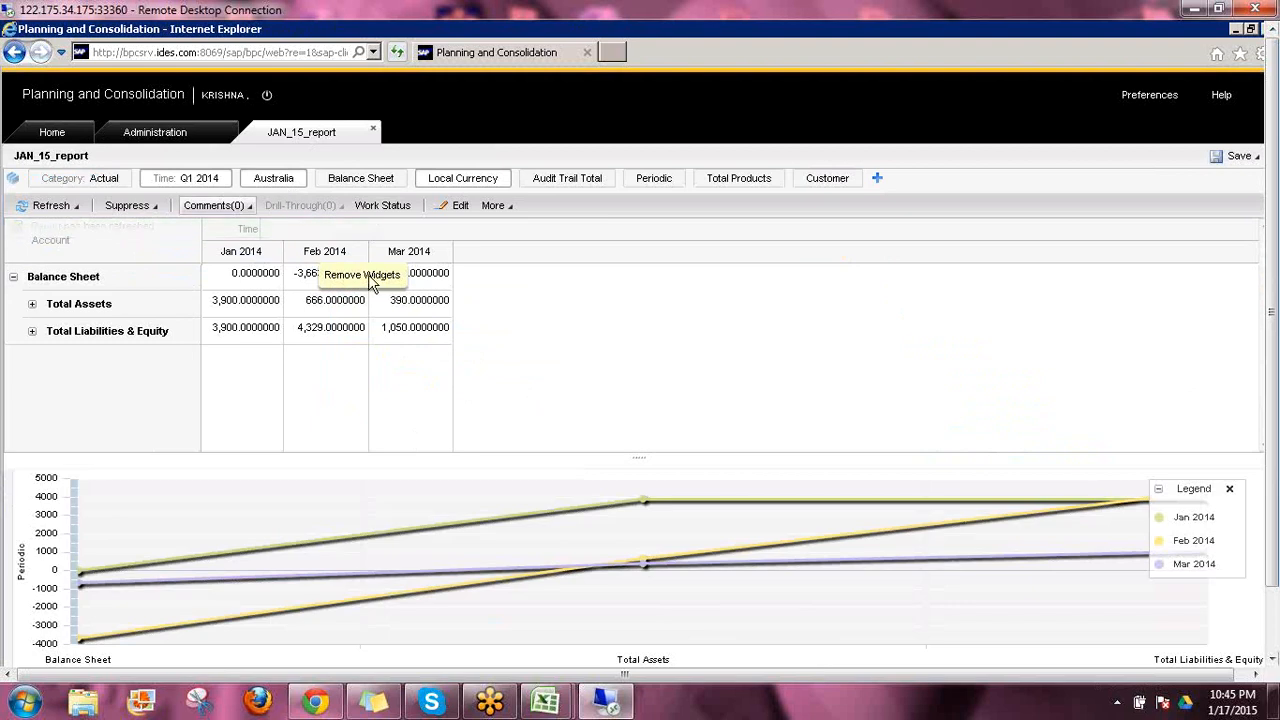
{"action": "left_click", "coordinate": [373, 133]}
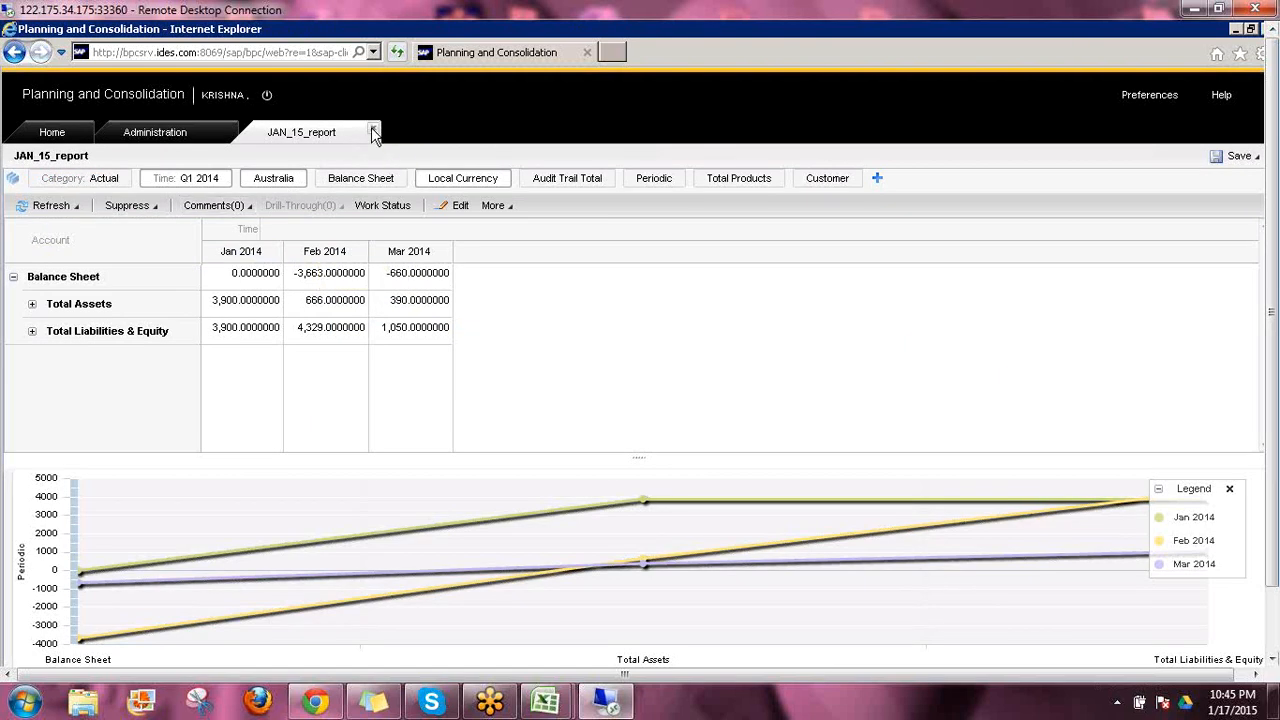
{"action": "left_click", "coordinate": [42, 130]}
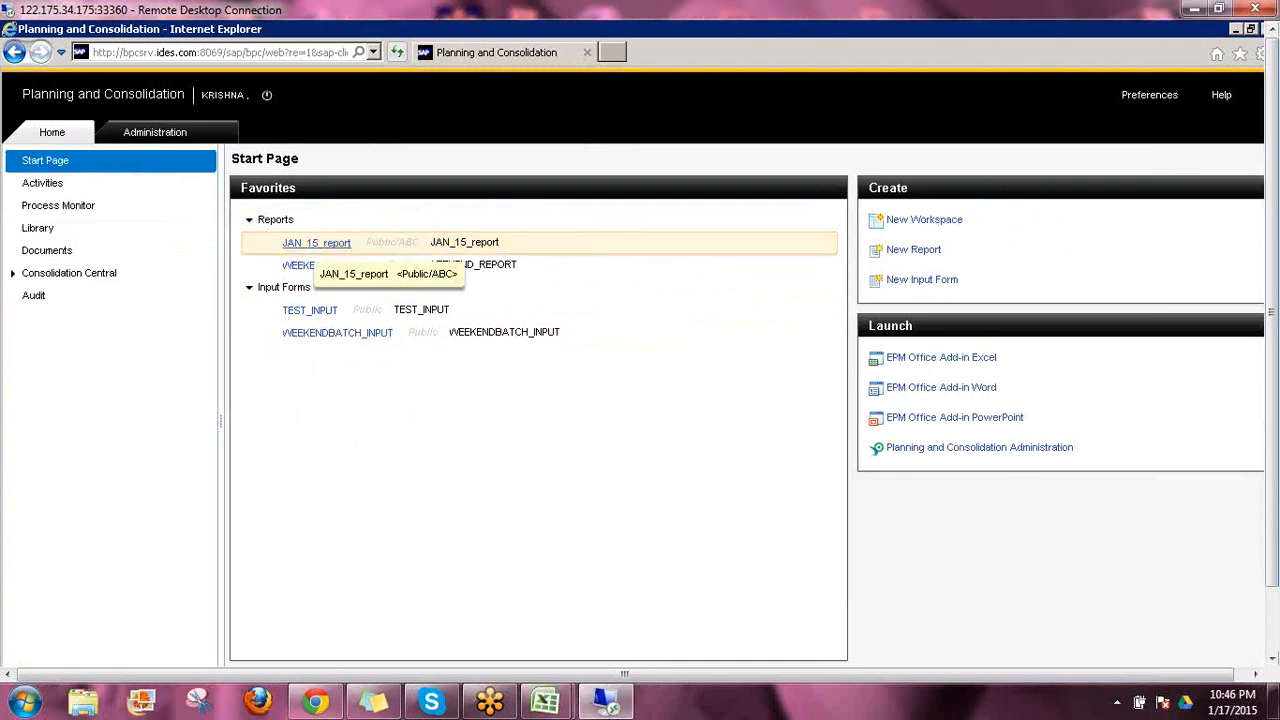
Reopen JAN_15_report from Favorites and open the entity member list for Australia
{"action": "left_click", "coordinate": [316, 243]}
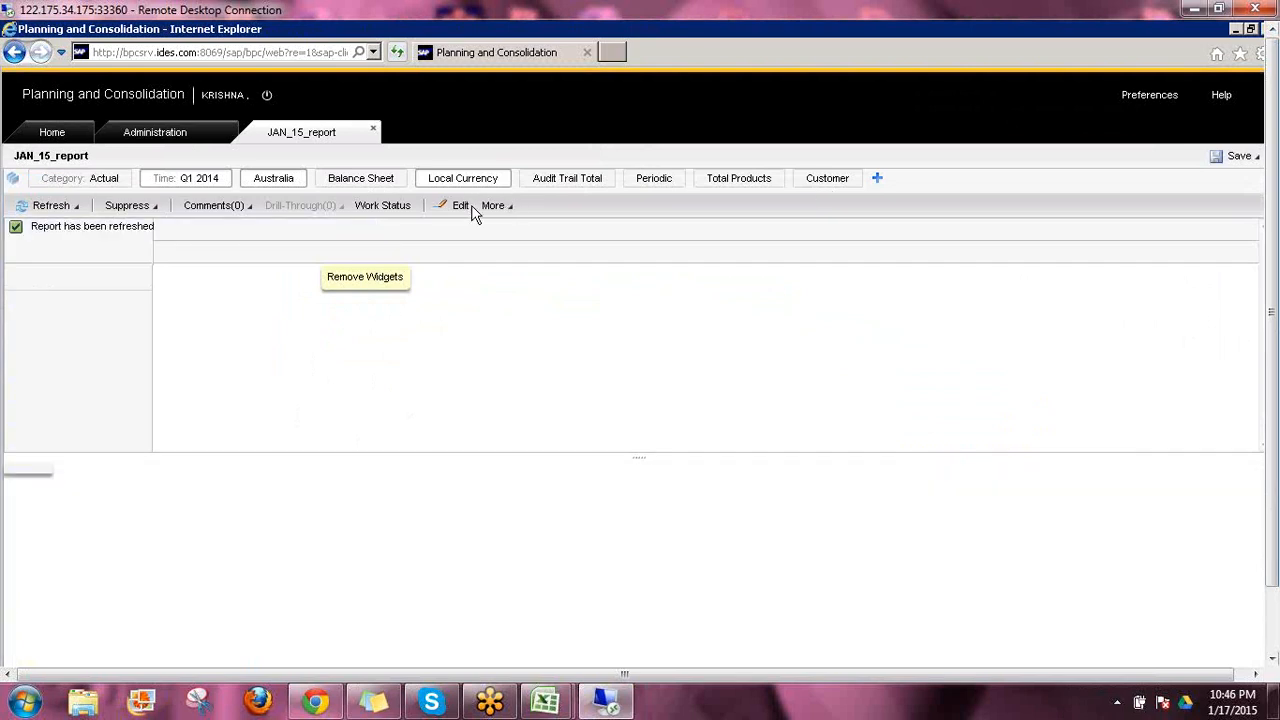
{"action": "left_click", "coordinate": [272, 180]}
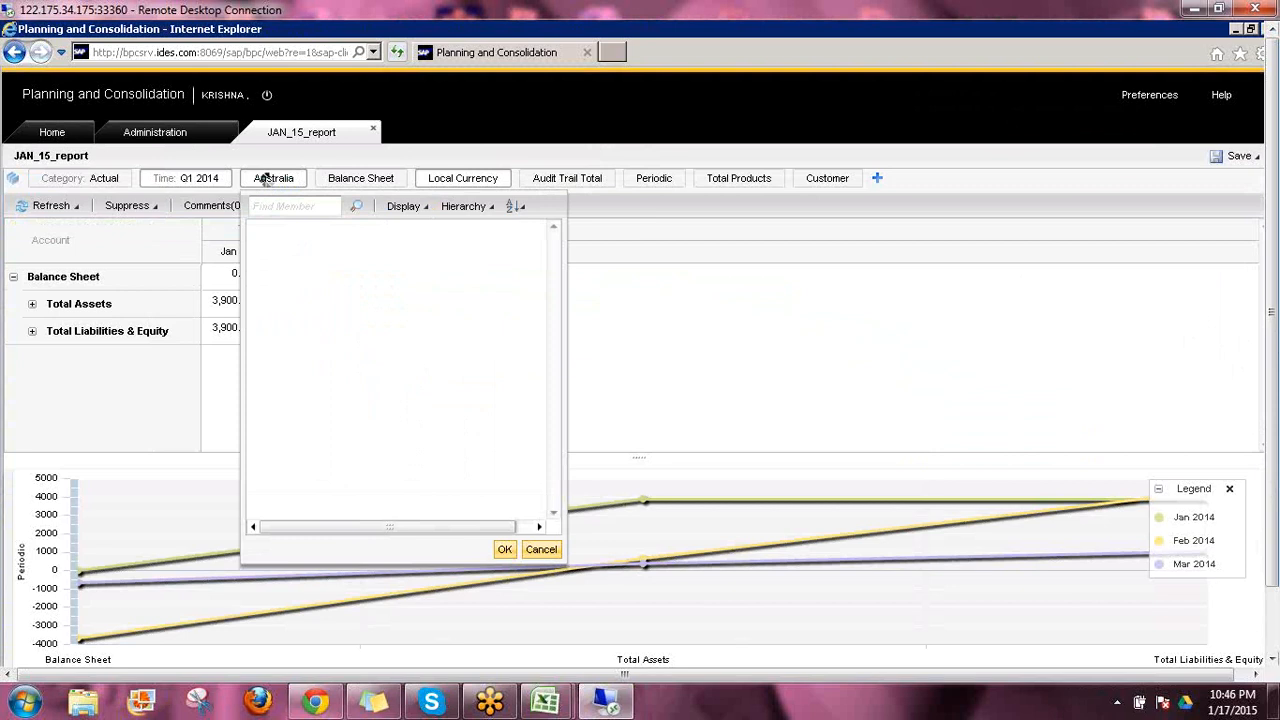
{"action": "left_click", "coordinate": [256, 253]}
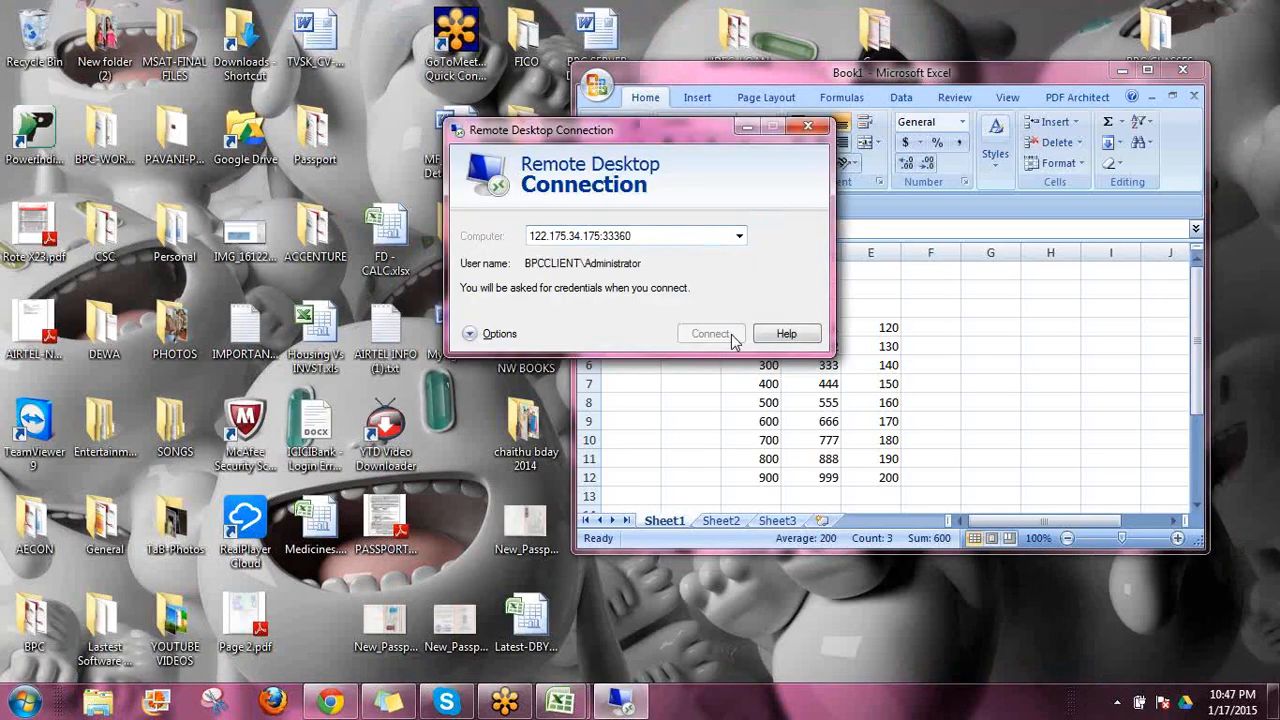
Reconnect the remote desktop session by entering the Administrator account password
{"action": "left_click", "coordinate": [711, 334]}
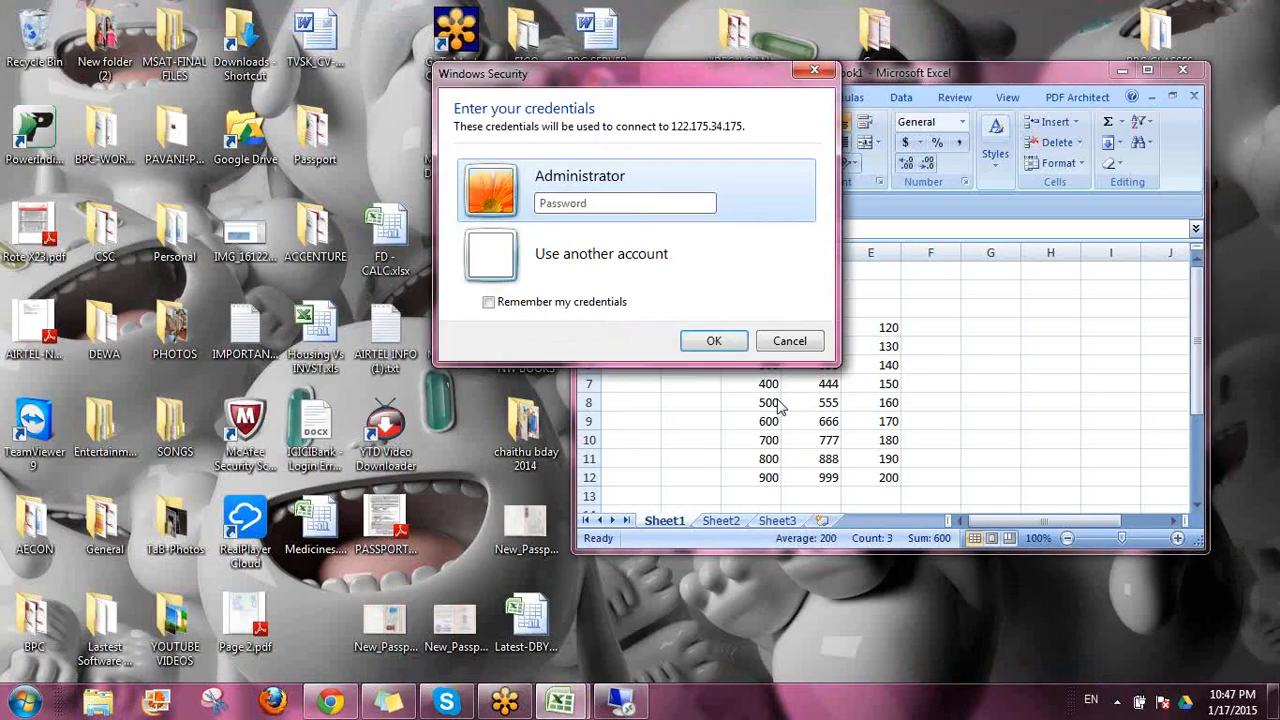
{"action": "type", "text": "•••"}
{"action": "key", "text": "Return"}
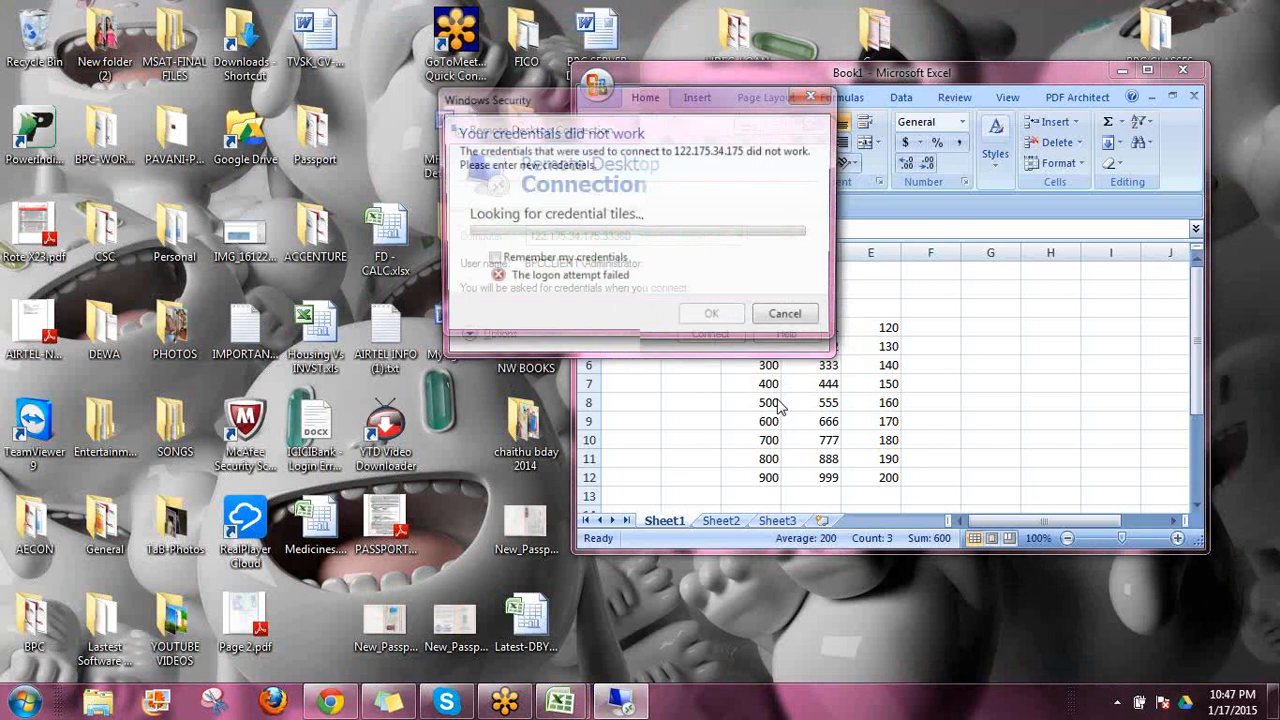
{"action": "type", "text": "***"}
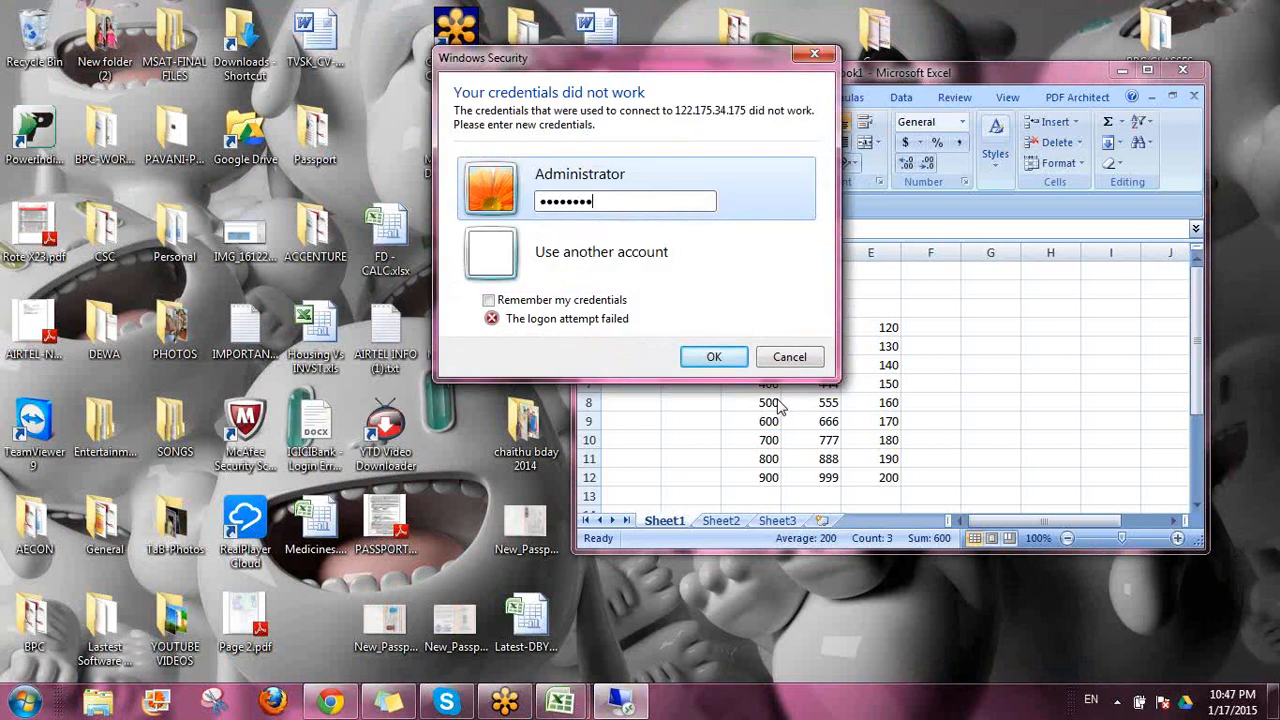
{"action": "key", "text": "Return"}
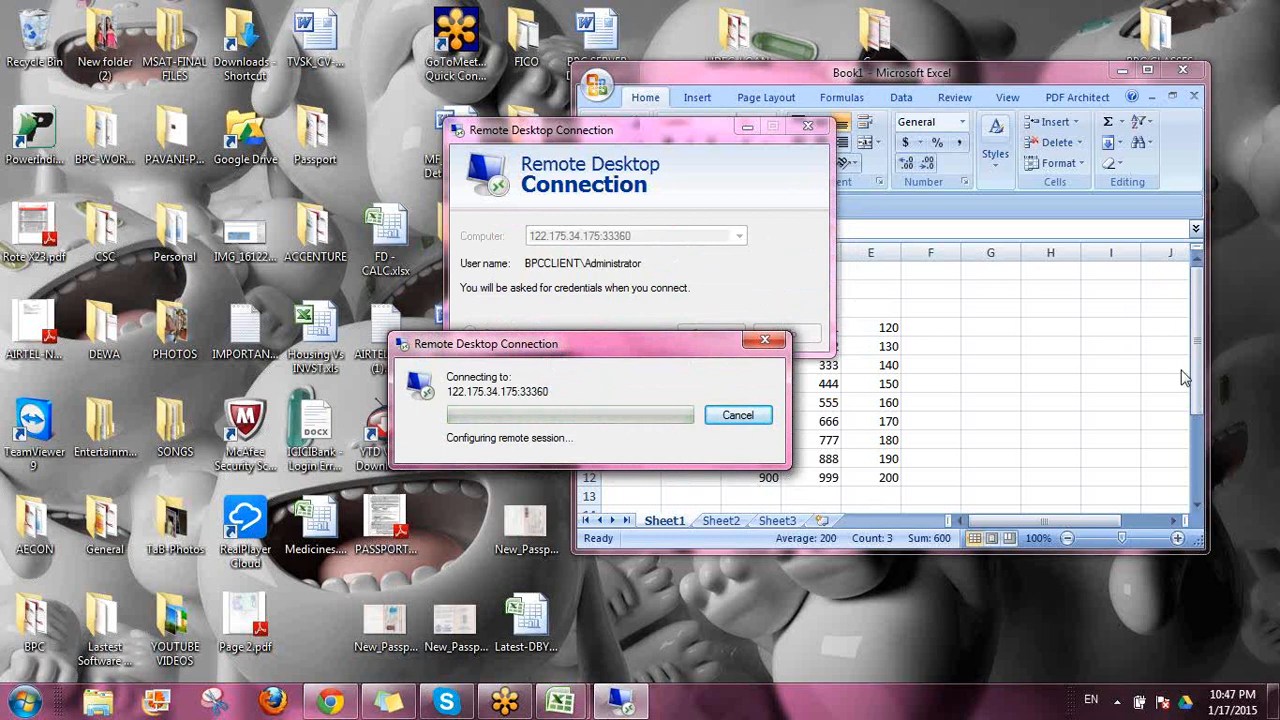
{"action": "left_click", "coordinate": [1148, 72]}
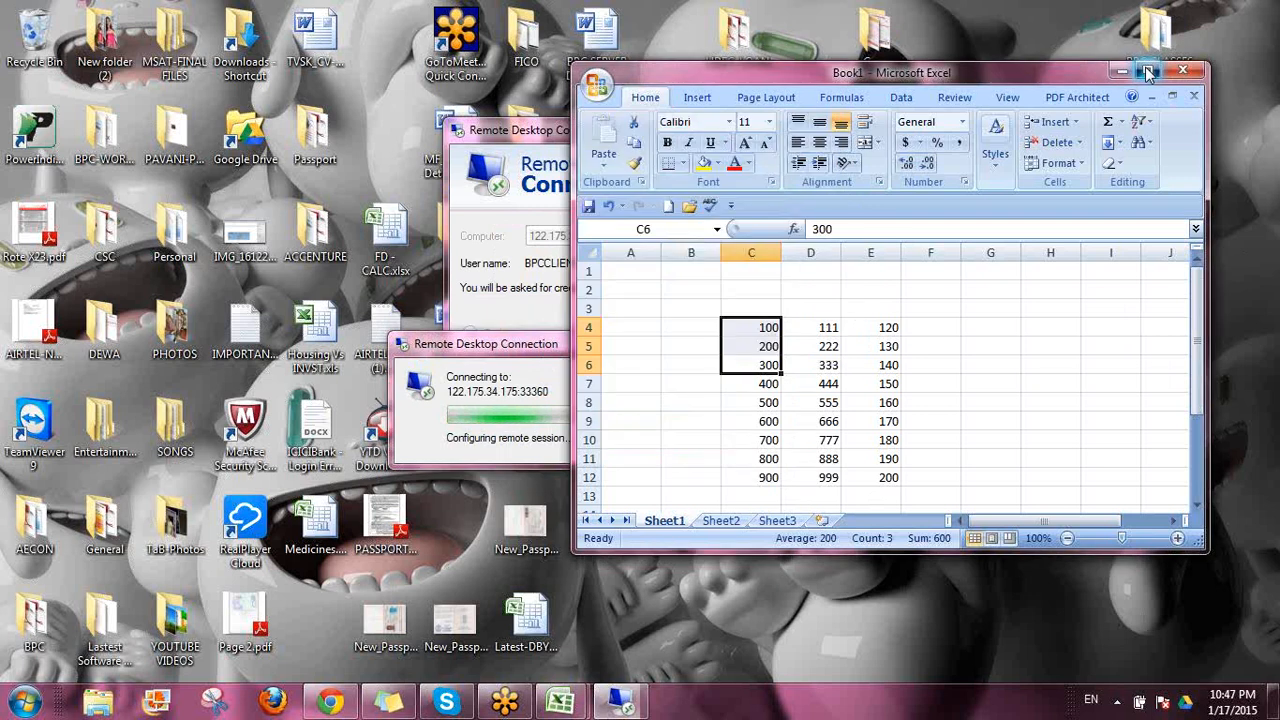
{"action": "left_click", "coordinate": [1148, 72]}
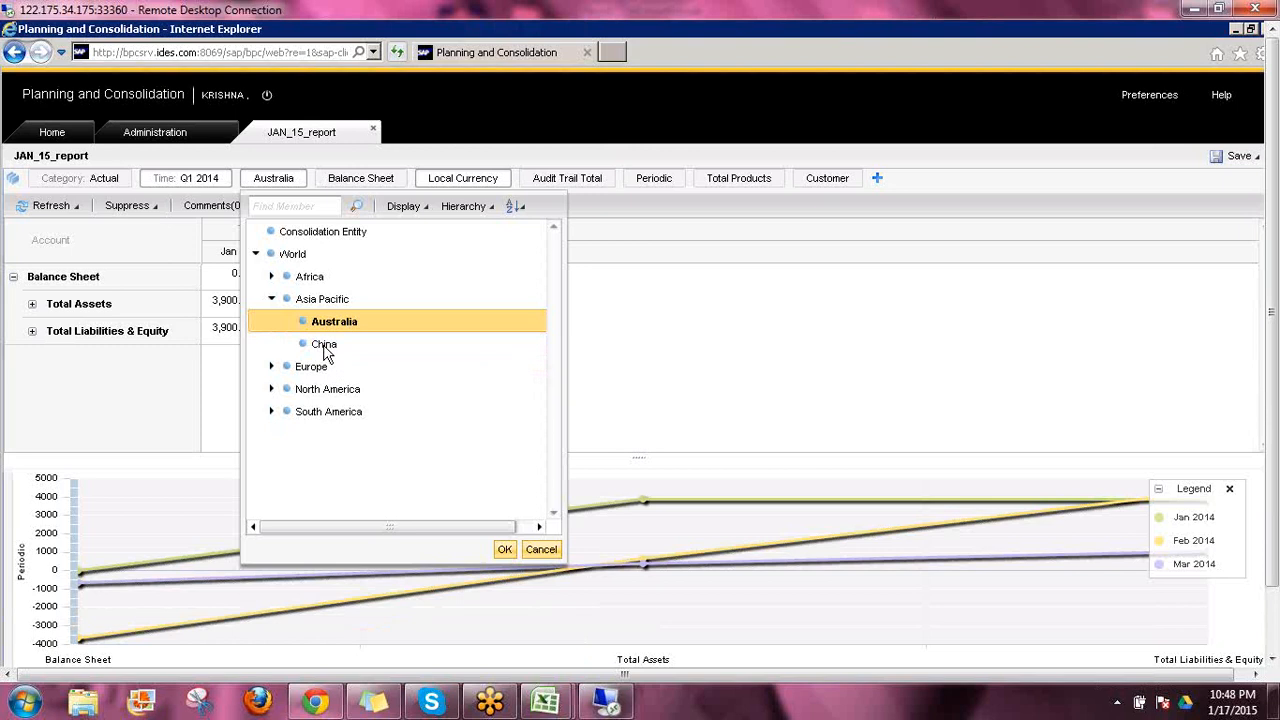
Set the report's entity to China under Asia Pacific
{"action": "left_click", "coordinate": [325, 347]}
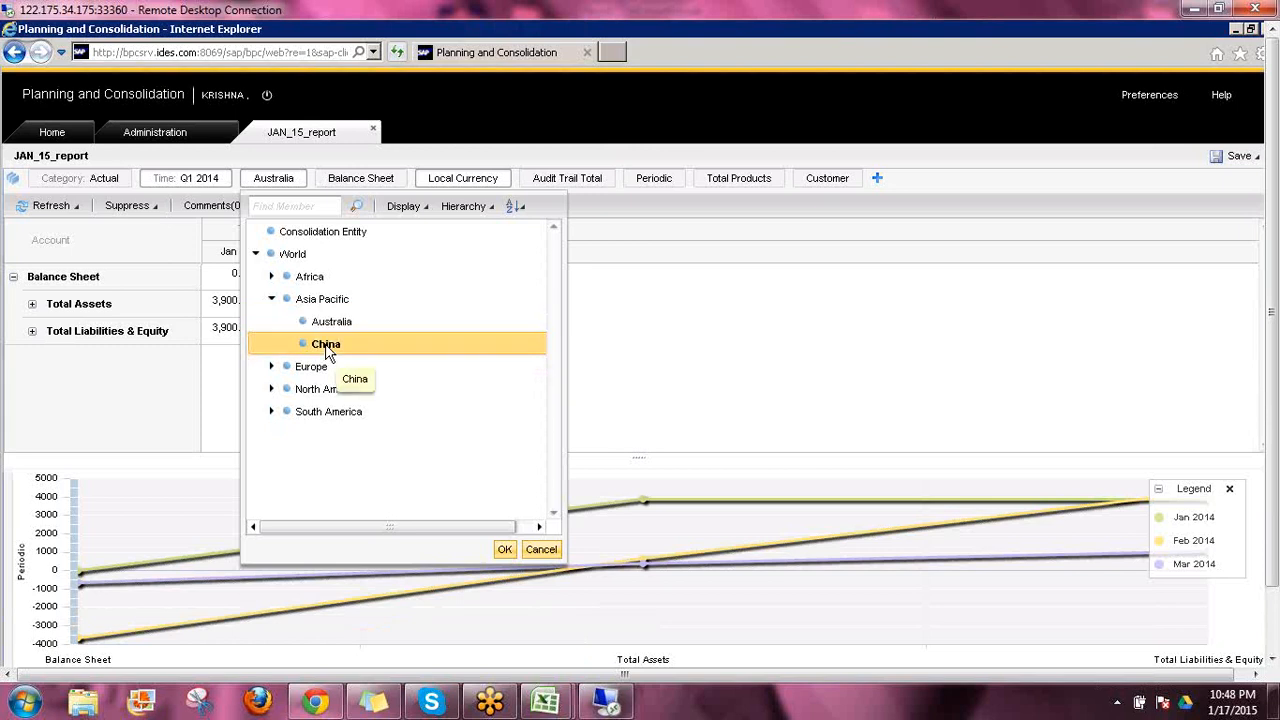
{"action": "left_click", "coordinate": [505, 550]}
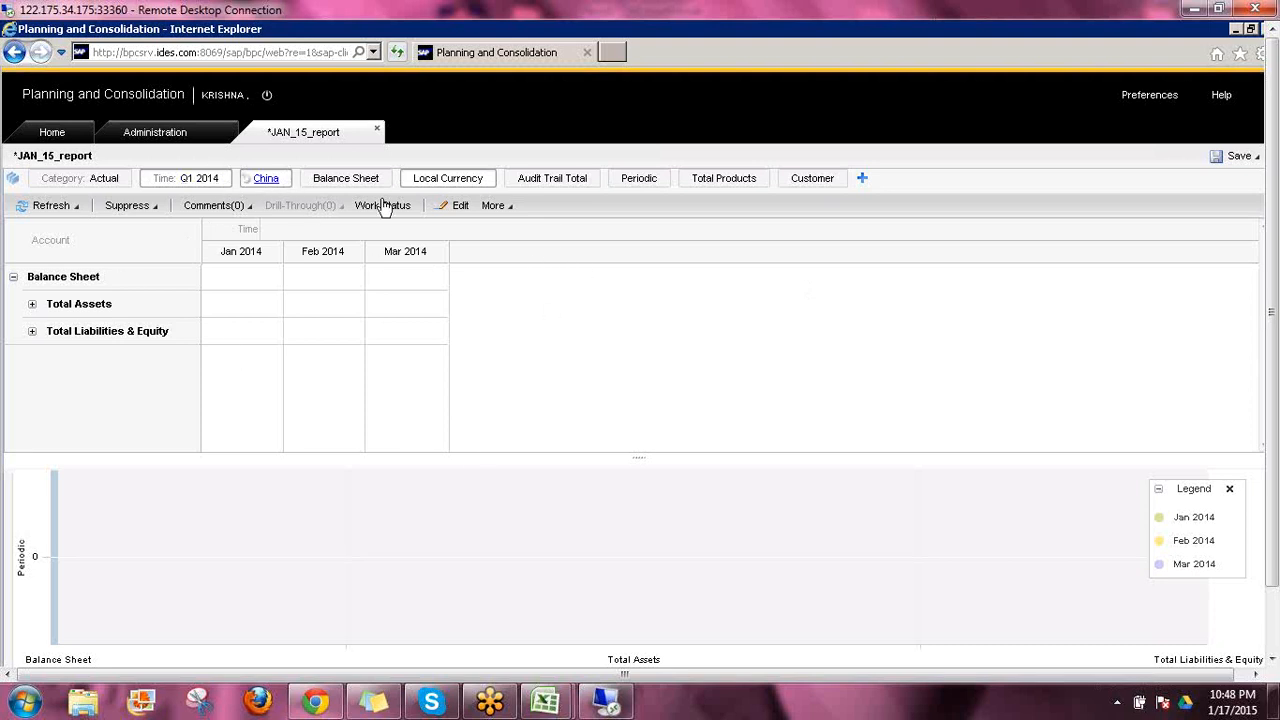
{"action": "left_click", "coordinate": [432, 180]}
Minimise the browser and the blank workbook, and open the BPC connection in SAP Logon
{"action": "left_click", "coordinate": [1237, 31]}
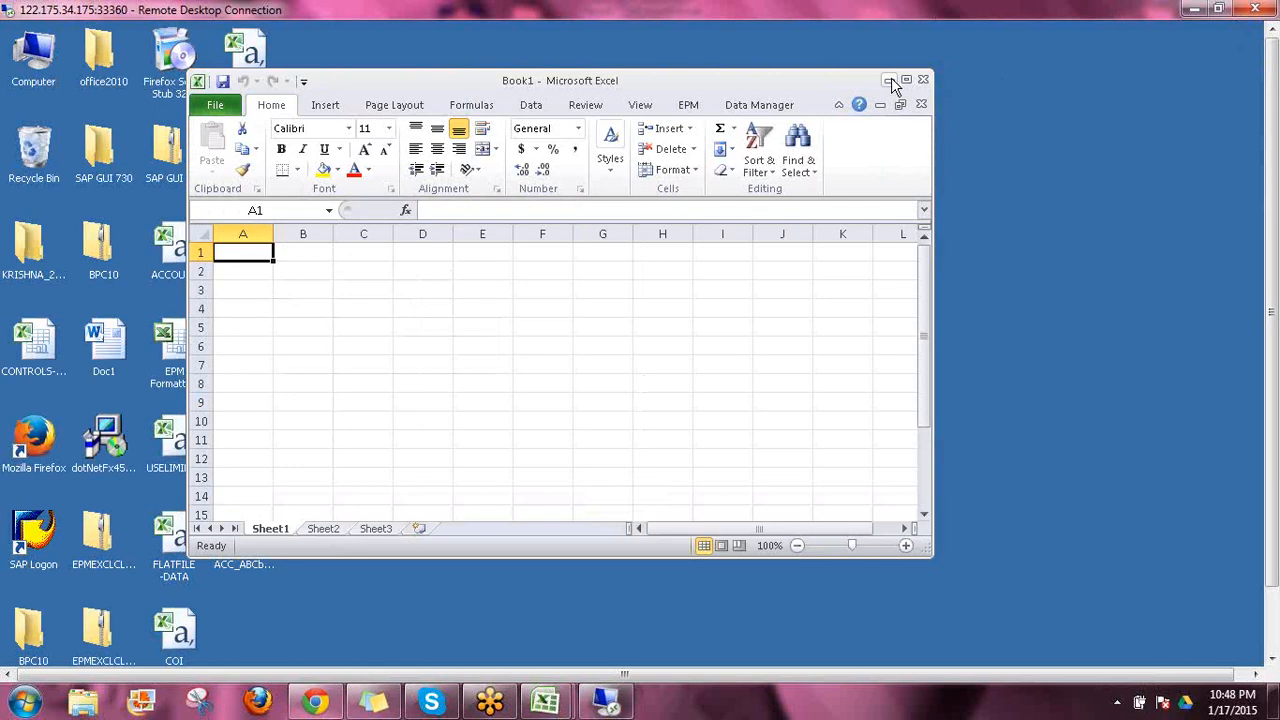
{"action": "left_click", "coordinate": [890, 81]}
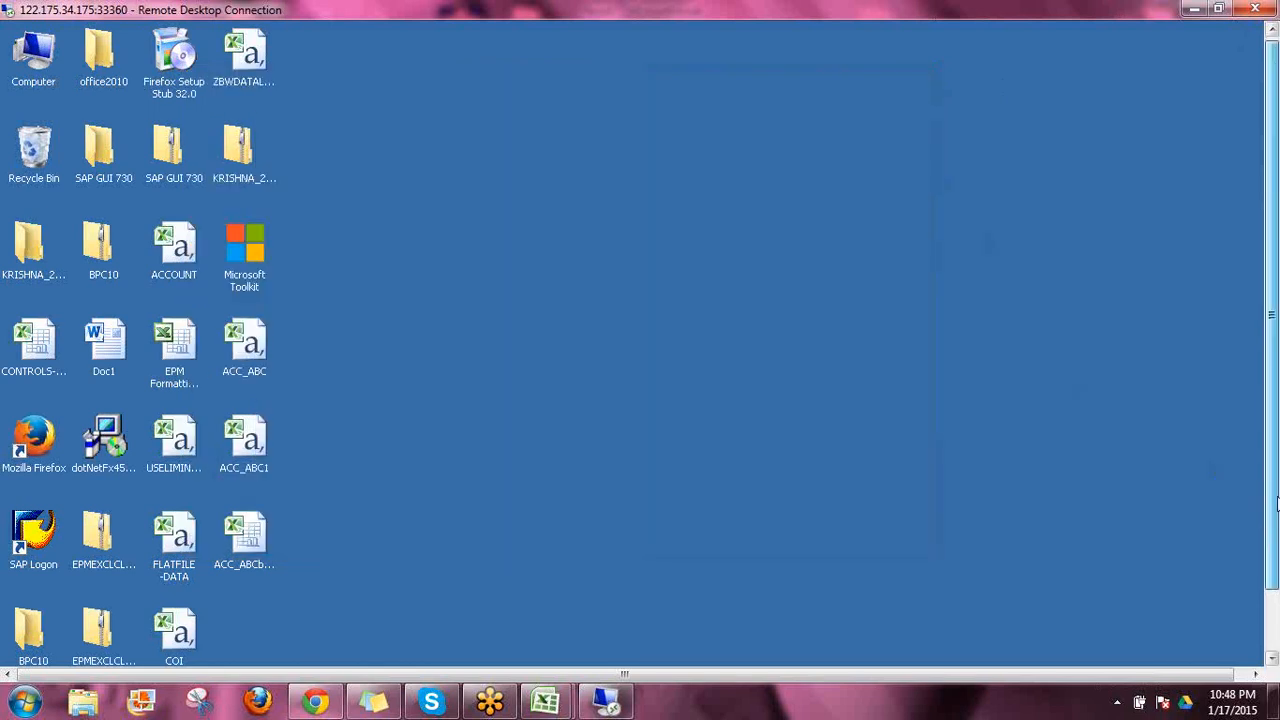
{"action": "left_click_drag", "start_coordinate": [1273, 490], "coordinate": [1278, 551]}
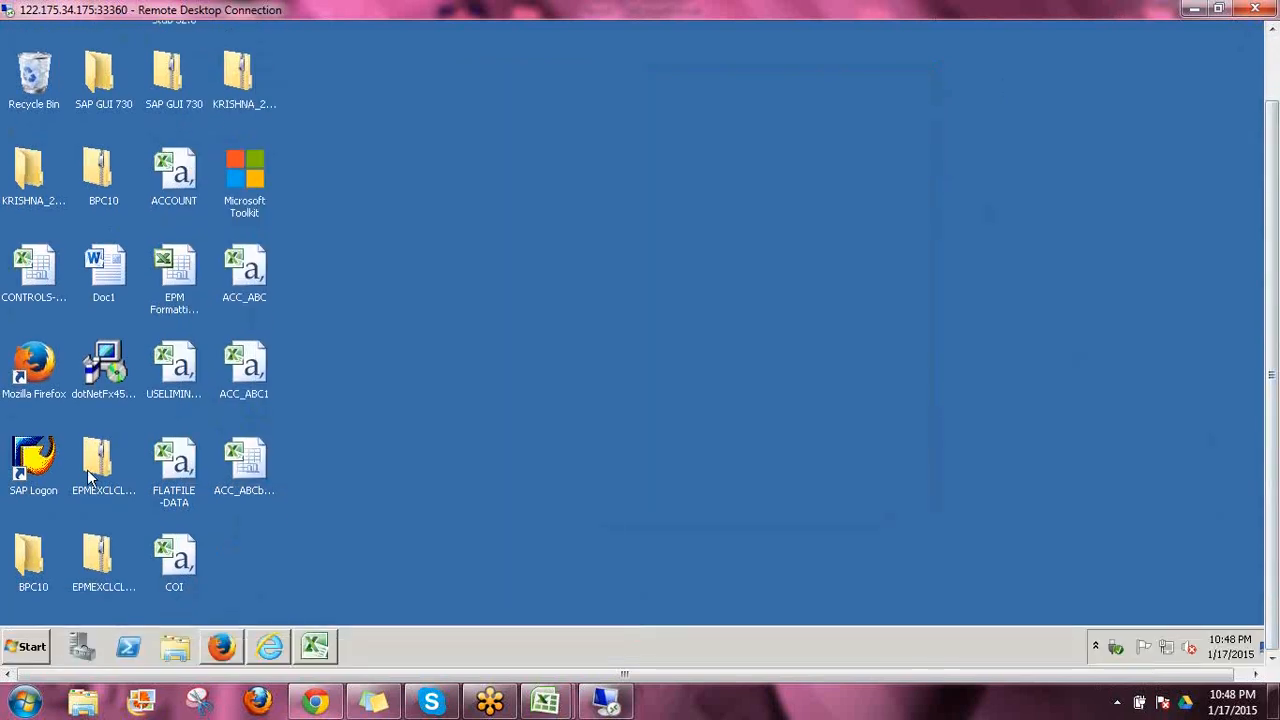
{"action": "double_click", "coordinate": [38, 462]}
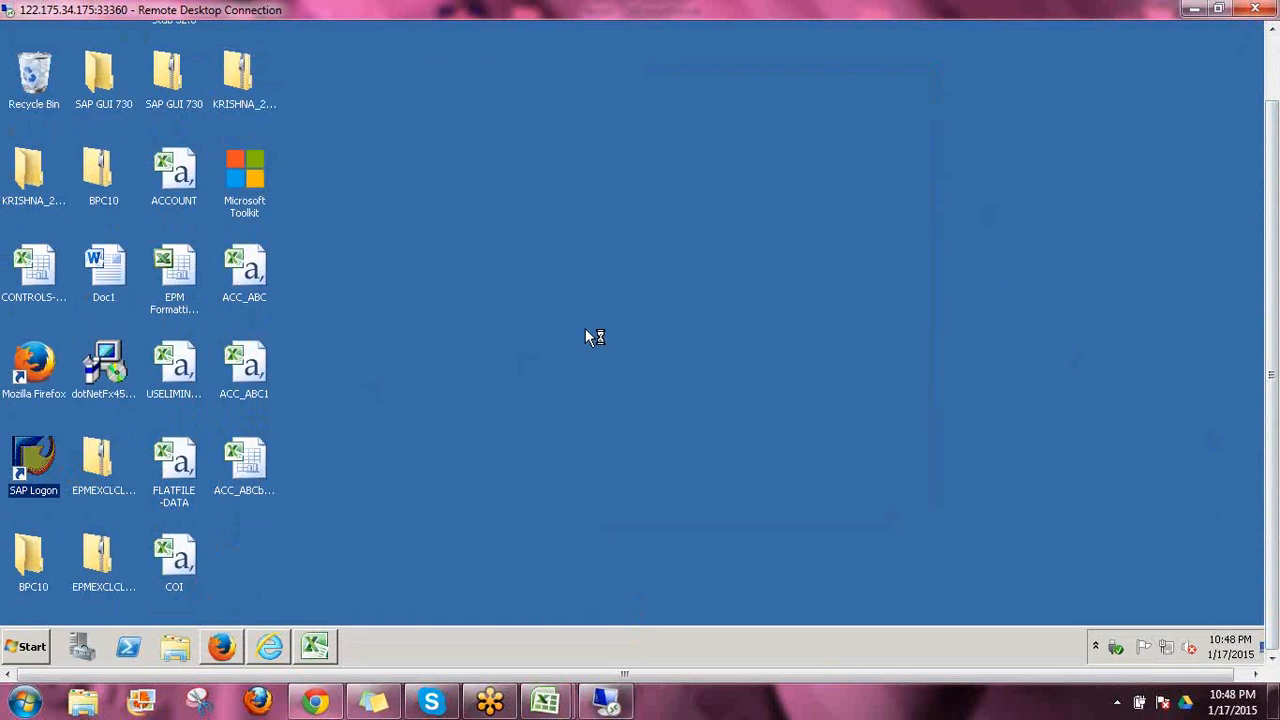
{"action": "left_click_drag", "start_coordinate": [1272, 475], "coordinate": [1272, 413]}
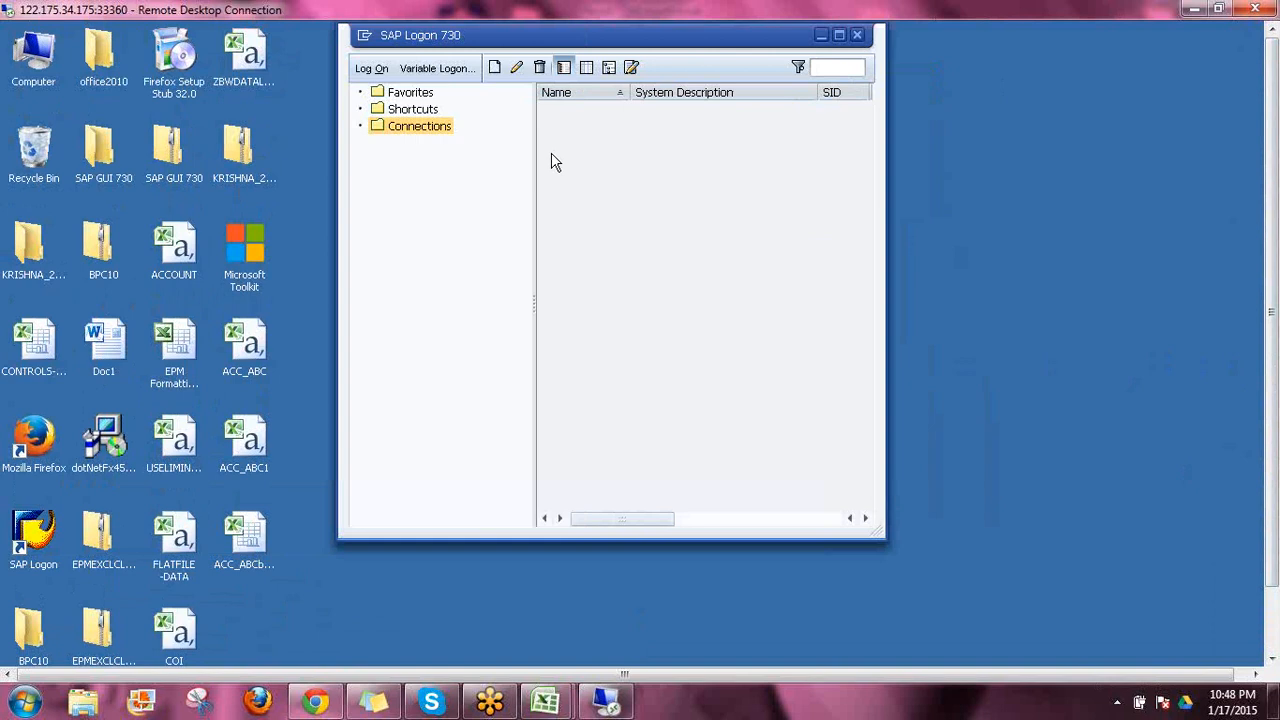
{"action": "left_click", "coordinate": [410, 125]}
{"action": "left_click", "coordinate": [570, 112]}
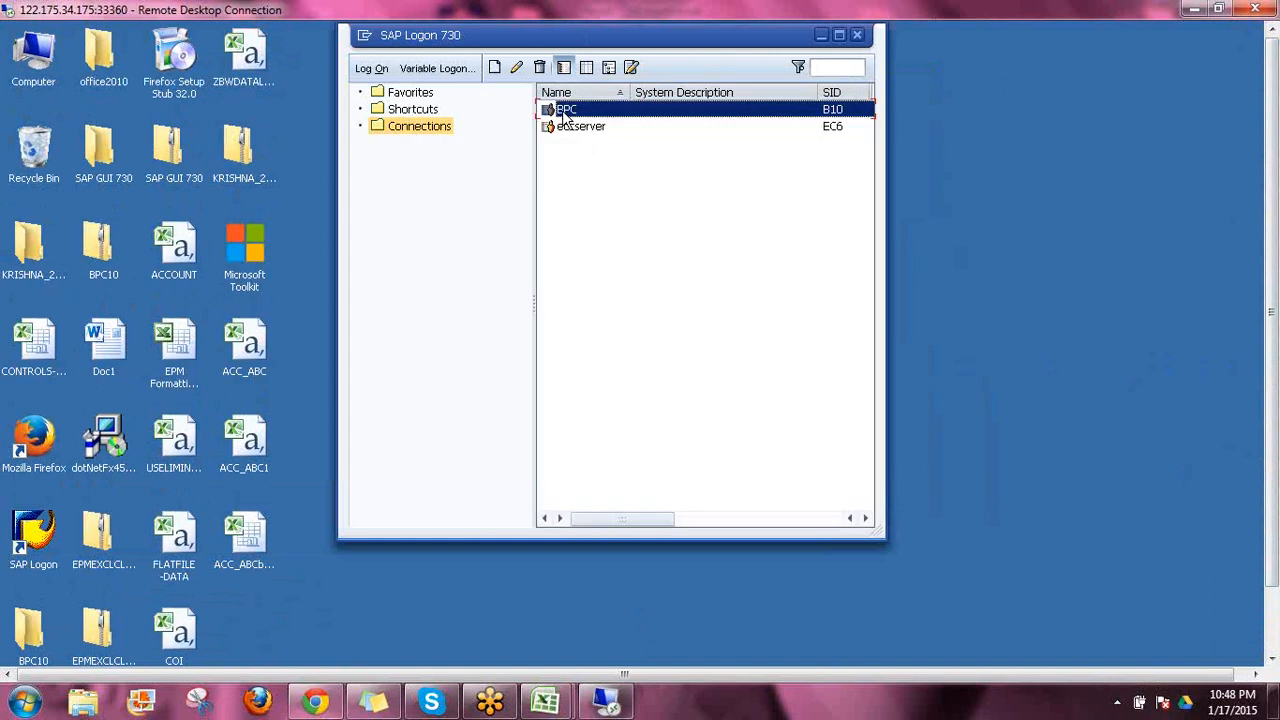
{"action": "double_click", "coordinate": [565, 112]}
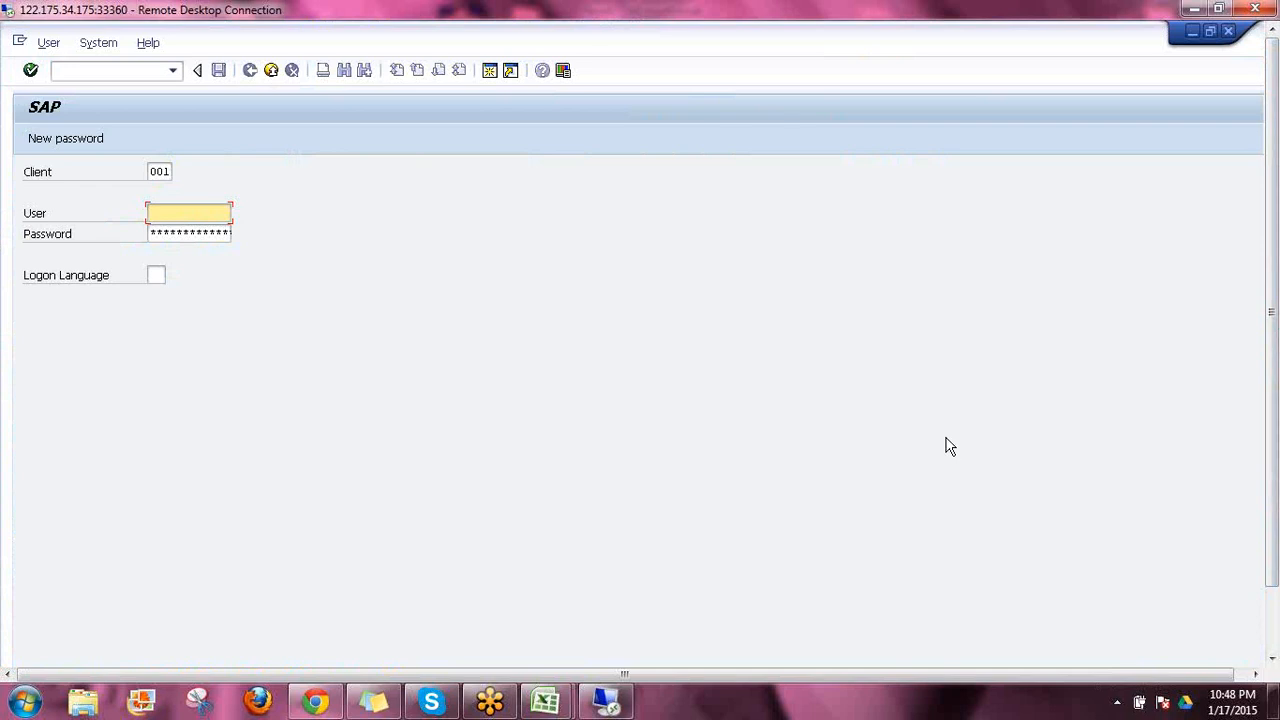
Log on to client 001 with the user name and account password, and open the Data Warehousing Workbench
{"action": "type", "text": "ri"}
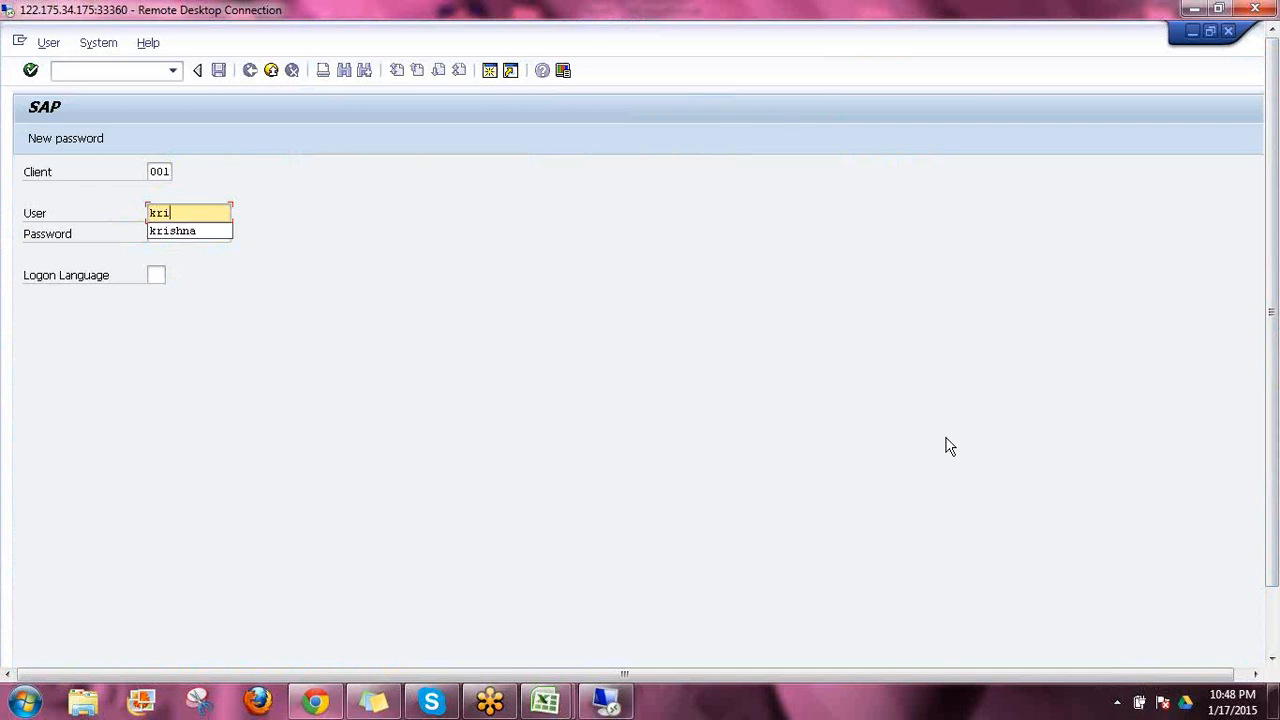
{"action": "type", "text": "shna"}
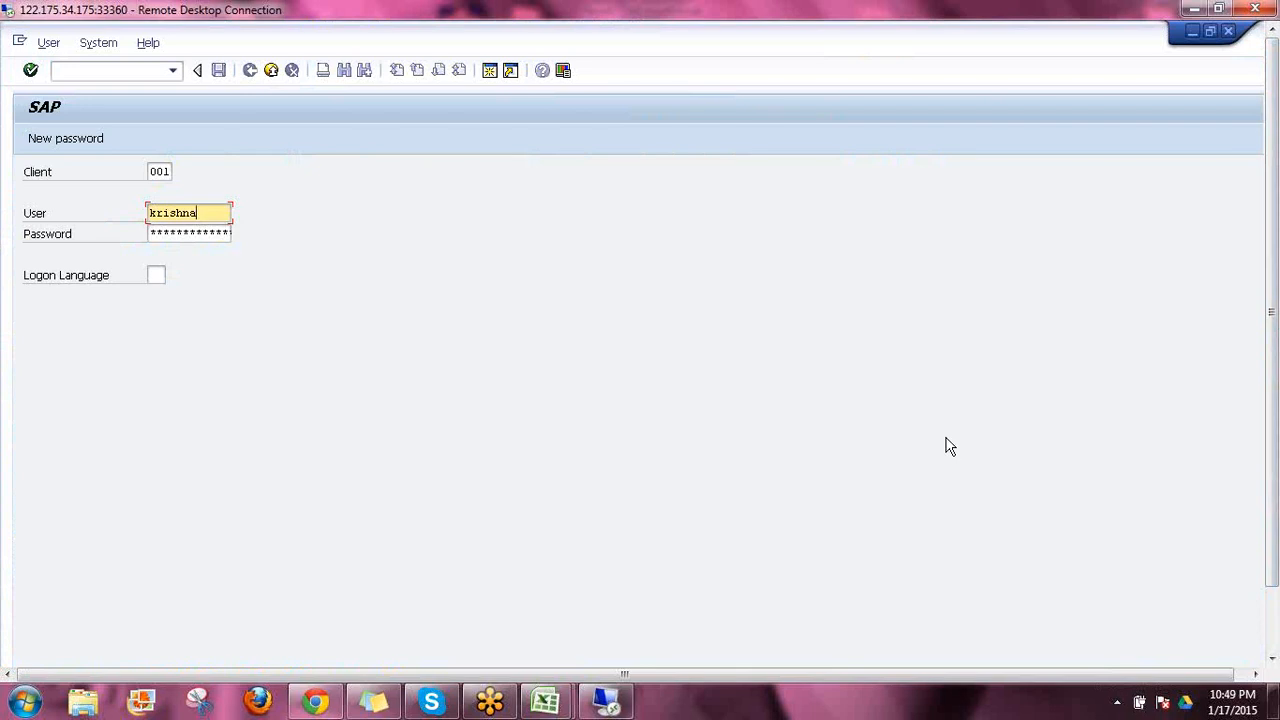
{"action": "key", "text": "Tab"}
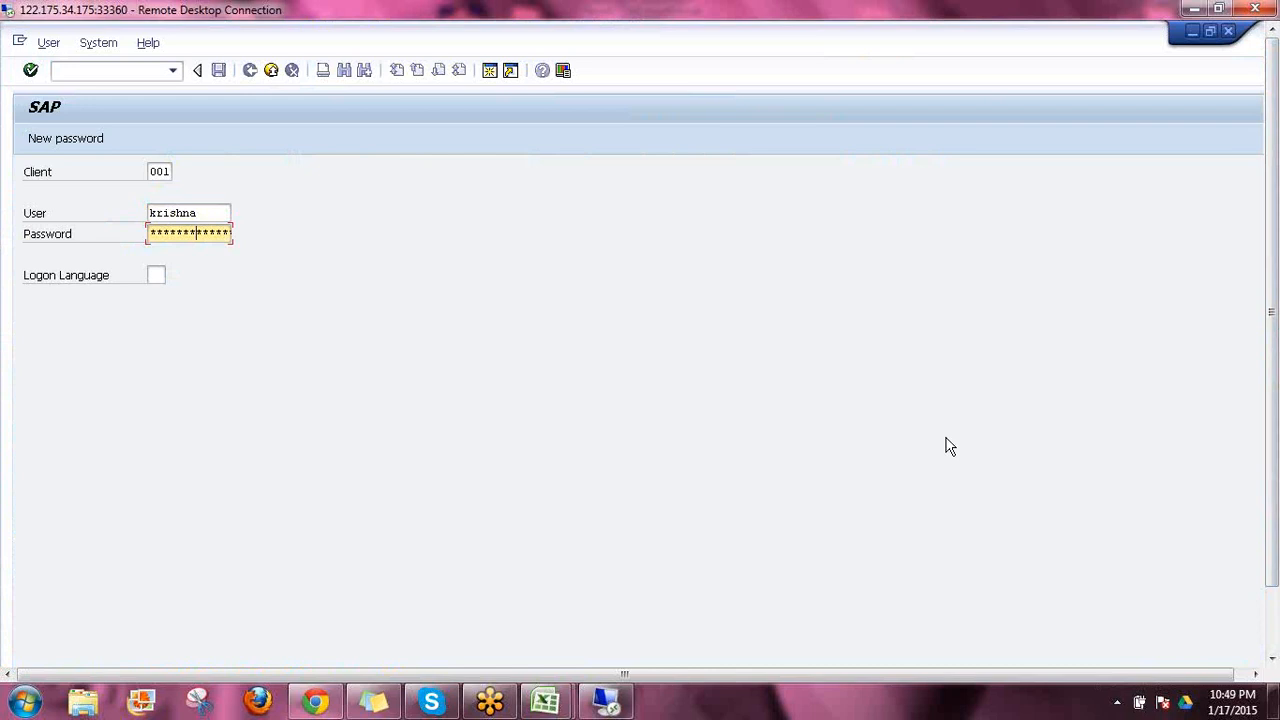
{"action": "key", "text": "Return"}
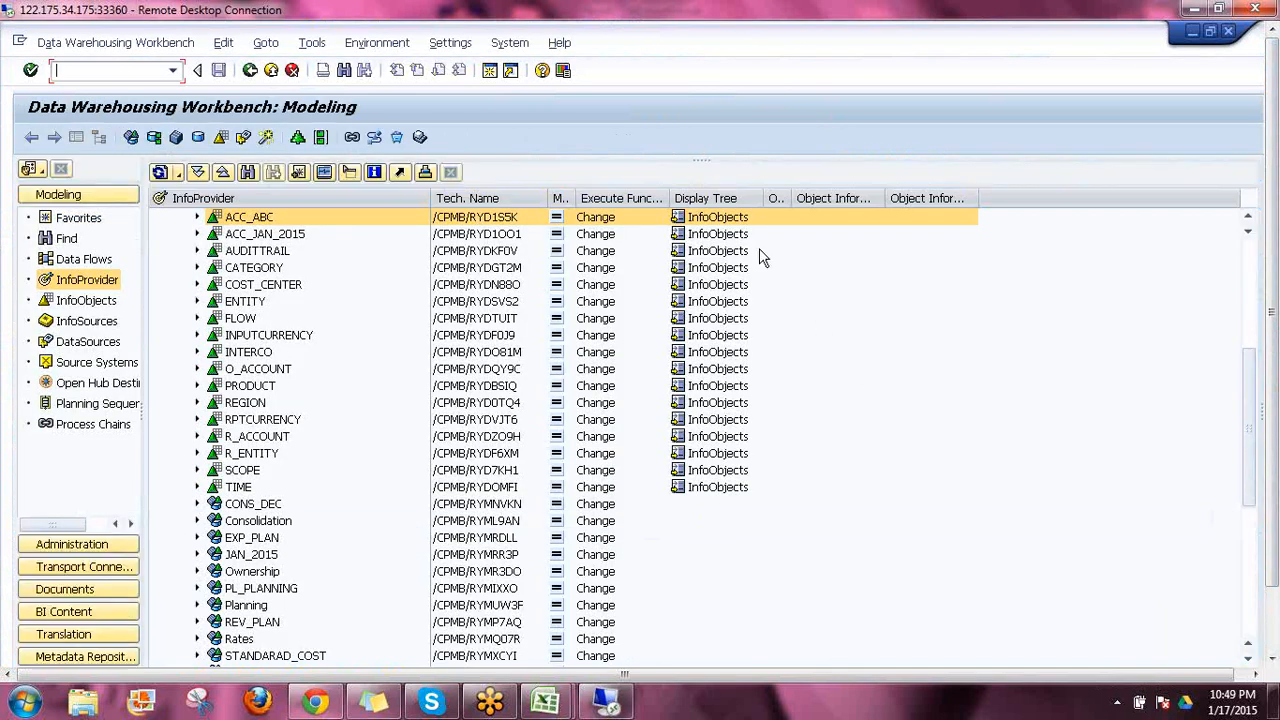
Widen the Tech. Name column of the InfoProvider tree and expand Environment Shell under Business Planning and Consolidation
{"action": "left_click", "coordinate": [1248, 248]}
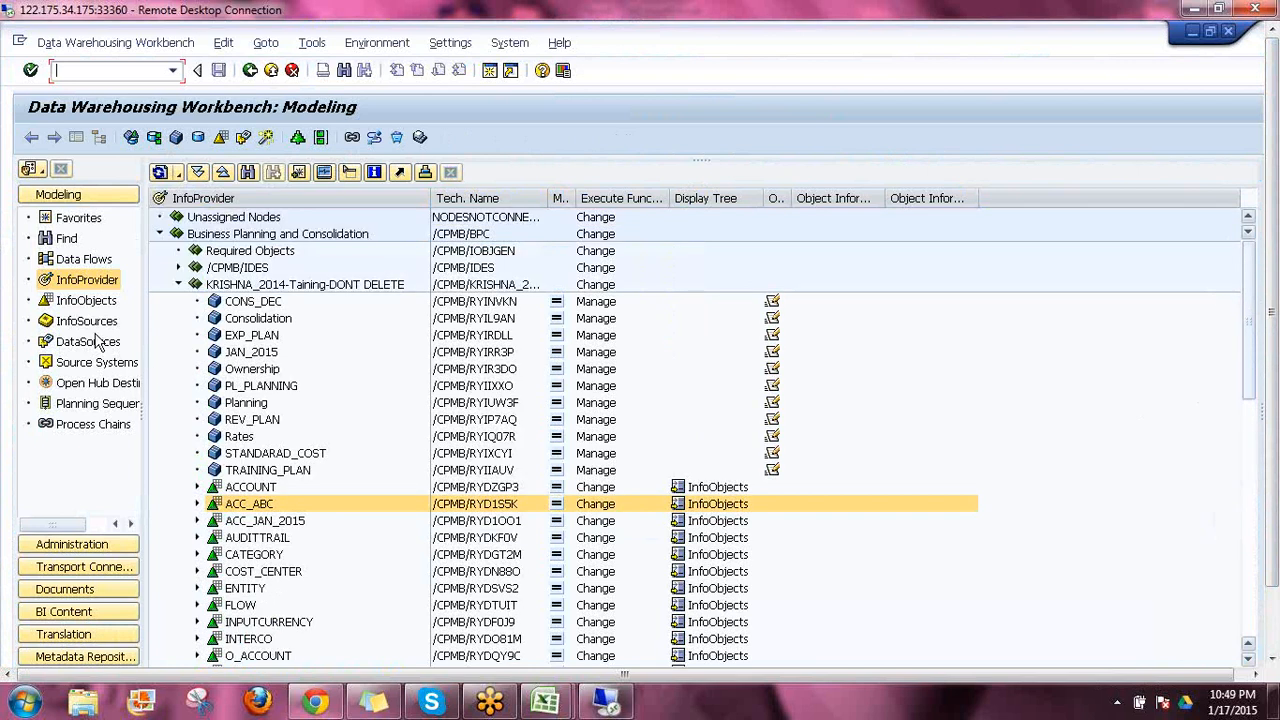
{"action": "left_click", "coordinate": [177, 284]}
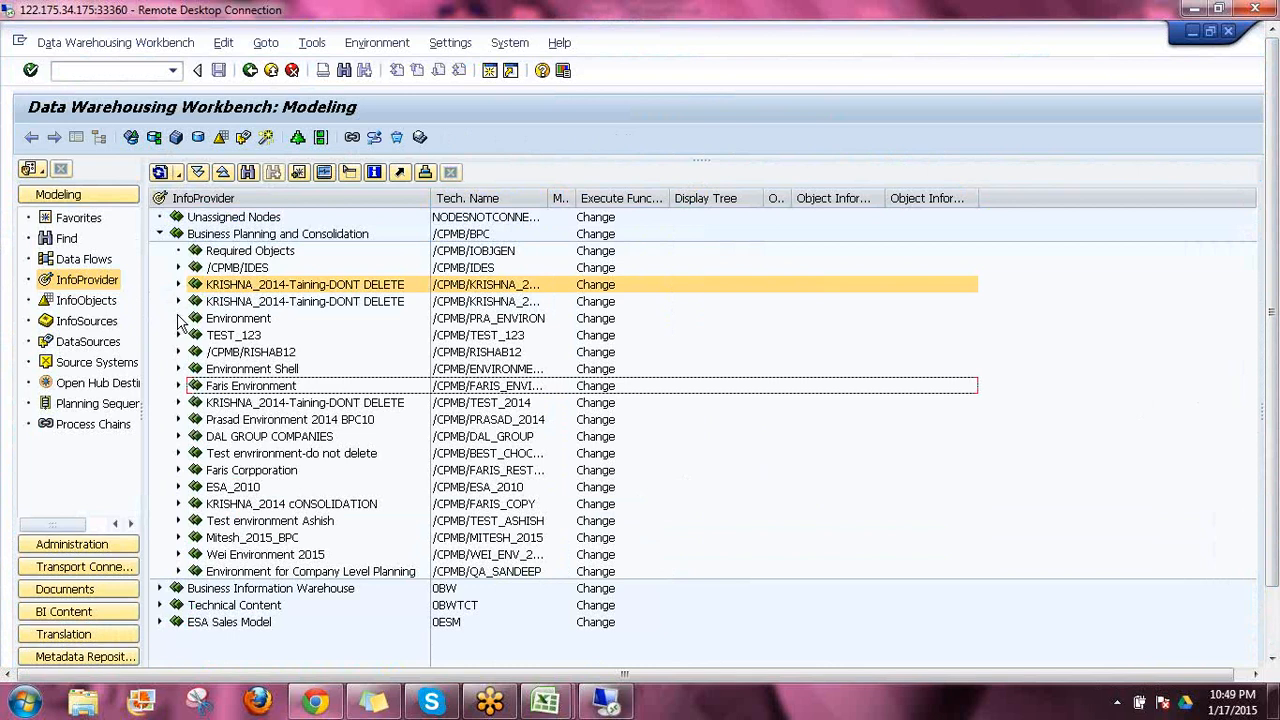
{"action": "left_click", "coordinate": [179, 318]}
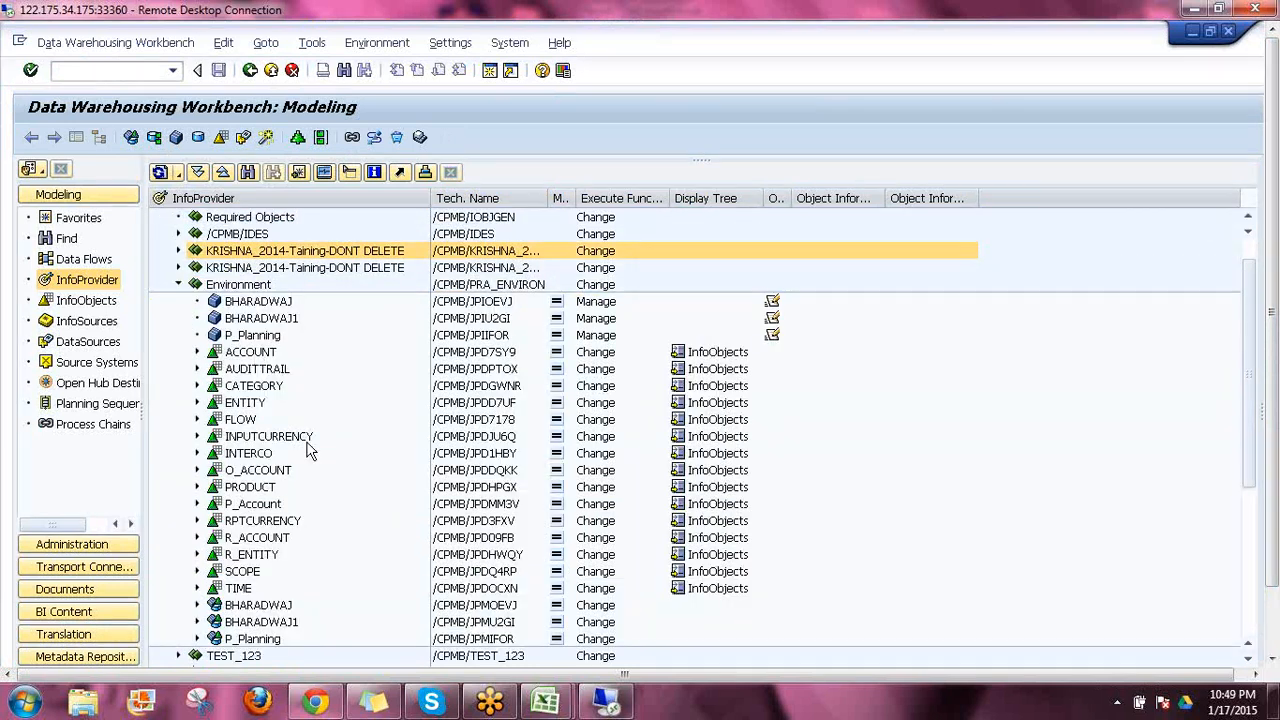
{"action": "left_click", "coordinate": [179, 285]}
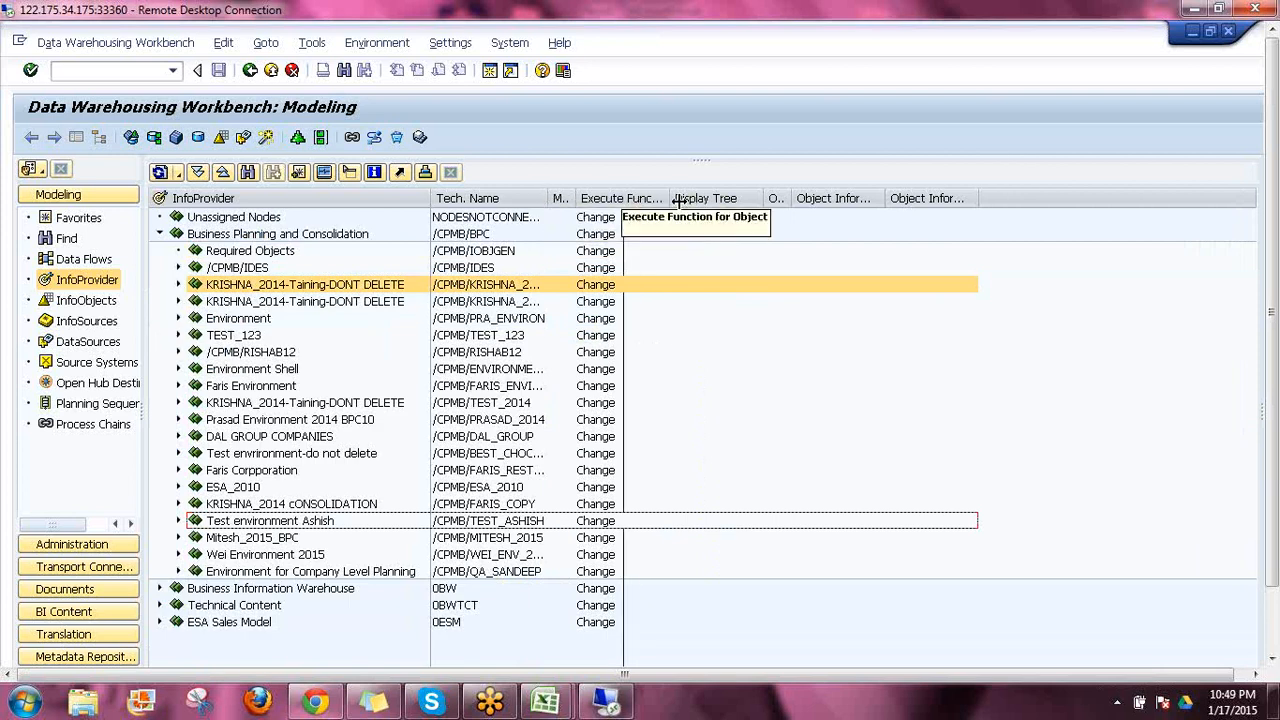
{"action": "left_click_drag", "start_coordinate": [673, 220], "coordinate": [677, 222]}
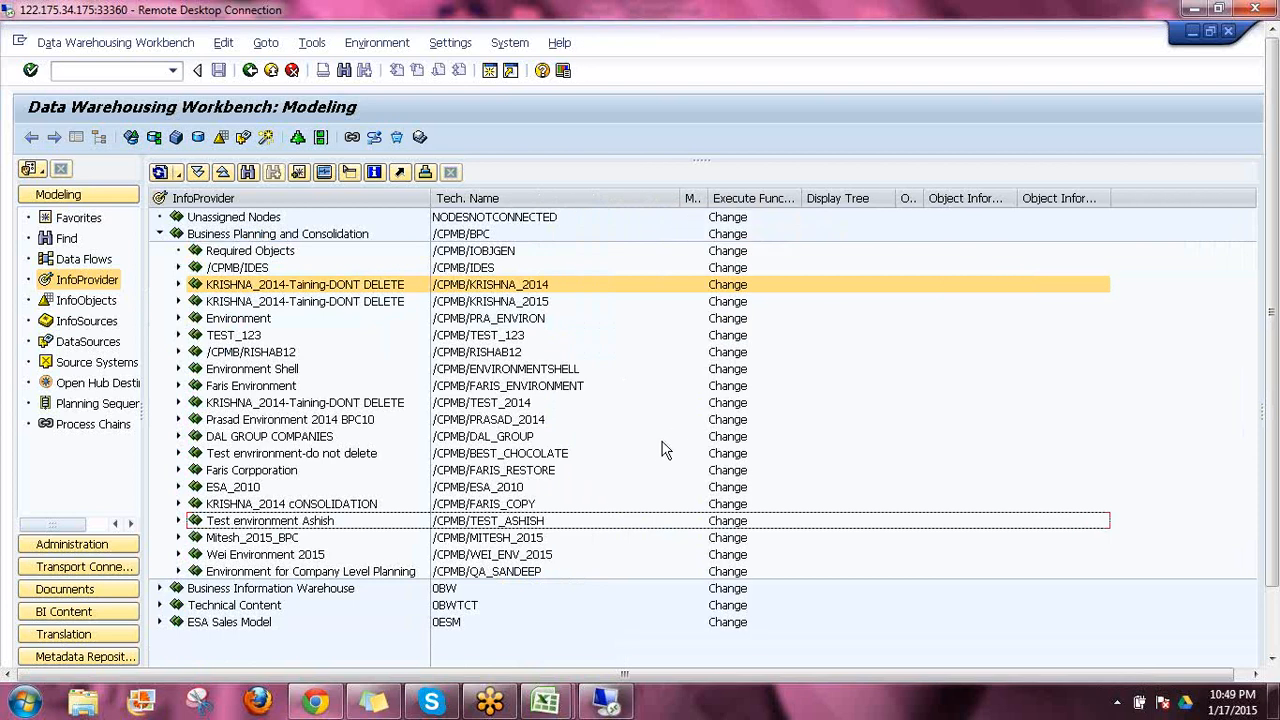
{"action": "left_click", "coordinate": [179, 369]}
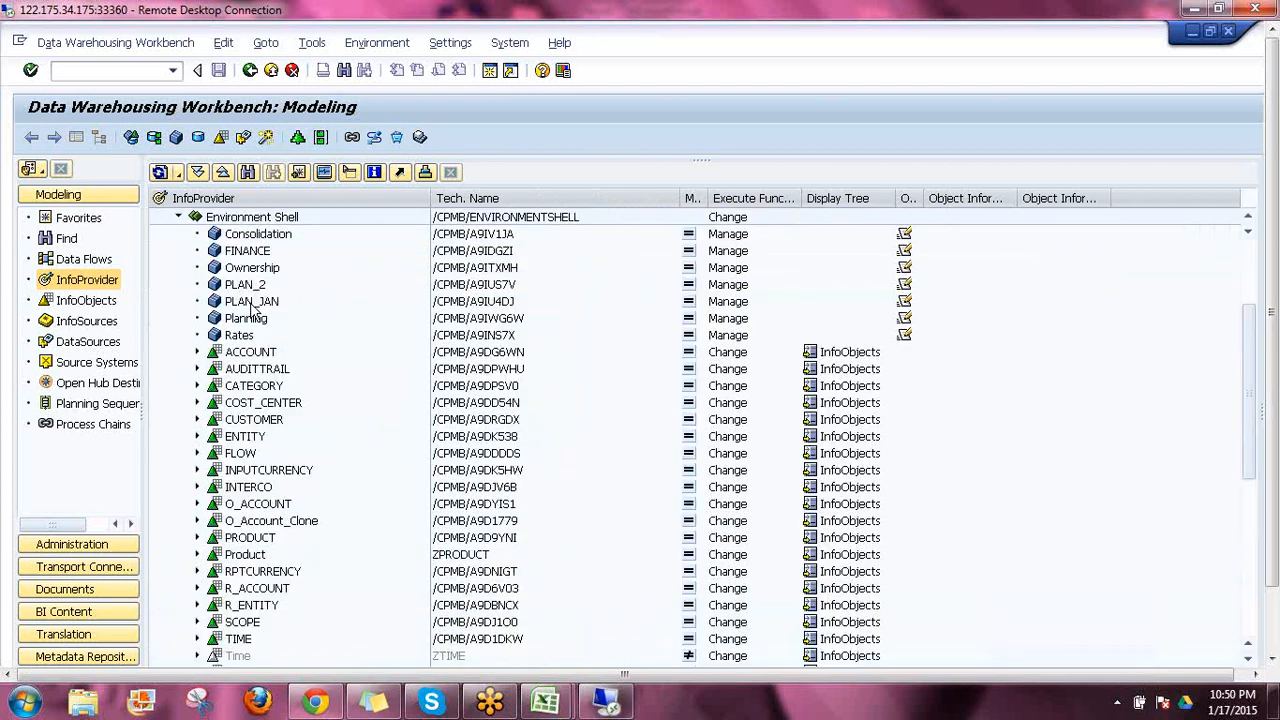
Open the data display for the PLAN_JAN cube and select all its characteristics in the characteristic selection
{"action": "left_click", "coordinate": [250, 302]}
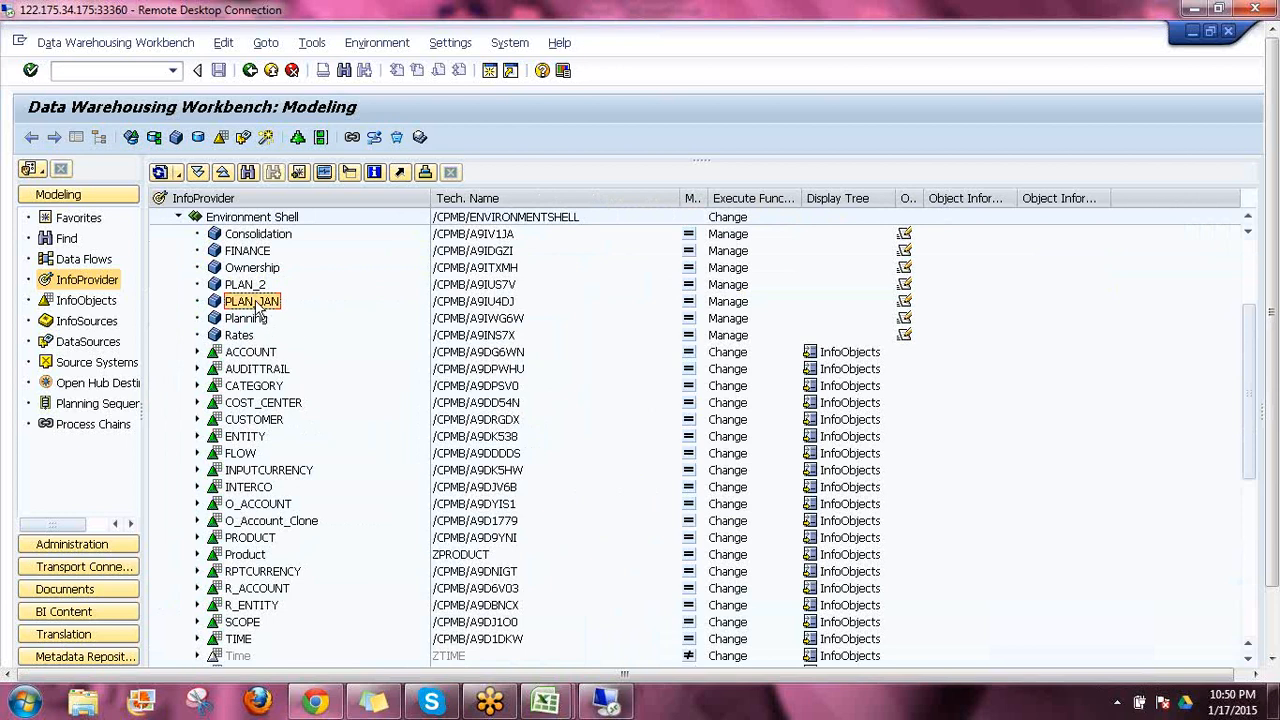
{"action": "right_click", "coordinate": [257, 308]}
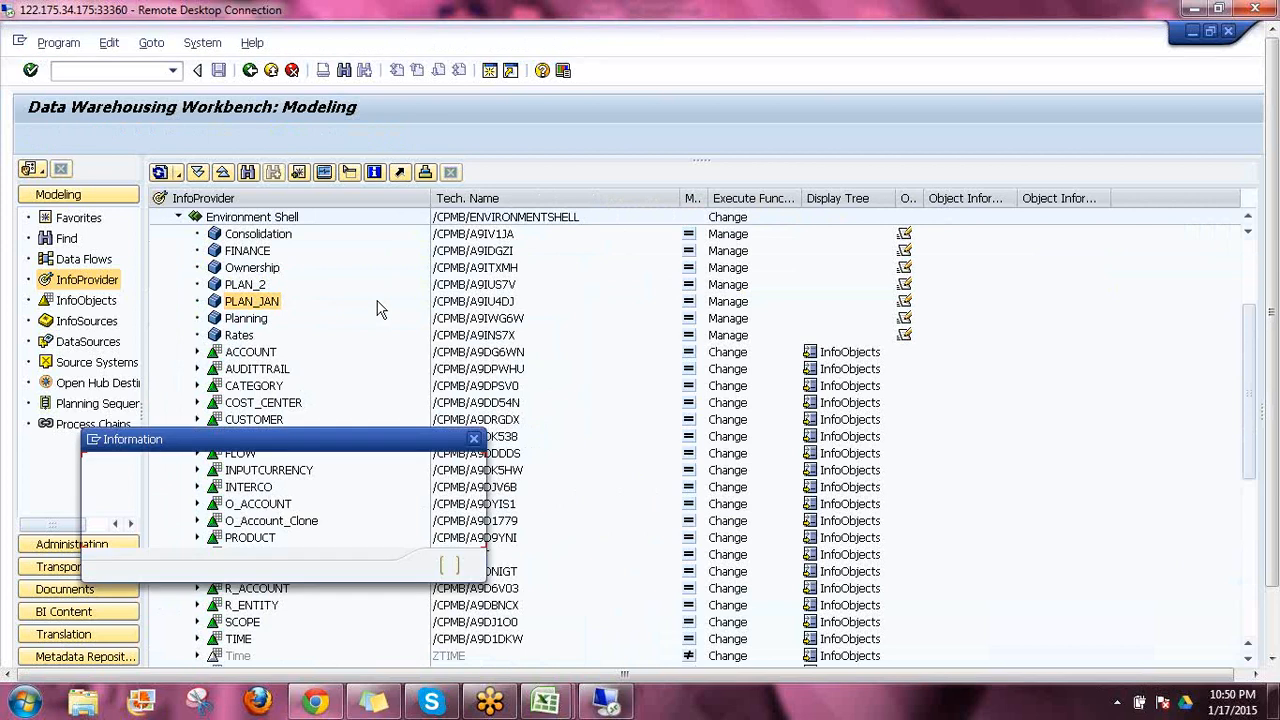
{"action": "left_click", "coordinate": [450, 567]}
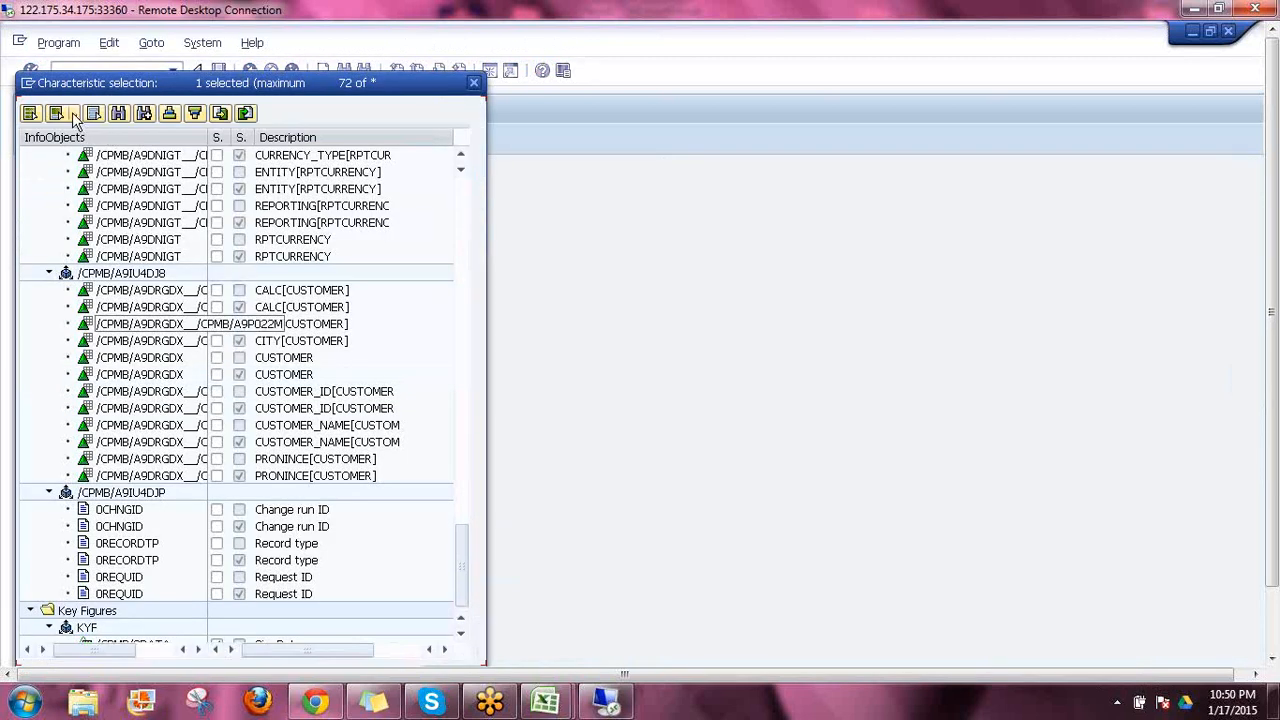
{"action": "left_click", "coordinate": [73, 114]}
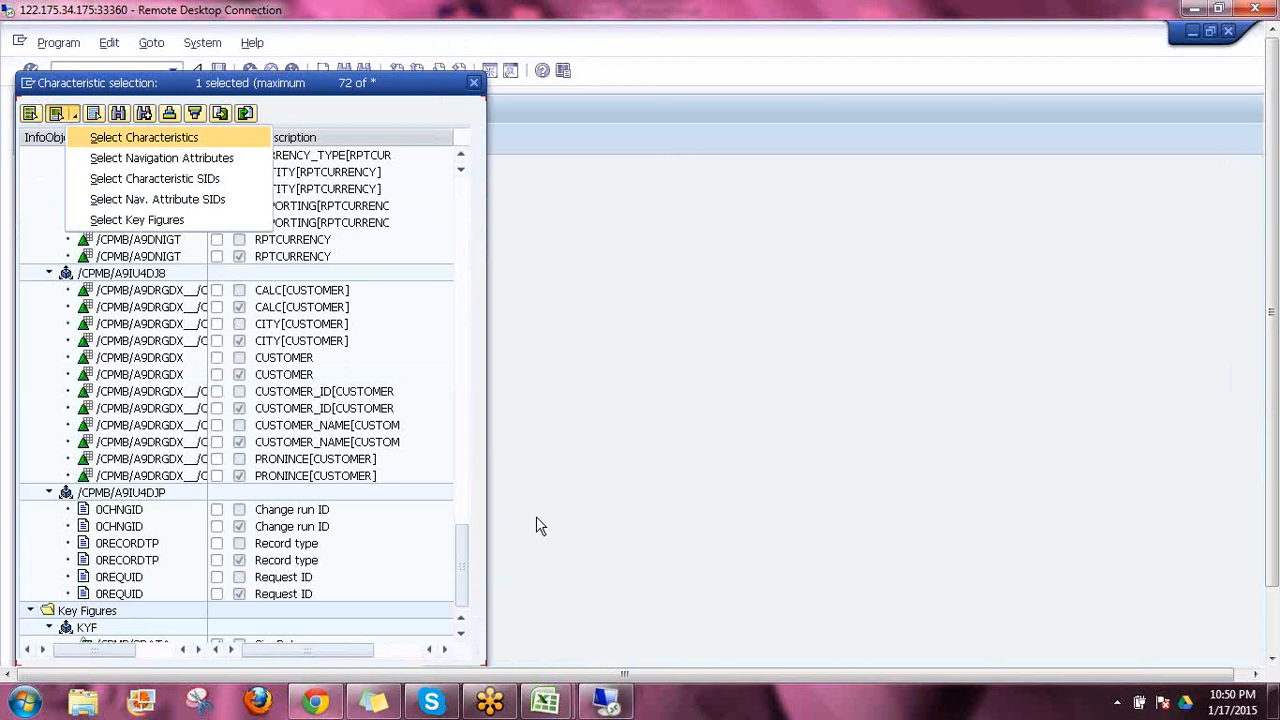
{"action": "key", "text": "Return"}
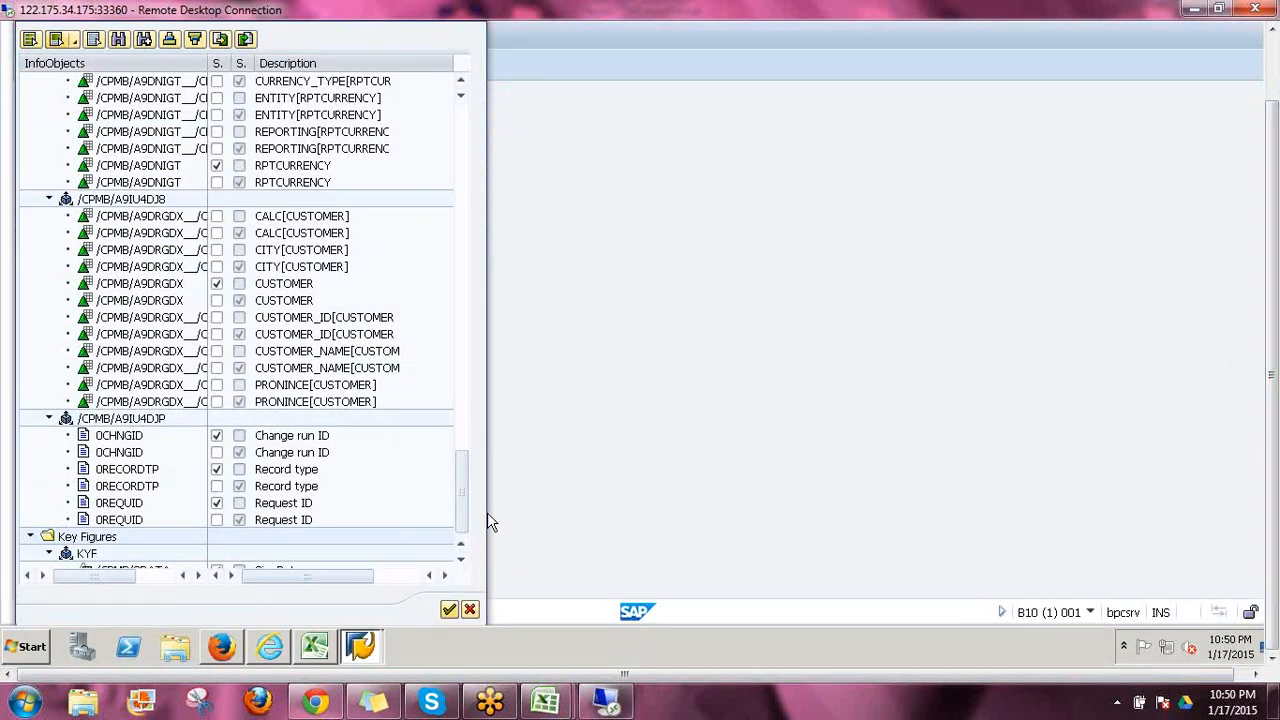
Select all characteristics and SignData for the data output, leaving out Change run ID, Record type and Request ID
{"action": "key", "text": "Return"}
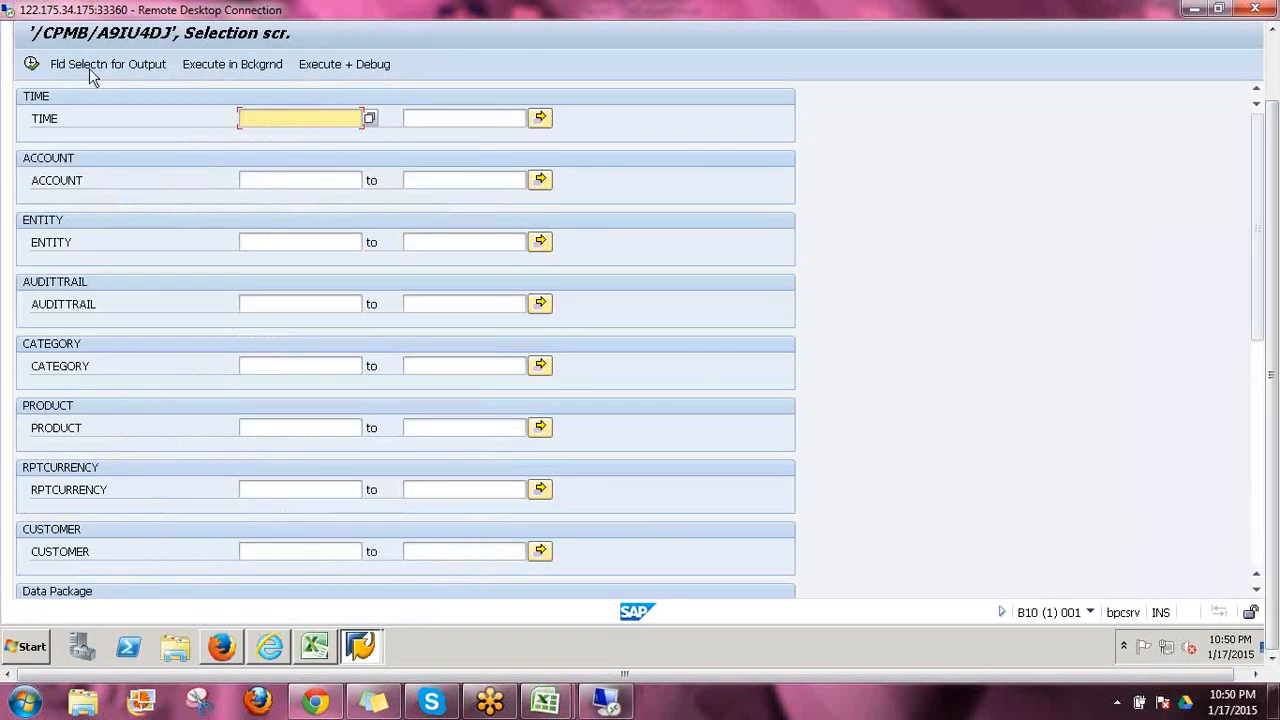
{"action": "left_click", "coordinate": [95, 66]}
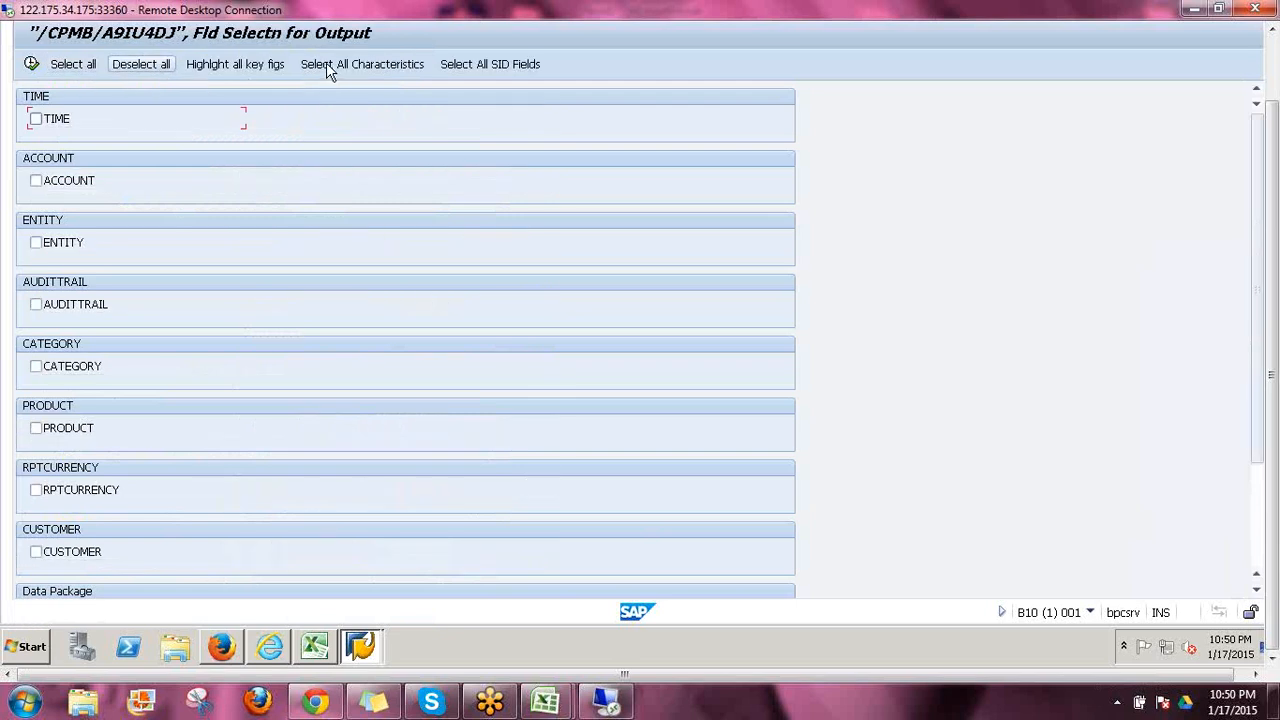
{"action": "left_click", "coordinate": [326, 62]}
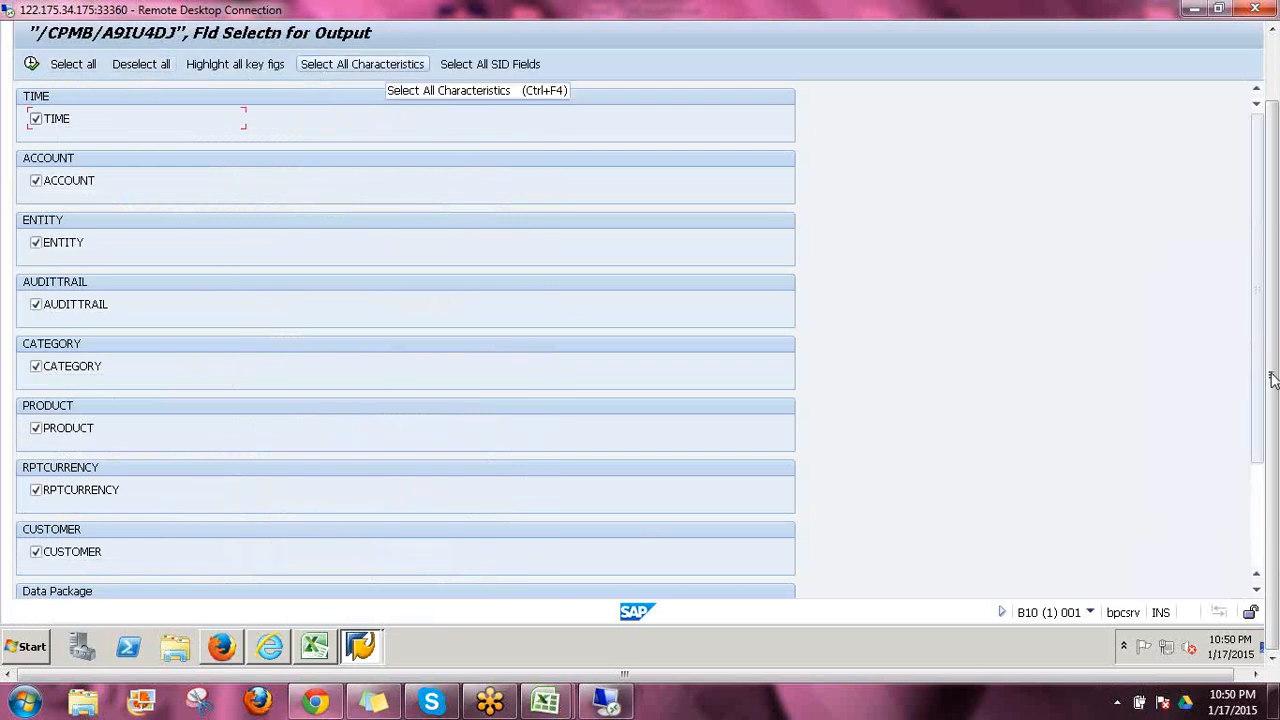
{"action": "left_click", "coordinate": [1256, 589]}
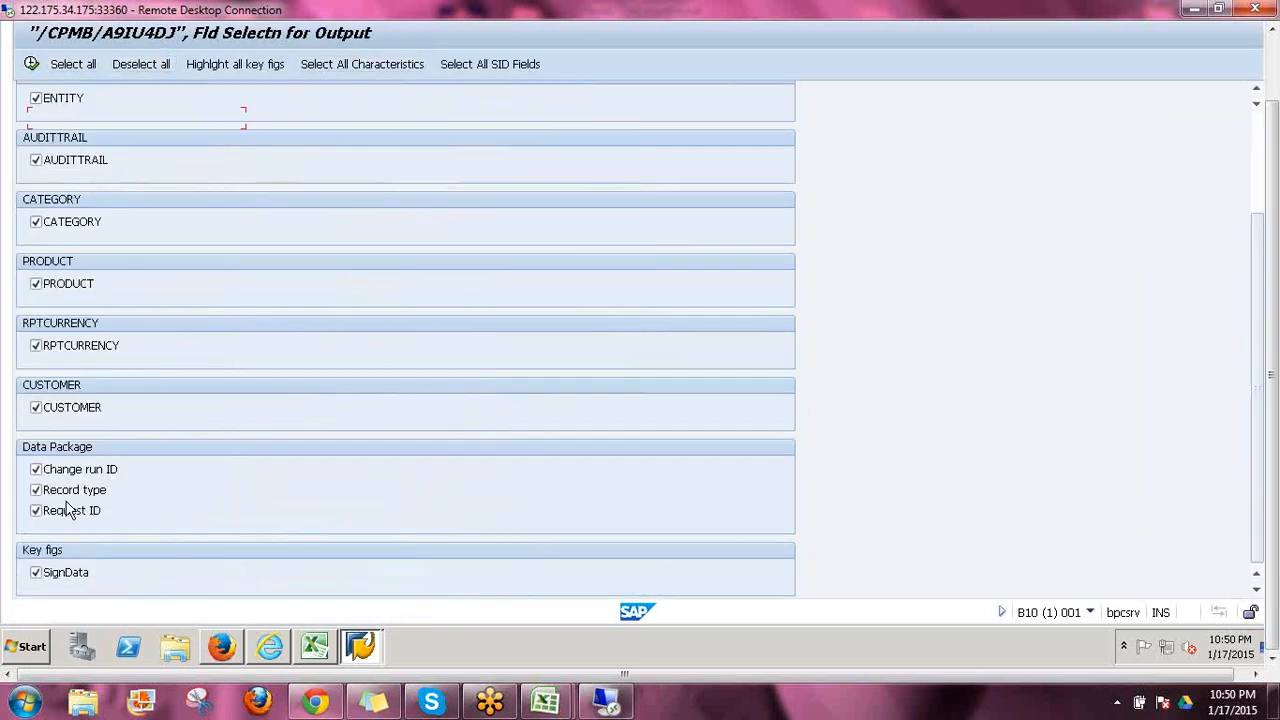
{"action": "left_click", "coordinate": [35, 469]}
{"action": "left_click", "coordinate": [36, 490]}
{"action": "left_click", "coordinate": [36, 511]}
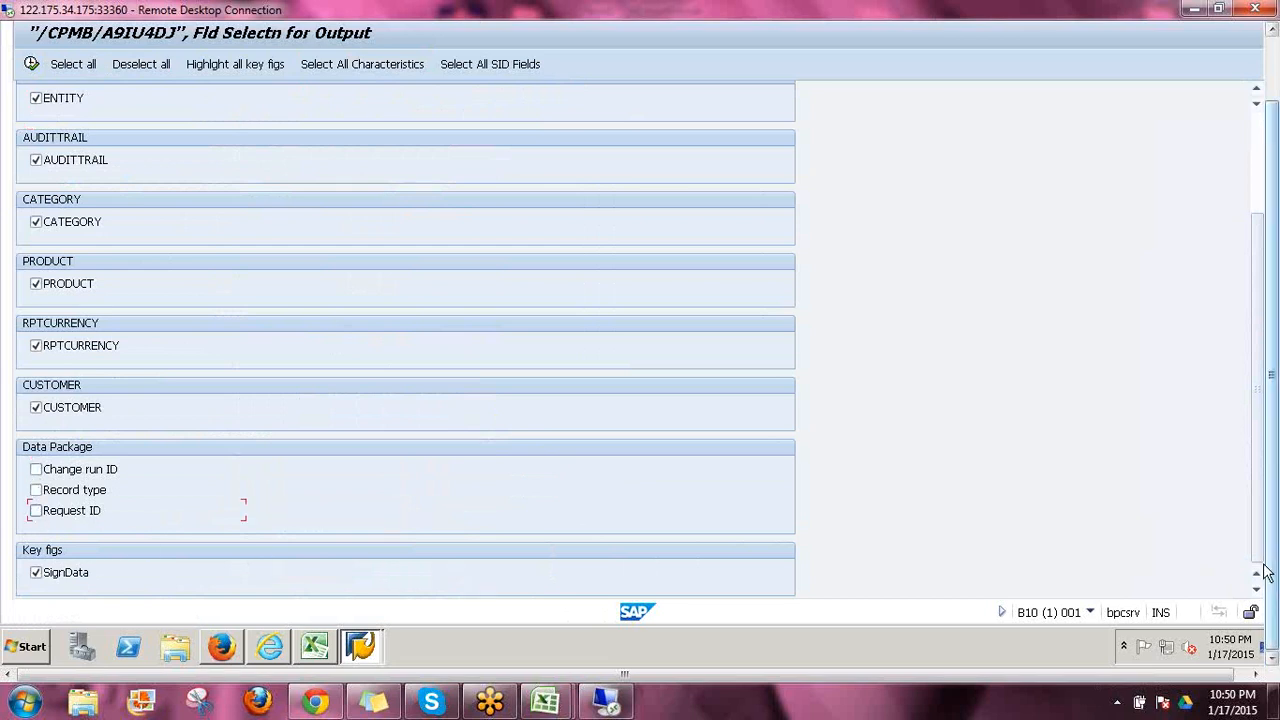
{"action": "scroll", "coordinate": [1275, 565], "scroll_direction": "up", "scroll_amount": 2}
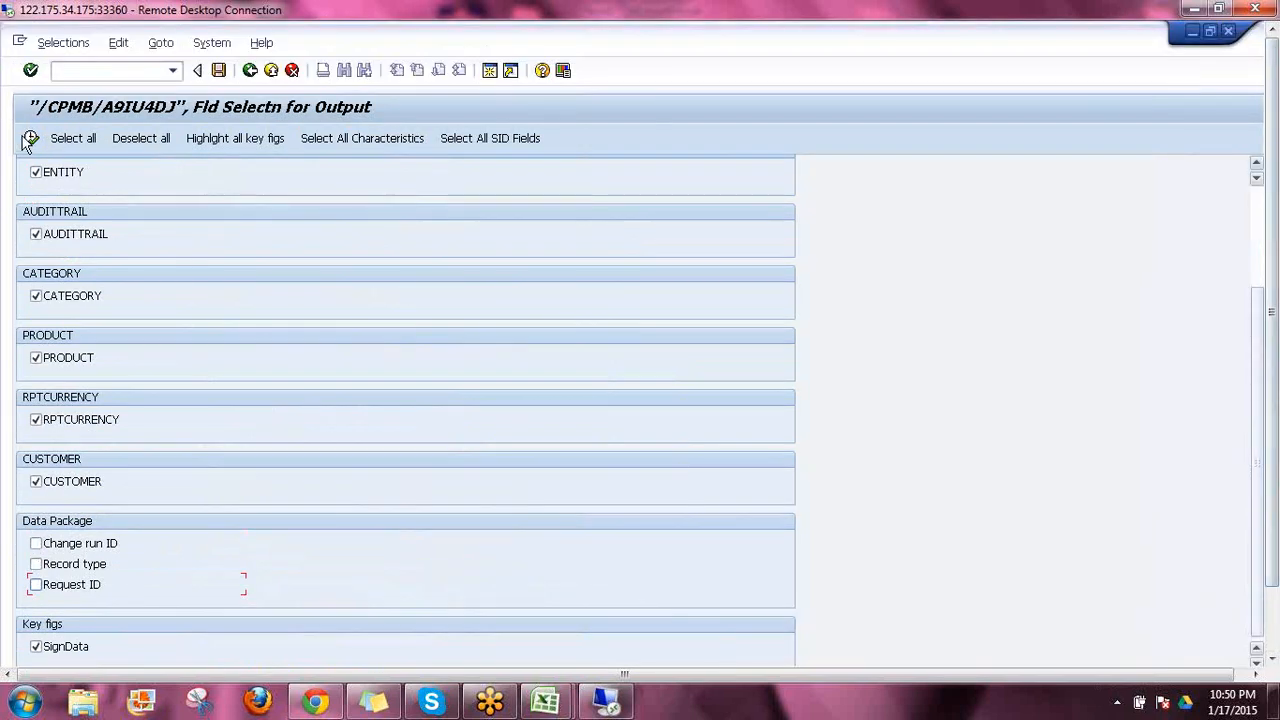
{"action": "left_click", "coordinate": [32, 140]}
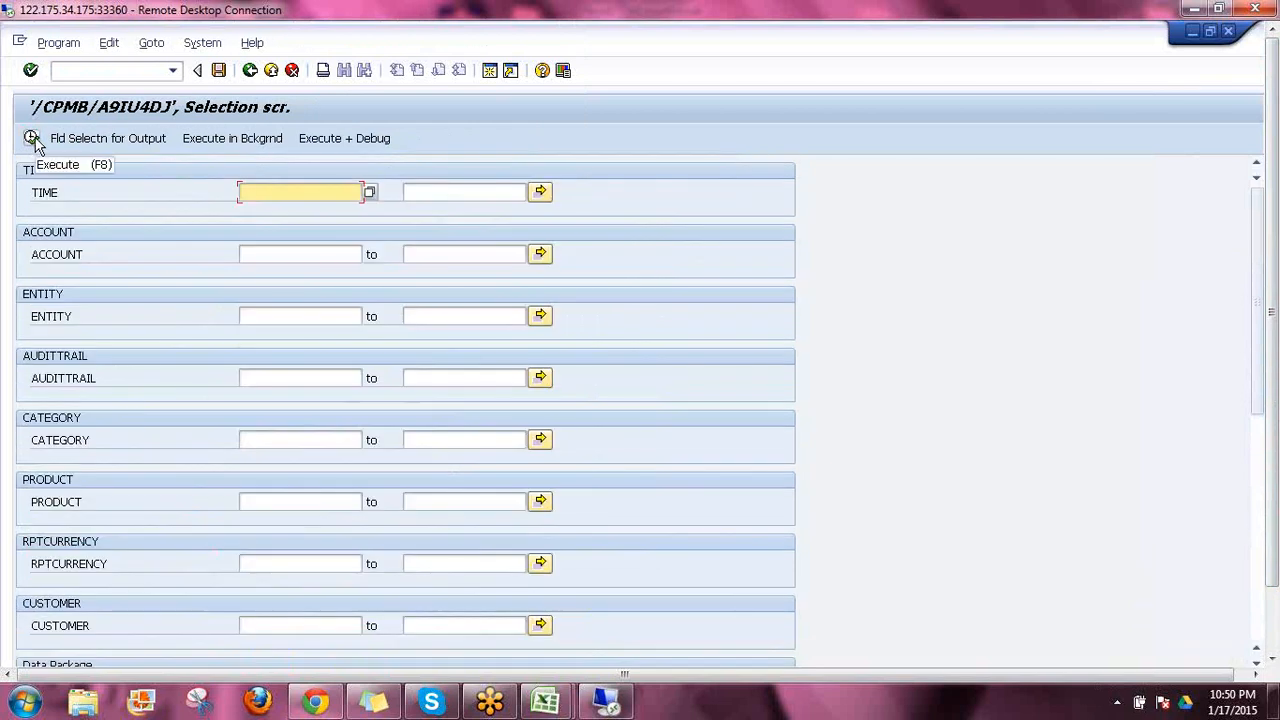
Run the cube's data display without filters and review the SDATA amounts for periods 2014.01 to 2014.03
{"action": "left_click", "coordinate": [32, 140]}
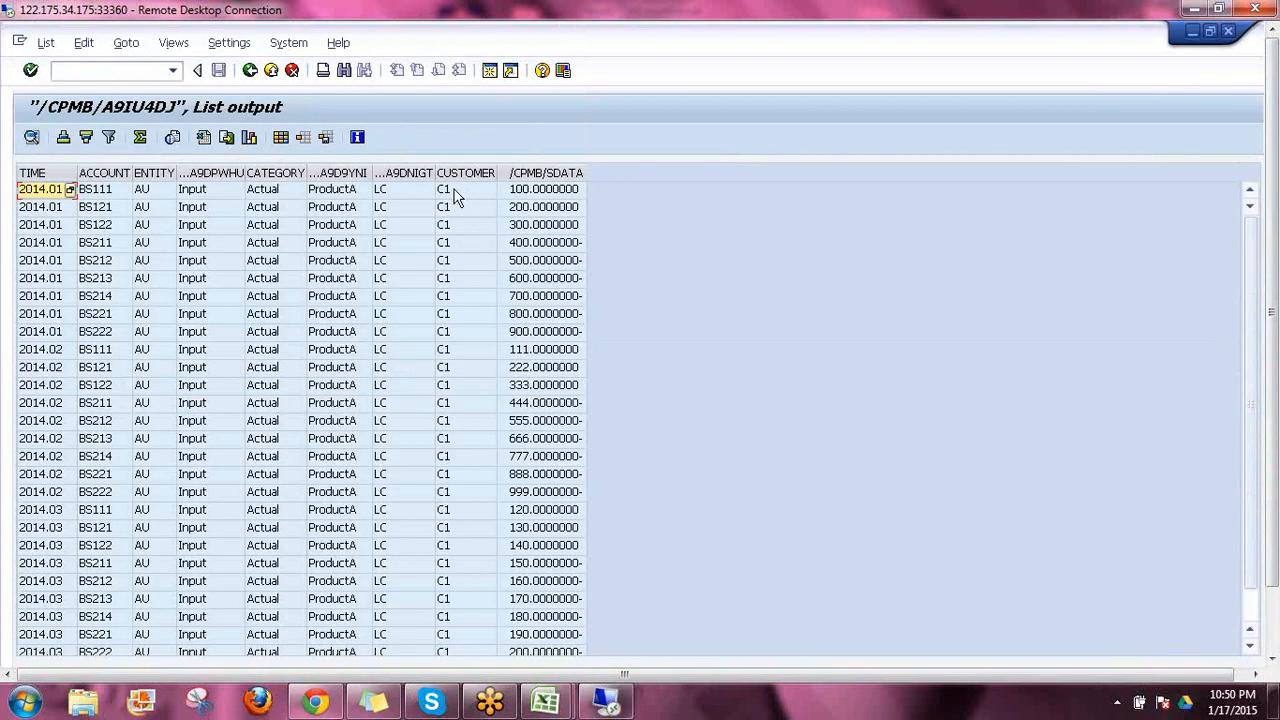
{"action": "left_click", "coordinate": [396, 196]}
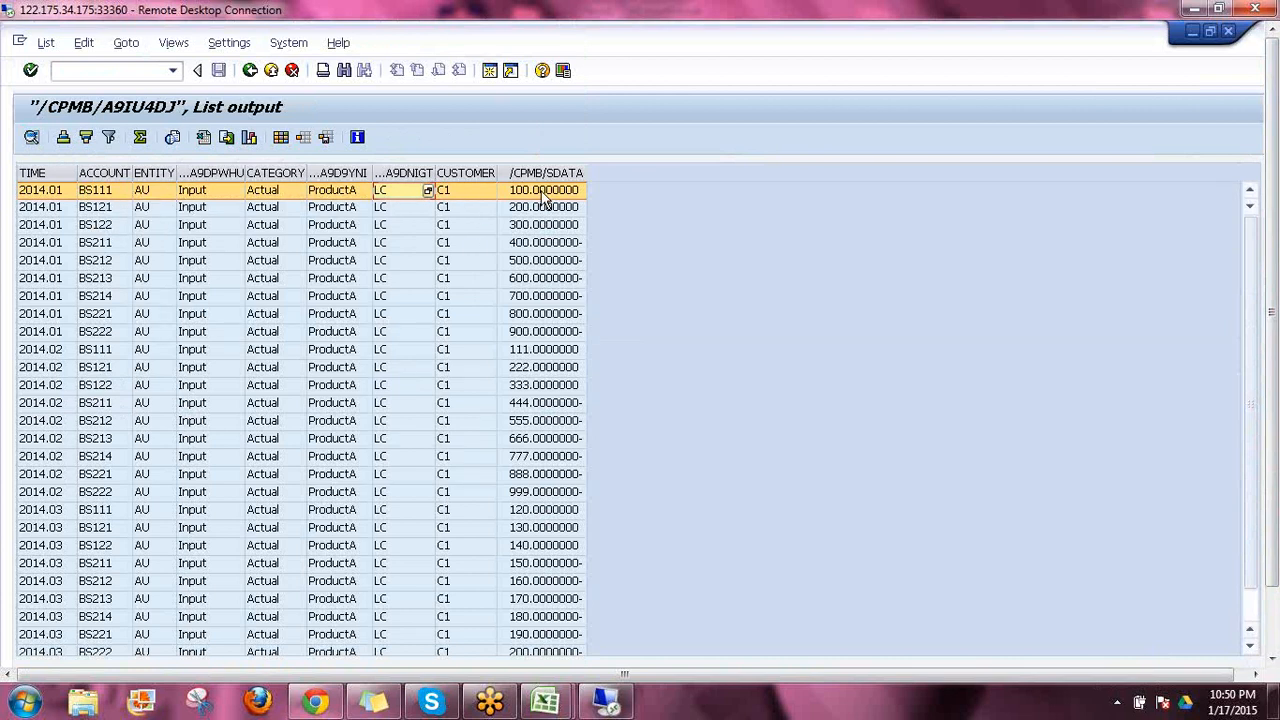
{"action": "left_click", "coordinate": [540, 352]}
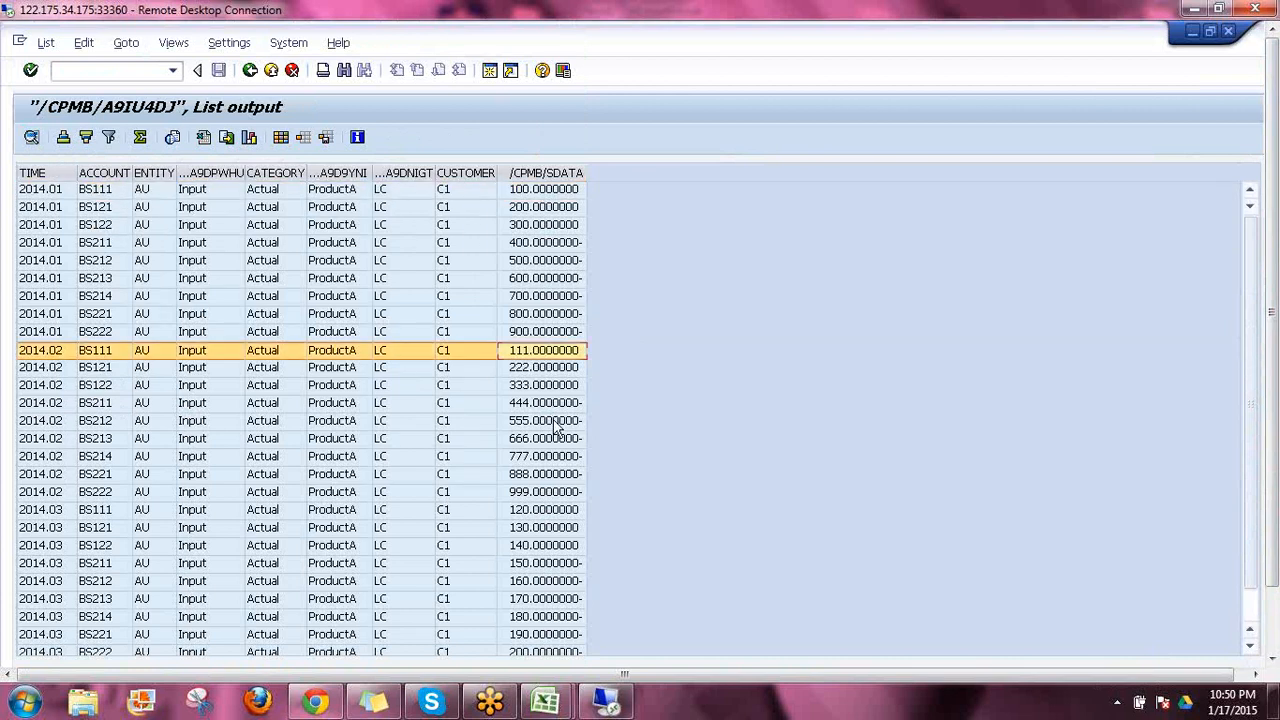
{"action": "left_click", "coordinate": [534, 510]}
{"action": "left_click", "coordinate": [537, 528]}
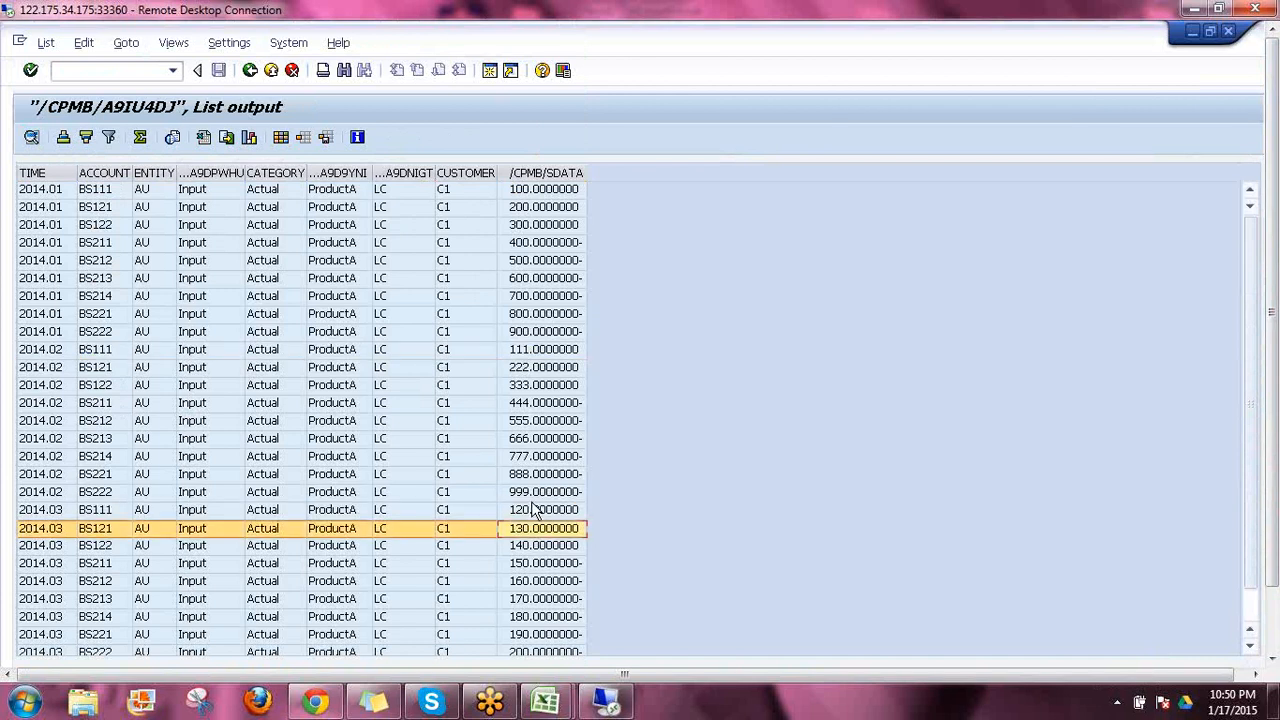
{"action": "scroll", "coordinate": [530, 508], "scroll_direction": "down", "scroll_amount": 1}
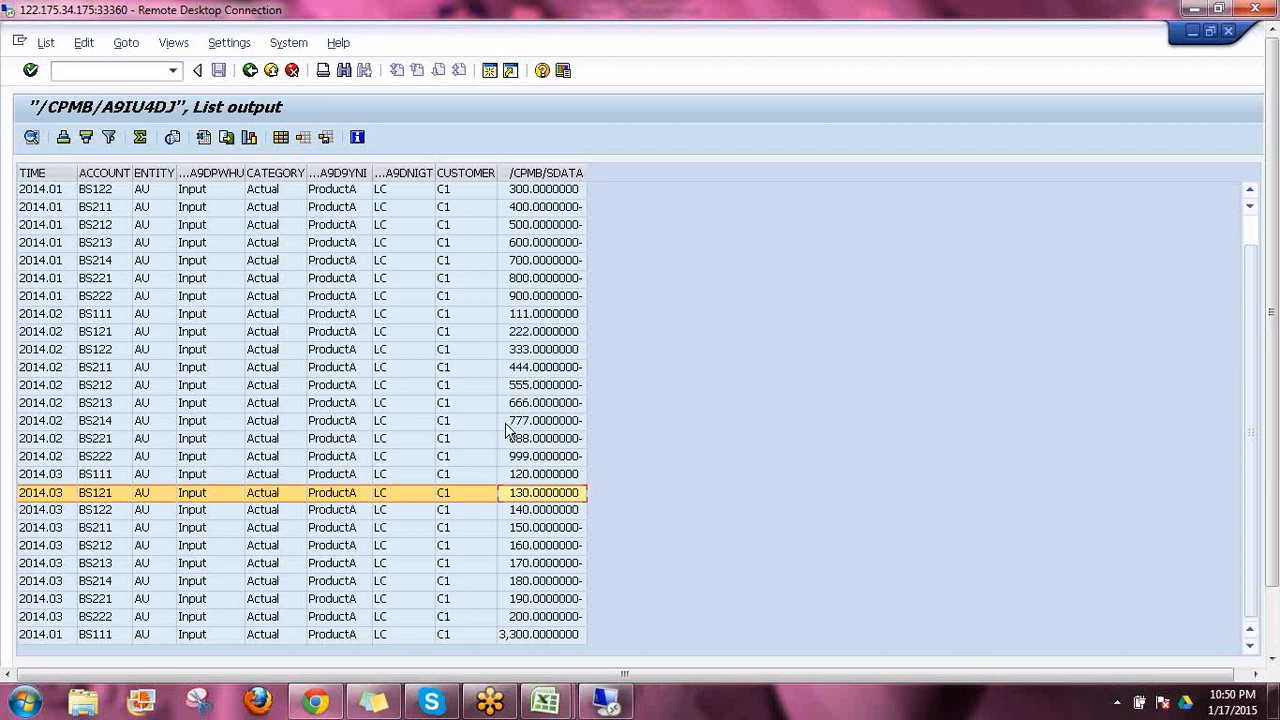
{"action": "scroll", "coordinate": [505, 432], "scroll_direction": "up", "scroll_amount": 1}
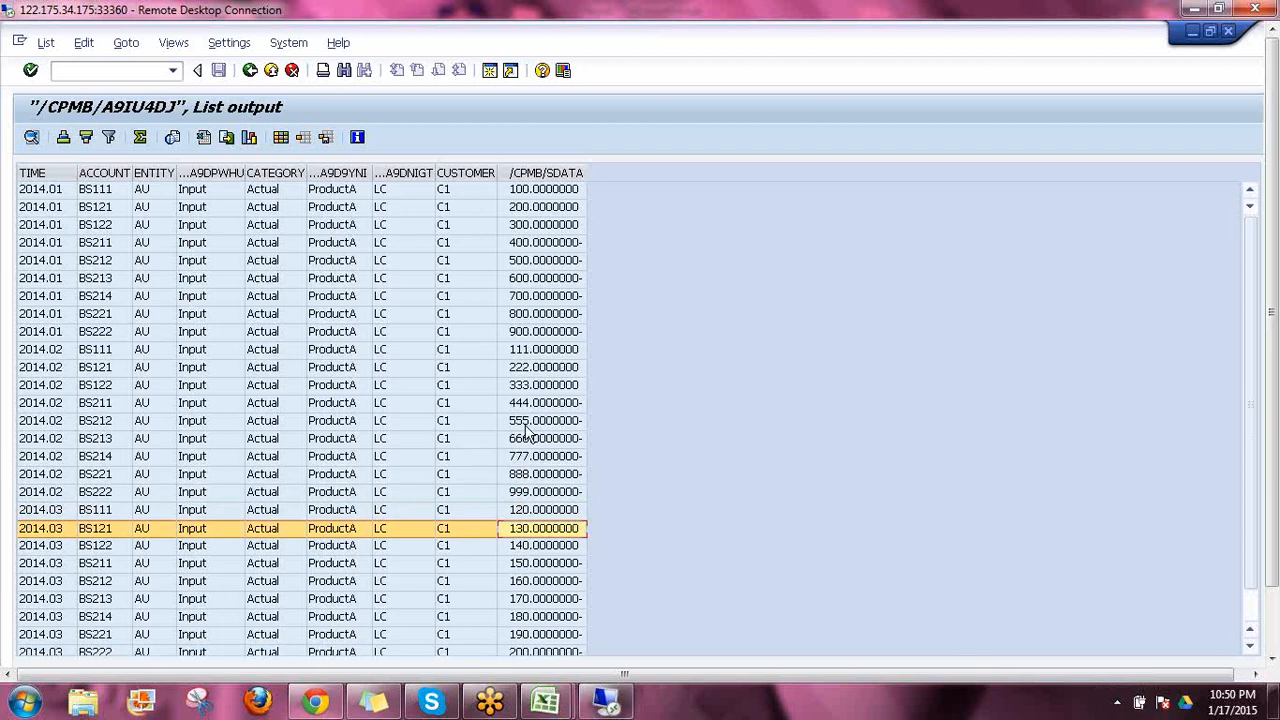
Switch to the browser to view JAN_15_report for China, and return to the cube's list output in SAP
{"action": "left_click", "coordinate": [1191, 32]}
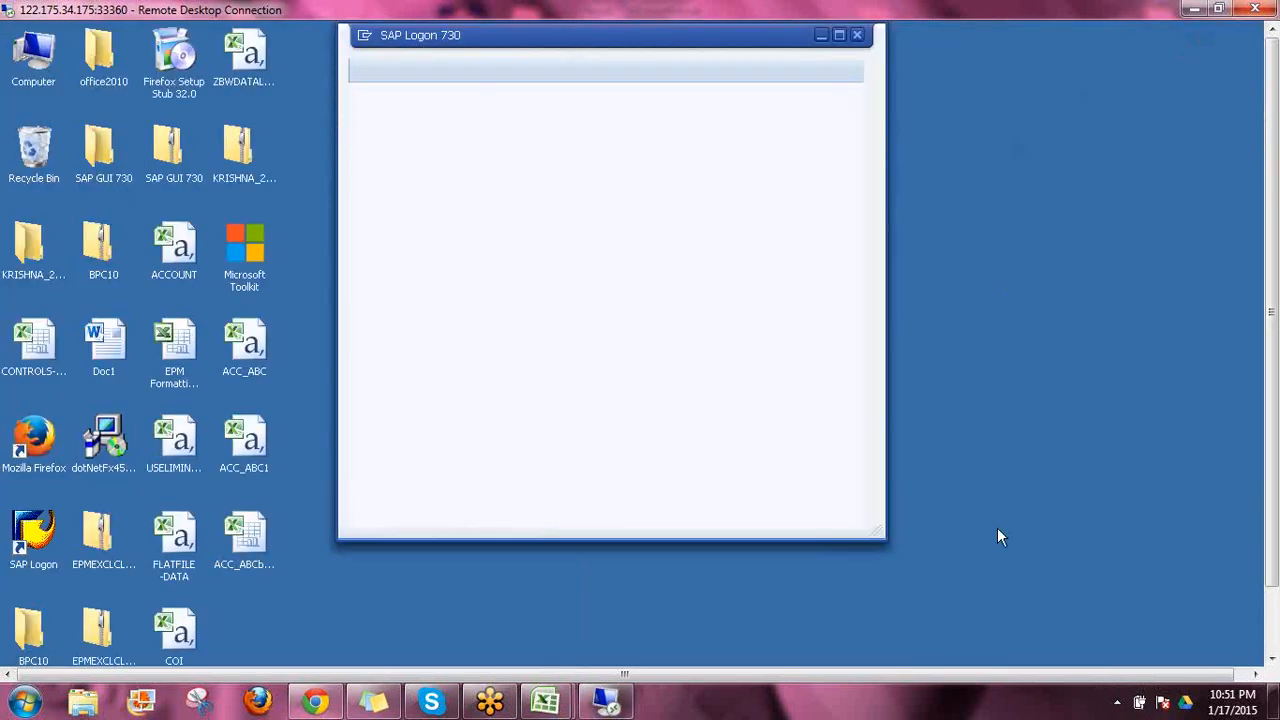
{"action": "left_click_drag", "start_coordinate": [1274, 503], "coordinate": [1275, 591]}
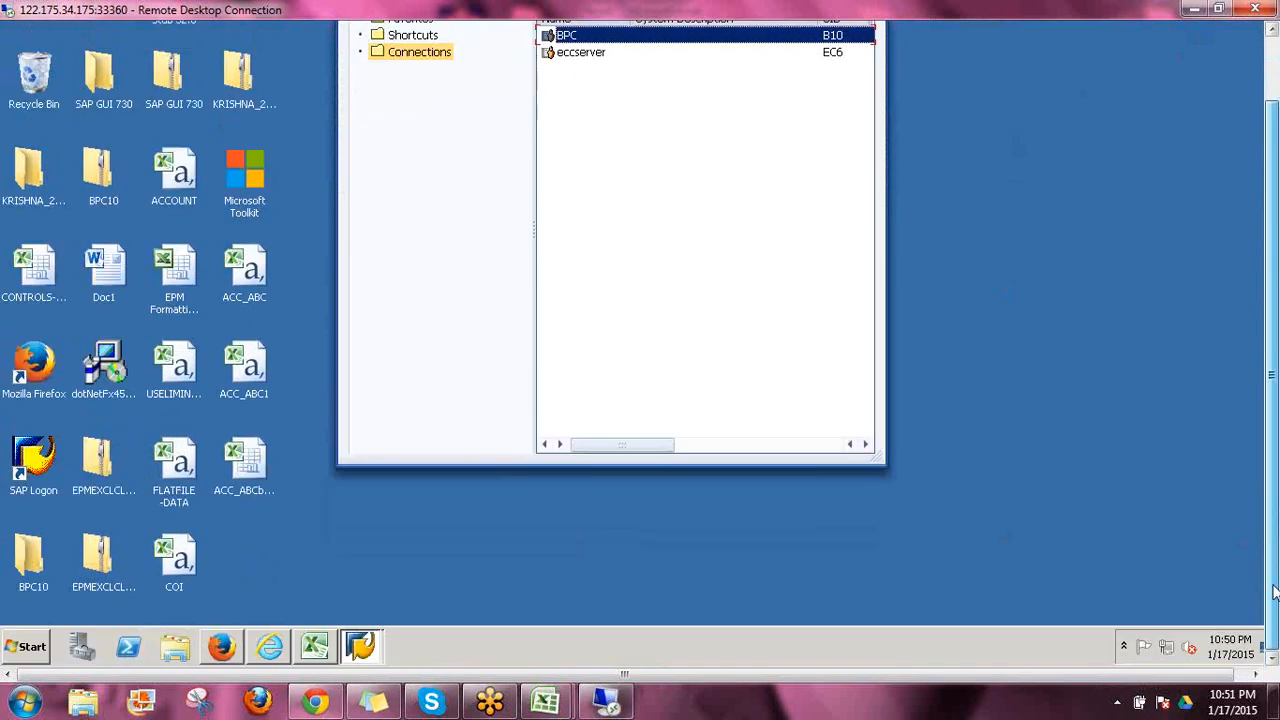
{"action": "left_click", "coordinate": [288, 652]}
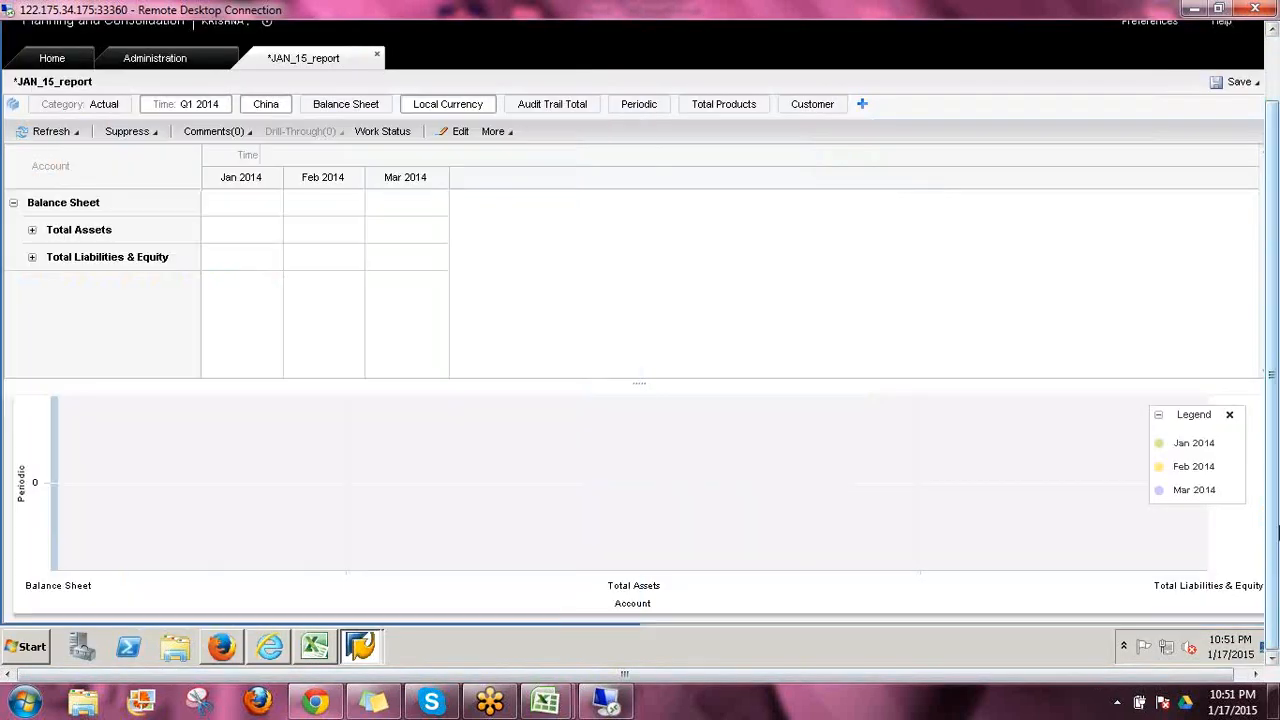
{"action": "left_click_drag", "start_coordinate": [1277, 533], "coordinate": [1274, 462]}
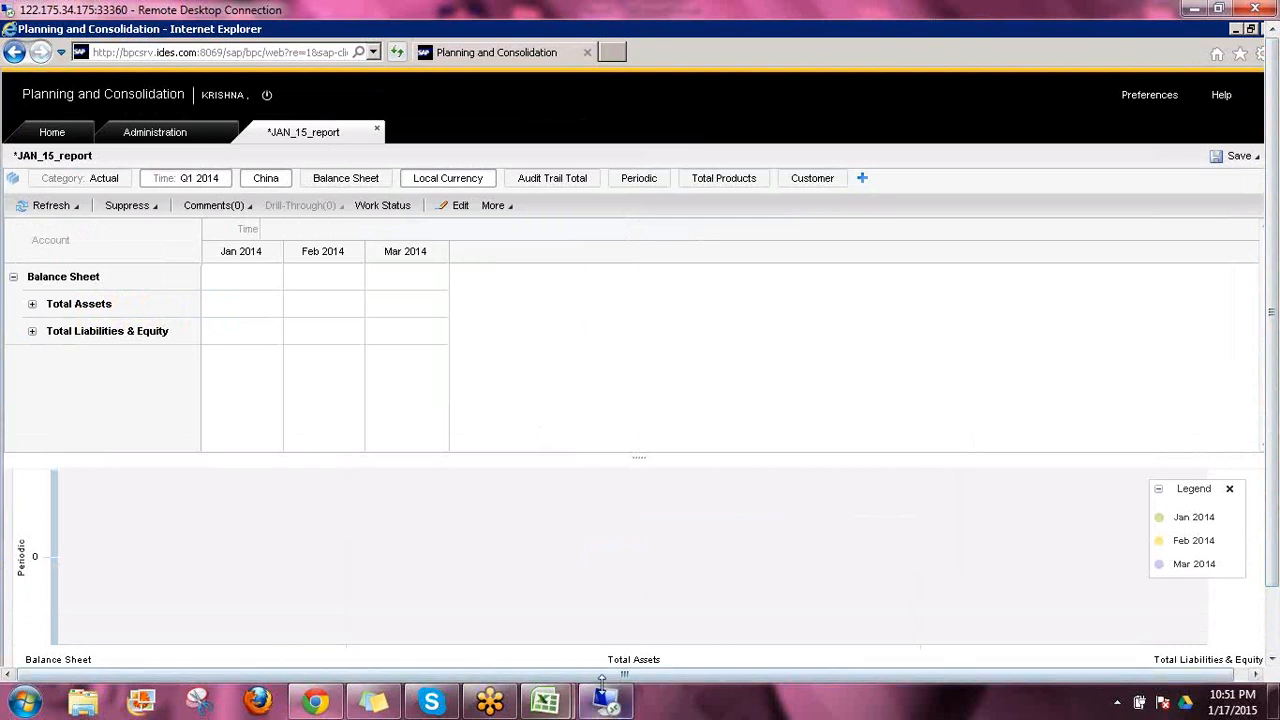
{"action": "left_click_drag", "start_coordinate": [1272, 503], "coordinate": [1272, 575]}
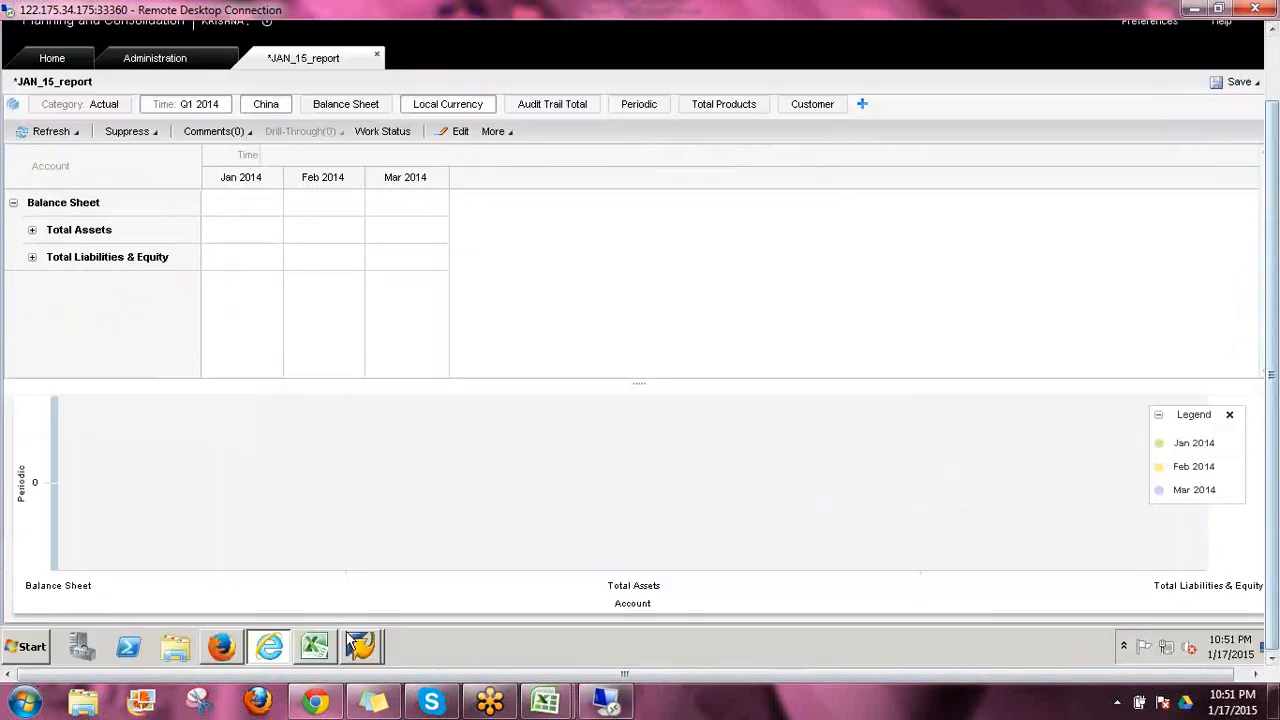
{"action": "mouse_move", "coordinate": [360, 646]}
{"action": "left_click", "coordinate": [369, 606]}
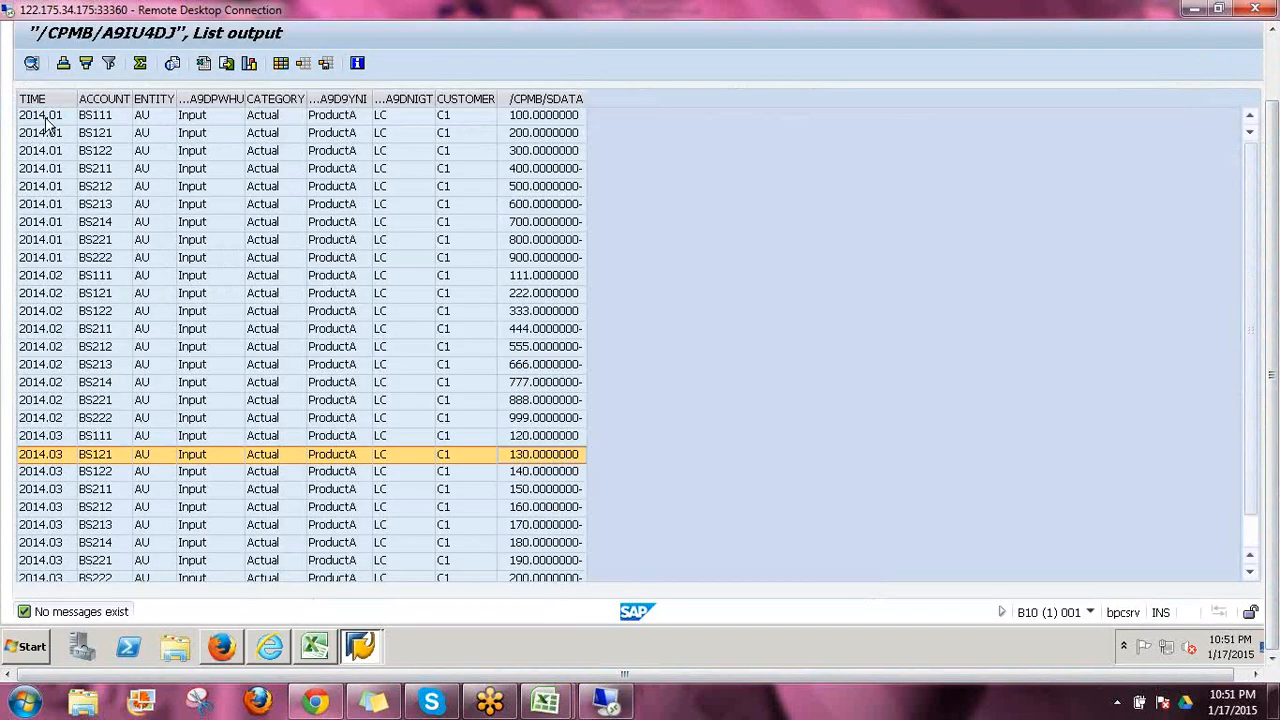
Examine the time, account, entity, audit trail, category and currency members of the first data records
{"action": "left_click", "coordinate": [150, 115]}
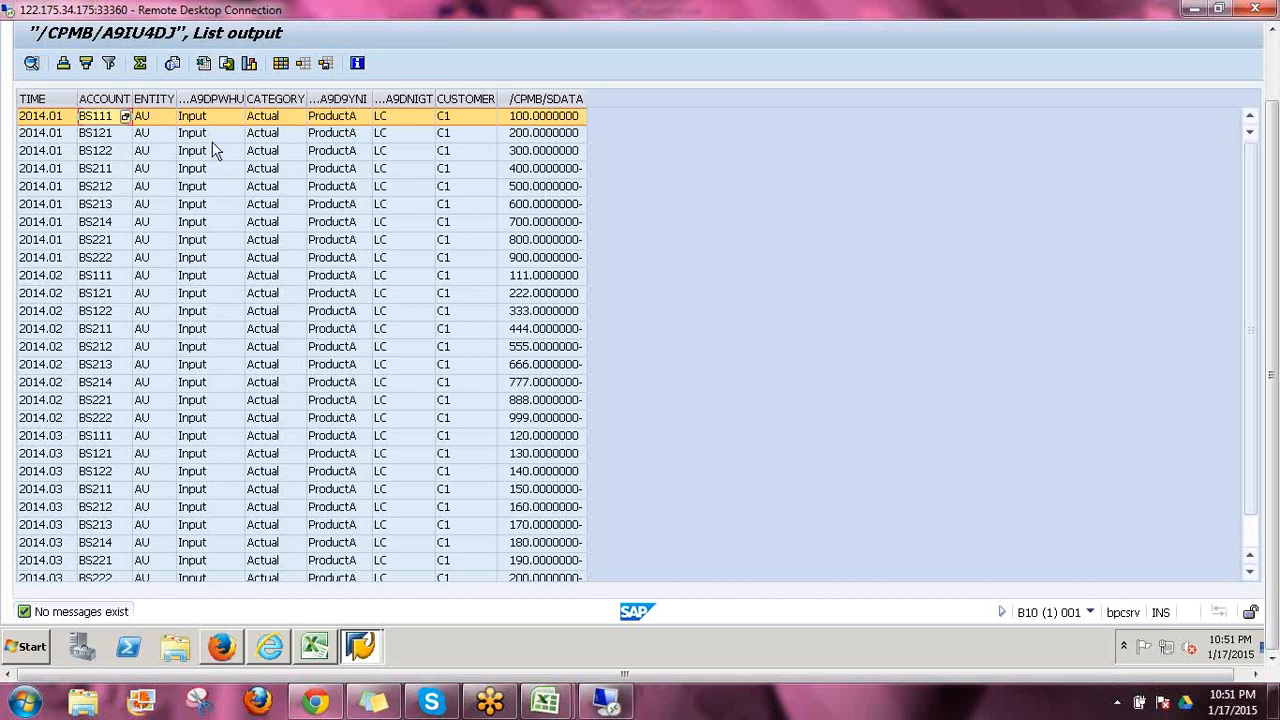
{"action": "left_click", "coordinate": [96, 130]}
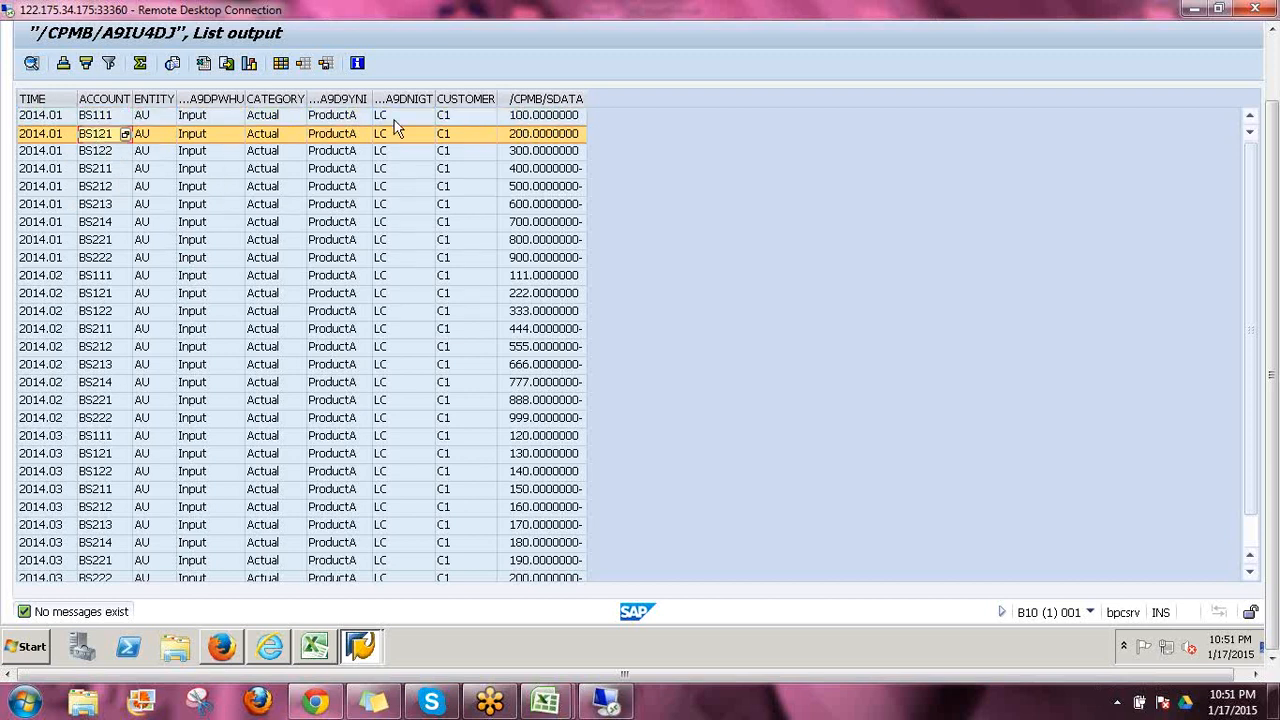
{"action": "left_click", "coordinate": [44, 120]}
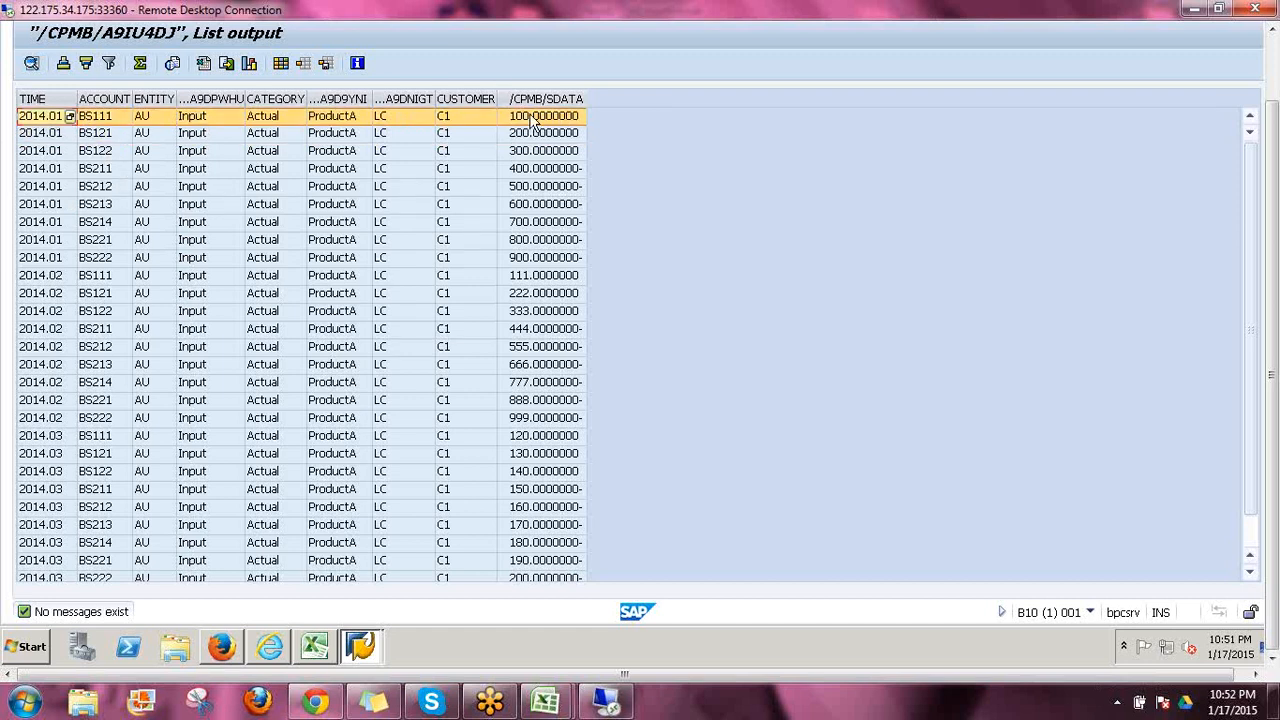
{"action": "left_click", "coordinate": [166, 123]}
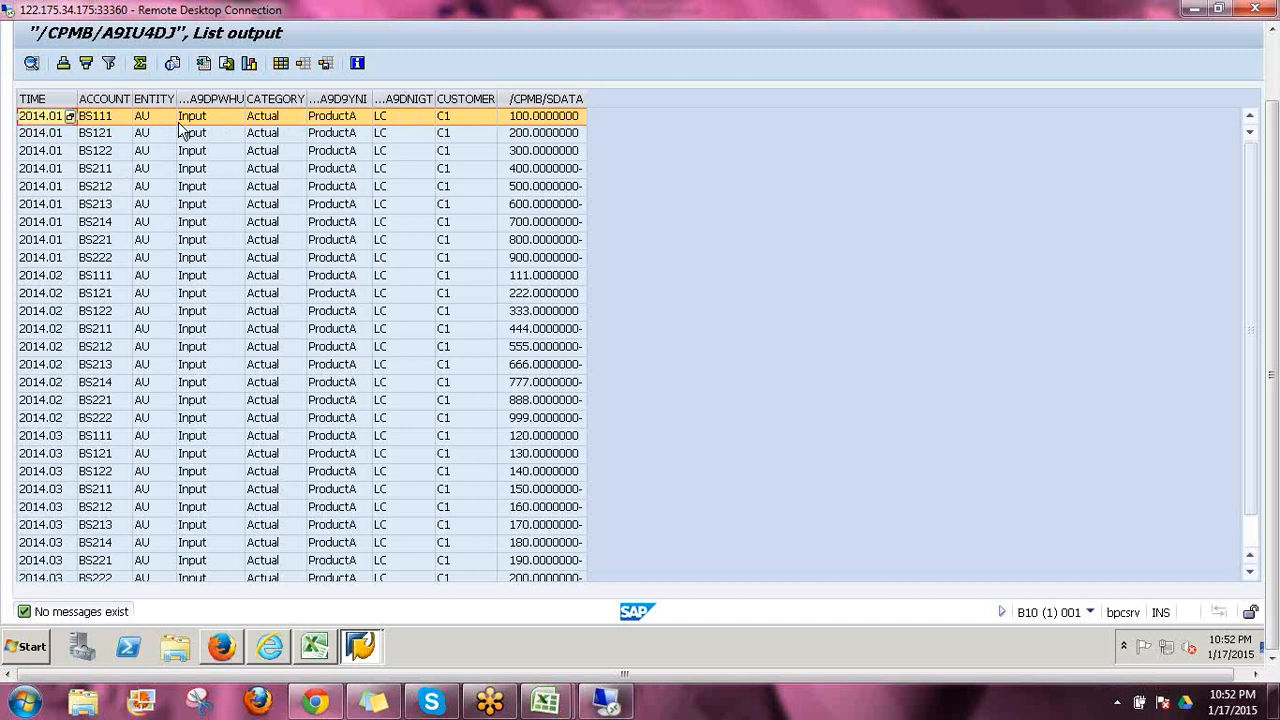
{"action": "left_click", "coordinate": [236, 124]}
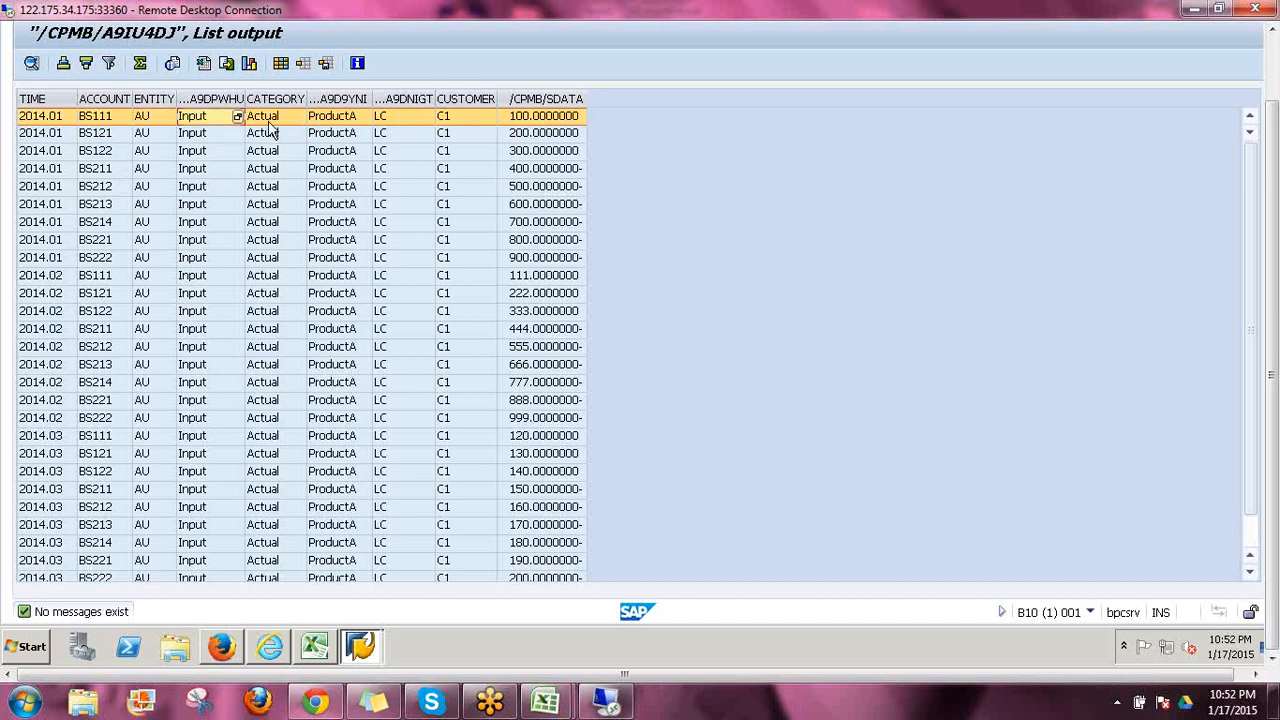
{"action": "left_click", "coordinate": [296, 125]}
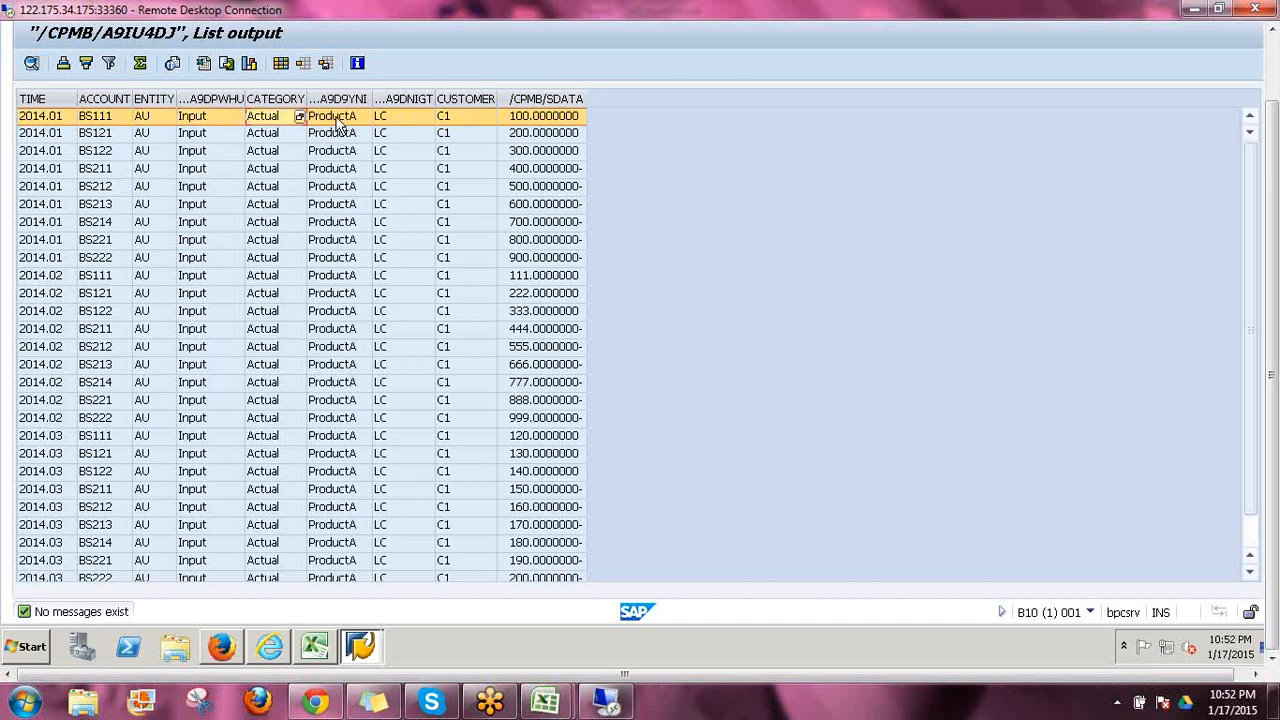
{"action": "left_click", "coordinate": [406, 117]}
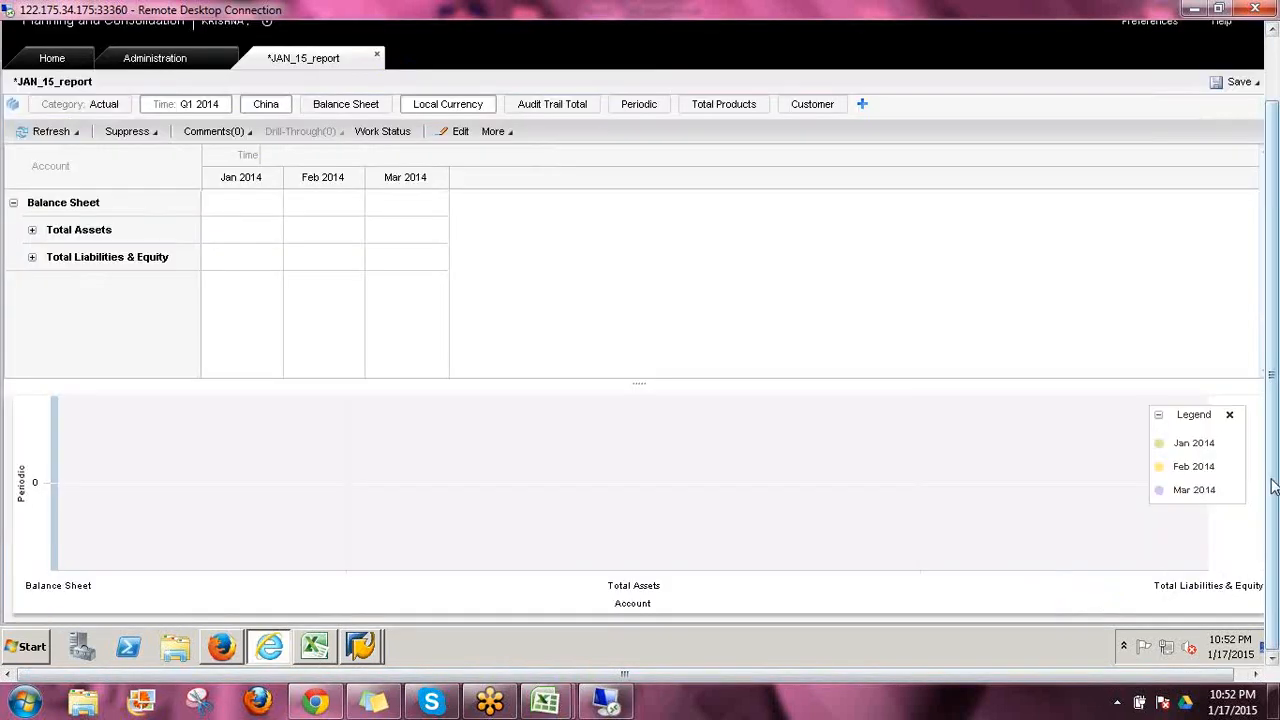
Close JAN_15_report in the browser without saving its changes and go to the Home start page
{"action": "left_click_drag", "start_coordinate": [1271, 479], "coordinate": [1258, 402]}
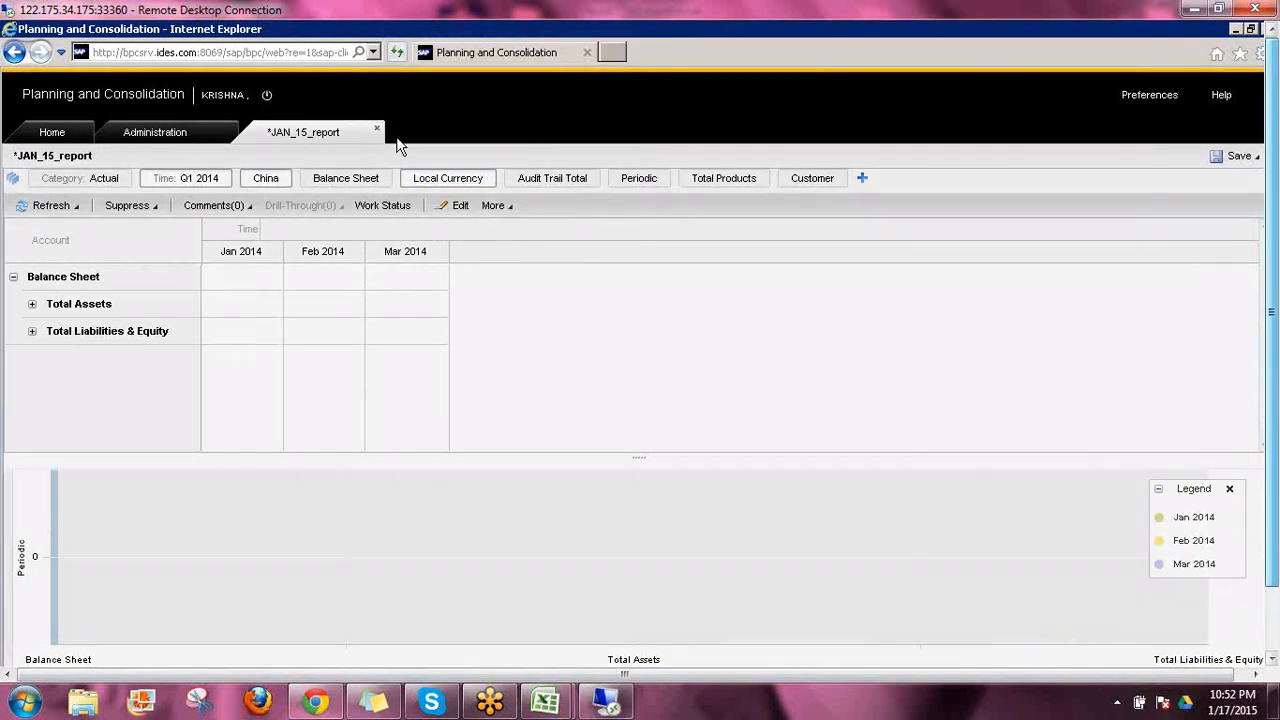
{"action": "left_click", "coordinate": [377, 129]}
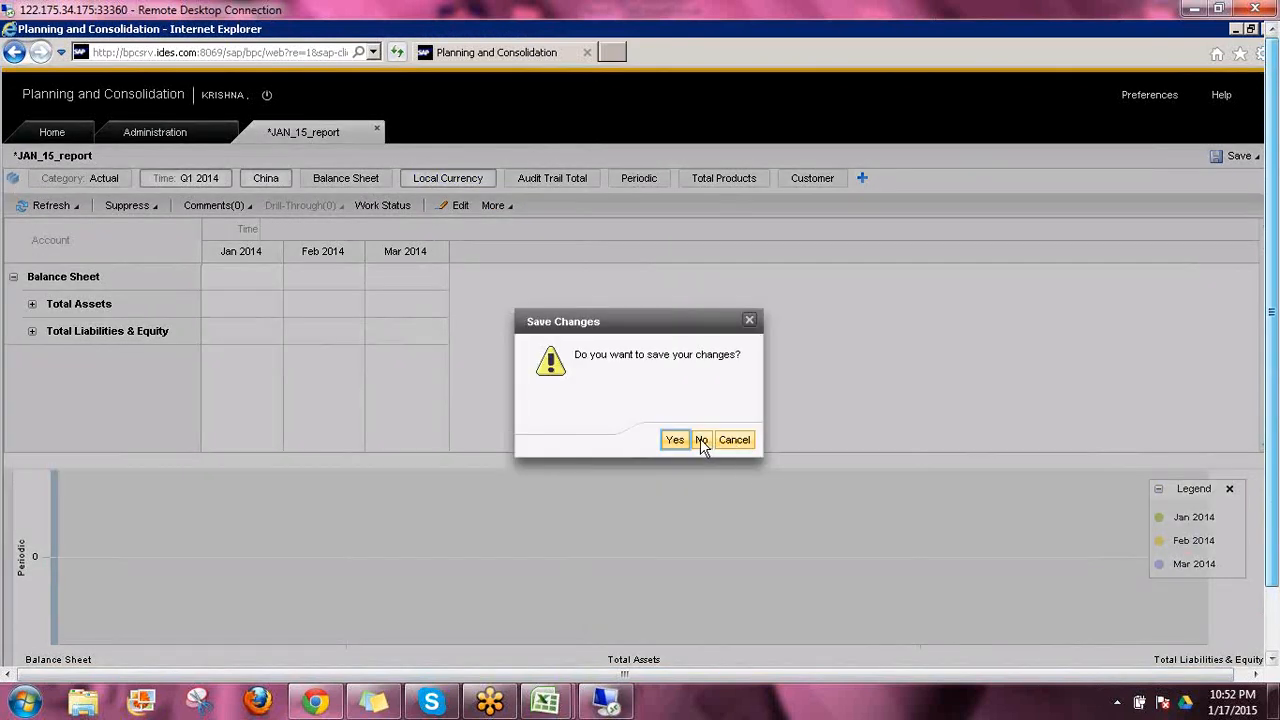
{"action": "left_click", "coordinate": [701, 441]}
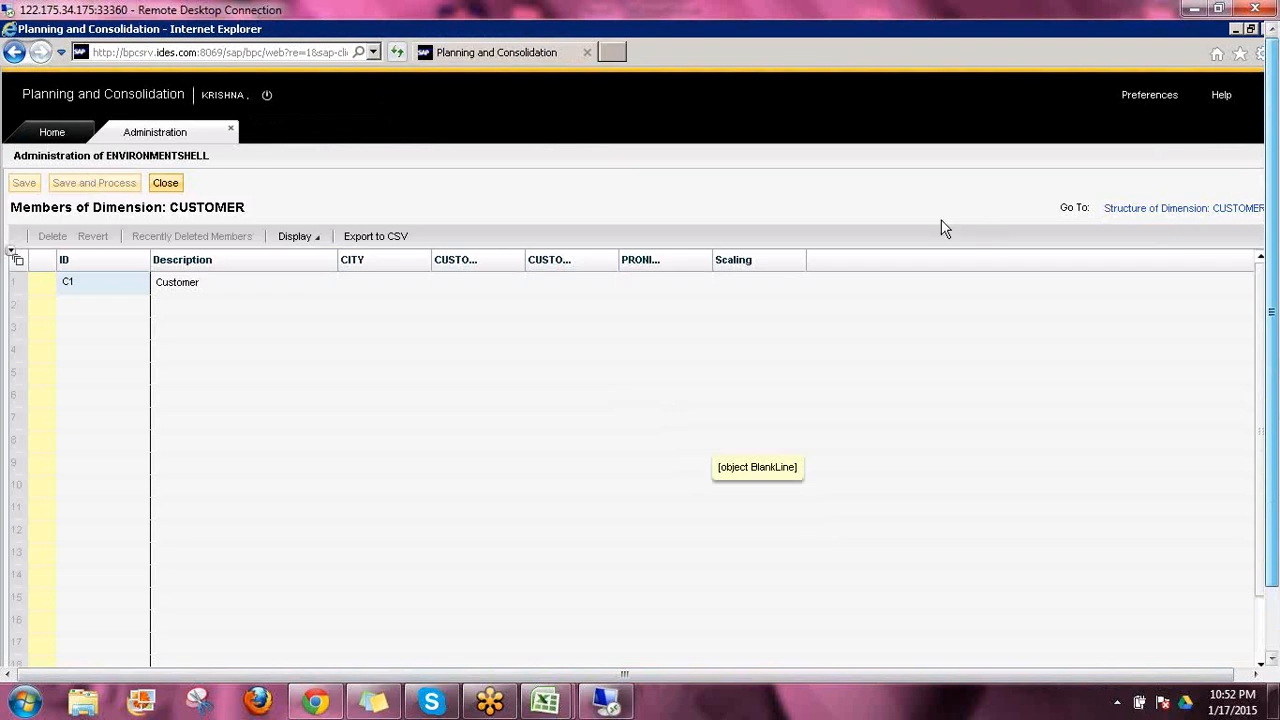
{"action": "left_click", "coordinate": [84, 140]}
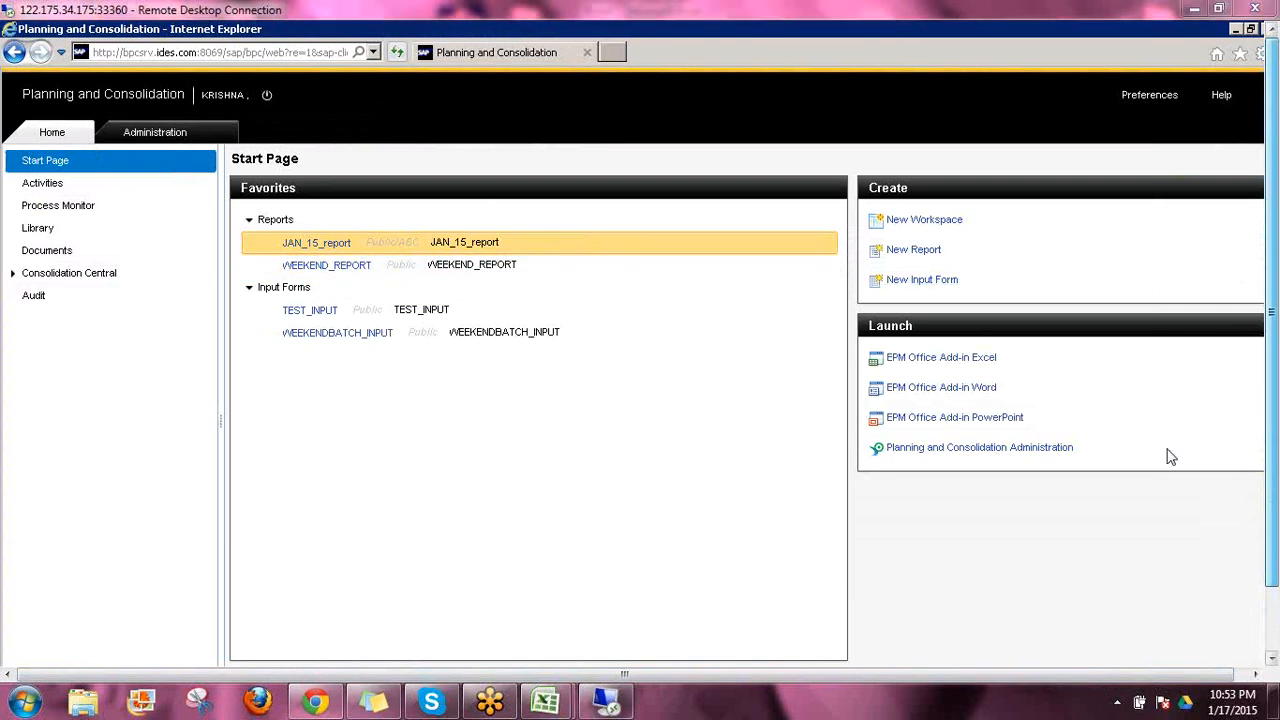
{"action": "mouse_move", "coordinate": [858, 222]}
{"action": "left_mouse_down"}
{"action": "mouse_move", "coordinate": [951, 230]}
{"action": "mouse_move", "coordinate": [972, 188]}
{"action": "mouse_move", "coordinate": [842, 193]}
{"action": "mouse_move", "coordinate": [840, 226]}
{"action": "mouse_move", "coordinate": [860, 226]}
{"action": "mouse_move", "coordinate": [852, 214]}
{"action": "mouse_move", "coordinate": [840, 228]}
{"action": "left_mouse_up"}
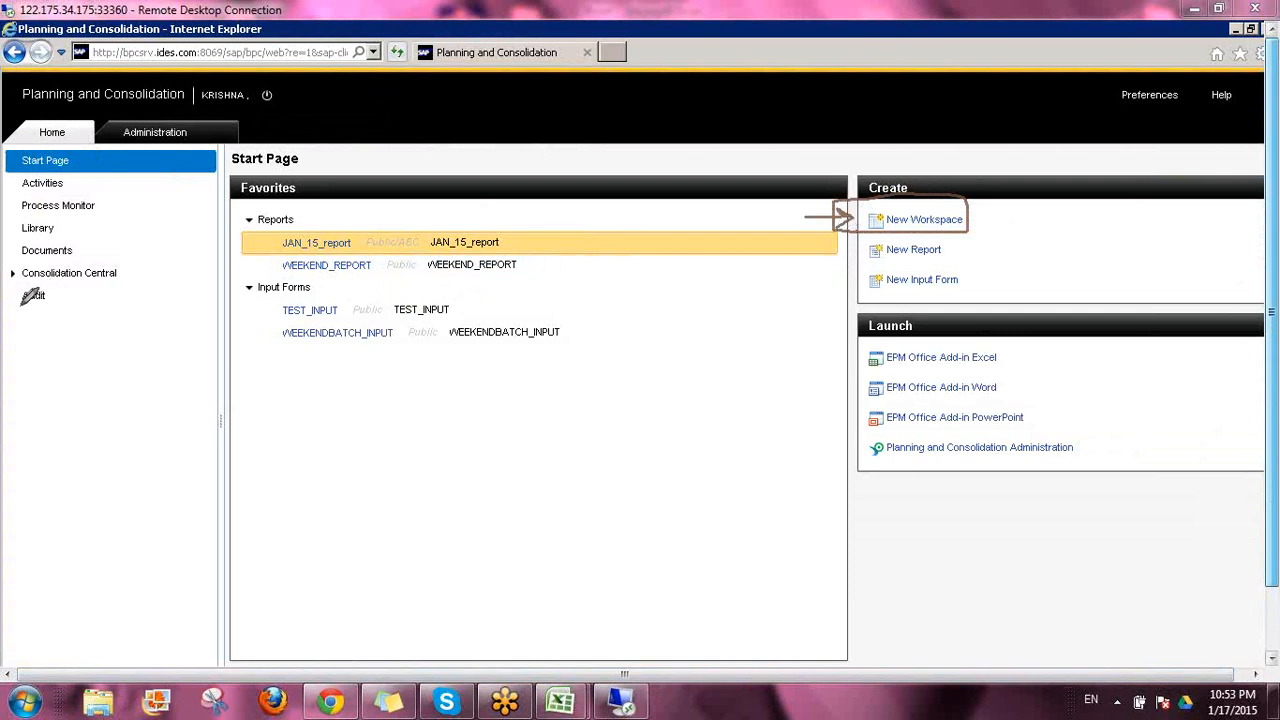
{"action": "mouse_move", "coordinate": [11, 312]}
{"action": "left_mouse_down"}
{"action": "mouse_move", "coordinate": [50, 314]}
{"action": "mouse_move", "coordinate": [60, 299]}
{"action": "left_mouse_up"}
{"action": "mouse_move", "coordinate": [30, 256]}
{"action": "left_mouse_down"}
{"action": "mouse_move", "coordinate": [80, 262]}
{"action": "mouse_move", "coordinate": [40, 236]}
{"action": "mouse_move", "coordinate": [20, 252]}
{"action": "left_mouse_up"}
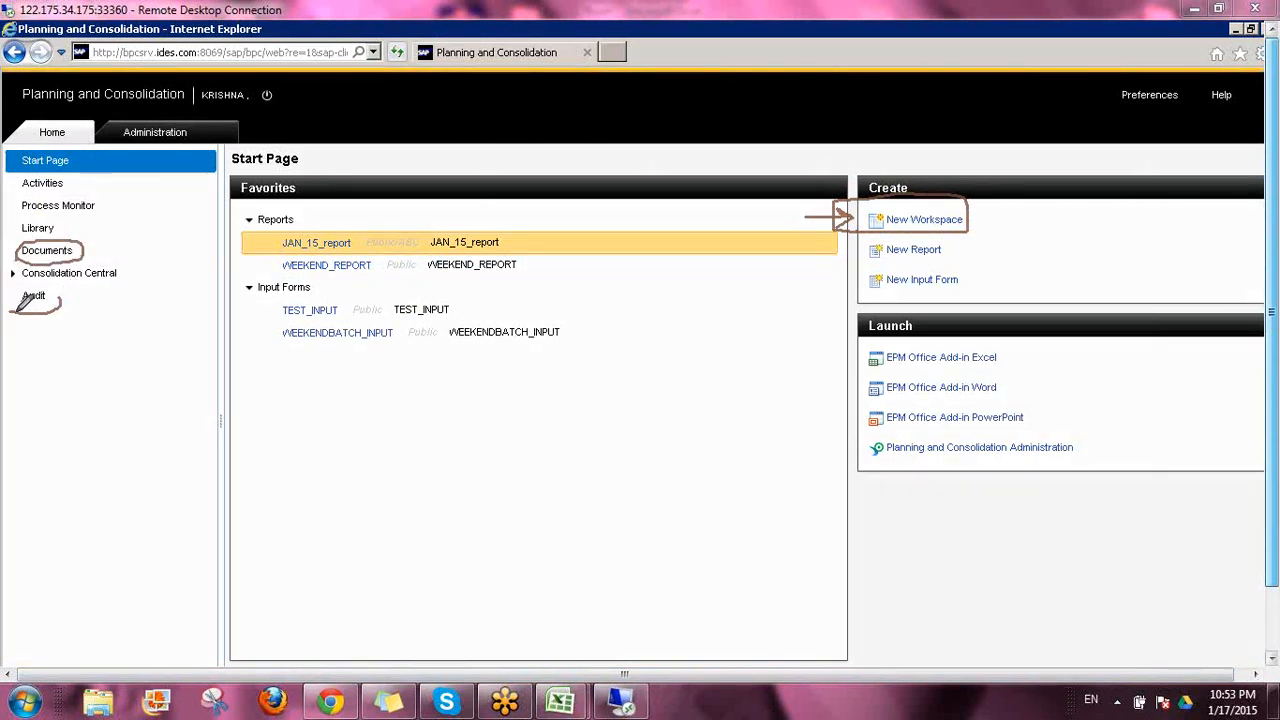
{"action": "mouse_move", "coordinate": [17, 312]}
{"action": "left_mouse_down"}
{"action": "mouse_move", "coordinate": [54, 309]}
{"action": "mouse_move", "coordinate": [32, 284]}
{"action": "mouse_move", "coordinate": [36, 314]}
{"action": "left_mouse_up"}
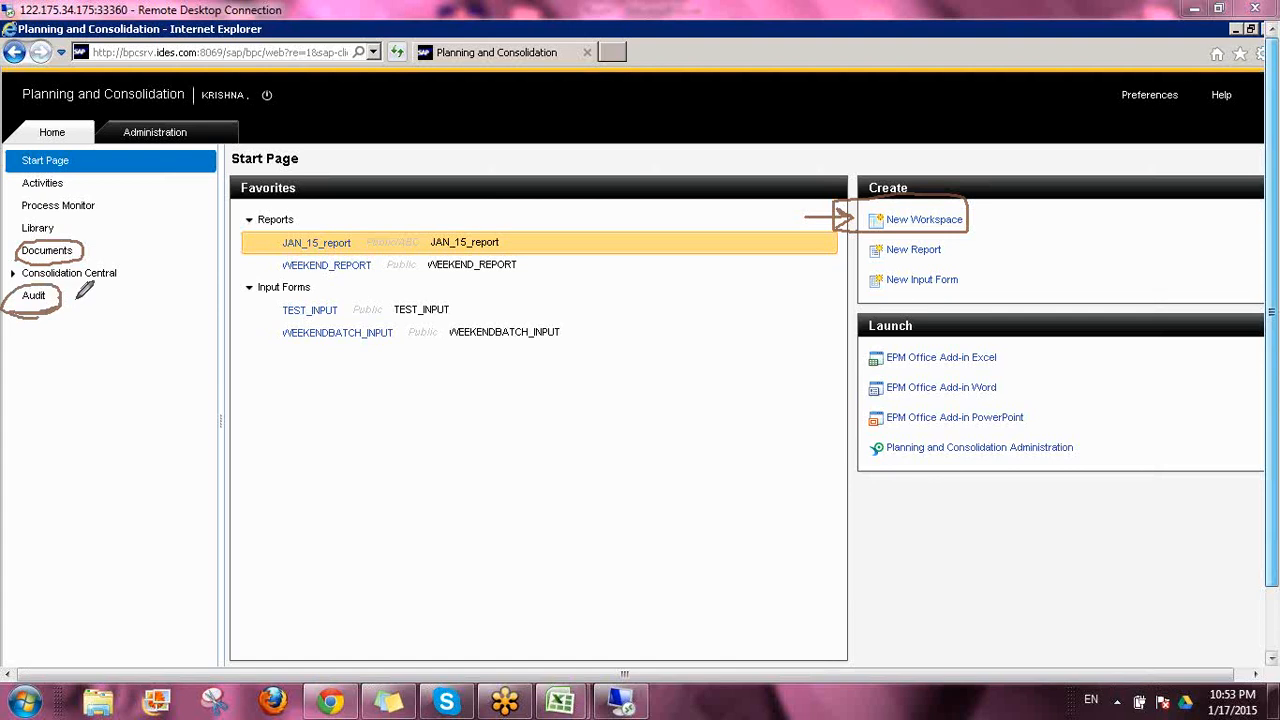